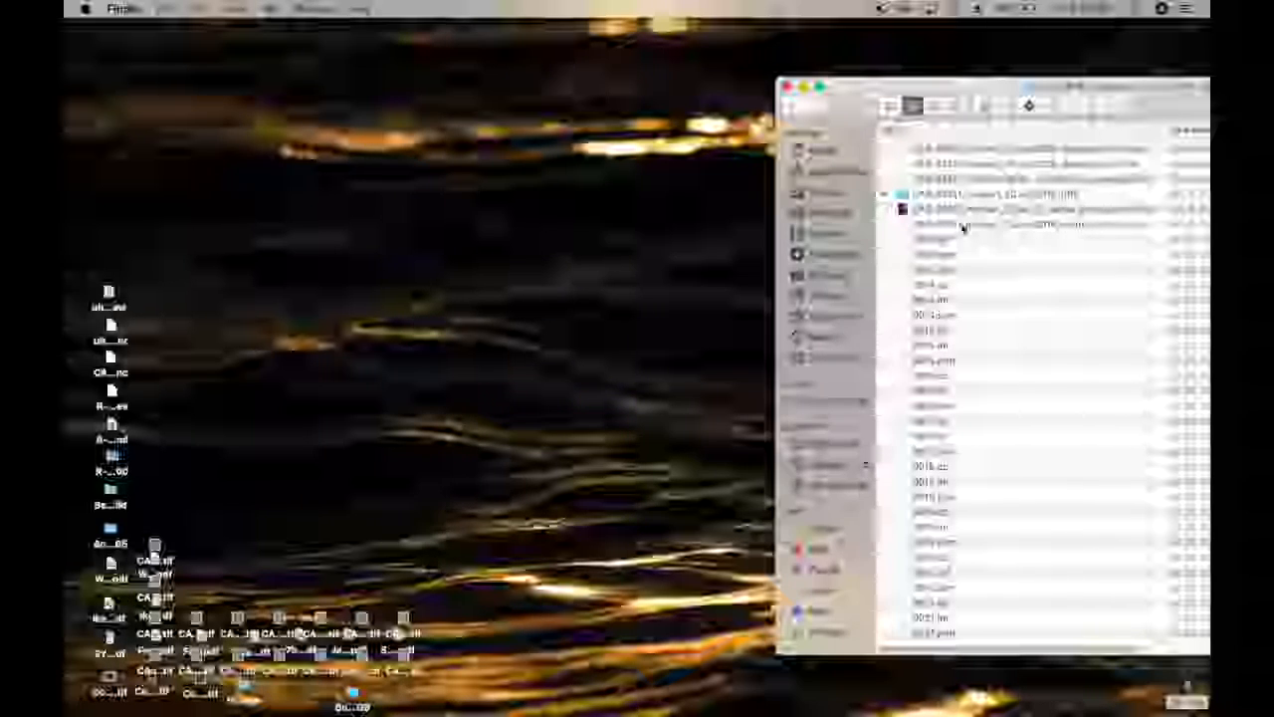
Load the .pvl.nc scan volume into the volume-painting program and accept the suggested subsampling level.
double_click(962, 227)
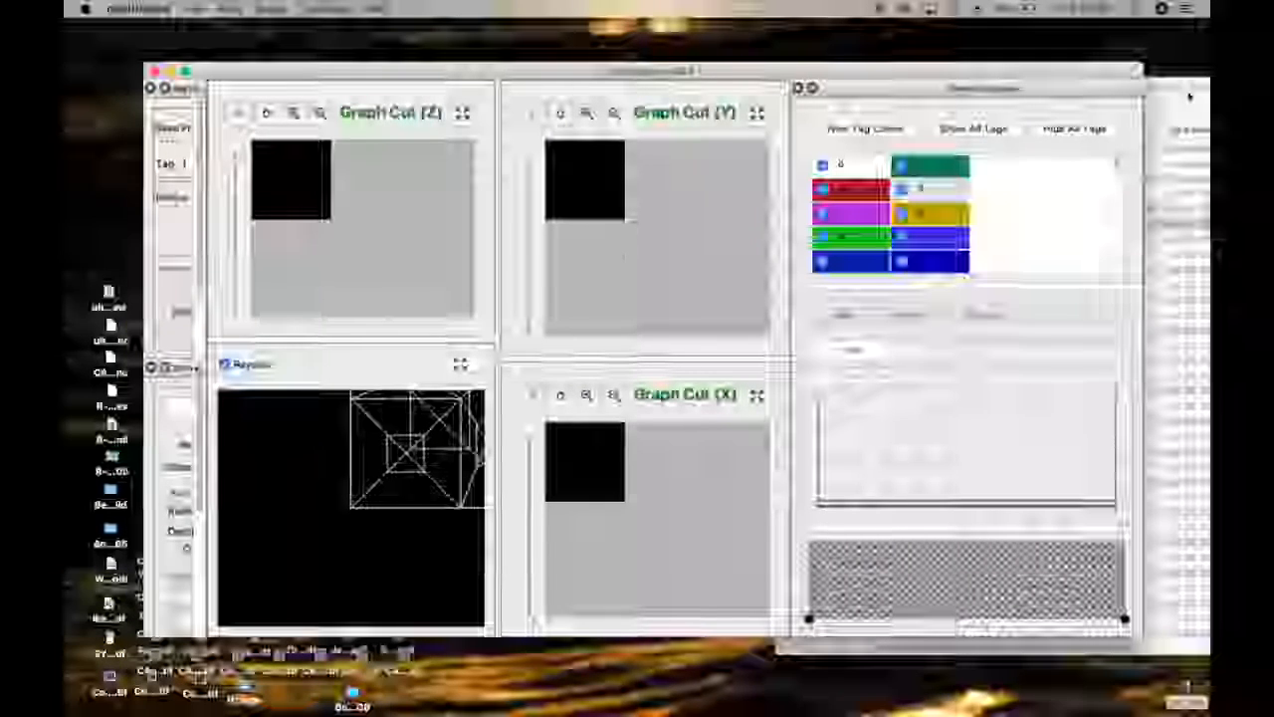
click(1189, 96)
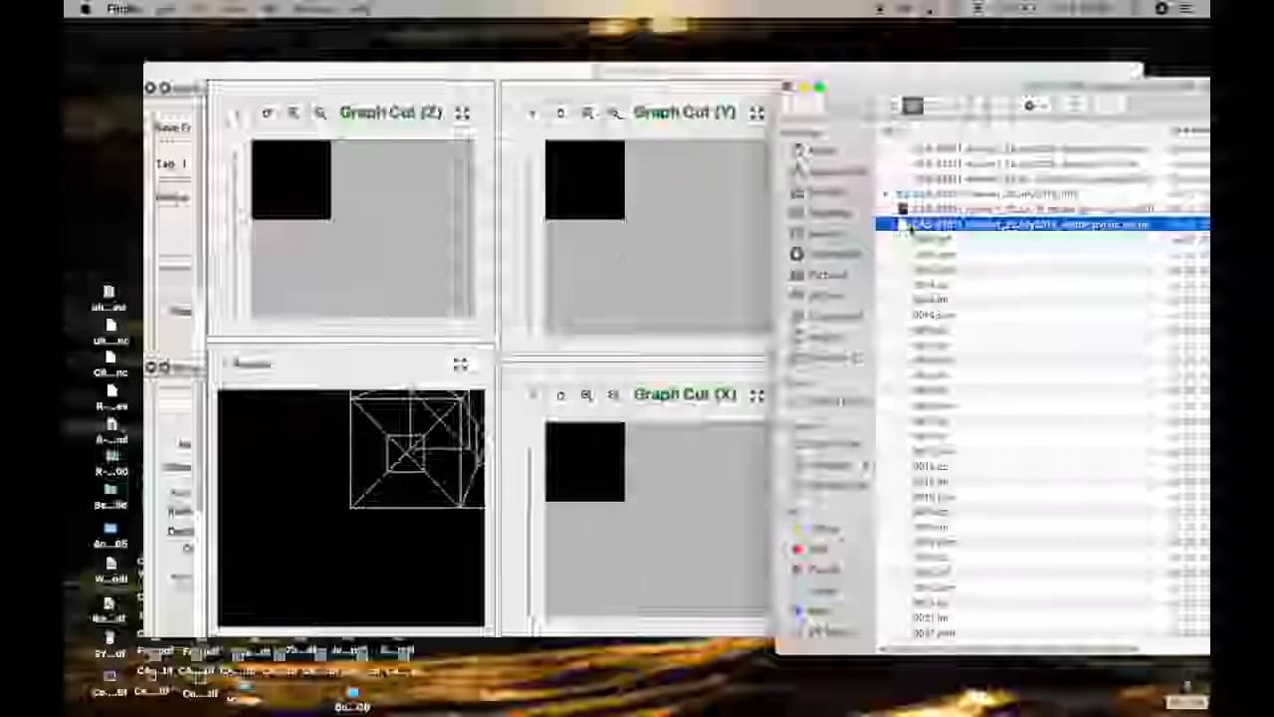
drag(907, 227, 418, 249)
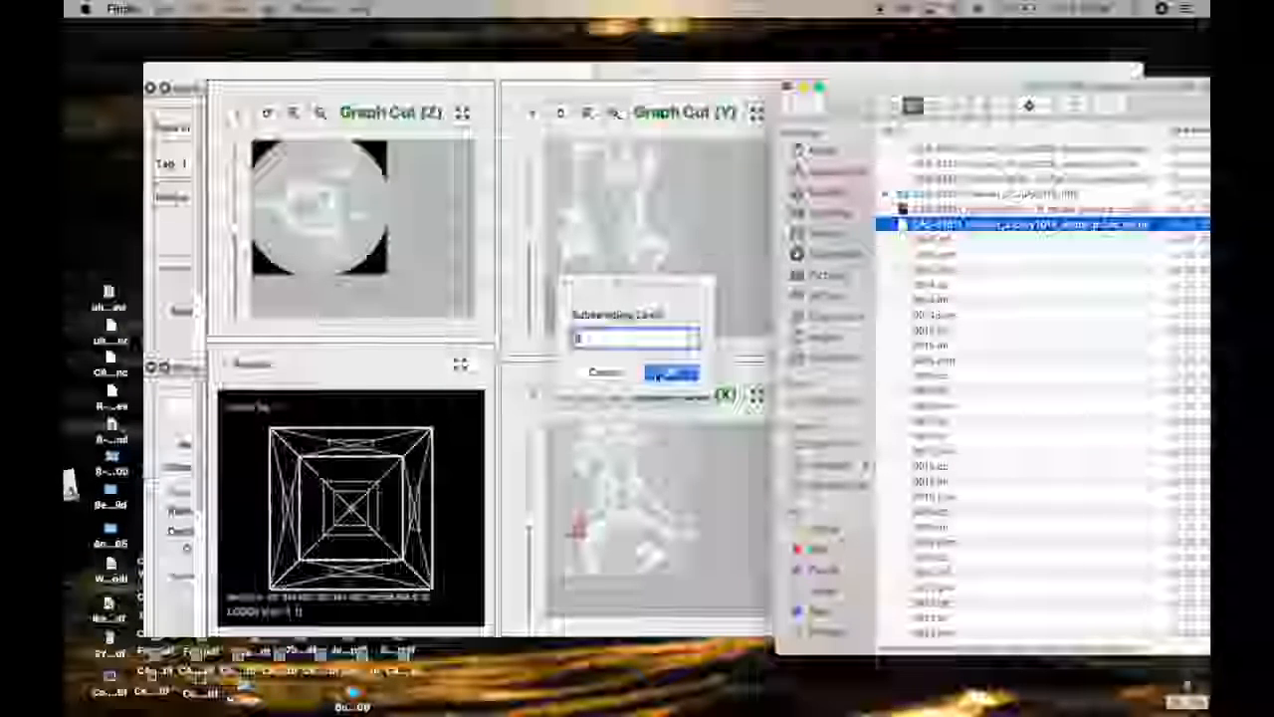
key(Return)
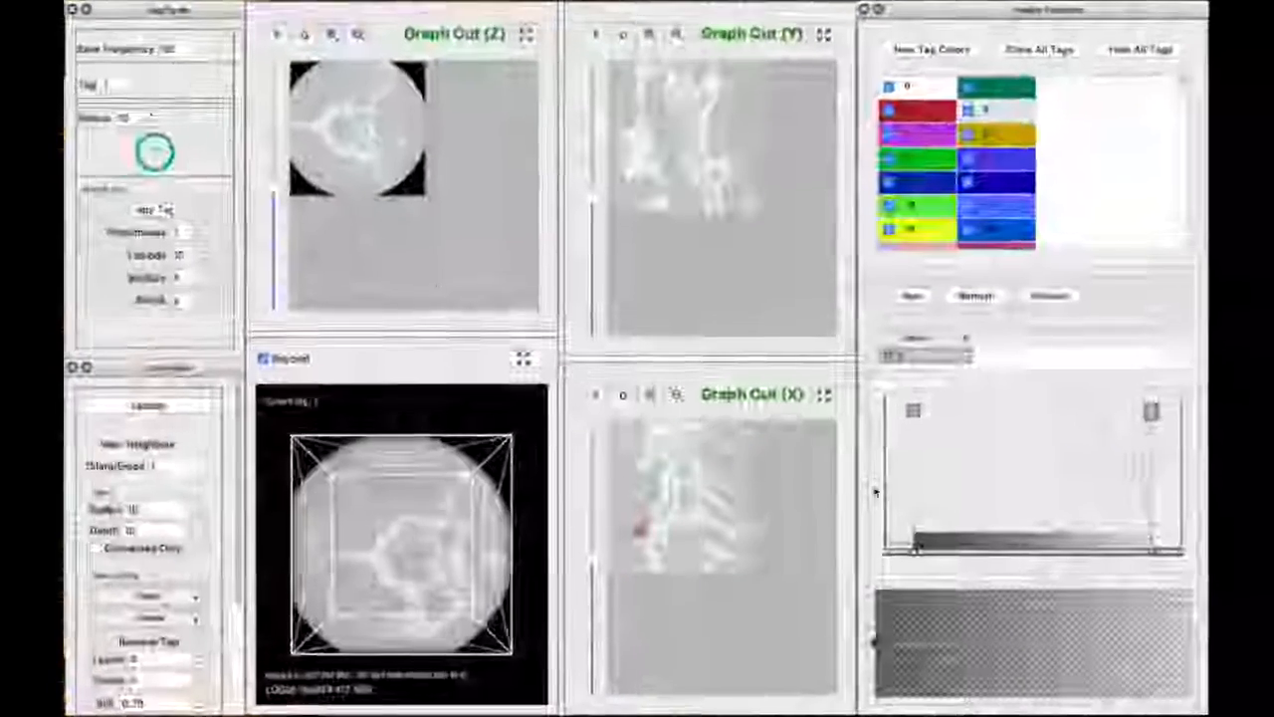
Enlarge the Raycast 3D view and narrow the transfer function to the high-intensity end of the histogram to isolate the bone.
click(522, 359)
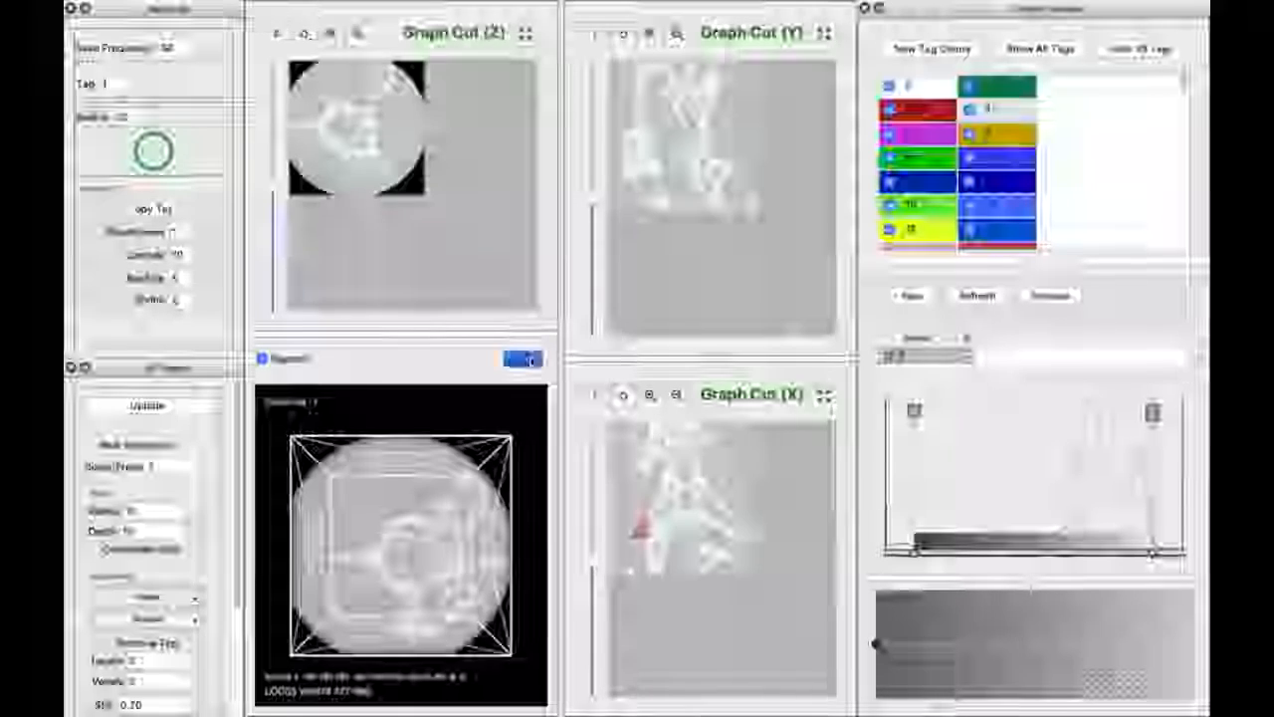
drag(478, 117, 444, 321)
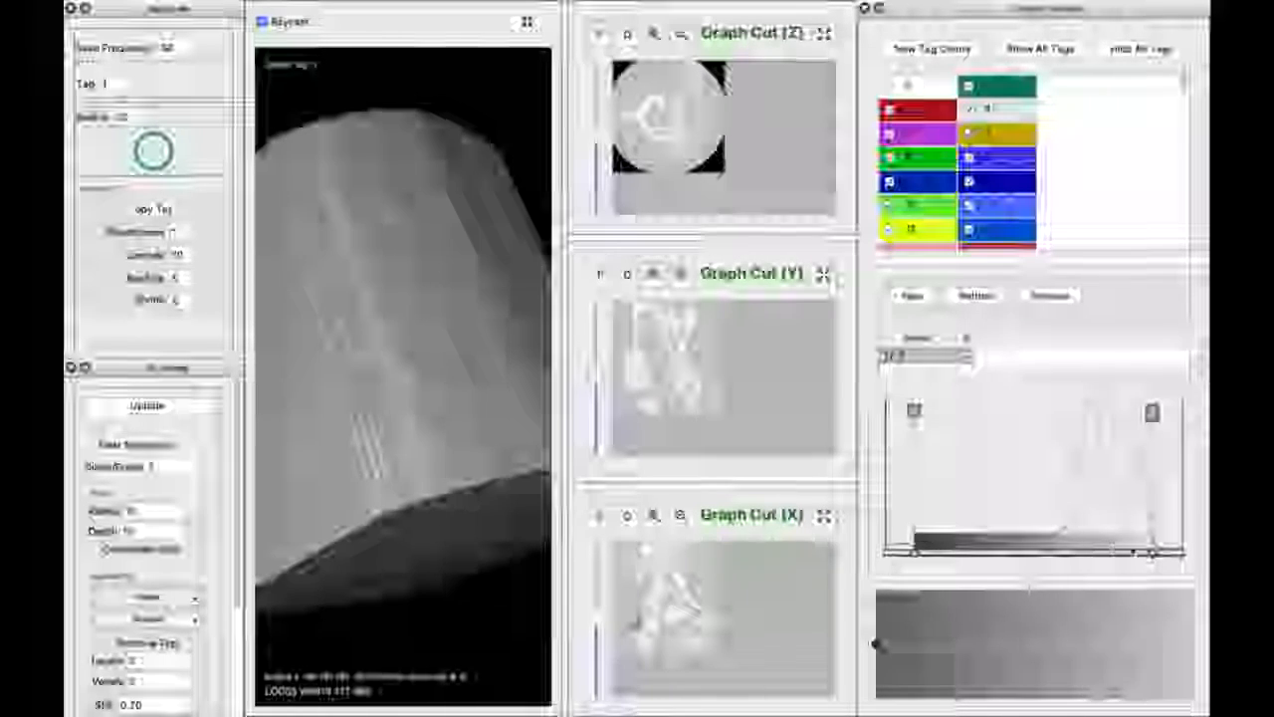
drag(1154, 555, 1182, 553)
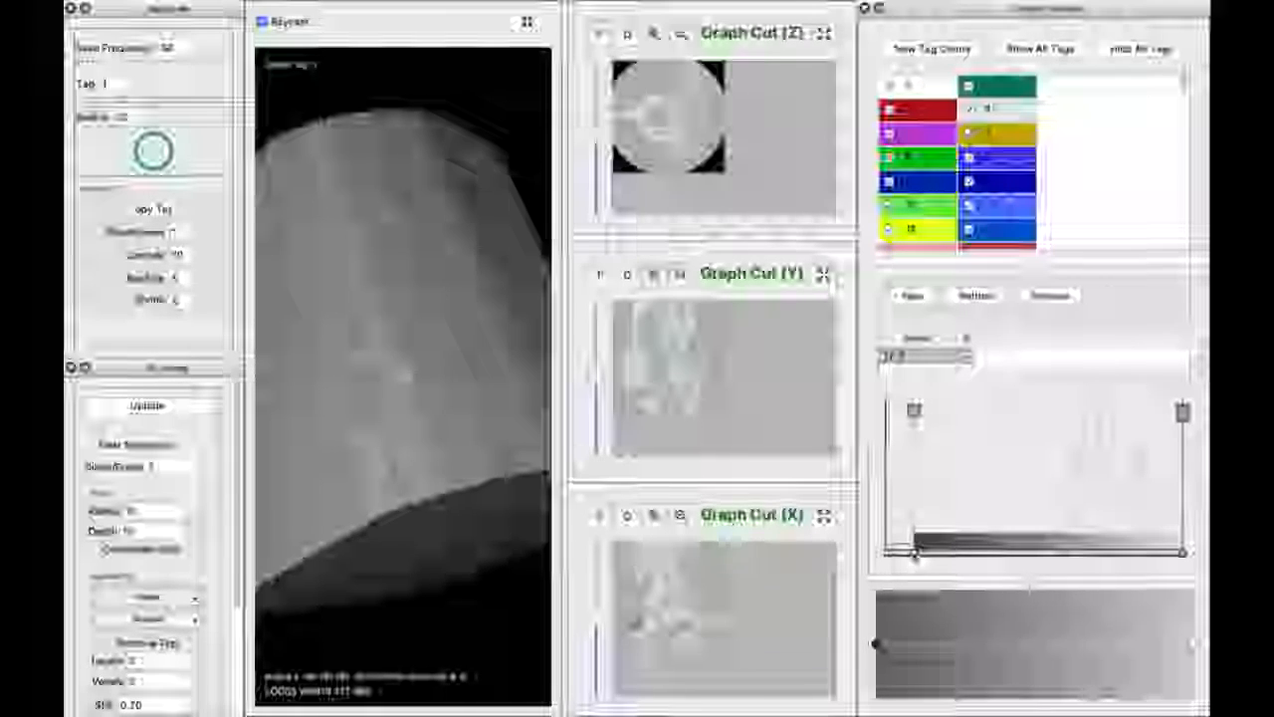
drag(933, 564, 1110, 552)
drag(400, 377, 400, 489)
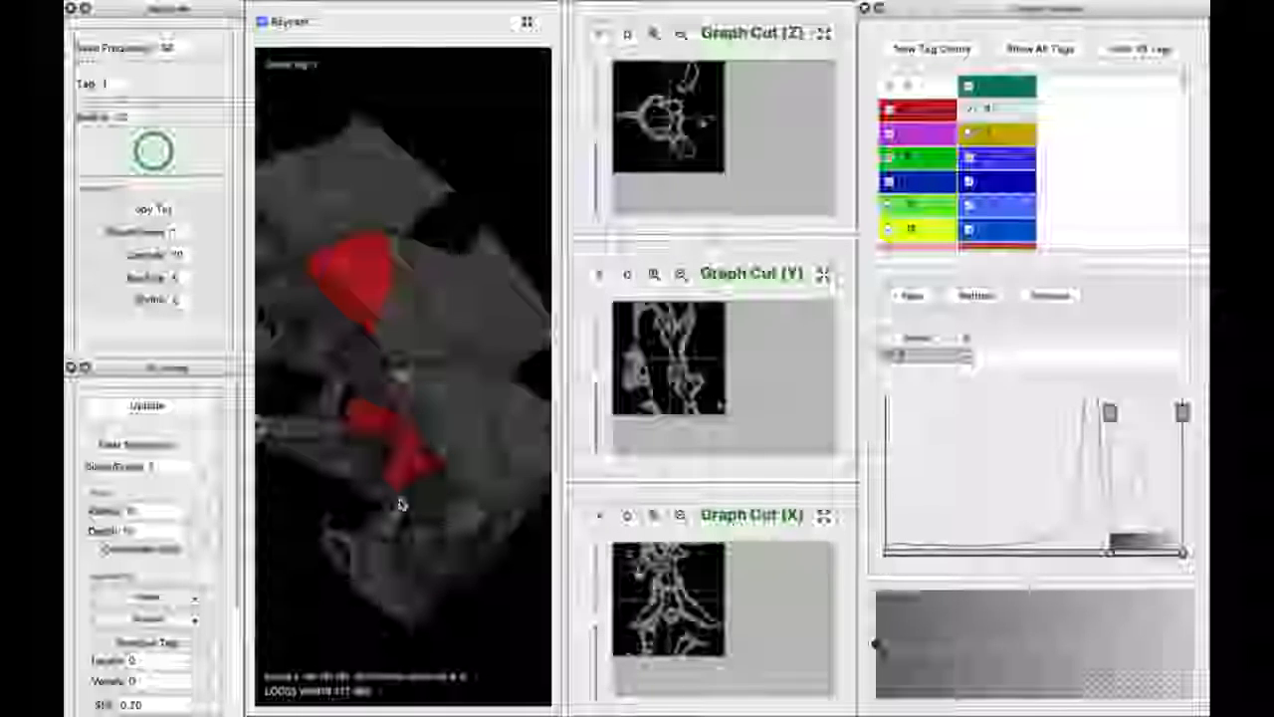
Set the Save Frequency to 1000.
click(177, 47)
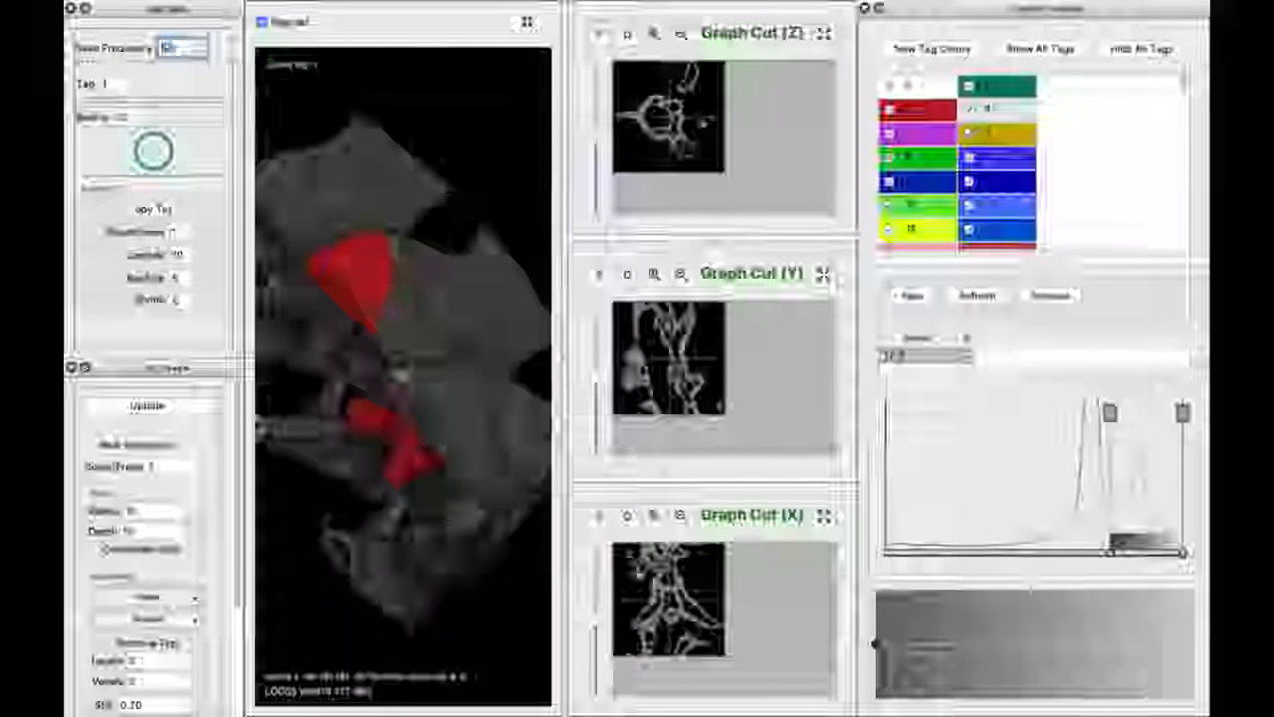
key(BackSpace)
text(1)
key(BackSpace)
key(BackSpace)
key(BackSpace)
text(1000)
click(224, 155)
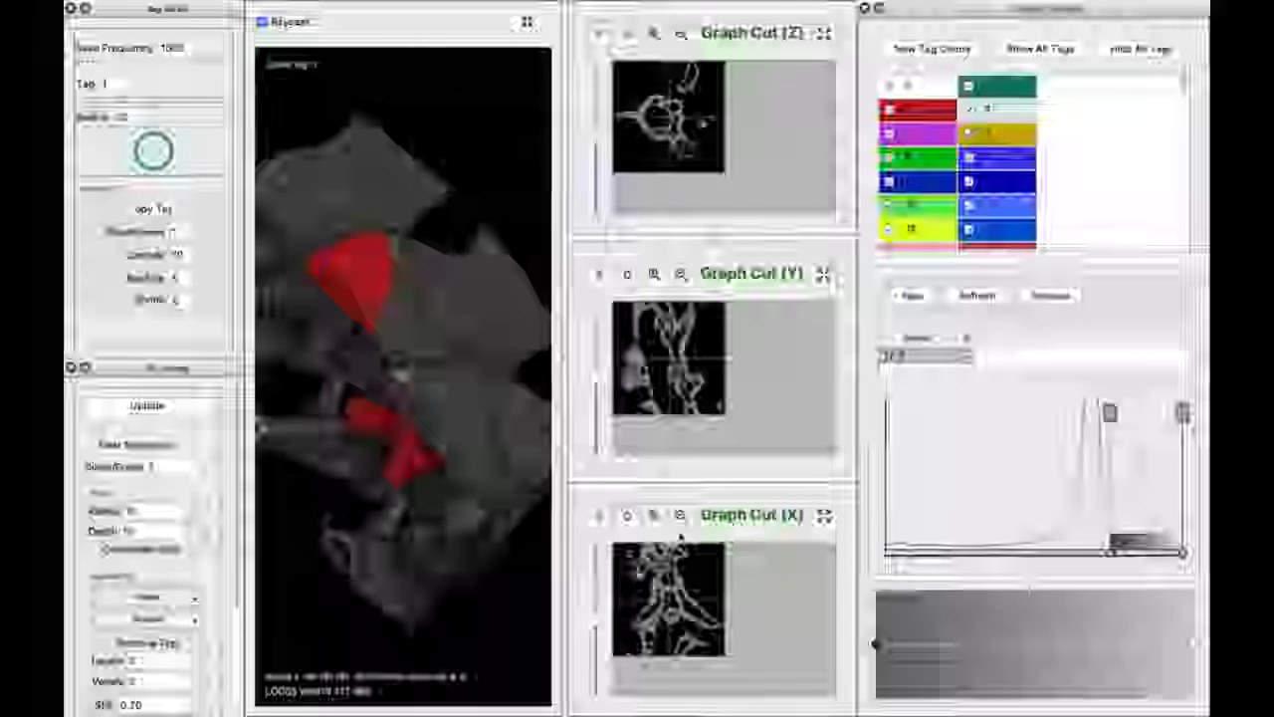
Examine the bones in the 3D render from several angles.
drag(467, 401, 405, 471)
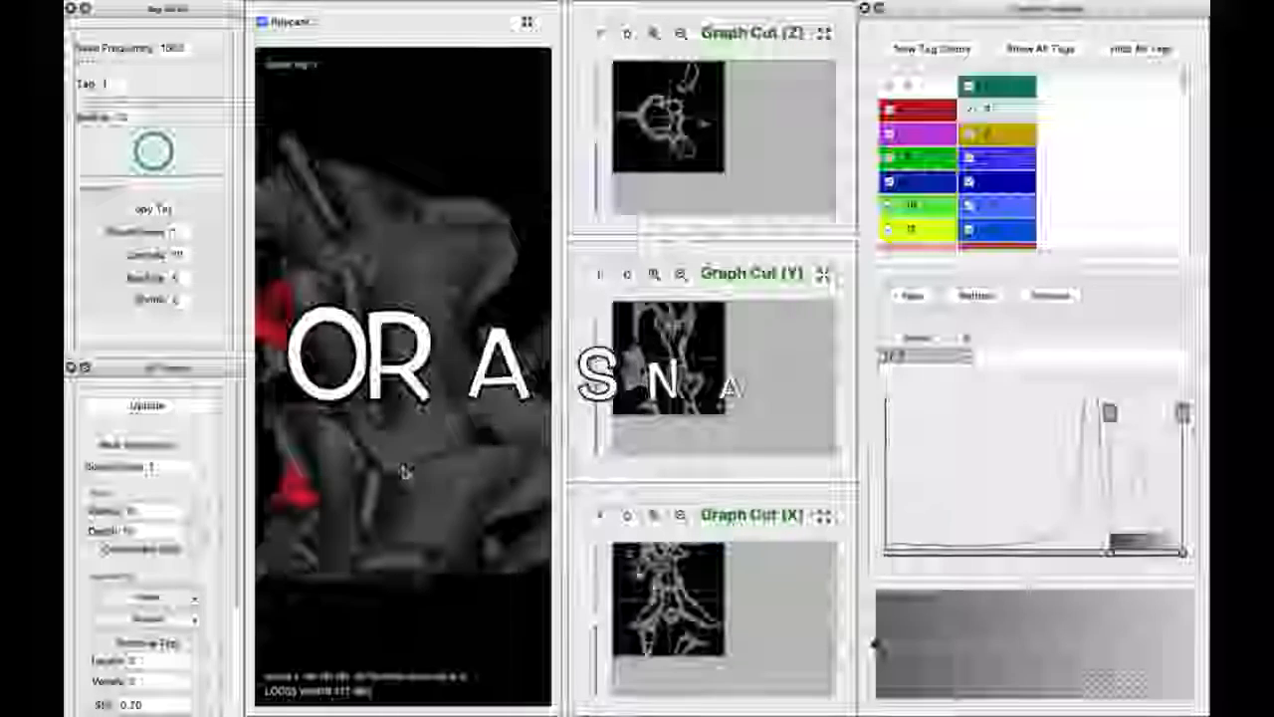
drag(354, 340, 325, 401)
drag(403, 375, 544, 358)
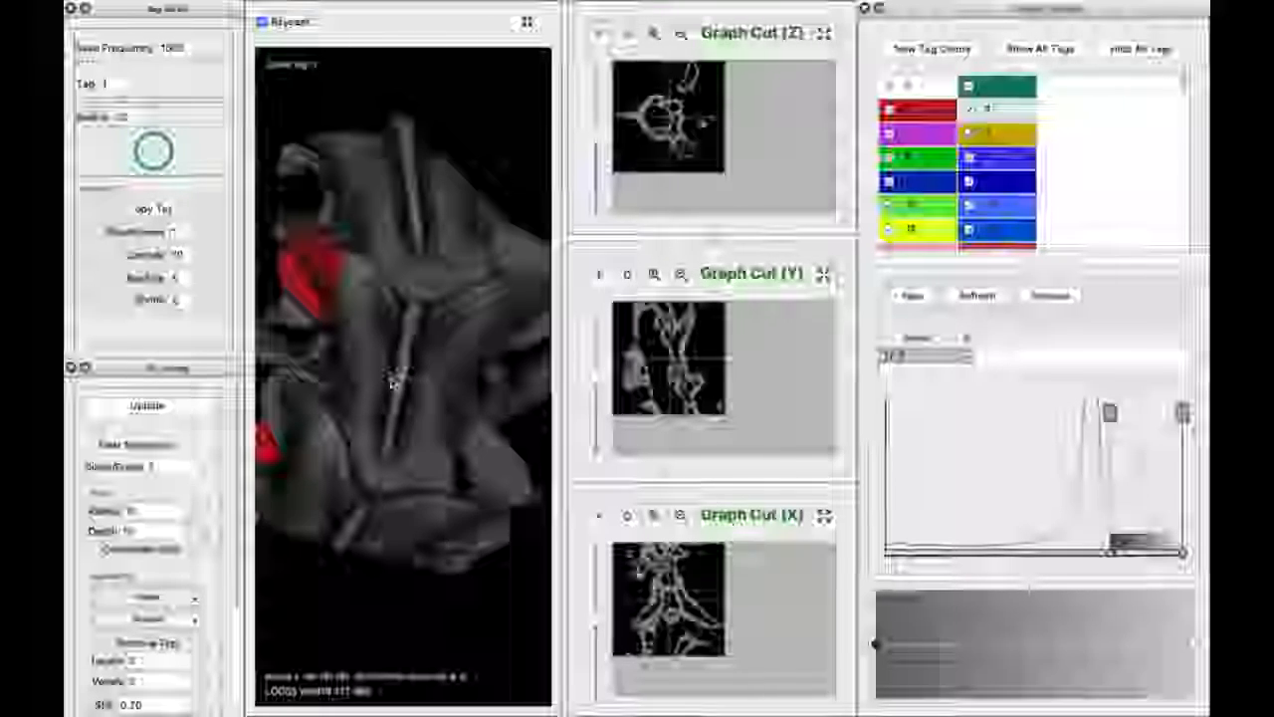
Enlarge the Graph Cut (X) view and look through its slices to see how the neighbouring bones are separated.
click(825, 515)
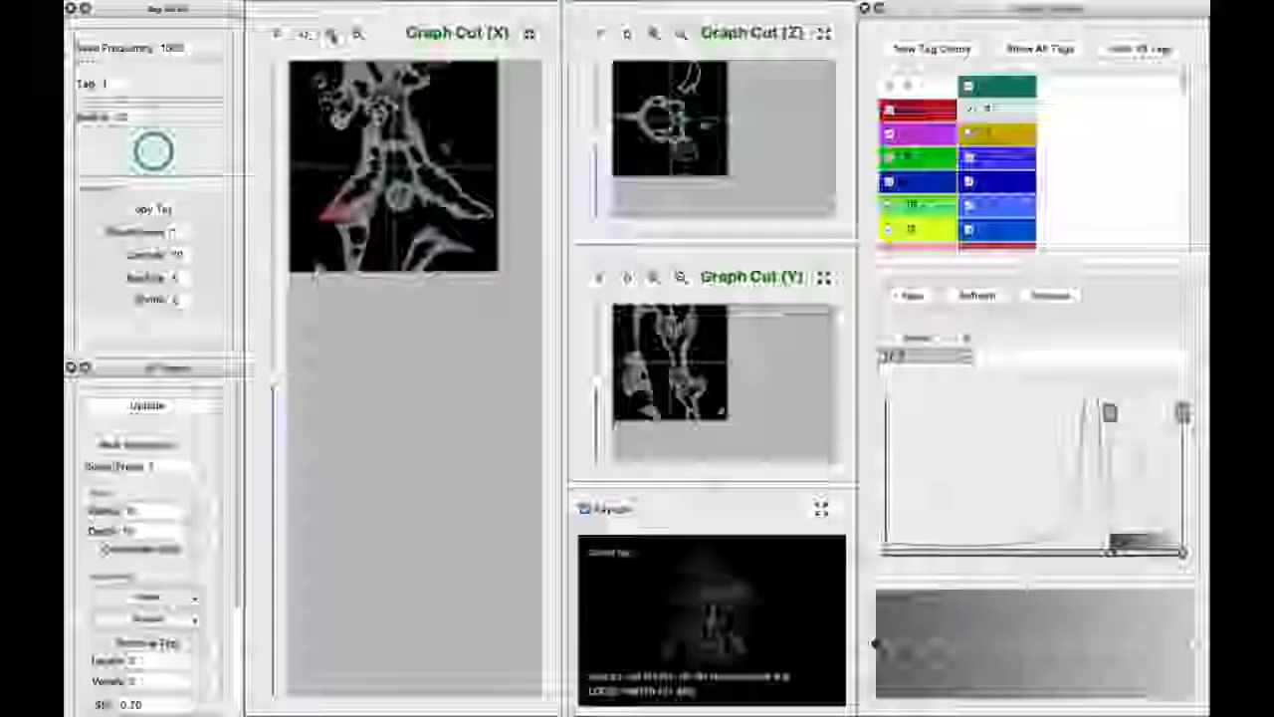
click(333, 39)
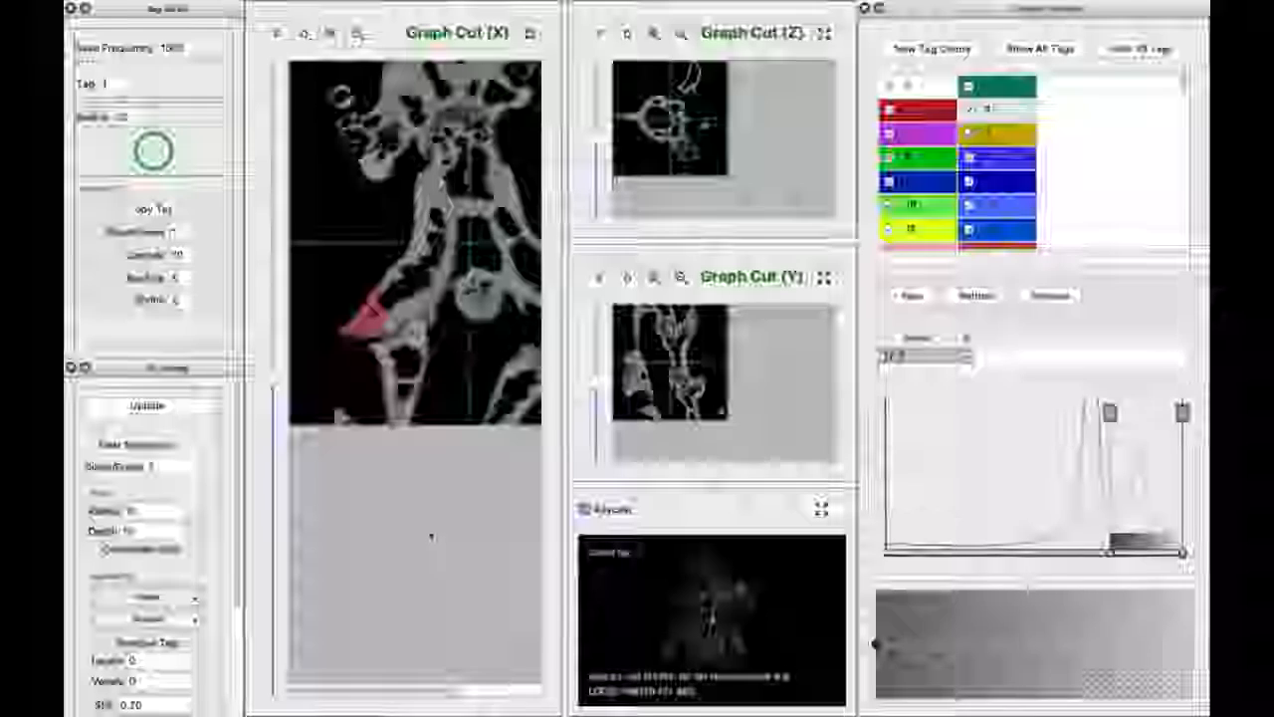
drag(373, 689, 417, 700)
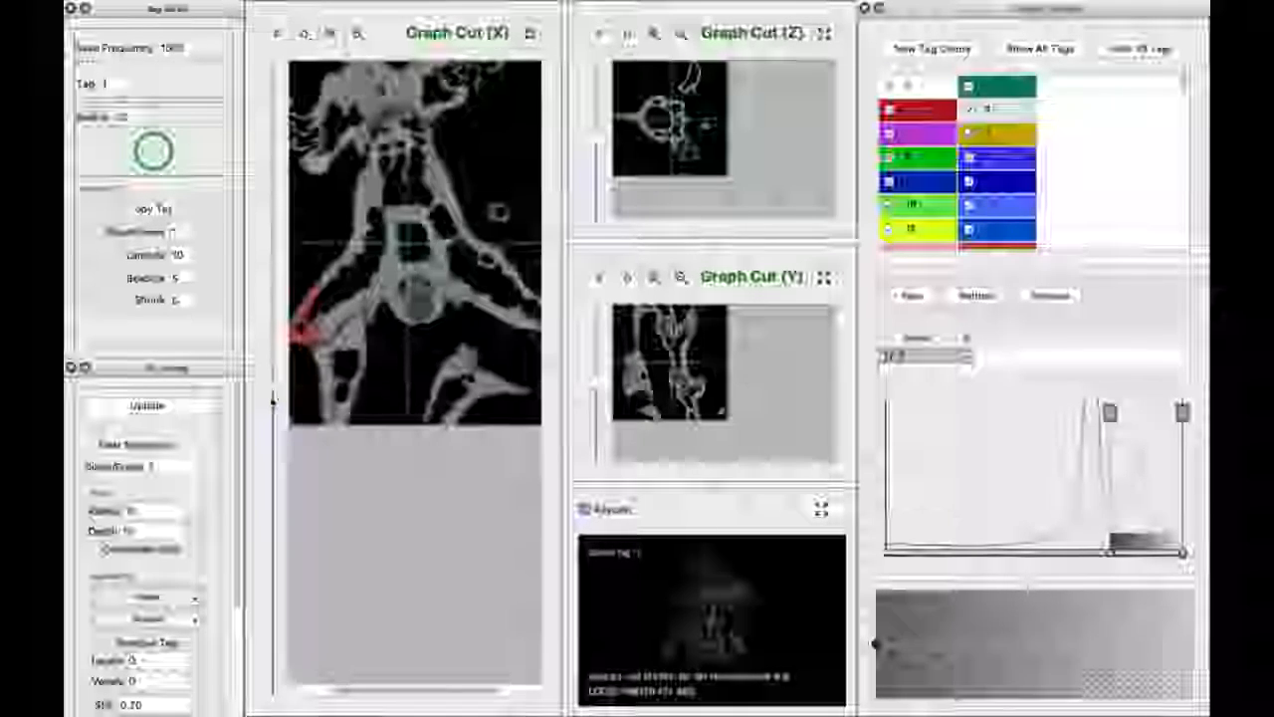
drag(275, 426, 274, 428)
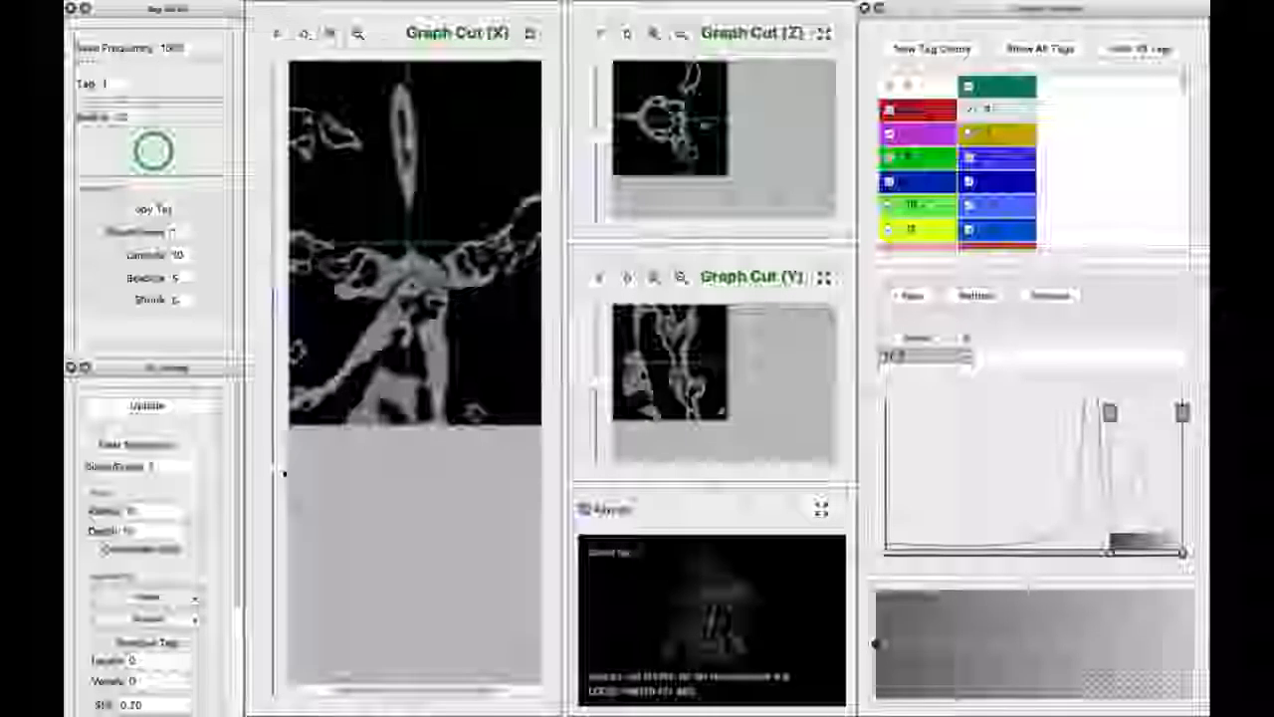
drag(290, 420, 286, 406)
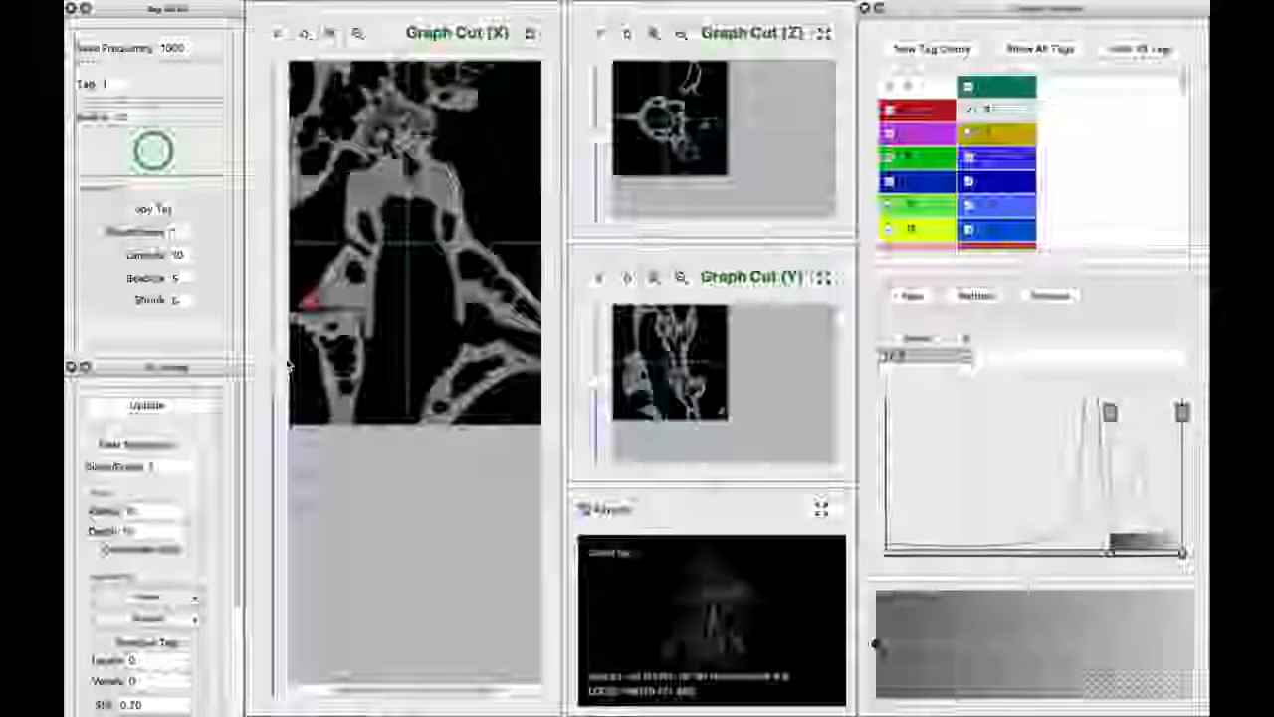
drag(290, 351, 292, 331)
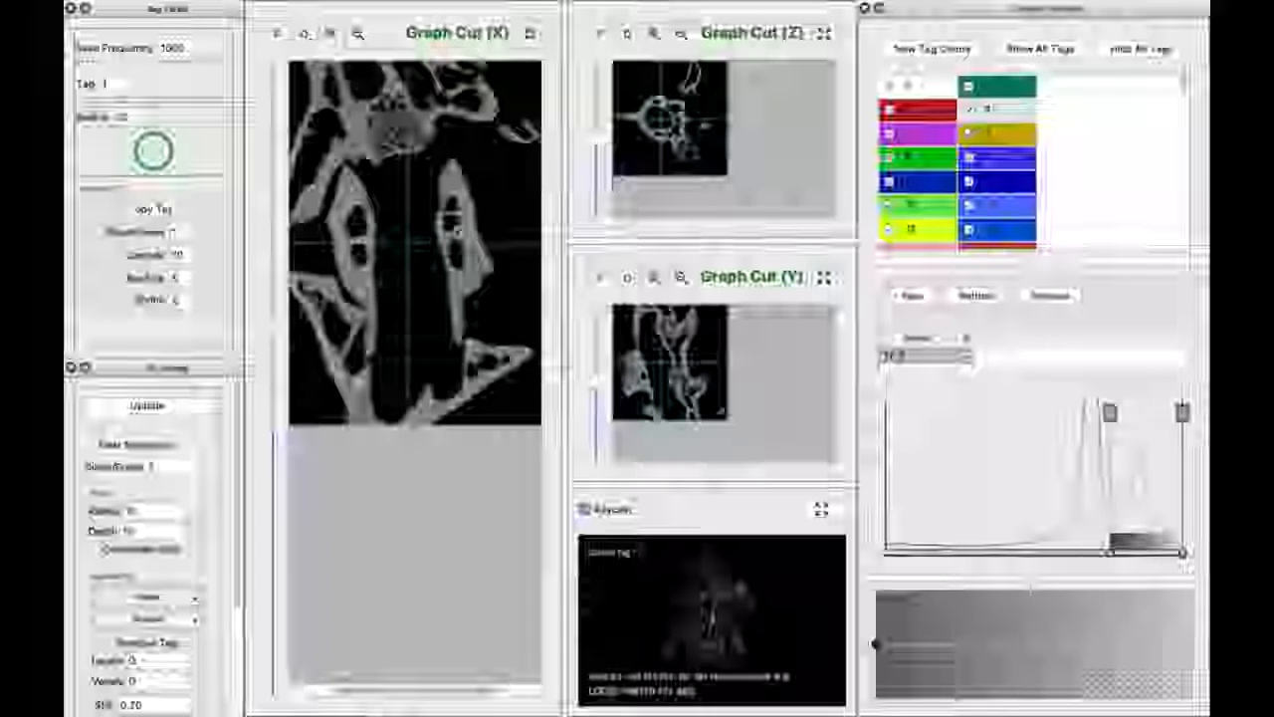
drag(280, 348, 282, 306)
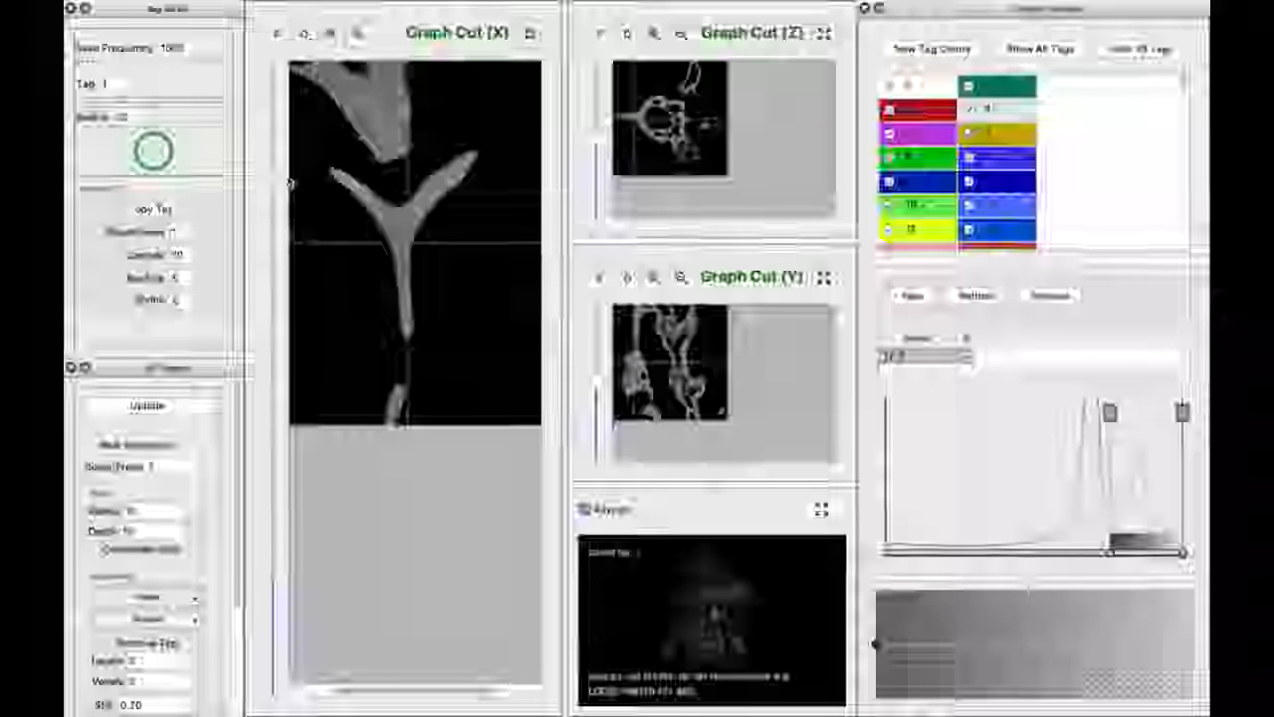
scroll(295, 146, down, 5)
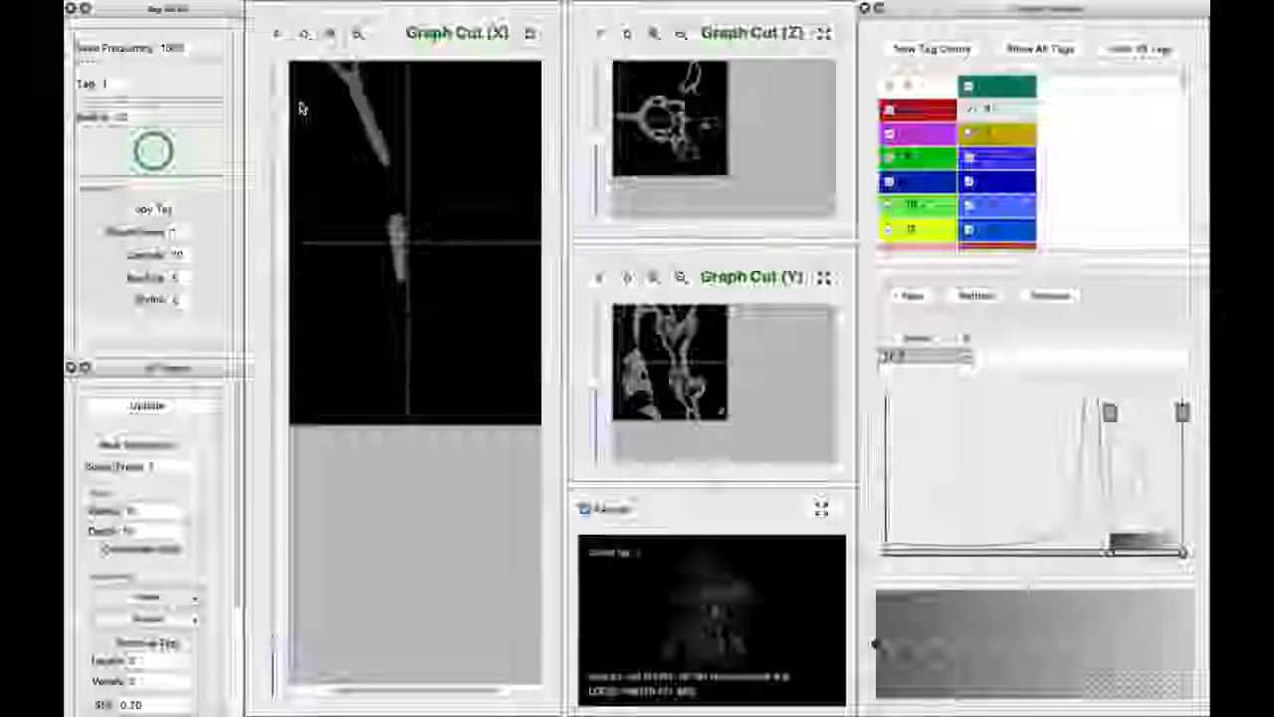
scroll(324, 212, up, 5)
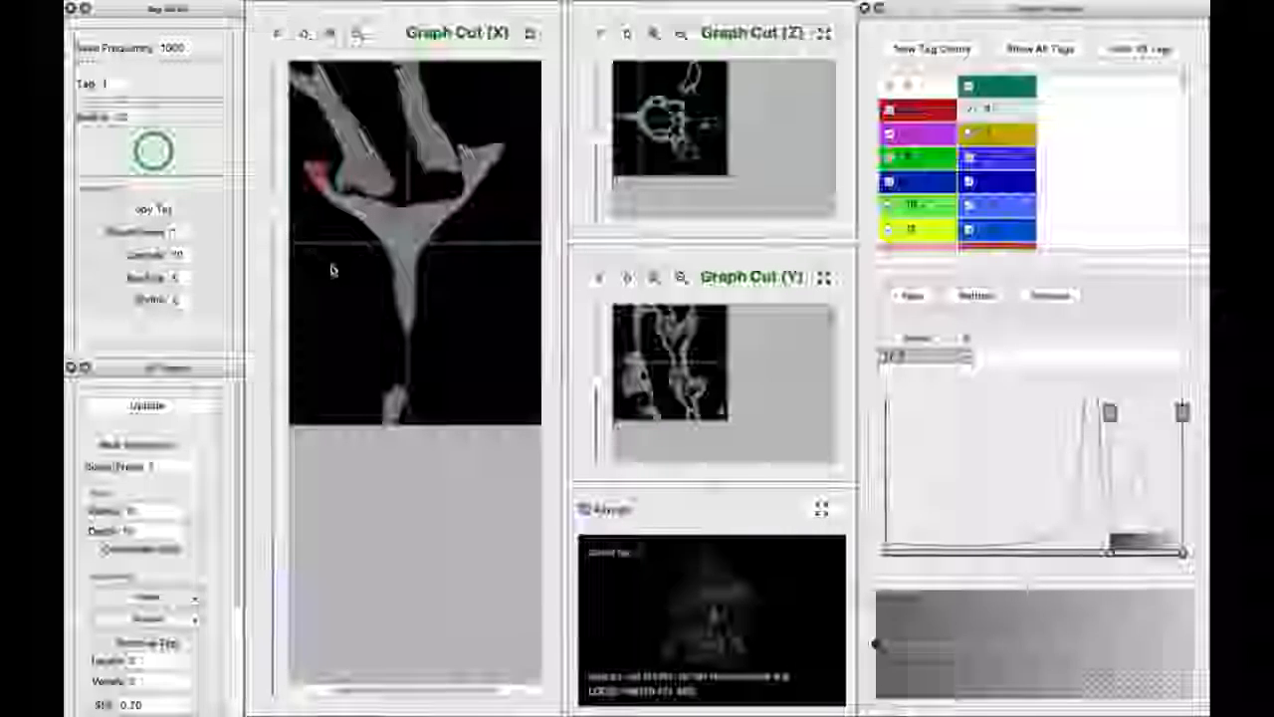
scroll(348, 285, up, 4)
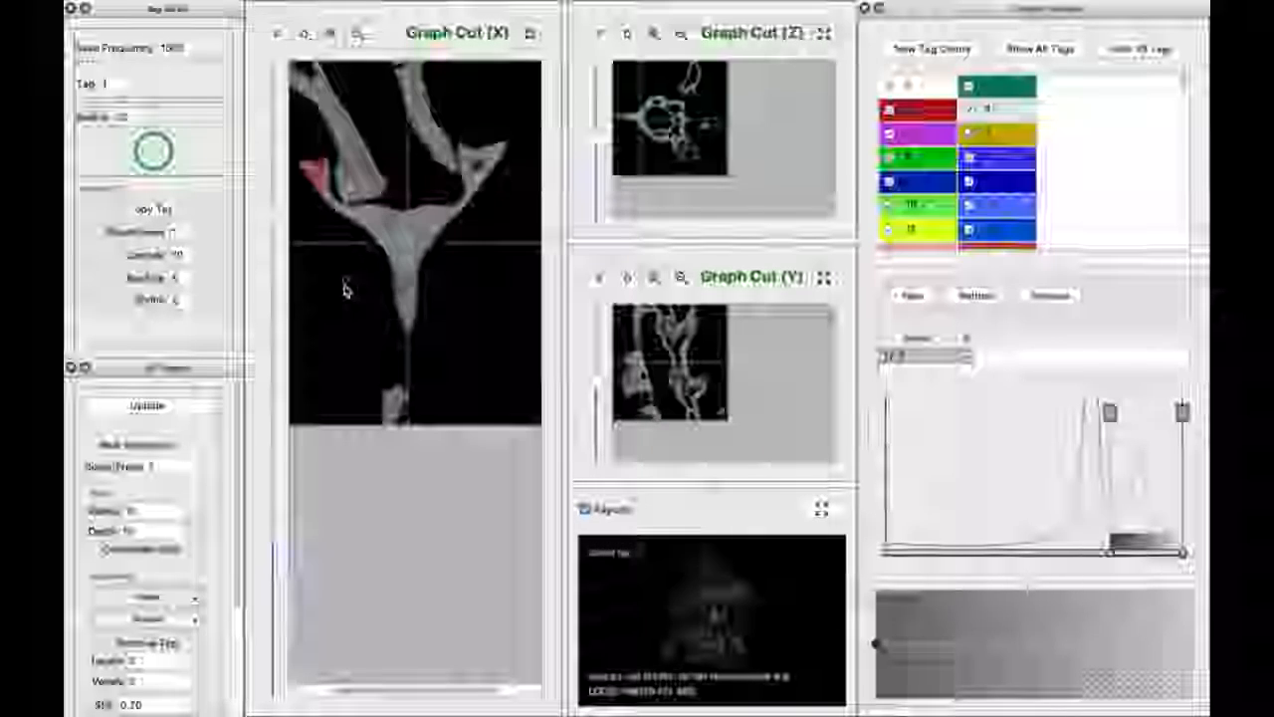
scroll(331, 290, up, 2)
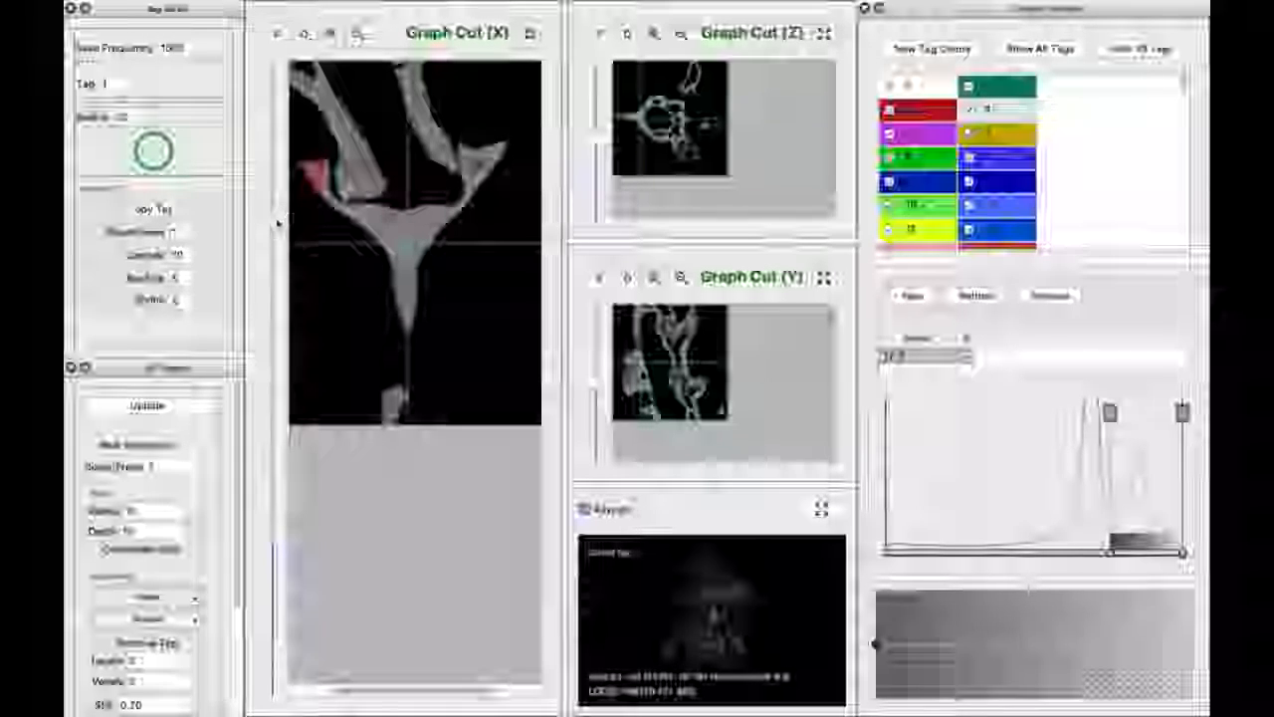
scroll(276, 214, up, 4)
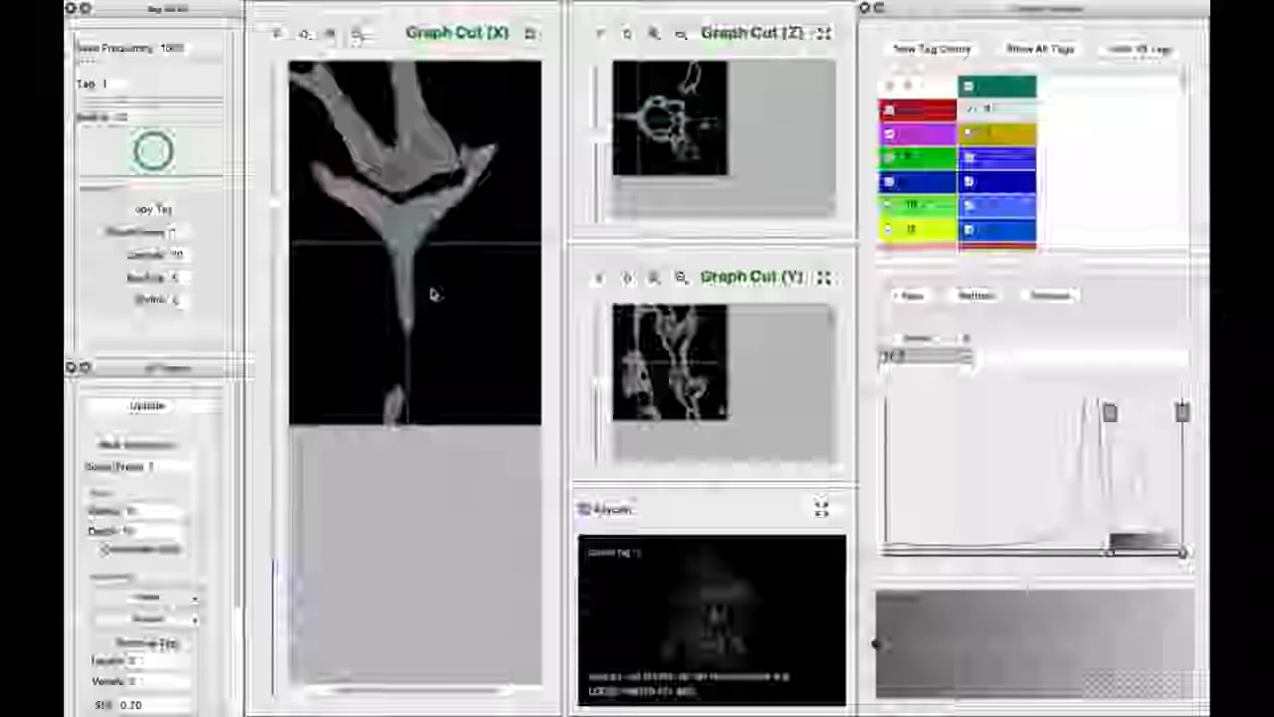
scroll(458, 246, up, 5)
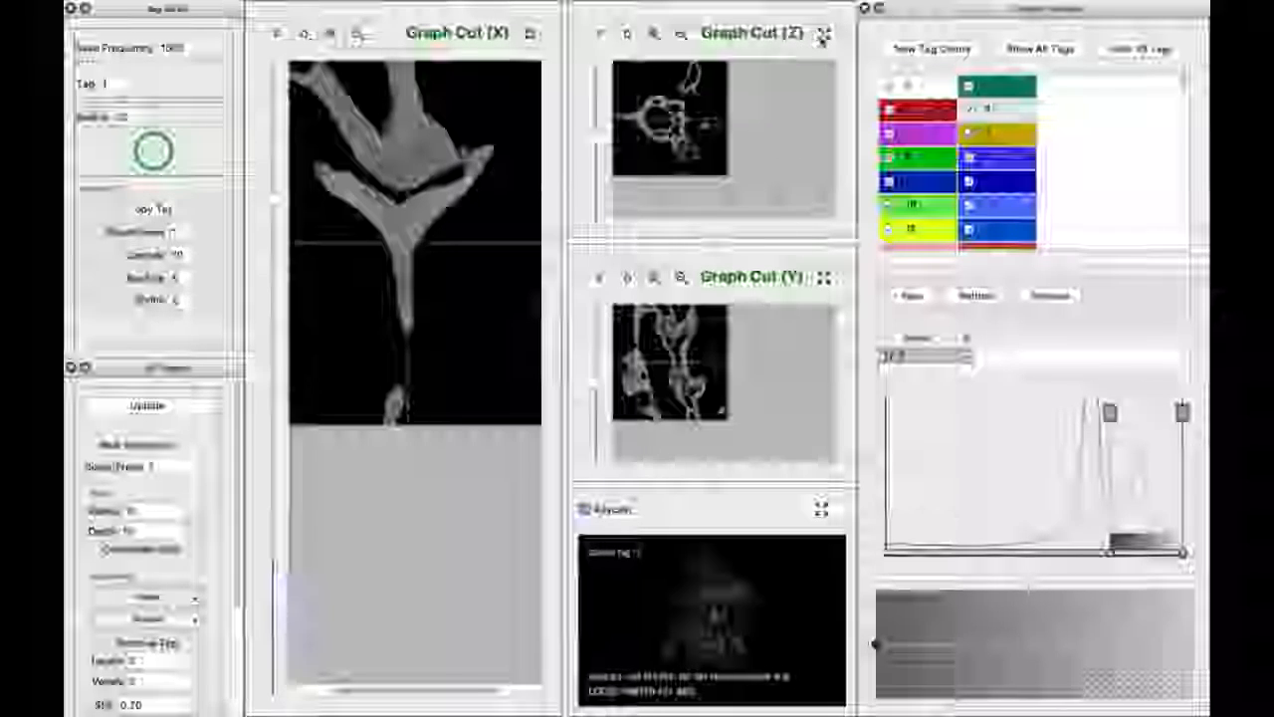
Enlarge the Graph Cut (Y) view and browse its slices for a clear cross-section of the bone that needs tagging.
click(824, 279)
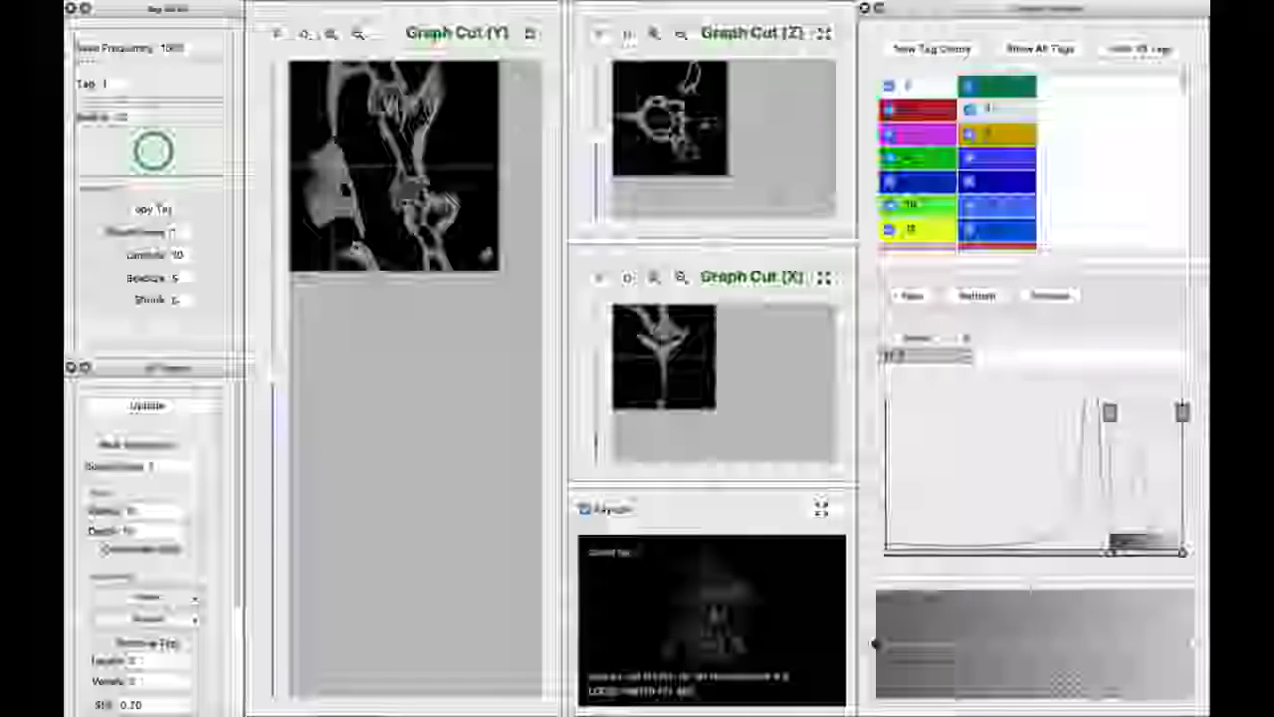
click(331, 34)
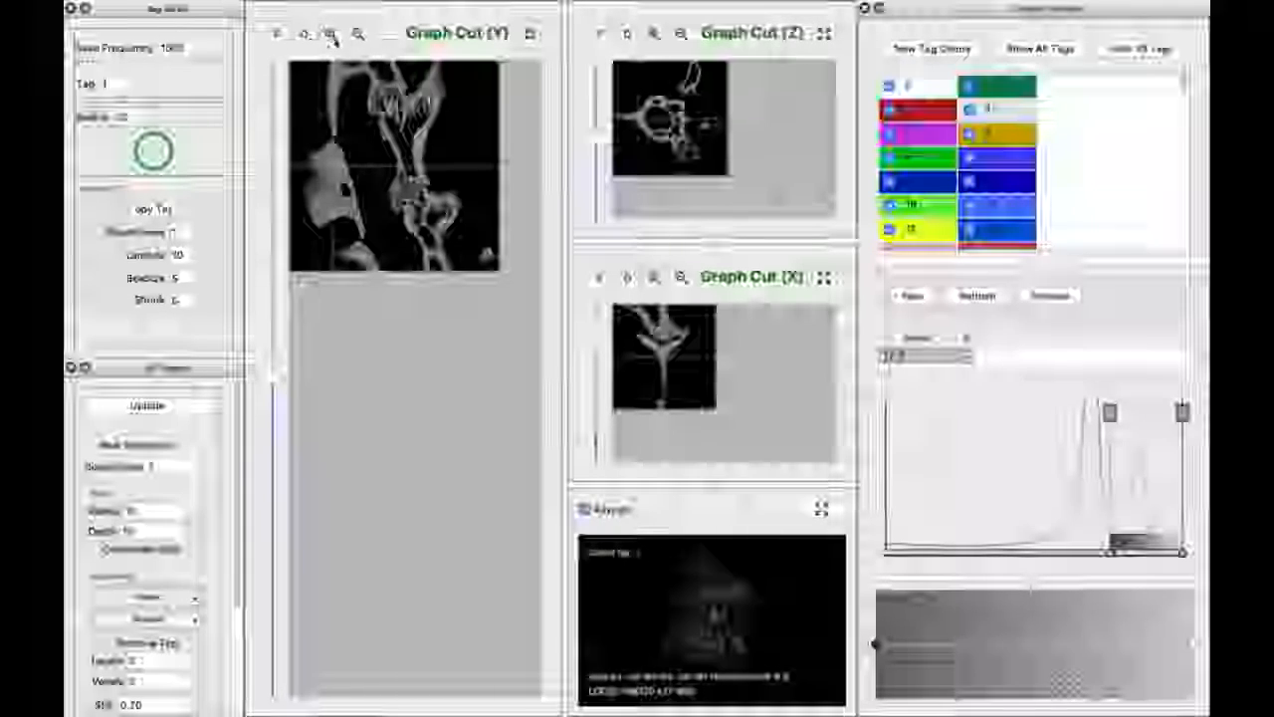
click(330, 34)
click(330, 34)
drag(359, 693, 378, 693)
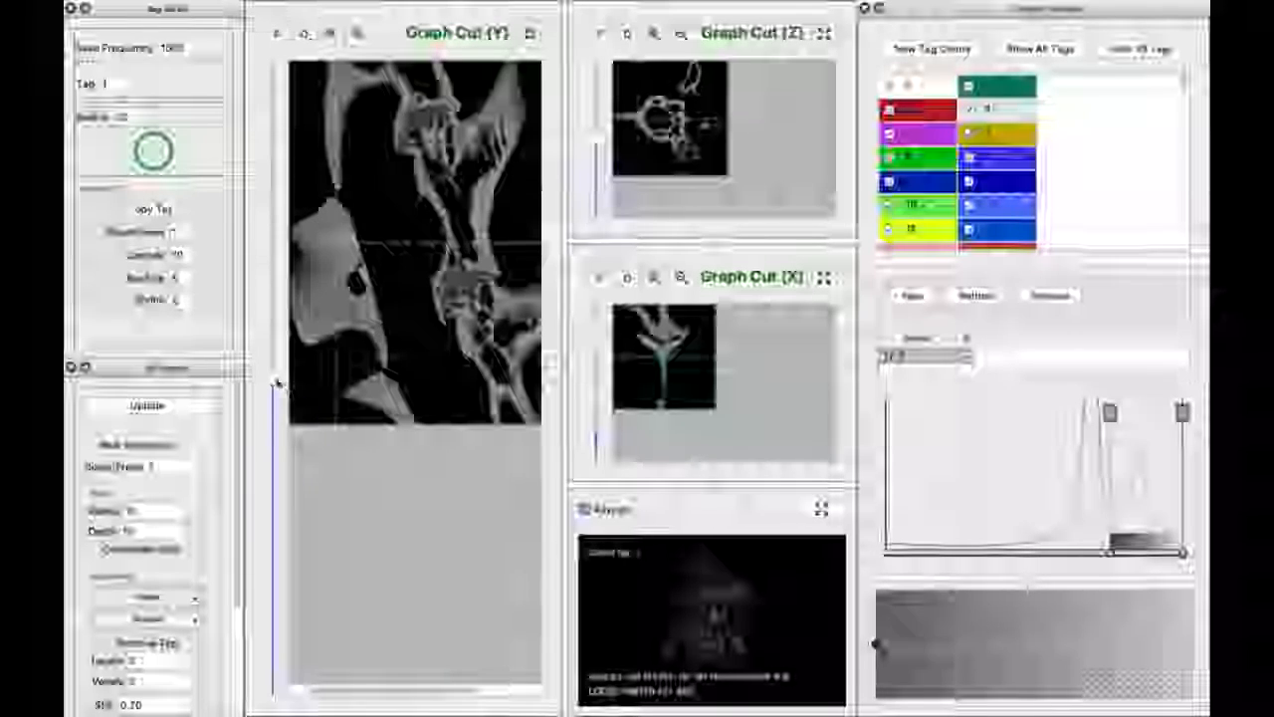
drag(274, 386, 325, 570)
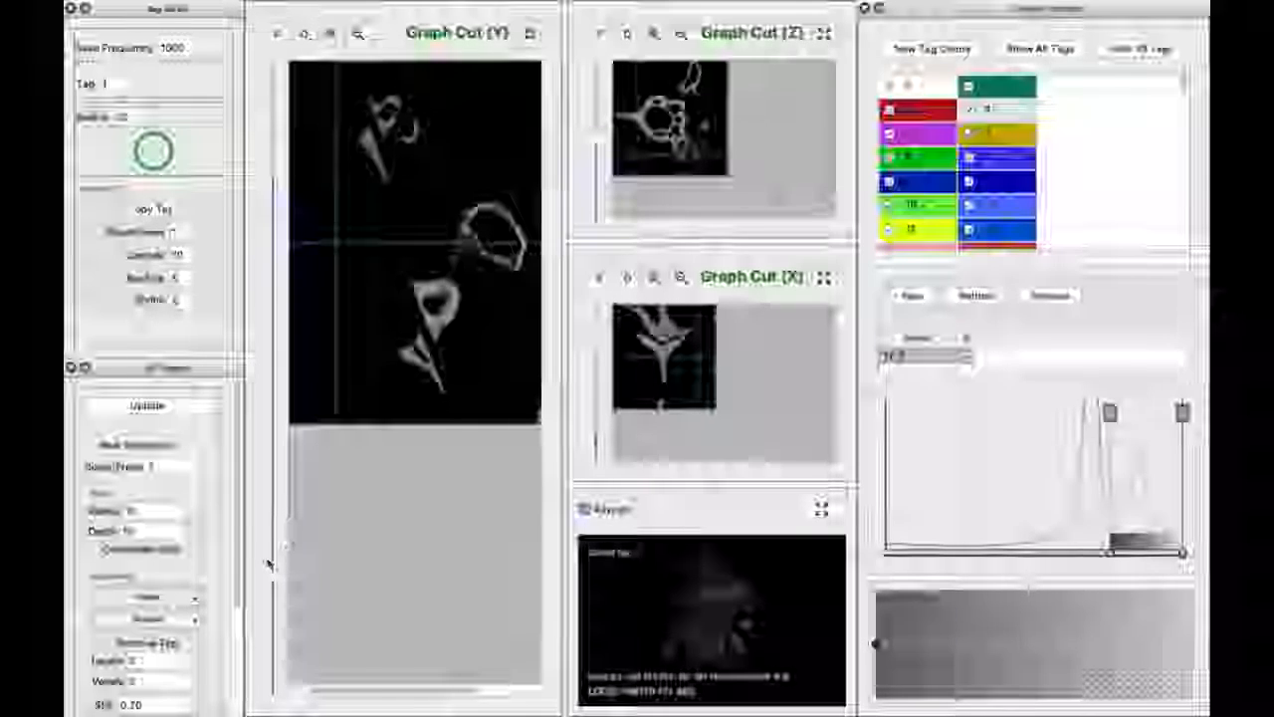
drag(275, 578, 281, 514)
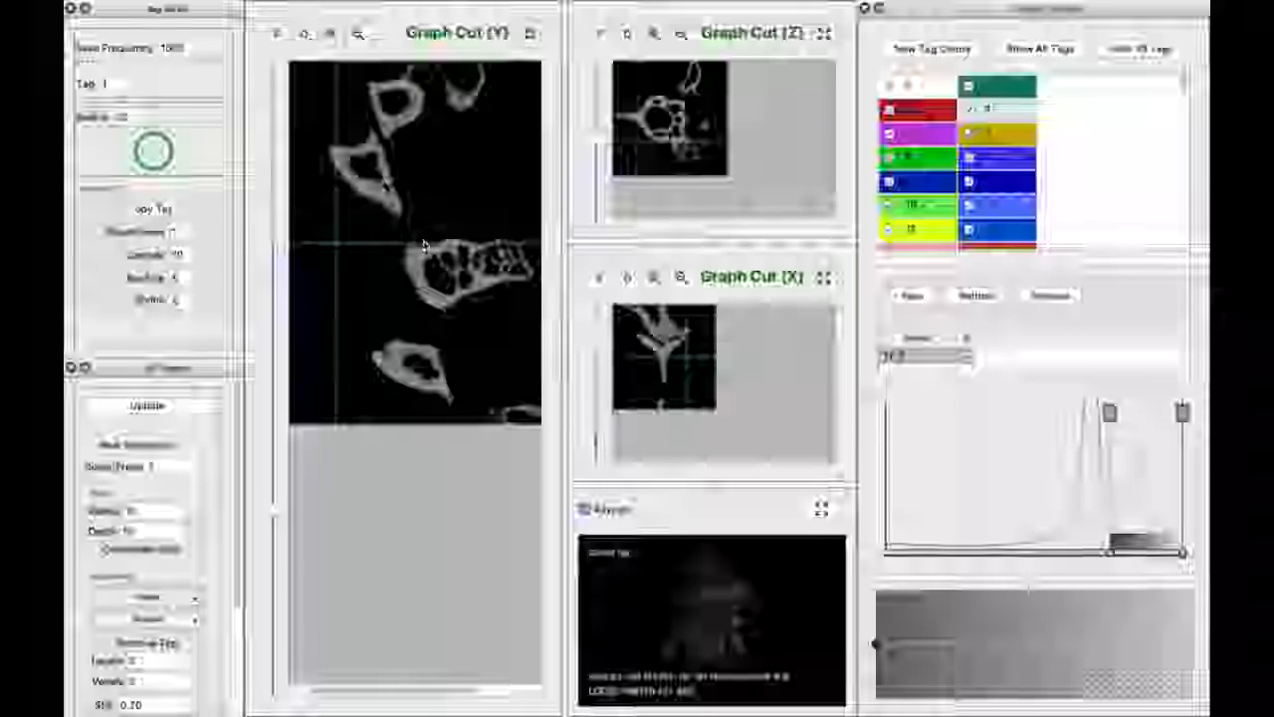
drag(273, 516, 274, 434)
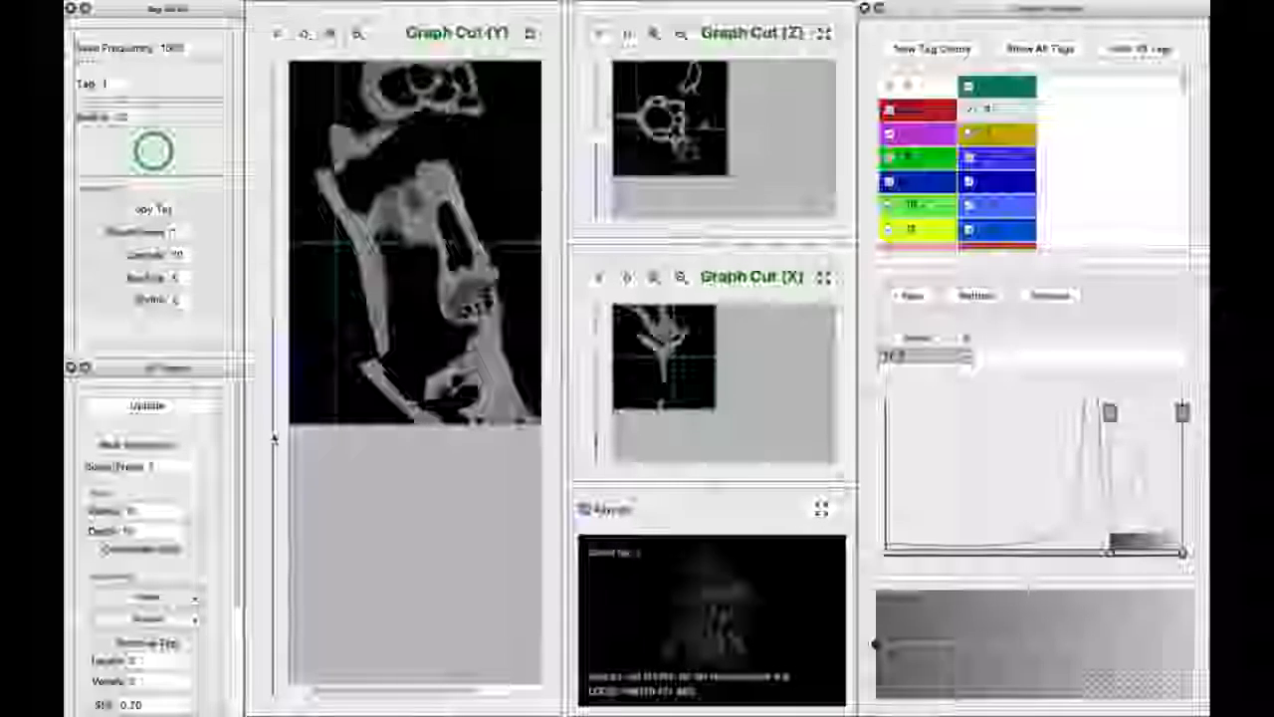
drag(275, 416, 285, 465)
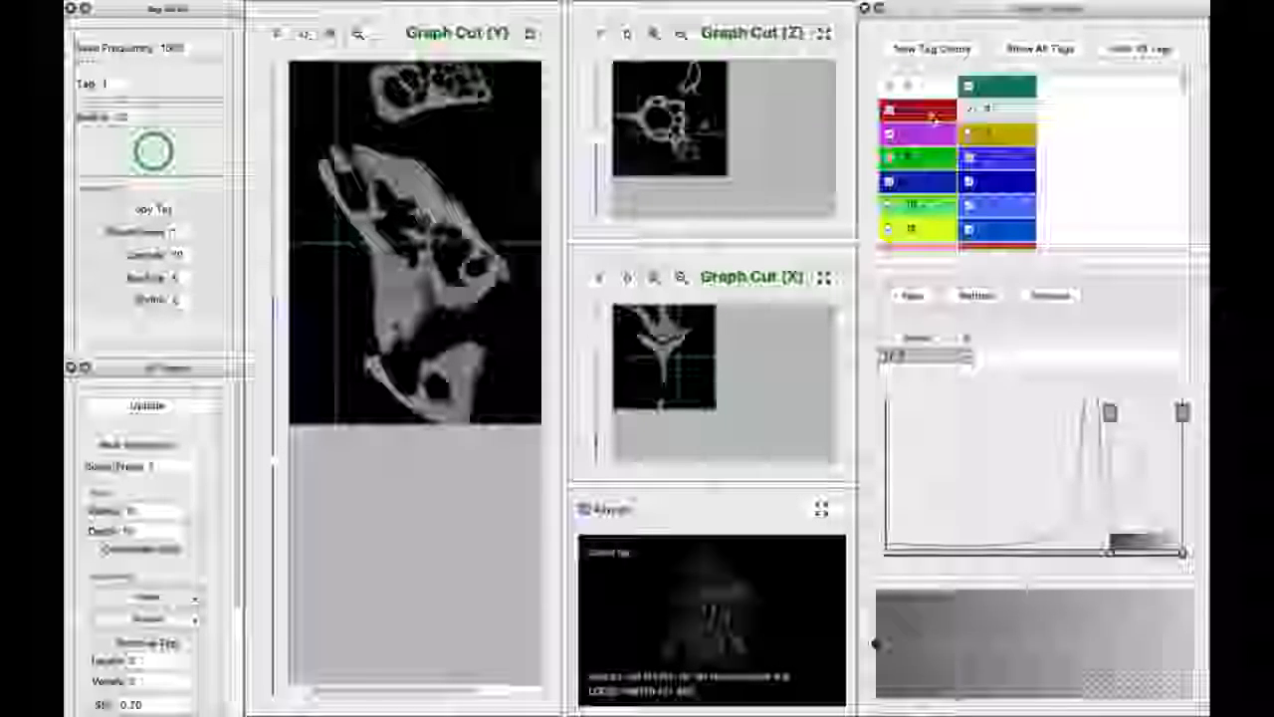
Choose the red tag and paint strokes across the large middle bone in the Graph Cut (Y) slice.
click(903, 115)
mouse_move(338, 211)
mouse_down()
mouse_move(418, 188)
mouse_move(487, 296)
mouse_up()
mouse_move(382, 298)
mouse_down()
mouse_move(420, 303)
mouse_move(386, 314)
mouse_move(440, 313)
mouse_up()
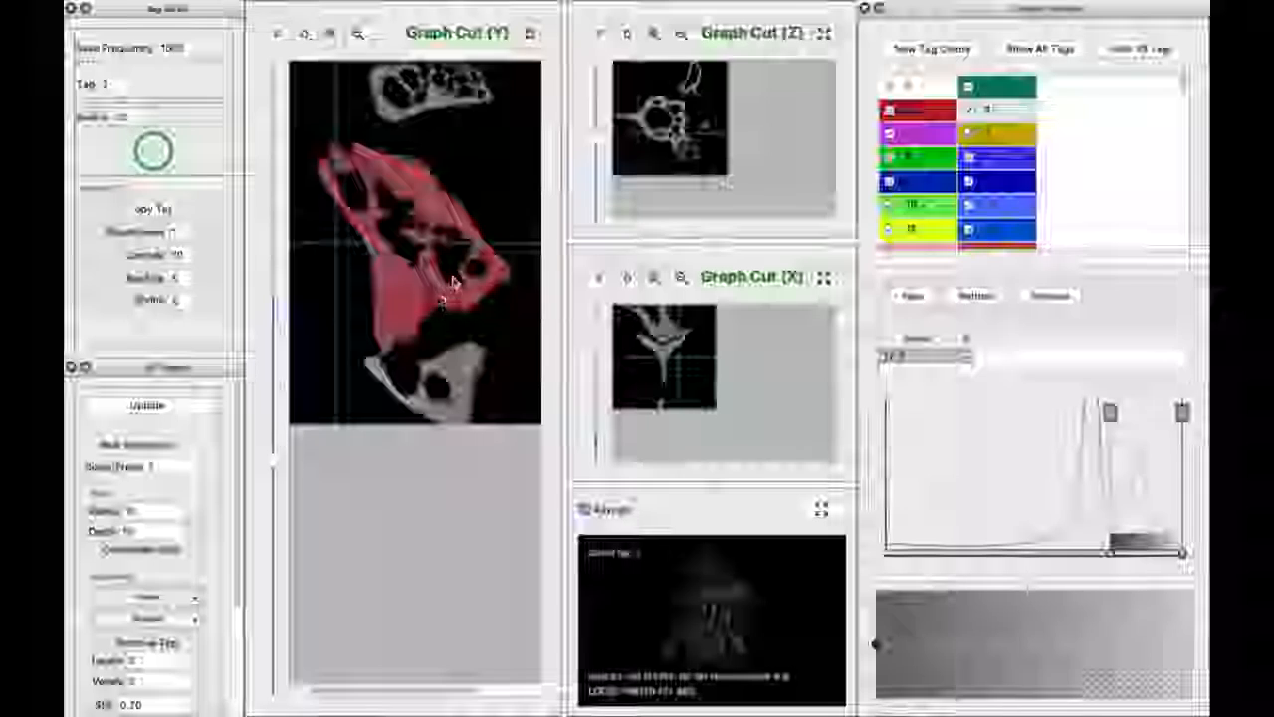
Check the strokes on neighbouring Graph Cut (Y) slices, then add red strokes near the bone's upper end and fill its cross-section.
scroll(419, 242, up, 5)
scroll(369, 249, up, 5)
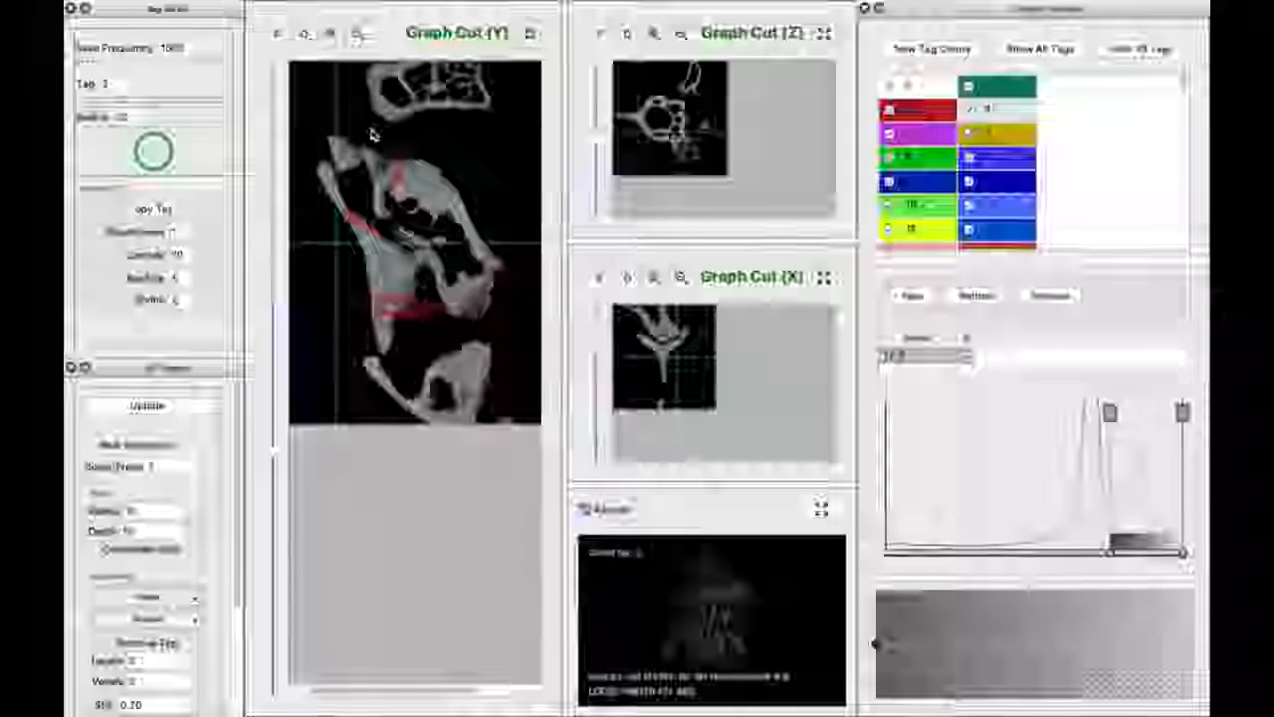
scroll(370, 249, up, 5)
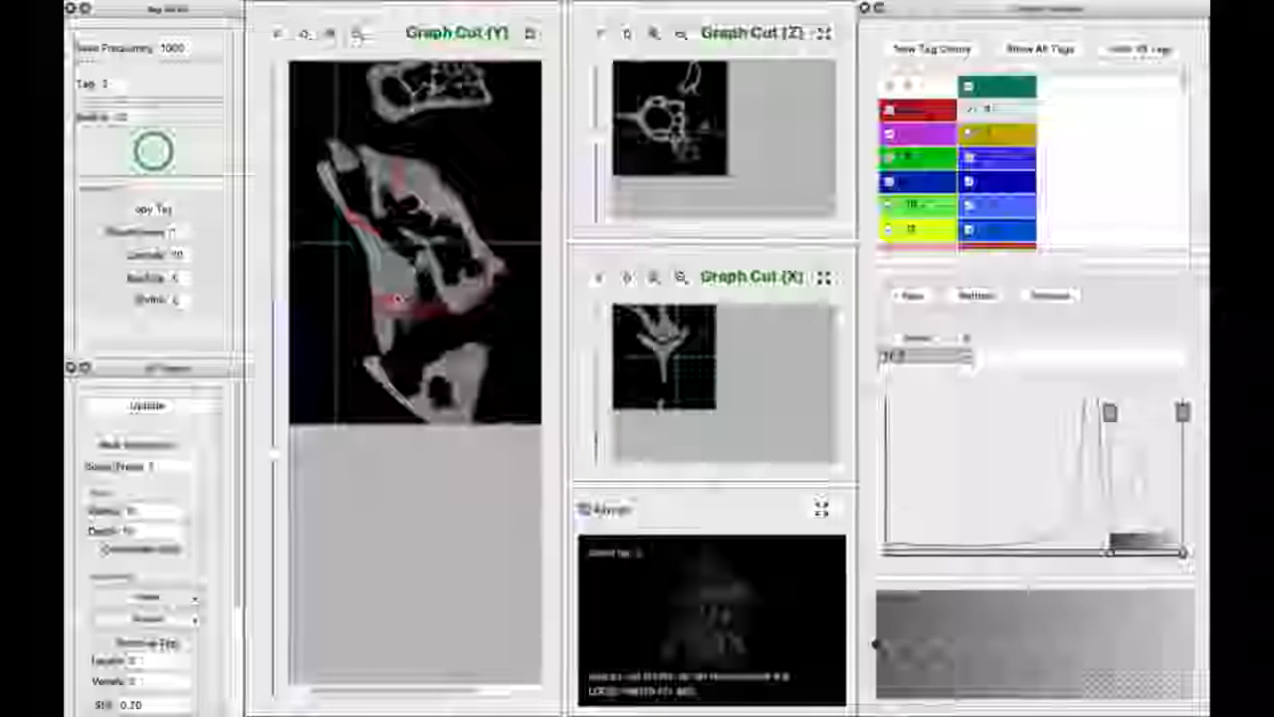
scroll(416, 242, up, 2)
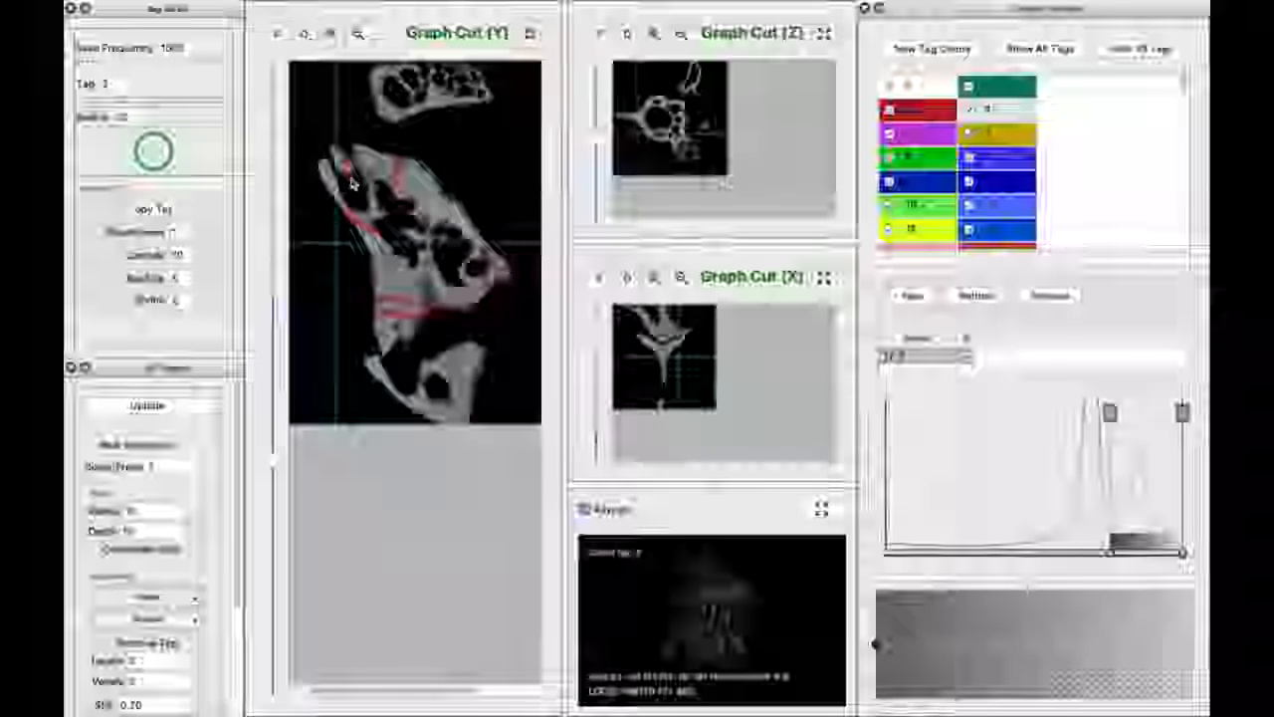
click(539, 423)
super+drag(400, 159, 402, 183)
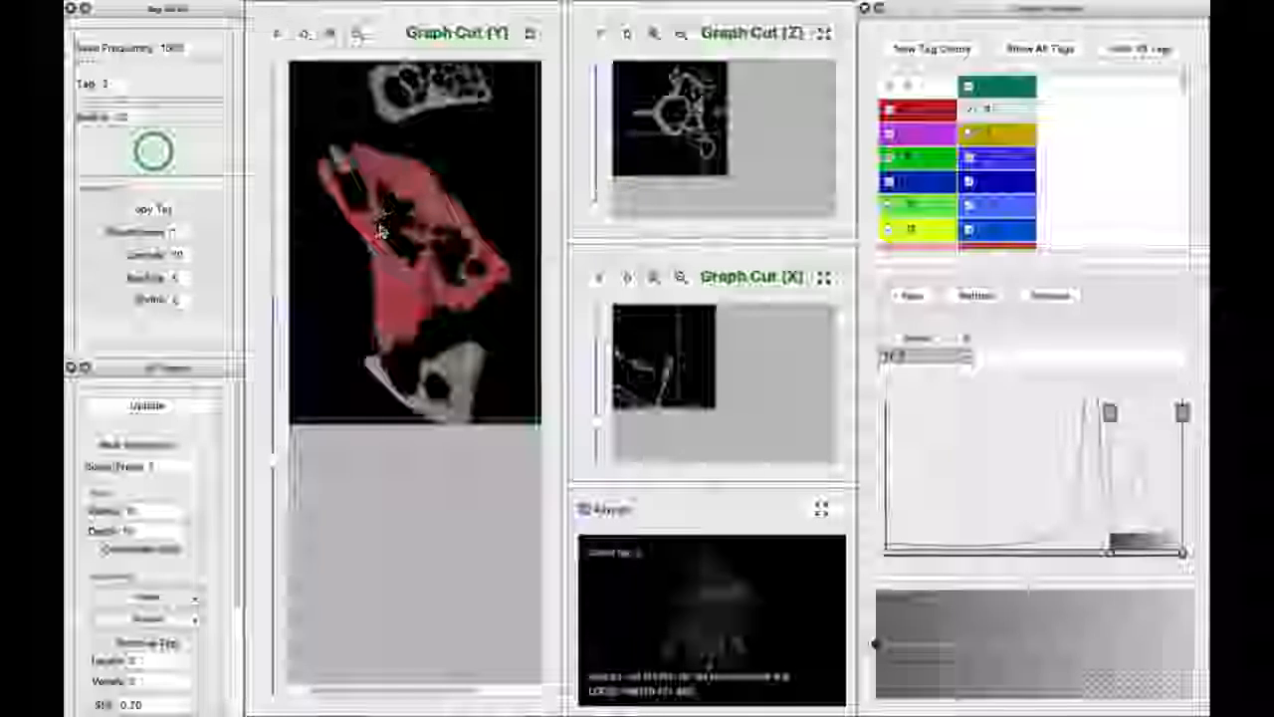
Look through the Graph Cut (Y) slices to check how well the copied red strokes still follow the middle bone.
scroll(388, 271, down, 4)
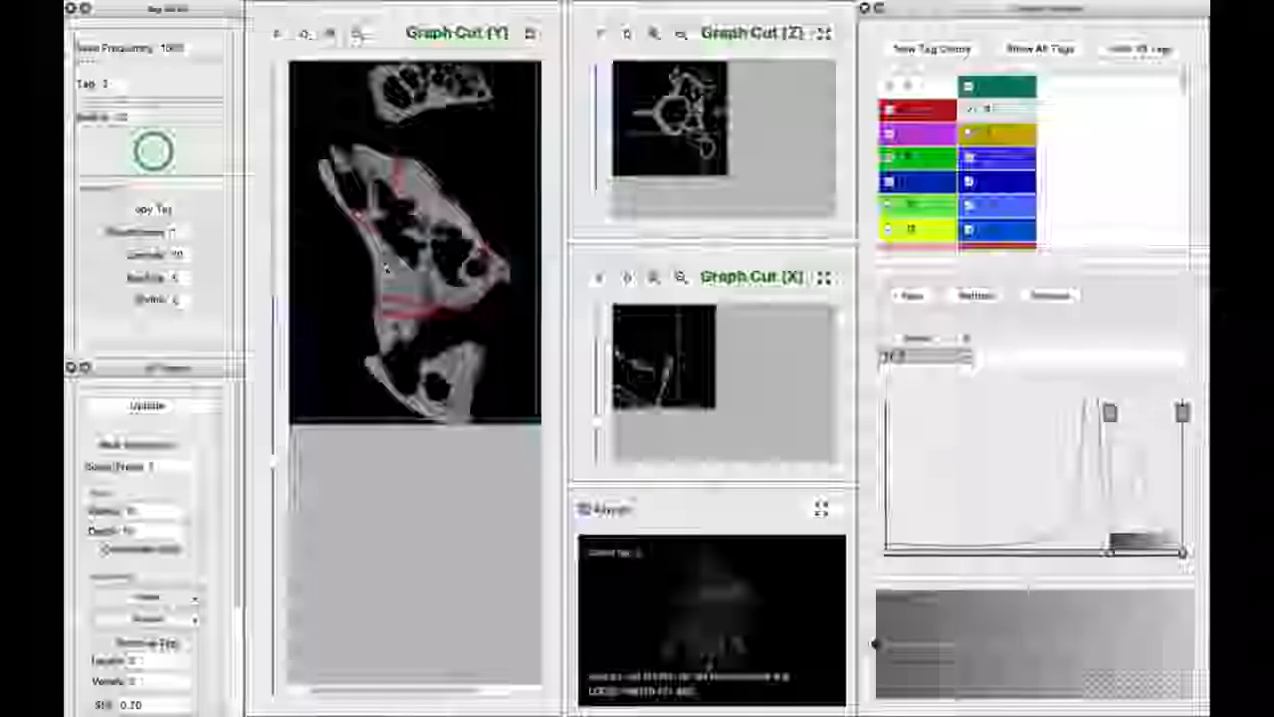
scroll(385, 276, down, 4)
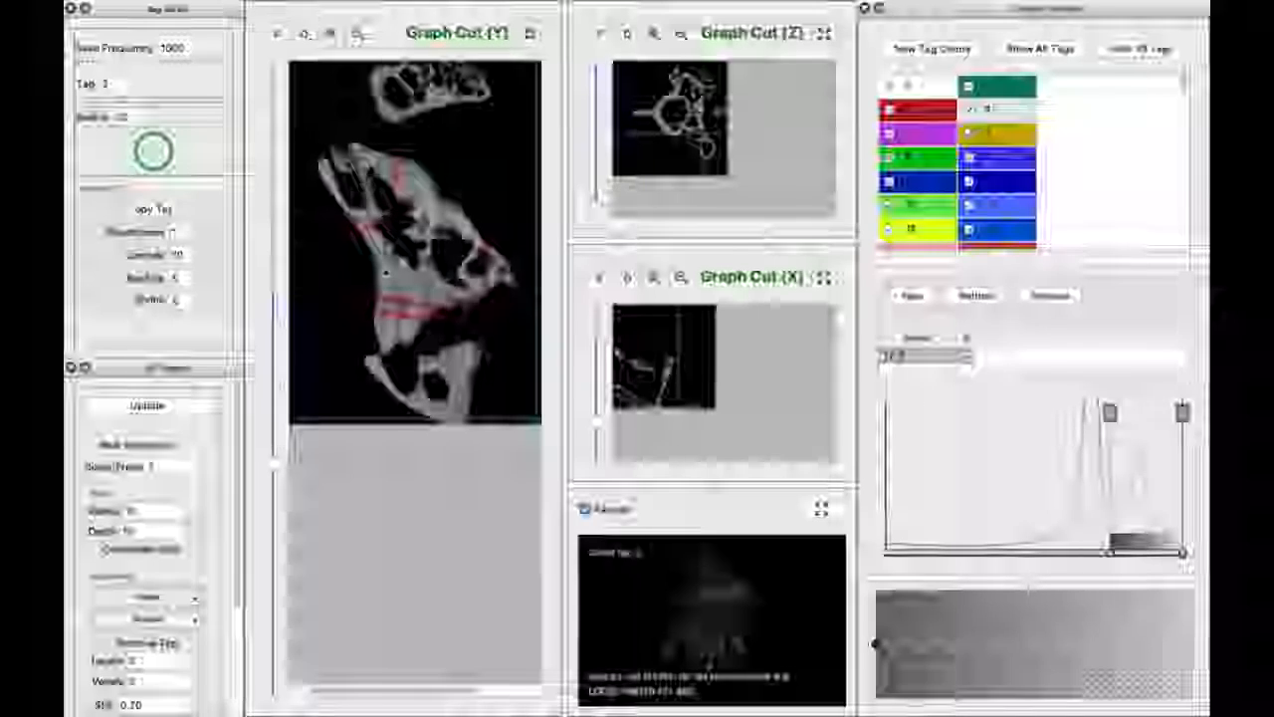
scroll(386, 273, down, 4)
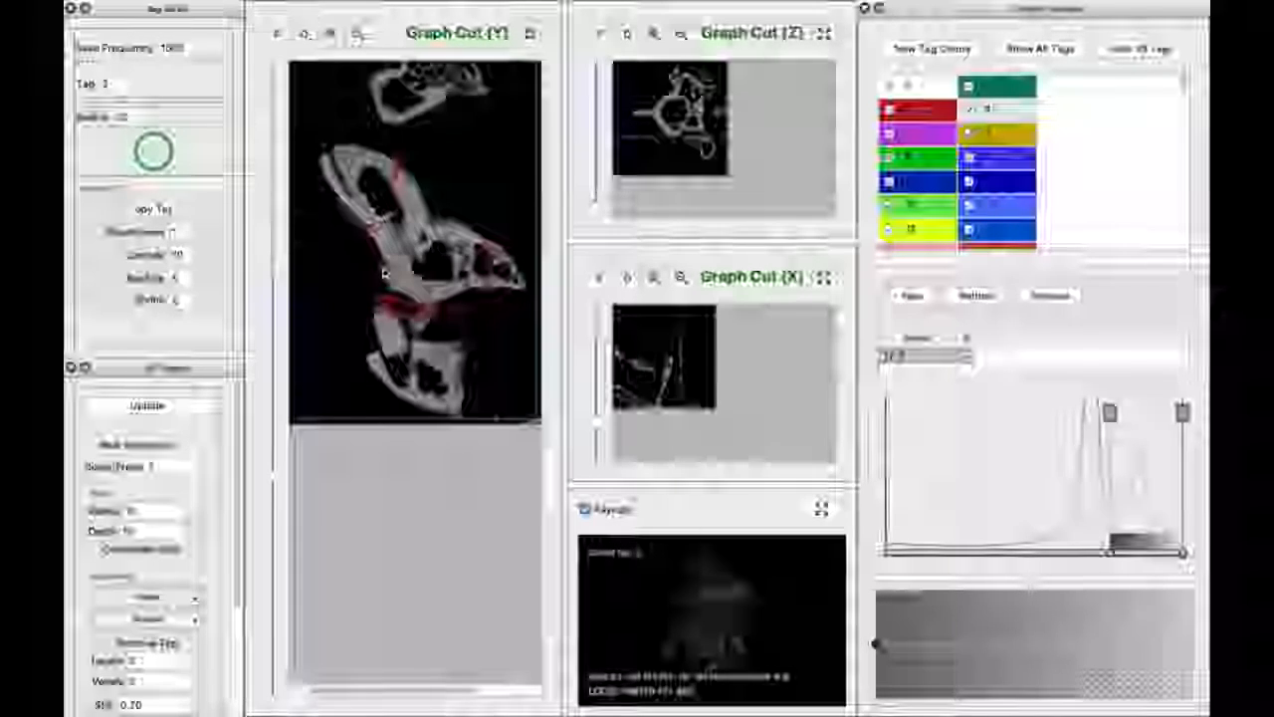
scroll(386, 274, down, 1)
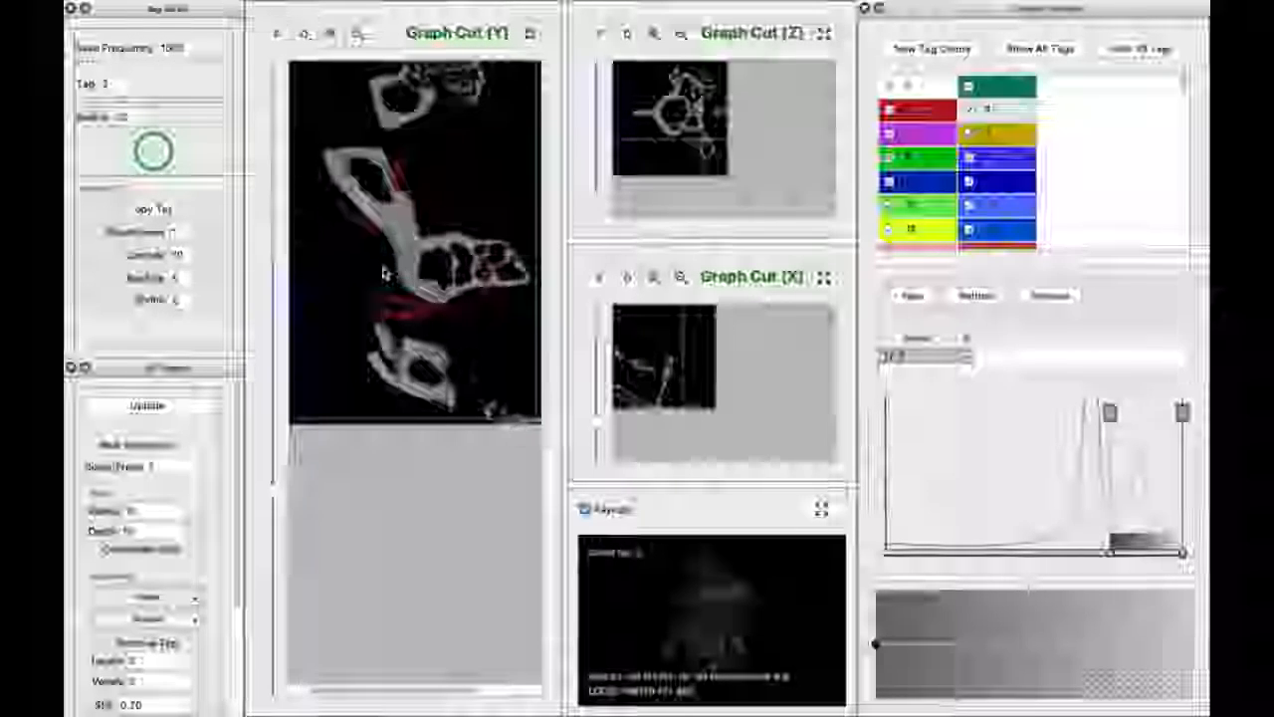
scroll(385, 275, down, 3)
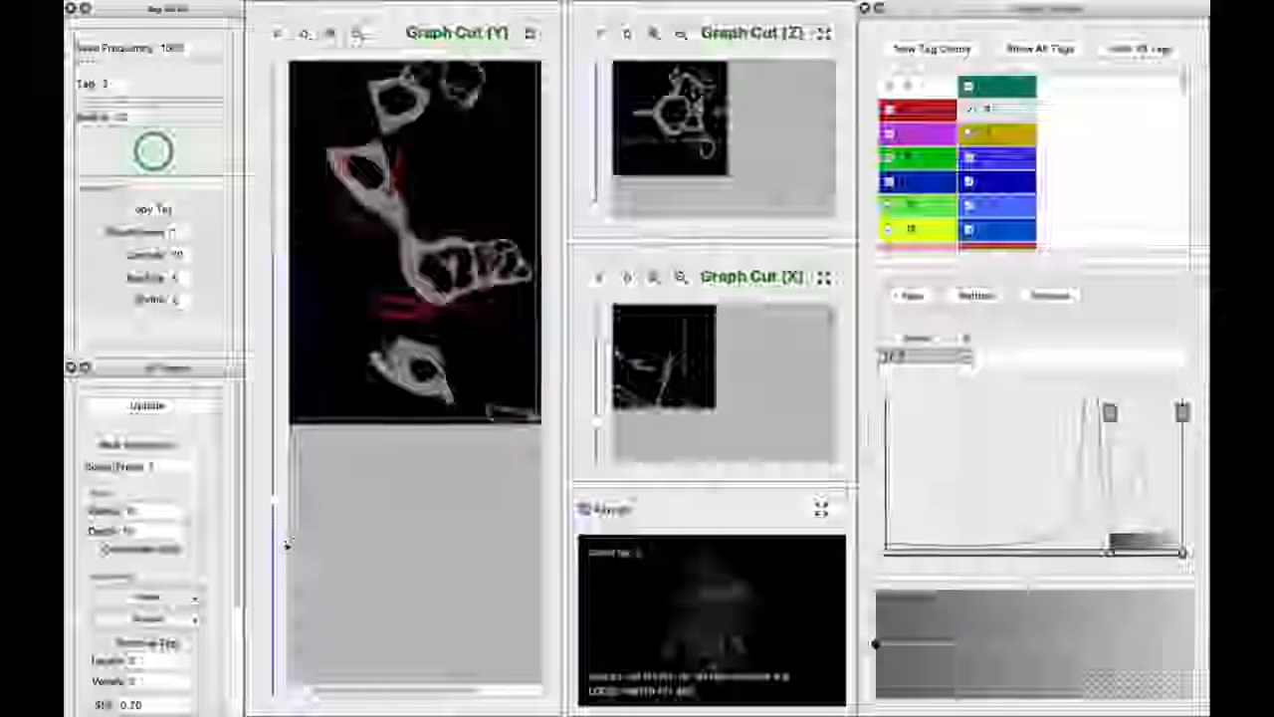
scroll(407, 302, down, 3)
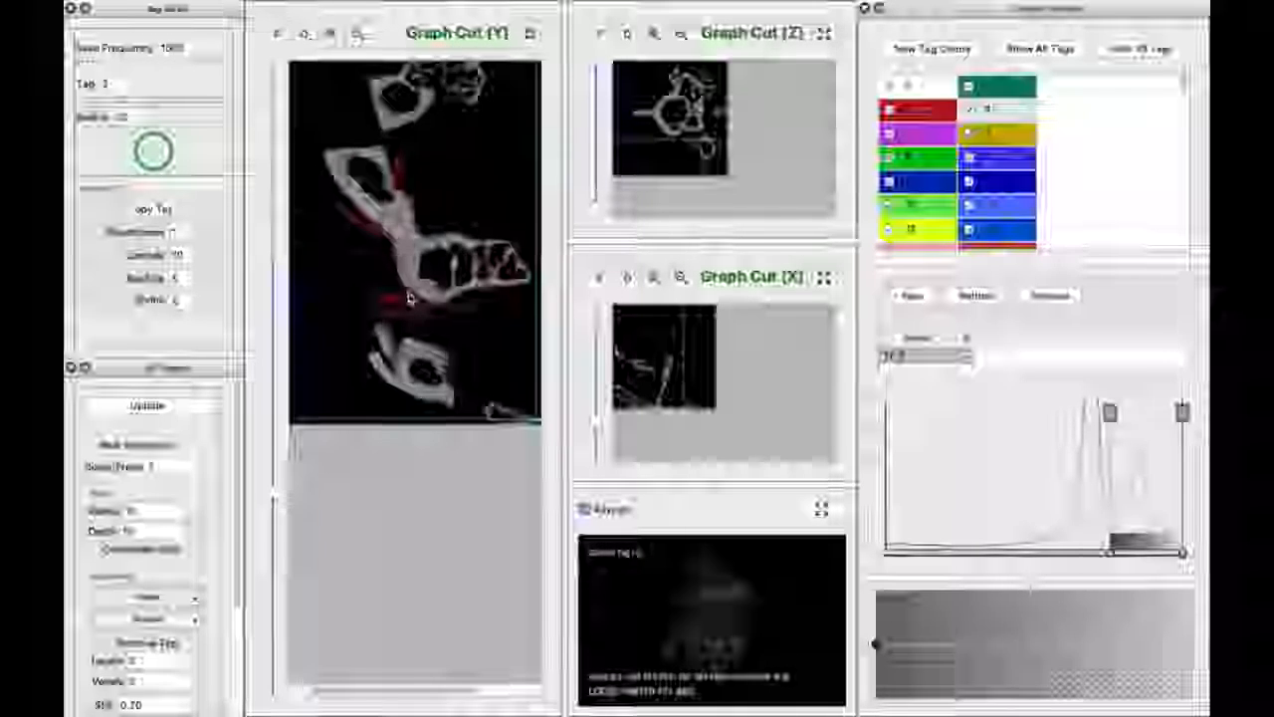
scroll(408, 294, down, 4)
scroll(408, 290, down, 4)
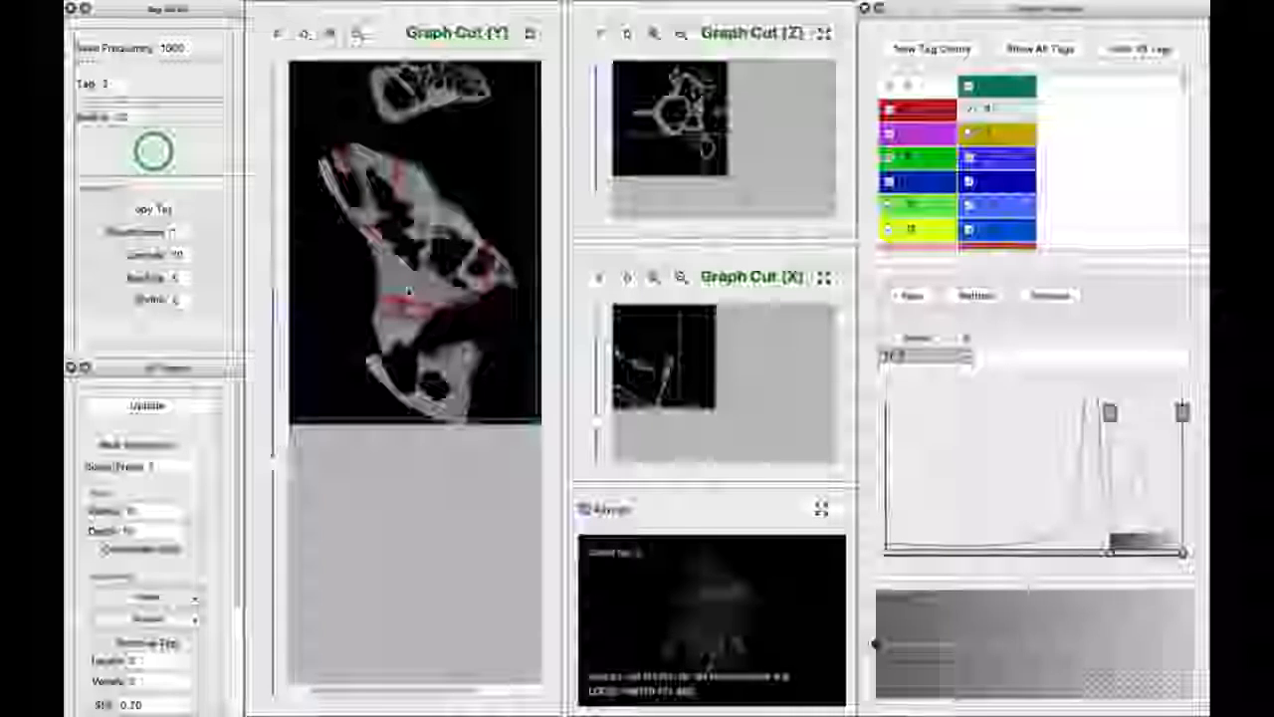
scroll(408, 290, down, 2)
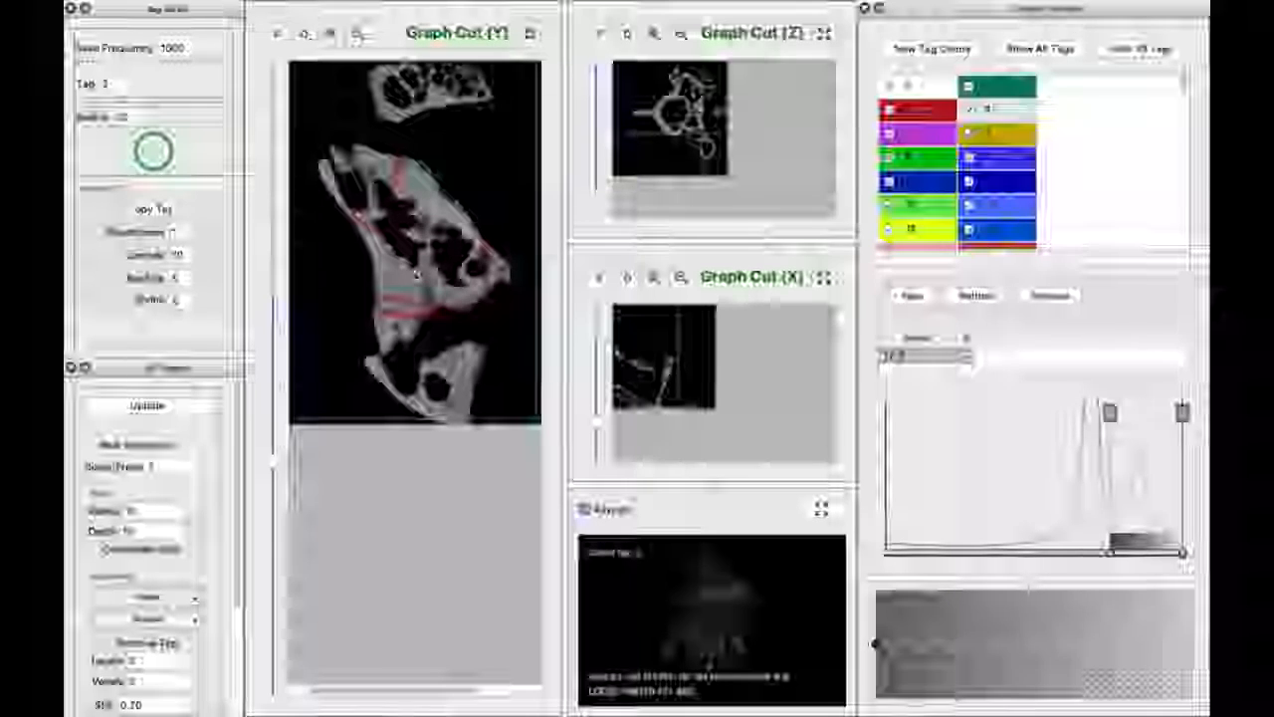
scroll(414, 269, down, 2)
scroll(416, 276, down, 4)
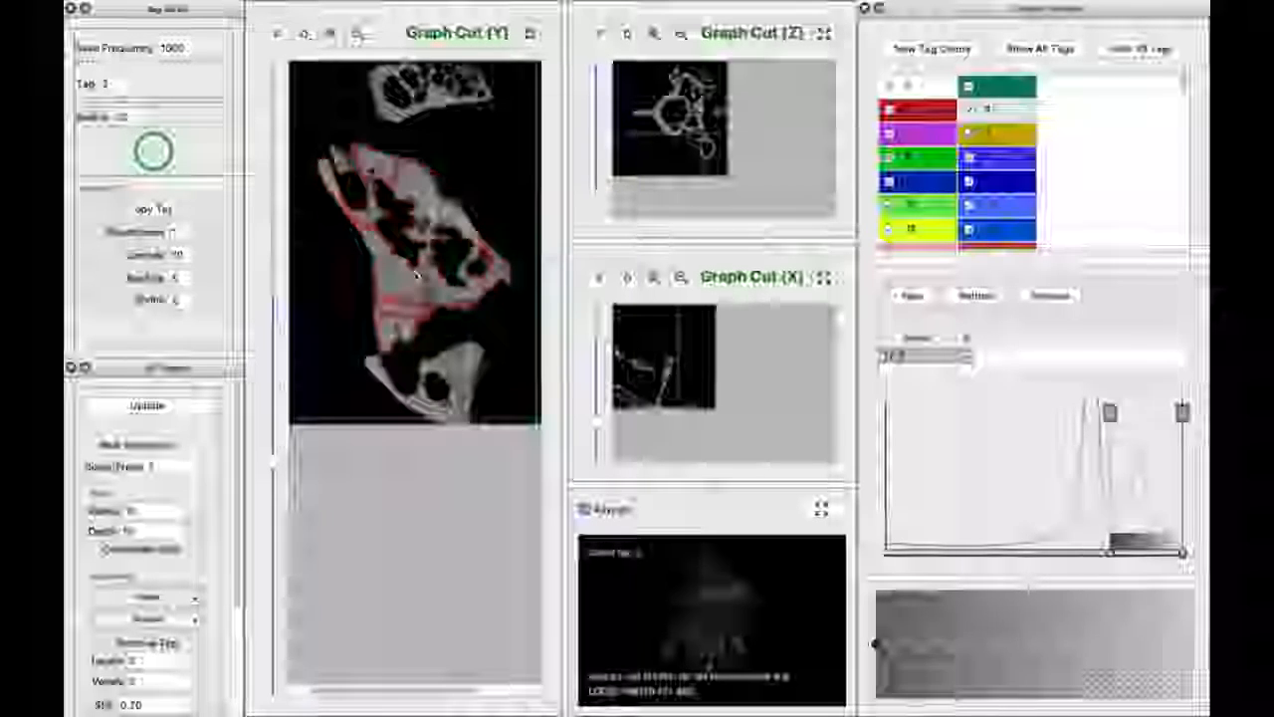
scroll(416, 277, down, 4)
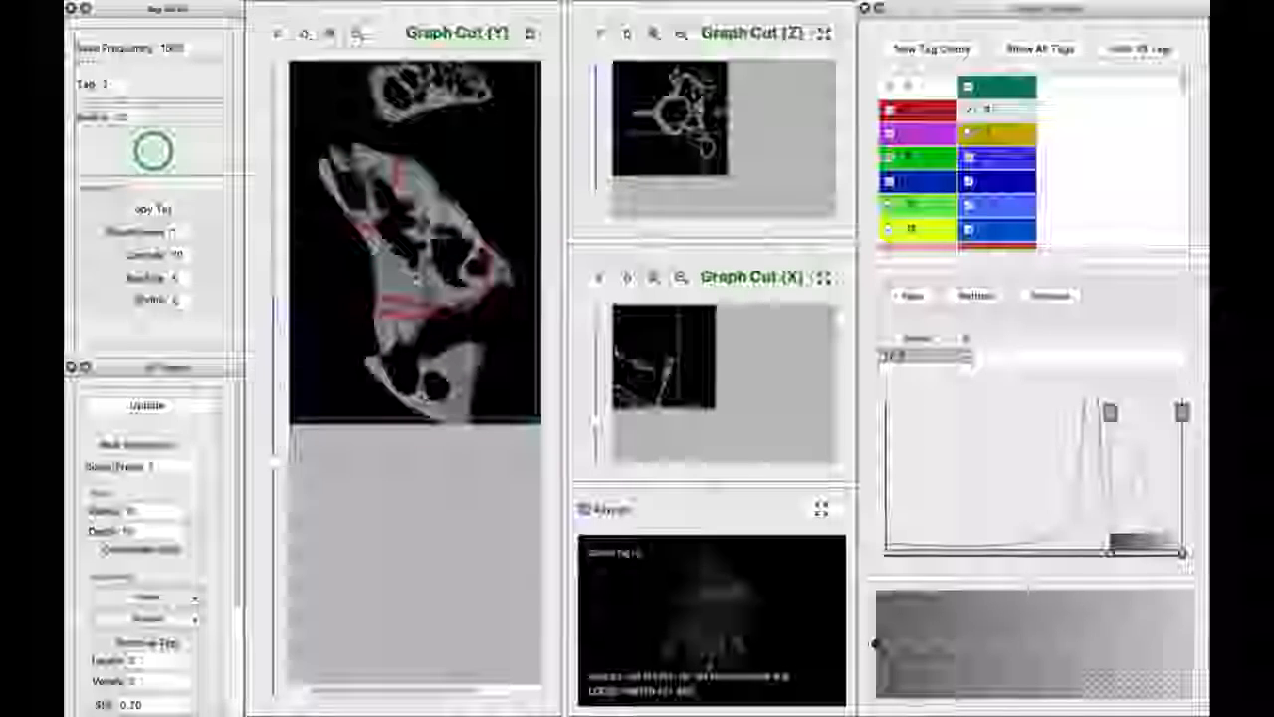
scroll(416, 277, down, 4)
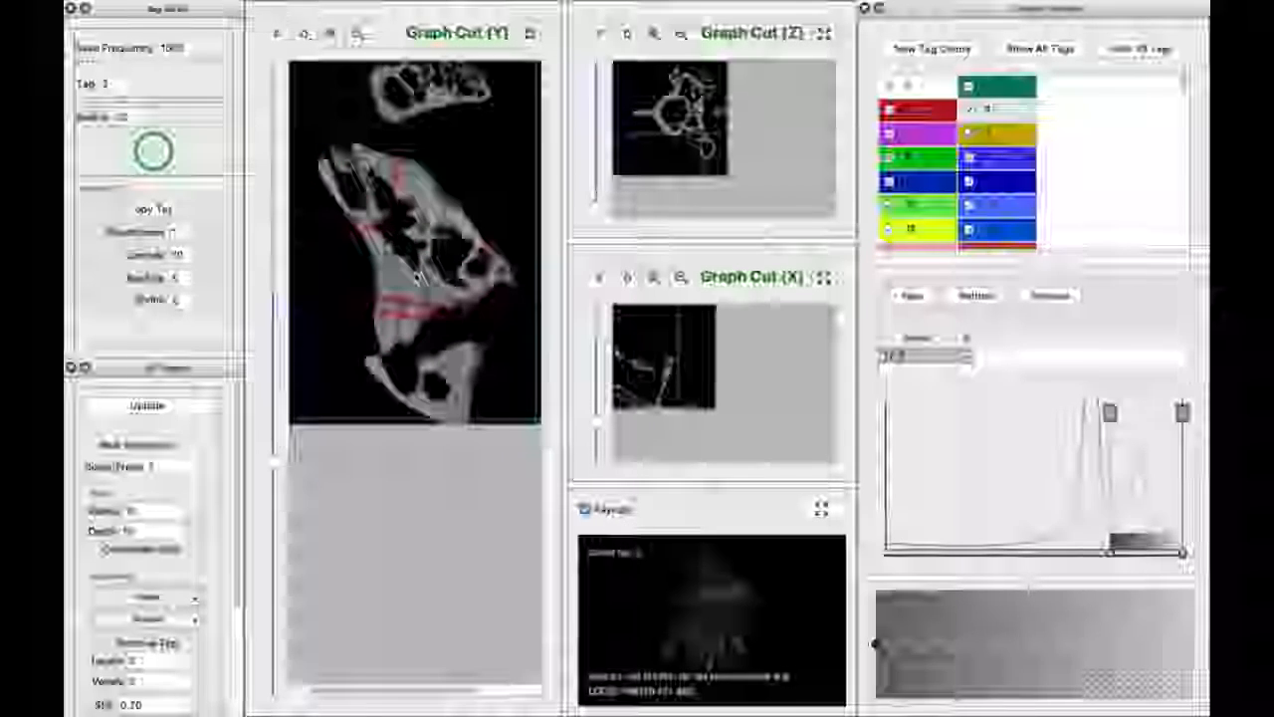
scroll(416, 281, down, 2)
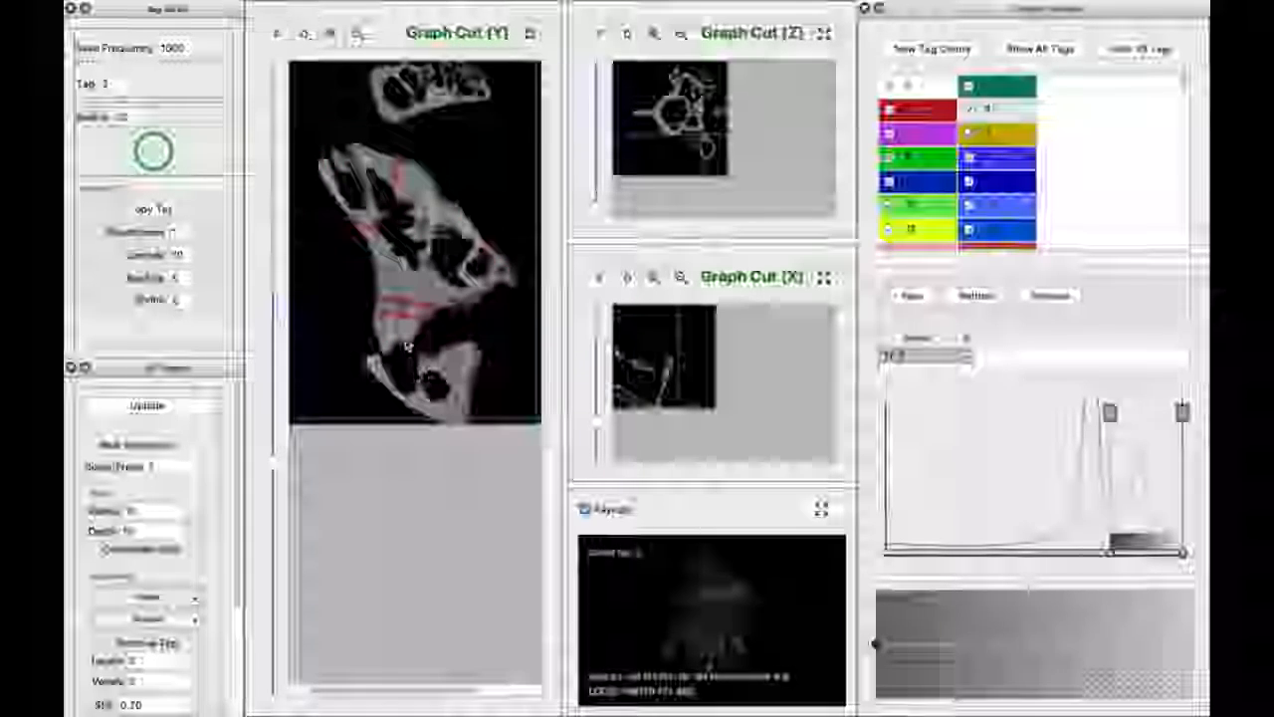
Fill the middle bone with the red tag on successive Graph Cut (Y) slices.
key(t)
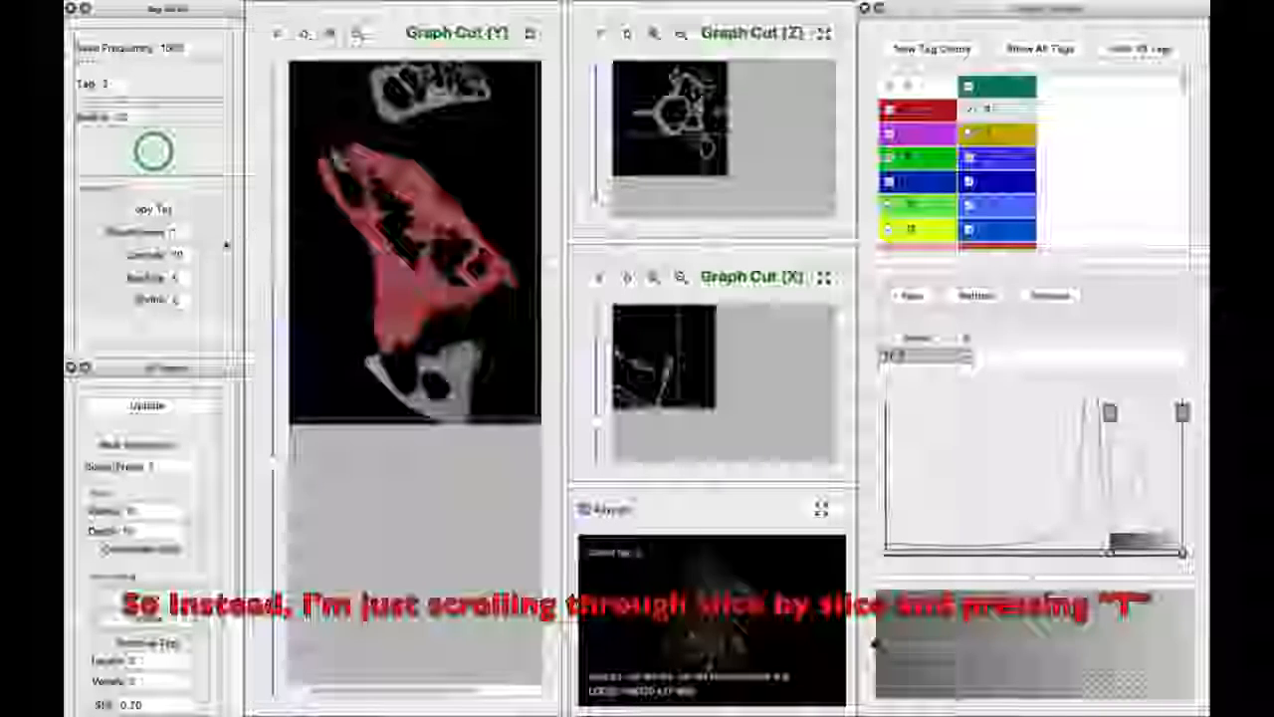
scroll(438, 279, down, 2)
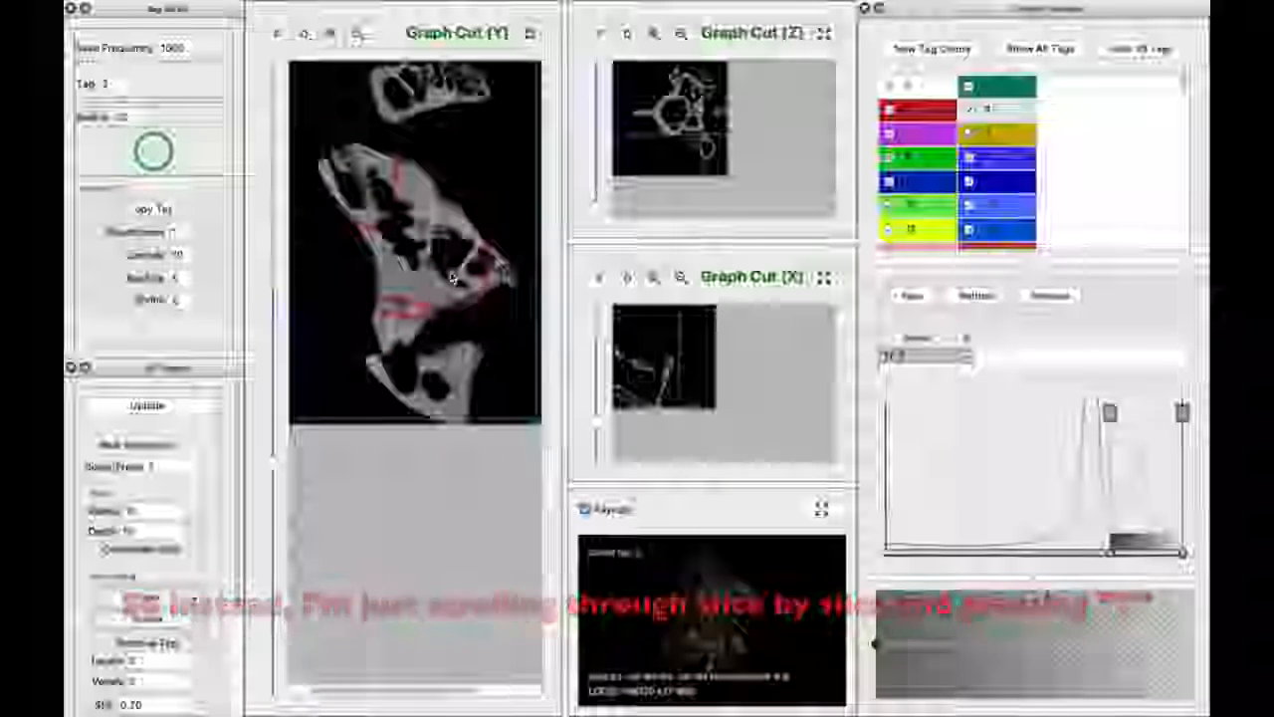
key(t)
scroll(453, 279, down, 3)
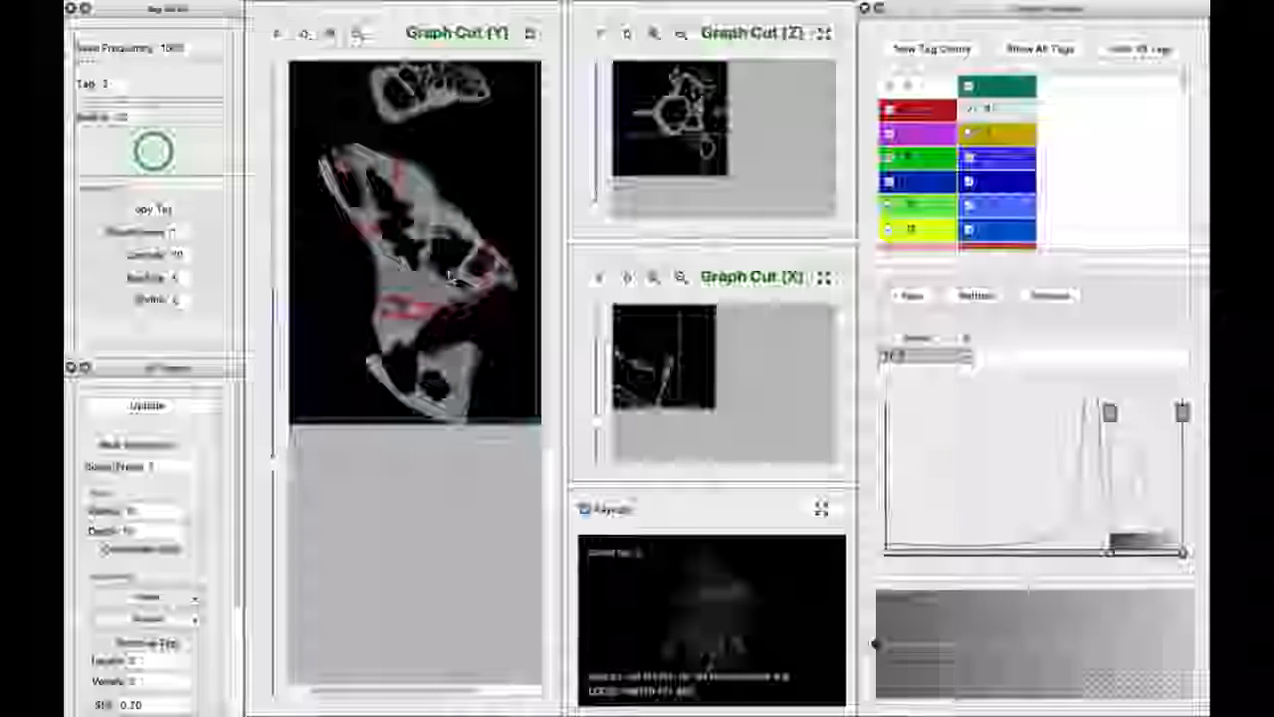
On the next unmarked Graph Cut (Y) slice, paint new red strokes along the middle bone's edges and lower branch, then apply the tag.
scroll(355, 176, down, 3)
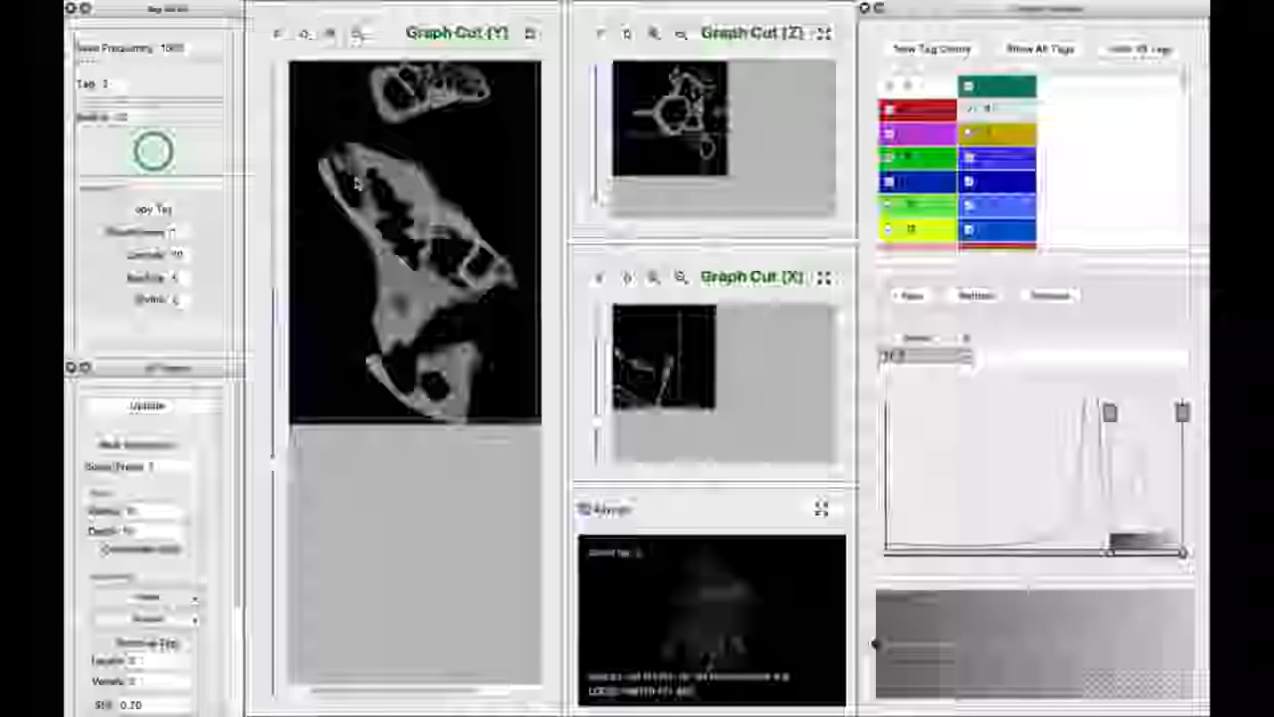
drag(340, 166, 371, 233)
drag(325, 168, 413, 326)
drag(449, 228, 473, 295)
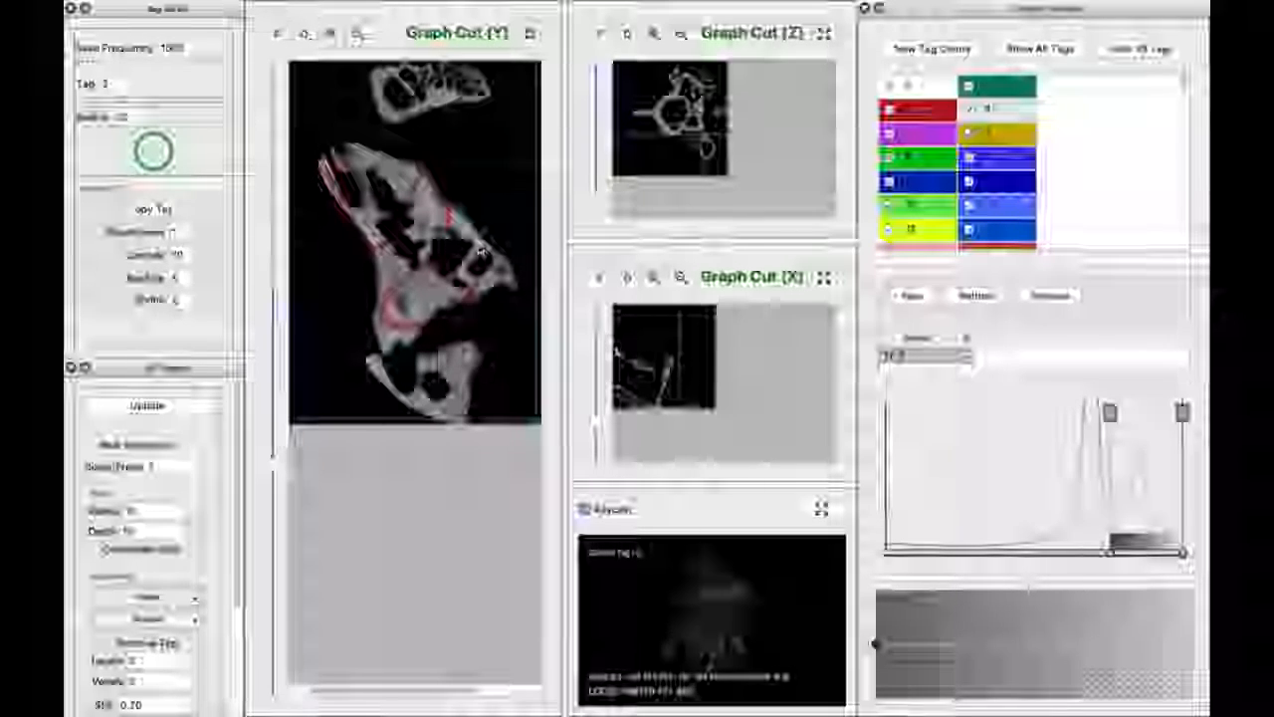
key(t)
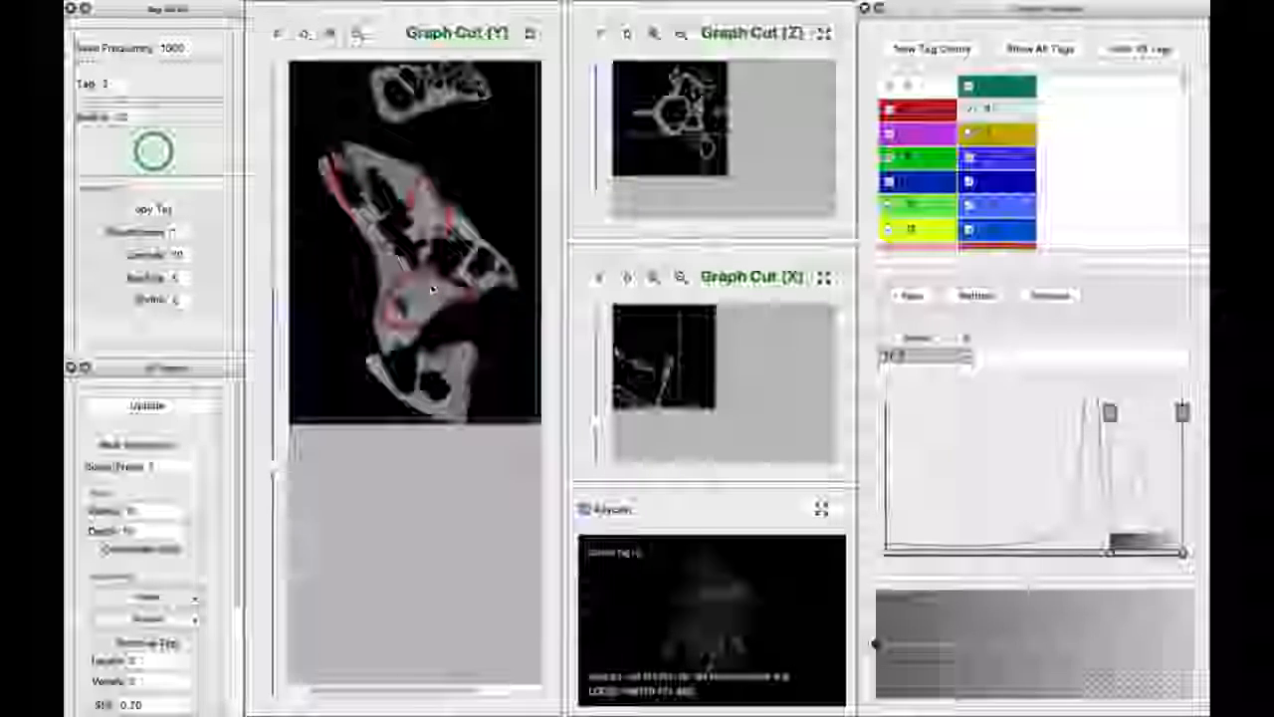
Move to a further unmarked slice, paint red strokes along the middle bone's outer edge and fill its cross-section.
scroll(380, 214, down, 3)
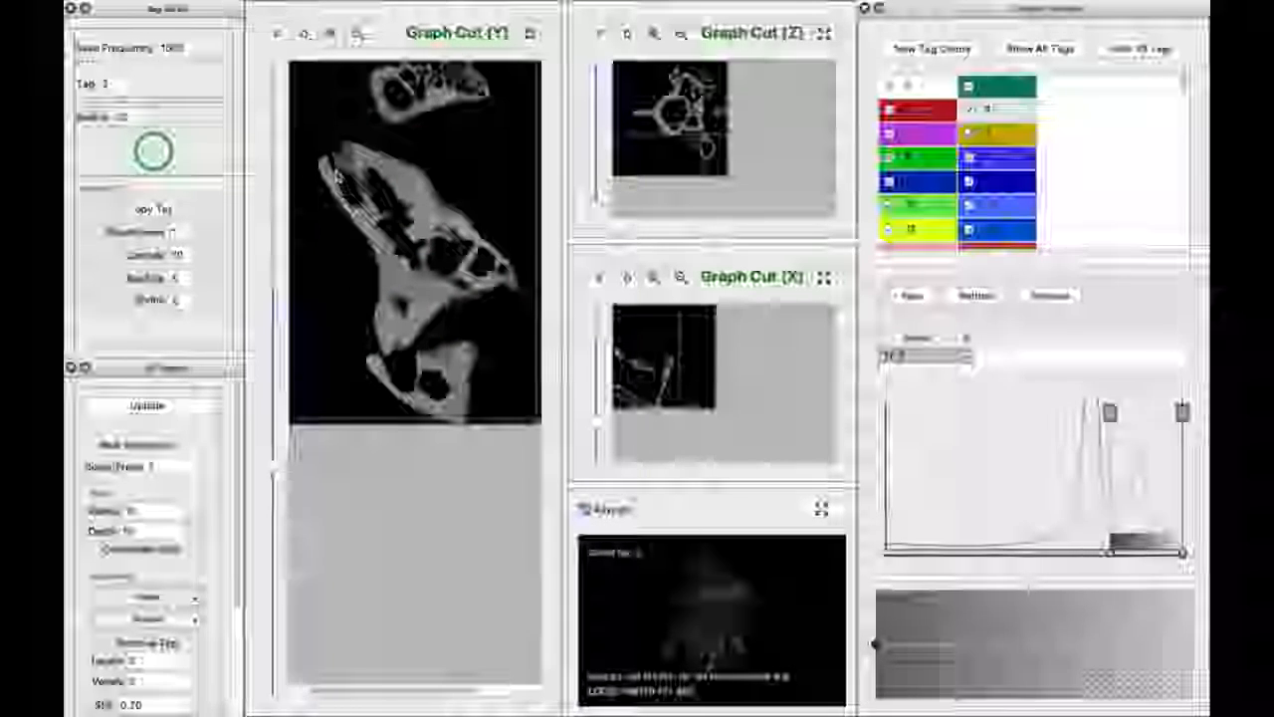
scroll(373, 182, down, 2)
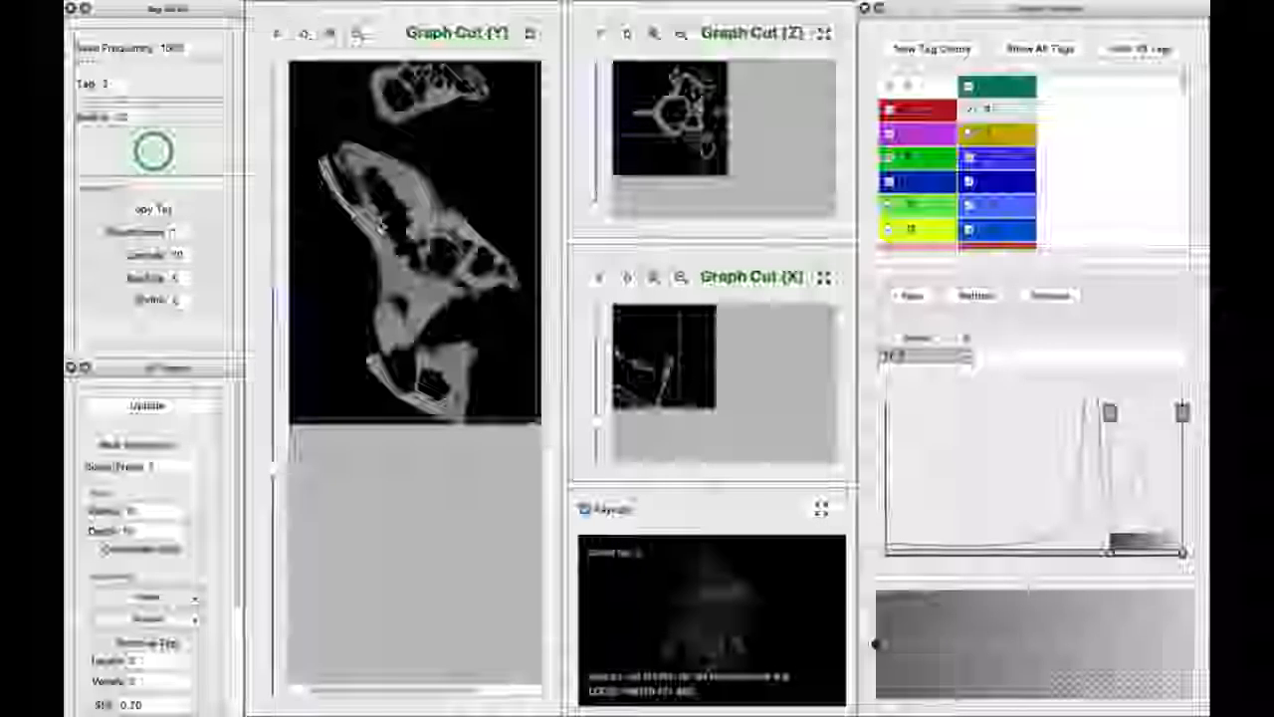
scroll(380, 225, down, 1)
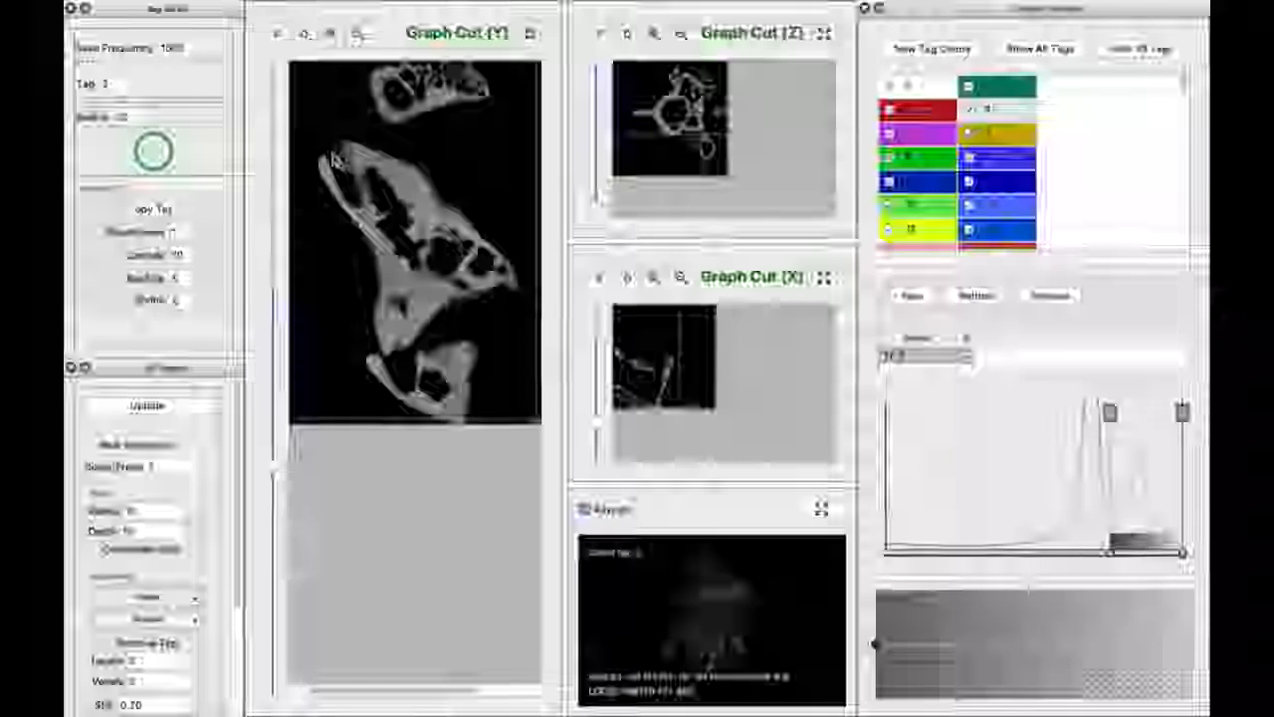
scroll(342, 209, down, 2)
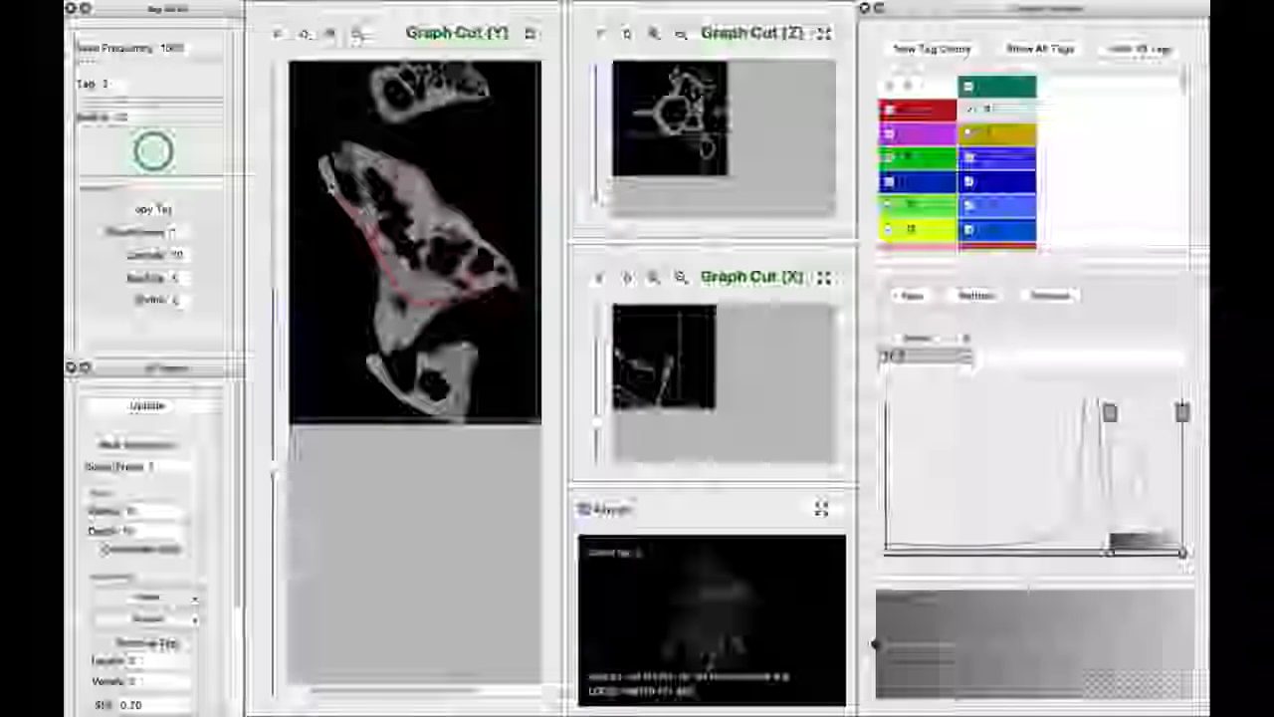
key(space)
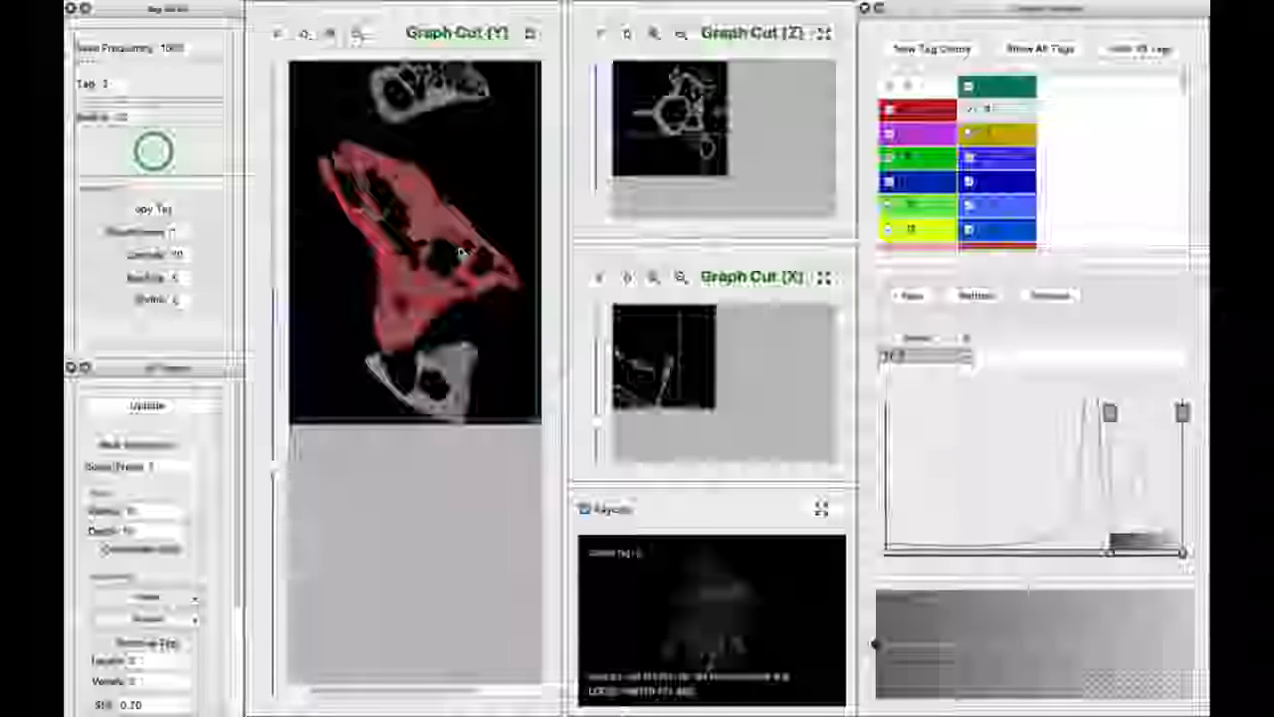
Continue slice by slice in Graph Cut (Y), filling the middle bone's cross-section with the red tag.
scroll(482, 304, down, 1)
key(space)
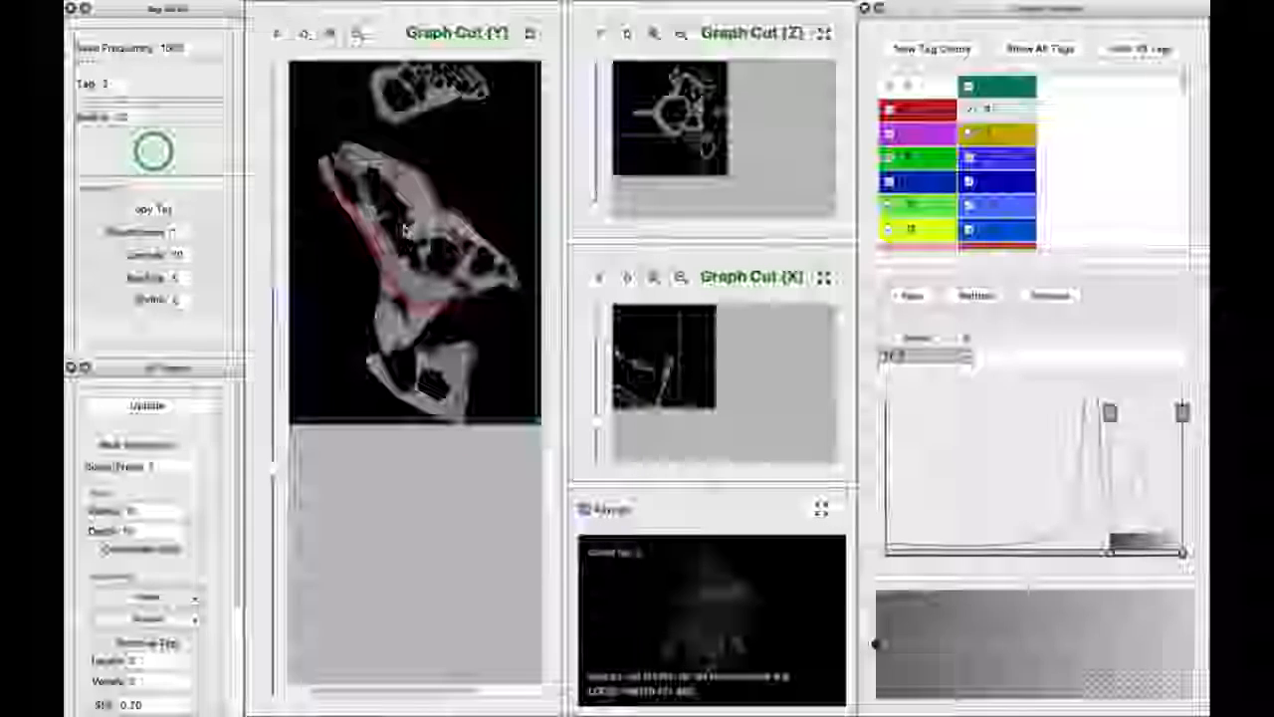
key(space)
scroll(406, 232, down, 1)
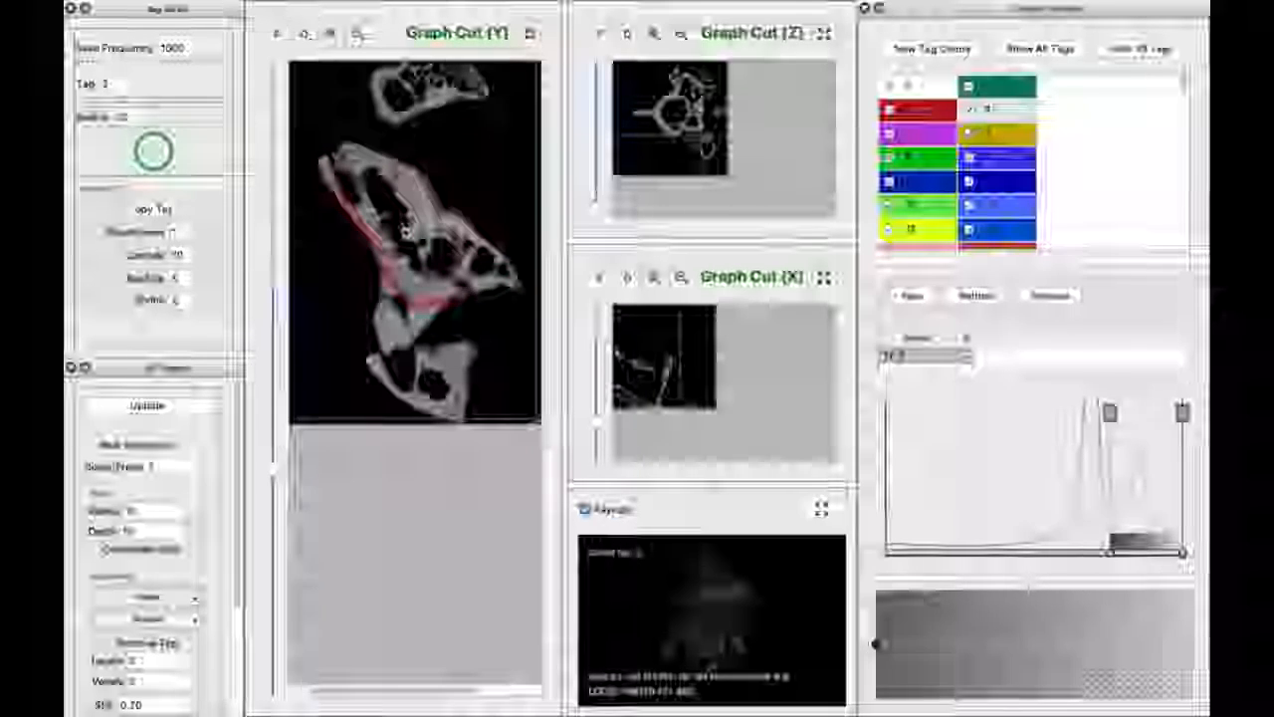
scroll(338, 157, down, 1)
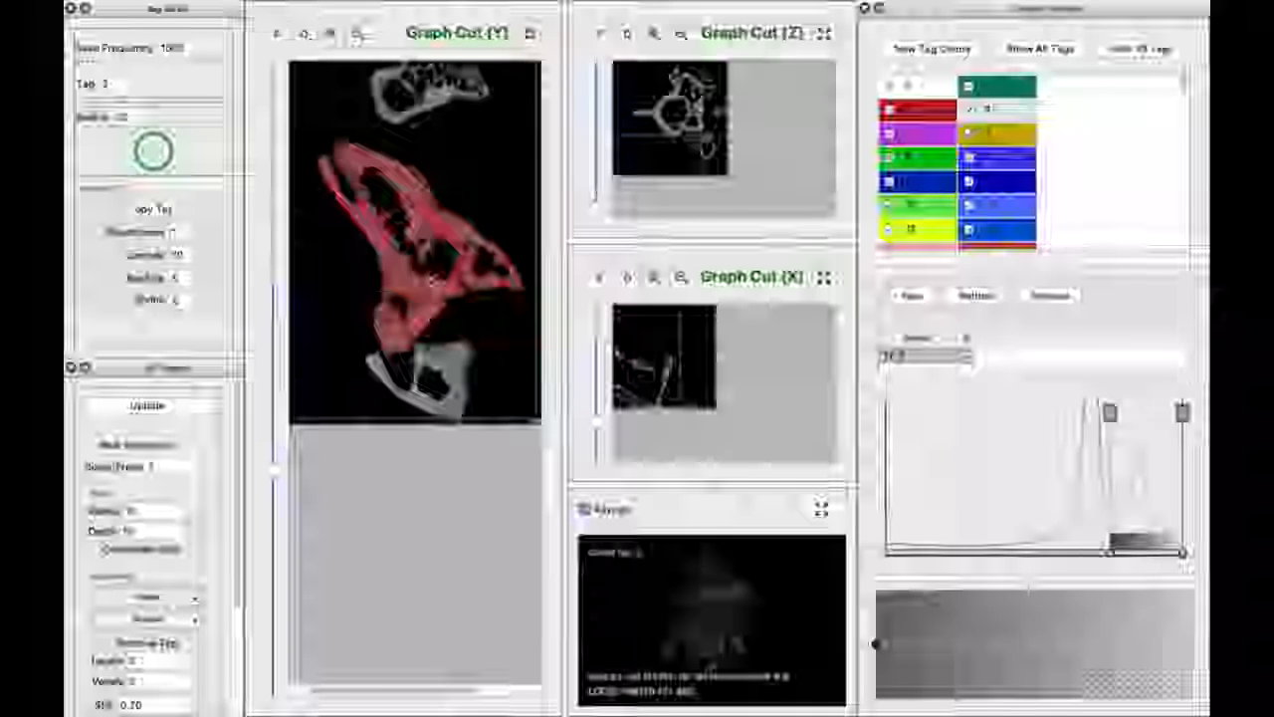
Examine successive Graph Cut (Y) slices to follow how the middle bone's lower branch separates from its main body and the lower bone.
scroll(457, 331, down, 5)
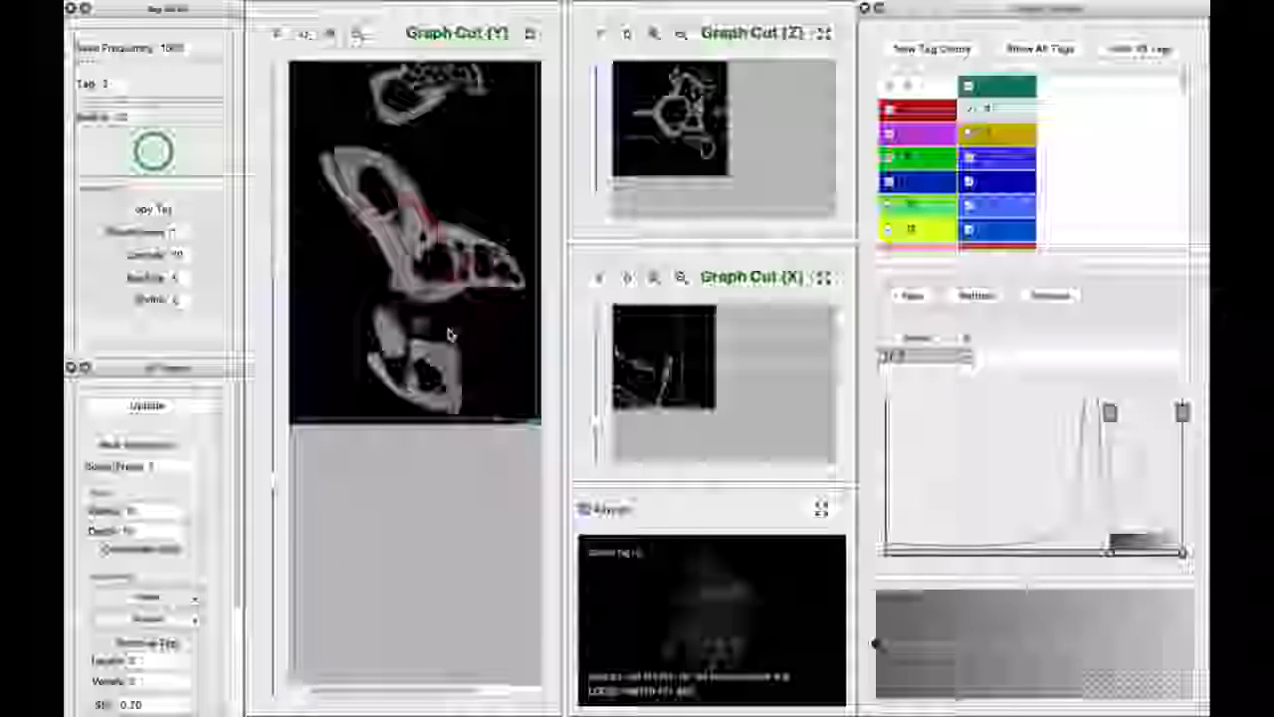
scroll(392, 345, down, 5)
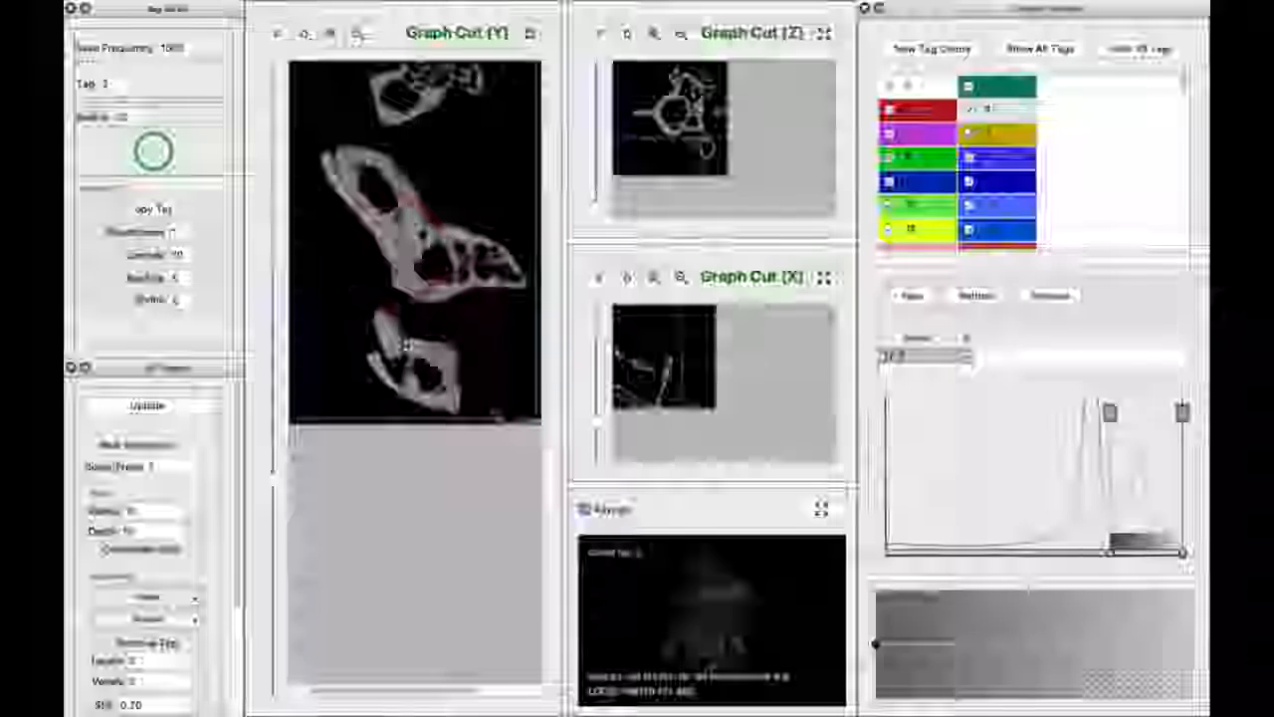
scroll(392, 344, down, 5)
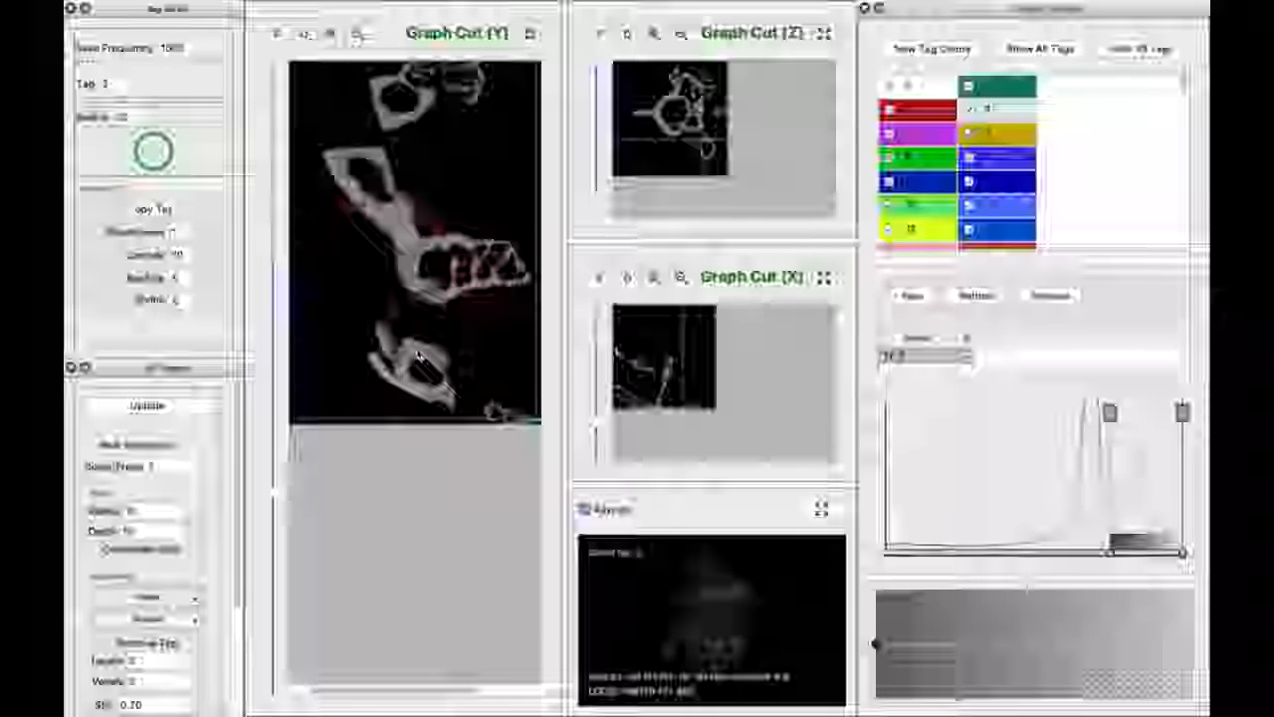
scroll(416, 343, down, 5)
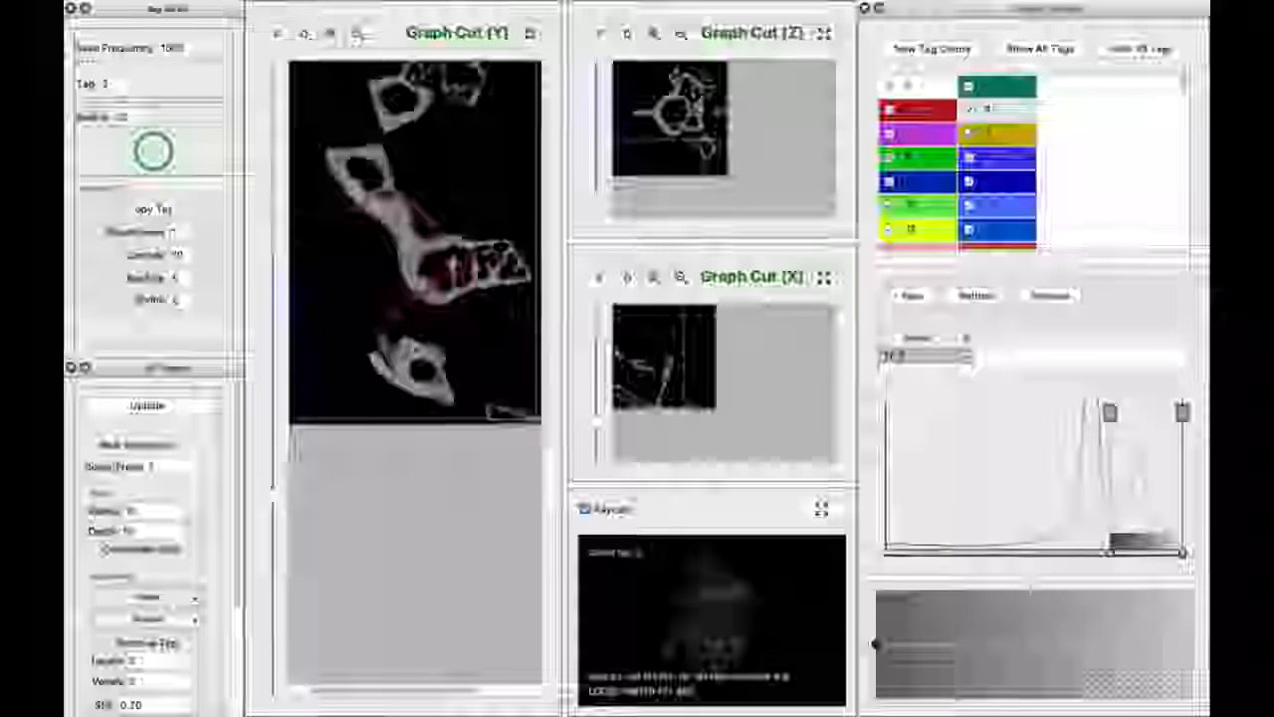
scroll(416, 344, down, 5)
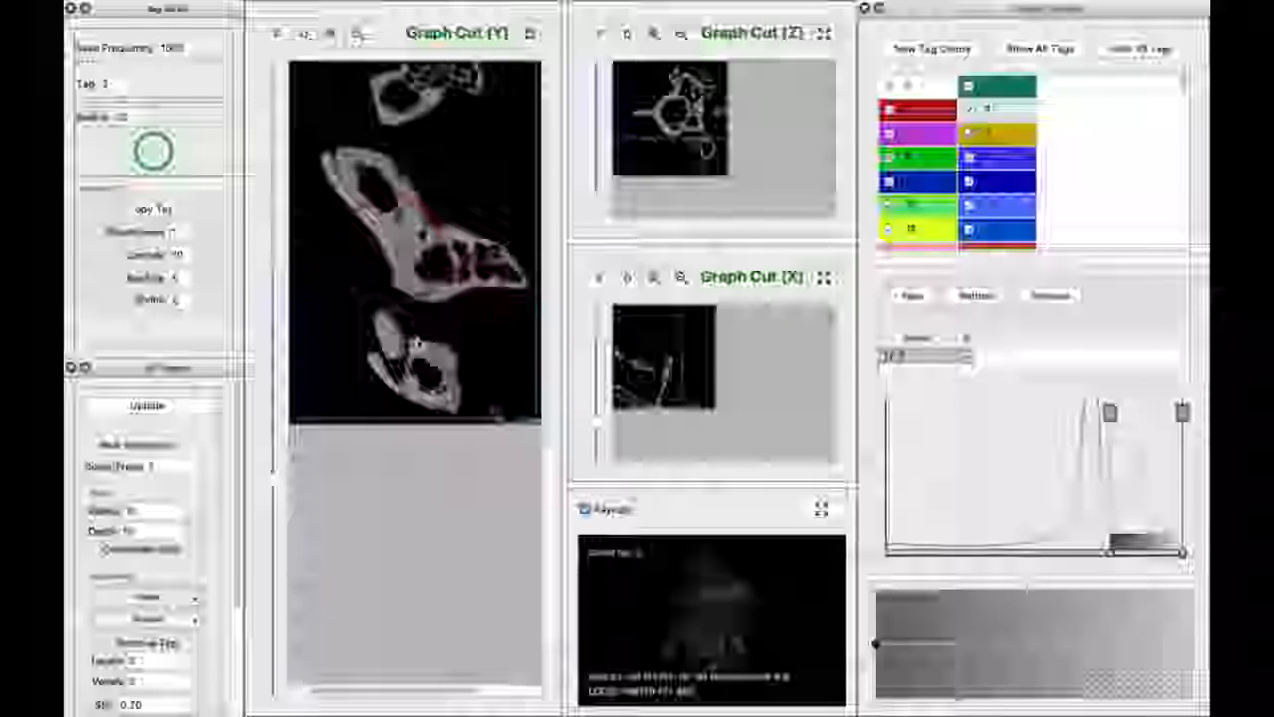
scroll(417, 344, down, 5)
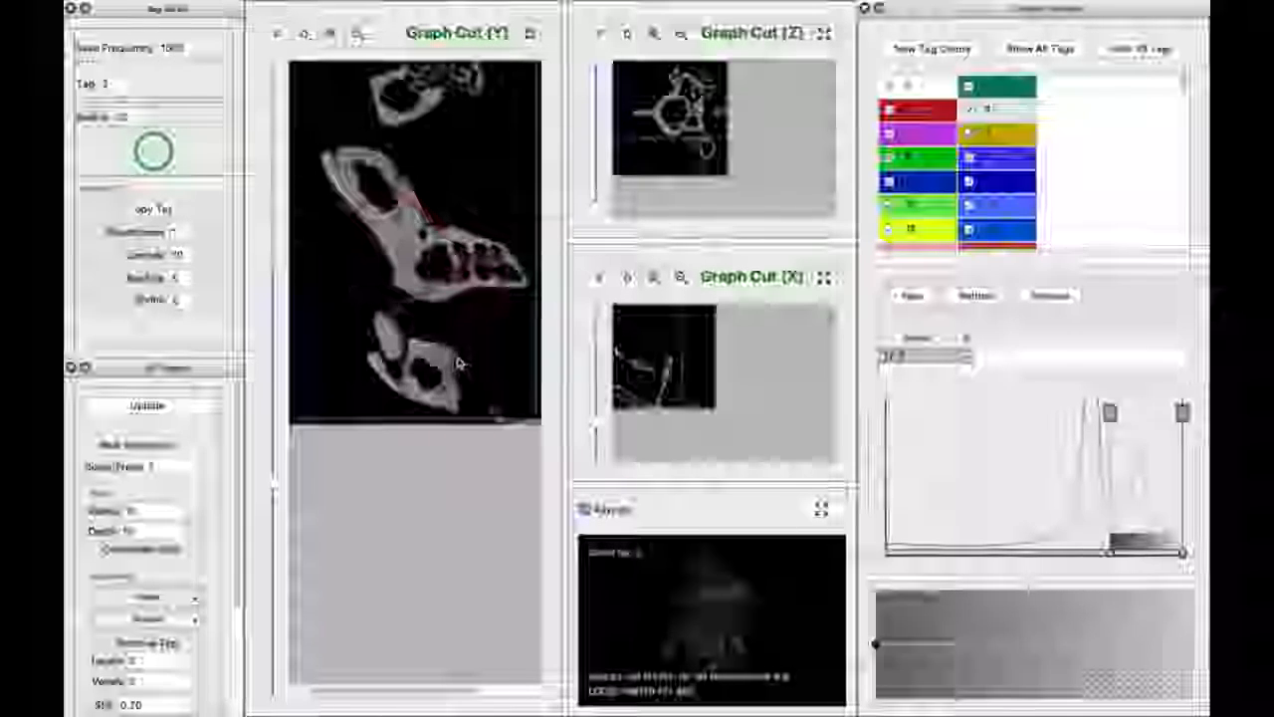
scroll(453, 359, down, 5)
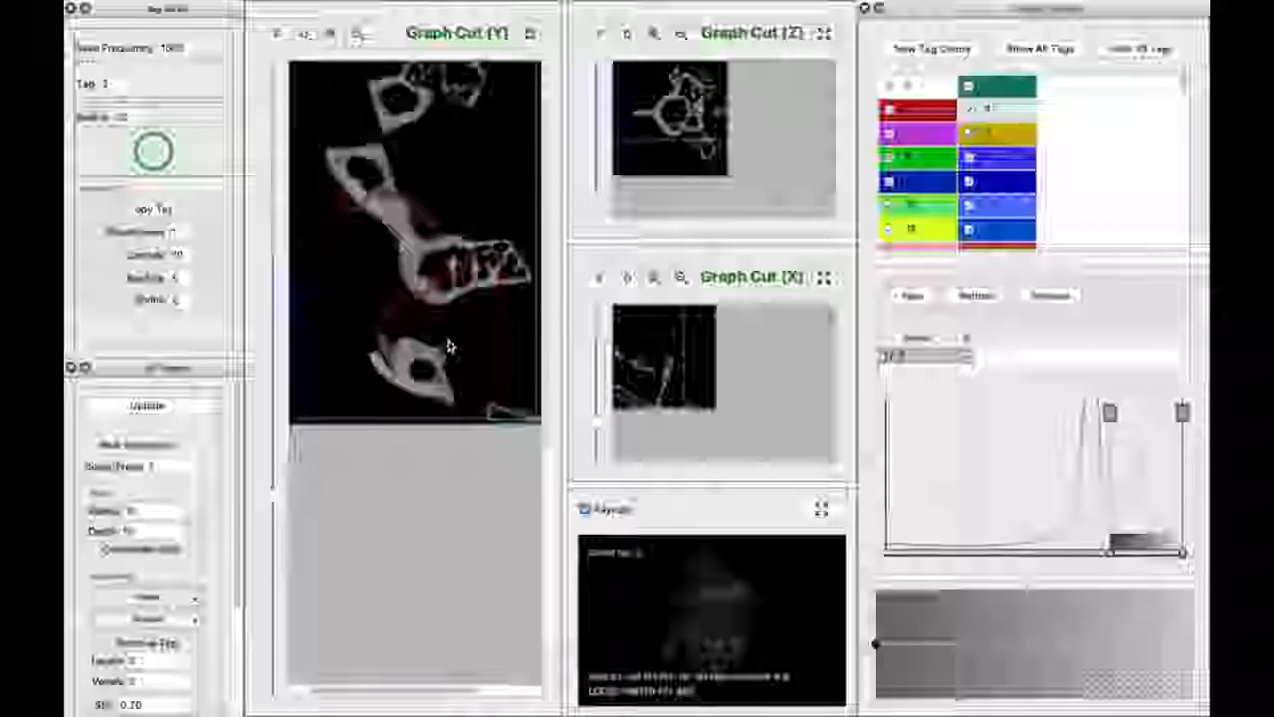
scroll(395, 326, down, 5)
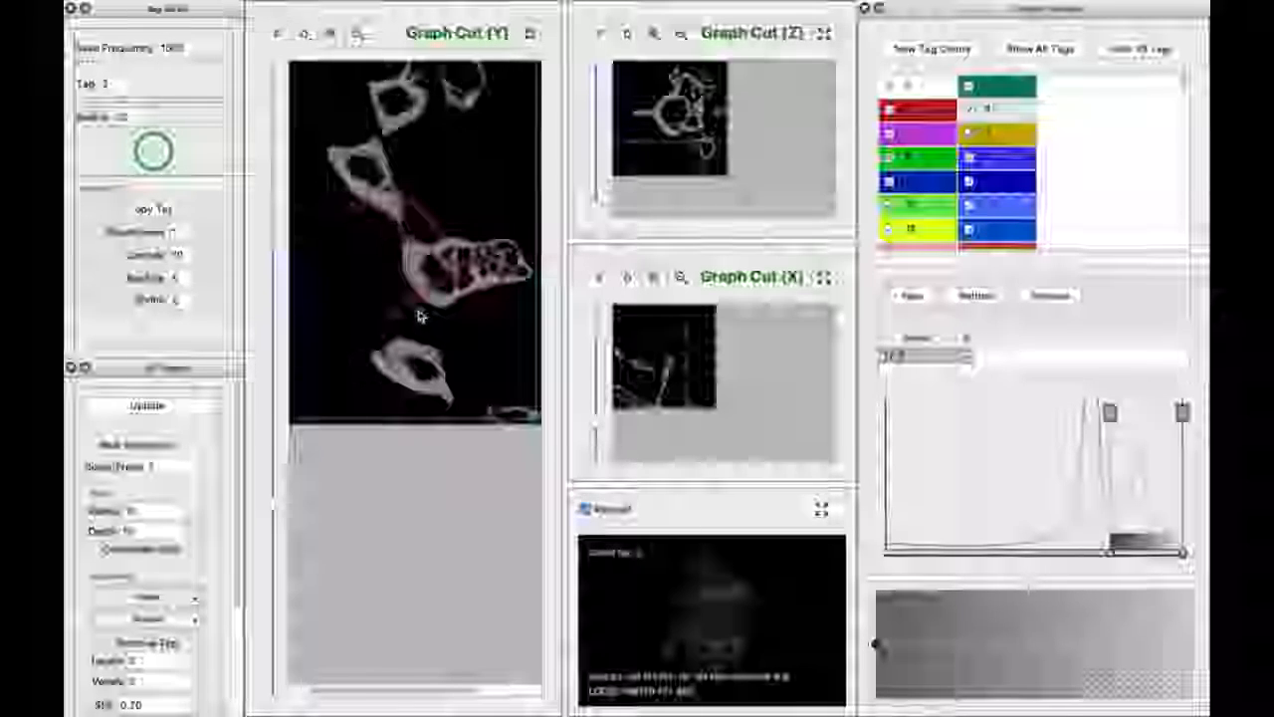
scroll(434, 337, down, 5)
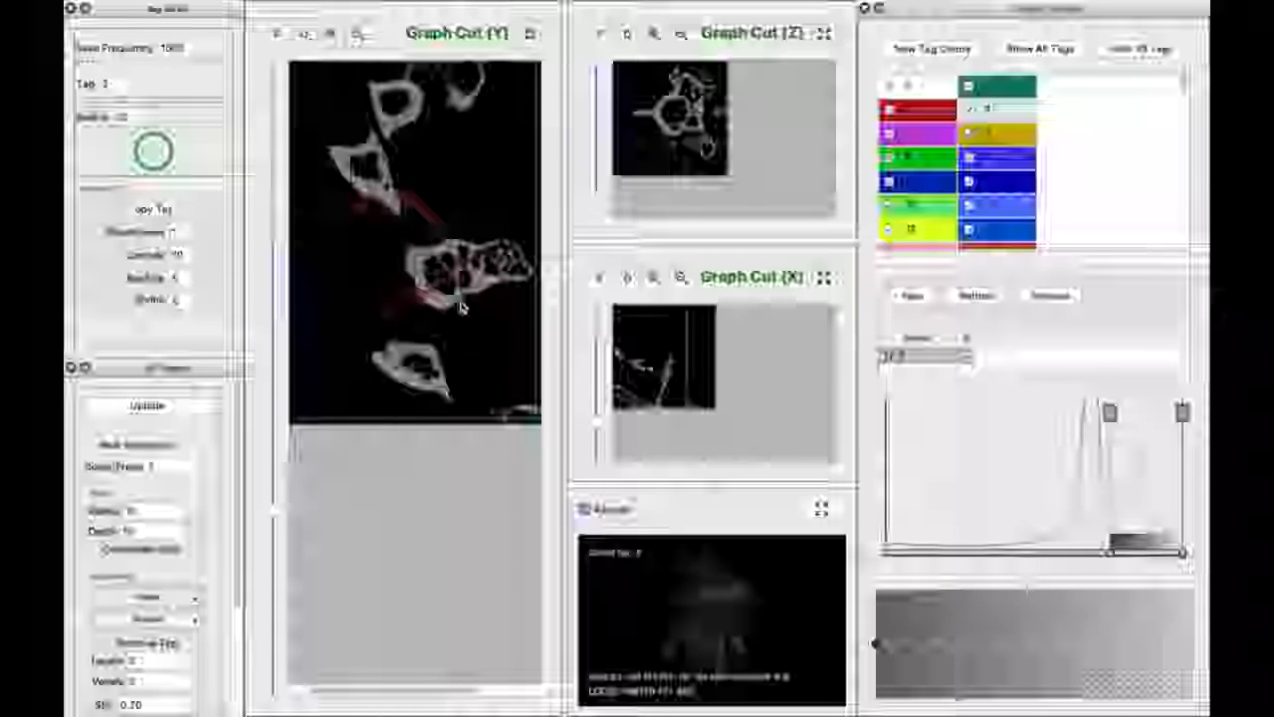
scroll(461, 307, down, 2)
scroll(461, 306, down, 5)
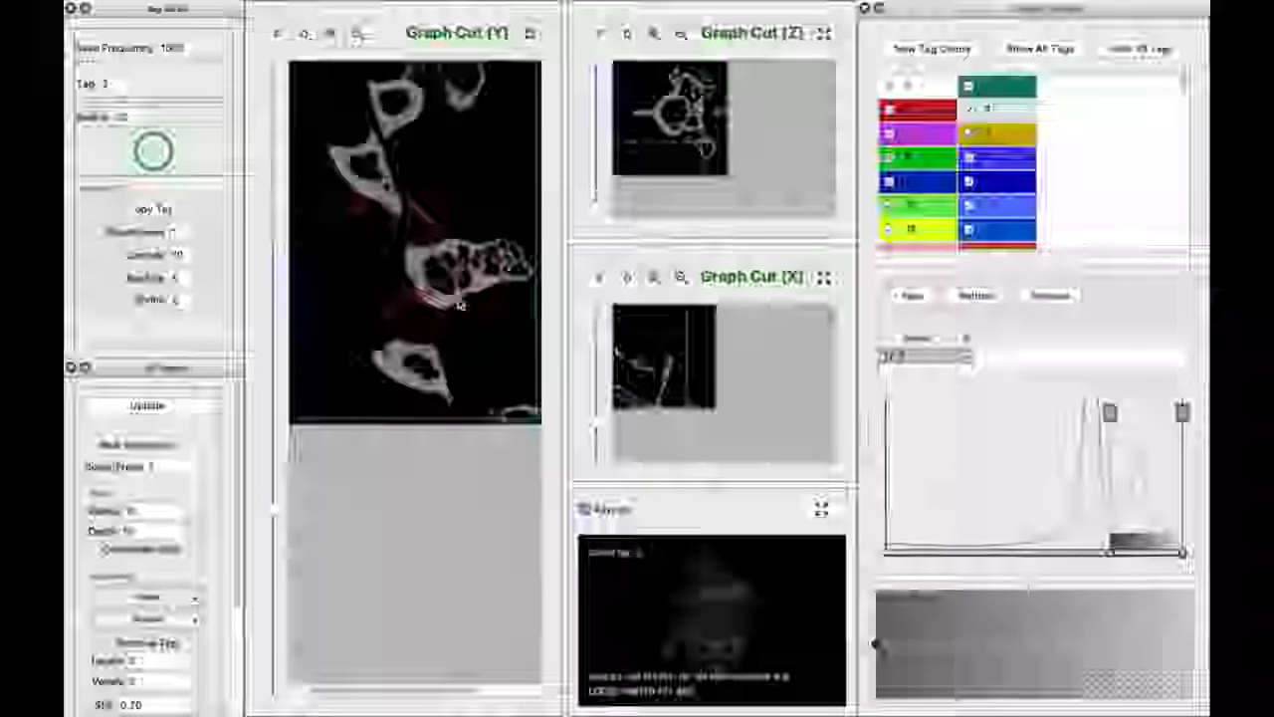
scroll(460, 302, down, 5)
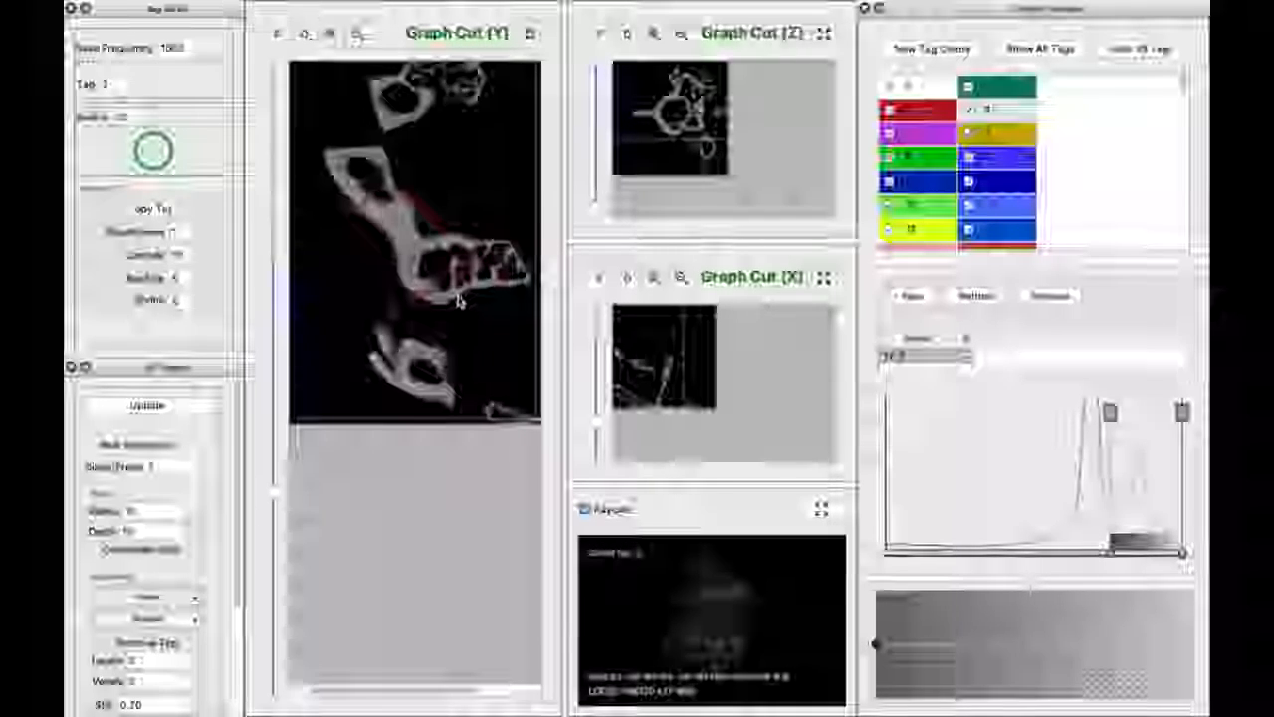
scroll(457, 299, down, 2)
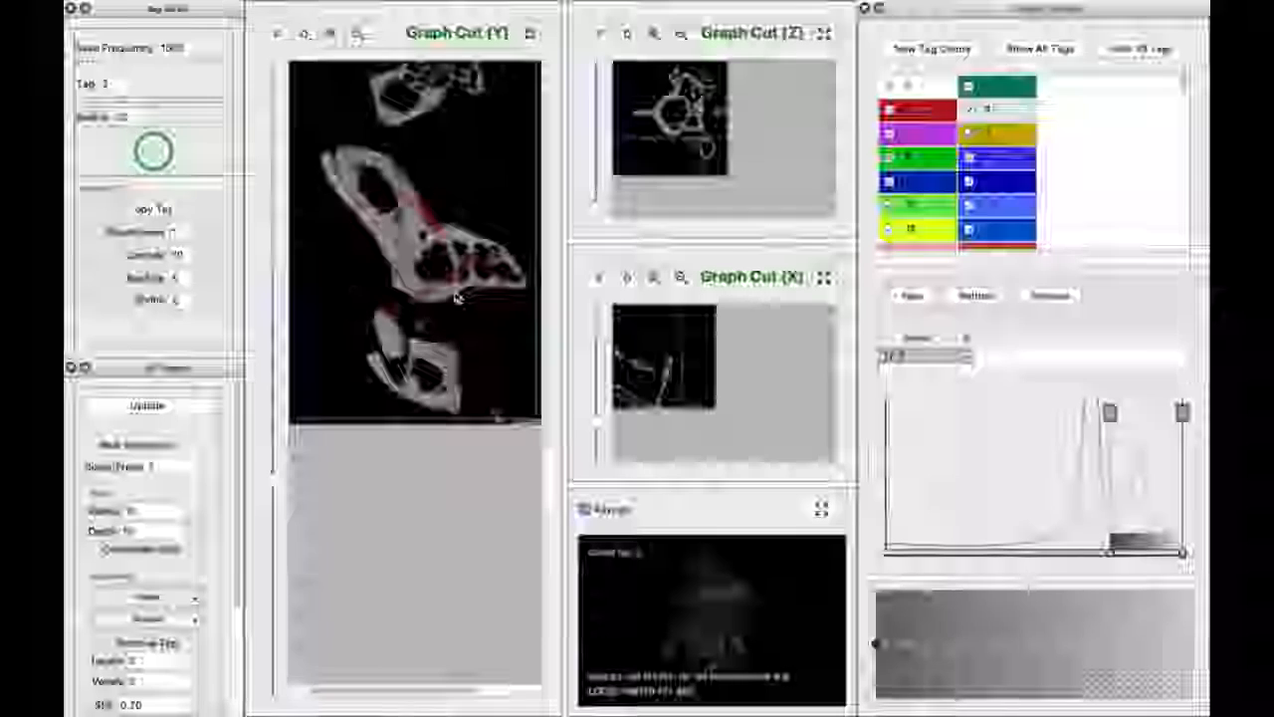
scroll(457, 299, down, 2)
scroll(457, 298, down, 6)
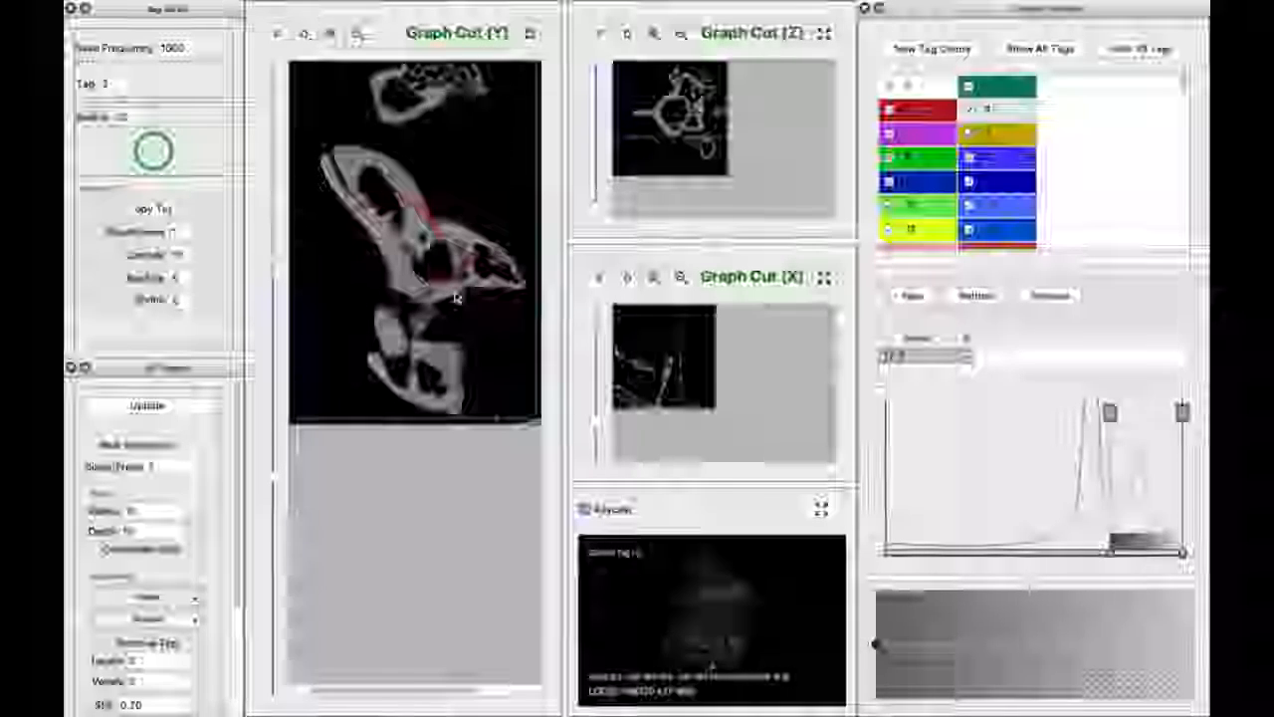
scroll(457, 298, down, 6)
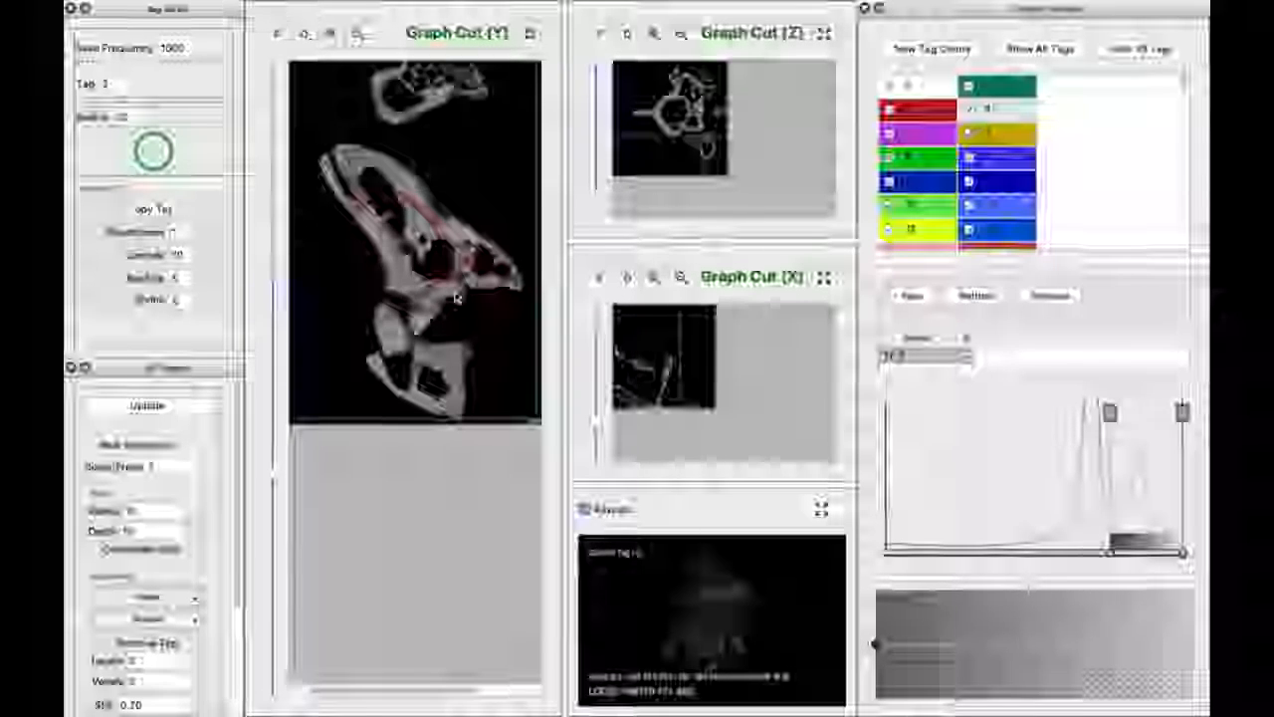
scroll(457, 296, down, 6)
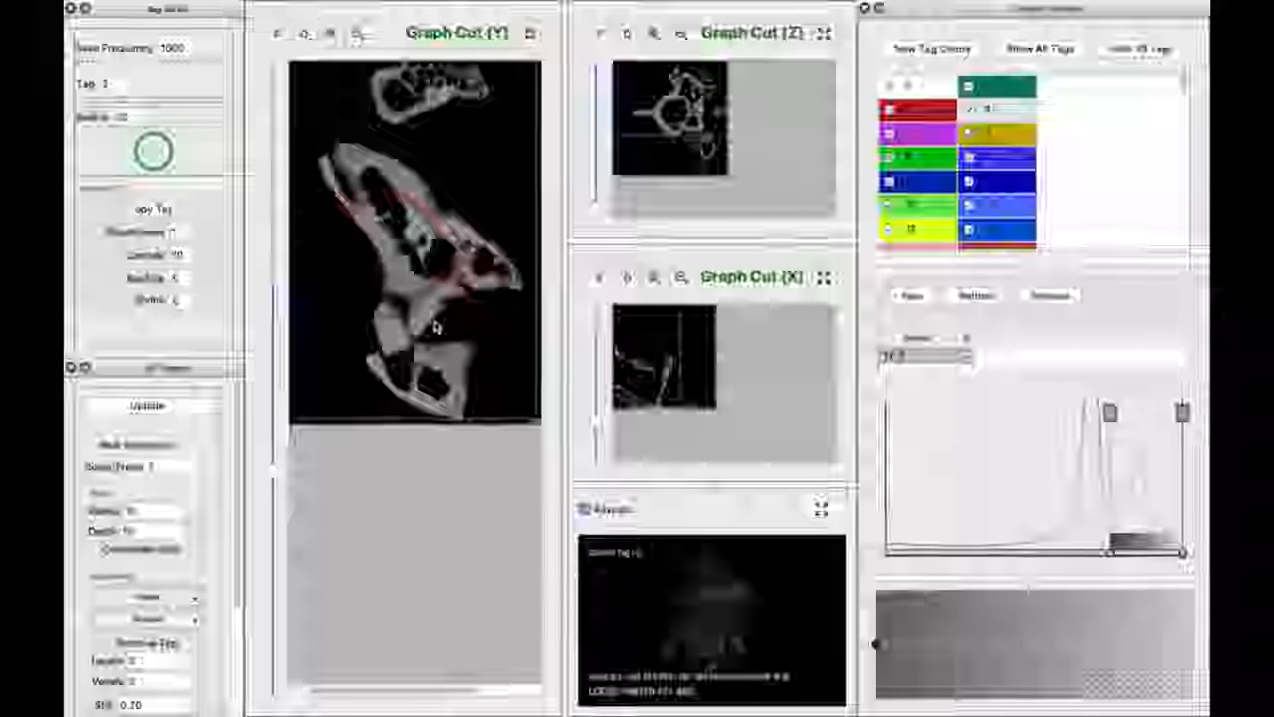
On a Graph Cut (Y) slice where the middle bone's lower tip is detached, mark the tip with the red tag and undo the fill.
scroll(430, 328, down, 8)
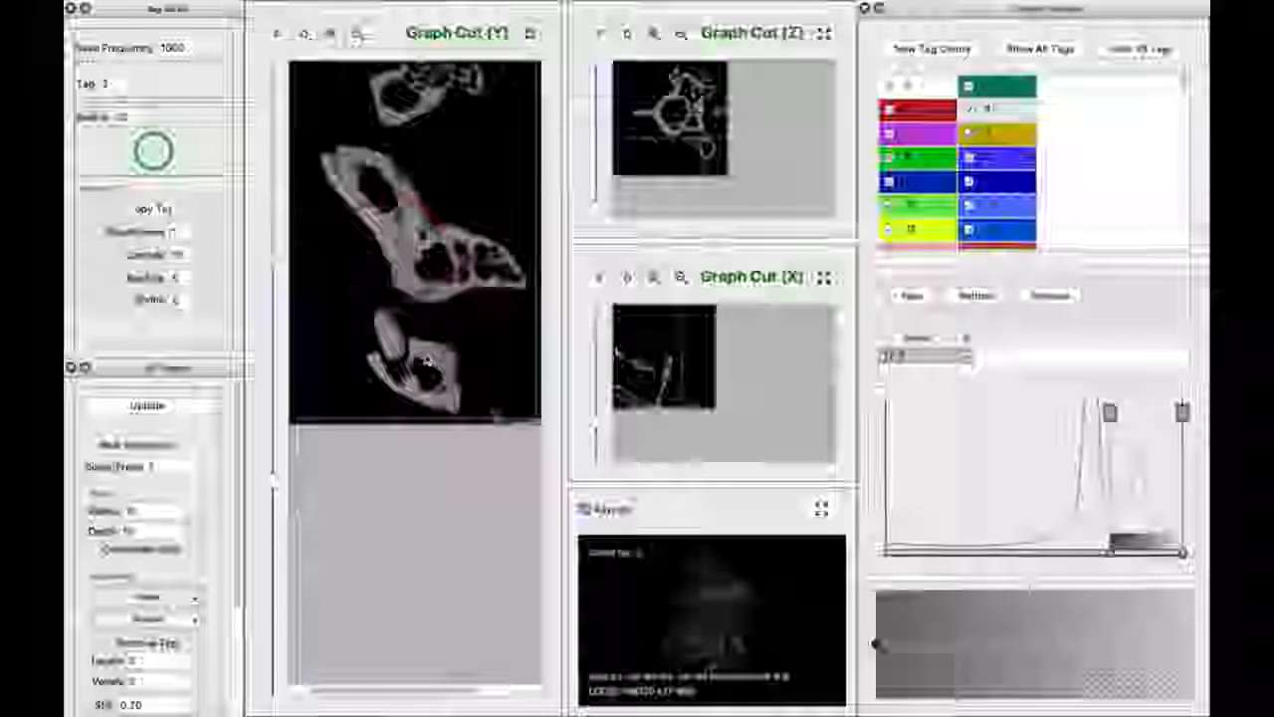
scroll(405, 360, down, 6)
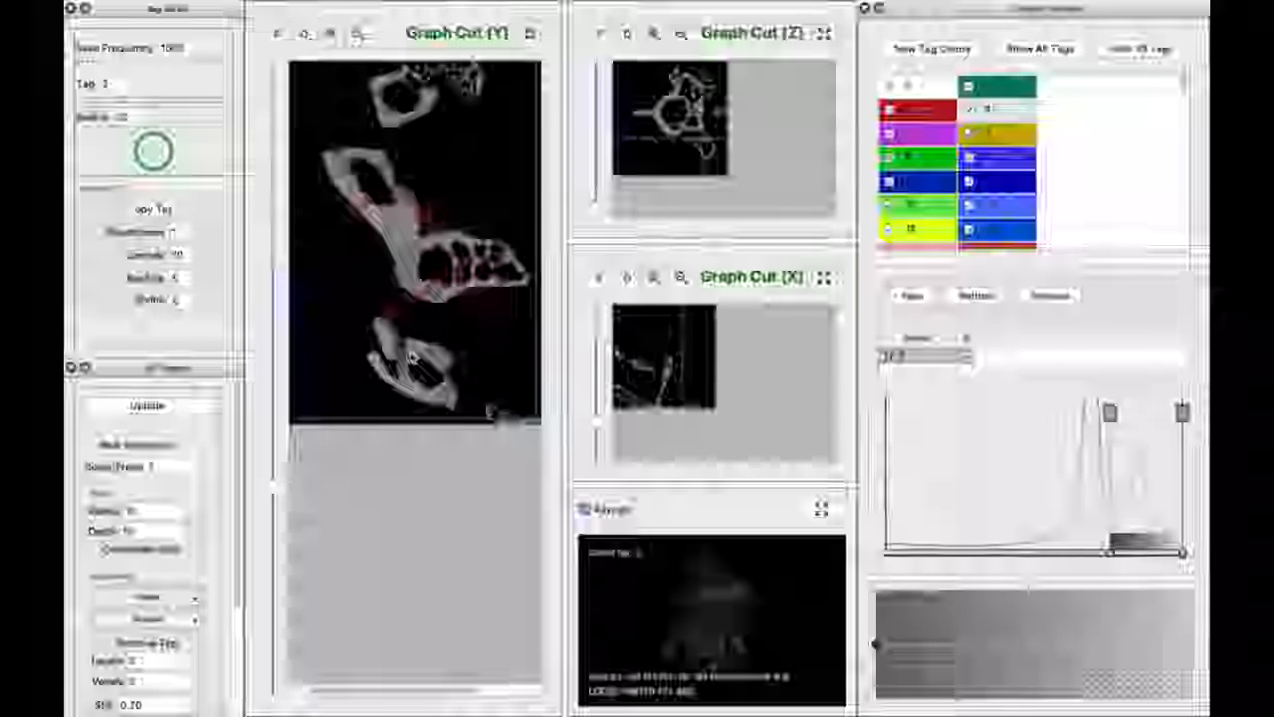
scroll(405, 361, down, 6)
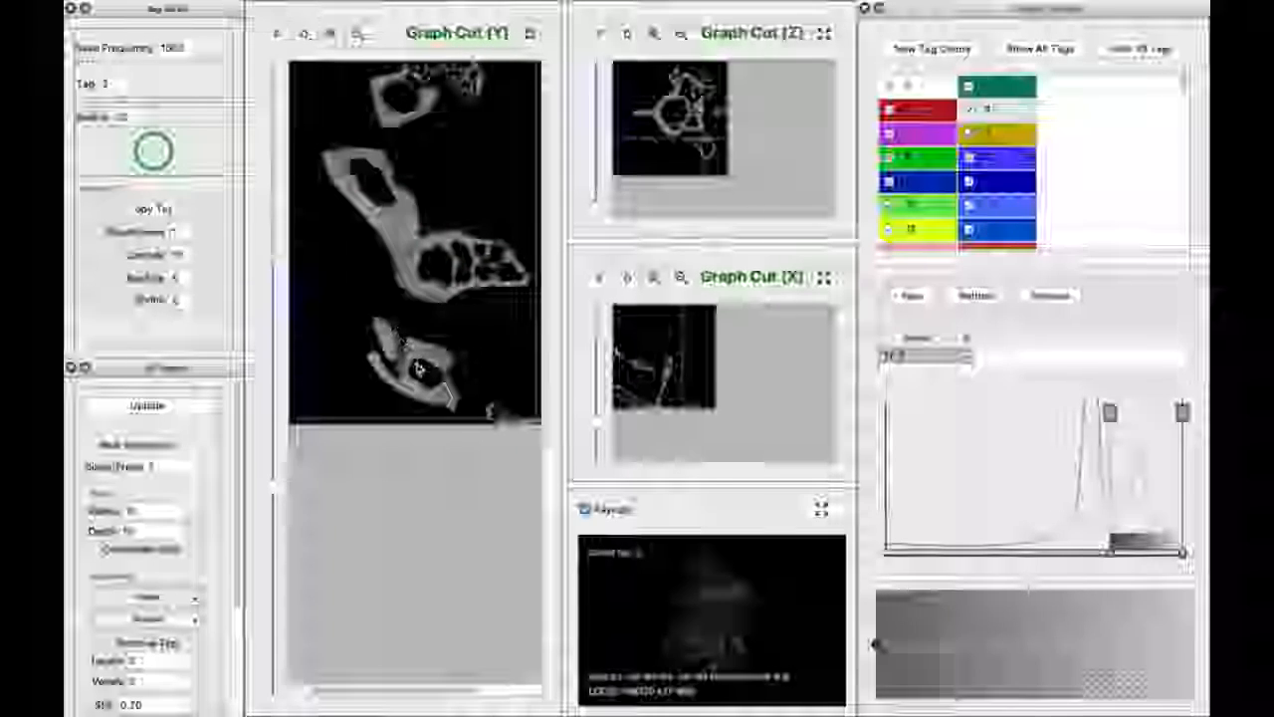
scroll(406, 360, down, 2)
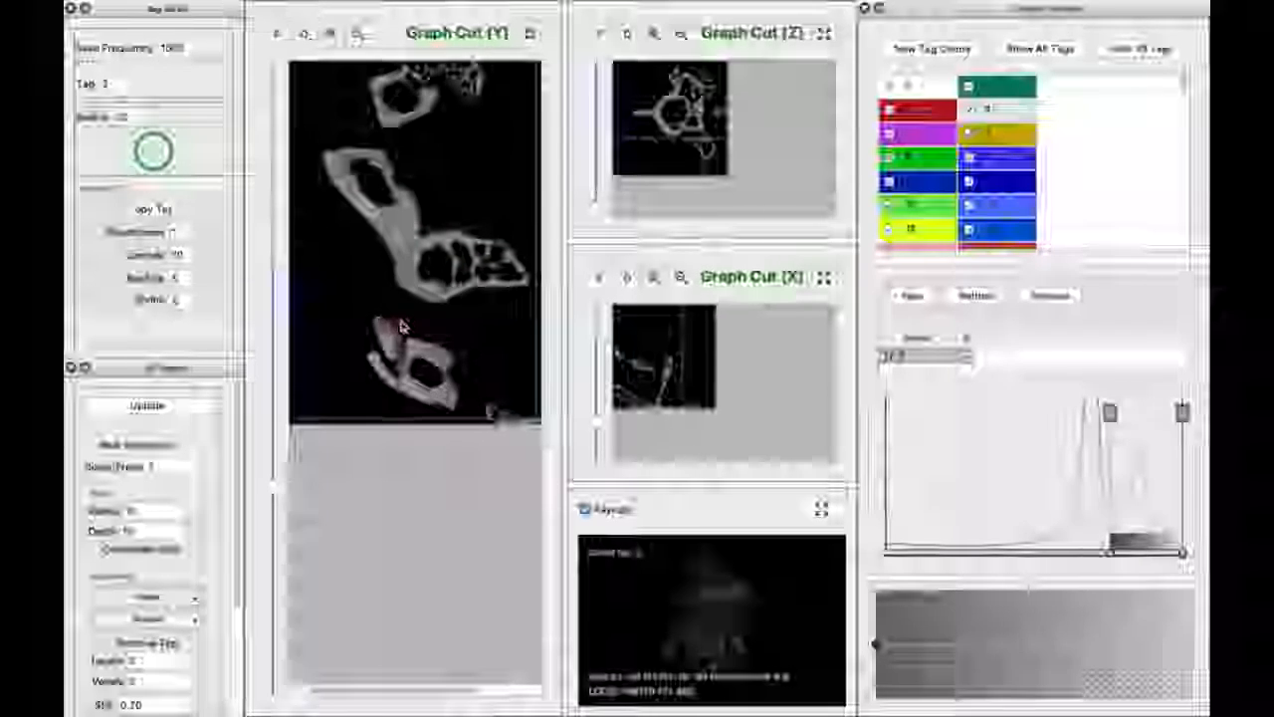
drag(384, 322, 438, 386)
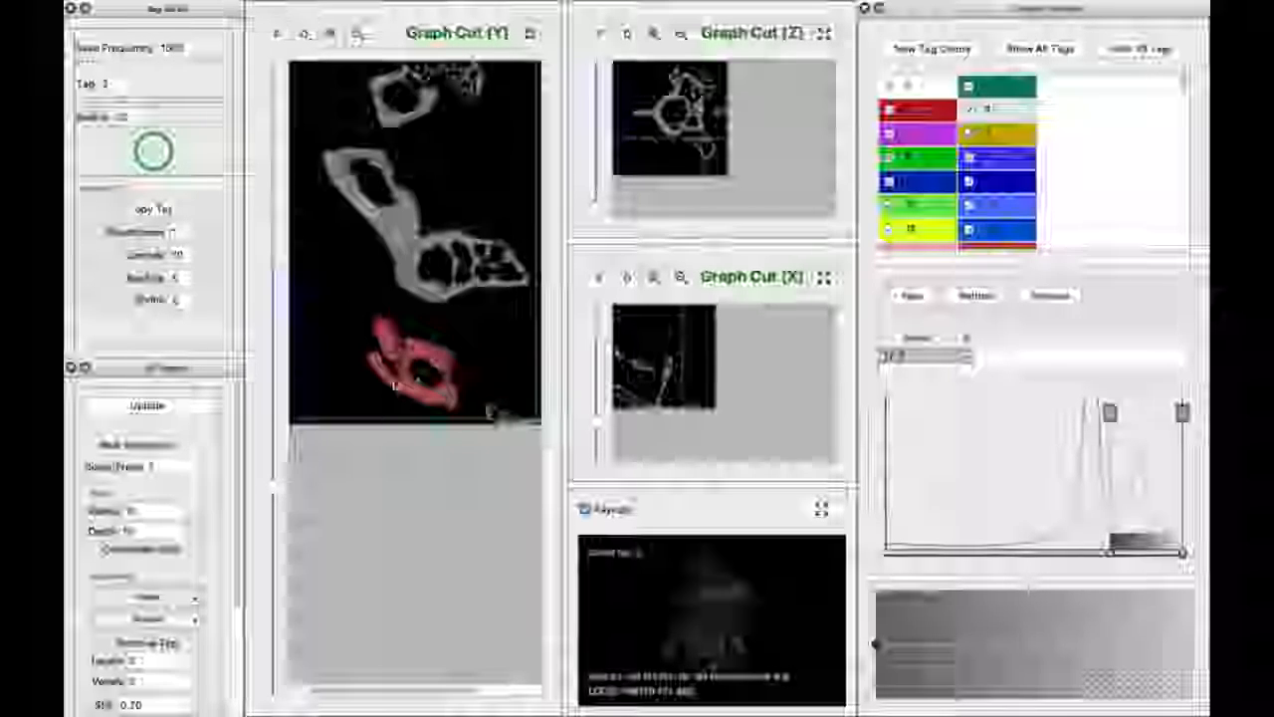
key(ctrl+z)
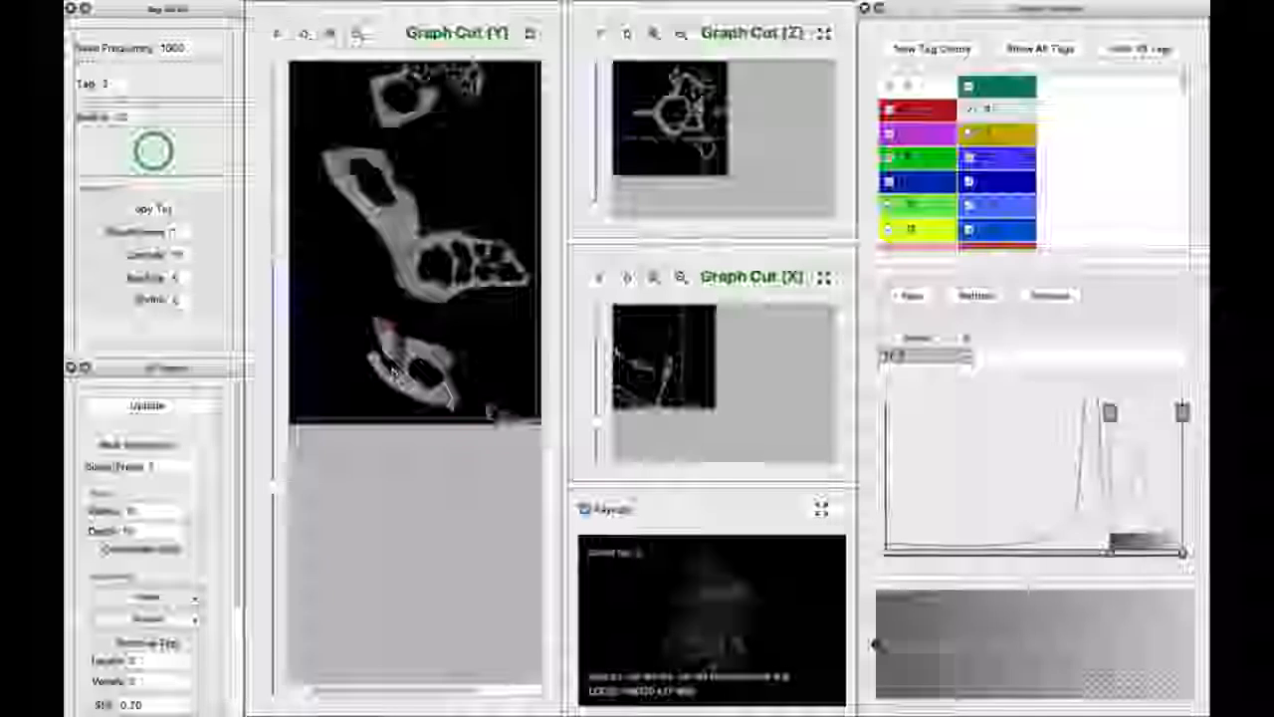
Set Lambda to 12 and reapply the red tag to the detached lower tip on the same slice.
click(199, 256)
key(t)
key(r)
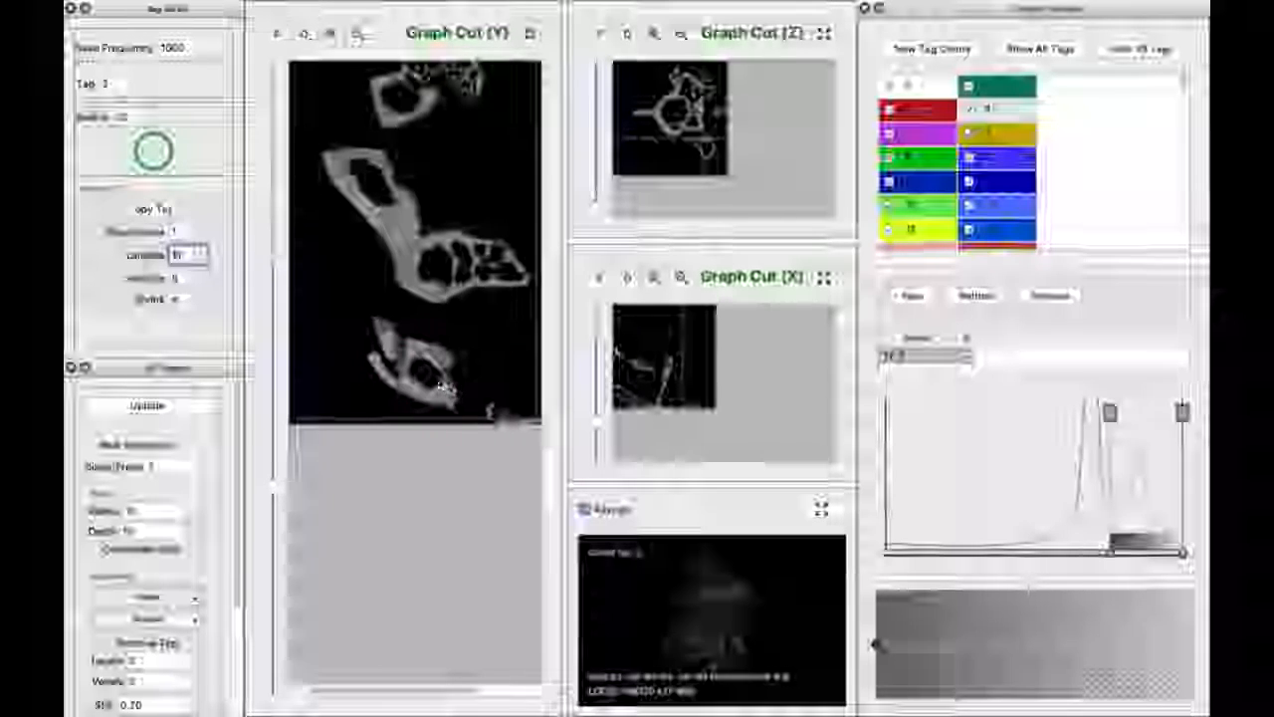
click(206, 255)
key(t)
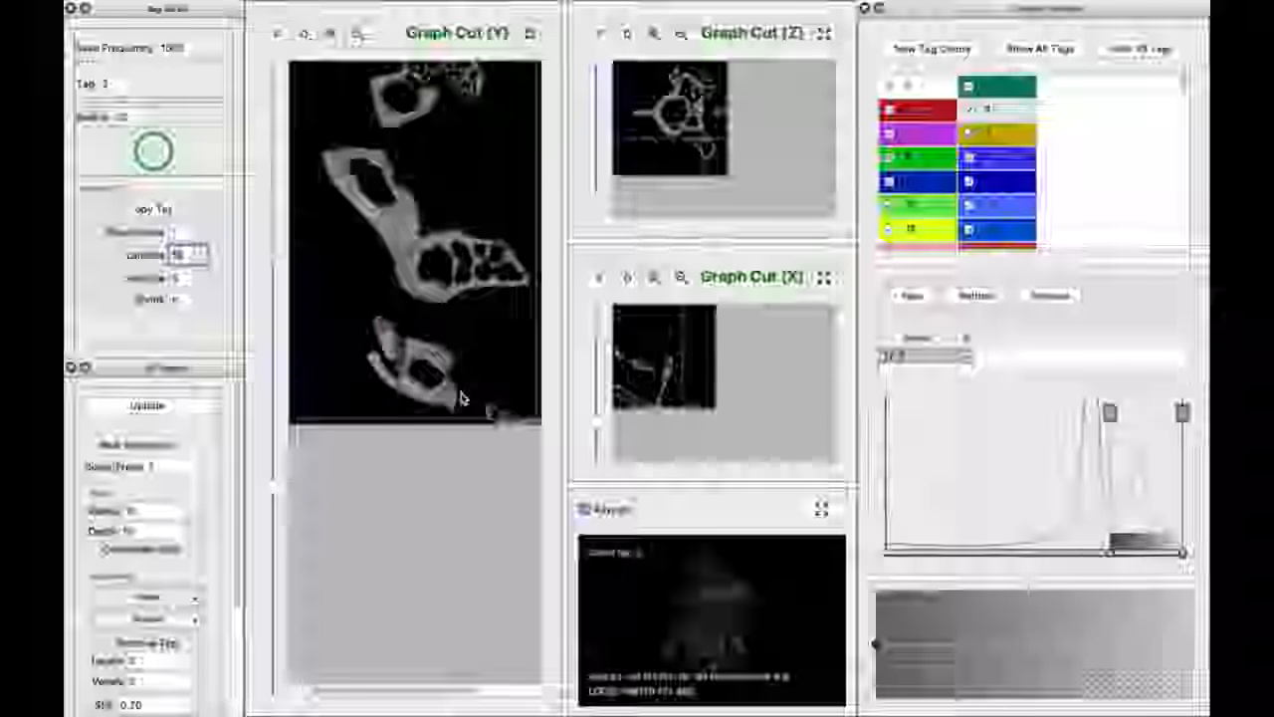
key(r)
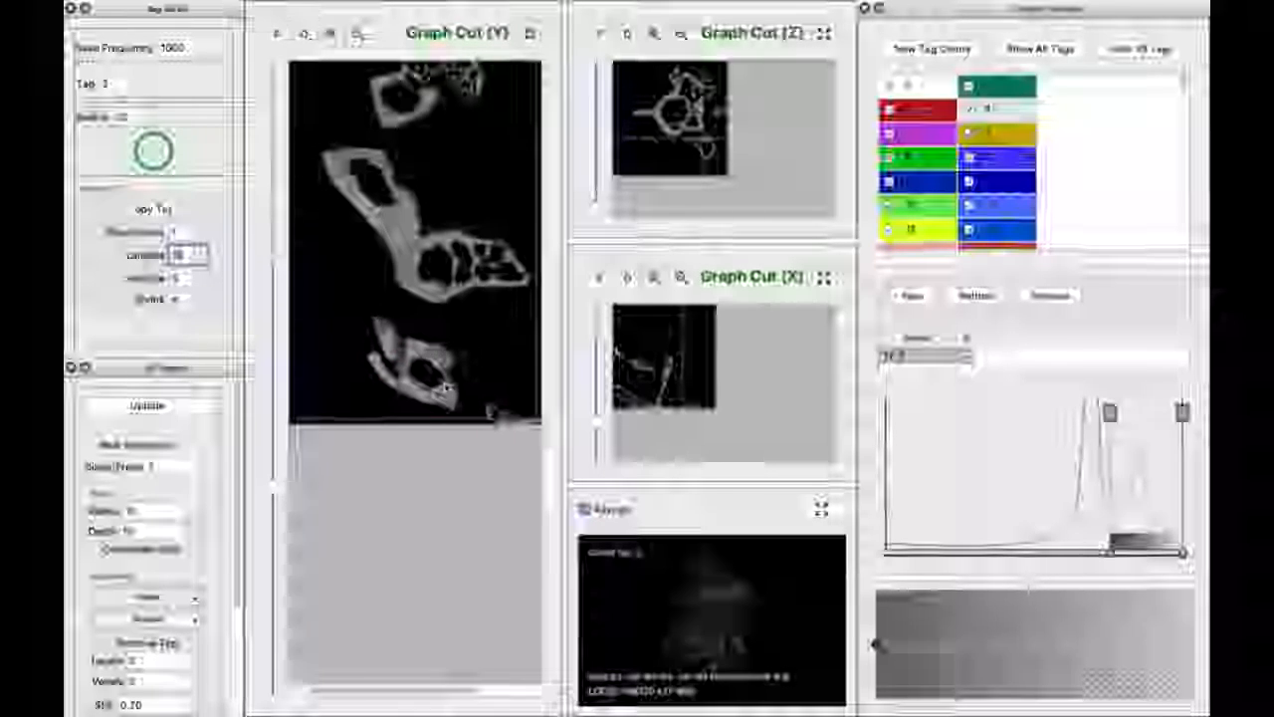
key(t)
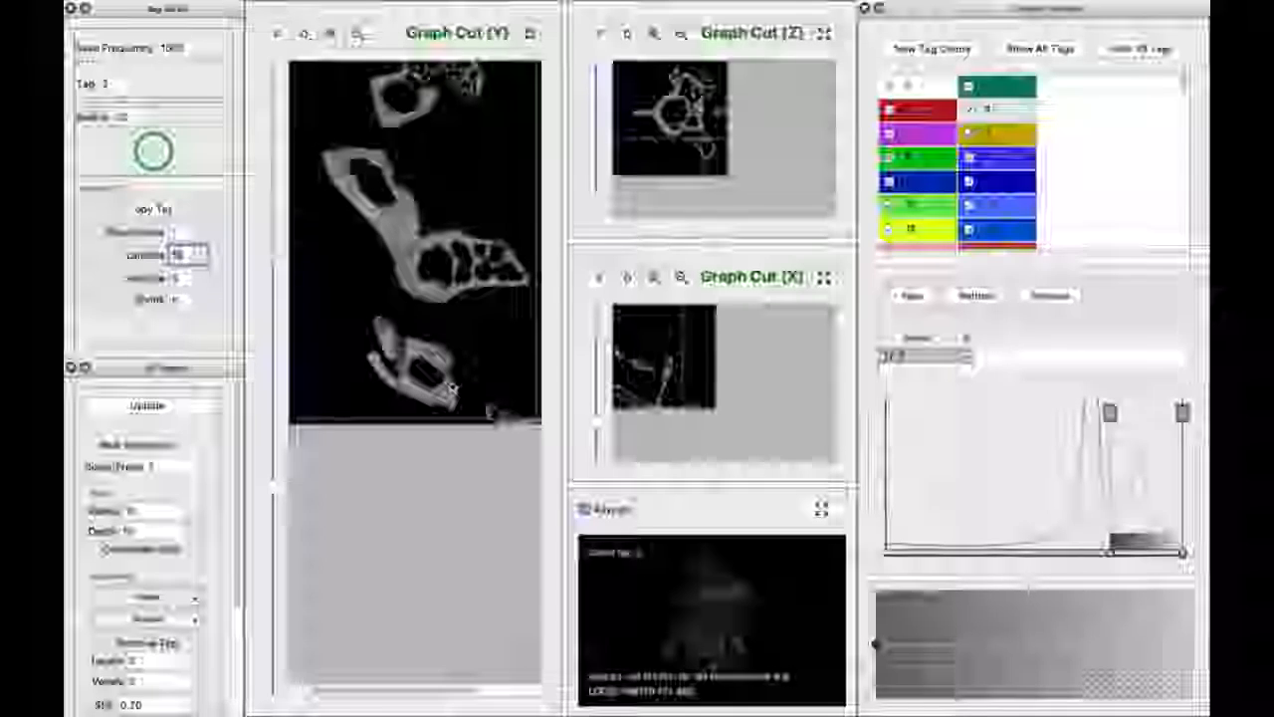
Paint a stroke across the lower bone's ring-shaped section in Graph Cut (Y) and check the tagging on neighbouring slices.
scroll(453, 390, down, 5)
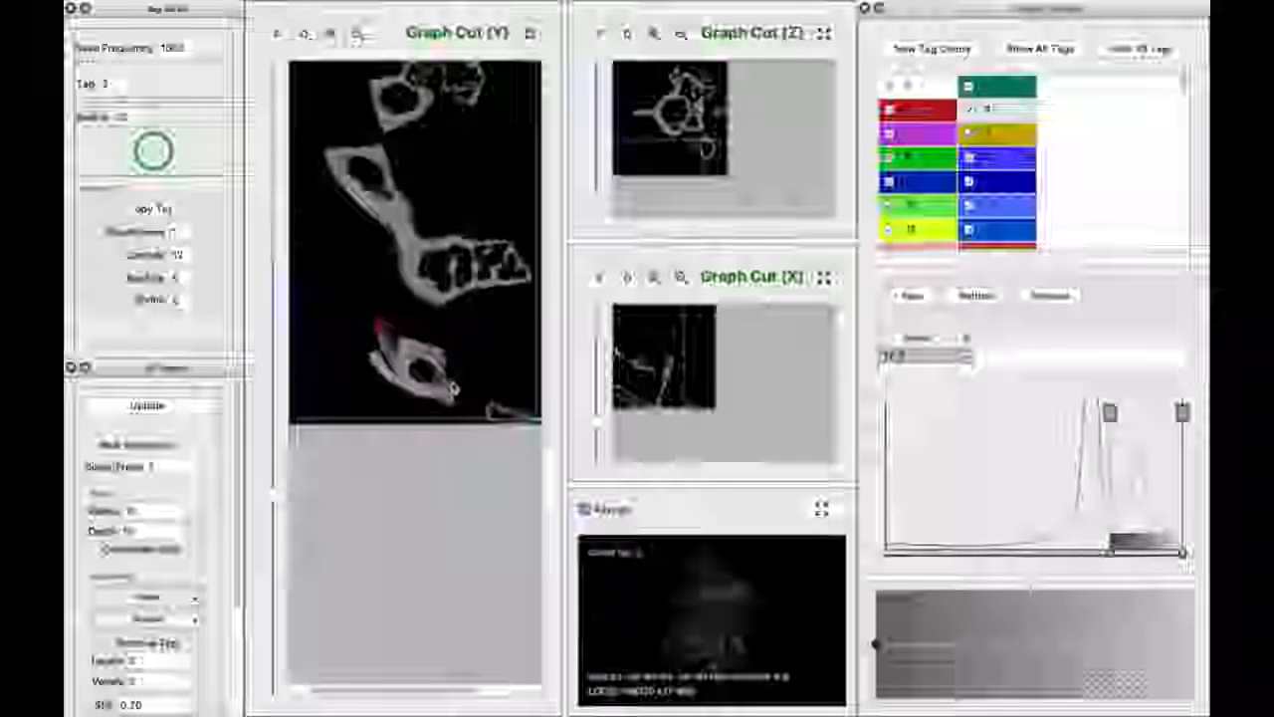
scroll(453, 389, down, 3)
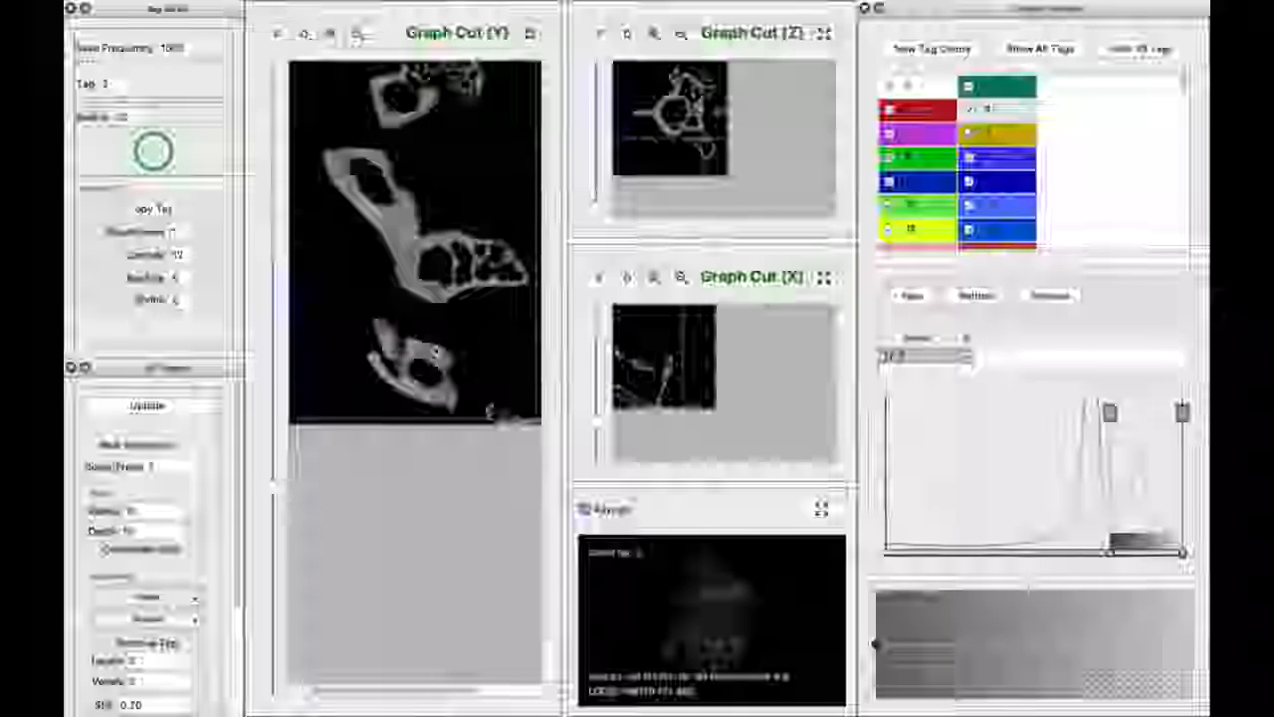
scroll(442, 373, up, 3)
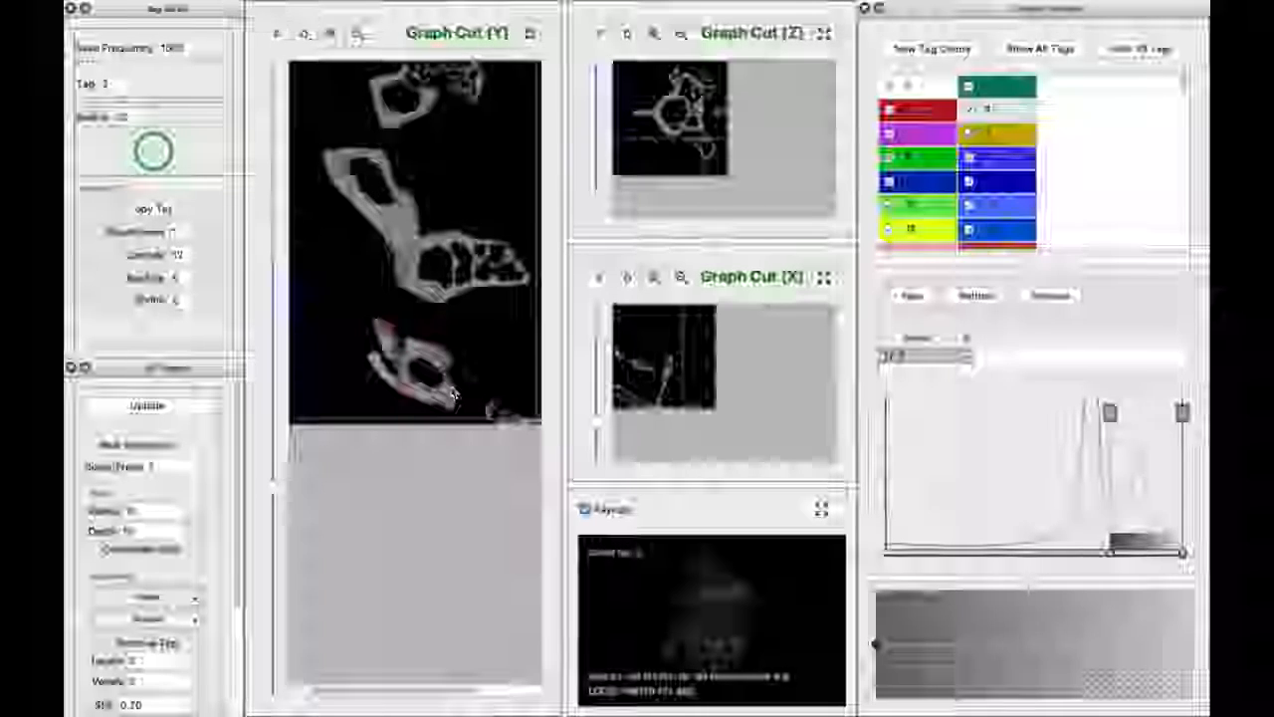
scroll(450, 393, up, 2)
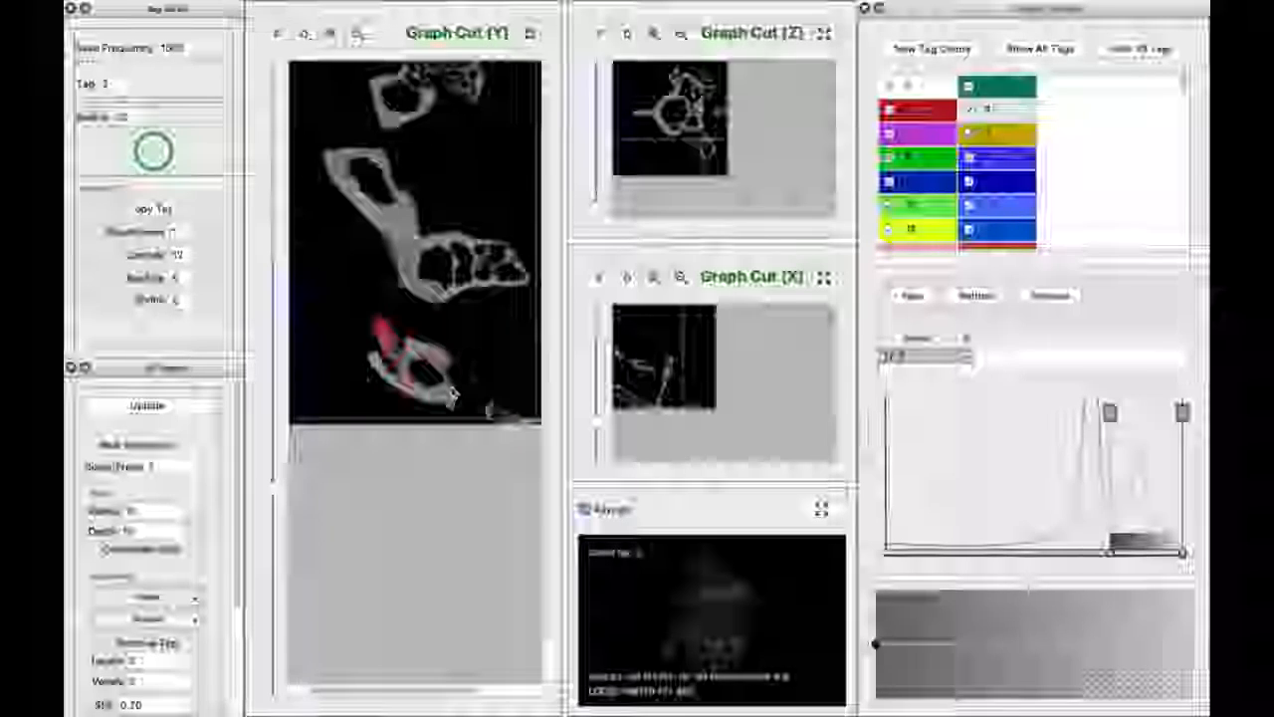
scroll(415, 239, up, 2)
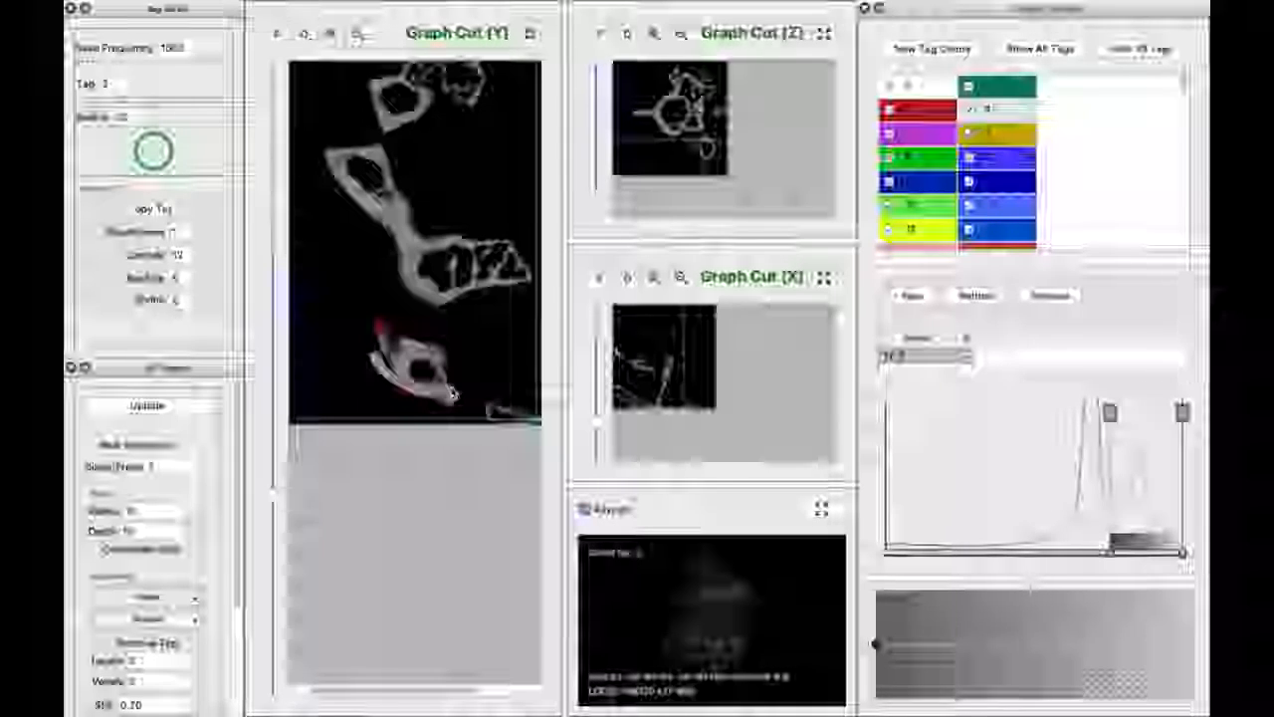
scroll(451, 394, up, 2)
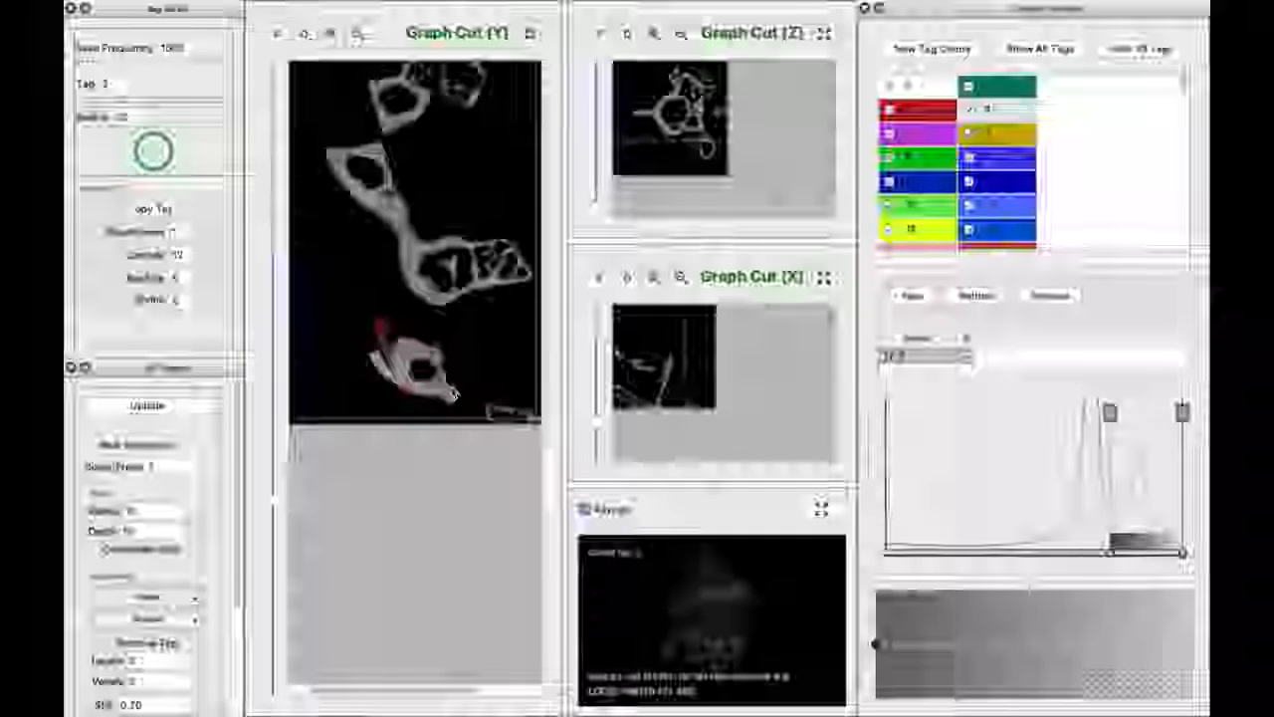
scroll(448, 378, up, 3)
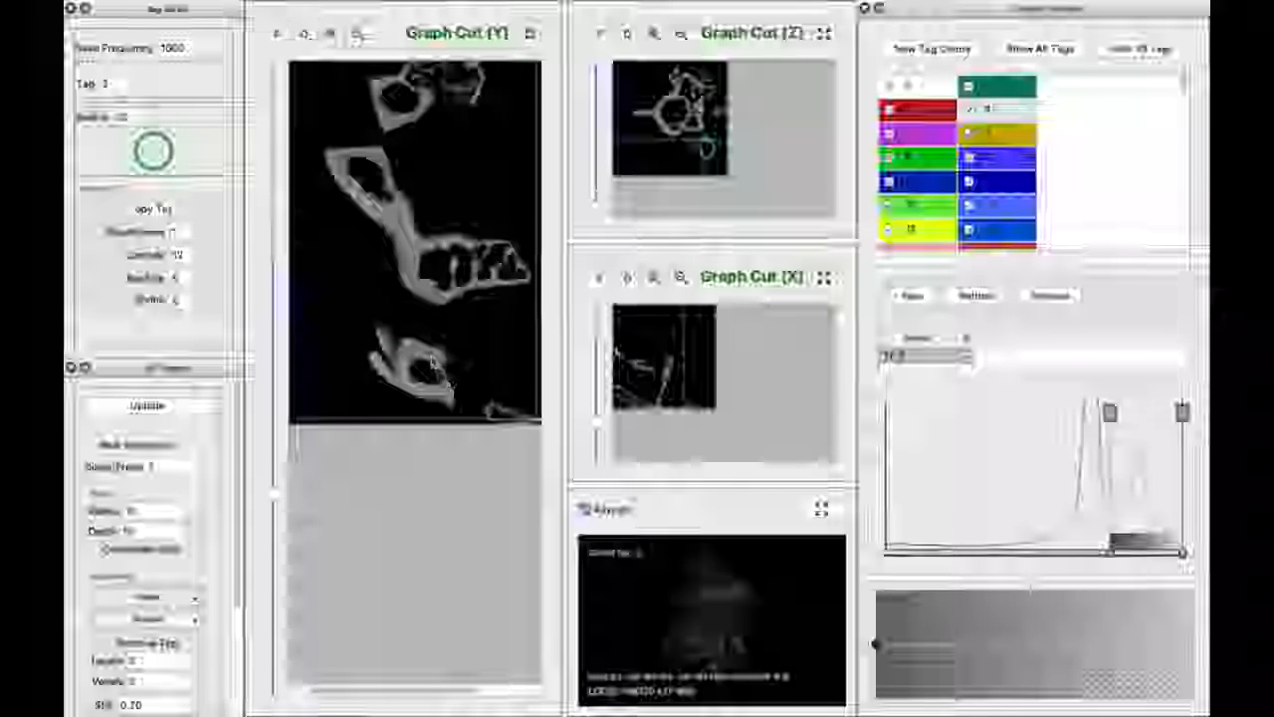
drag(406, 384, 434, 360)
scroll(470, 374, up, 5)
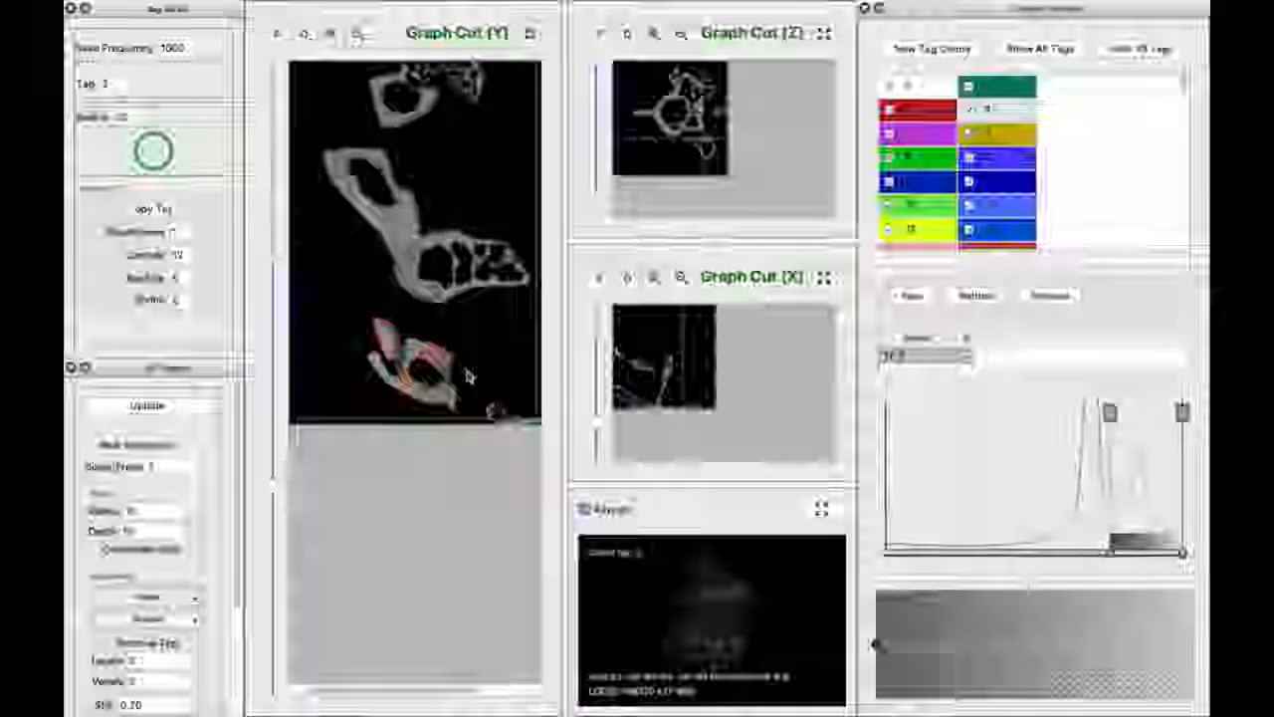
scroll(470, 376, up, 6)
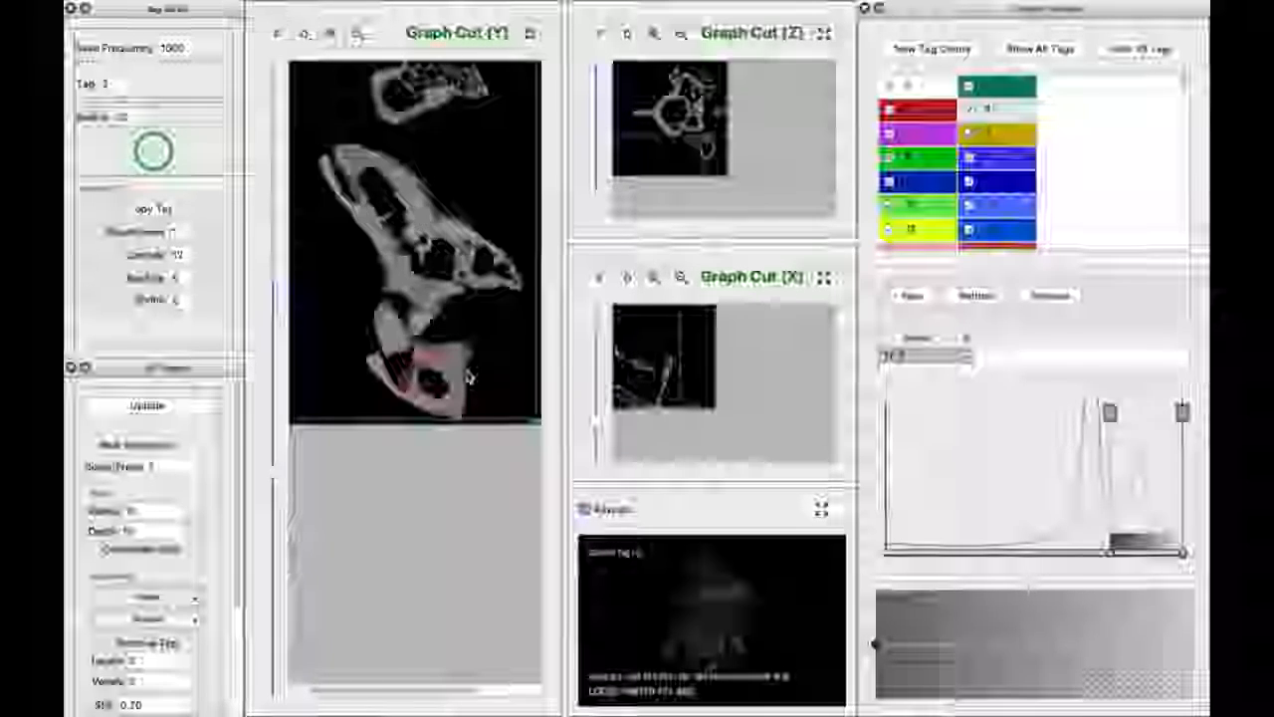
scroll(470, 376, up, 5)
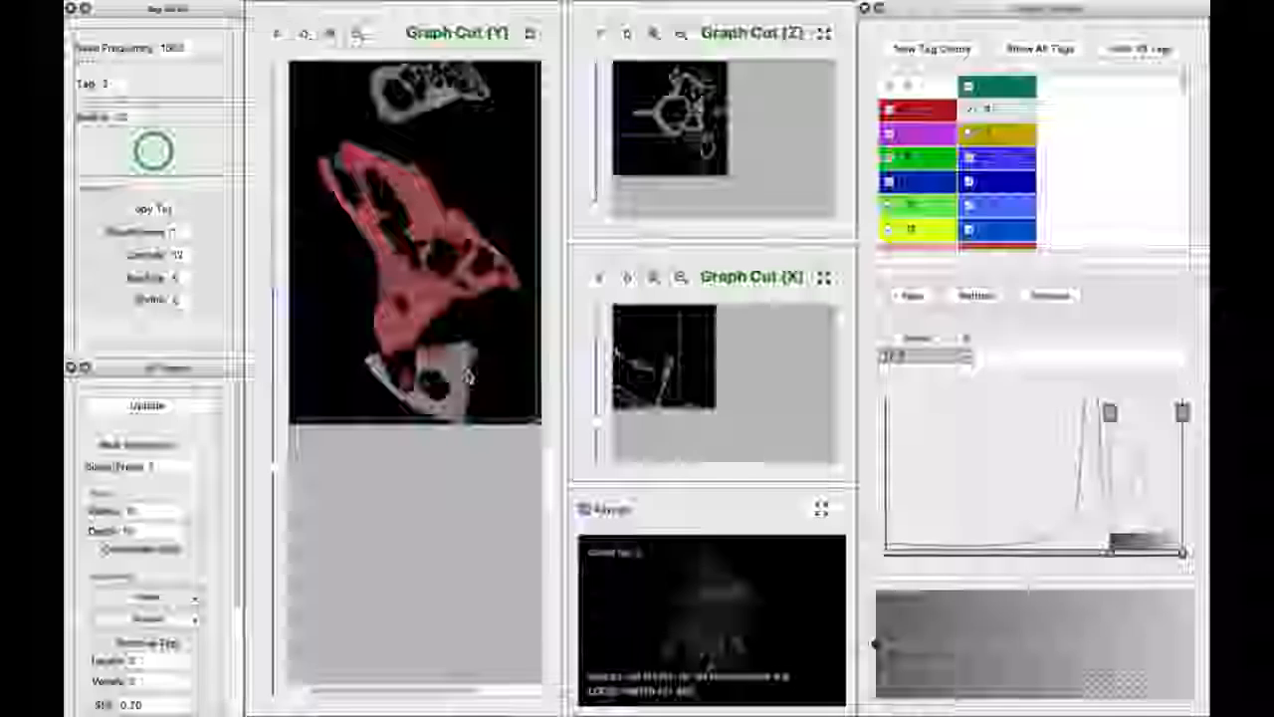
Draw a region box enclosing the middle and lower bones on a Graph Cut (Y) slice where the middle bone is fully tagged.
scroll(470, 377, up, 5)
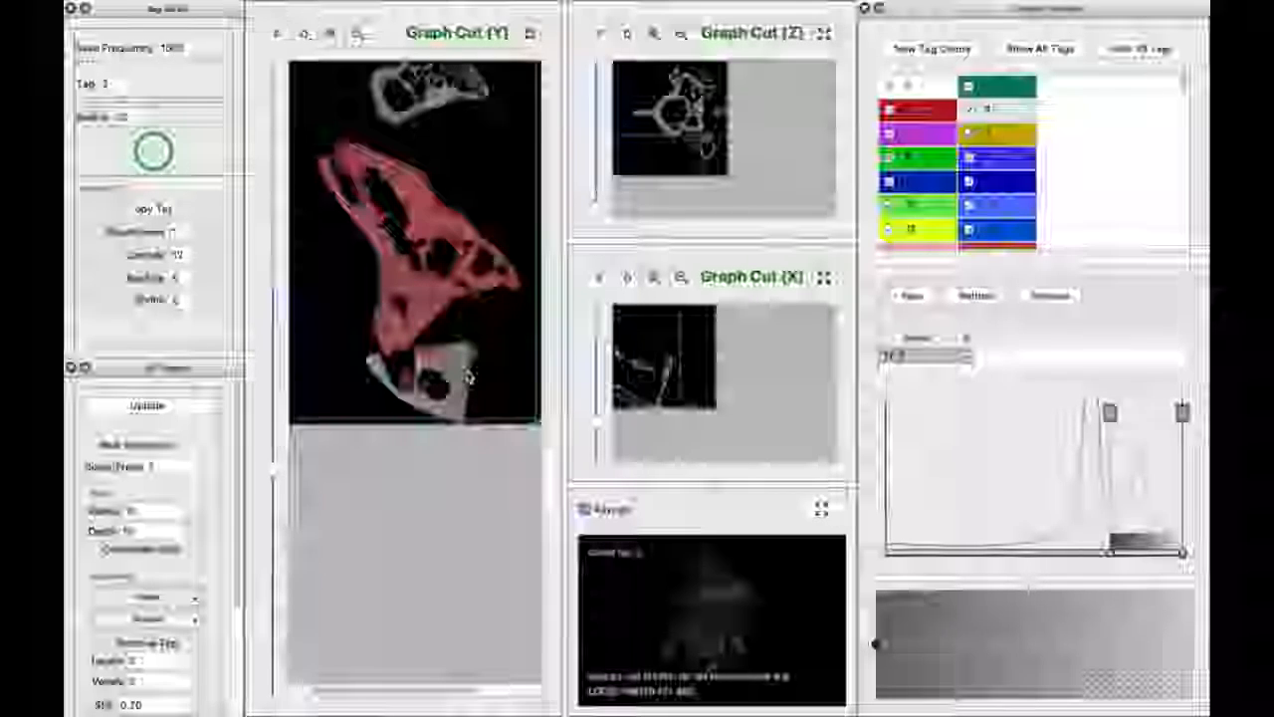
scroll(470, 376, up, 4)
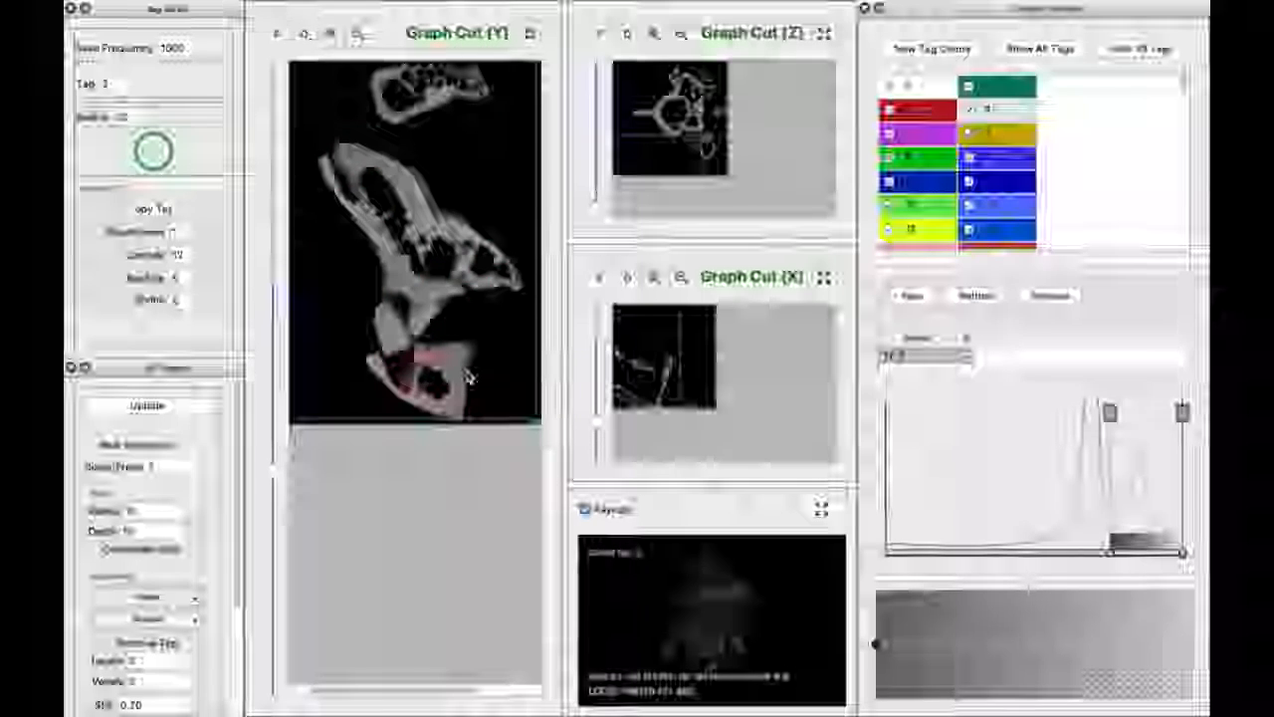
scroll(470, 376, up, 4)
scroll(309, 222, up, 2)
mouse_move(301, 123)
mouse_down()
mouse_move(352, 250)
mouse_move(486, 399)
mouse_move(532, 420)
mouse_up()
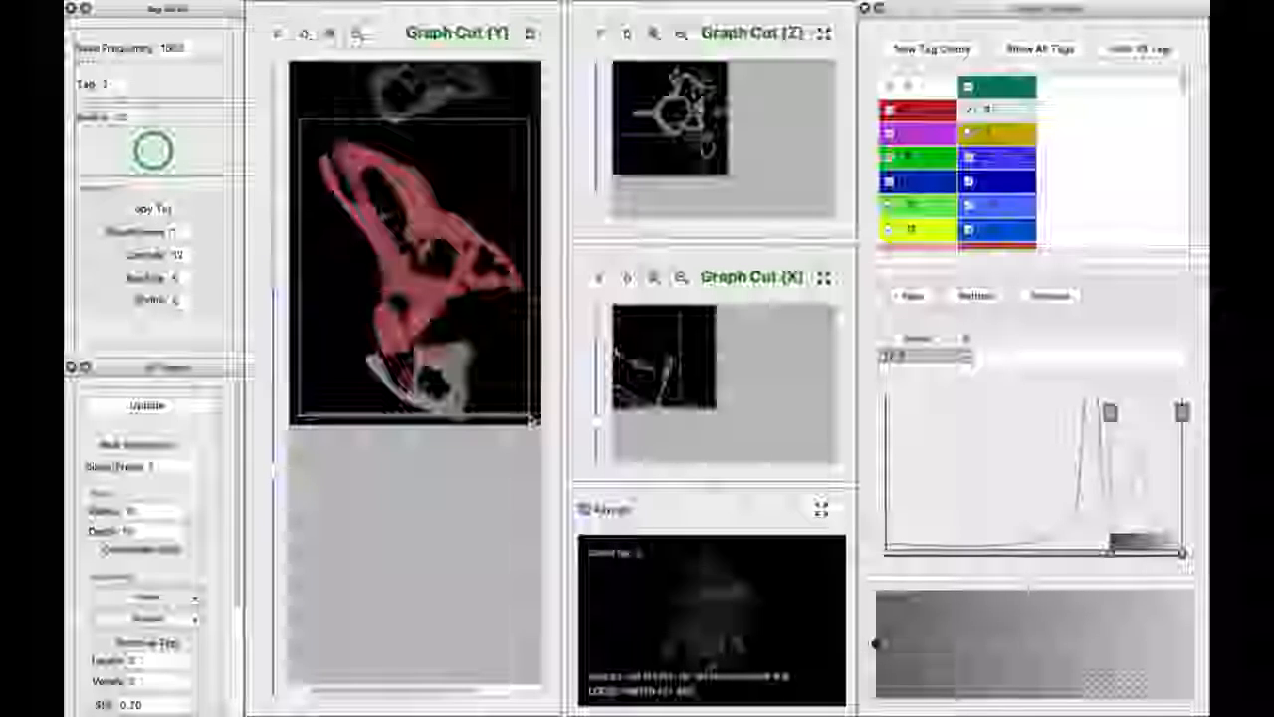
Widen the region box slightly to enclose the middle bone, and check its coverage through the Graph Cut (Y) slices.
drag(274, 472, 278, 510)
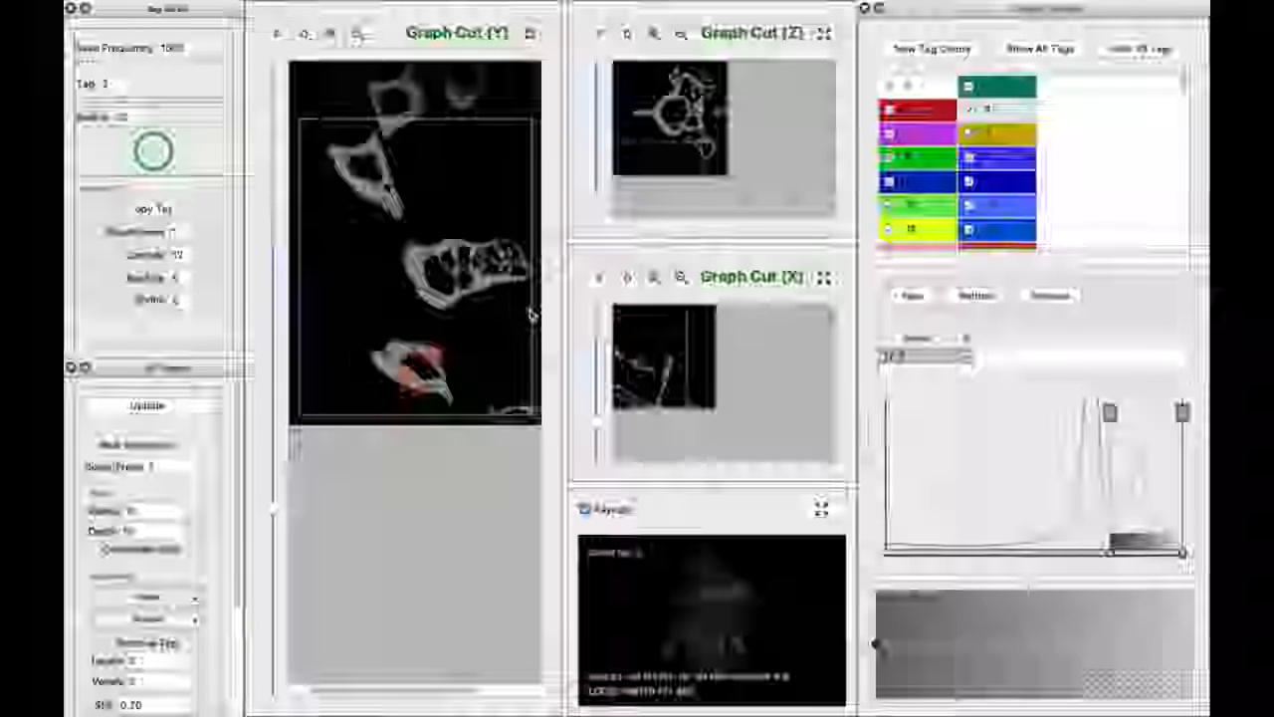
drag(534, 315, 537, 320)
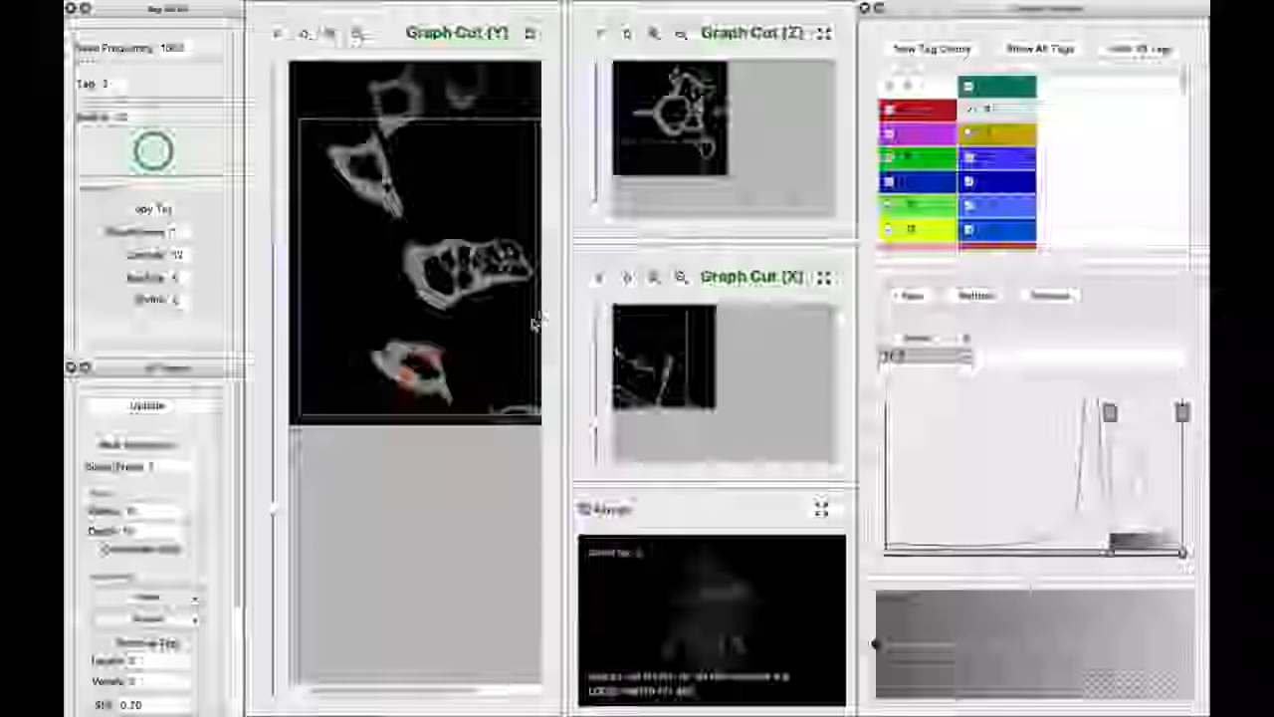
drag(276, 510, 282, 571)
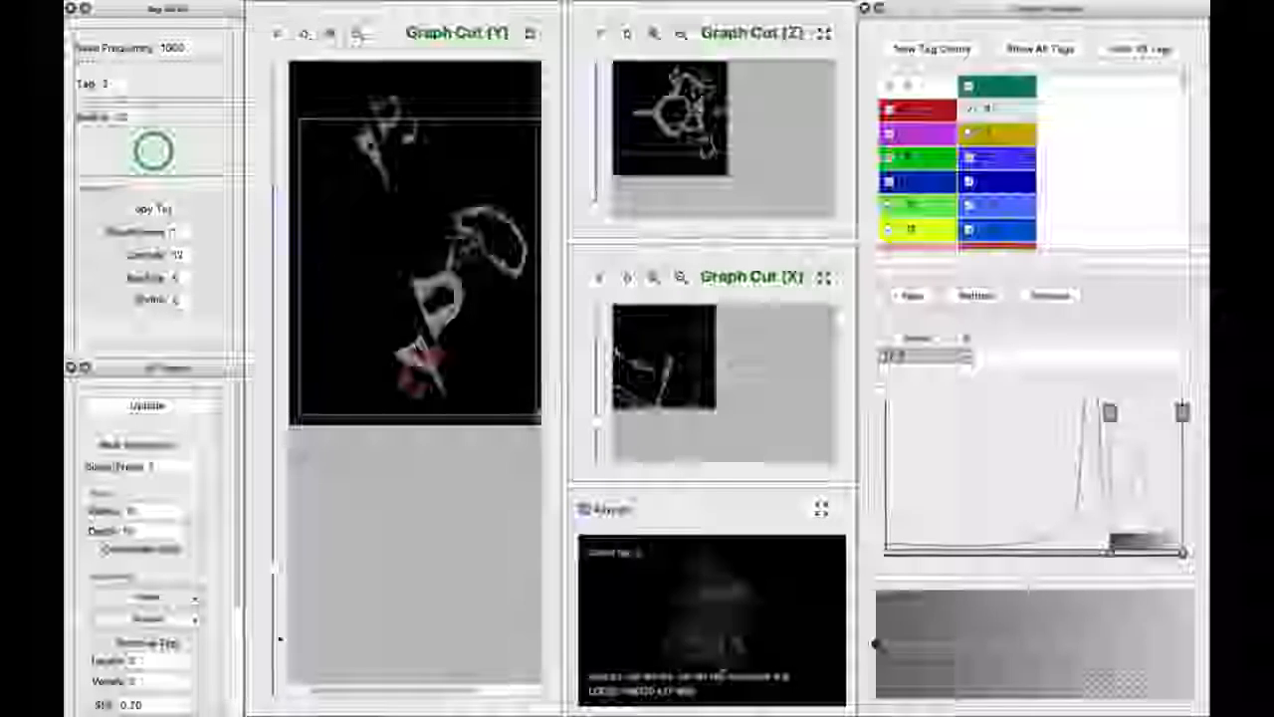
drag(276, 594, 287, 537)
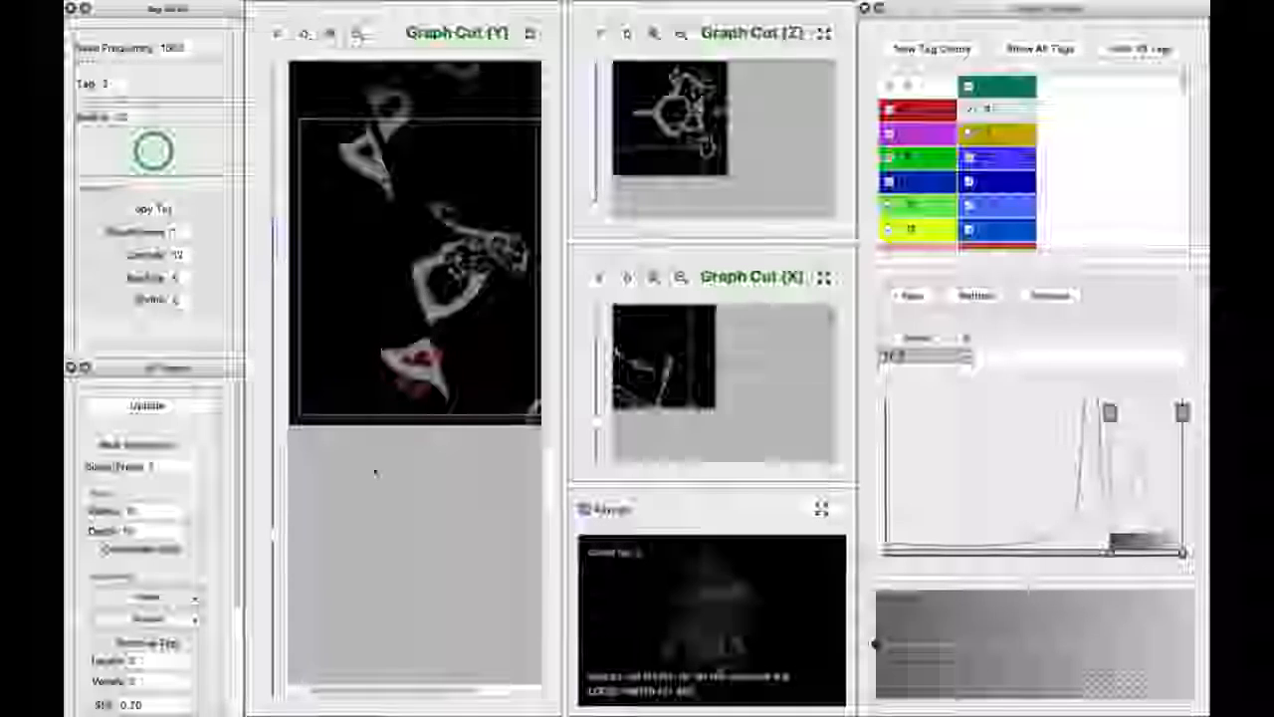
drag(274, 539, 284, 479)
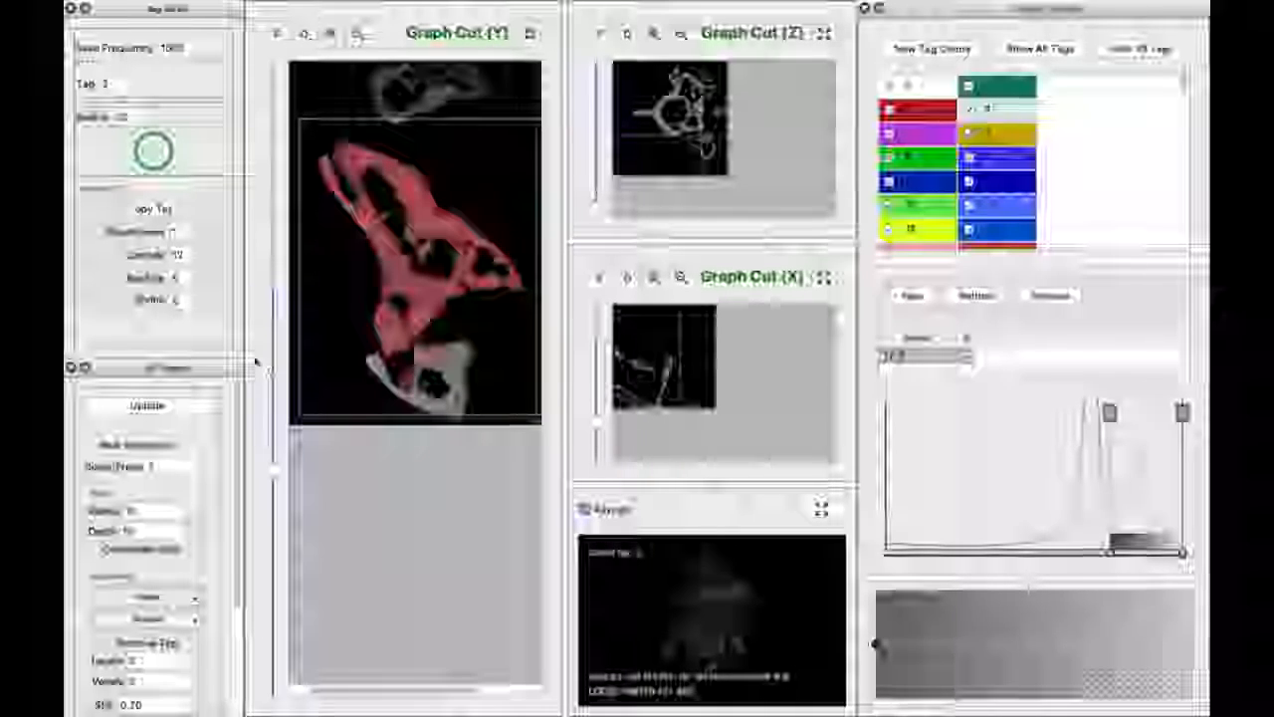
Adjust the Shrink value and copy the red tag in the Forward direction through the Graph Cut (Y) slices.
click(203, 309)
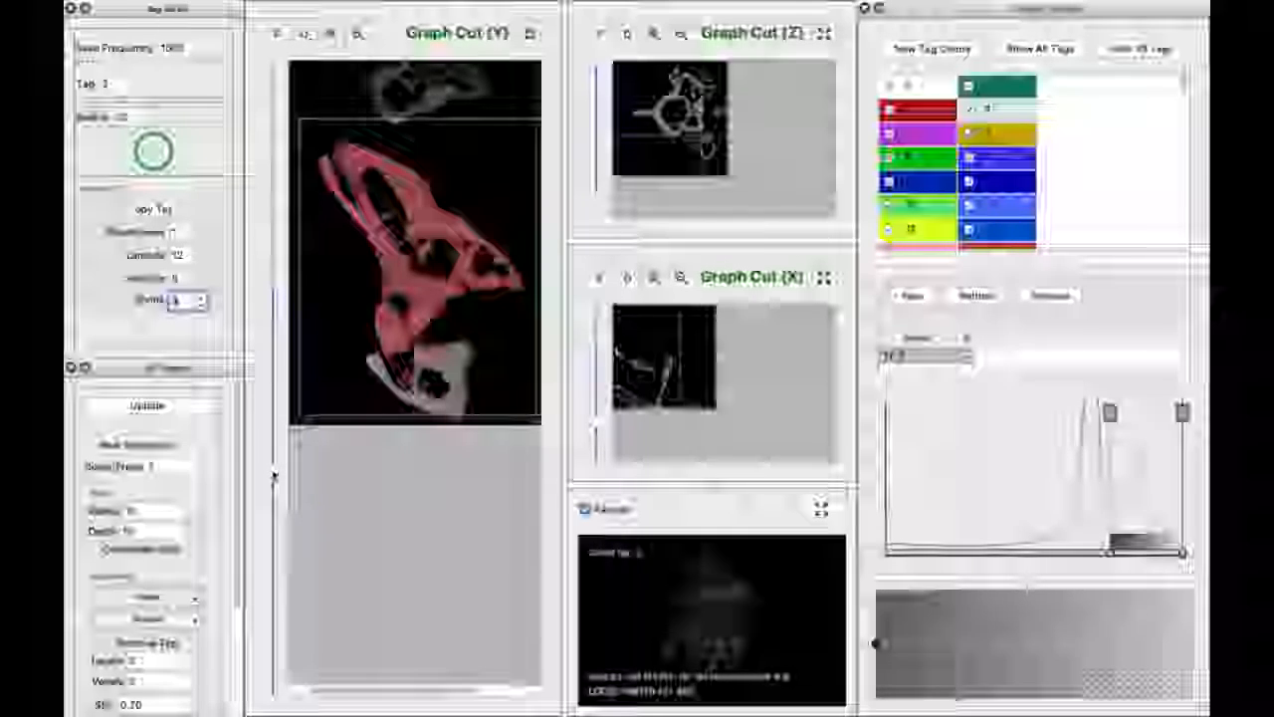
drag(273, 484, 274, 480)
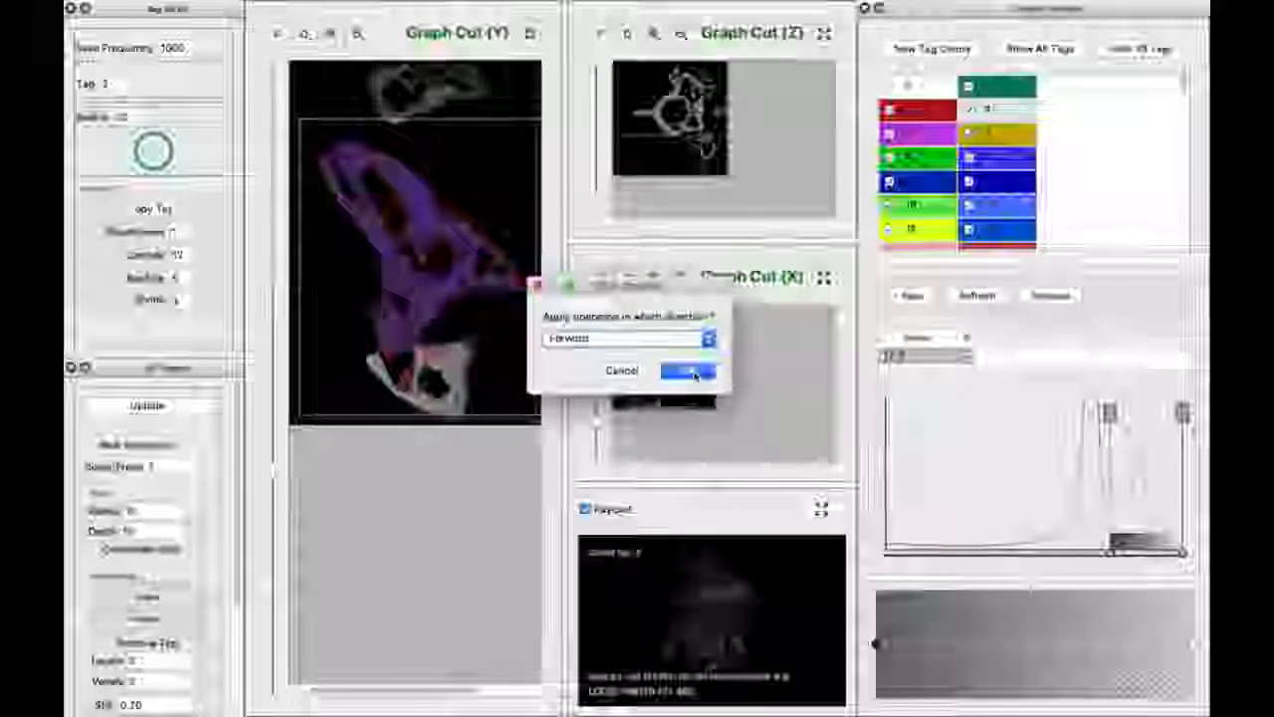
click(695, 372)
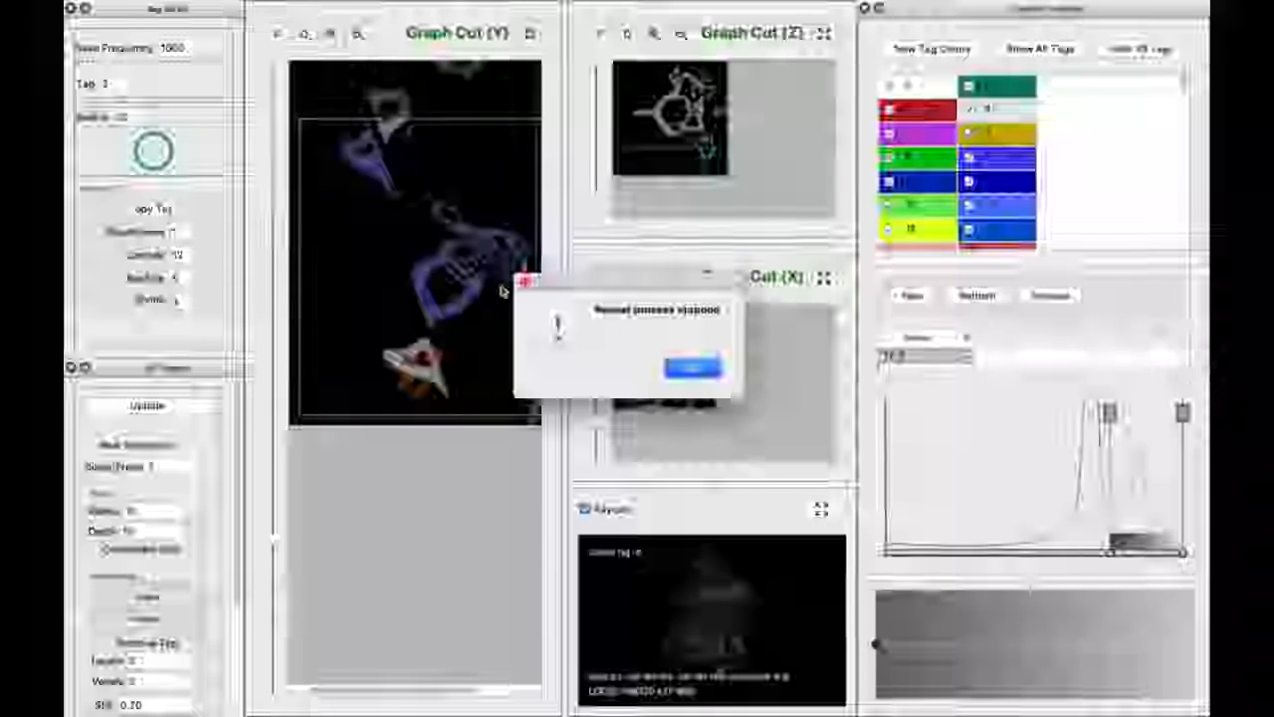
click(685, 366)
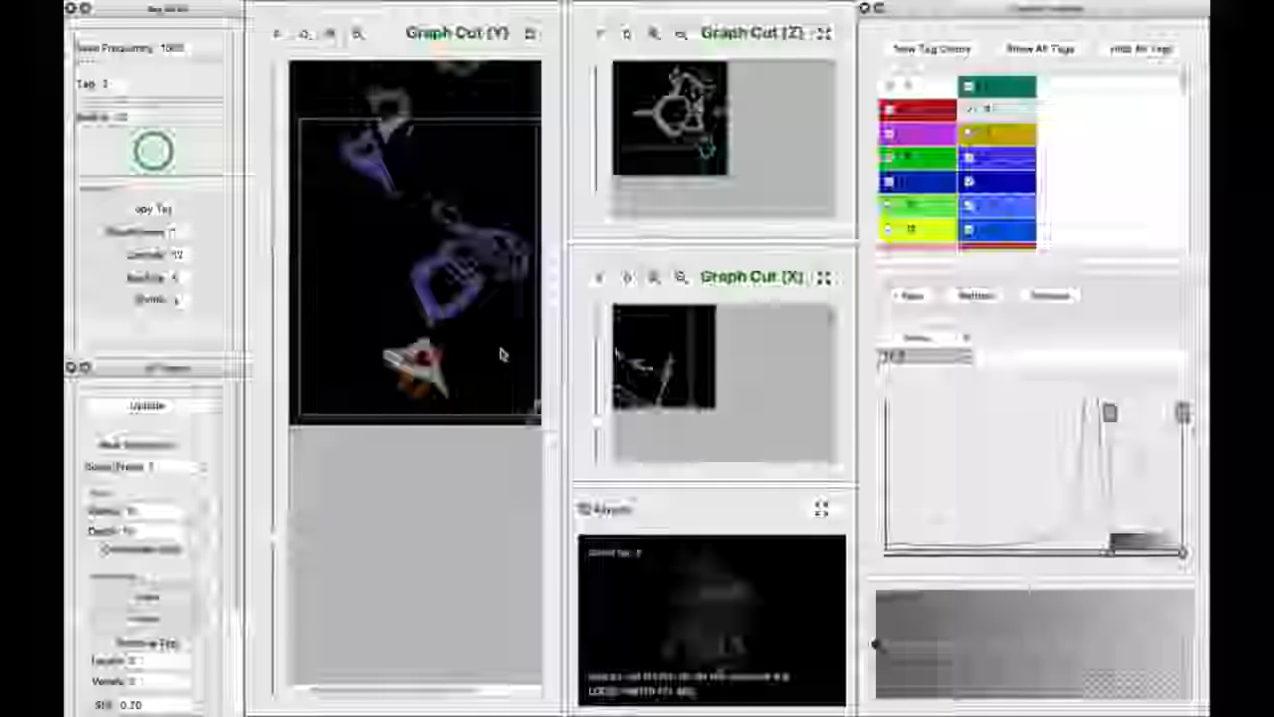
Check the copied tag back through the Graph Cut (Y) slices and reduce the region box to the middle bone's upper-right portion.
scroll(505, 356, up, 4)
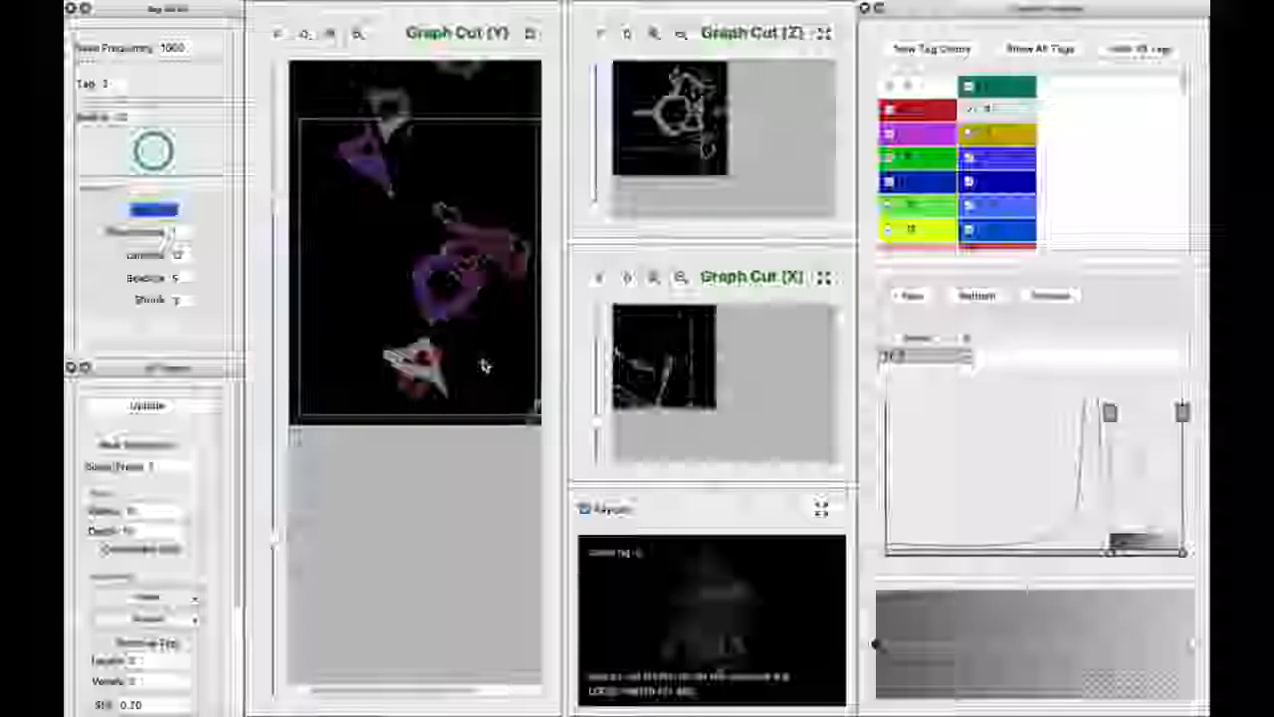
scroll(485, 366, up, 5)
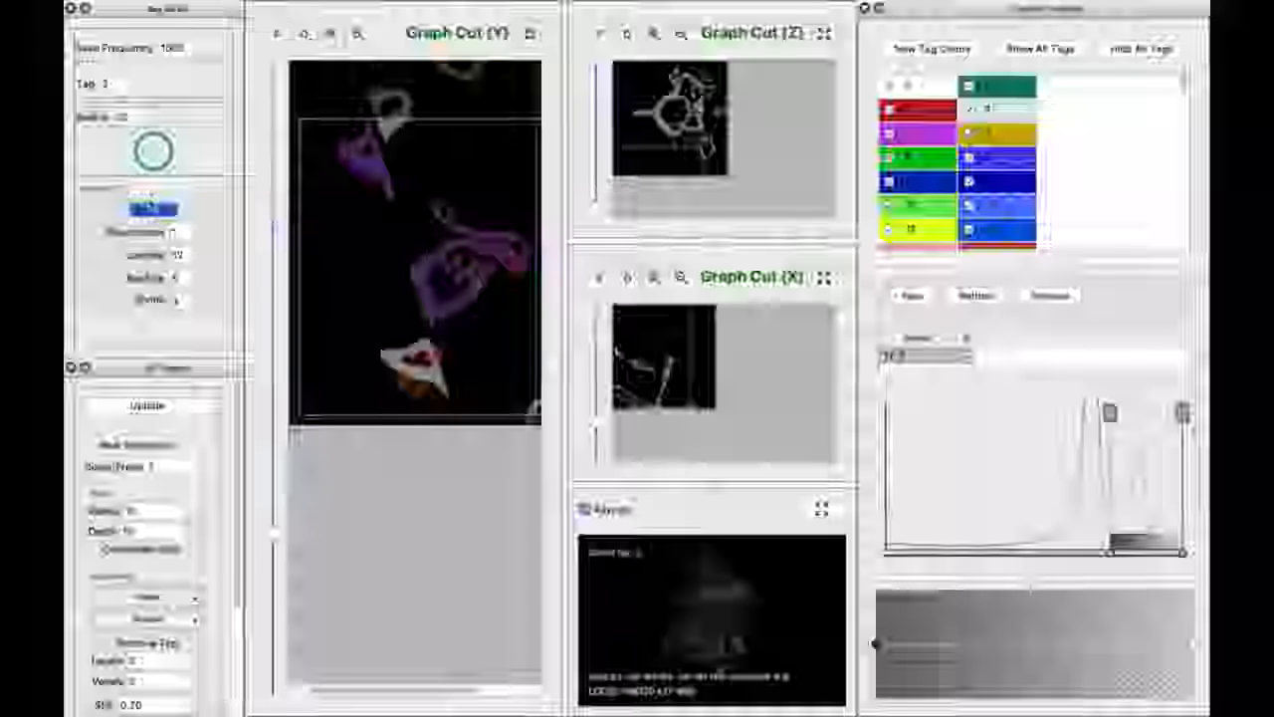
scroll(464, 291, up, 5)
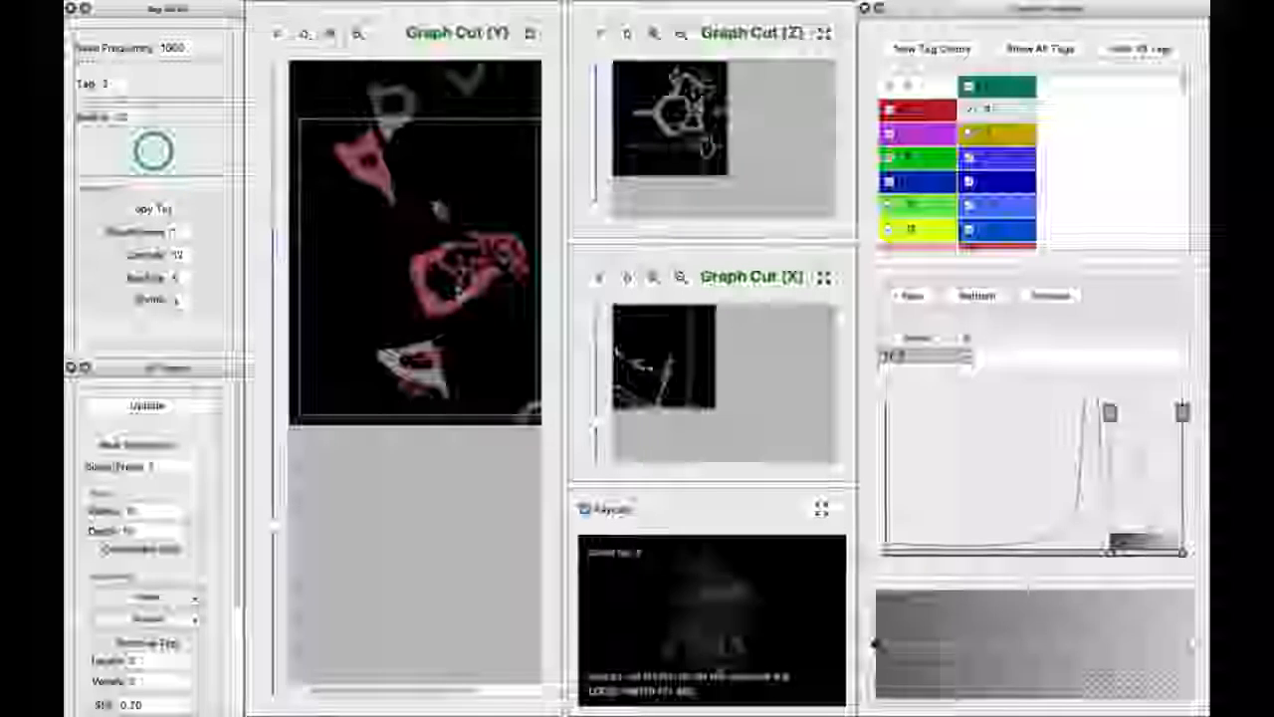
scroll(460, 297, up, 3)
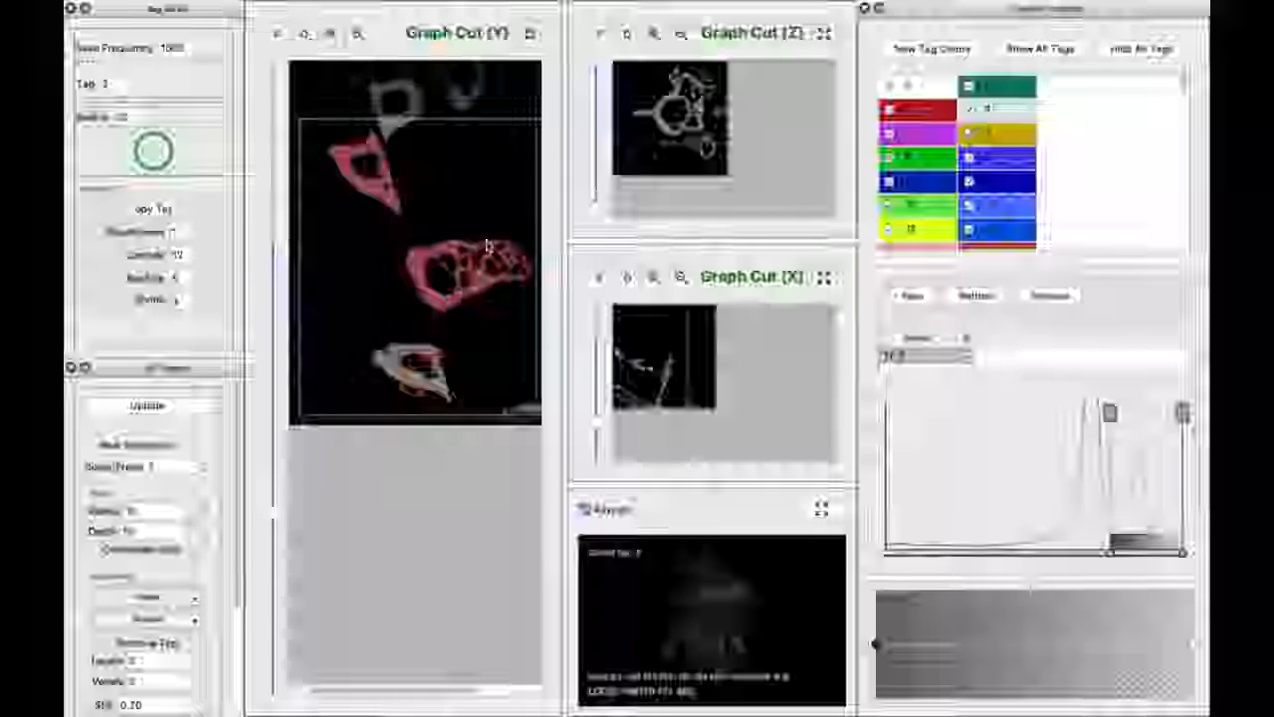
scroll(489, 249, up, 5)
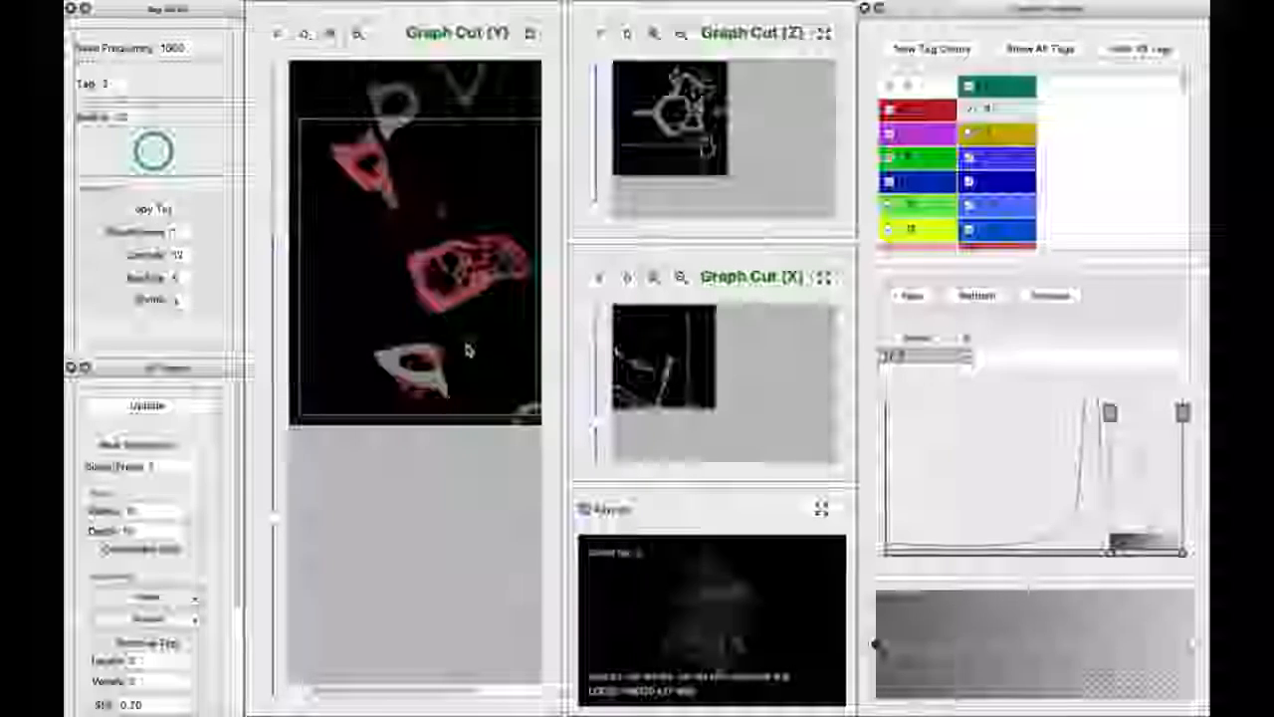
drag(479, 418, 488, 283)
drag(301, 218, 416, 236)
scroll(460, 259, down, 5)
scroll(453, 261, down, 5)
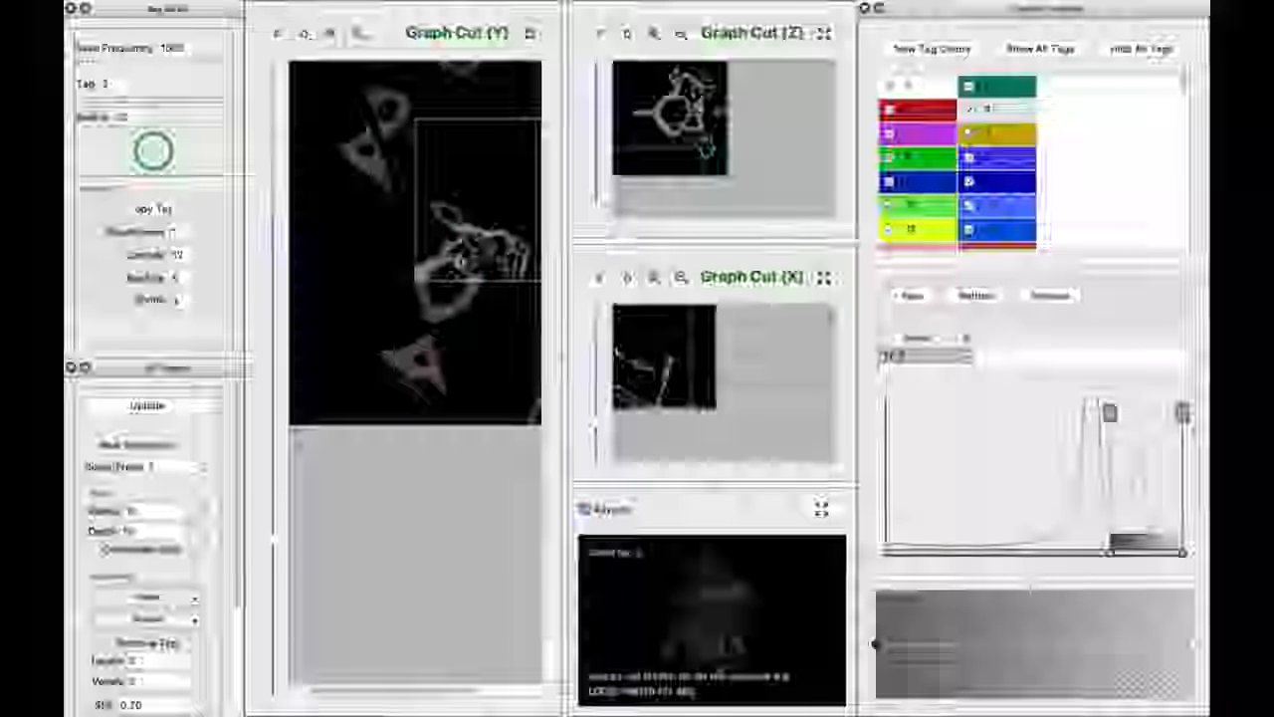
scroll(460, 260, up, 3)
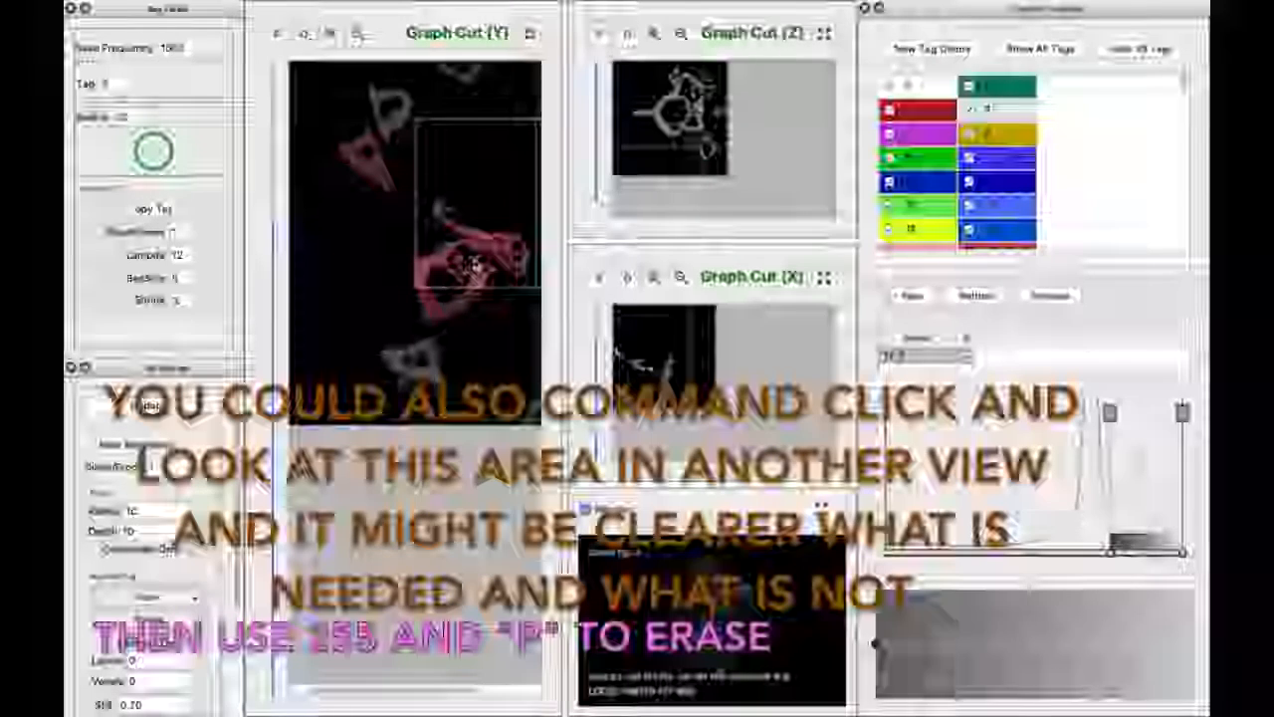
Return to the slice before the middle bone splits and erase the tag inside the reduced region box in the Forward direction.
scroll(473, 267, up, 4)
scroll(472, 267, up, 4)
scroll(473, 267, up, 4)
scroll(473, 274, up, 4)
scroll(475, 272, up, 4)
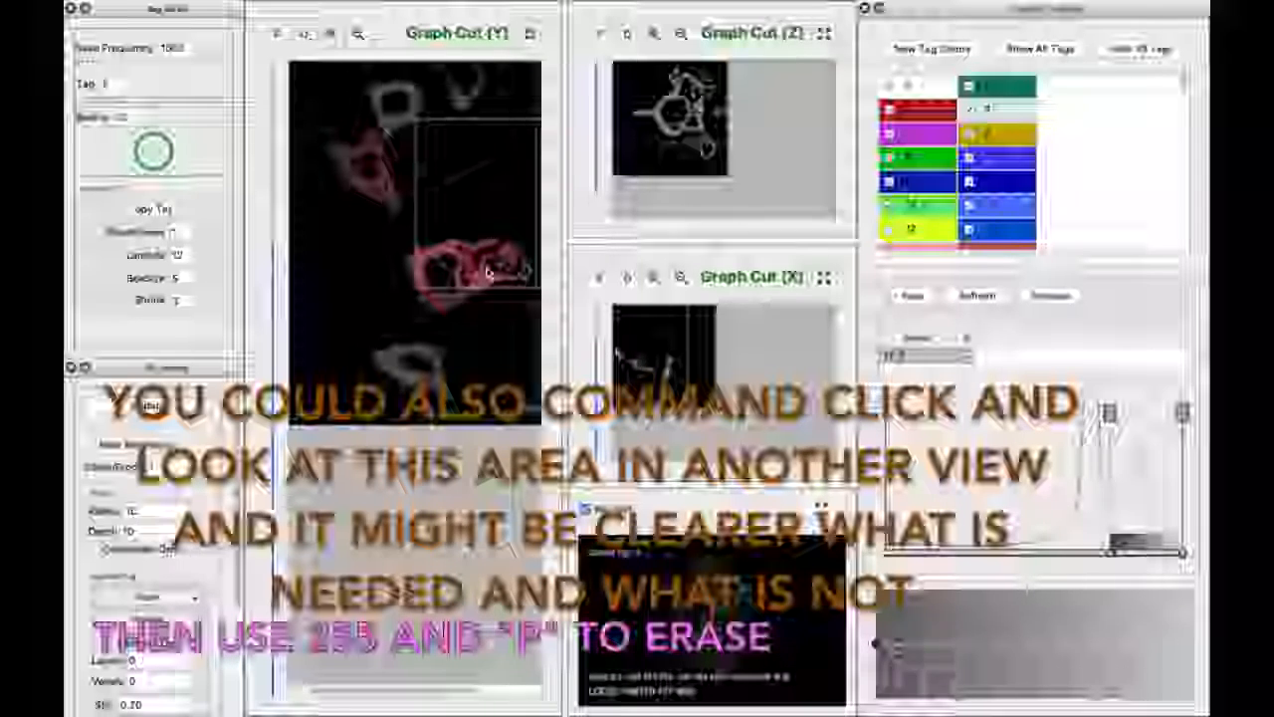
key(shift+t)
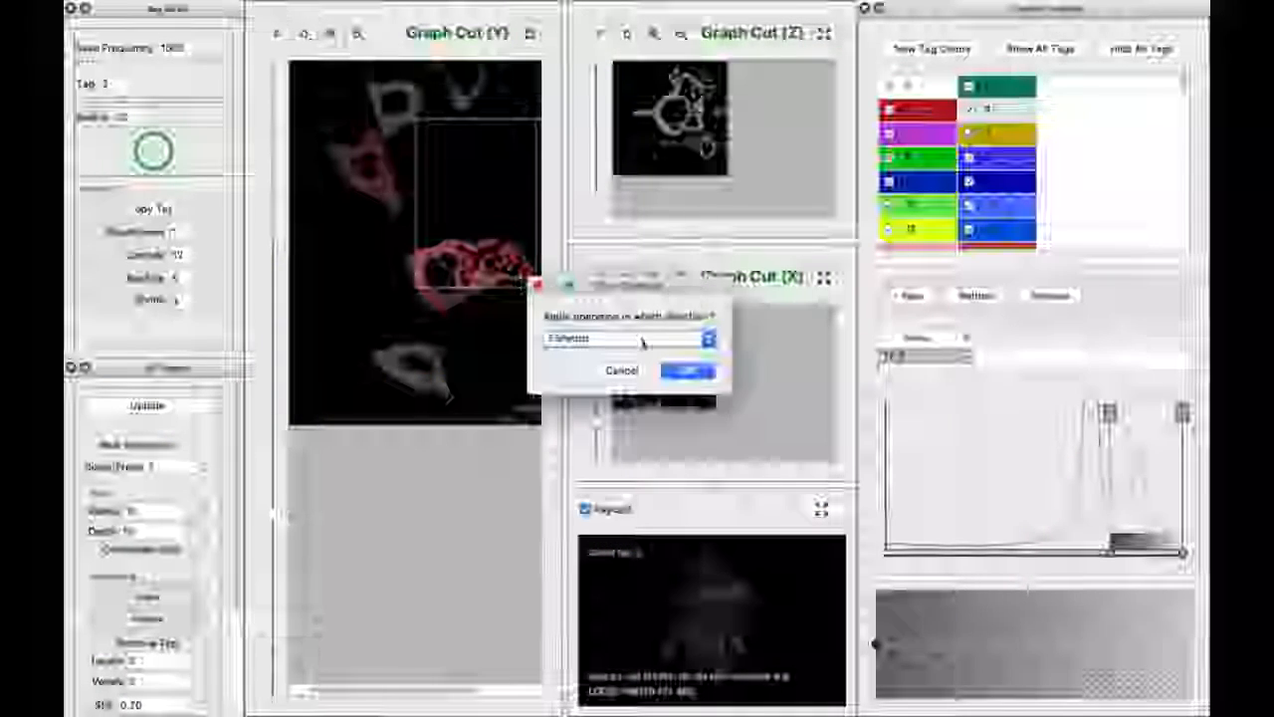
click(687, 371)
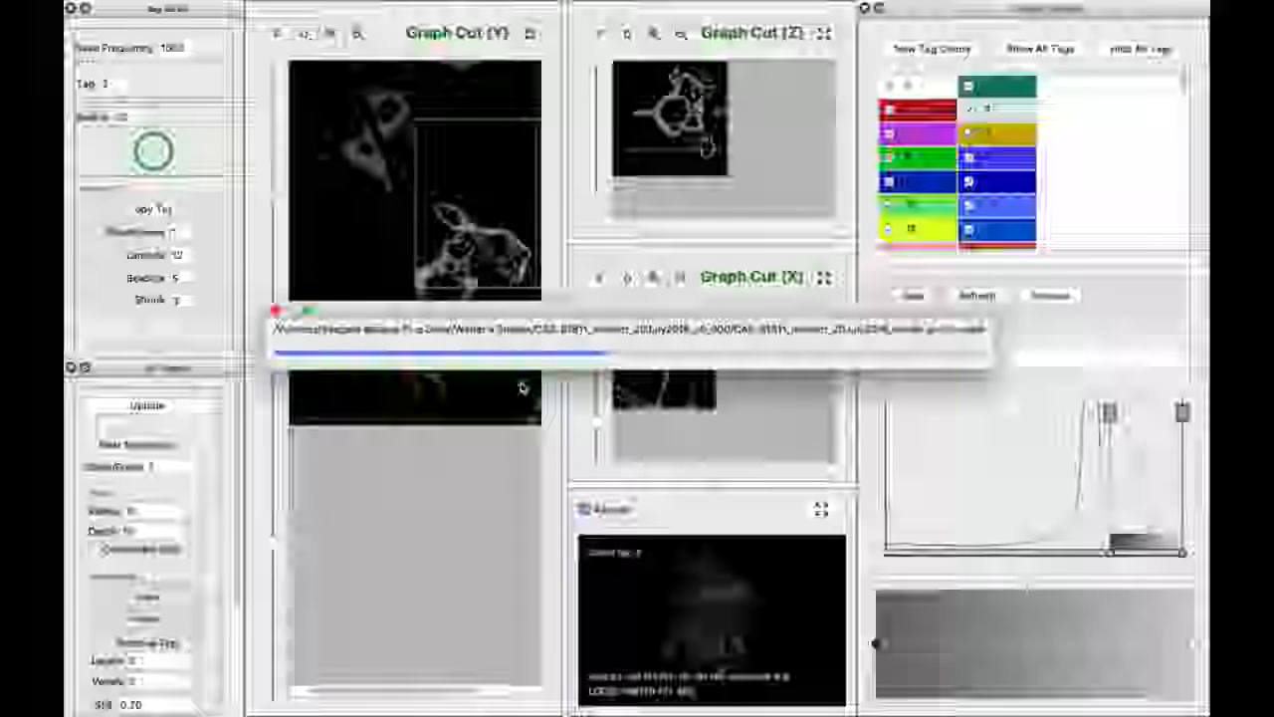
click(690, 363)
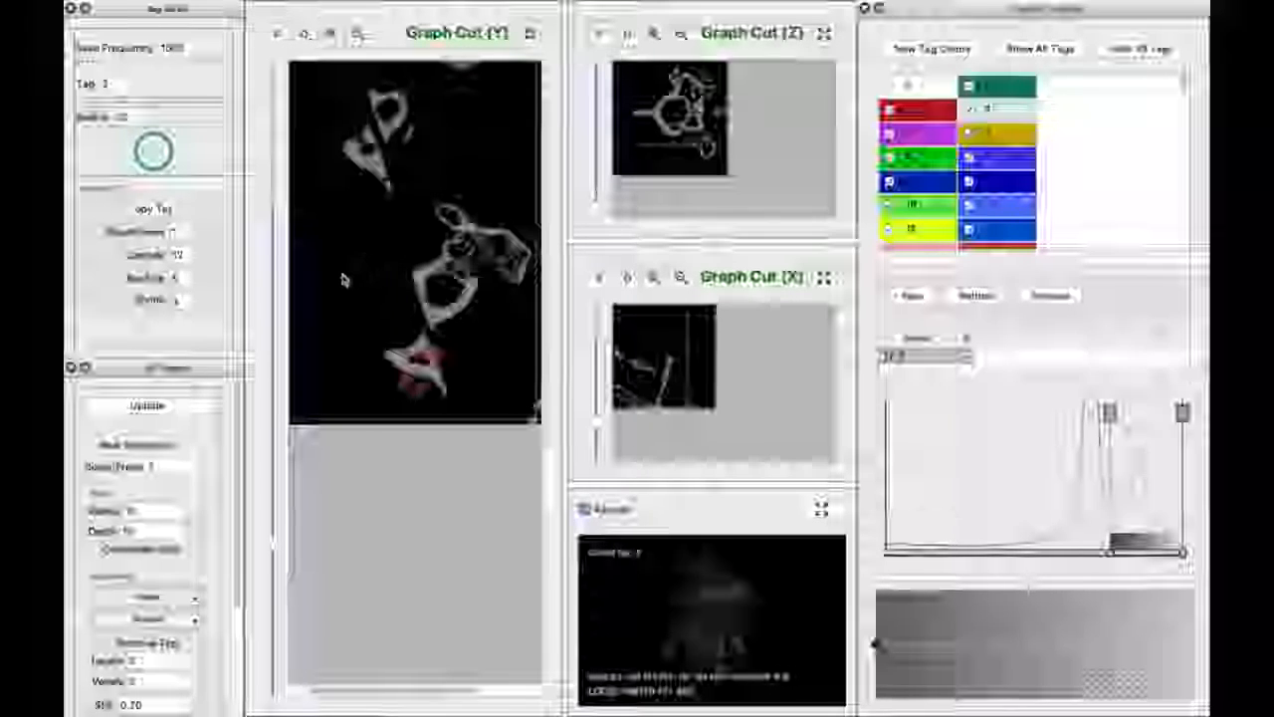
Examine the Graph Cut (Y) slices around the middle bone to compare its fully tagged sections with its partly tagged ones.
drag(271, 554, 271, 517)
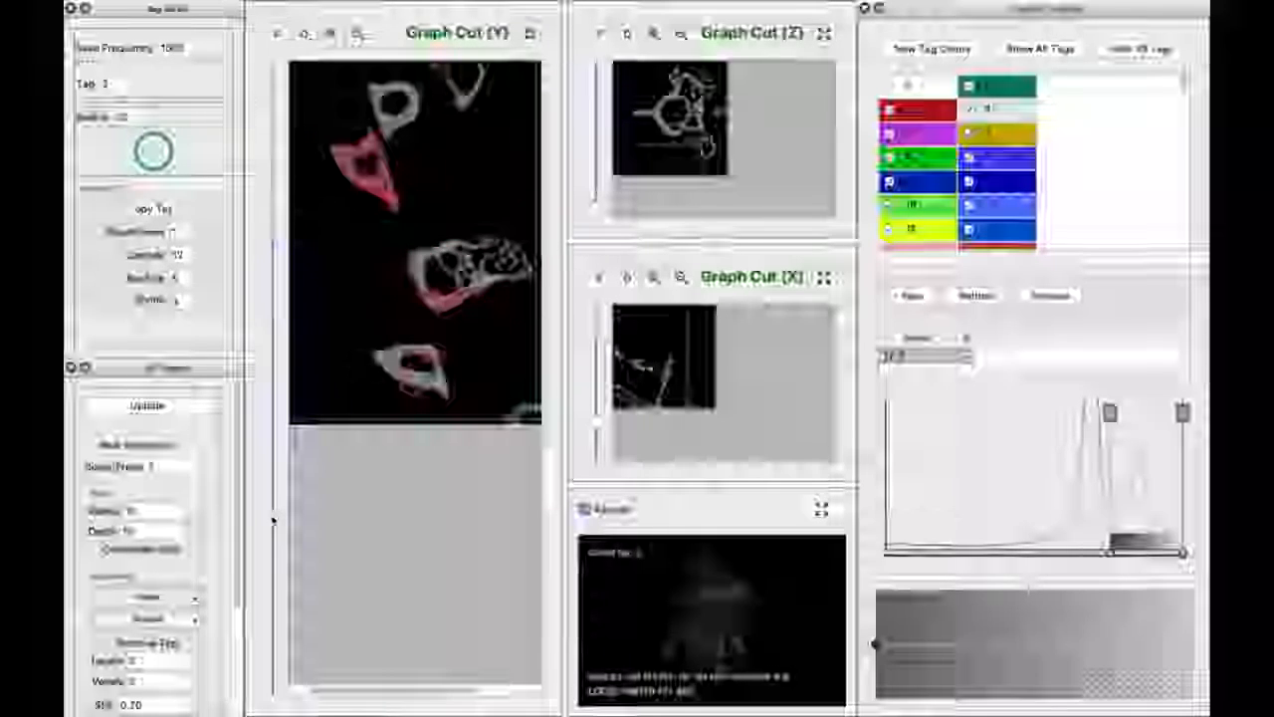
scroll(417, 406, down, 2)
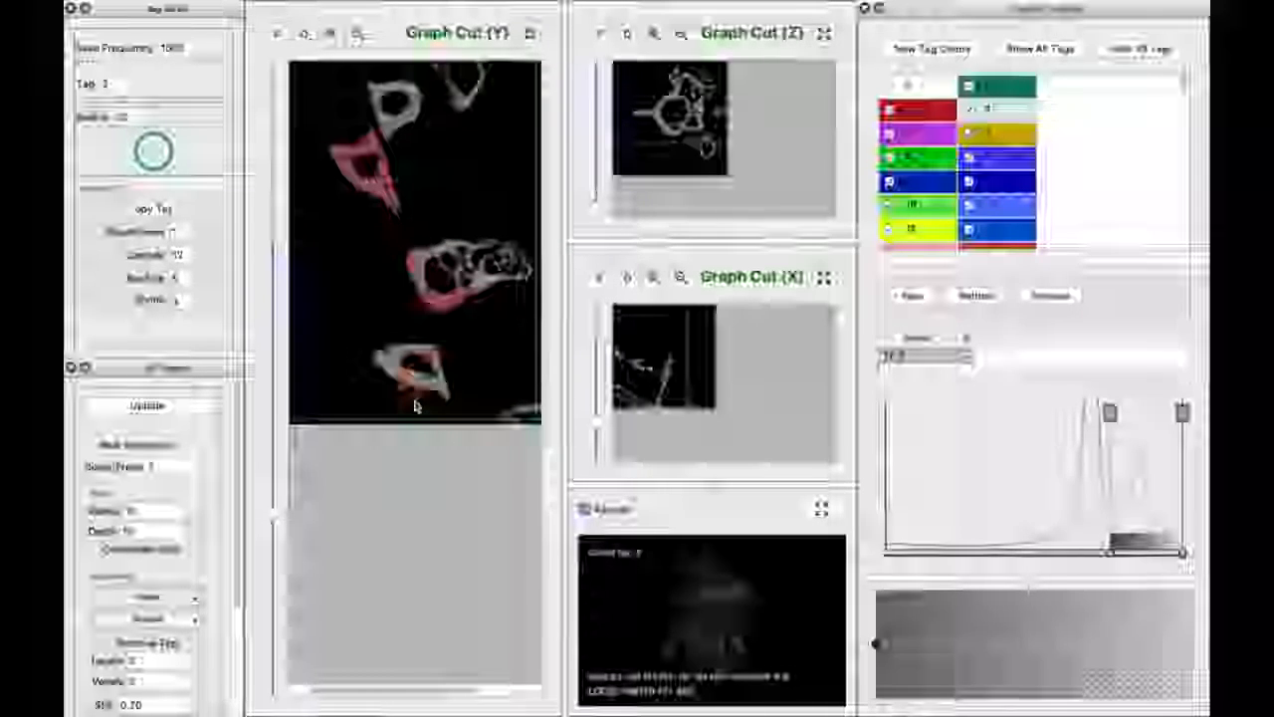
scroll(417, 406, down, 2)
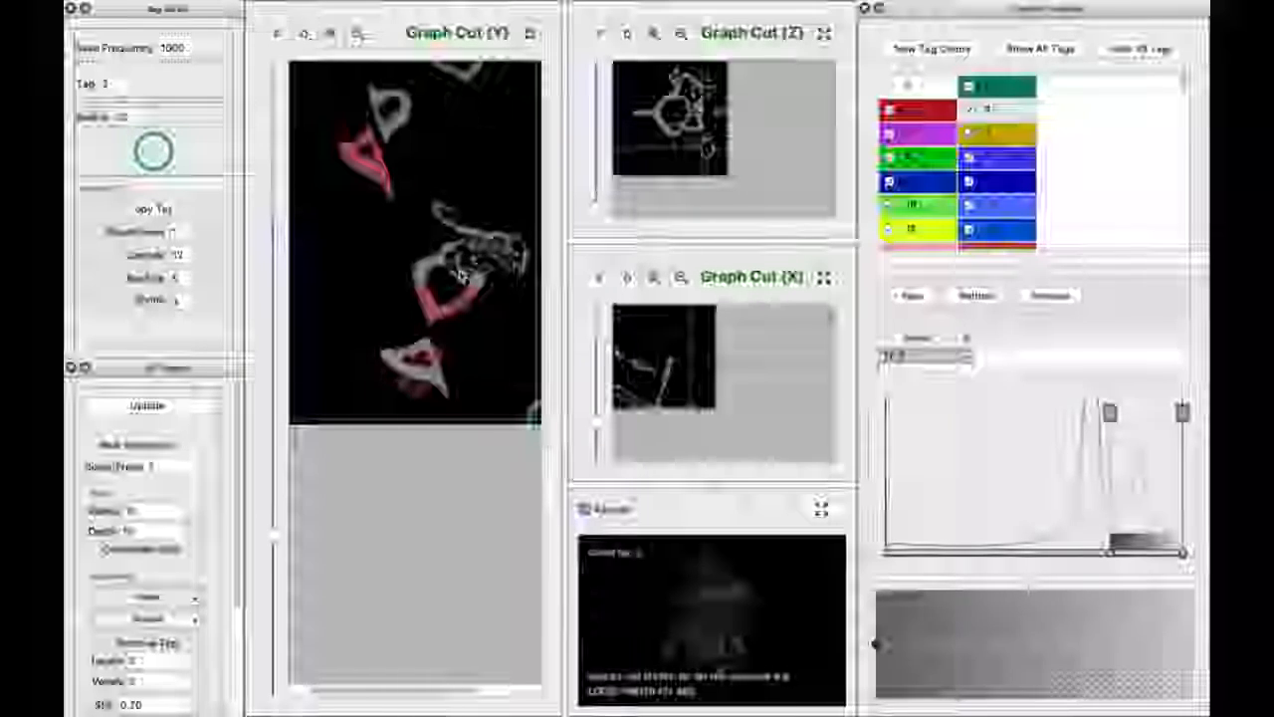
scroll(461, 276, down, 3)
scroll(476, 310, down, 5)
scroll(476, 310, down, 3)
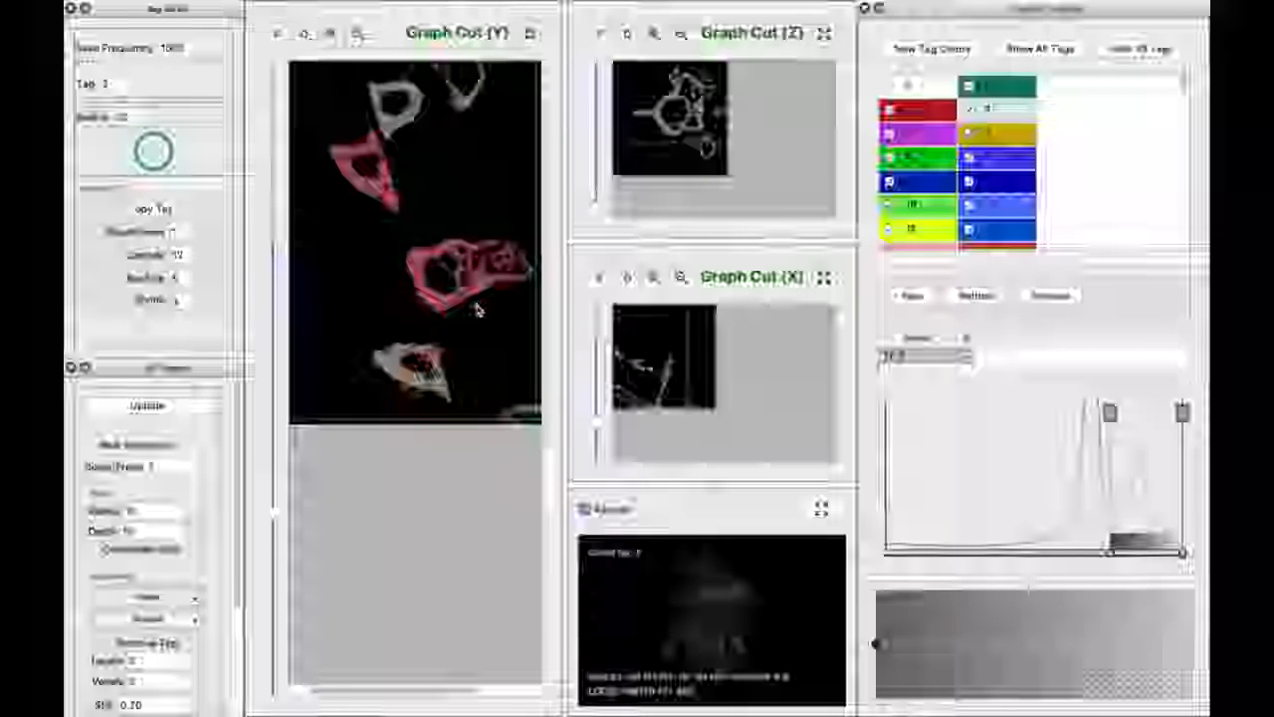
scroll(475, 310, down, 2)
scroll(475, 310, down, 2)
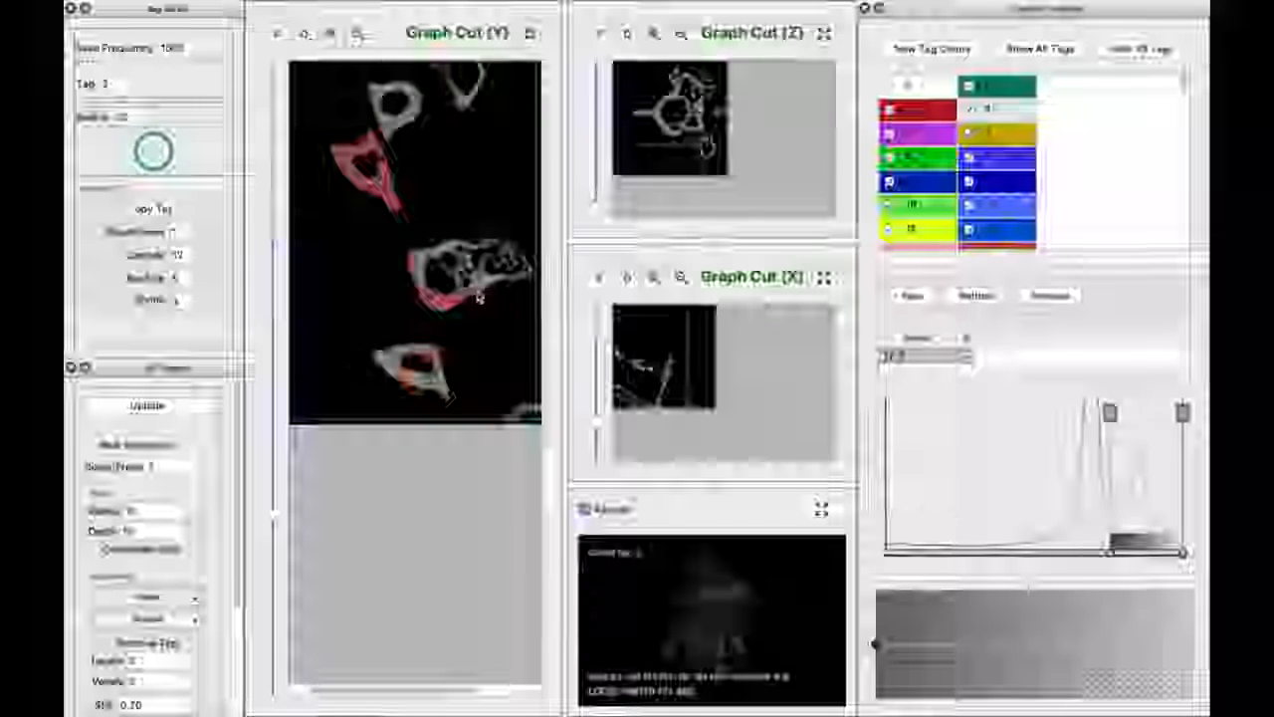
scroll(478, 298, down, 1)
scroll(472, 300, down, 1)
scroll(503, 242, down, 1)
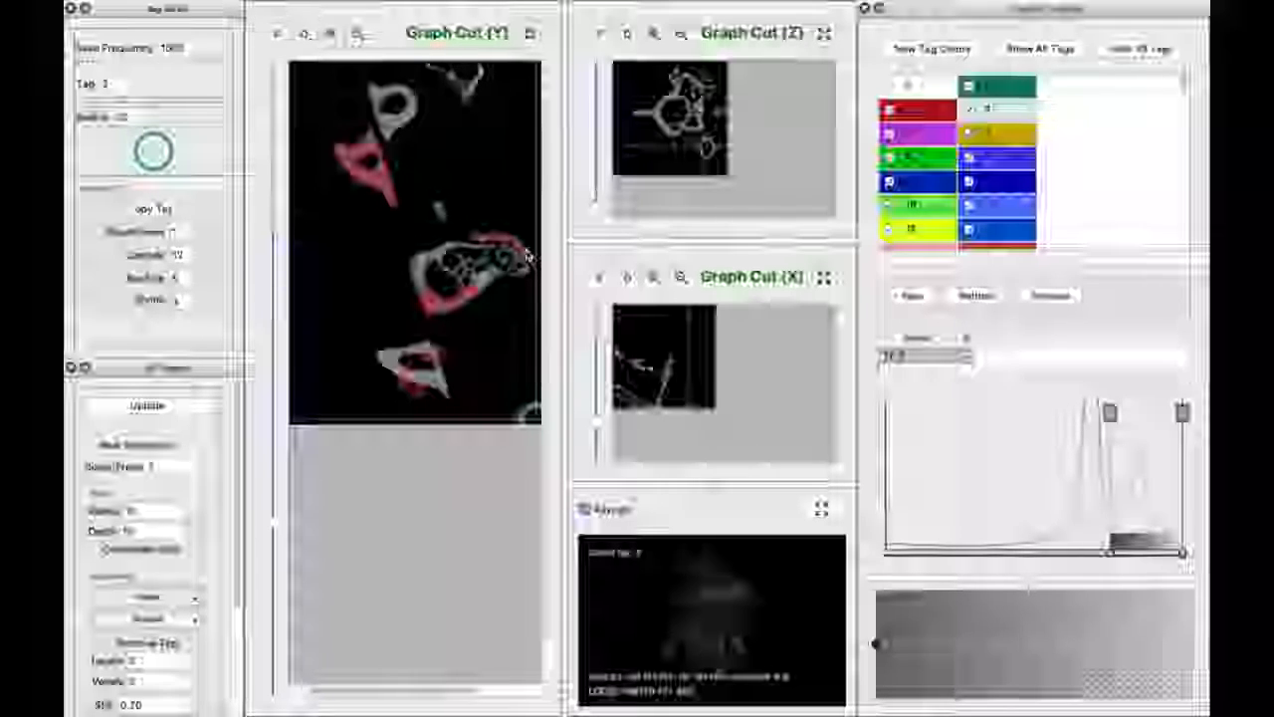
scroll(484, 364, down, 4)
scroll(483, 364, down, 4)
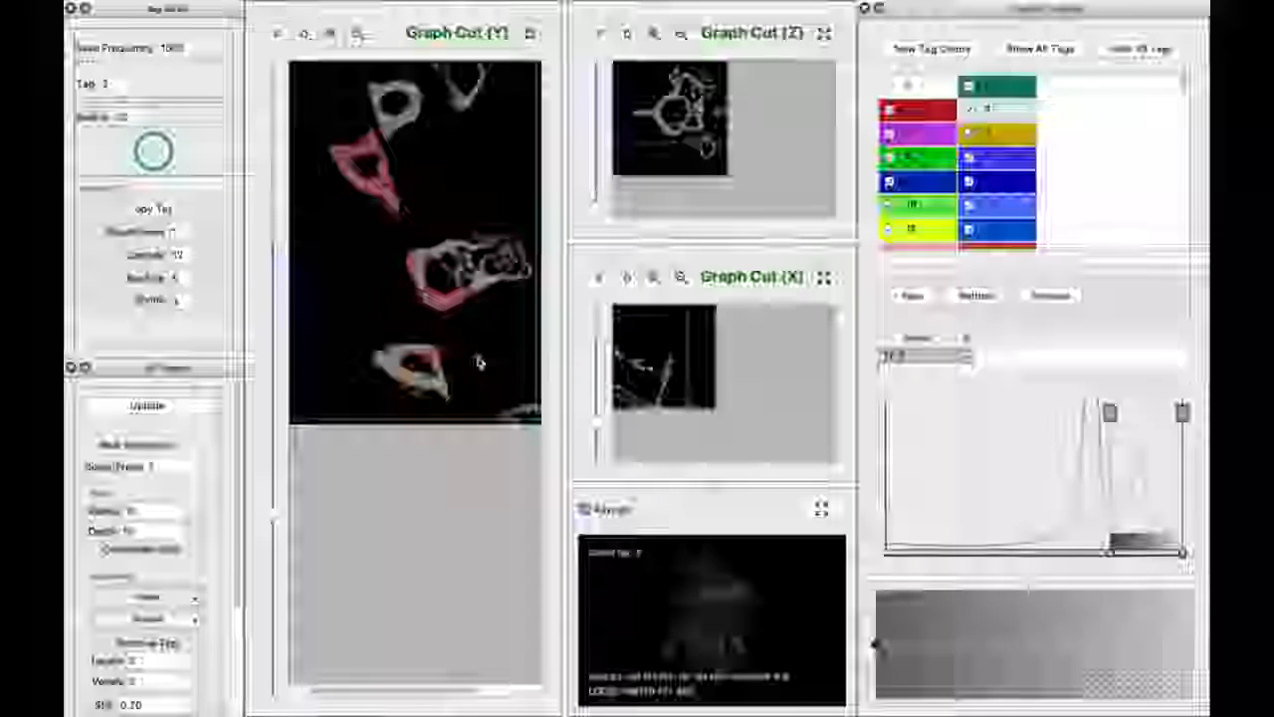
On the Graph Cut (Y) slice where the middle bone is still fully tagged, draw a region box around the middle and lower bones.
scroll(506, 328, up, 4)
scroll(525, 265, up, 2)
scroll(498, 319, up, 5)
scroll(494, 341, up, 3)
scroll(434, 283, up, 3)
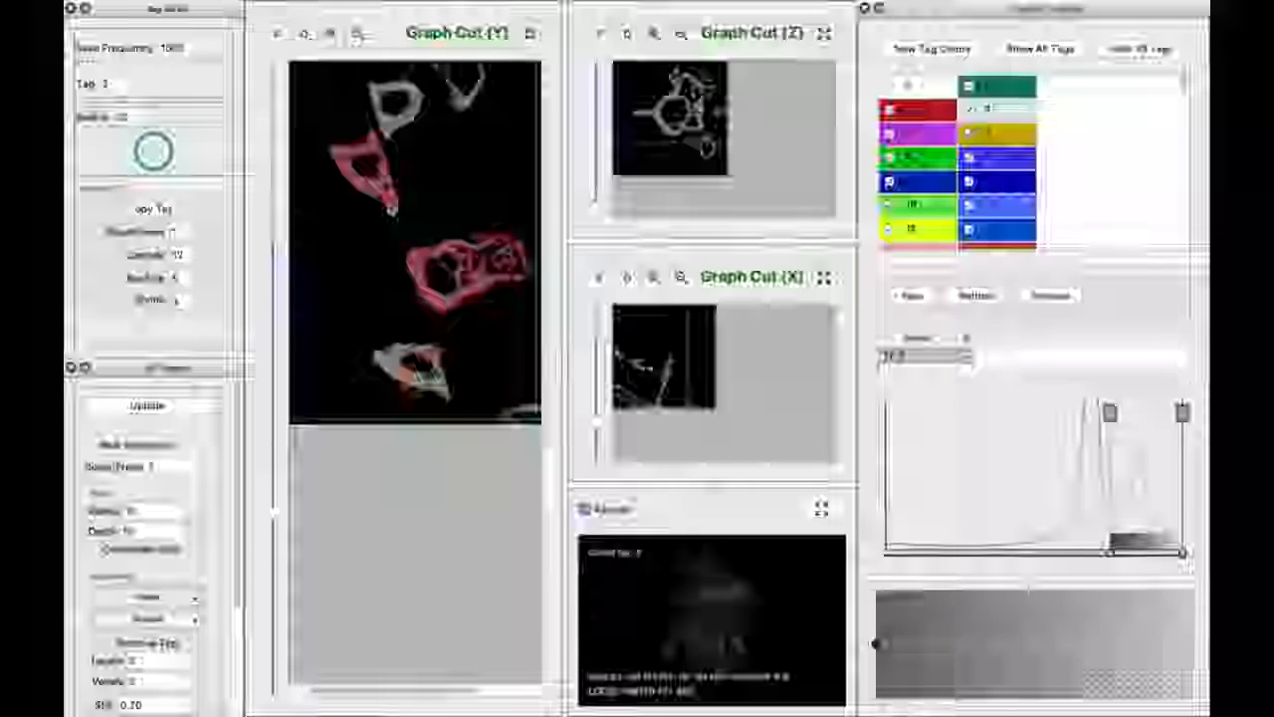
drag(309, 105, 583, 406)
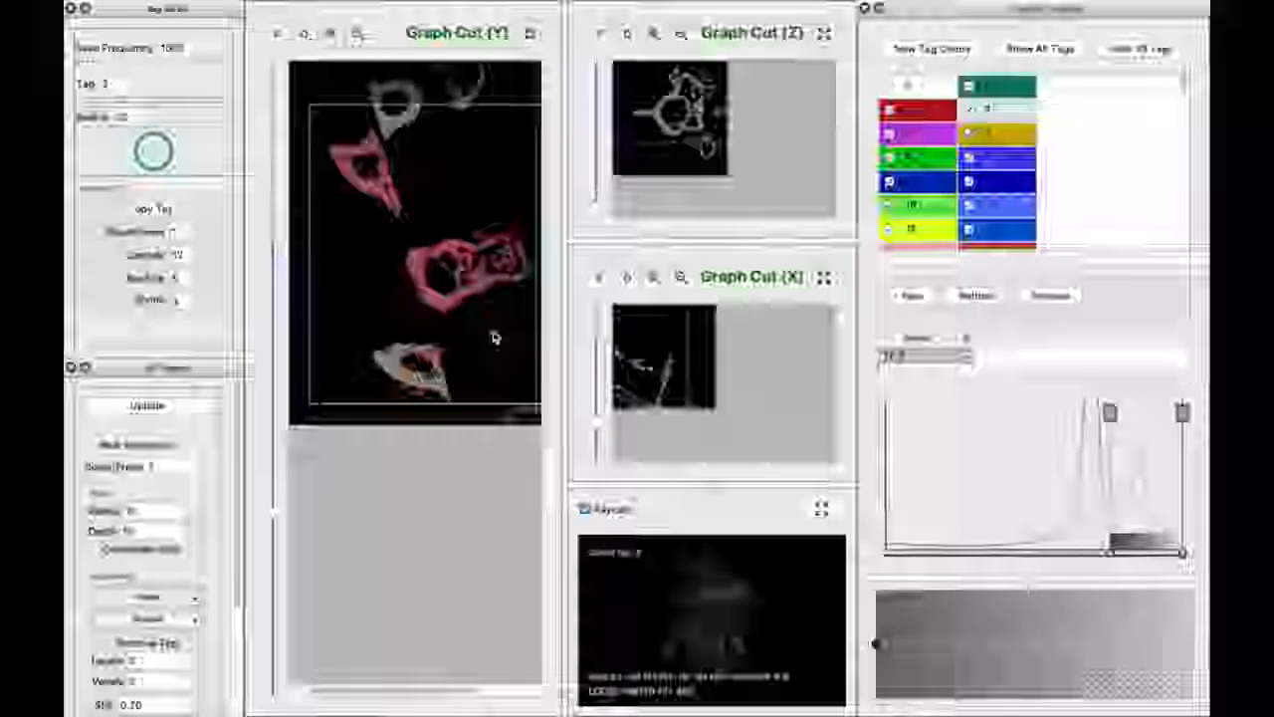
Repeat the tag operation in the Forward direction from the boxed slice.
key(shift+t)
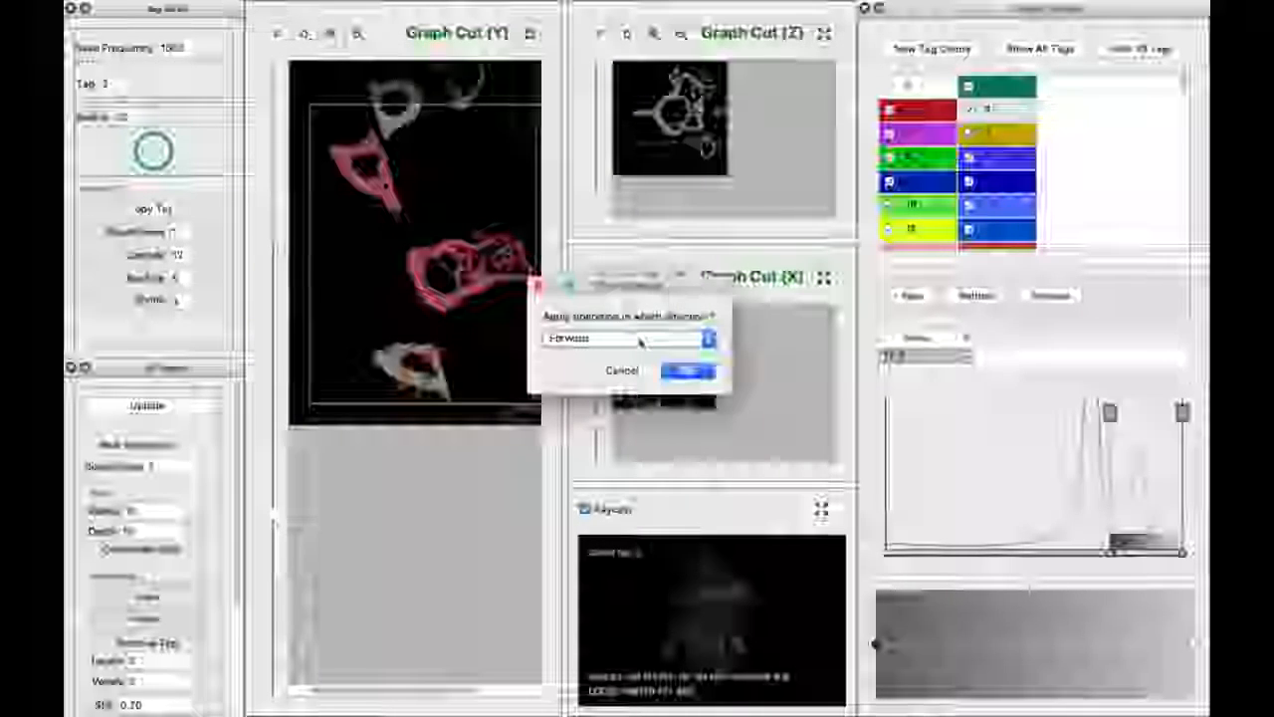
key(Return)
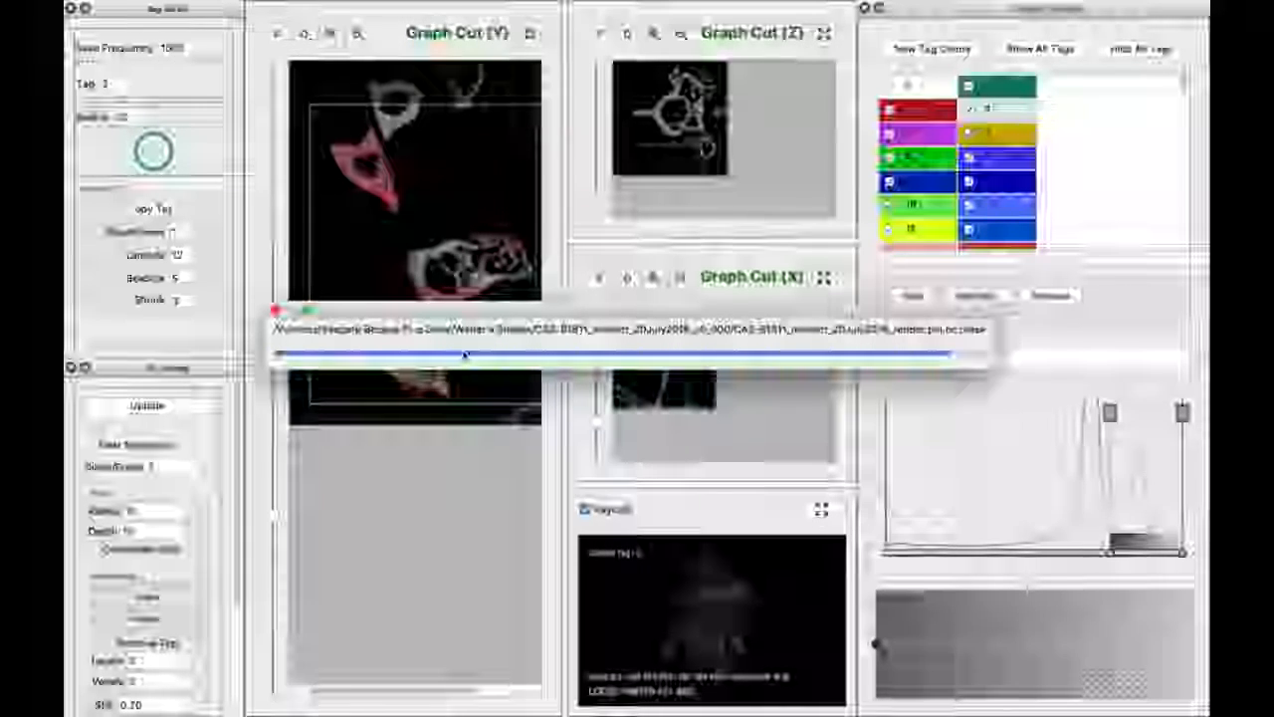
click(703, 369)
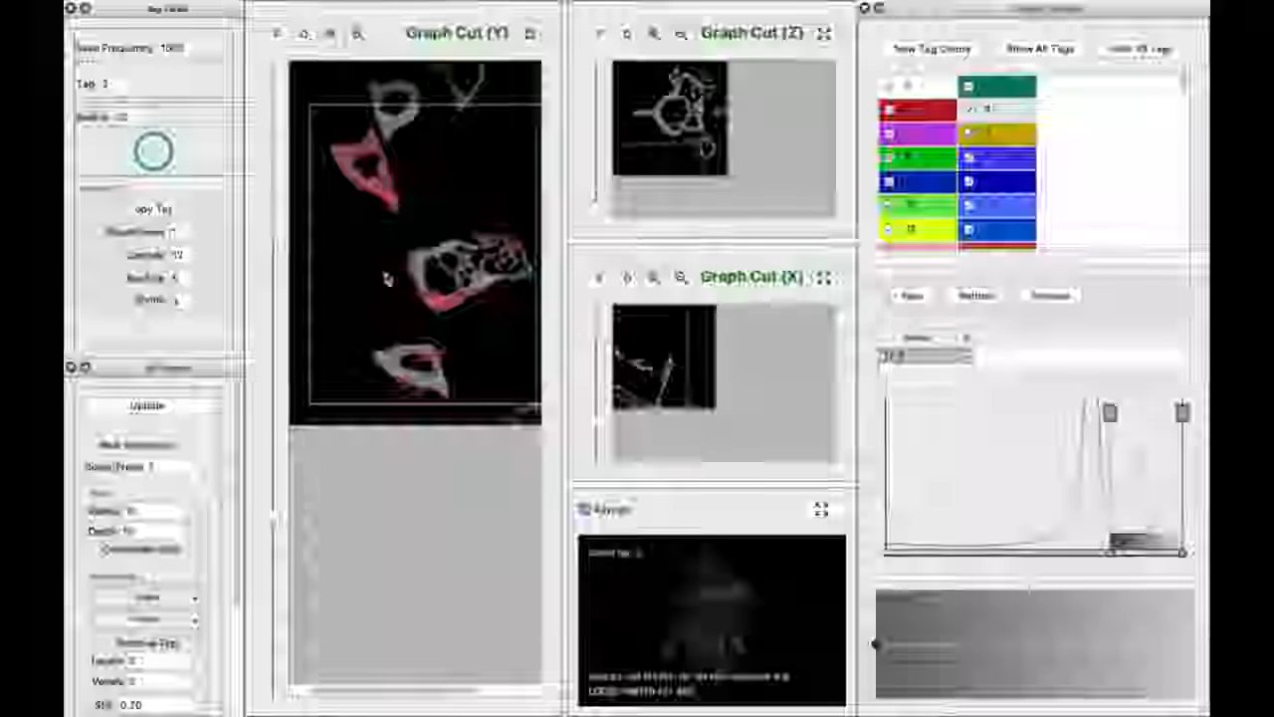
Enable Copy Tag and apply the tag operation in the Forward direction inside the region box on Graph Cut (Y).
click(155, 212)
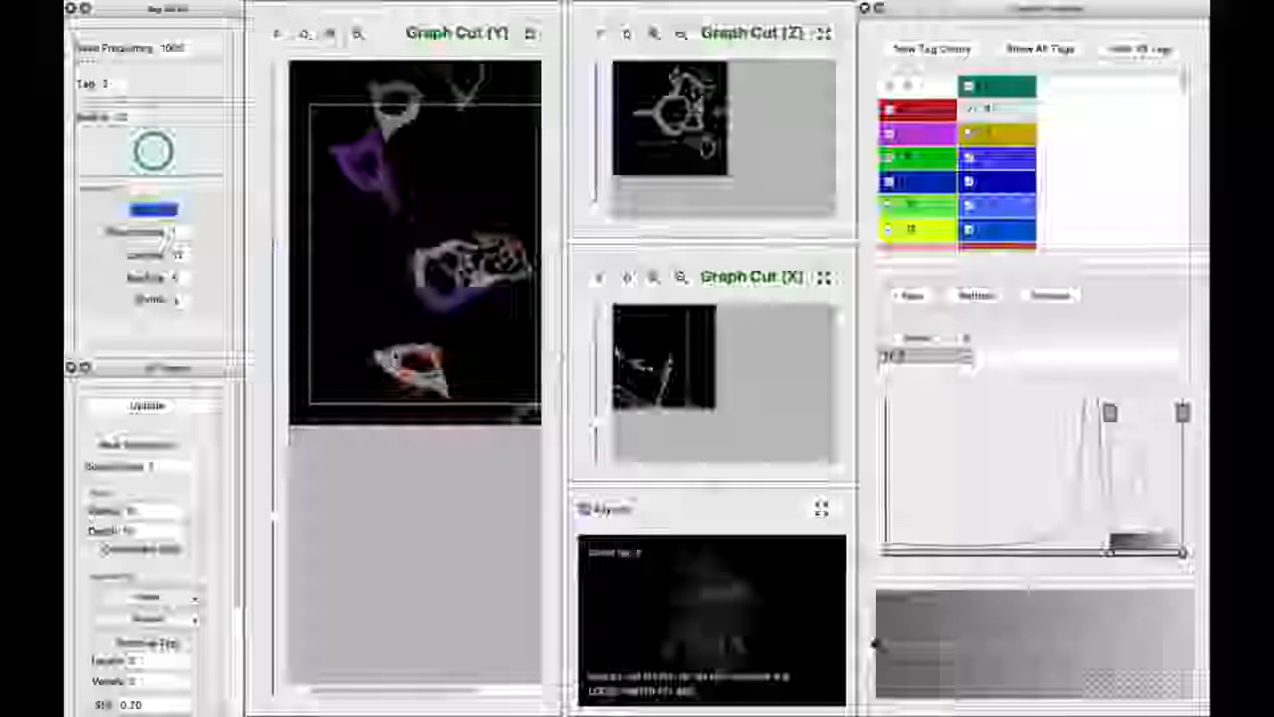
scroll(389, 328, up, 5)
scroll(389, 328, up, 2)
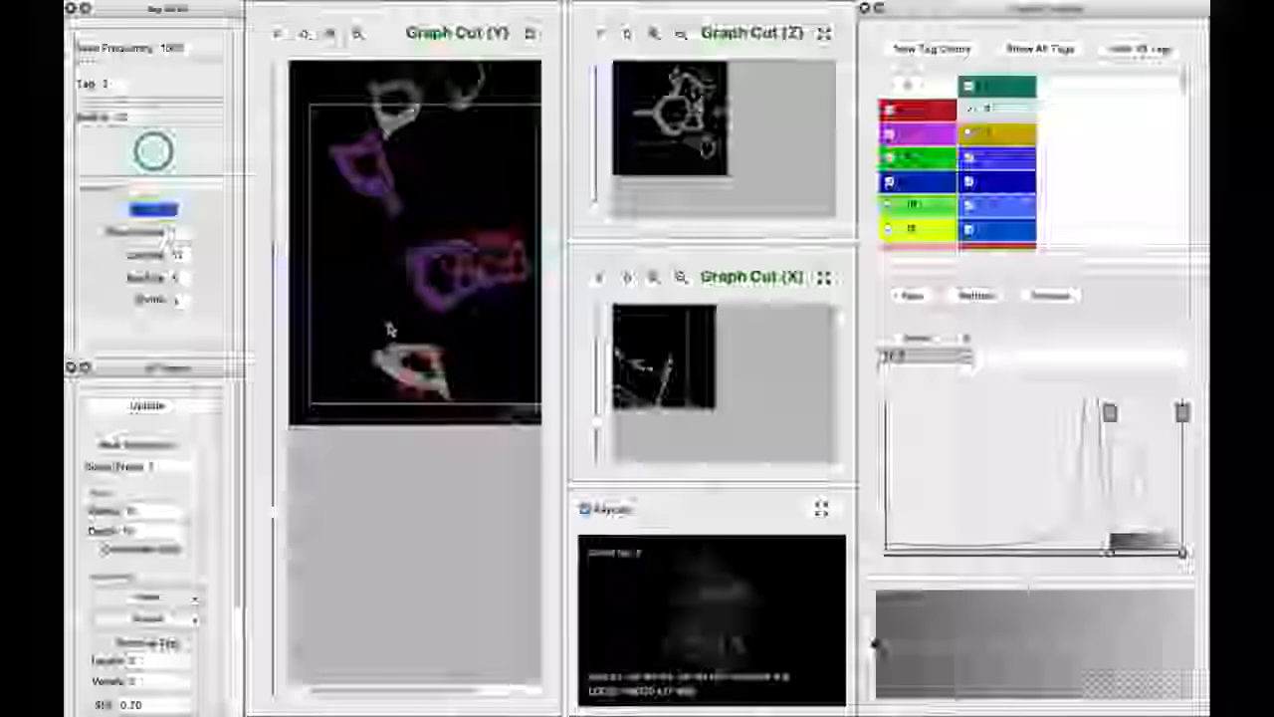
scroll(393, 323, up, 5)
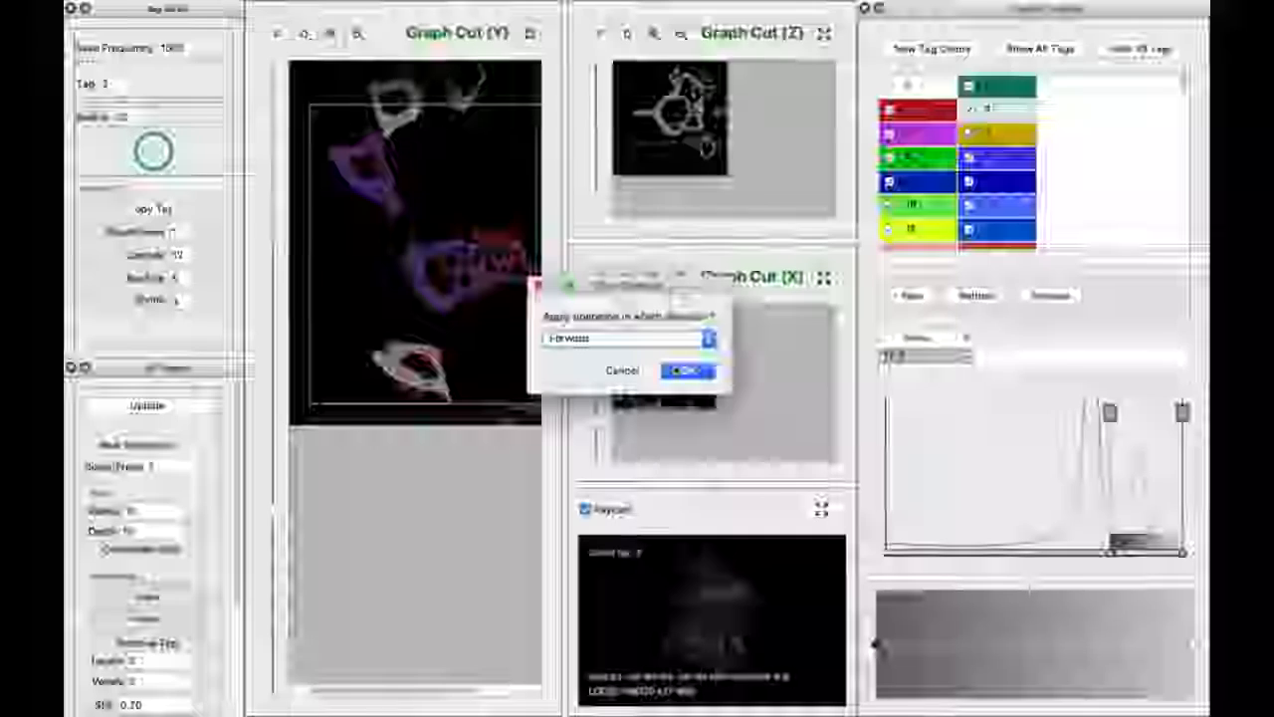
key(Return)
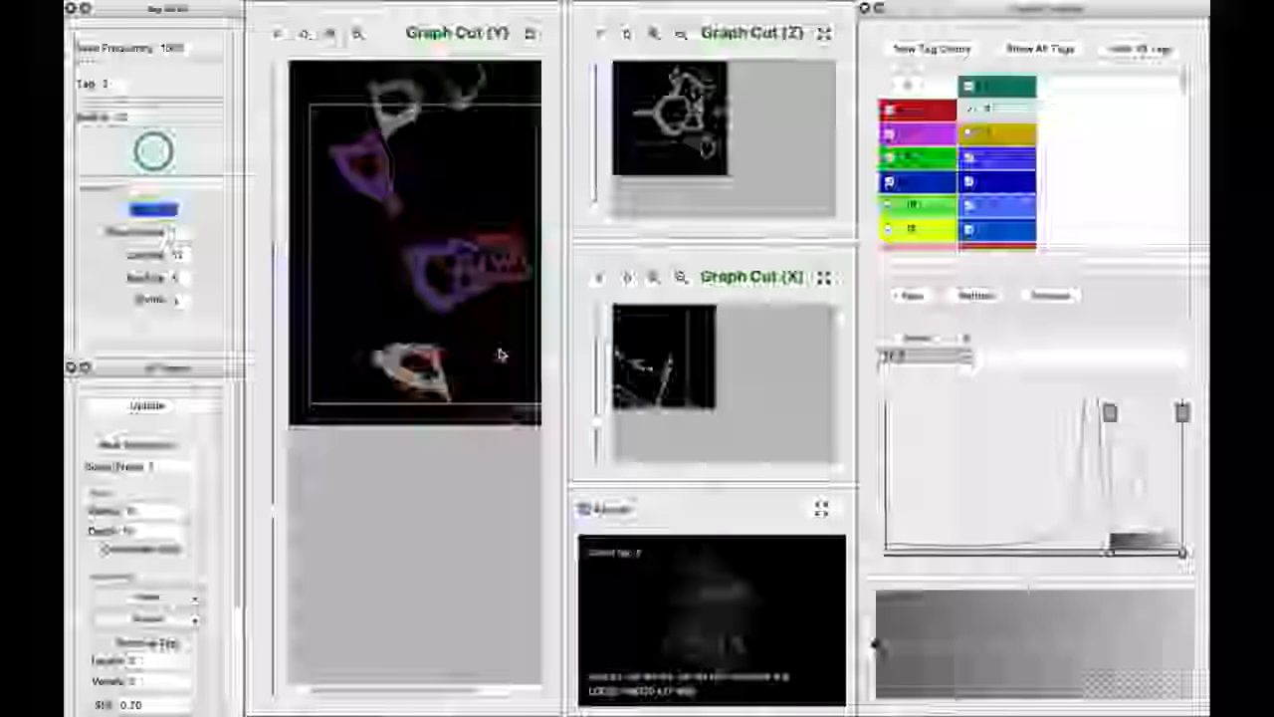
Examine the following Graph Cut (Y) slices to check how the copied tag covers the middle bone where it meets its neighbour.
scroll(516, 283, down, 4)
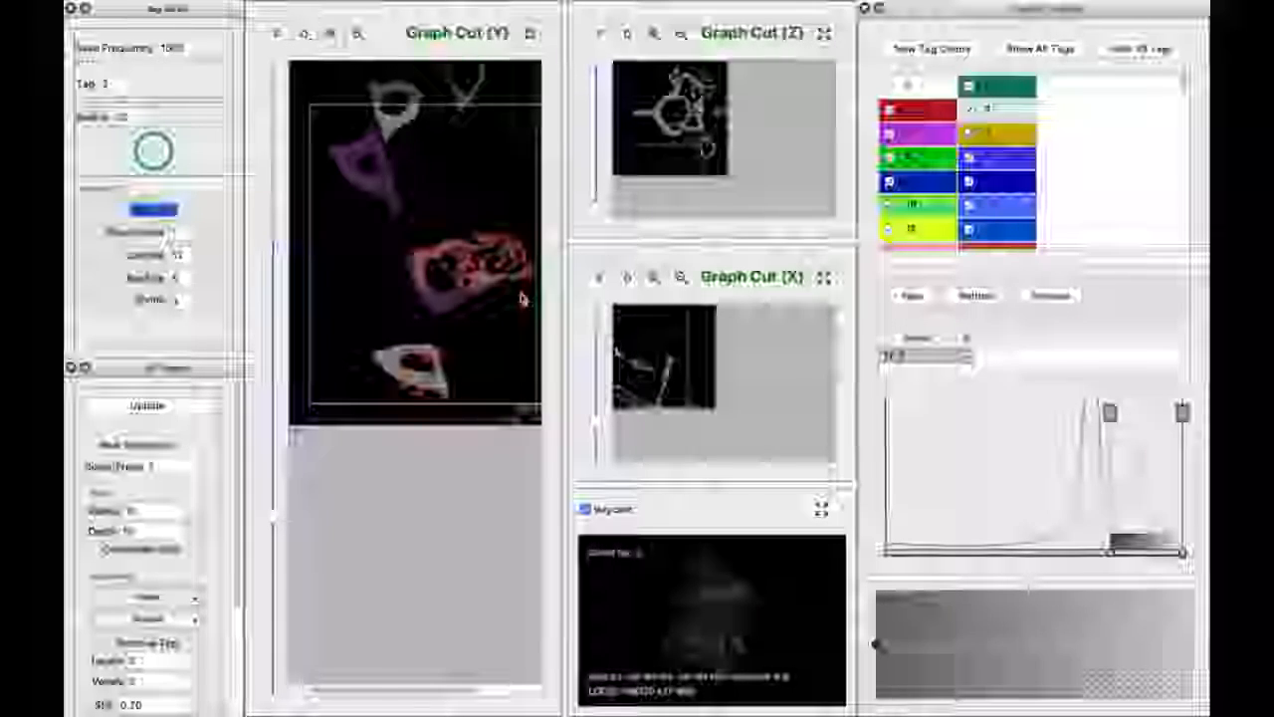
scroll(515, 288, down, 4)
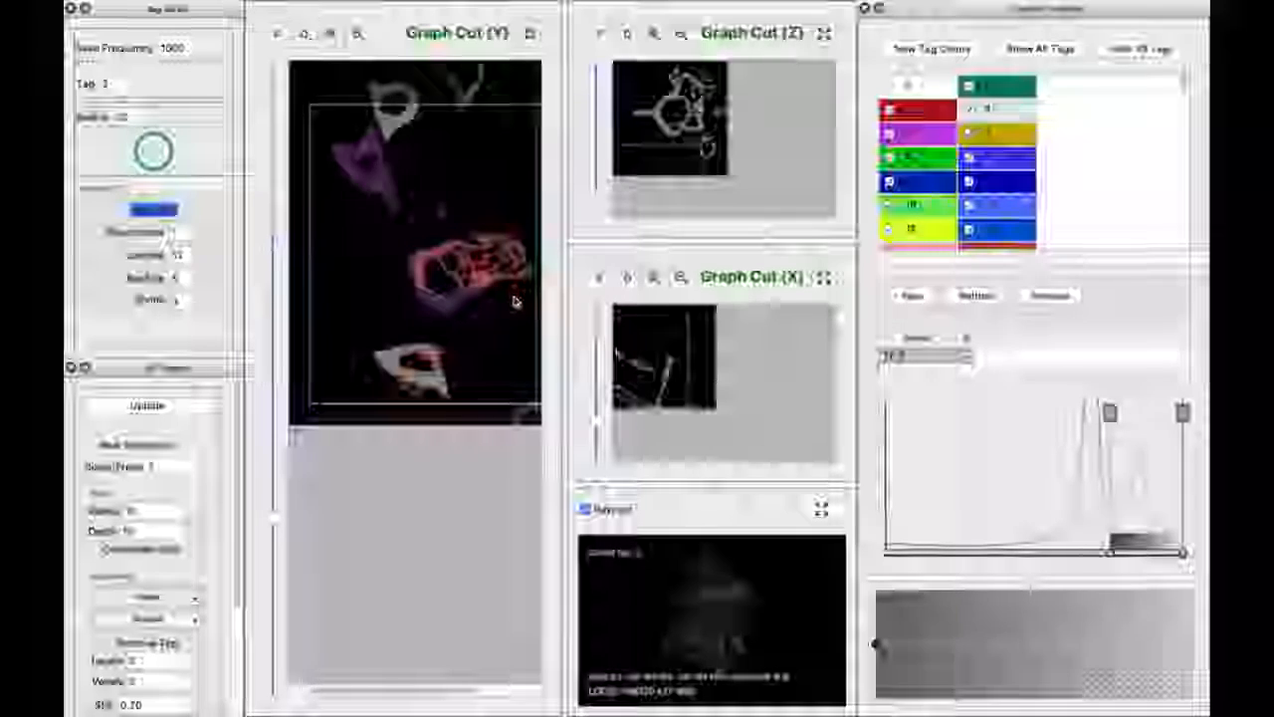
scroll(514, 356, down, 4)
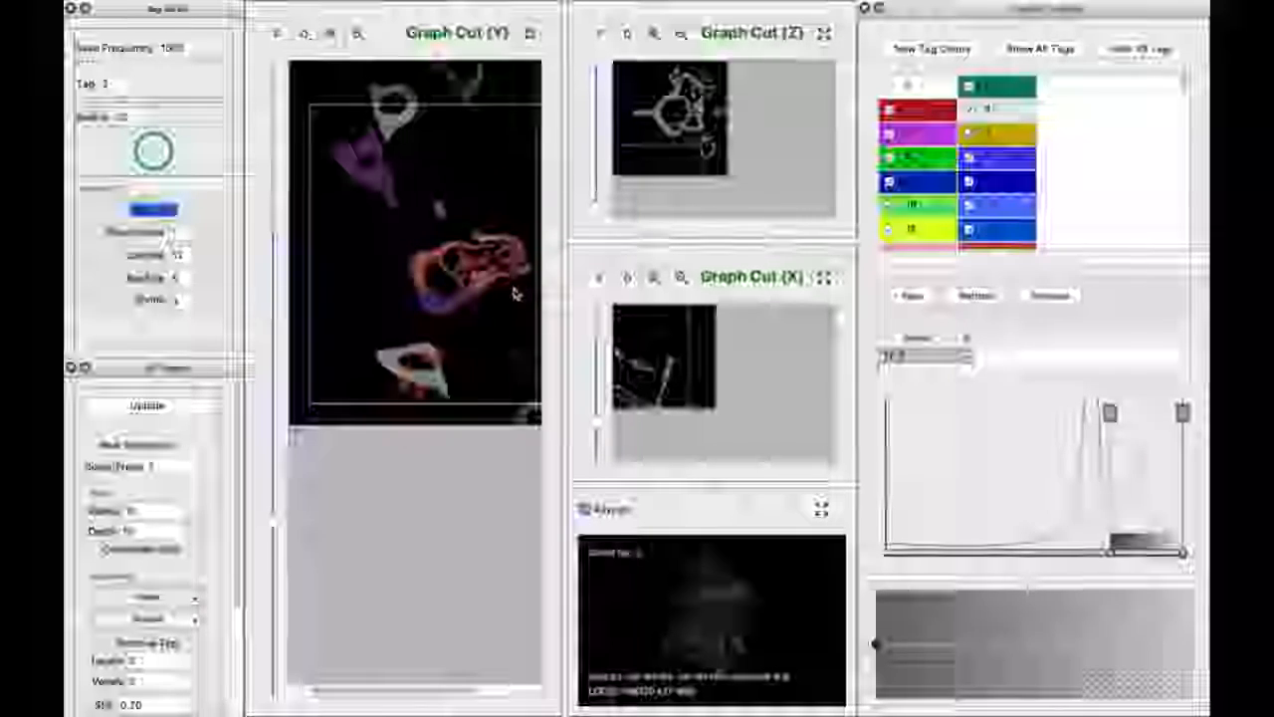
scroll(510, 353, down, 4)
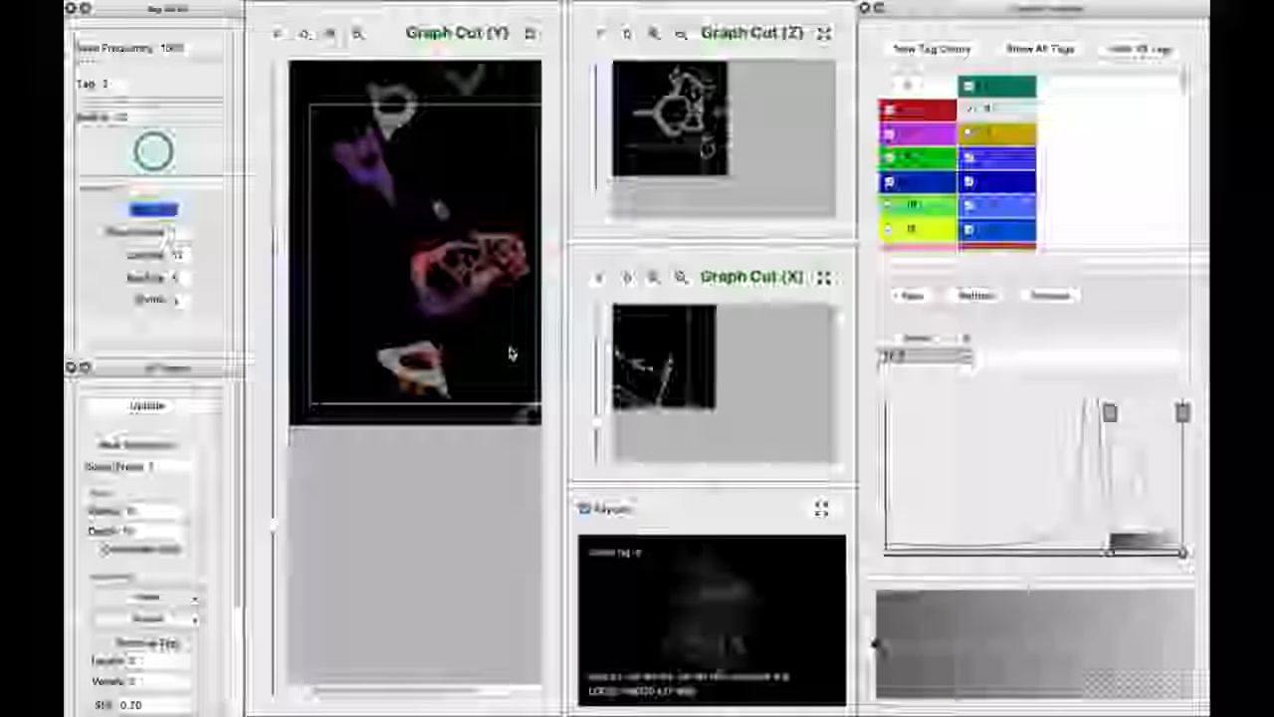
scroll(509, 353, down, 4)
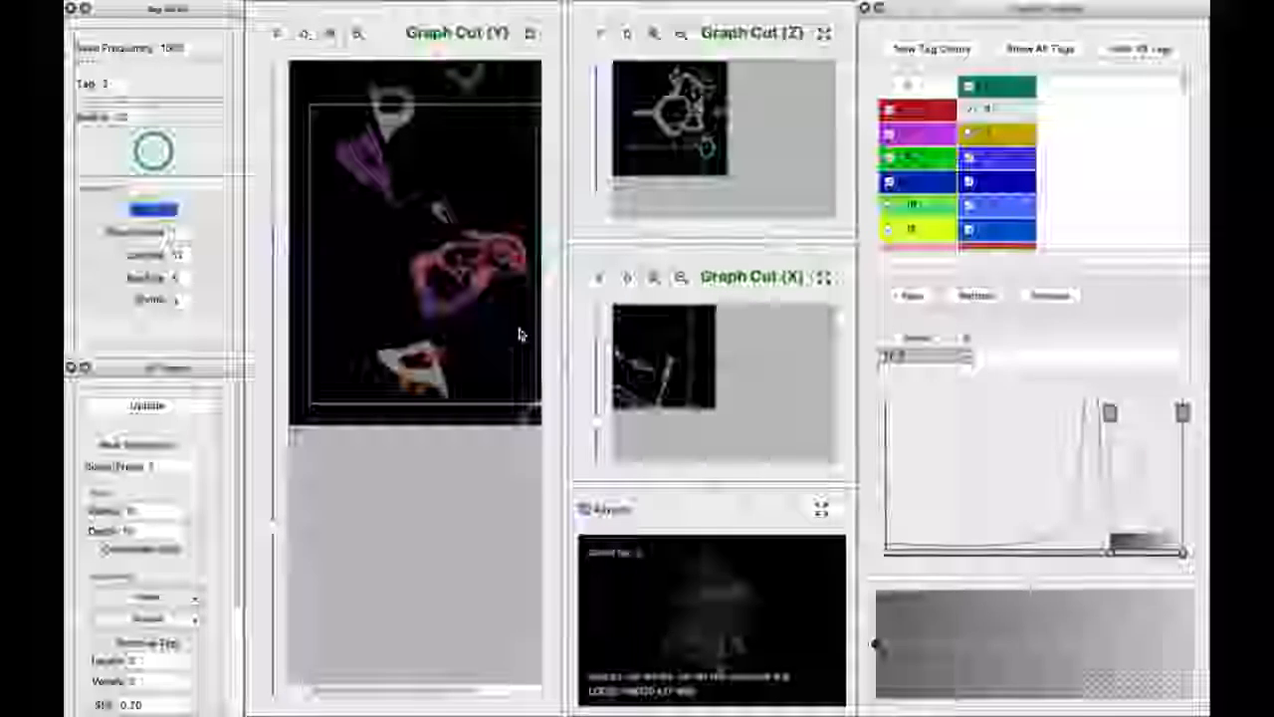
scroll(518, 333, down, 4)
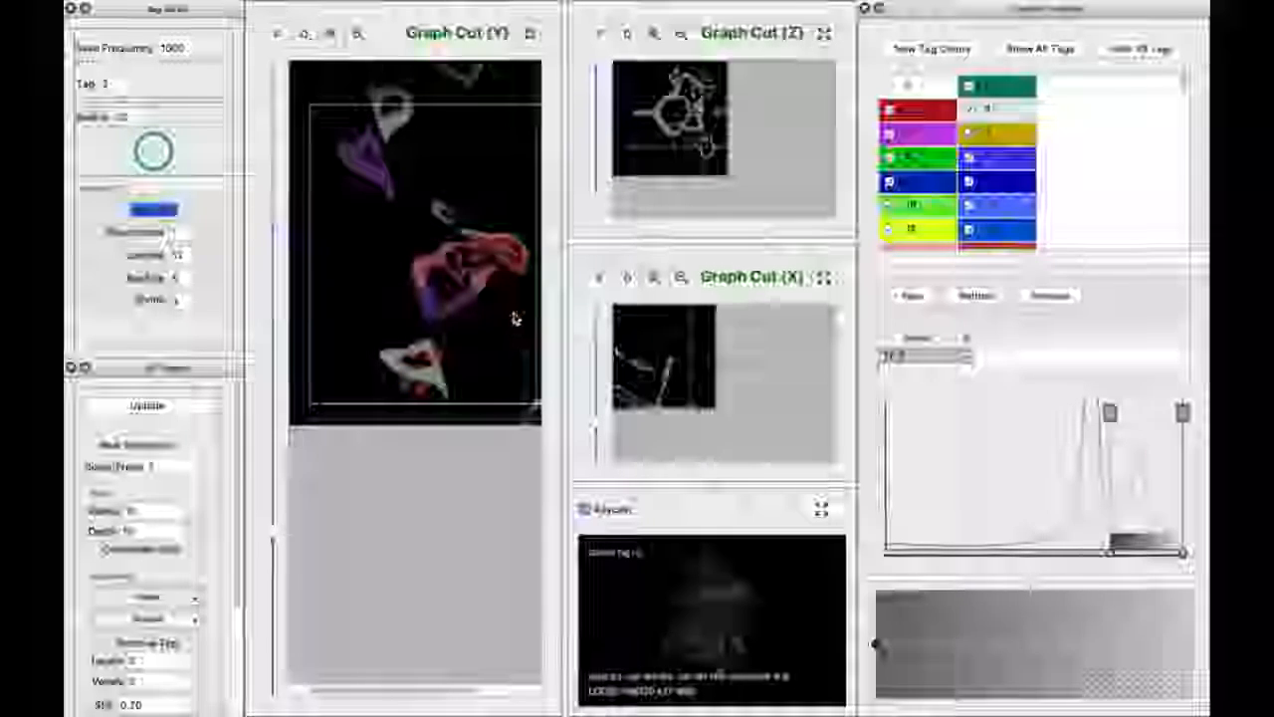
scroll(507, 274, down, 4)
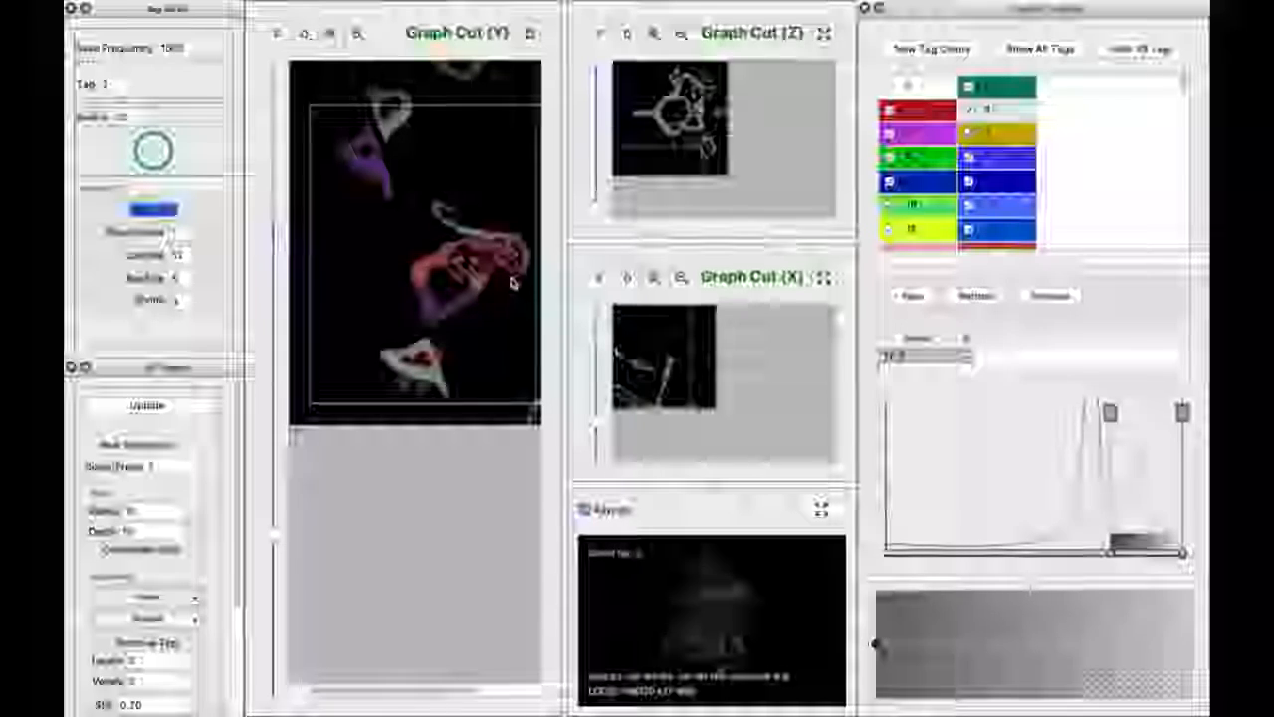
scroll(514, 280, down, 2)
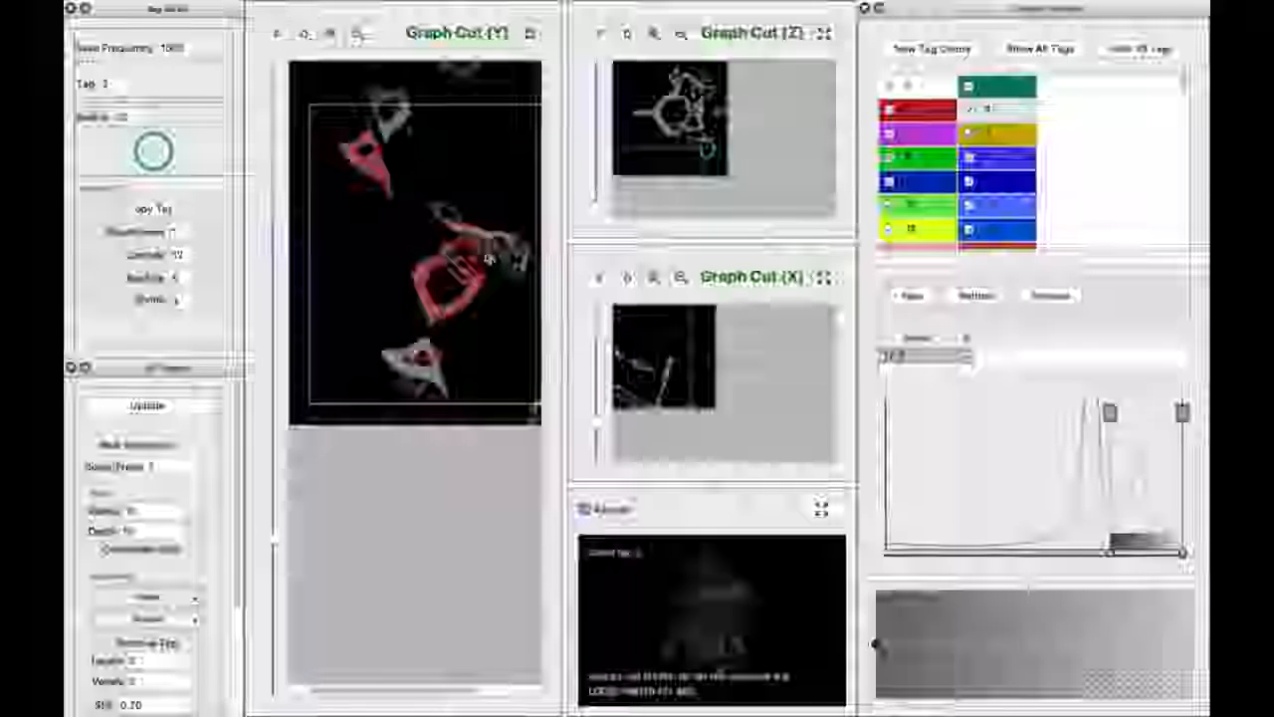
Set the seed size to 4 and tag the middle bone on the current Graph Cut (Y) slice.
click(202, 284)
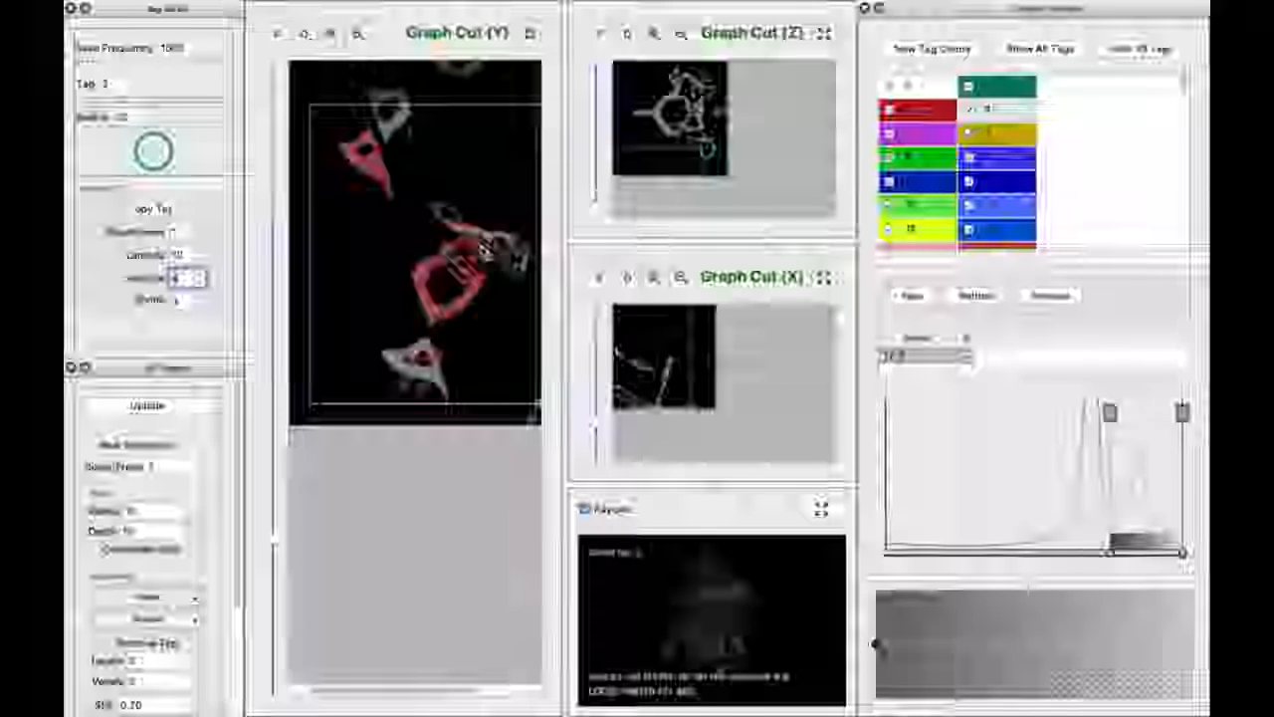
click(489, 283)
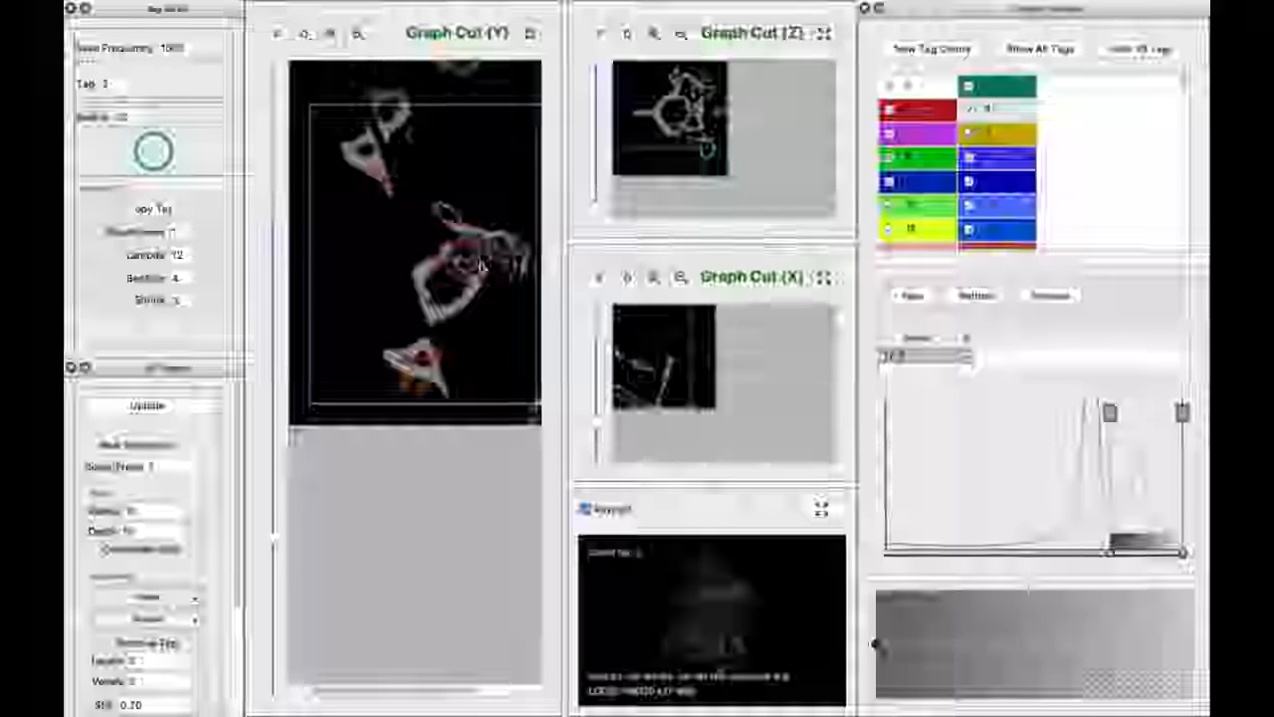
key(t)
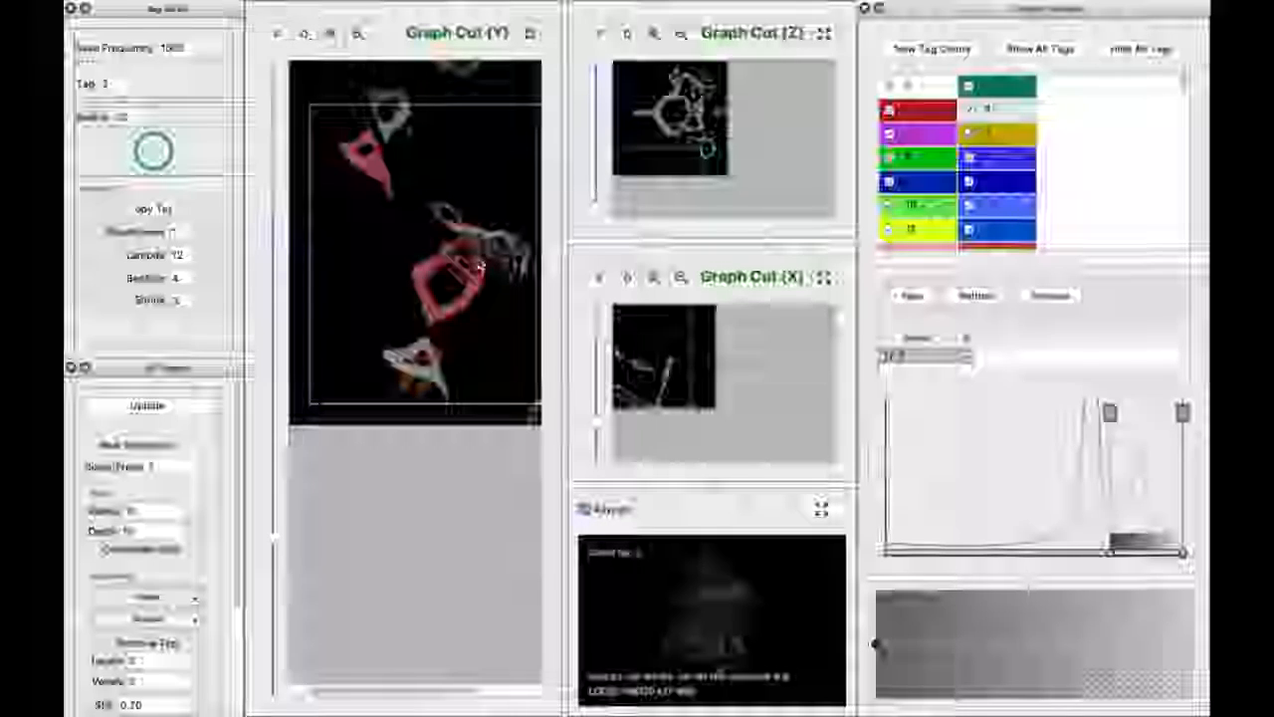
On a further Graph Cut (Y) slice, paint a stroke across the untagged middle bone and apply the tag to it.
scroll(484, 282, down, 3)
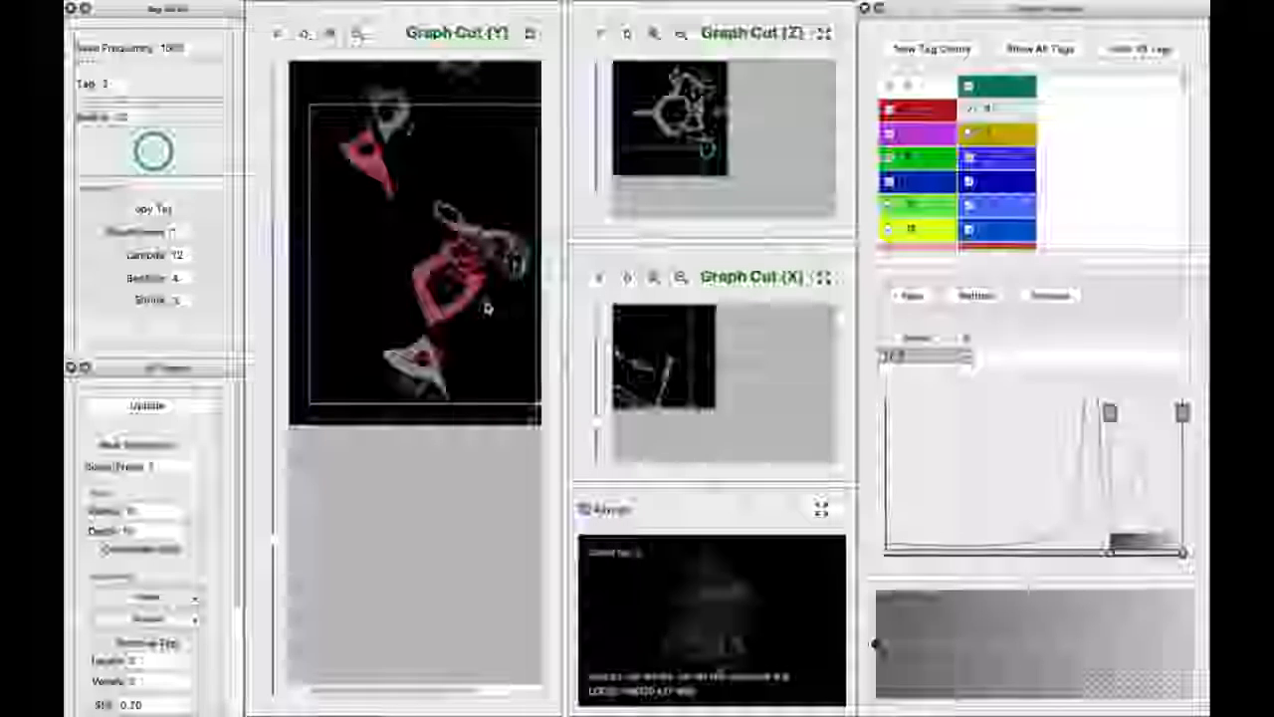
scroll(480, 273, down, 2)
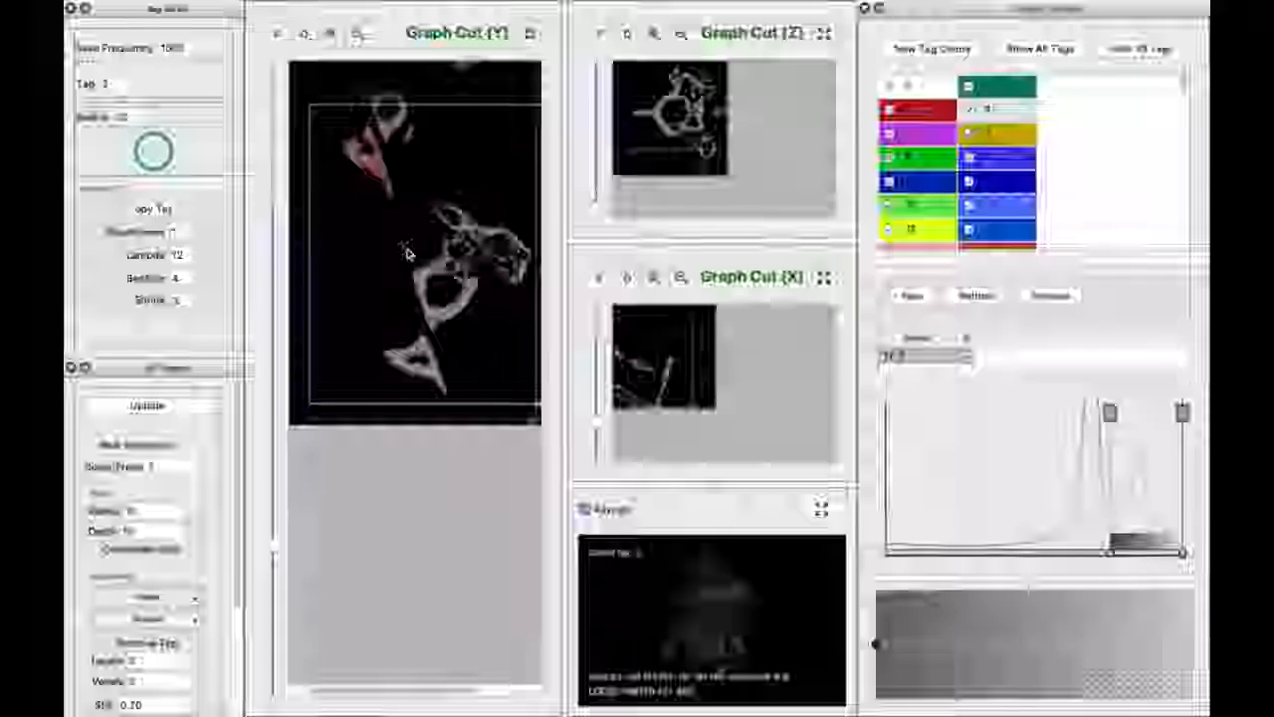
drag(444, 316, 471, 283)
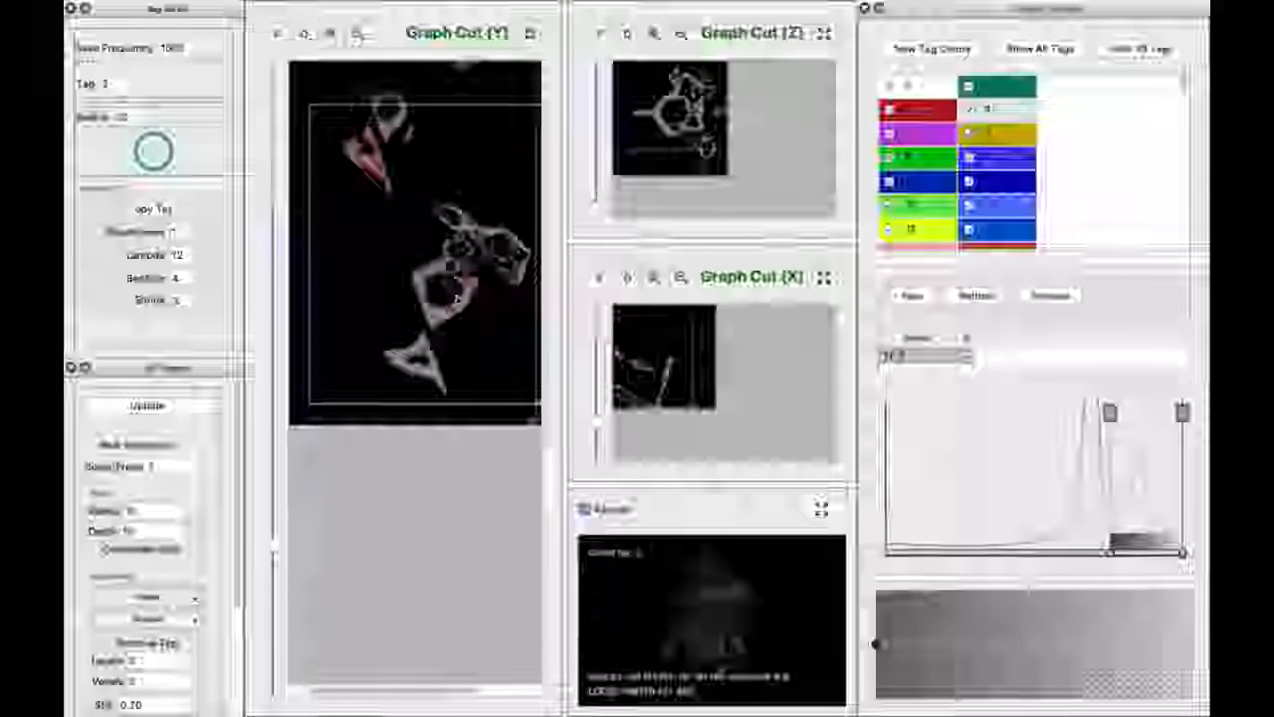
key(t)
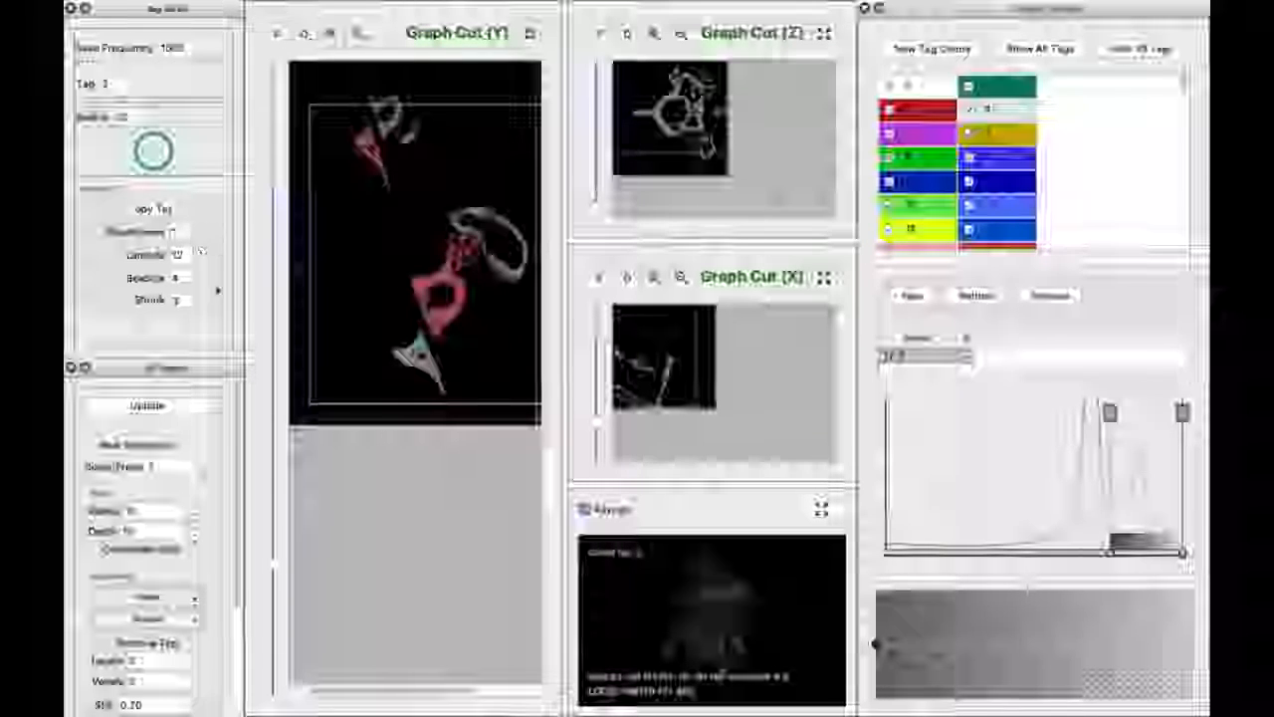
Set Shrink to 2 and apply the tag operation in the Forward direction from the current slice.
click(191, 300)
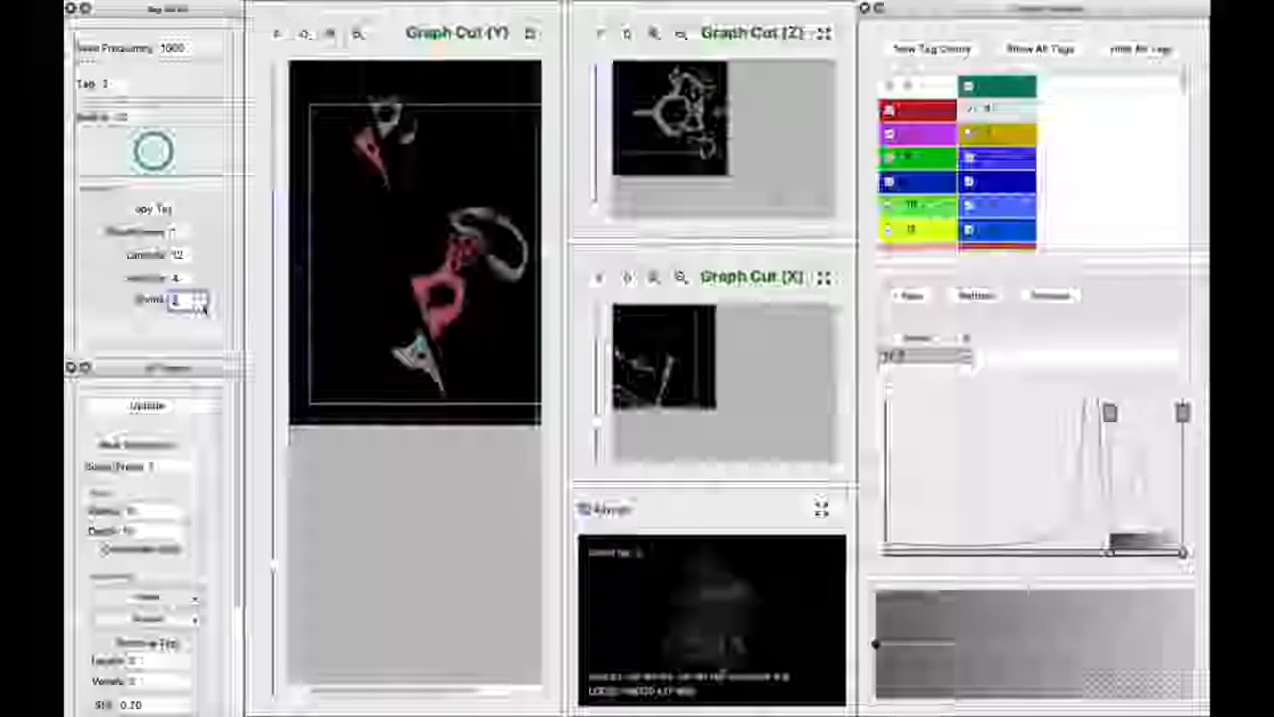
key(Return)
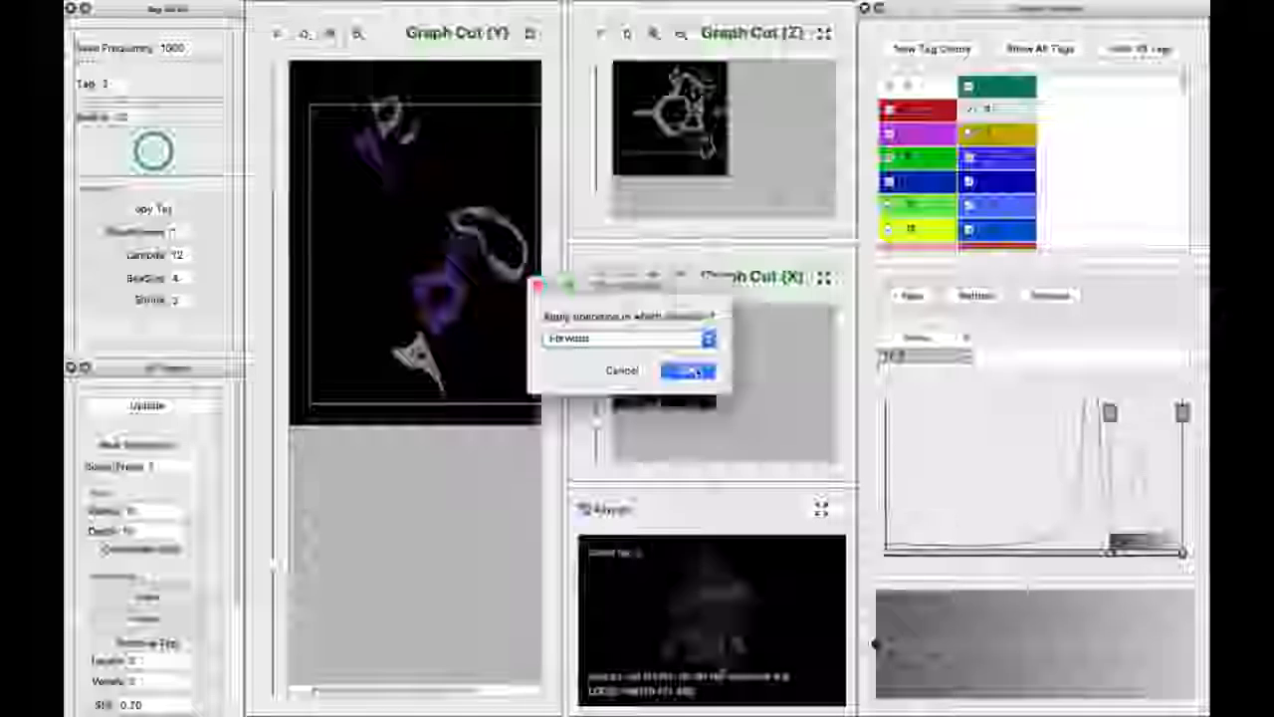
click(697, 371)
Examine the remaining Graph Cut (Y) slices to check how far the tag follows the tapering bones.
scroll(489, 359, down, 4)
scroll(496, 314, down, 4)
scroll(501, 329, down, 4)
scroll(501, 329, down, 4)
scroll(501, 328, down, 3)
scroll(500, 328, down, 2)
scroll(500, 329, down, 1)
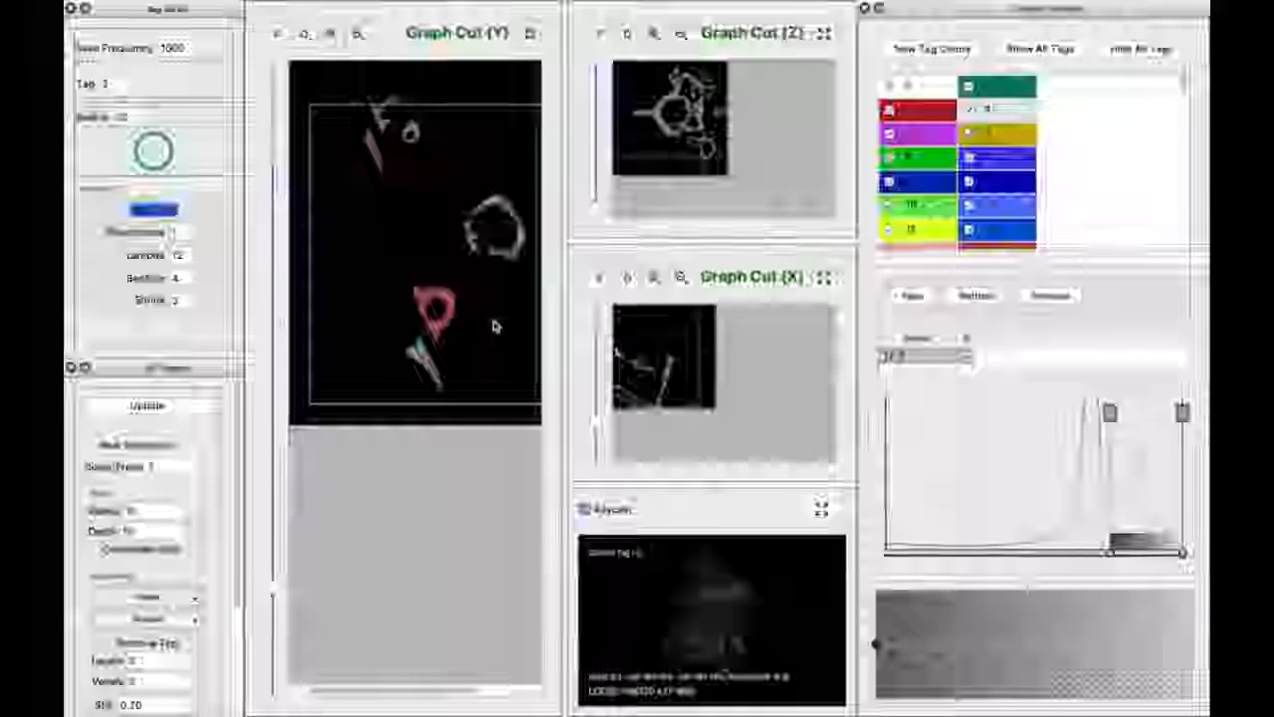
scroll(518, 350, down, 2)
scroll(527, 333, down, 2)
scroll(504, 331, down, 2)
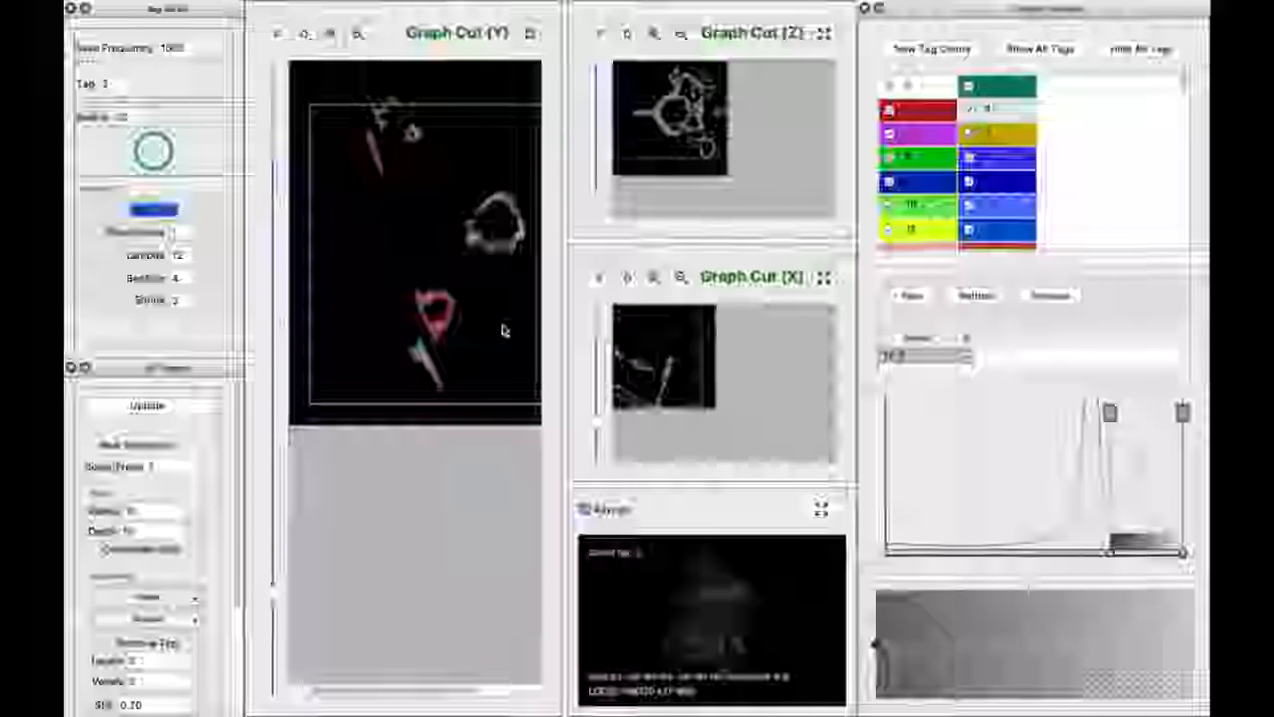
scroll(520, 335, down, 4)
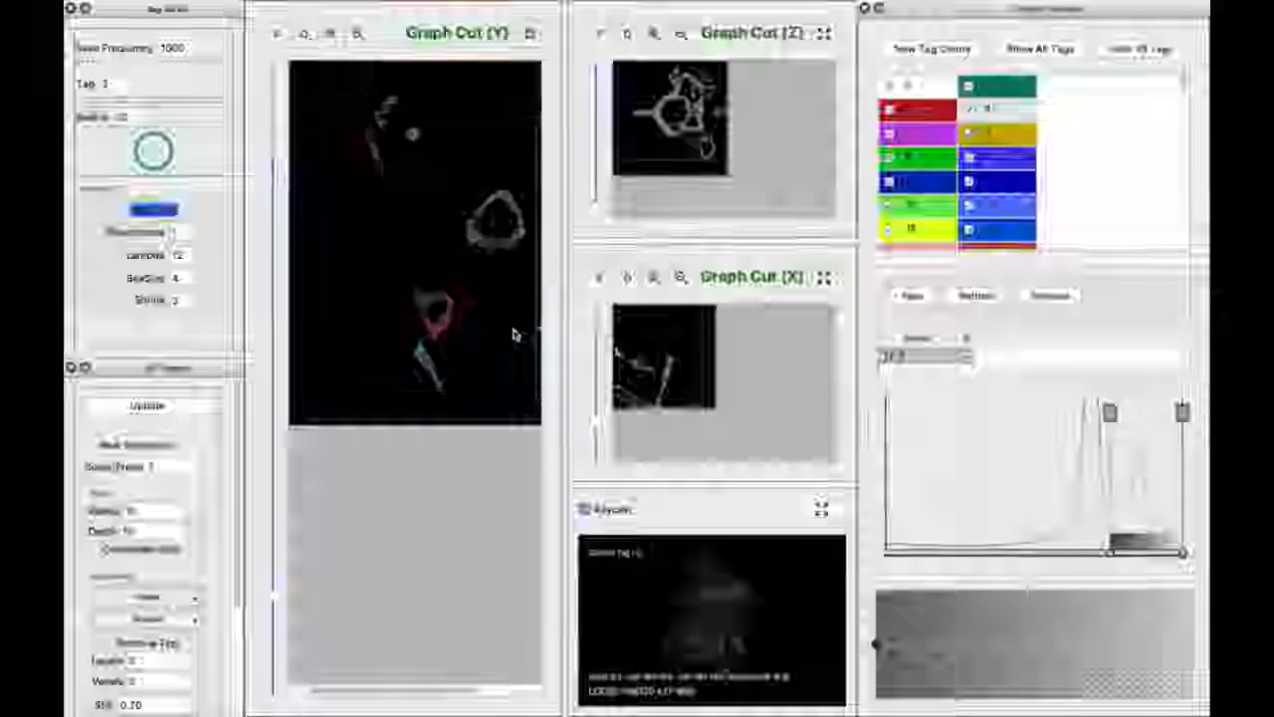
scroll(513, 333, down, 2)
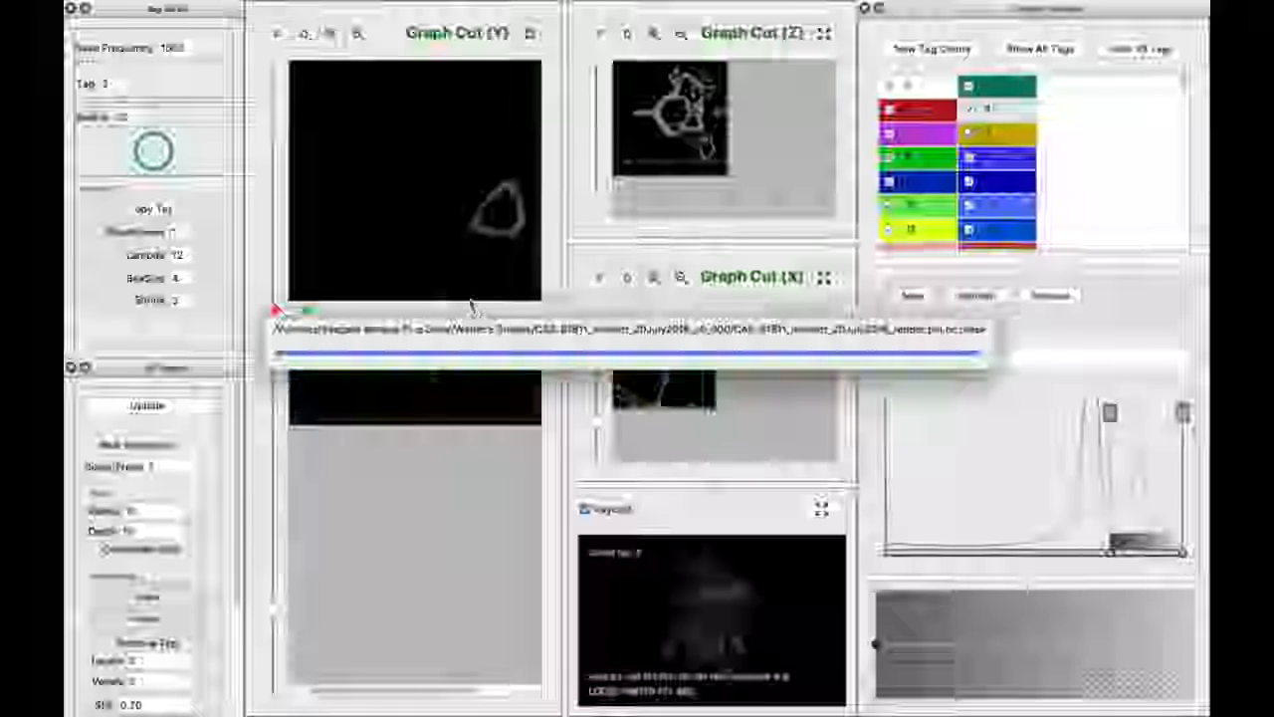
Box the tagged bones without the separate ring-shaped bone, set Shrink to 0 and apply the tag operation Forward.
key(Return)
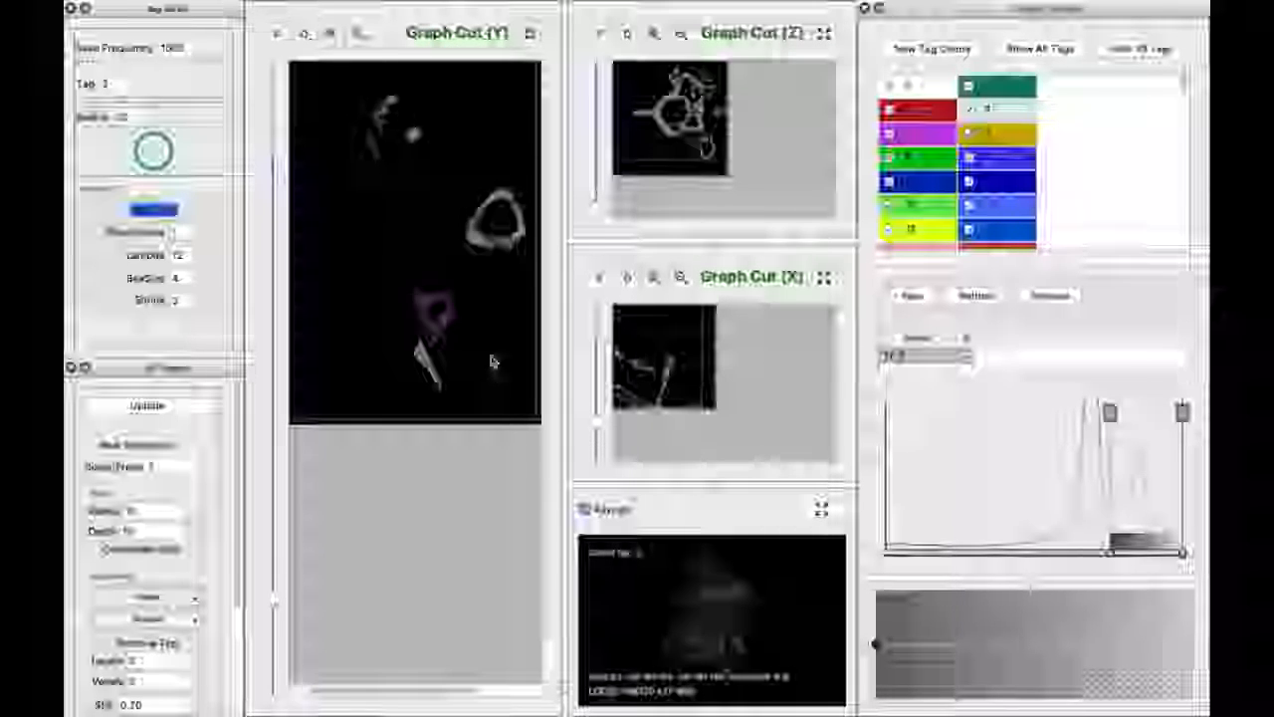
drag(335, 108, 485, 395)
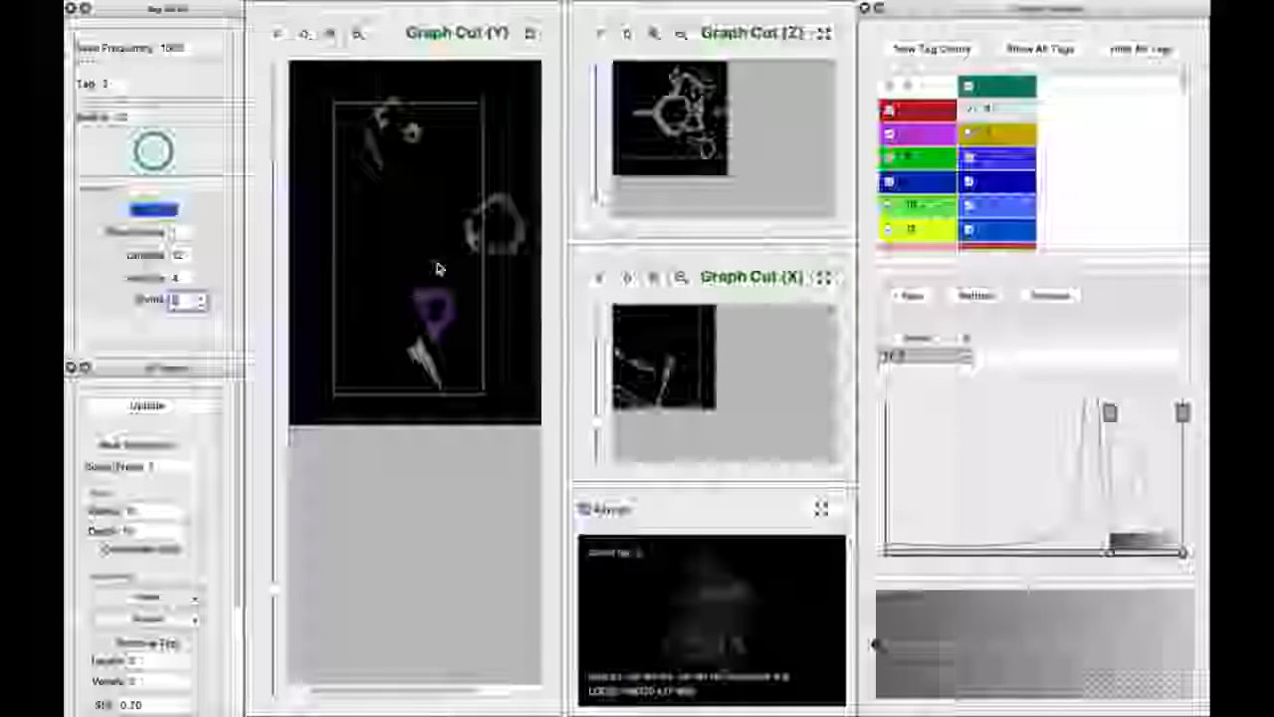
key(shift+t)
click(687, 371)
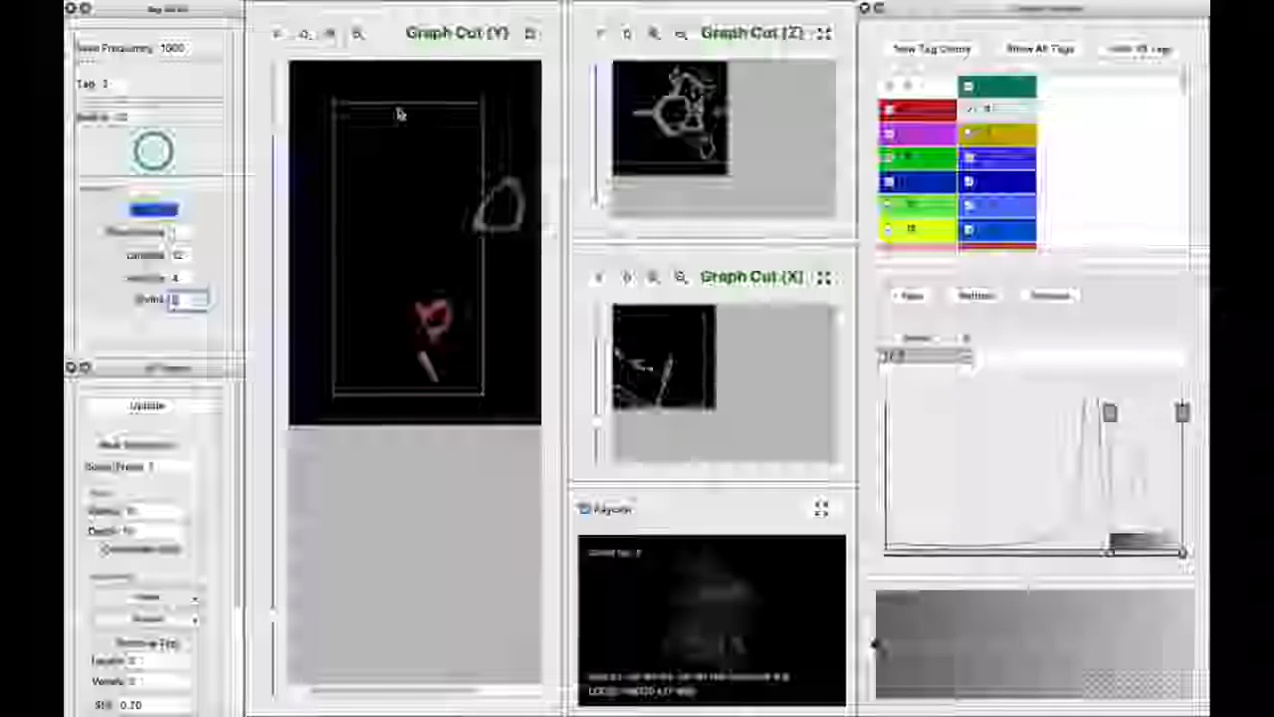
Reduce the region box to the two lower bones, repeat the Forward tag operation and enlarge the Raycast view.
drag(399, 113, 415, 261)
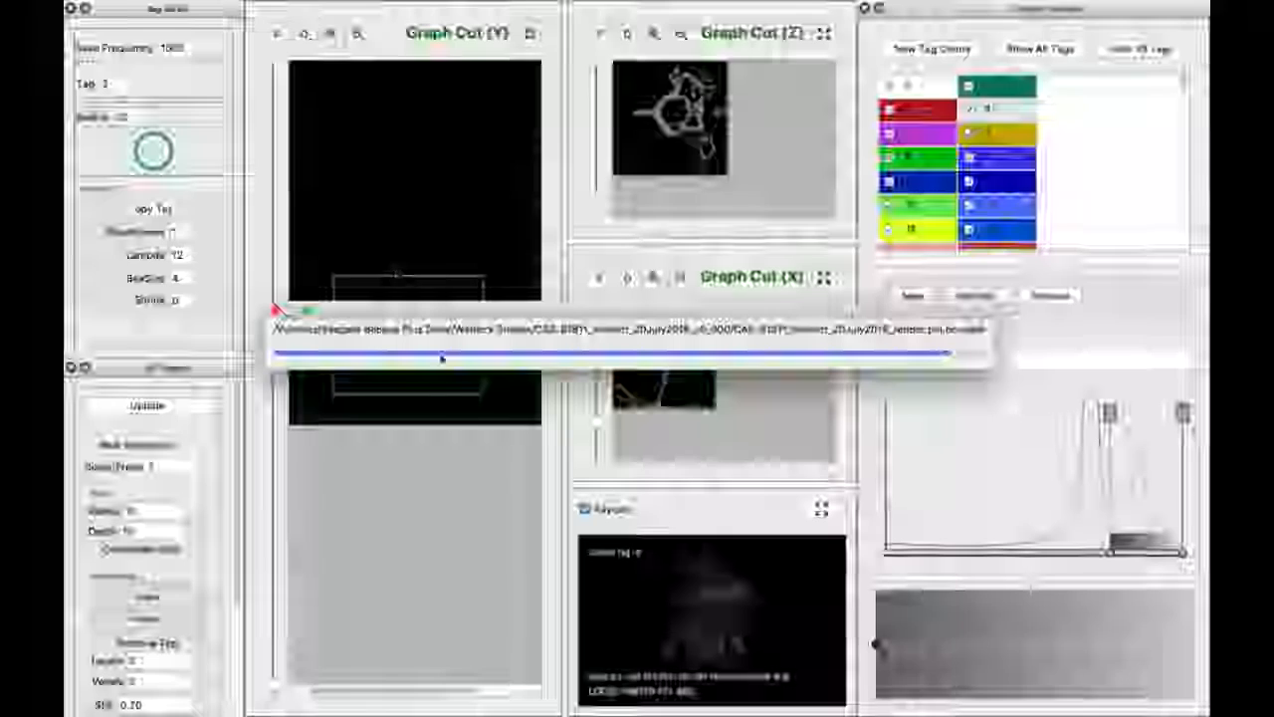
click(692, 367)
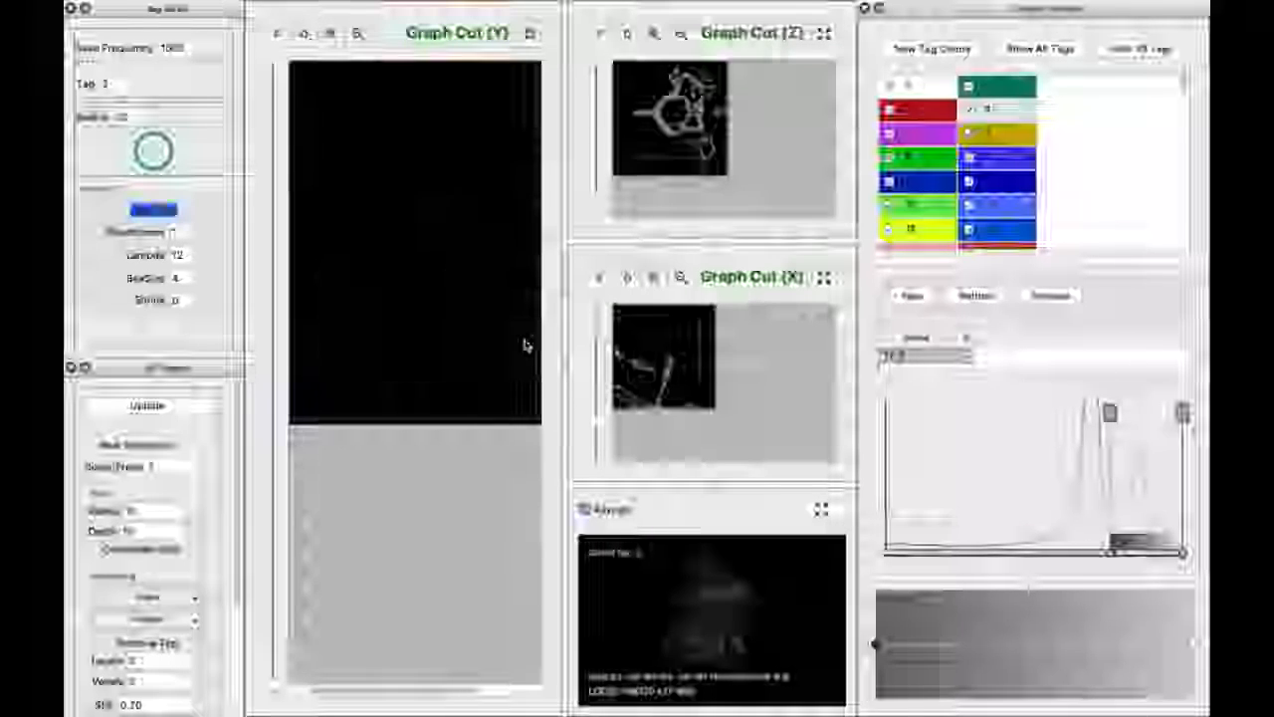
click(819, 511)
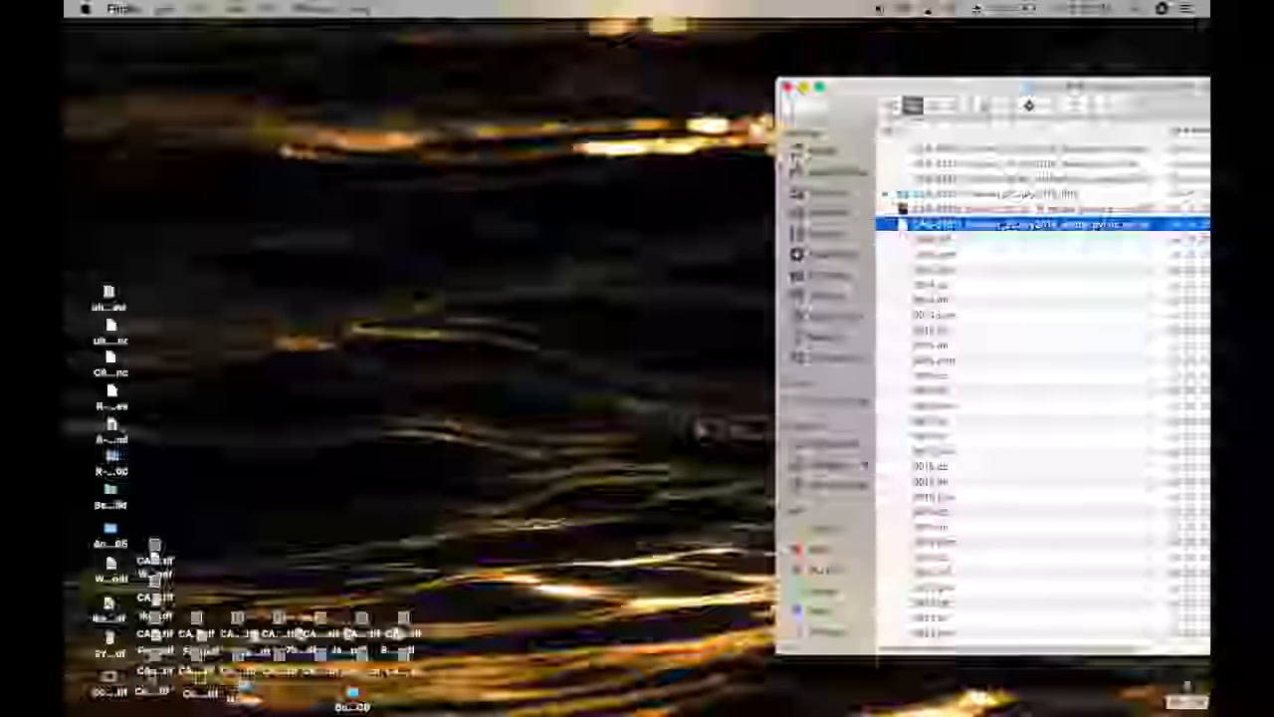
Switch to Finder and load the selected wombat render .pvl.nc file into a new Drishti Paint window.
double_click(934, 228)
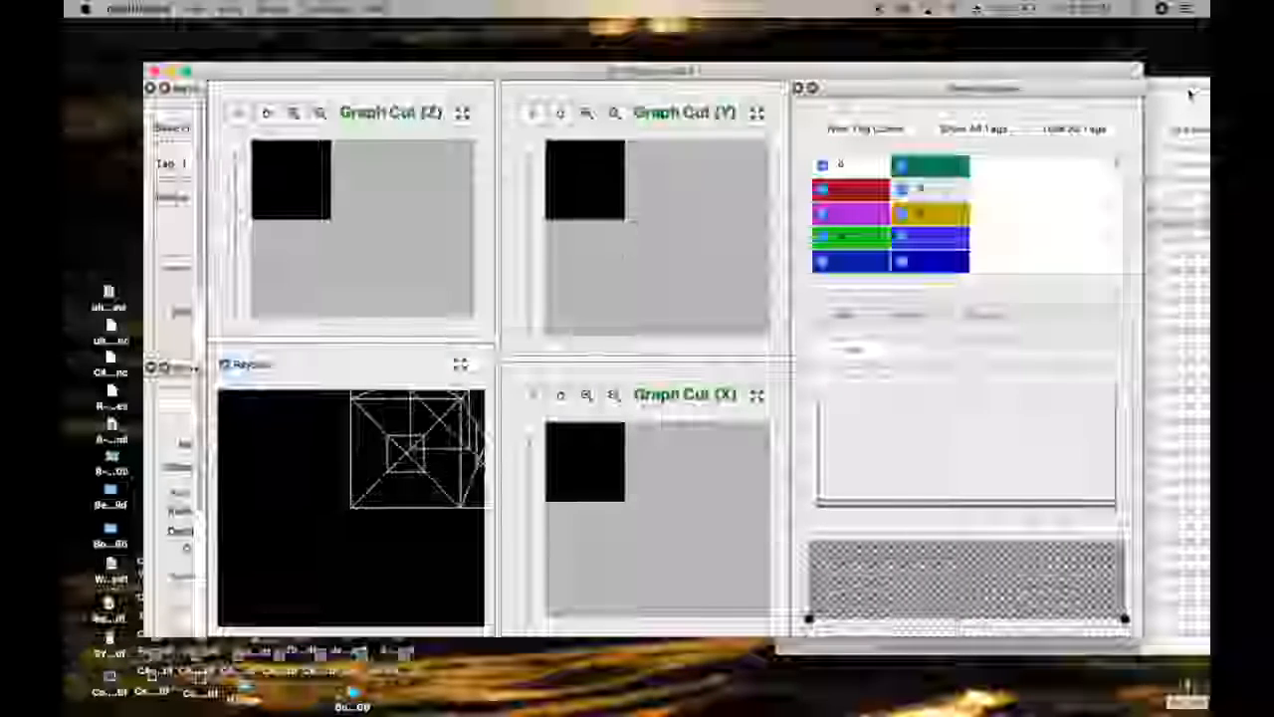
click(1191, 92)
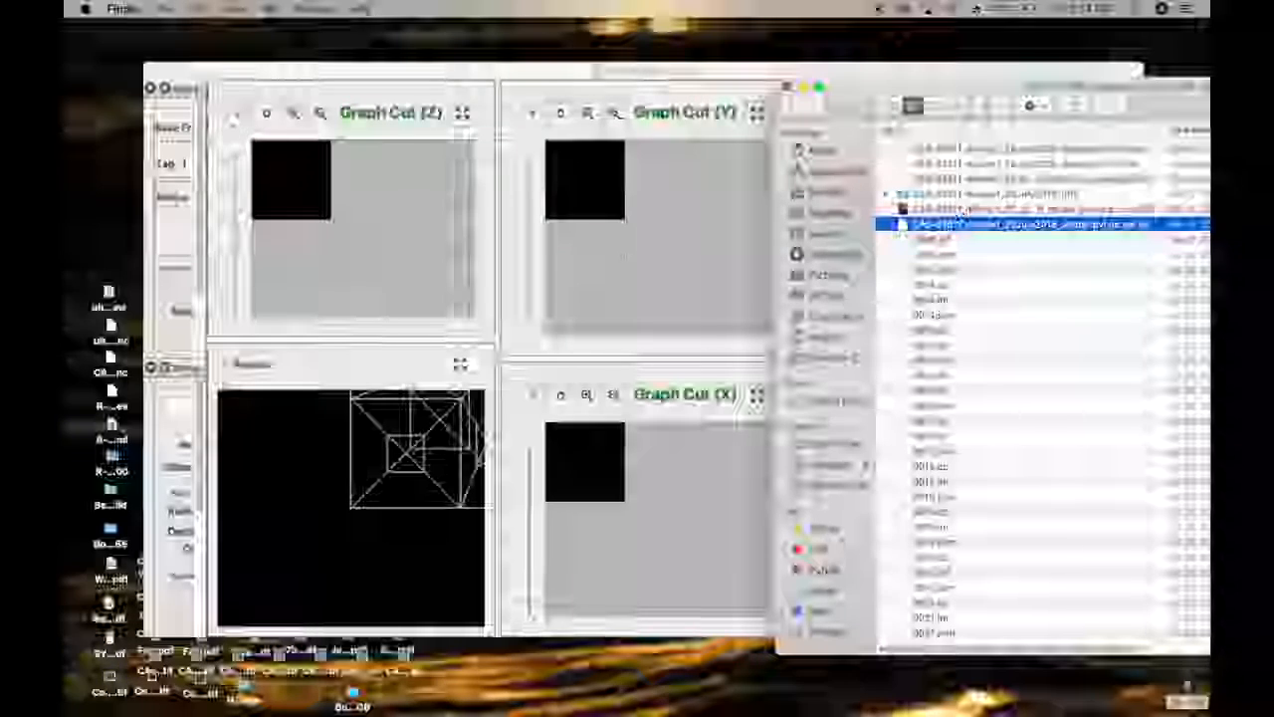
drag(901, 225, 288, 415)
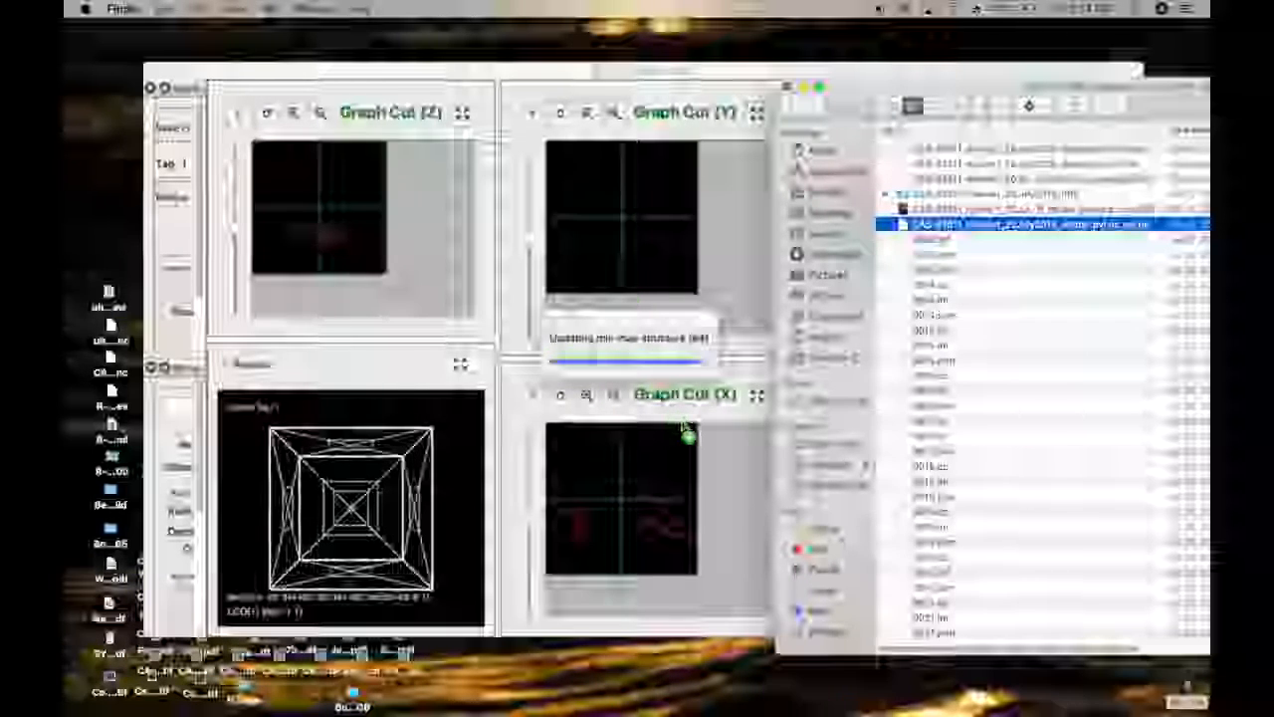
click(668, 375)
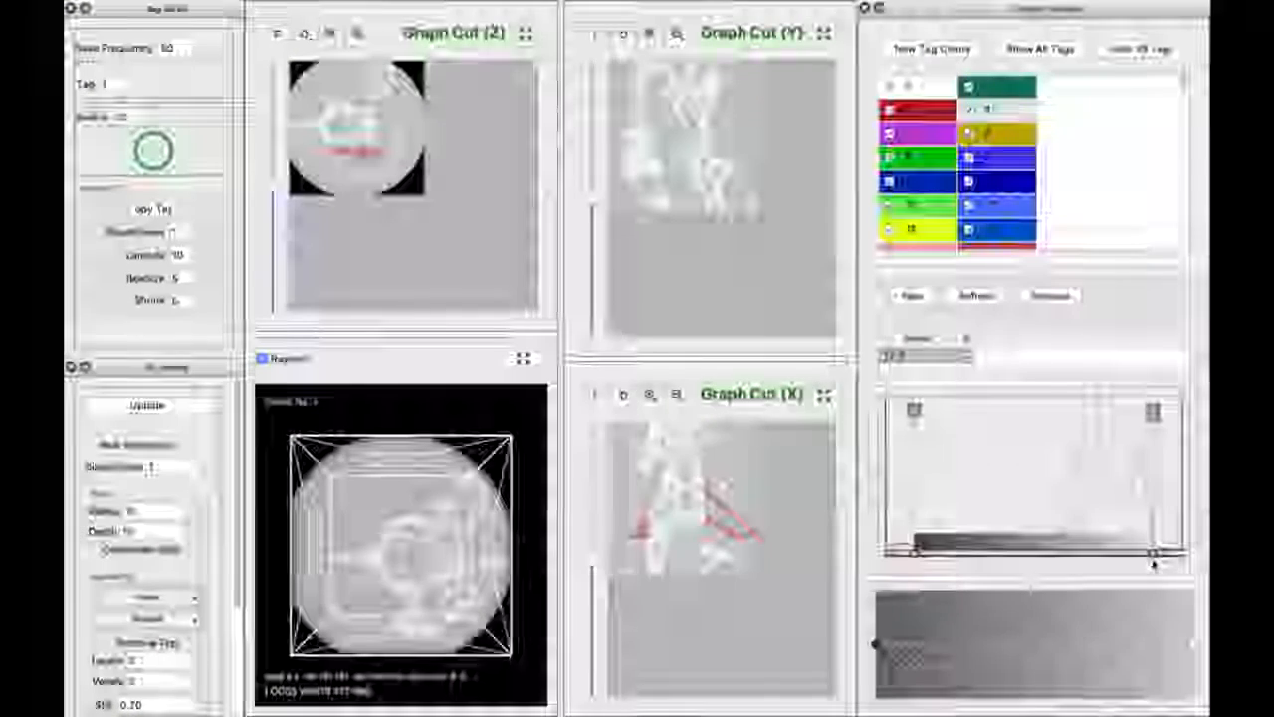
Narrow the transfer function to the densest intensities so only bone remains, and enlarge the Raycast view for inspecting it.
drag(1154, 554, 1184, 554)
drag(915, 553, 1114, 582)
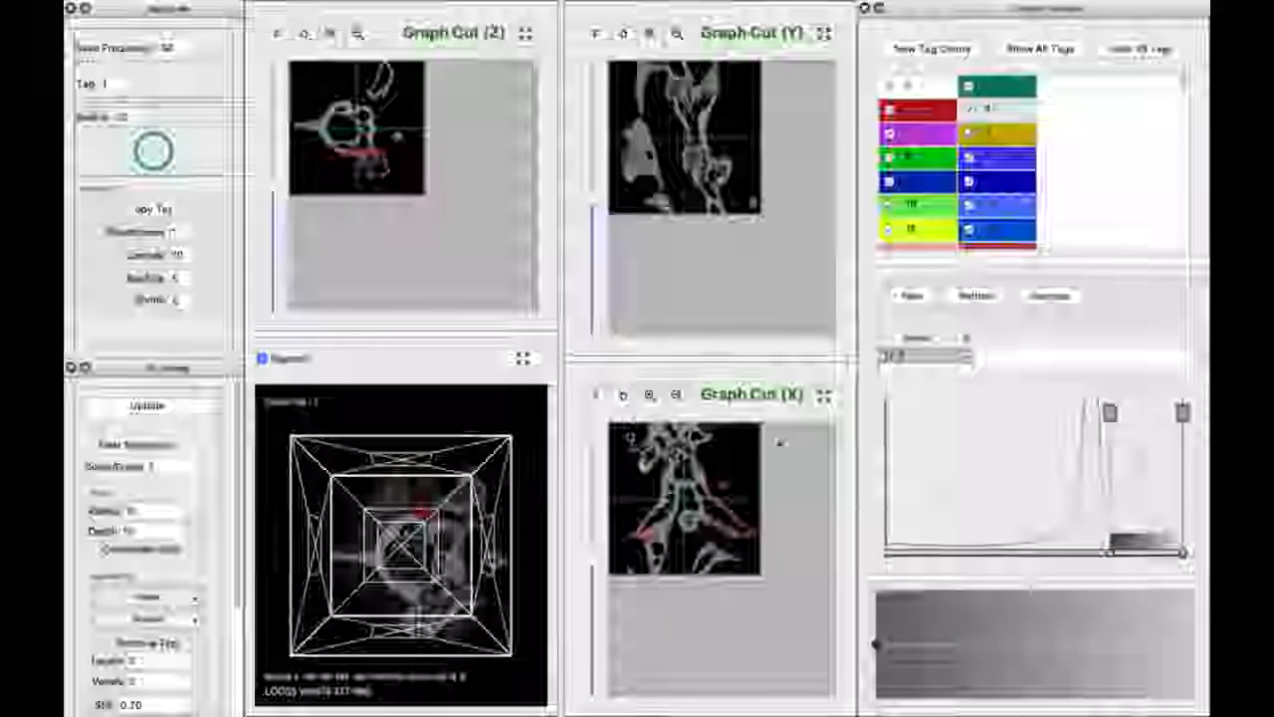
click(522, 358)
drag(459, 127, 509, 258)
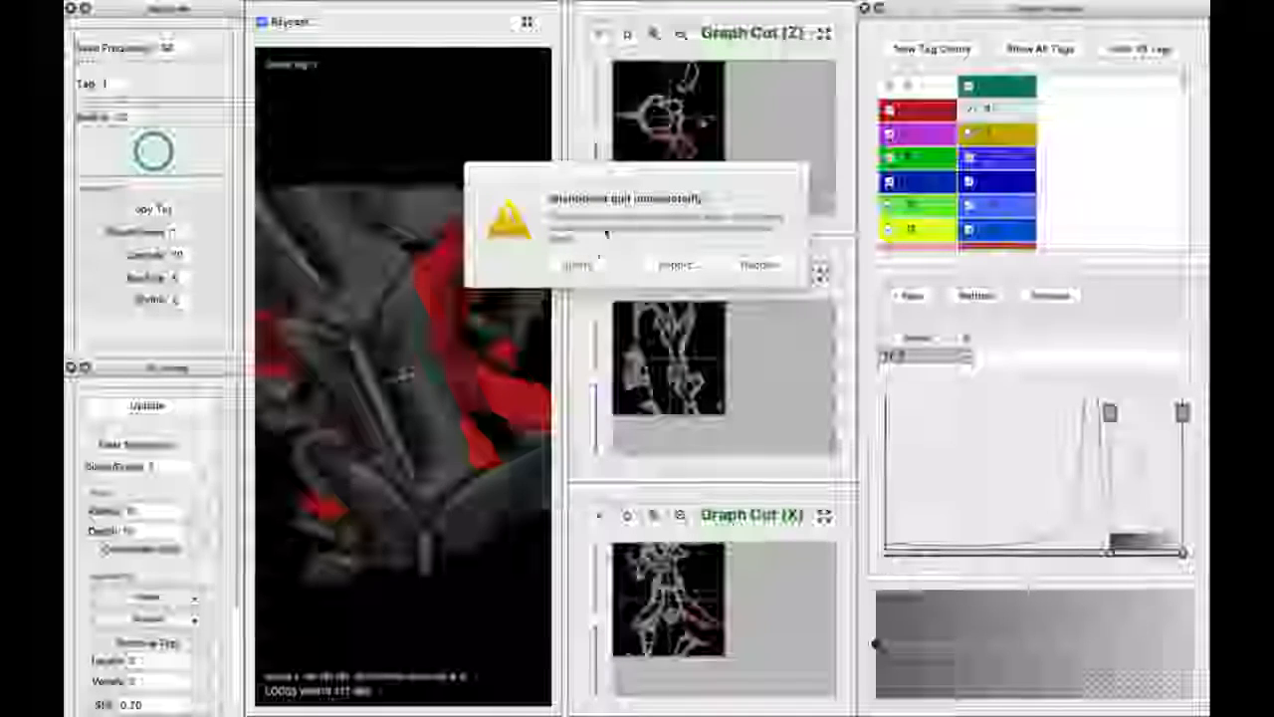
Clear the unexpected-quit dialogs through the report option and rotate the Raycast view toward the red tagged bone.
click(676, 265)
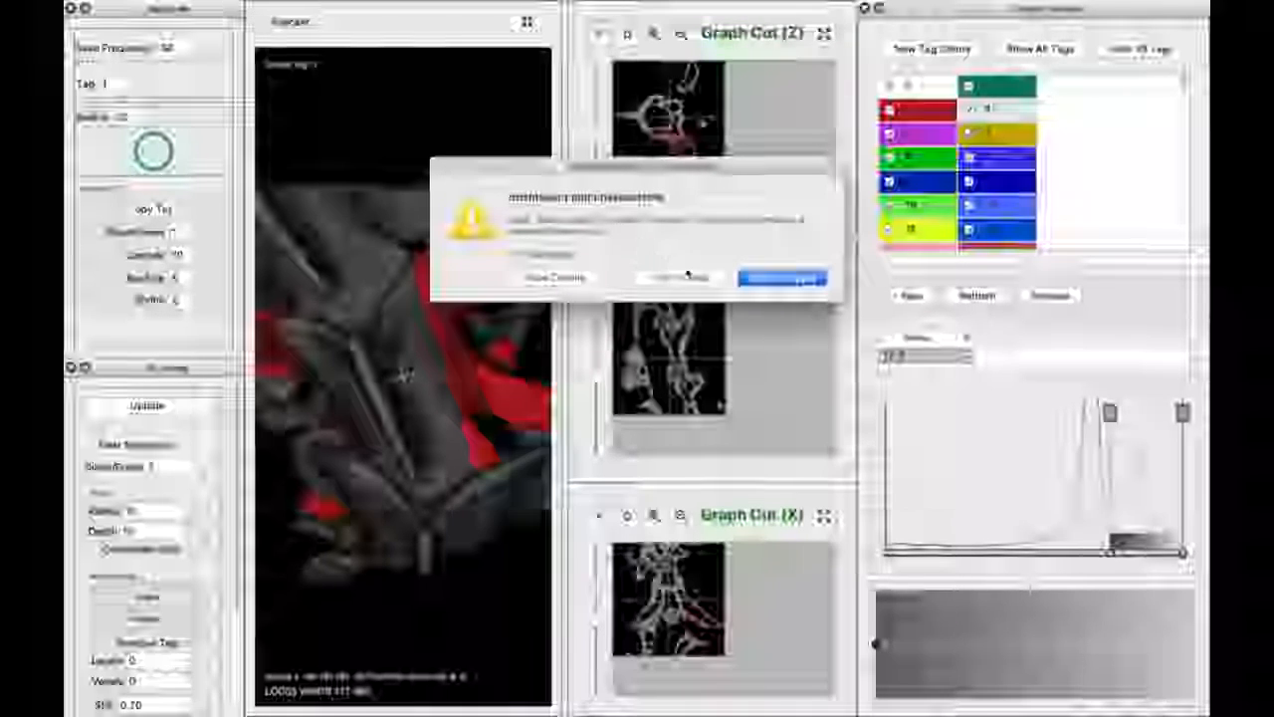
click(777, 279)
drag(406, 326, 481, 351)
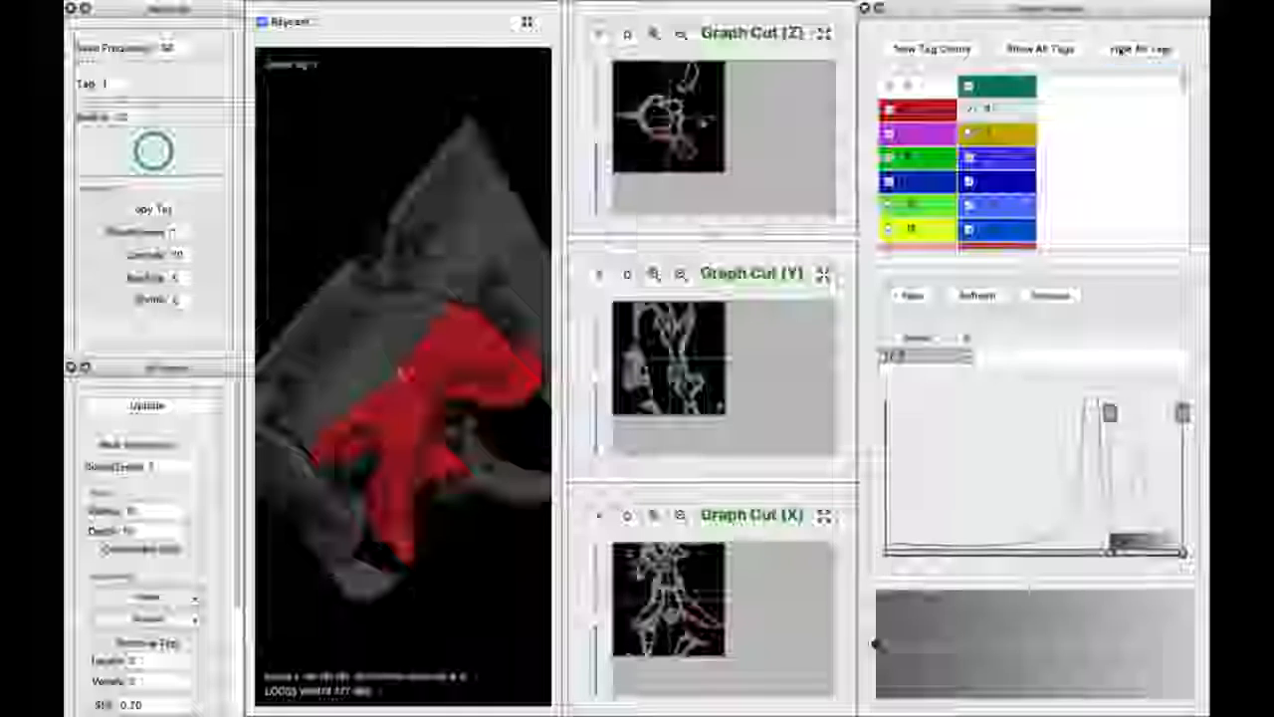
Make tag 2 current, inspect it alone from several angles in the Raycast view, and show all tags again.
click(889, 109)
drag(407, 494, 379, 338)
drag(438, 438, 491, 441)
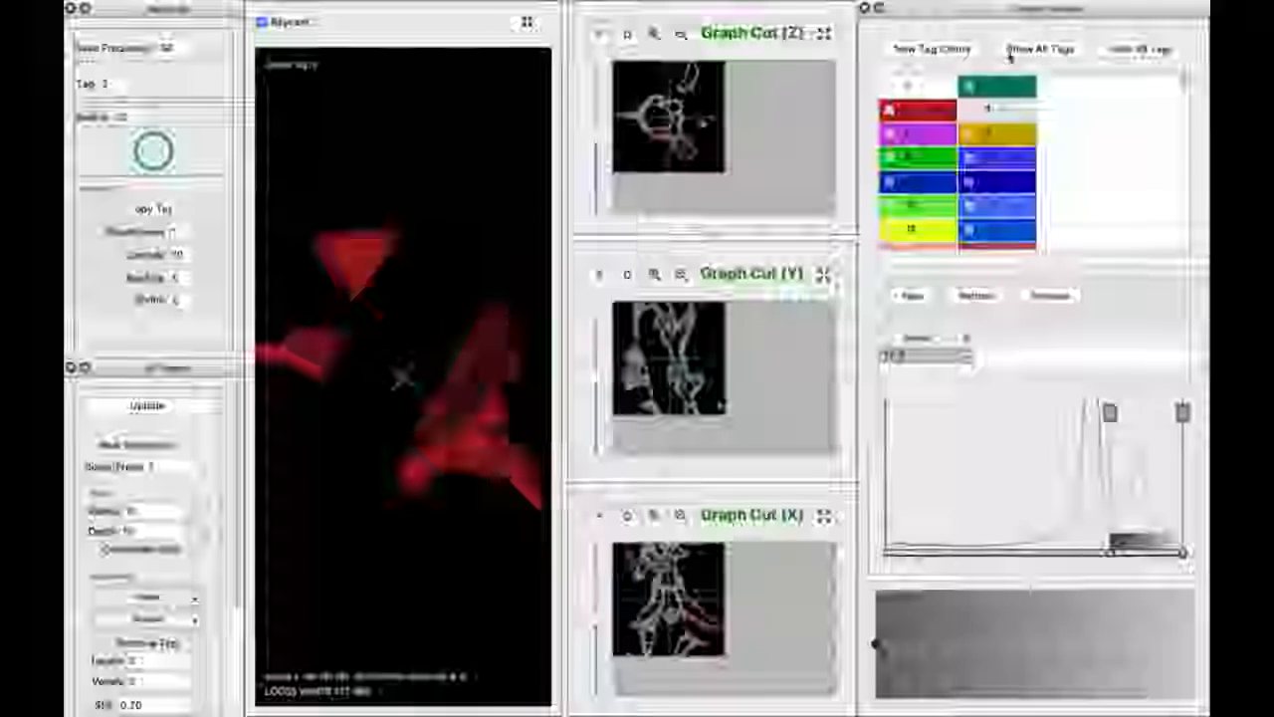
drag(414, 543, 478, 537)
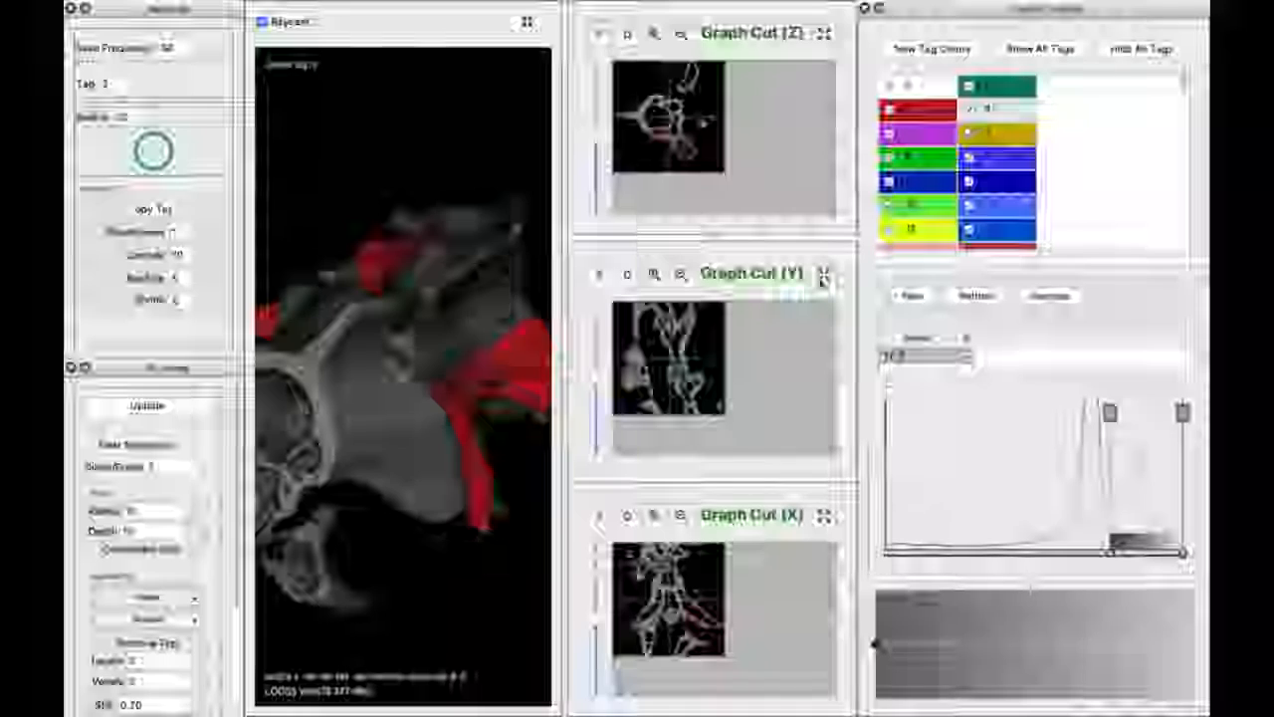
Enlarge the Graph Cut (Y) view and zoom in on the bones, framing them while changing slices.
click(823, 279)
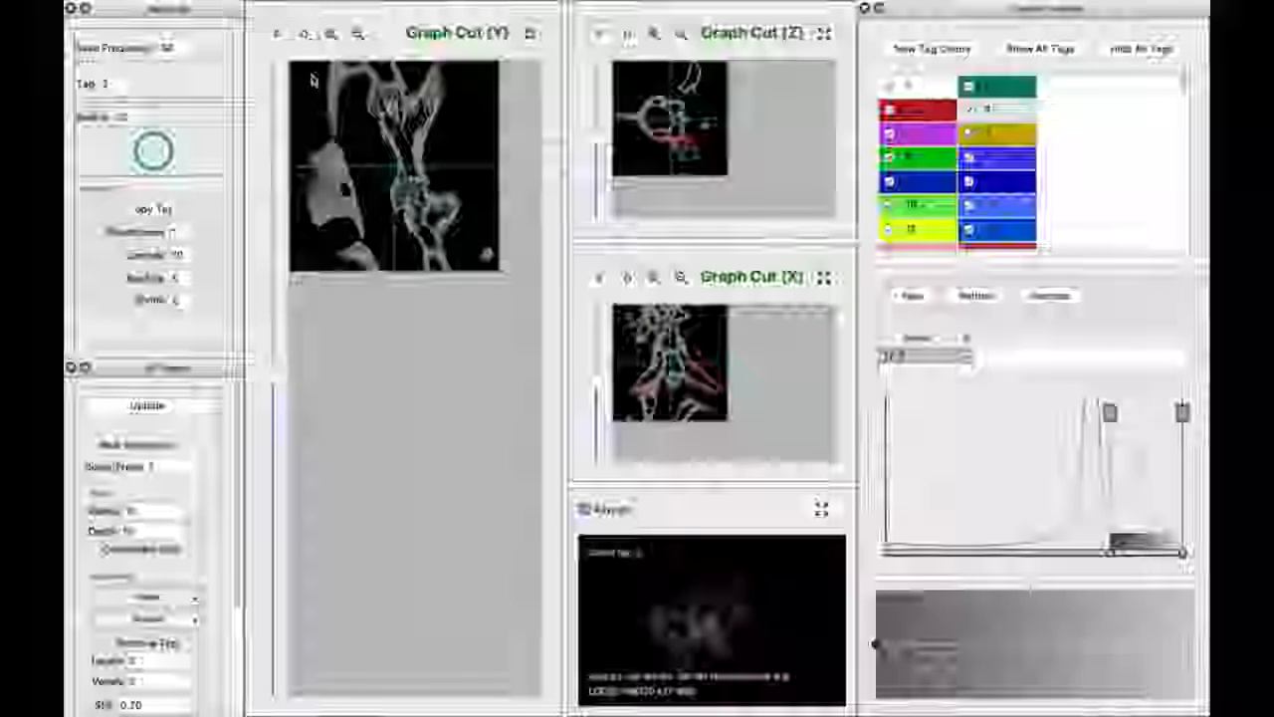
click(333, 35)
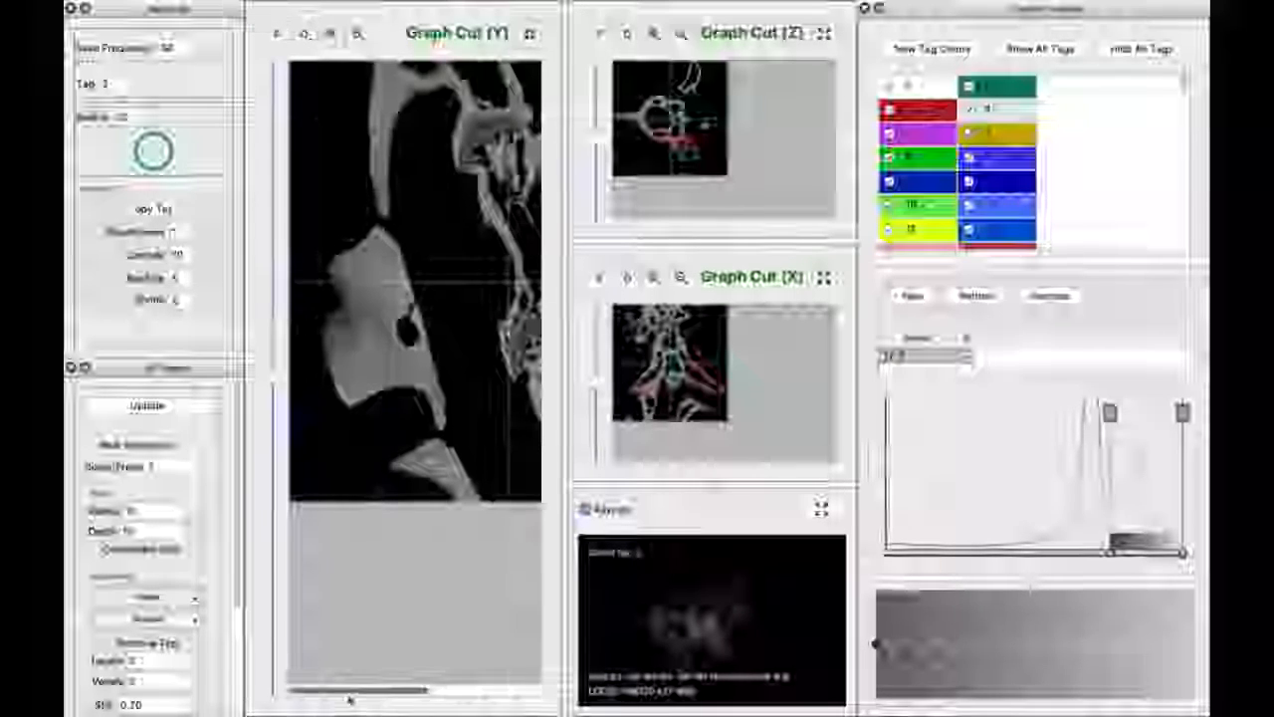
drag(350, 693, 410, 697)
drag(275, 382, 276, 445)
drag(444, 695, 410, 693)
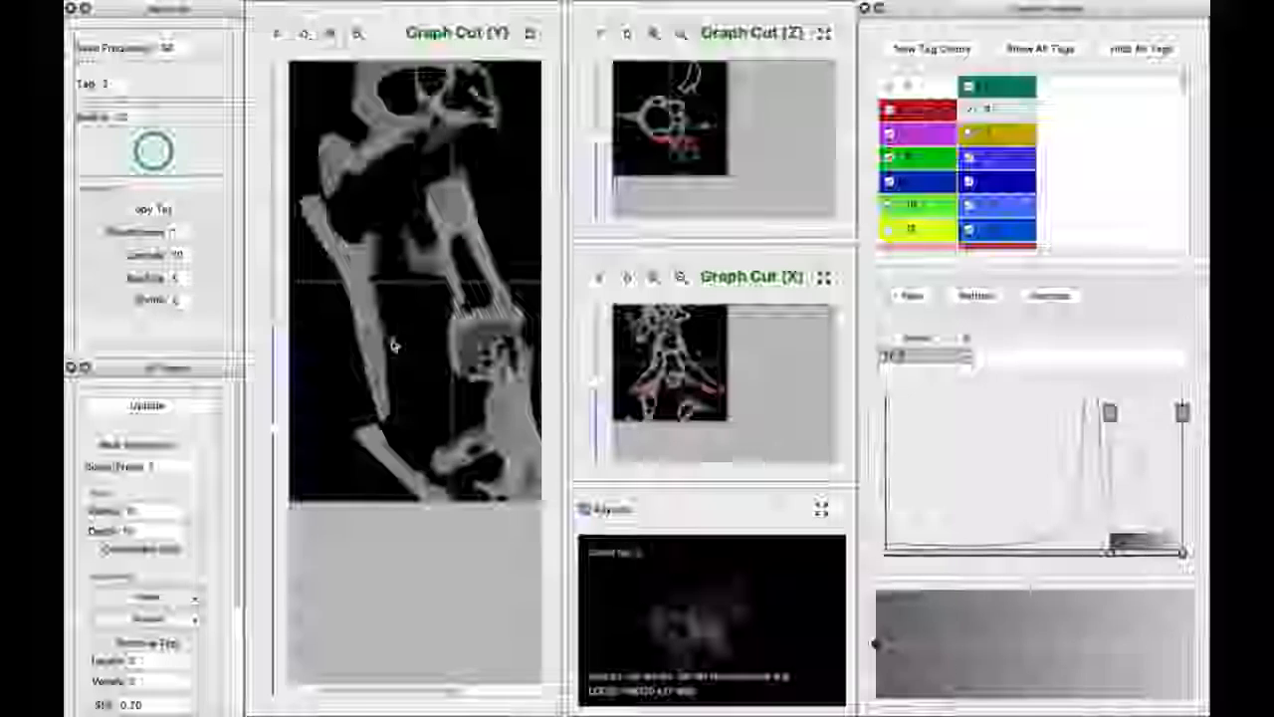
Examine the Graph Cut (Y) slices to find where the target bone meets and separates from its neighbours.
scroll(362, 369, up, 5)
scroll(348, 369, up, 5)
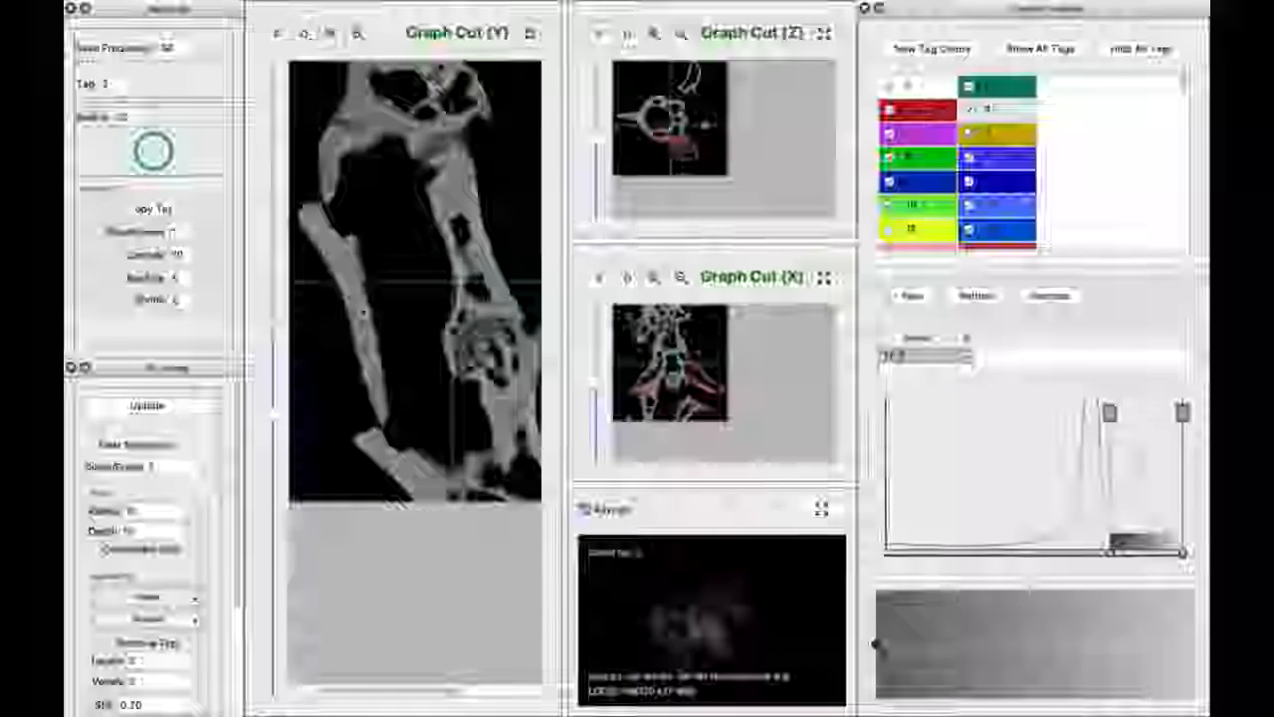
drag(279, 411, 259, 306)
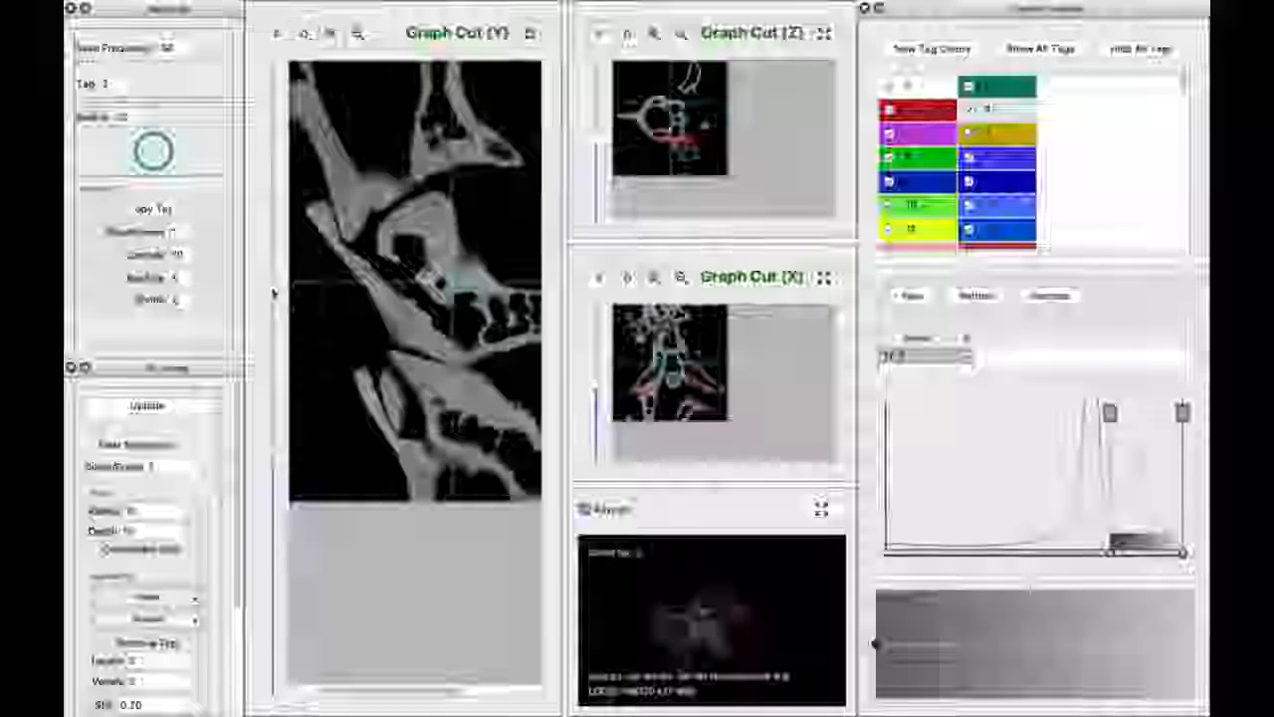
drag(274, 282, 275, 277)
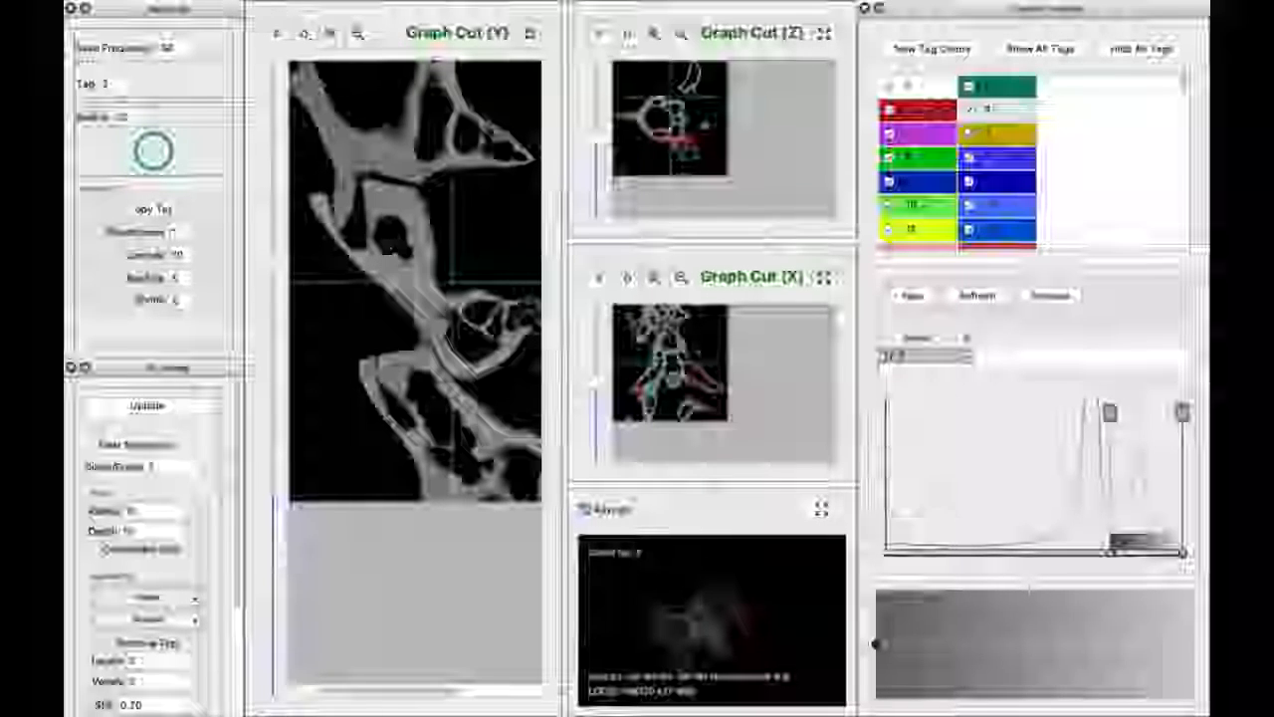
drag(275, 269, 274, 267)
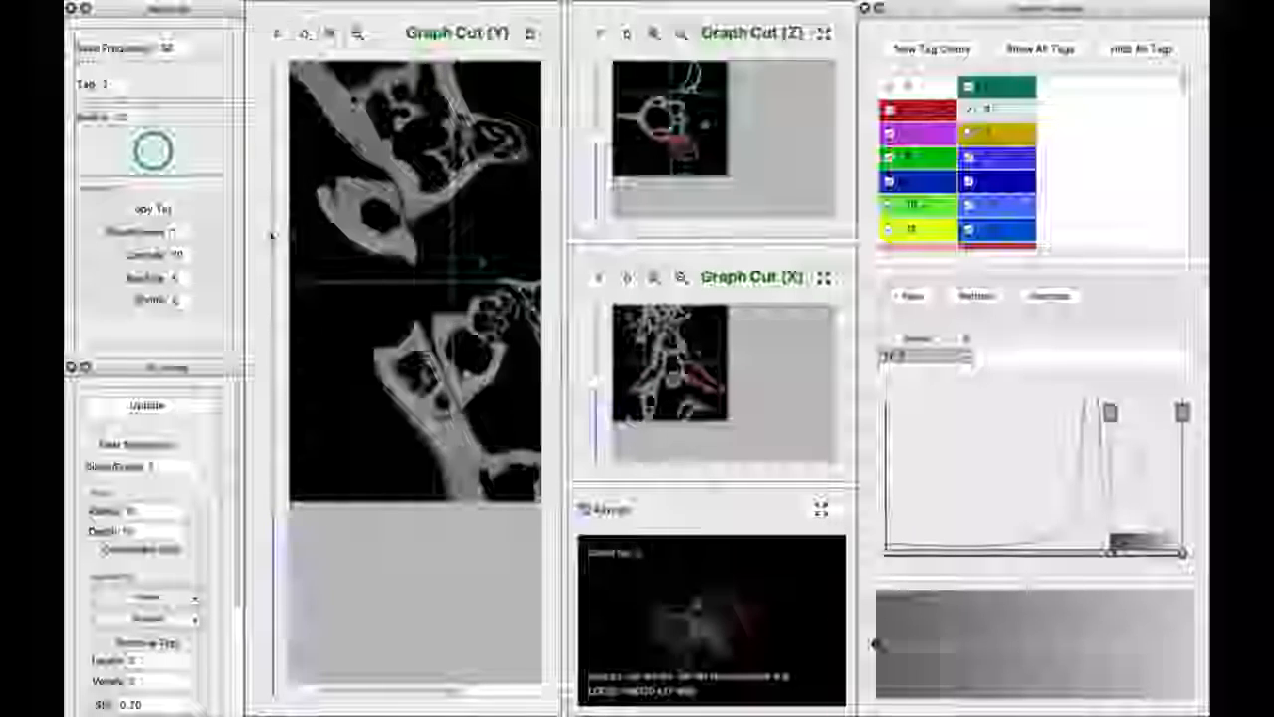
drag(274, 242, 313, 469)
scroll(314, 465, down, 3)
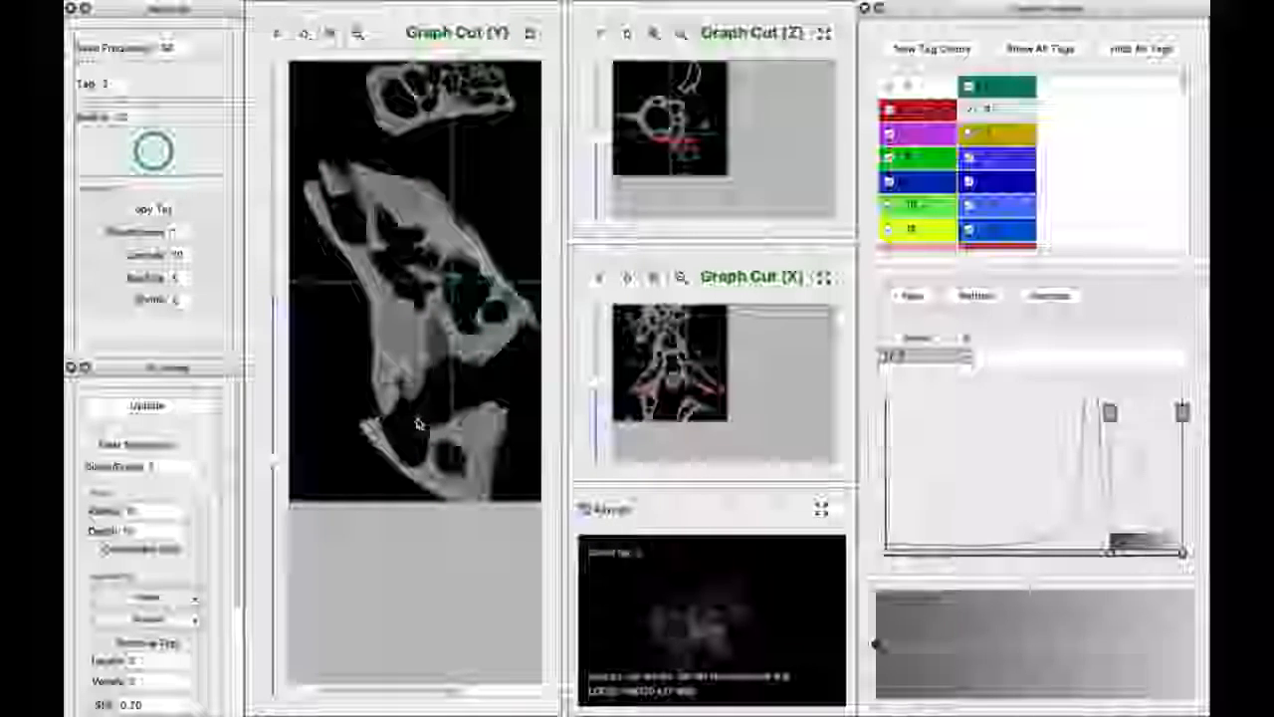
Box the outer part of the bone in Graph Cut (Y), check it across slices and extend the box to the image edge.
scroll(359, 289, up, 3)
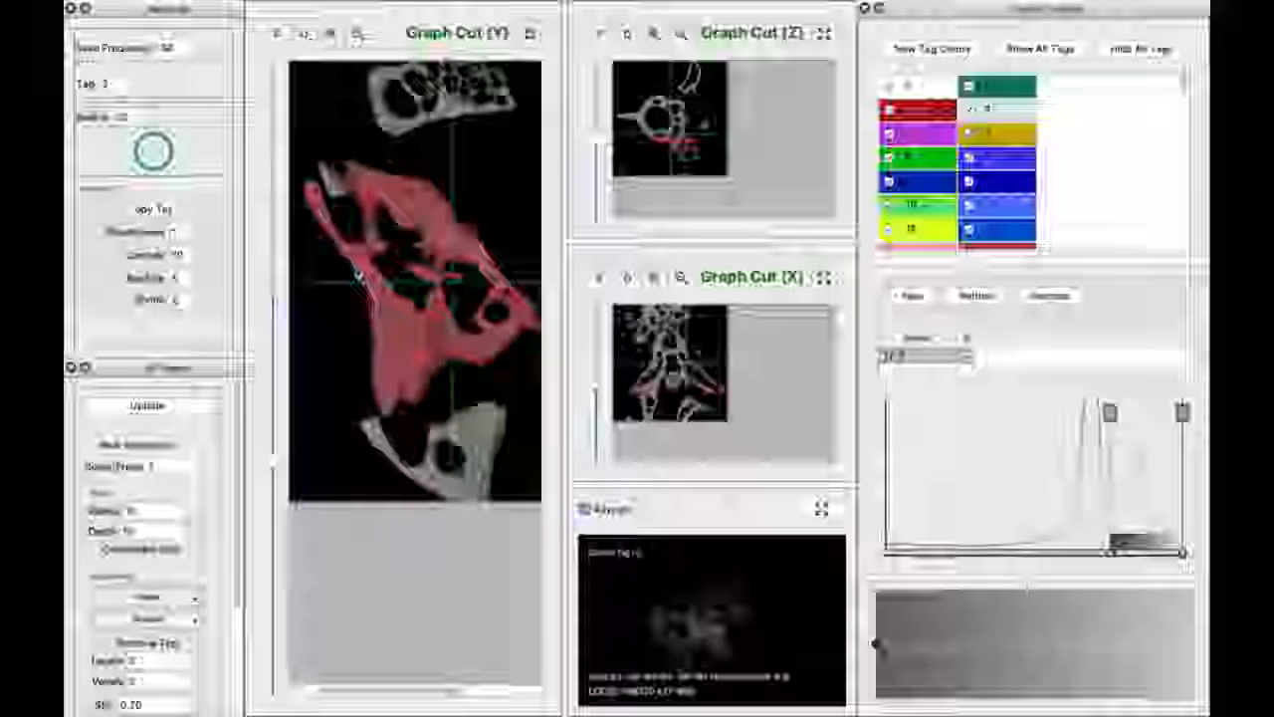
drag(294, 132, 438, 460)
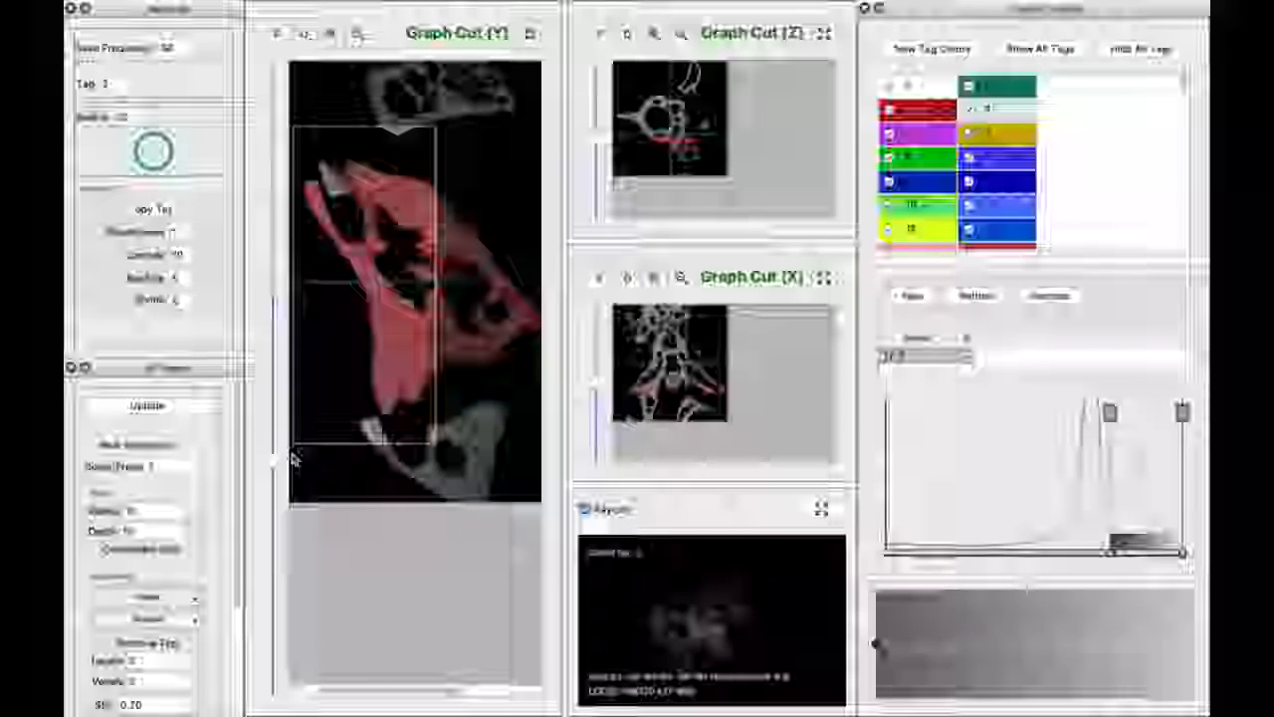
drag(276, 465, 302, 356)
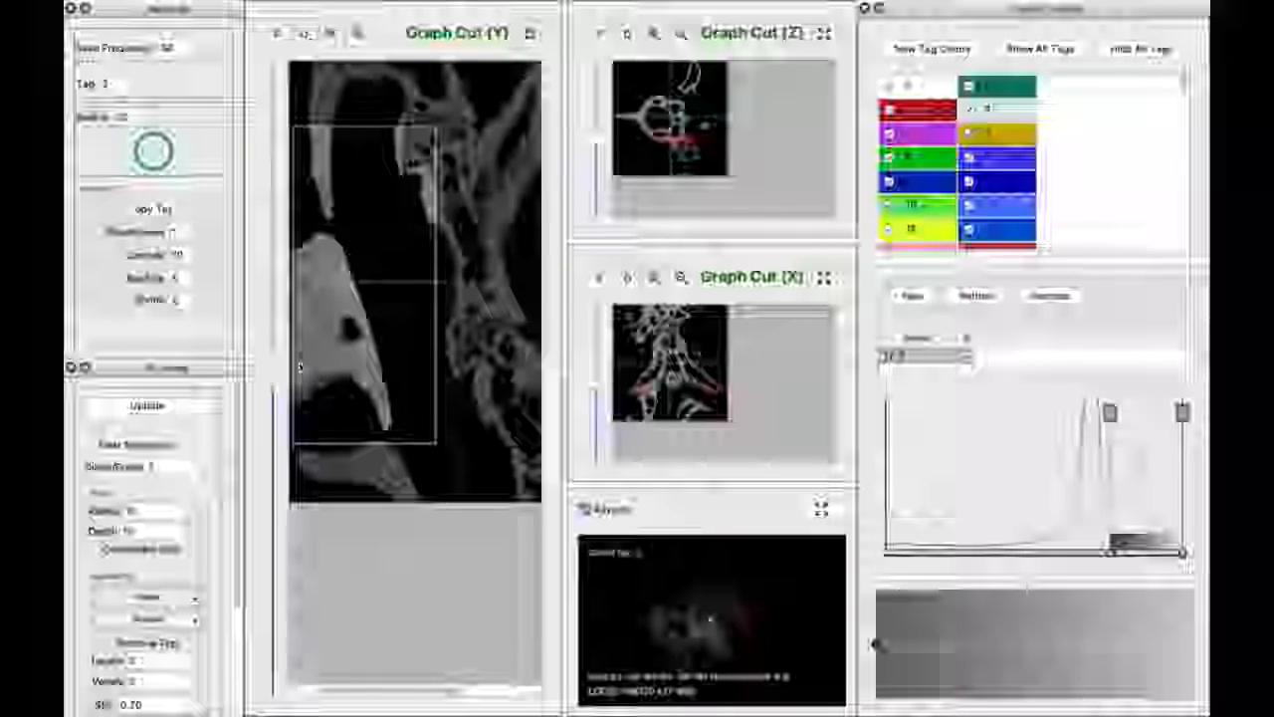
drag(385, 687, 353, 687)
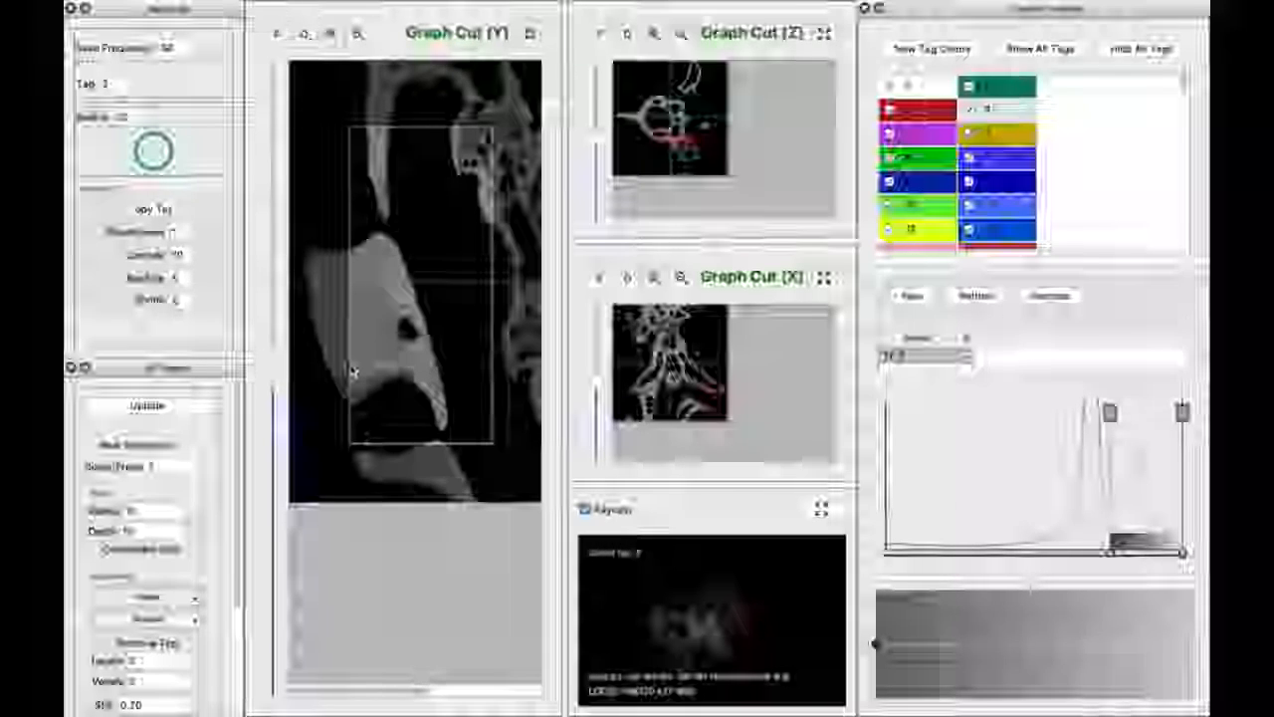
drag(273, 371, 280, 336)
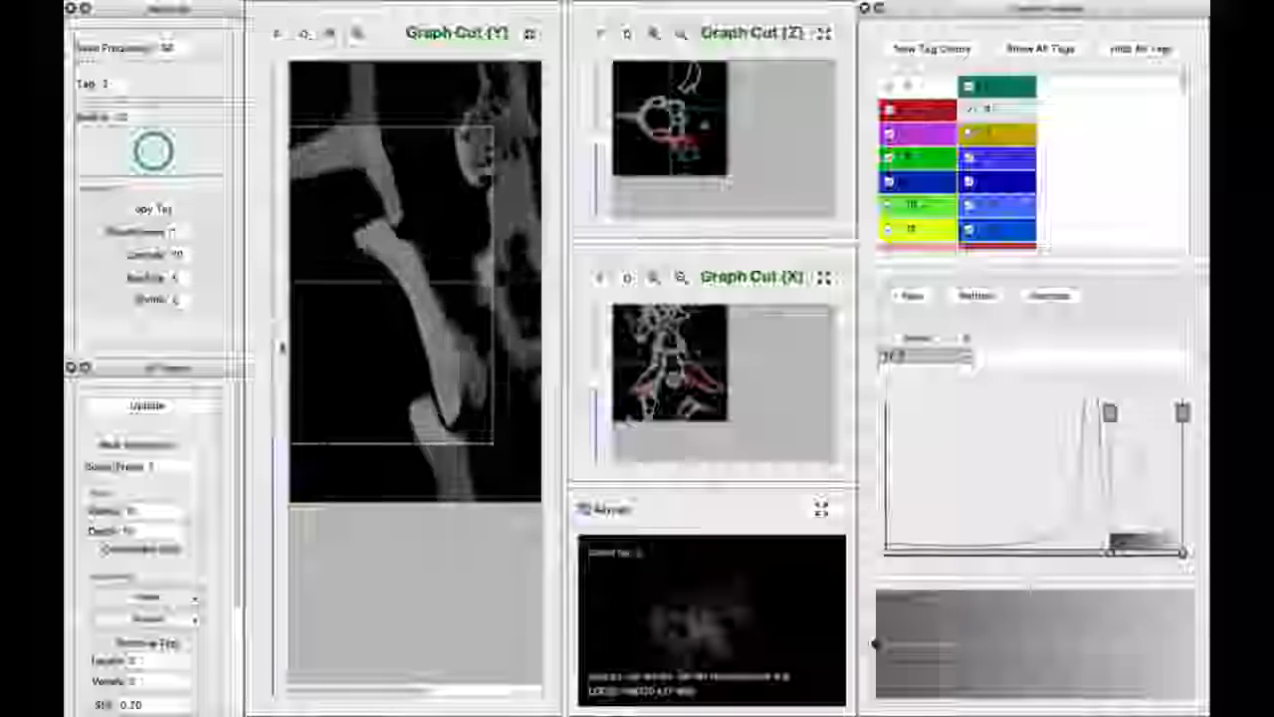
drag(282, 347, 283, 364)
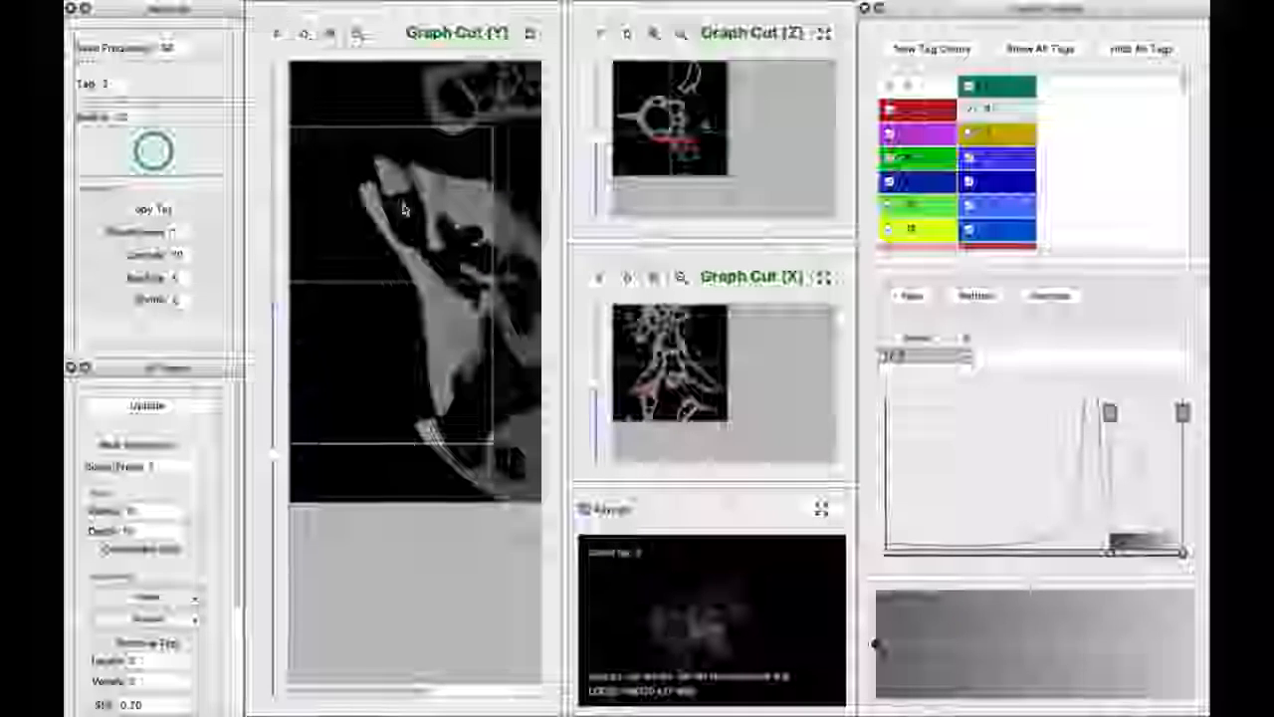
Apply Graph Cut with tag 2 to the boxed bone slice by slice through consecutive Graph Cut (Y) slices.
scroll(413, 311, down, 5)
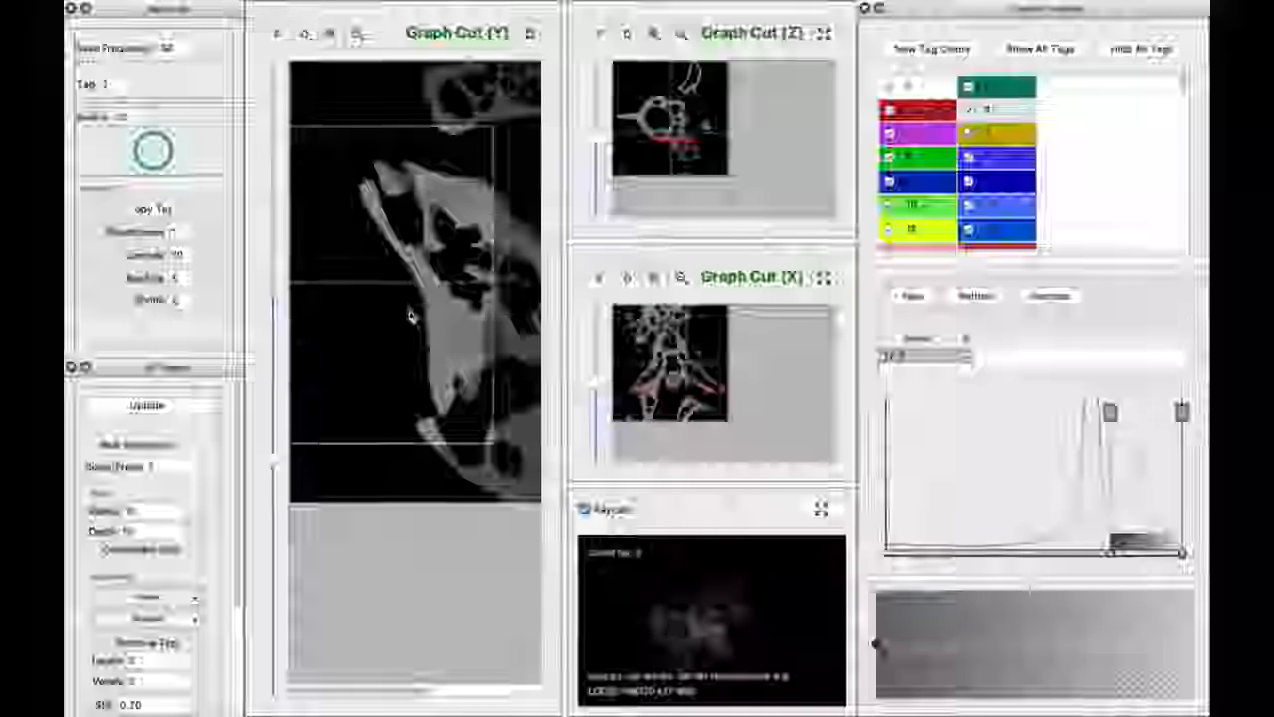
scroll(413, 317, down, 3)
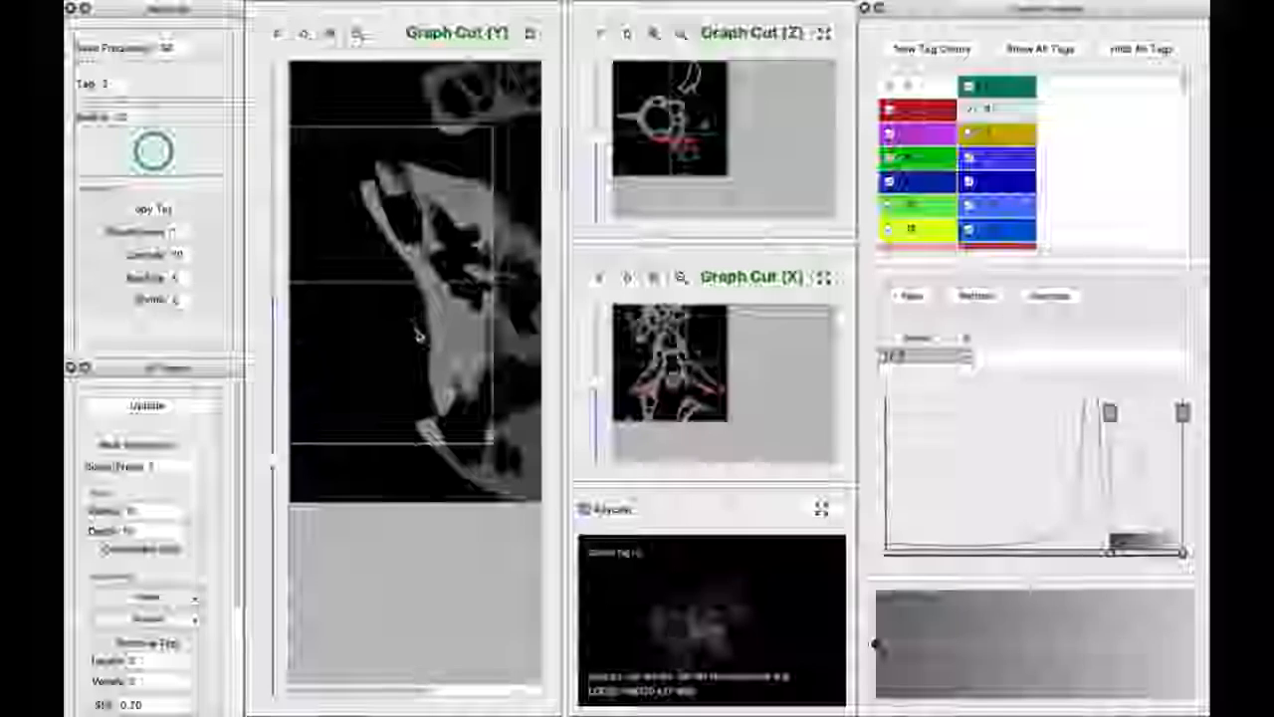
scroll(416, 302, down, 4)
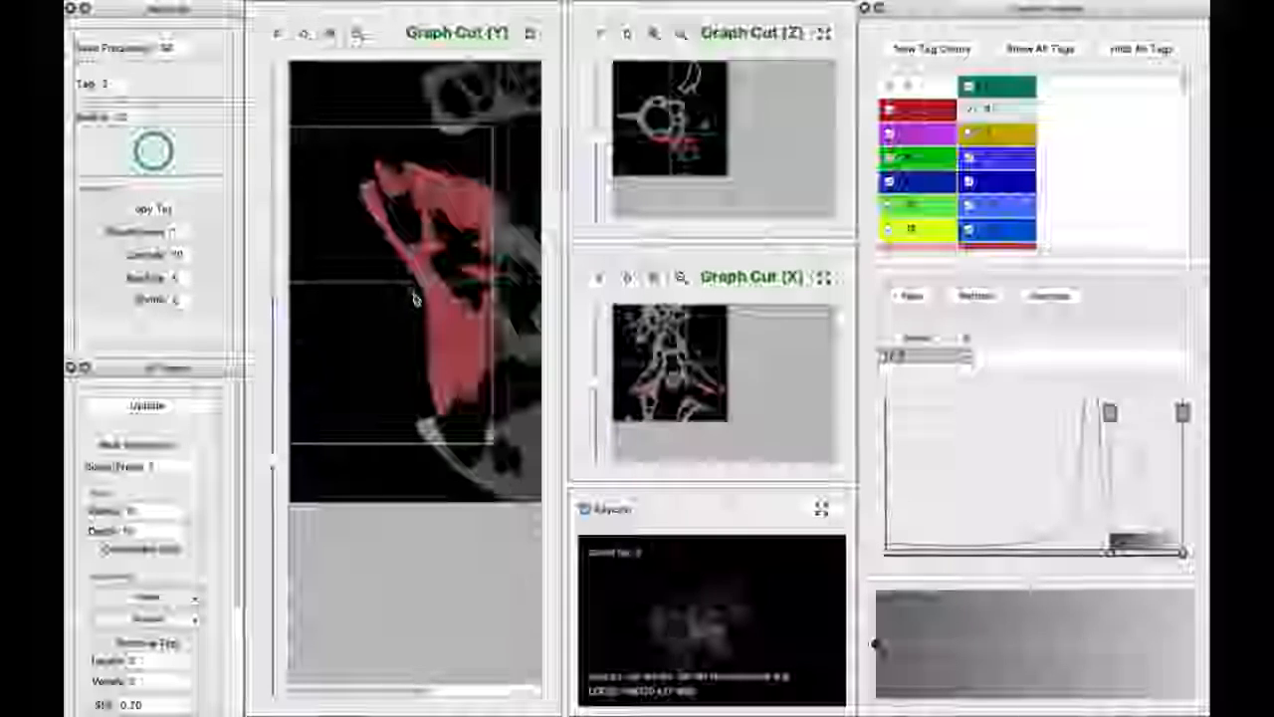
scroll(408, 259, down, 3)
scroll(398, 239, down, 4)
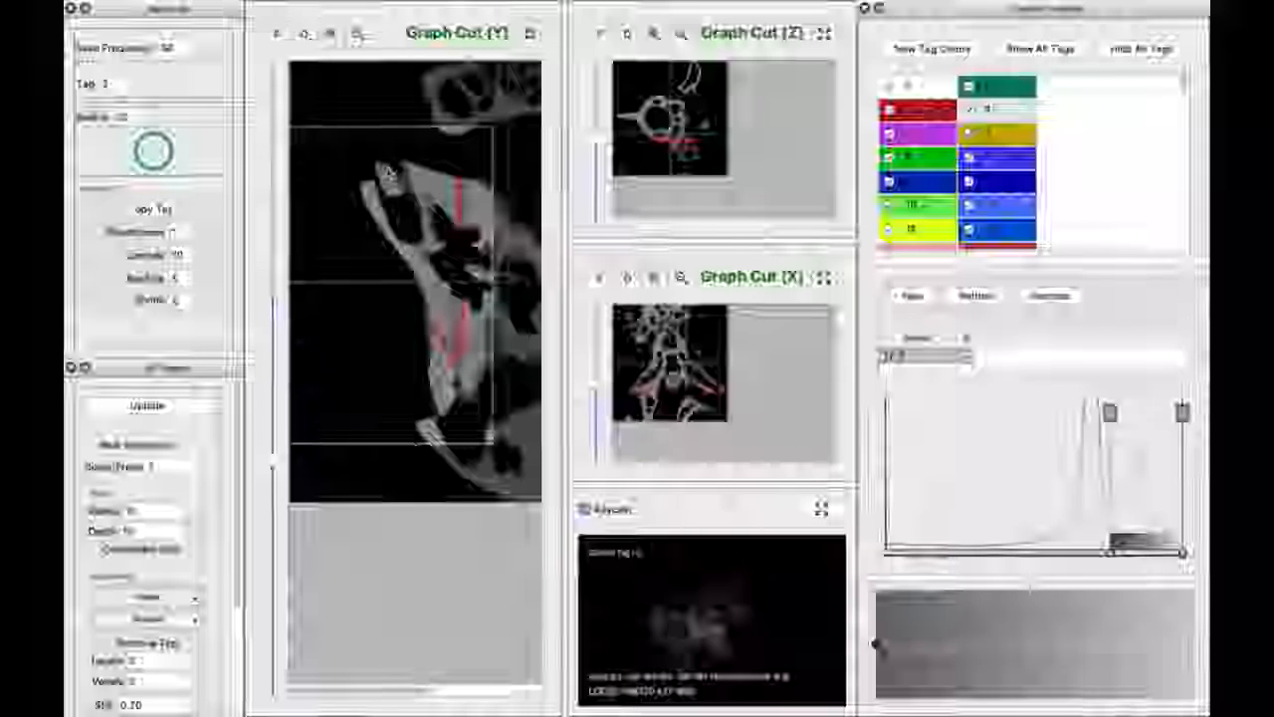
key(t)
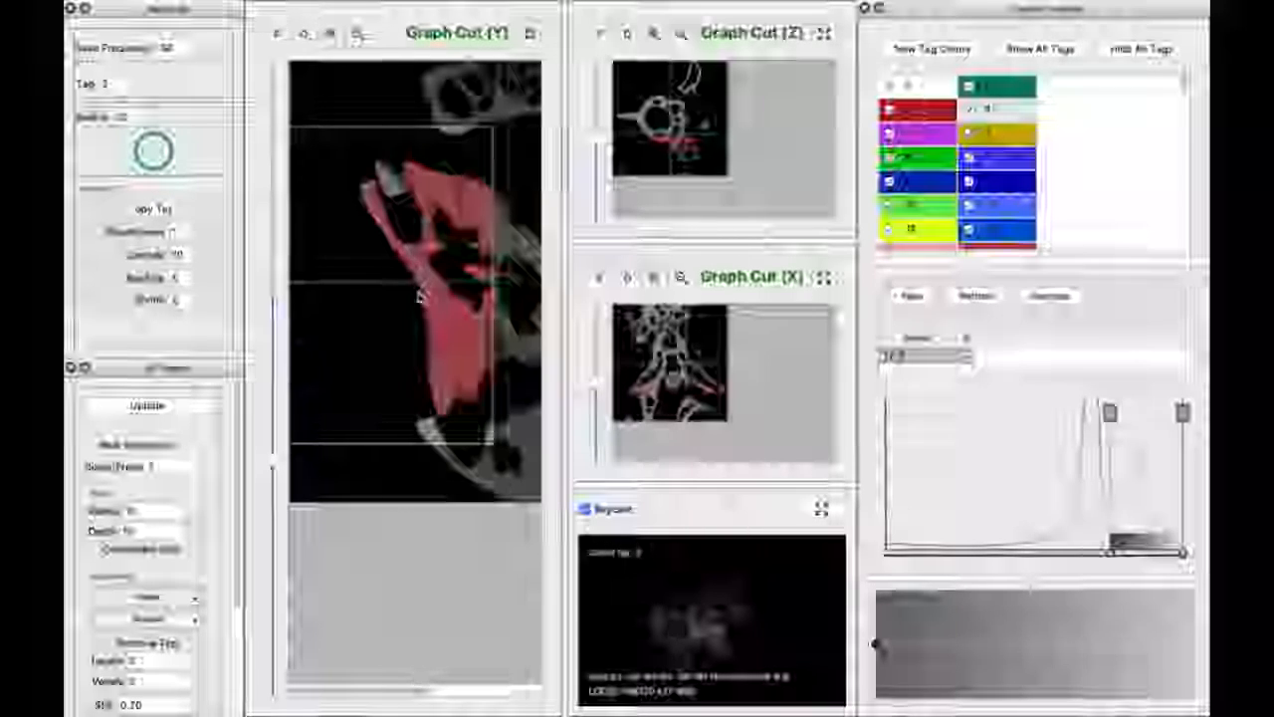
scroll(415, 301, down, 1)
key(t)
scroll(415, 302, down, 1)
scroll(415, 301, down, 1)
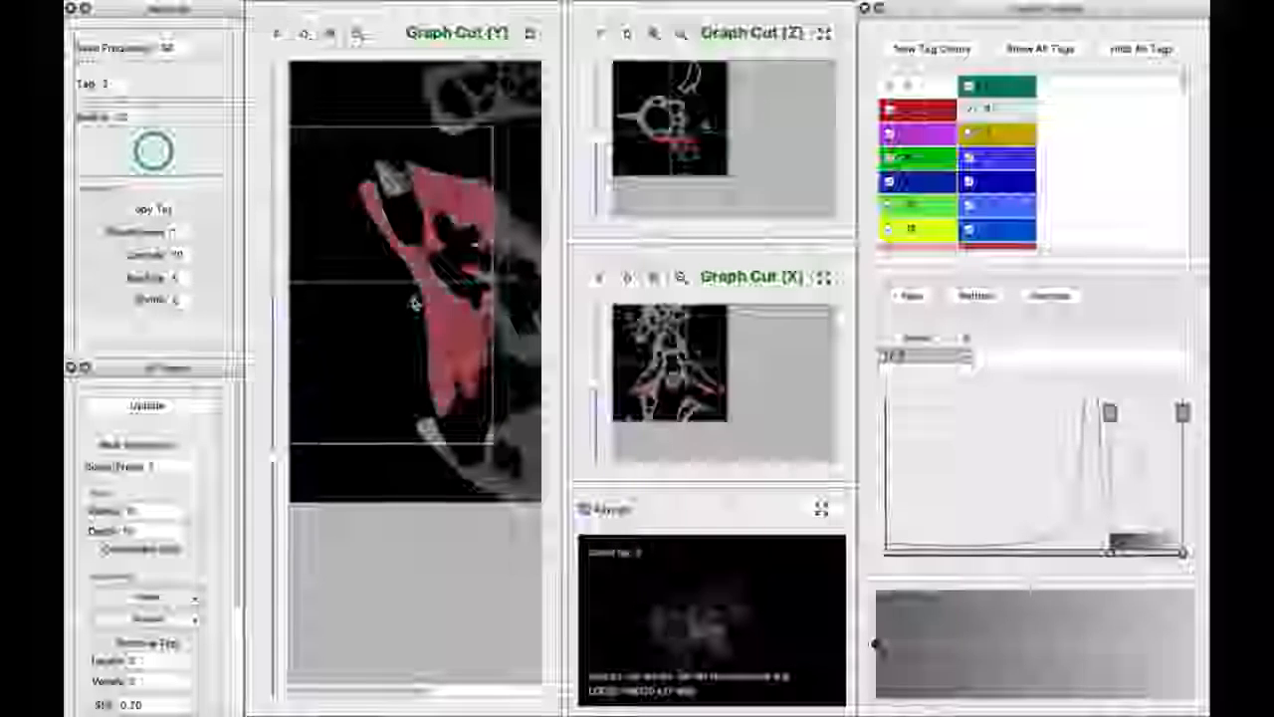
scroll(415, 301, down, 1)
key(t)
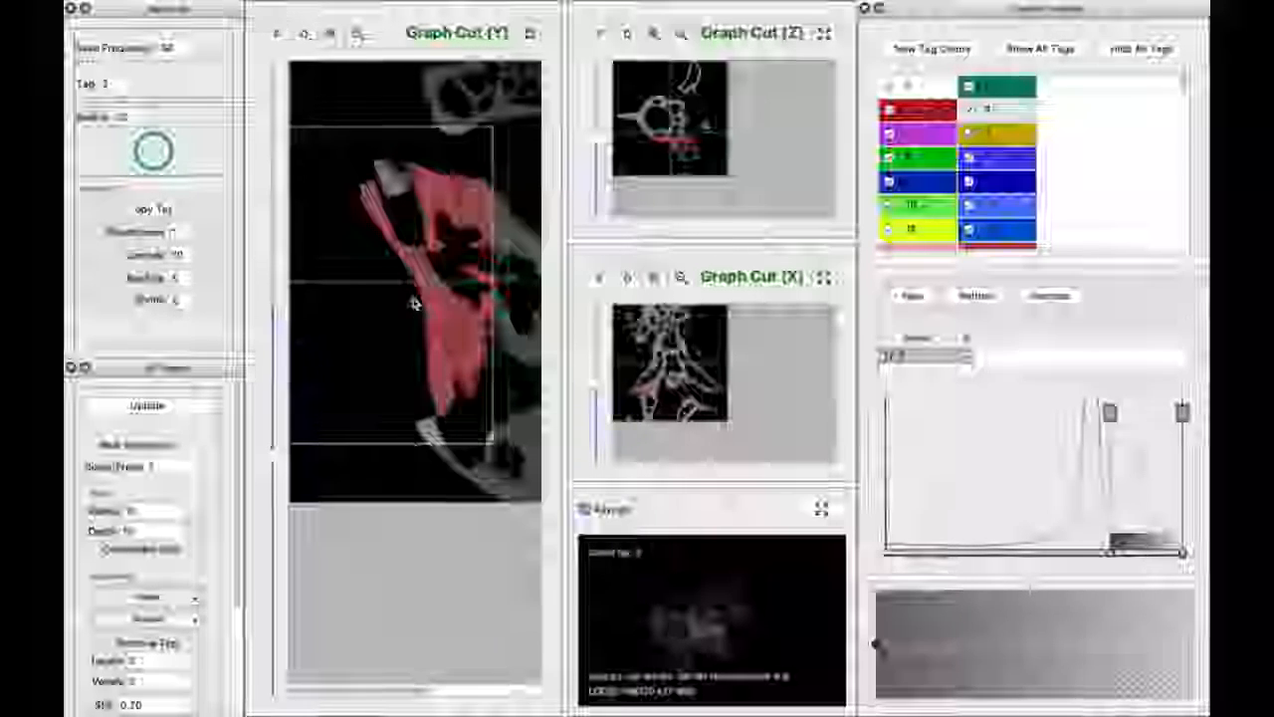
scroll(415, 302, down, 1)
key(t)
scroll(415, 302, down, 1)
key(t)
scroll(415, 301, down, 1)
key(t)
scroll(417, 311, down, 1)
key(t)
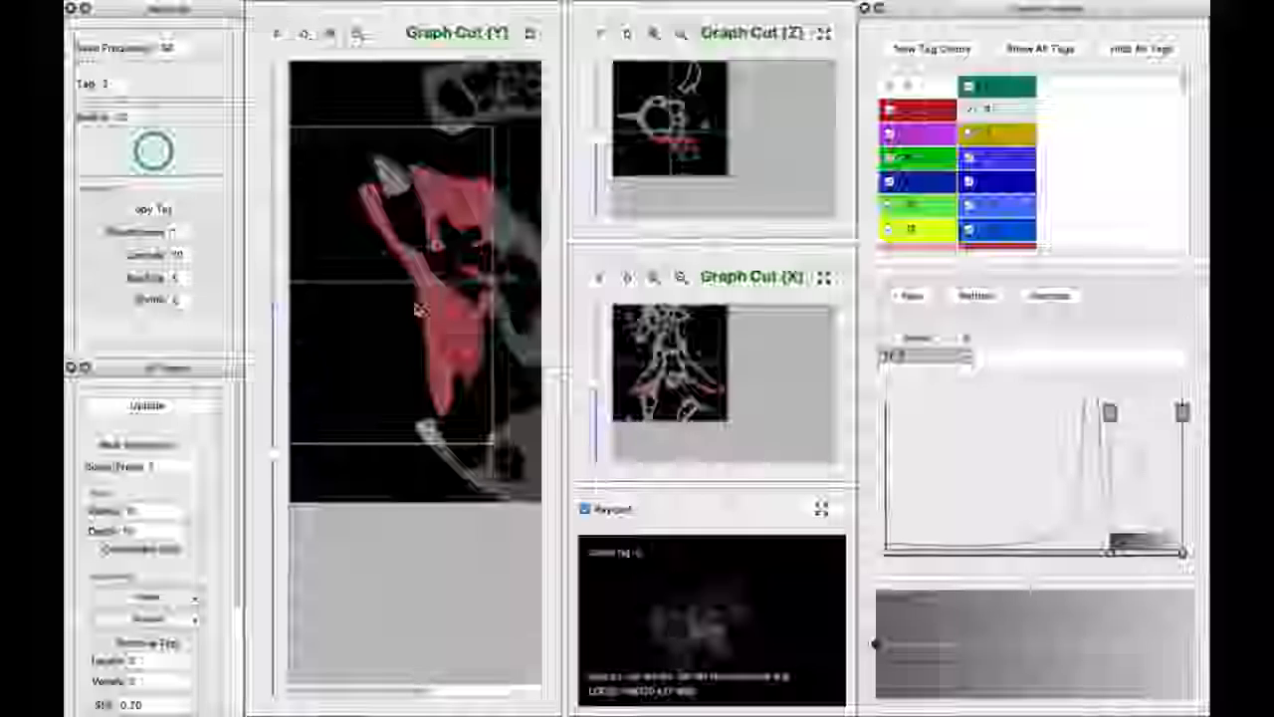
scroll(418, 309, down, 1)
key(t)
scroll(441, 324, down, 1)
scroll(434, 322, down, 1)
key(t)
scroll(434, 322, down, 1)
key(t)
scroll(434, 322, down, 1)
key(t)
scroll(434, 321, down, 1)
key(t)
scroll(434, 322, down, 1)
key(t)
scroll(434, 322, down, 1)
key(t)
scroll(434, 322, down, 1)
key(t)
scroll(434, 322, down, 1)
key(t)
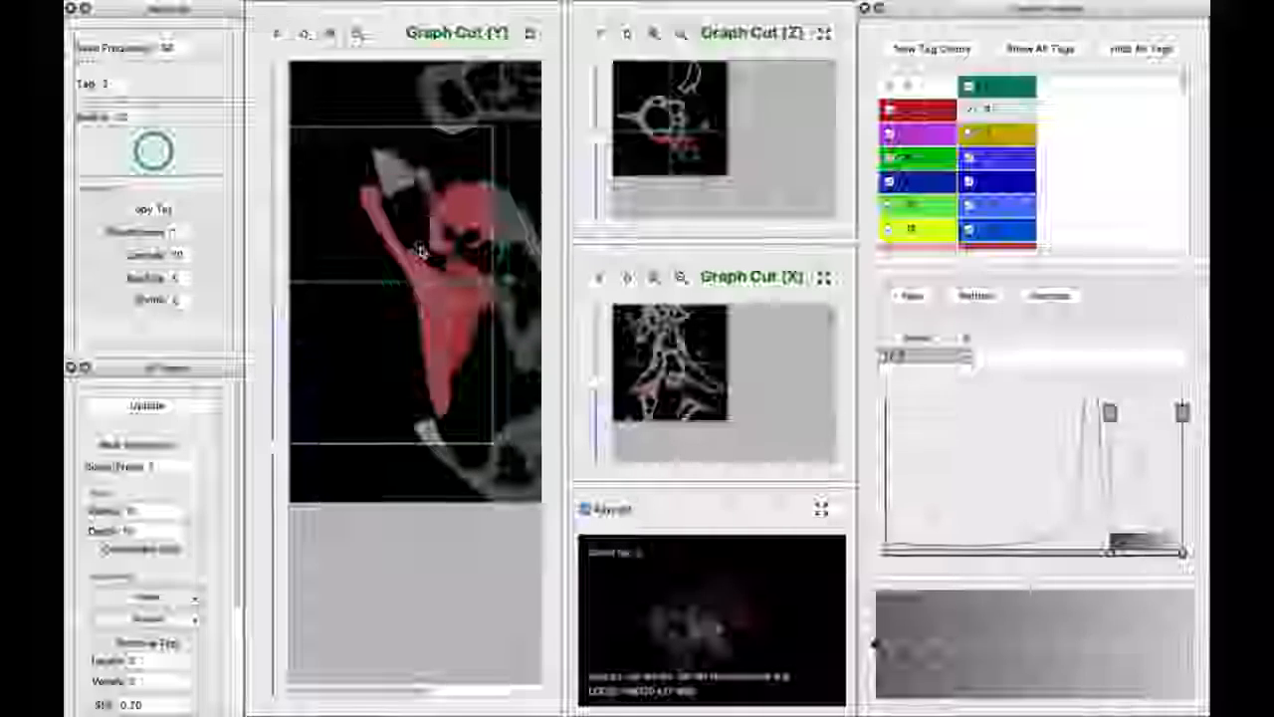
scroll(420, 227, down, 1)
scroll(420, 226, down, 1)
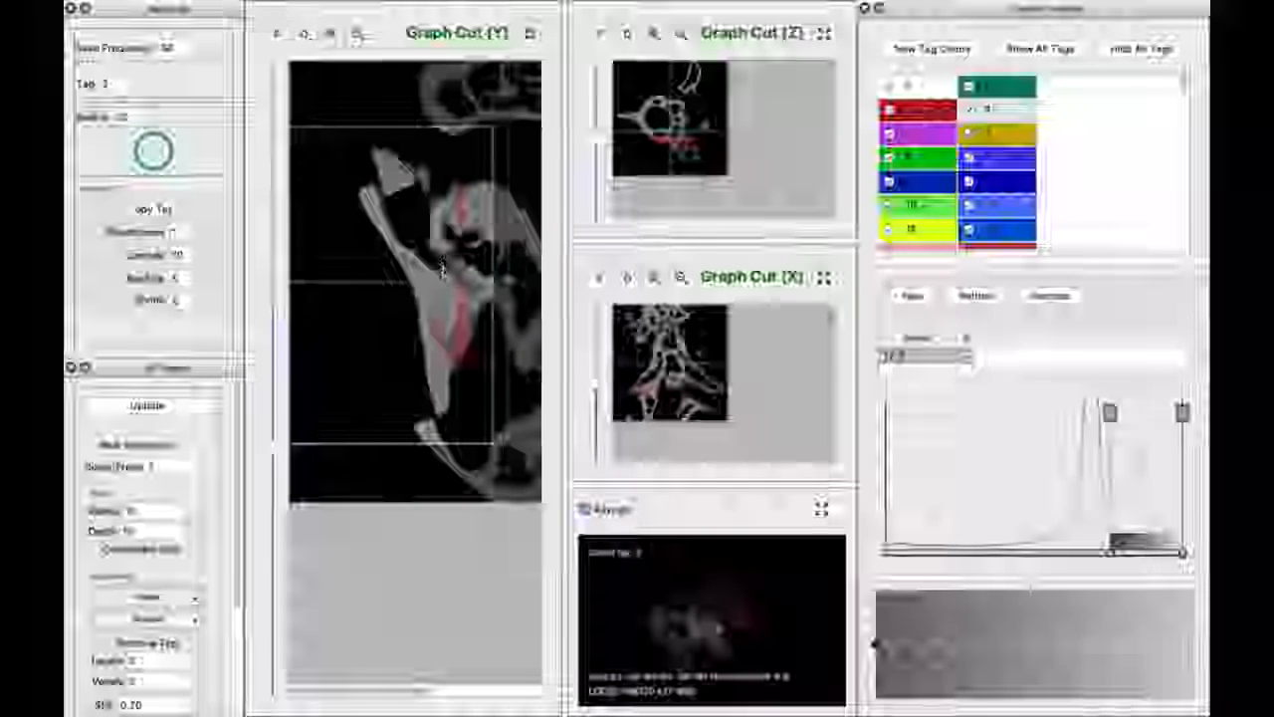
key(t)
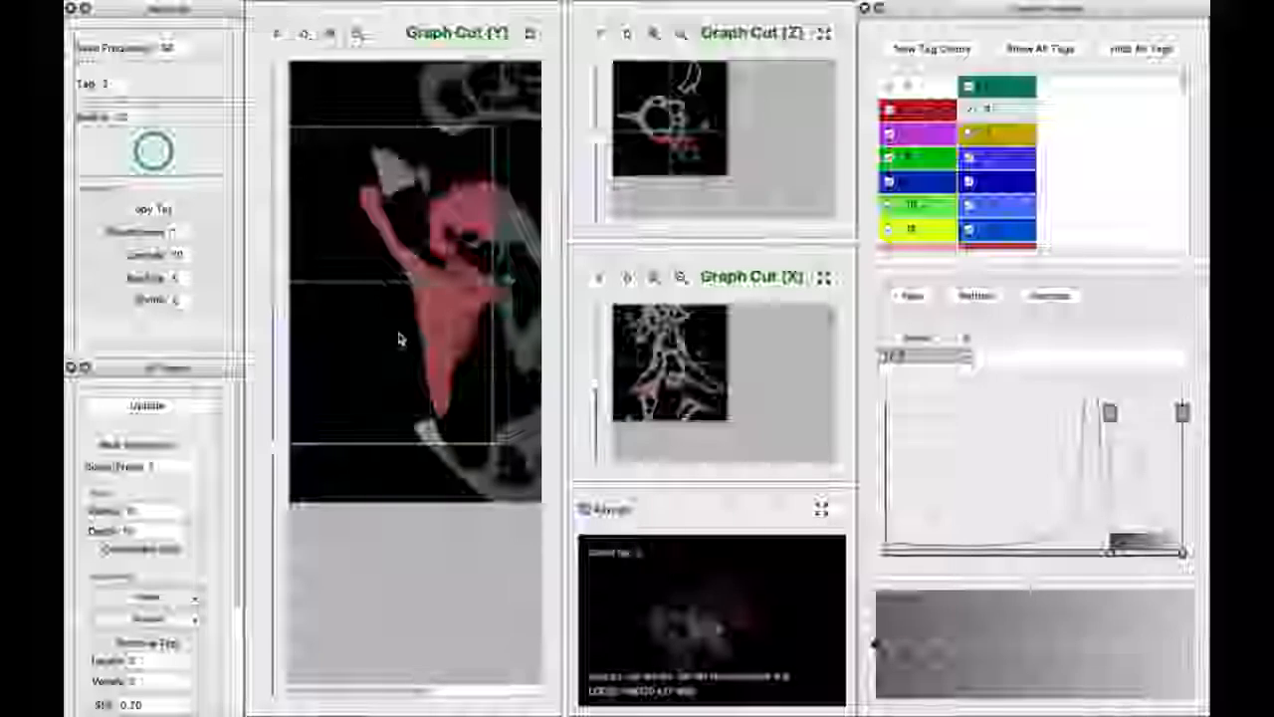
Turn on Copy Tag, set Shrink to 0, and slightly narrow the region box on the side facing the neighbouring bone.
click(160, 209)
click(202, 305)
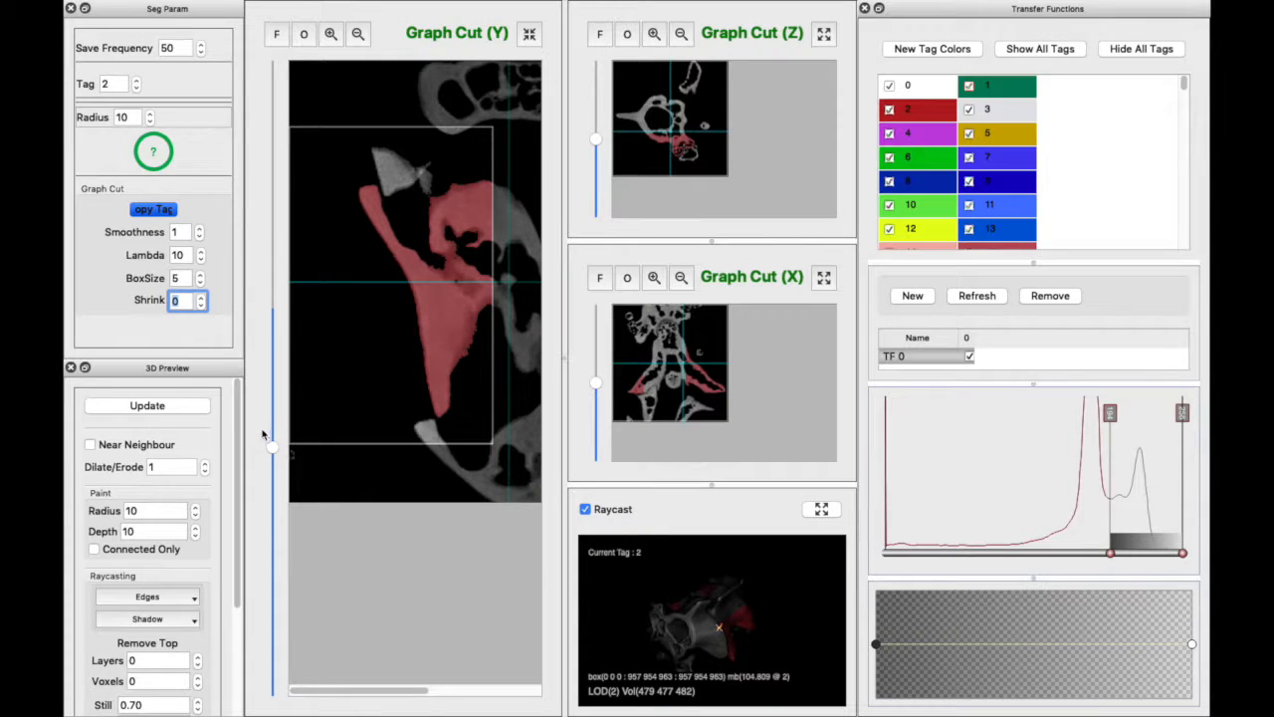
drag(269, 450, 273, 420)
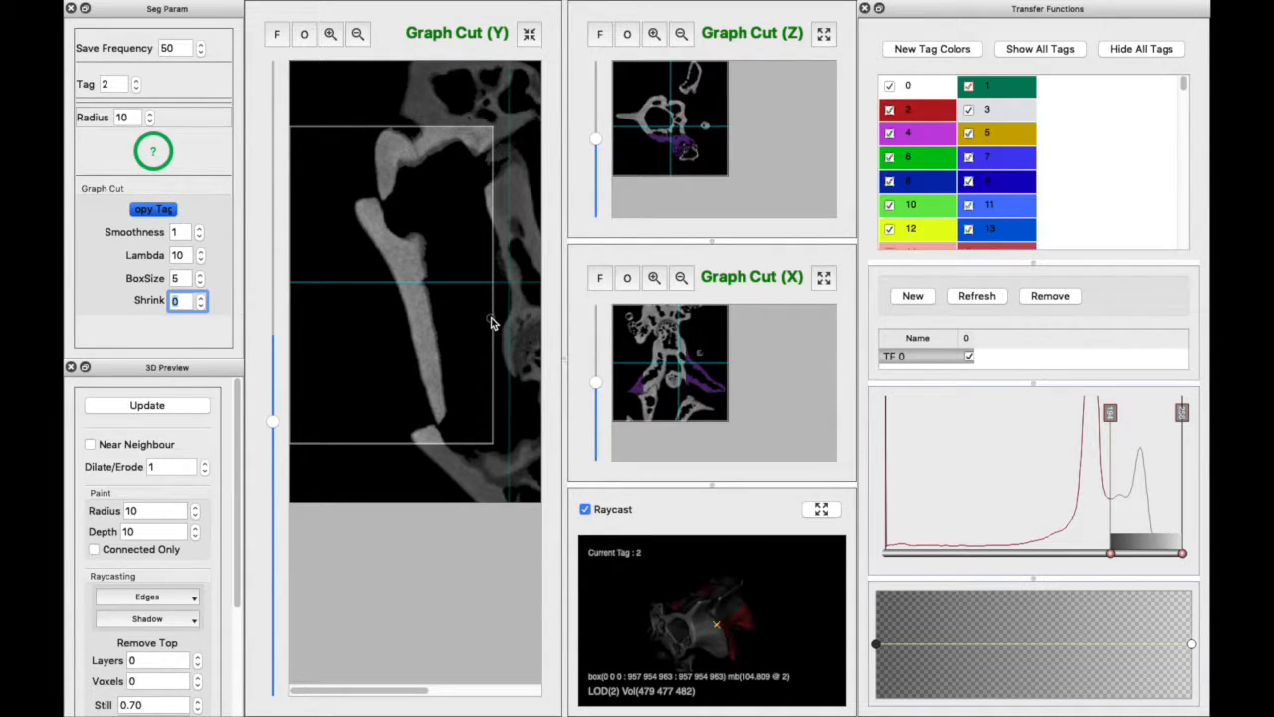
drag(490, 322, 488, 324)
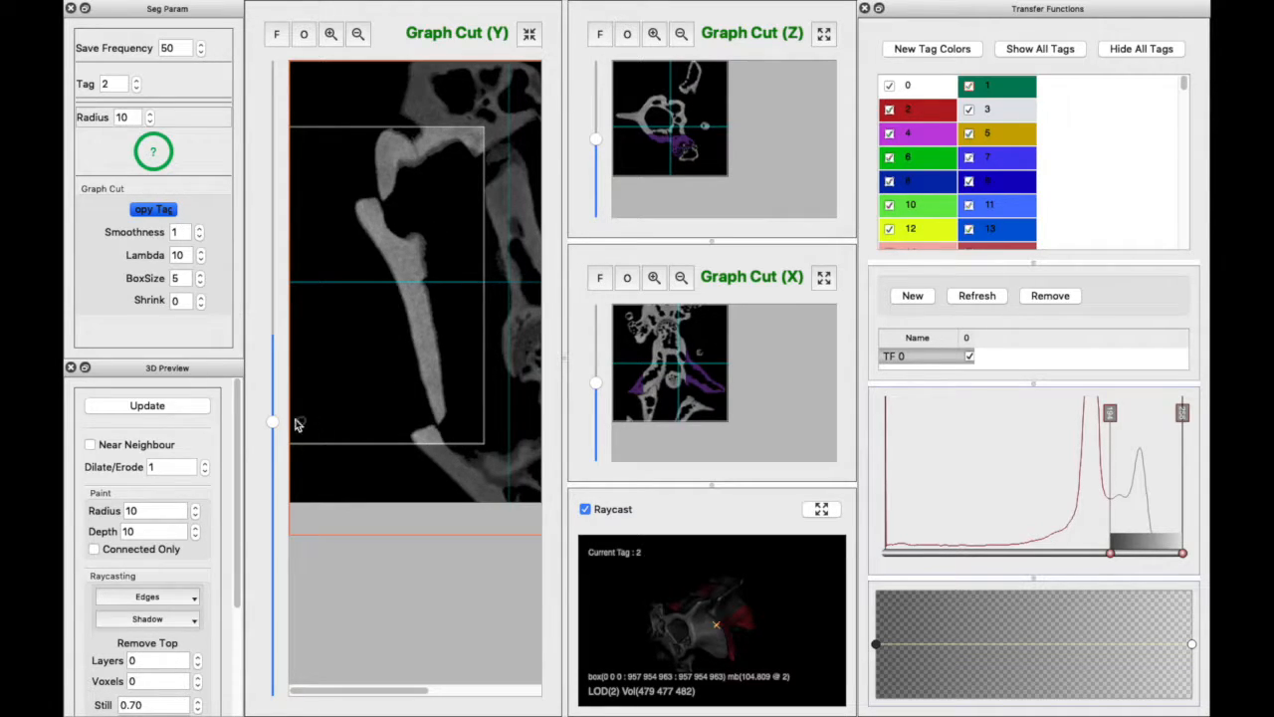
drag(276, 426, 353, 453)
scroll(409, 399, down, 1)
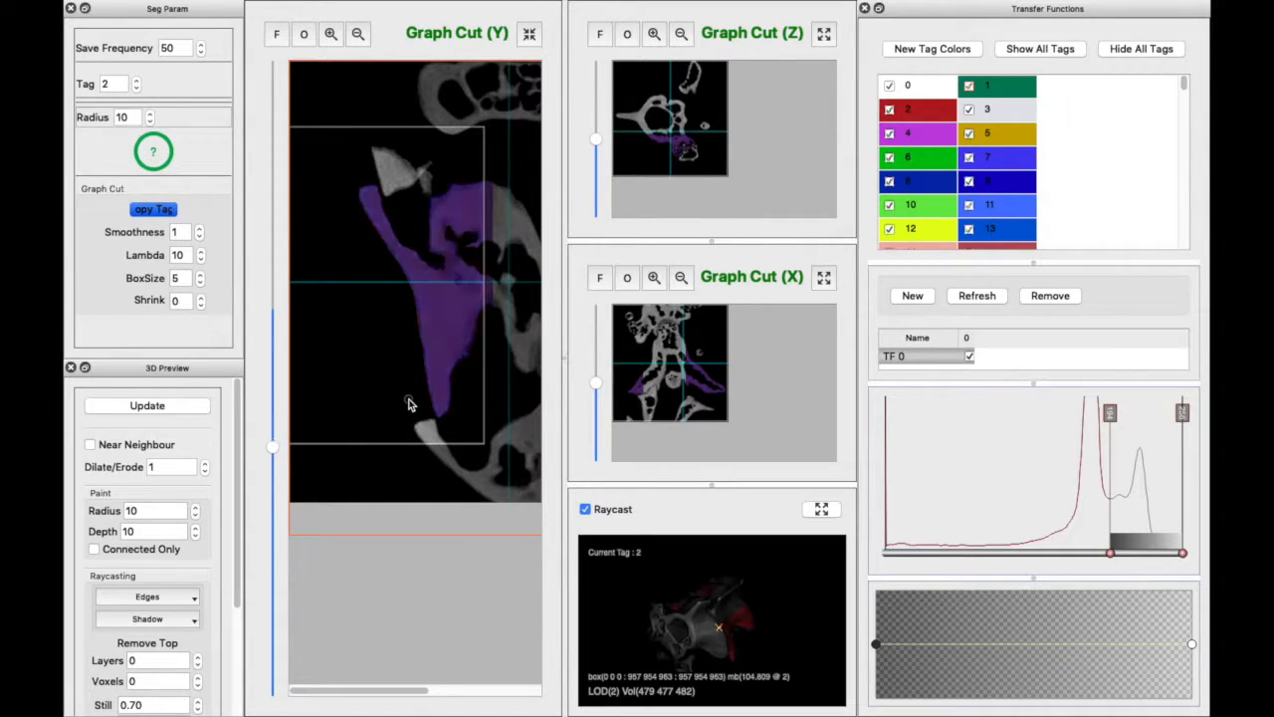
Propagate tag 2 backward through the Graph Cut (Y) slices with save frequency 500, stopping once the neighbouring bone gets tagged.
key(space)
key(space)
click(658, 339)
click(645, 355)
click(688, 370)
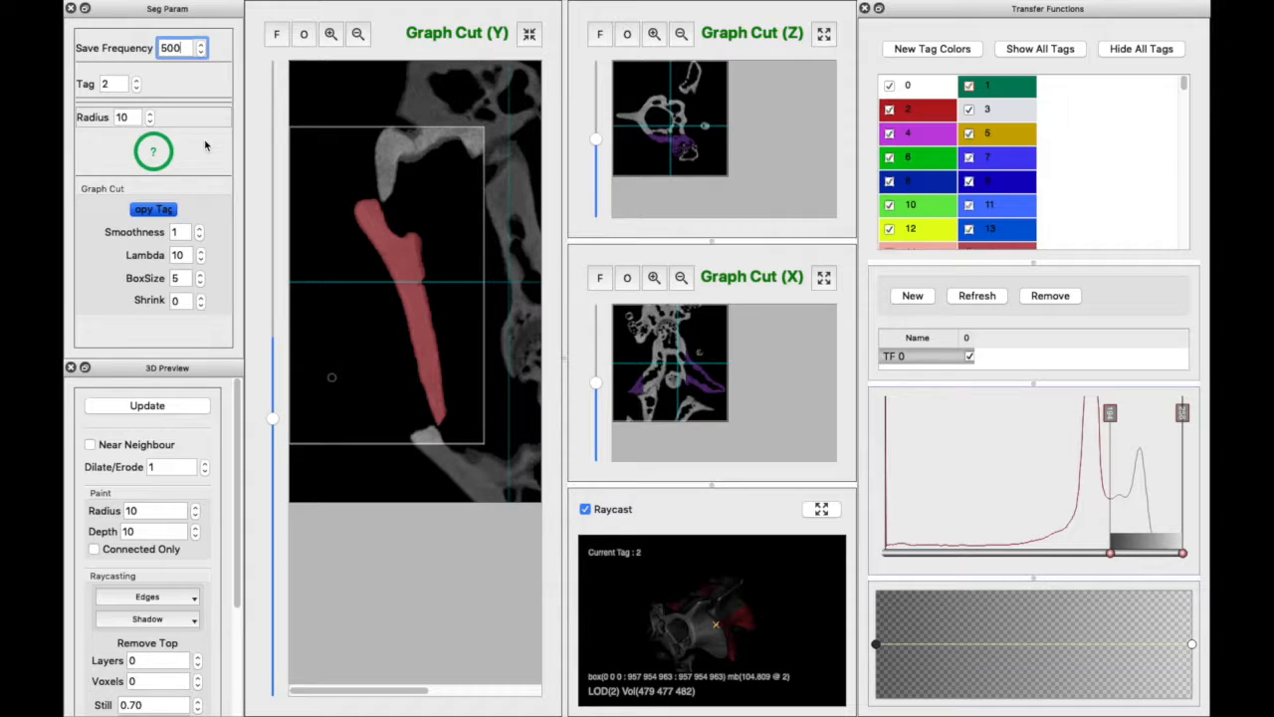
scroll(331, 377, up, 8)
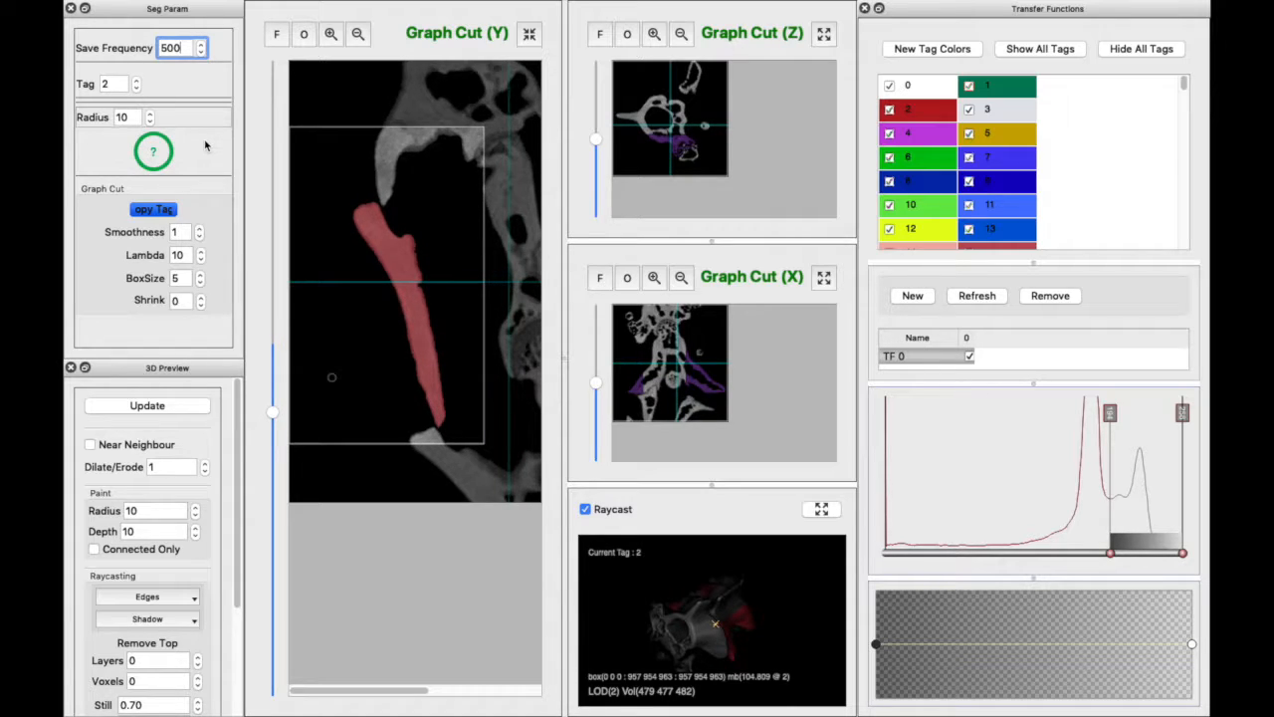
scroll(332, 377, up, 4)
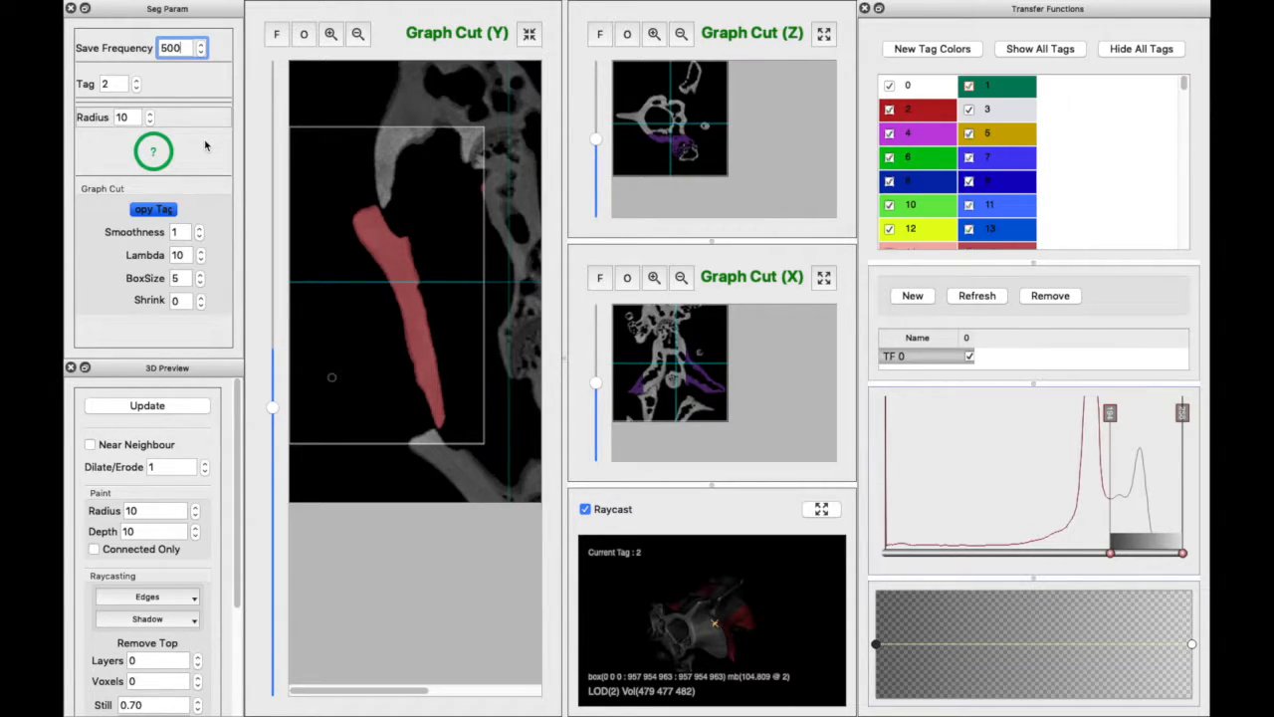
scroll(461, 176, up, 4)
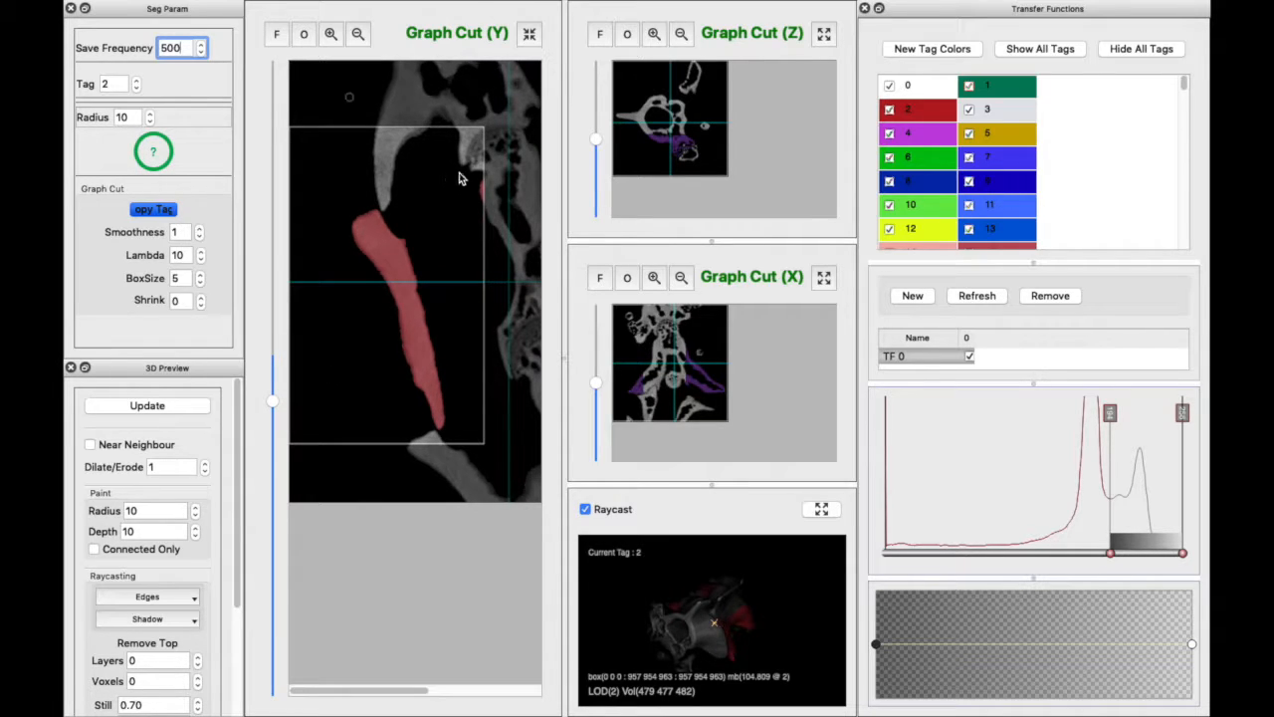
scroll(452, 233, up, 4)
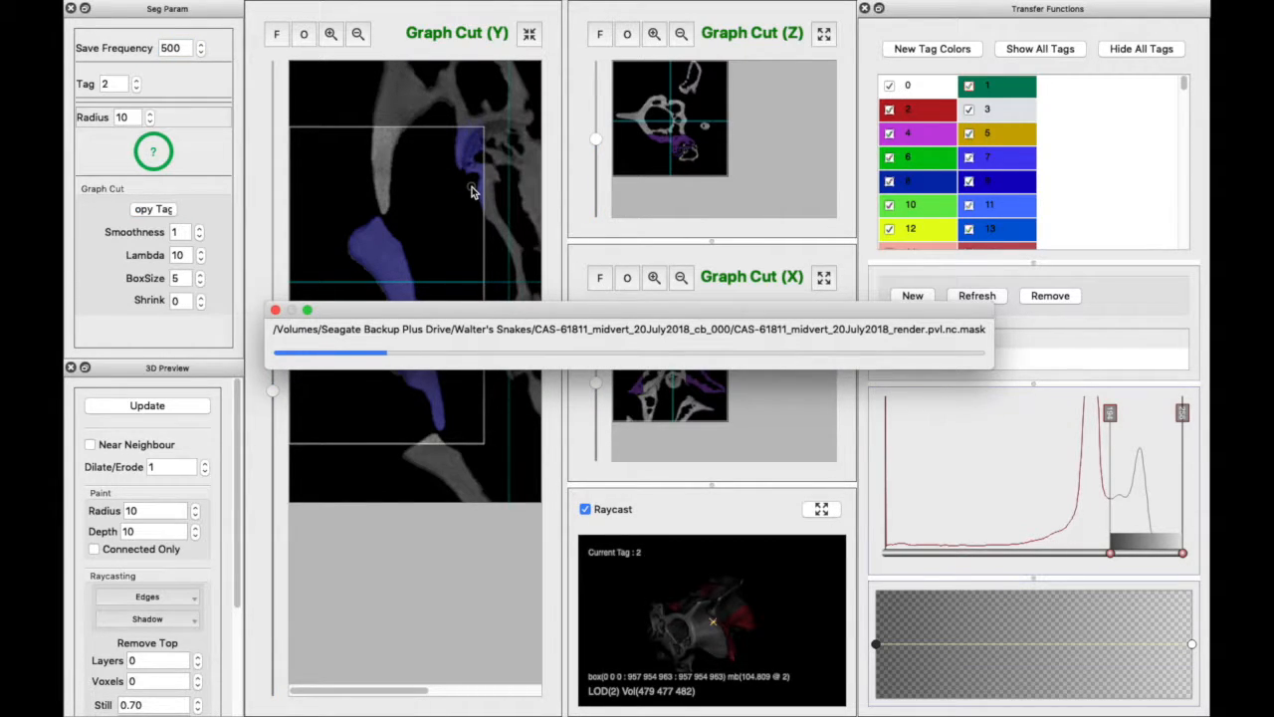
click(714, 366)
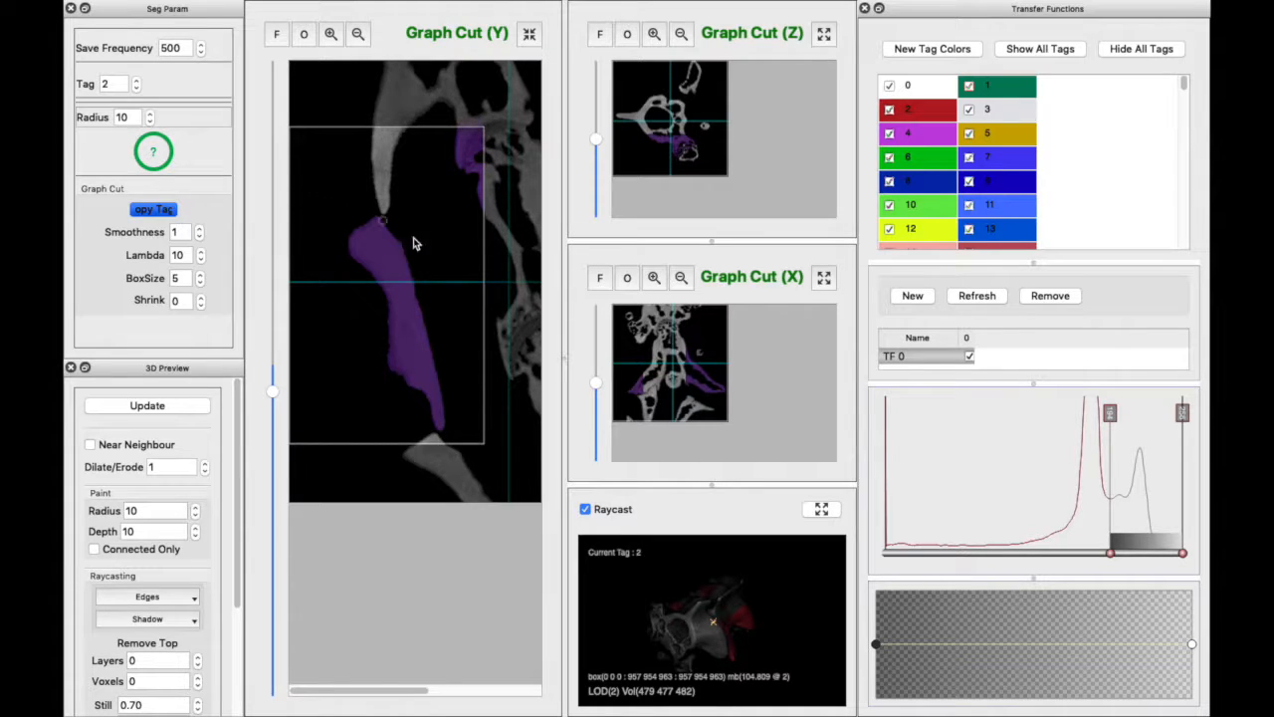
Turn off Copy Tag and find the Graph Cut (Y) slice where the neighbouring bone starts to be tagged.
click(169, 210)
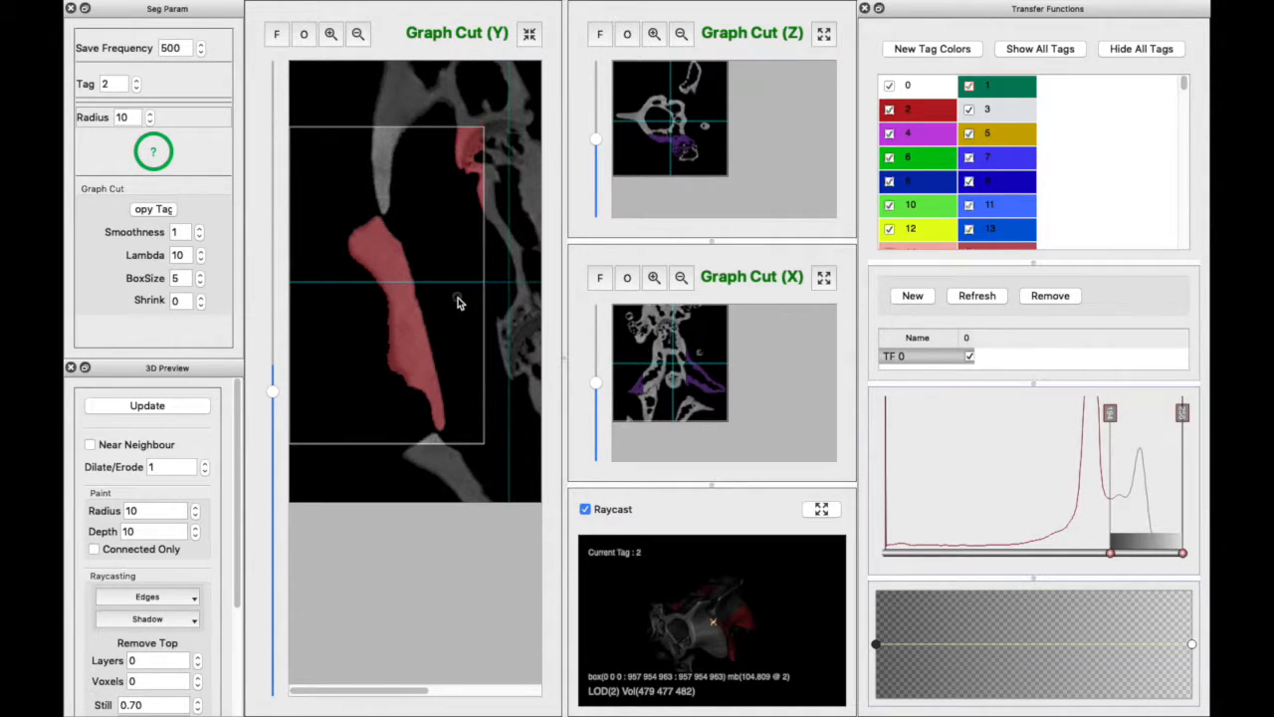
scroll(450, 406, down, 5)
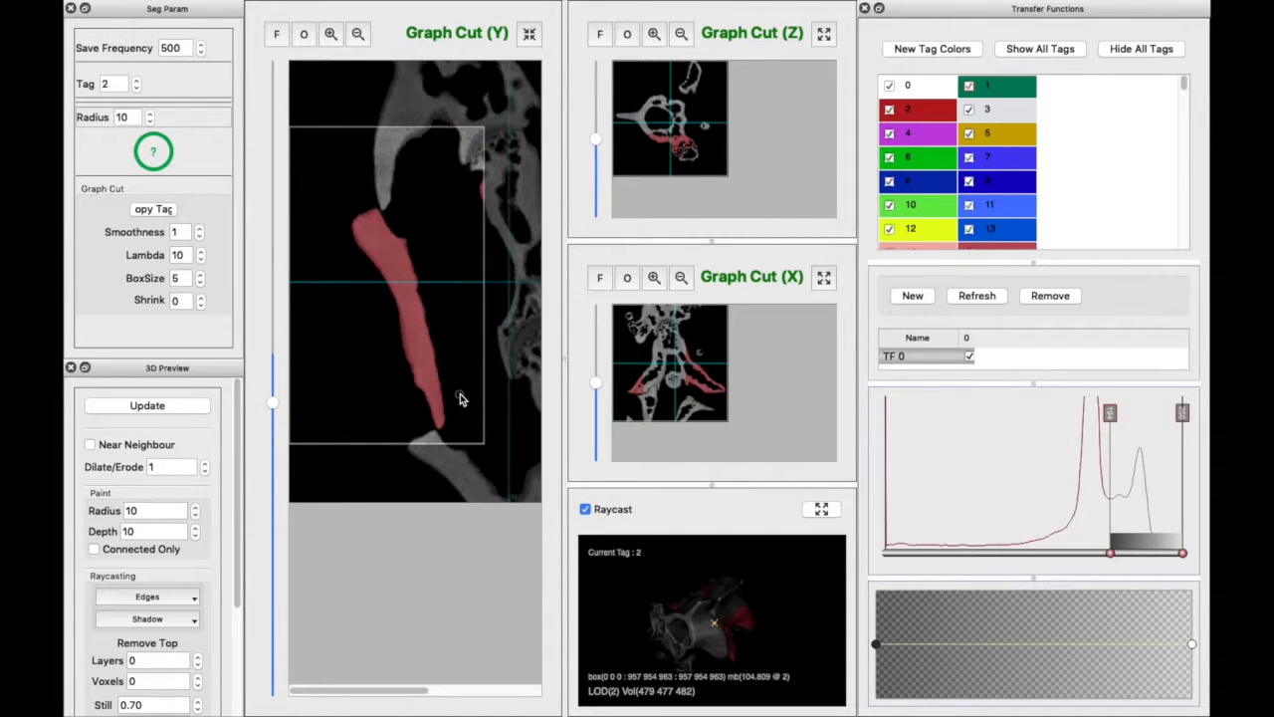
scroll(460, 399, up, 1)
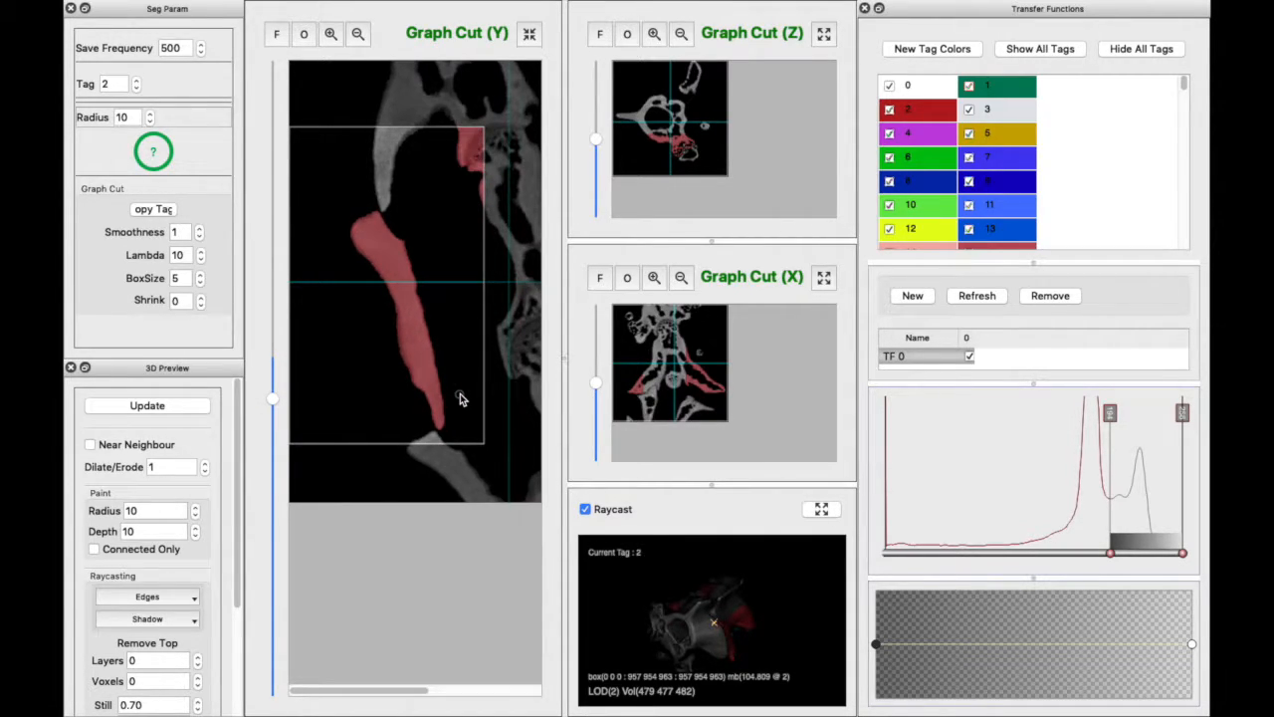
scroll(460, 400, down, 1)
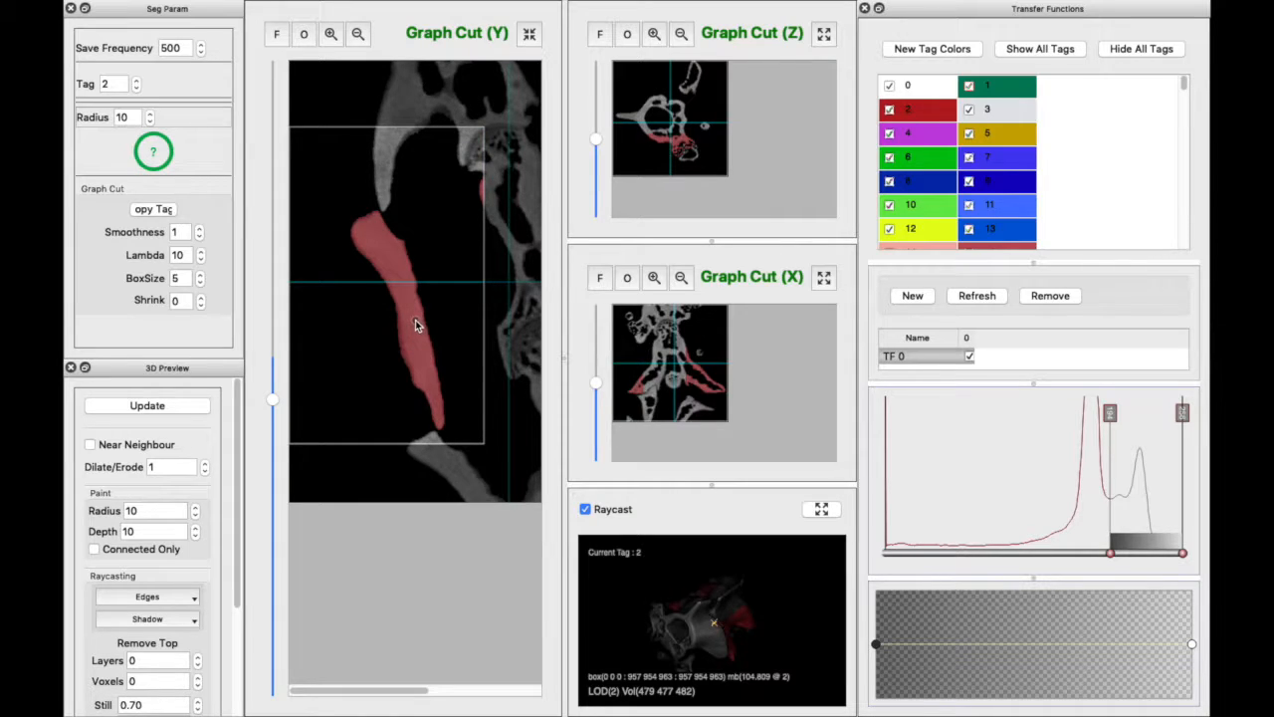
Replace the region box with a small one around the wrongly tagged neighbouring bone and clear its tags backward through the slices.
click(443, 225)
scroll(444, 218, up, 1)
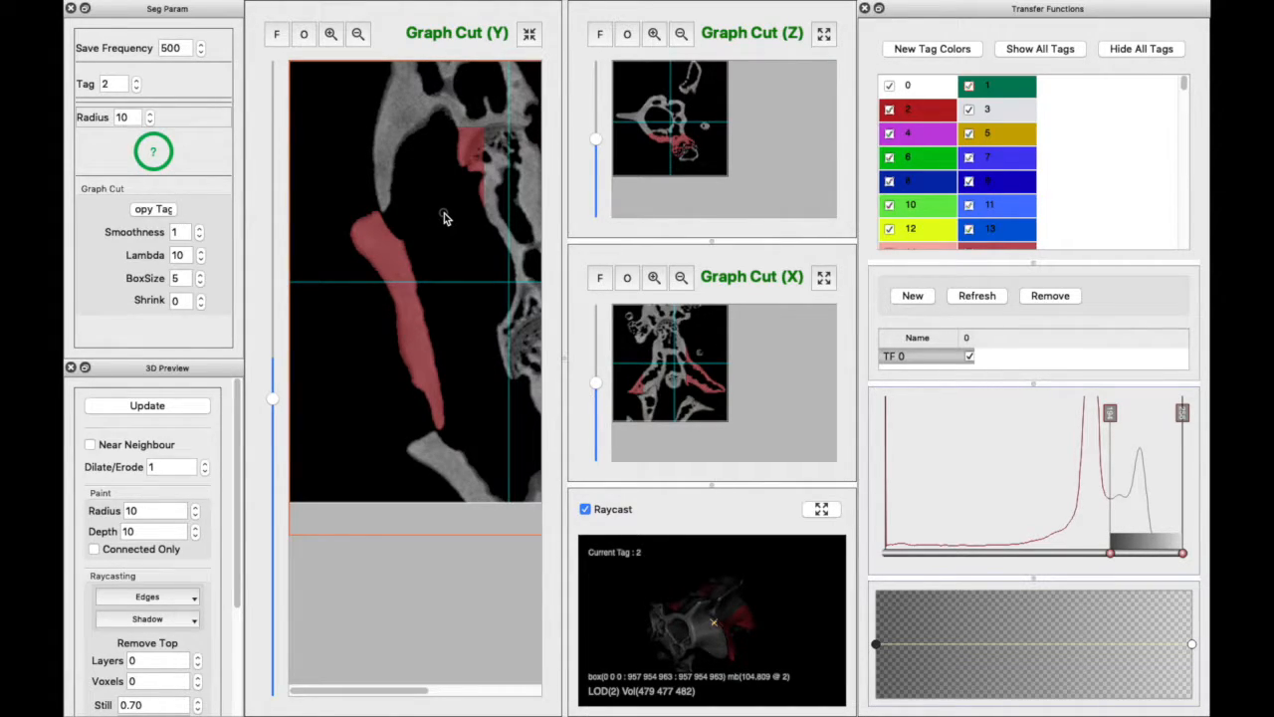
drag(439, 116, 503, 229)
key(shift+t)
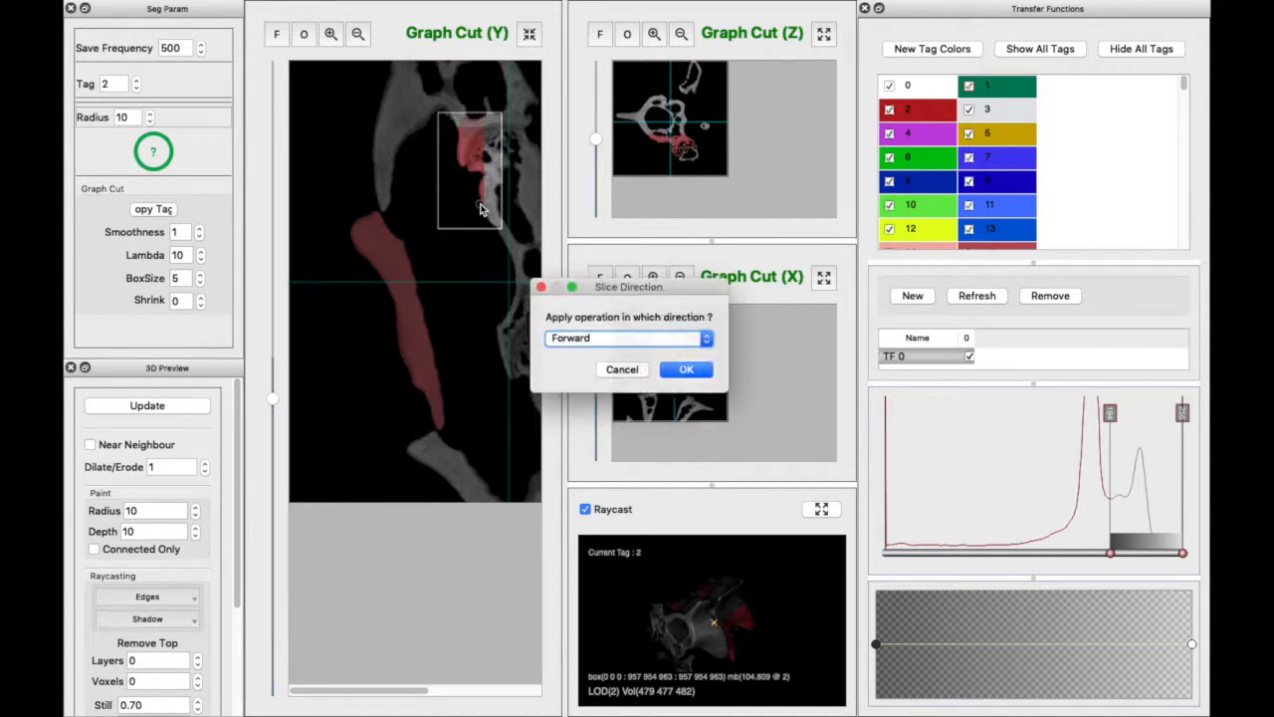
click(667, 338)
click(667, 352)
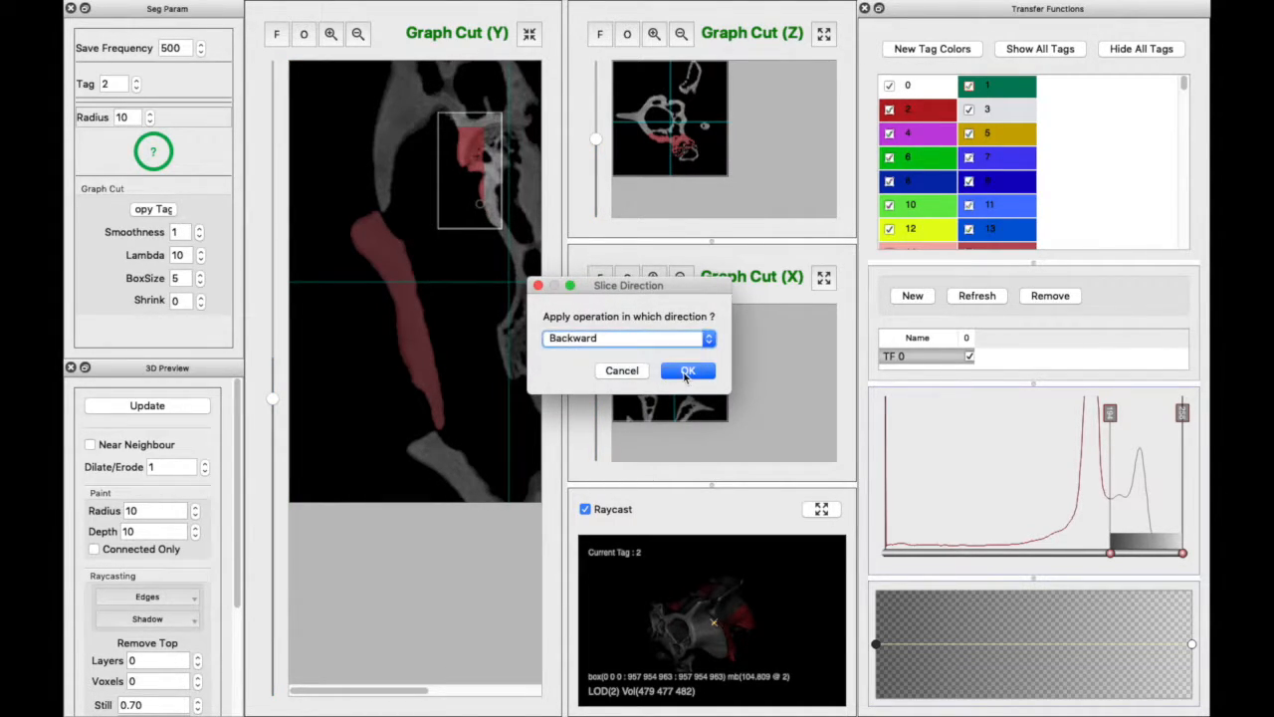
click(687, 370)
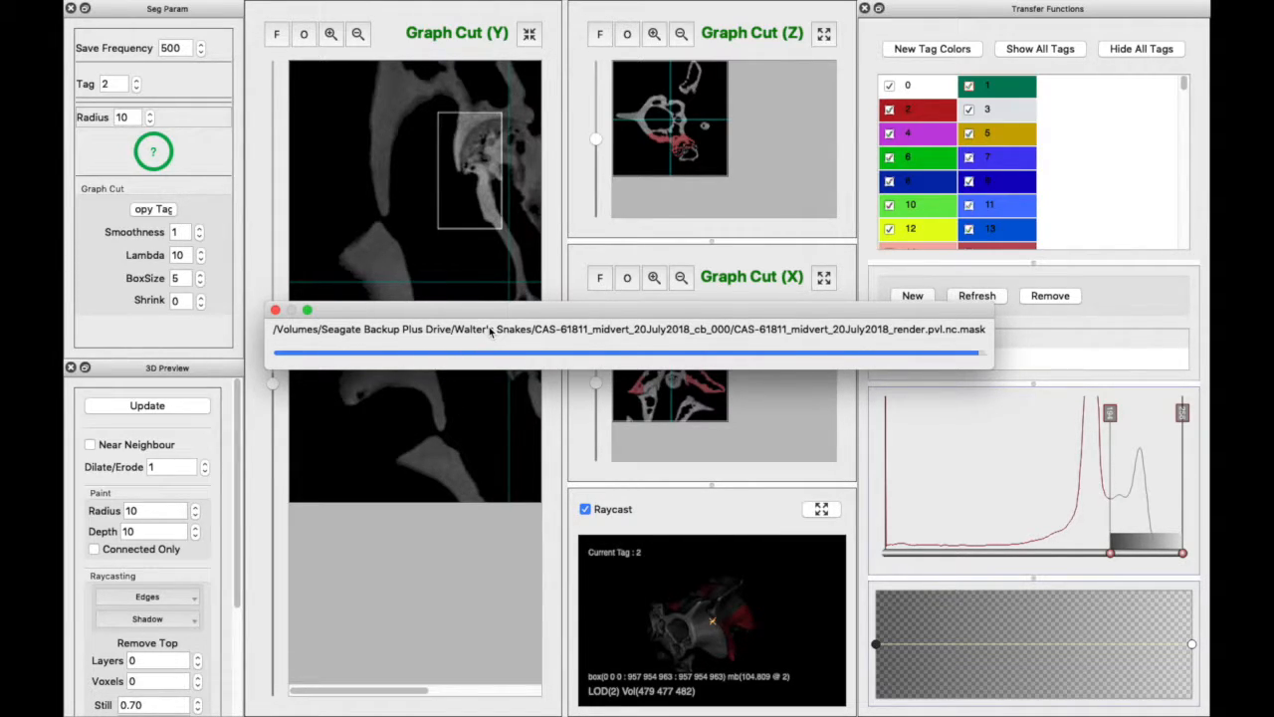
click(701, 369)
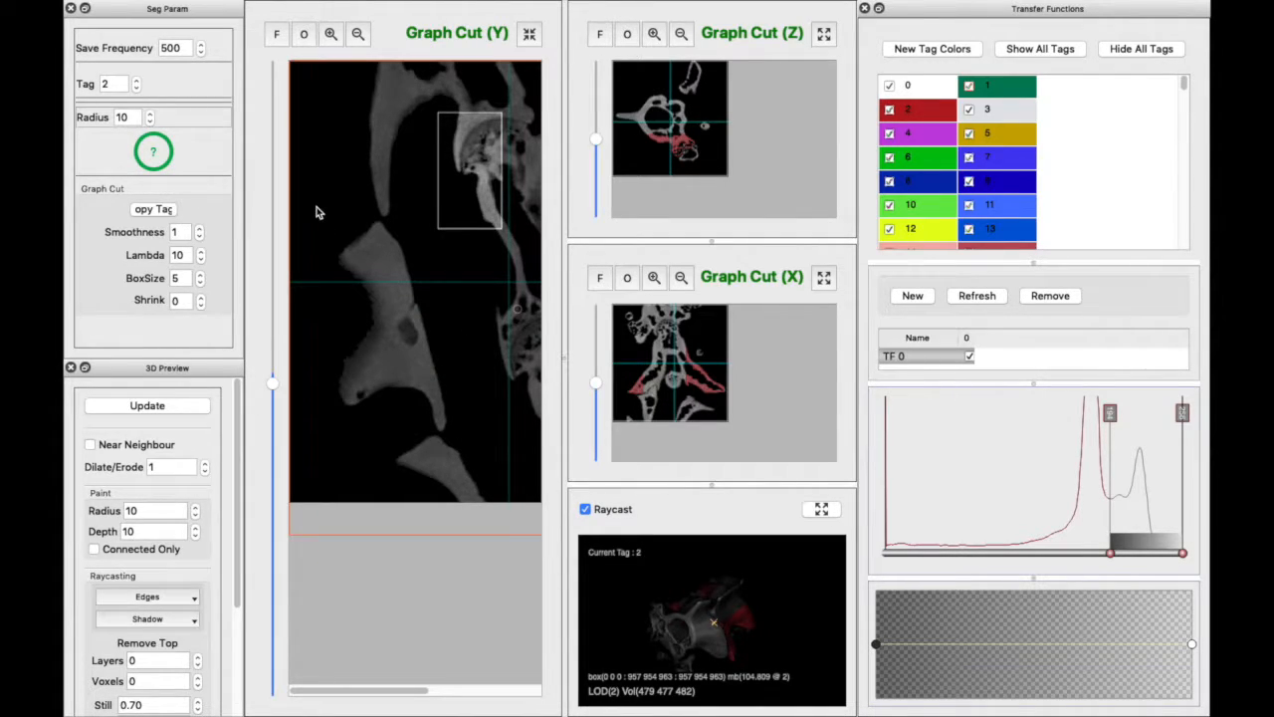
Box the tagged bone in Graph Cut (Y), extend the box to the image edge and check it across the following slices.
scroll(373, 262, down, 12)
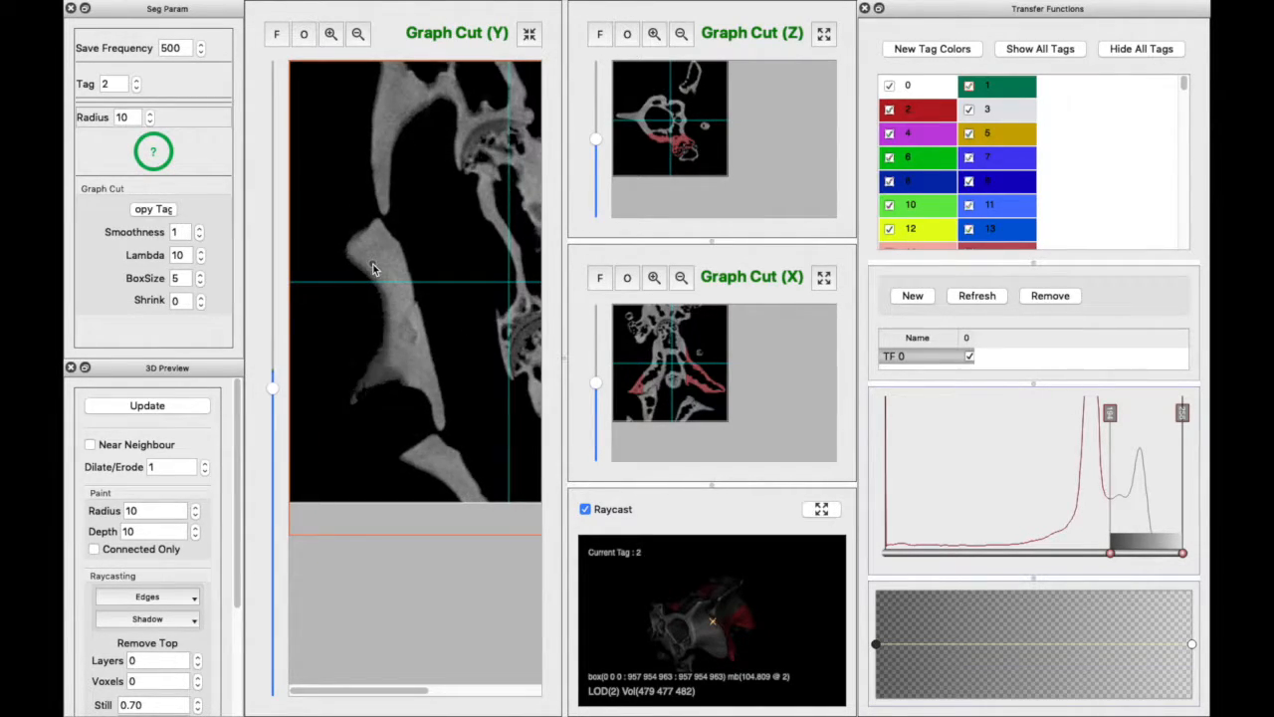
scroll(374, 269, down, 4)
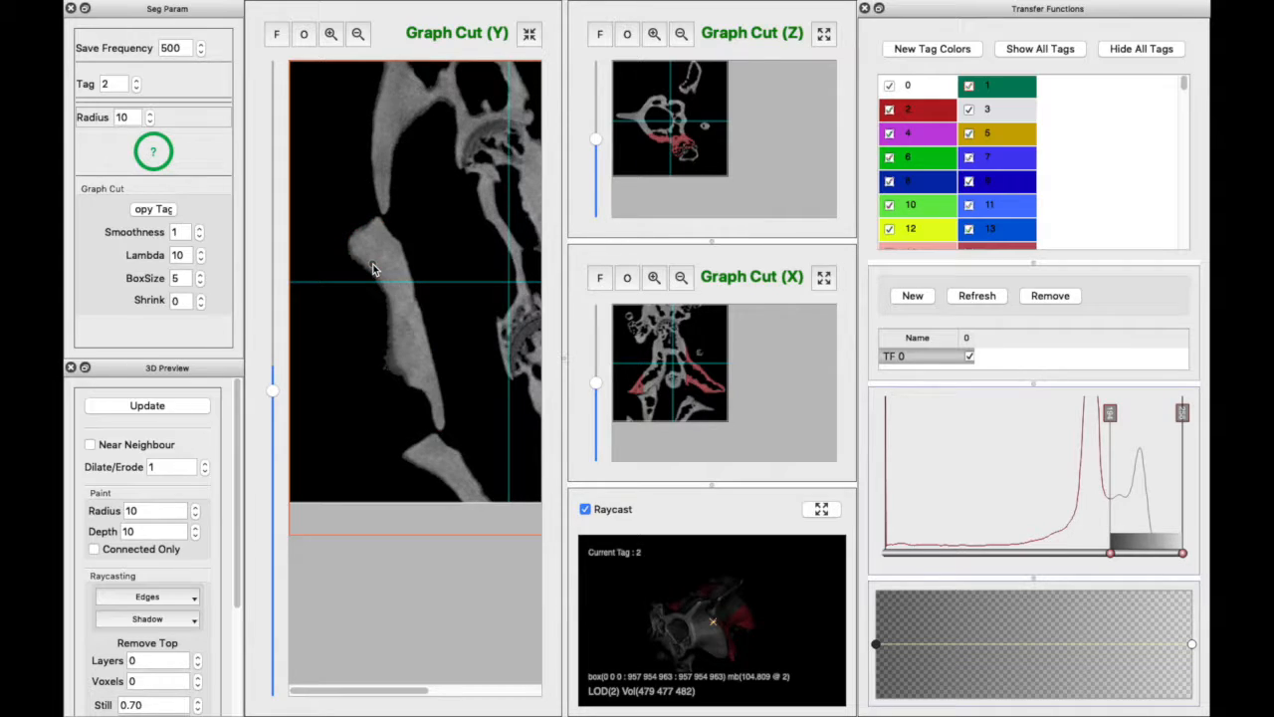
click(369, 267)
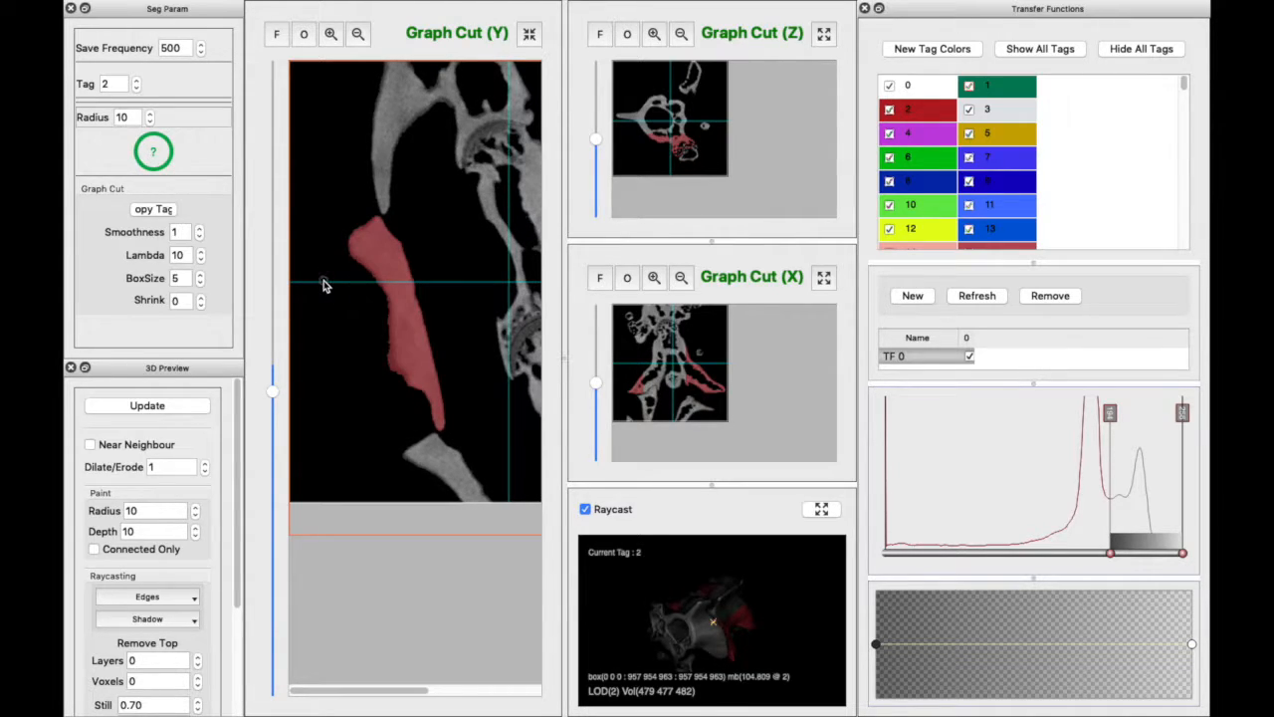
drag(293, 154, 272, 309)
drag(298, 126, 454, 498)
drag(475, 507, 481, 495)
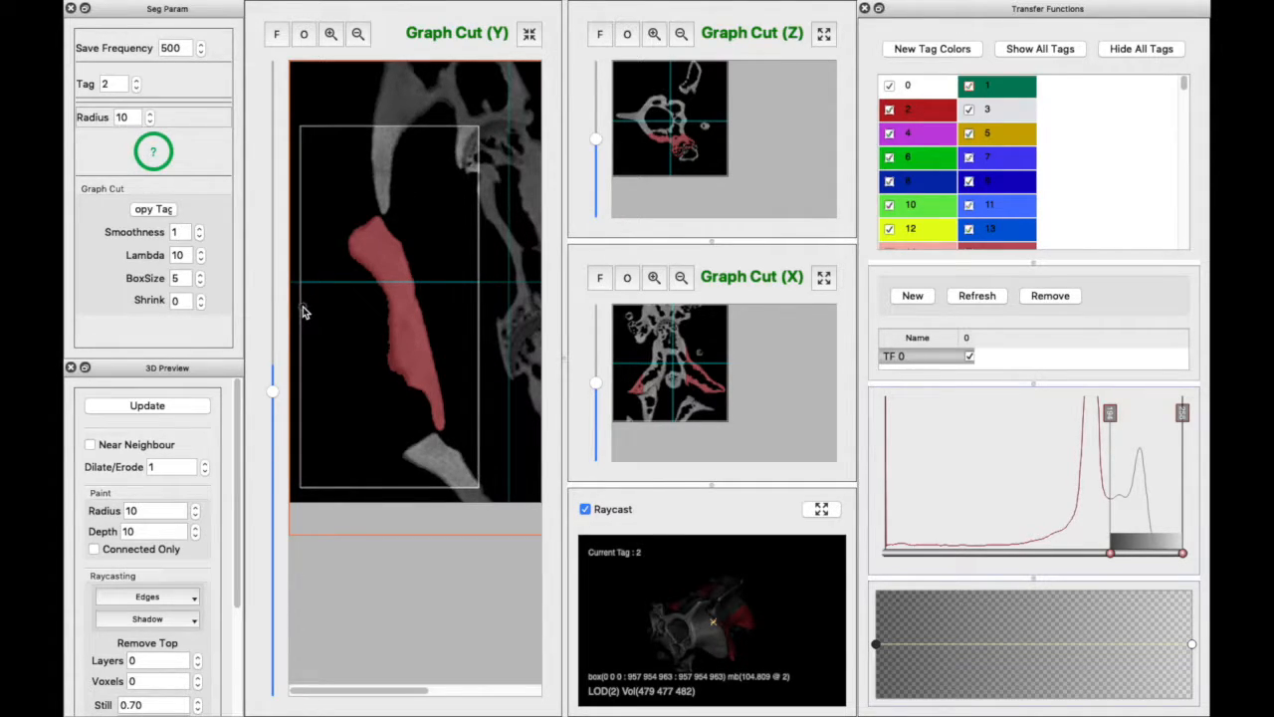
drag(300, 310, 289, 317)
scroll(268, 391, down, 10)
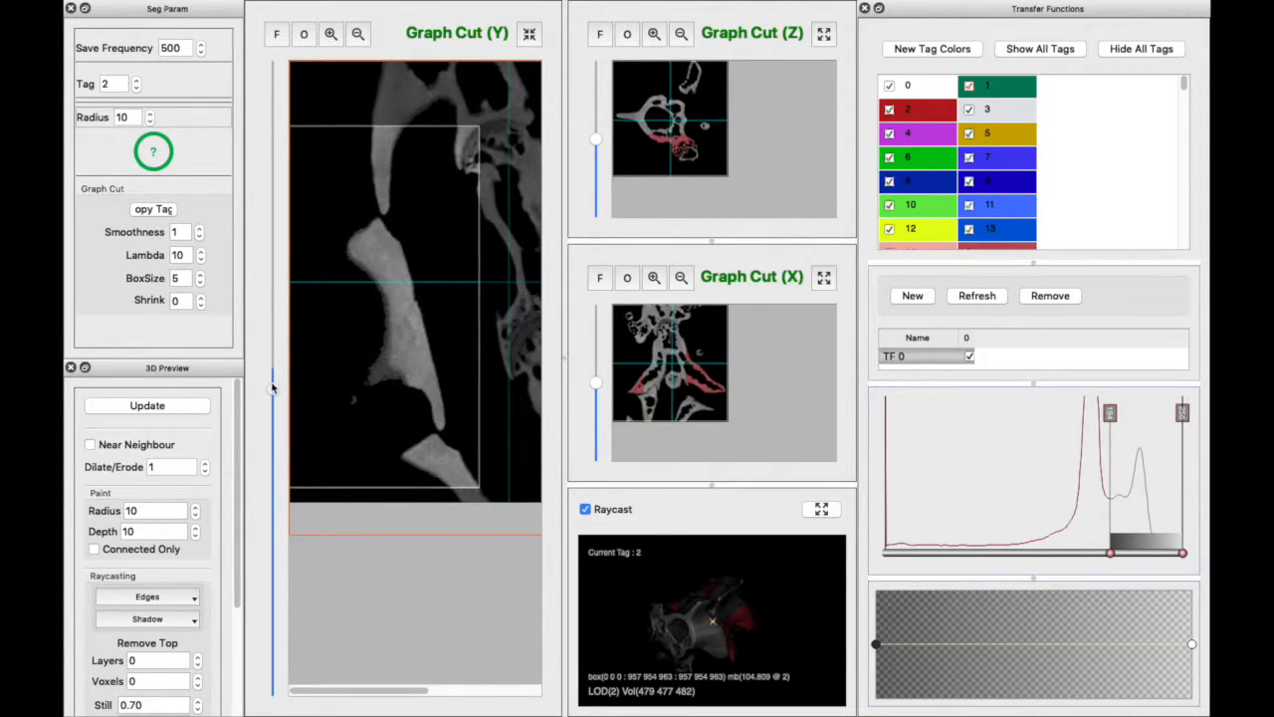
scroll(271, 350, down, 10)
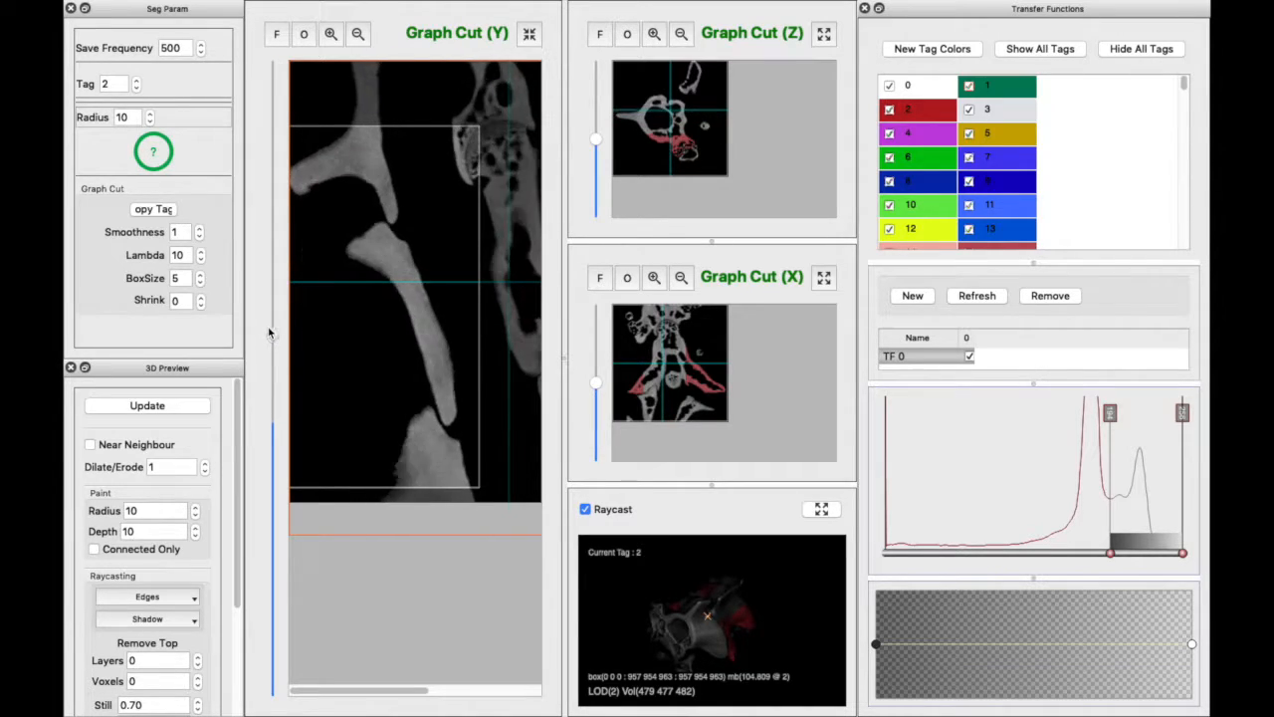
scroll(268, 310, down, 3)
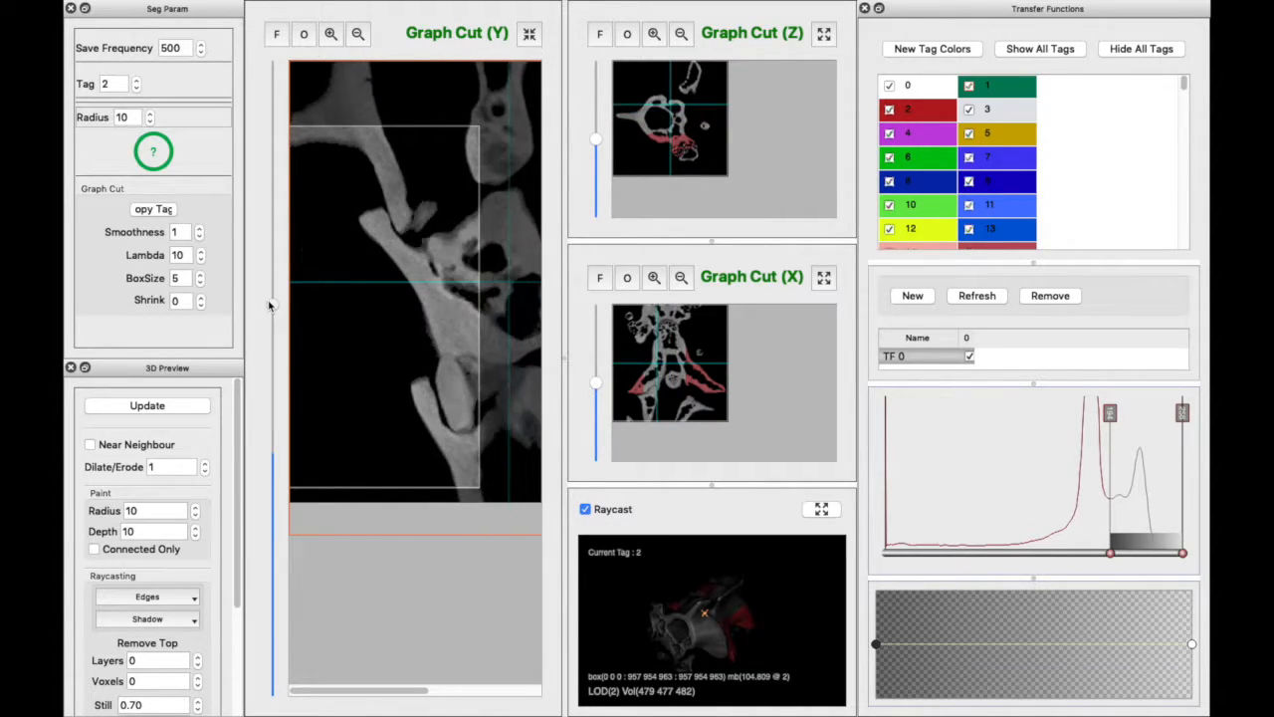
mouse_move(269, 303)
mouse_down()
mouse_move(268, 333)
mouse_move(271, 305)
mouse_up()
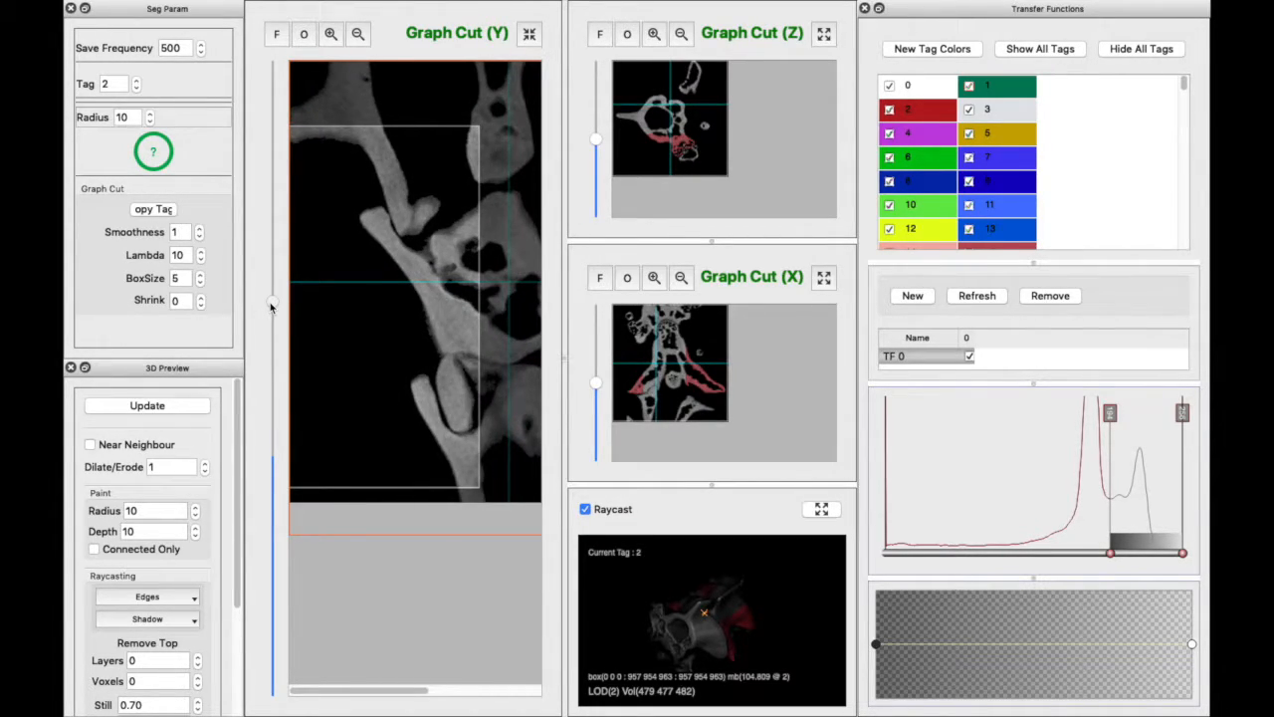
drag(271, 306, 315, 377)
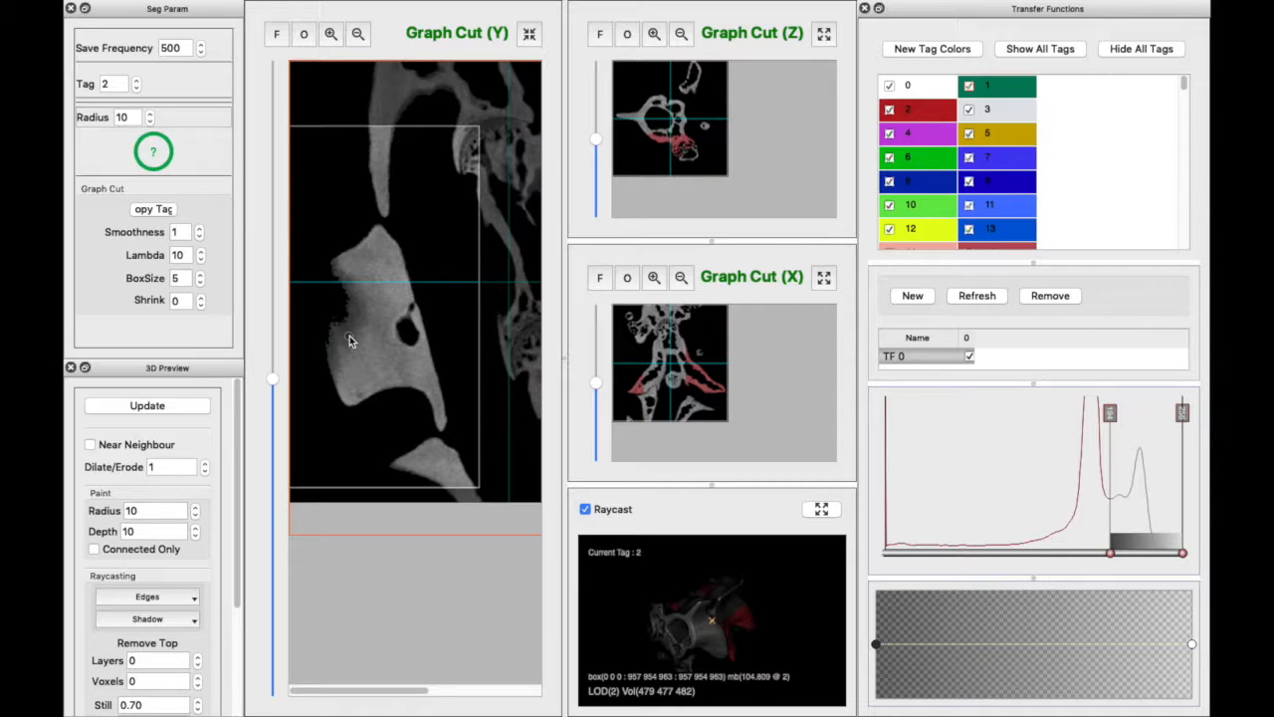
Set the brush radius to 18 and paint tag 2 over the outer part of the bone's broad plate in Graph Cut (Y).
scroll(347, 374, up, 5)
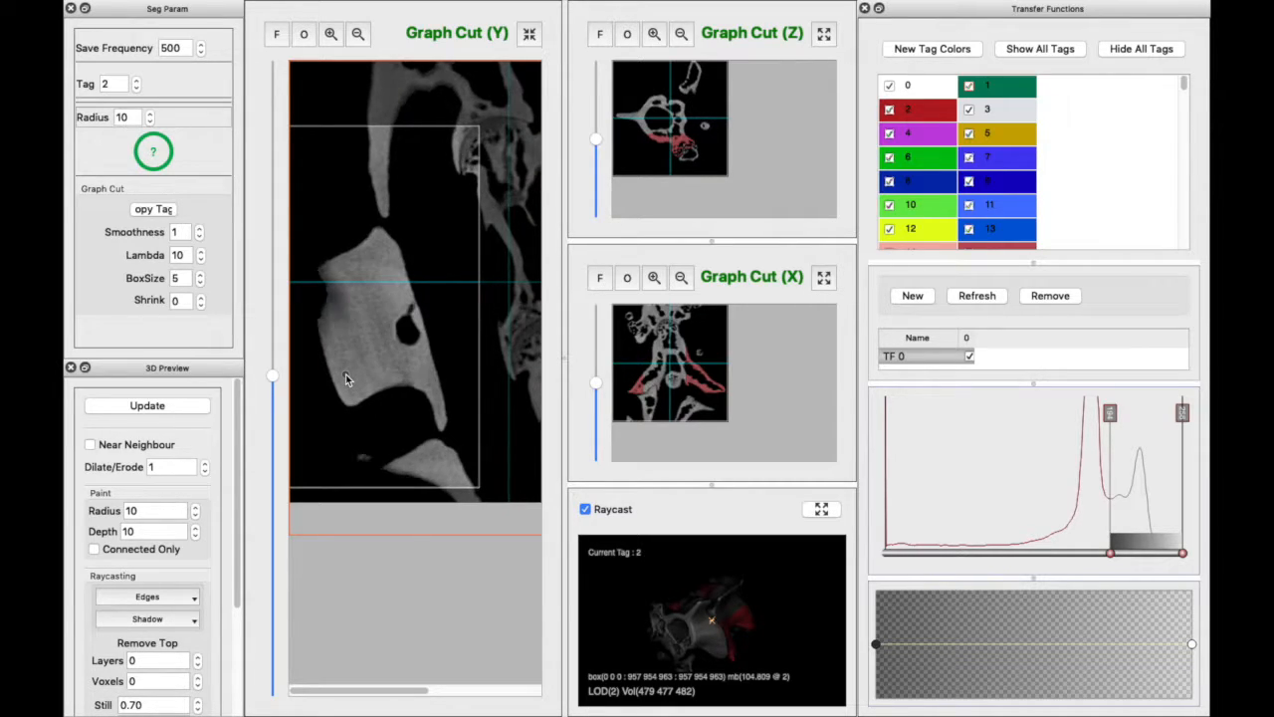
scroll(346, 374, up, 5)
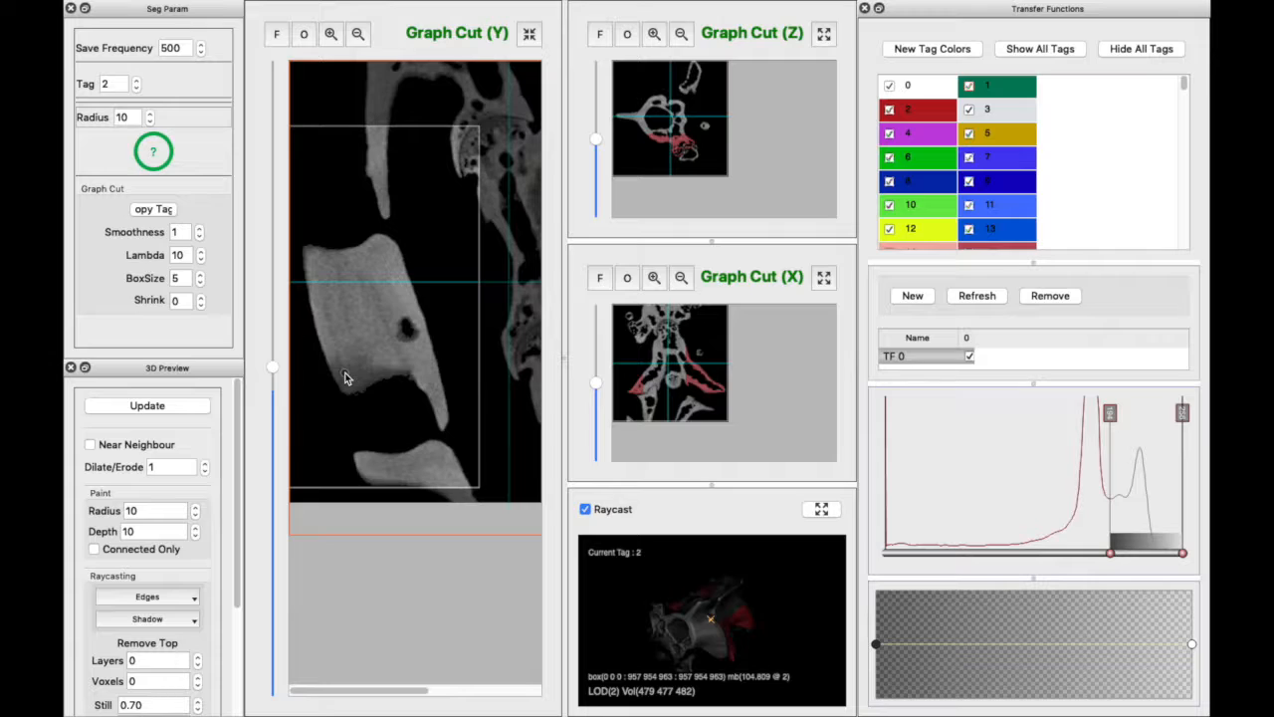
click(149, 114)
mouse_move(310, 251)
mouse_down()
mouse_move(335, 370)
mouse_move(336, 233)
mouse_move(351, 288)
mouse_move(349, 390)
mouse_move(366, 380)
mouse_up()
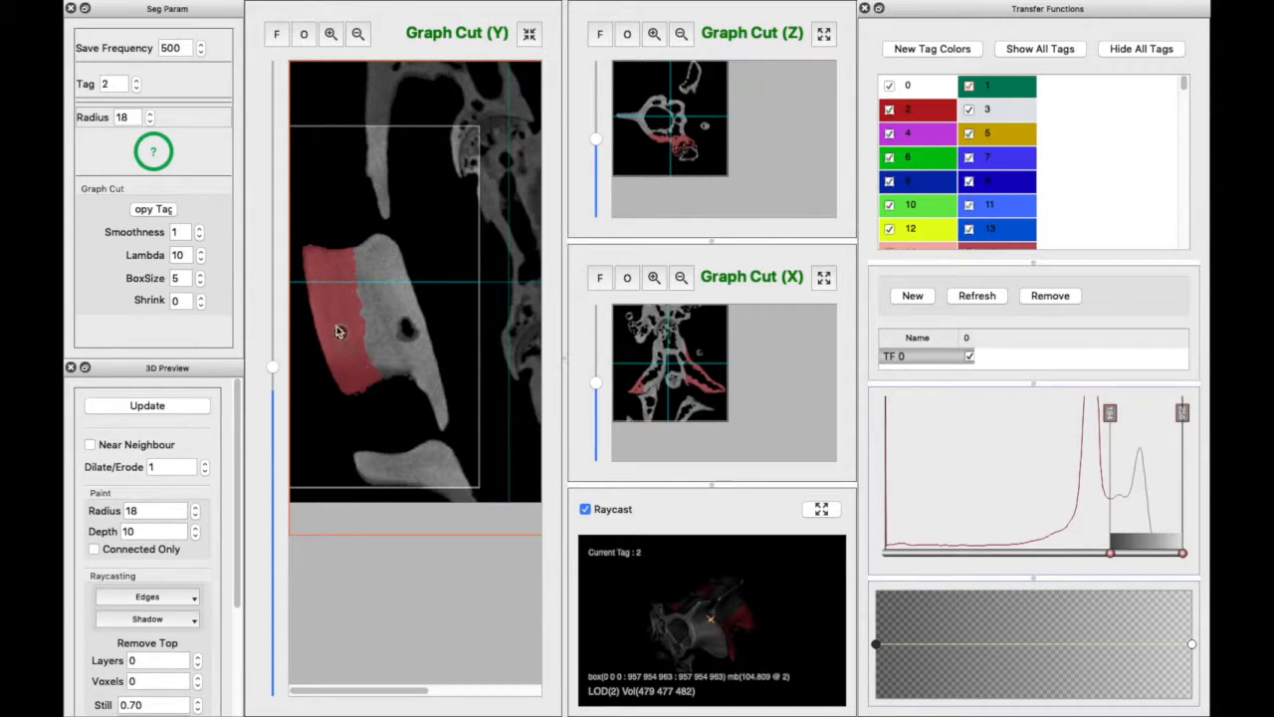
drag(272, 373, 273, 386)
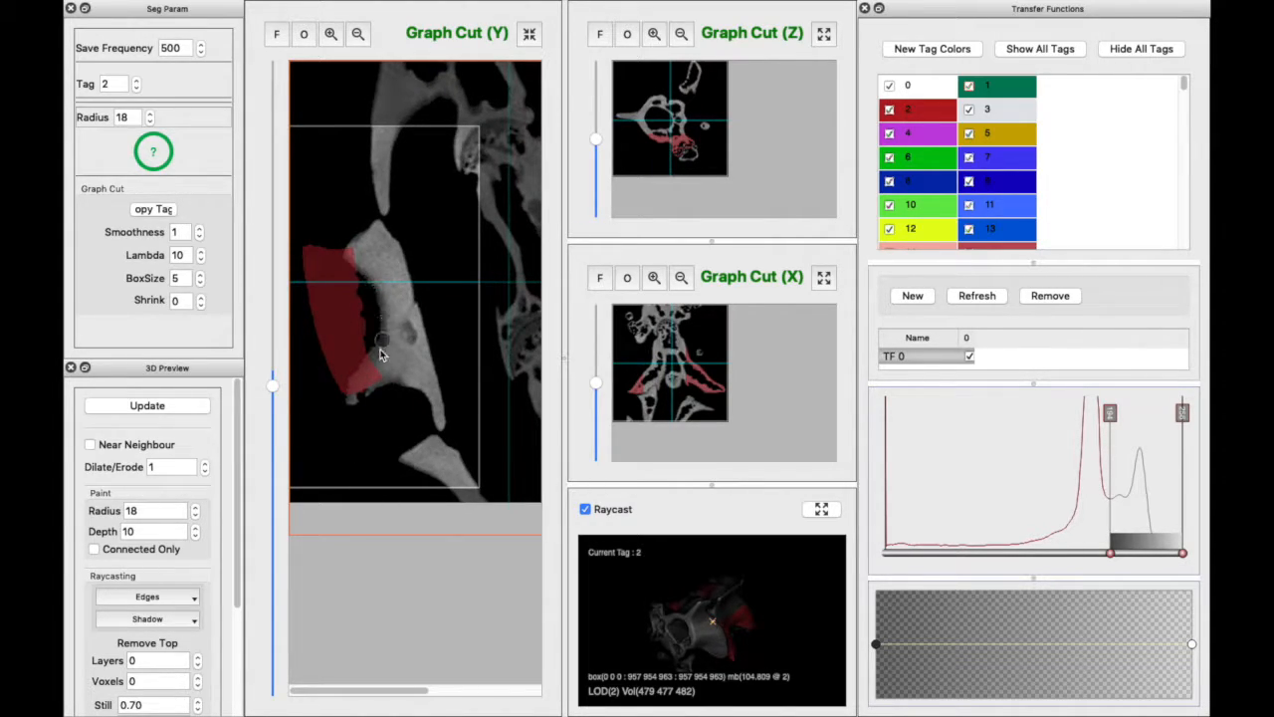
drag(272, 392, 287, 374)
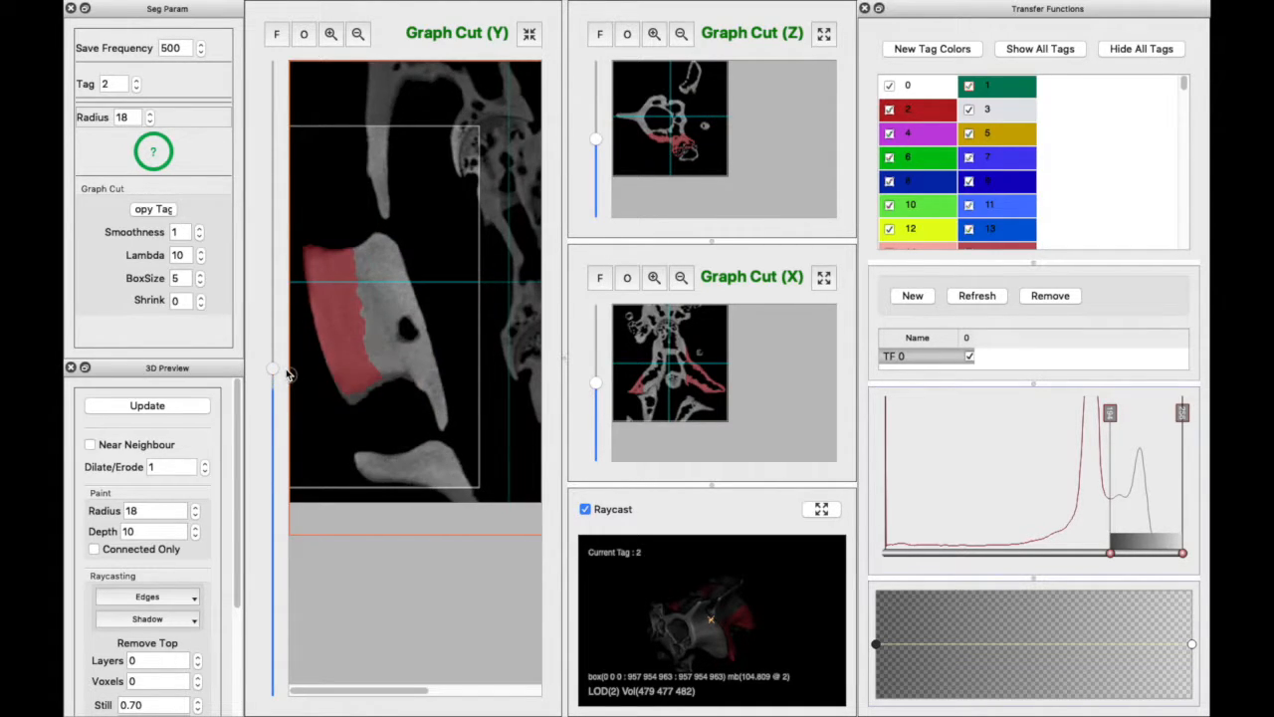
drag(364, 325, 364, 271)
Return to the last correctly tagged slice, turn on Copy Tag and propagate tag 2 backward through the Graph Cut (Y) slices.
mouse_move(278, 373)
mouse_down()
mouse_move(276, 396)
mouse_move(285, 287)
mouse_move(291, 401)
mouse_up()
key(r)
scroll(363, 390, down, 3)
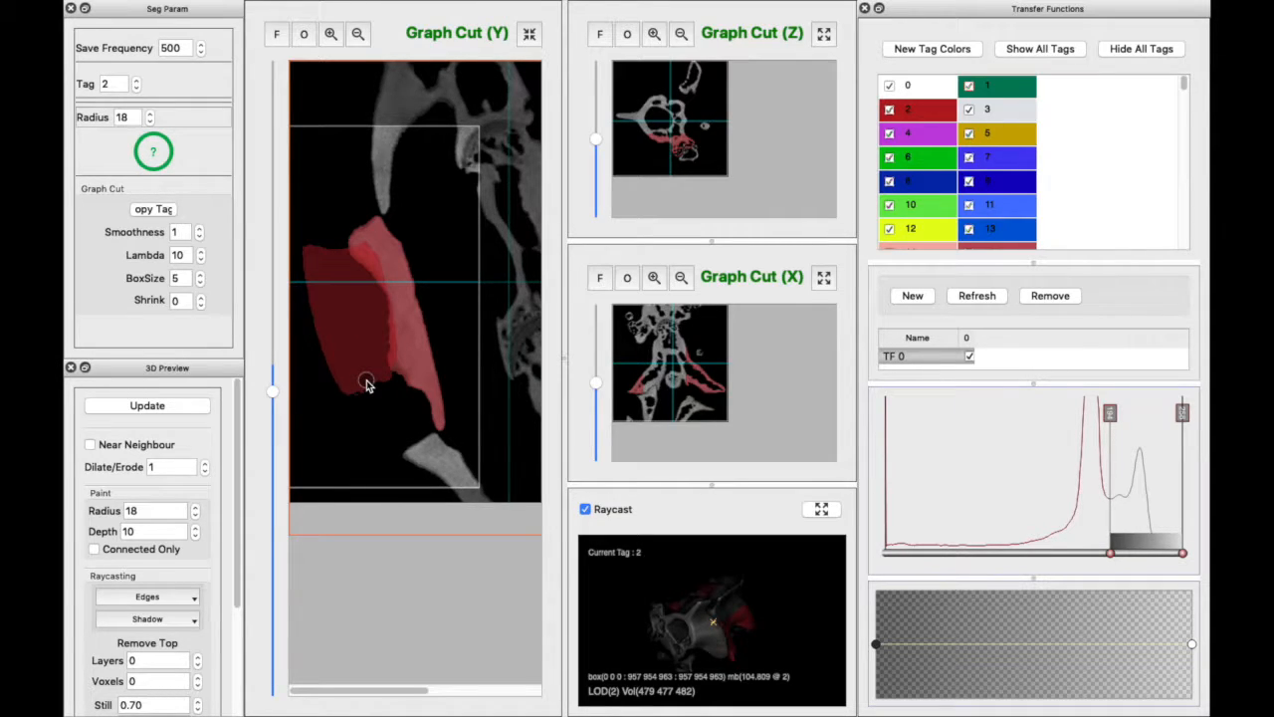
key(shift+r)
click(620, 374)
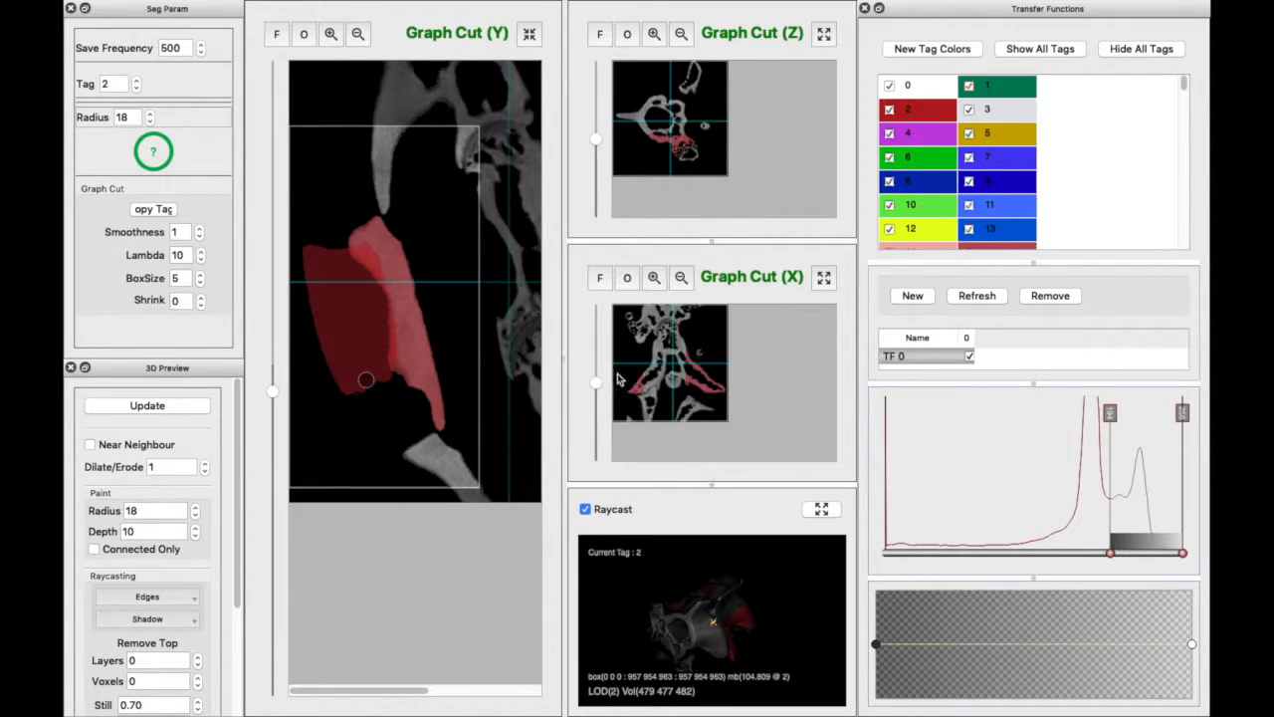
click(159, 209)
key(shift+r)
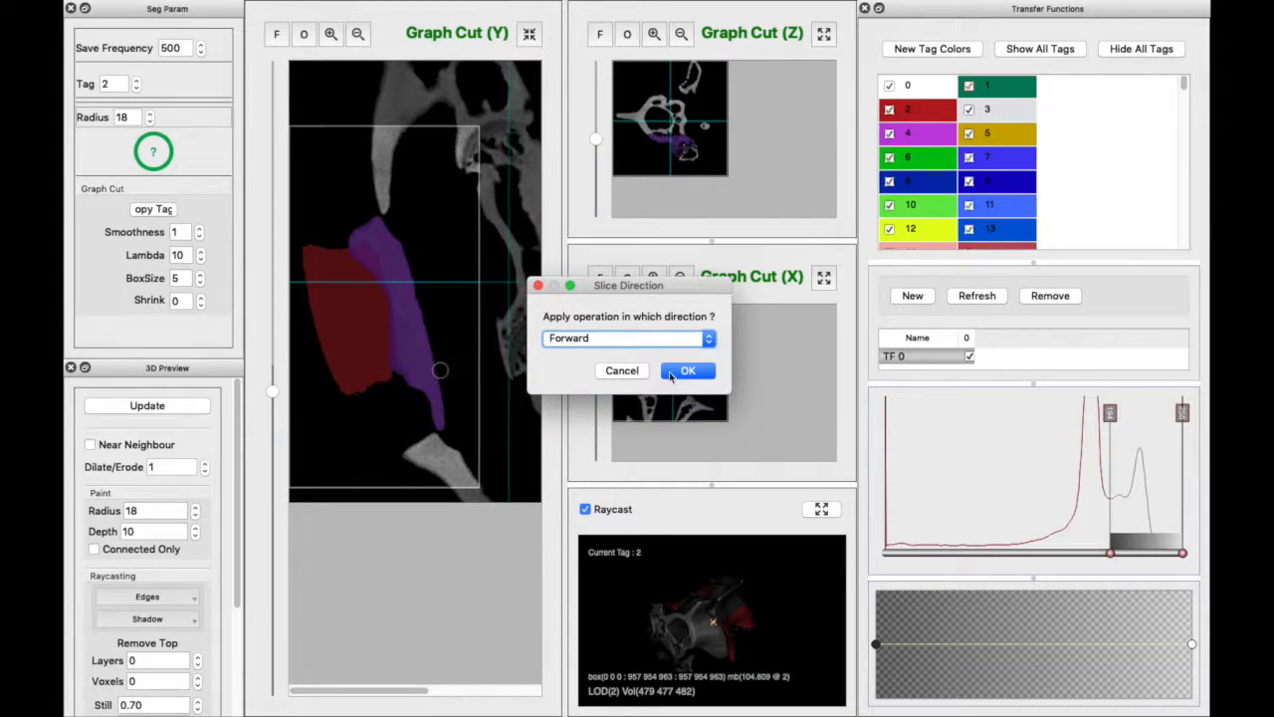
click(662, 338)
click(663, 353)
click(687, 370)
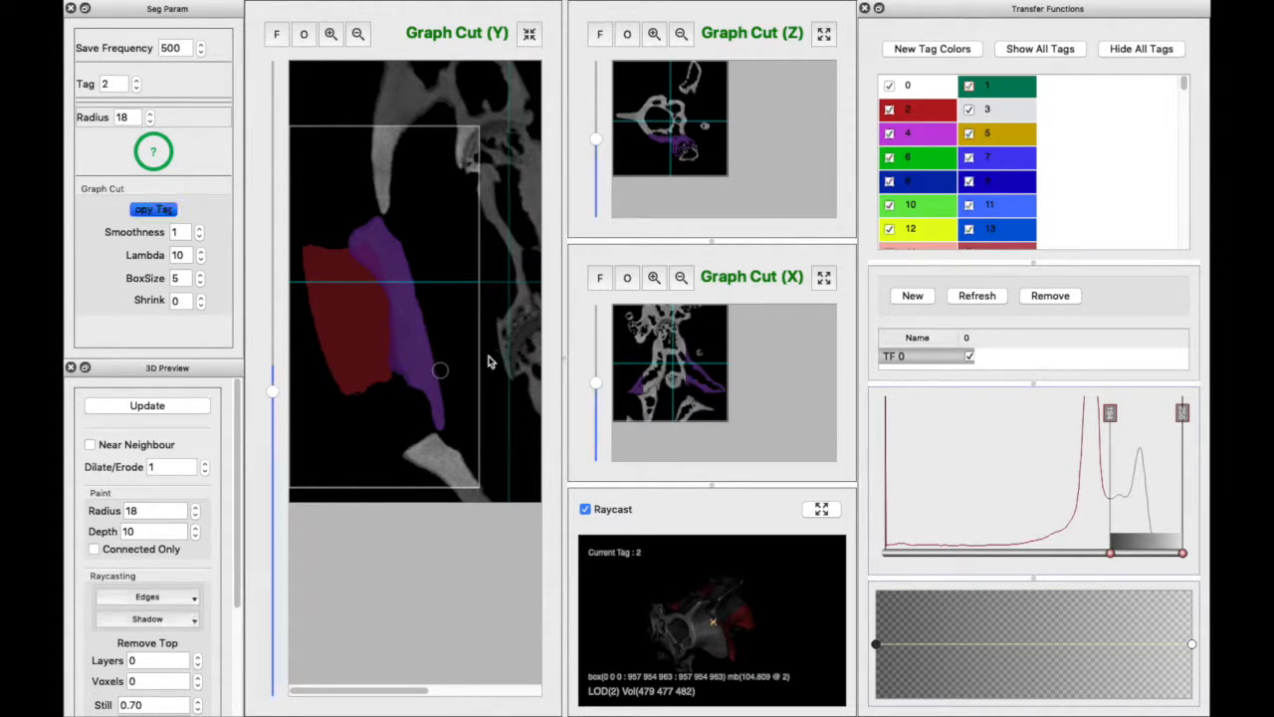
mouse_move(467, 379)
mouse_down()
mouse_move(398, 376)
mouse_move(361, 399)
mouse_up()
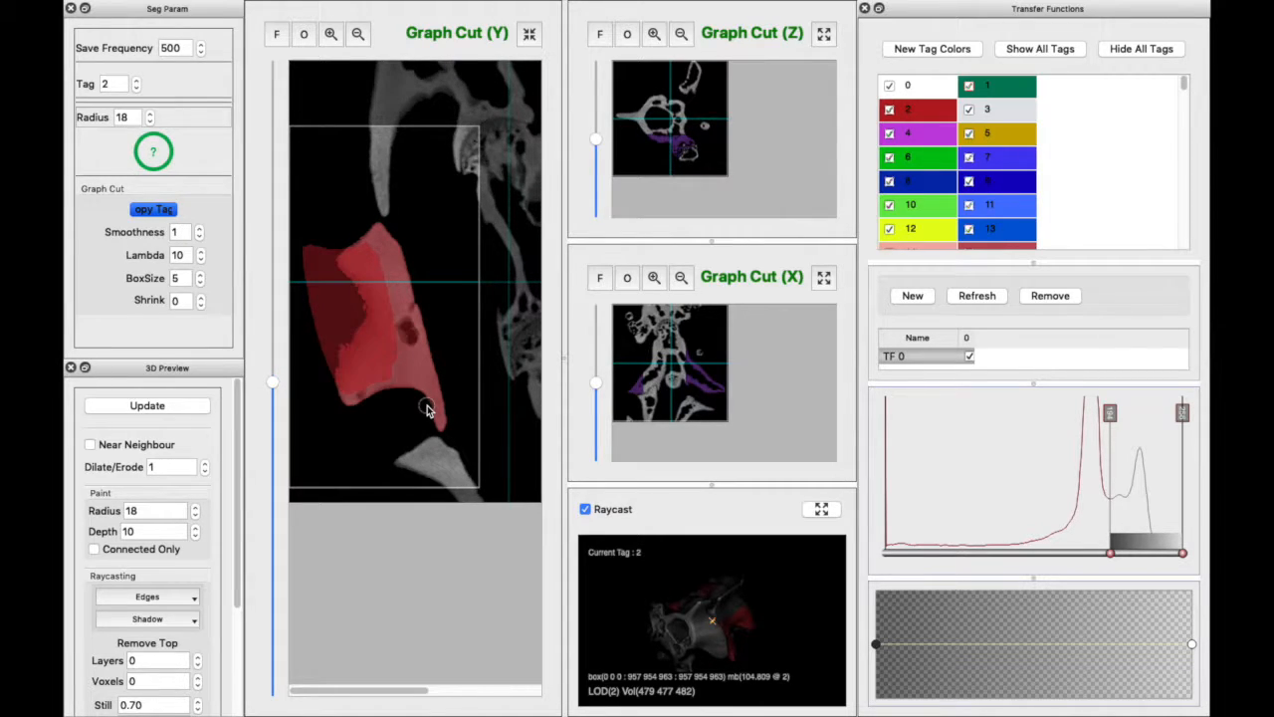
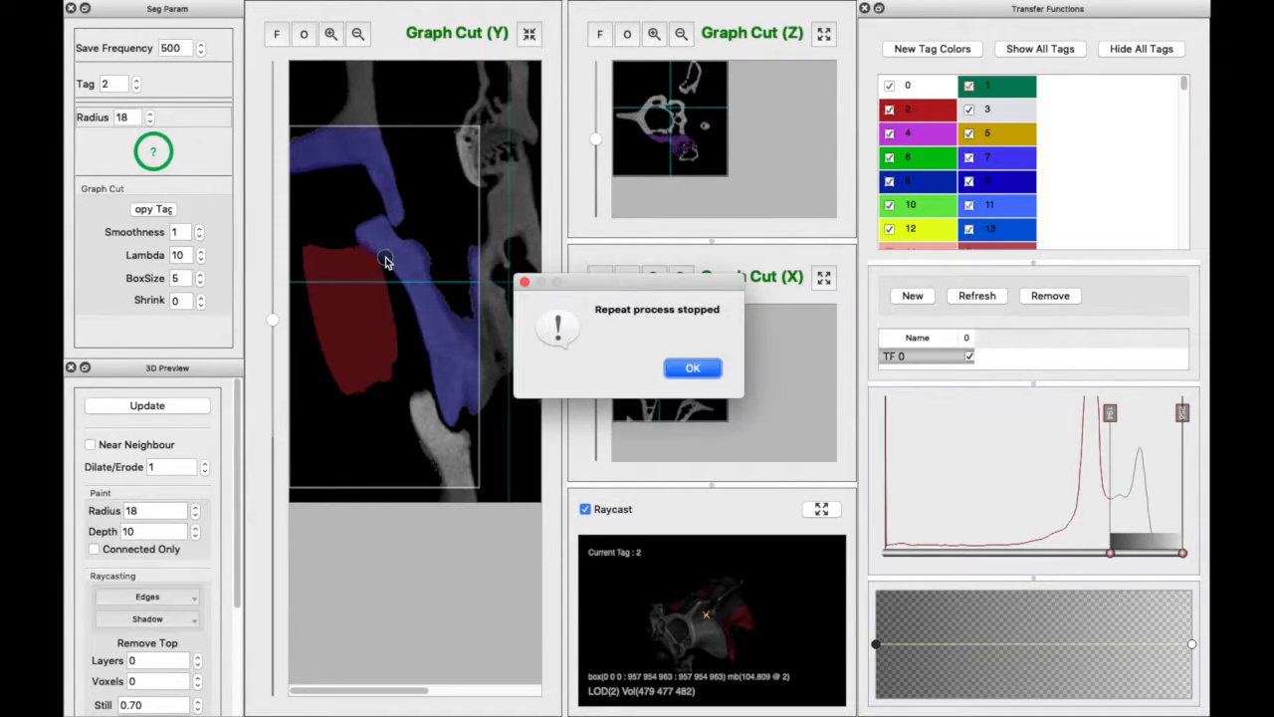
Stop the Copy Tag propagation, clear the faulty tags from the Graph Cut (Y) slices and return to the last correctly tagged slice.
click(694, 368)
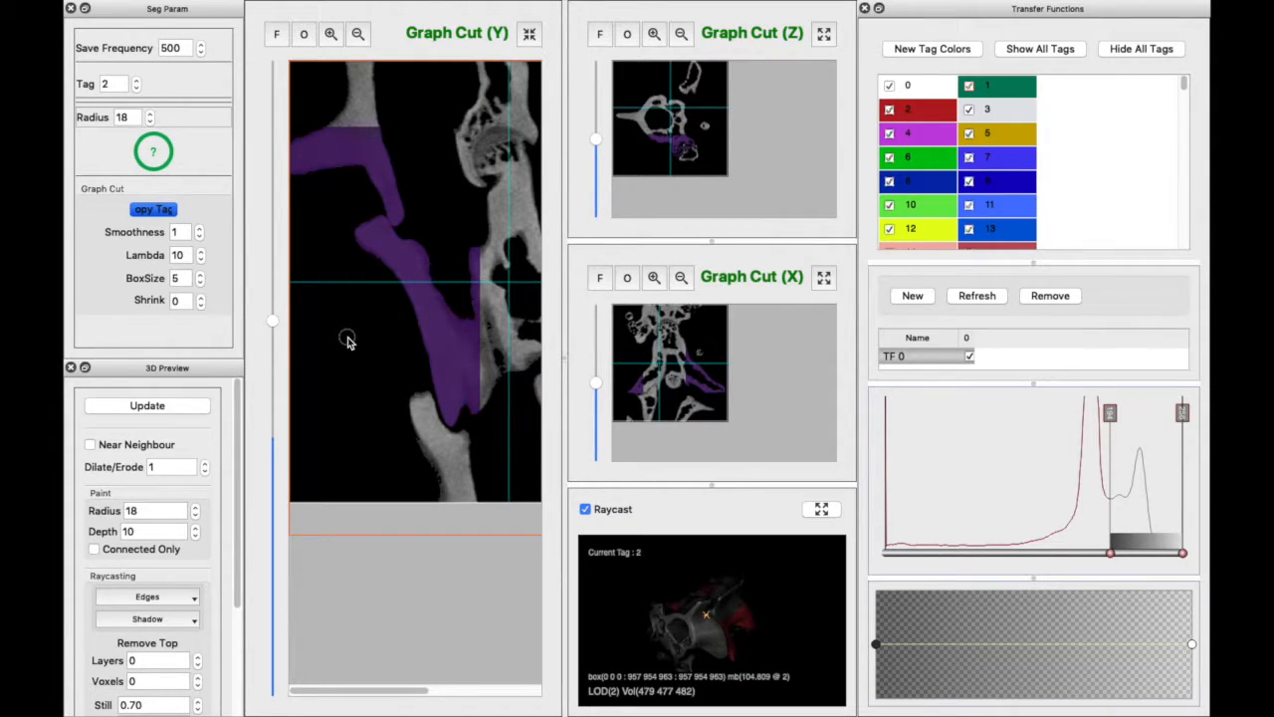
click(159, 210)
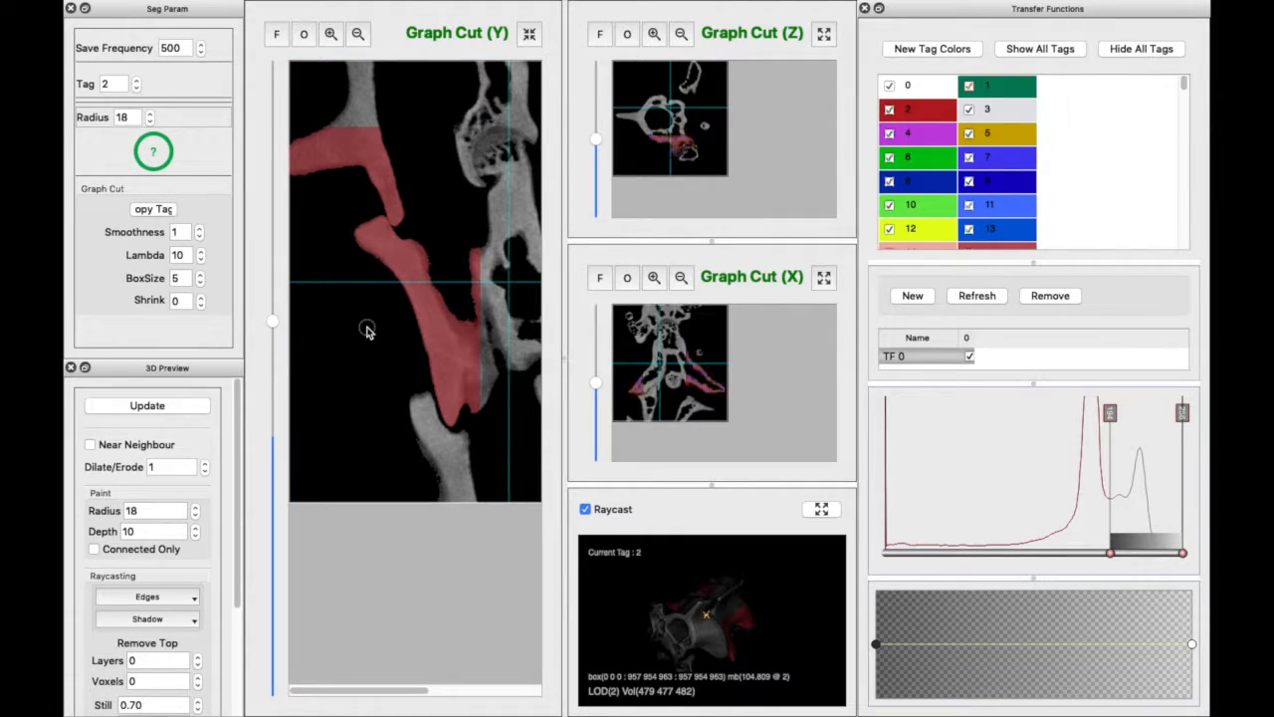
scroll(367, 330, down, 3)
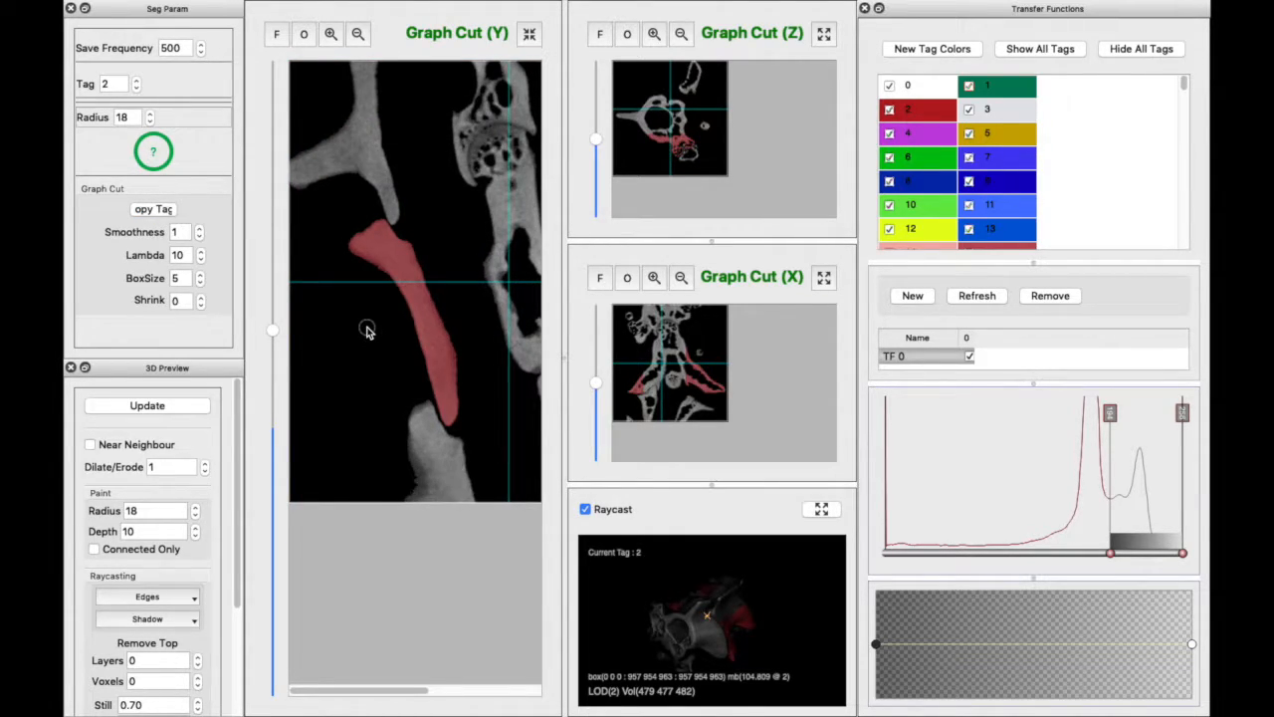
scroll(366, 331, up, 3)
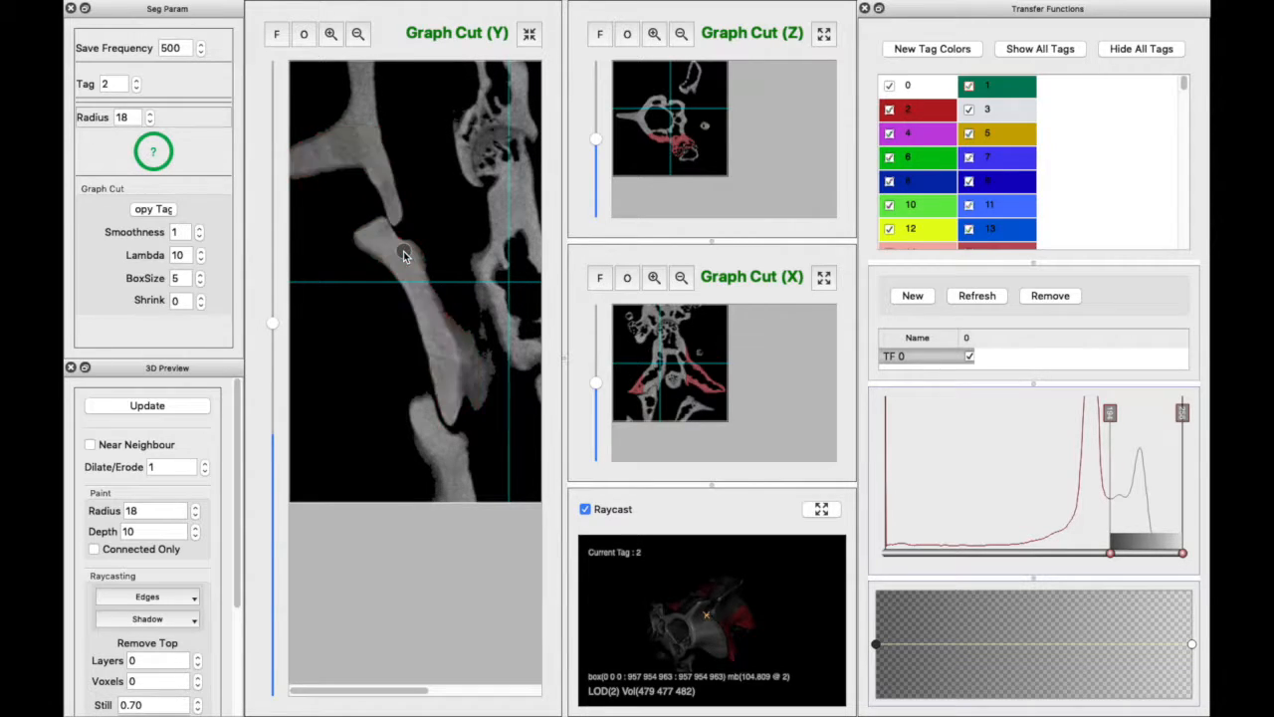
scroll(404, 251, up, 6)
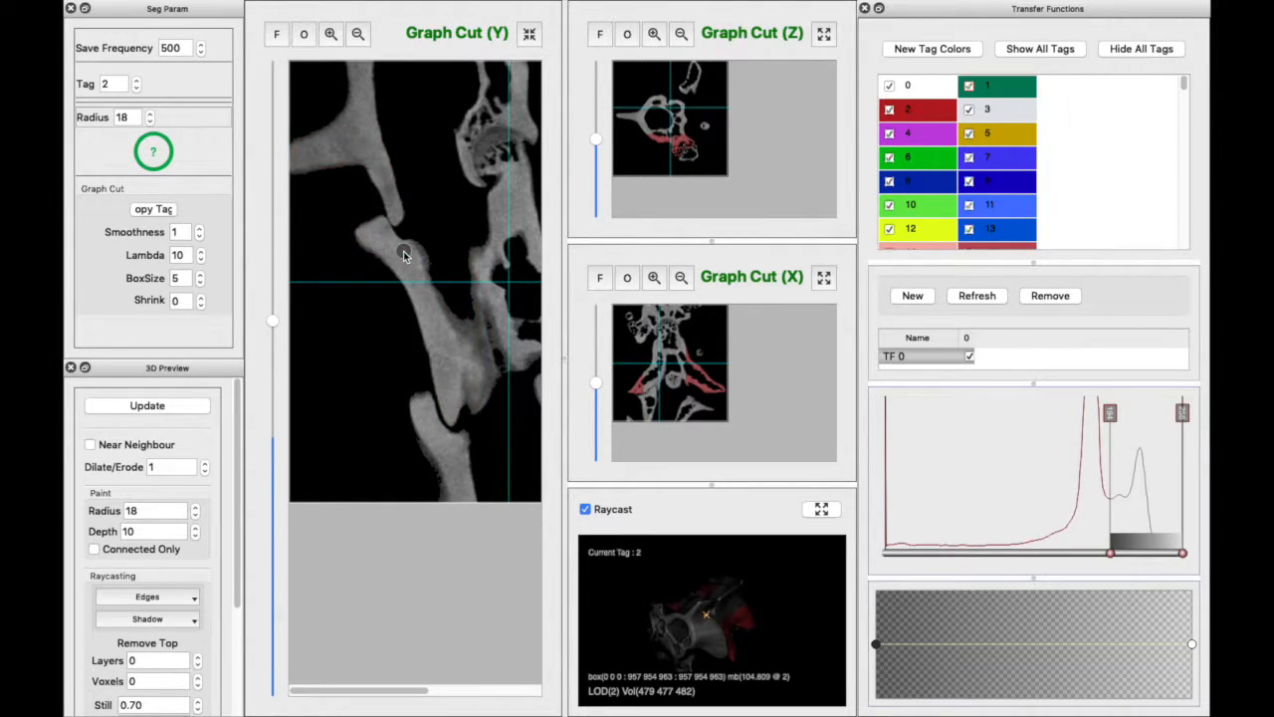
scroll(403, 251, down, 6)
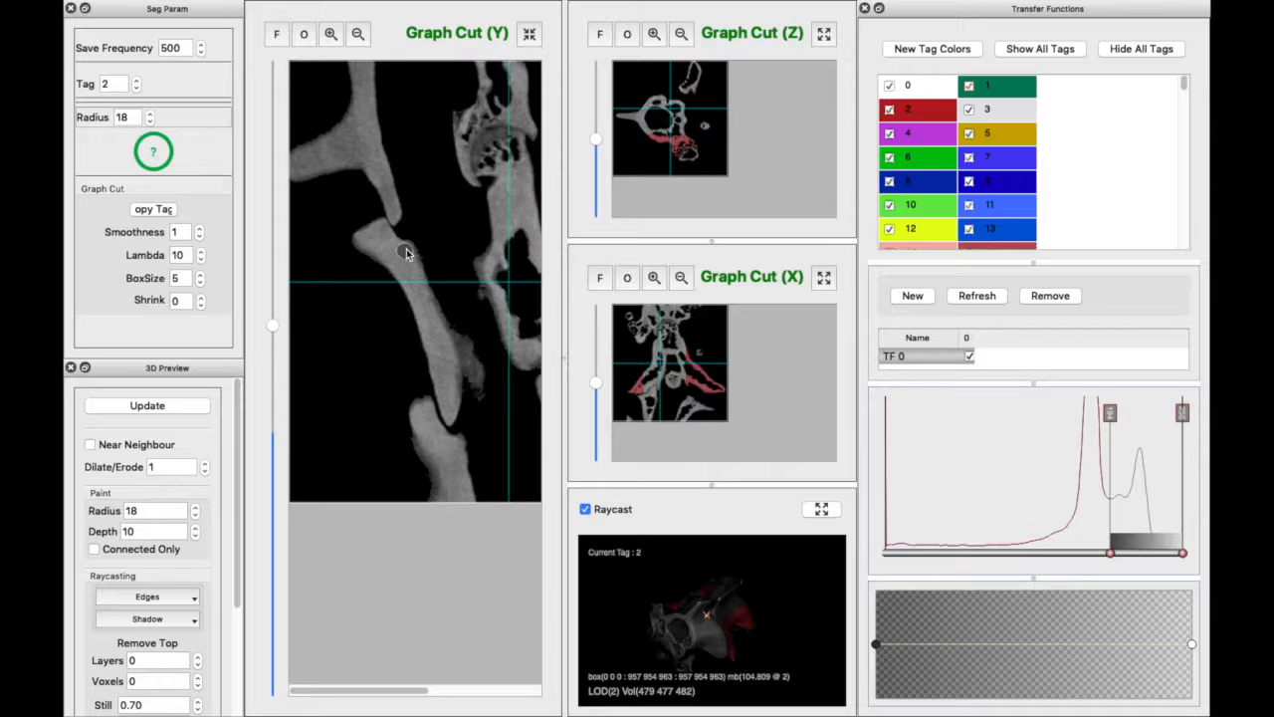
scroll(407, 251, down, 2)
scroll(407, 250, up, 4)
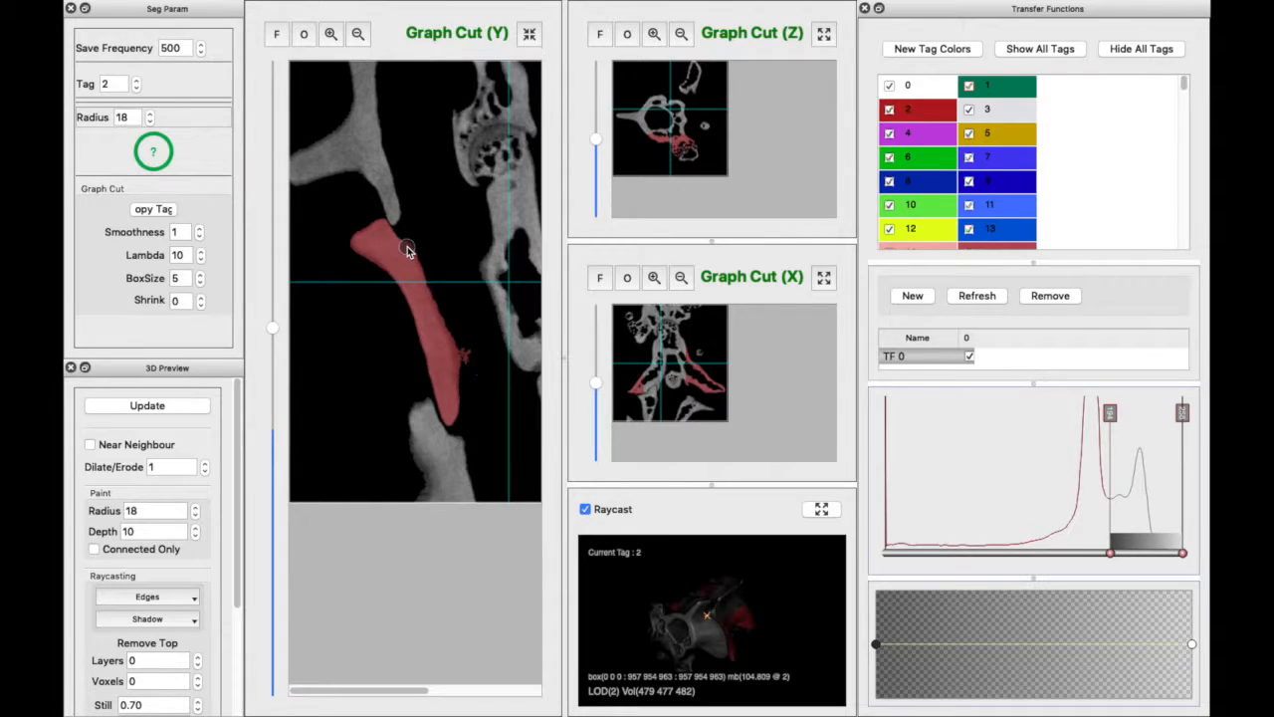
Paint a small tag 2 seed on the middle of the bone's shaft and run the graph cut on that slice.
click(538, 503)
click(422, 311)
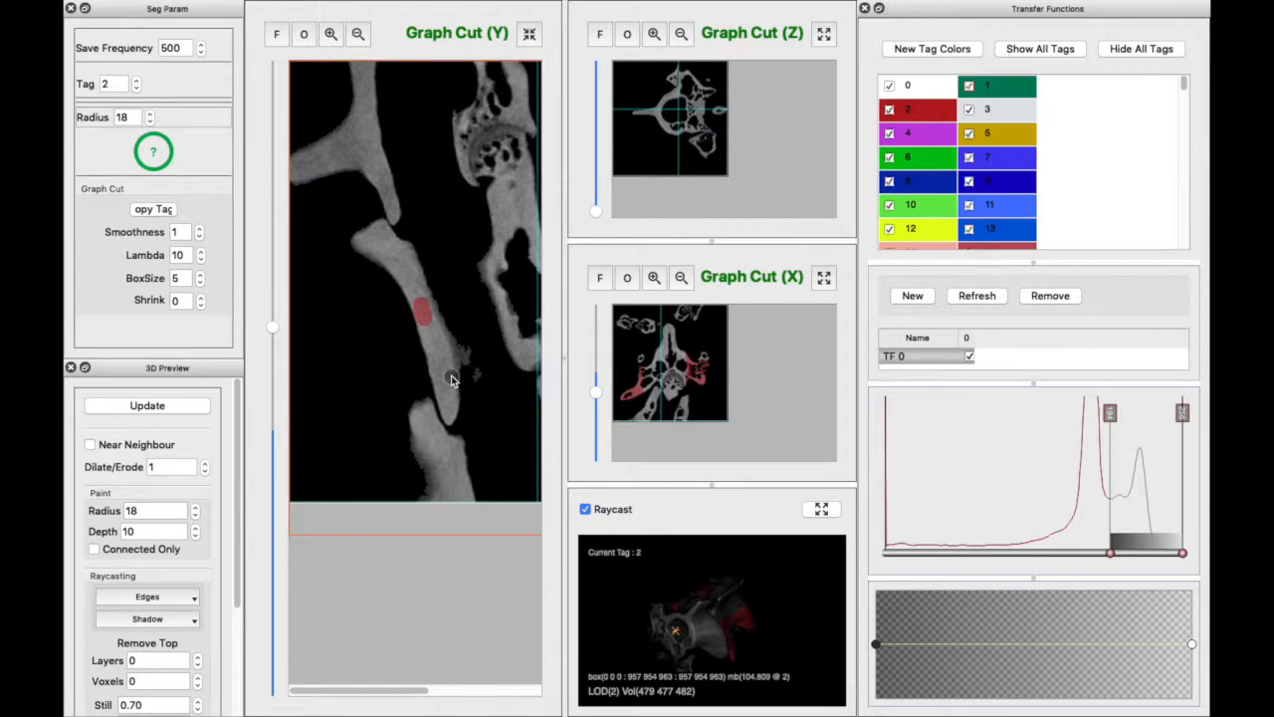
key(t)
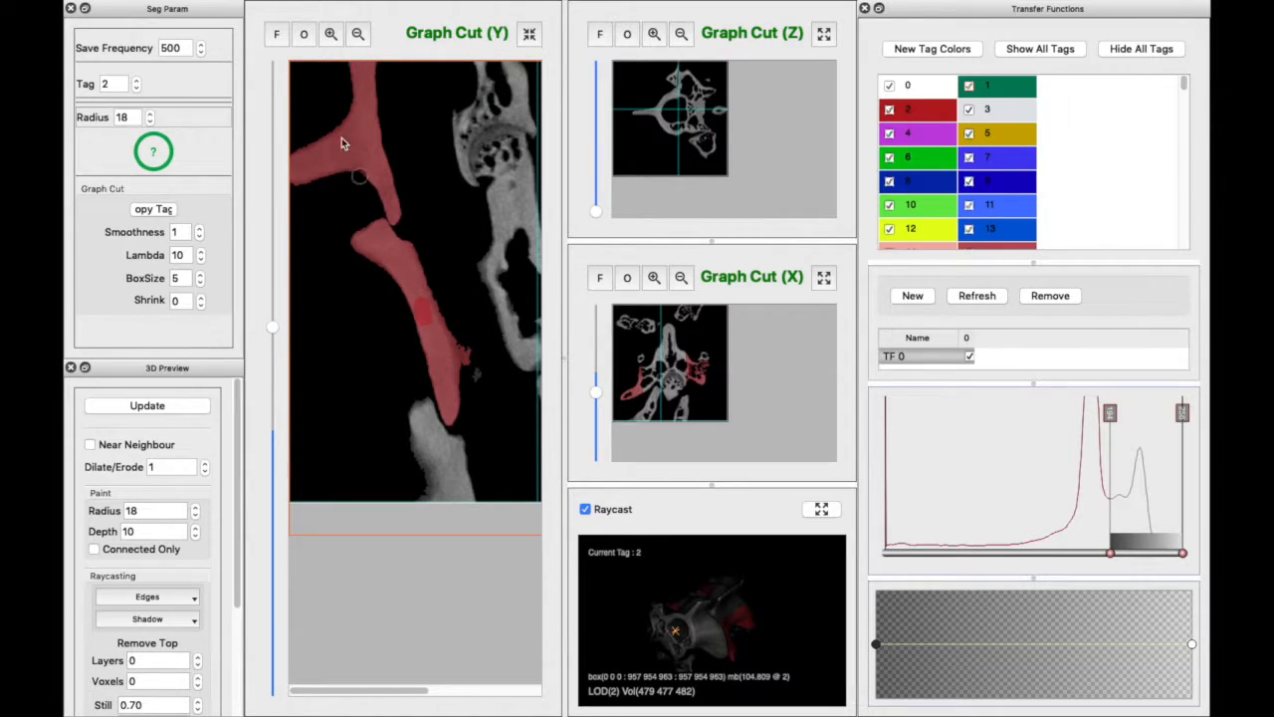
Undo the spilled segmentation, set Lambda to 11 and rerun the graph cut from the shaft seed.
key(ctrl+z)
click(199, 252)
key(t)
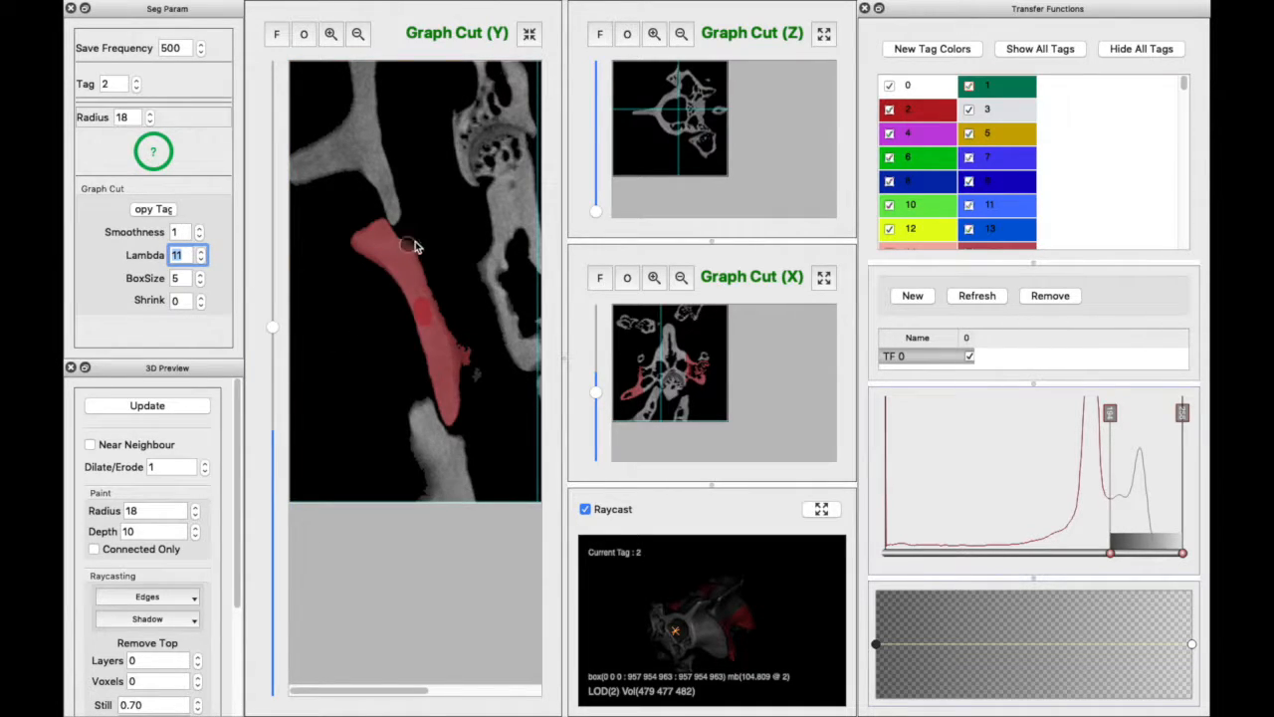
key(ctrl+z)
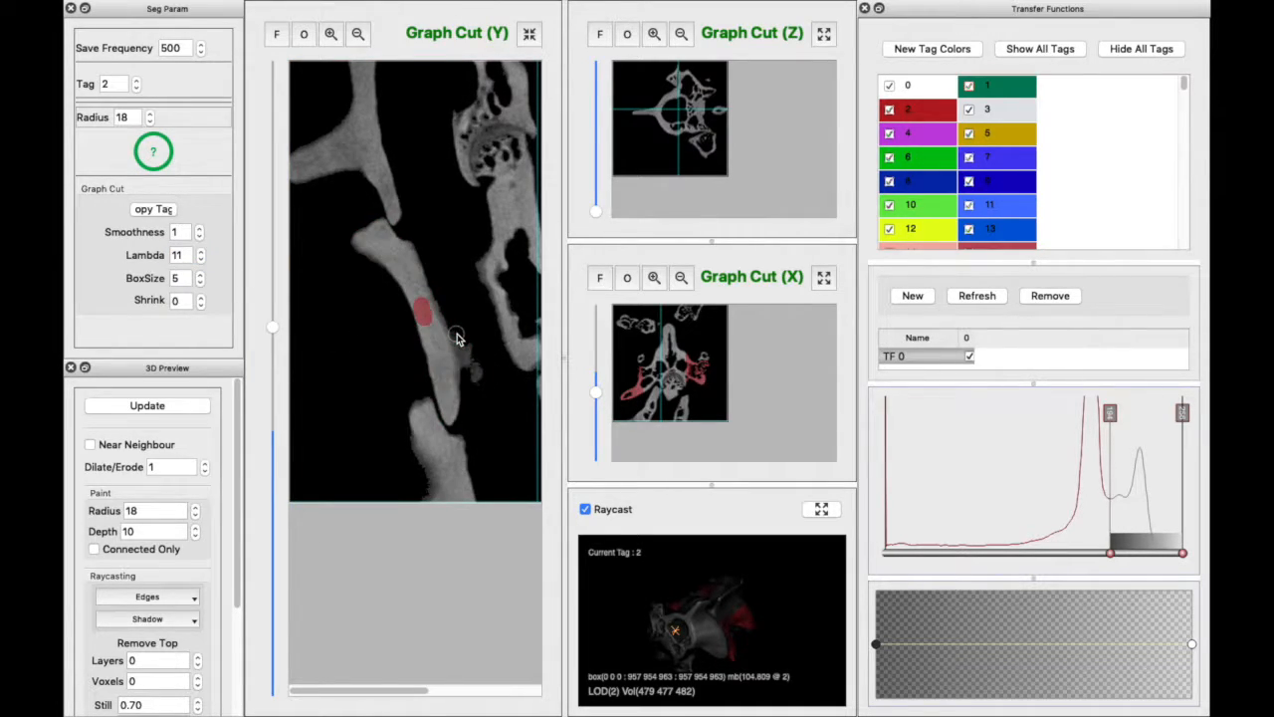
key(t)
click(440, 338)
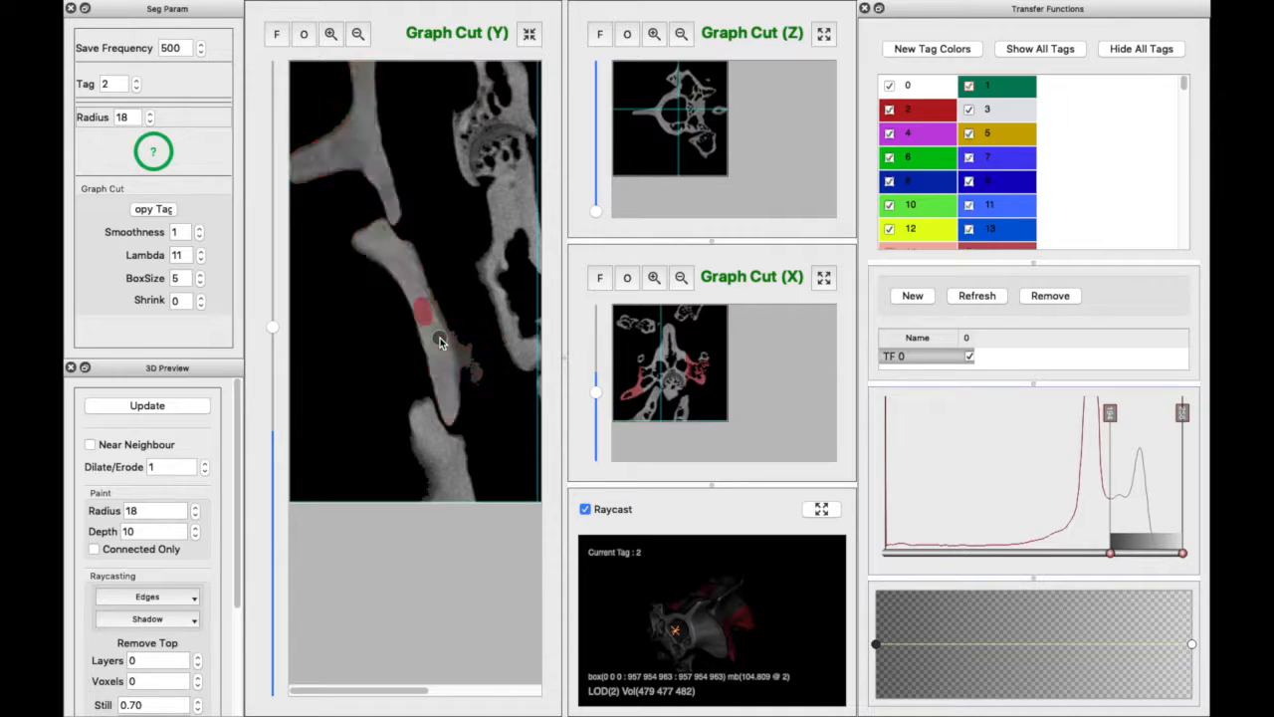
Set Lambda to 12 and tag the bone again from the shaft seed in Graph Cut (Y).
click(200, 252)
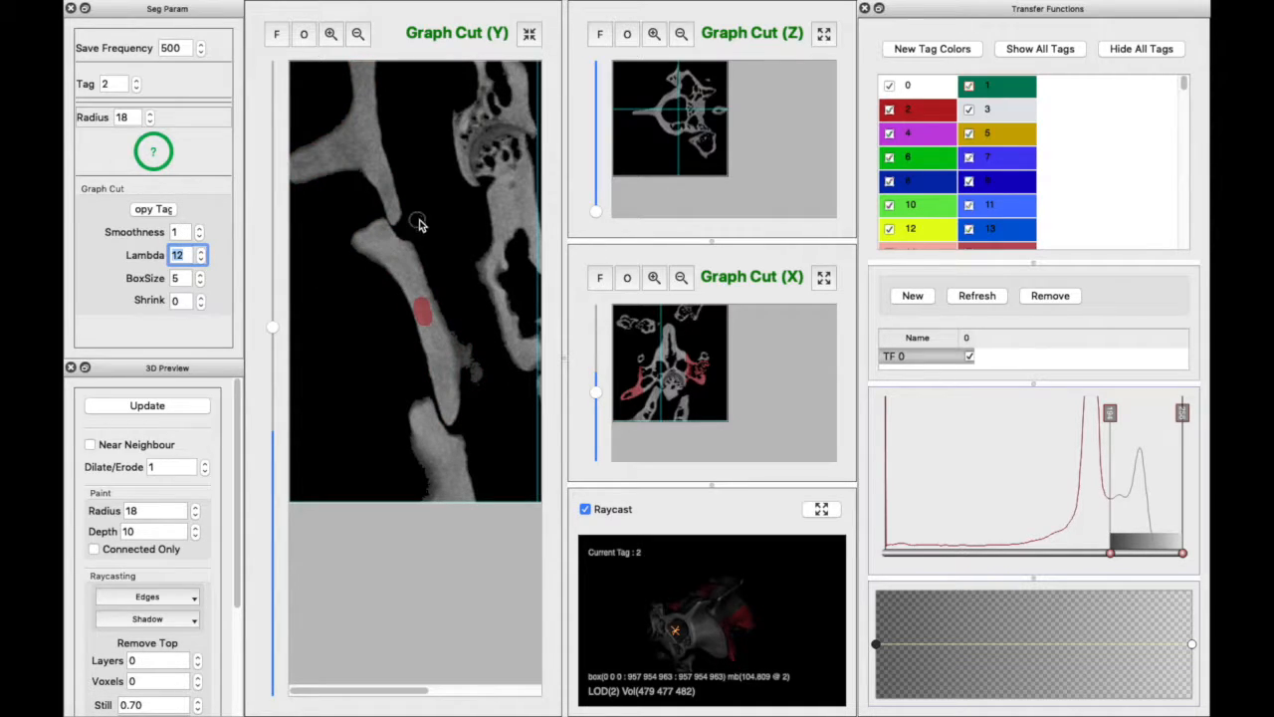
key(t)
click(449, 324)
key(t)
Set Lambda to 13 and tag the shaft with its small side process in the neighbouring Graph Cut (Y) slices.
click(200, 253)
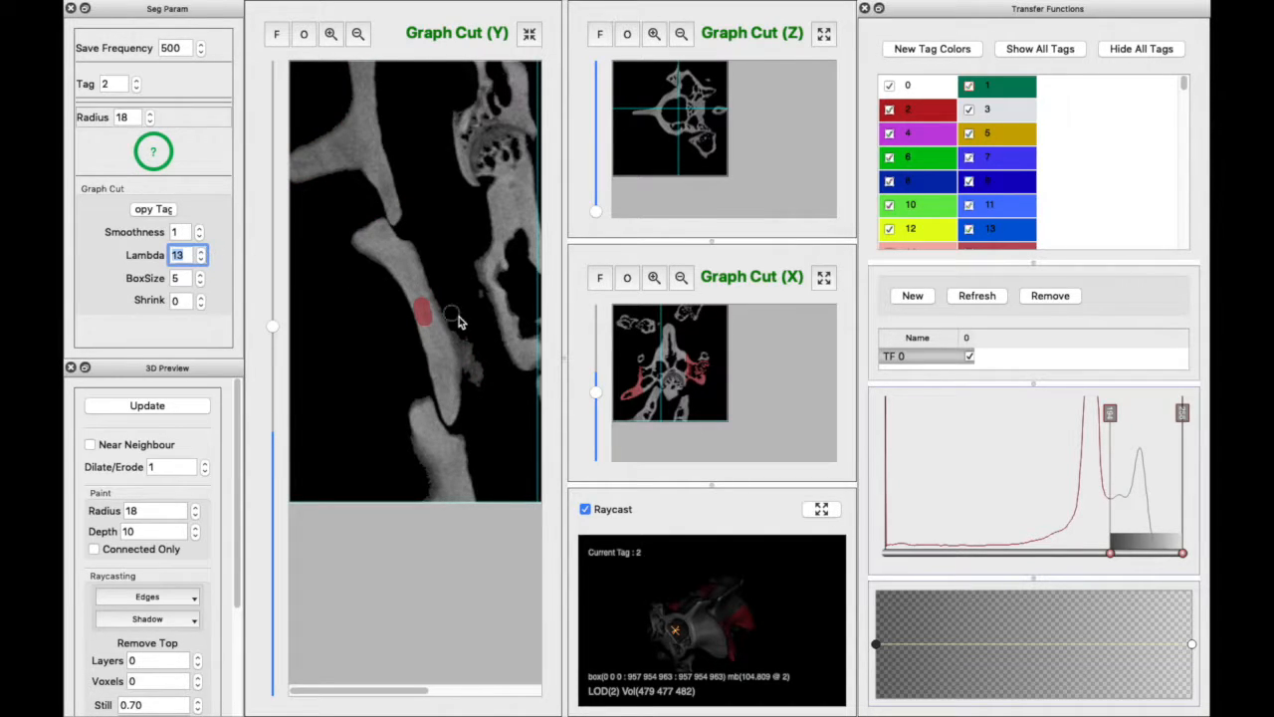
key(t)
scroll(458, 320, up, 1)
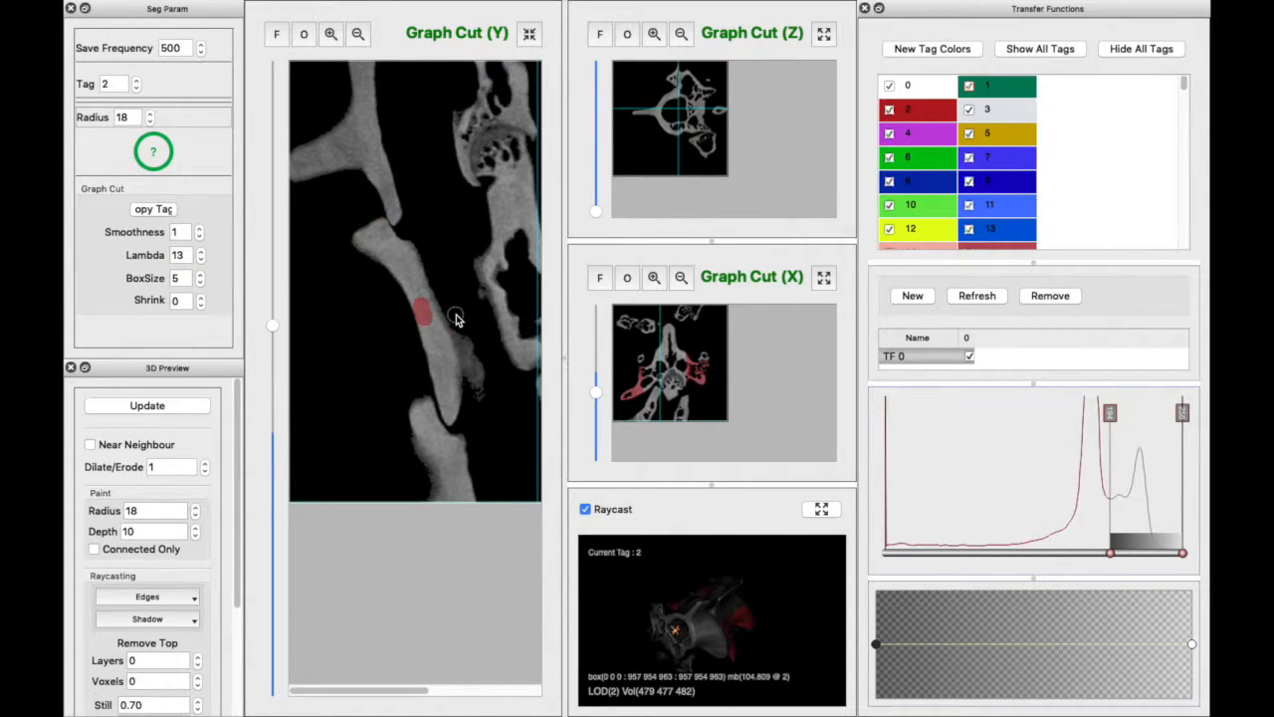
key(t)
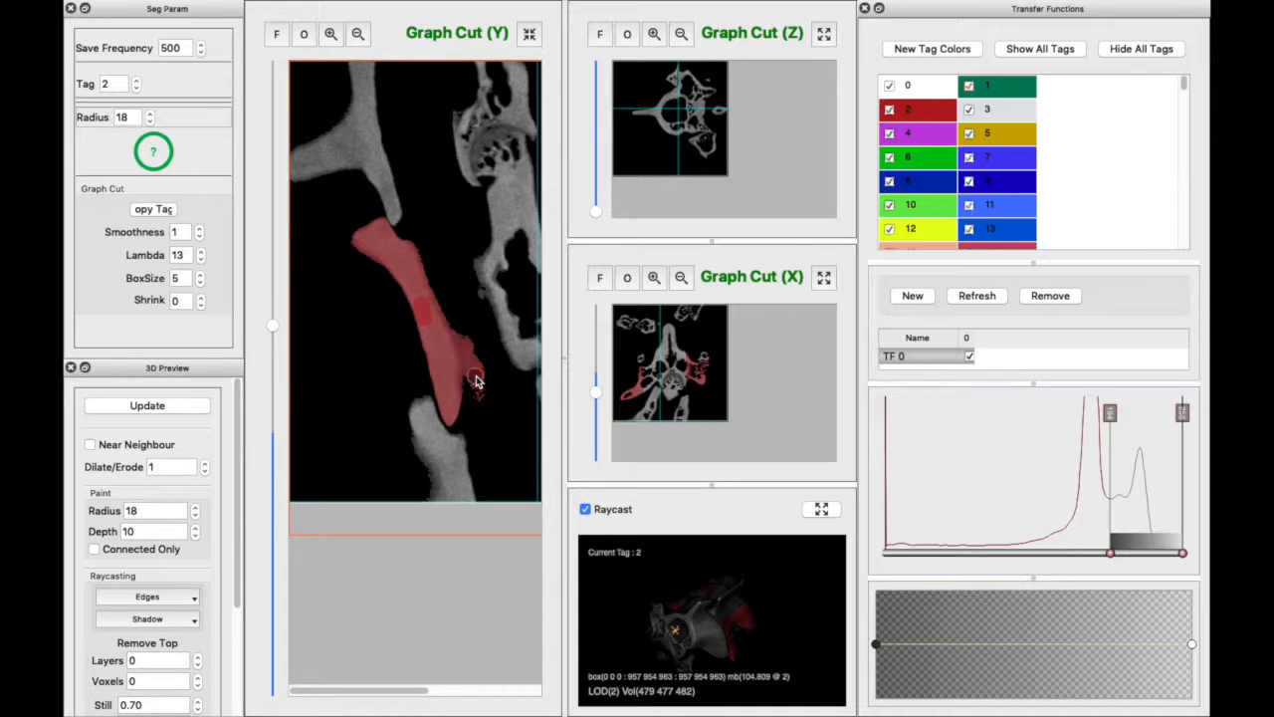
Add a tag 2 seed on the bone's side process and run the graph cut slice by slice through the following slices.
scroll(468, 336, up, 1)
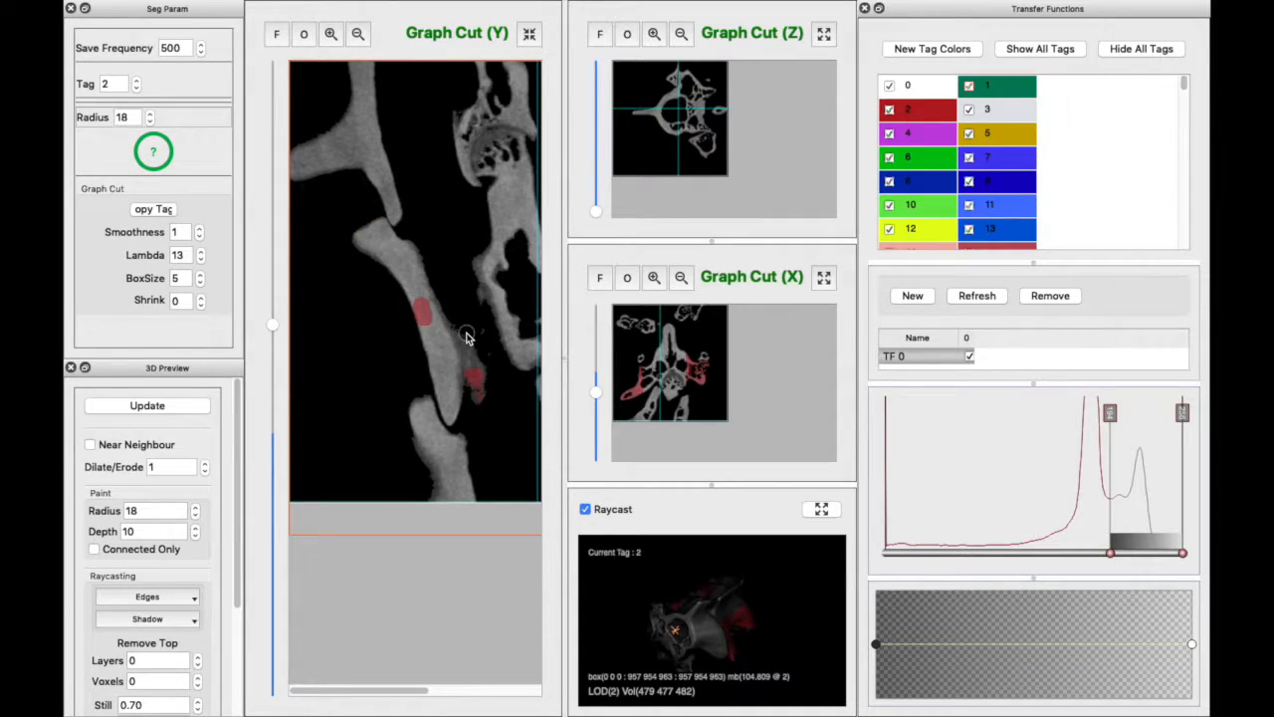
key(t)
scroll(472, 325, up, 1)
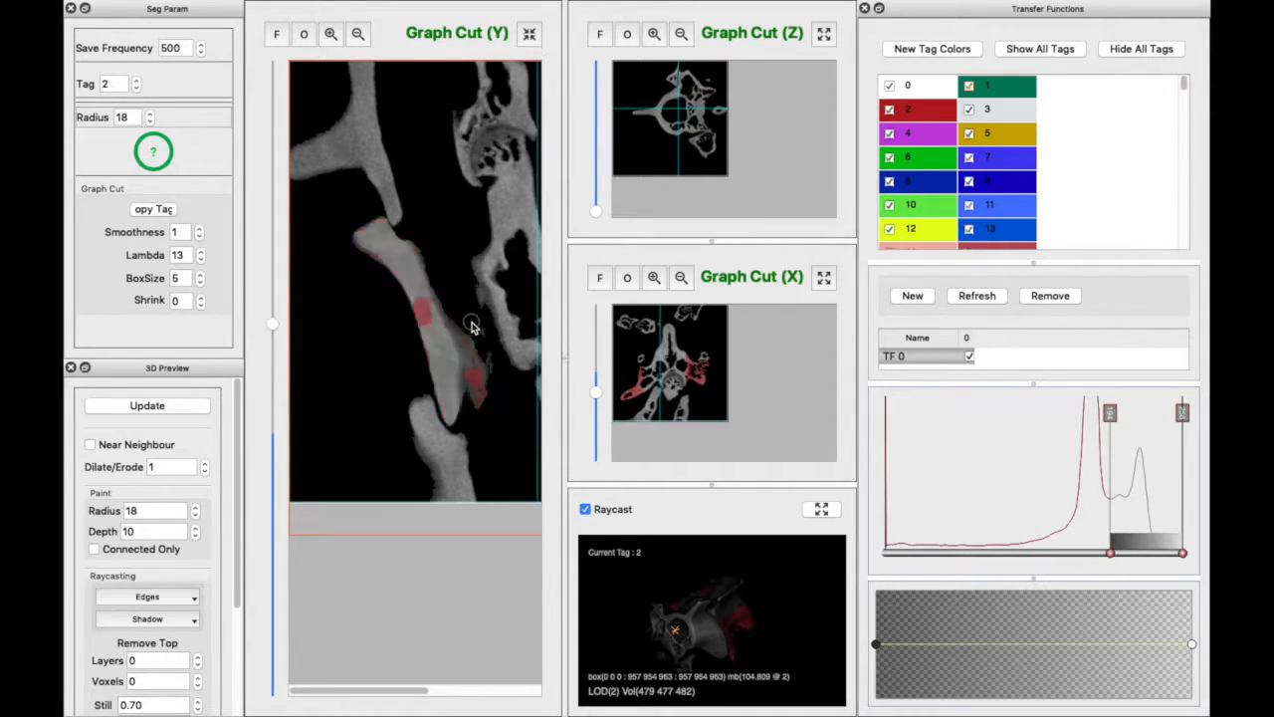
key(t)
scroll(473, 325, up, 1)
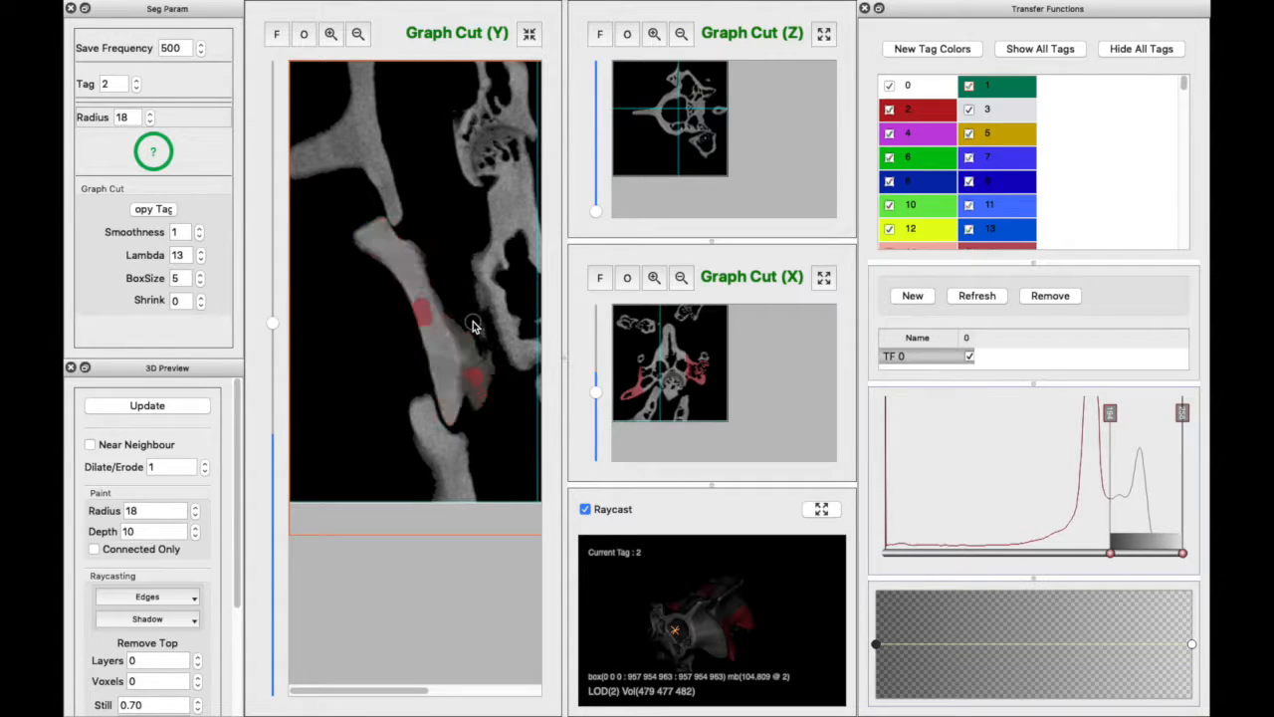
key(t)
scroll(472, 326, up, 1)
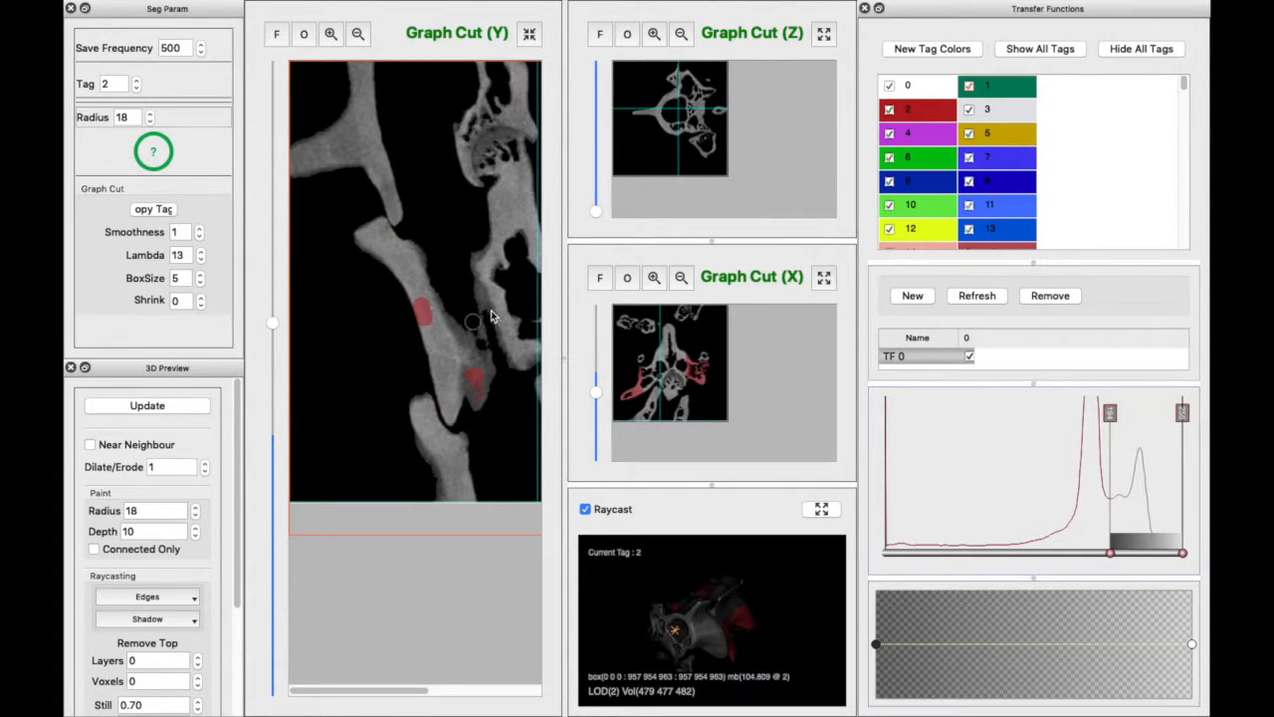
key(t)
key(t)
Continue tagging the shaft and side process slice by slice up to where the process meets the adjoining vertebral bone.
scroll(486, 320, up, 1)
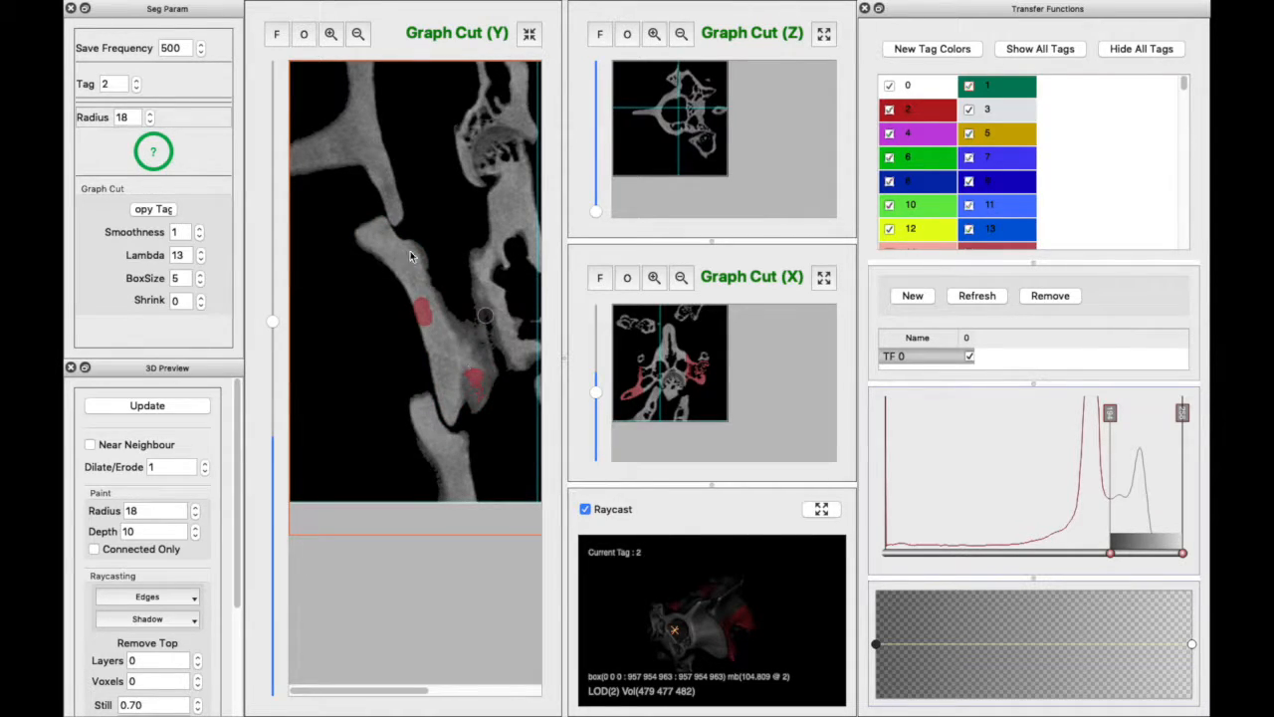
key(t)
scroll(469, 341, up, 3)
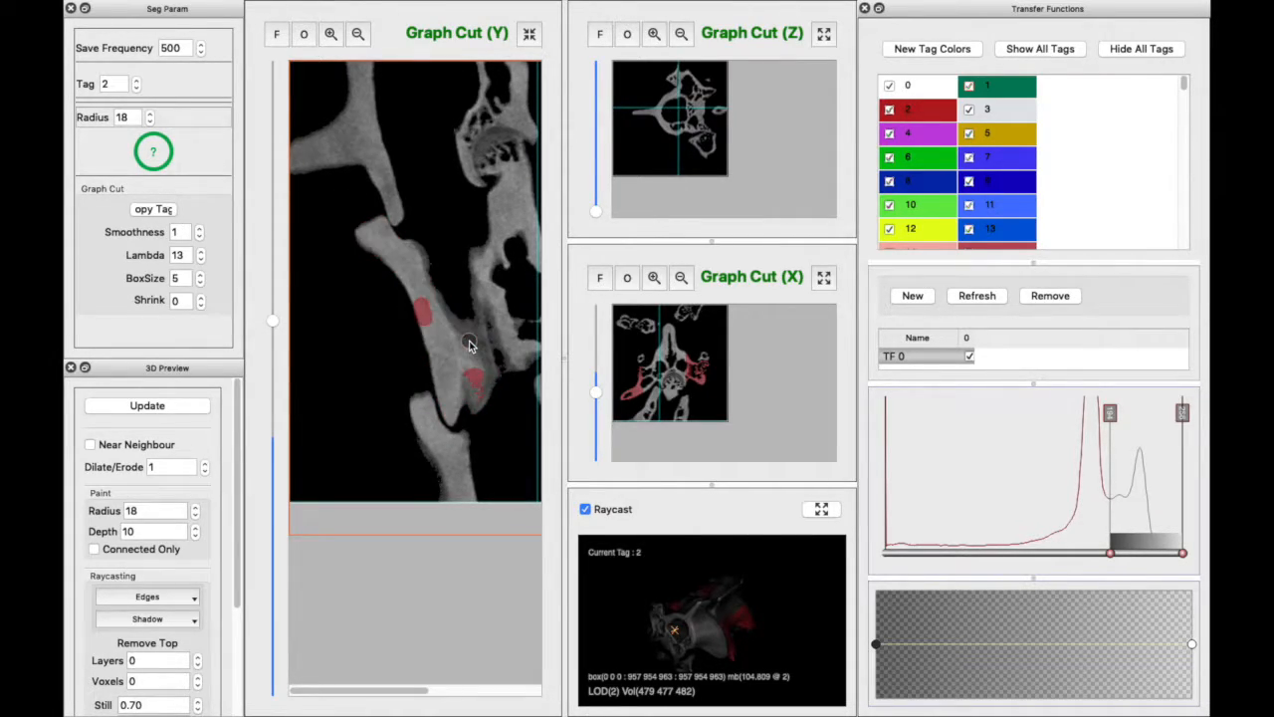
key(t)
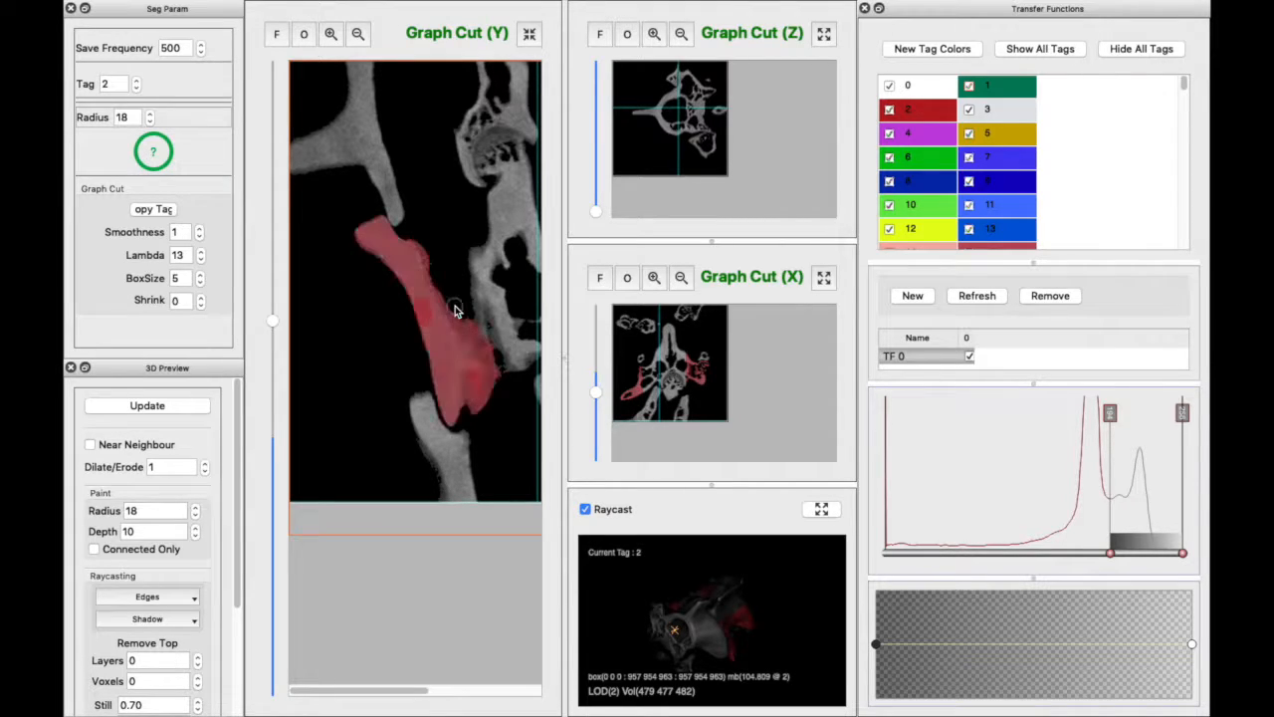
scroll(471, 337, up, 3)
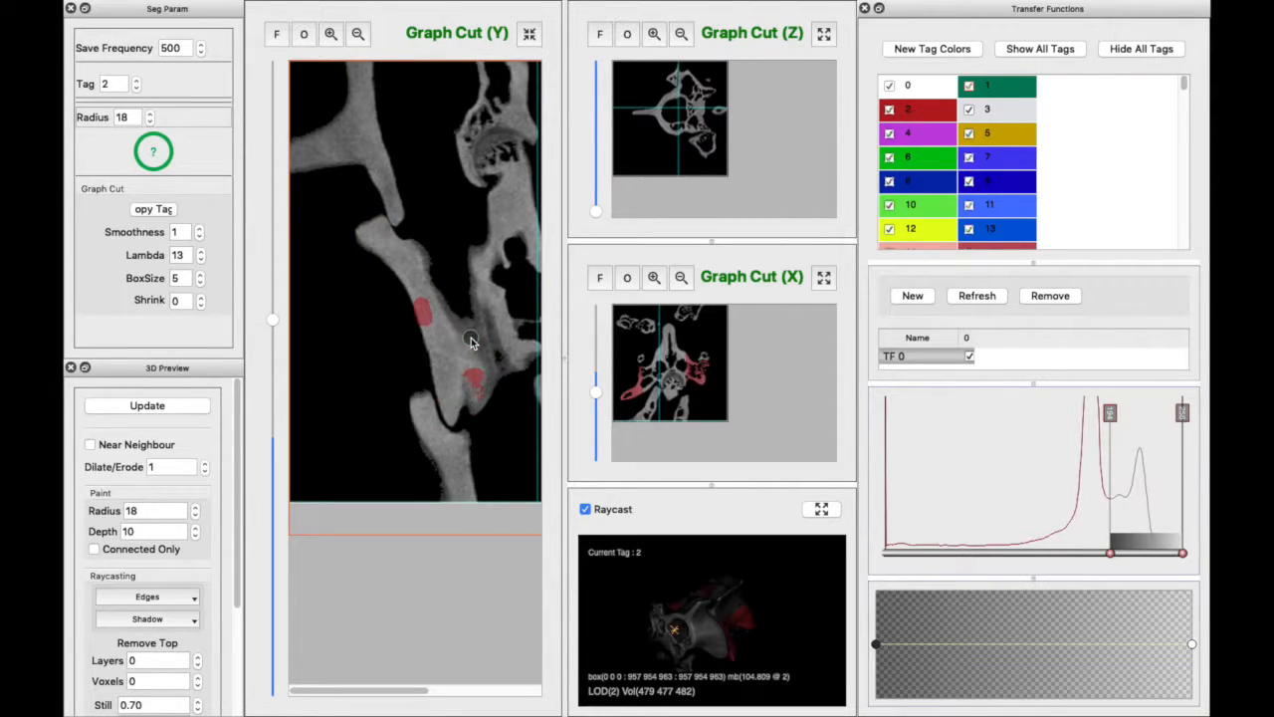
key(t)
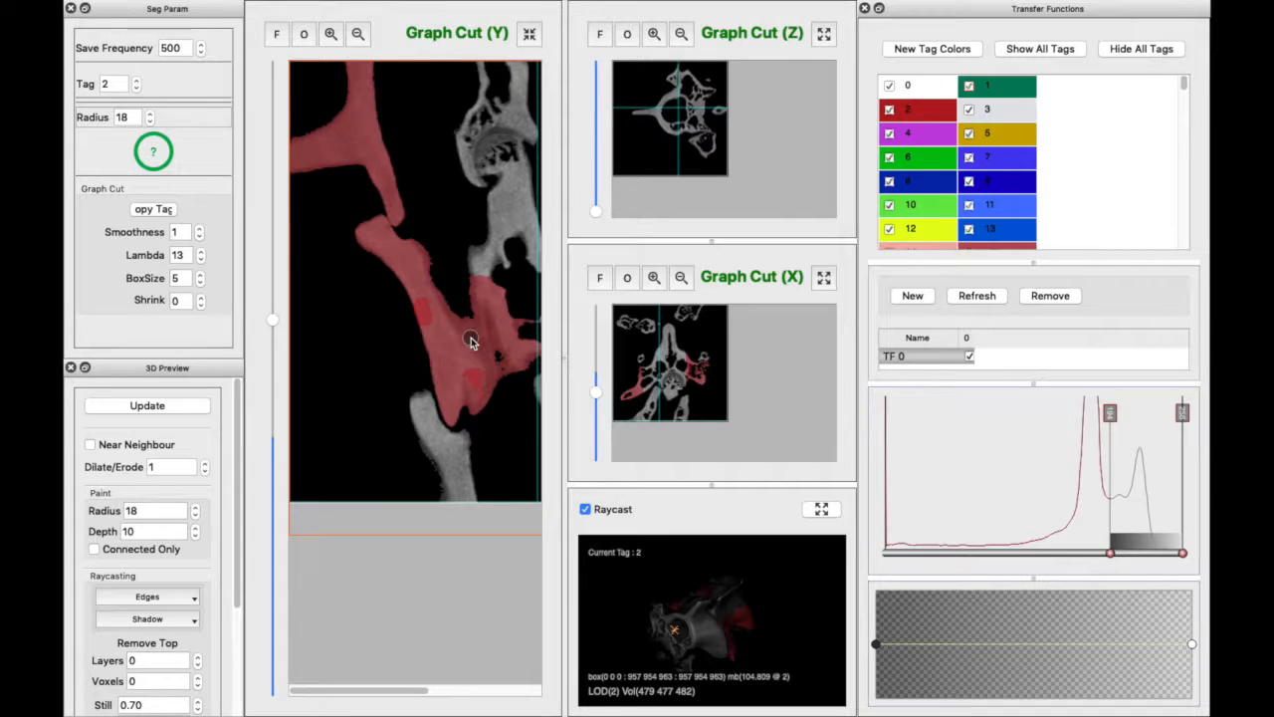
scroll(471, 341, up, 1)
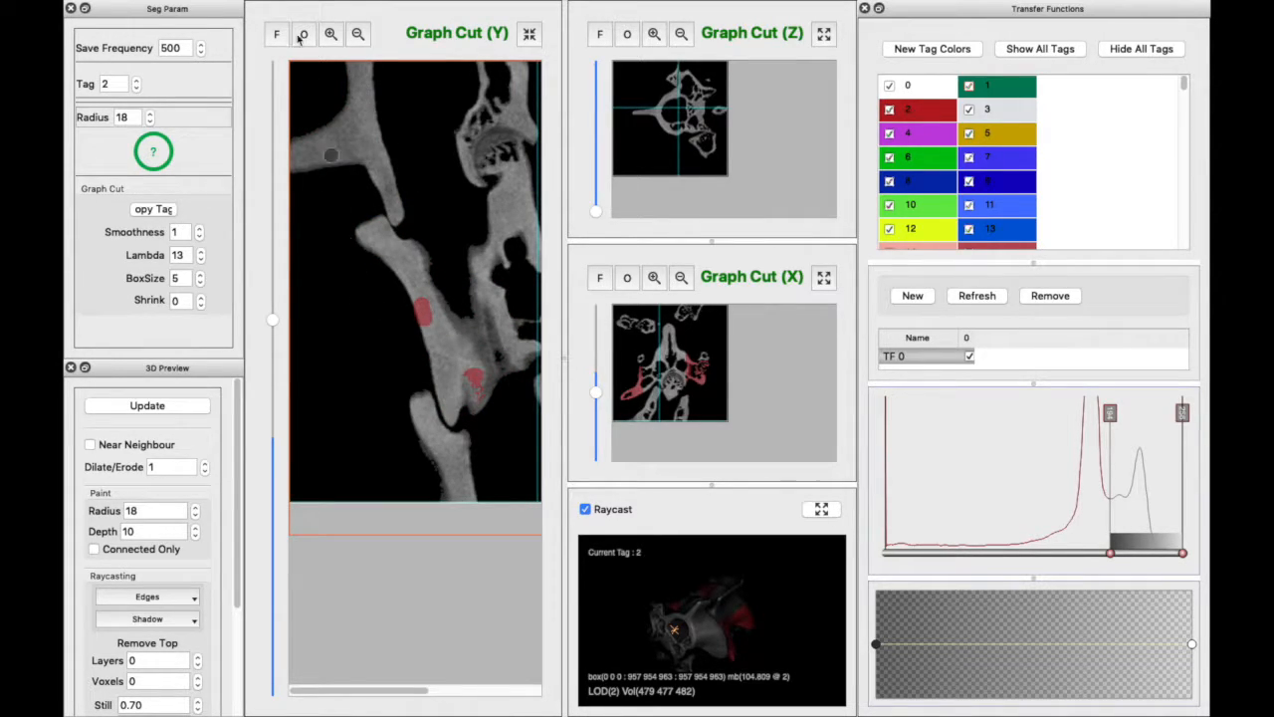
Set Lambda to 14 and tag the bone with its joined vertebral part in the following Graph Cut (Y) slices.
click(201, 252)
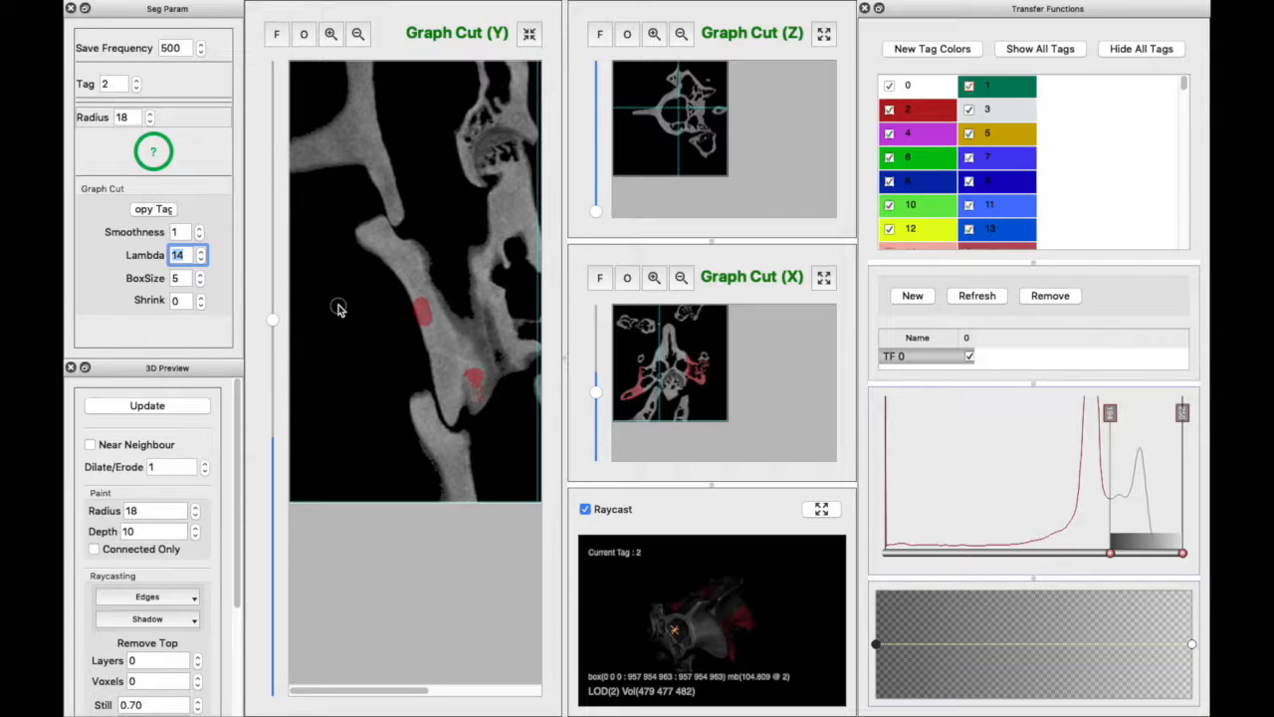
key(t)
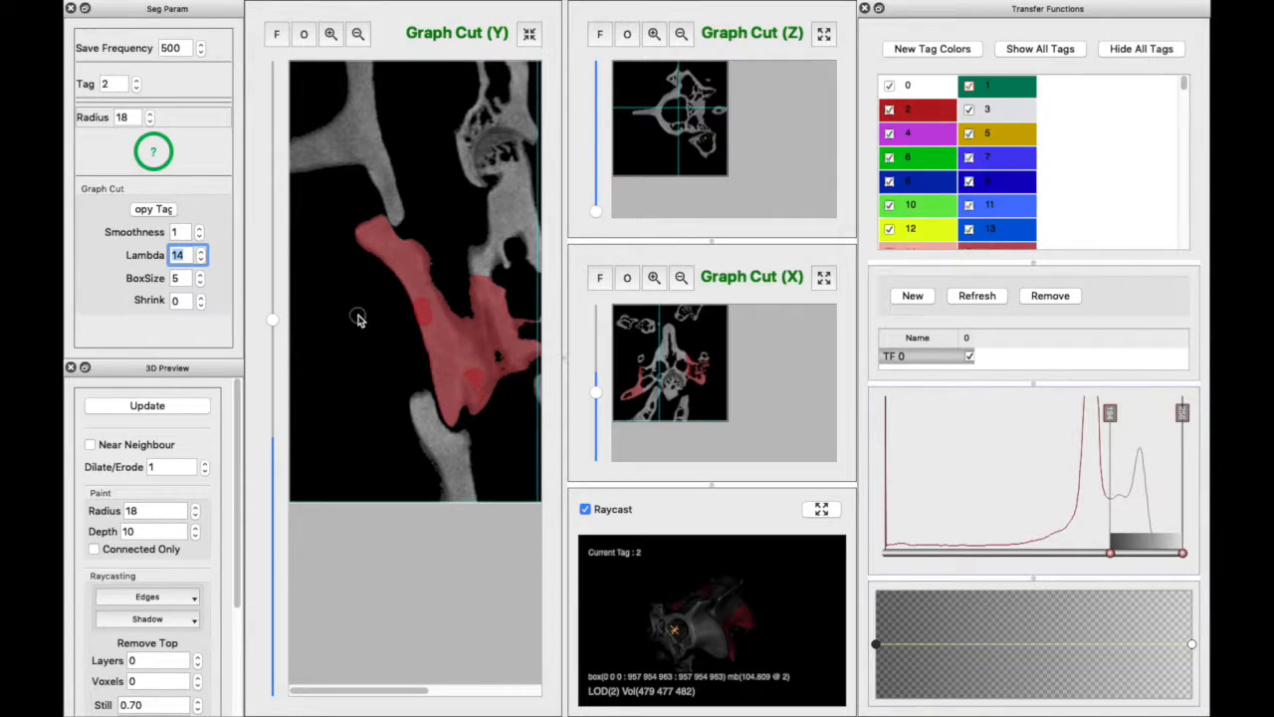
scroll(358, 315, up, 1)
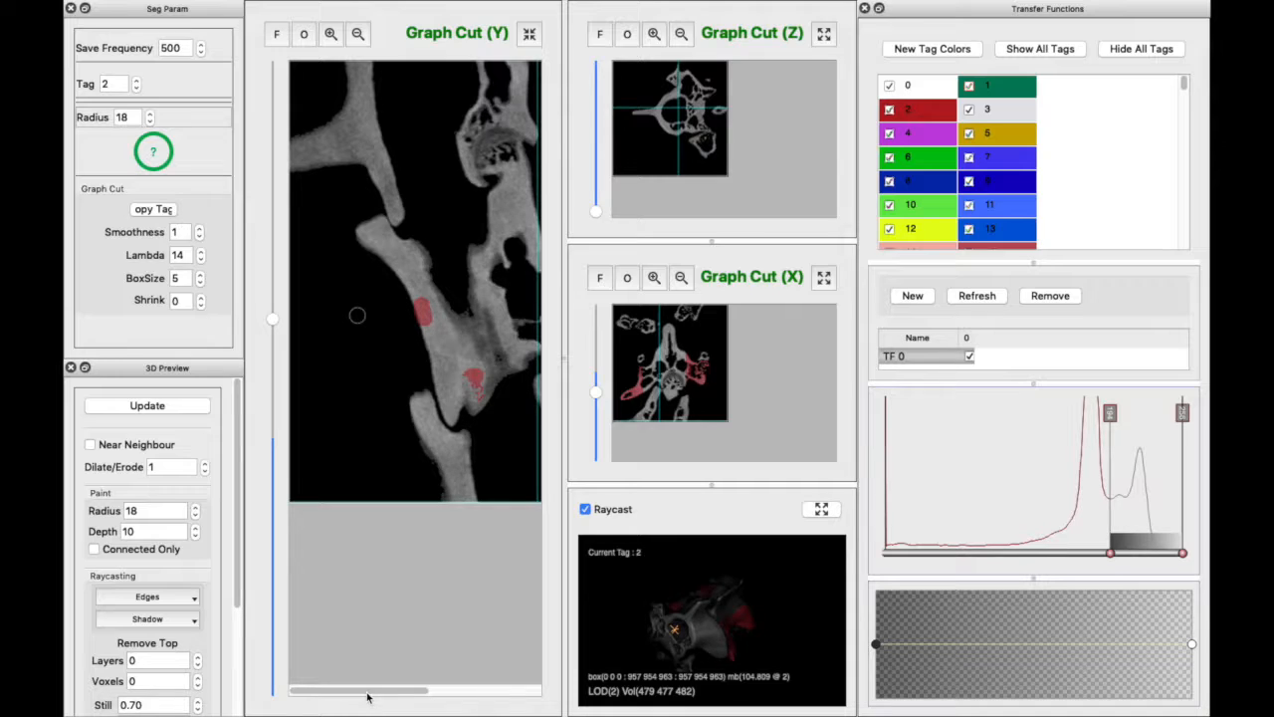
mouse_move(380, 693)
mouse_down()
mouse_move(420, 695)
mouse_move(385, 692)
mouse_up()
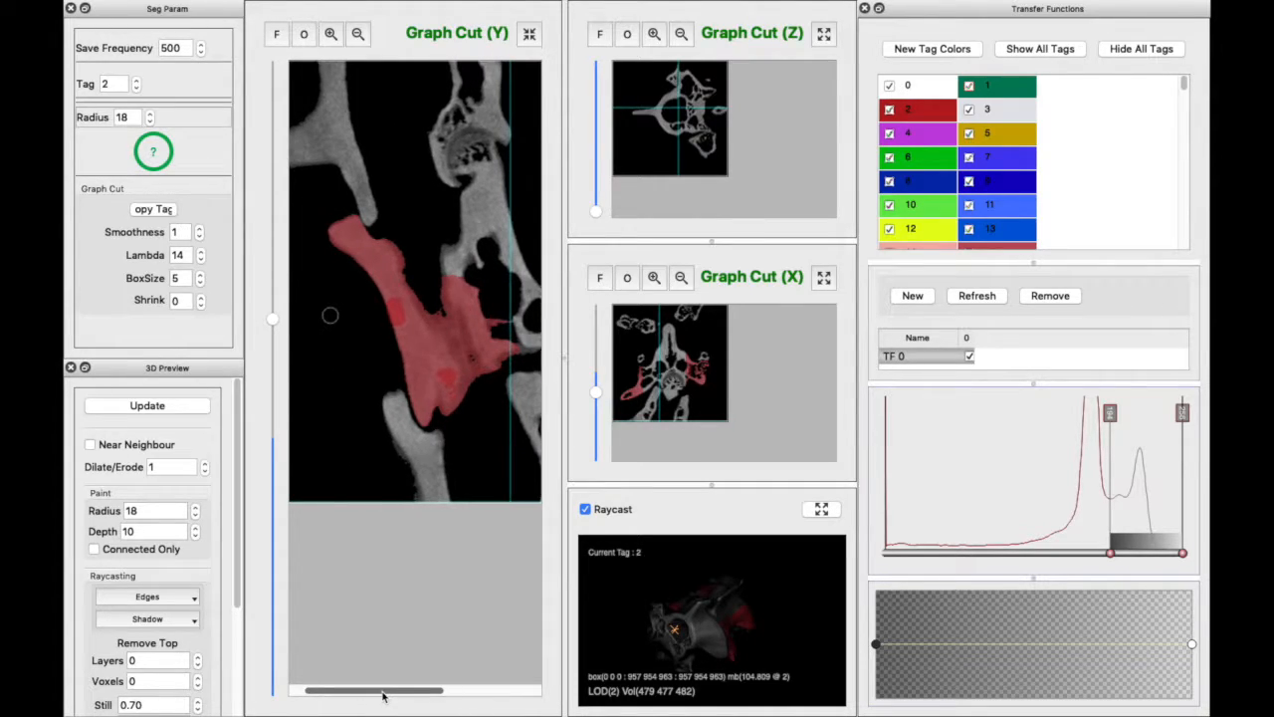
key(r)
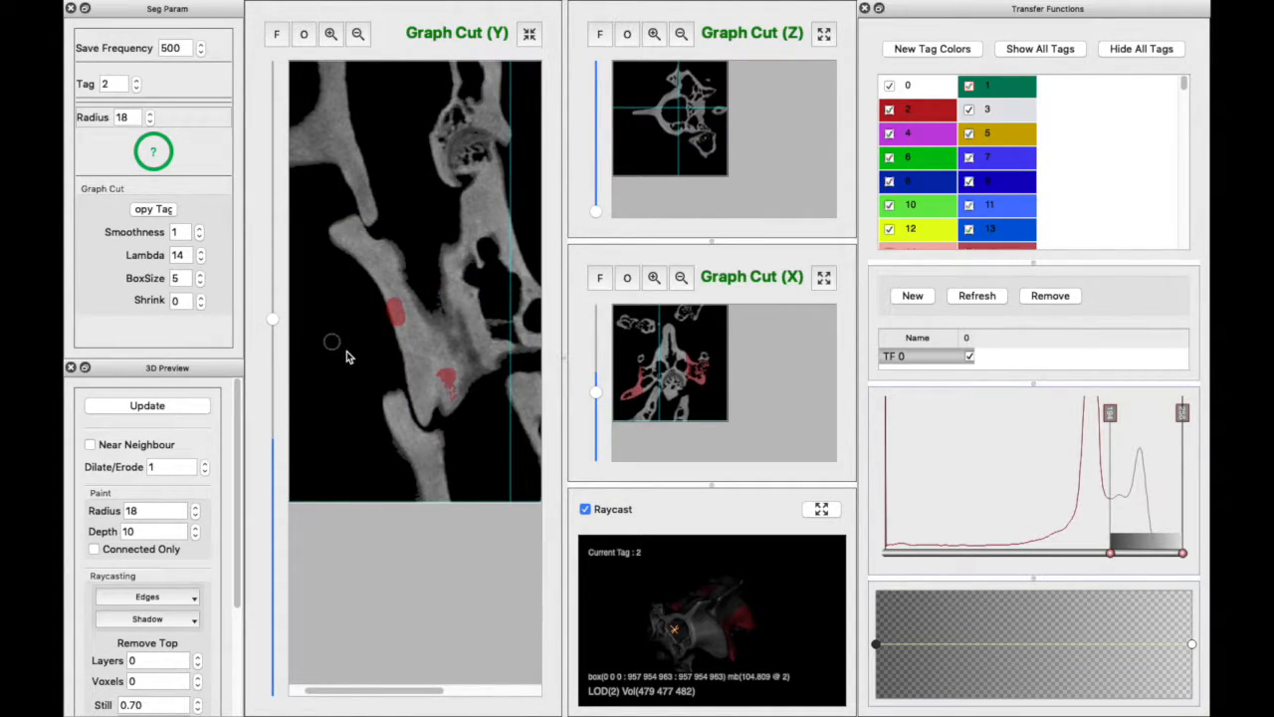
key(t)
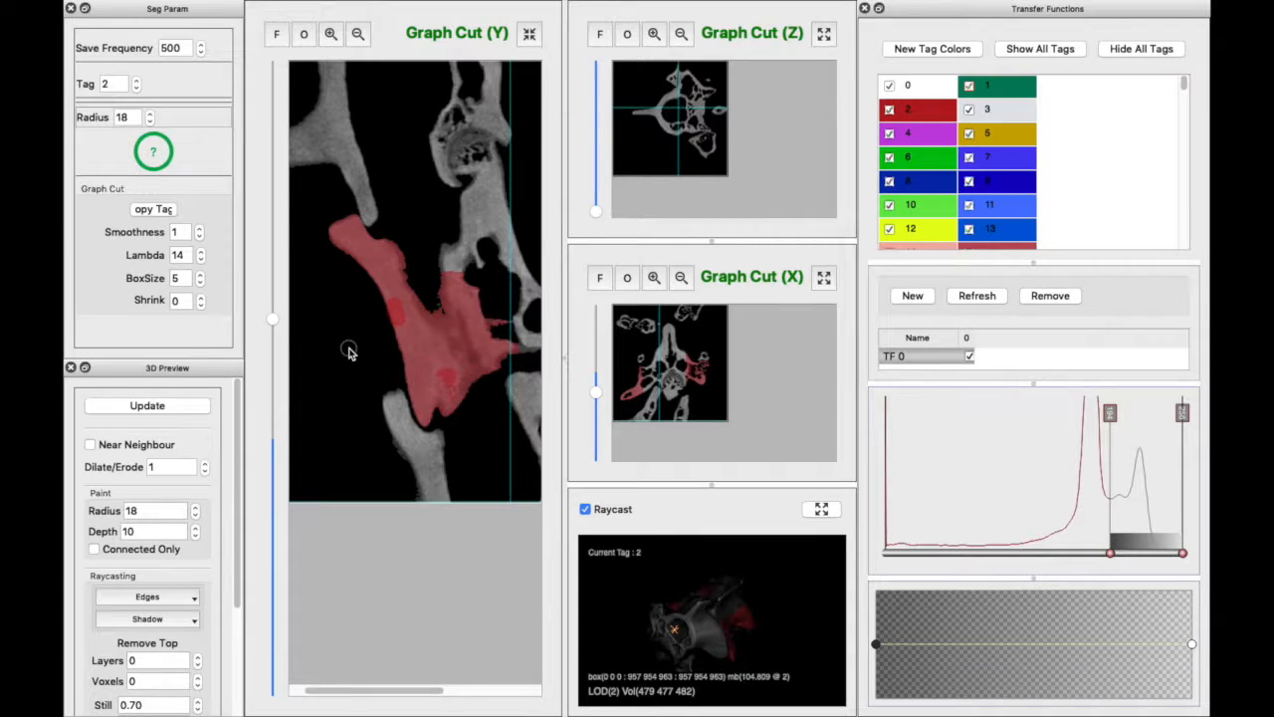
key(r)
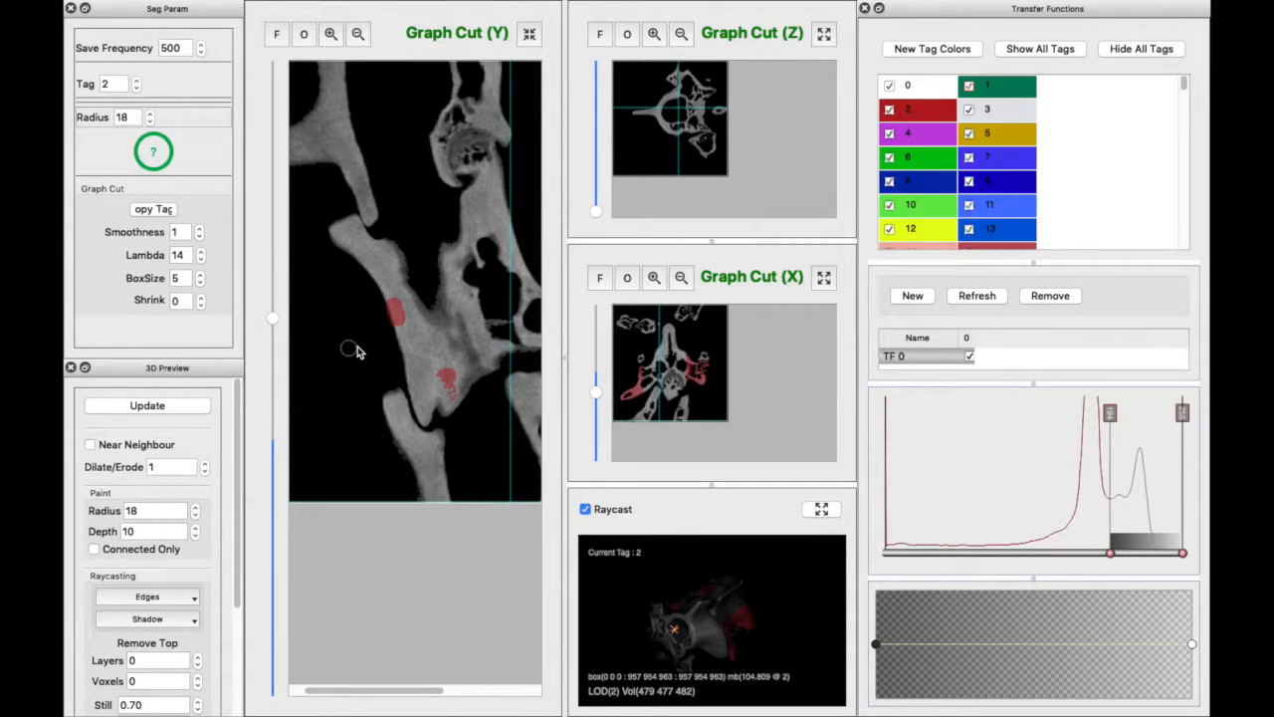
key(t)
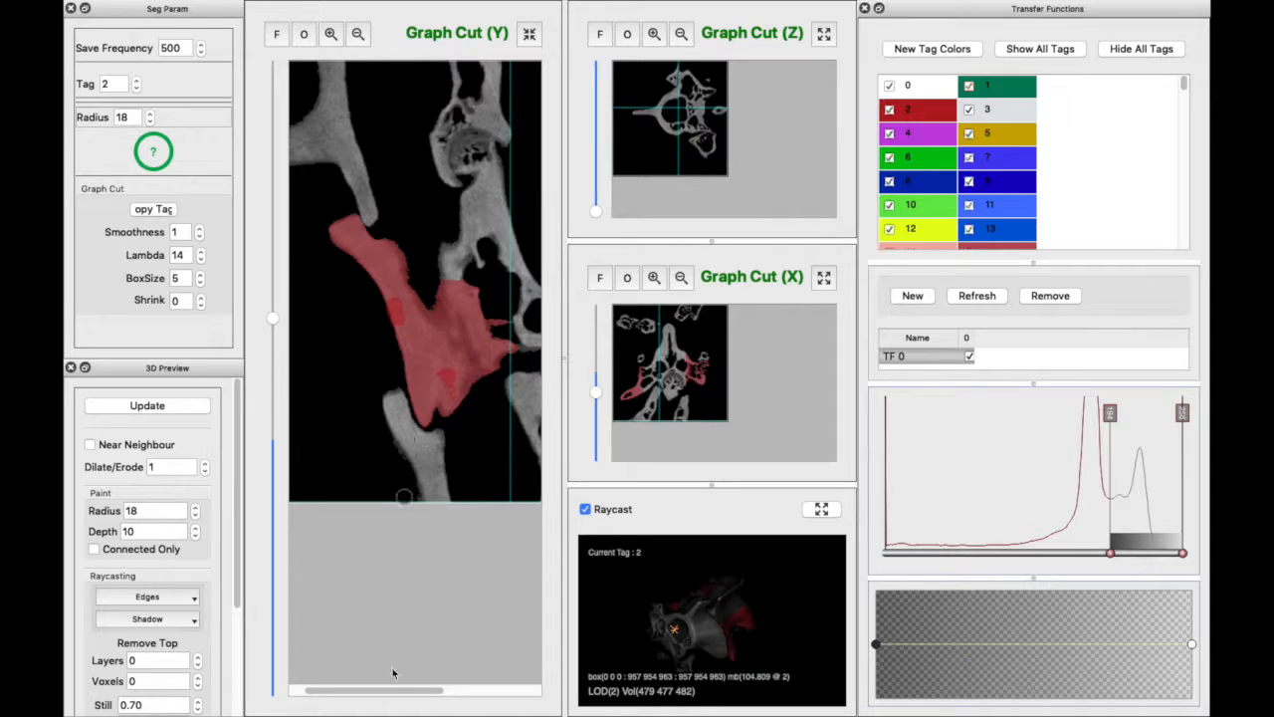
drag(370, 689, 389, 690)
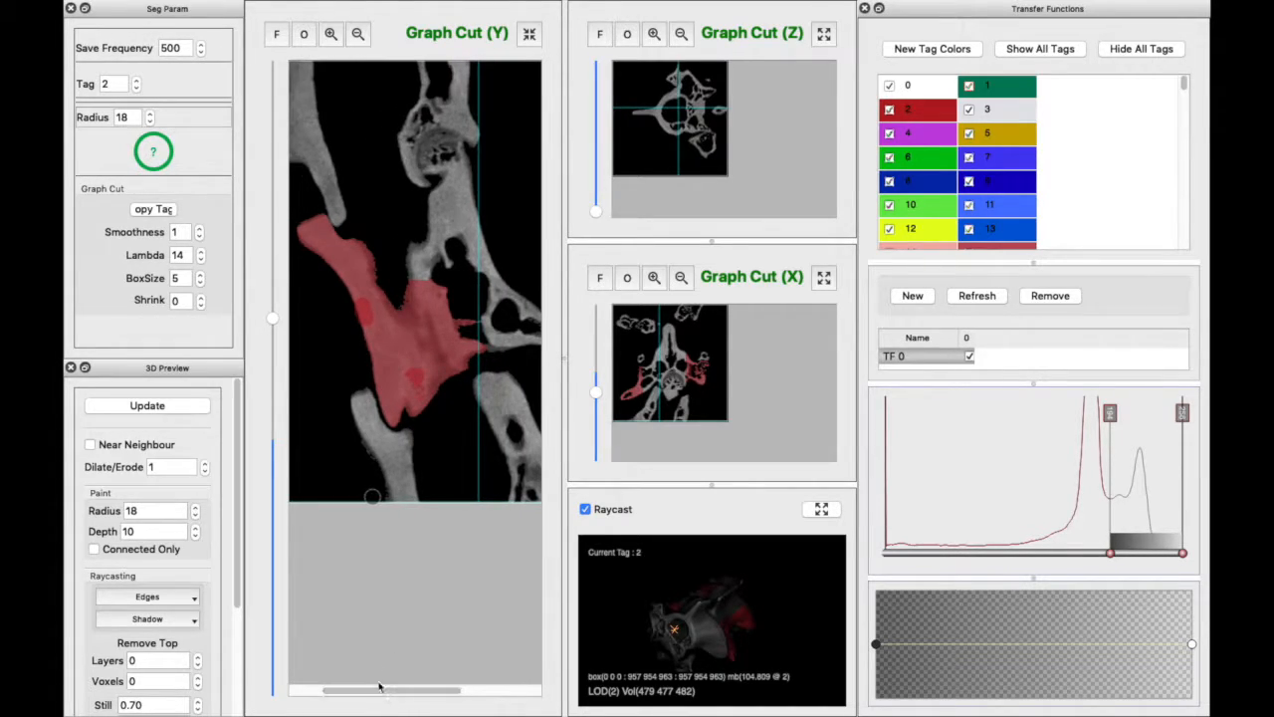
Add tag 2 seeds across the adjoining vertebral part and run the graph cut over the whole joined bone in Graph Cut (Y).
click(358, 36)
mouse_move(498, 301)
mouse_down()
mouse_move(453, 293)
mouse_move(488, 276)
mouse_move(388, 222)
mouse_up()
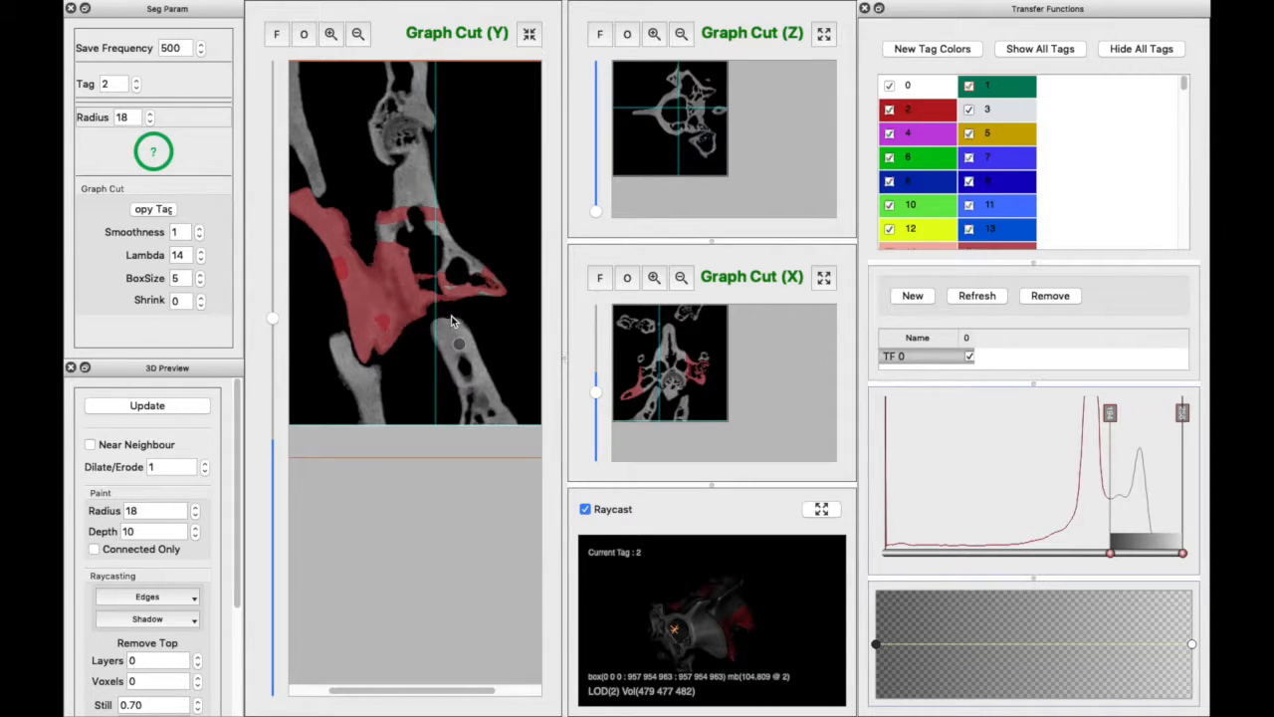
key(t)
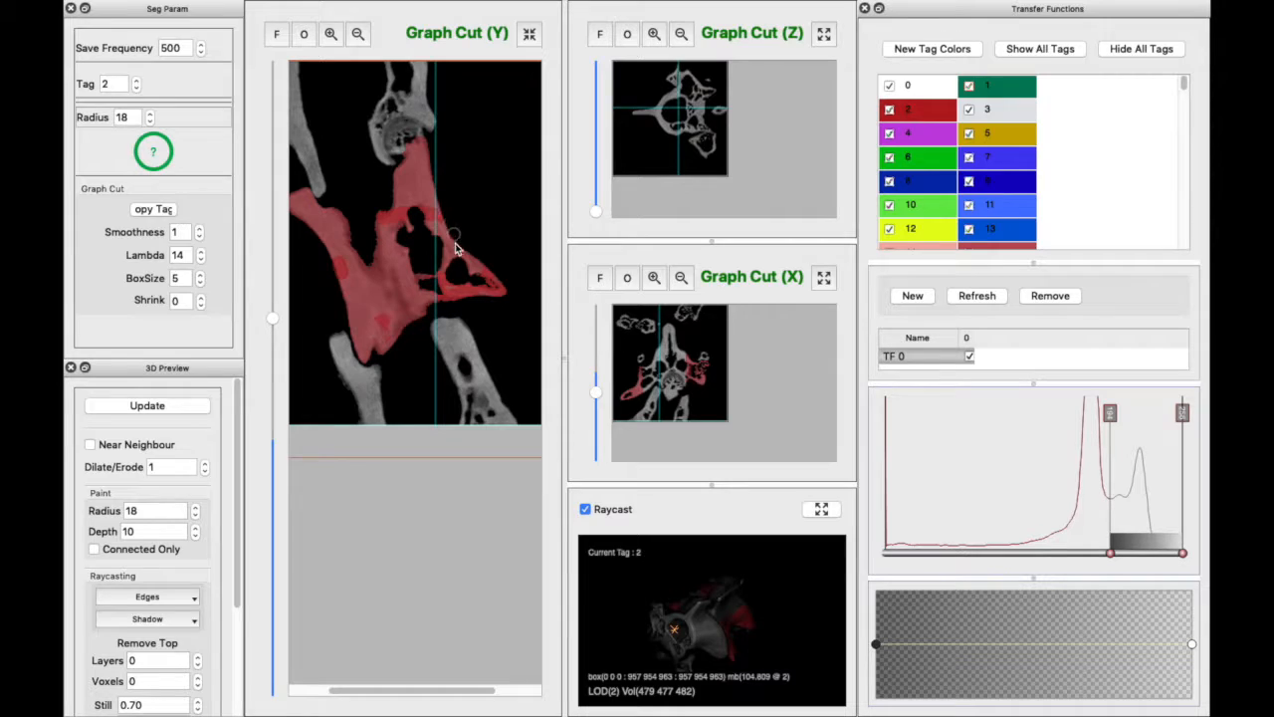
key(r)
key(t)
drag(419, 695, 410, 696)
scroll(389, 341, up, 1)
key(t)
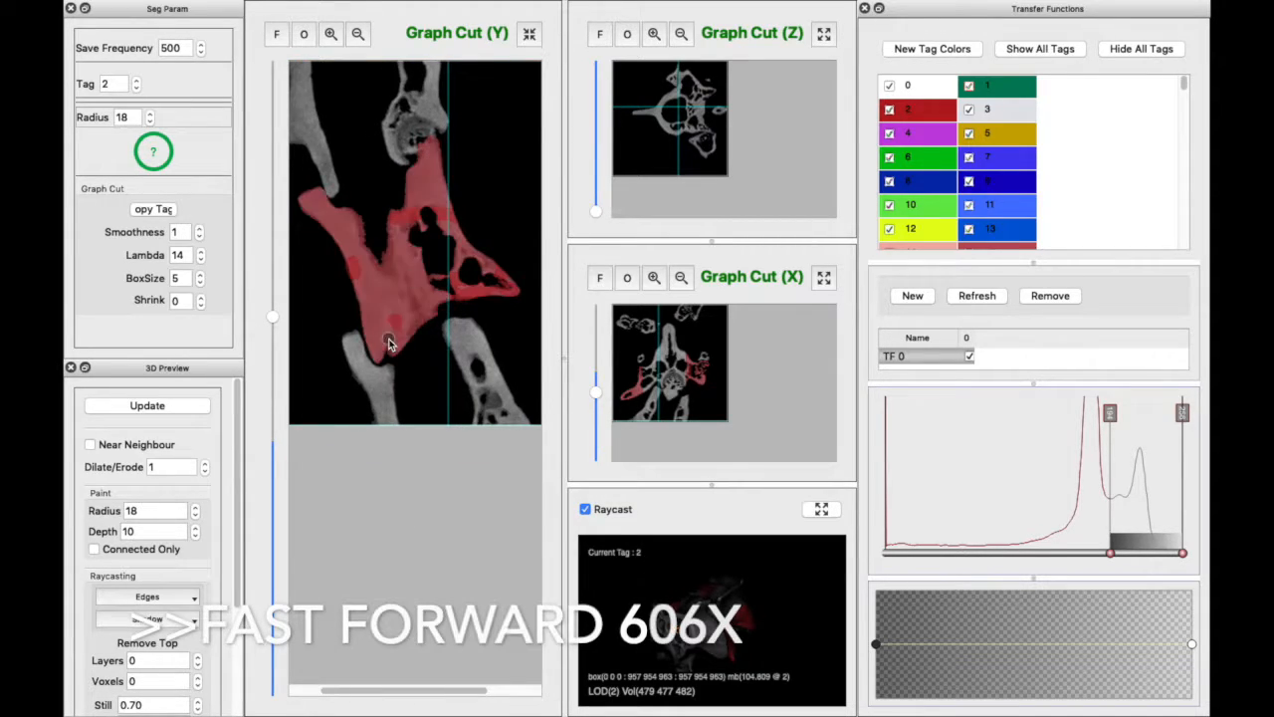
Run the graph cut slice by slice through the following Graph Cut (Y) slices to tag the whole joined bone as tag 2.
scroll(421, 239, up, 1)
key(t)
scroll(424, 249, up, 1)
key(t)
scroll(425, 258, up, 1)
scroll(425, 258, up, 2)
key(t)
scroll(419, 263, up, 1)
key(t)
scroll(476, 264, up, 1)
key(t)
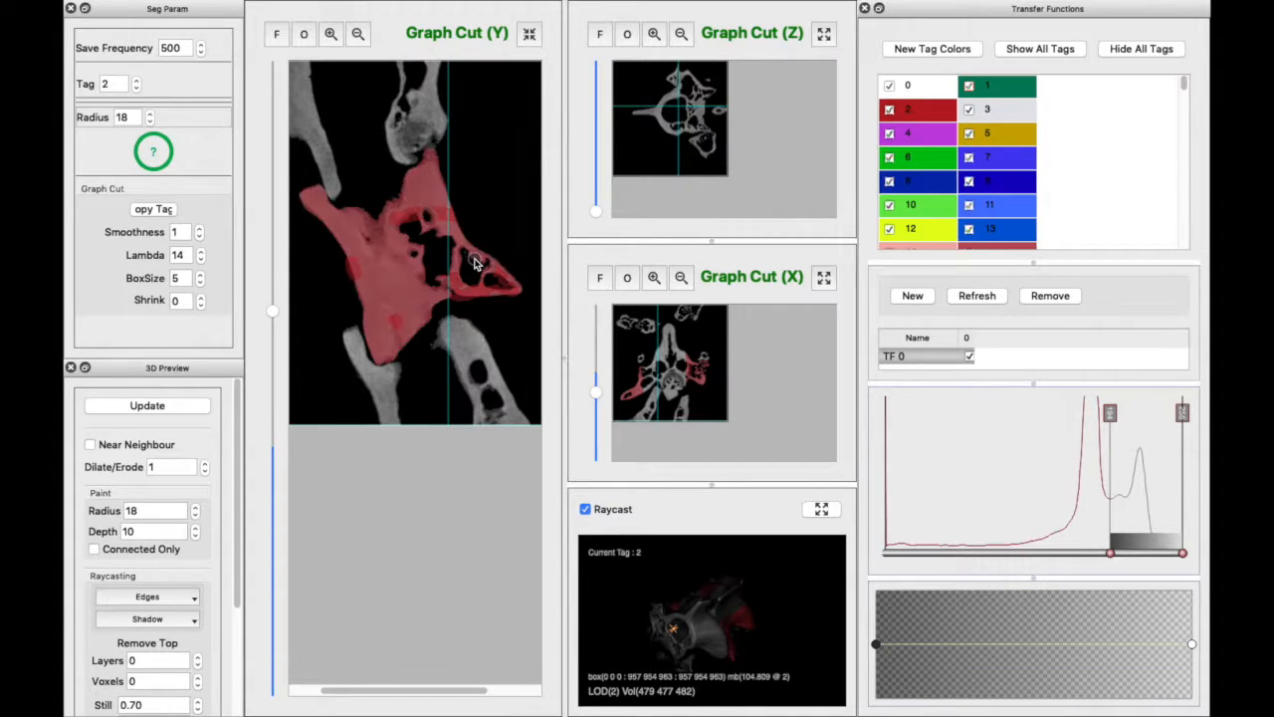
Place an exclusion seed on the separate bone below the tagged one and rerun the graph cut to keep tag 2 off it.
scroll(475, 264, up, 1)
key(t)
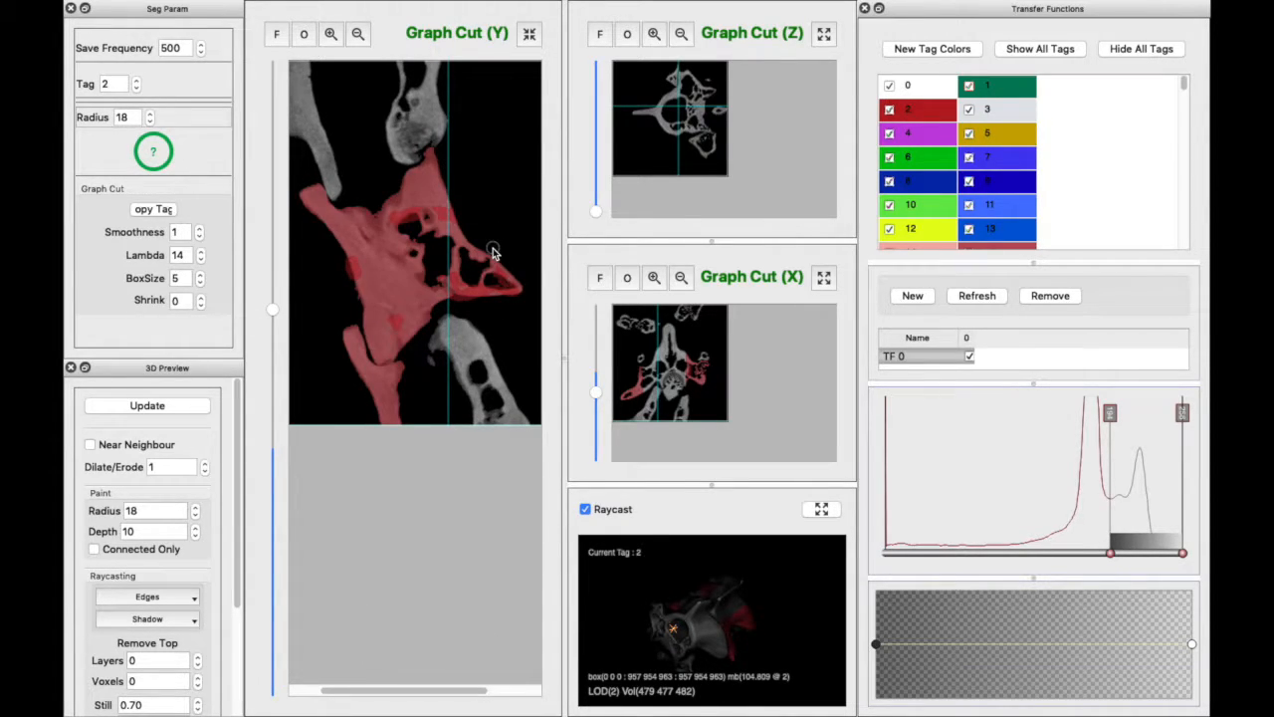
scroll(398, 398, up, 1)
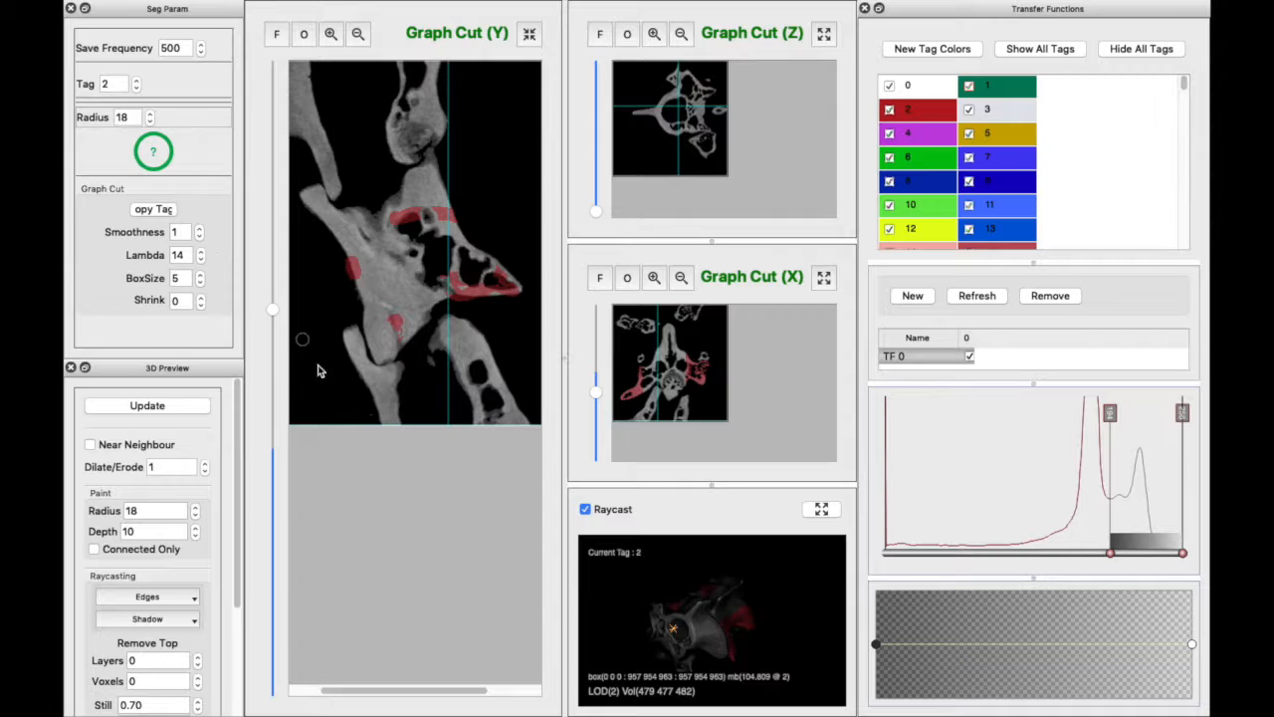
click(383, 395)
key(t)
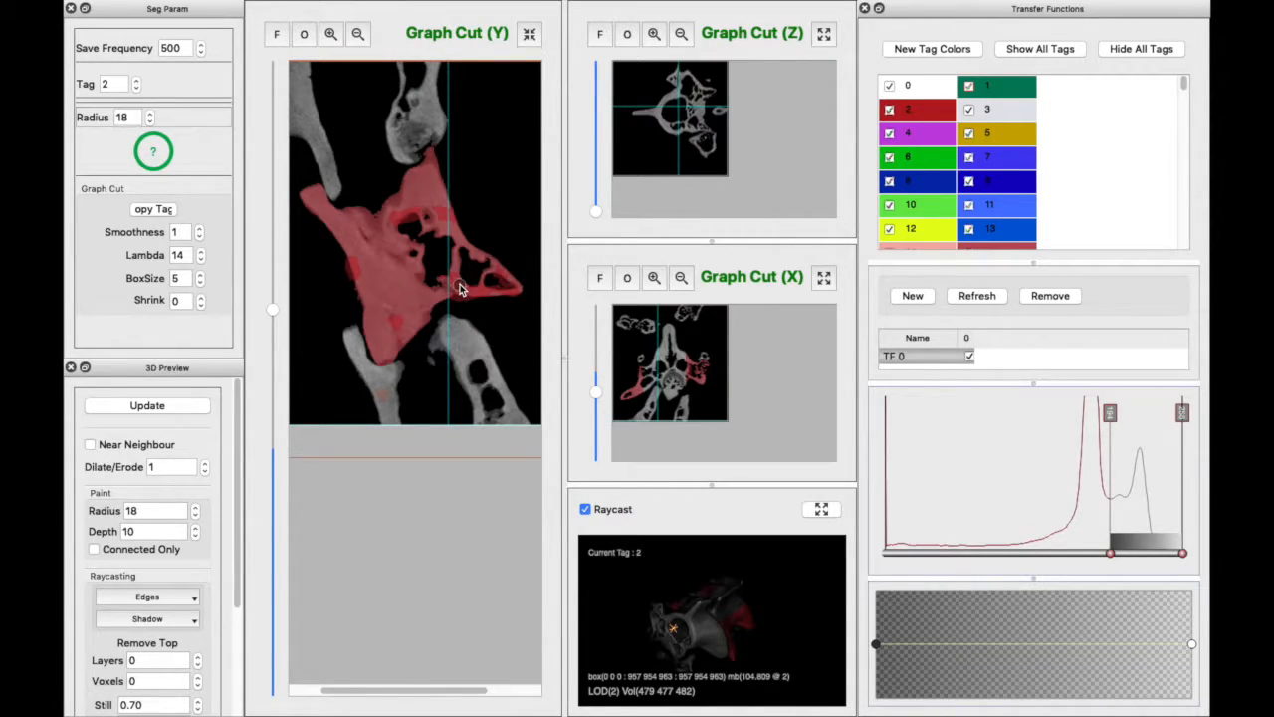
Continue tagging the joined bone slice by slice with the exclusion seed kept on the separate bone below.
scroll(460, 289, up, 1)
key(t)
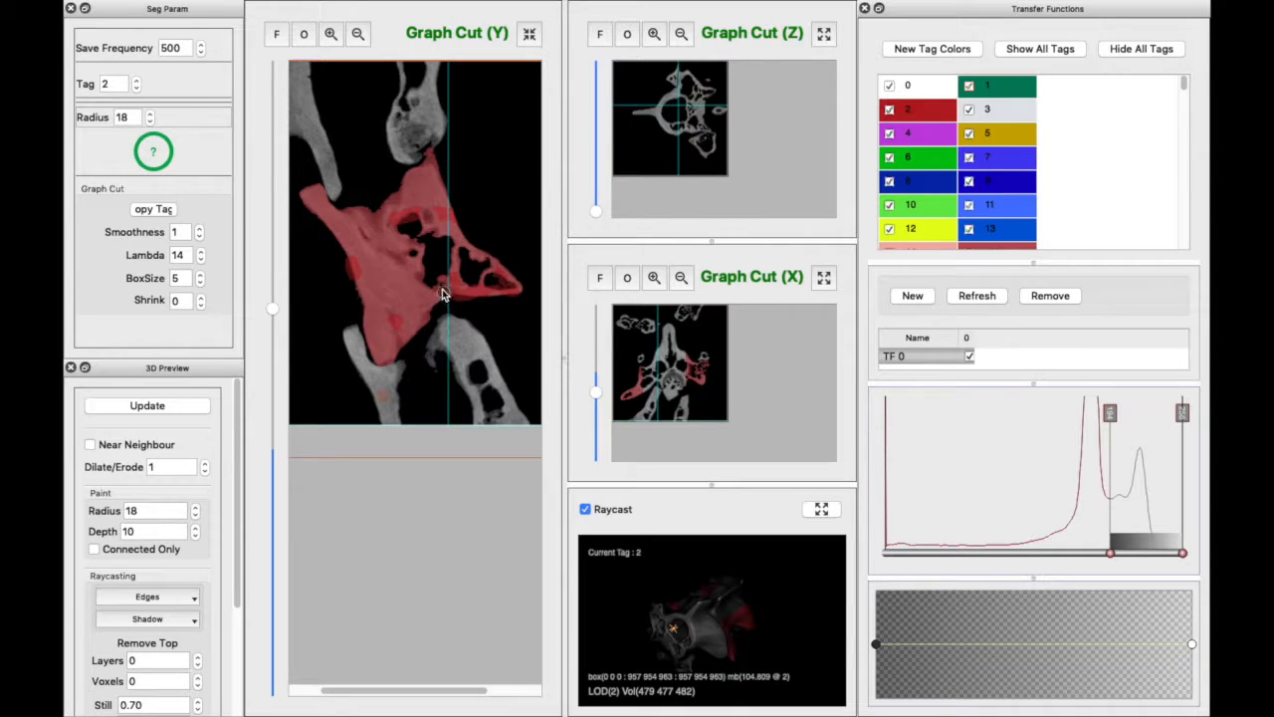
scroll(435, 284, up, 1)
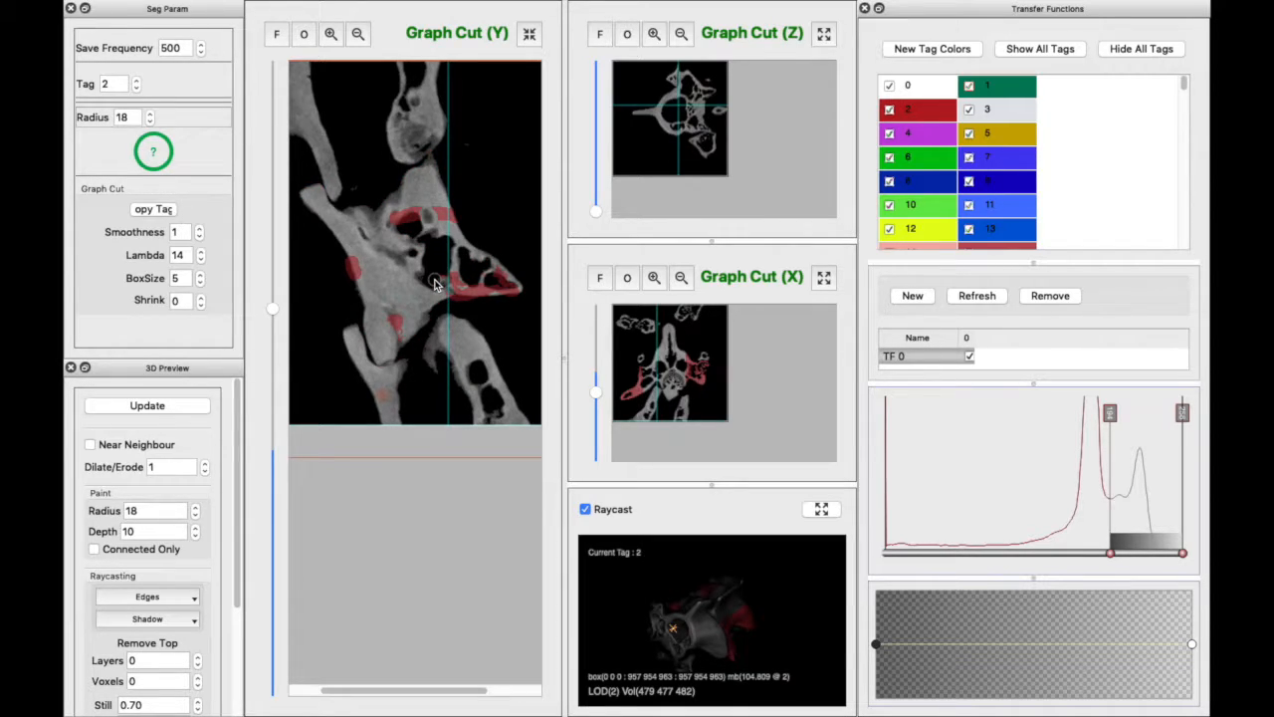
key(t)
scroll(435, 284, up, 1)
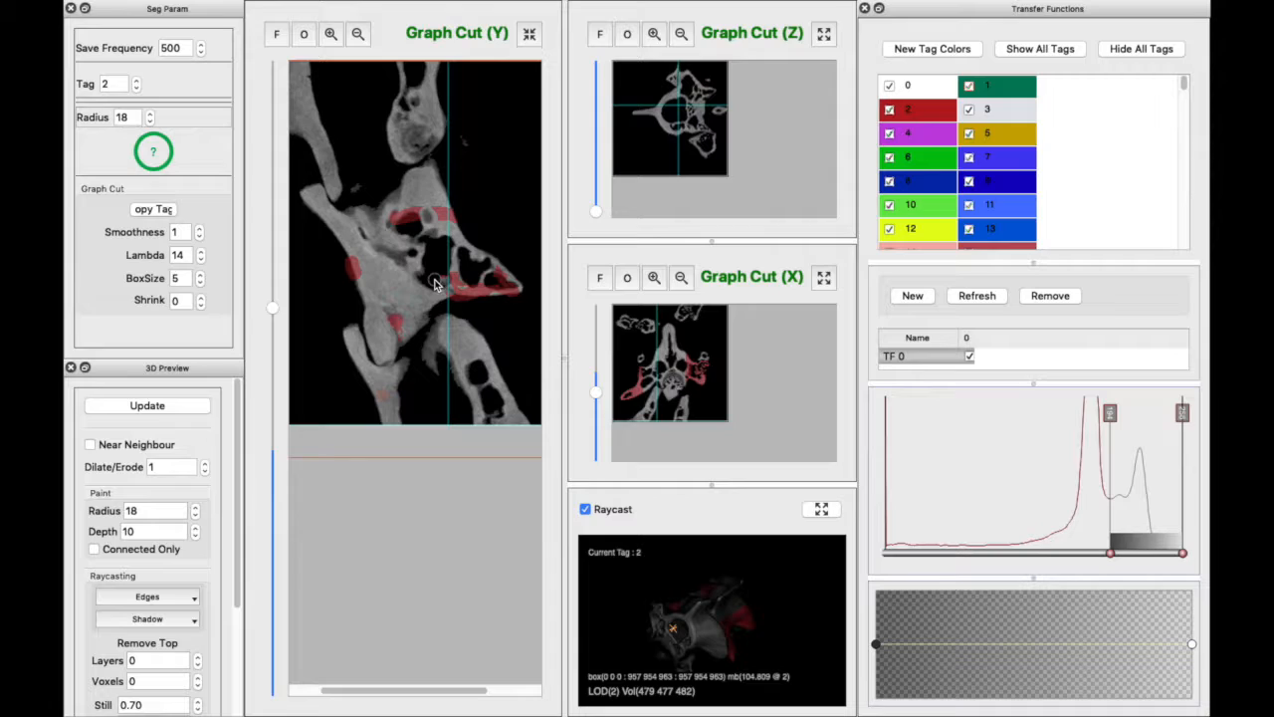
key(t)
scroll(435, 284, up, 1)
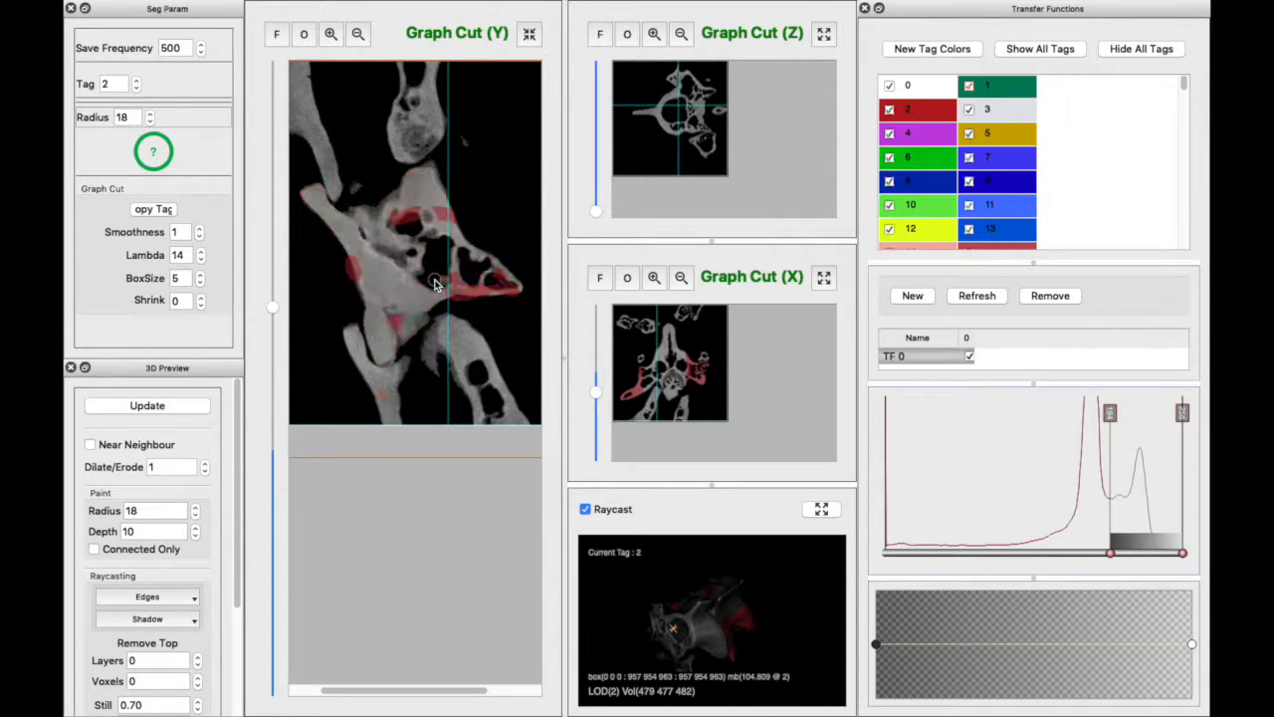
key(t)
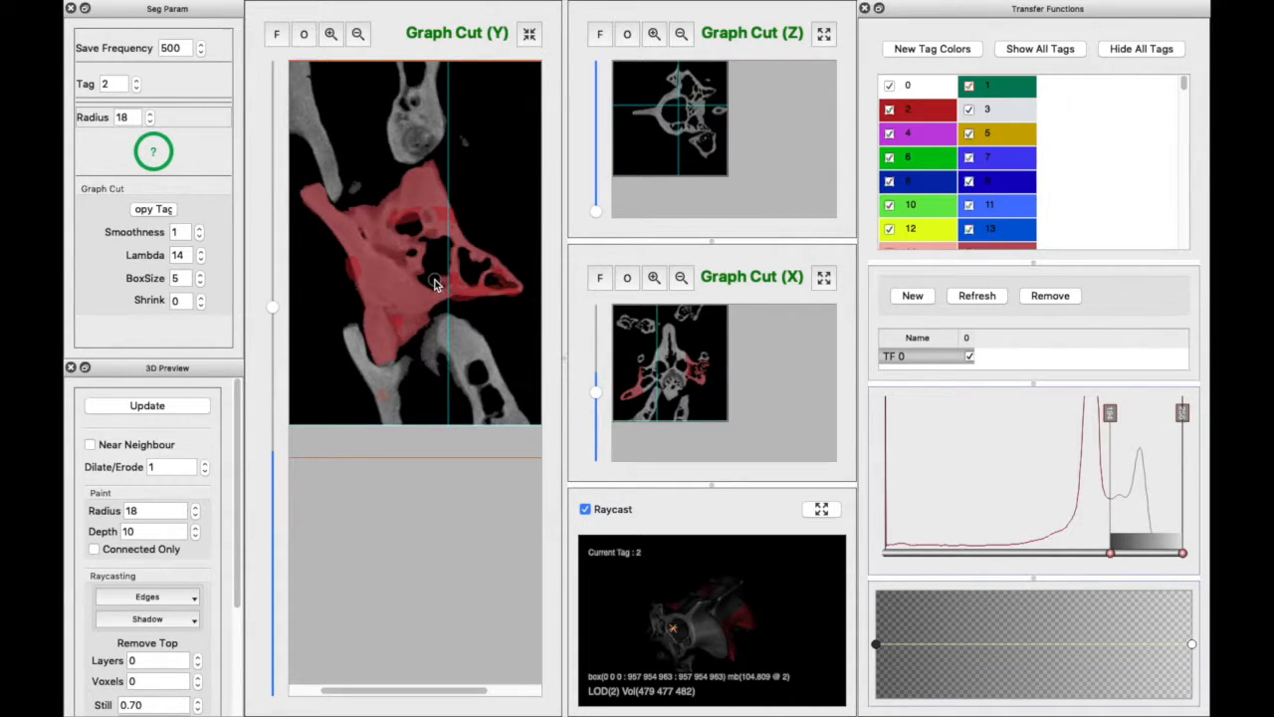
scroll(414, 365, up, 1)
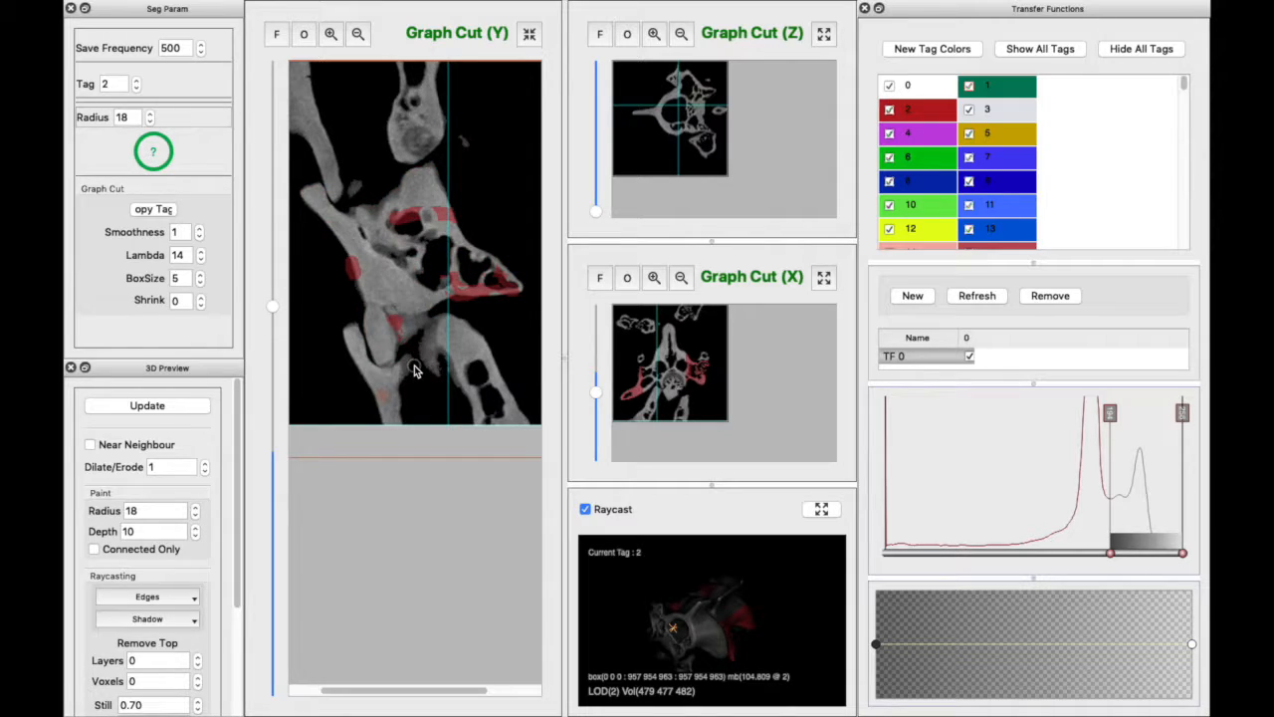
key(t)
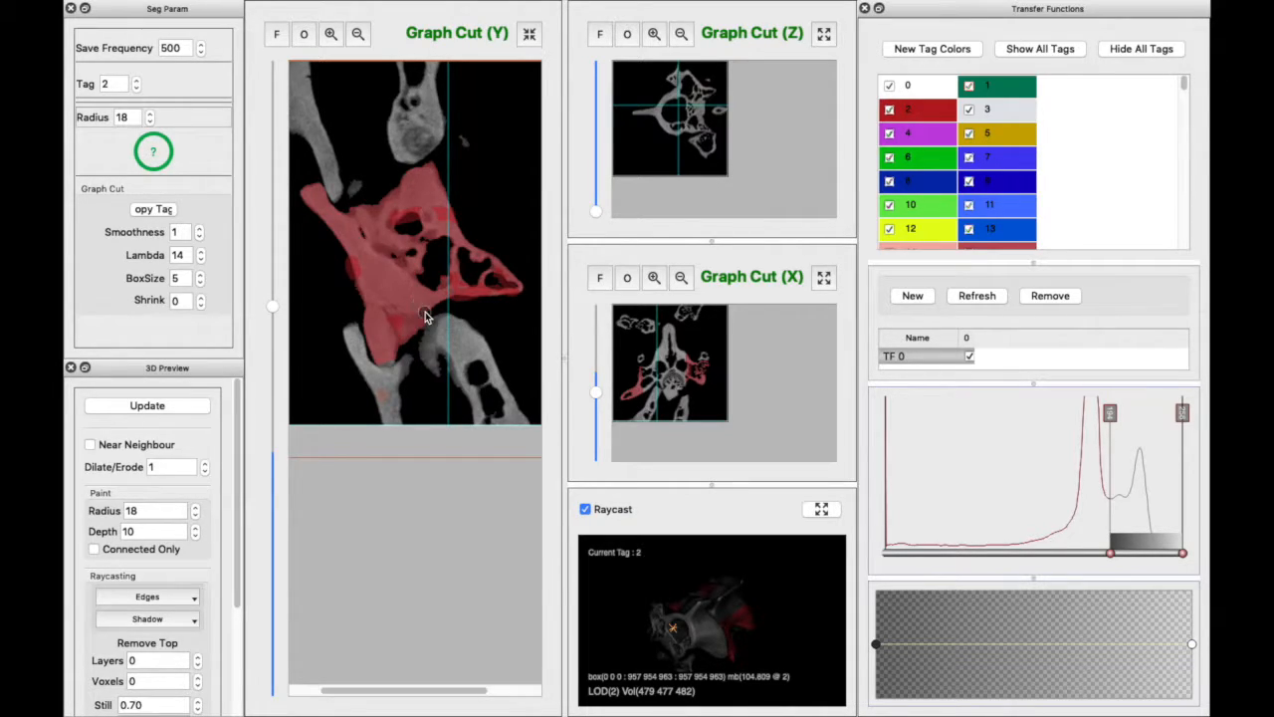
scroll(425, 311, up, 4)
scroll(426, 301, up, 5)
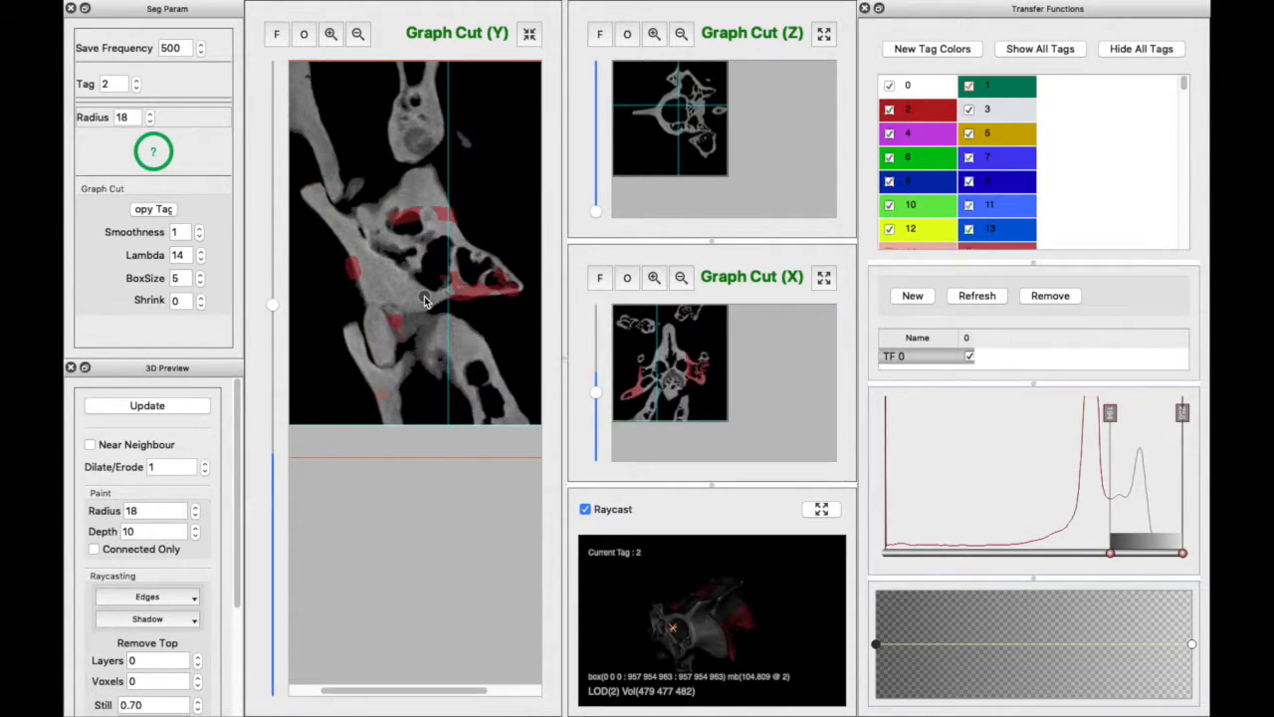
key(t)
scroll(425, 300, up, 1)
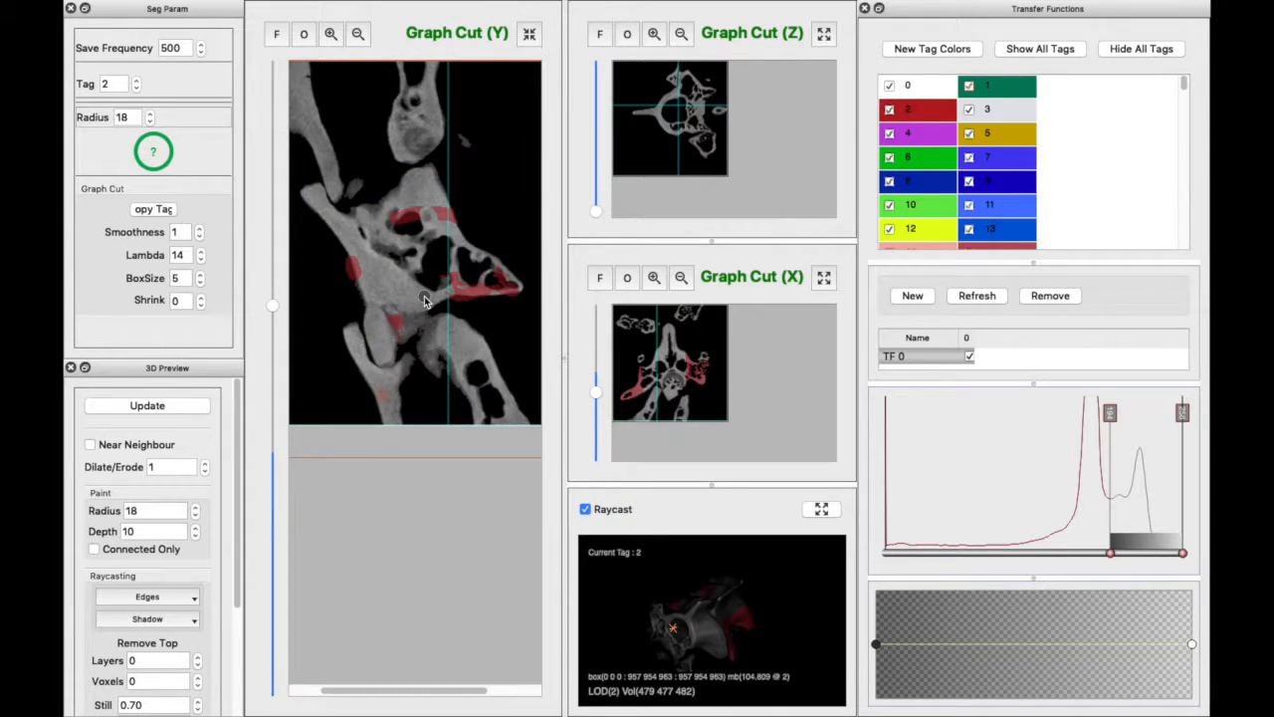
Try the tag 2 graph cut on the middle vertebra in the Y view across several neighbouring slices.
key(t)
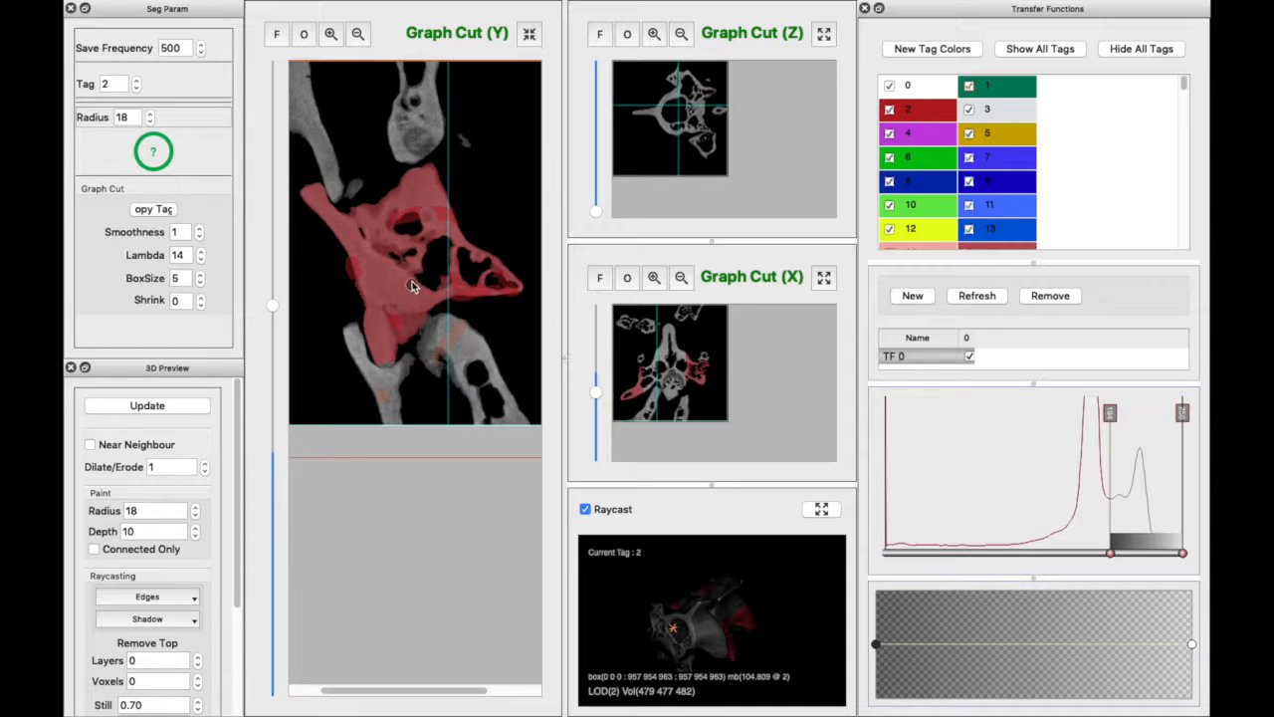
scroll(412, 281, up, 1)
key(t)
scroll(421, 295, up, 5)
scroll(416, 320, up, 3)
scroll(434, 338, down, 1)
scroll(433, 339, down, 4)
key(t)
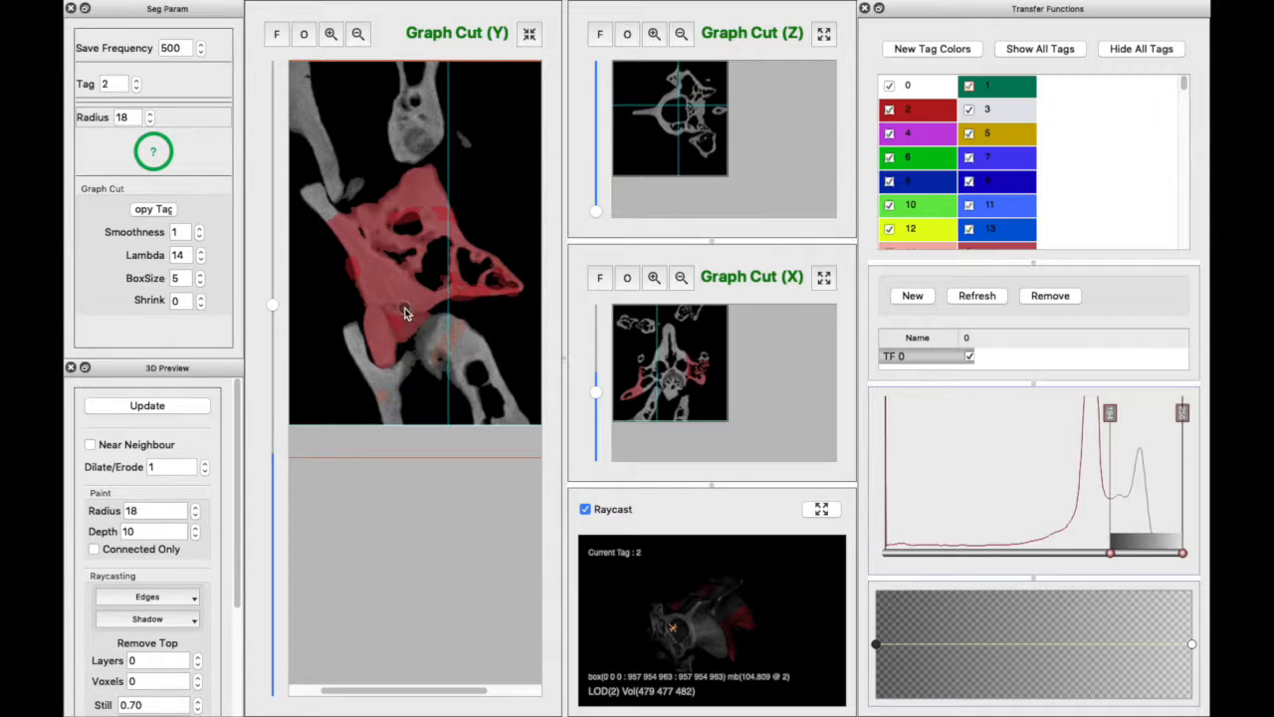
Reset the graph-cut result on the current Y slice and clear all seed strokes.
drag(405, 331, 415, 327)
click(306, 201)
key(r)
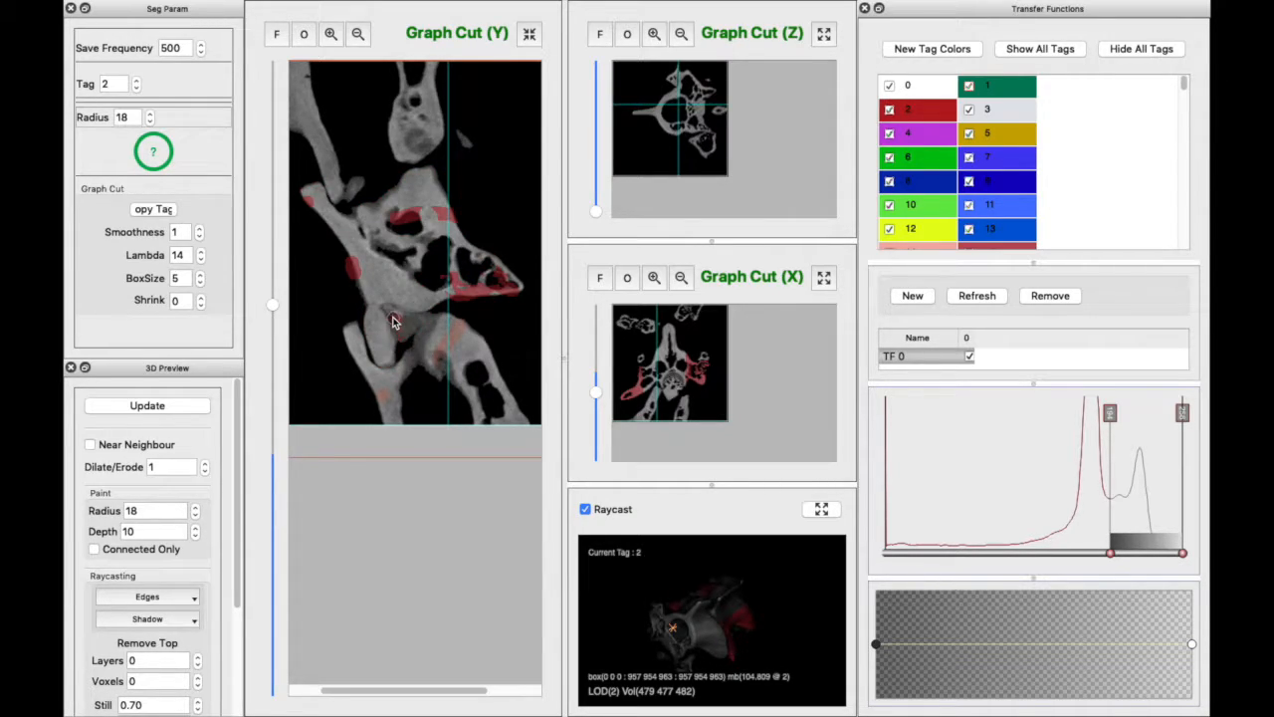
key(c)
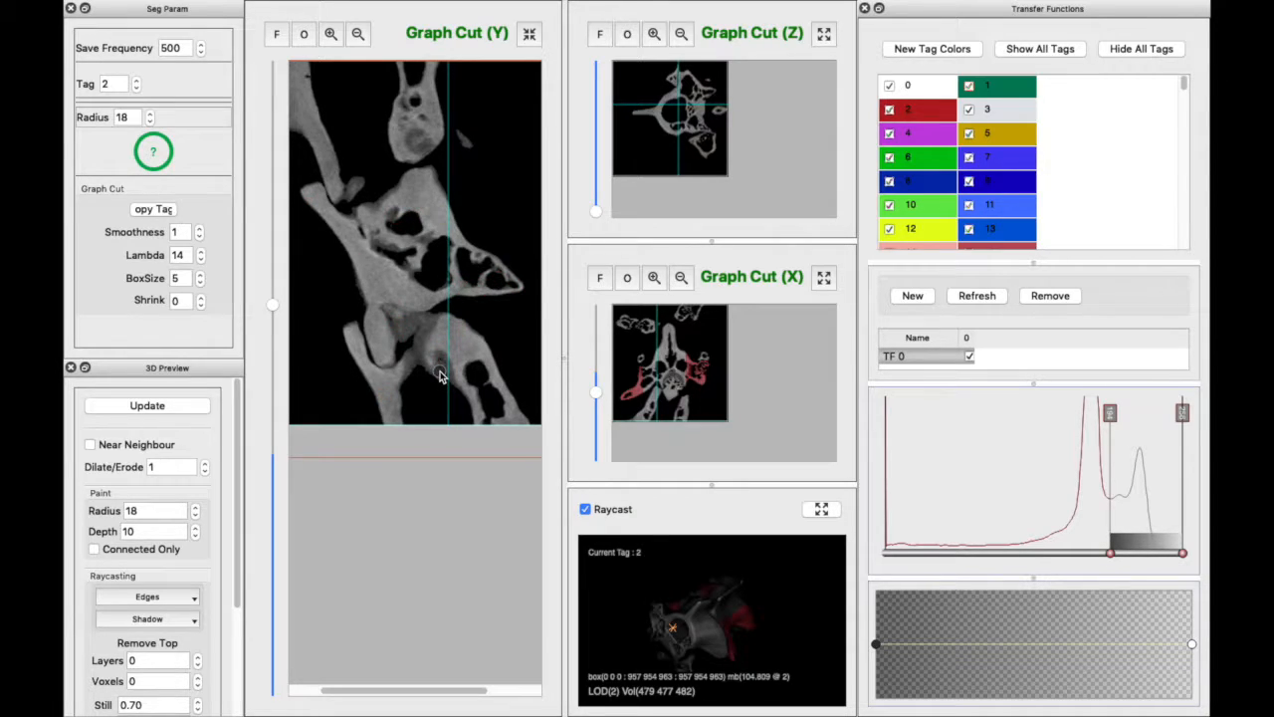
Set the brush radius to 14 and mark the joint between the middle and lower vertebrae.
click(150, 120)
click(150, 121)
click(150, 121)
click(149, 120)
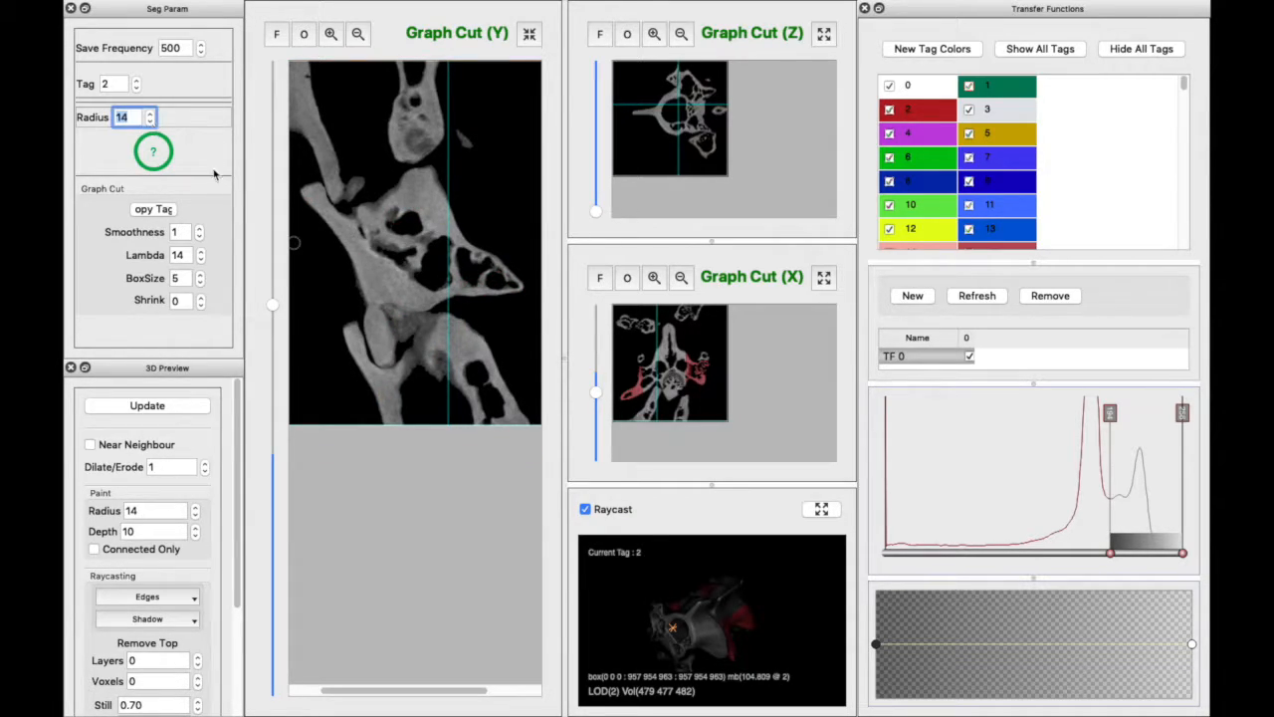
click(396, 318)
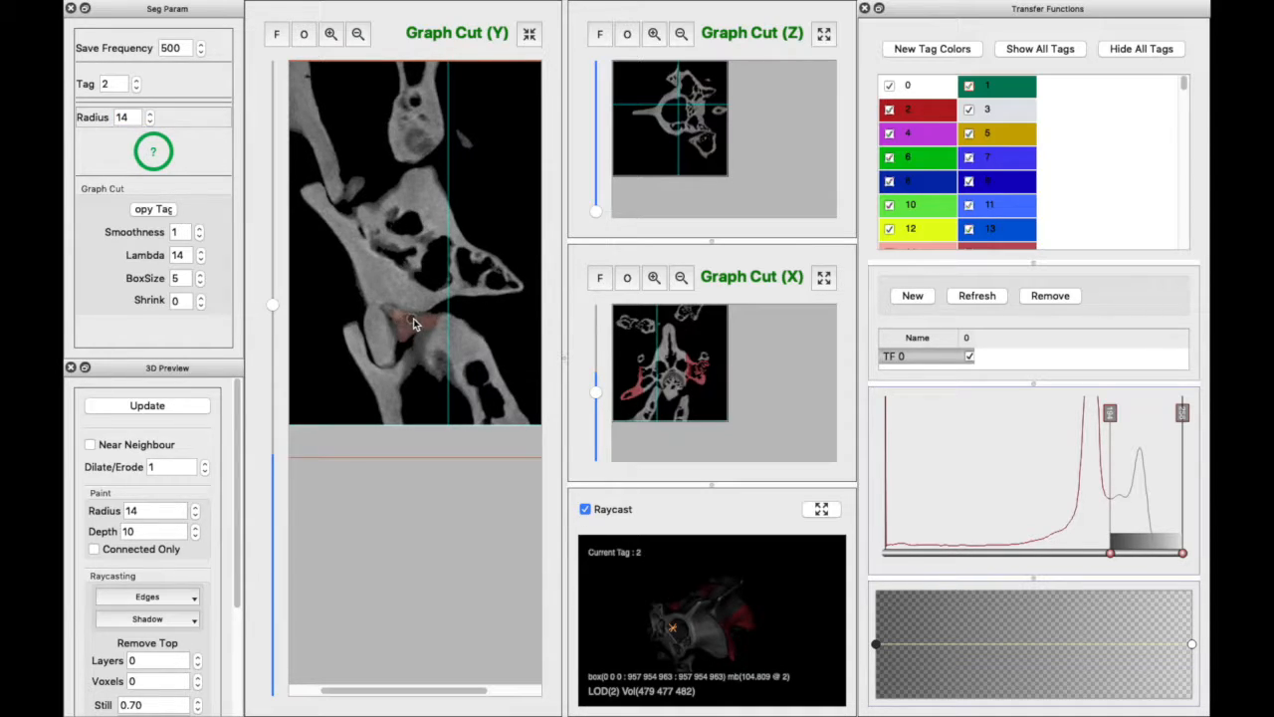
Paint tag 2 seeds across the middle vertebra, mark off the lower vertebra, and segment the slice with the graph cut.
drag(306, 180, 334, 246)
mouse_move(424, 205)
mouse_down()
mouse_move(430, 275)
mouse_move(532, 297)
mouse_move(403, 290)
mouse_move(374, 339)
mouse_up()
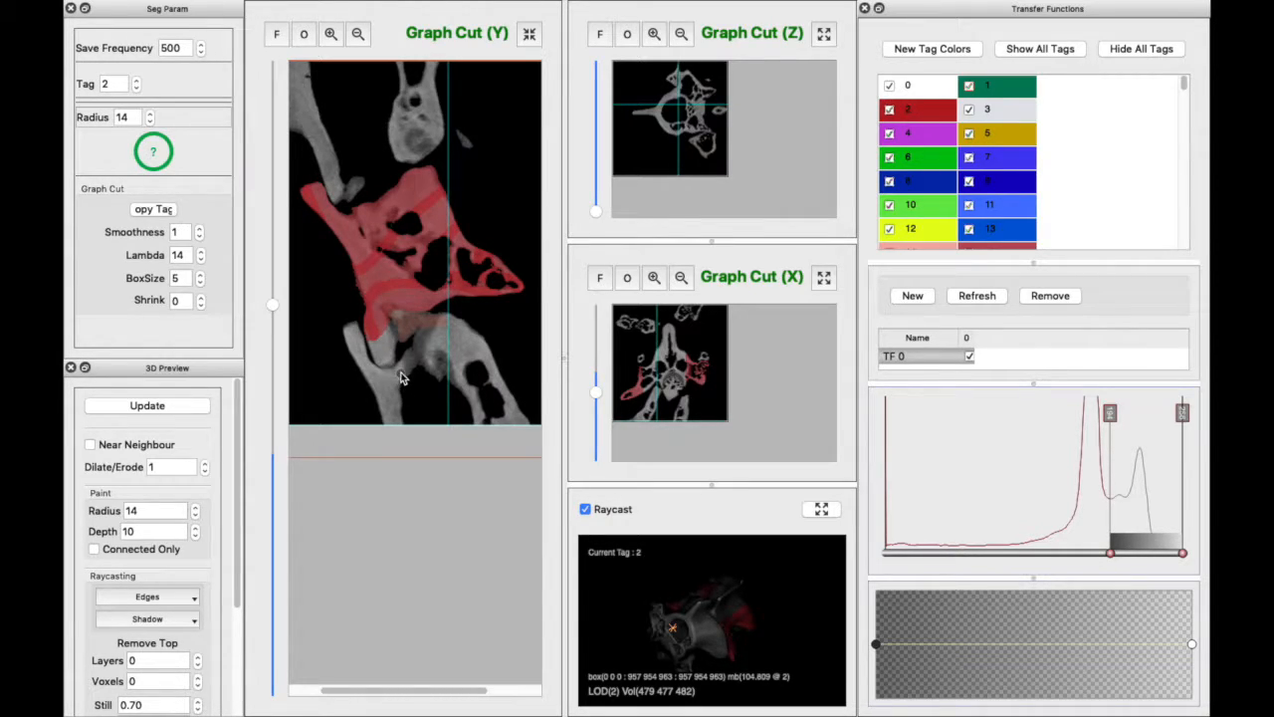
mouse_move(366, 376)
mouse_down()
mouse_move(430, 358)
mouse_move(391, 384)
mouse_up()
key(space)
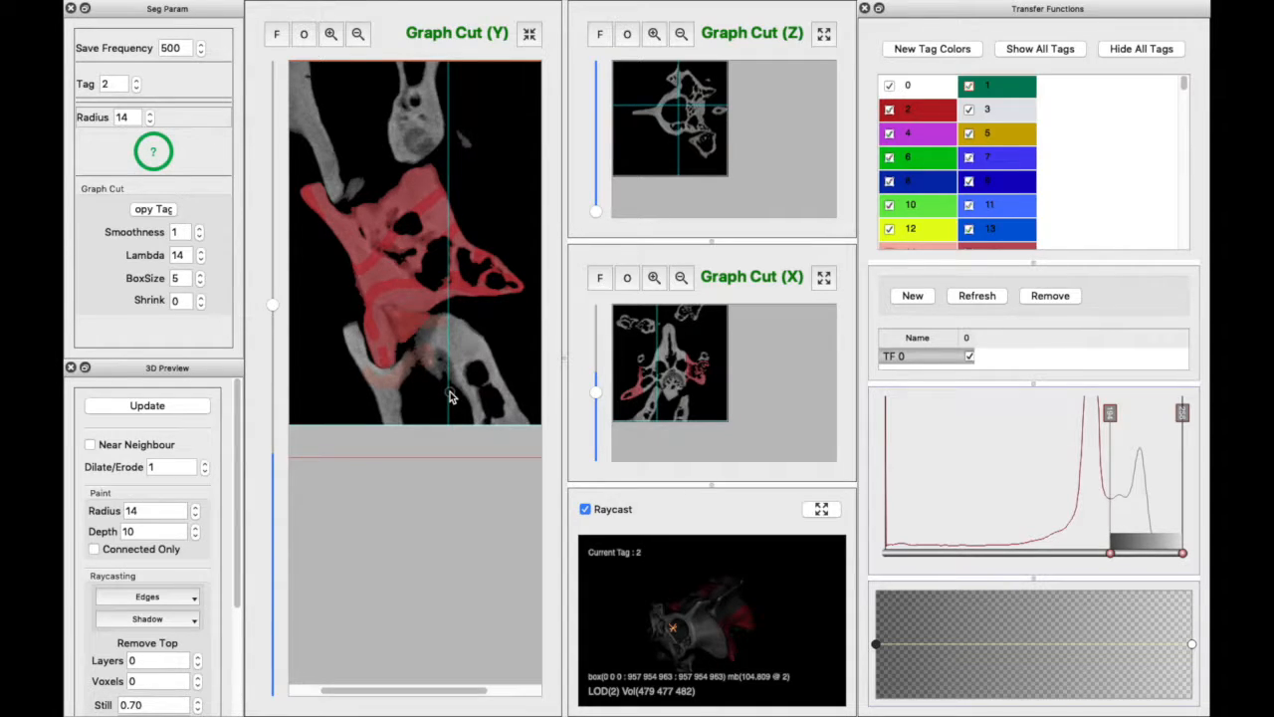
Check the tag 2 mask of the middle vertebra through the neighbouring Y slices.
scroll(406, 326, up, 1)
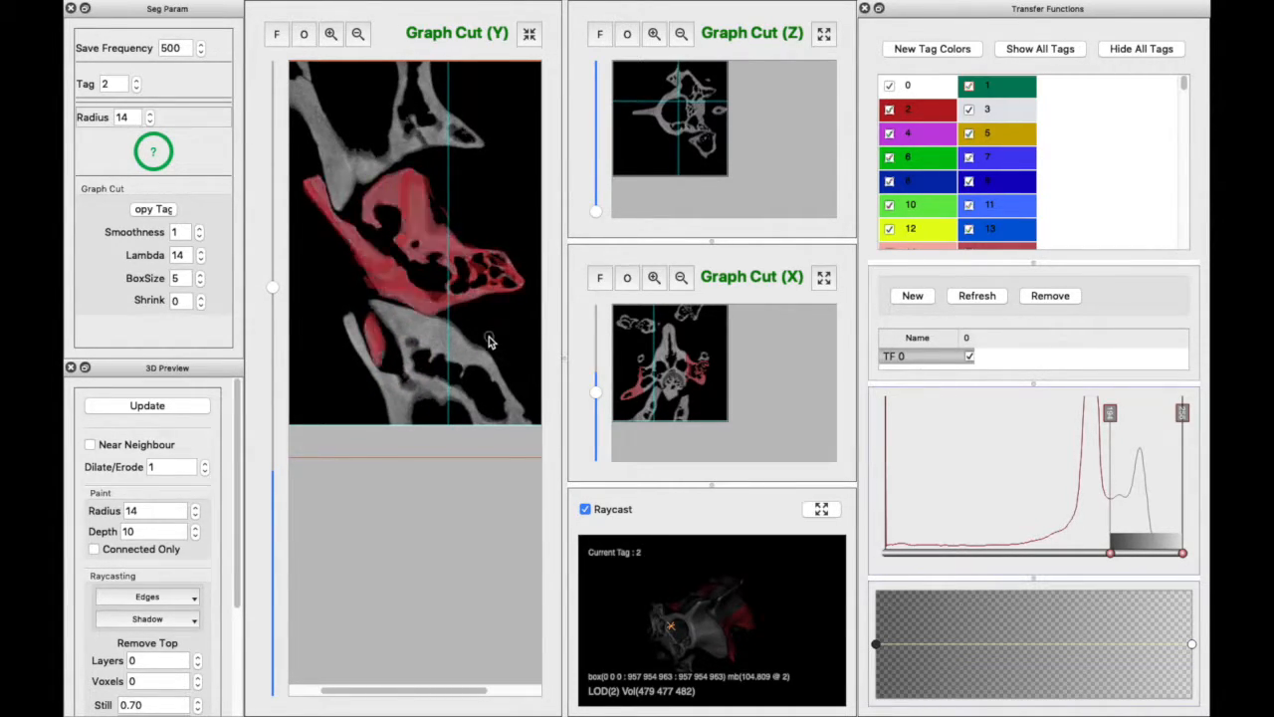
scroll(322, 318, up, 15)
scroll(322, 317, up, 5)
scroll(323, 321, down, 10)
scroll(381, 344, down, 9)
scroll(403, 362, up, 4)
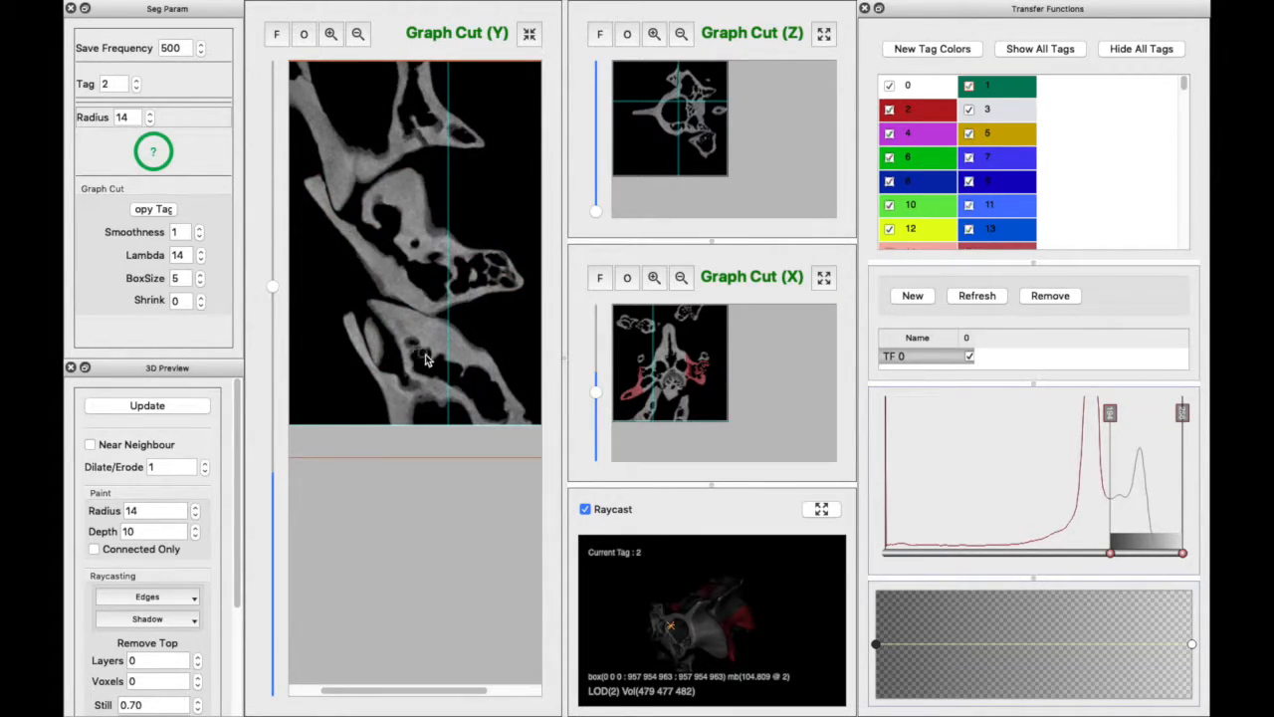
Try marking off the upper edge of the lower vertebra where it meets the middle one.
drag(455, 332, 425, 325)
scroll(406, 355, up, 15)
scroll(416, 363, up, 2)
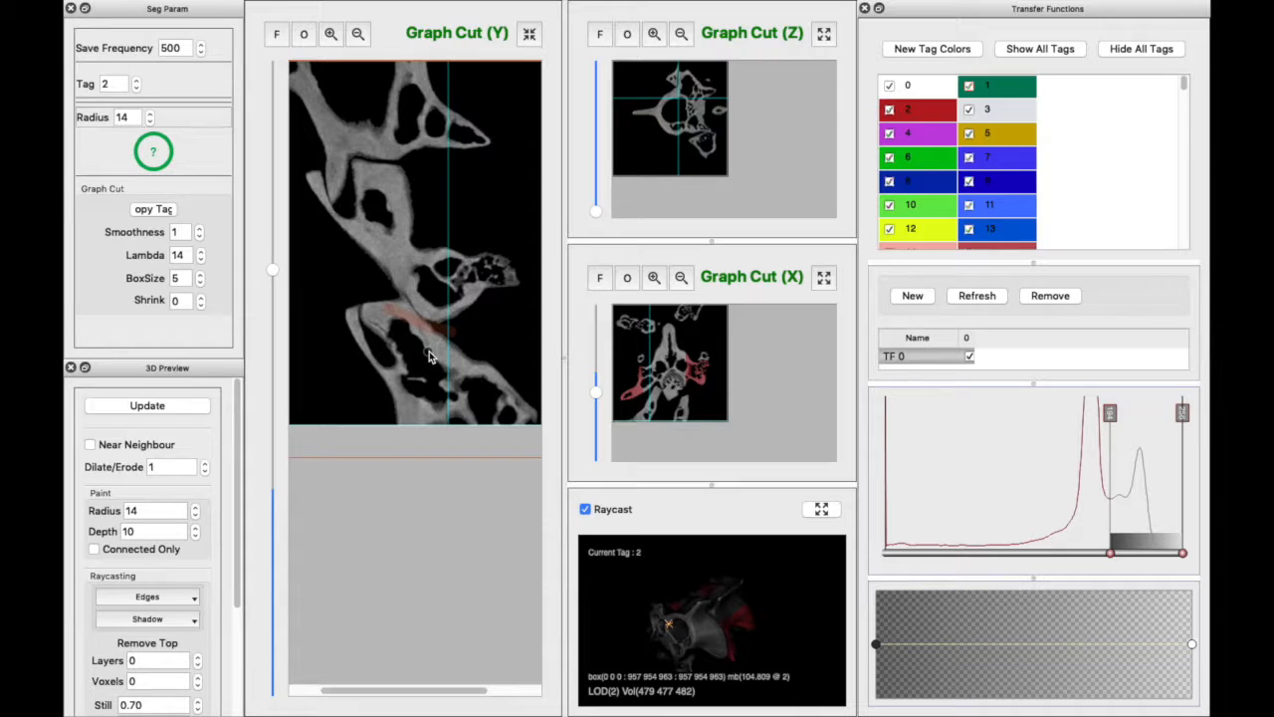
scroll(429, 351, down, 5)
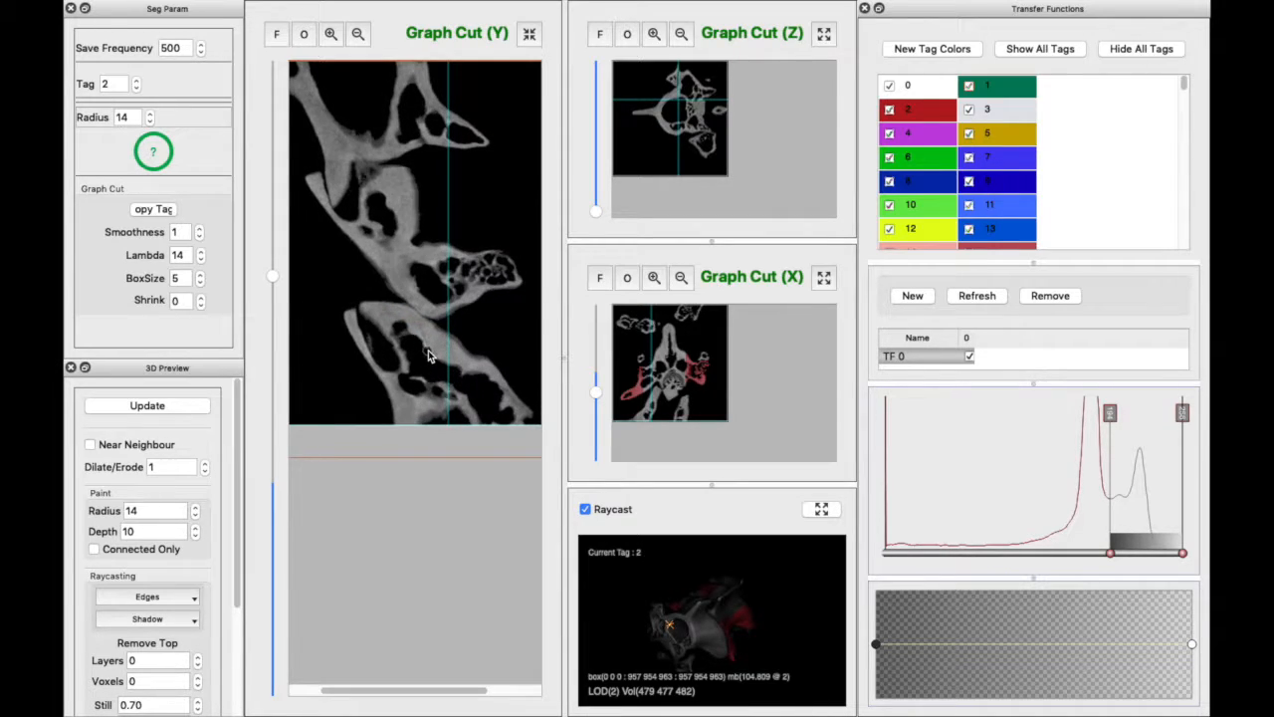
Examine through the Y slices where the middle vertebra touches the vertebrae above and below it.
scroll(423, 351, up, 8)
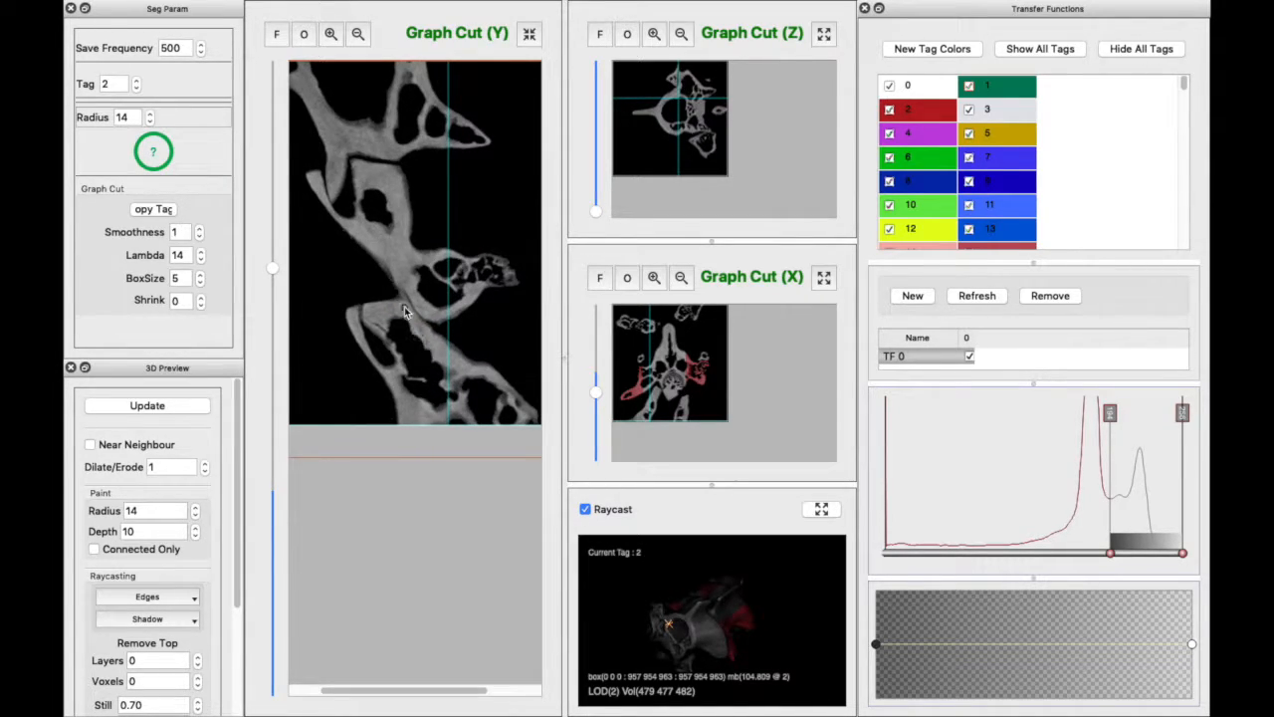
scroll(432, 338, up, 12)
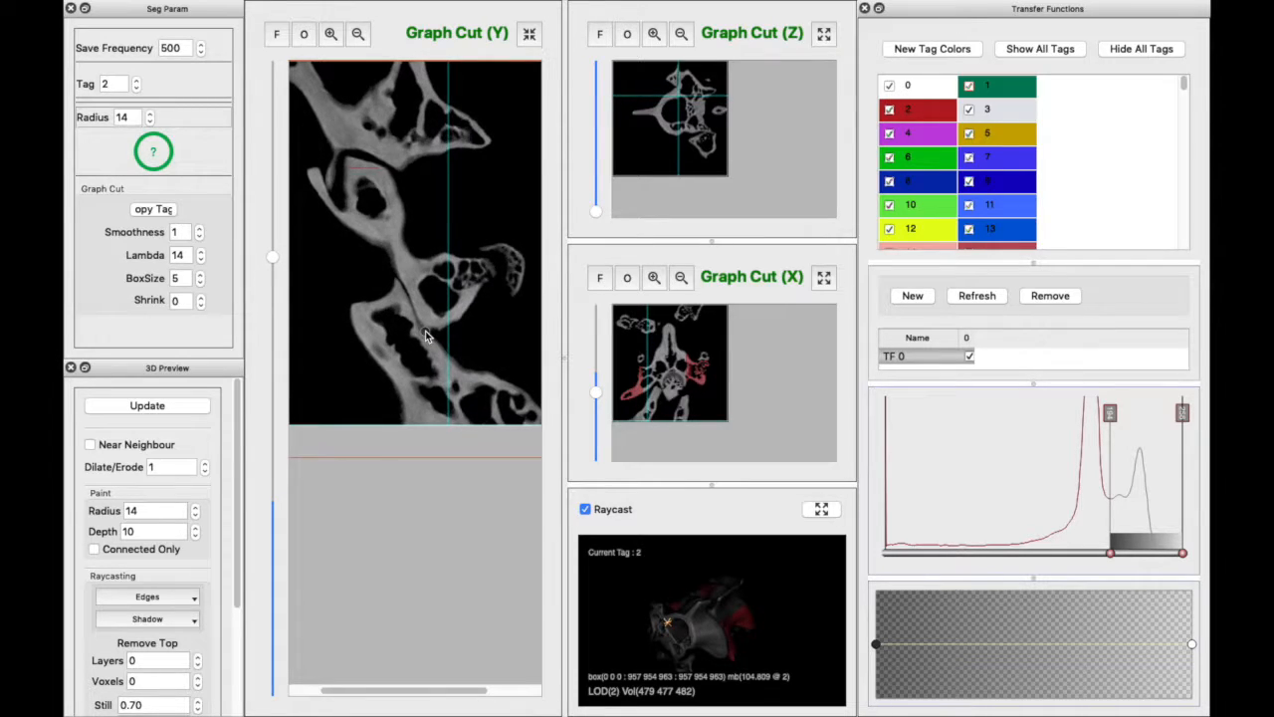
scroll(442, 358, up, 3)
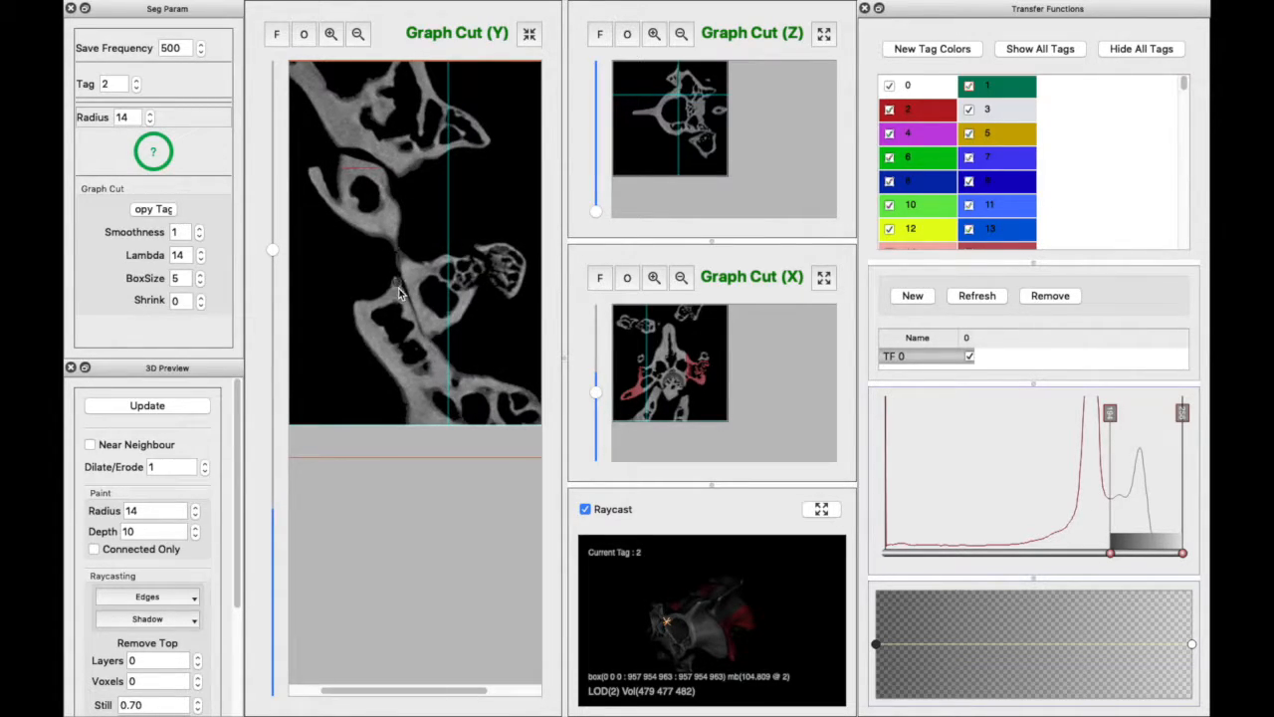
scroll(422, 360, down, 3)
scroll(421, 360, down, 12)
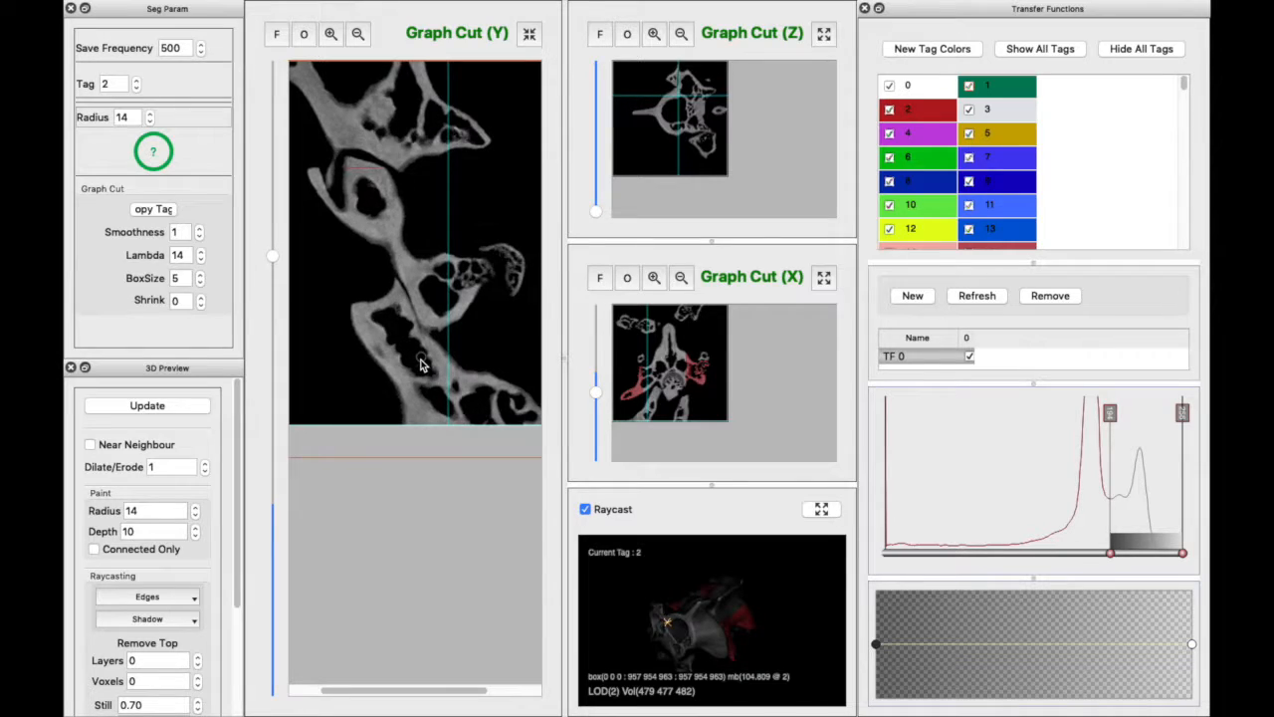
scroll(418, 355, down, 10)
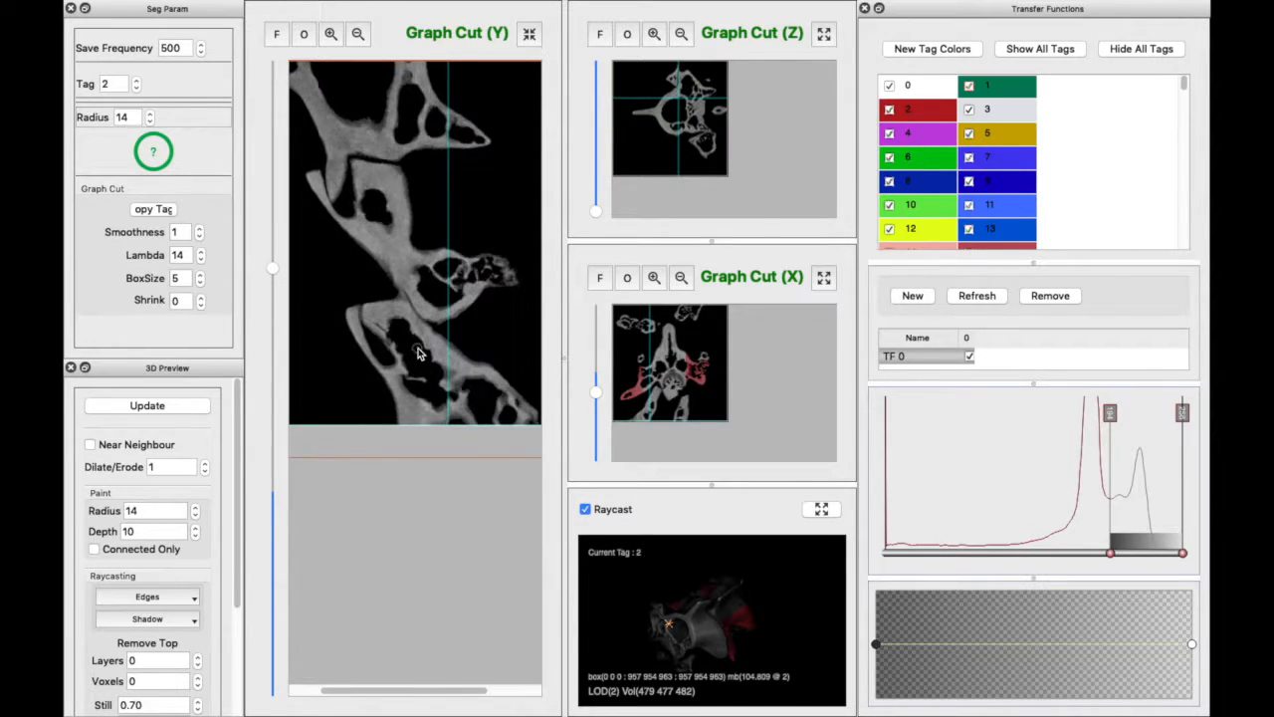
scroll(415, 345, down, 8)
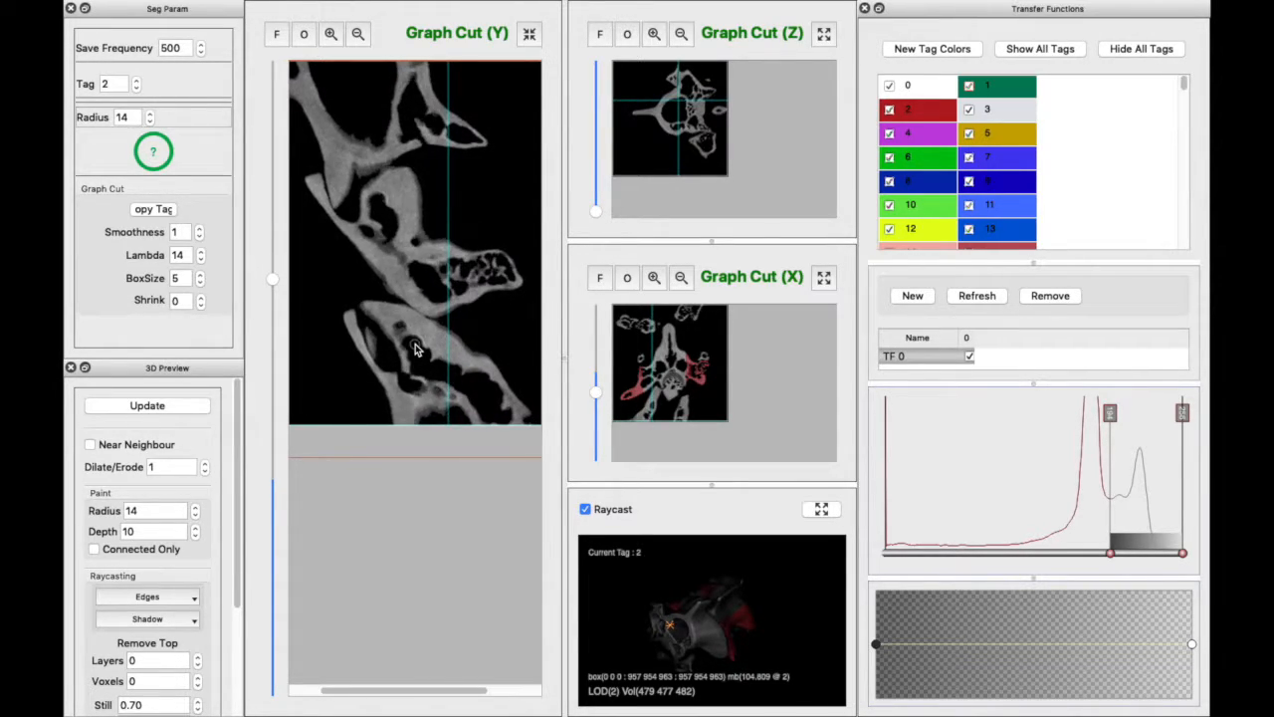
scroll(415, 344, down, 4)
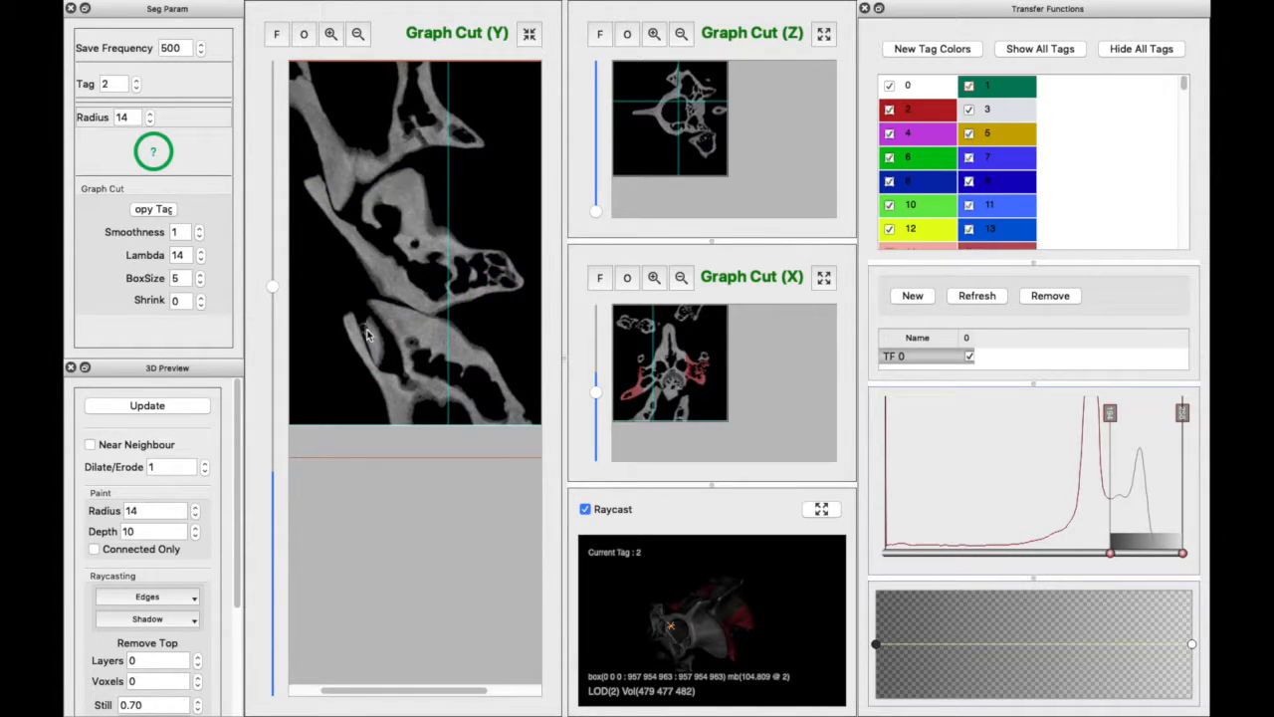
Paint tag 2 seeds along the middle vertebra's long oblique arm and over its porous process on successive Y slices.
drag(324, 209, 488, 295)
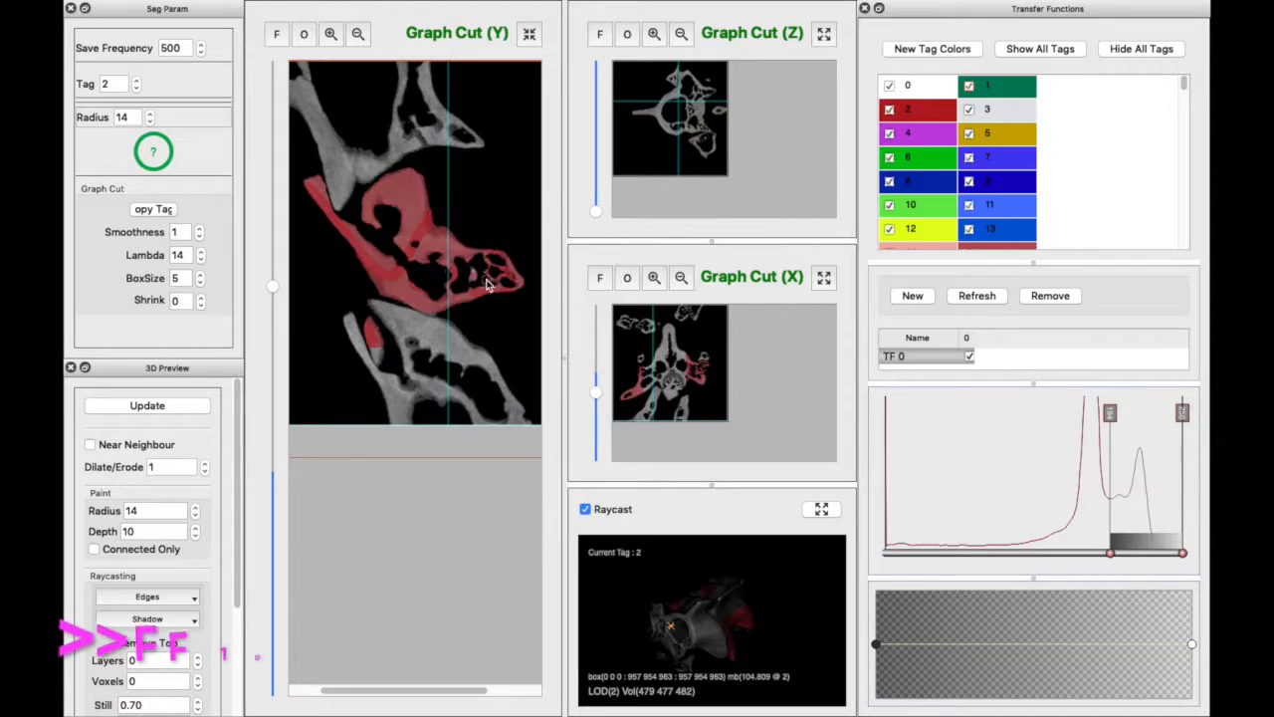
scroll(487, 297, up, 3)
drag(328, 204, 489, 302)
scroll(489, 307, up, 2)
scroll(483, 299, up, 2)
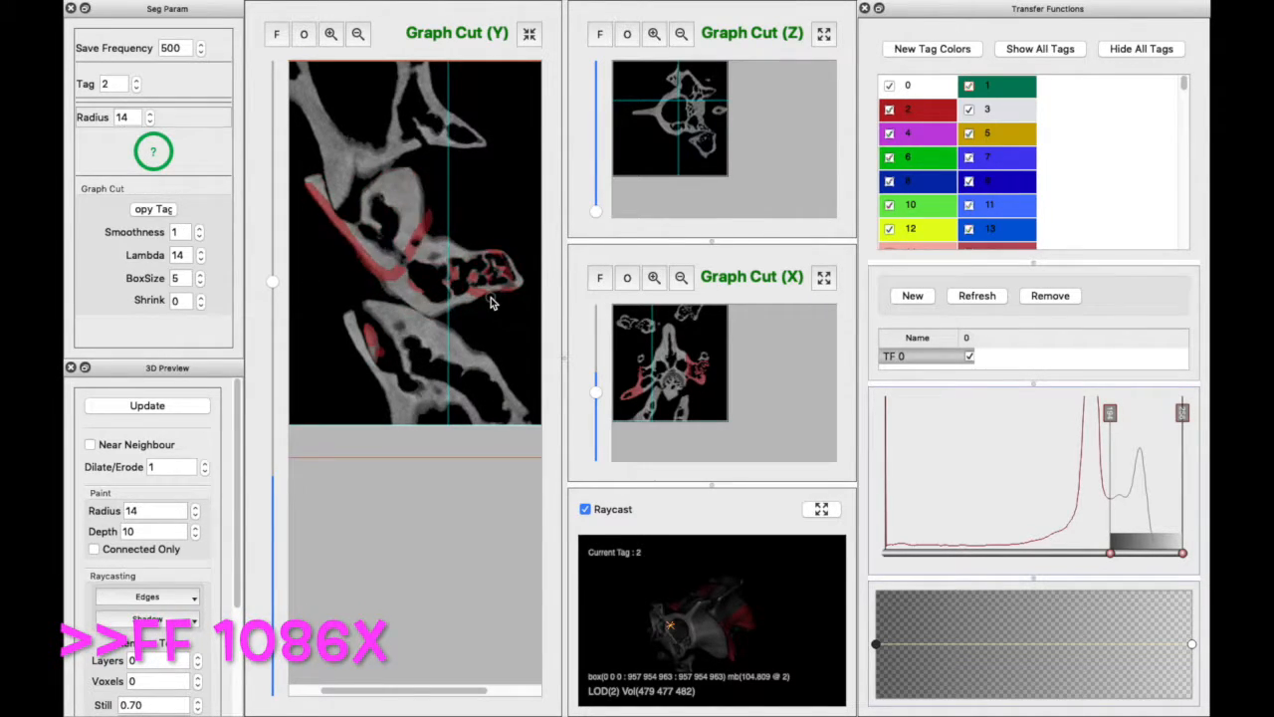
Extend the tag 2 seeds over the middle vertebra's arm, body and porous process on the following Y slices.
scroll(473, 292, up, 2)
mouse_move(325, 204)
mouse_down()
mouse_move(477, 295)
mouse_move(458, 288)
mouse_up()
scroll(465, 292, up, 2)
scroll(450, 289, up, 2)
scroll(448, 289, up, 2)
drag(353, 185, 458, 288)
scroll(391, 363, up, 2)
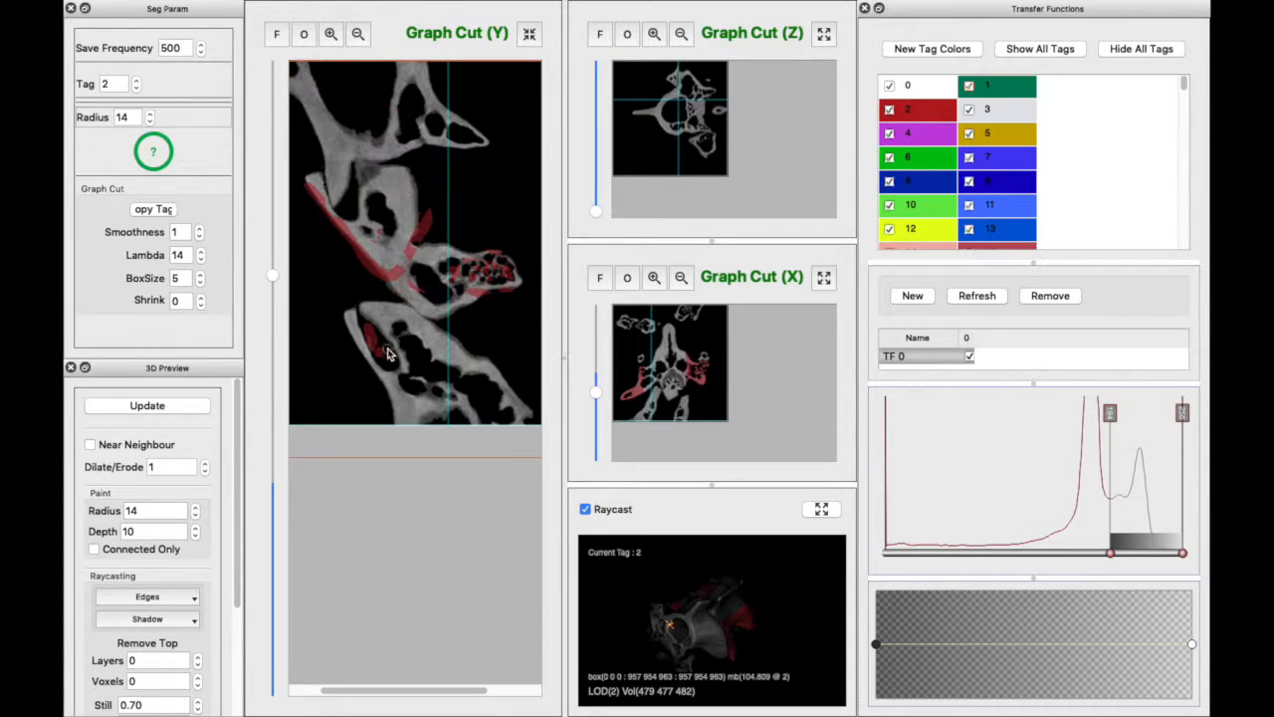
Seed the middle vertebra's ring-shaped part and porous process with tag 2 on further slices and run the graph cut.
drag(359, 239, 478, 288)
scroll(378, 339, up, 2)
drag(315, 183, 468, 283)
key(t)
scroll(378, 319, up, 3)
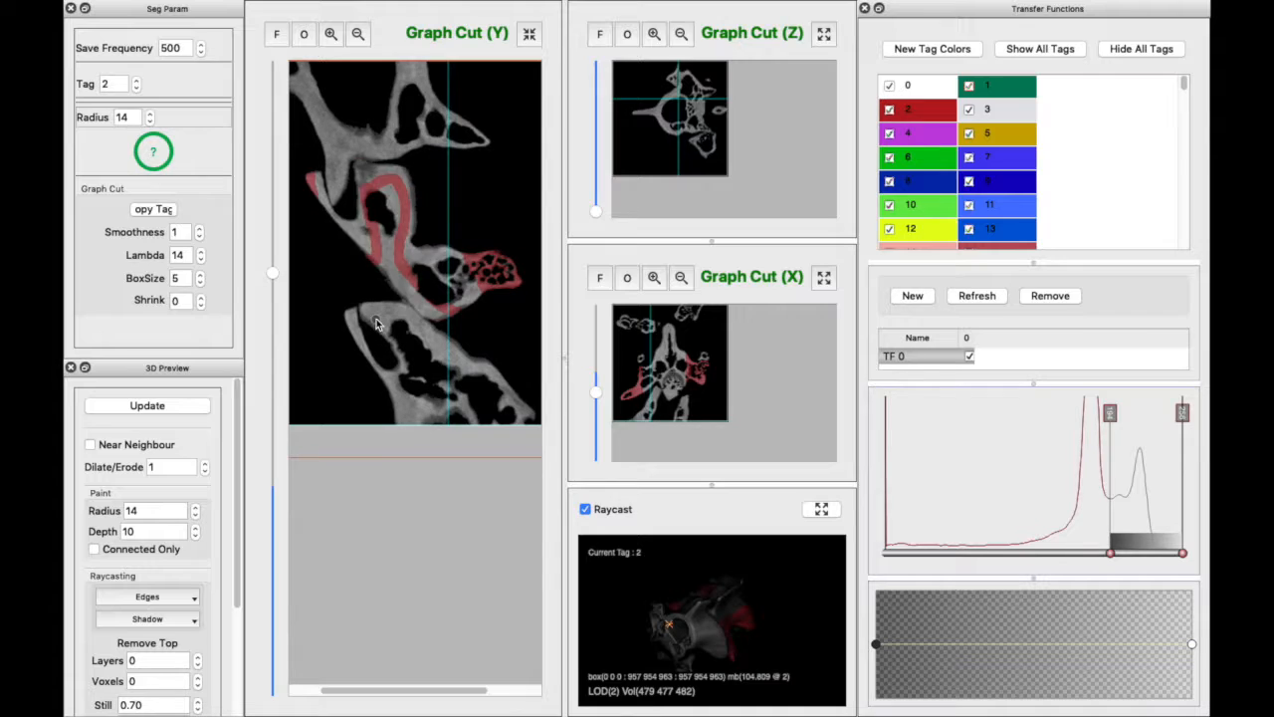
Examine how the tag 2 seeds fit the middle vertebra across the slices where it meets the lower vertebra.
scroll(376, 319, up, 10)
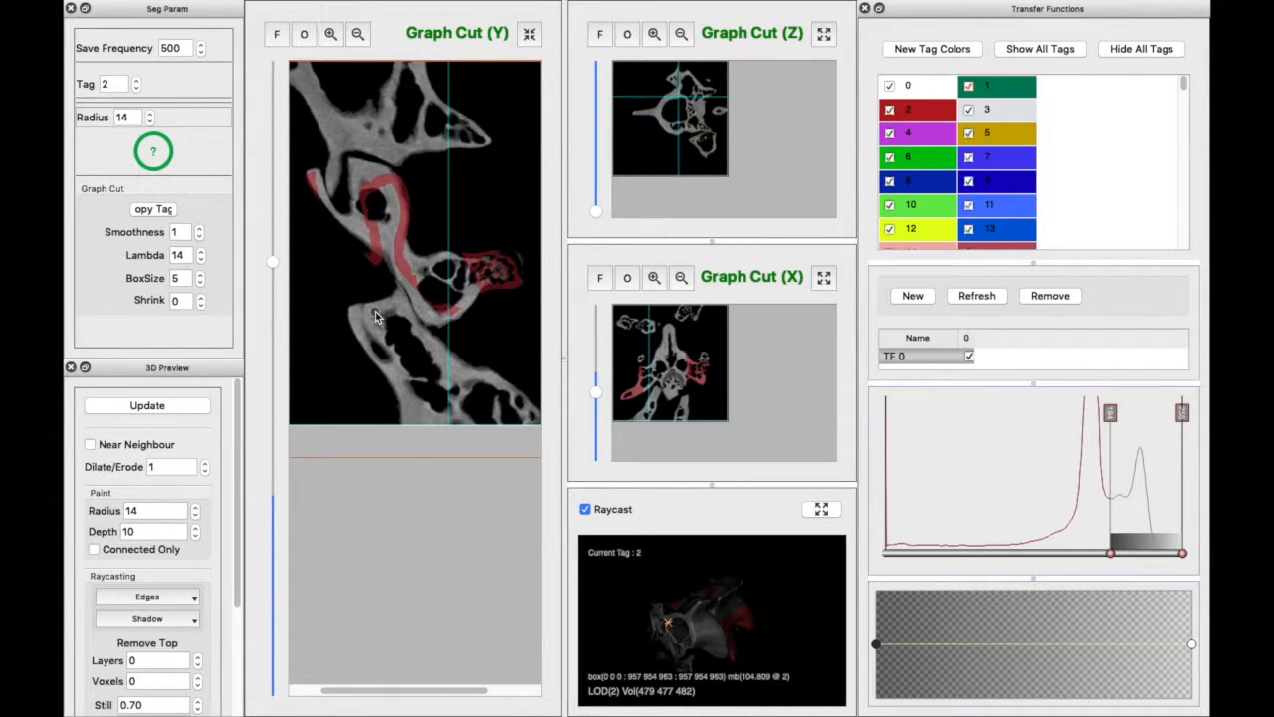
scroll(376, 316, up, 4)
scroll(376, 316, down, 3)
scroll(375, 310, up, 2)
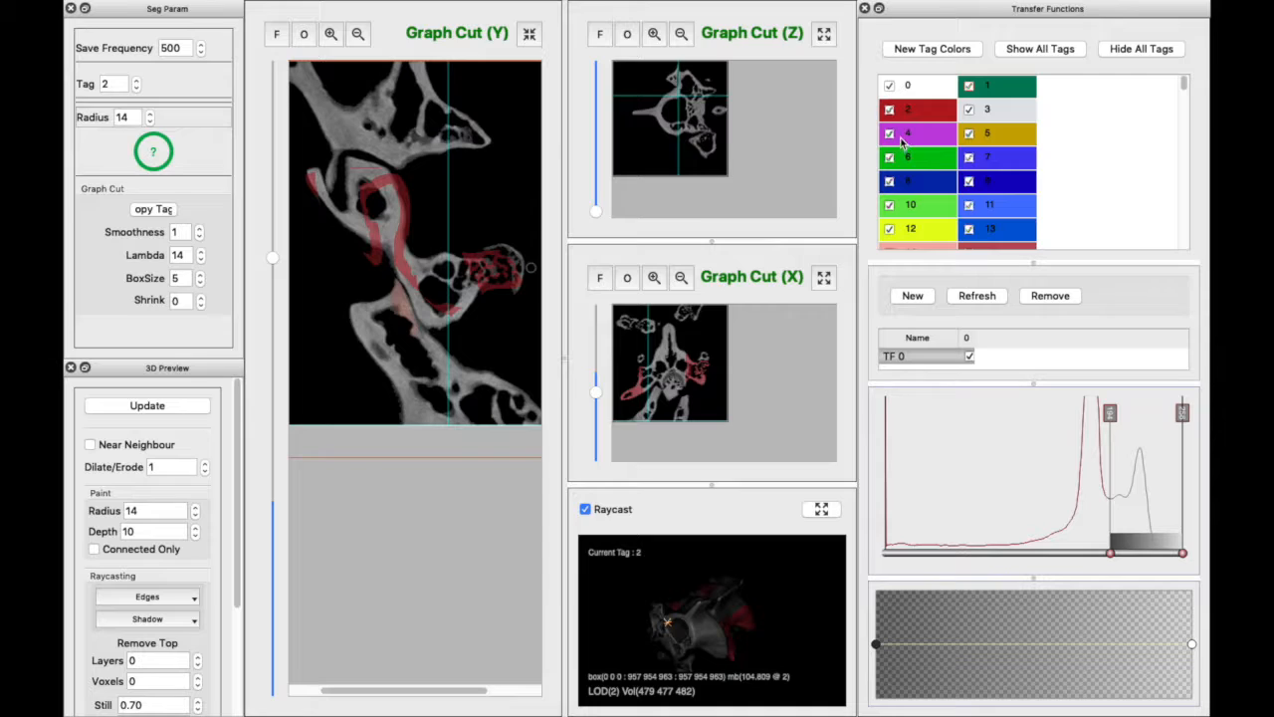
scroll(470, 257, down, 6)
scroll(467, 254, down, 1)
scroll(438, 306, down, 3)
scroll(409, 311, up, 3)
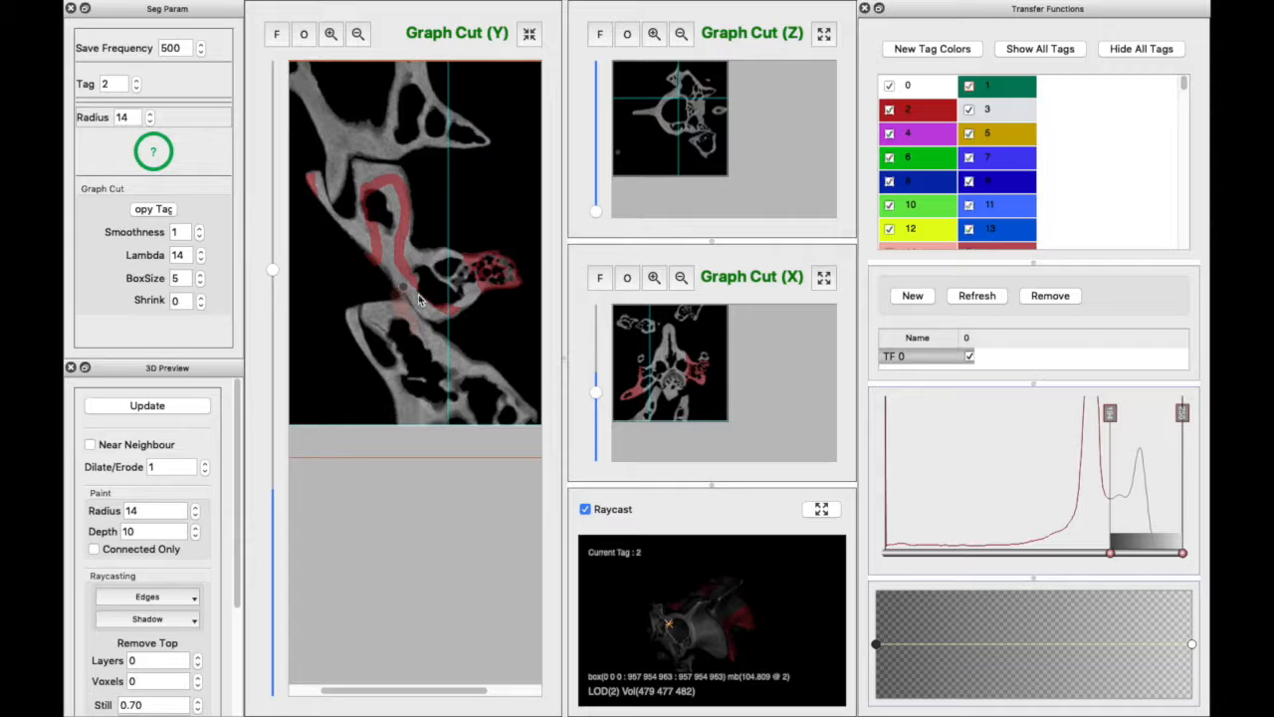
Clear the existing seeds around the current slice and repaint tag 2 seeds along the middle vertebra.
key(r)
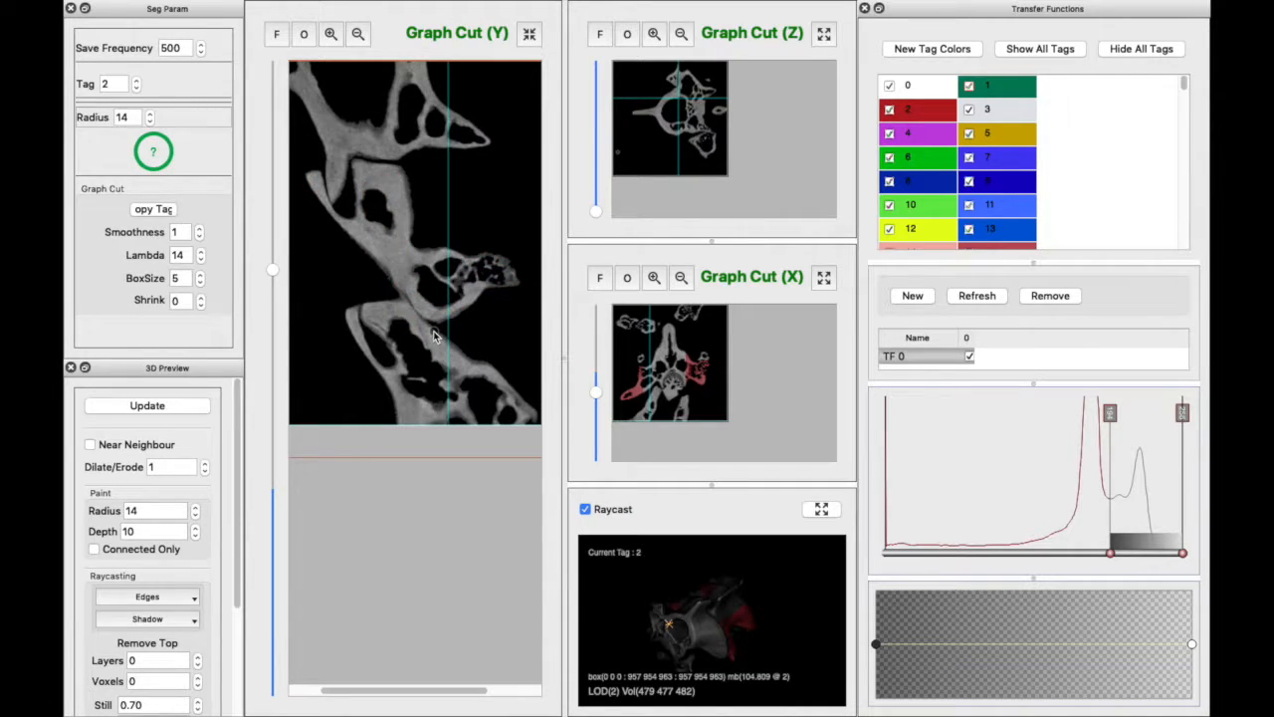
scroll(427, 332, down, 5)
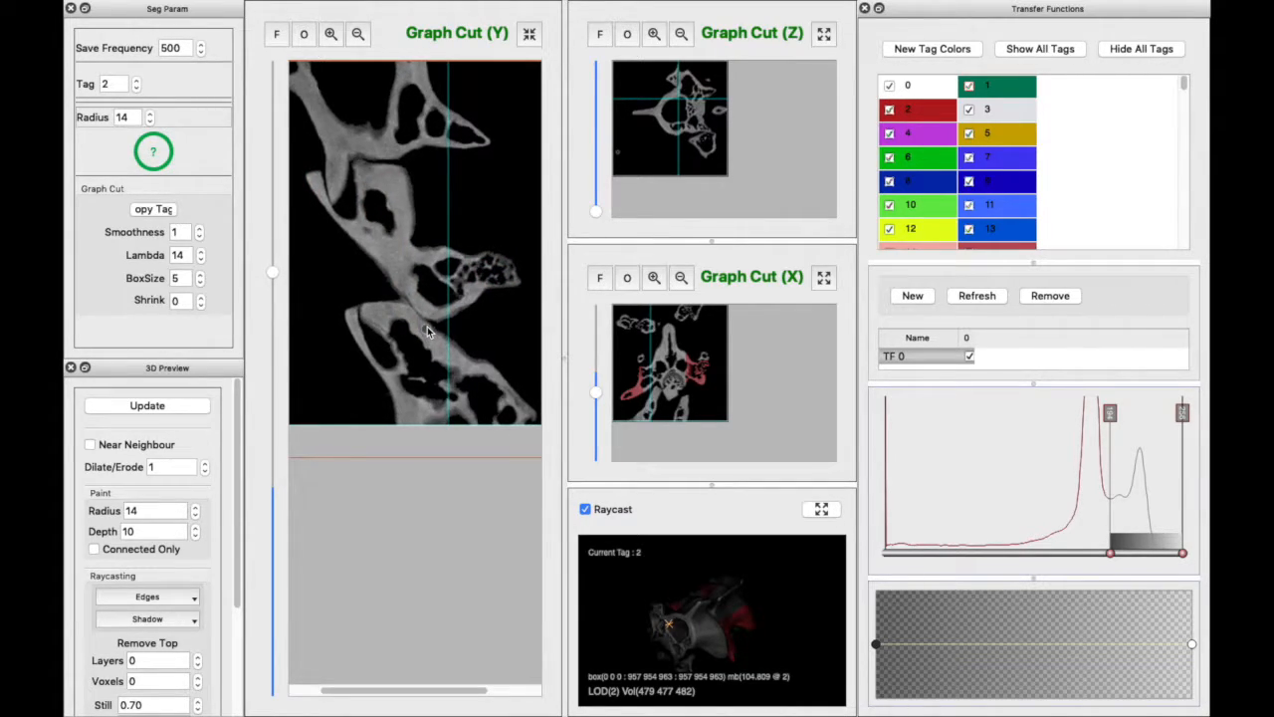
scroll(427, 332, up, 2)
scroll(427, 332, down, 2)
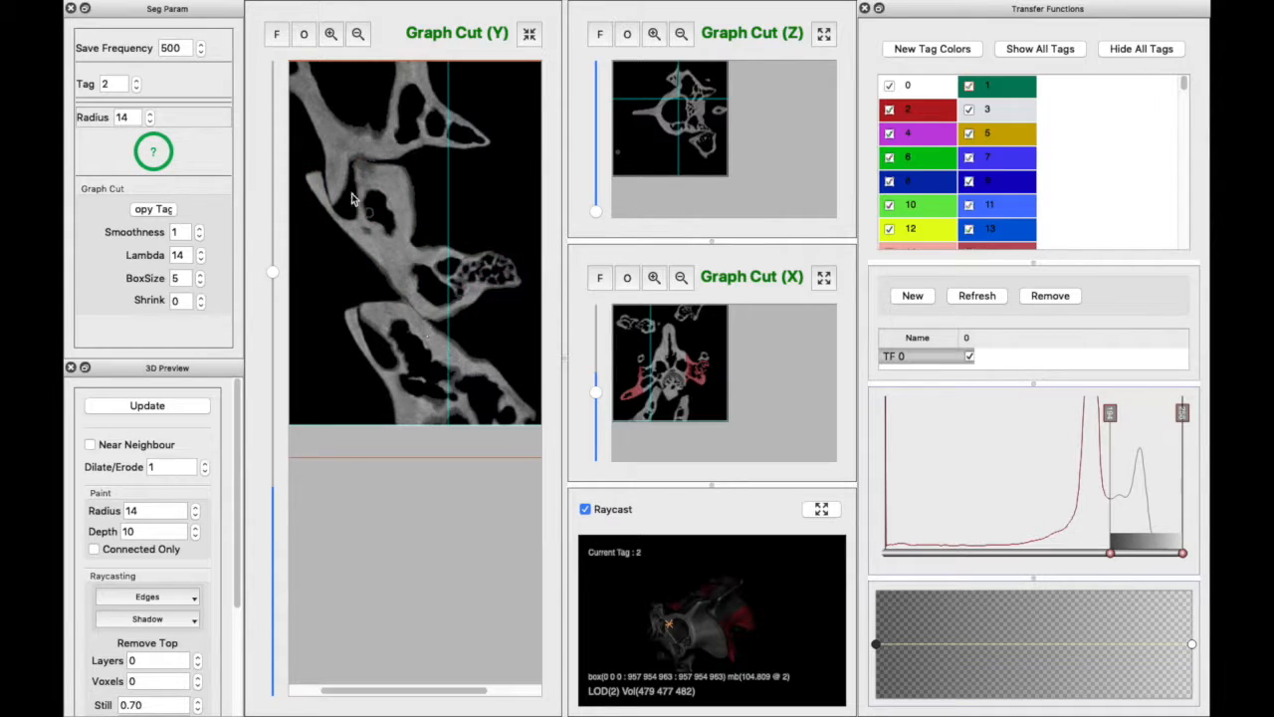
mouse_move(305, 183)
mouse_down()
mouse_move(367, 242)
mouse_move(364, 179)
mouse_move(403, 248)
mouse_move(474, 252)
mouse_move(513, 277)
mouse_move(458, 273)
mouse_move(438, 299)
mouse_move(457, 307)
mouse_move(463, 293)
mouse_up()
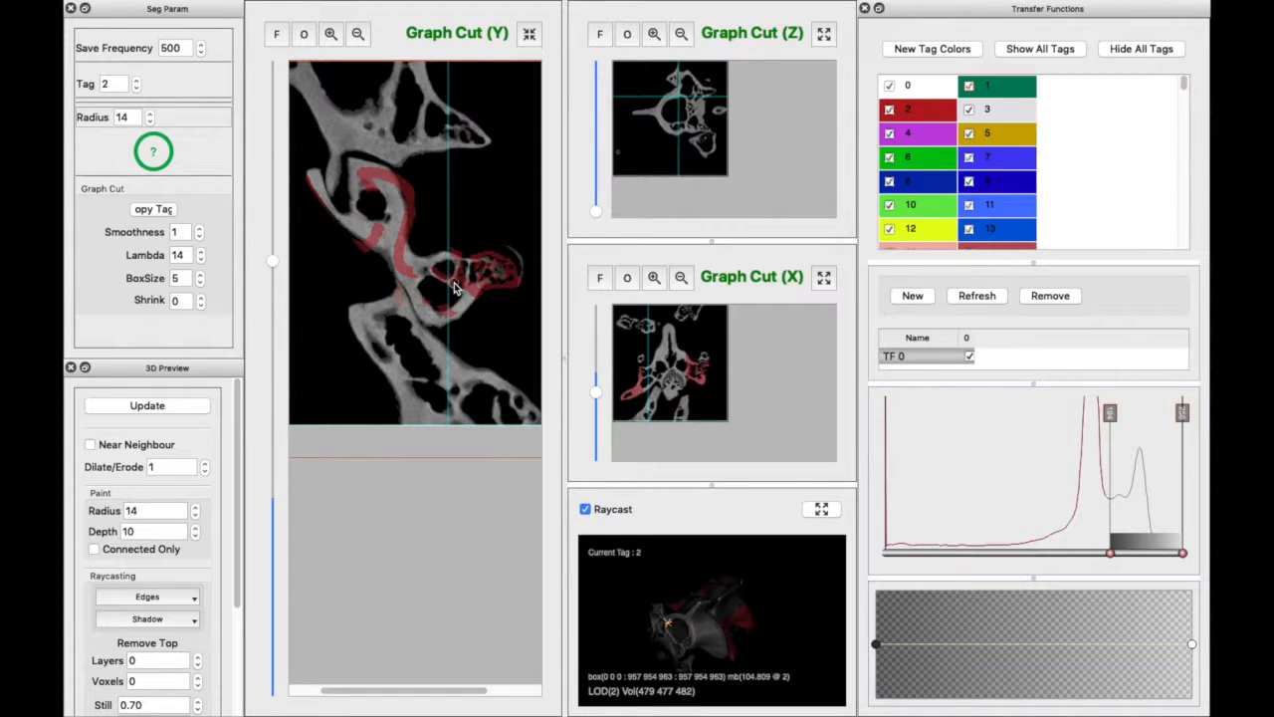
Try a graph-cut BoxSize of 3 for the narrow contact between the middle and lower vertebrae.
click(201, 284)
click(201, 283)
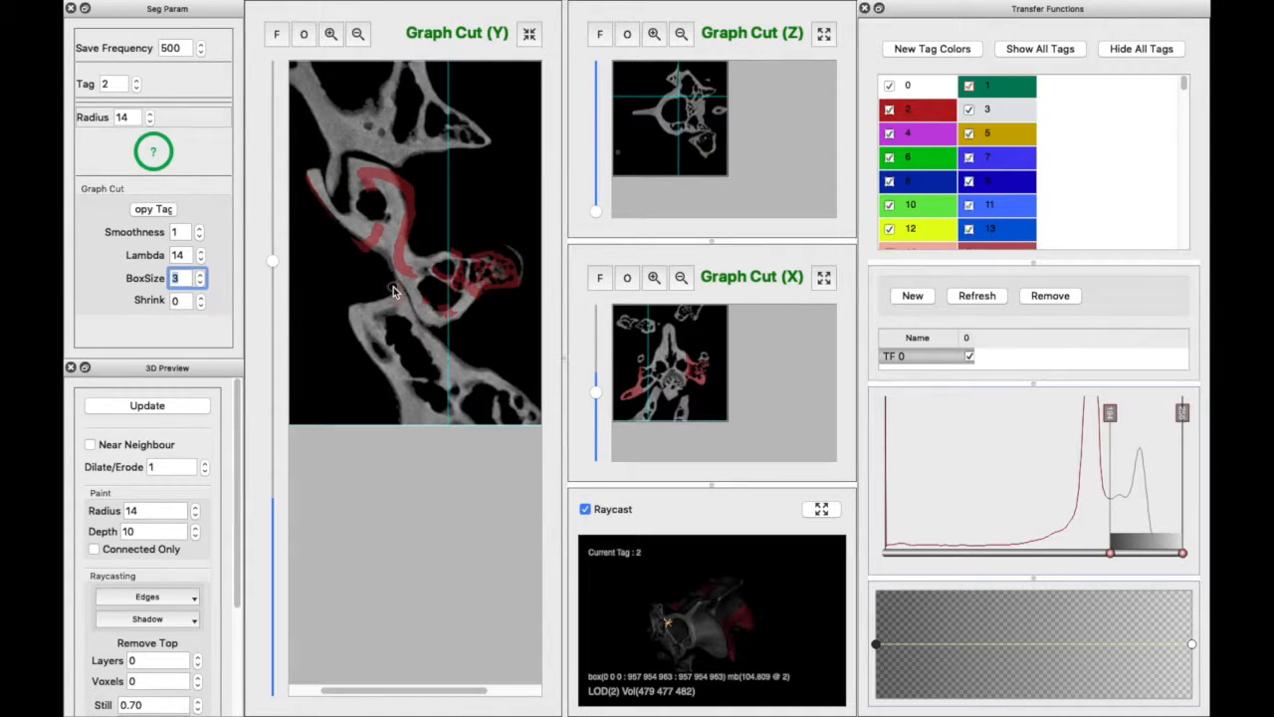
drag(394, 288, 420, 314)
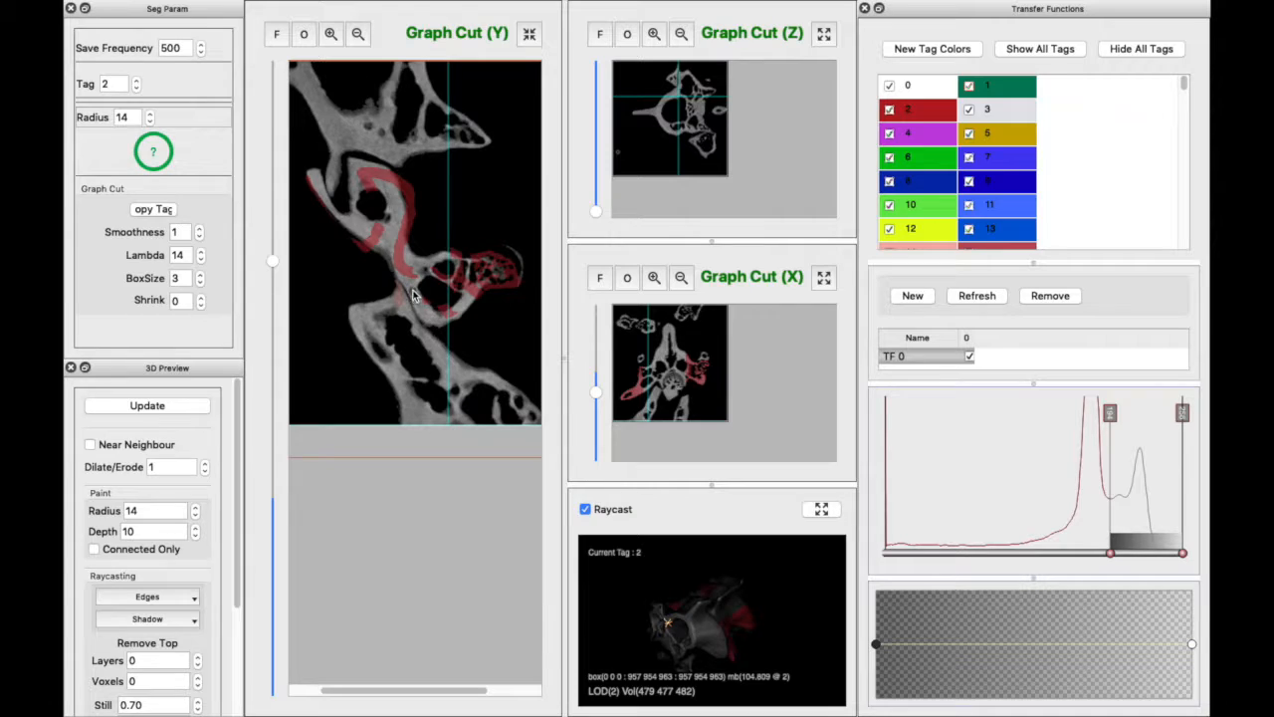
Set the graph-cut BoxSize to 5 and segment the middle vertebra as tag 2 on the current slice.
click(200, 274)
click(200, 275)
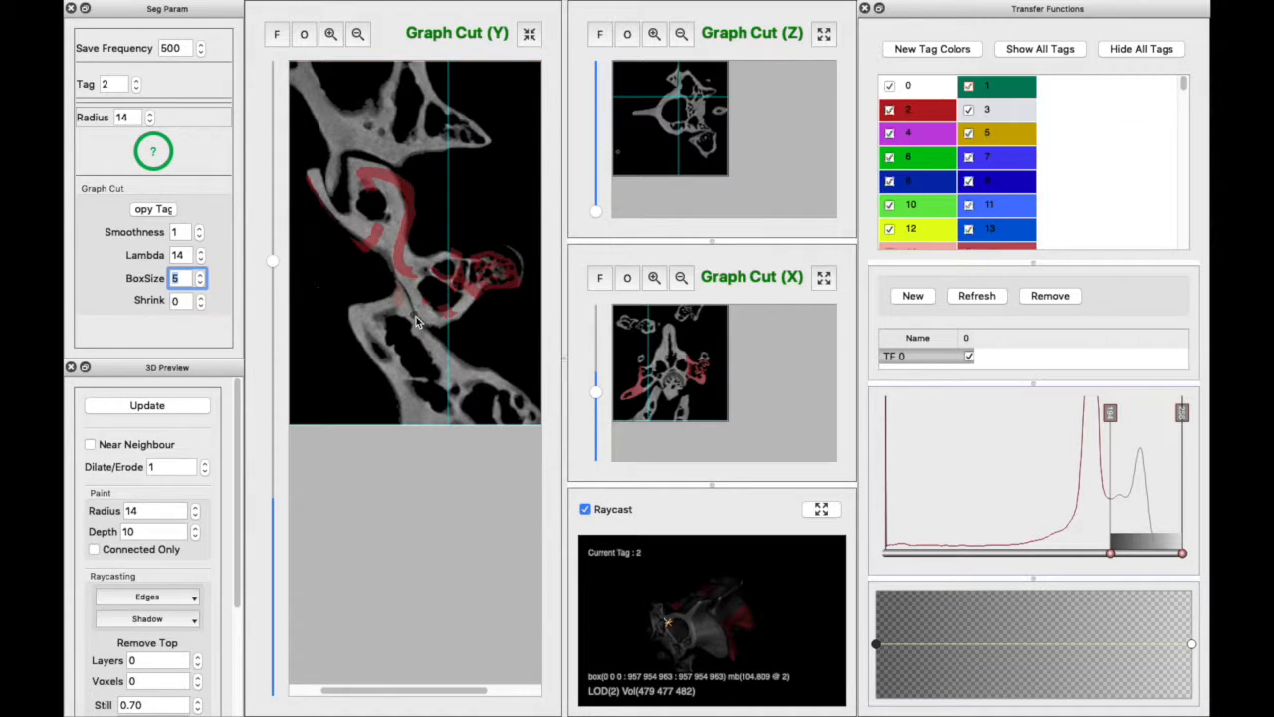
key(t)
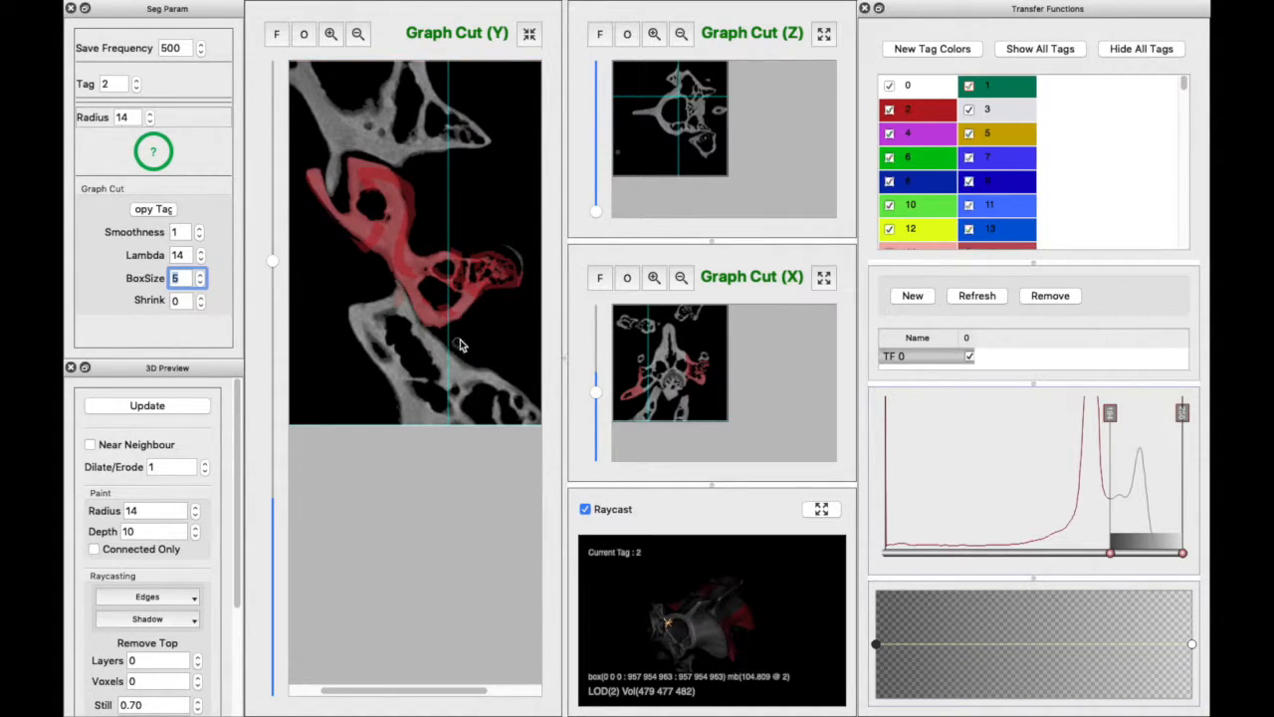
click(482, 335)
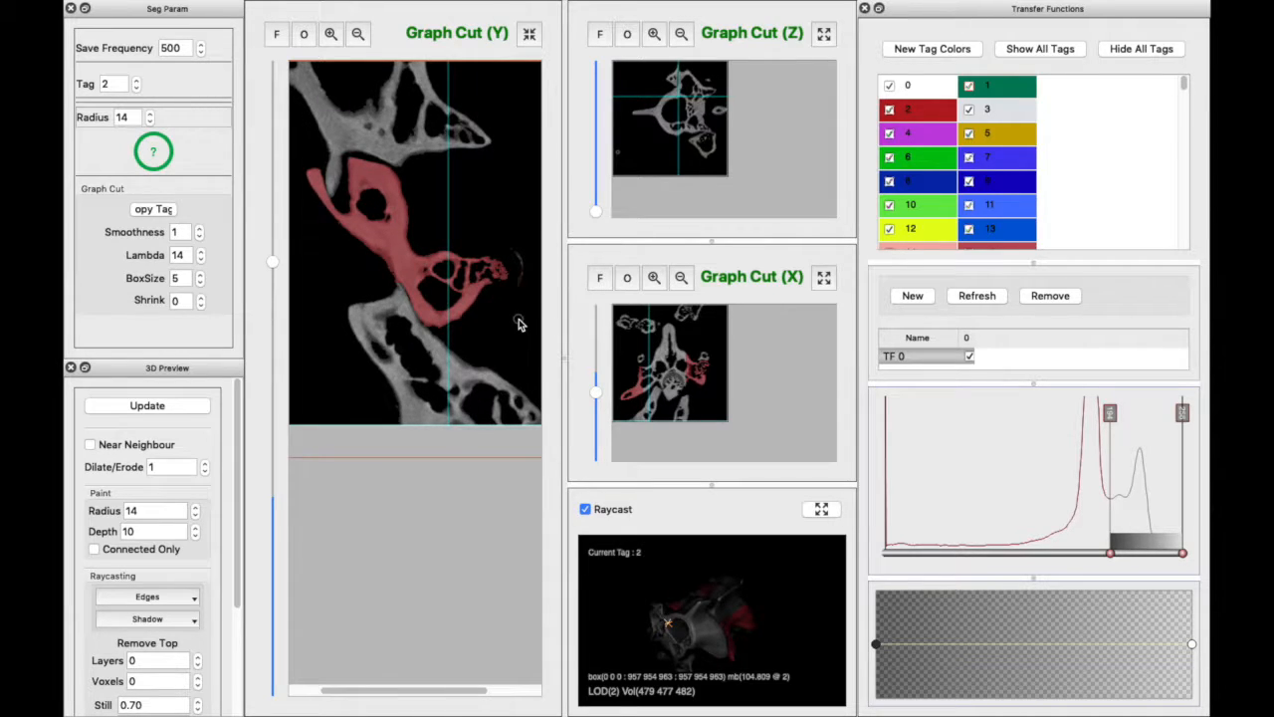
Paint tag 2 seeds along the middle vertebra on the slice where it touches the lower vertebra.
scroll(518, 316, down, 1)
mouse_move(310, 173)
mouse_down()
mouse_move(352, 231)
mouse_move(492, 269)
mouse_move(453, 314)
mouse_up()
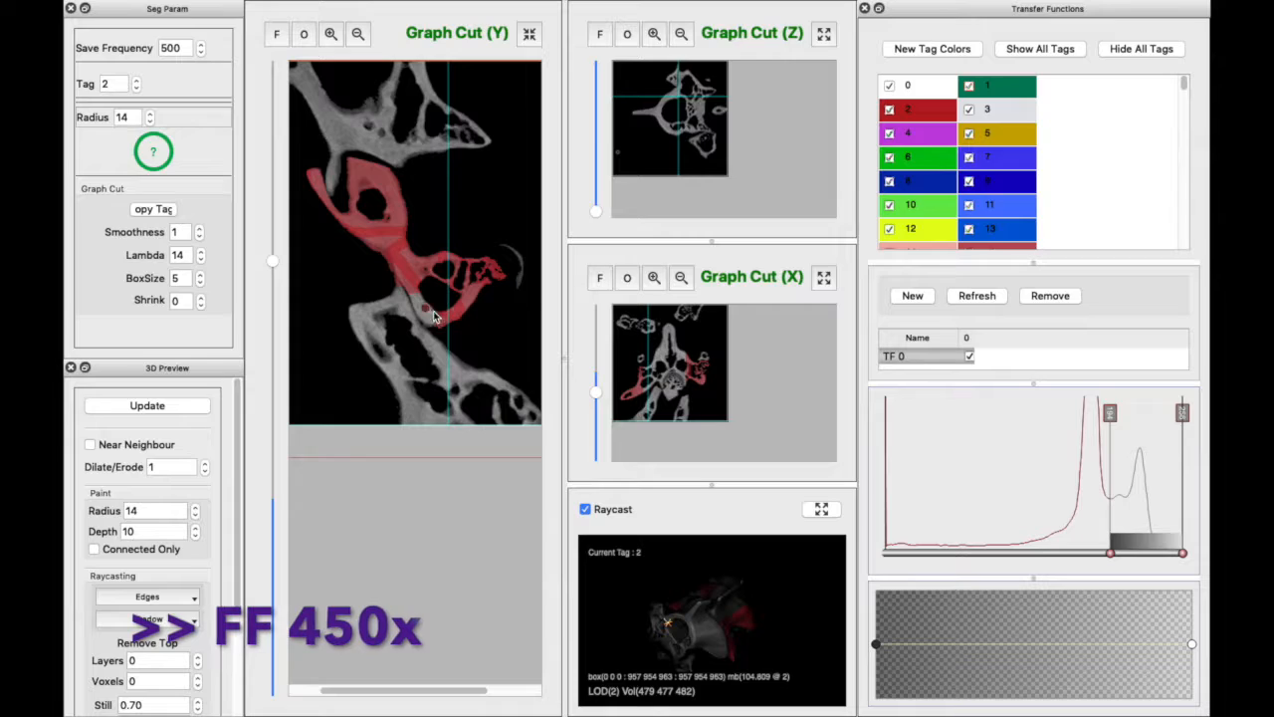
Examine how the tag 2 seeds fit the middle vertebra through the slices where it separates into two parts.
scroll(456, 313, up, 3)
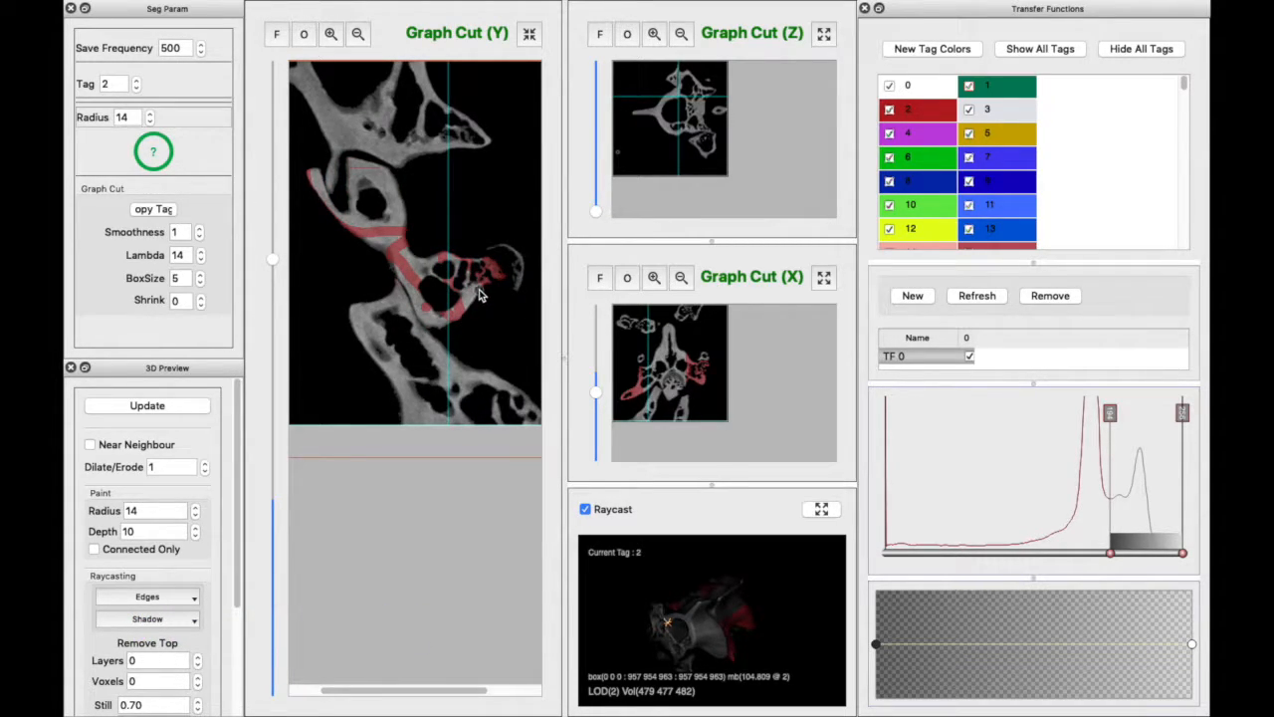
scroll(476, 297, up, 4)
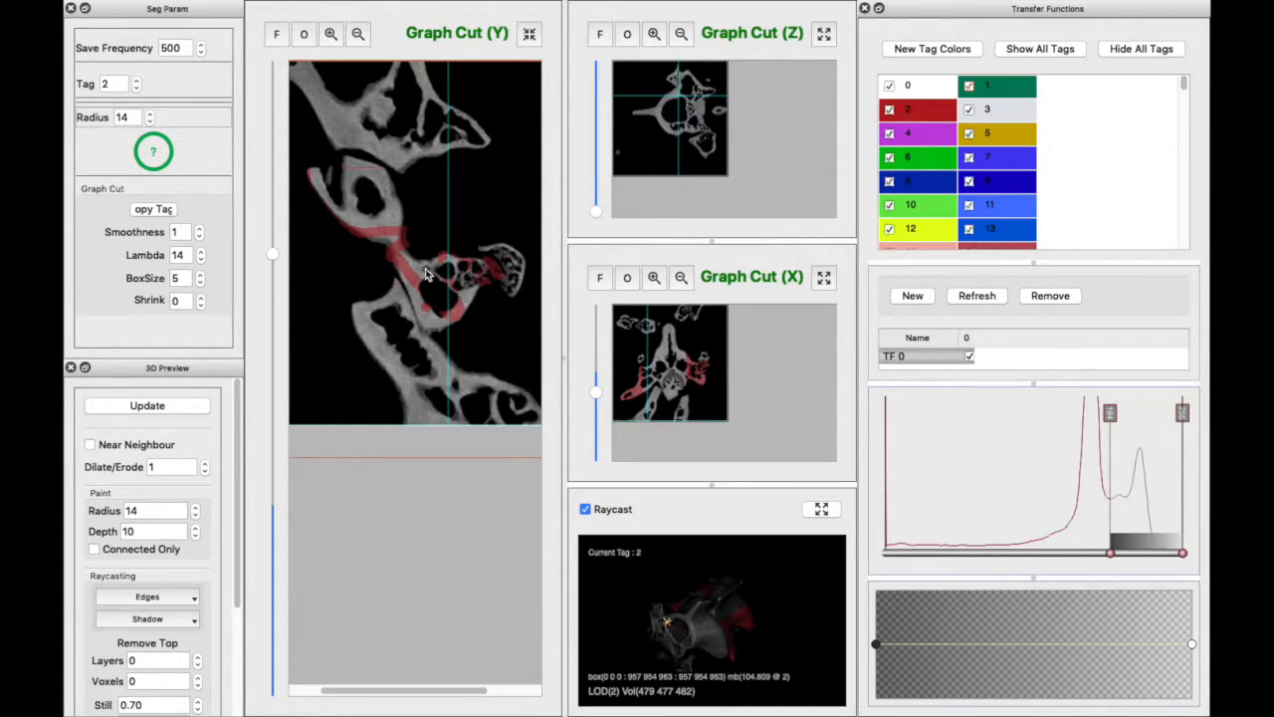
scroll(413, 243, down, 2)
scroll(413, 249, down, 2)
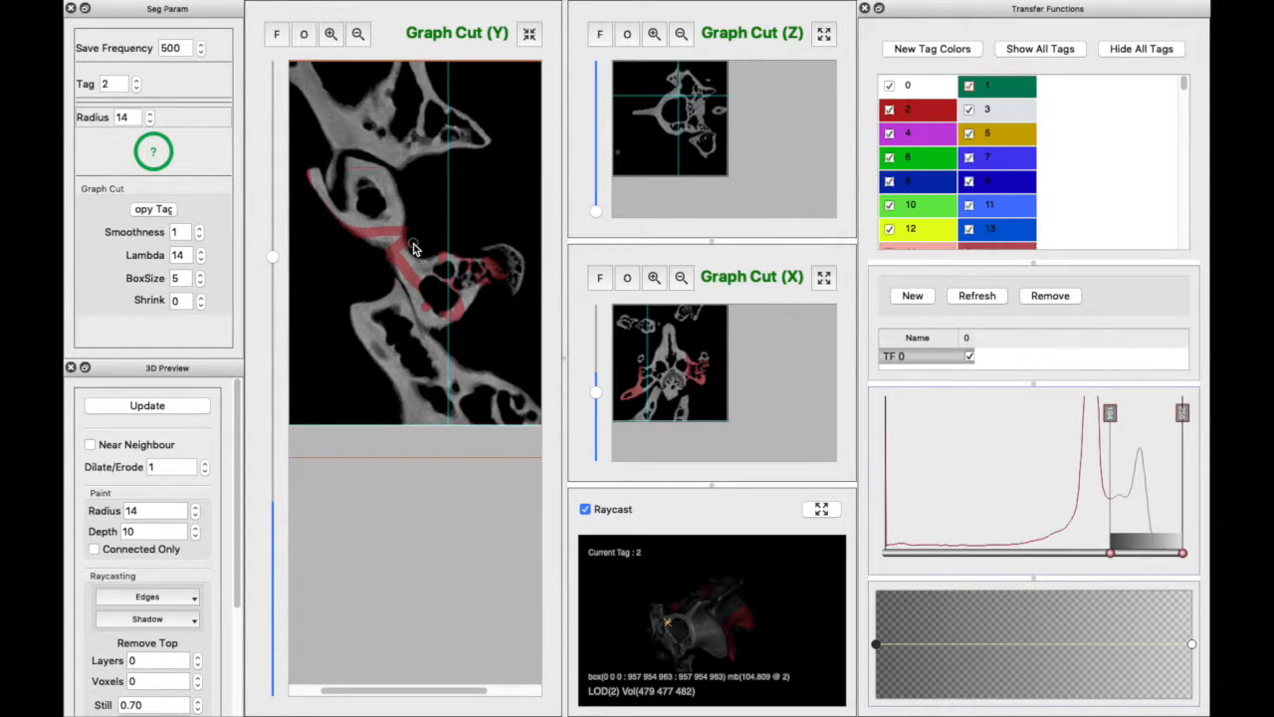
scroll(431, 269, up, 3)
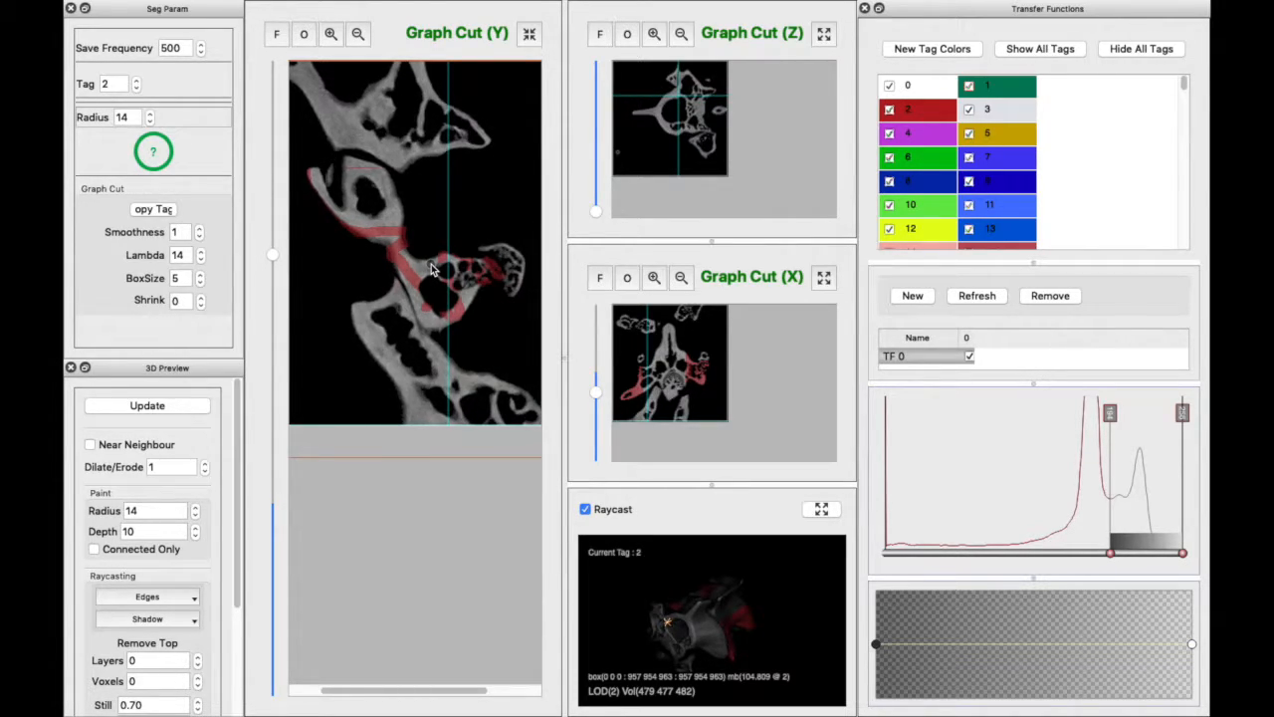
scroll(428, 269, up, 3)
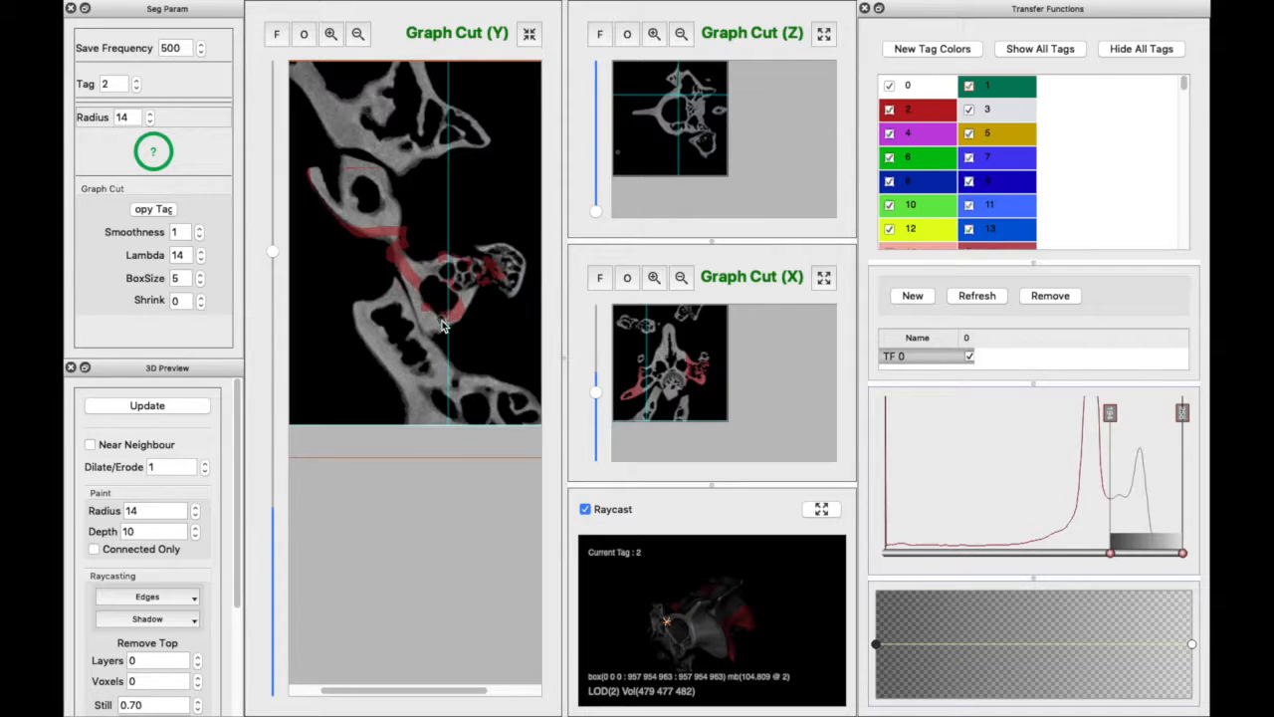
scroll(431, 326, up, 4)
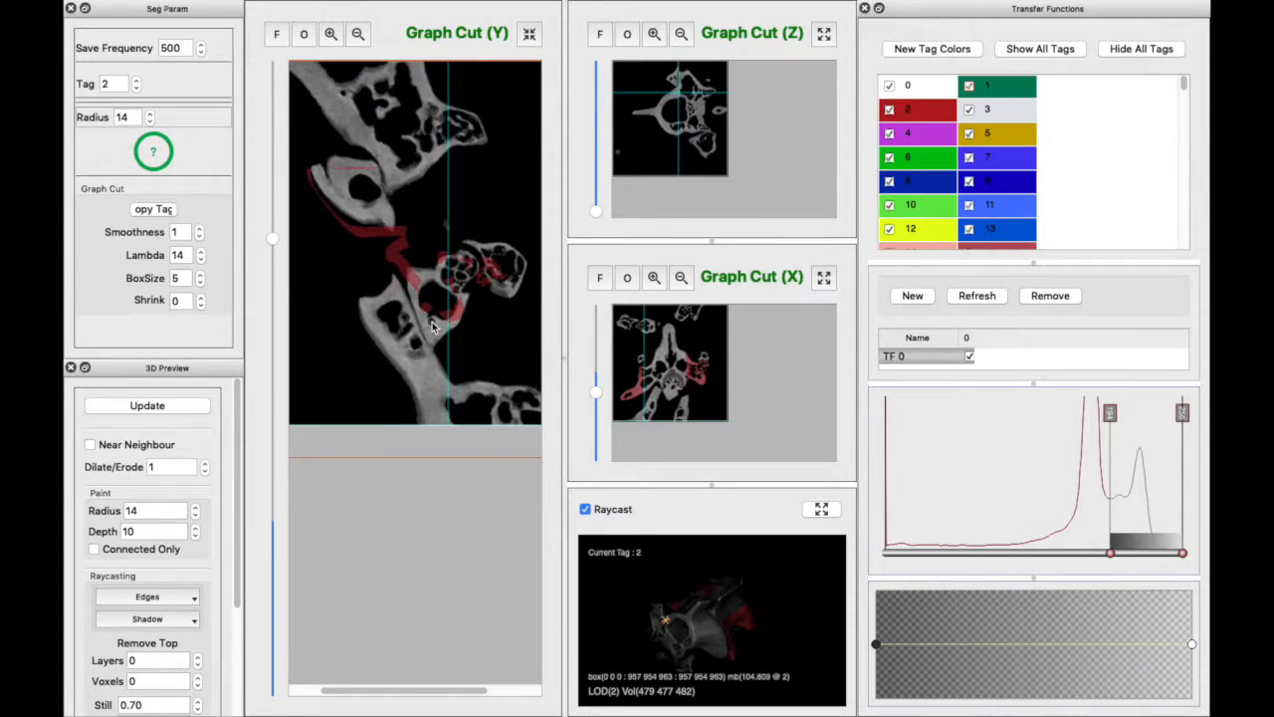
scroll(453, 301, up, 2)
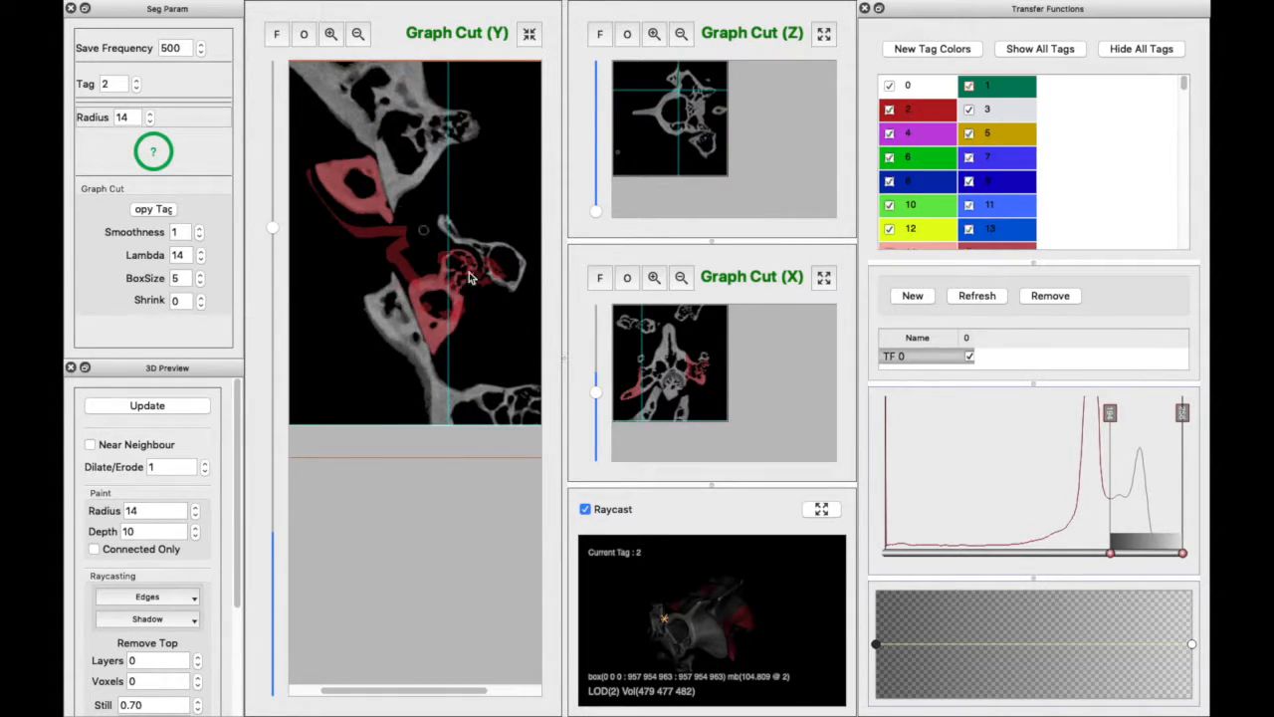
scroll(468, 333, up, 2)
scroll(465, 328, up, 3)
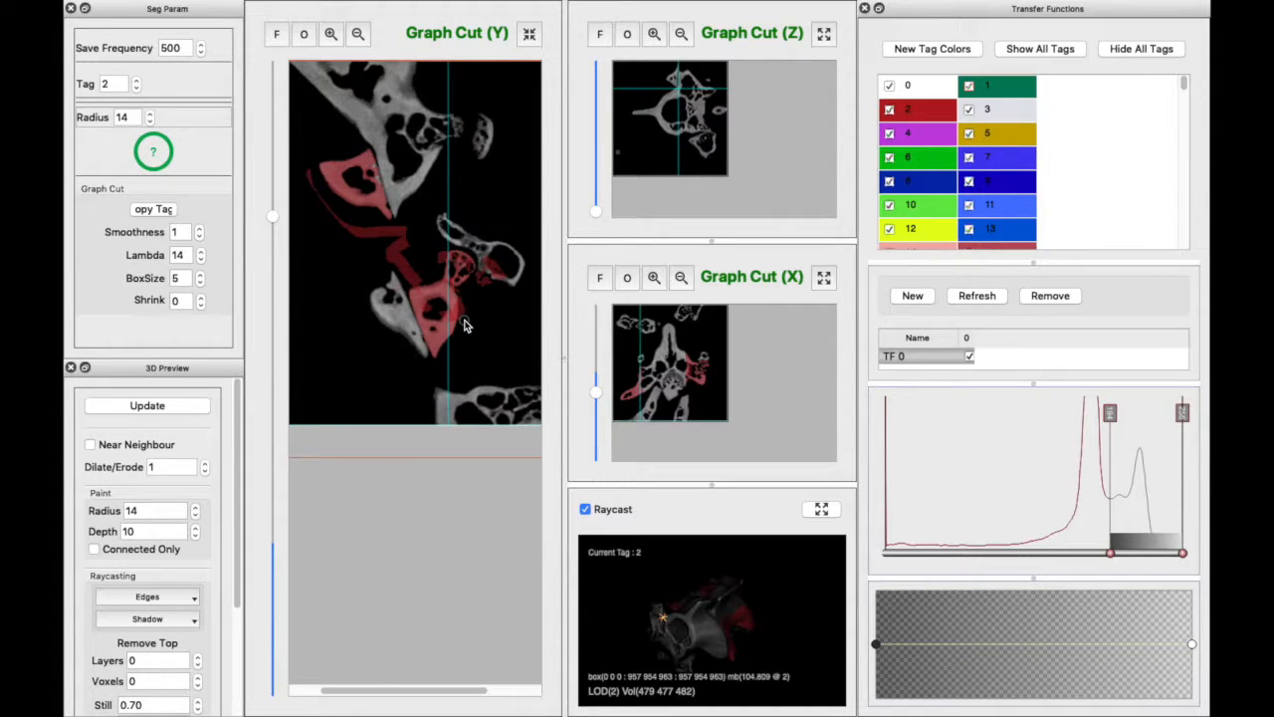
scroll(465, 326, up, 3)
Recheck the tag 2 seeds against the bone edges on the slices leading back to the contact with the lower vertebra.
scroll(474, 320, down, 3)
scroll(473, 319, down, 3)
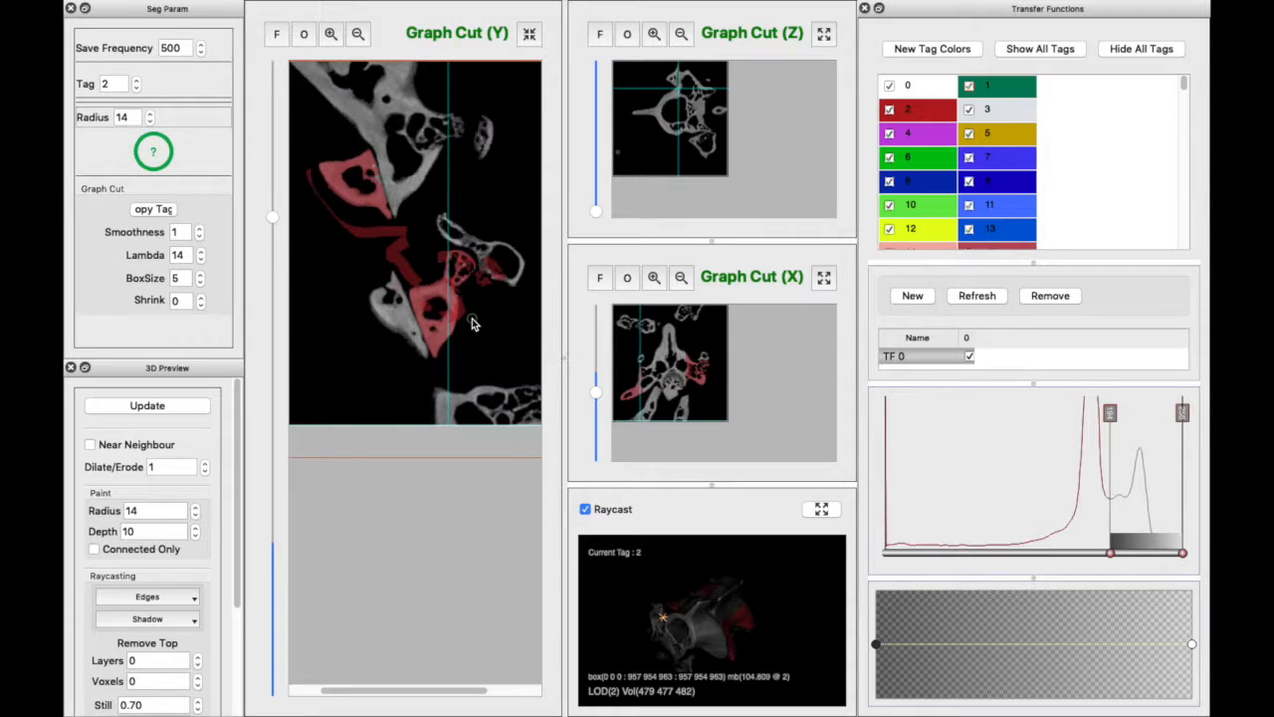
scroll(474, 320, down, 3)
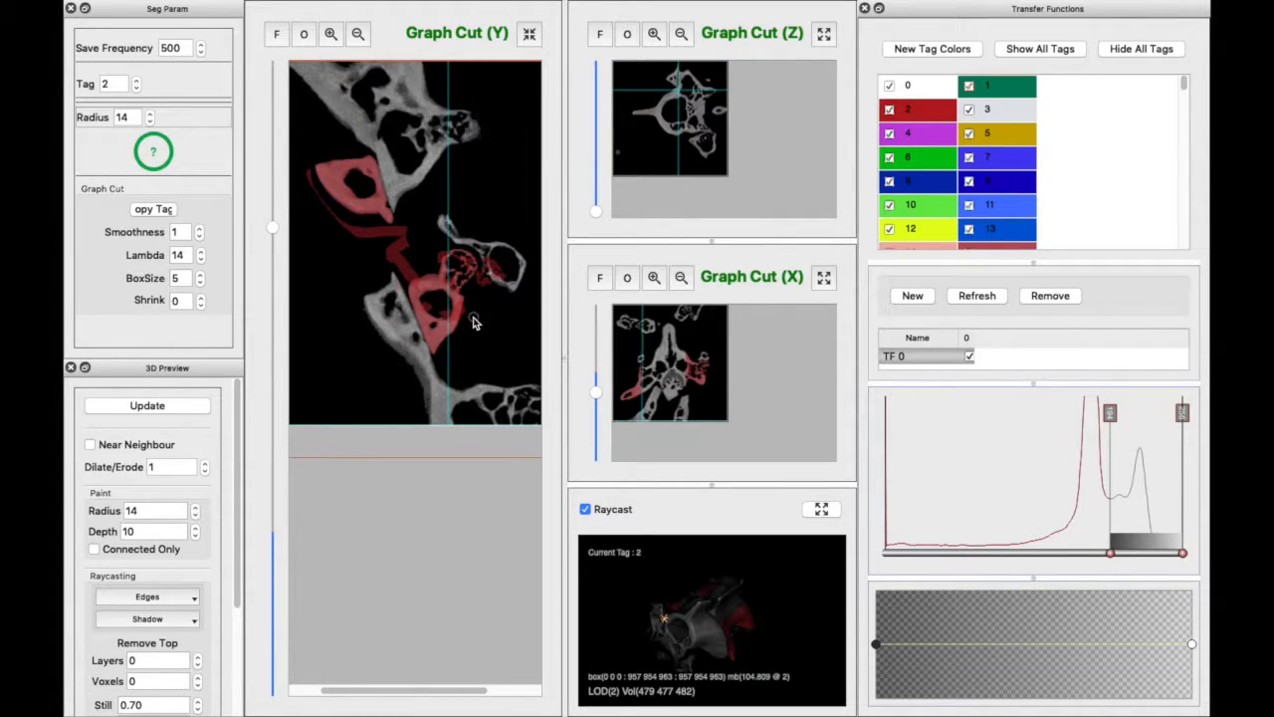
scroll(473, 321, down, 3)
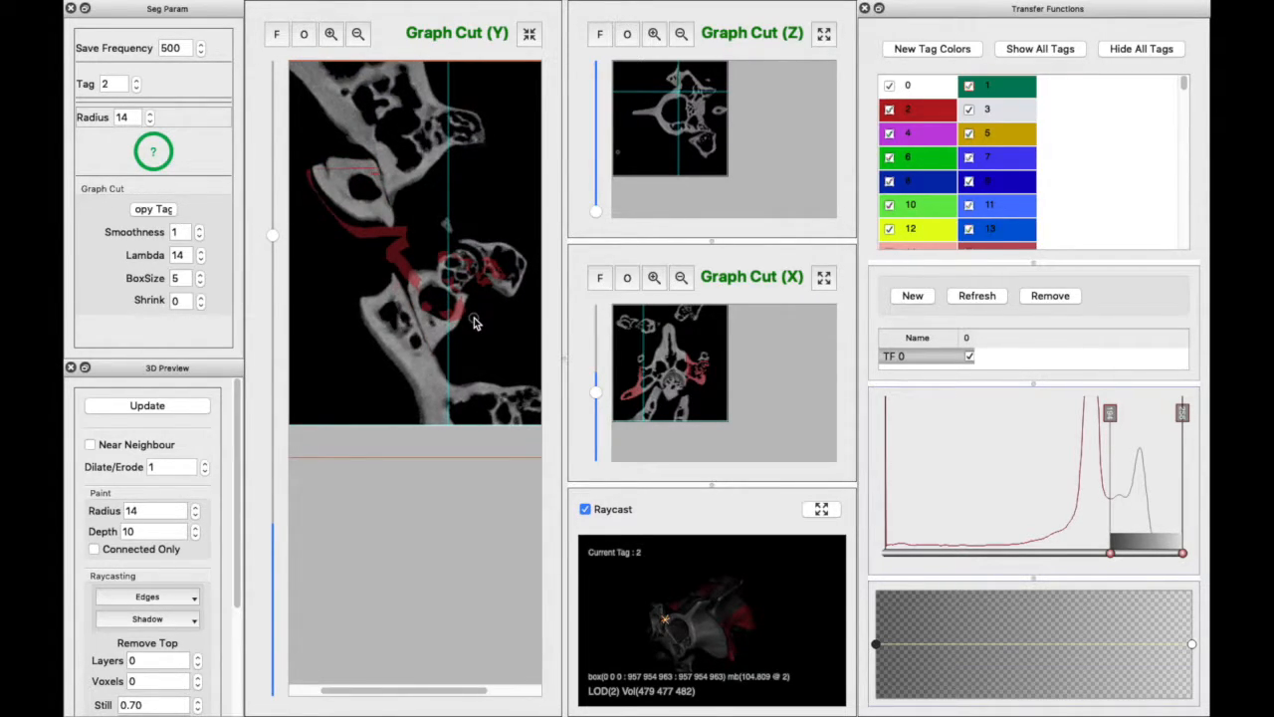
scroll(474, 320, down, 3)
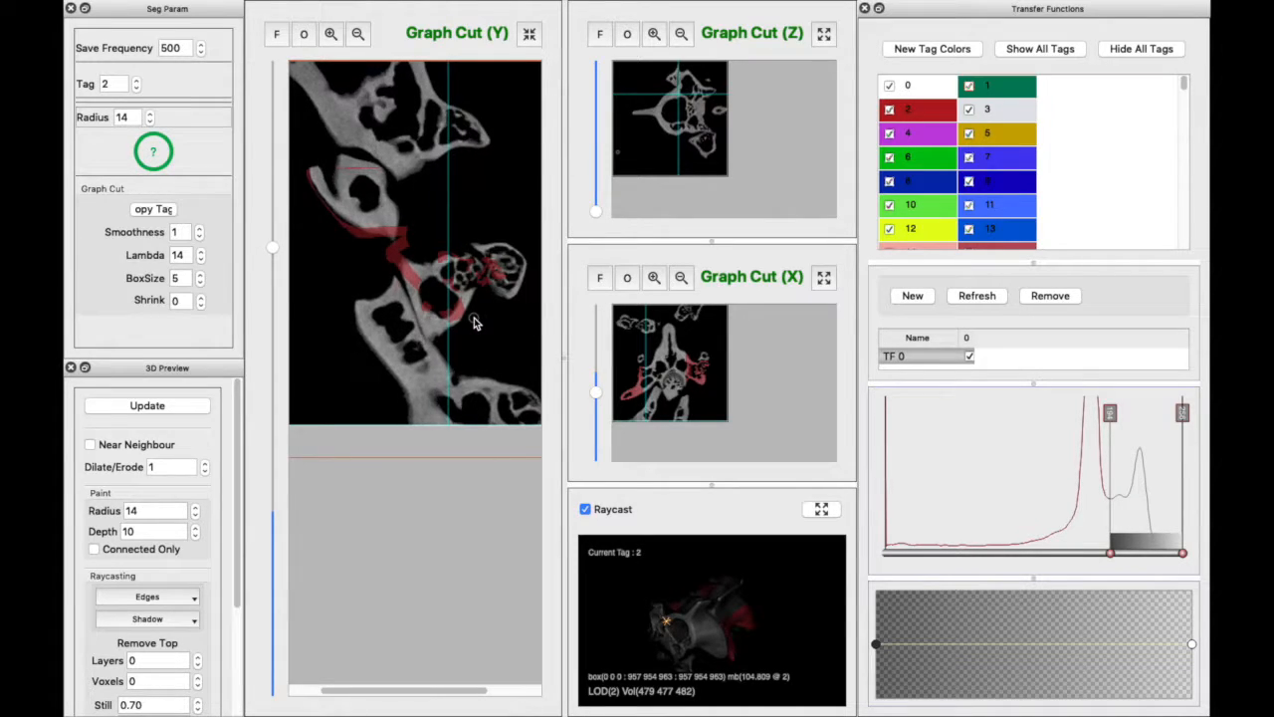
scroll(474, 320, down, 2)
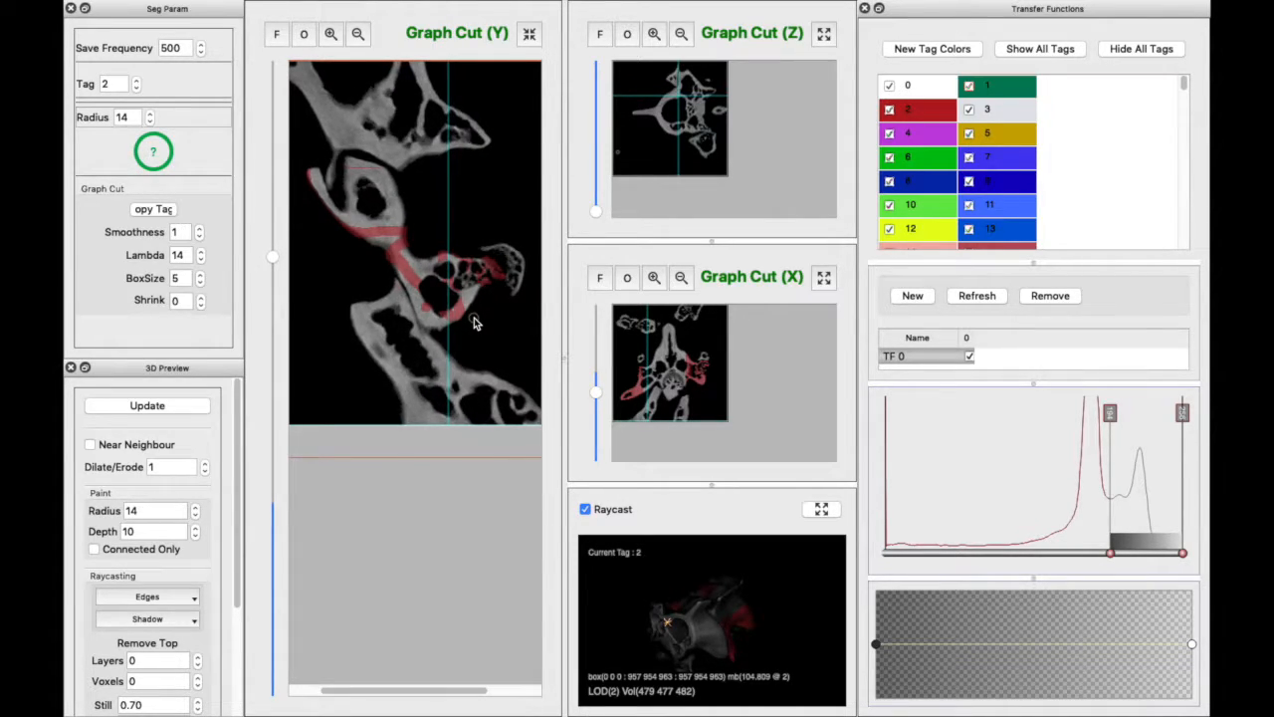
scroll(474, 318, down, 2)
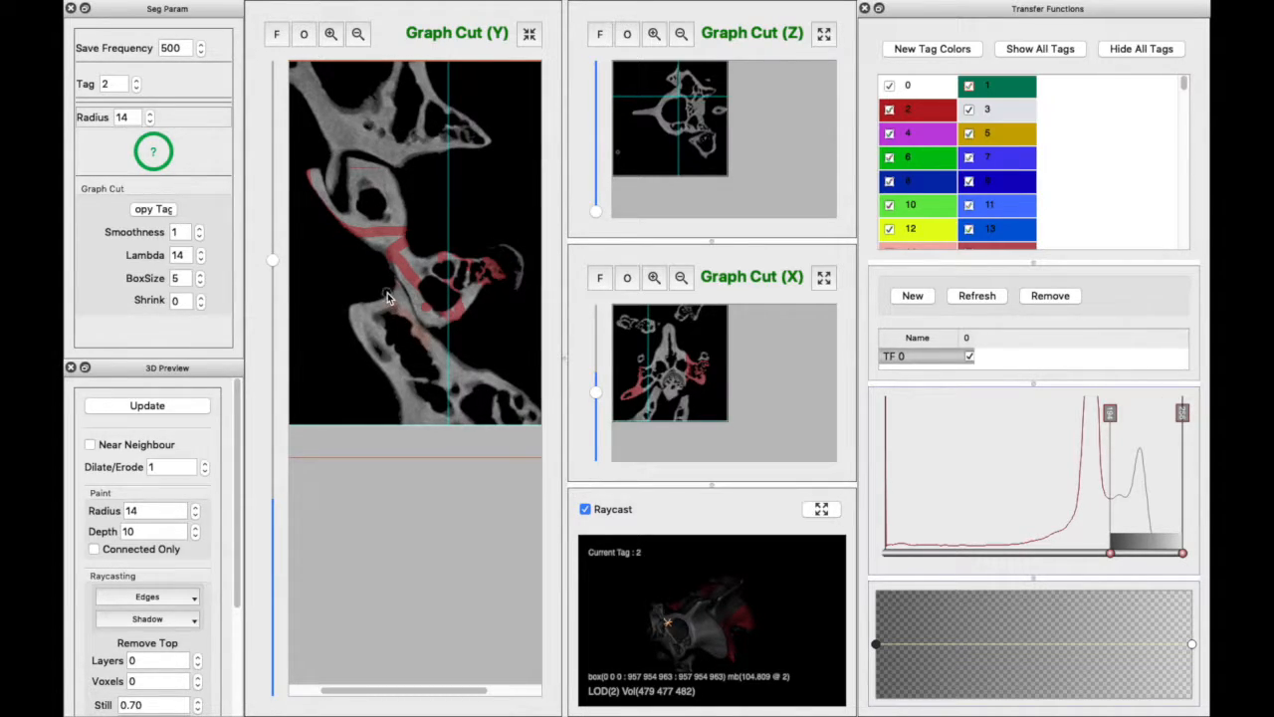
Examine whether the seeds marked along the lower vertebra stay clear of the middle vertebra across the neighbouring slices.
scroll(404, 354, up, 2)
scroll(406, 356, up, 5)
scroll(428, 355, up, 1)
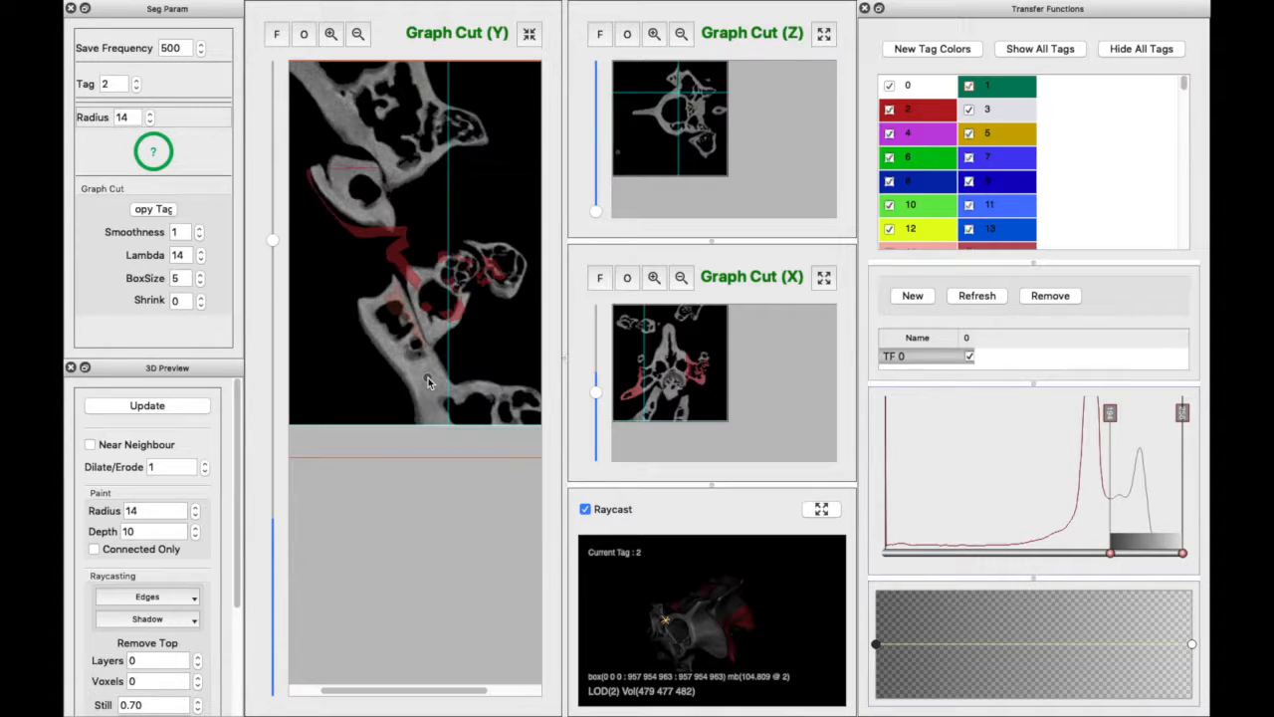
scroll(428, 377, down, 2)
scroll(426, 377, up, 4)
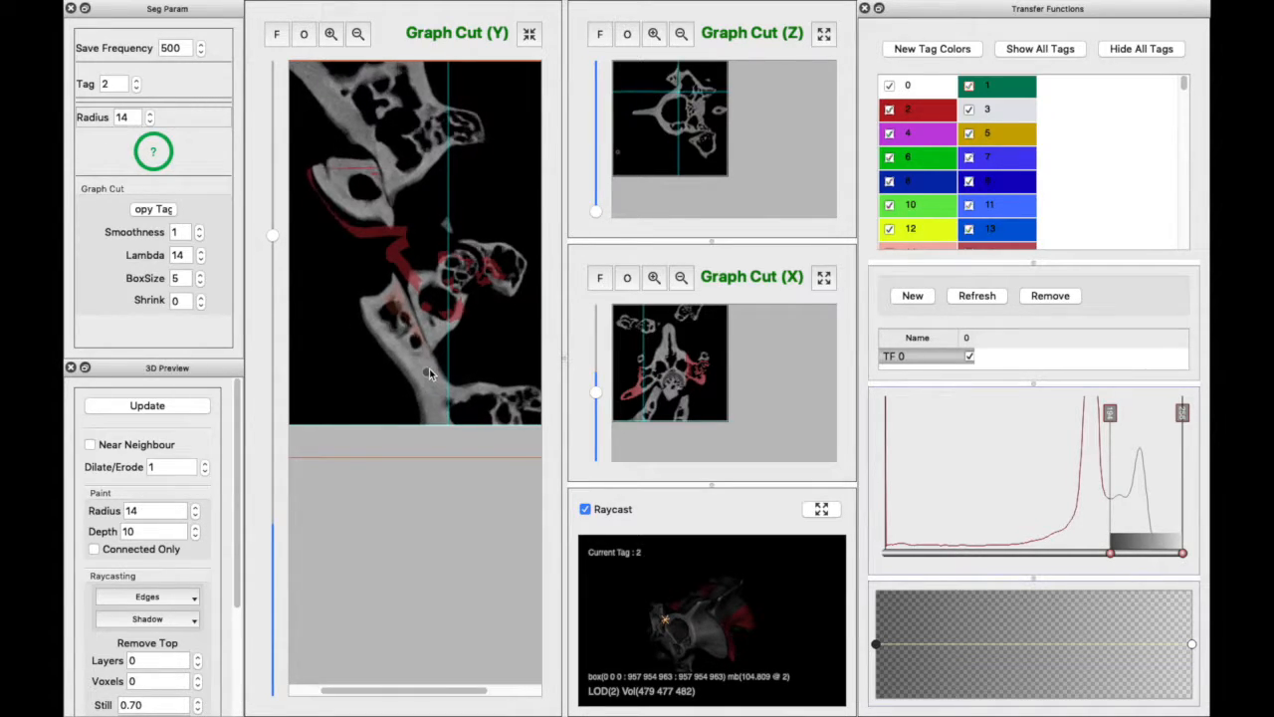
scroll(423, 365, down, 4)
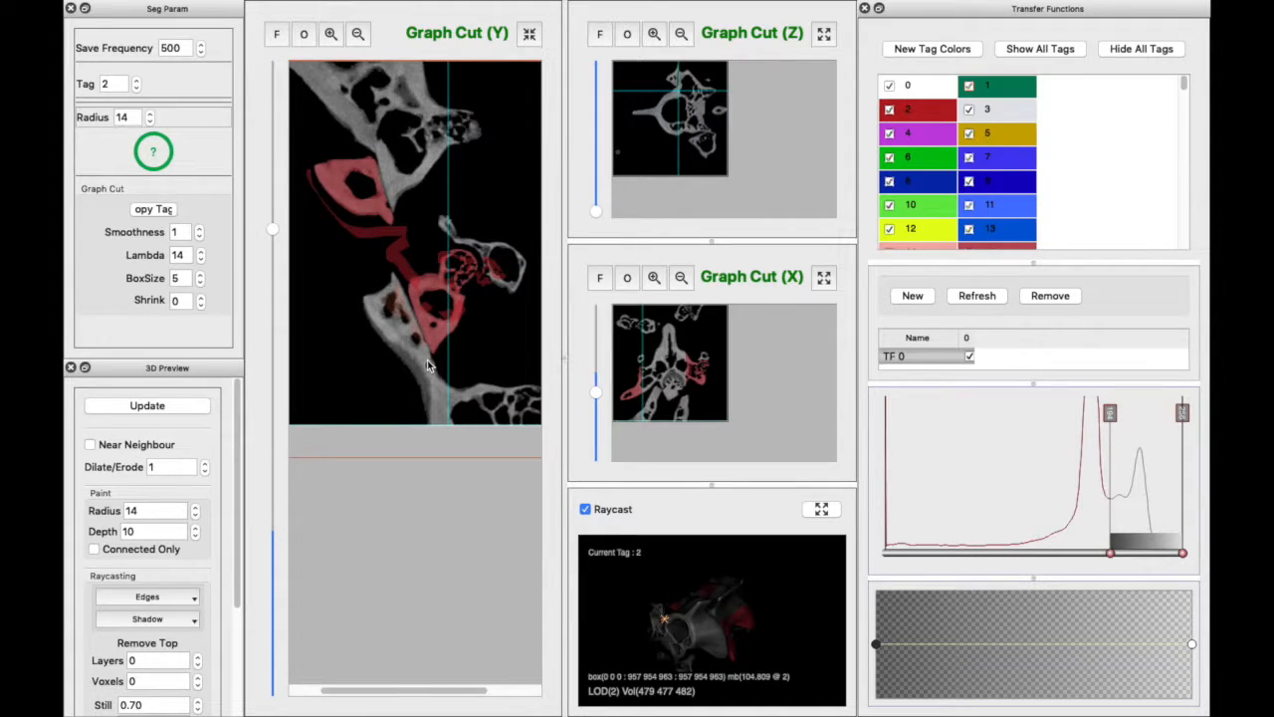
scroll(420, 358, down, 5)
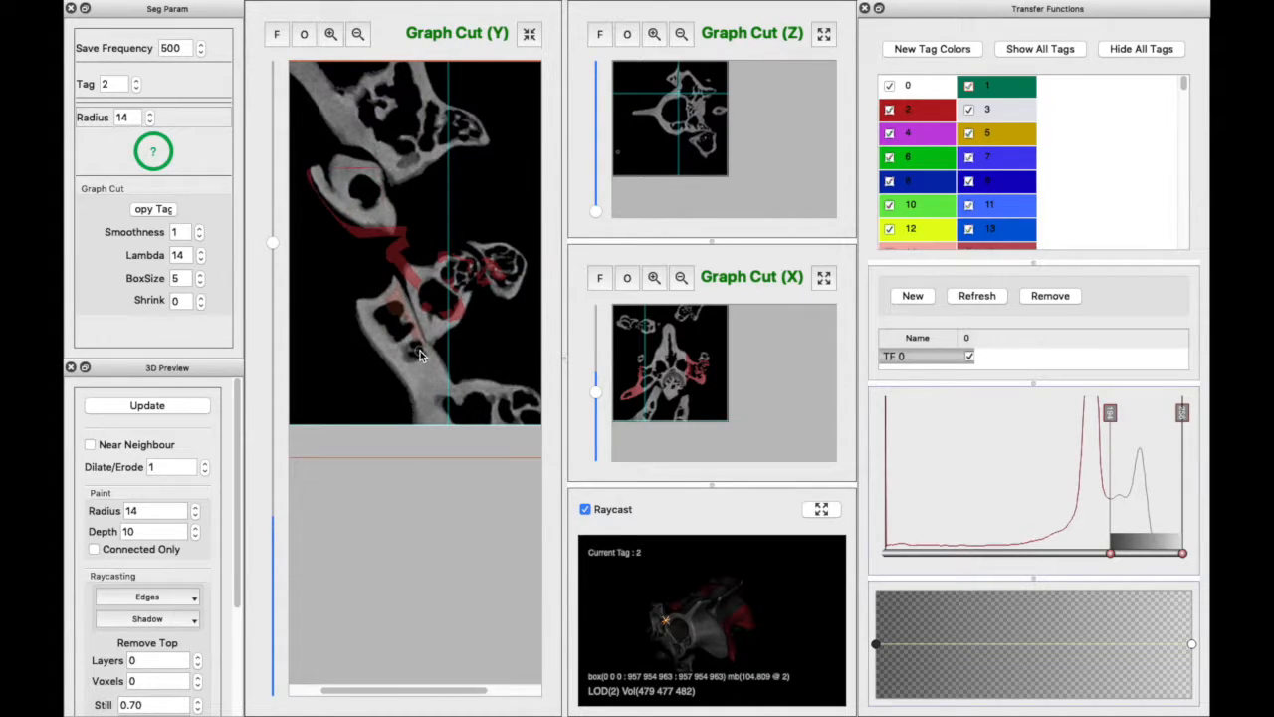
scroll(420, 353, down, 4)
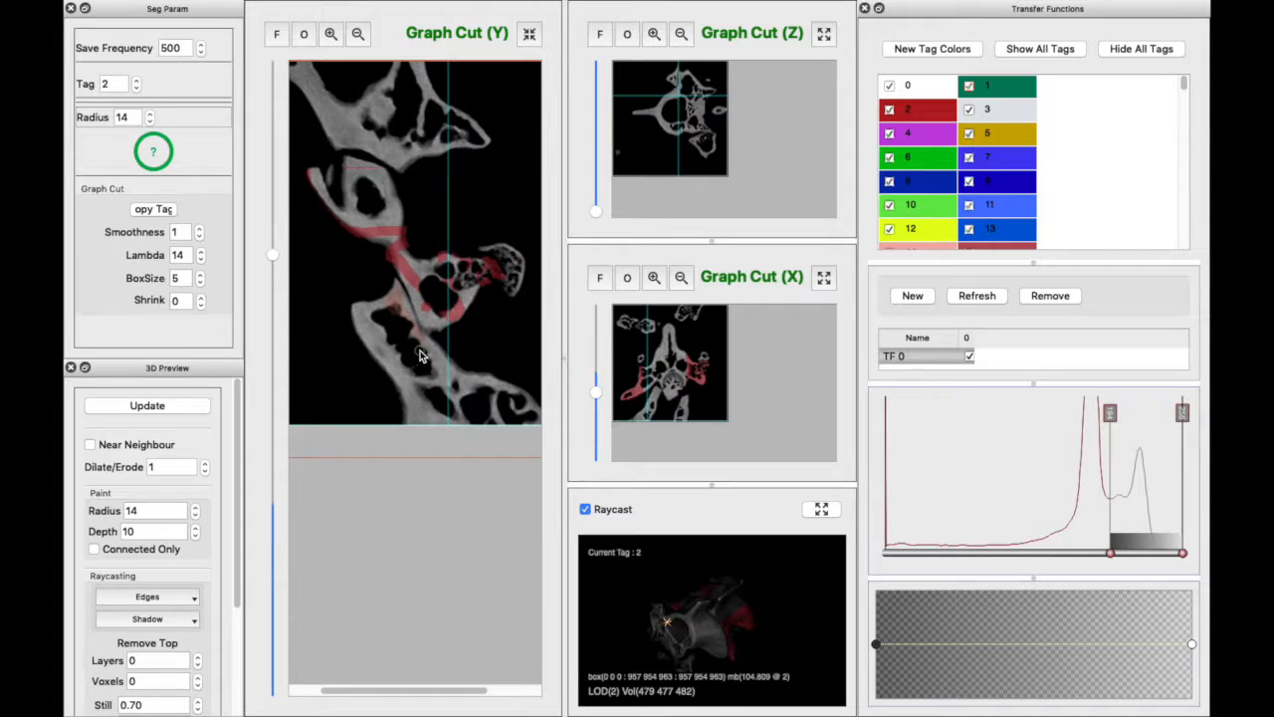
scroll(420, 355, down, 2)
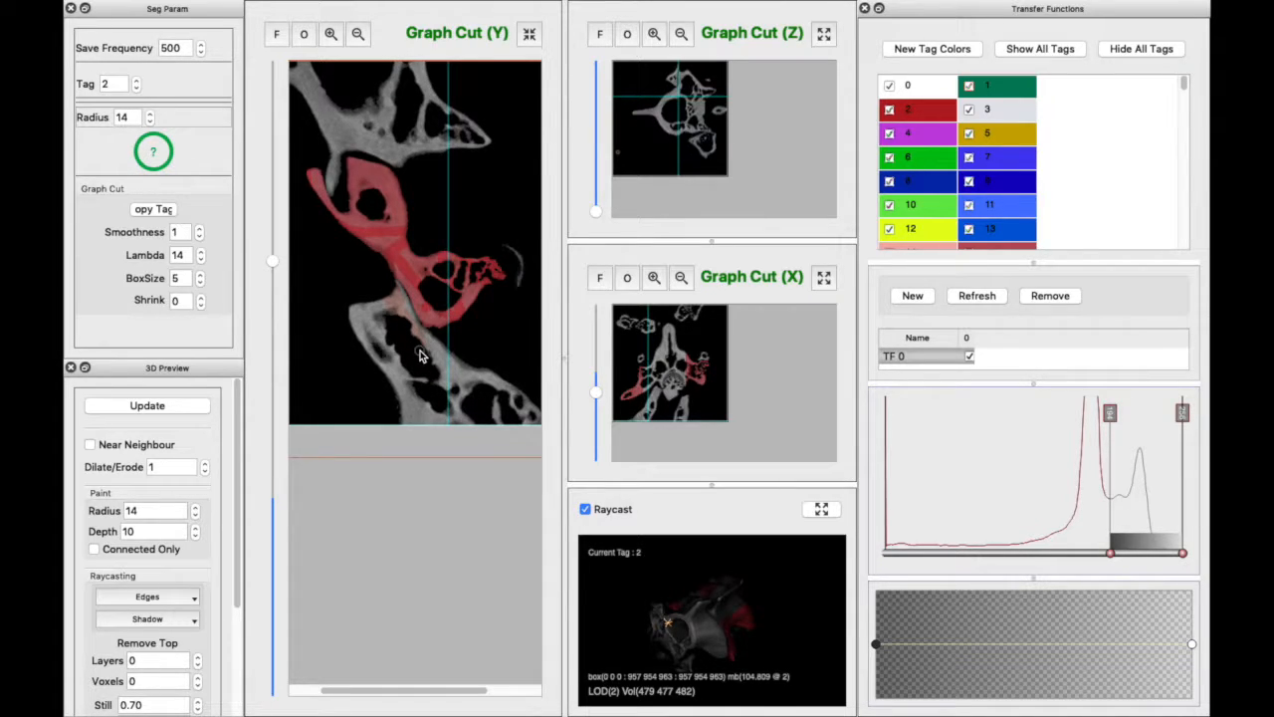
scroll(420, 355, down, 1)
scroll(420, 355, up, 1)
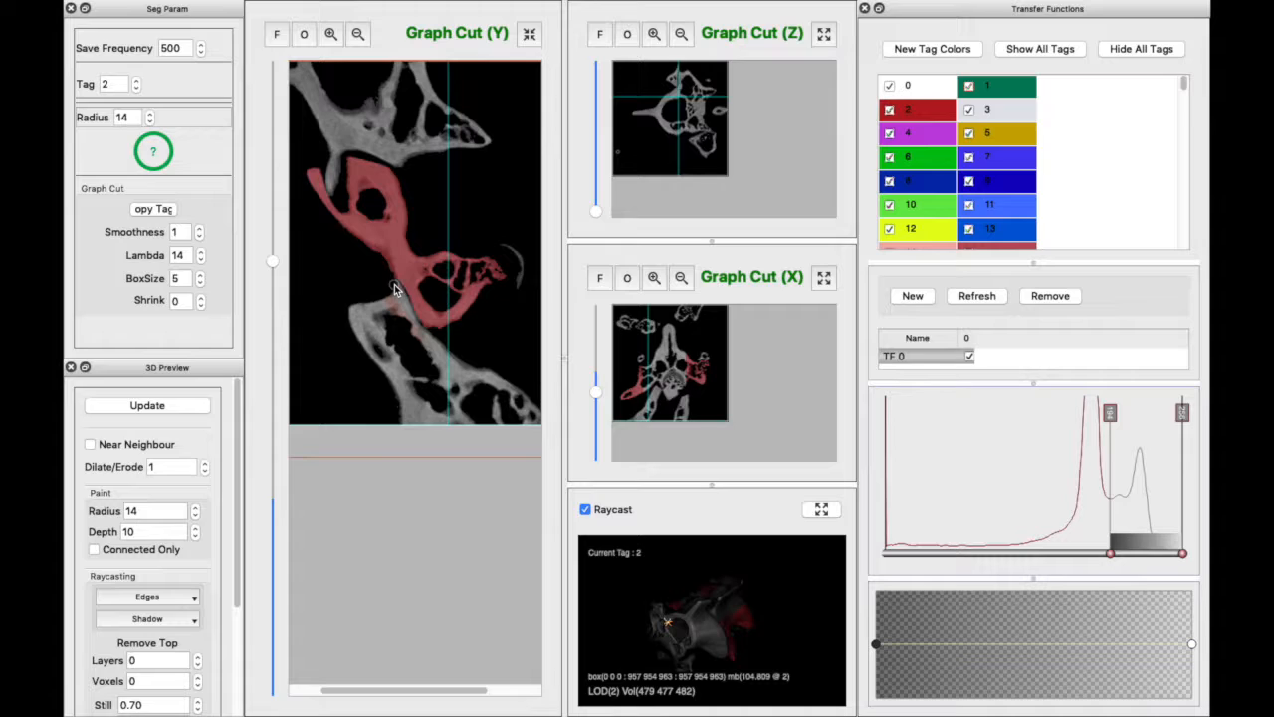
Set the graph-cut Shrink to 3 and turn on tag copying.
mouse_move(272, 261)
mouse_down()
mouse_move(279, 219)
mouse_move(279, 270)
mouse_move(291, 266)
mouse_up()
click(202, 300)
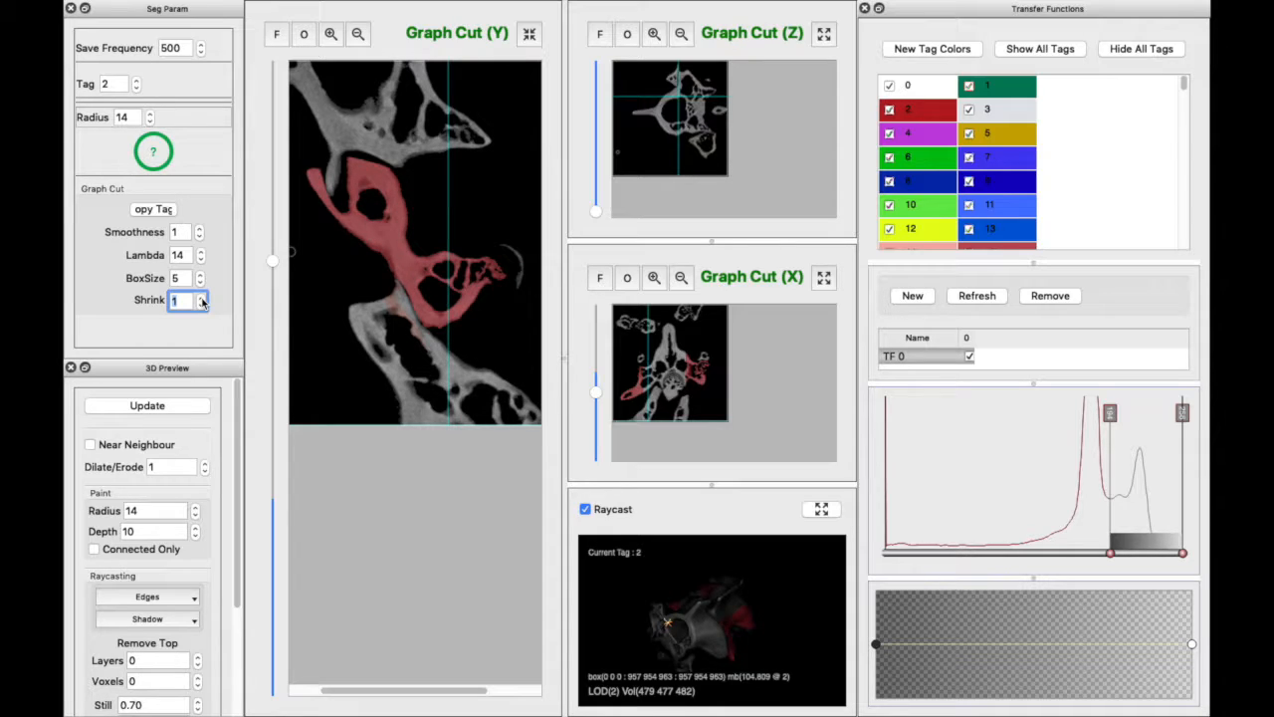
click(154, 209)
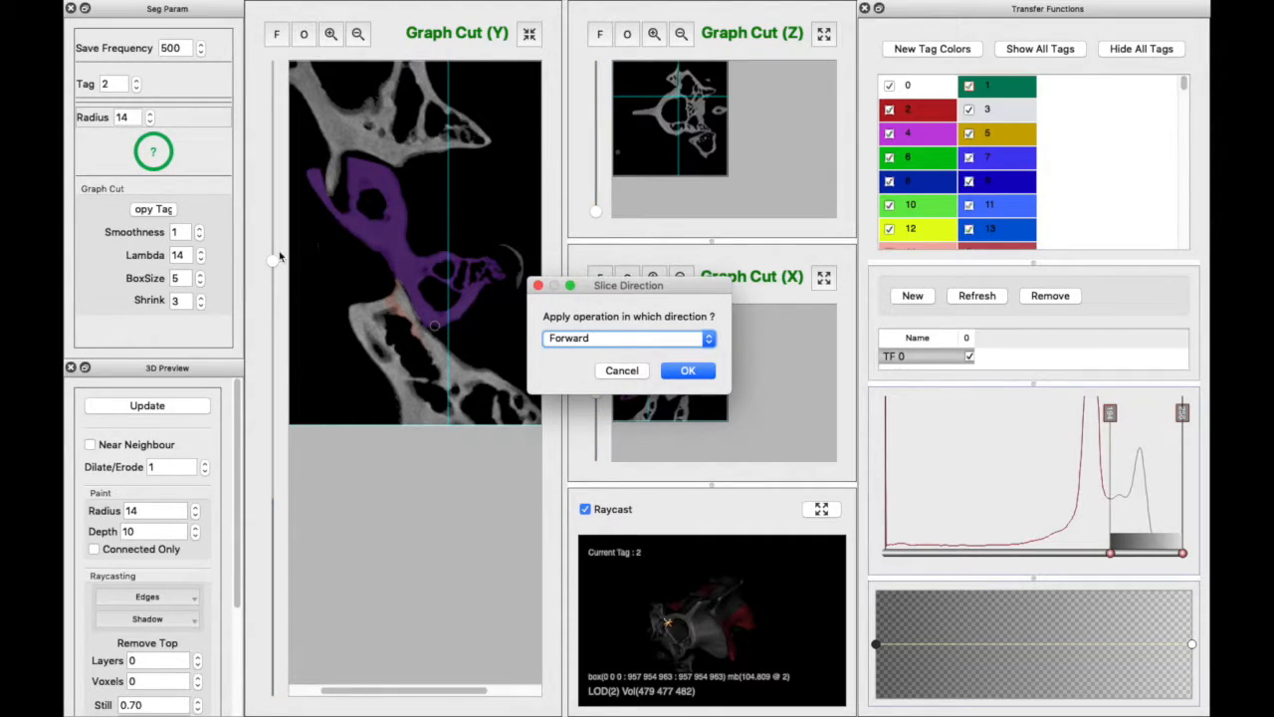
Change the slice direction from Forward and apply the tag 2 operation to the middle vertebra.
click(686, 337)
click(670, 355)
click(688, 371)
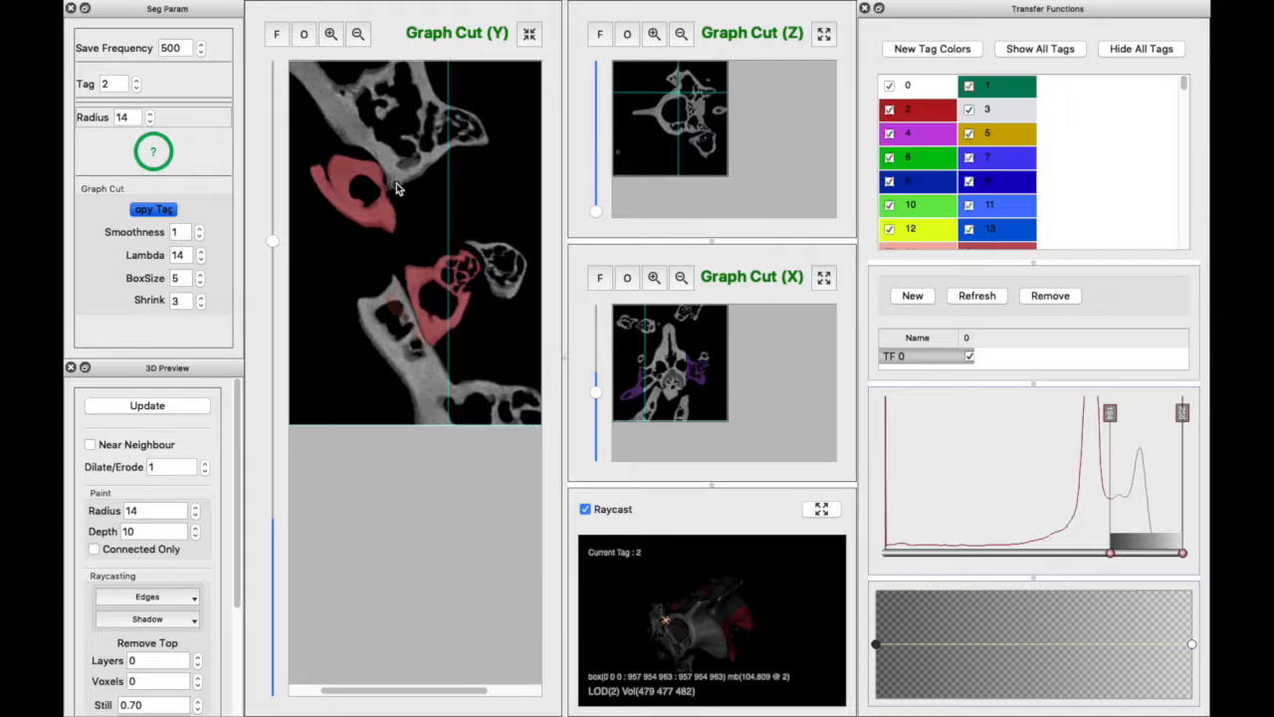
Apply the tag 2 operation again on a slice where the middle vertebra is split in two, and turn off tag copying.
scroll(384, 162, up, 2)
scroll(399, 186, up, 2)
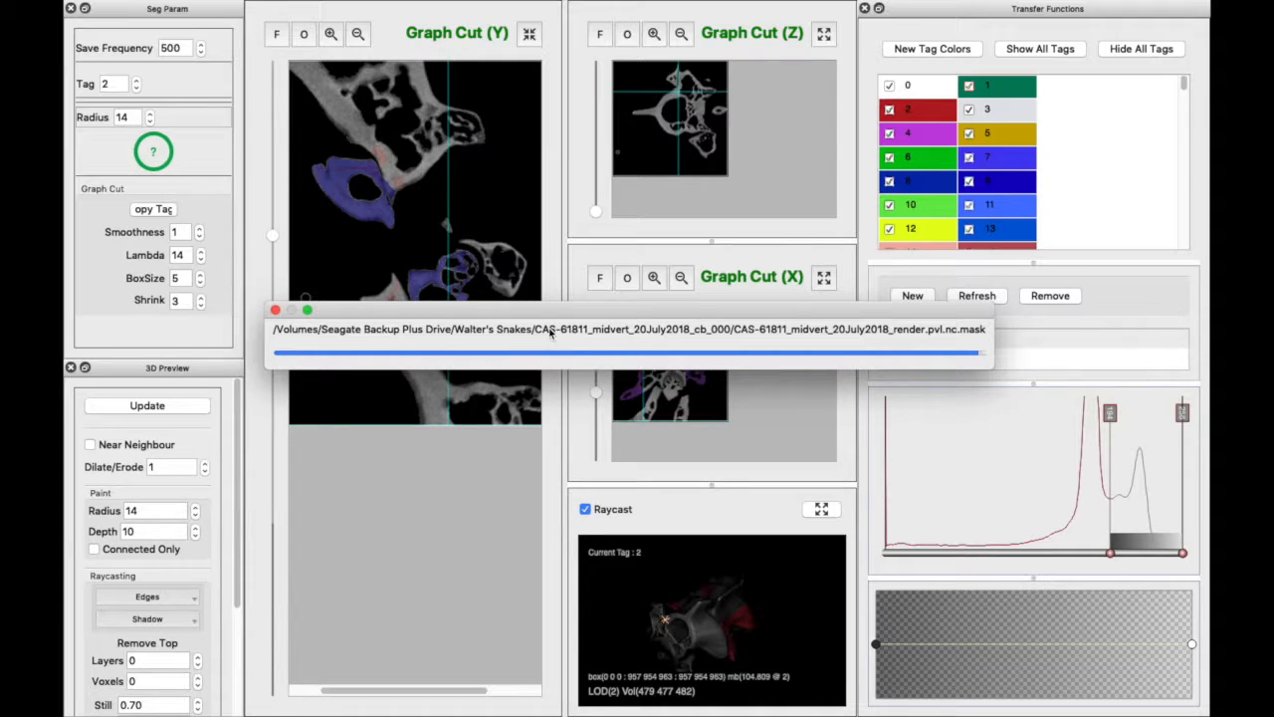
click(682, 370)
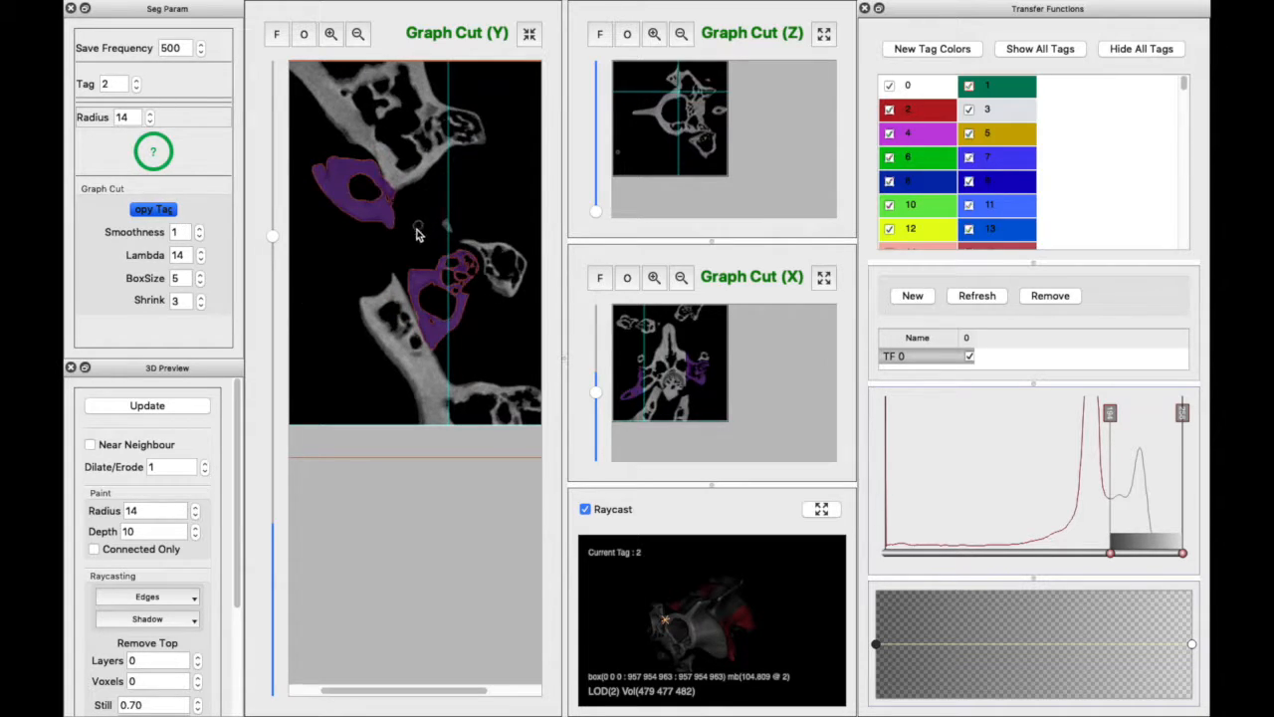
scroll(396, 231, down, 2)
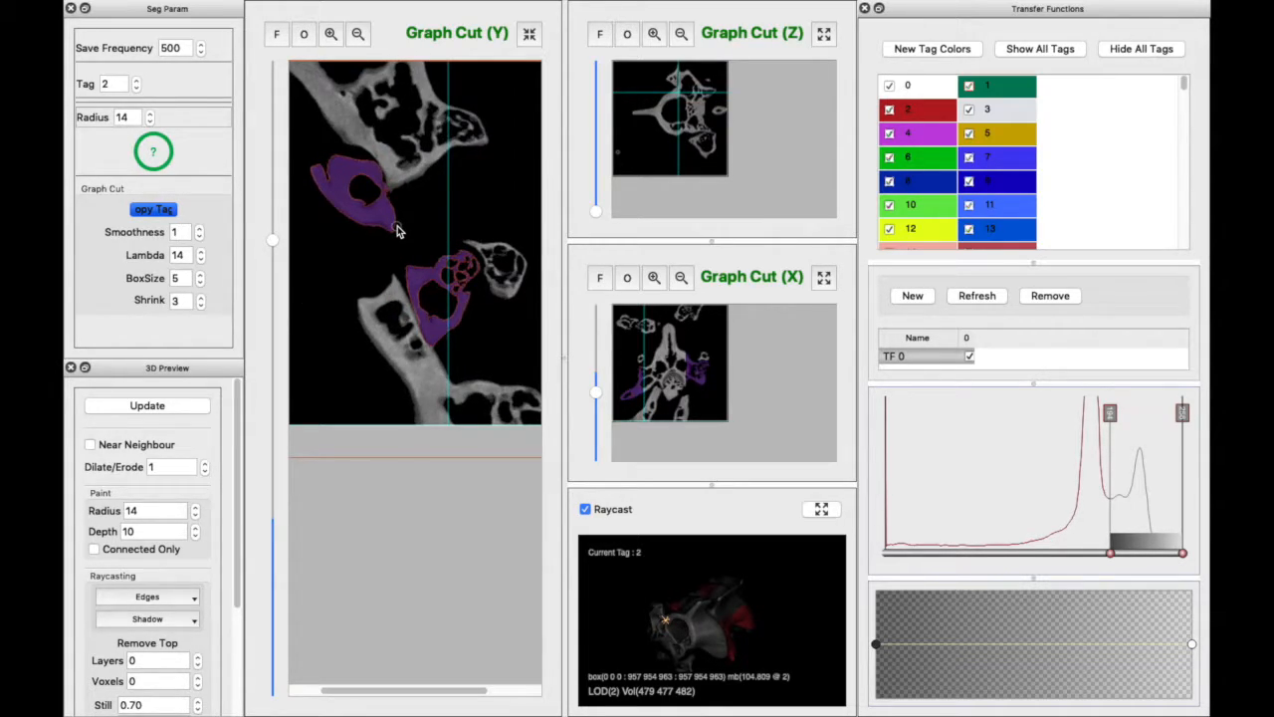
scroll(396, 231, down, 3)
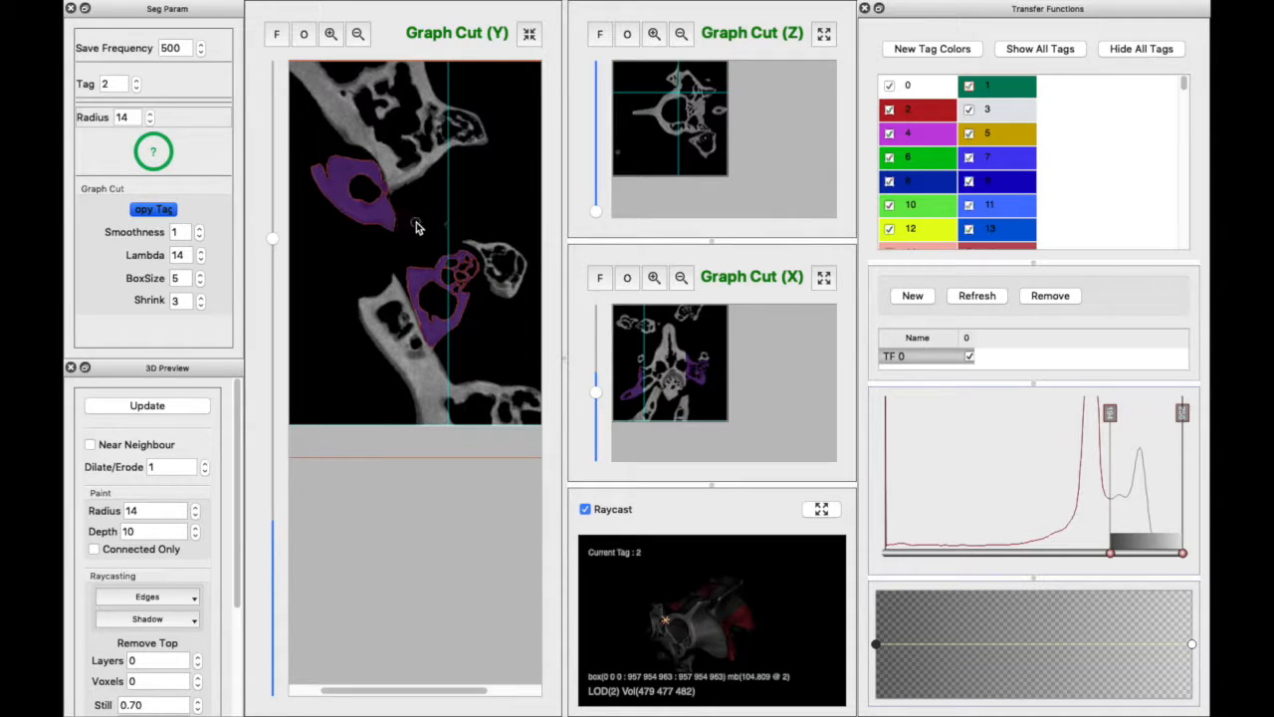
click(155, 209)
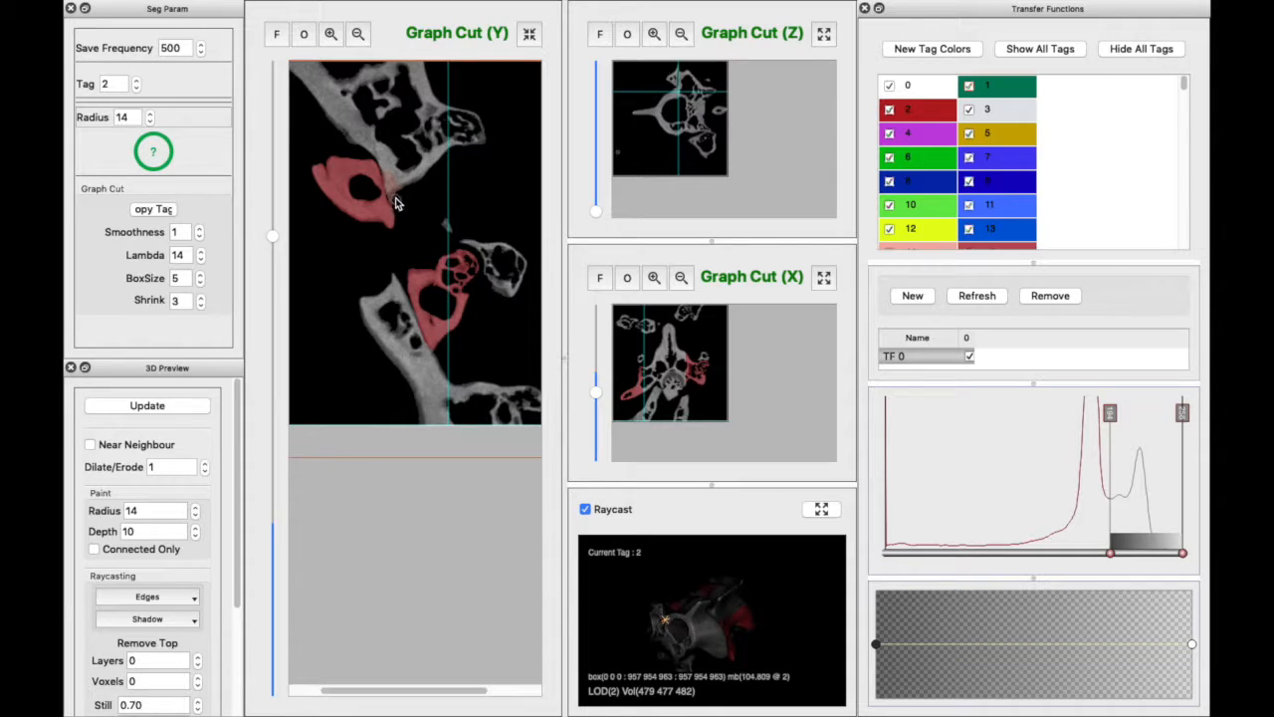
Paint tag 2 seeds on both parts of the middle vertebra and reset the current slice to its seeds.
scroll(412, 206, up, 1)
scroll(417, 226, up, 1)
mouse_move(422, 260)
mouse_down()
mouse_move(457, 301)
mouse_move(452, 259)
mouse_move(471, 287)
mouse_move(438, 324)
mouse_move(455, 360)
mouse_up()
mouse_move(350, 179)
mouse_down()
mouse_move(370, 211)
mouse_move(339, 199)
mouse_move(357, 231)
mouse_up()
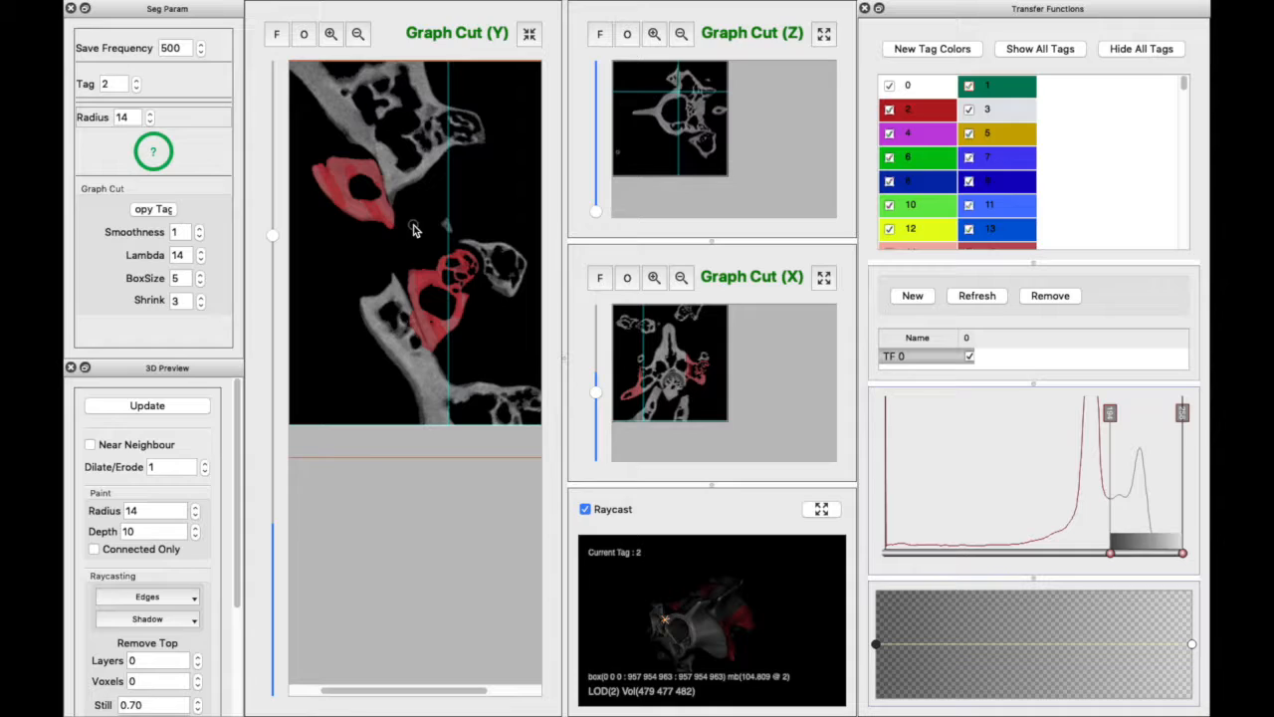
key(r)
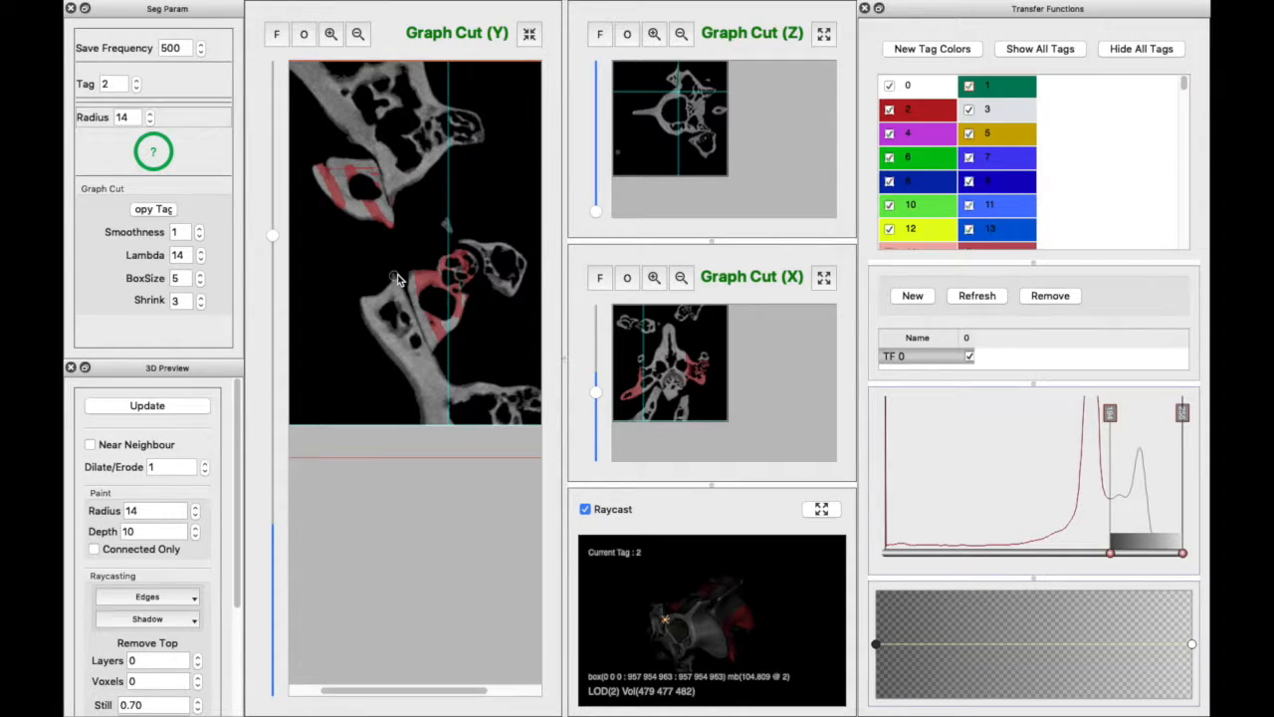
Raise the graph-cut Lambda to 15 and try segmenting both parts of the middle vertebra from the seeds.
key(t)
key(ctrl+z)
click(200, 251)
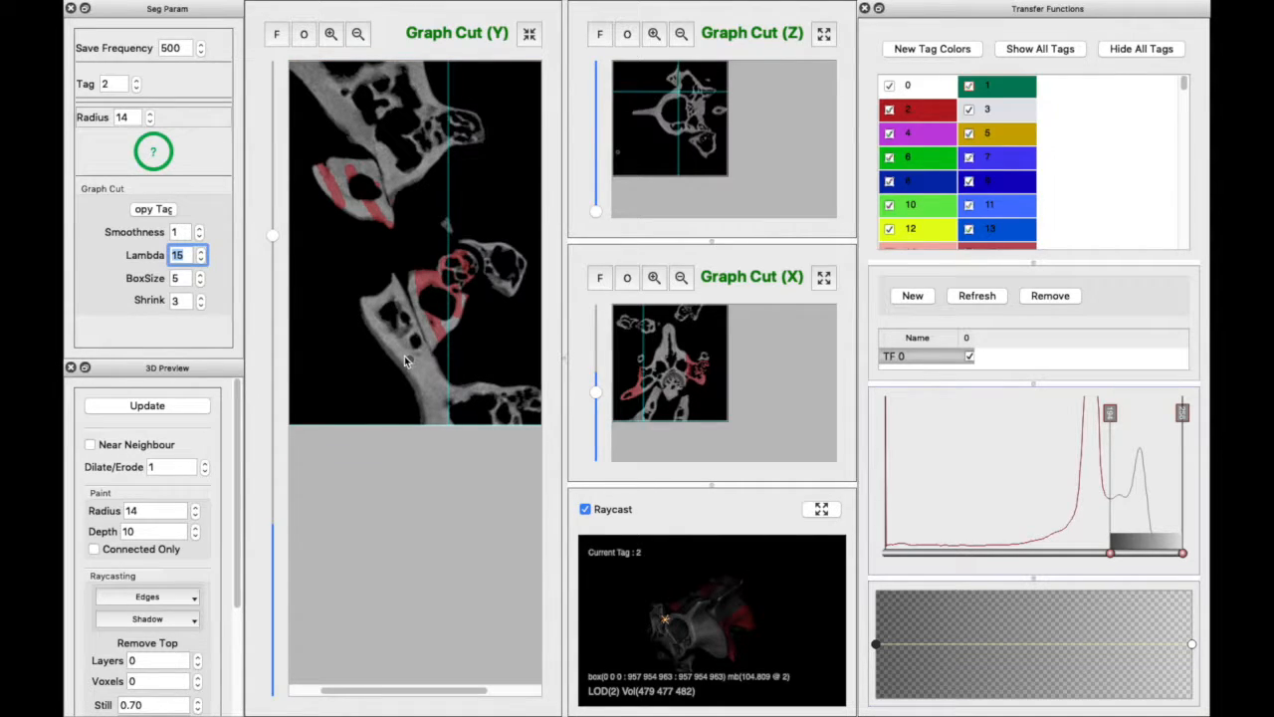
key(t)
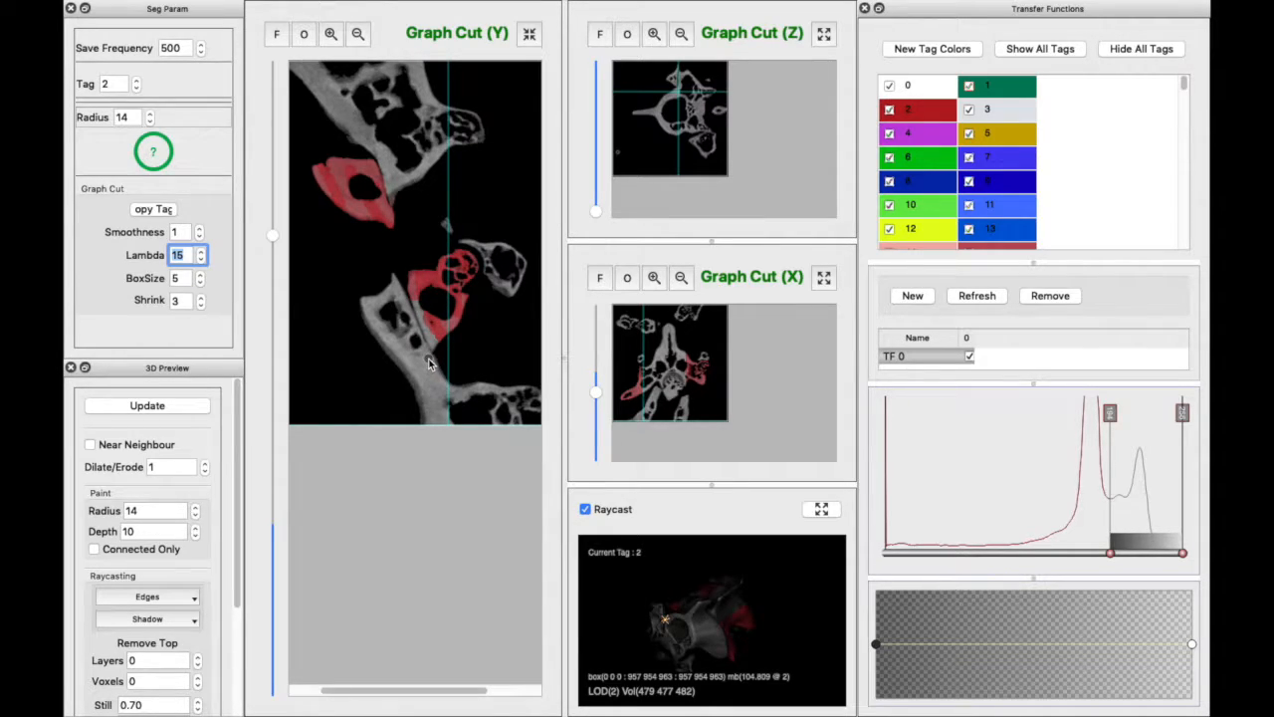
key(ctrl+z)
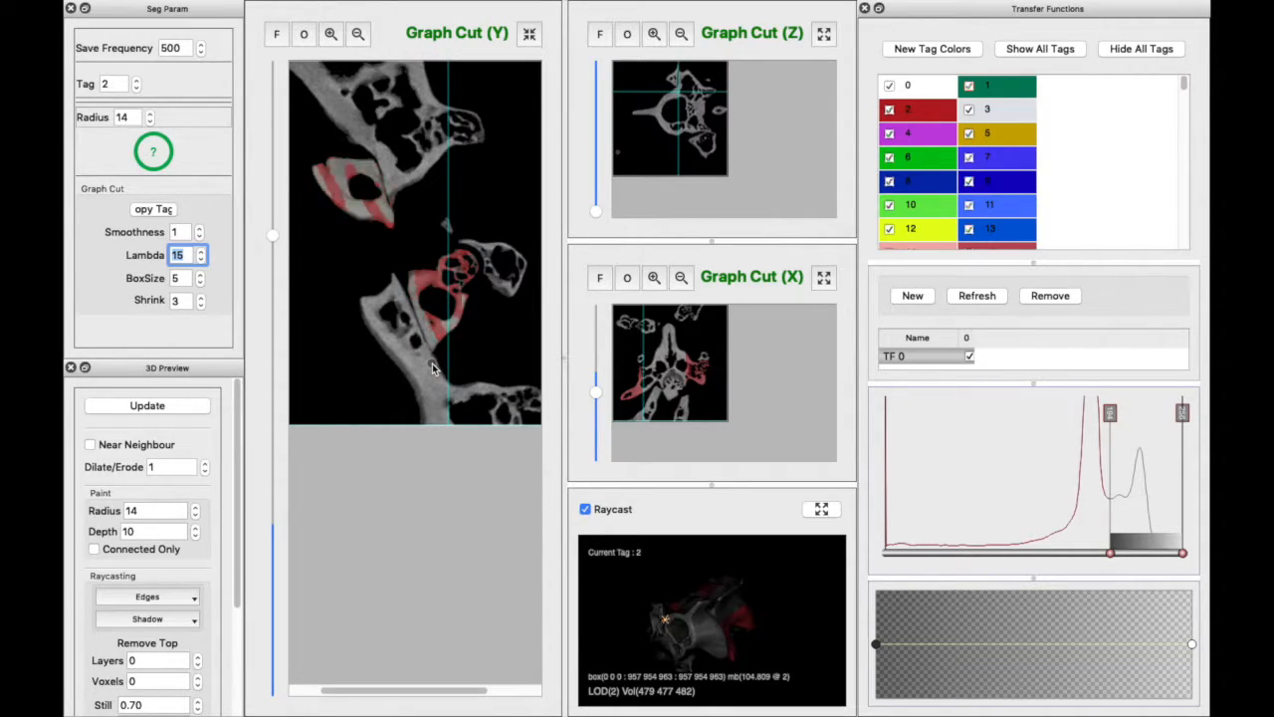
Set Lambda to 14, paint background seeds on the lower neighbouring vertebra, and segment both parts of the middle vertebra.
click(202, 259)
shift+drag(408, 321, 430, 373)
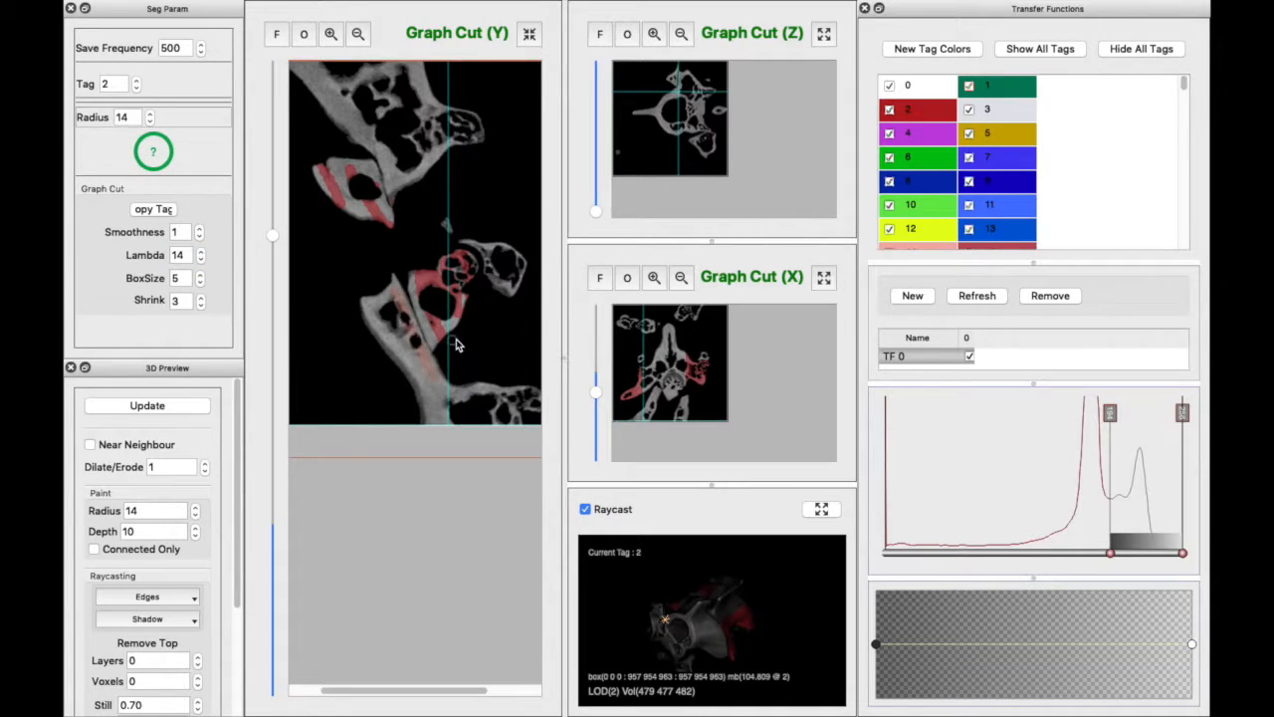
key(space)
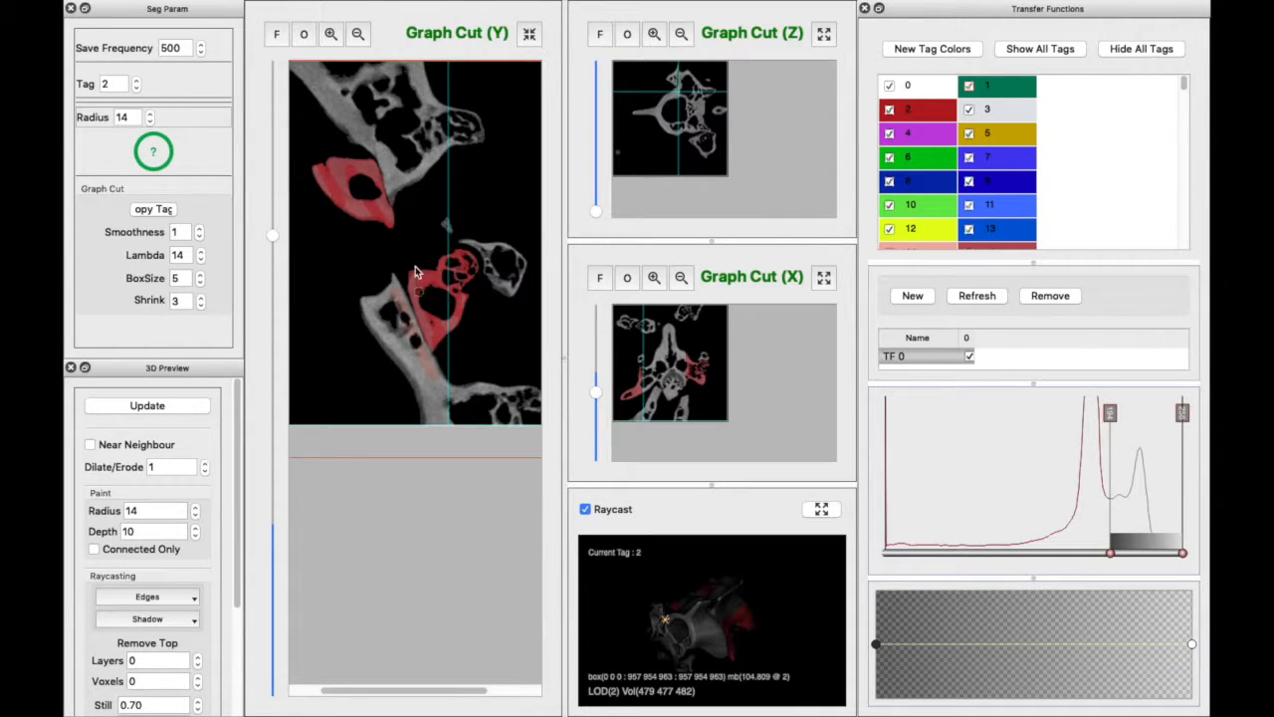
Segment both parts of the middle vertebra as tag 2 slice by slice through the following Y slices.
scroll(468, 340, up, 1)
key(t)
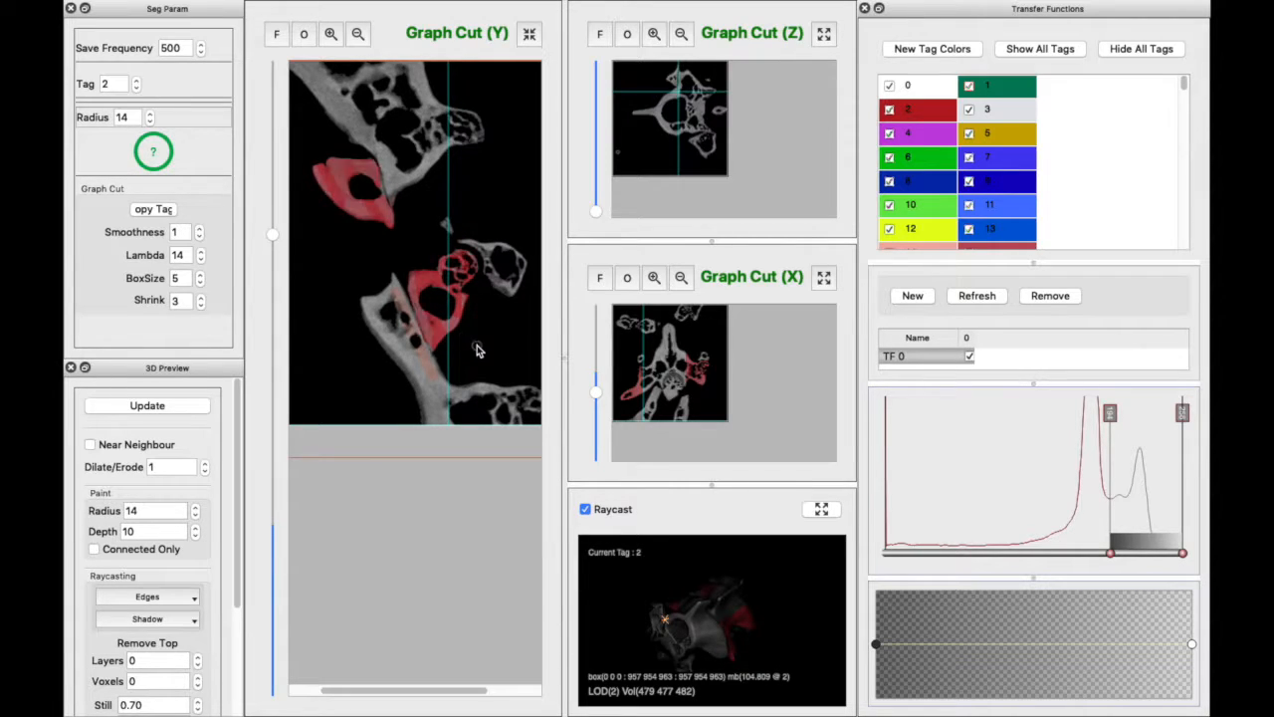
scroll(478, 350, up, 1)
key(t)
scroll(478, 349, up, 1)
key(t)
scroll(482, 327, up, 1)
key(t)
scroll(481, 326, up, 1)
key(t)
scroll(482, 331, up, 1)
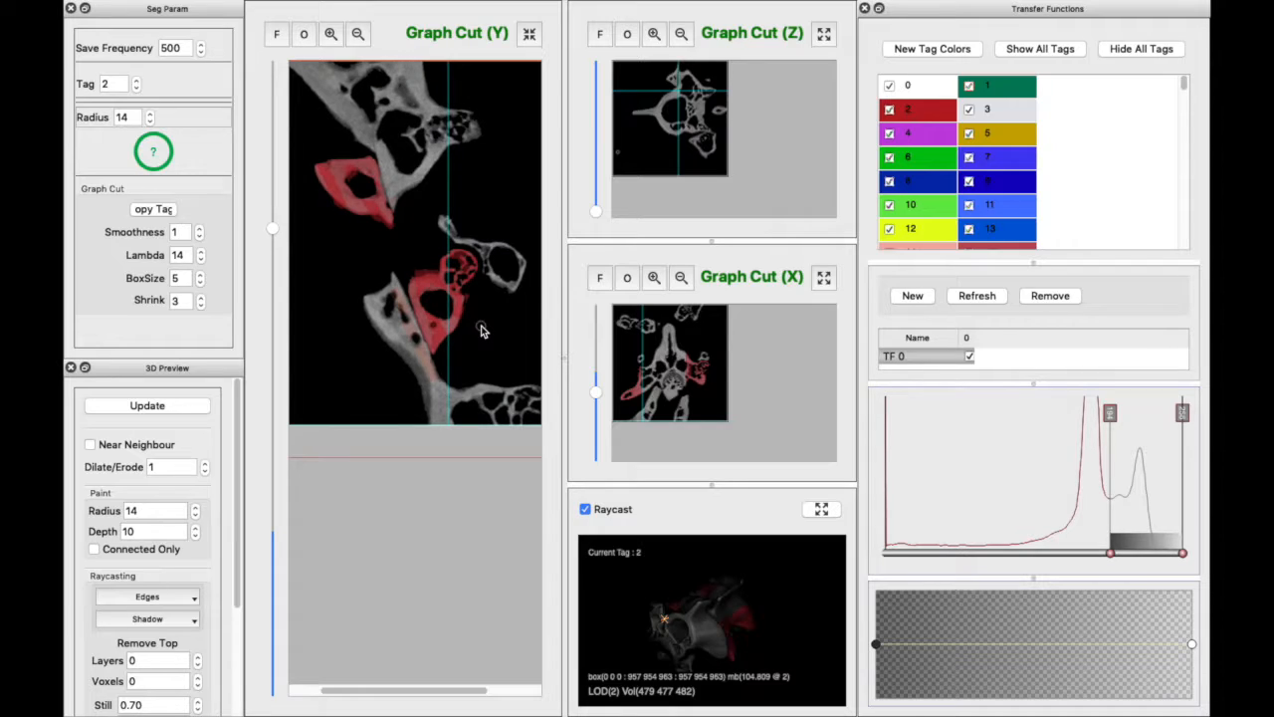
scroll(482, 330, up, 1)
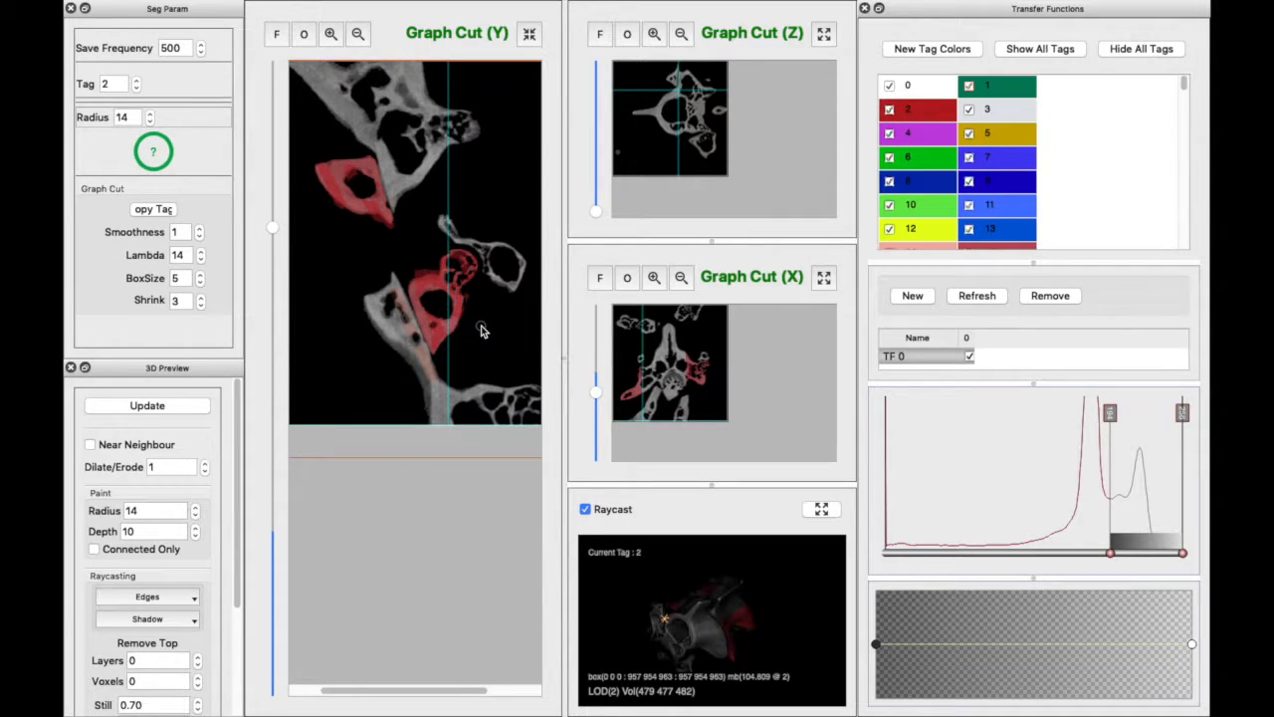
scroll(482, 330, up, 1)
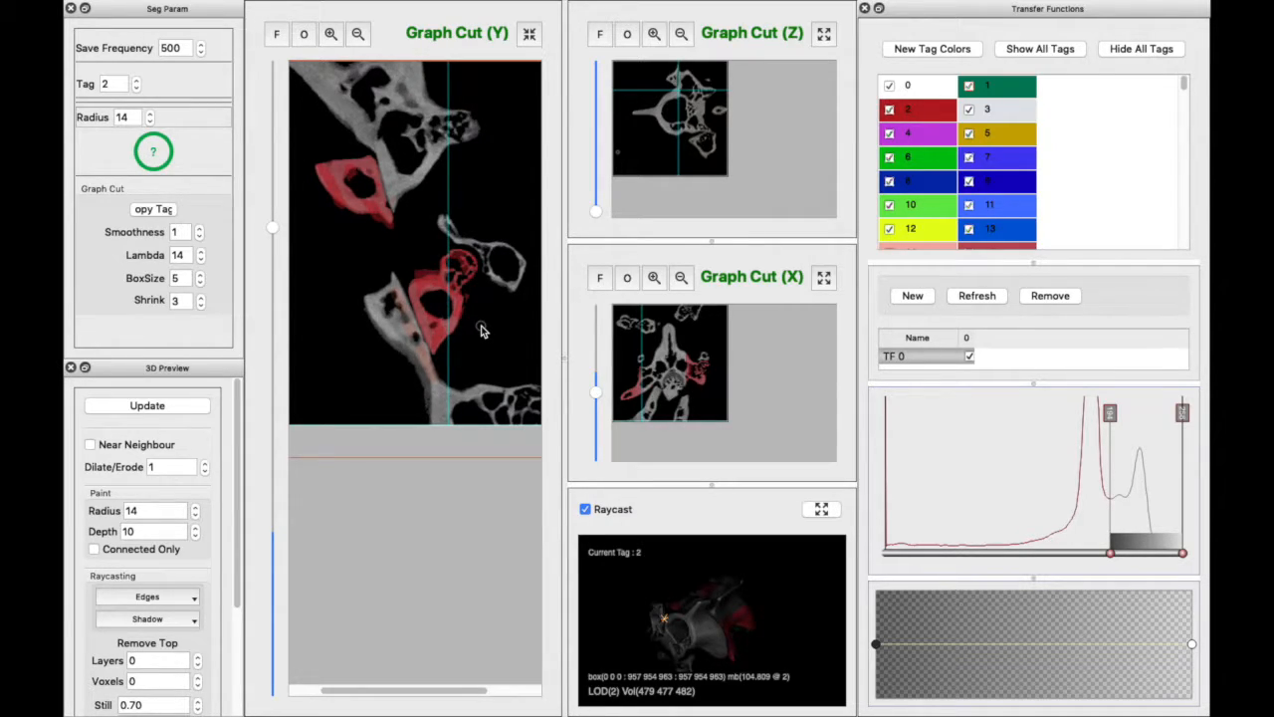
scroll(482, 331, up, 4)
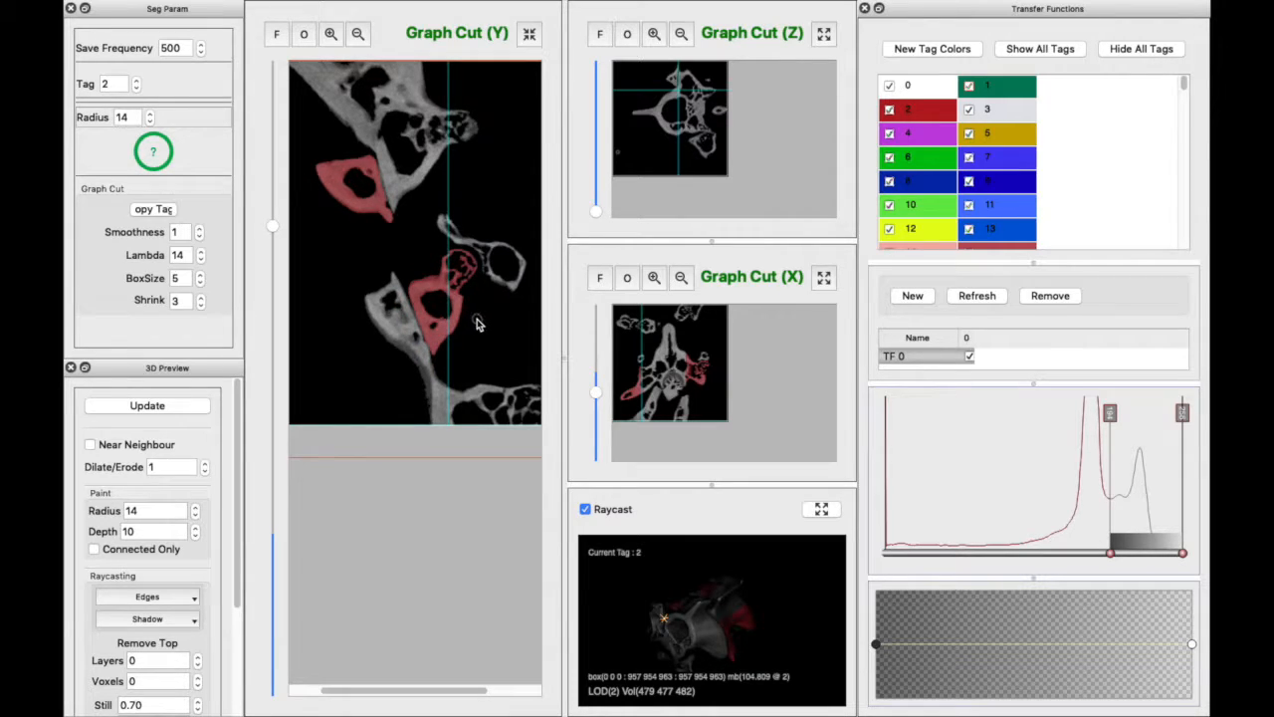
scroll(478, 323, up, 4)
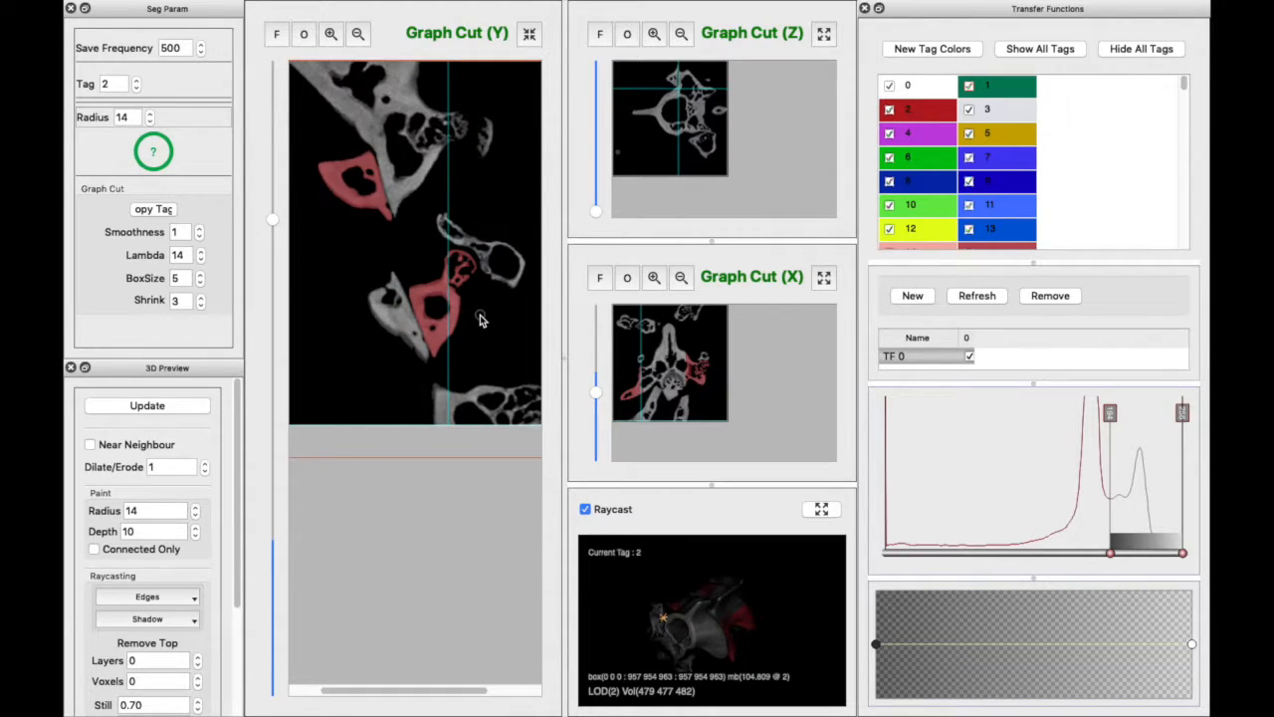
scroll(479, 319, up, 3)
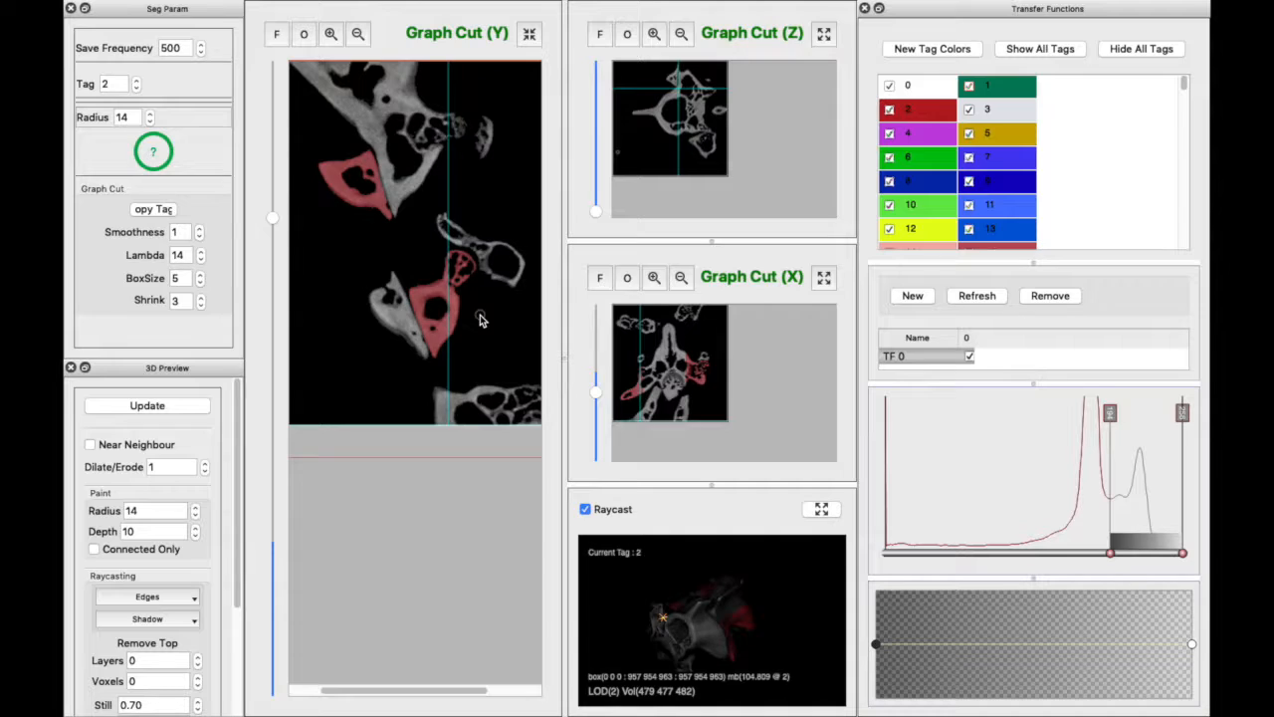
Reset the slice to its seeds and resegment the middle vertebra with tag 2 seeds and background strokes along both neighbouring vertebrae.
scroll(420, 219, up, 1)
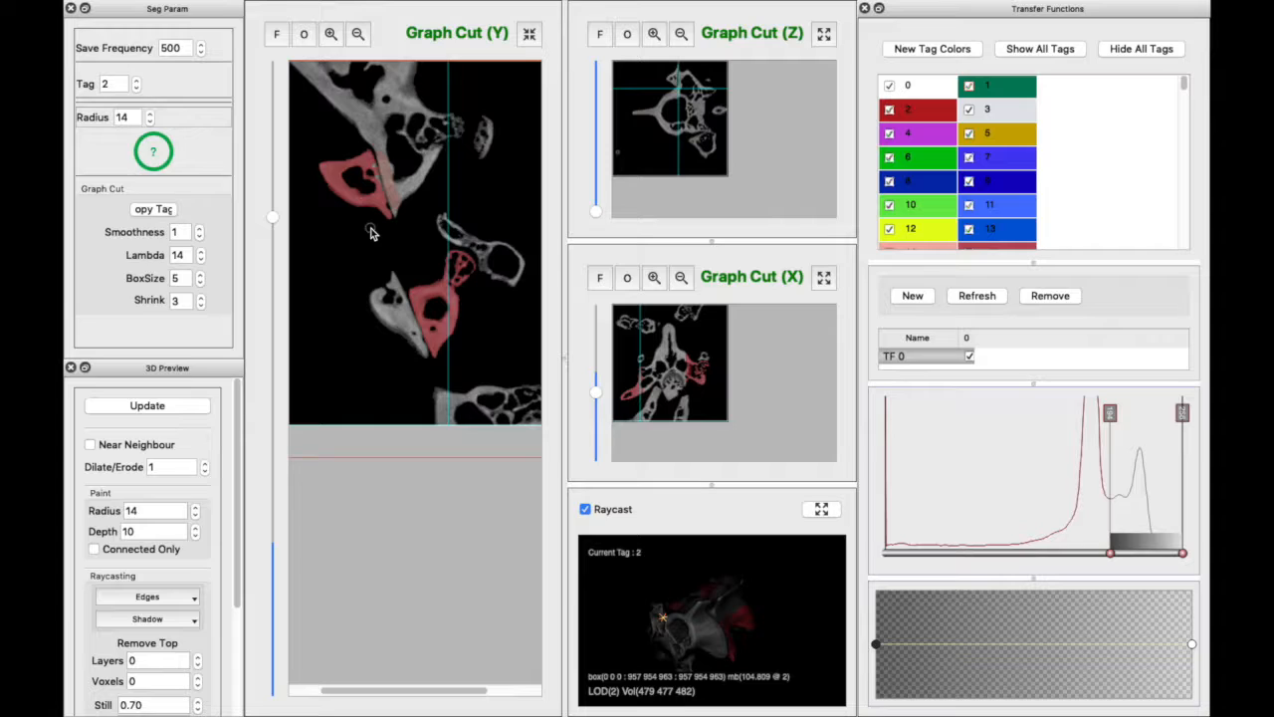
key(t)
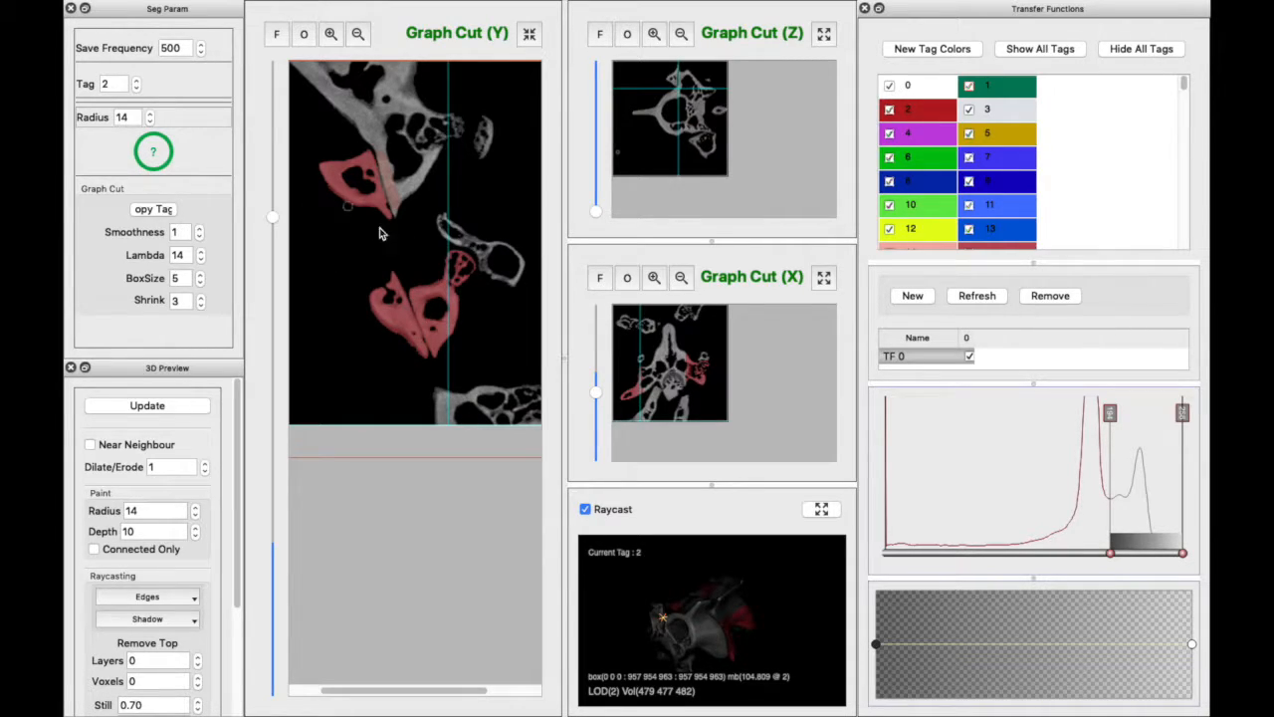
key(r)
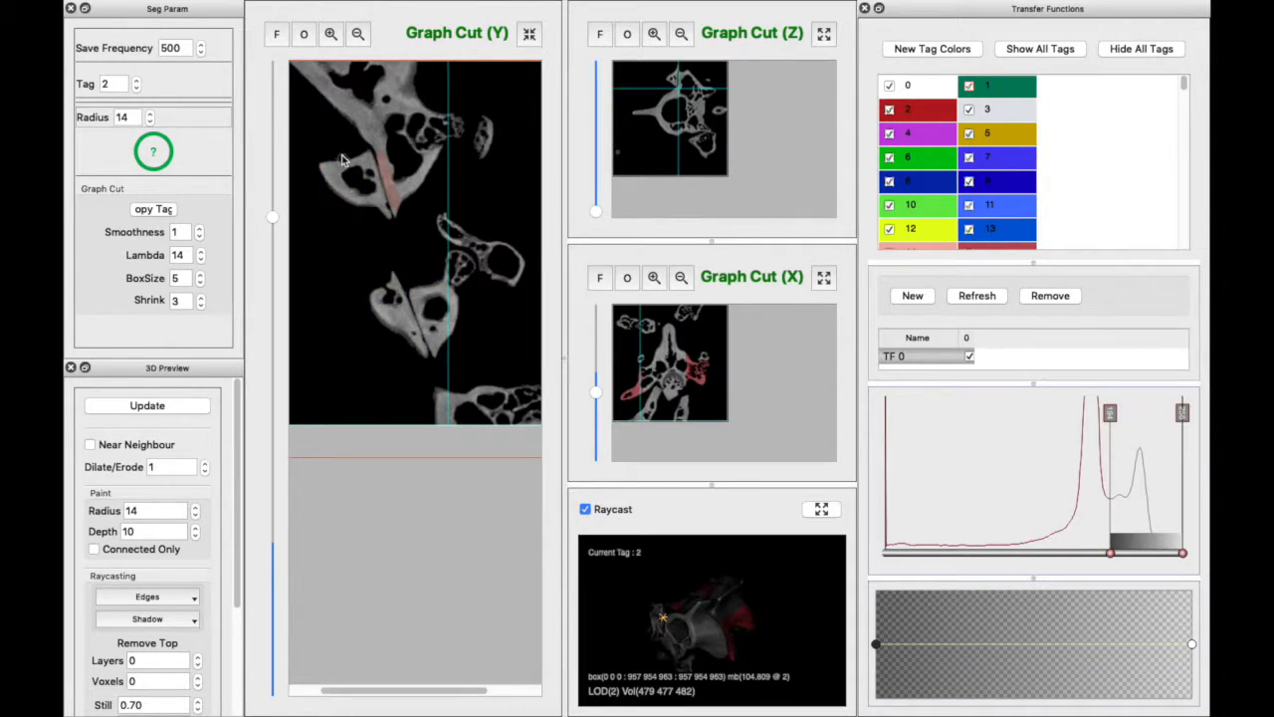
mouse_move(348, 159)
mouse_down()
mouse_move(453, 298)
mouse_move(455, 347)
mouse_move(459, 262)
mouse_move(474, 283)
mouse_move(458, 253)
mouse_up()
mouse_move(376, 294)
mouse_down()
mouse_move(392, 274)
mouse_move(430, 364)
mouse_up()
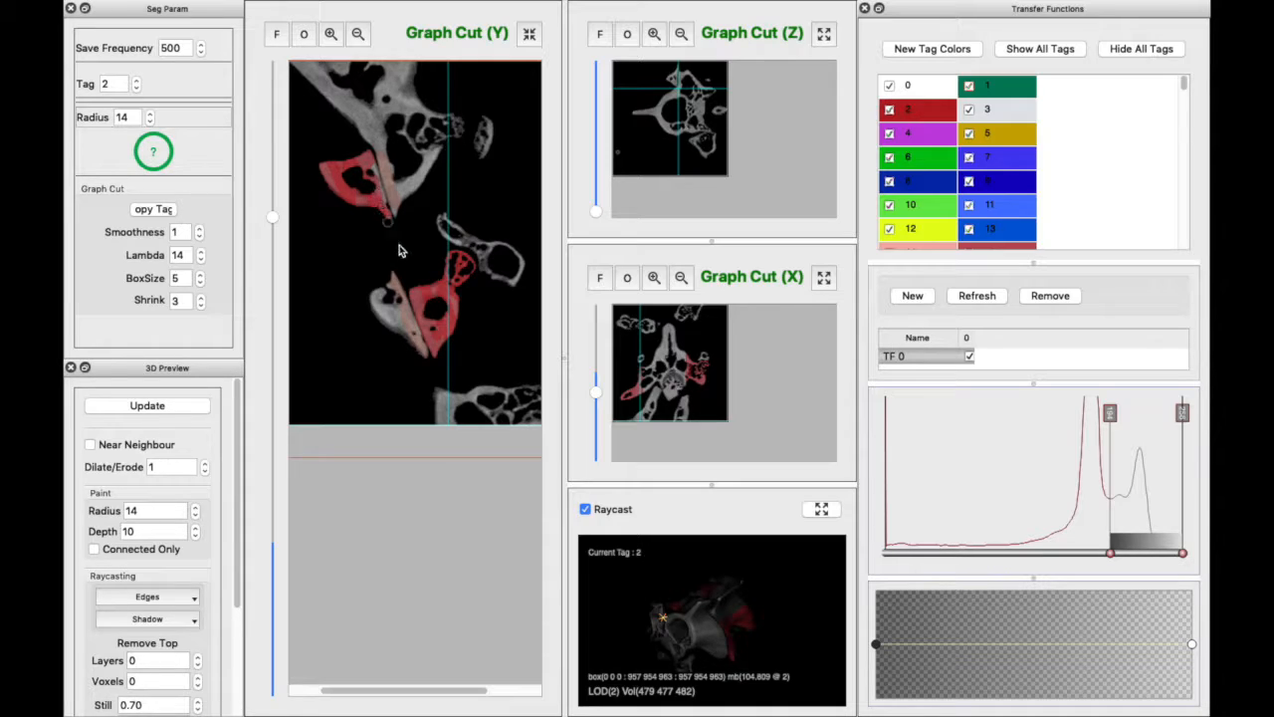
drag(389, 196, 415, 229)
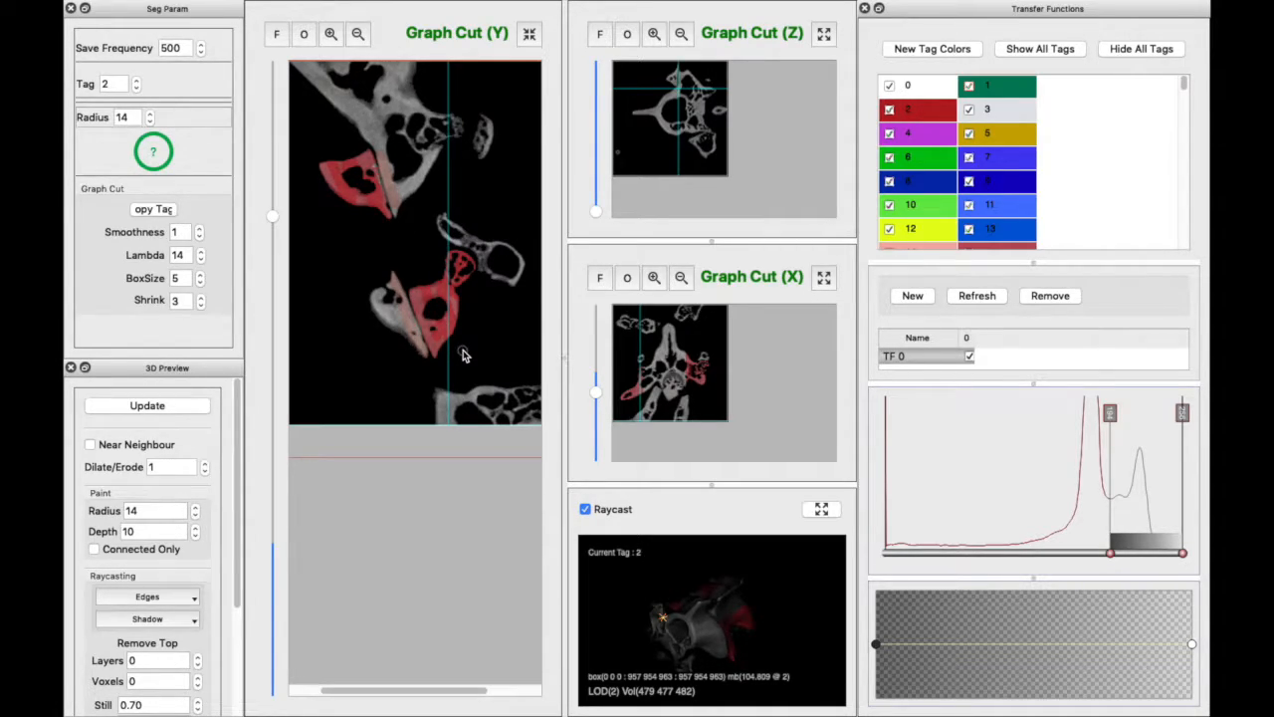
Examine how the tag 2 seeds and background strokes fit the middle vertebra across the following Y slices.
scroll(463, 356, up, 4)
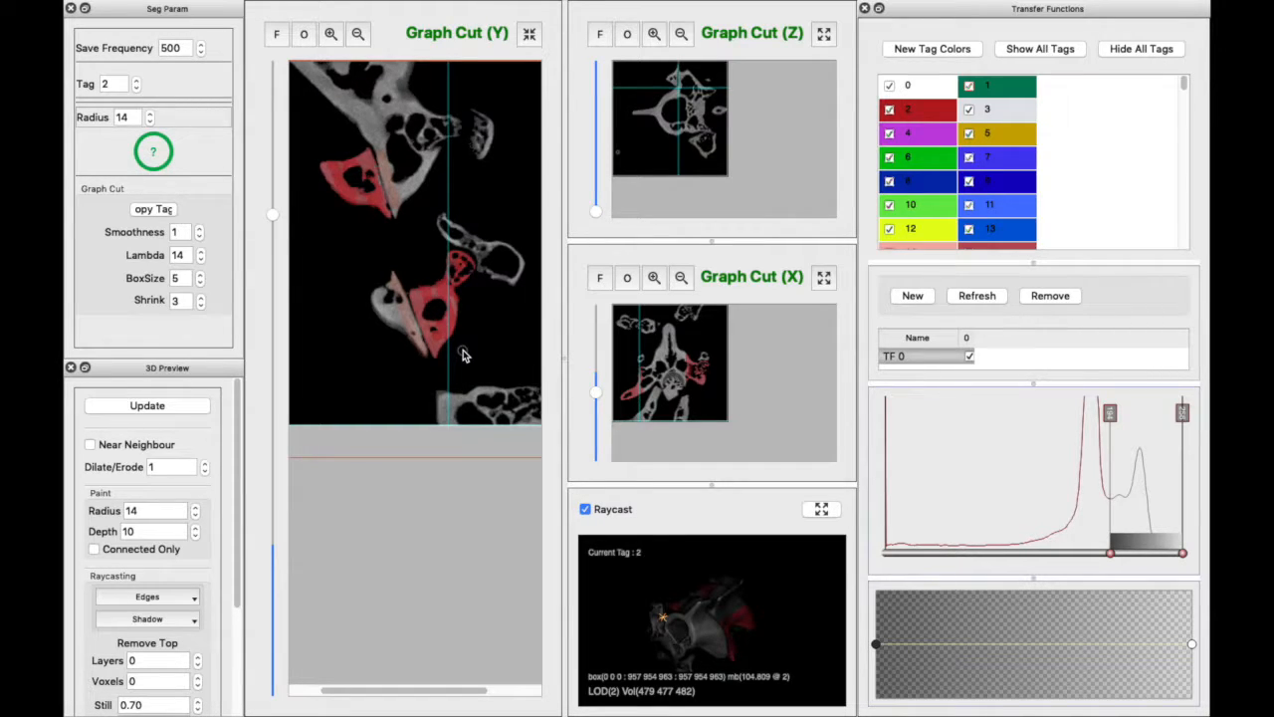
scroll(466, 354, up, 6)
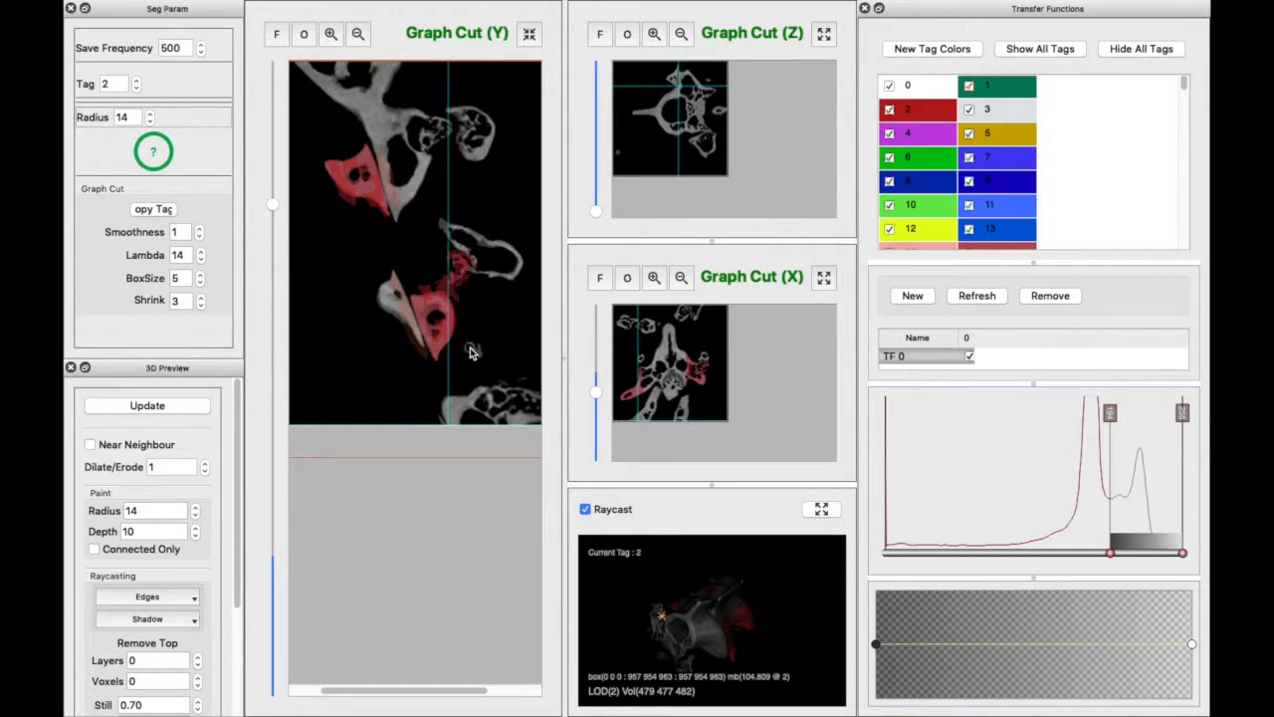
scroll(472, 352, up, 6)
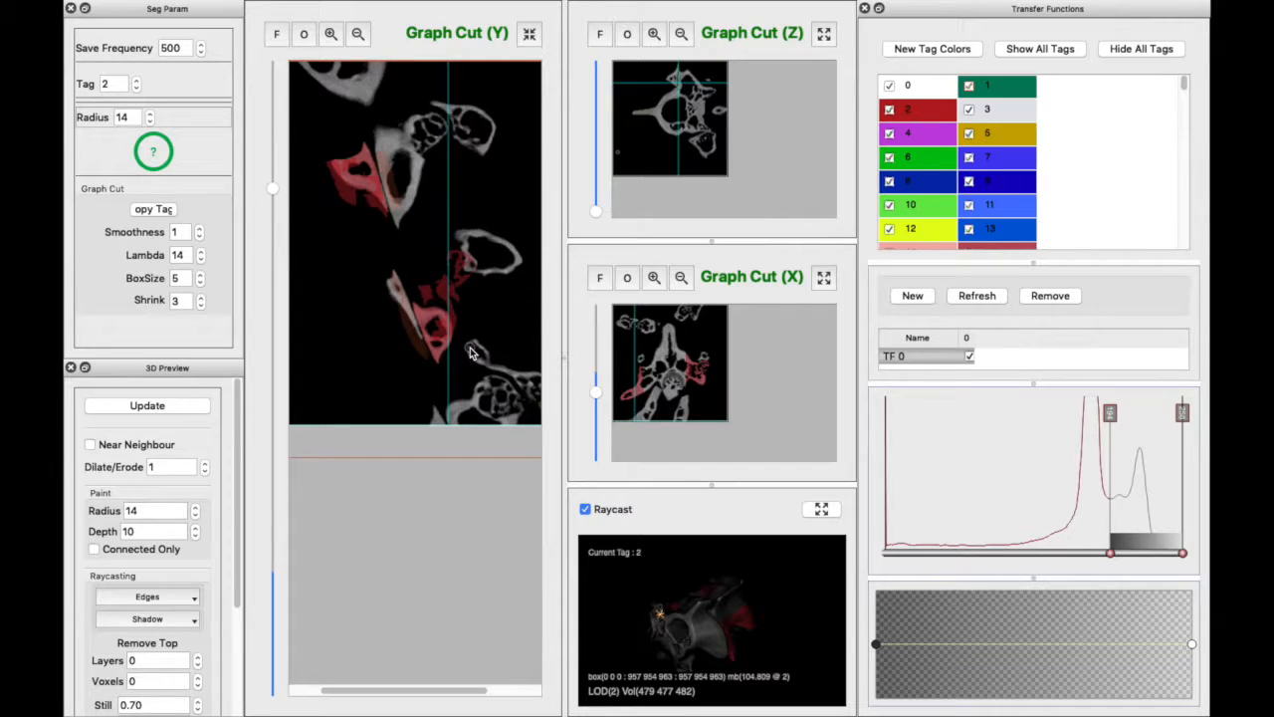
scroll(472, 352, up, 6)
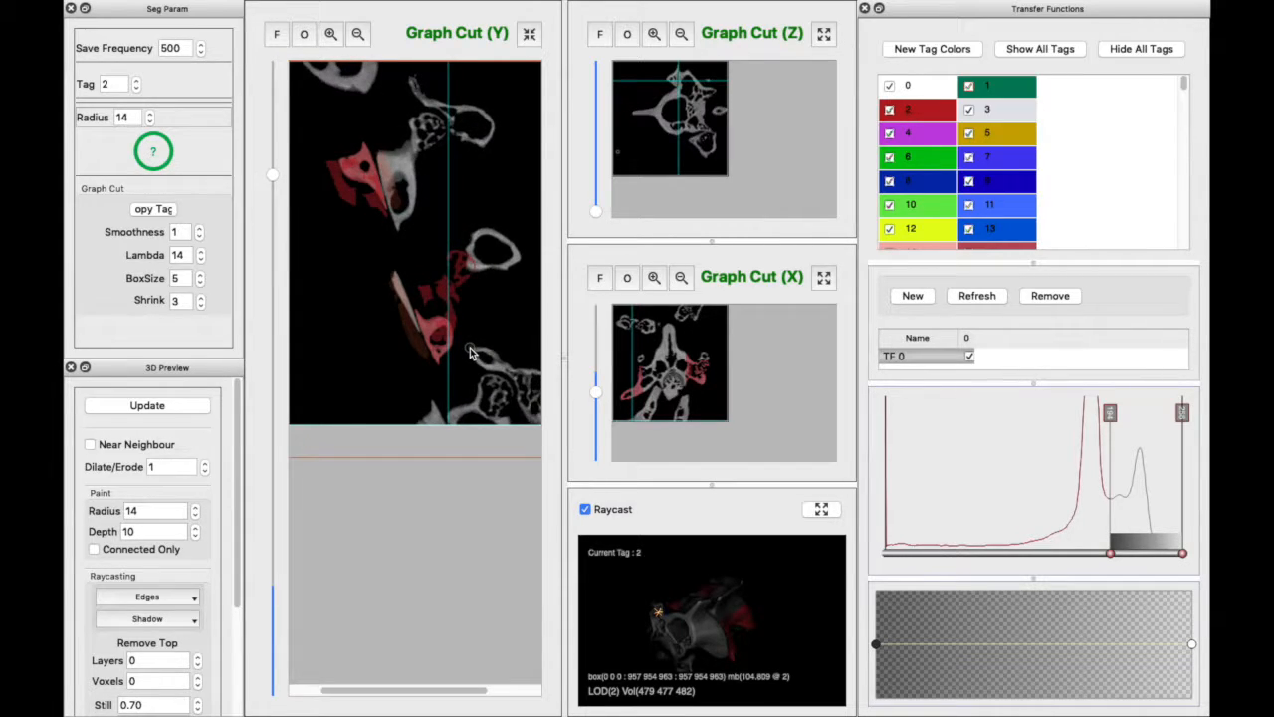
scroll(472, 350, down, 6)
scroll(472, 348, down, 3)
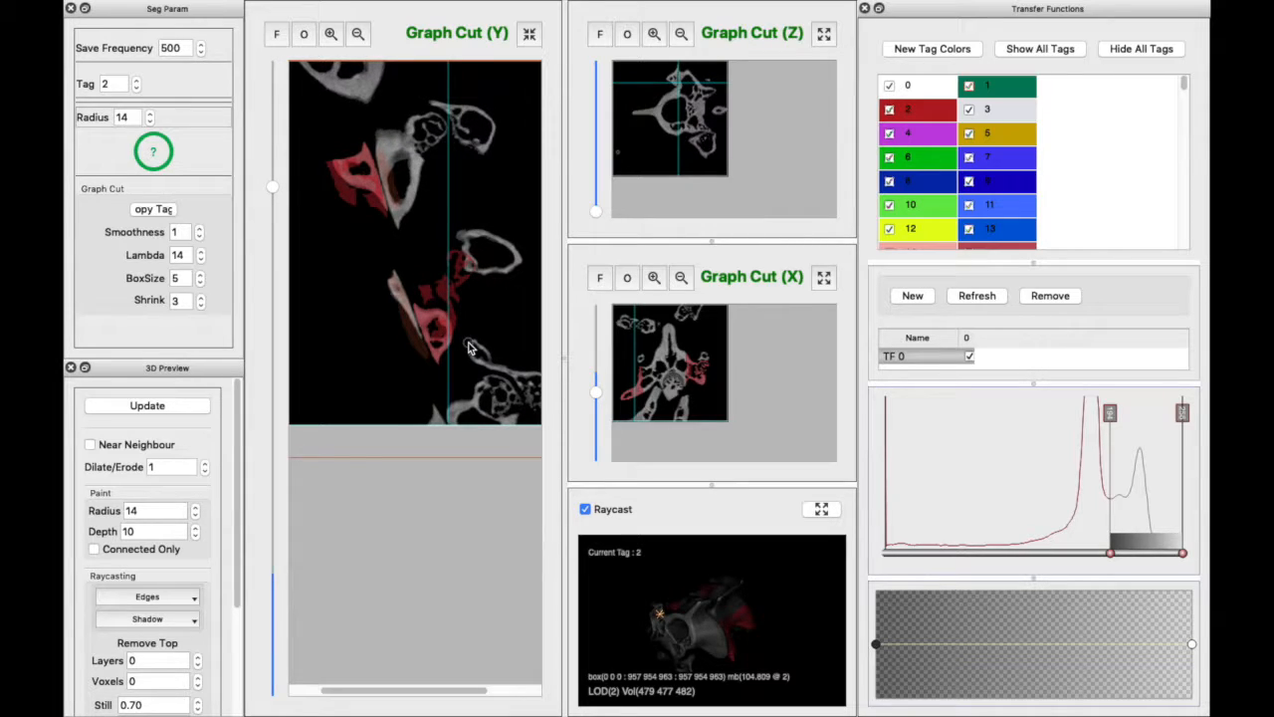
scroll(472, 348, down, 3)
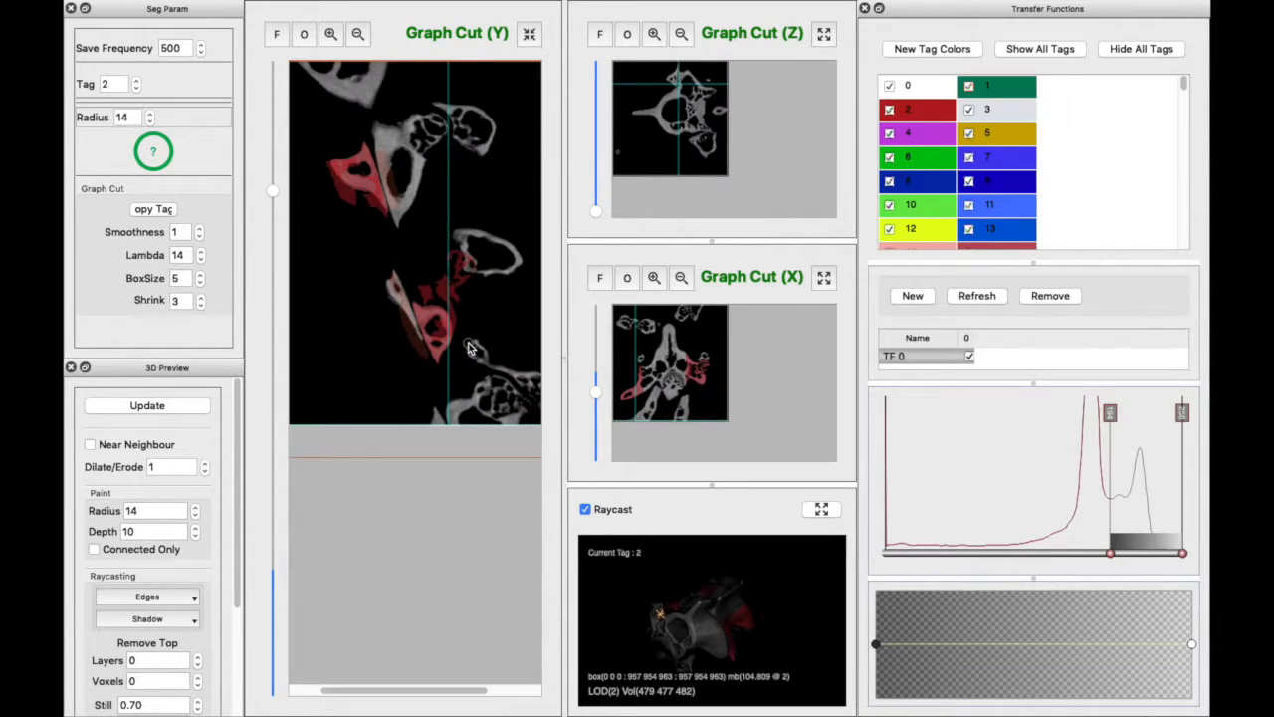
scroll(471, 349, down, 3)
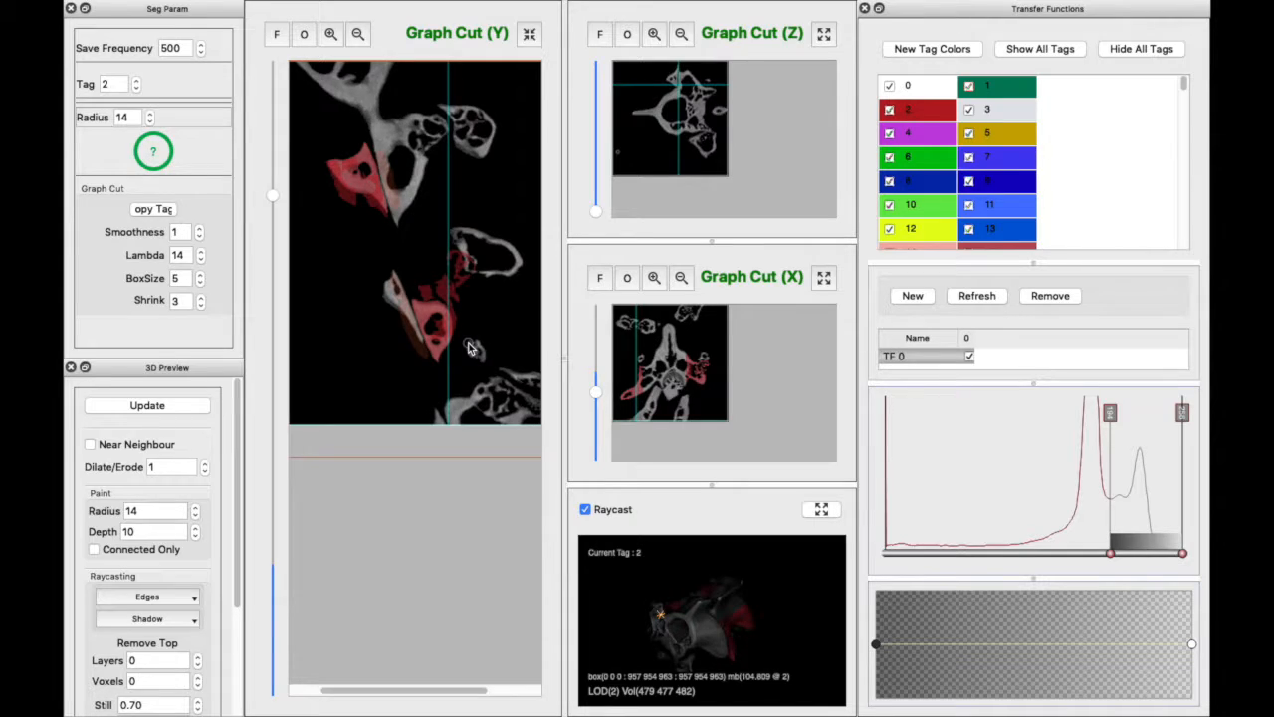
scroll(472, 348, down, 2)
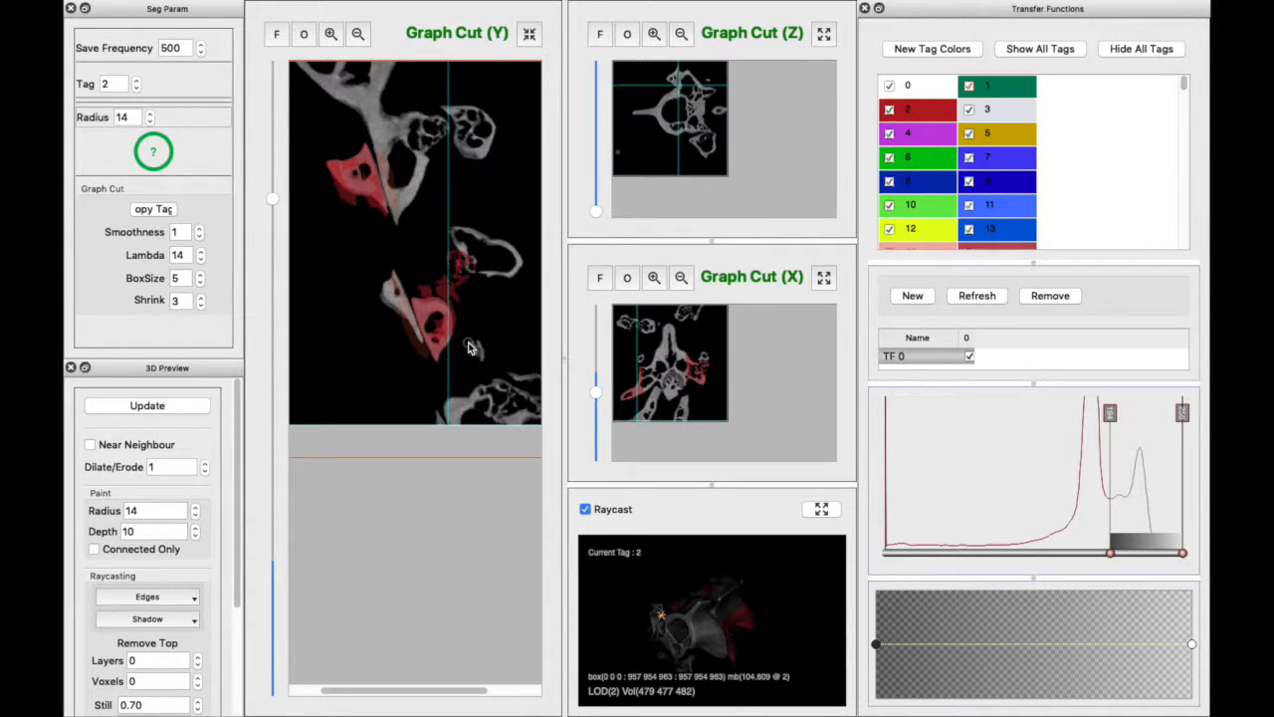
scroll(468, 313, down, 4)
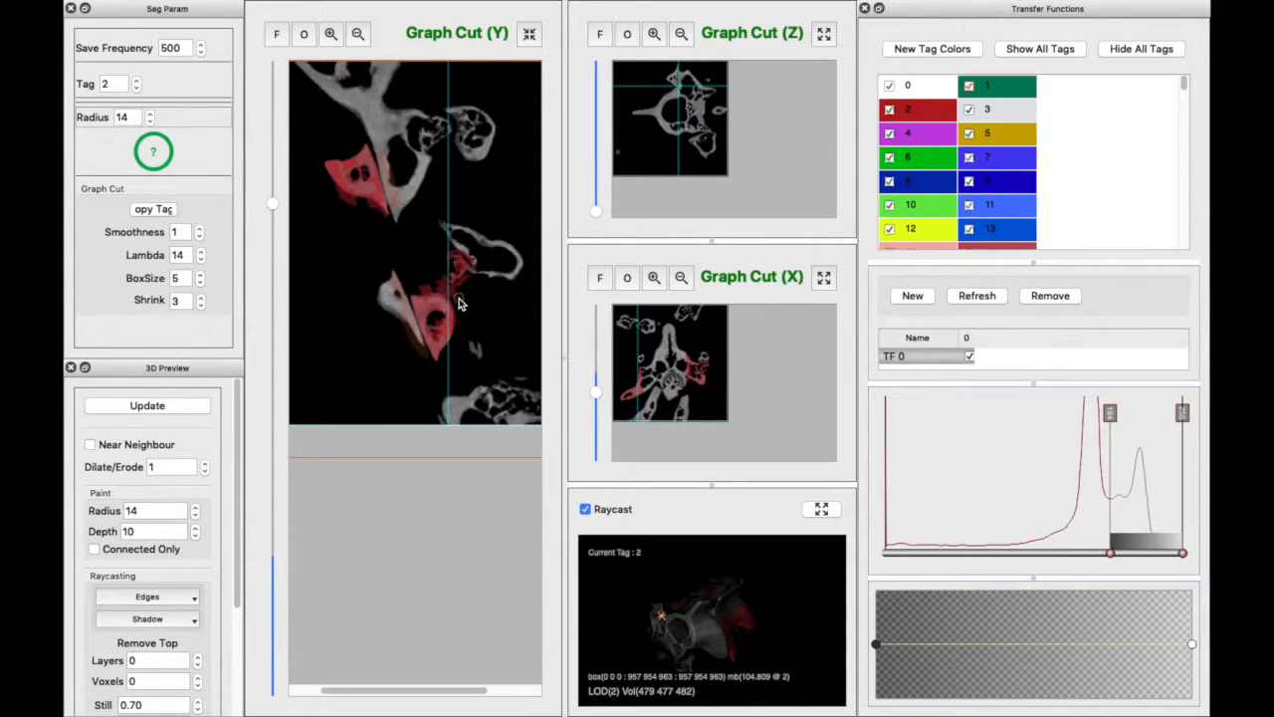
scroll(455, 301, down, 3)
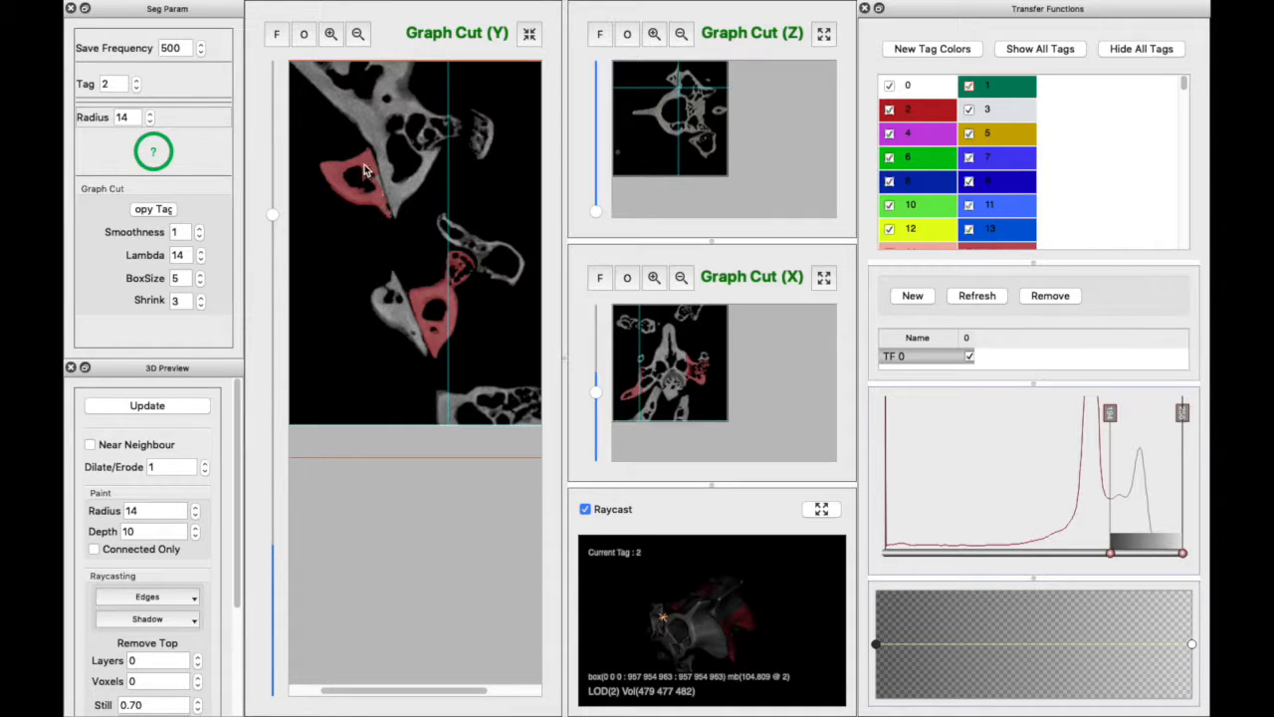
Restrict the working box to where the middle vertebra's upper part meets its neighbour and continue the tag 2 segmentation through the following slices.
drag(344, 142, 408, 199)
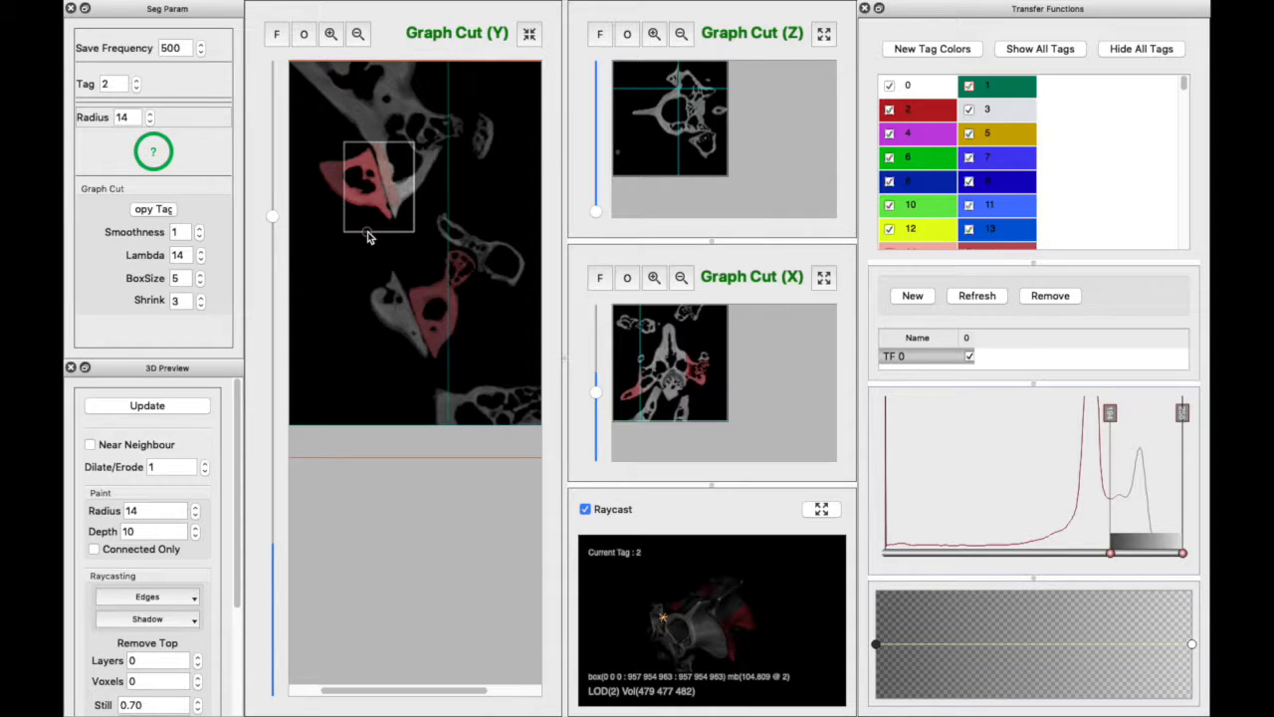
scroll(368, 236, down, 3)
scroll(368, 236, up, 5)
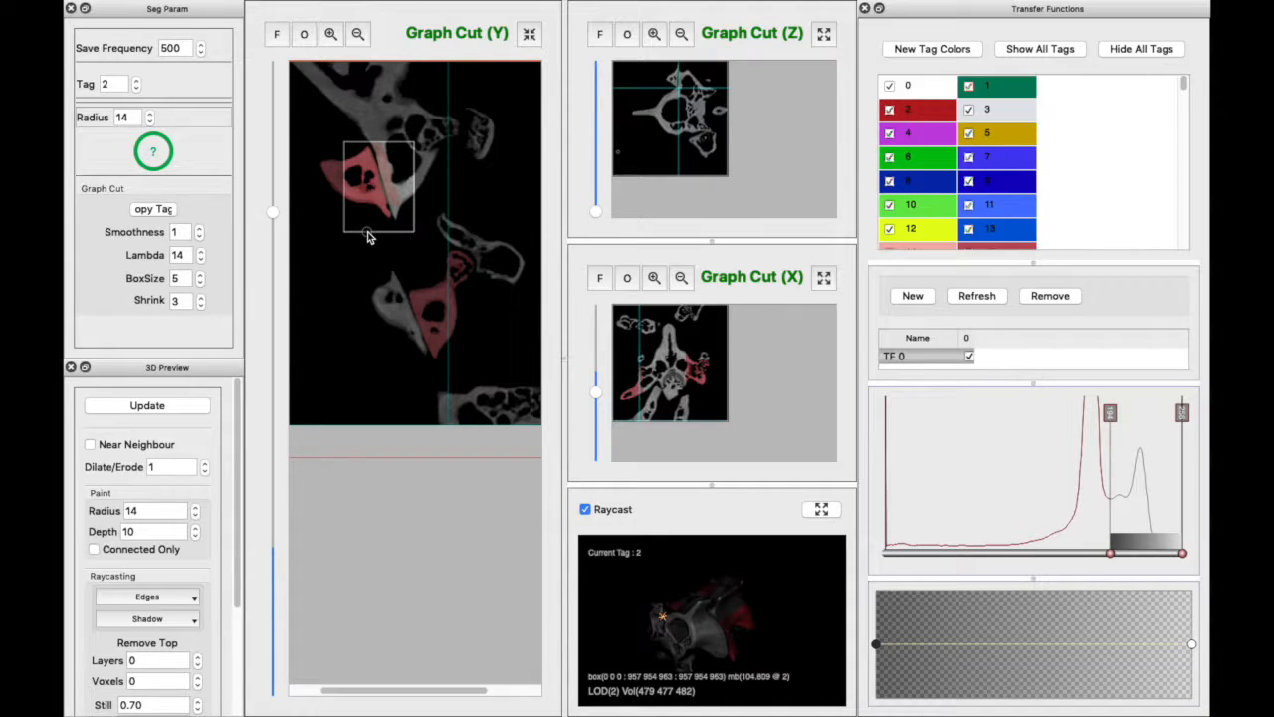
scroll(369, 236, up, 10)
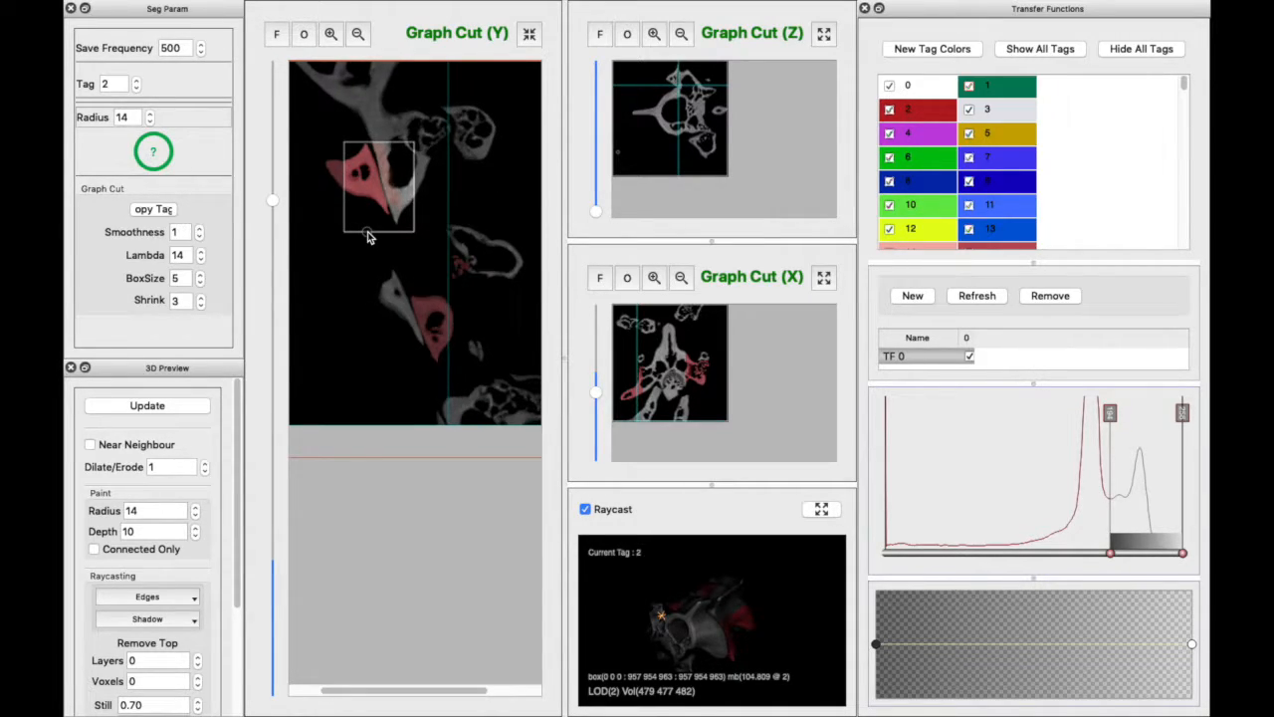
scroll(333, 269, up, 8)
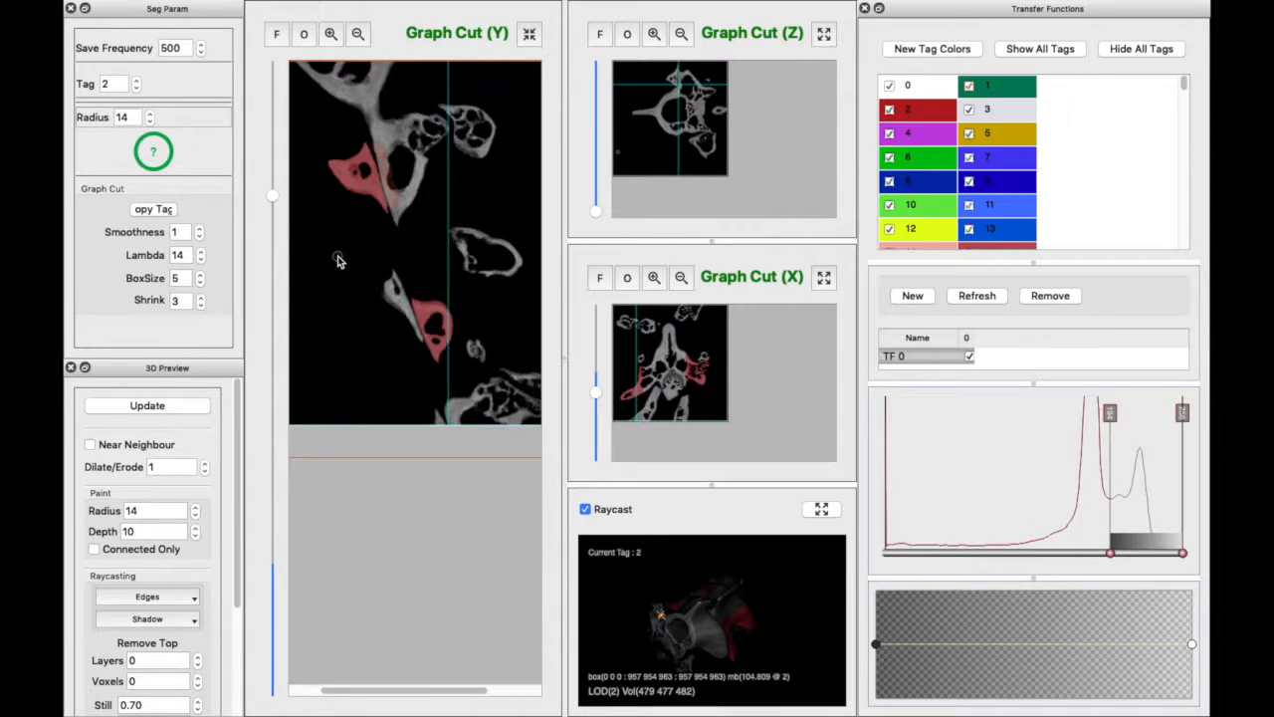
Go to the Y slices where only thin remnants of the middle vertebra are left and save the work.
drag(276, 193, 274, 120)
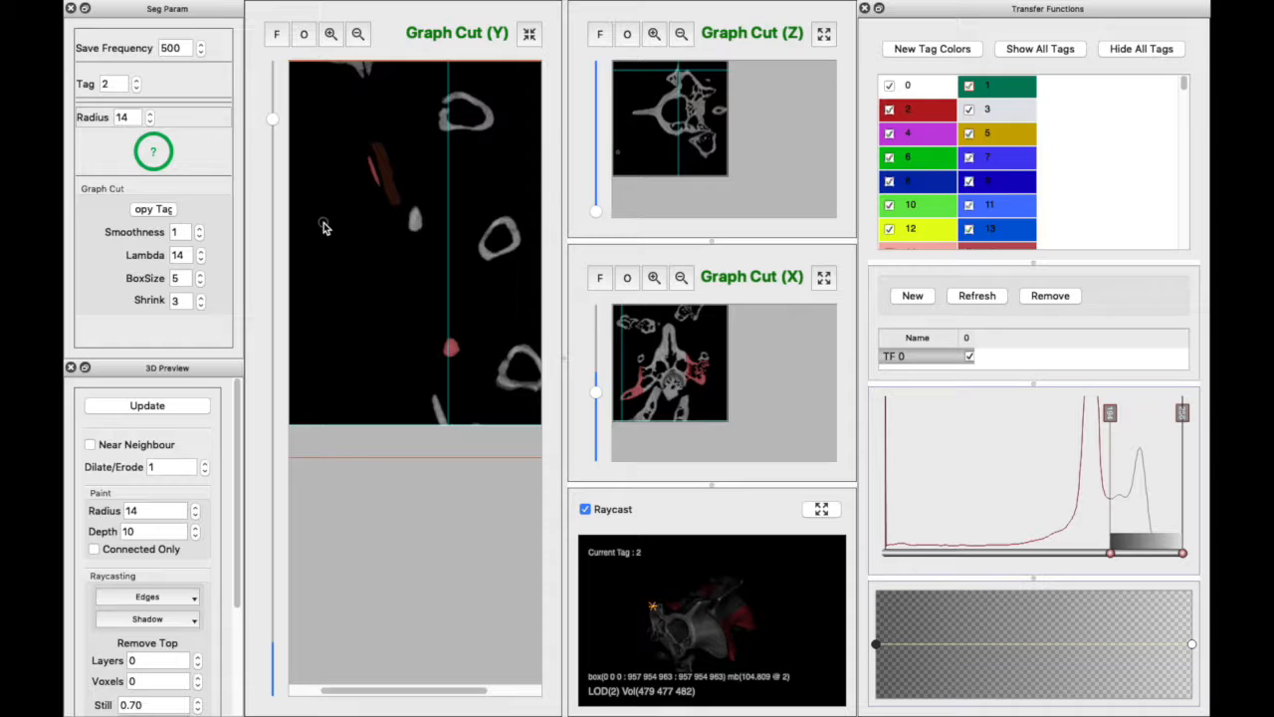
scroll(328, 234, down, 4)
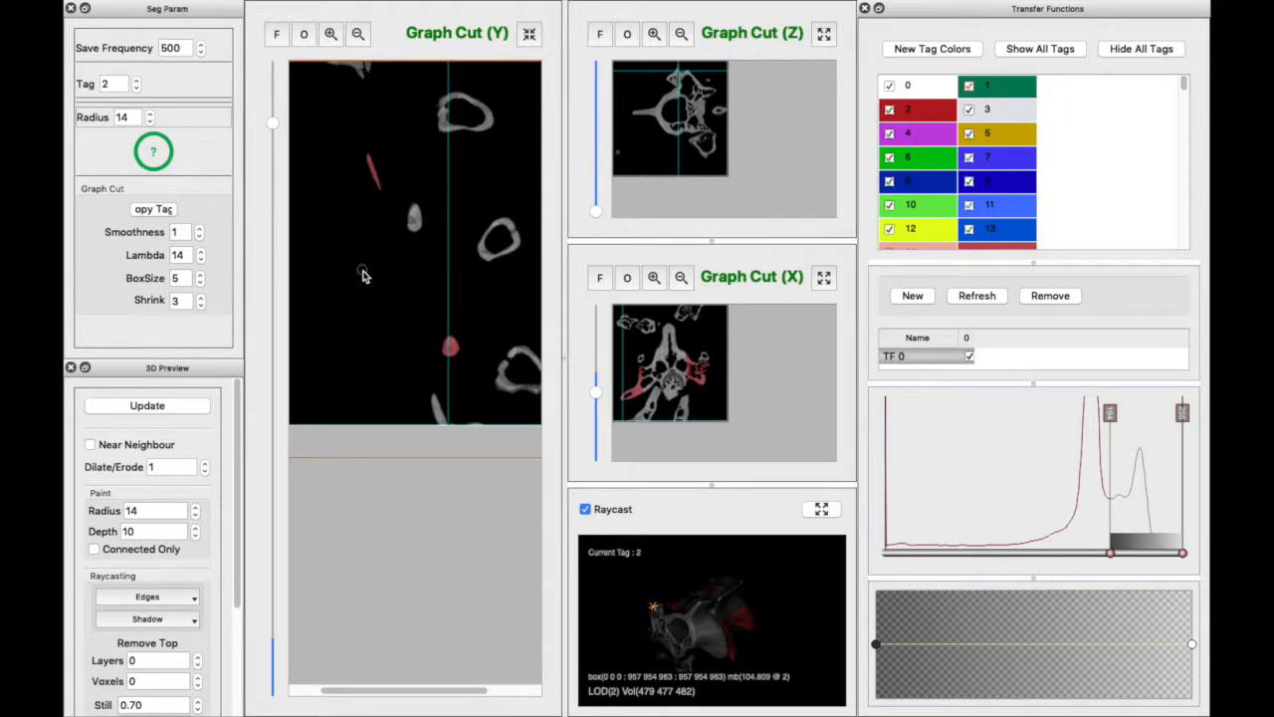
click(193, 8)
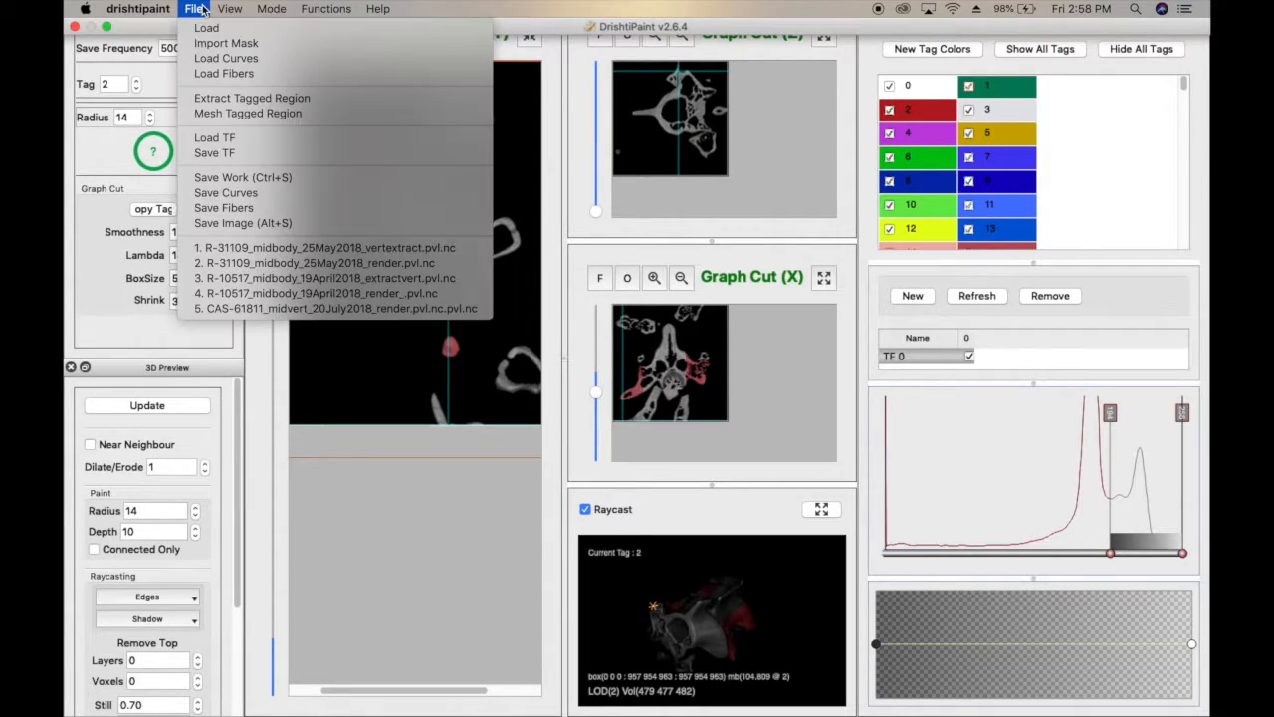
click(240, 178)
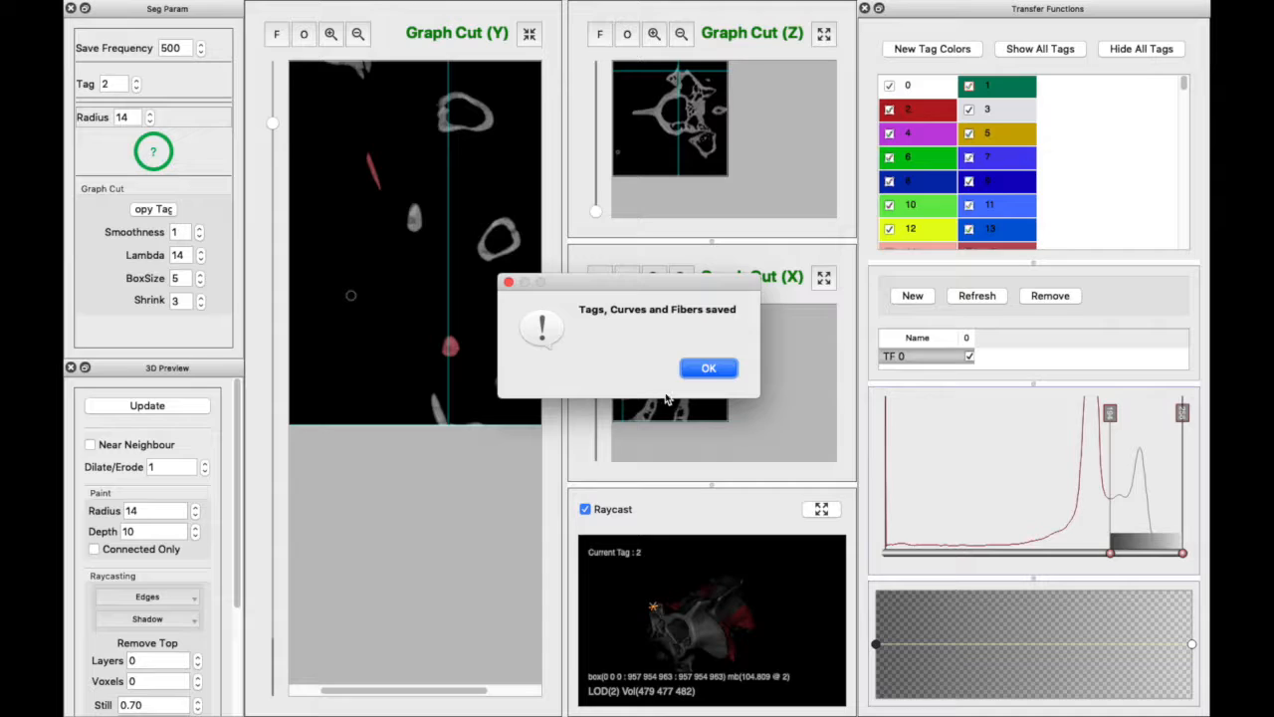
click(701, 369)
Enlarge the Raycast view, update the 3D preview, and rotate the model to inspect tag 2 on the middle vertebra.
click(821, 508)
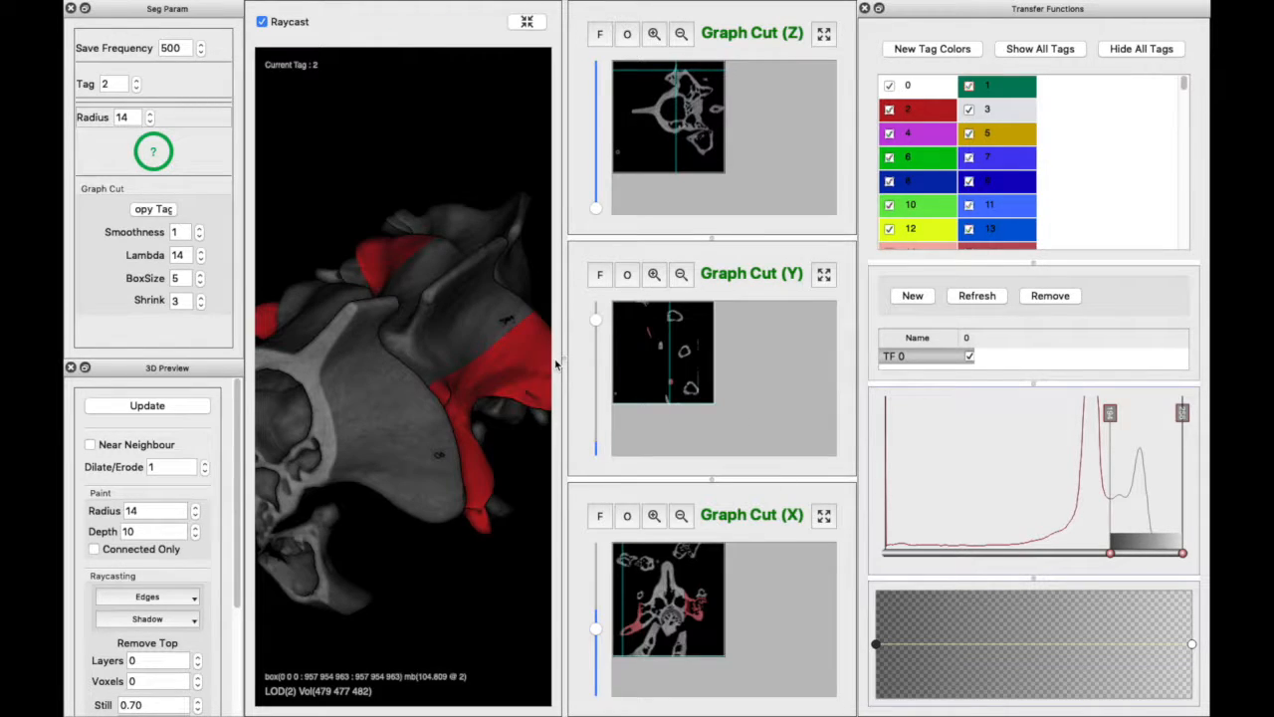
drag(333, 224, 316, 460)
drag(415, 318, 328, 284)
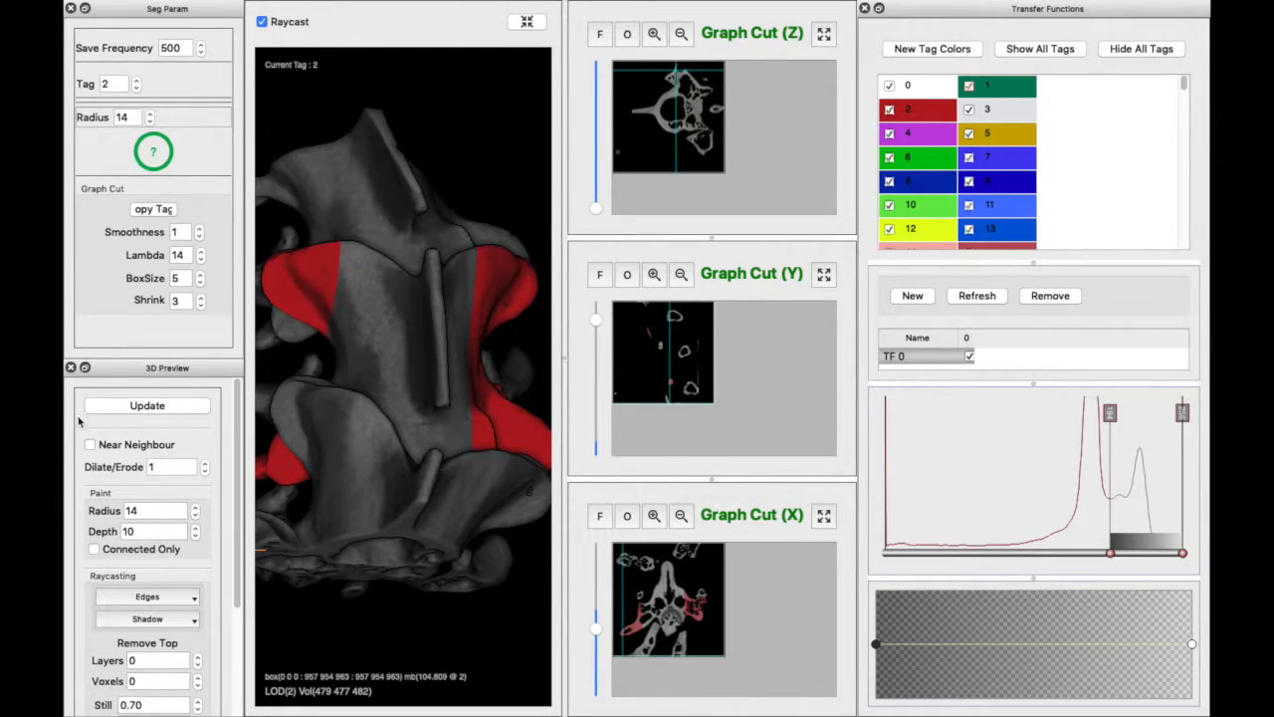
click(146, 406)
click(665, 371)
drag(371, 433, 318, 488)
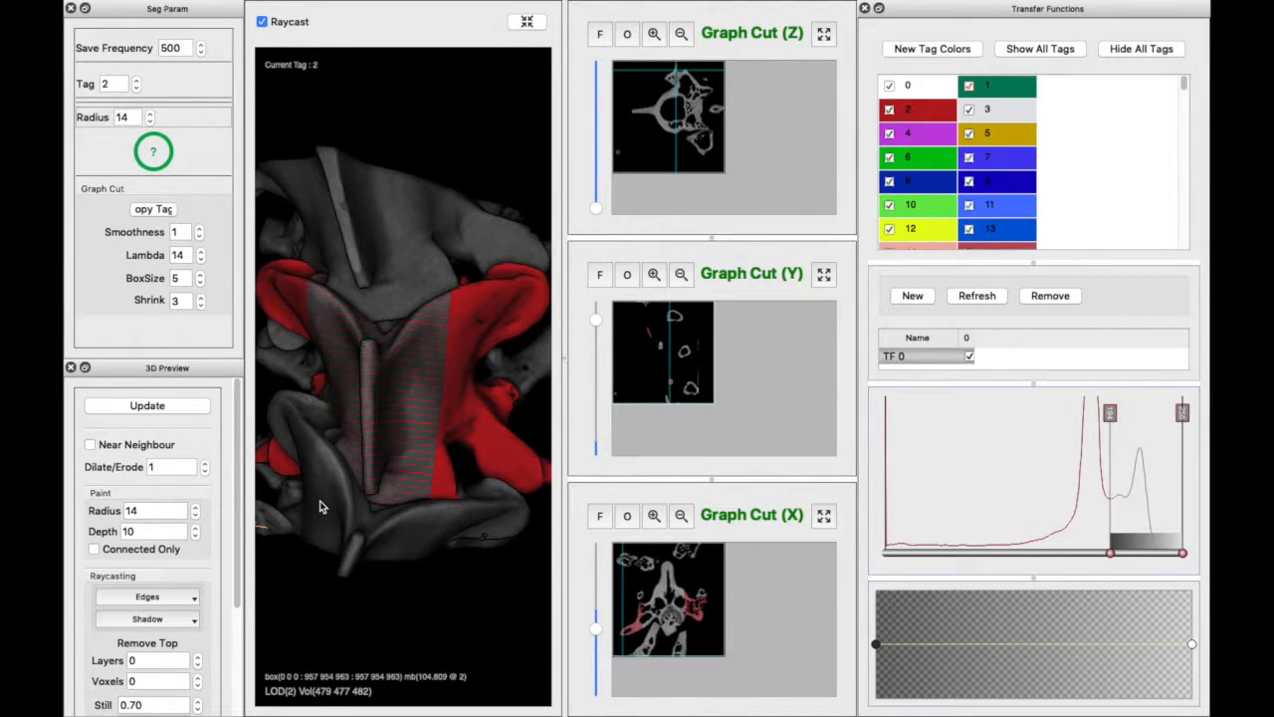
Take DrishtiPaint out of full screen, quit it, and relaunch it.
mouse_move(100, 2)
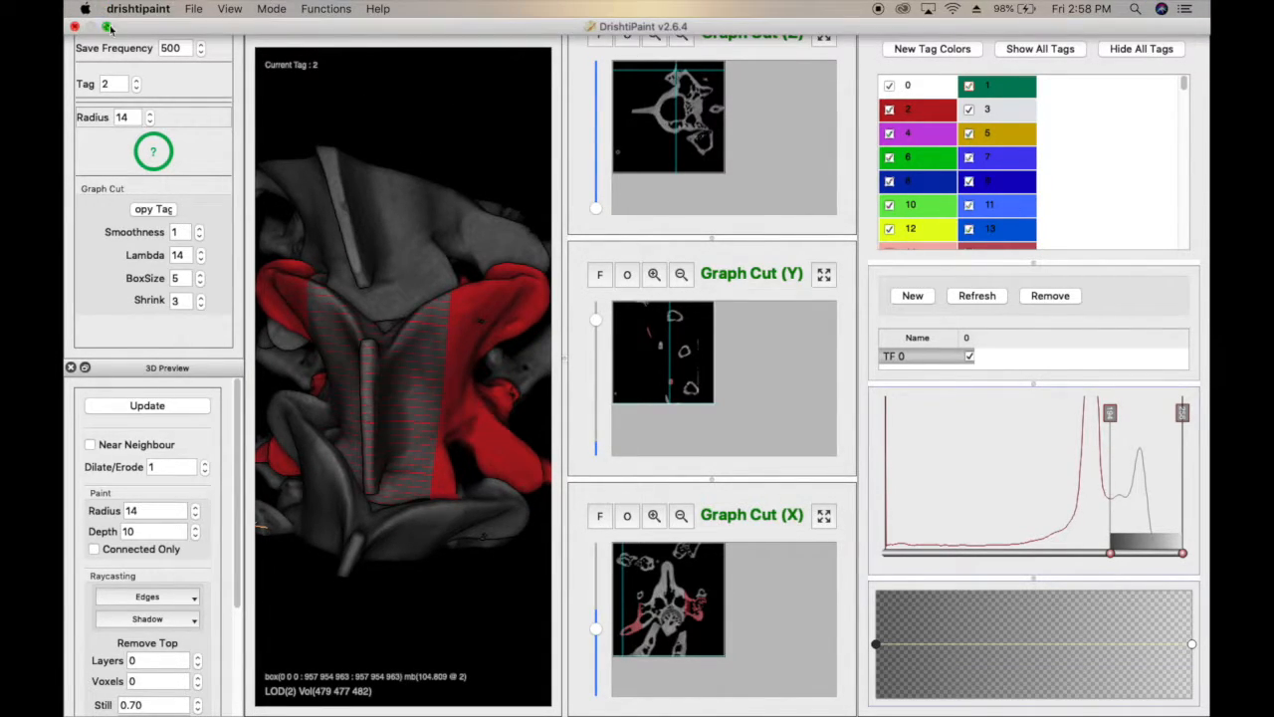
click(107, 27)
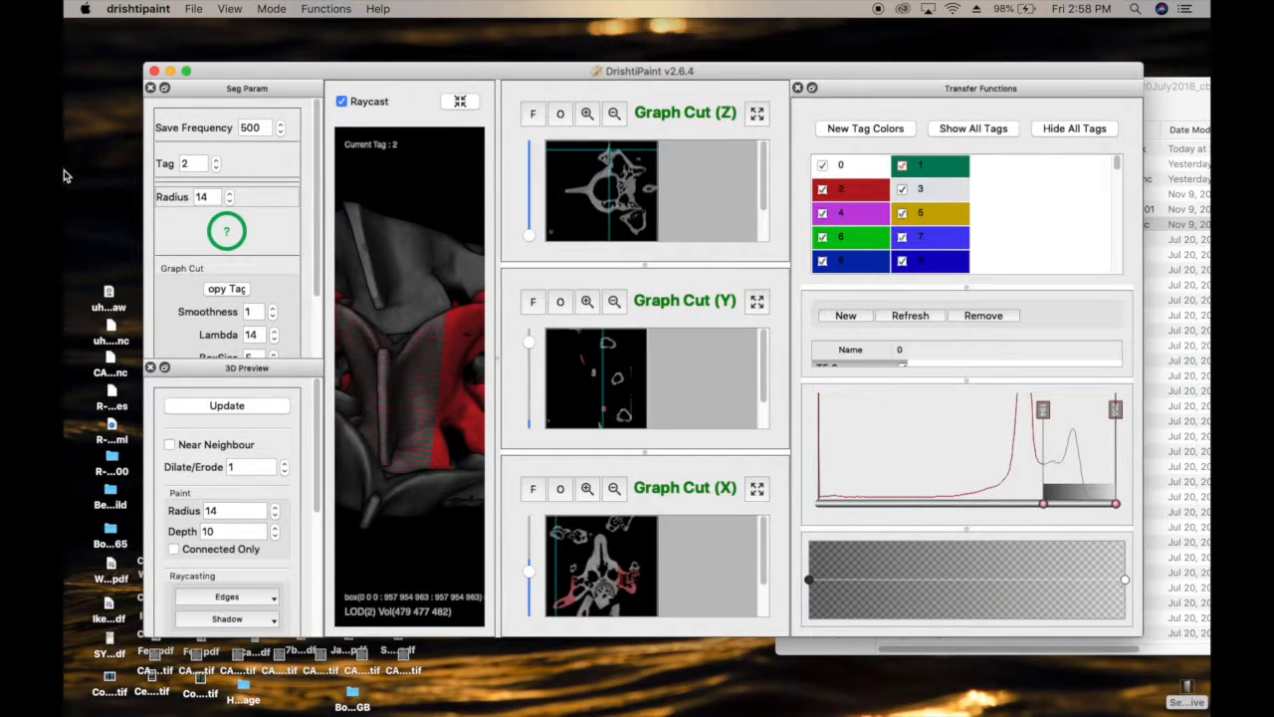
right_click(95, 486)
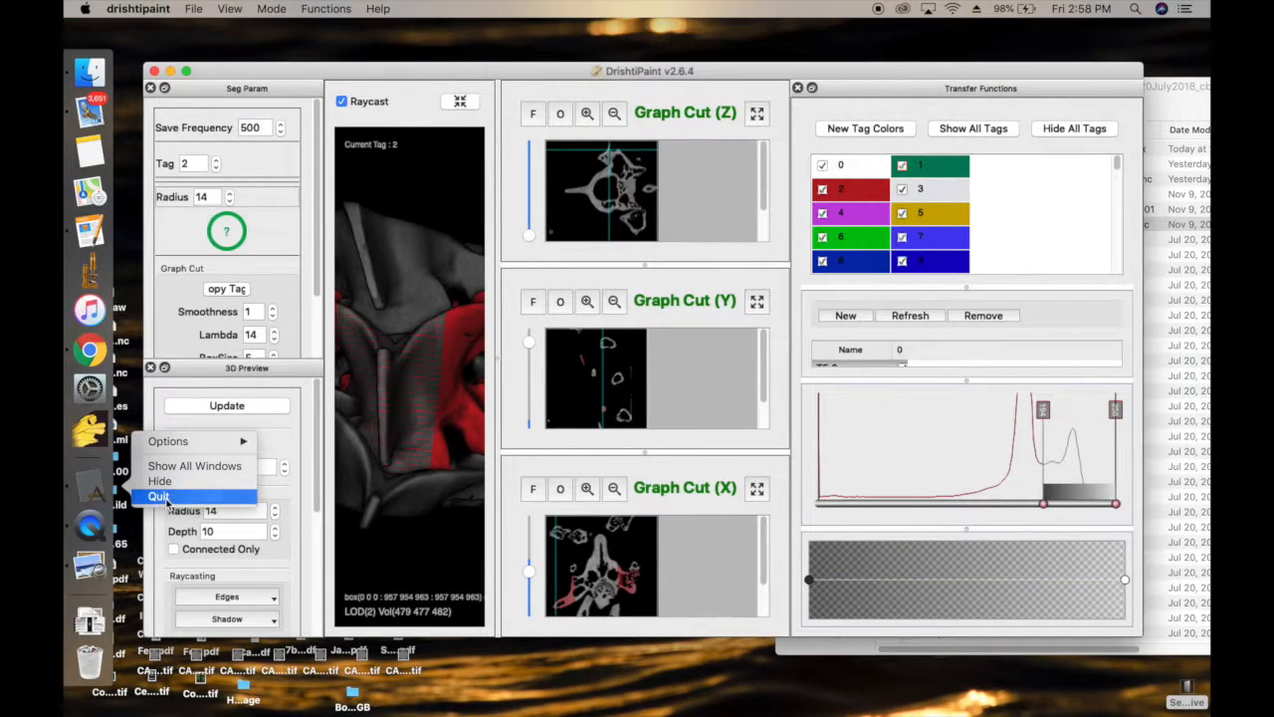
click(159, 495)
double_click(955, 230)
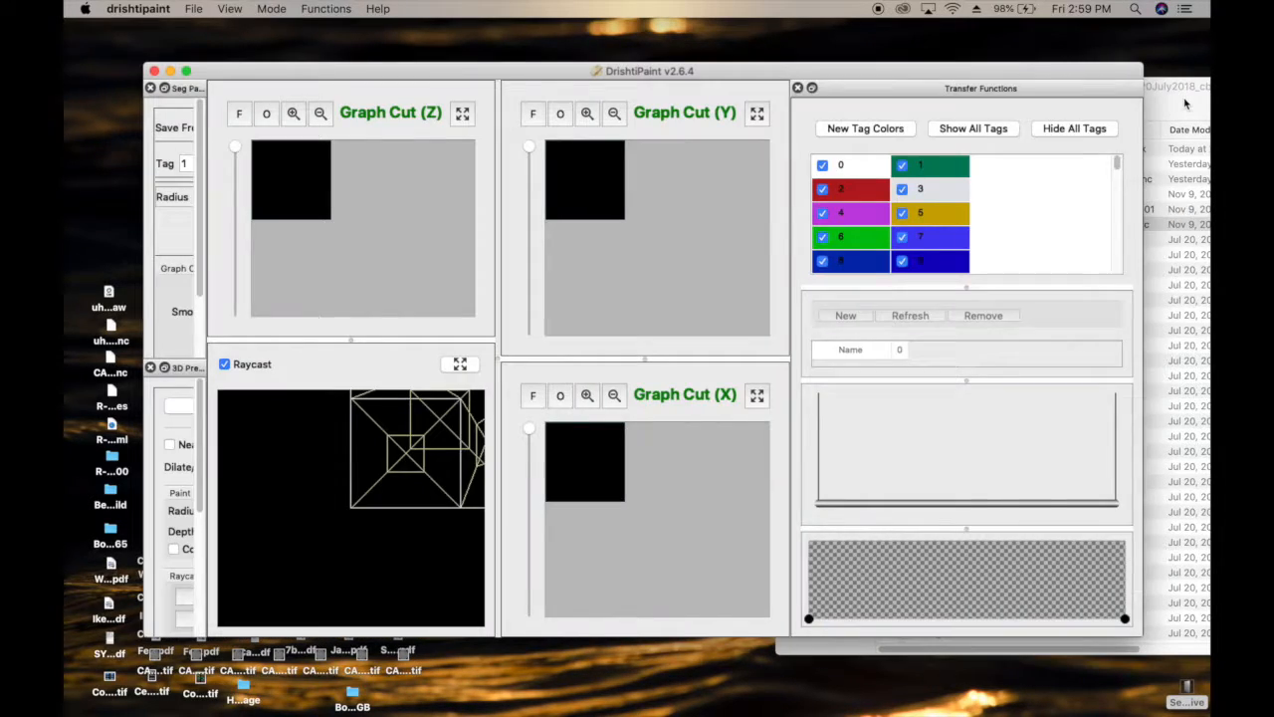
Load CAS-61811_midvert_20July2018_render.pvl.nc.pvl.nc into the relaunched DrishtiPaint and switch it to full screen.
click(1186, 102)
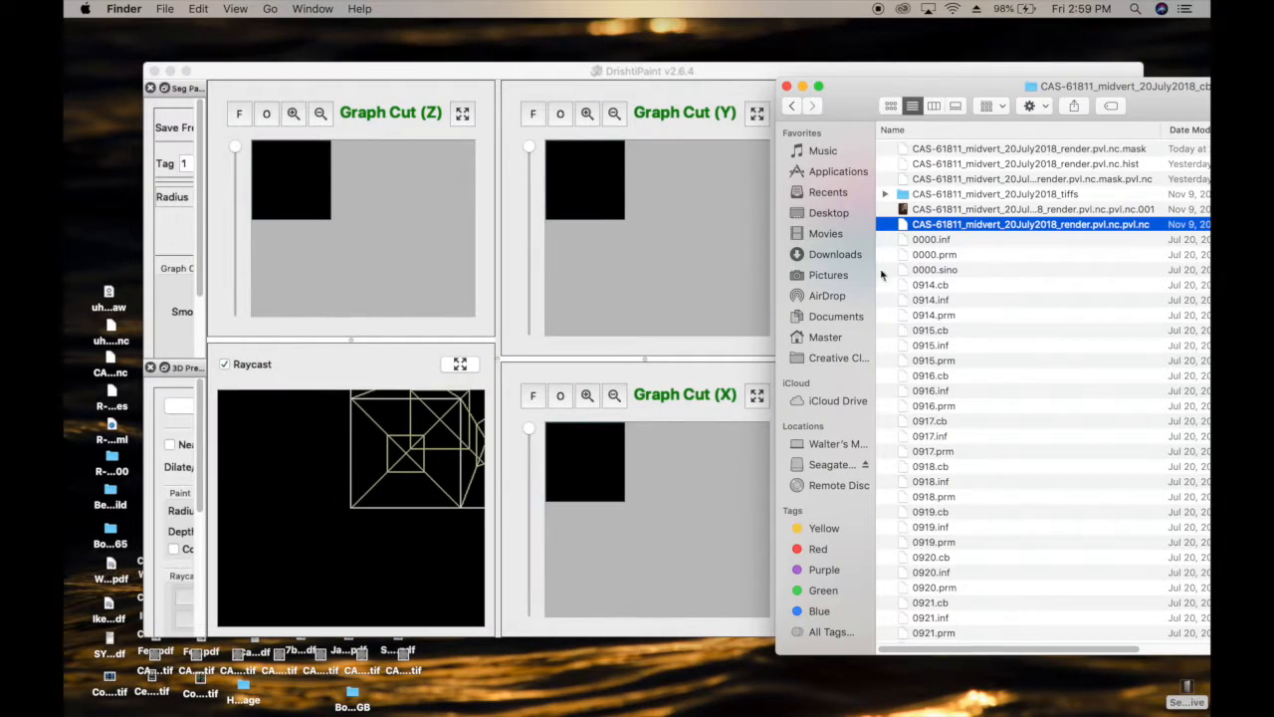
drag(900, 229, 304, 423)
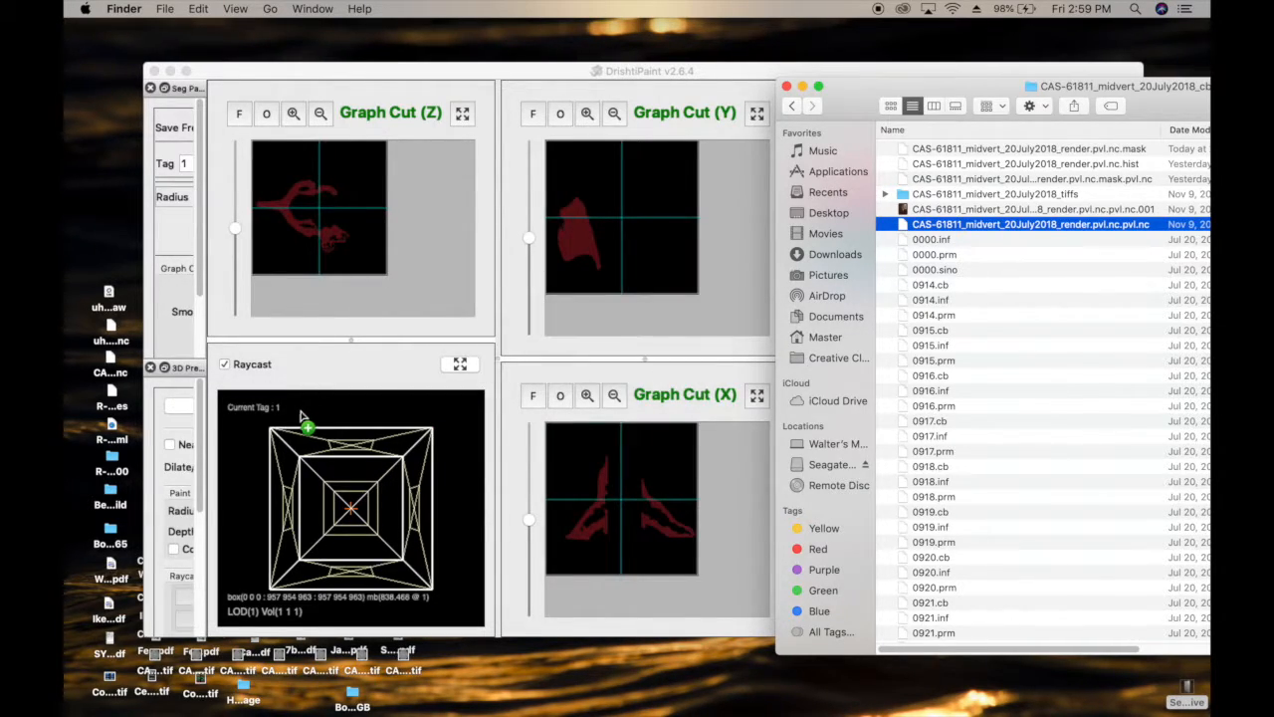
click(661, 374)
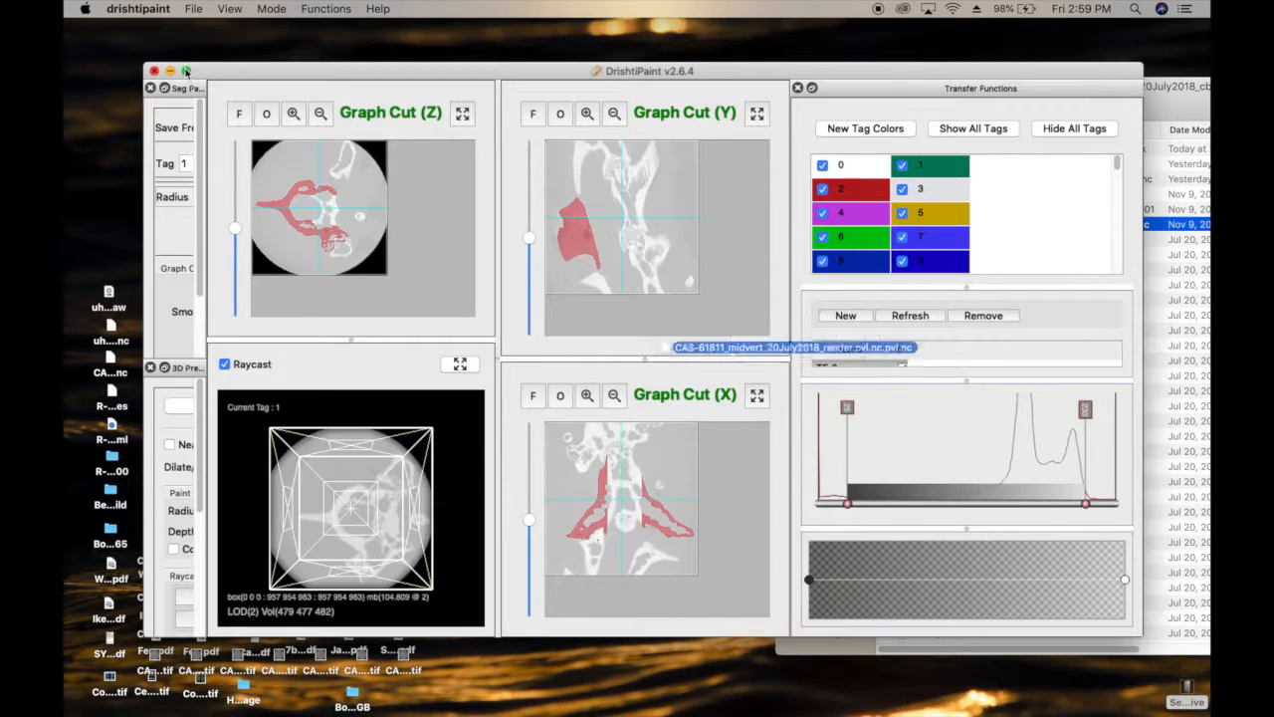
click(186, 70)
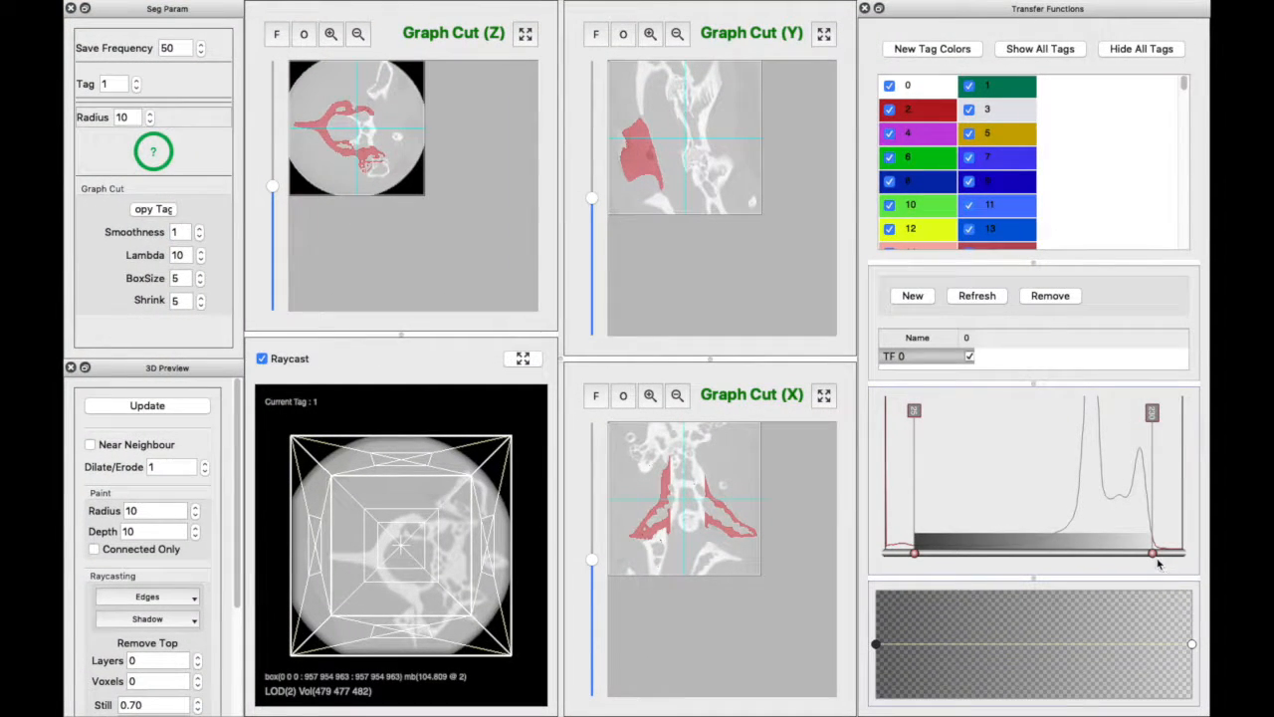
Narrow the TF 0 range to the bone part of the histogram and rotate the model in an enlarged Raycast view.
drag(1155, 560, 1184, 561)
drag(920, 560, 1112, 564)
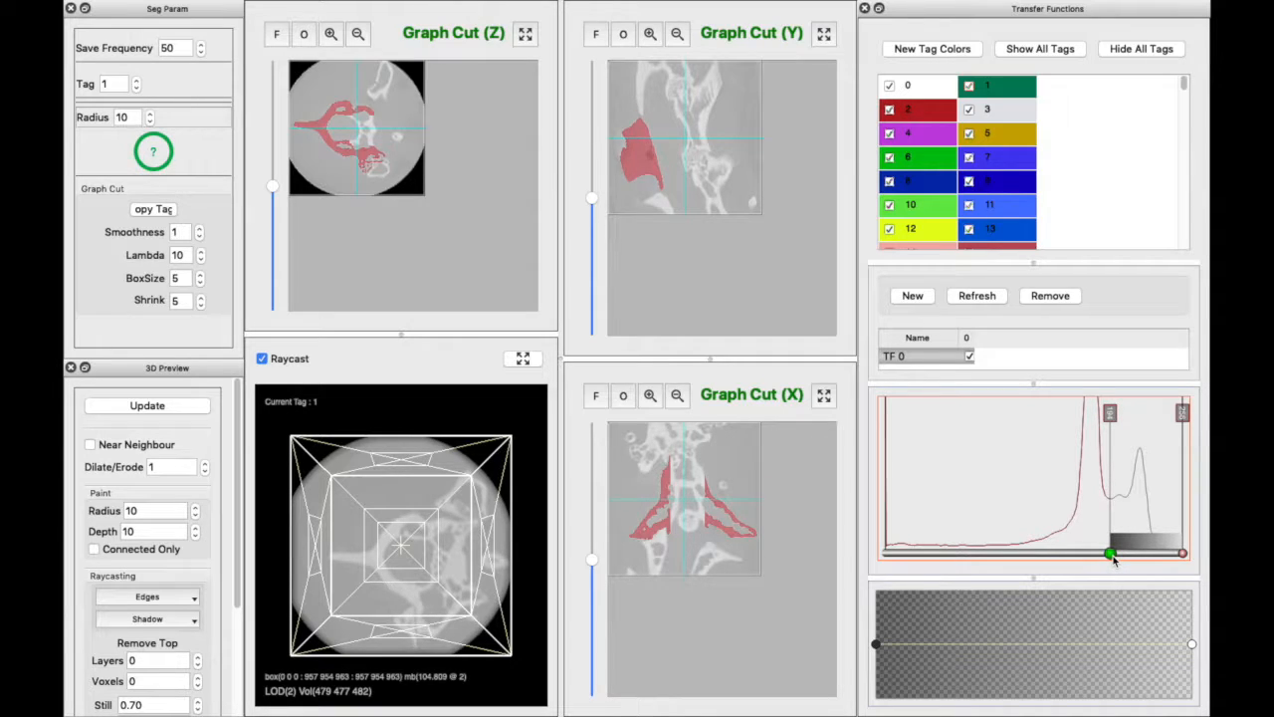
click(523, 359)
drag(478, 110, 404, 346)
drag(462, 422, 838, 93)
Isolate tag 2 in the Raycast view, inspect the middle vertebra from several sides, and show all tags again.
click(1141, 49)
click(889, 110)
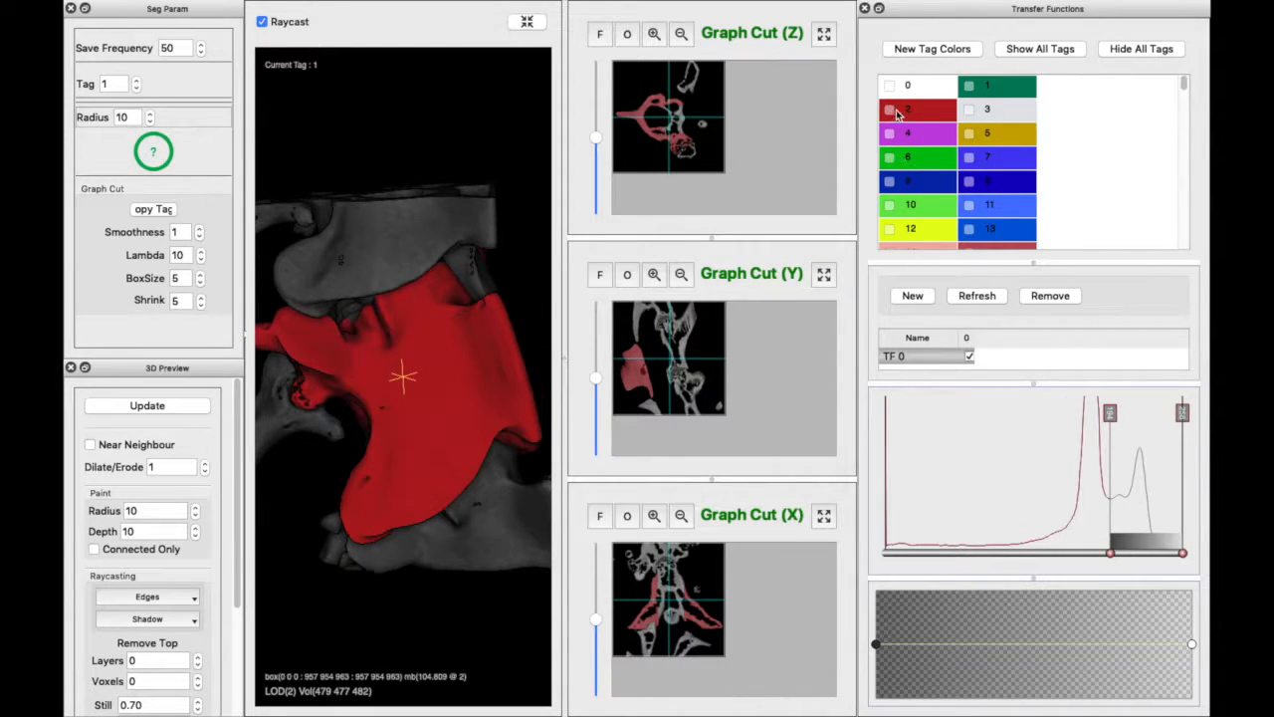
drag(433, 323, 434, 400)
drag(511, 348, 455, 449)
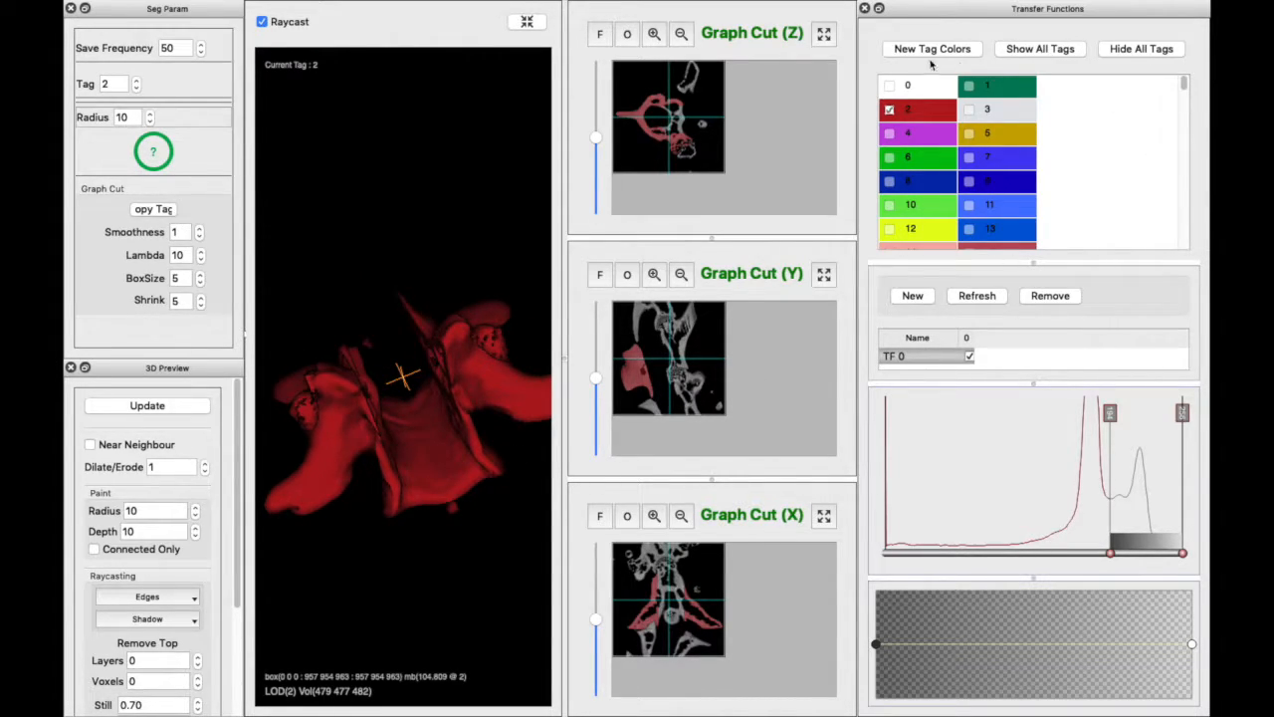
click(1063, 47)
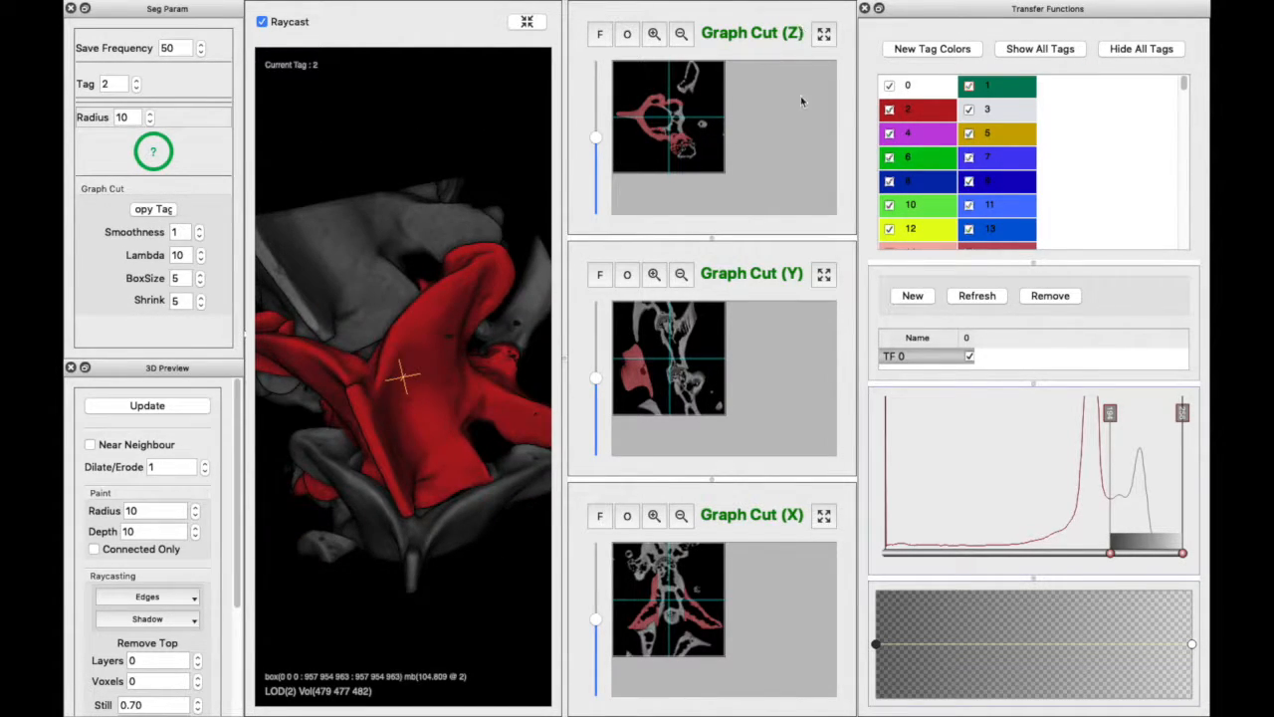
Enlarge the Graph Cut (Z) view and zoom in on the middle vertebra's body and joint facets.
click(824, 34)
click(332, 35)
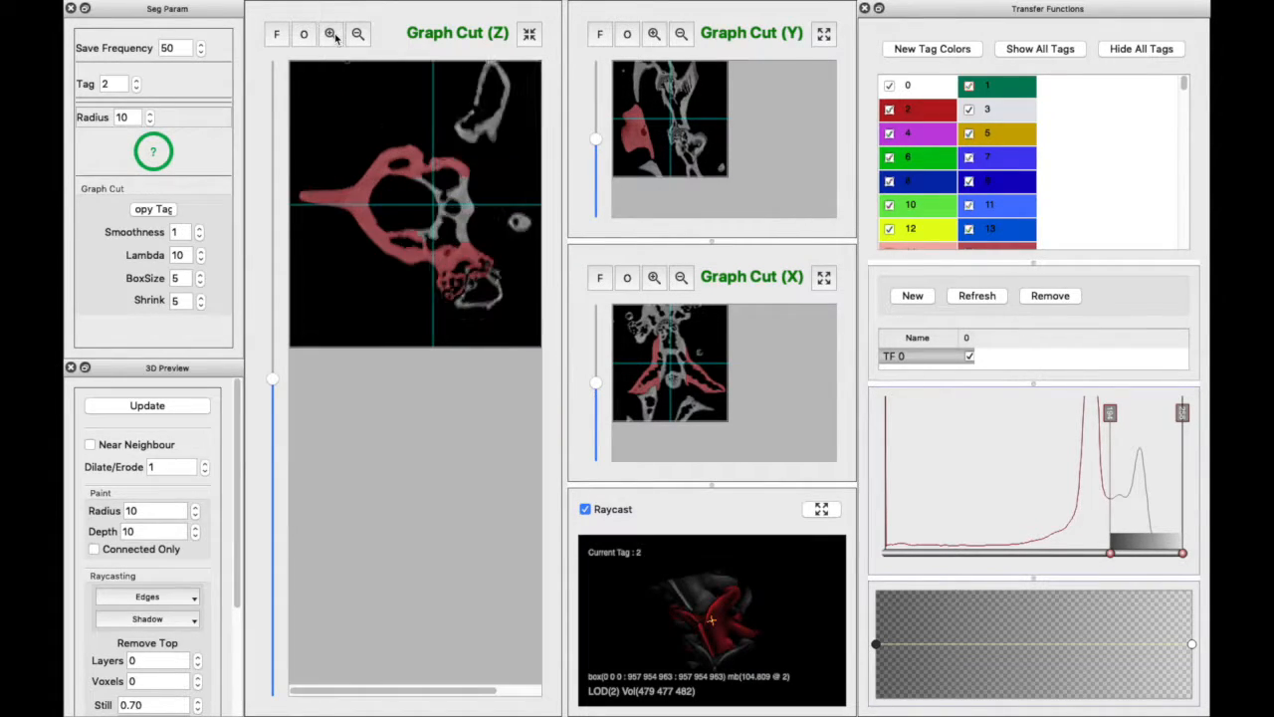
click(332, 35)
drag(321, 696, 370, 696)
Examine through the Z slices how tag 2 covers the arch and facets and where the vertebral body is untagged.
scroll(423, 408, down, 2)
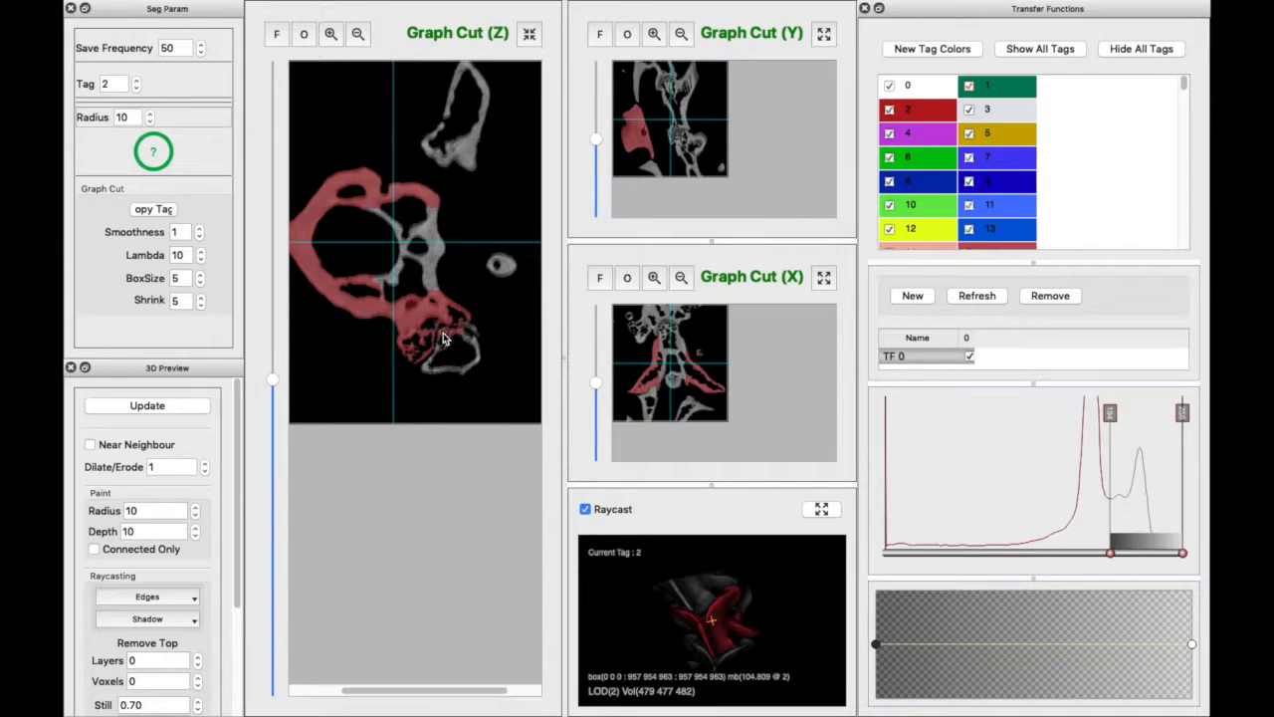
scroll(467, 390, up, 5)
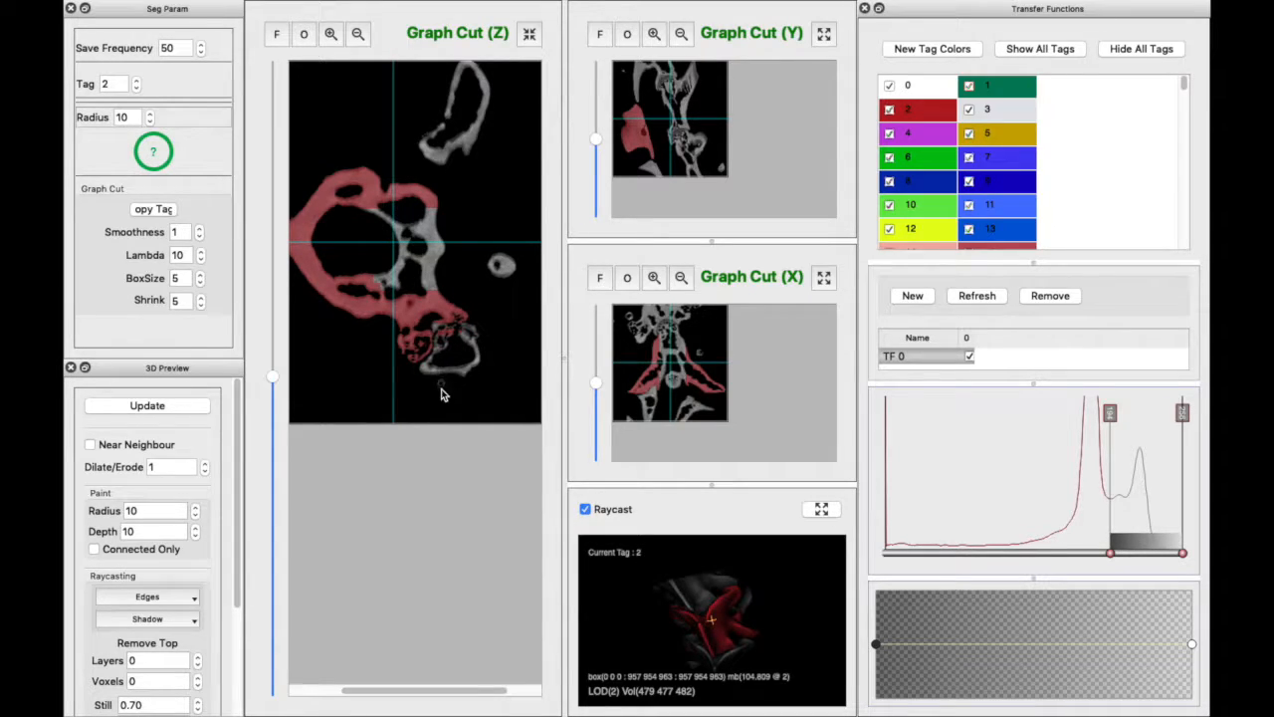
scroll(459, 359, down, 5)
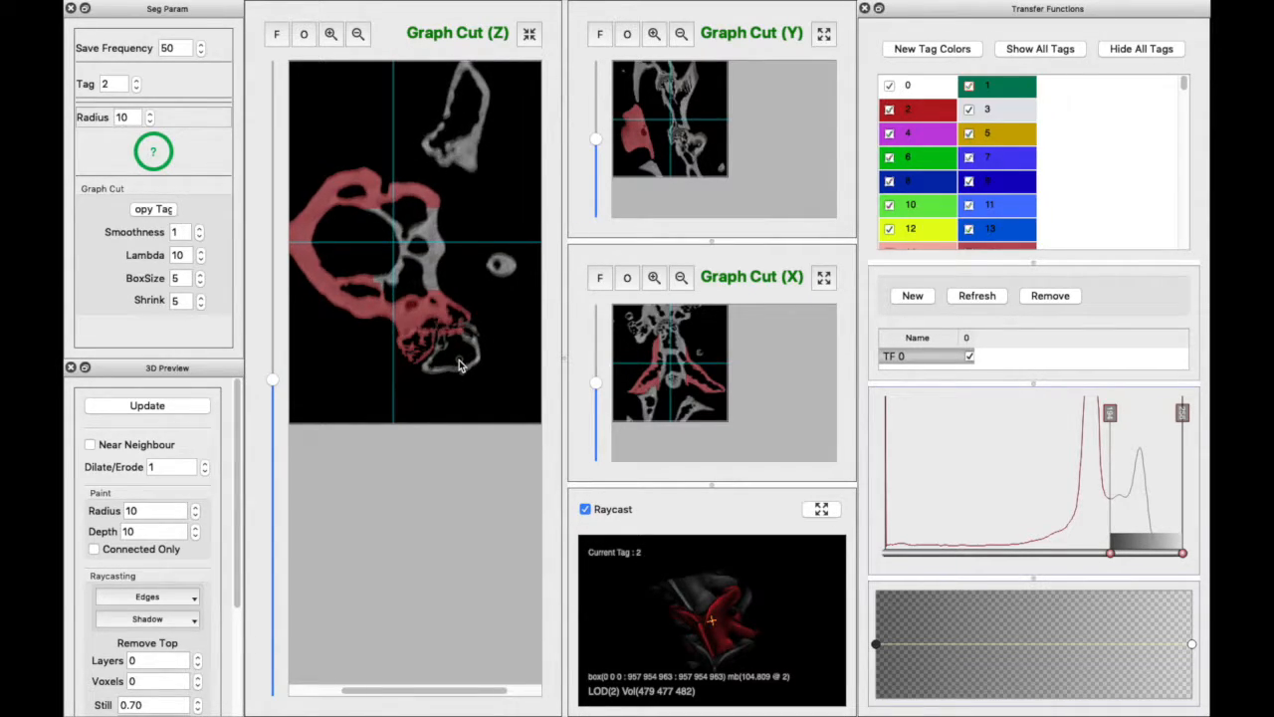
scroll(460, 346, down, 5)
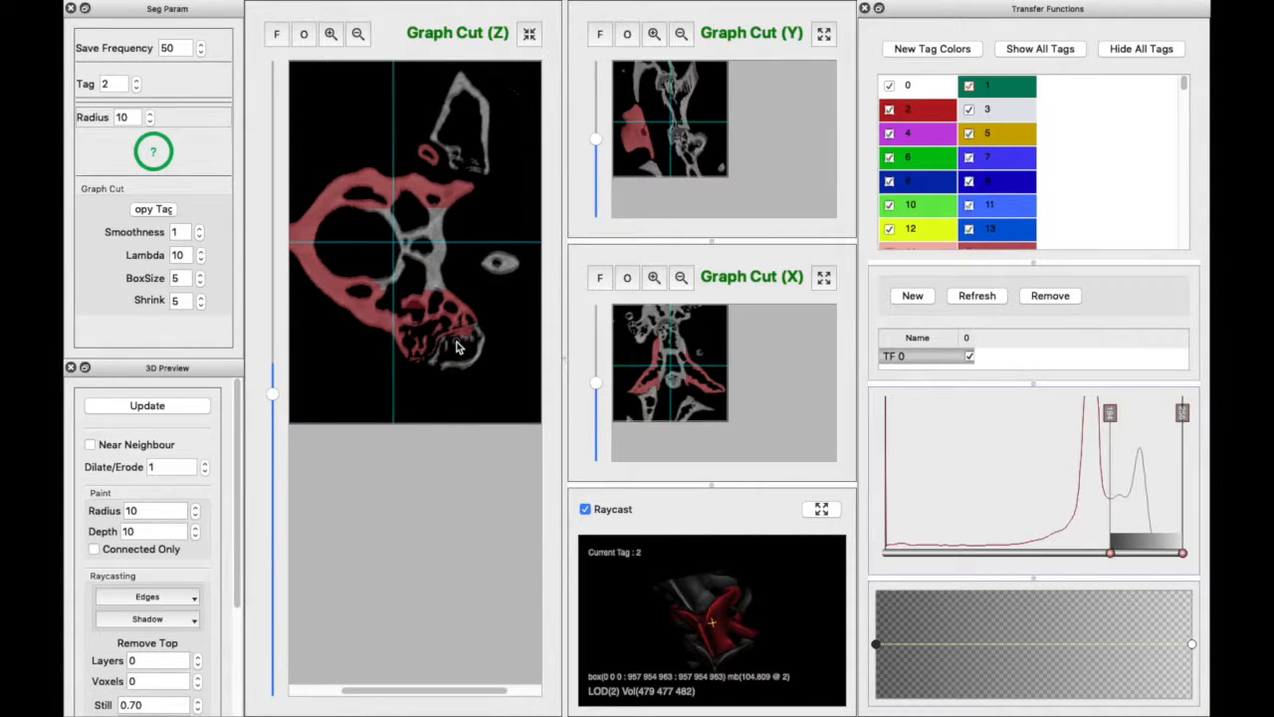
scroll(485, 334, down, 5)
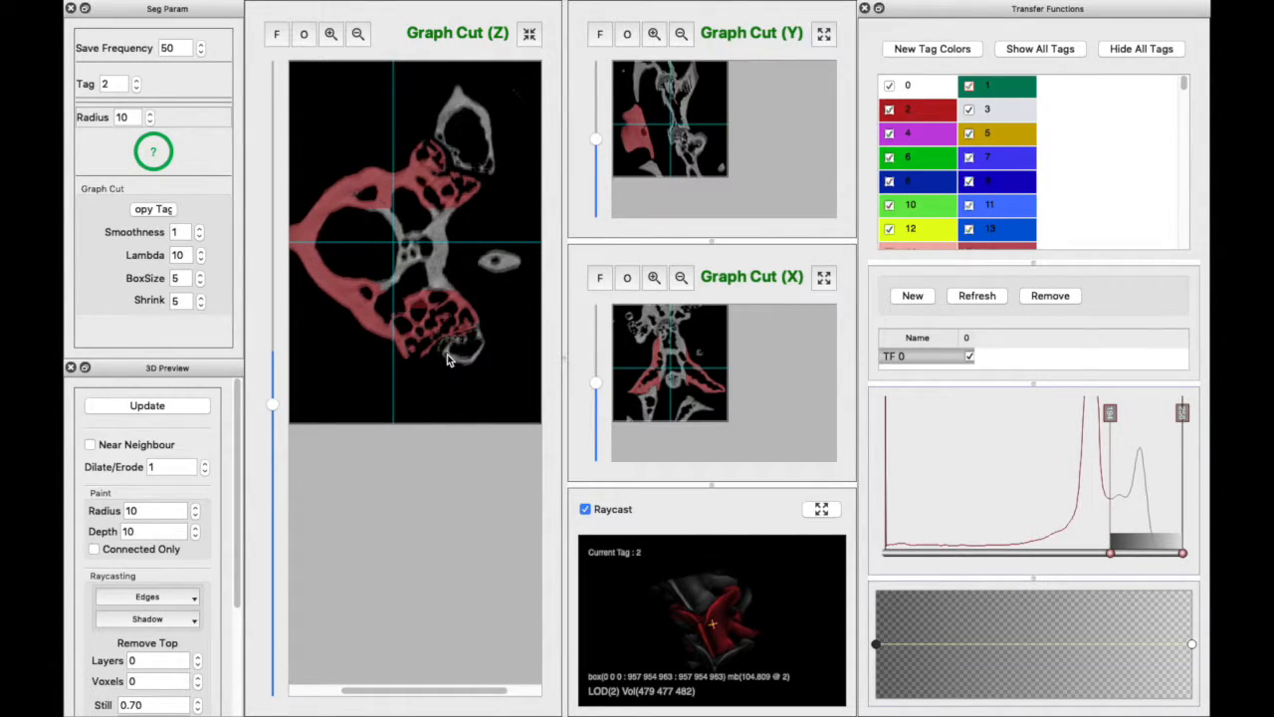
scroll(446, 363, down, 5)
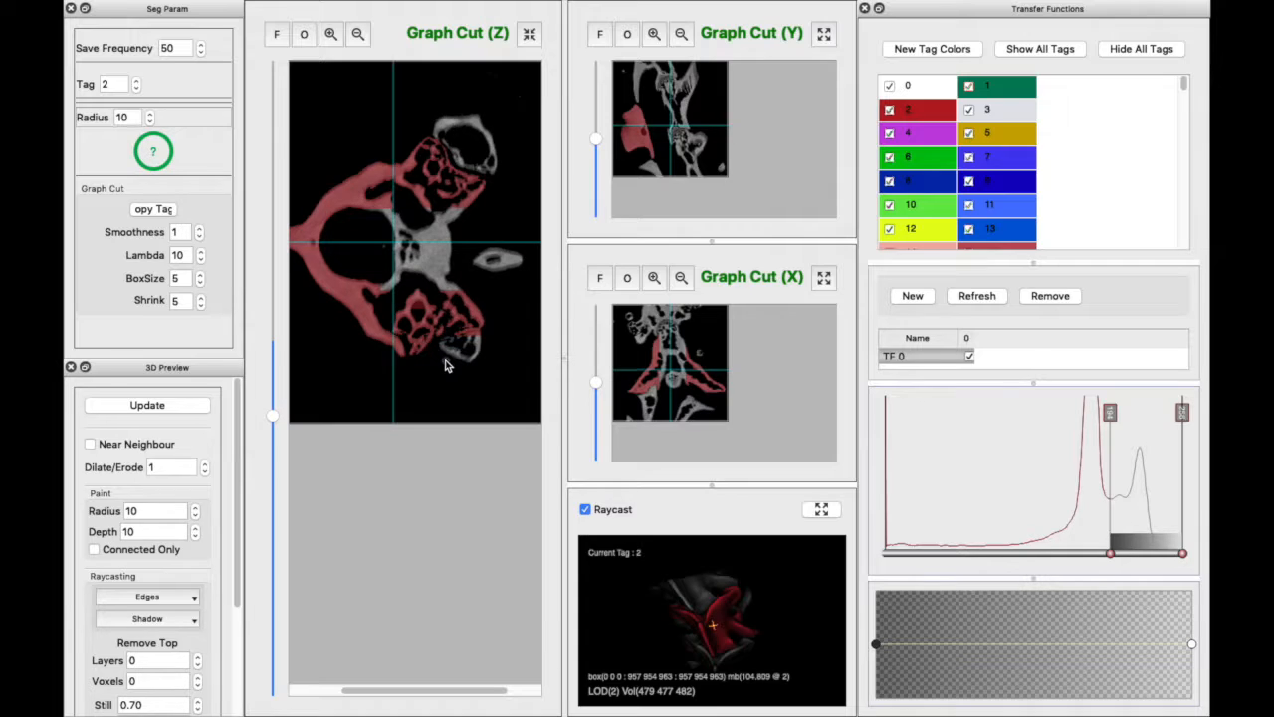
scroll(441, 367, down, 3)
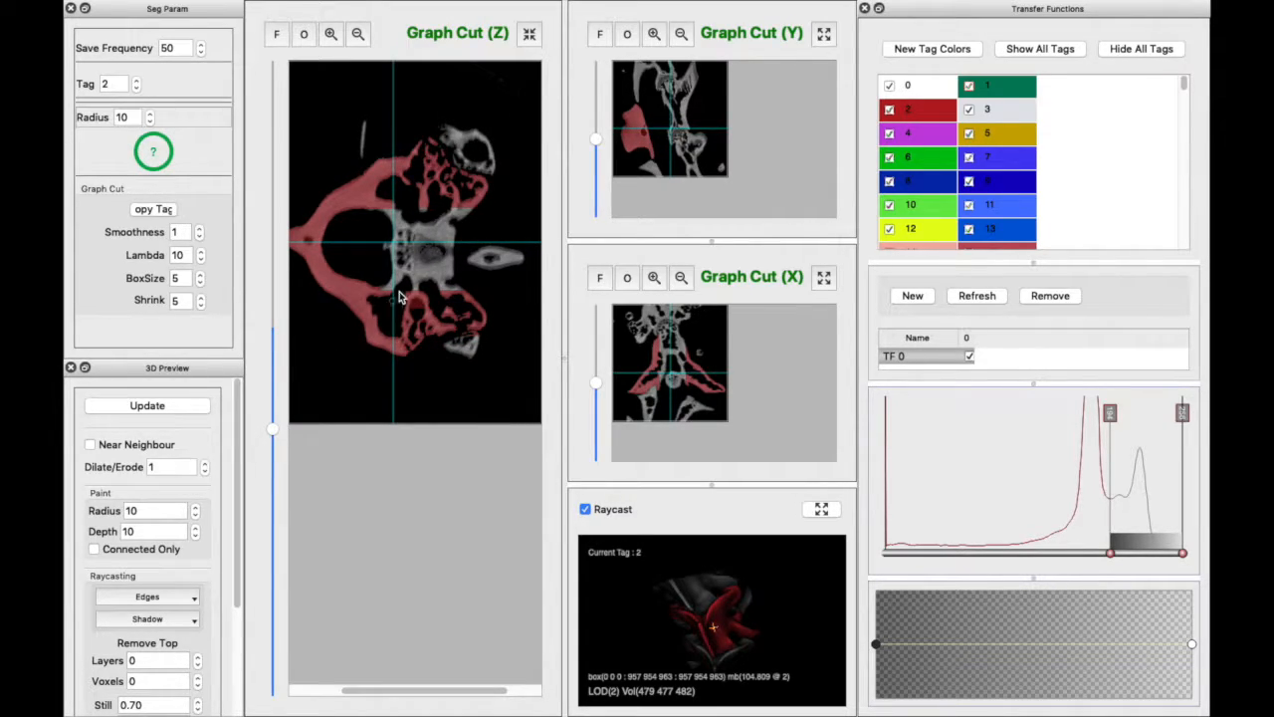
scroll(437, 326, up, 2)
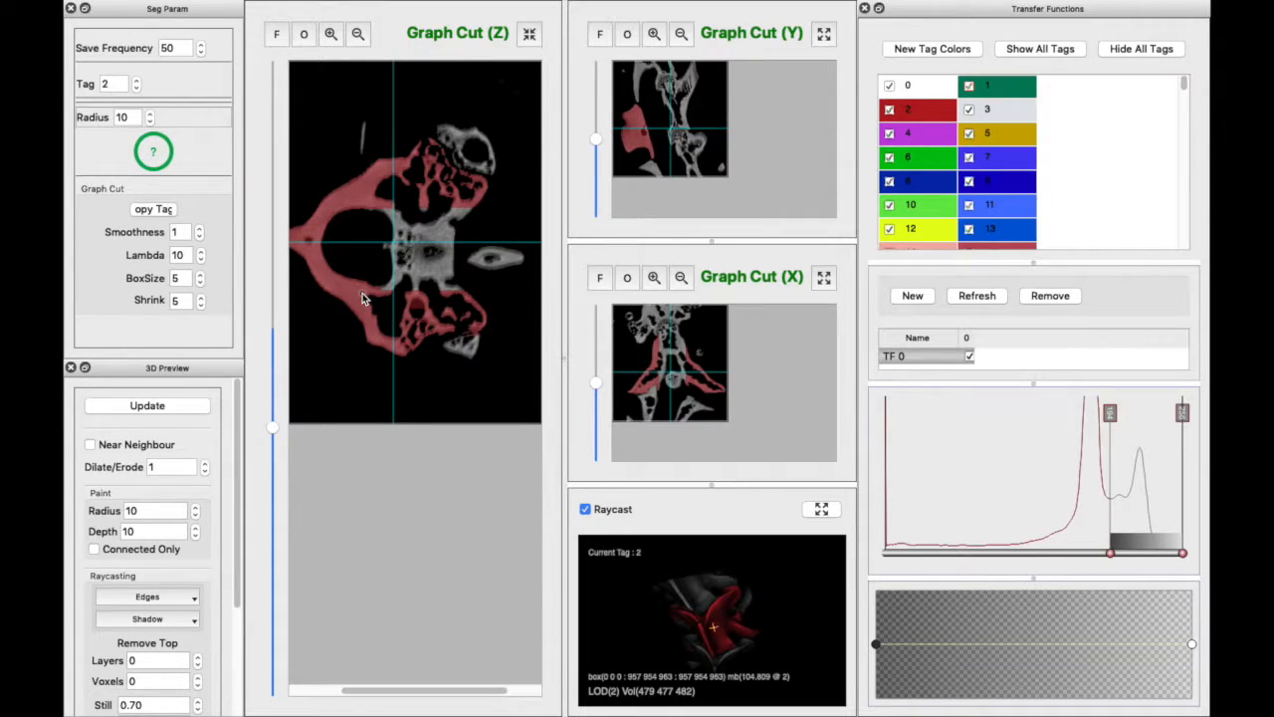
Restrict the working box to the untagged vertebral body in the Z view and check its fit along the Z slices.
drag(350, 188, 548, 312)
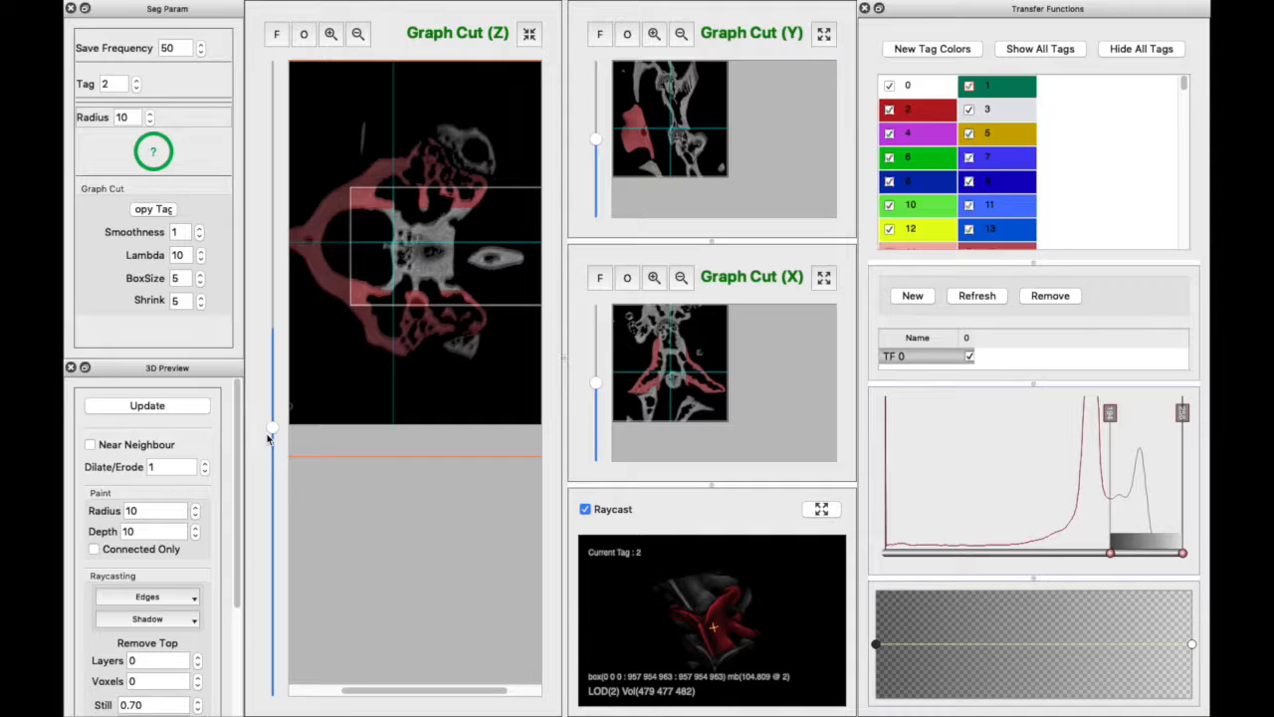
drag(274, 430, 293, 235)
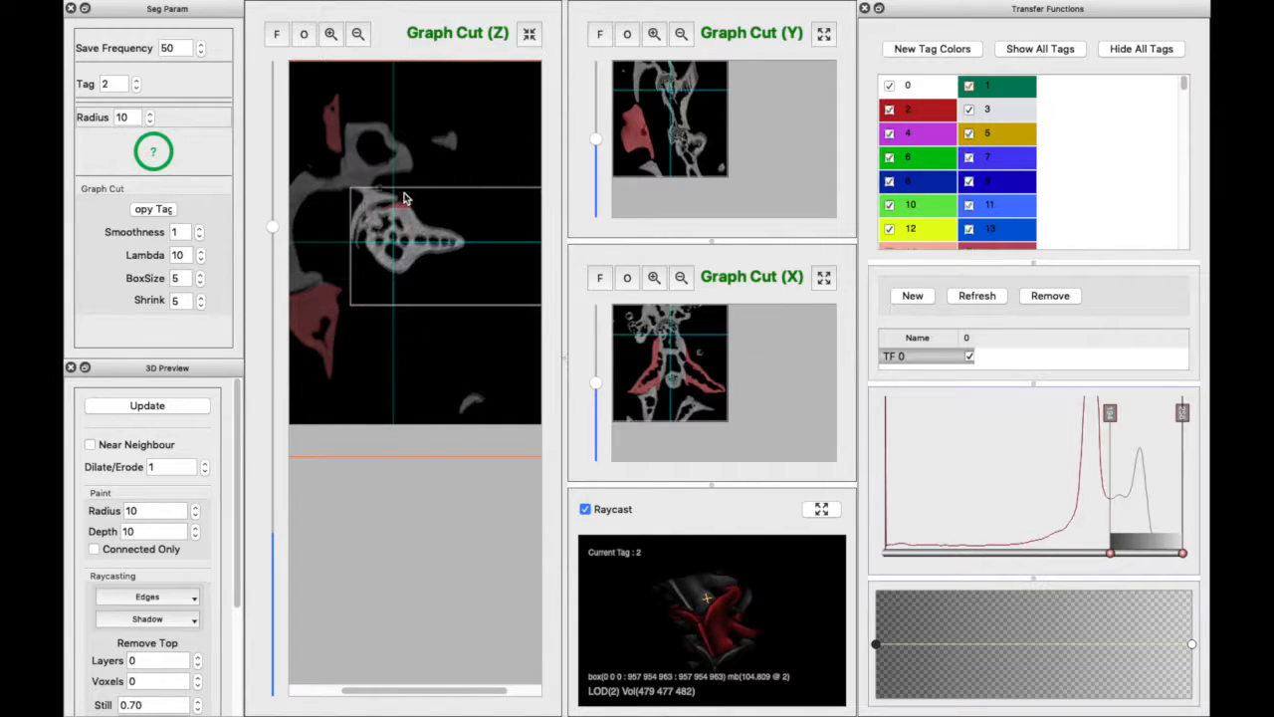
drag(271, 229, 306, 451)
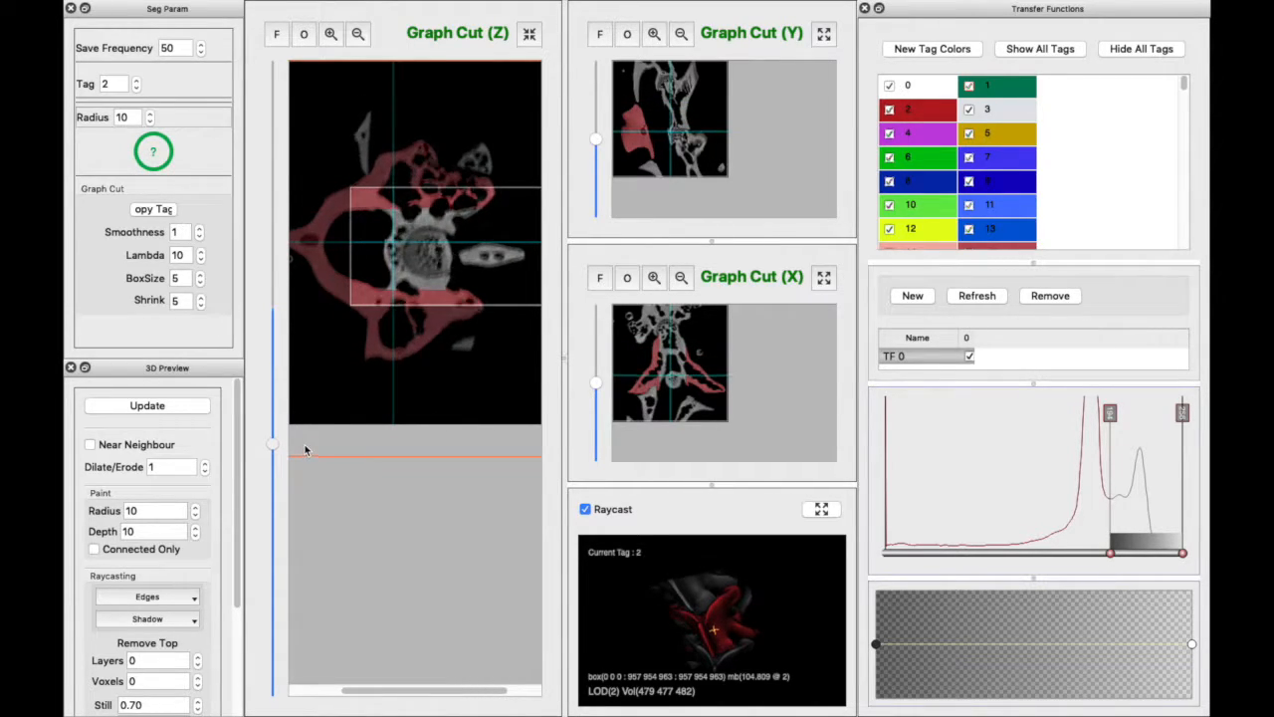
scroll(421, 261, up, 5)
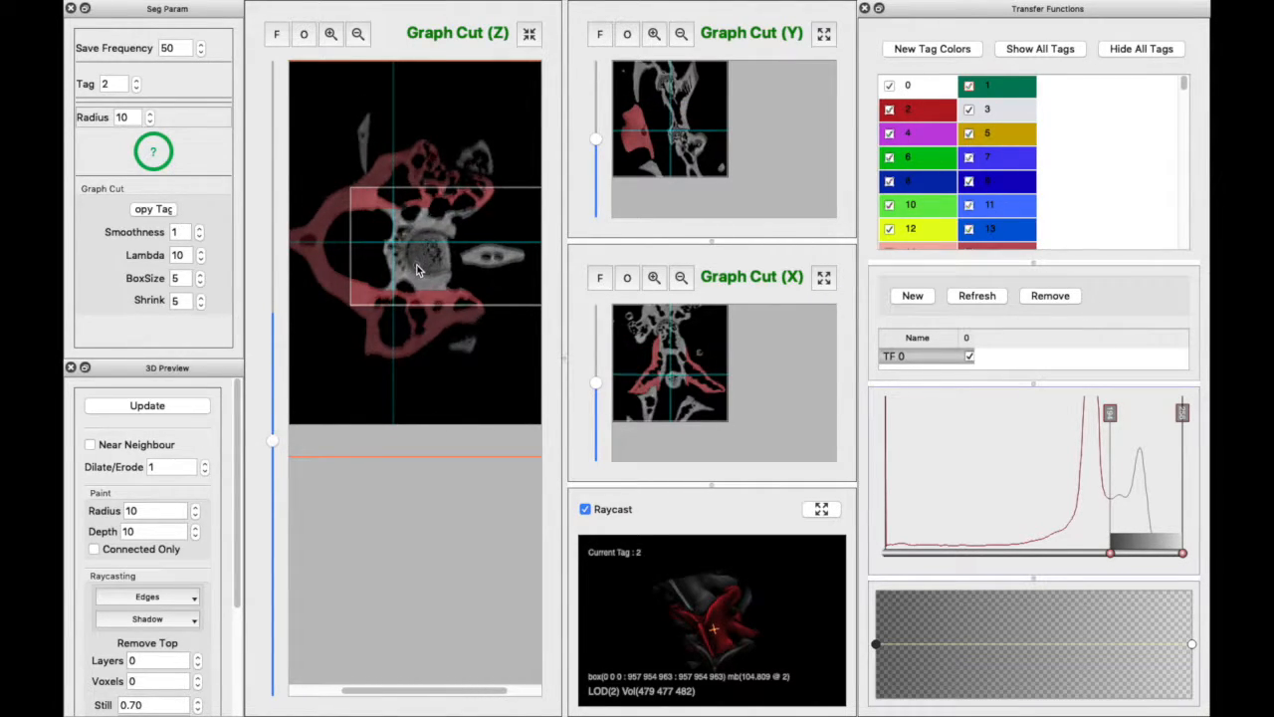
Seed the vertebral body inside the box and segment it as tag 2 with graph cut in the current Z slice.
scroll(430, 256, up, 2)
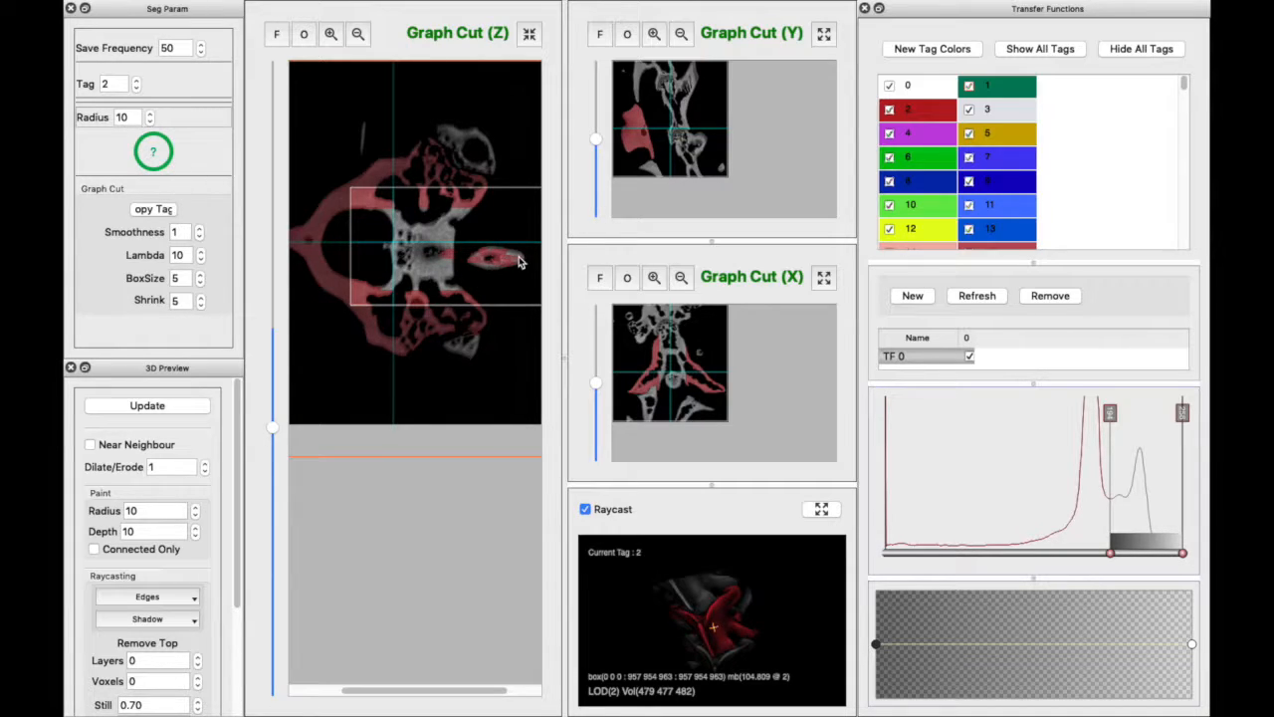
key(t)
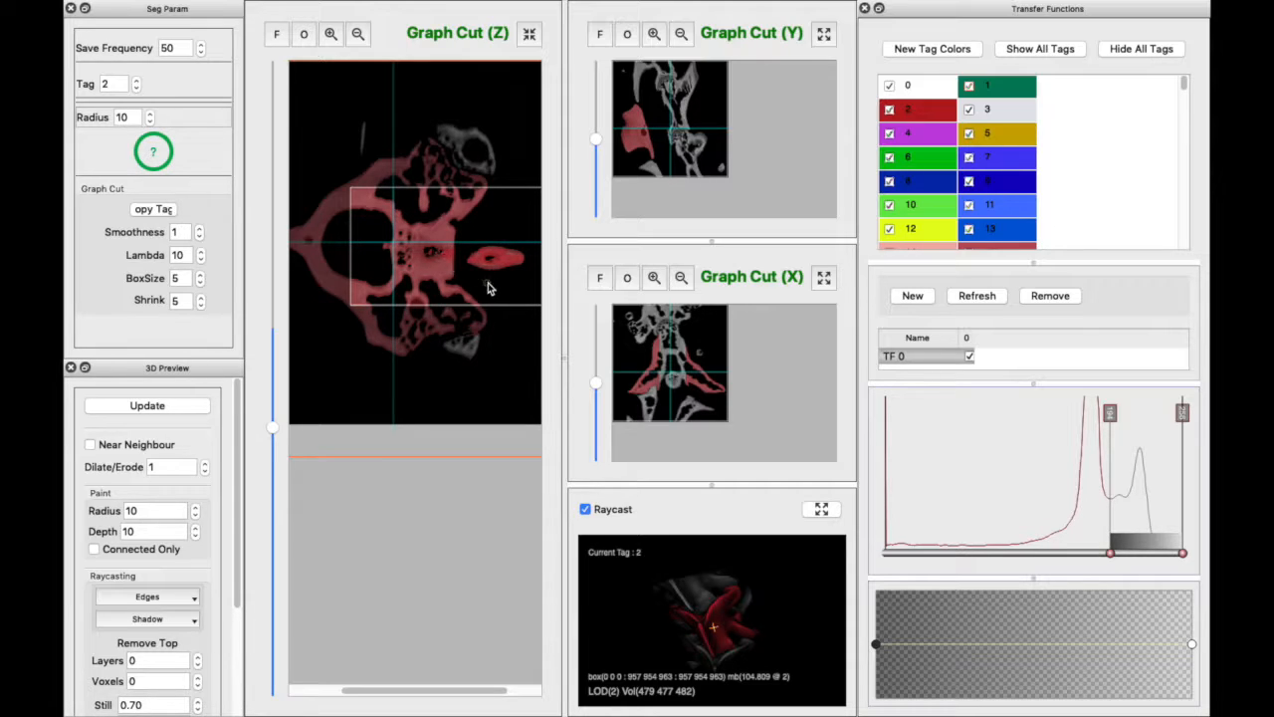
key(t)
click(291, 420)
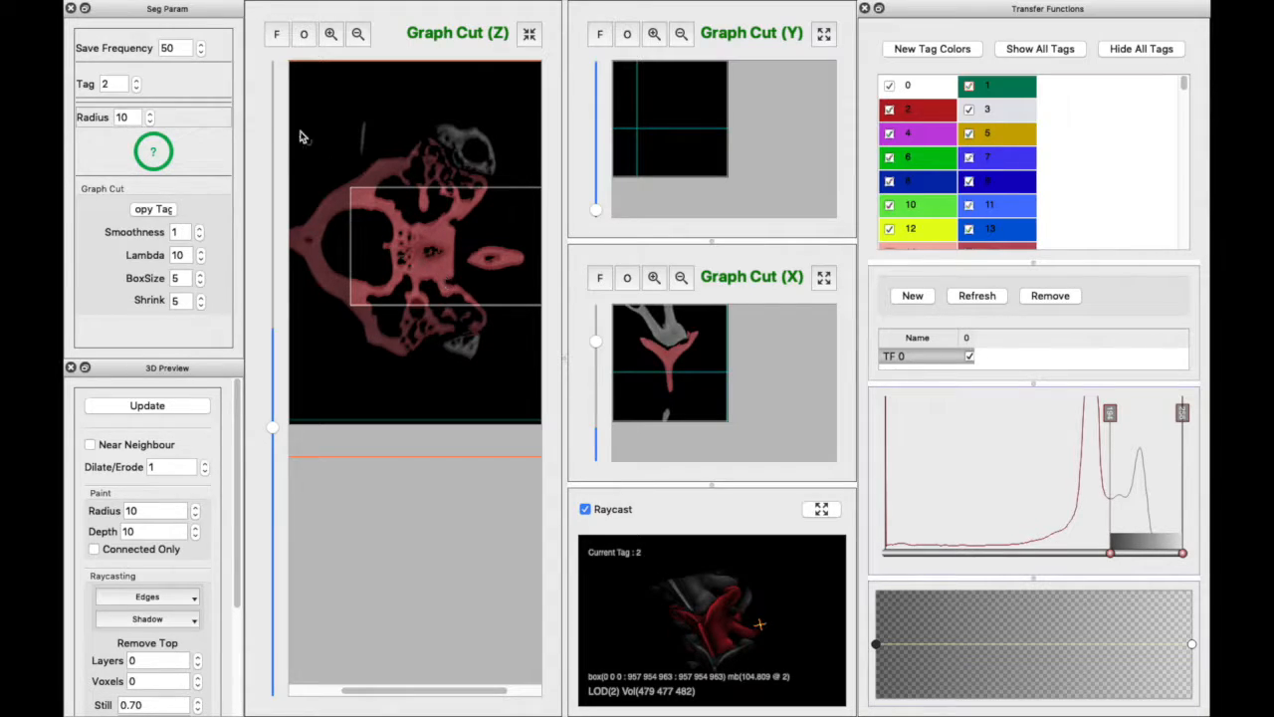
Set the save frequency to 1000 and apply the tag 2 segmentation to neighbouring Z slices in a single slice direction.
double_click(179, 47)
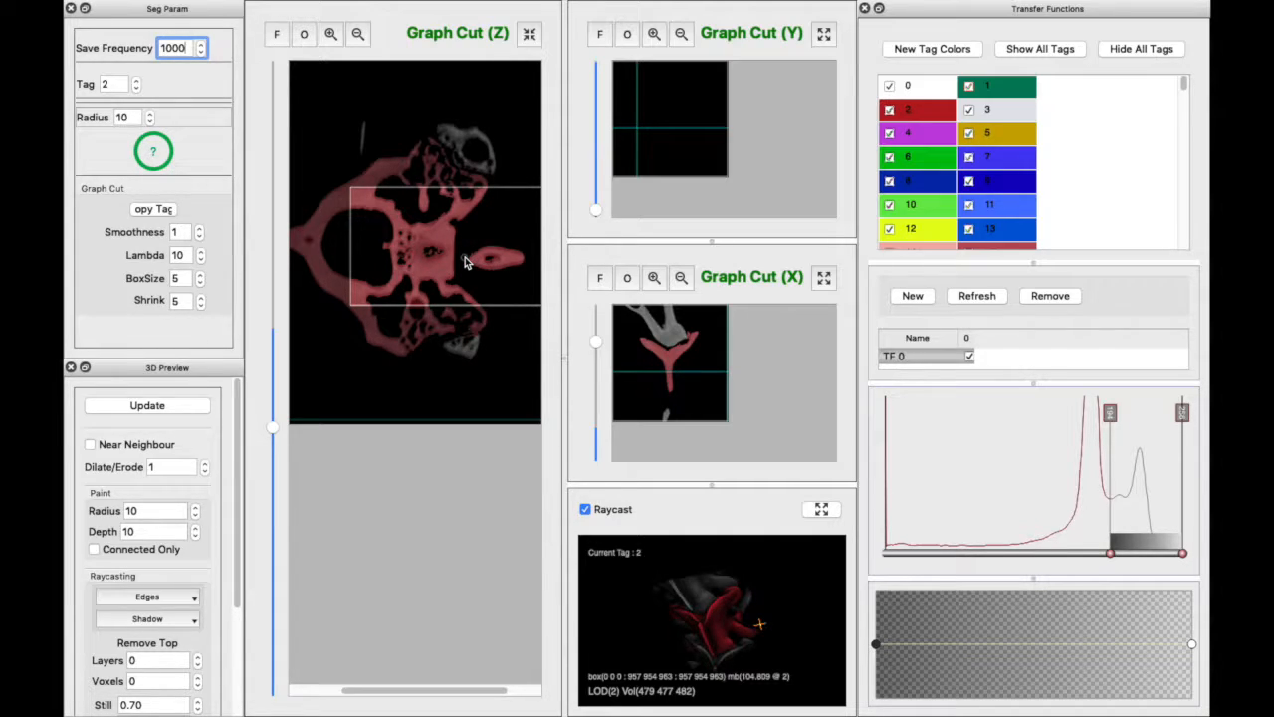
key(shift+t)
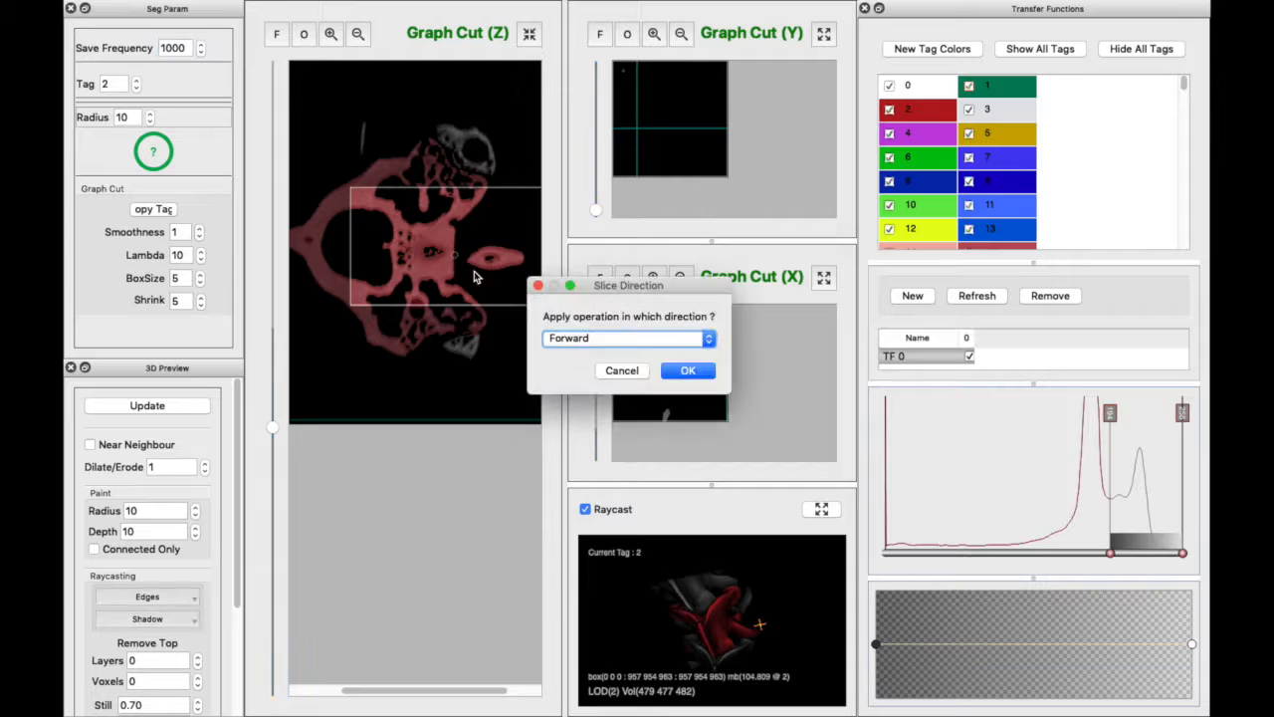
click(600, 339)
click(597, 355)
click(688, 372)
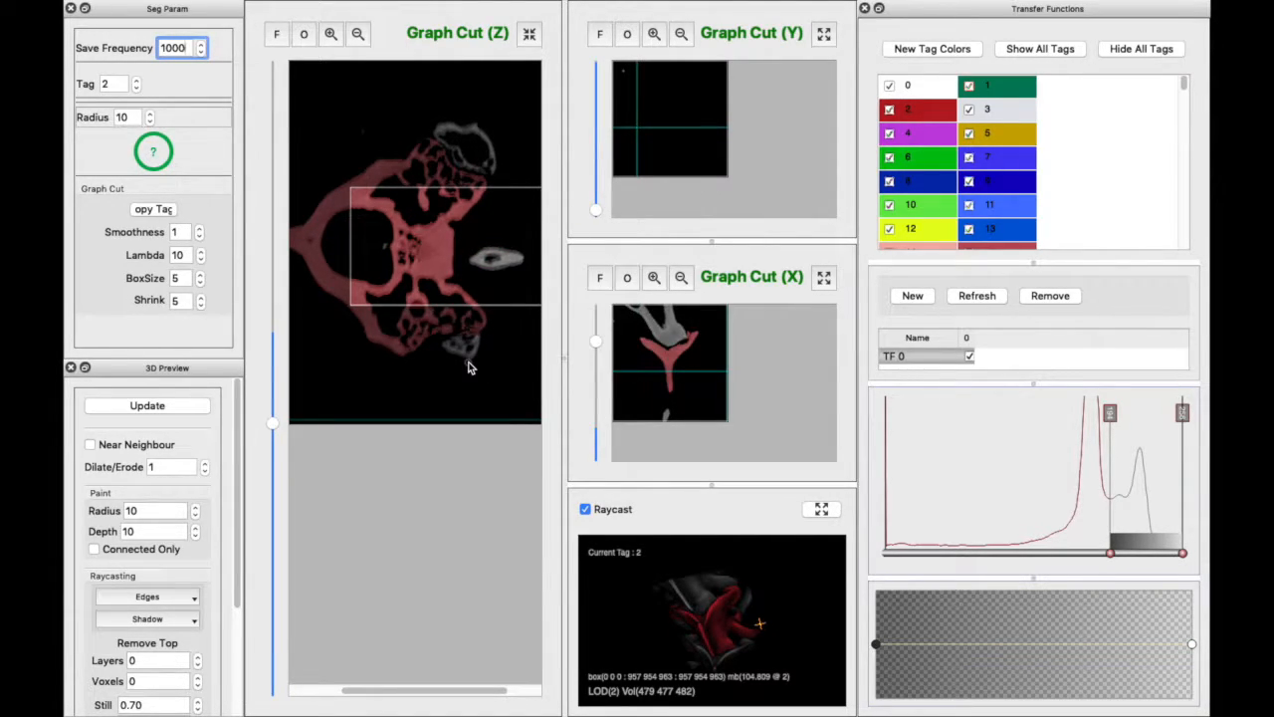
click(692, 370)
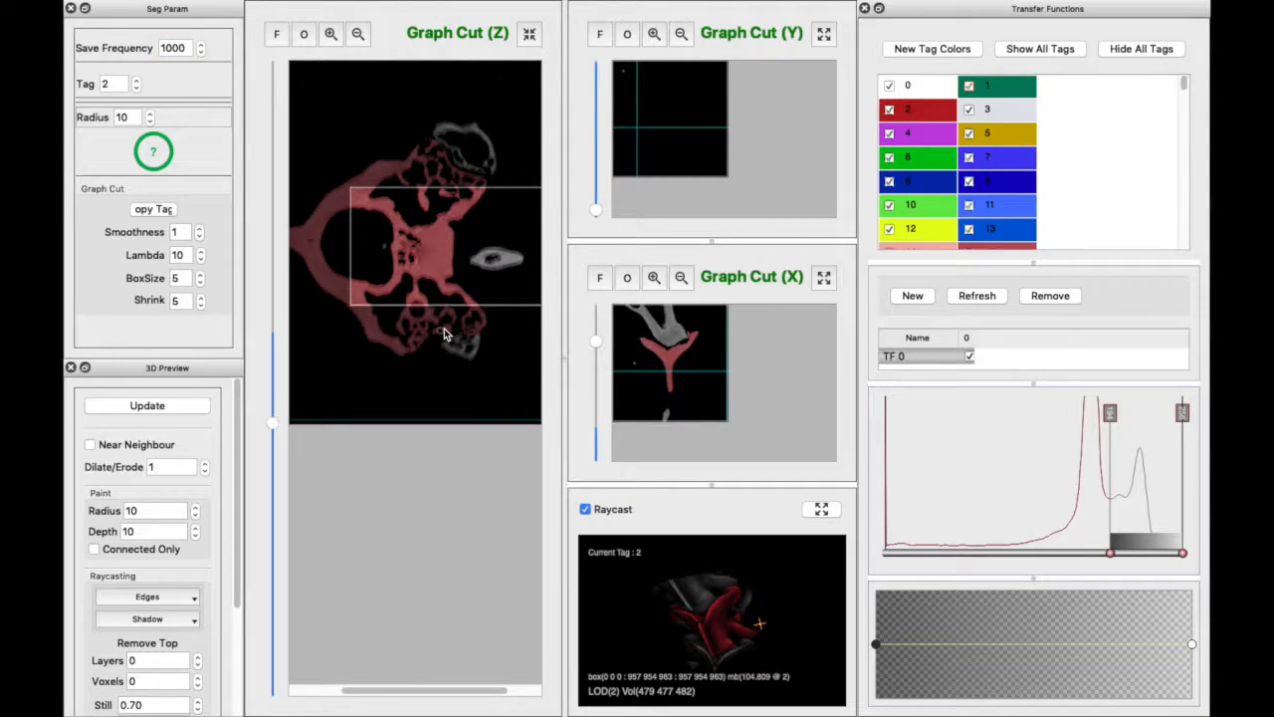
Segment the vertebral body as tag 2 in the next untagged Z slice, and enable tag copying with Shrink 0.
scroll(448, 335, up, 3)
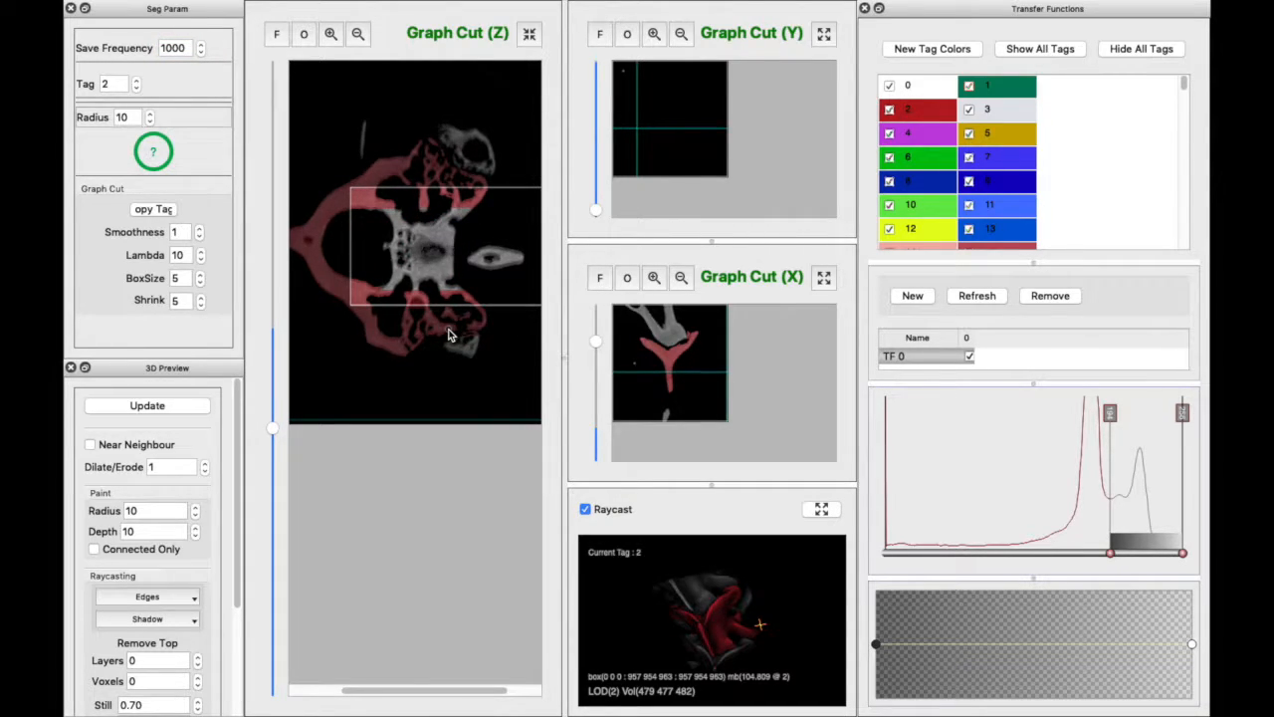
key(t)
click(152, 210)
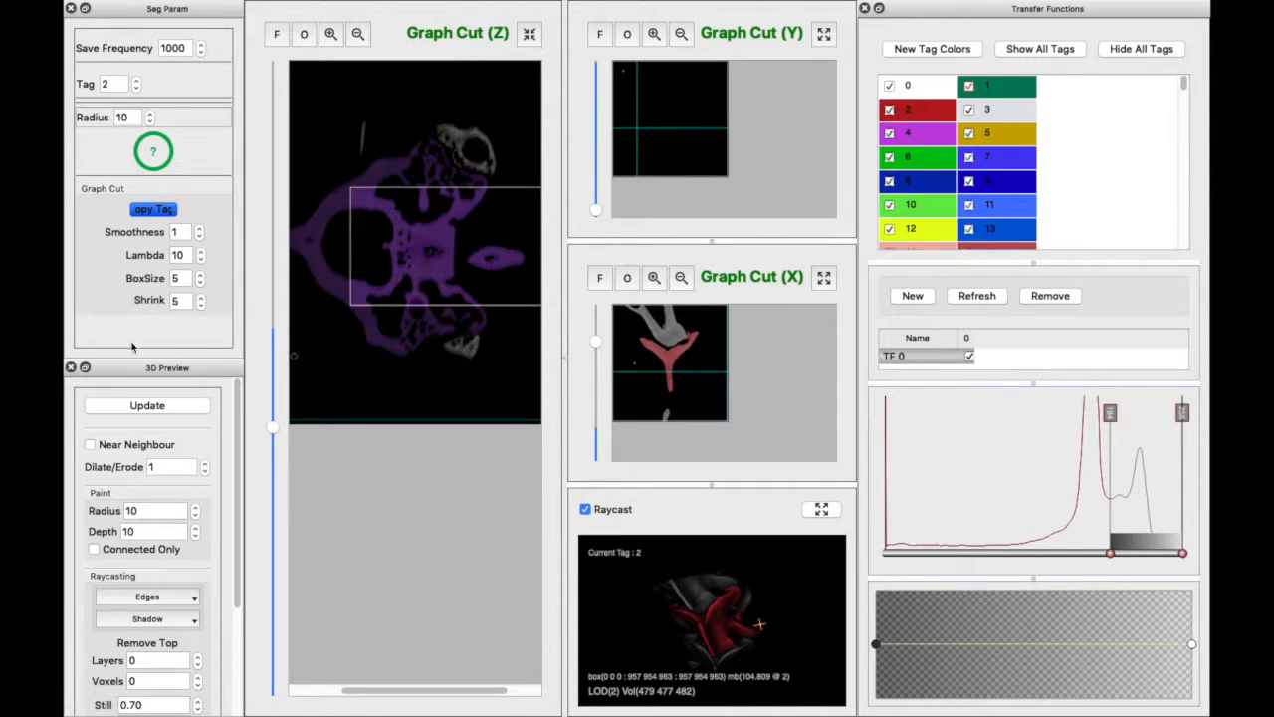
click(201, 305)
click(201, 306)
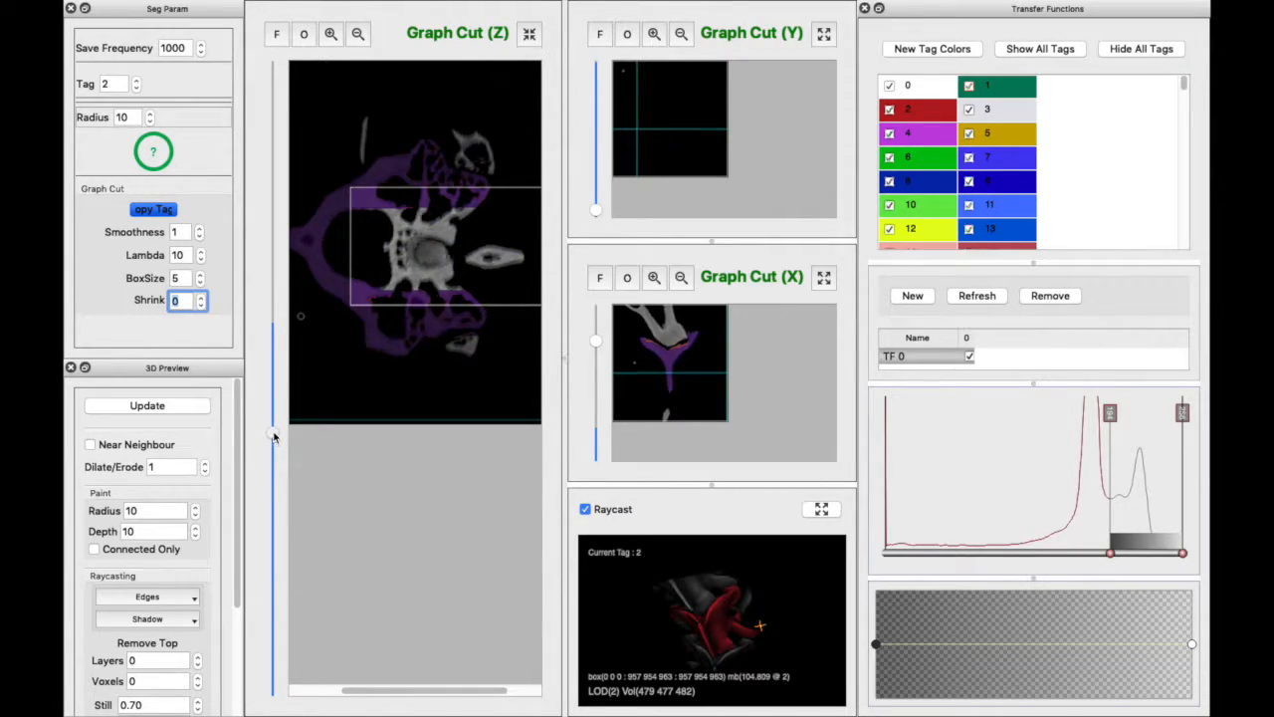
Propagate the vertebral body's tag 2 segmentation through the Z slices in a single direction, and stop the repeat process near the neighbouring vertebra.
drag(276, 431, 276, 429)
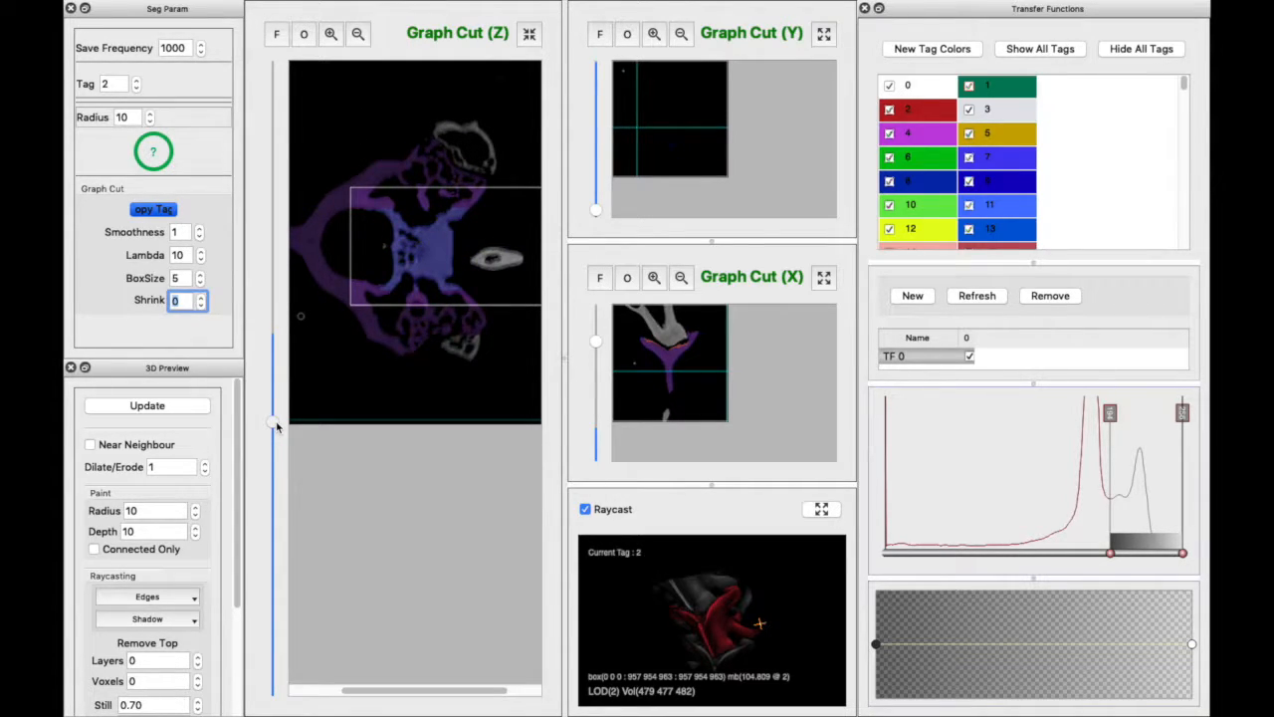
drag(276, 426, 308, 244)
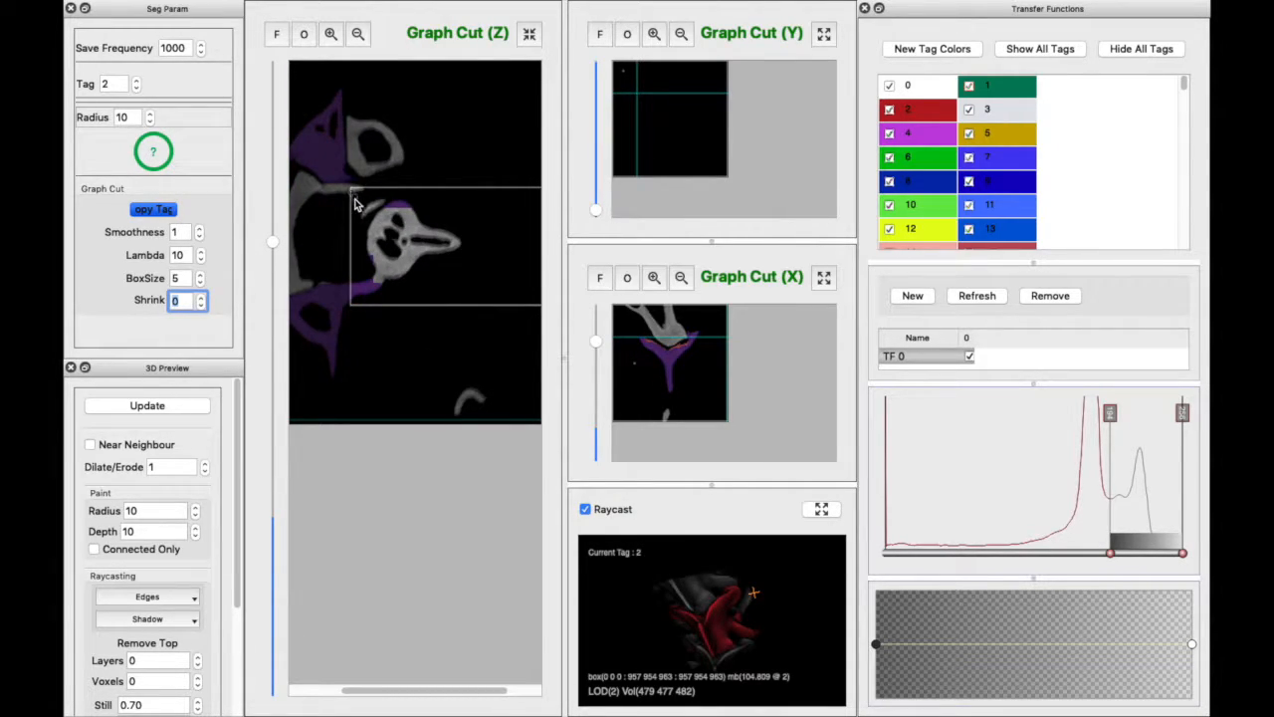
drag(273, 246, 279, 227)
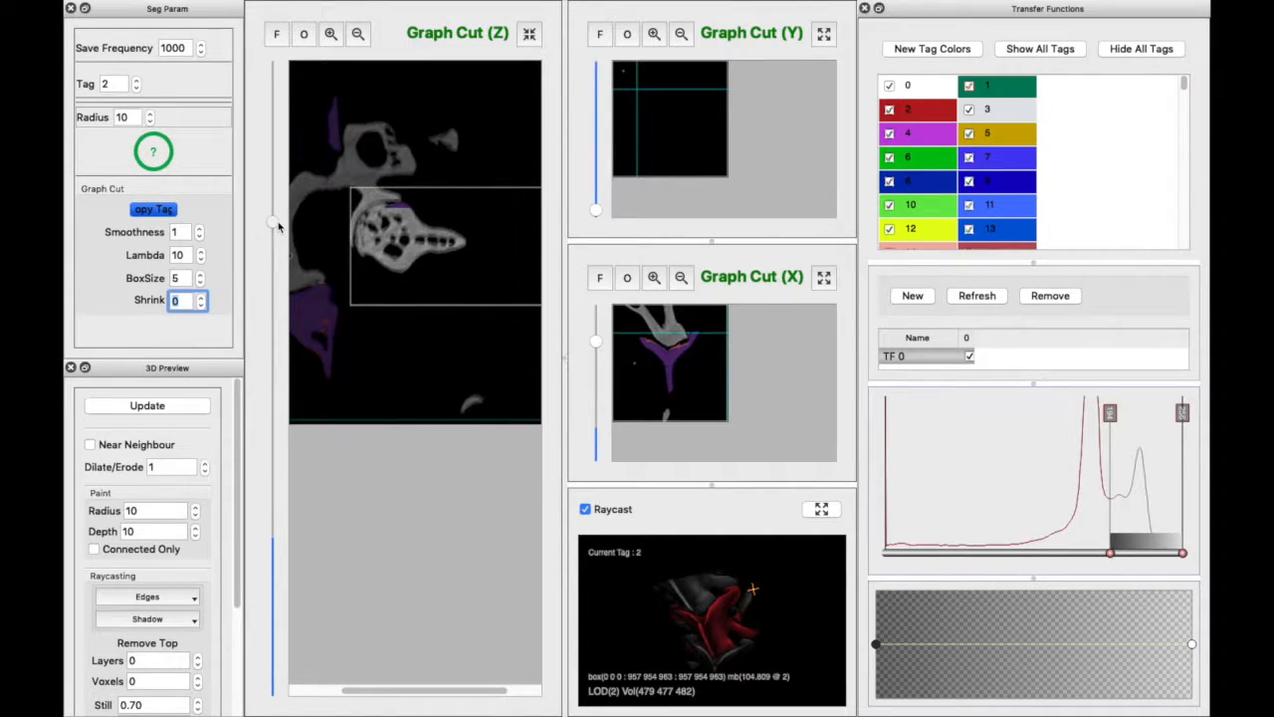
drag(273, 227, 294, 428)
key(Right)
key(Right)
key(Right)
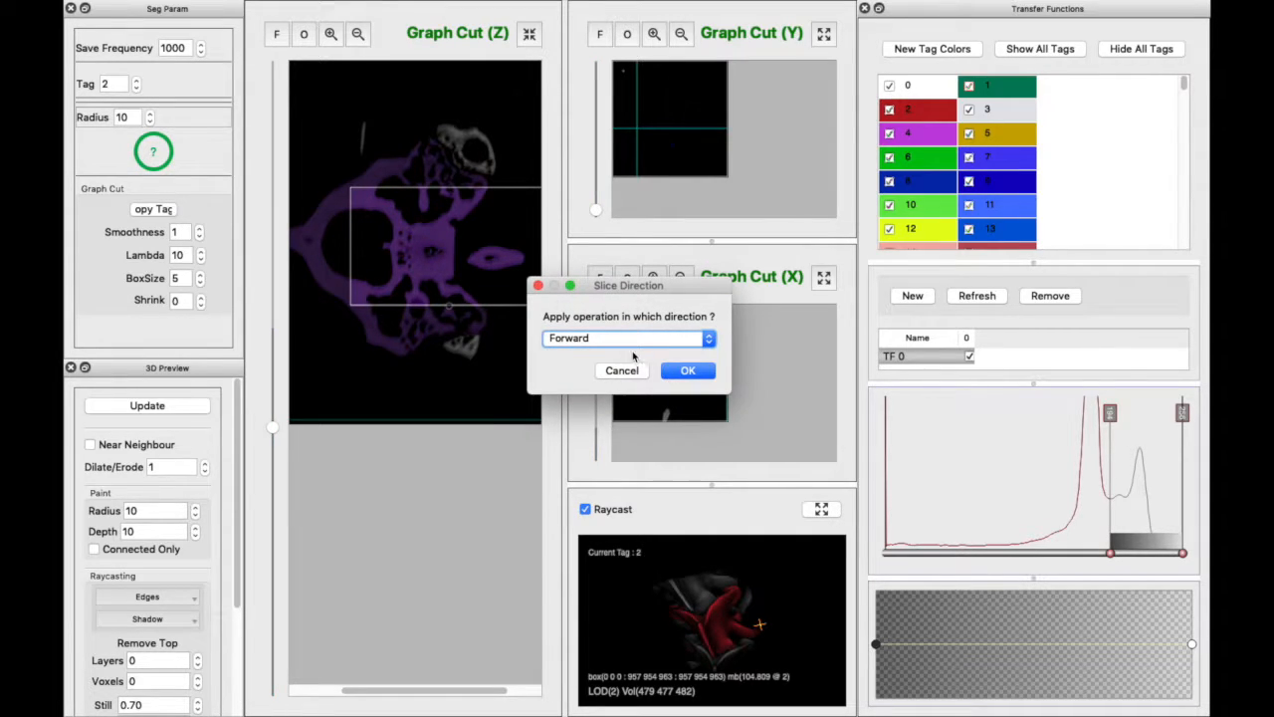
click(645, 344)
click(645, 353)
click(688, 370)
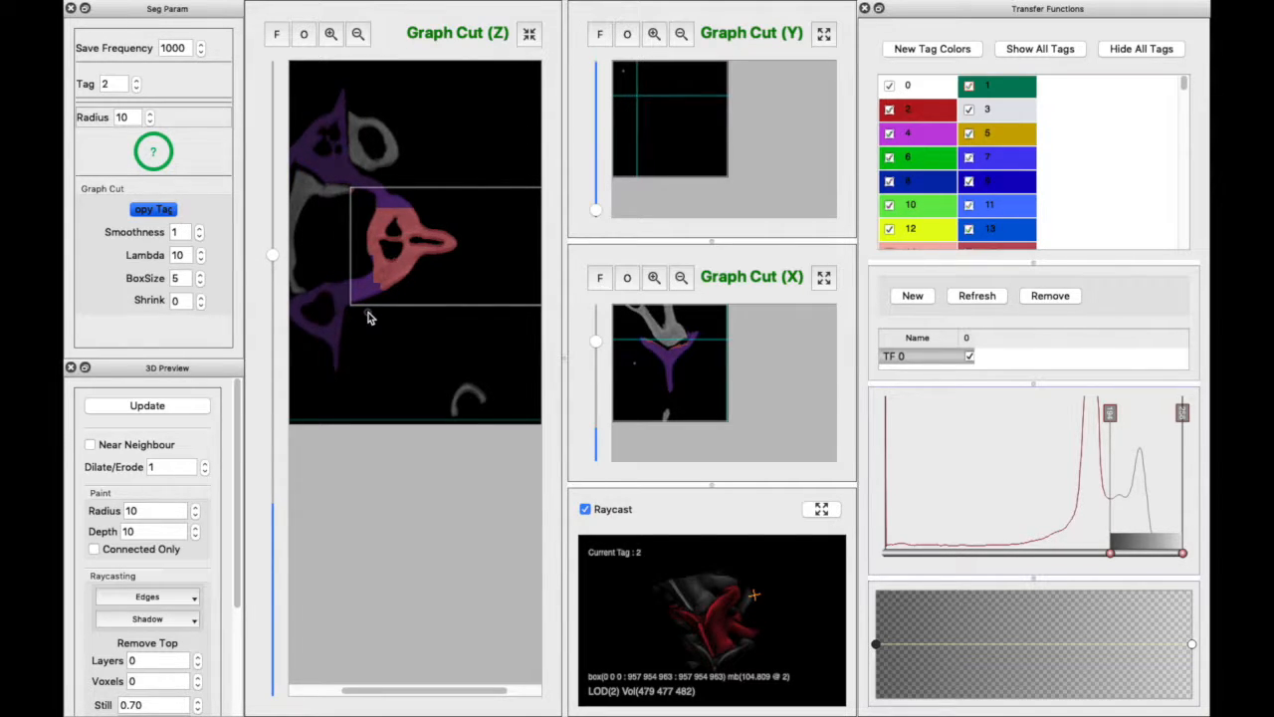
key(Escape)
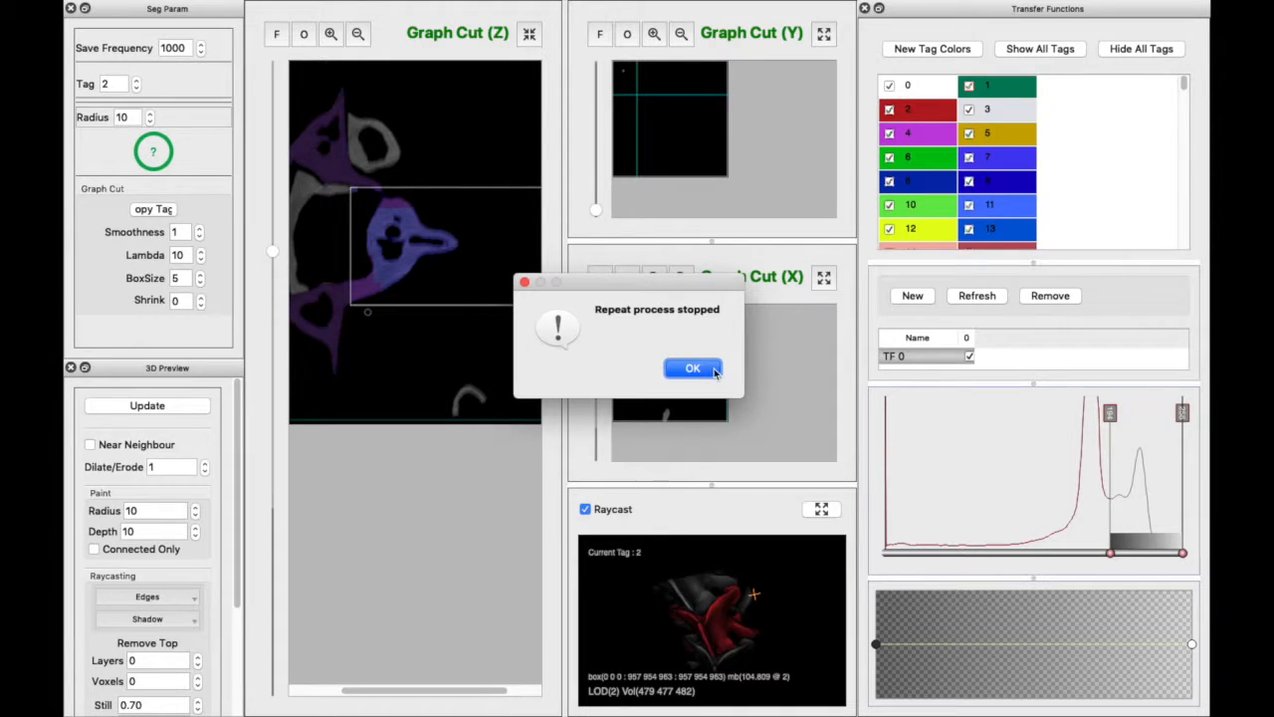
click(693, 368)
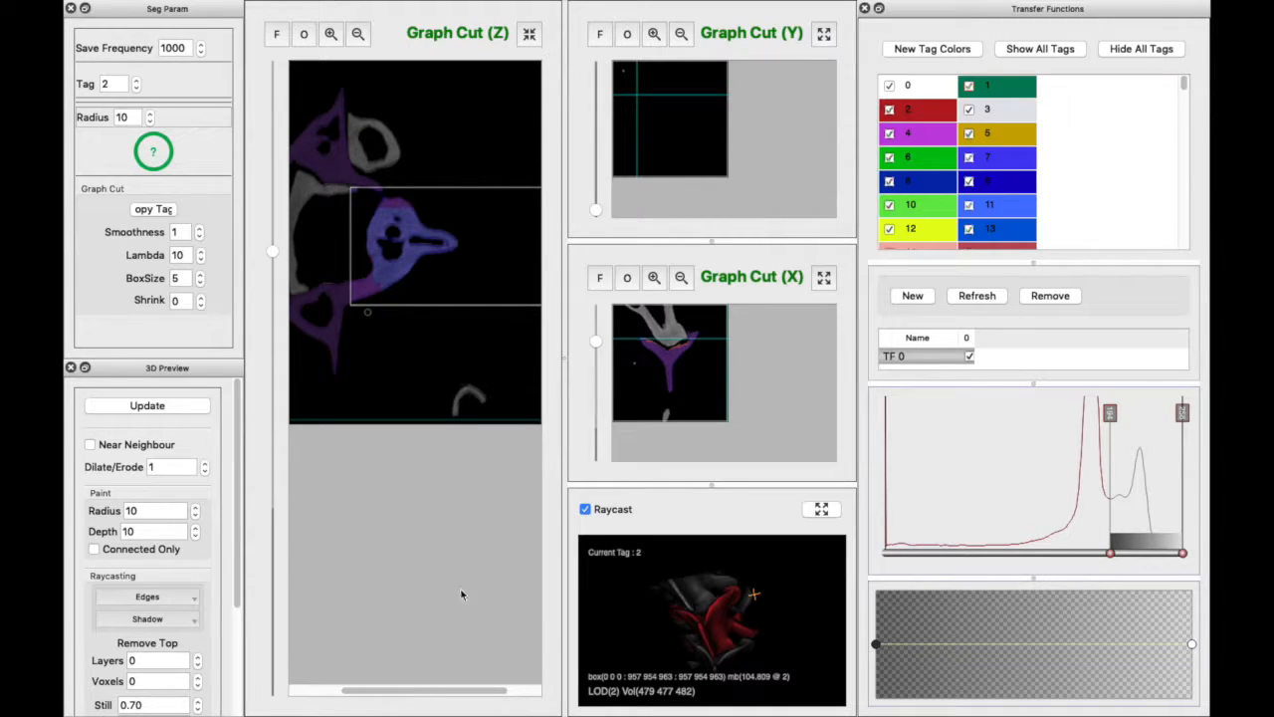
Shrink the working box to the tip of the neighbouring vertebra beside the body, and turn off tag copying.
drag(421, 690, 458, 690)
drag(497, 245, 309, 204)
drag(456, 693, 370, 693)
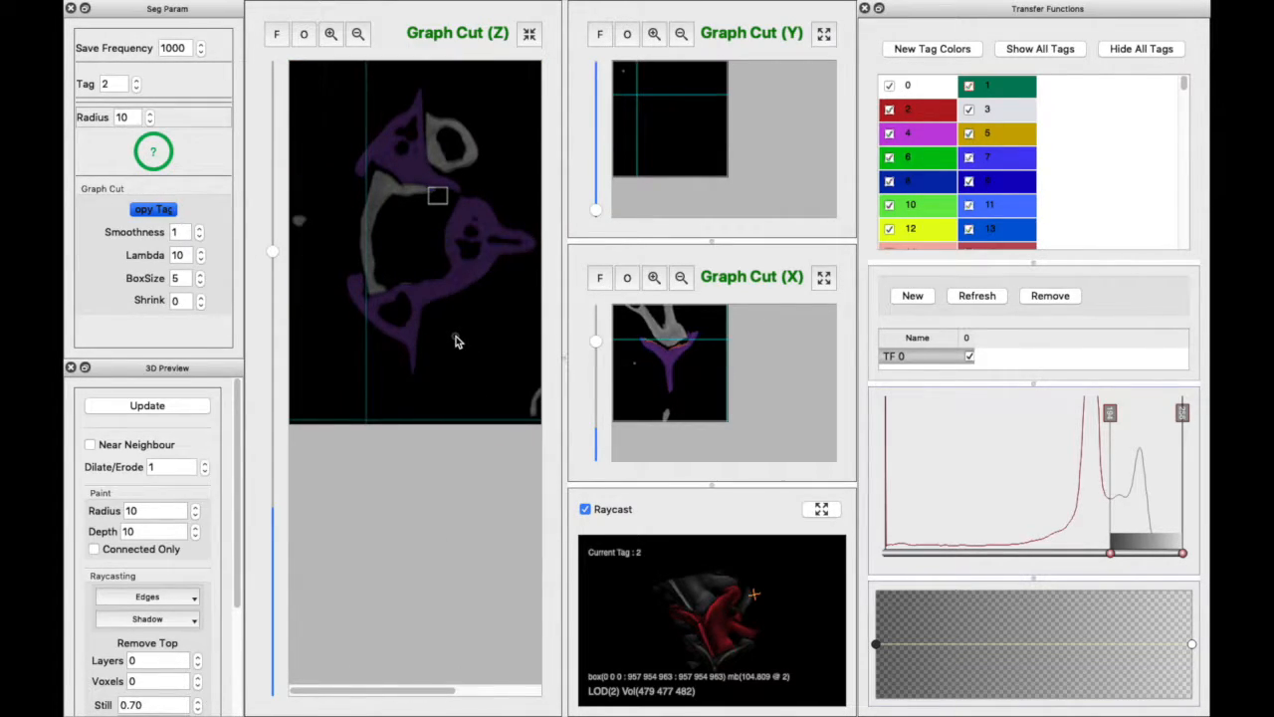
click(156, 209)
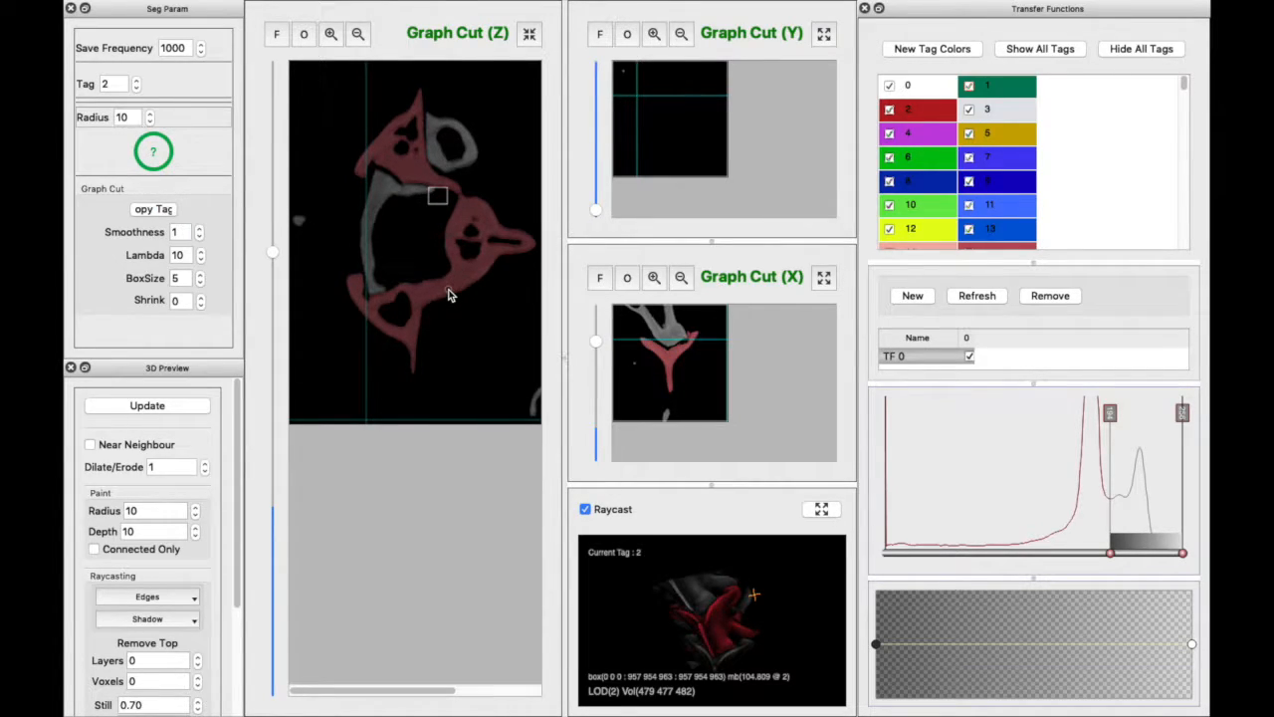
Clean up tag 2 at the neighbouring vertebra's tip in adjacent Z slices, and locate the slices where the body is still untagged.
click(448, 197)
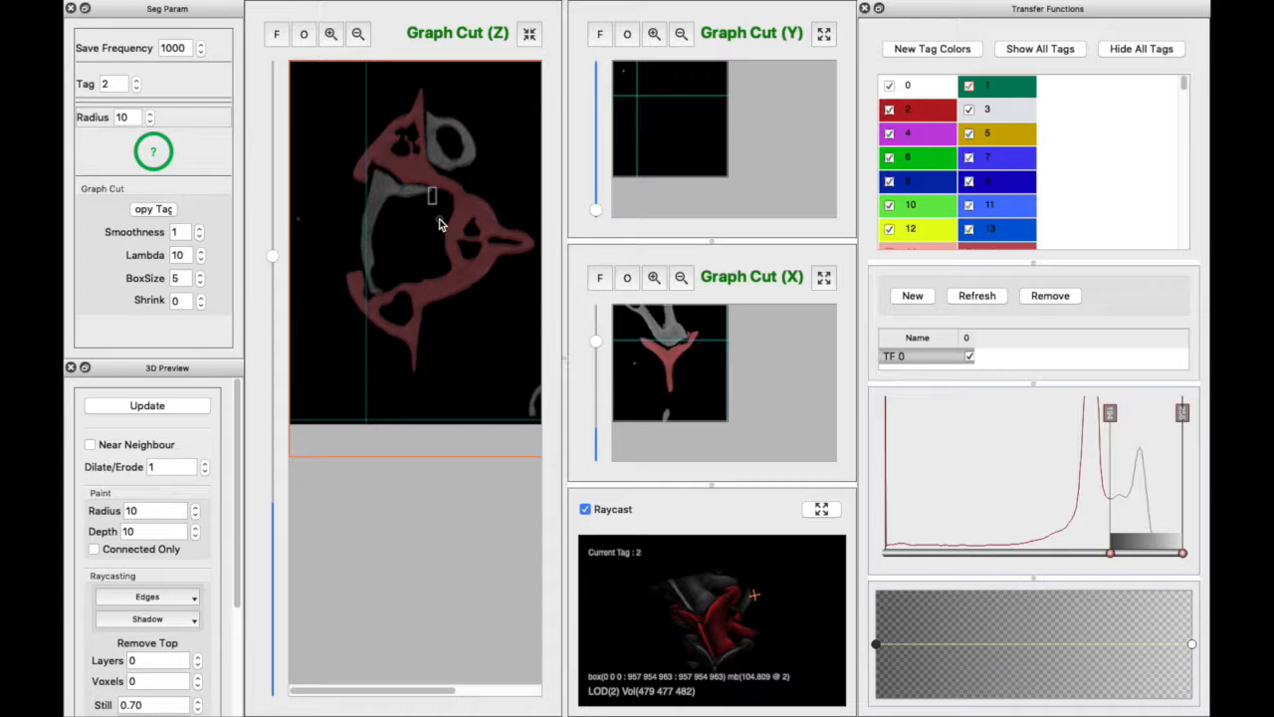
click(409, 230)
scroll(430, 225, up, 5)
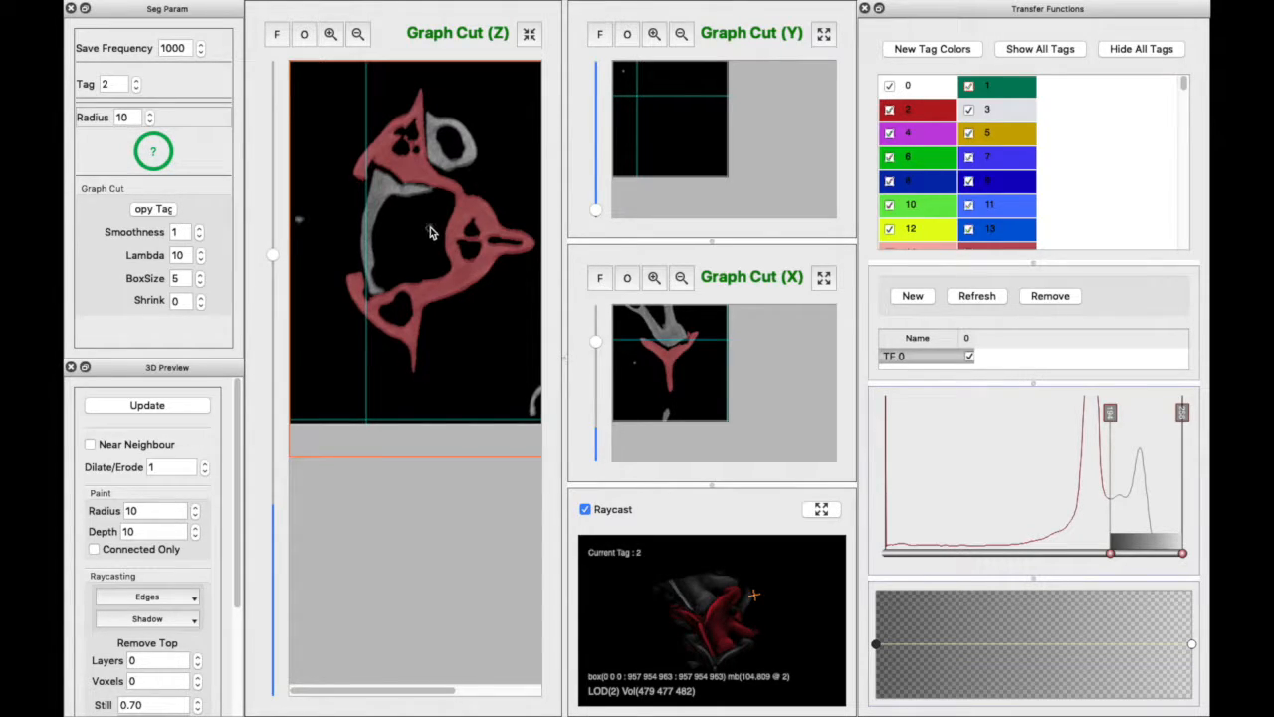
scroll(431, 229, up, 2)
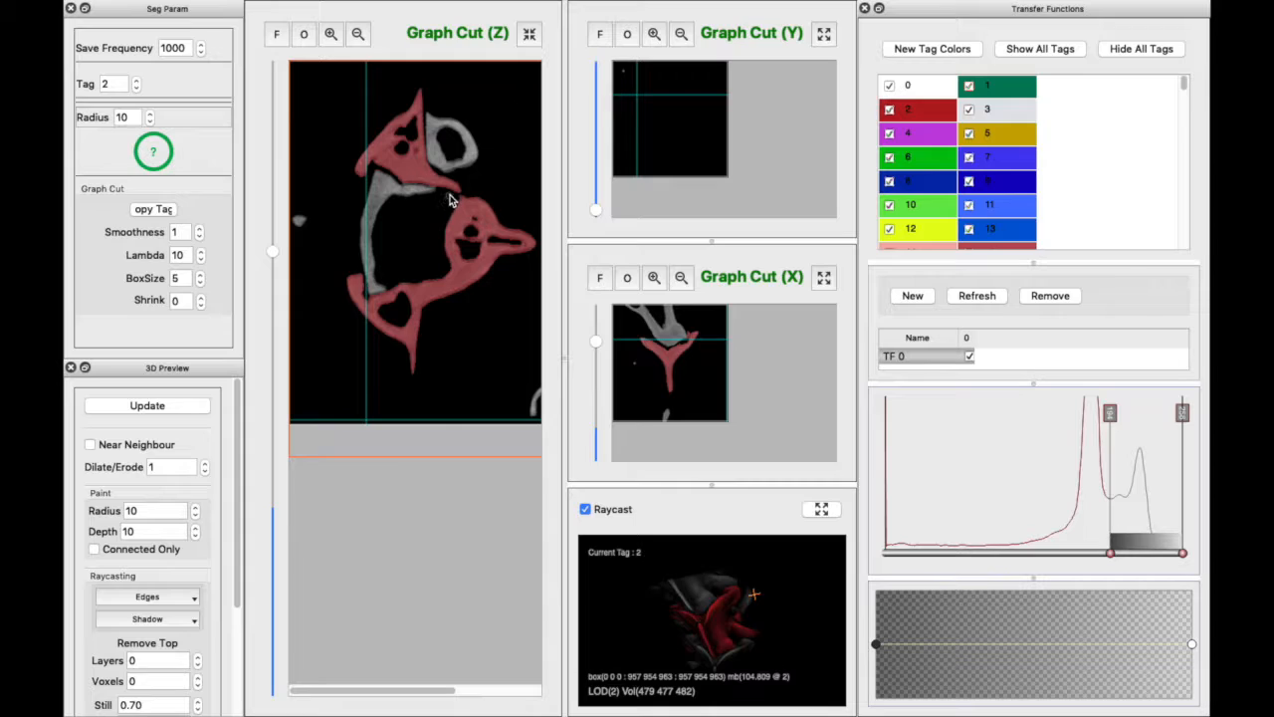
scroll(431, 230, up, 4)
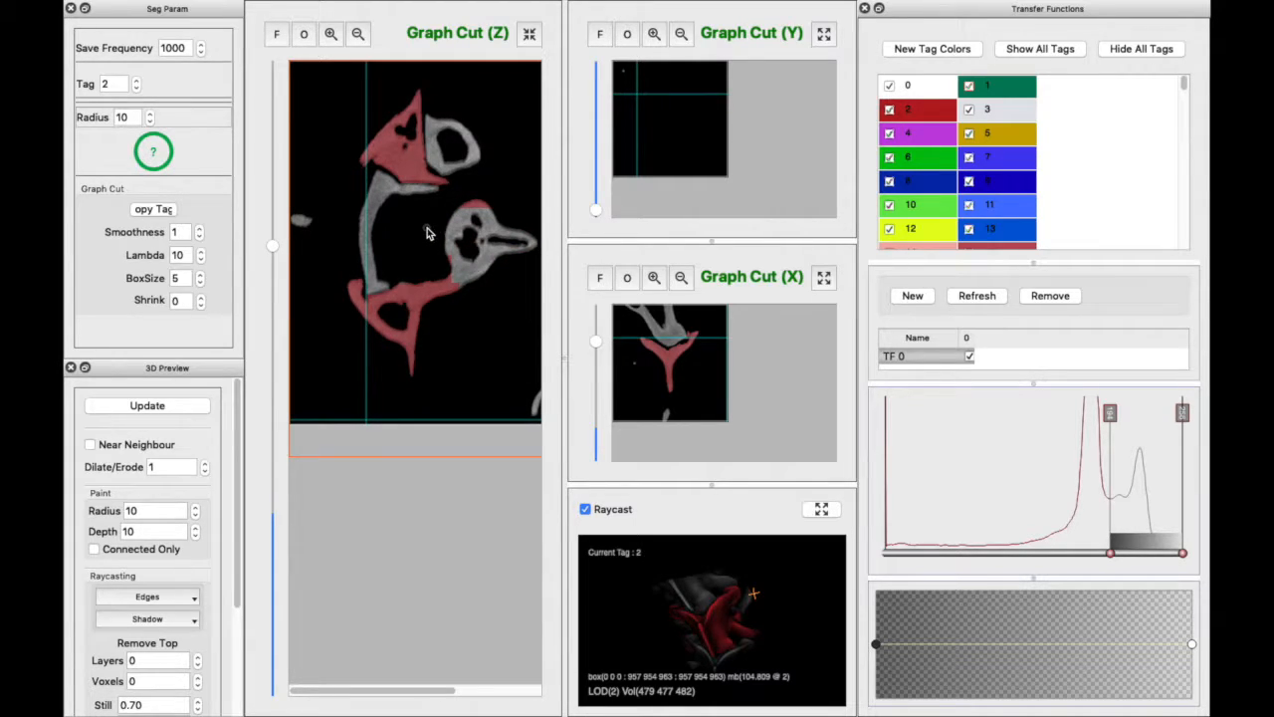
scroll(423, 237, down, 3)
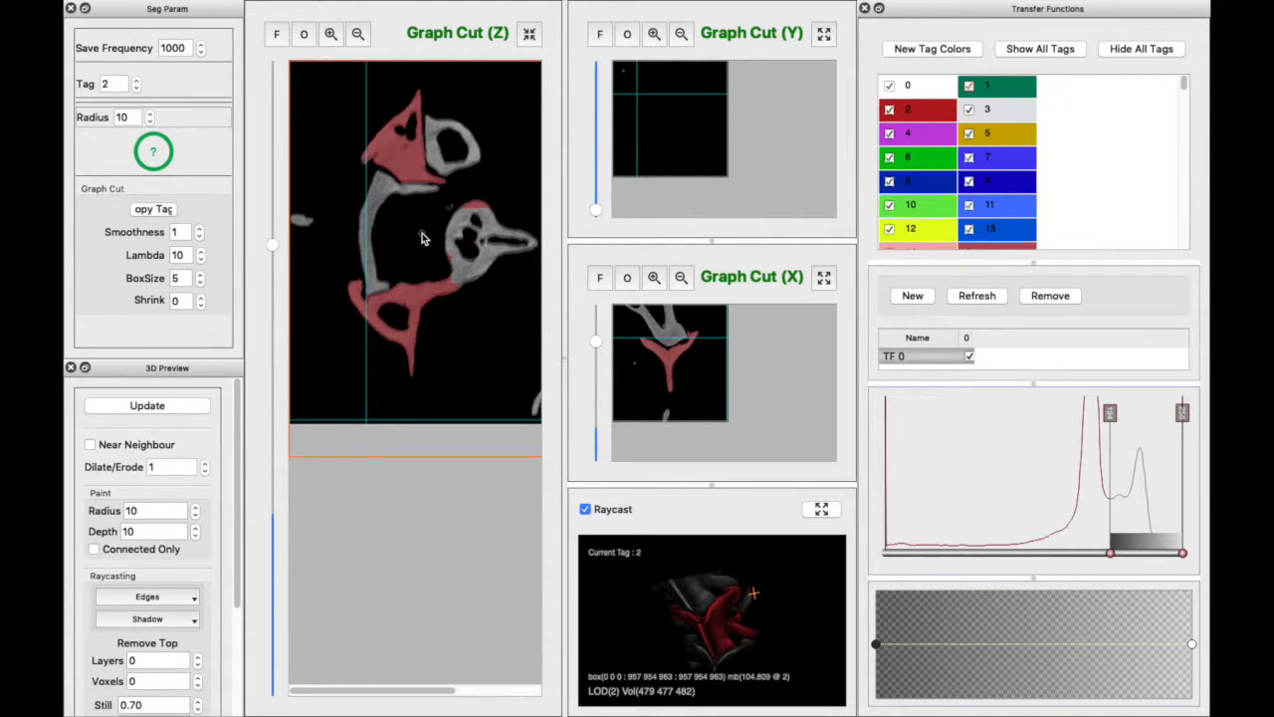
Draw a working box around the untagged vertebral body and segment it as tag 2 slice by slice in consecutive Z slices.
drag(391, 690, 431, 691)
drag(388, 191, 502, 327)
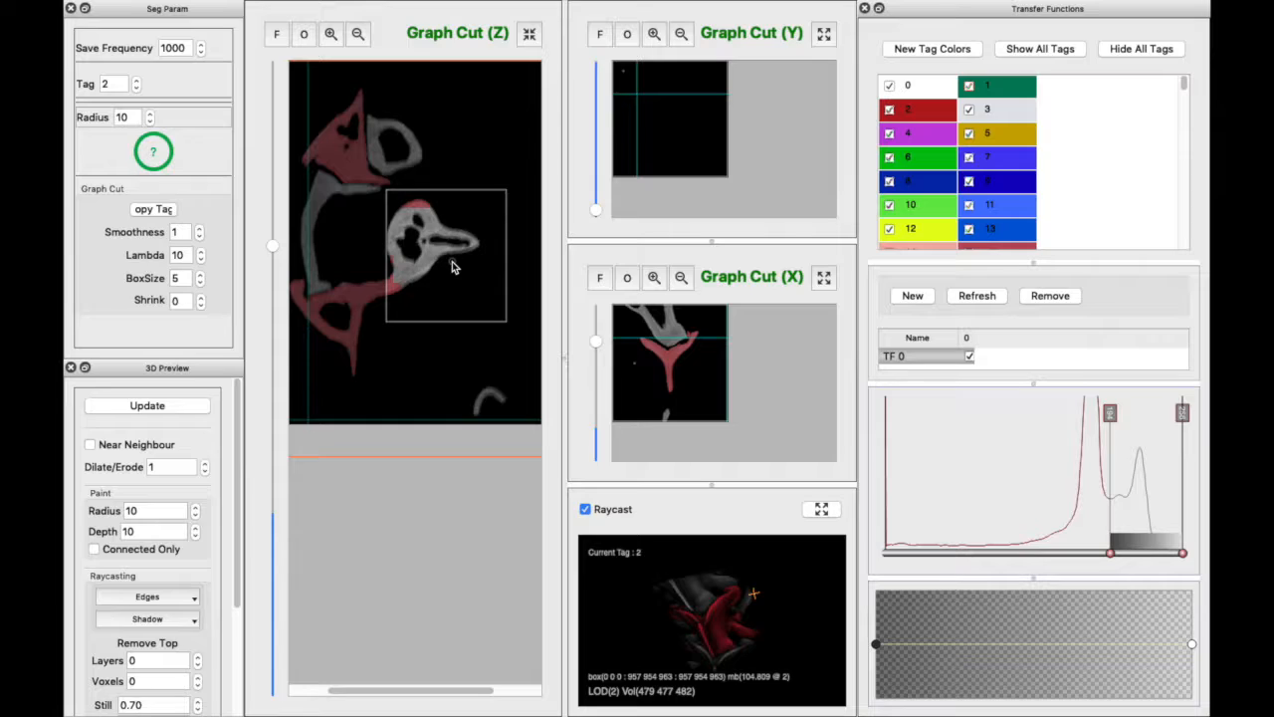
key(t)
scroll(444, 269, up, 1)
drag(388, 298, 383, 297)
key(t)
scroll(433, 289, up, 1)
key(t)
scroll(434, 295, up, 1)
key(t)
scroll(434, 295, up, 1)
key(t)
scroll(434, 295, up, 1)
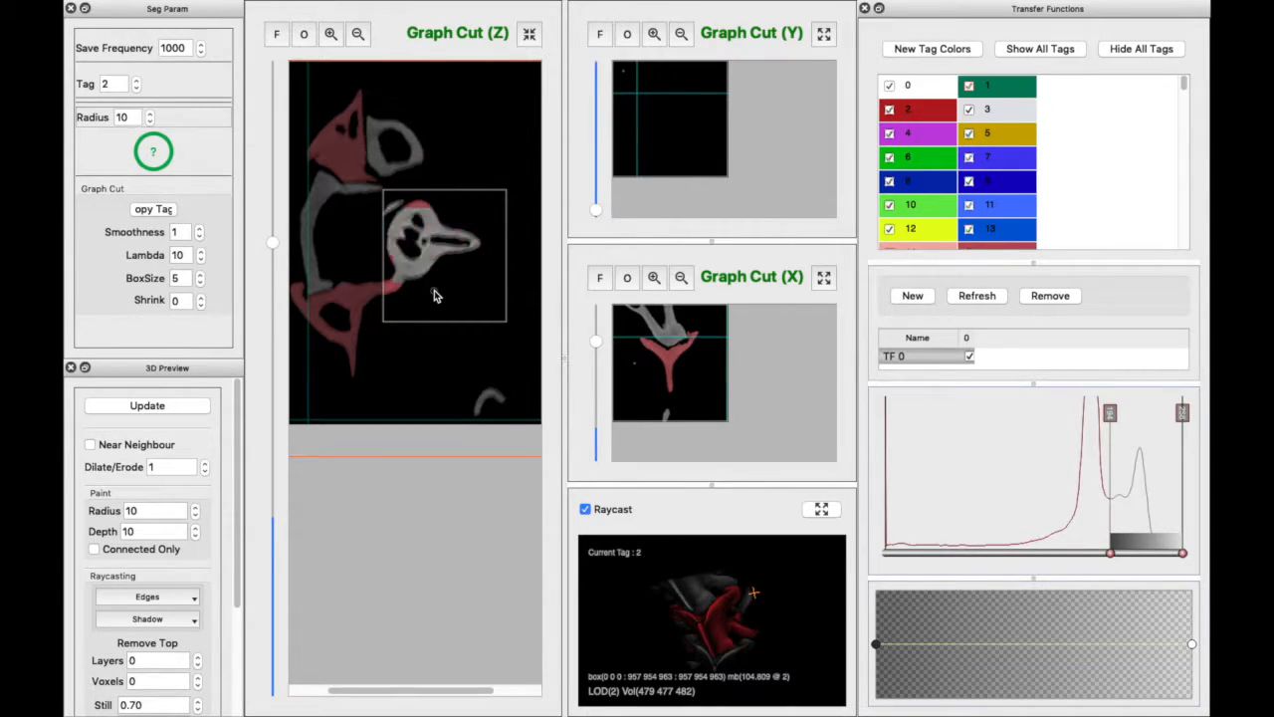
key(t)
scroll(434, 294, up, 1)
key(t)
scroll(434, 294, up, 1)
key(t)
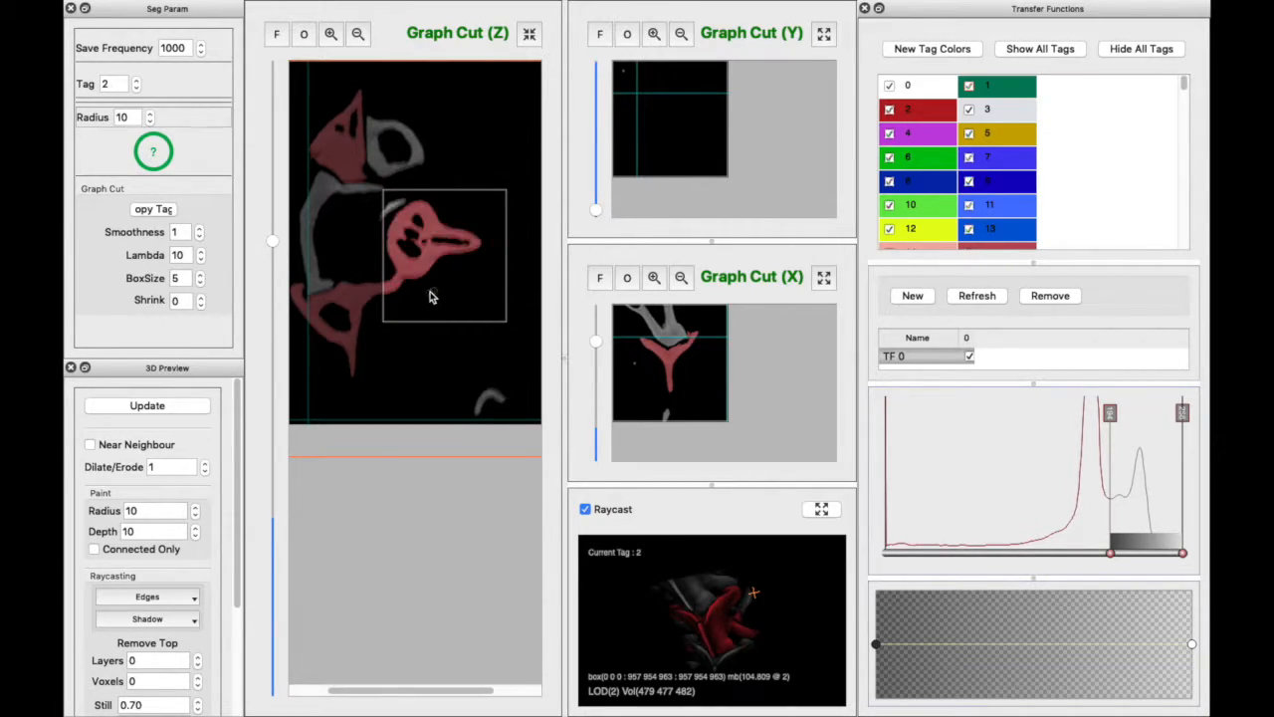
Widen the working box slightly towards the neural arch and continue segmenting the vertebral body as tag 2 through the following Z slices.
drag(381, 295, 371, 288)
scroll(447, 295, up, 1)
key(t)
scroll(448, 298, up, 1)
key(t)
scroll(447, 296, up, 1)
key(t)
scroll(453, 284, up, 1)
key(t)
scroll(453, 284, up, 1)
key(t)
scroll(452, 284, up, 1)
key(t)
scroll(453, 283, up, 1)
key(t)
scroll(453, 283, up, 1)
key(t)
scroll(453, 283, up, 1)
key(t)
scroll(453, 284, up, 1)
key(t)
scroll(453, 283, up, 1)
key(t)
scroll(452, 284, up, 1)
key(t)
scroll(453, 283, up, 1)
key(t)
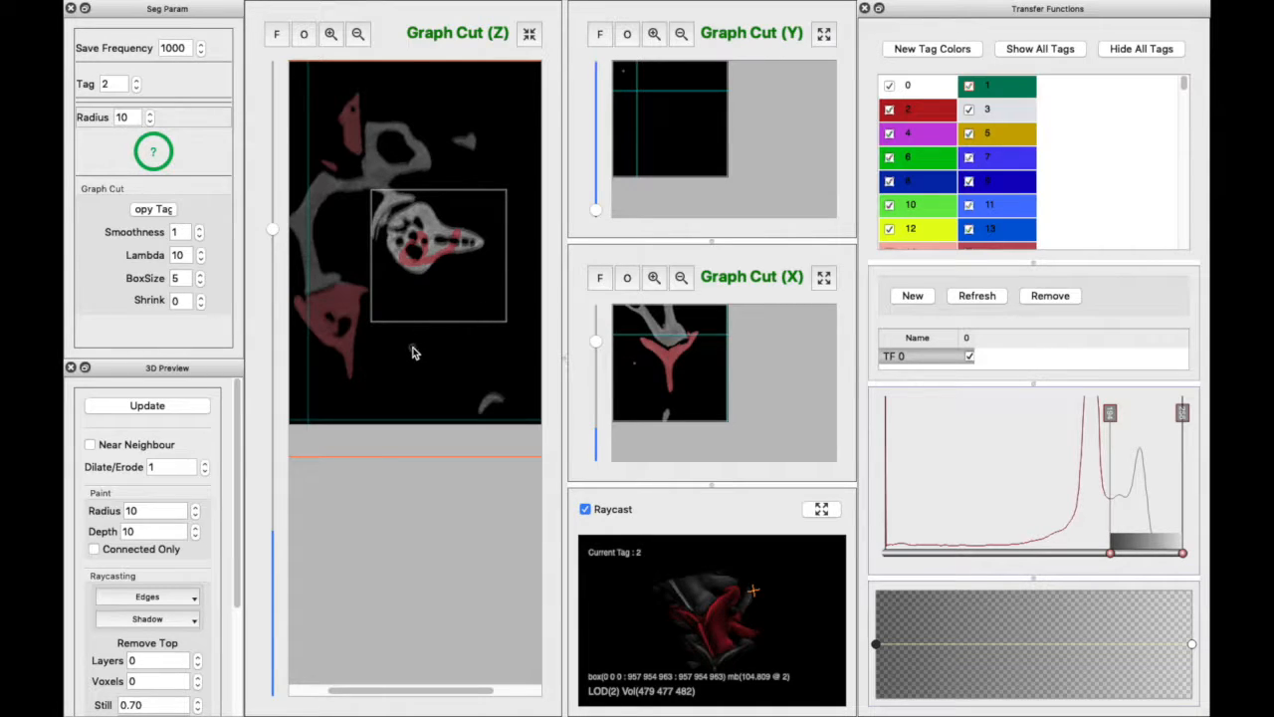
Set Lambda to 12, enlarge the working box around the vertebral body, and rerun the tag 2 graph cut in the current and next Z slices.
click(200, 251)
click(200, 250)
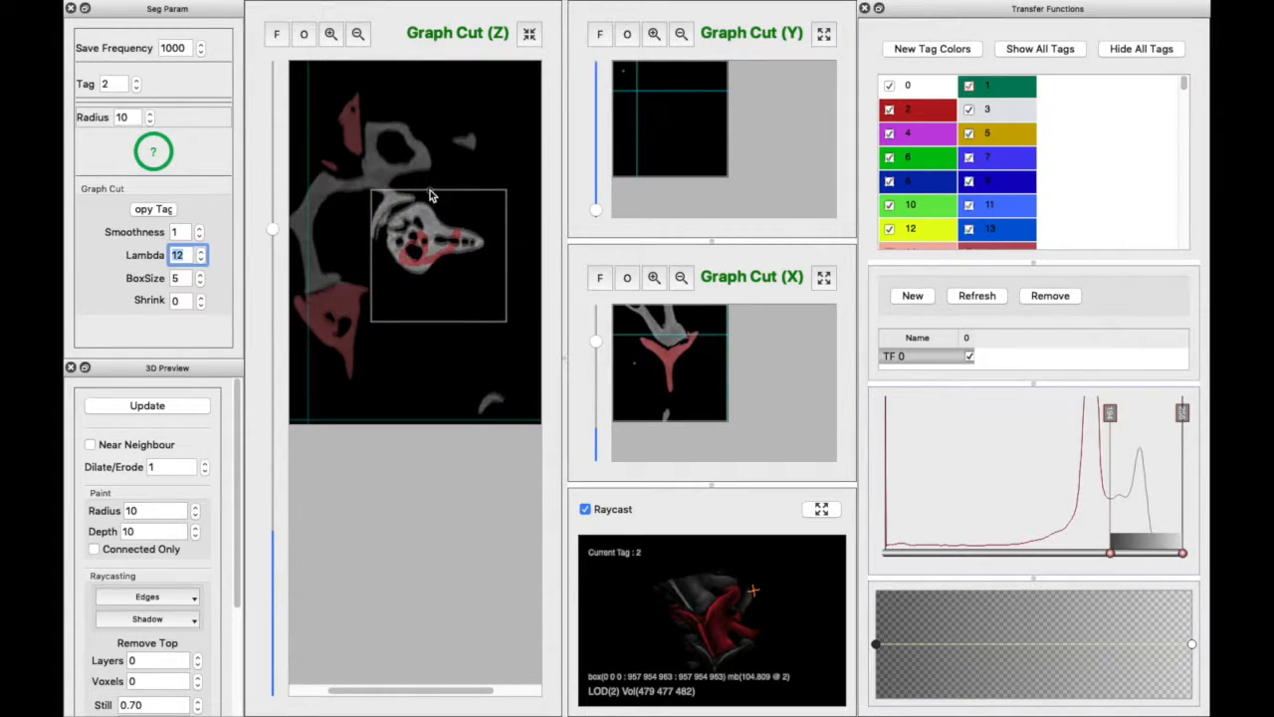
drag(431, 192, 436, 153)
drag(371, 265, 351, 263)
key(t)
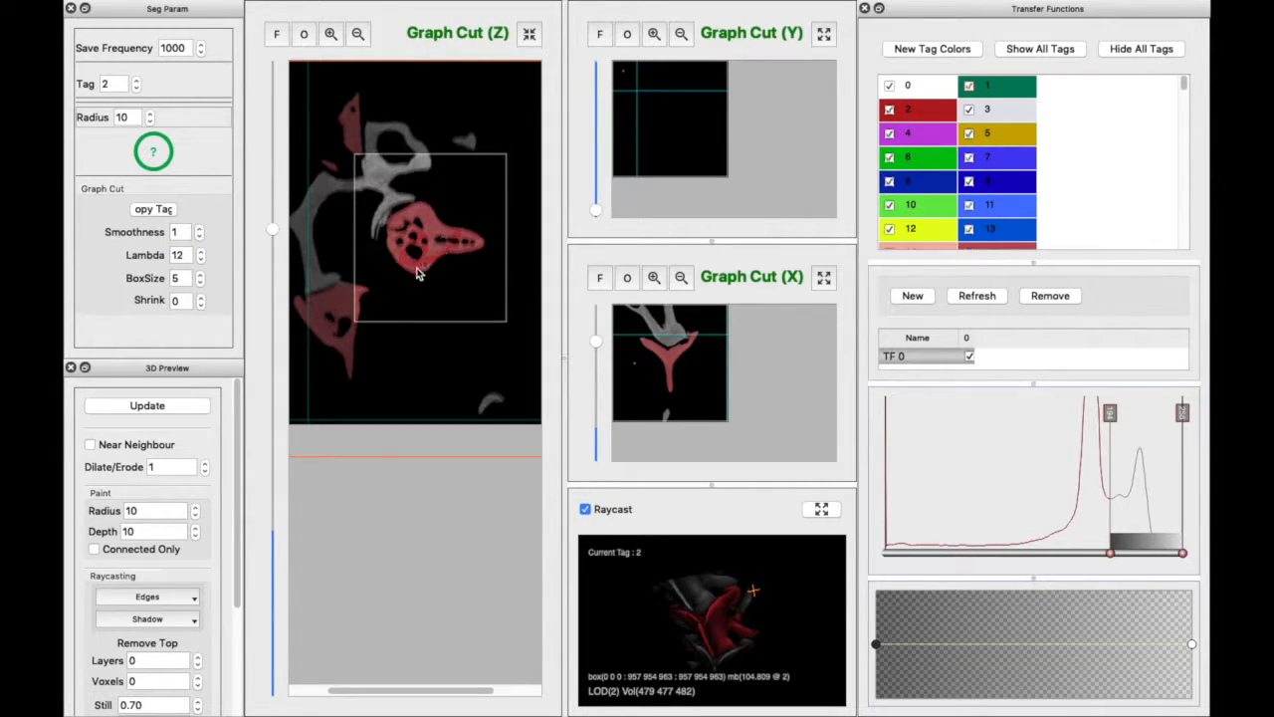
scroll(450, 313, up, 1)
key(t)
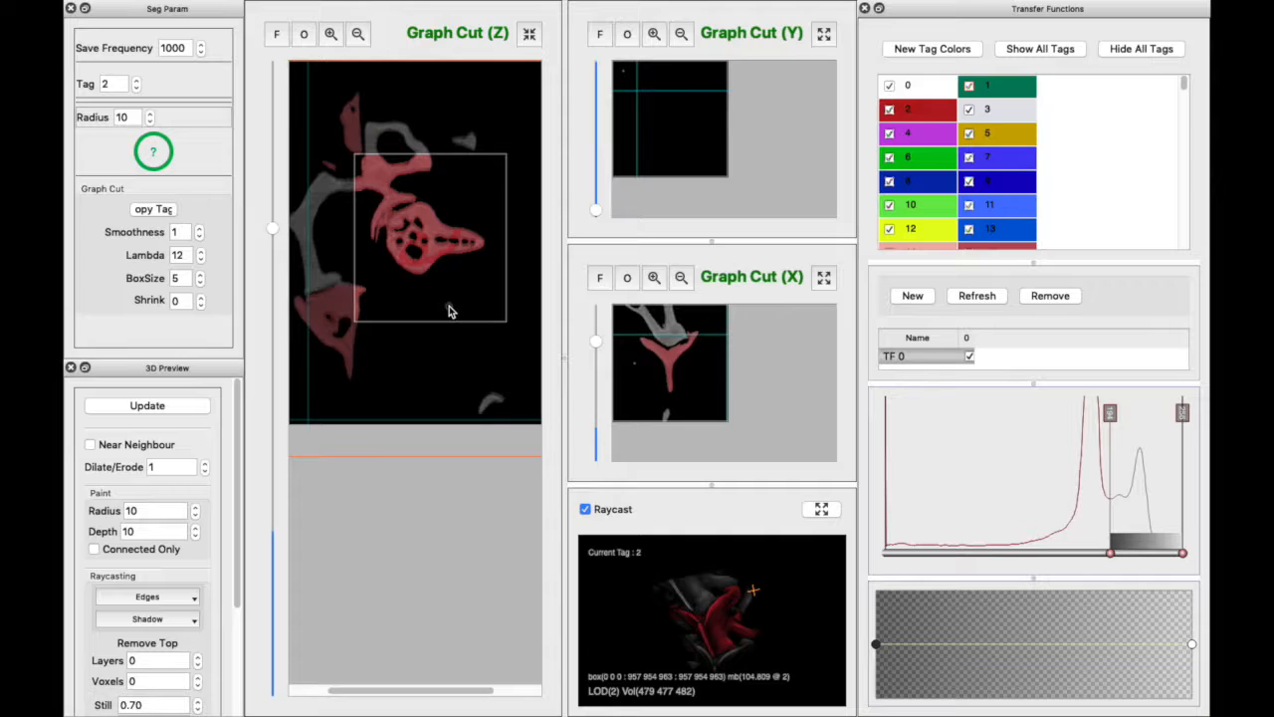
scroll(450, 312, up, 1)
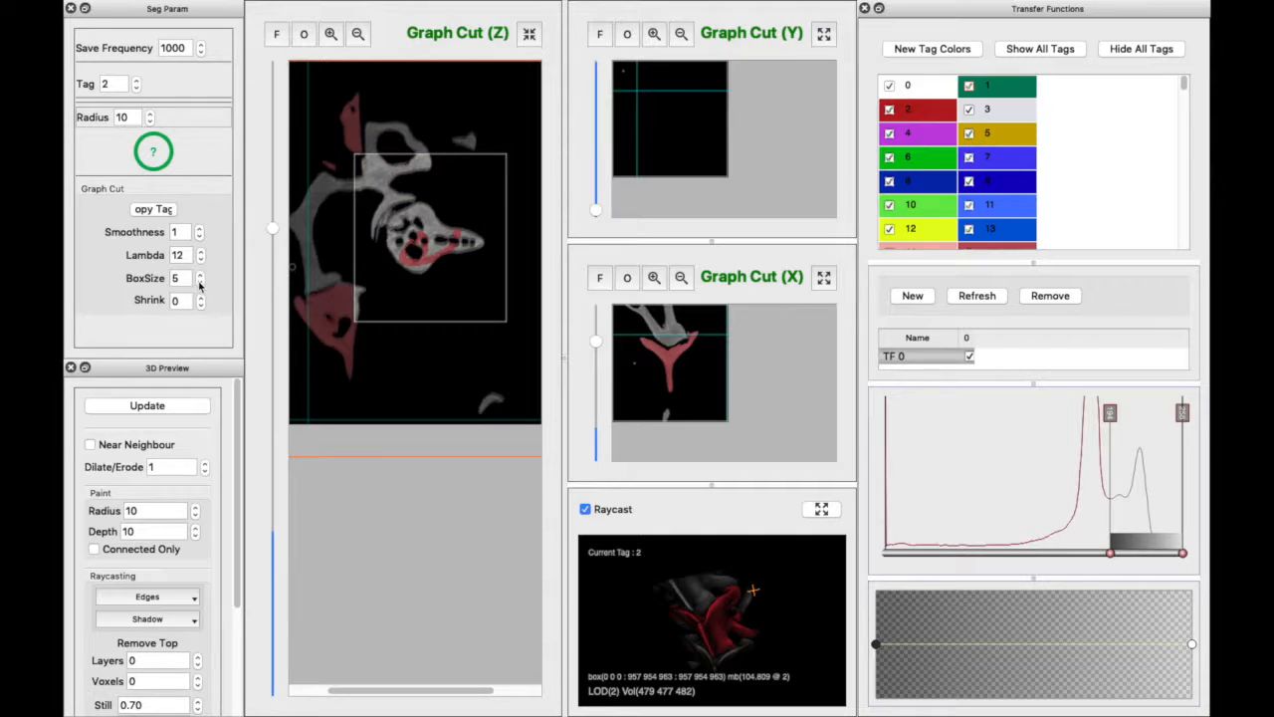
Set Lambda to 15 and segment the vertebral body as tag 2 again in this Z slice and the next one.
click(200, 251)
click(200, 251)
click(200, 251)
key(t)
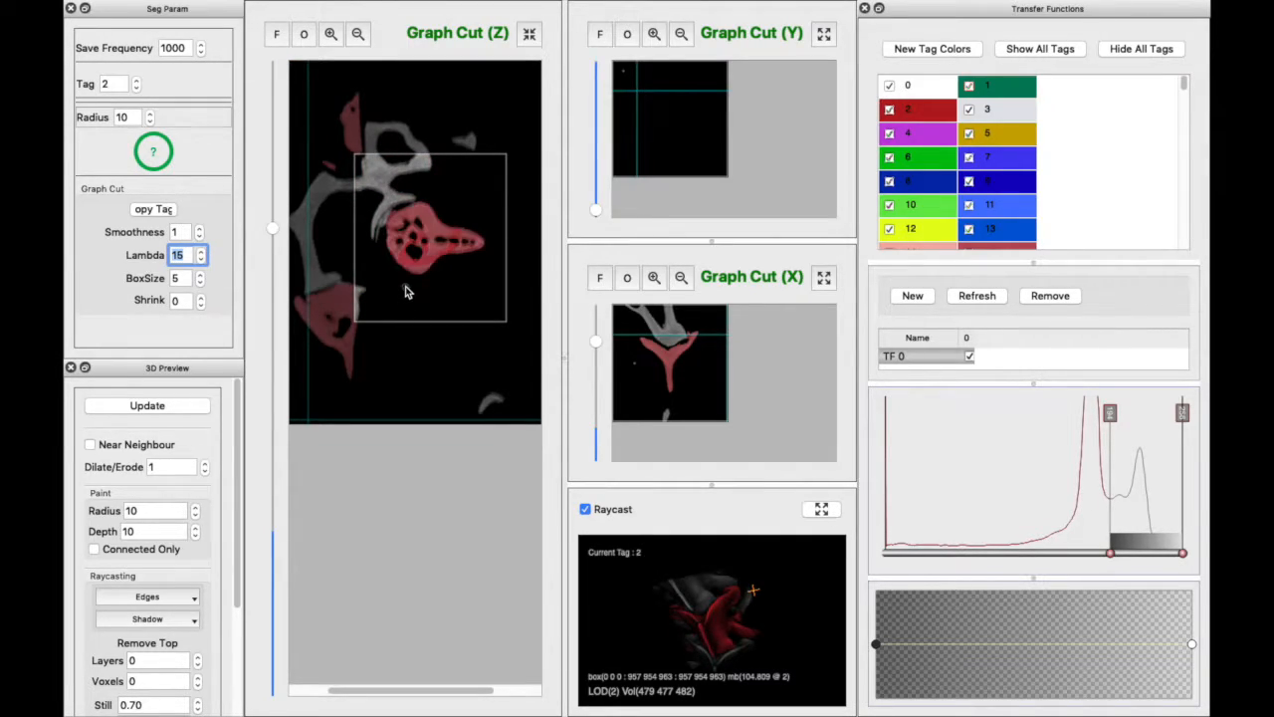
scroll(421, 295, up, 1)
key(t)
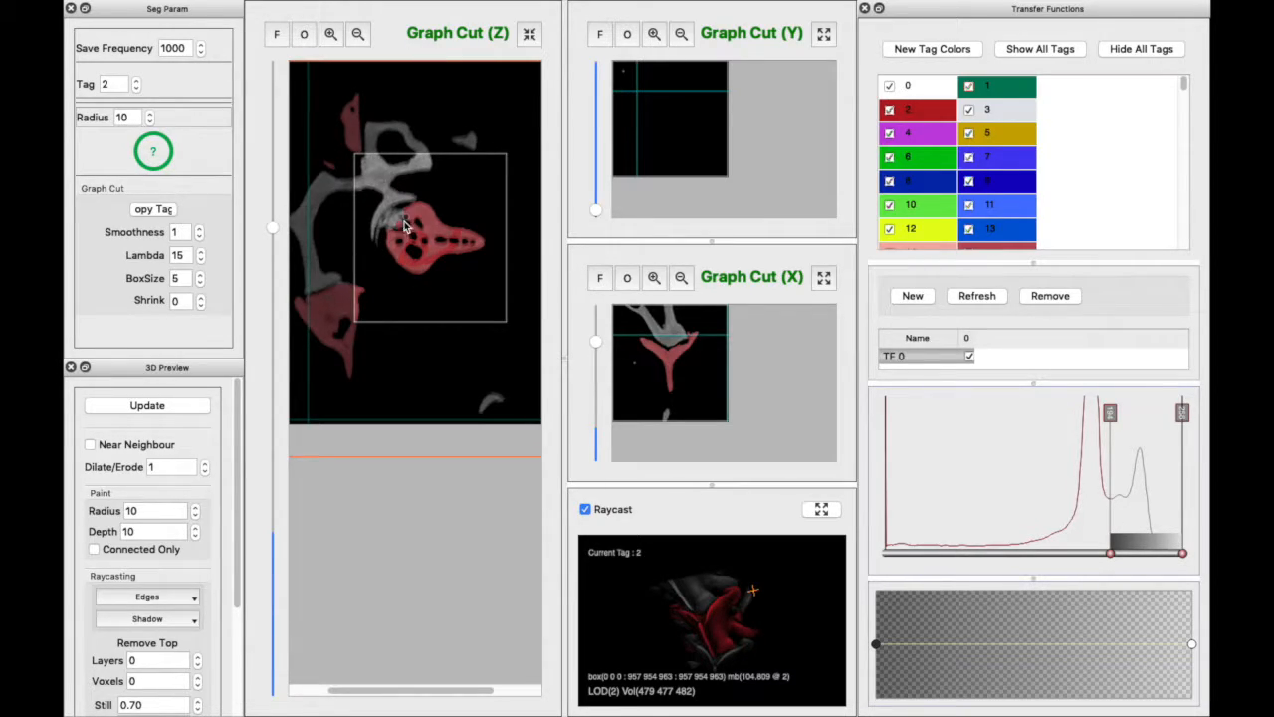
key(t)
key(r)
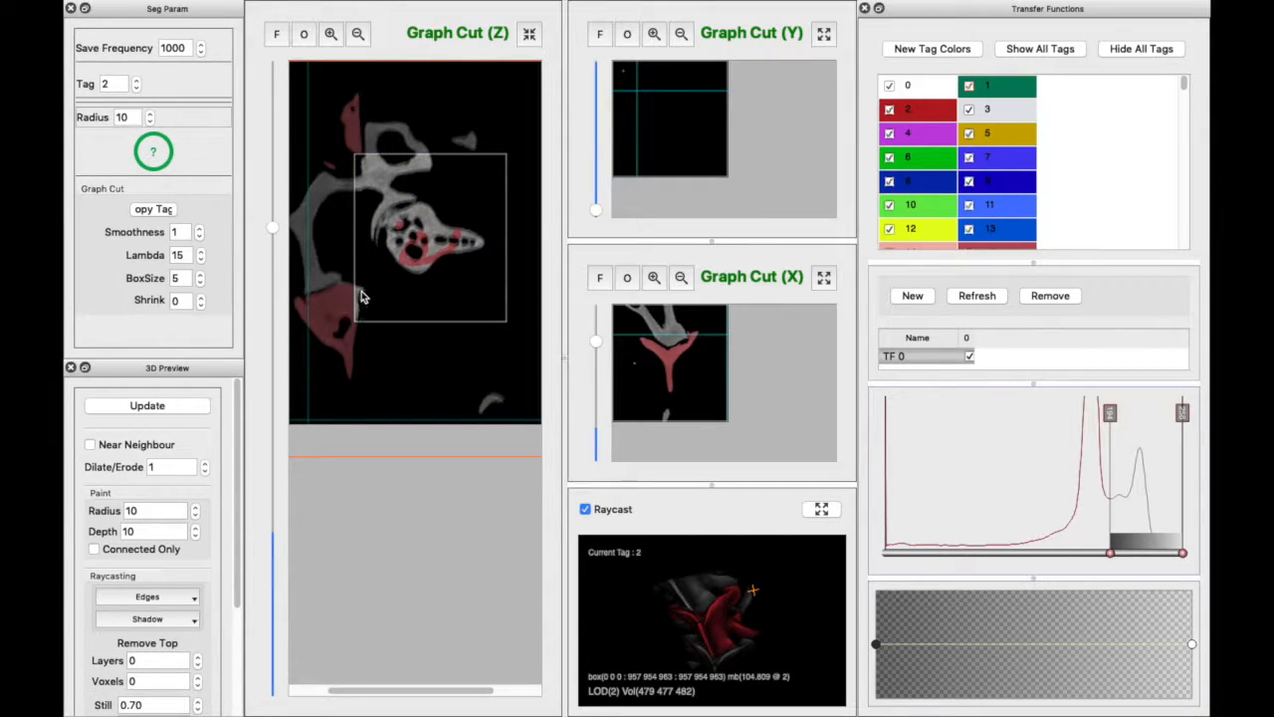
Set Lambda to 17 and reduce the working box to end just below the vertebral body.
click(201, 251)
click(201, 251)
drag(360, 288, 365, 319)
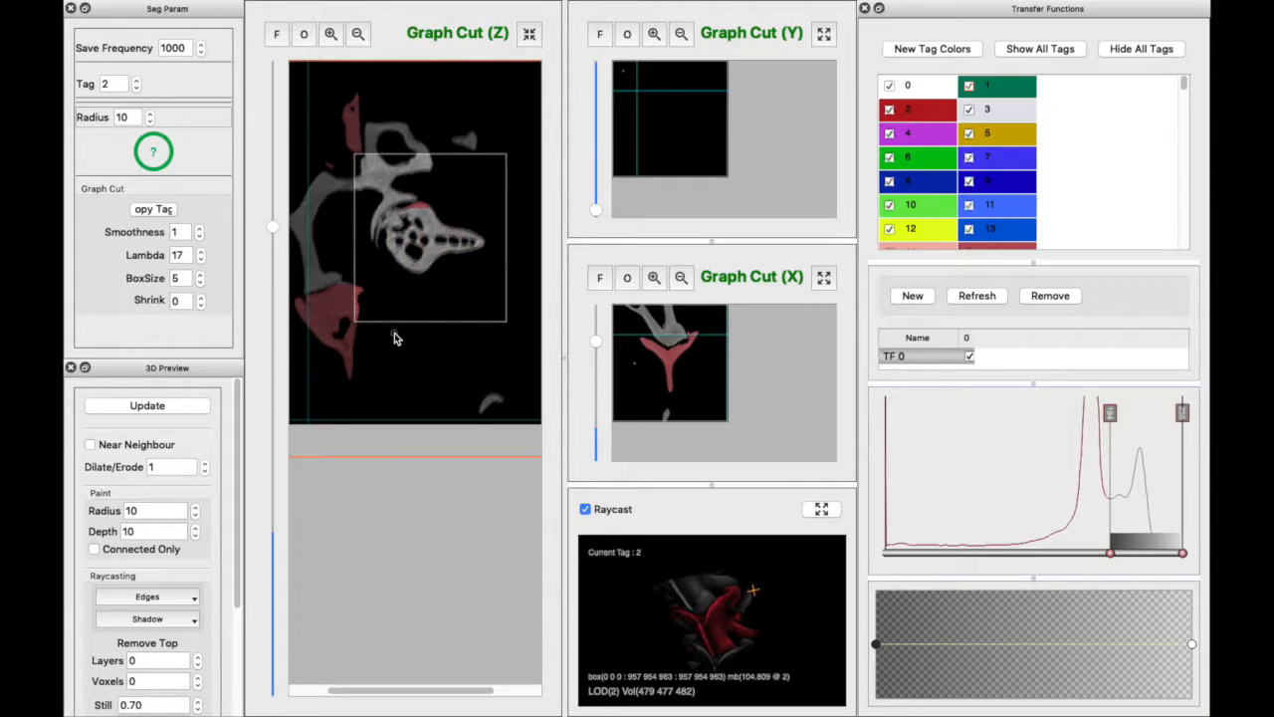
drag(433, 321, 435, 278)
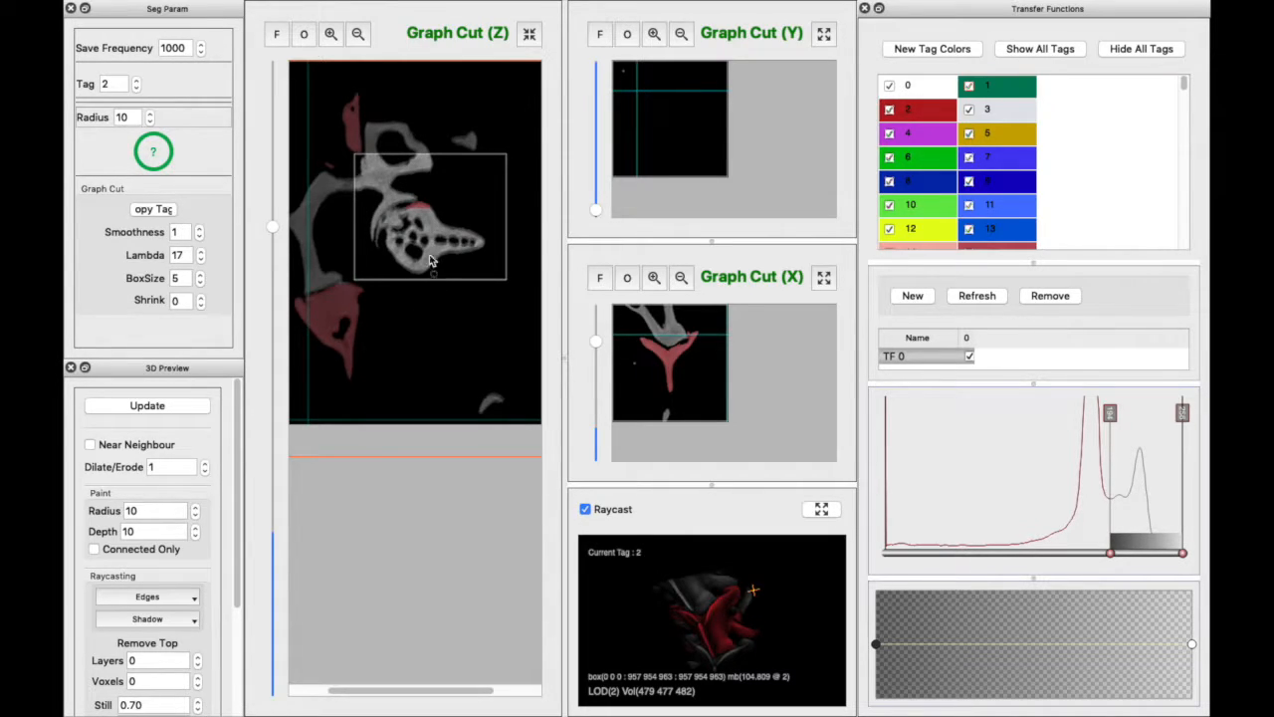
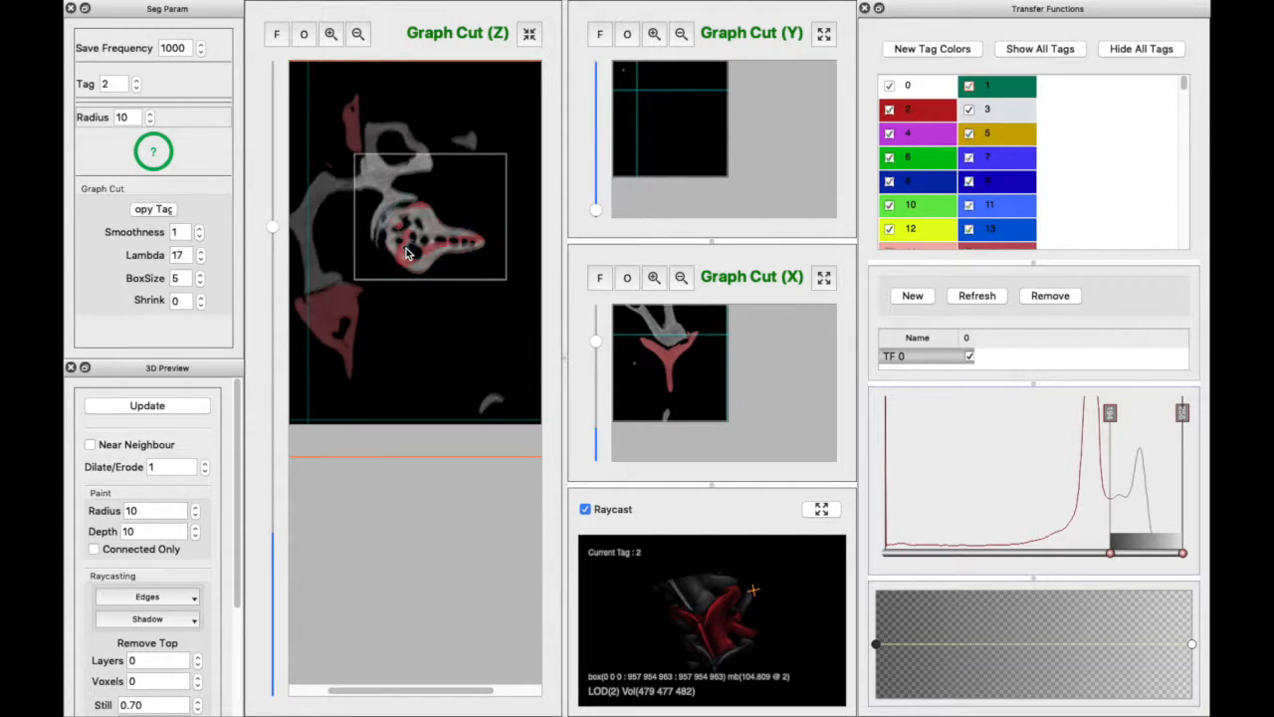
Try to separate the vertebral body from the touching neighbouring vertebra with tag 2 graph cuts in the next Z slices, and dismiss the box.
drag(379, 235, 382, 249)
key(t)
key(r)
key(t)
key(r)
key(t)
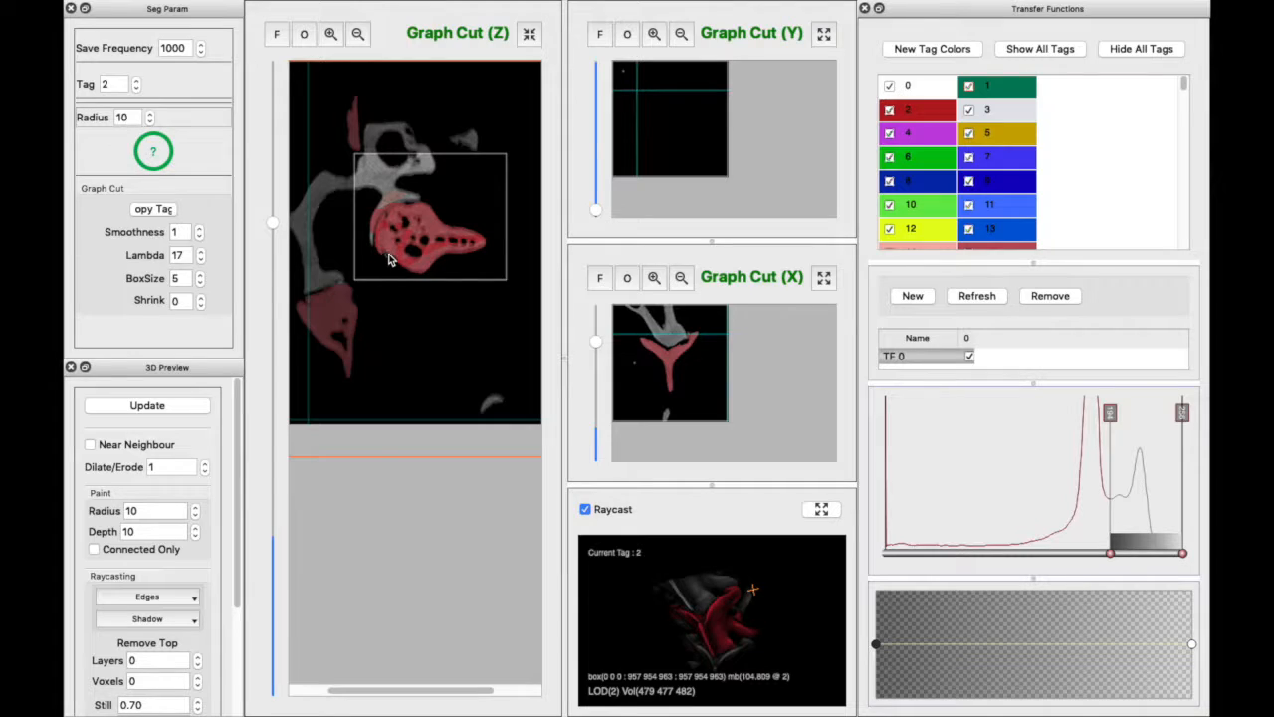
key(Escape)
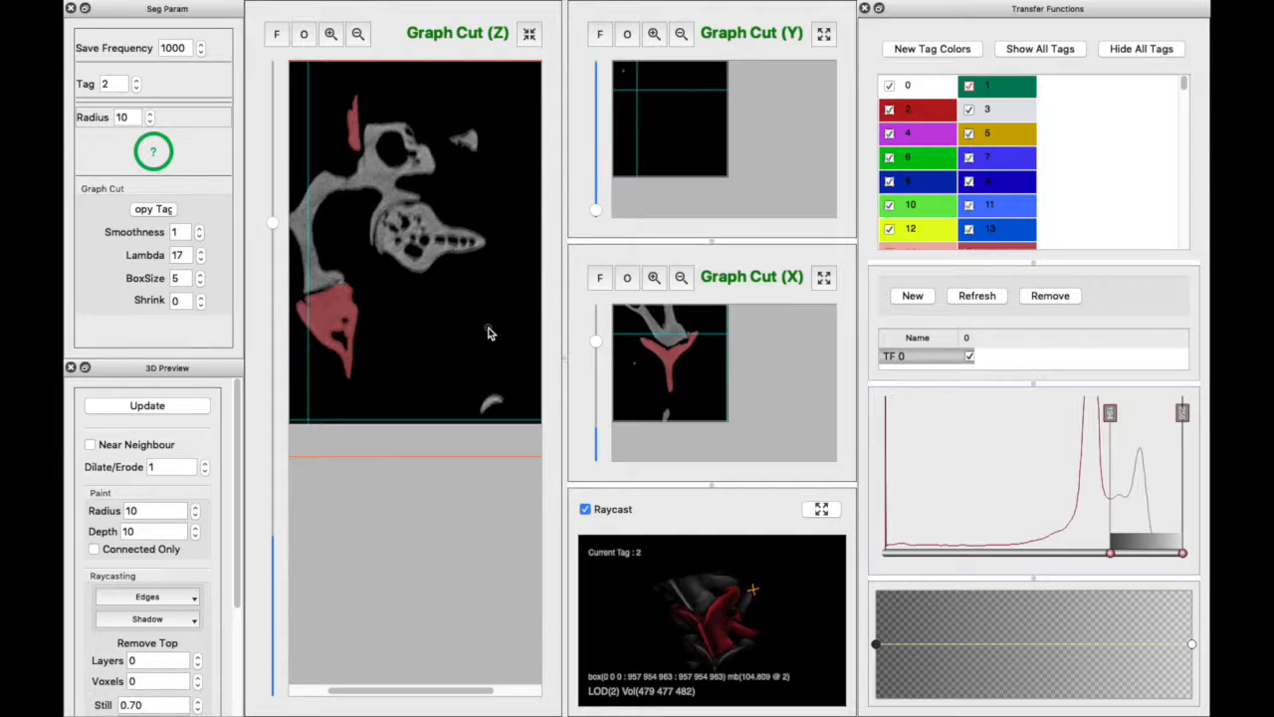
Return to the segmented Z slices and save the tagging work.
scroll(487, 334, down, 5)
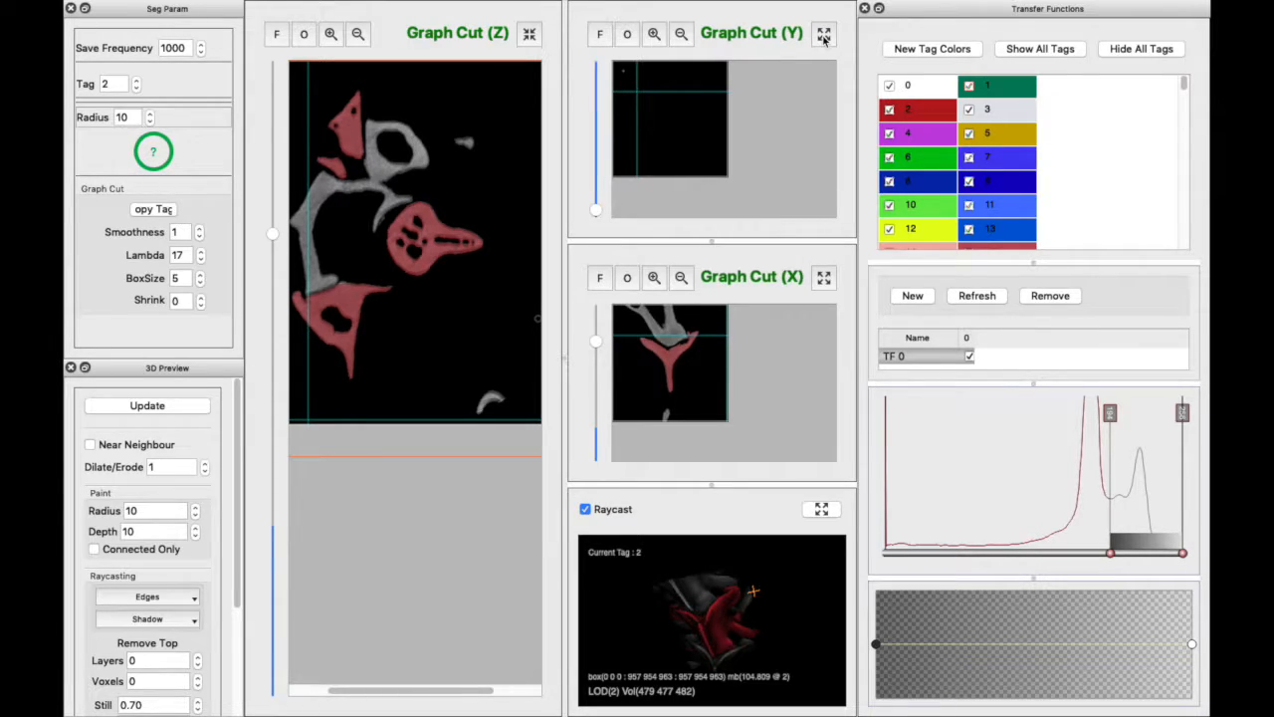
mouse_move(351, 6)
click(197, 9)
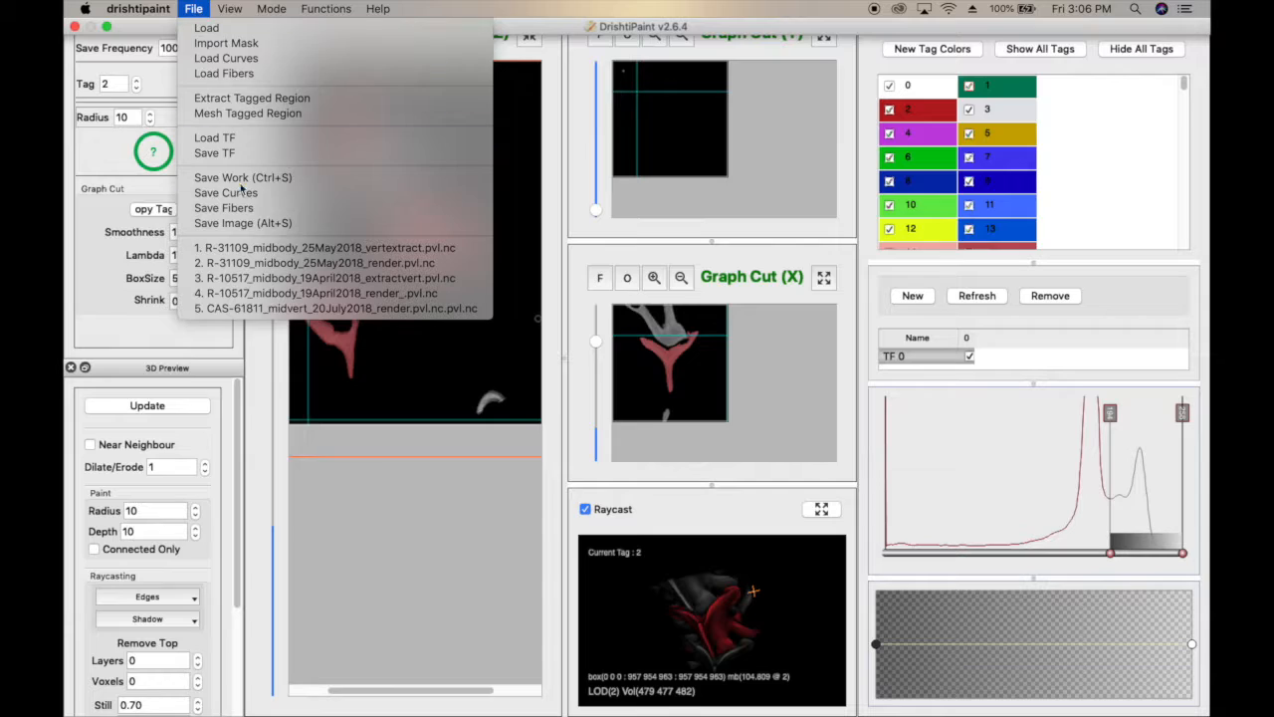
click(248, 173)
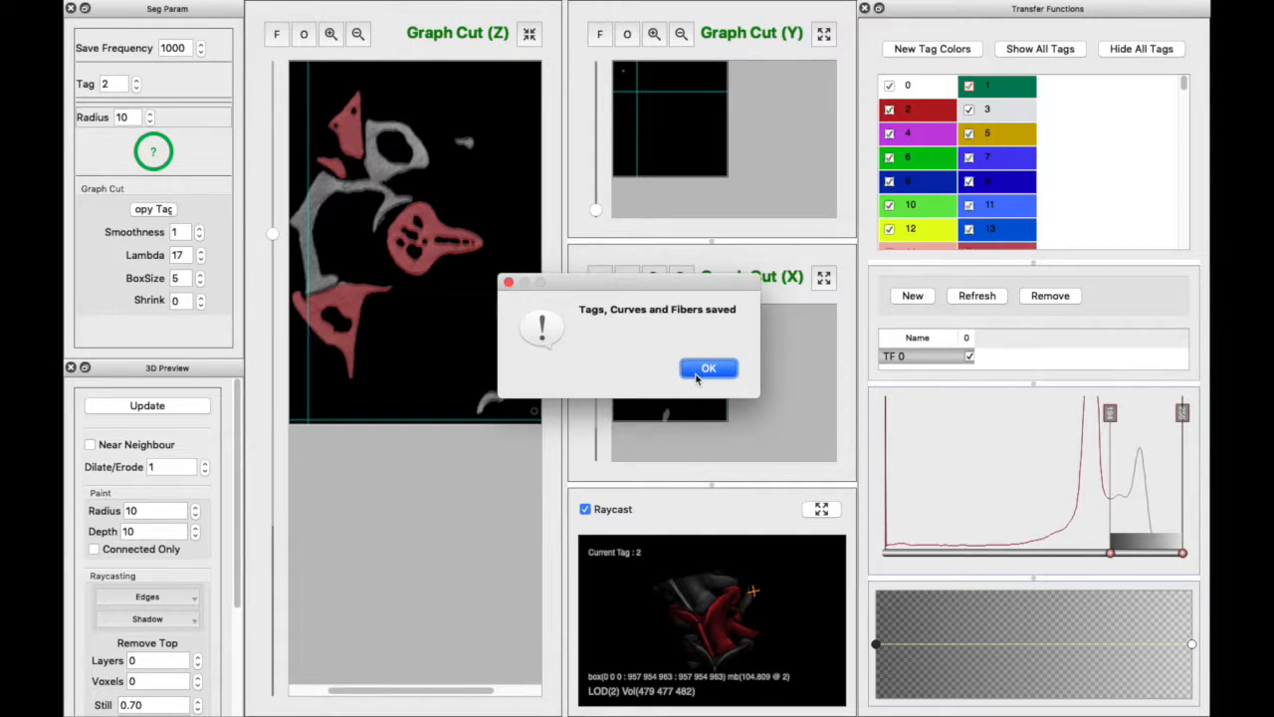
click(699, 366)
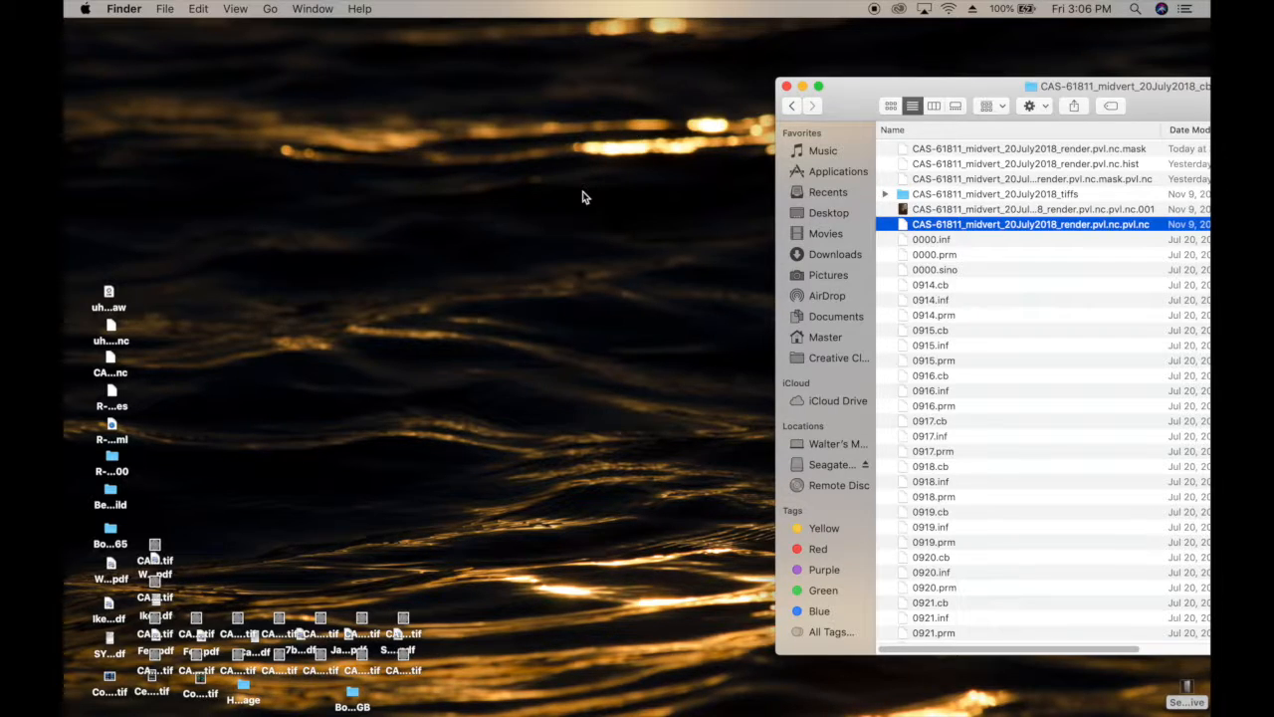
Load CAS-61811_midvert_20July2018_render.pvl.nc.pvl.nc into DrishtiPaint at subsampling level 2, sending off the crash report.
double_click(902, 228)
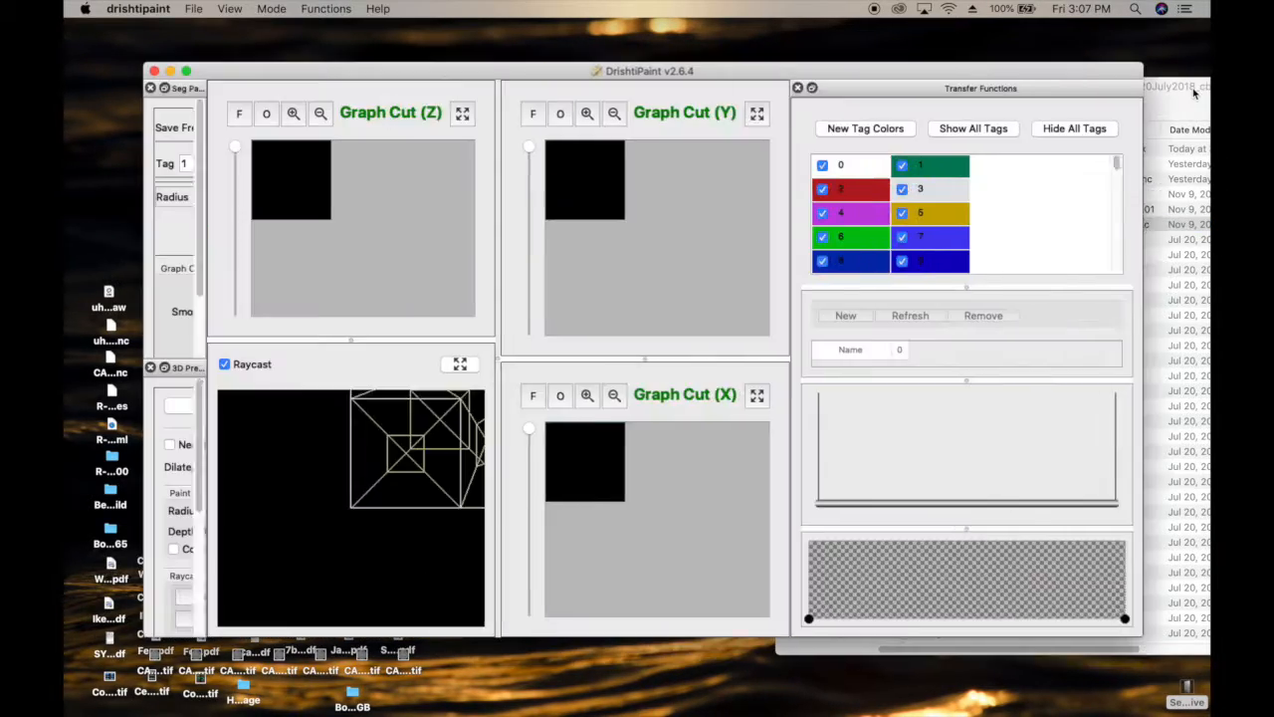
click(1188, 97)
drag(901, 228, 189, 75)
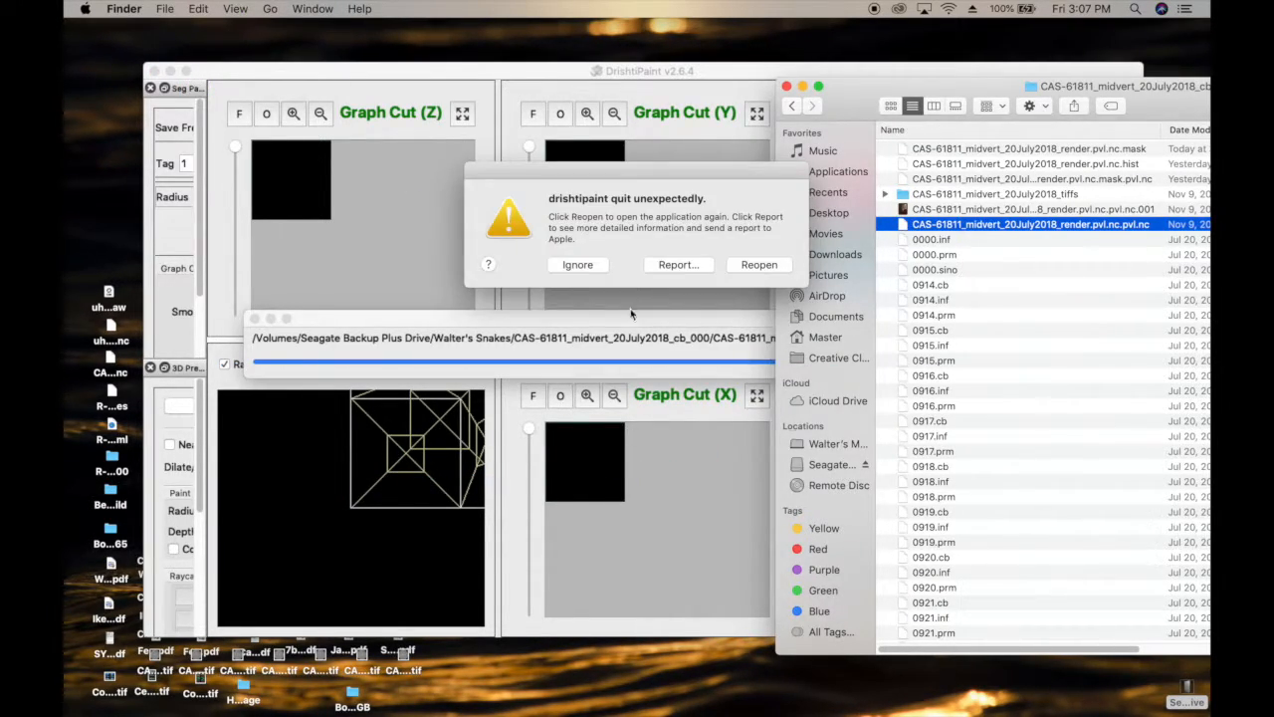
click(678, 264)
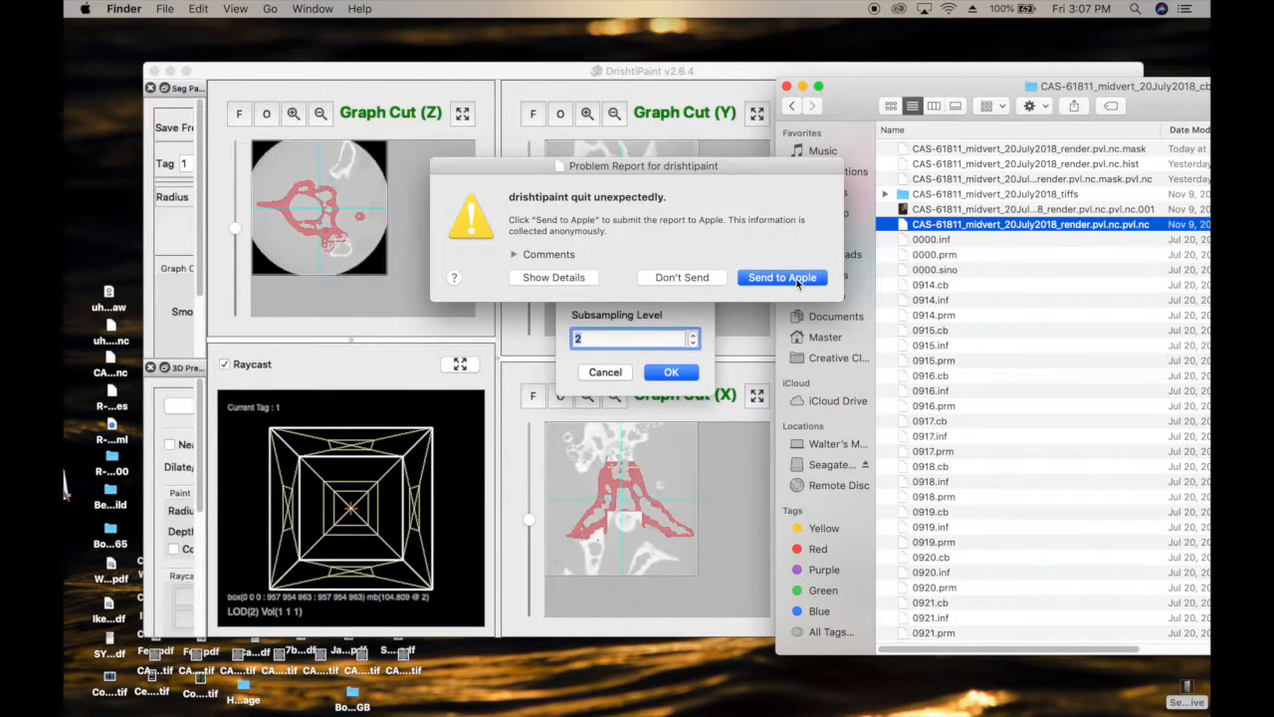
click(796, 282)
click(670, 371)
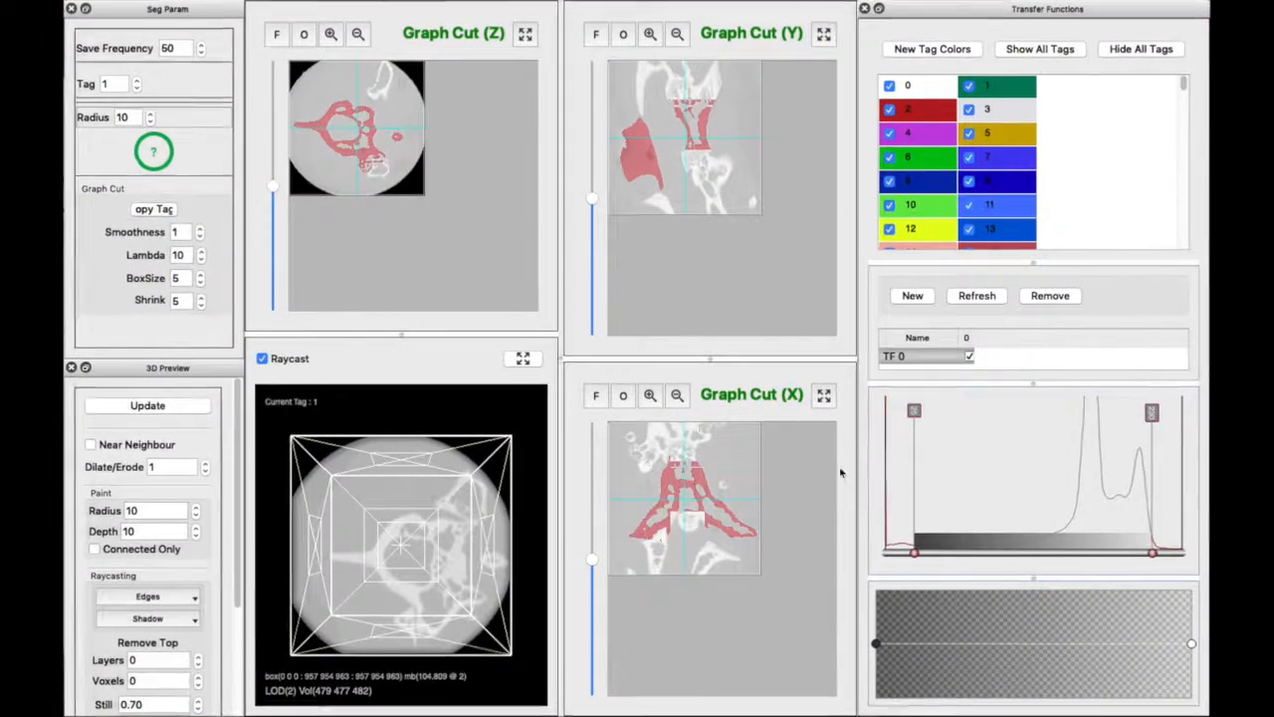
Narrow the transfer function to the dense bone range and enlarge the 3D raycast view of the vertebrae.
drag(1153, 553, 1184, 555)
drag(915, 553, 1113, 552)
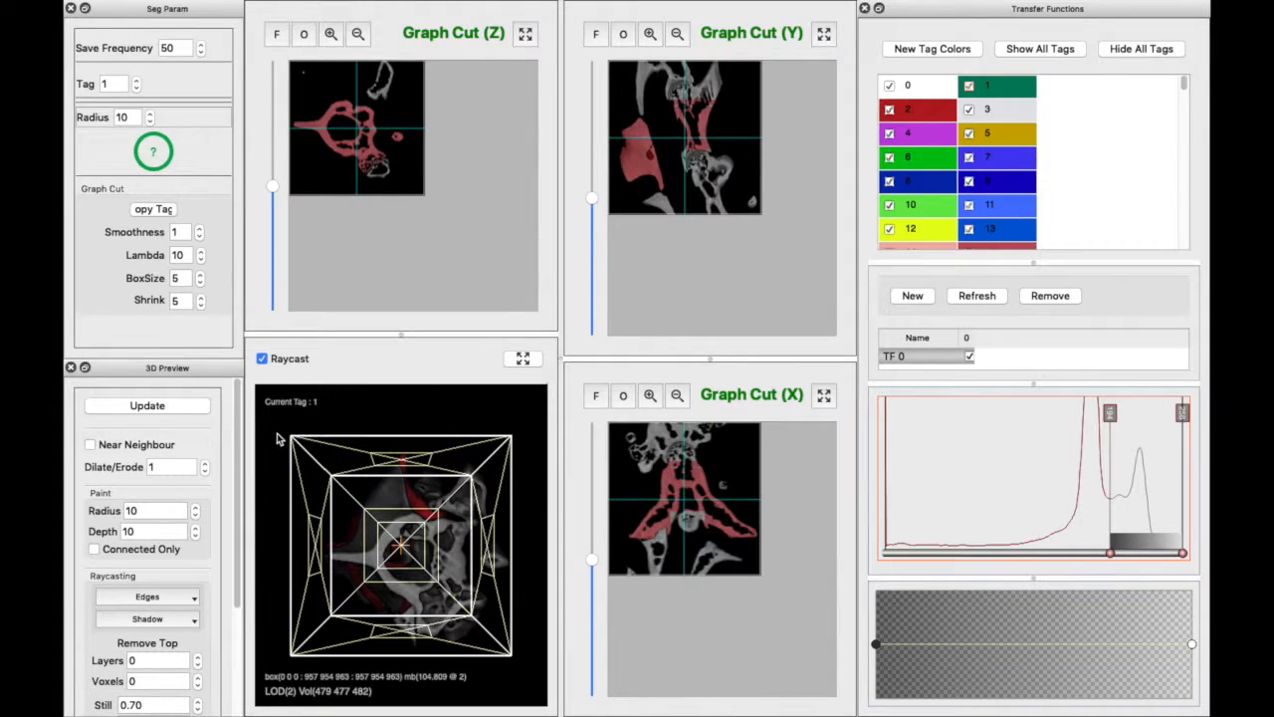
click(522, 358)
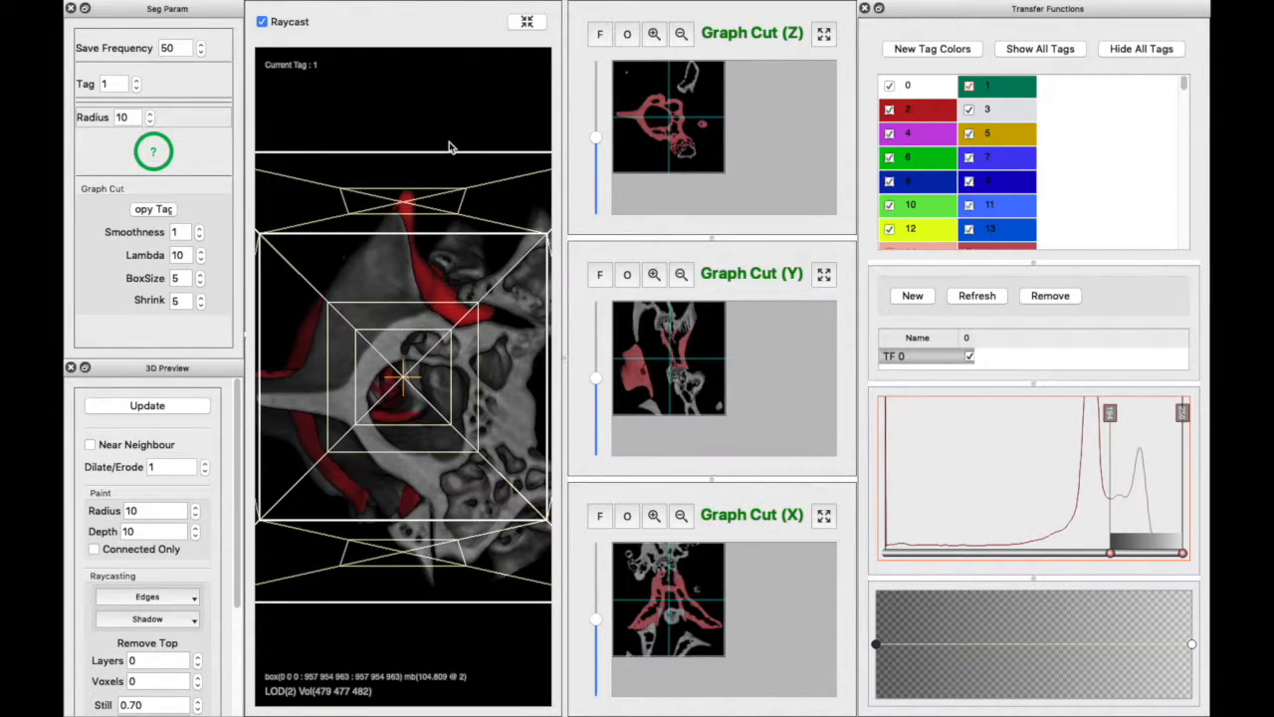
drag(419, 113, 455, 109)
Set the 3D paint radius to 9 and hide the bounding box in the 3D preview.
mouse_move(289, 8)
click(230, 9)
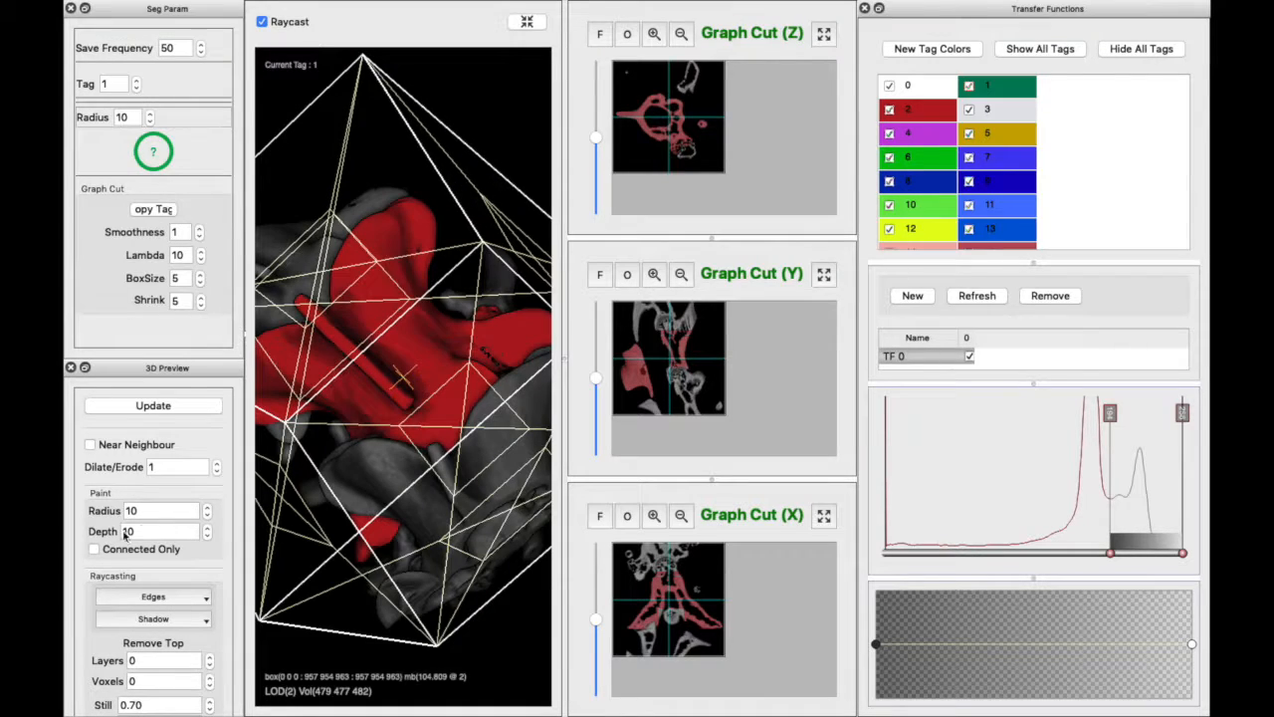
scroll(147, 519, down, 1)
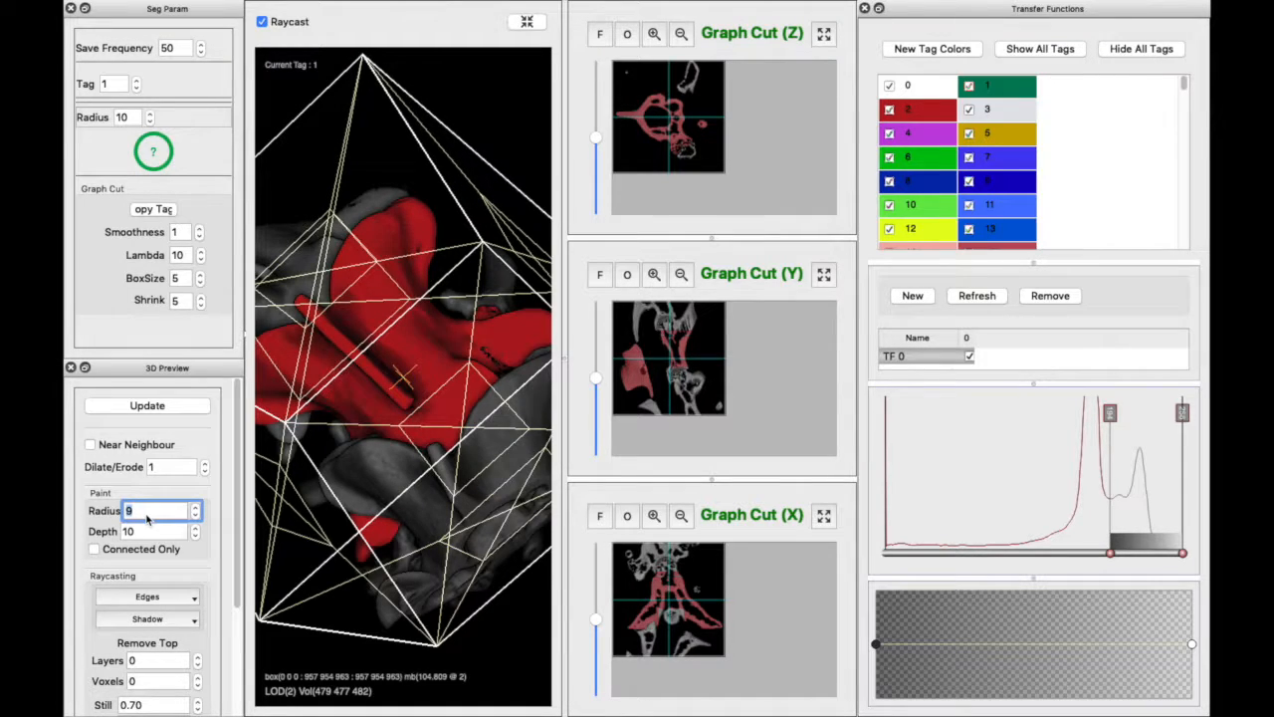
scroll(237, 428, down, 5)
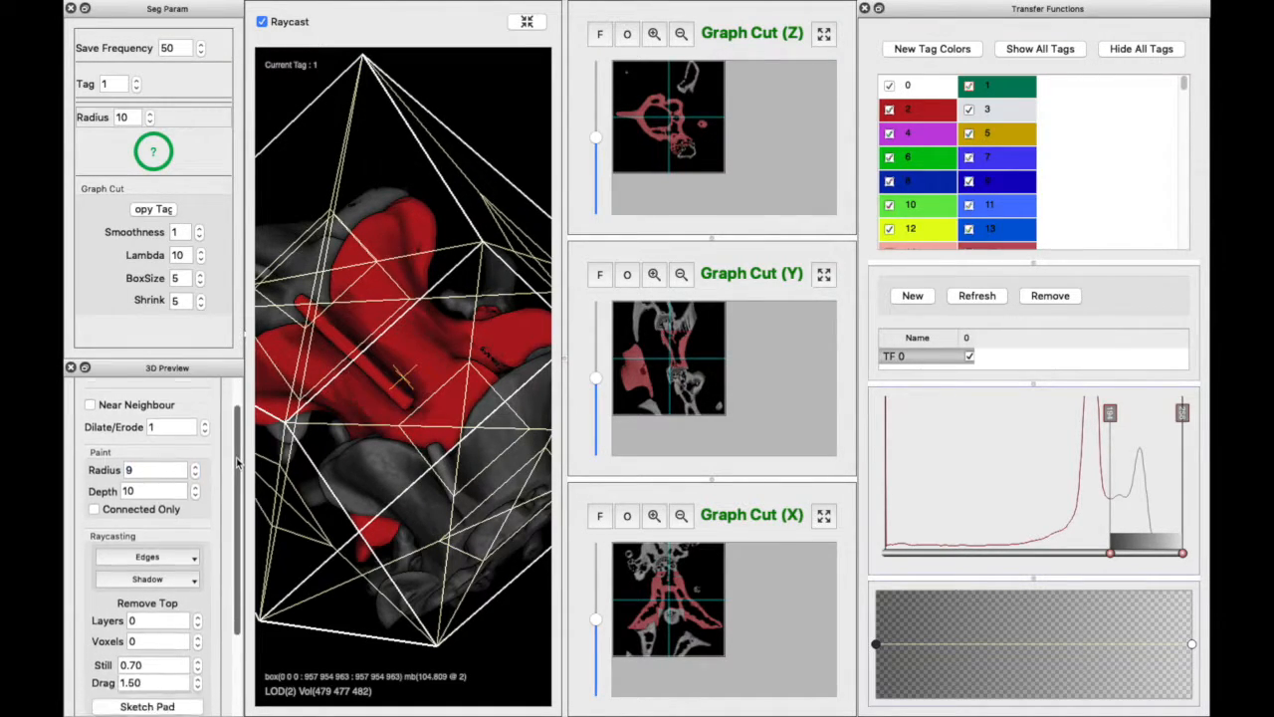
click(90, 633)
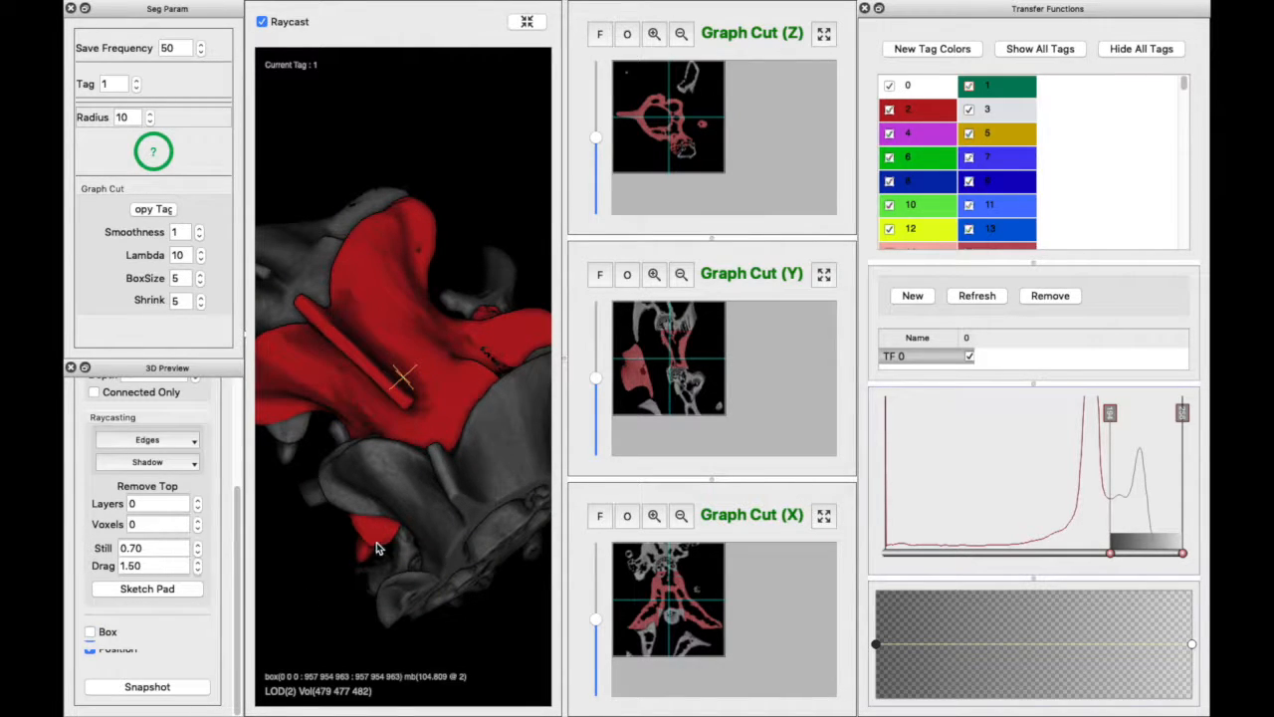
Refresh the 3D preview, inspect the tagged vertebra from several angles, and put the position marker on the mis-tagged bone tip beside it.
drag(348, 583, 378, 418)
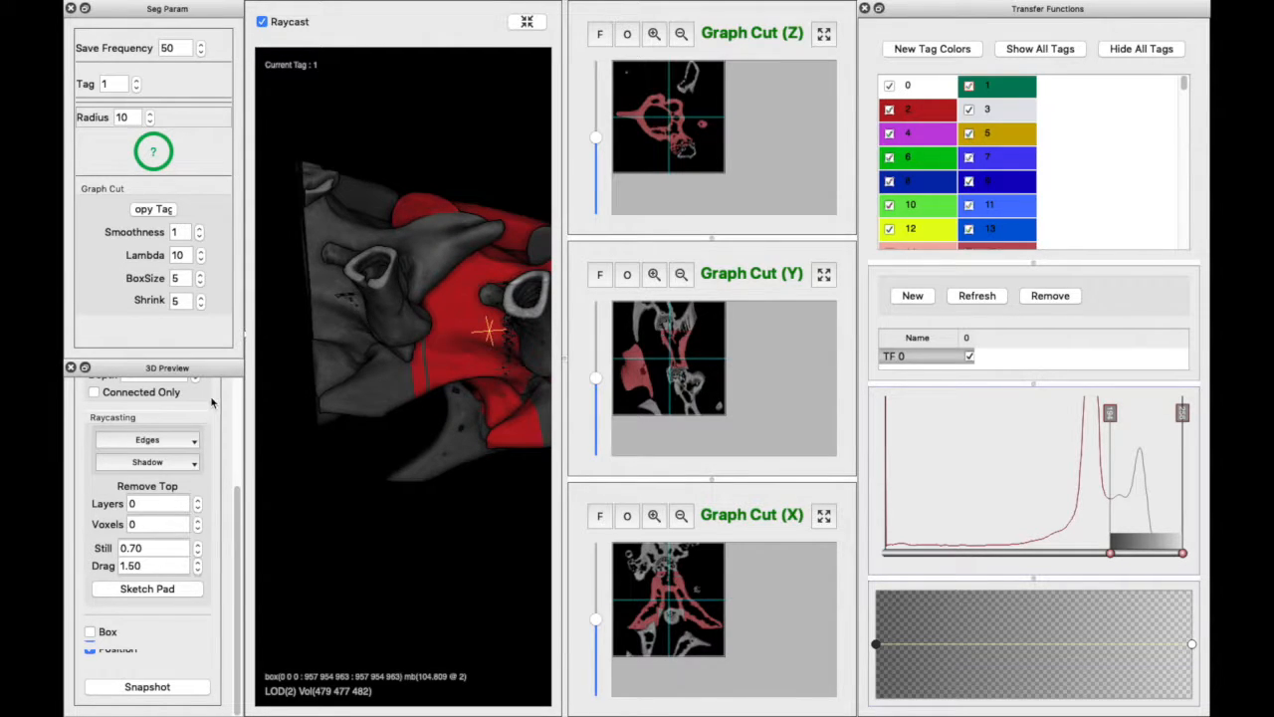
scroll(239, 505, up, 5)
click(166, 406)
click(661, 371)
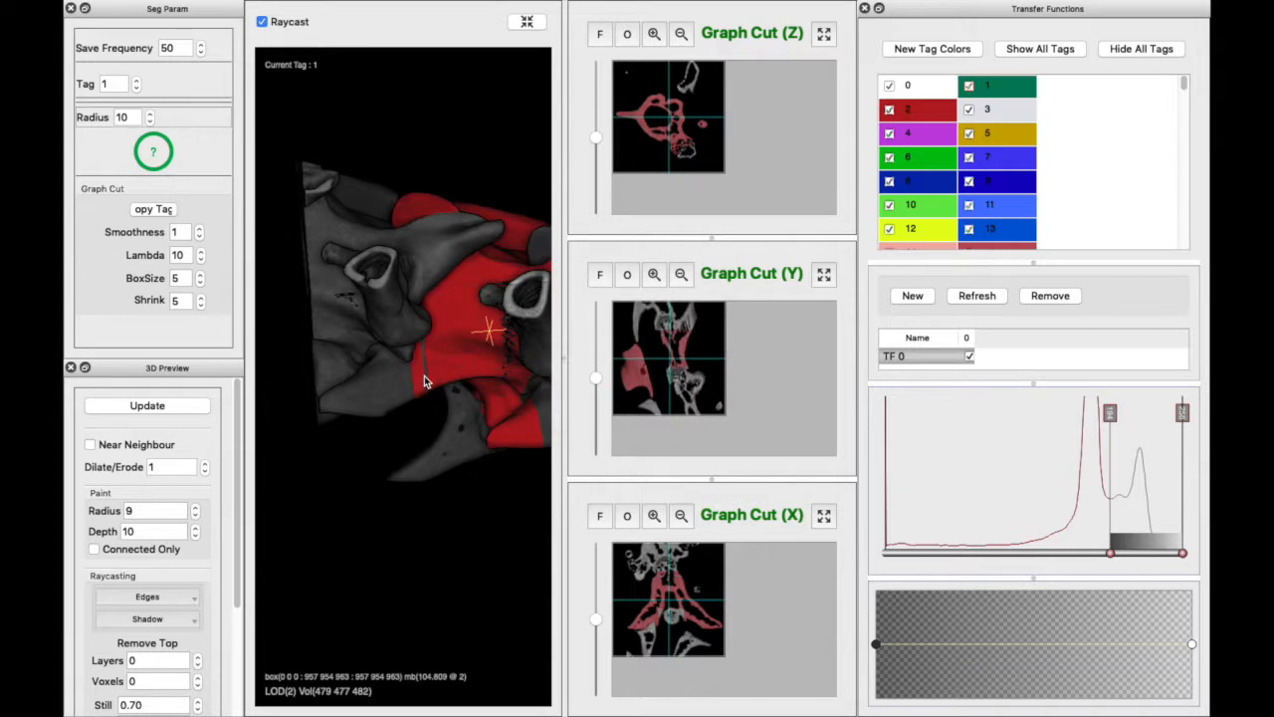
drag(421, 424, 373, 378)
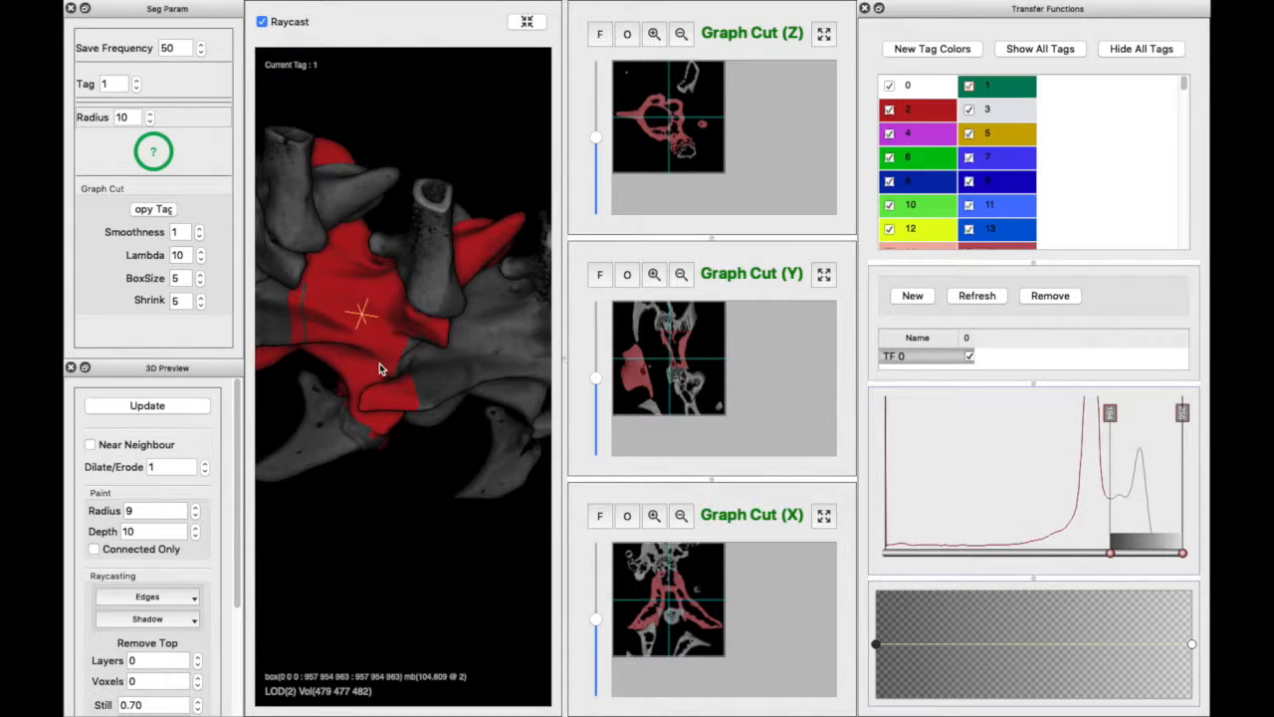
drag(357, 392, 330, 378)
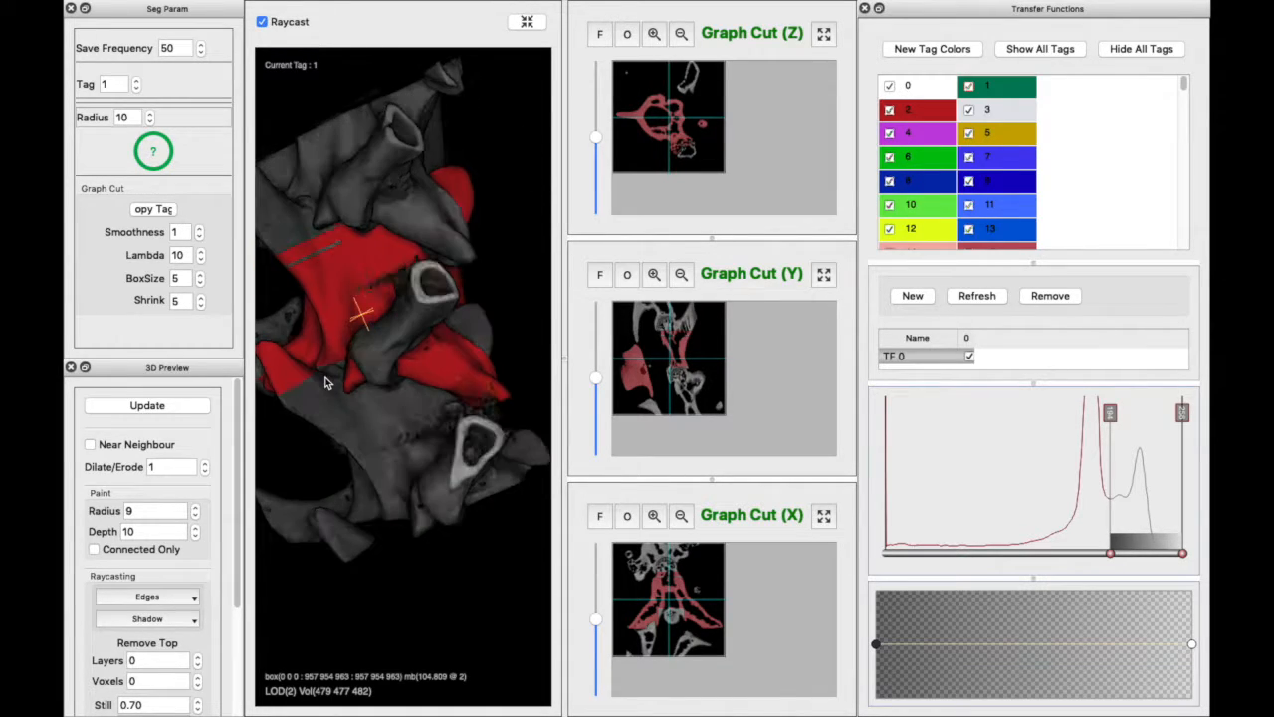
click(282, 376)
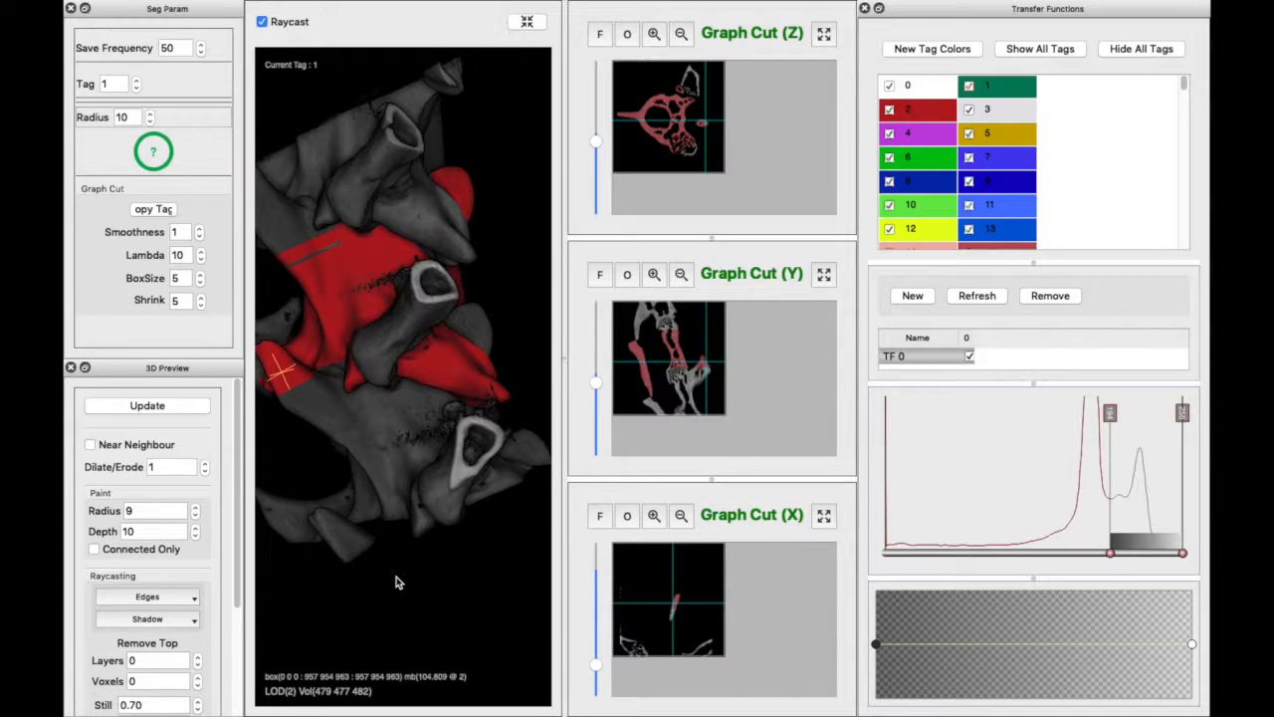
Enlarge the Z view, box the small separate bone in its last tagged slice, and check the box across the neighbouring slices.
click(823, 35)
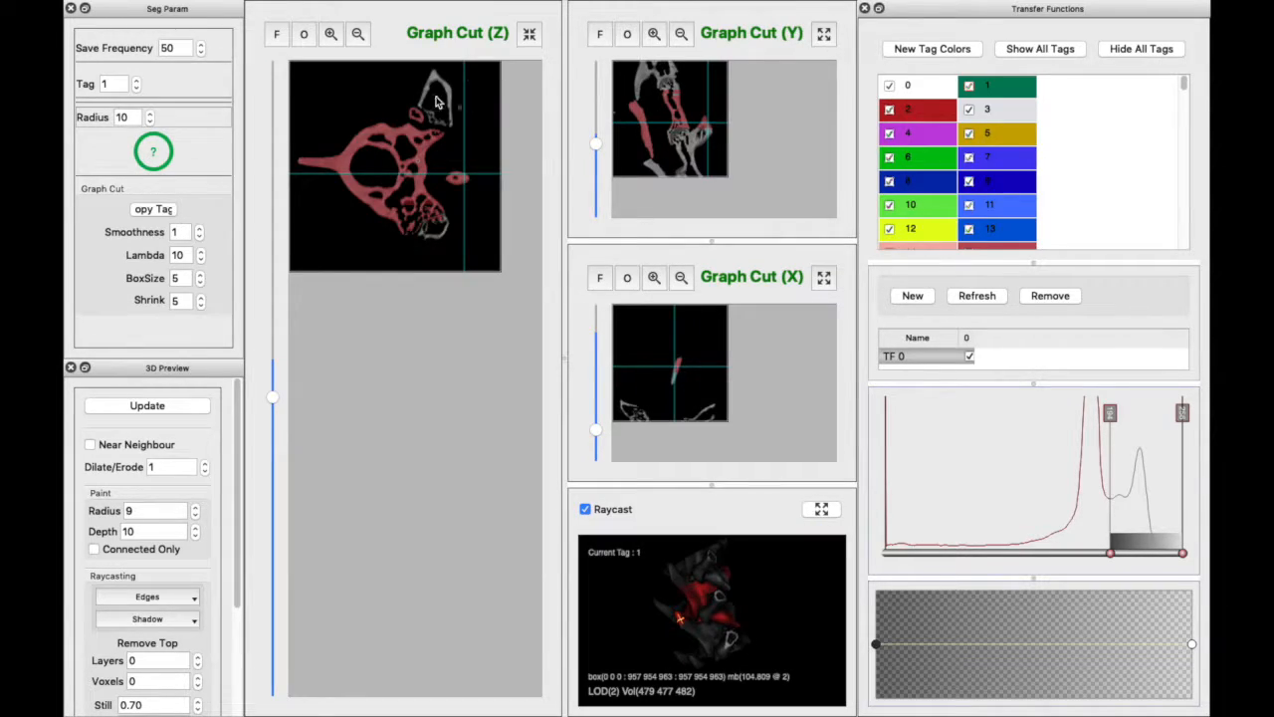
scroll(481, 219, down, 5)
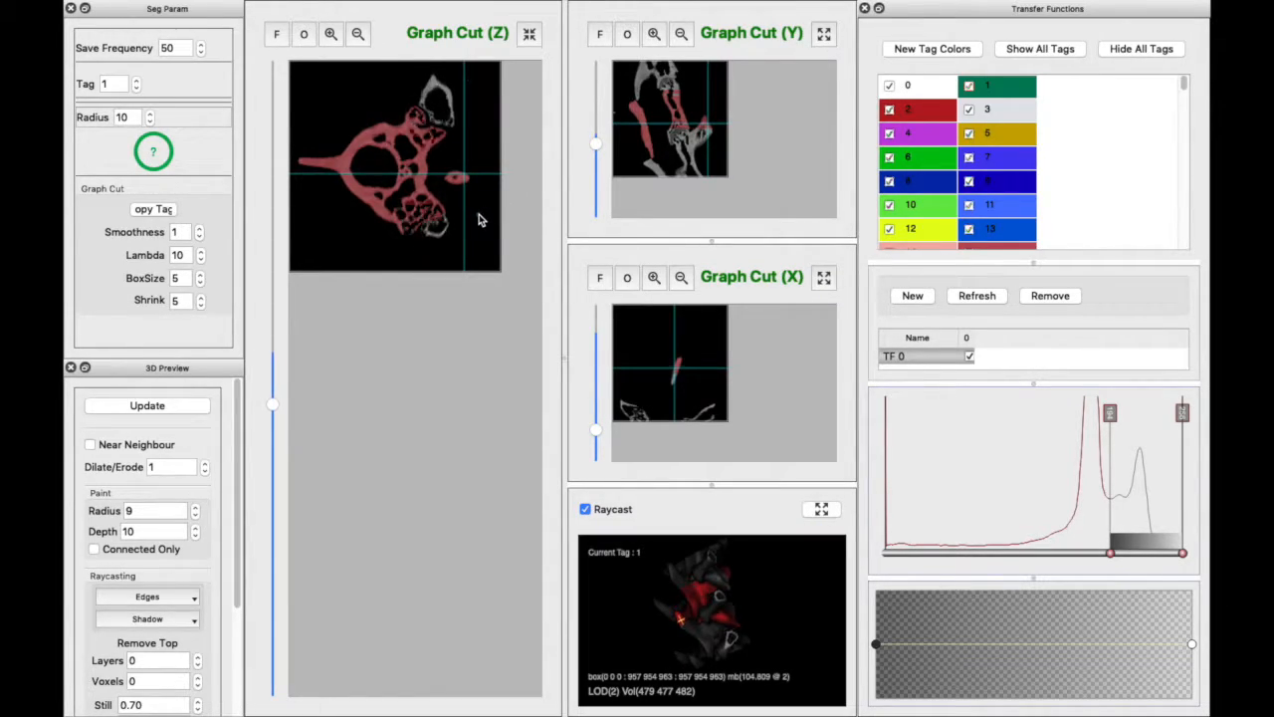
scroll(480, 227, down, 5)
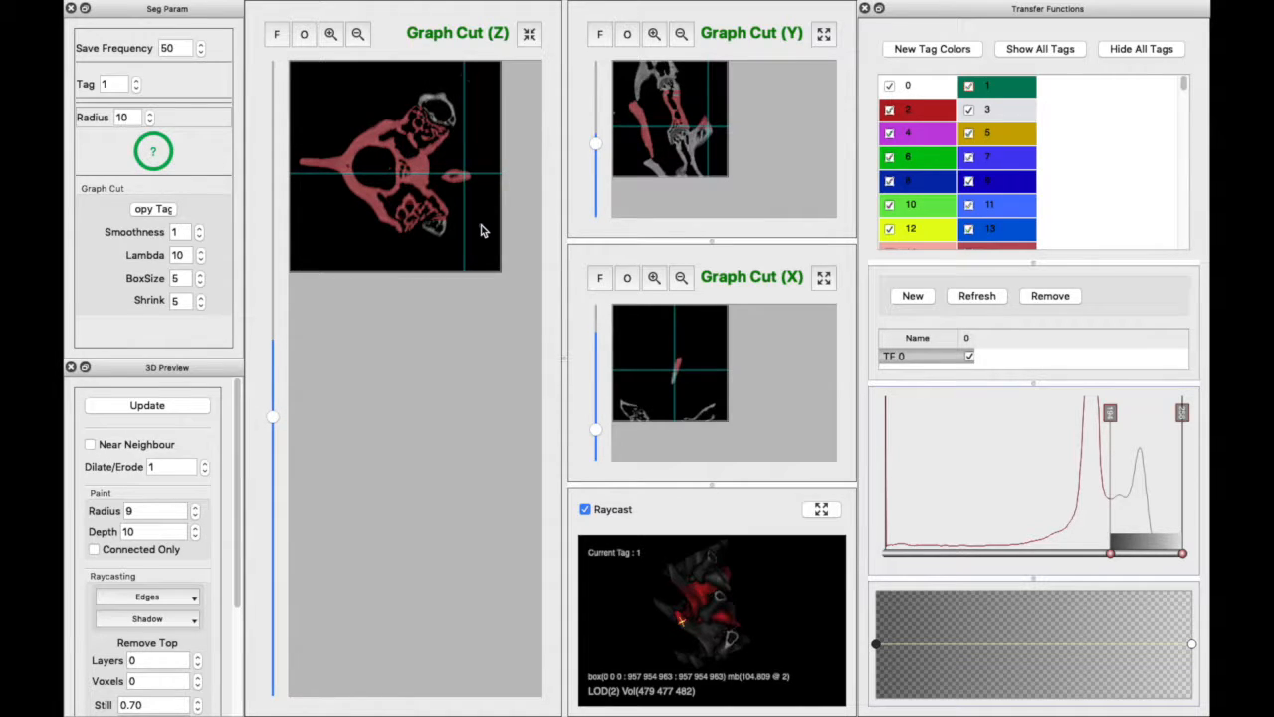
scroll(481, 230, down, 4)
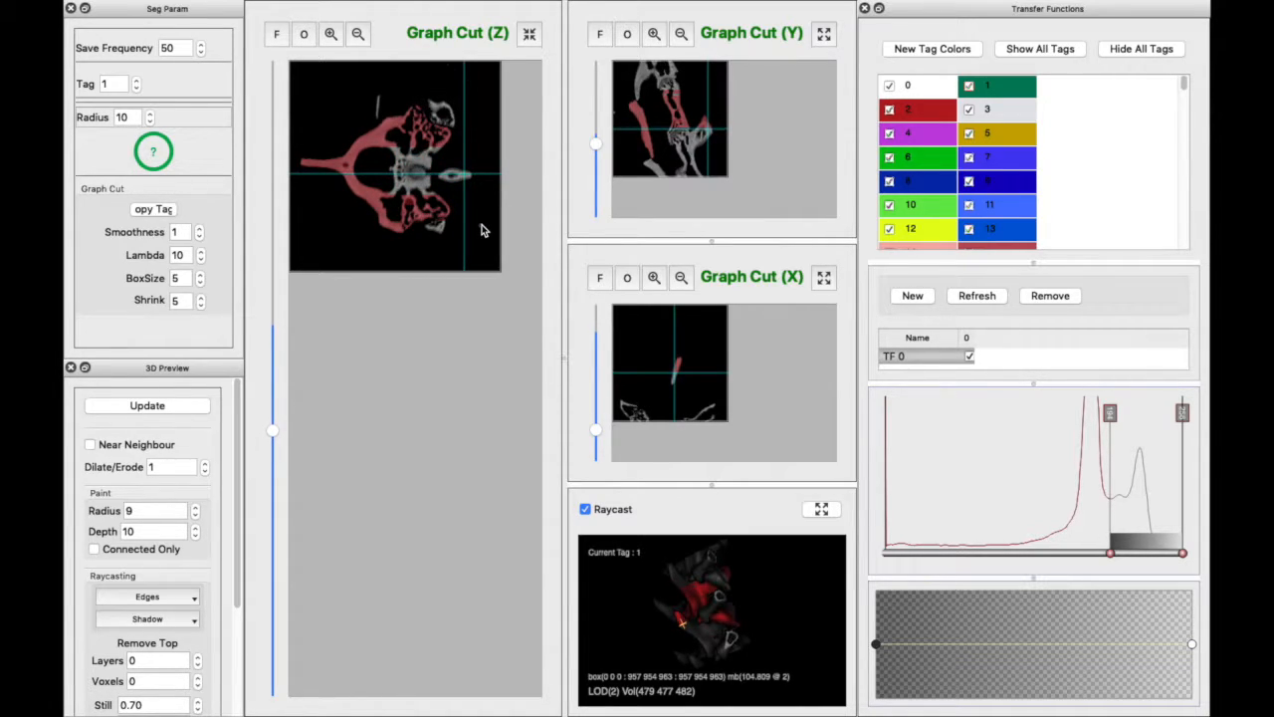
scroll(483, 230, up, 1)
scroll(453, 192, up, 3)
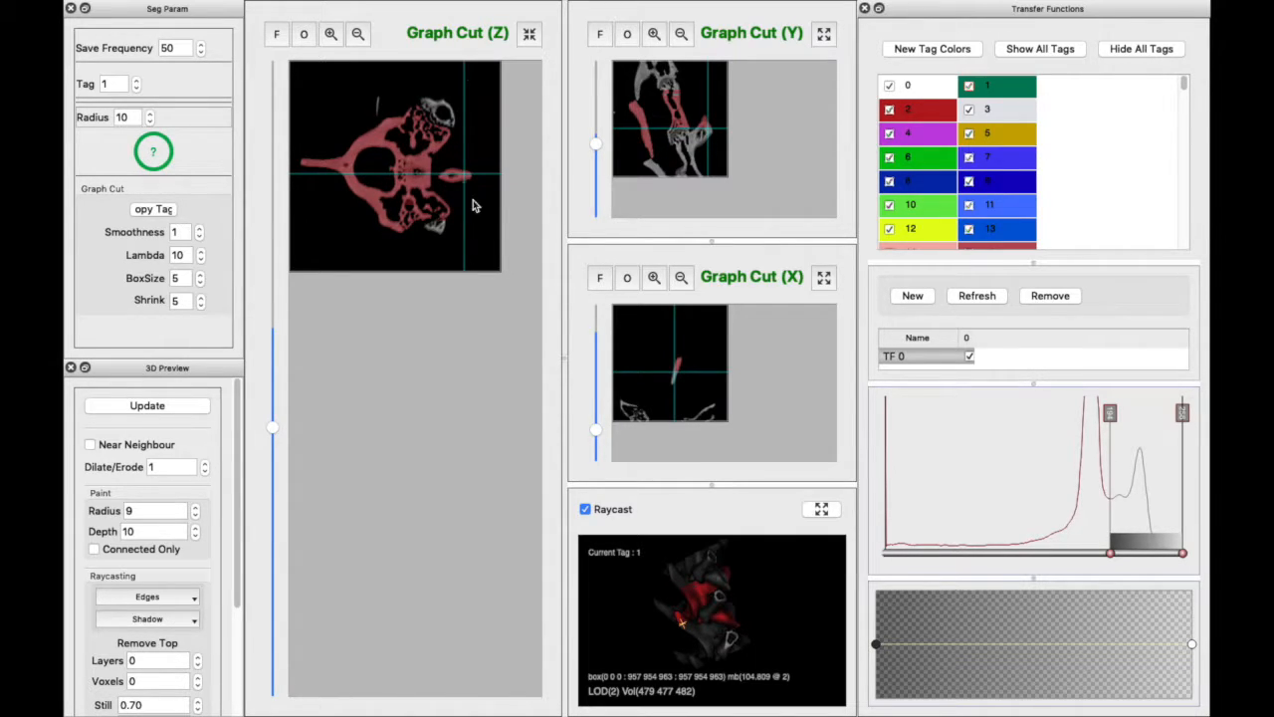
drag(487, 261, 517, 302)
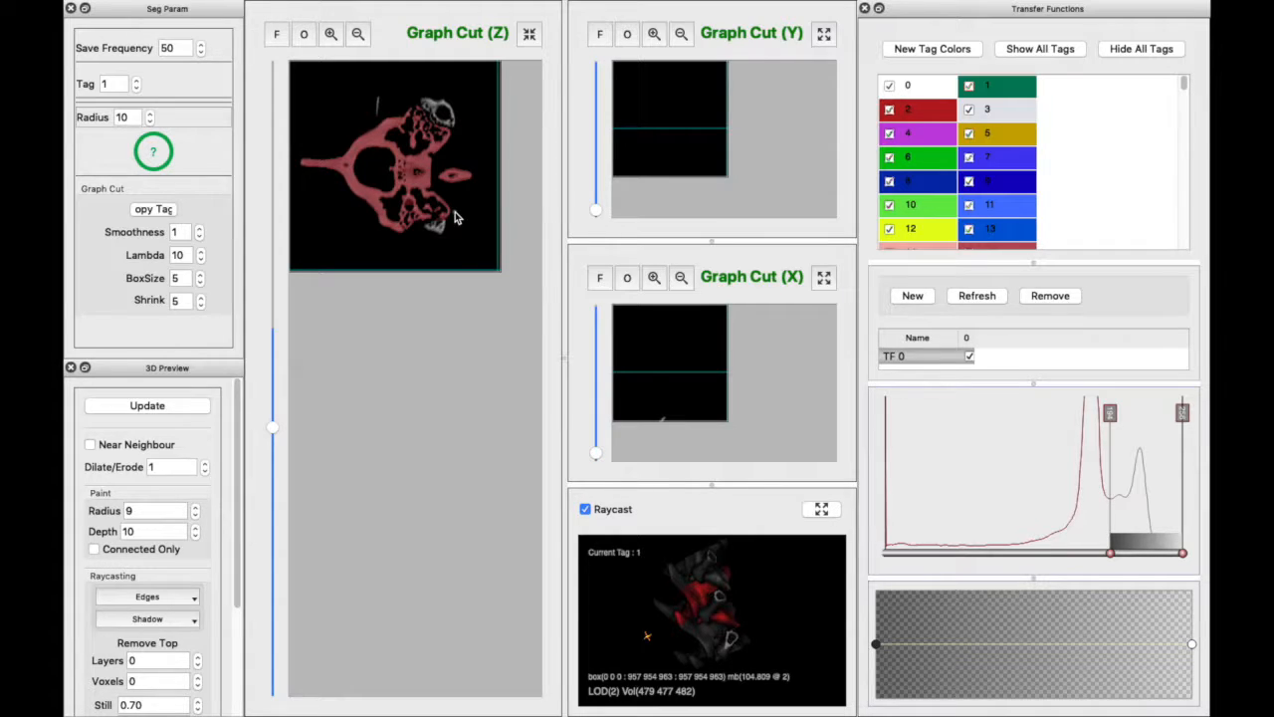
mouse_move(438, 169)
mouse_down()
mouse_move(485, 195)
mouse_move(466, 189)
mouse_up()
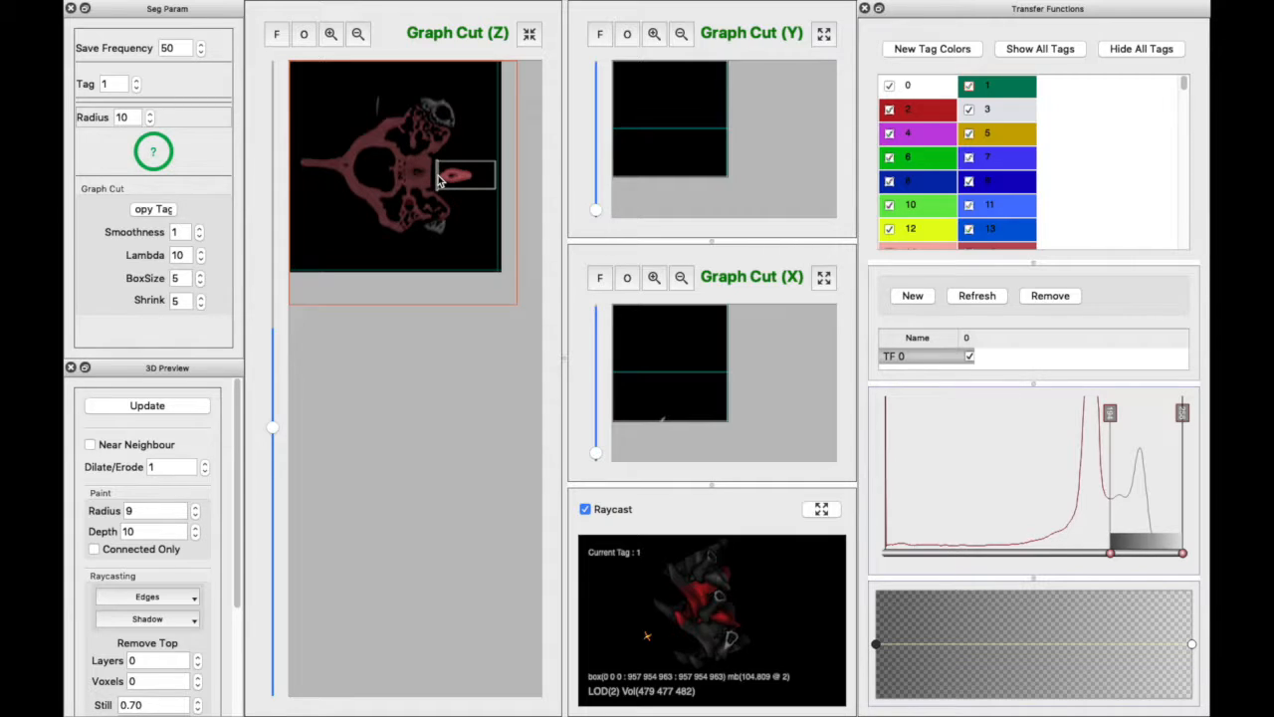
scroll(471, 230, up, 20)
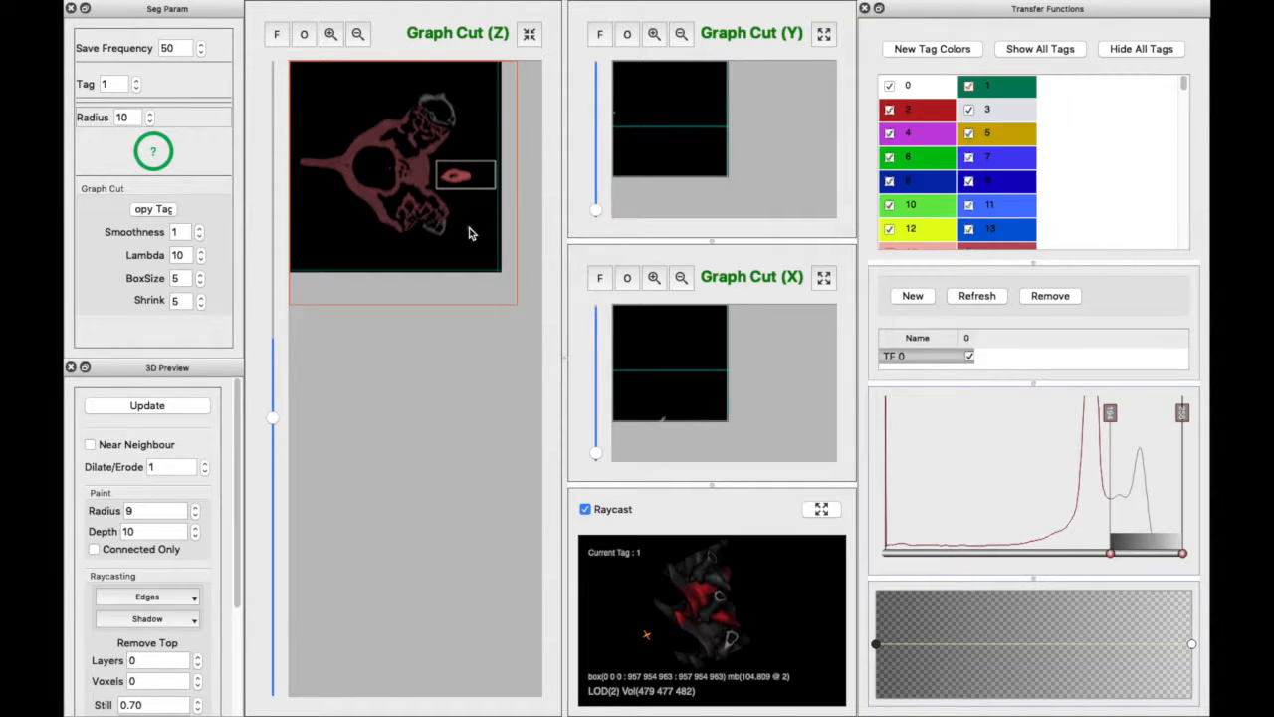
drag(273, 413, 262, 371)
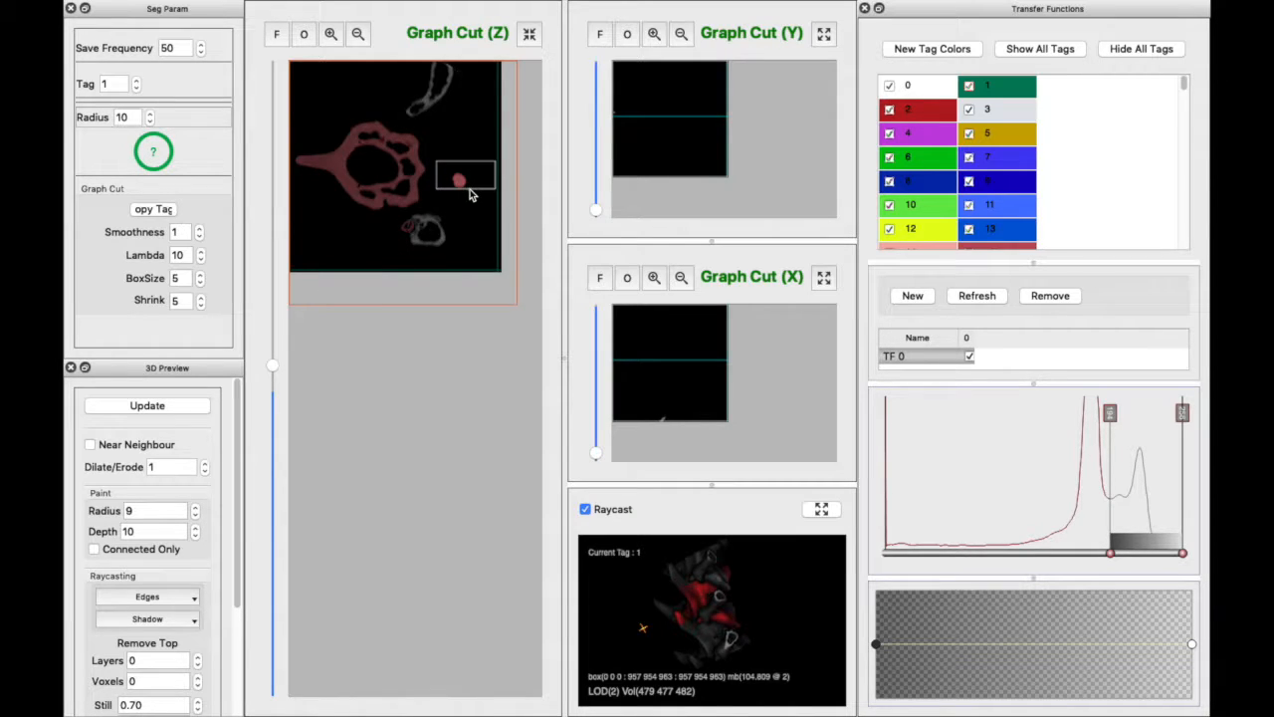
drag(275, 368, 284, 430)
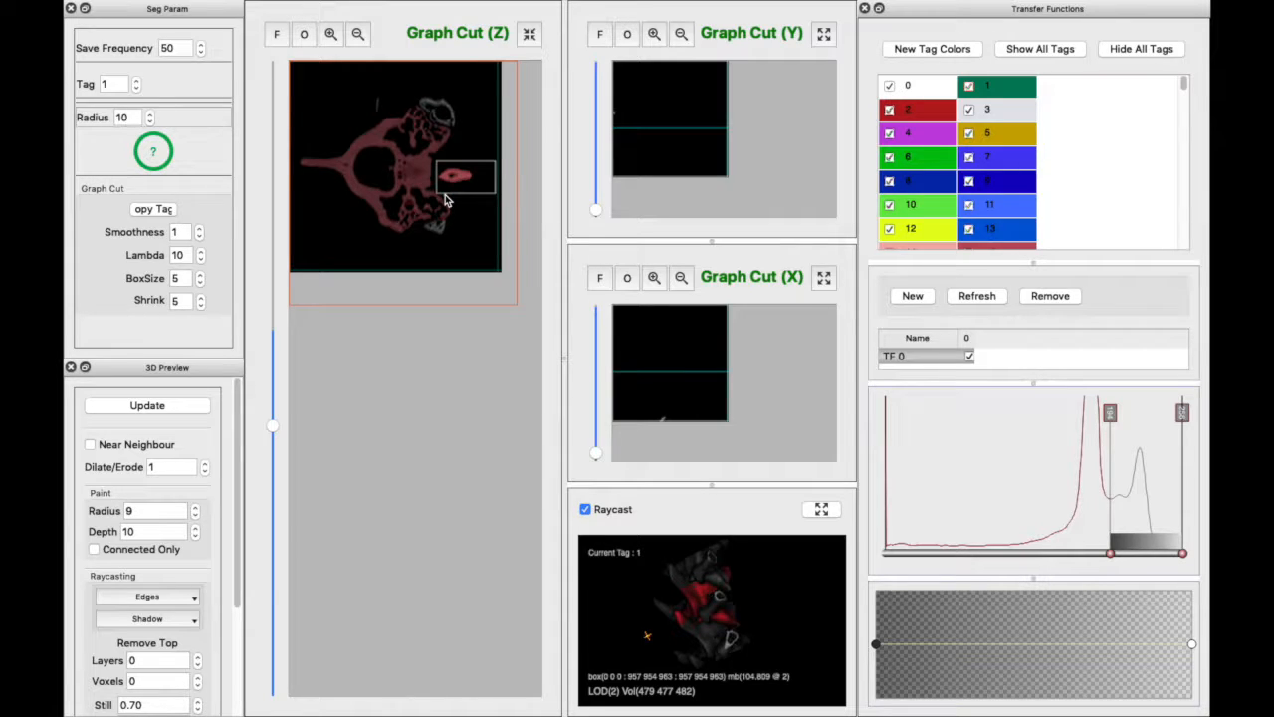
Try to repeat the tag operation inside the box backward through the Z slices, and quit the program.
key(shift+t)
click(613, 342)
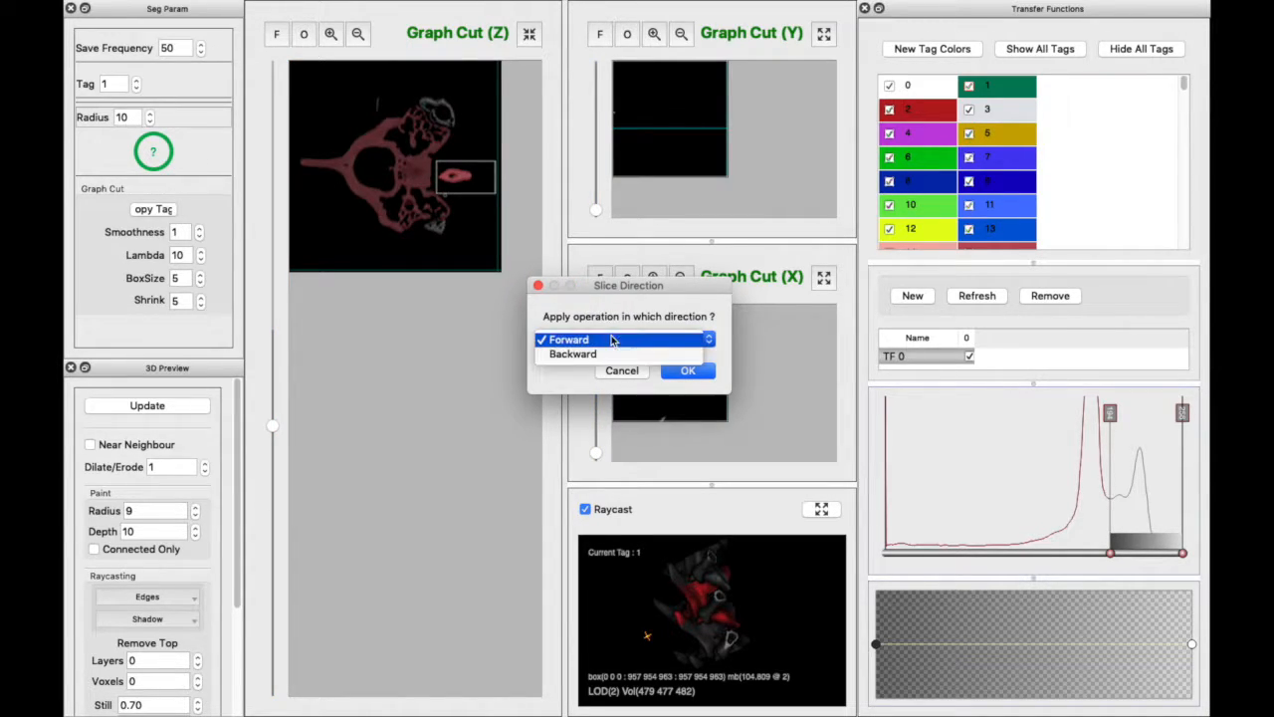
click(623, 356)
click(684, 373)
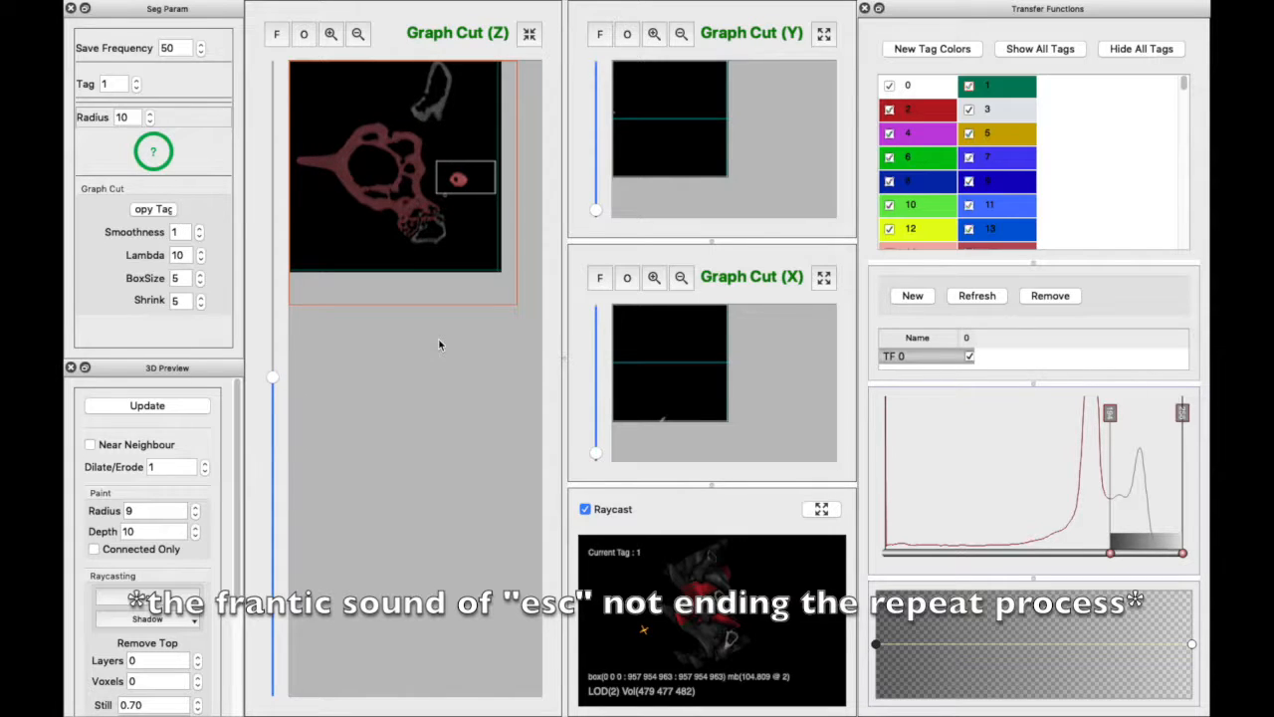
click(76, 27)
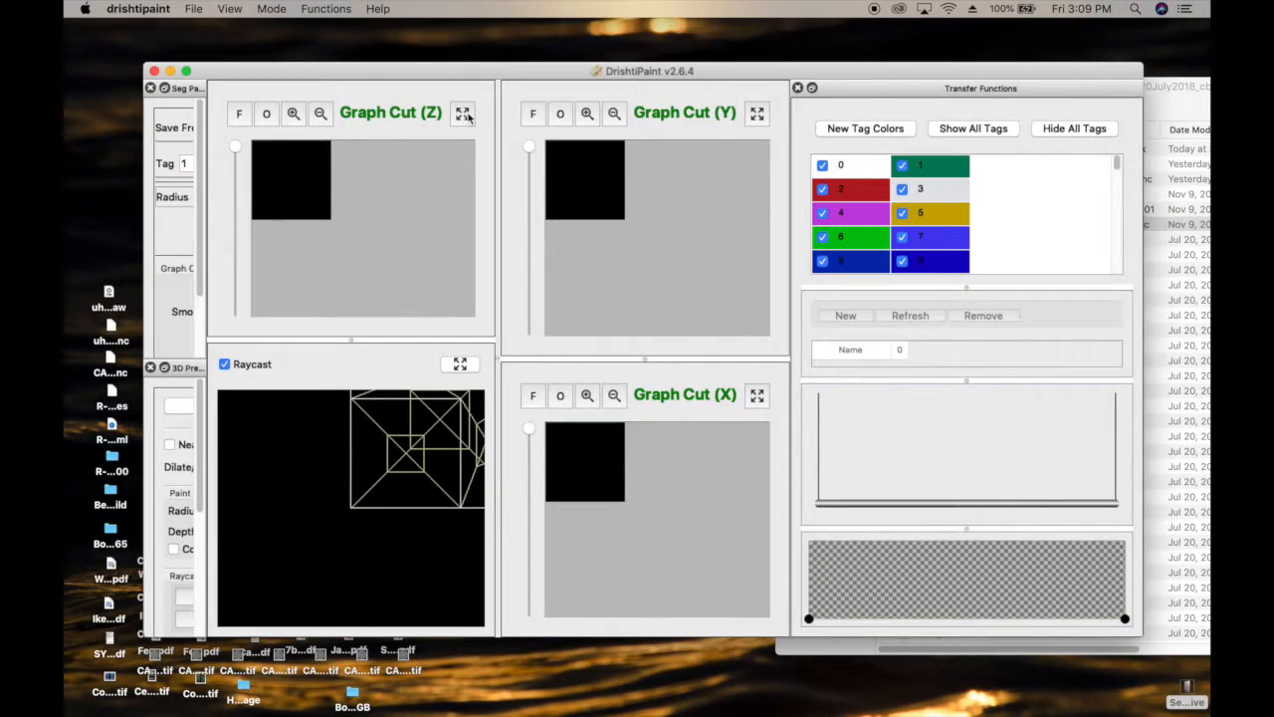
Reload CAS-61811_midvert_20July2018_render.pvl.nc.pvl.nc at subsampling level 2, ignoring the crash report, and show the program full screen.
click(1171, 86)
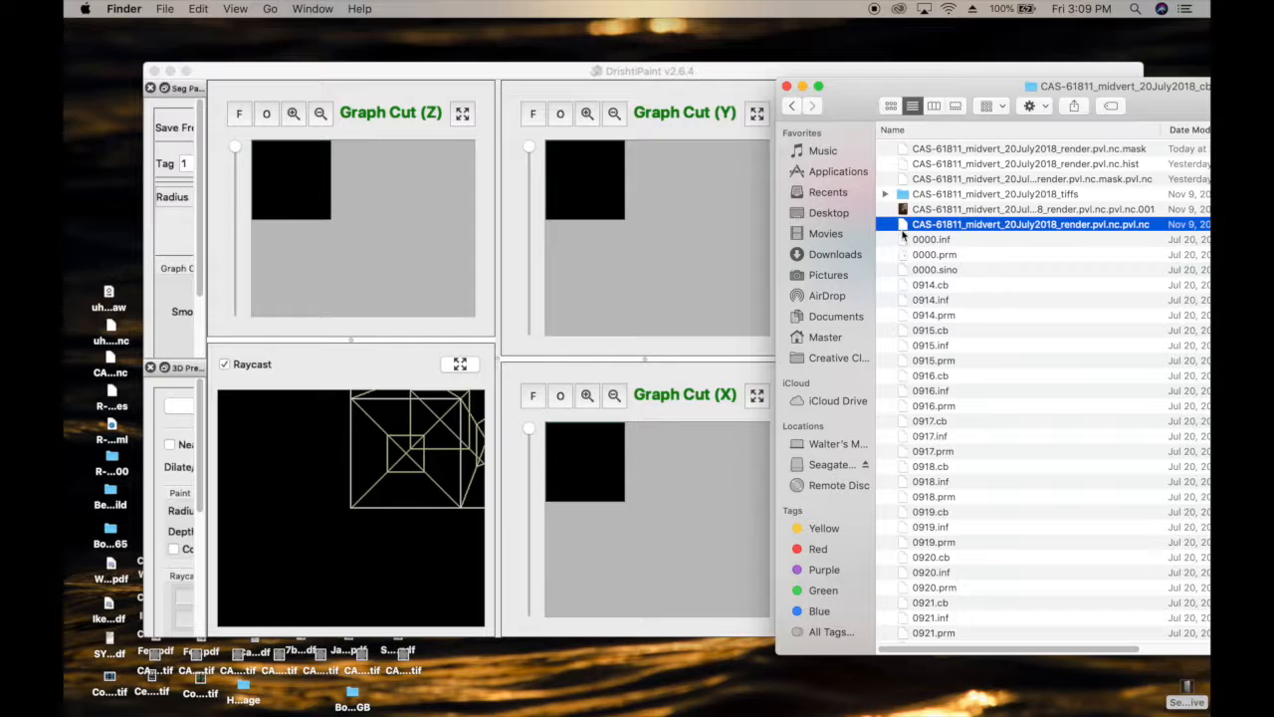
drag(903, 226, 289, 486)
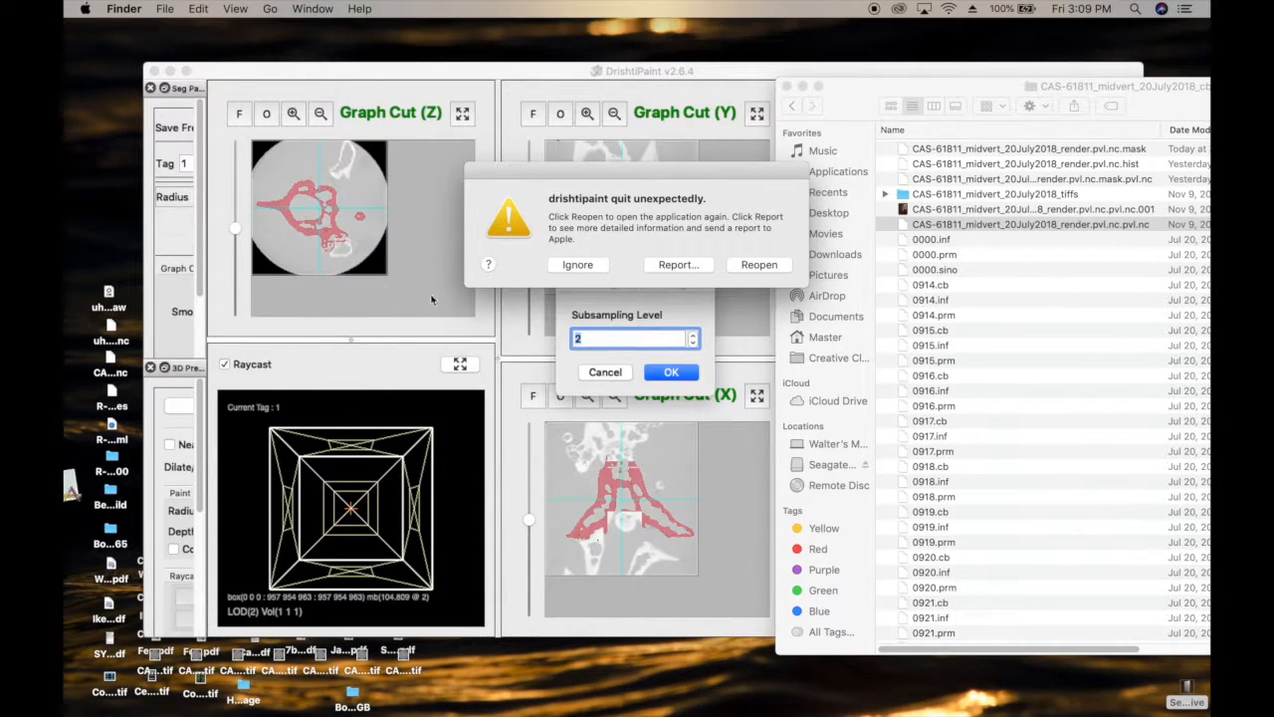
click(577, 265)
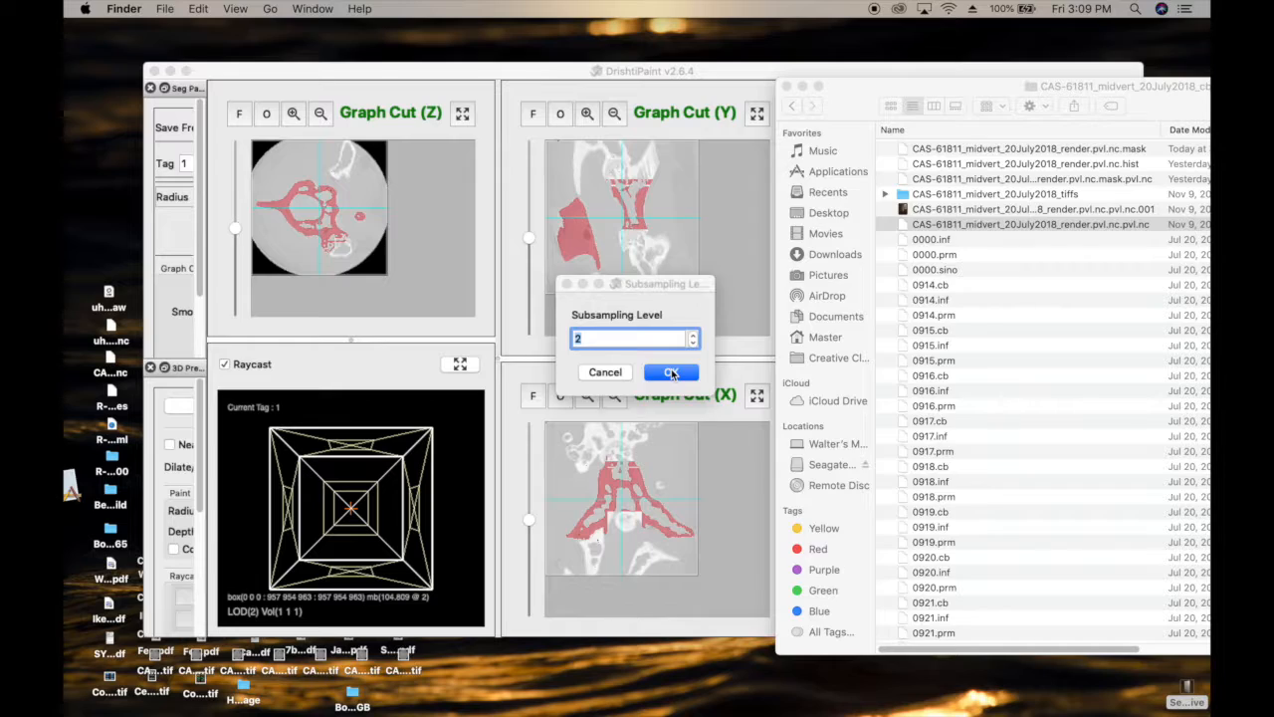
click(671, 371)
click(187, 72)
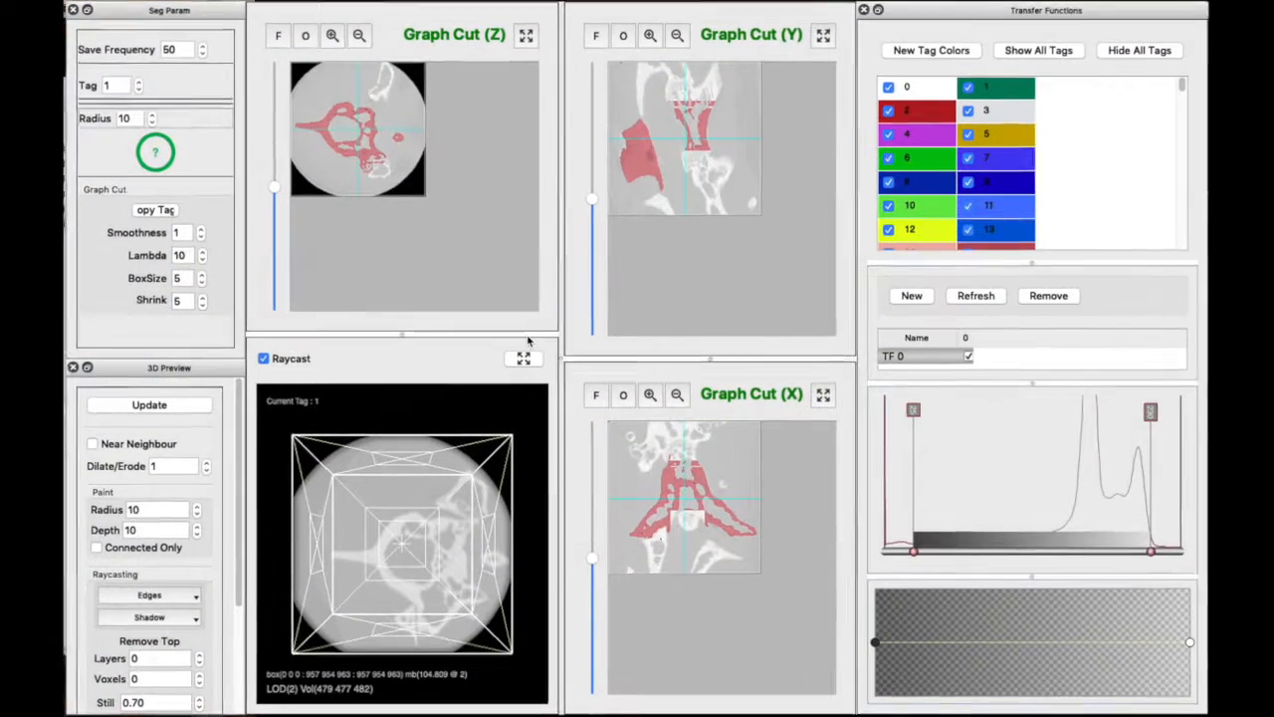
Limit the transfer function to dense bone, enlarge the 3D view, and place the position marker on the mis-tagged bone tip.
drag(1153, 553, 1182, 552)
drag(915, 553, 1110, 554)
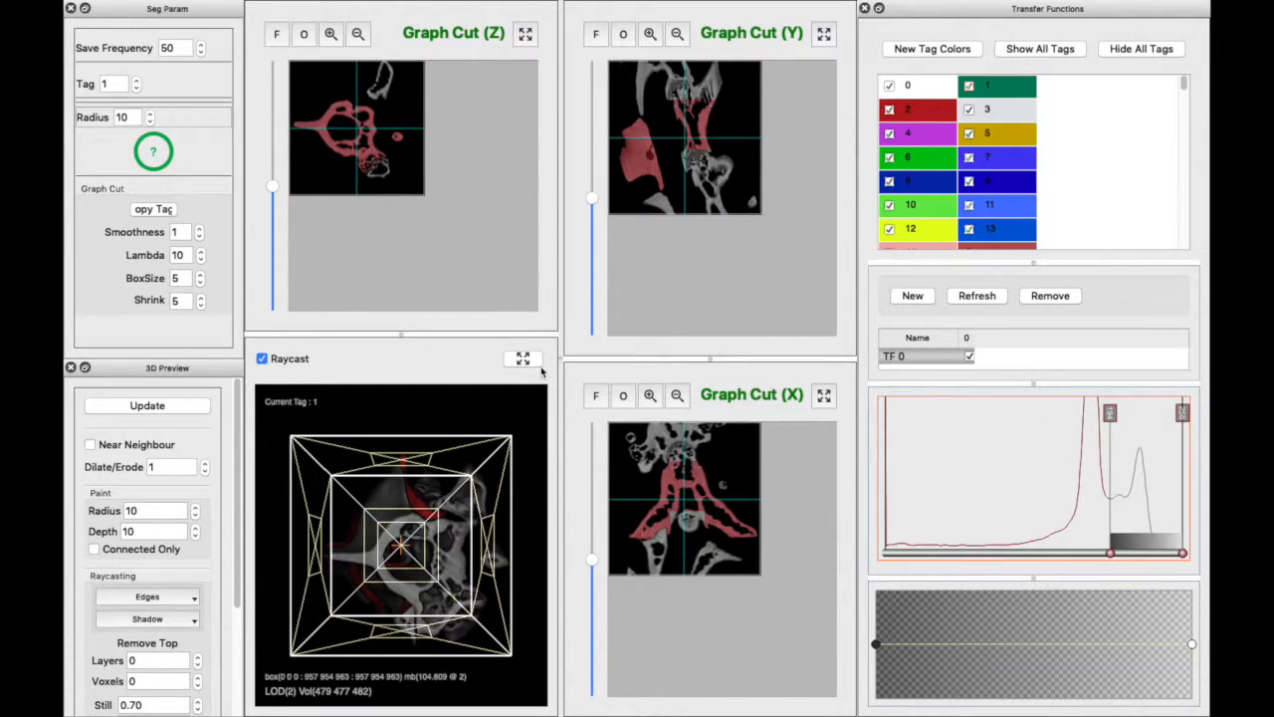
click(528, 361)
drag(426, 82, 451, 296)
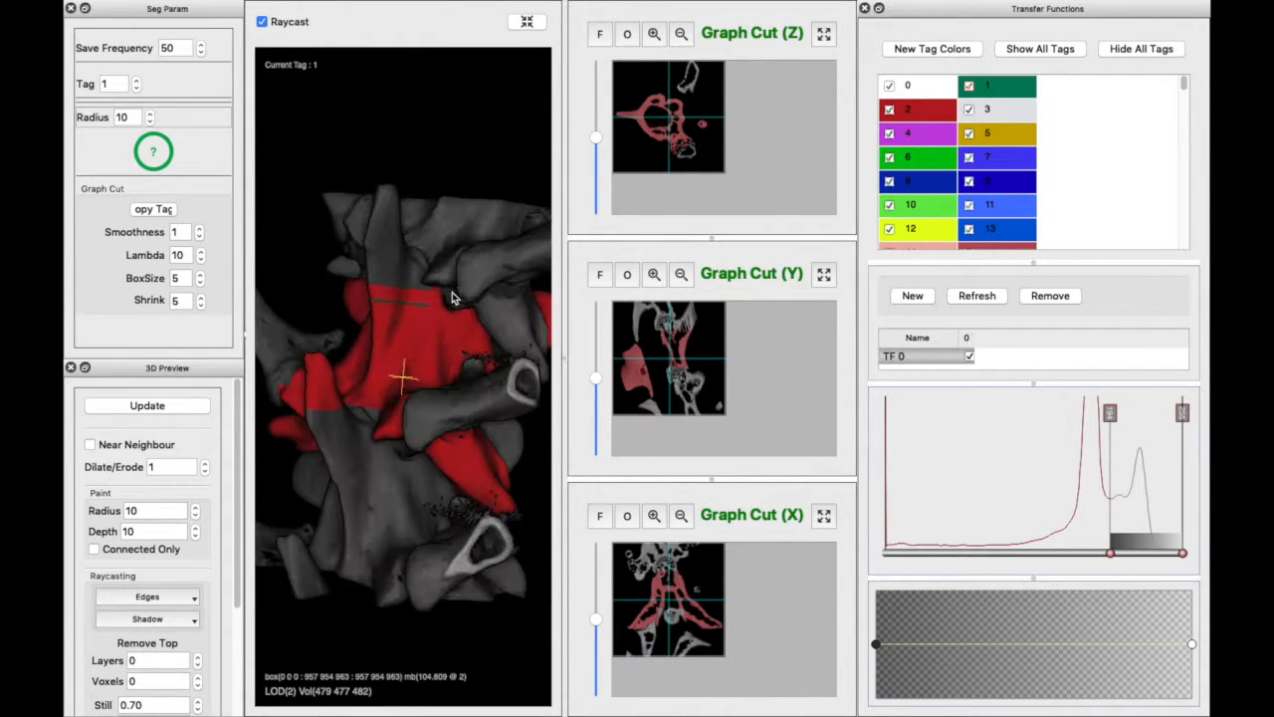
click(315, 385)
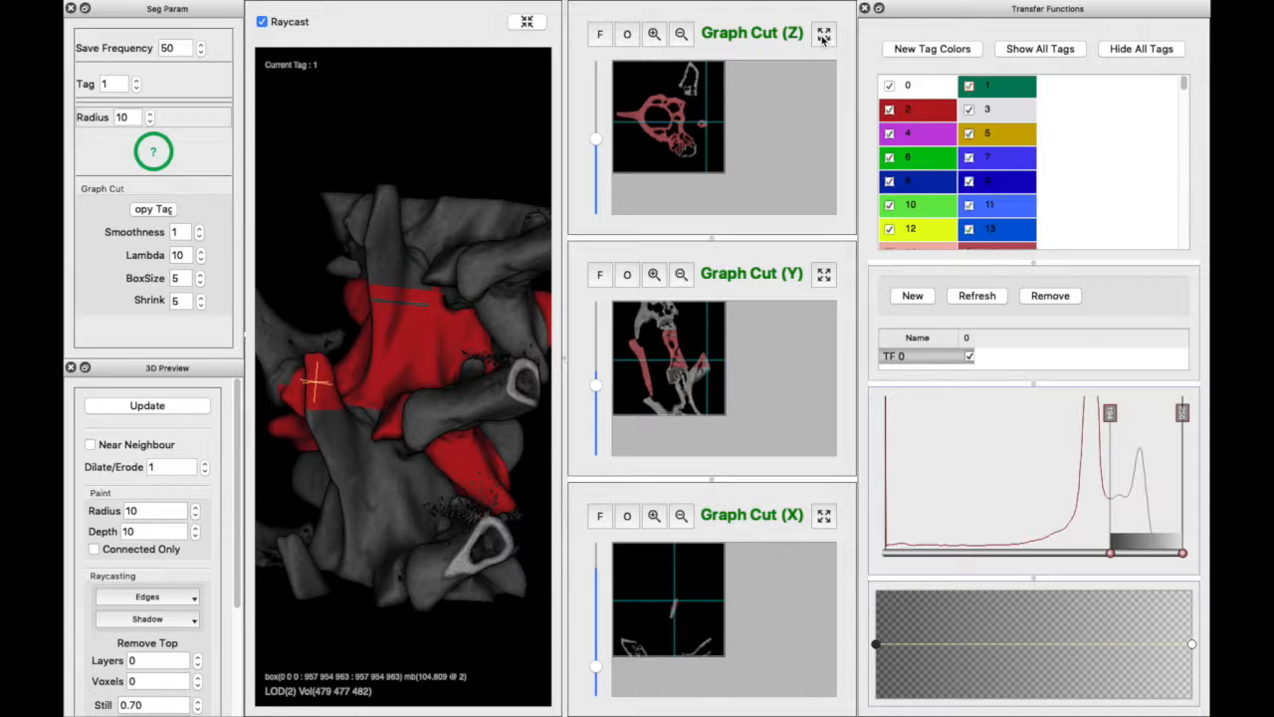
Rotate the 3D view to the vertebra's other side and examine the mis-tagged bone tip across the slices of the enlarged X view.
drag(392, 496, 346, 536)
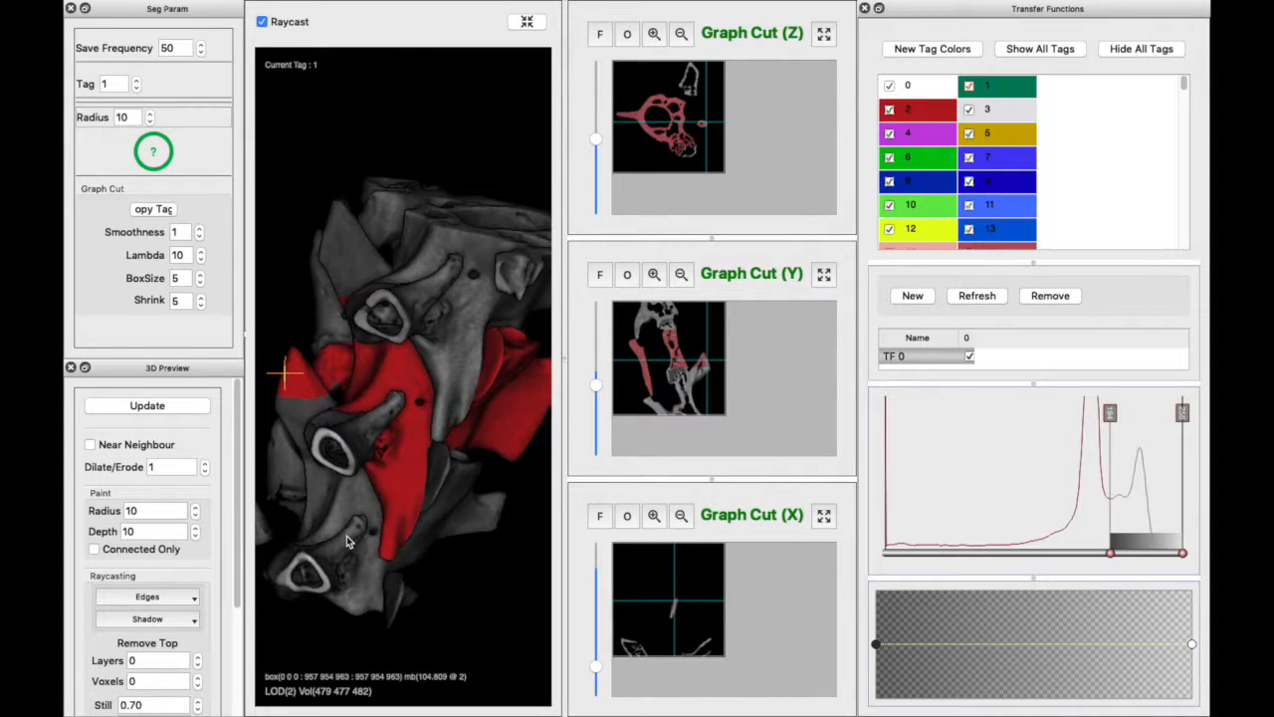
click(823, 515)
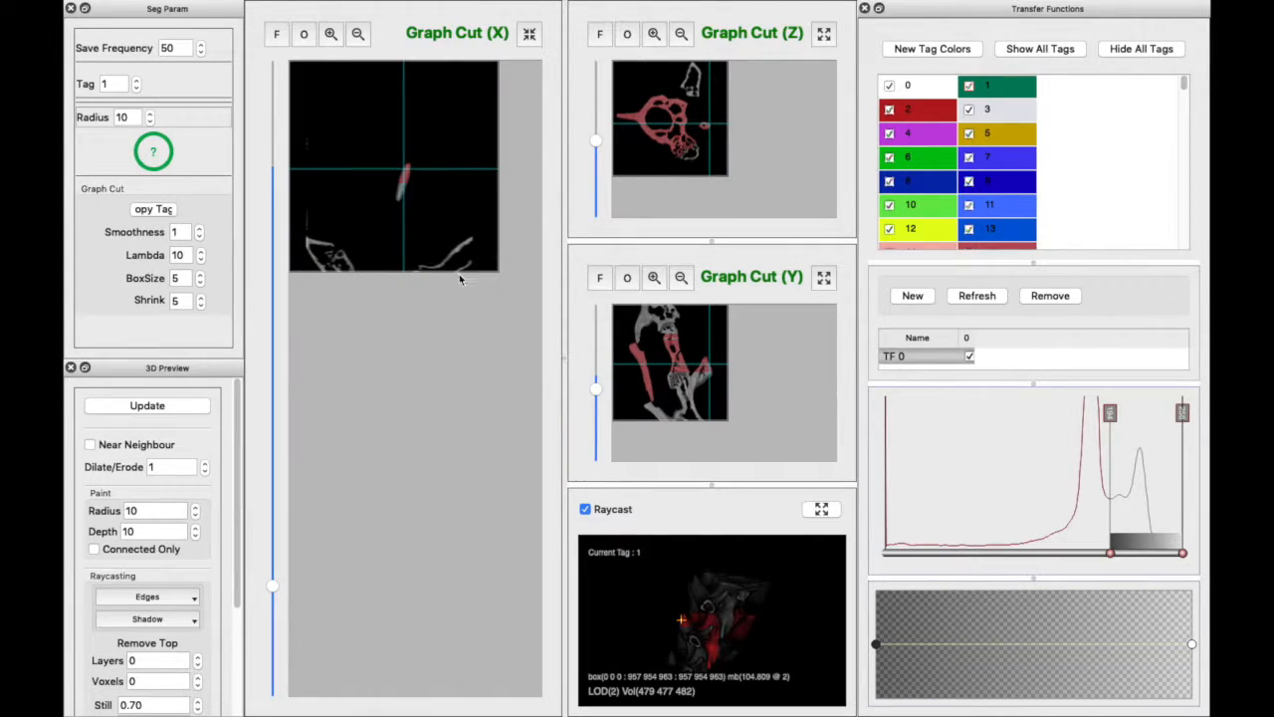
scroll(443, 267, up, 5)
mouse_move(271, 584)
mouse_down()
mouse_move(260, 510)
mouse_move(273, 564)
mouse_up()
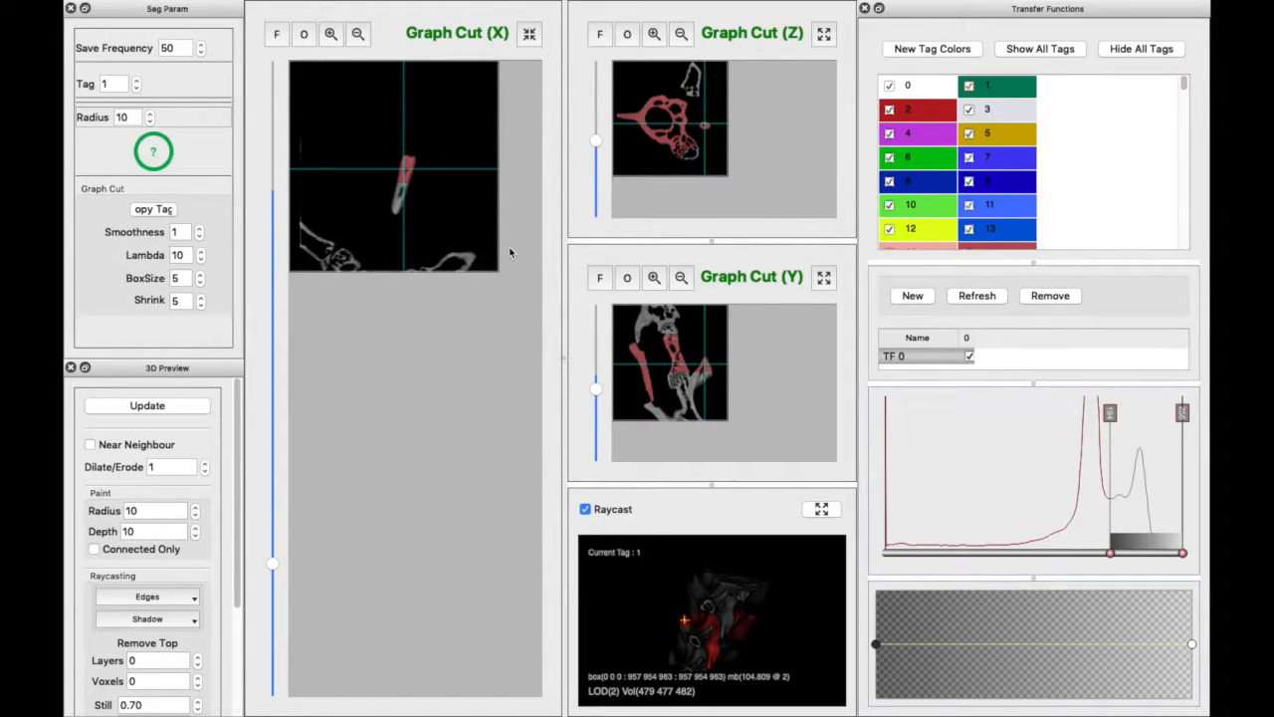
Enlarge the Z view, box the small separate bone beside the vertebra, and locate the slice where its mis-tagging ends.
click(824, 34)
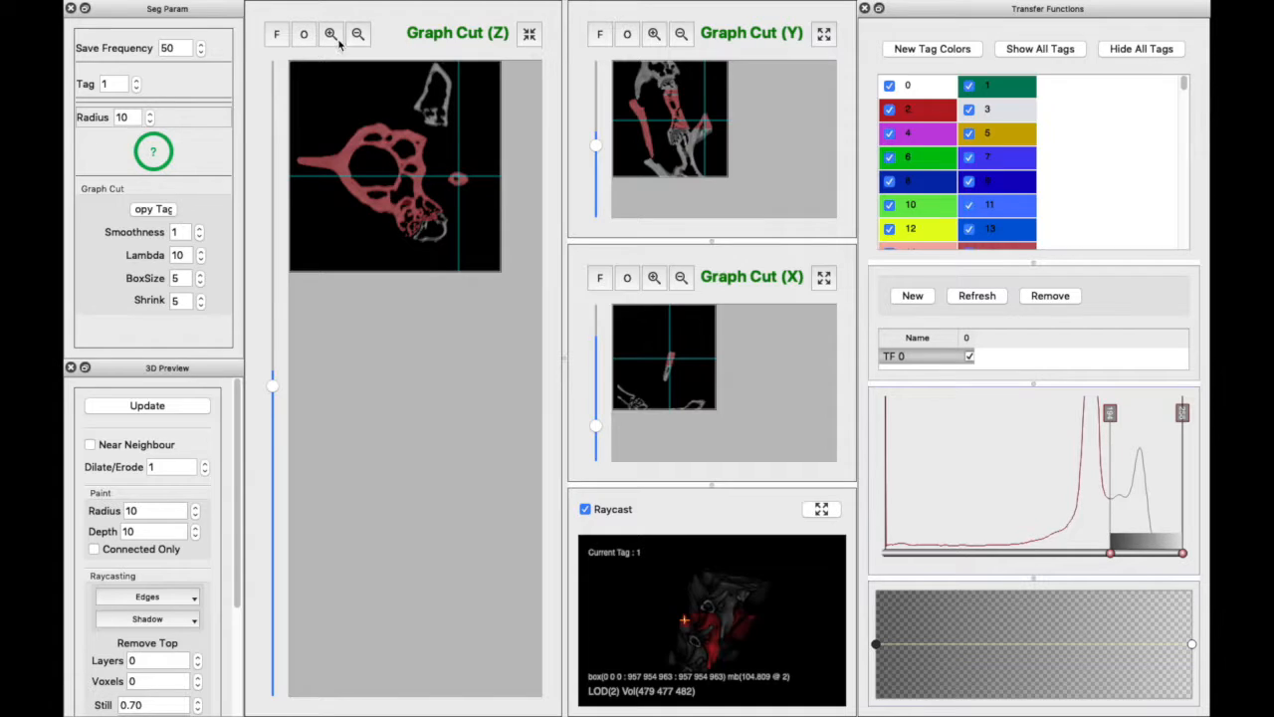
drag(271, 385, 278, 431)
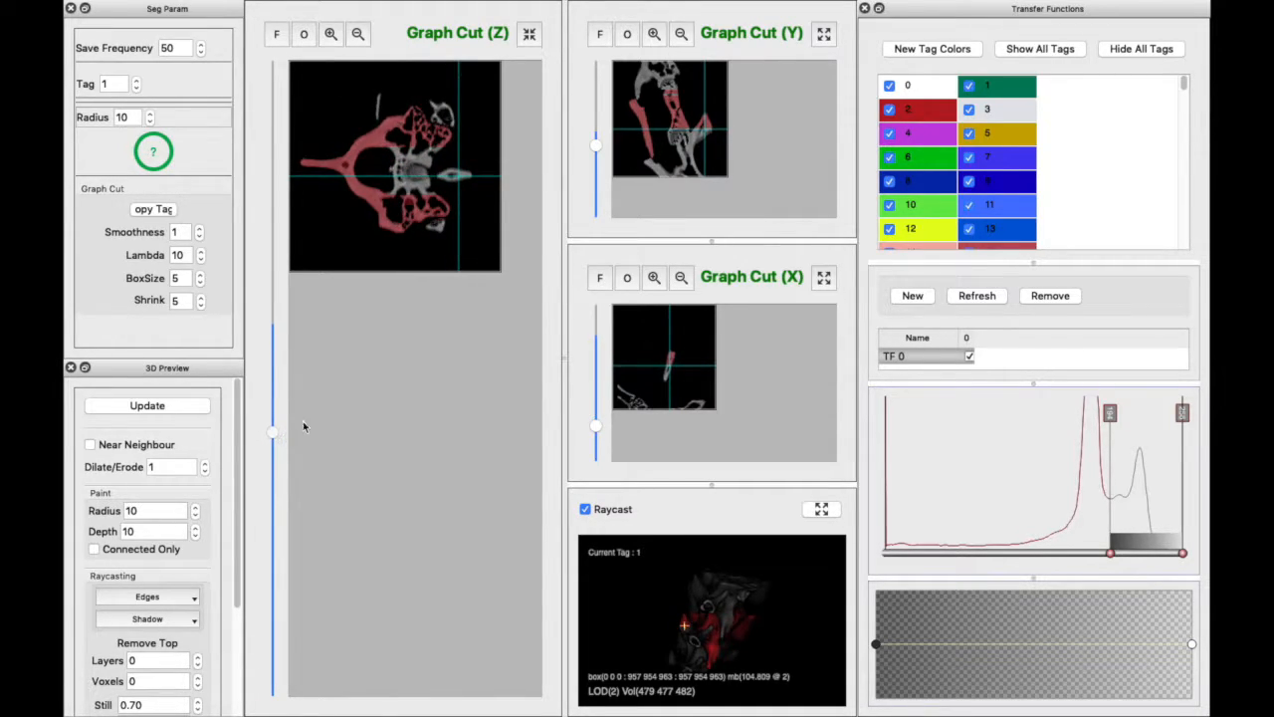
click(498, 273)
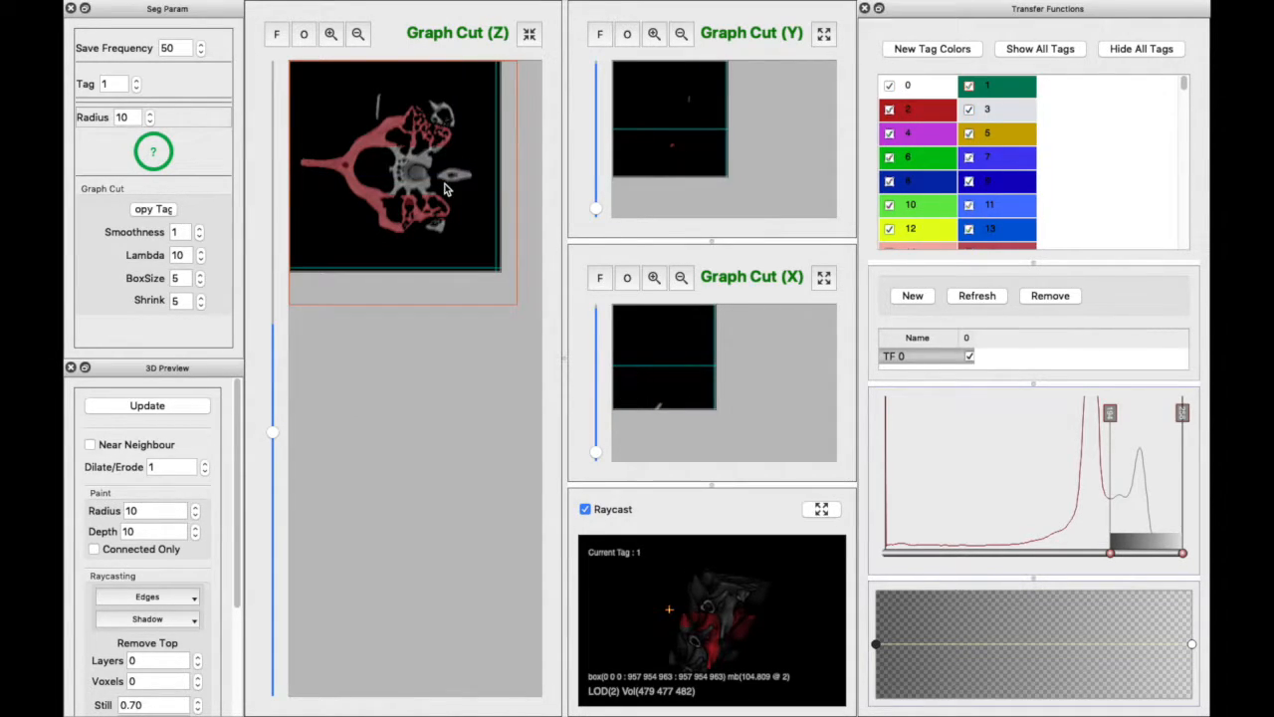
drag(435, 166, 492, 189)
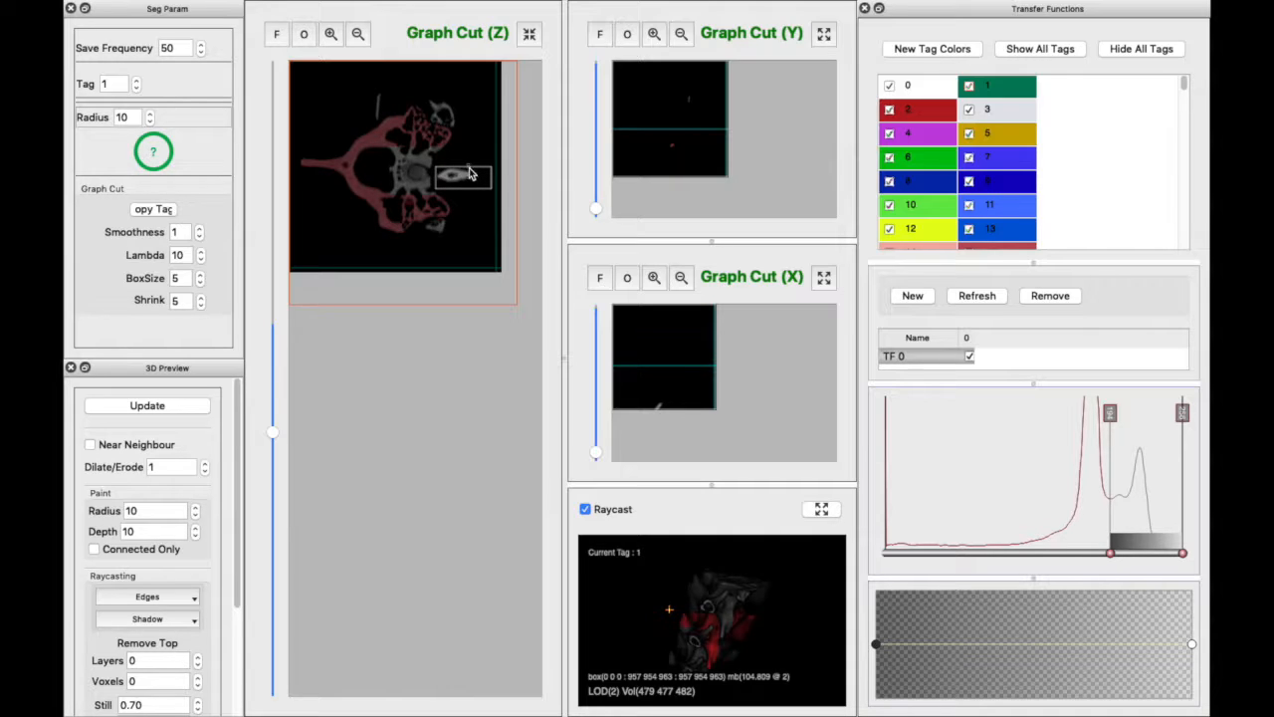
drag(470, 168, 472, 161)
scroll(474, 213, up, 5)
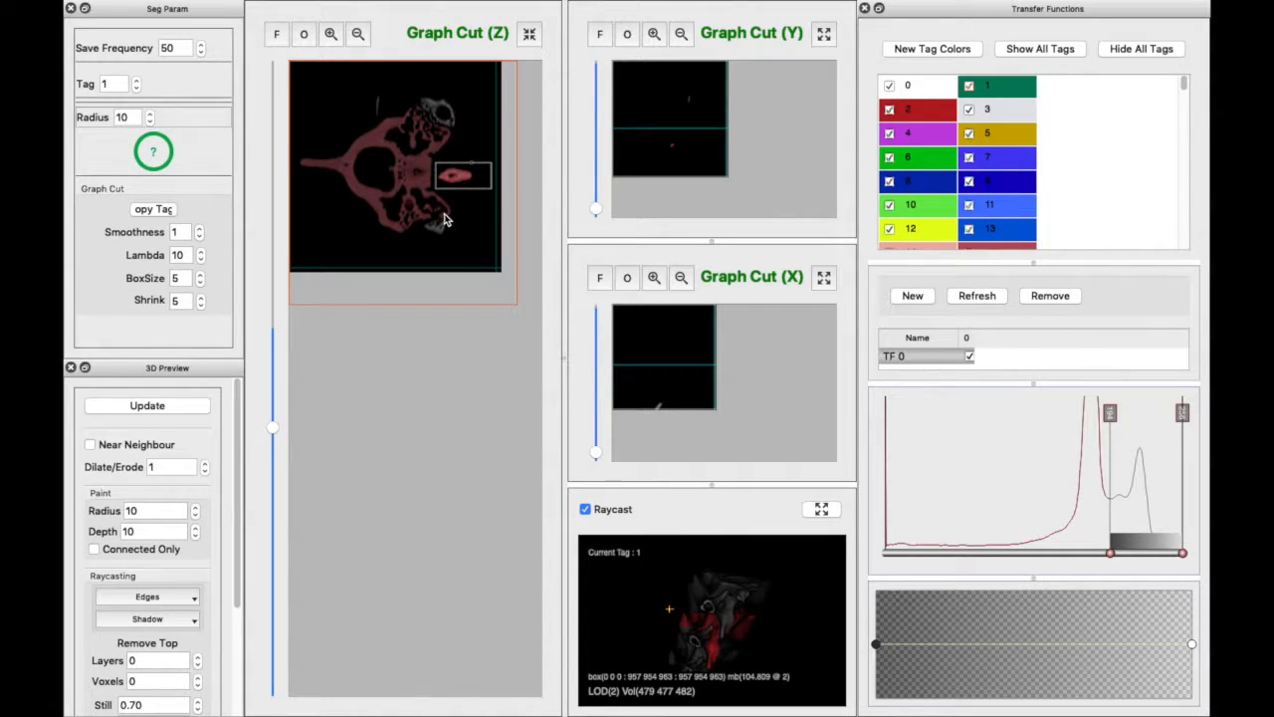
scroll(445, 220, down, 3)
scroll(443, 222, up, 3)
With tag 2 active, clear the tag from the boxed bone backward through the Z slices until the bone ends.
click(917, 110)
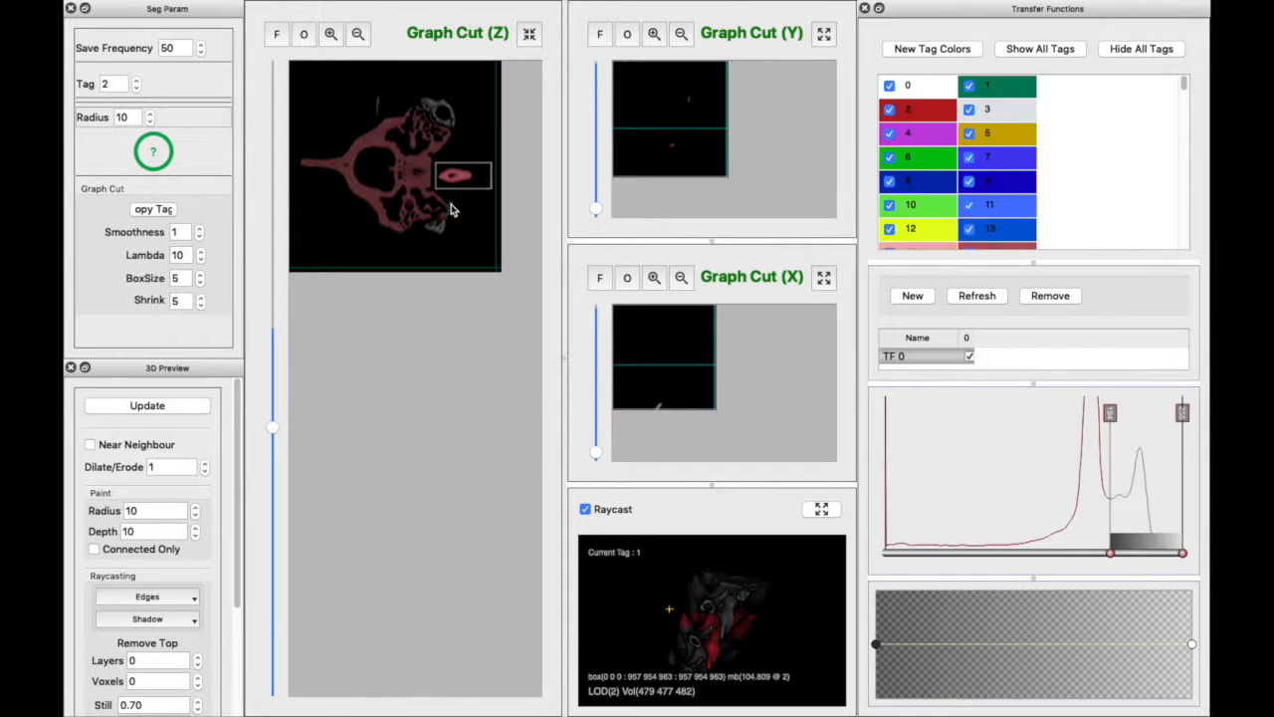
scroll(453, 217, down, 2)
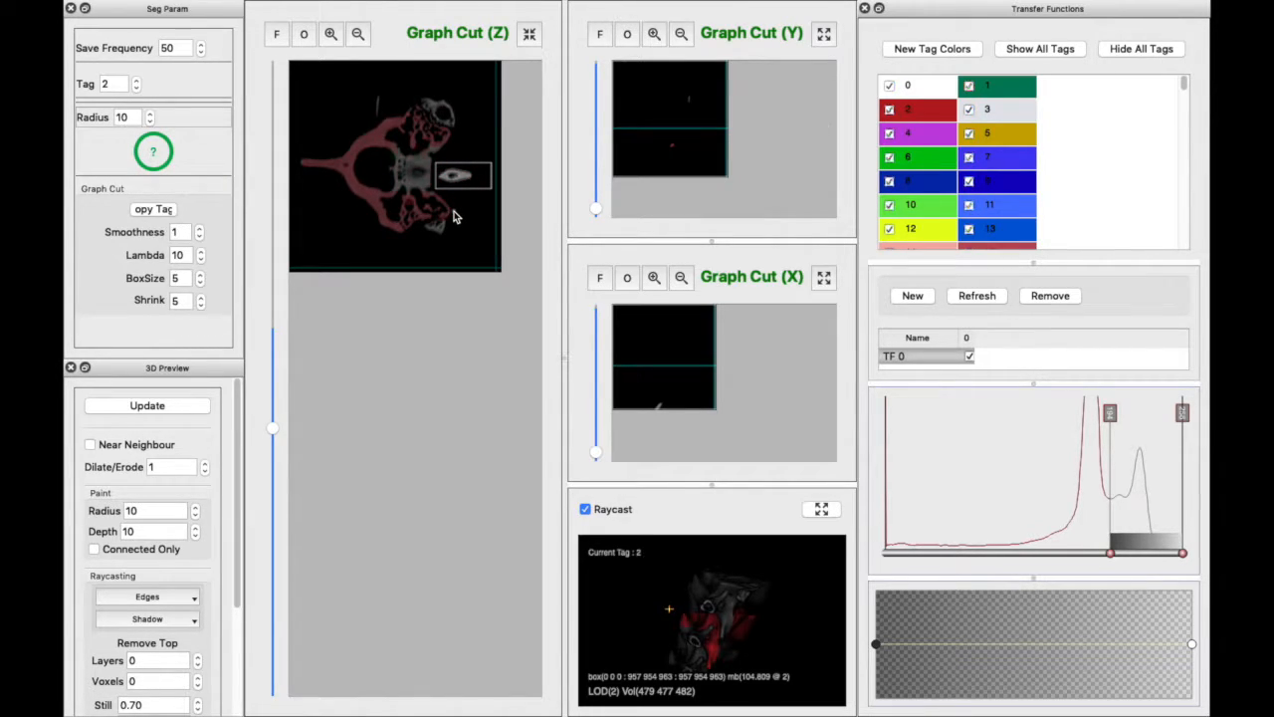
scroll(453, 217, up, 1)
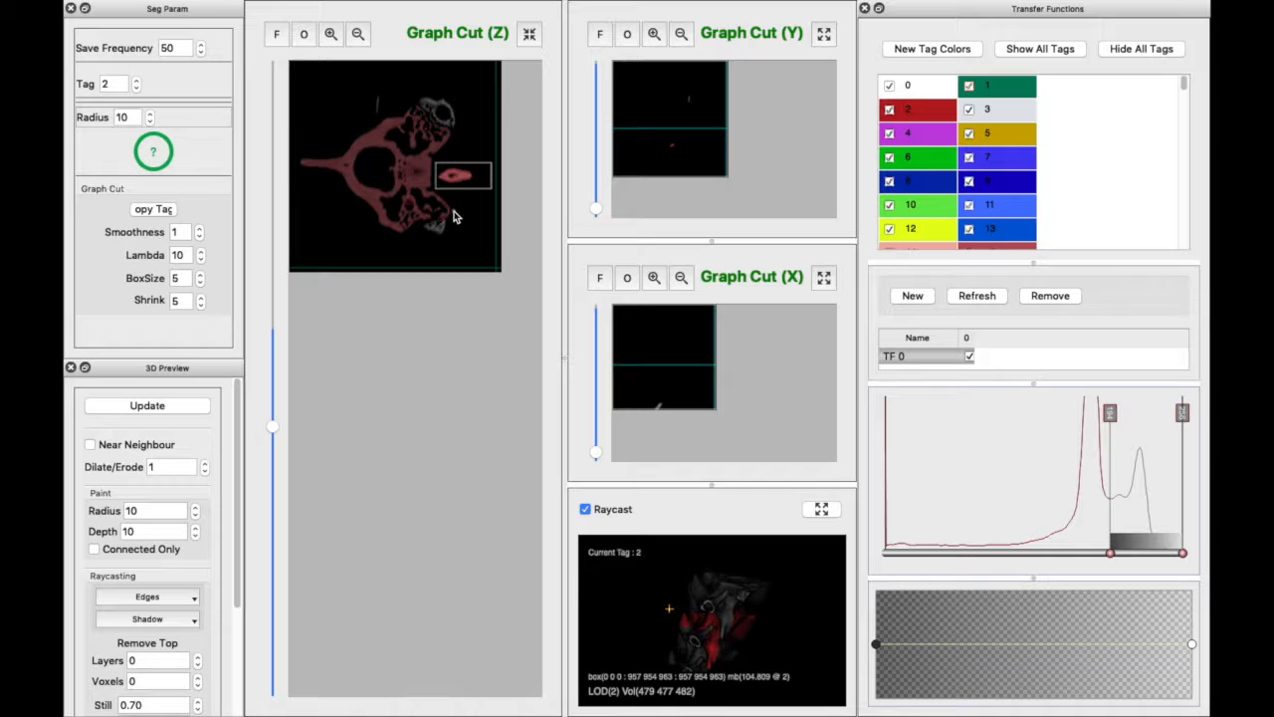
key(shift+t)
click(611, 340)
click(587, 354)
click(687, 371)
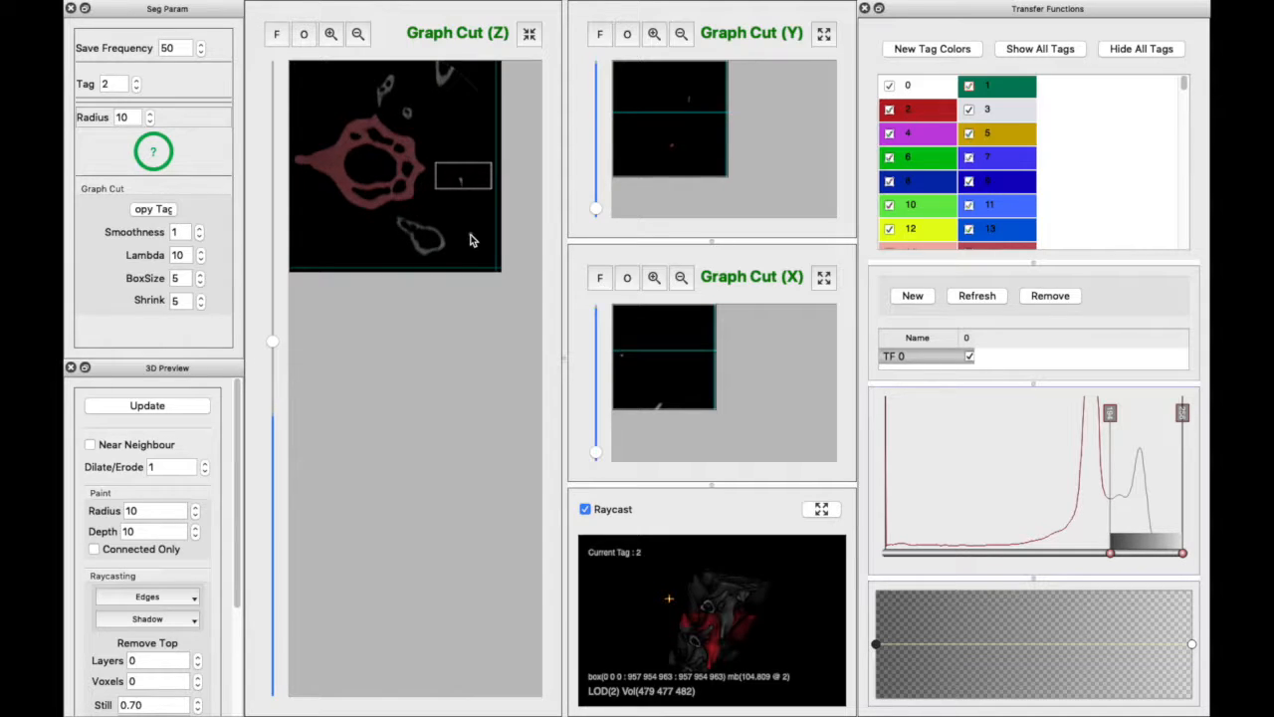
key(Escape)
click(687, 370)
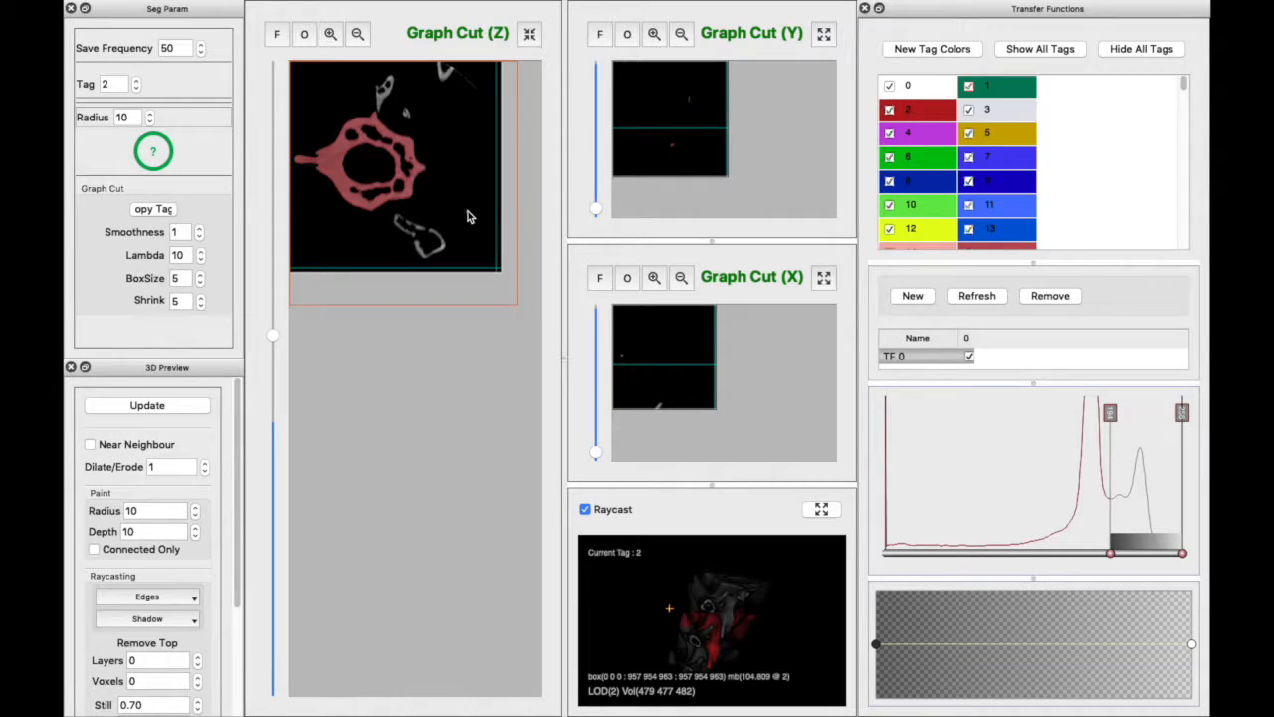
Zoom into the Z view and check the small separate bone's tagging in the neighbouring slices.
click(330, 36)
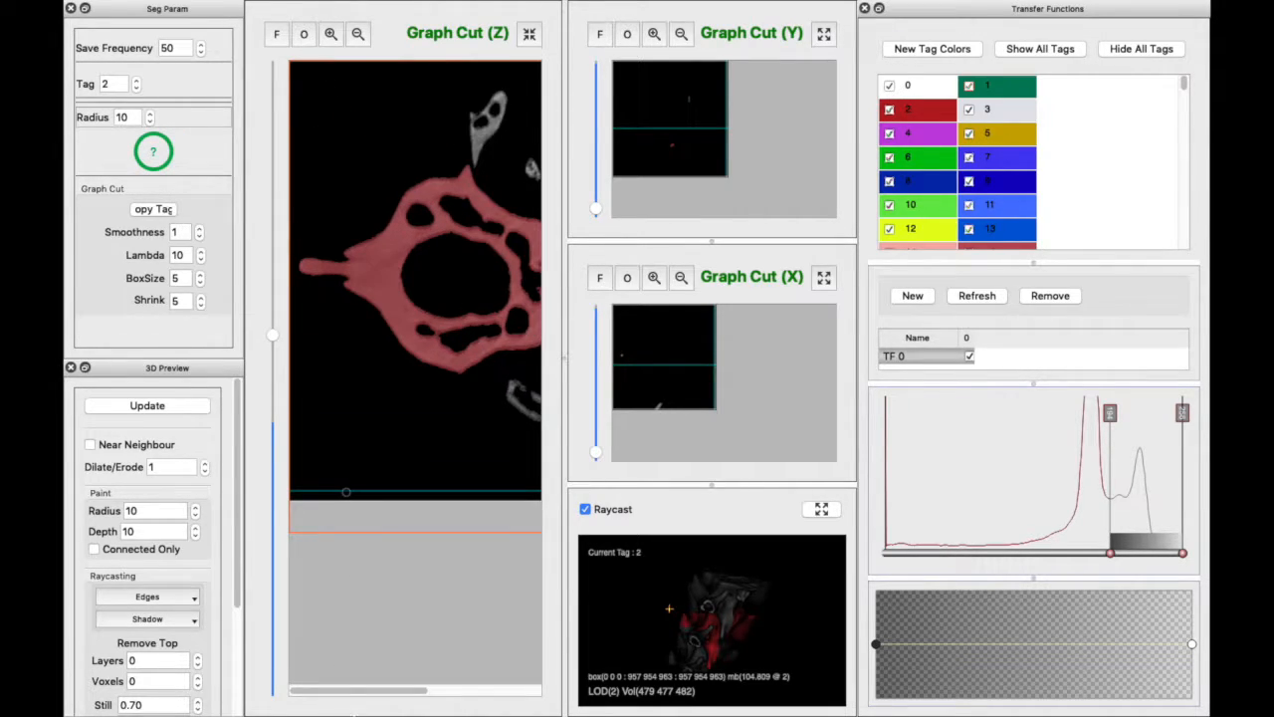
drag(363, 692, 448, 692)
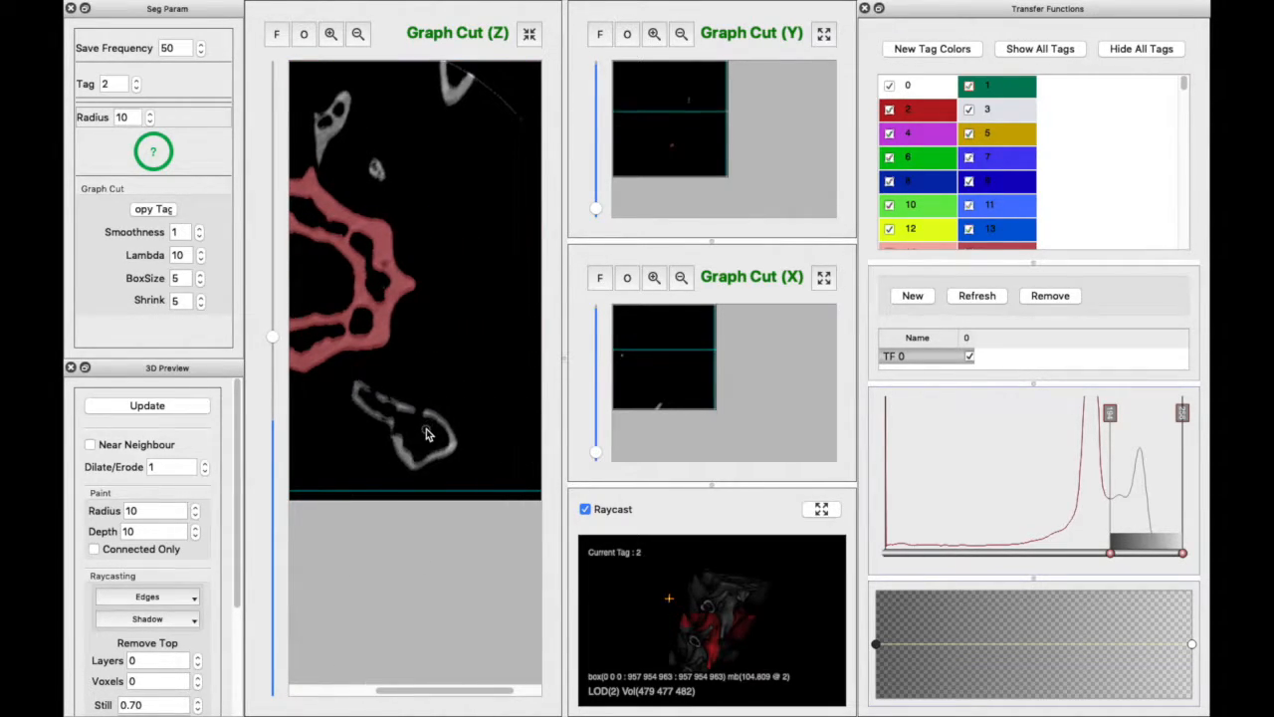
scroll(426, 434, down, 6)
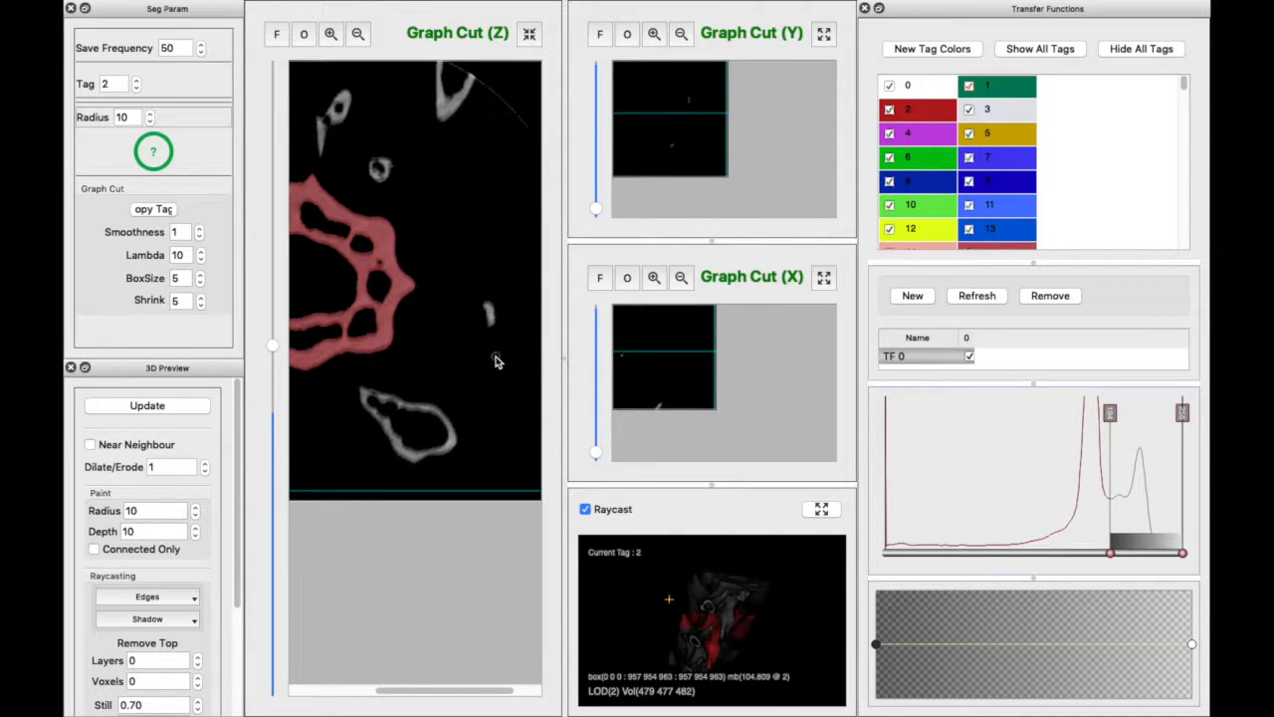
scroll(492, 356, down, 2)
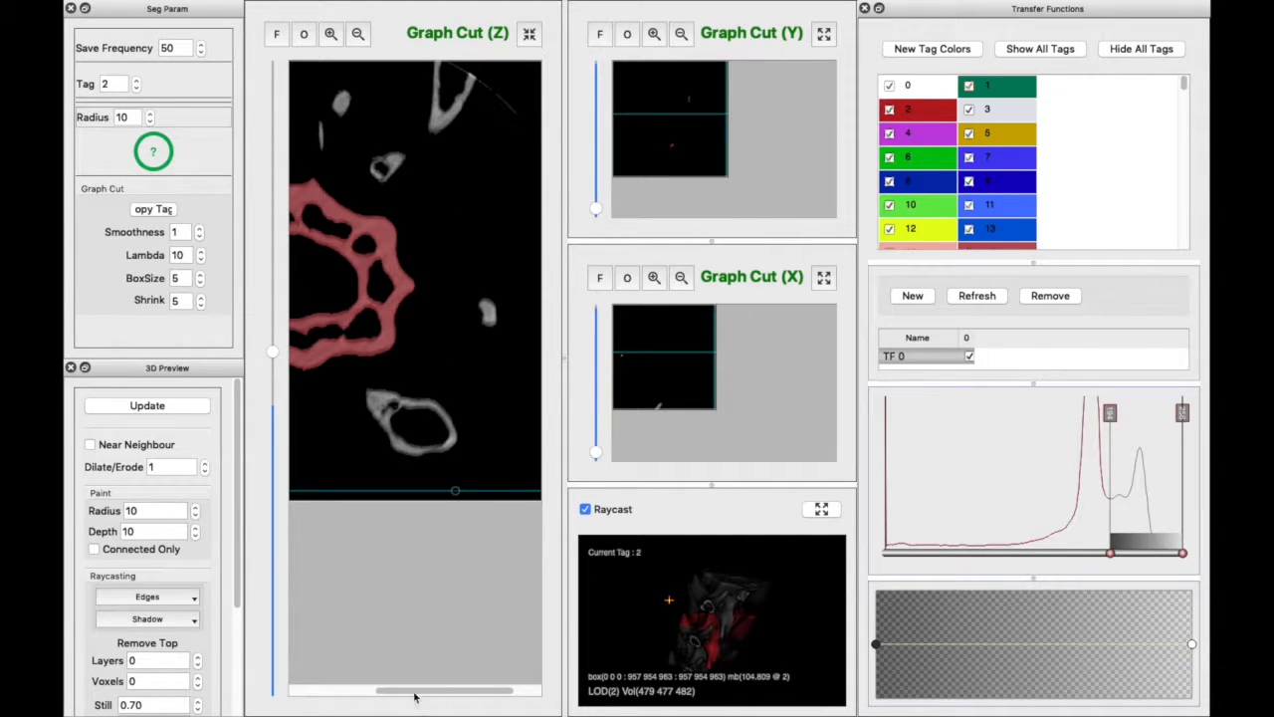
drag(415, 697, 397, 697)
Box the partly tagged vertebral body in an upper Z slice and compare its tagging with the neighbouring slices.
drag(274, 354, 276, 252)
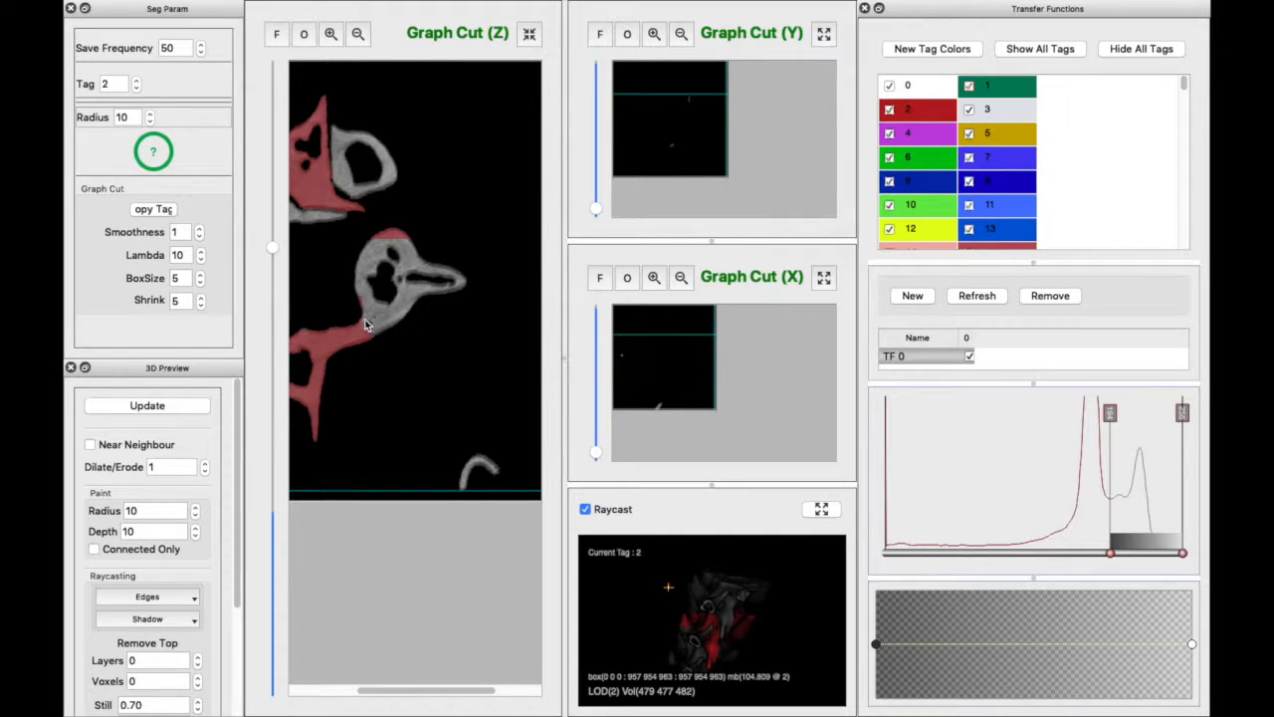
mouse_move(356, 218)
mouse_down()
mouse_move(482, 360)
mouse_move(498, 355)
mouse_up()
drag(720, 645, 759, 622)
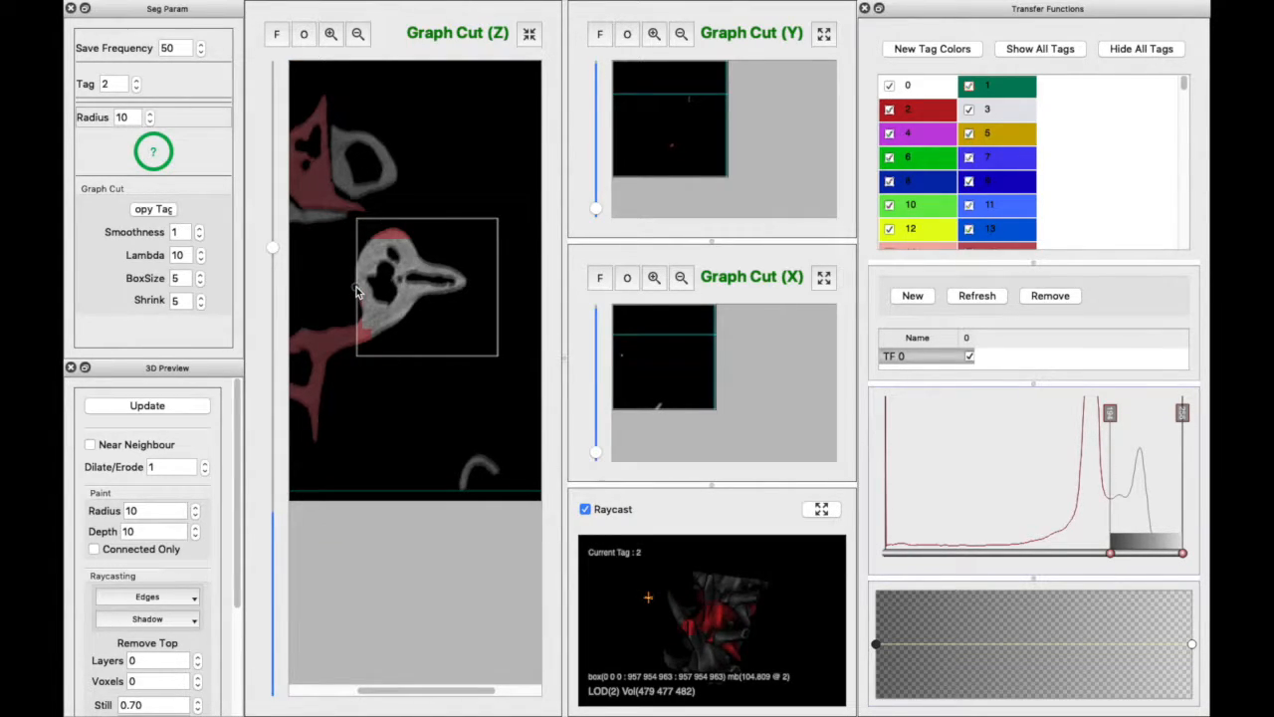
drag(356, 289, 347, 293)
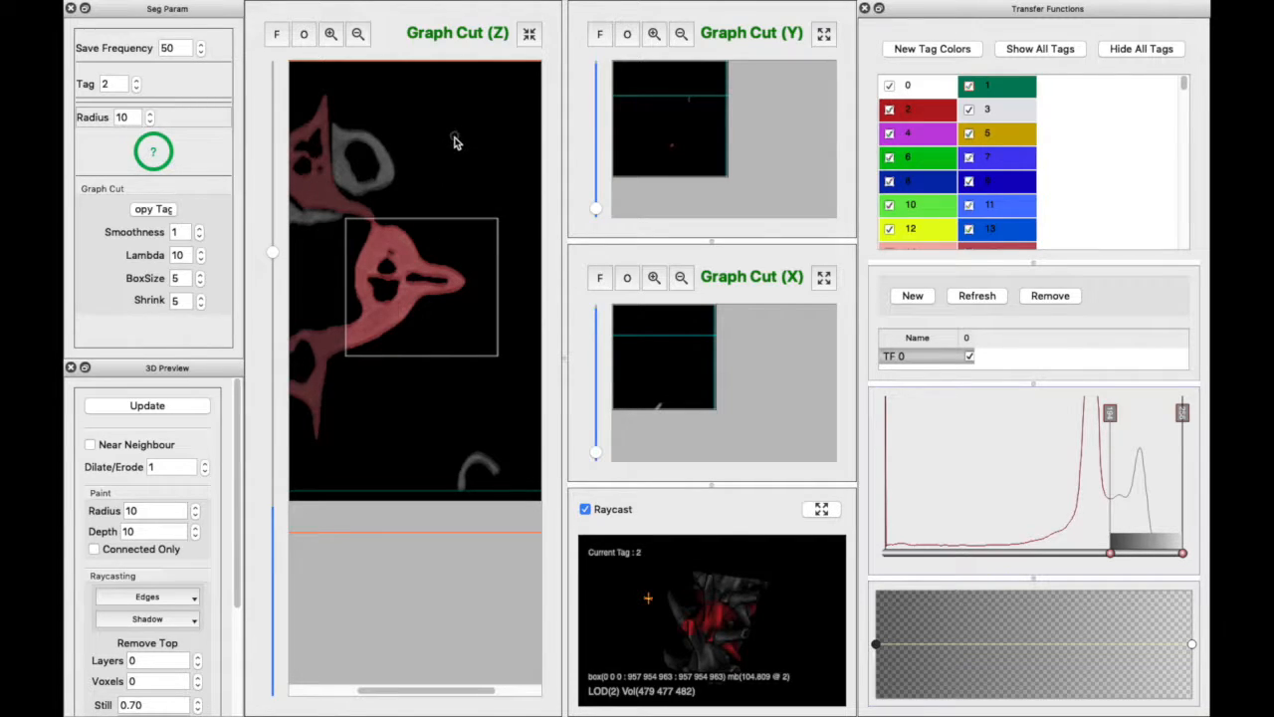
click(458, 152)
scroll(468, 276, down, 4)
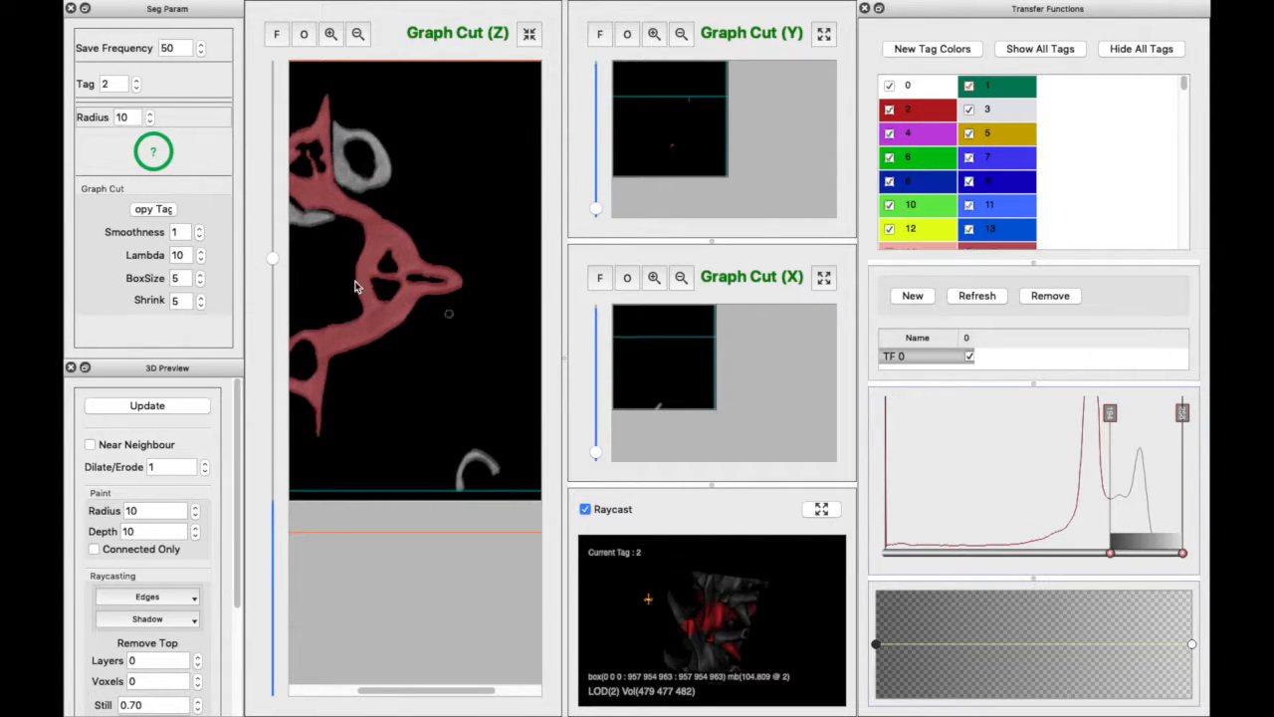
In an untagged Z slice, box the small separate bone, seed it with a tag 2 stroke, and tag its whole outline.
drag(269, 280, 291, 170)
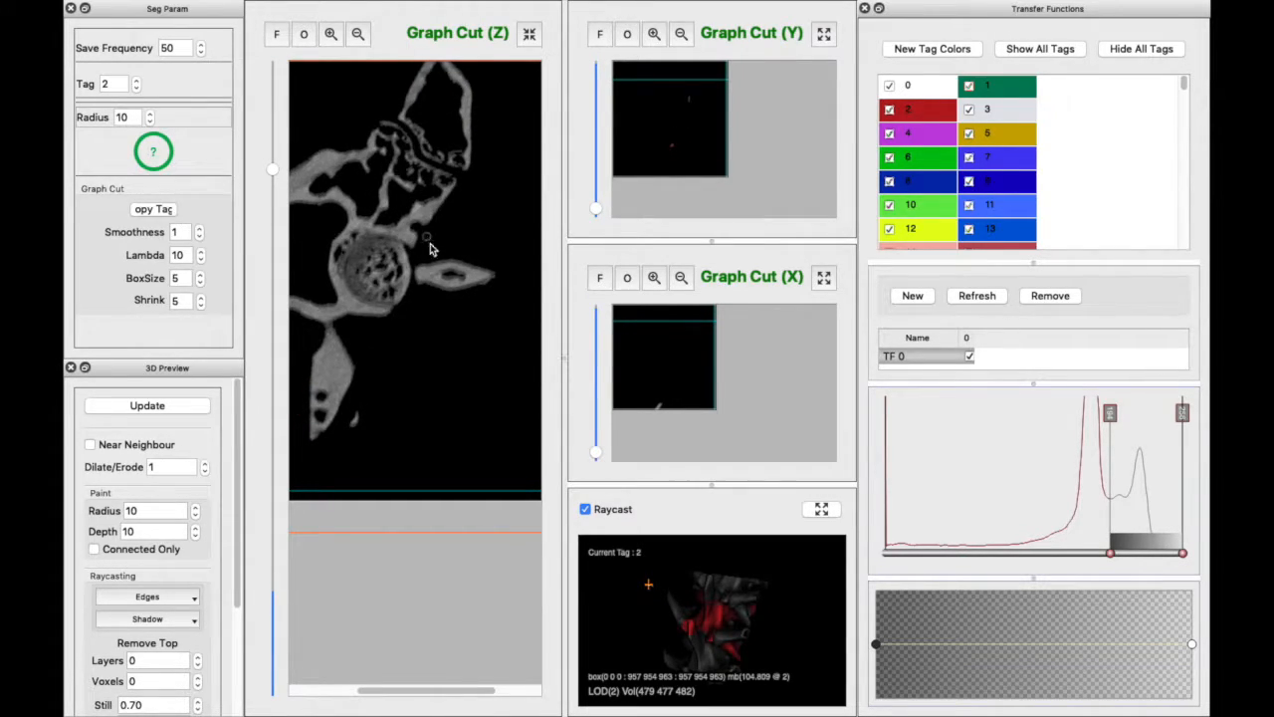
drag(392, 227, 535, 345)
drag(445, 267, 461, 287)
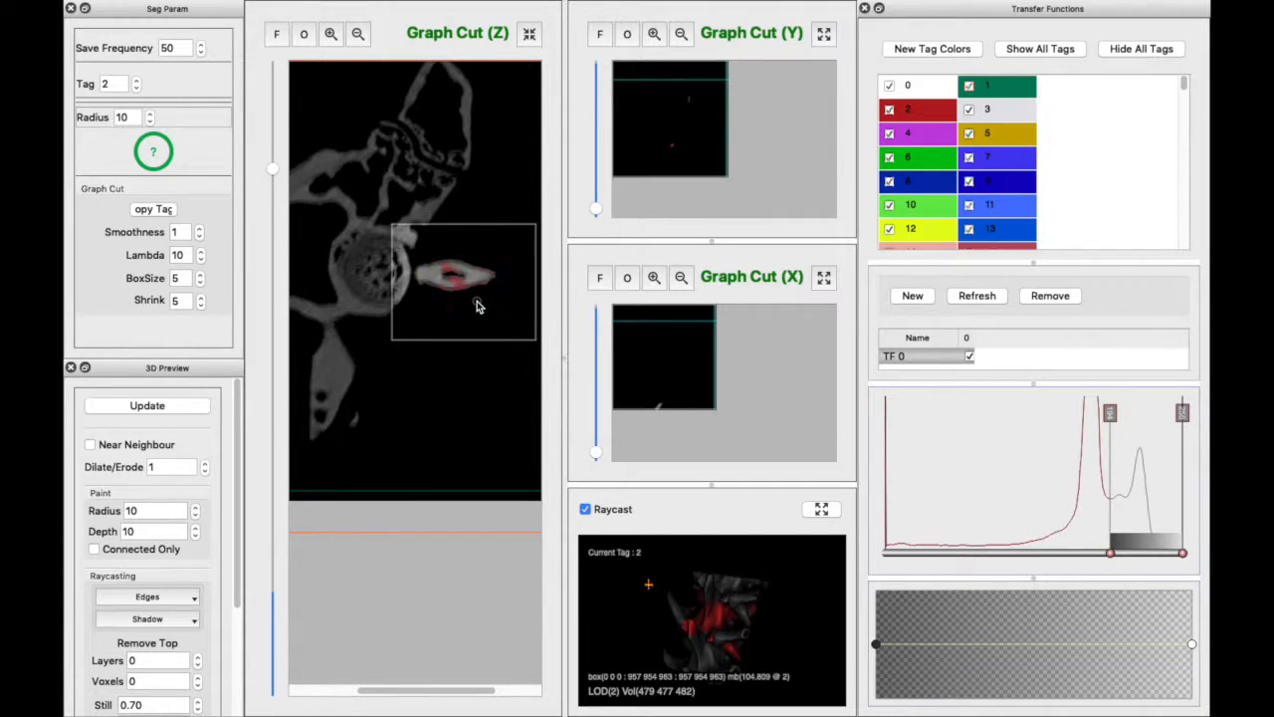
scroll(477, 306, up, 4)
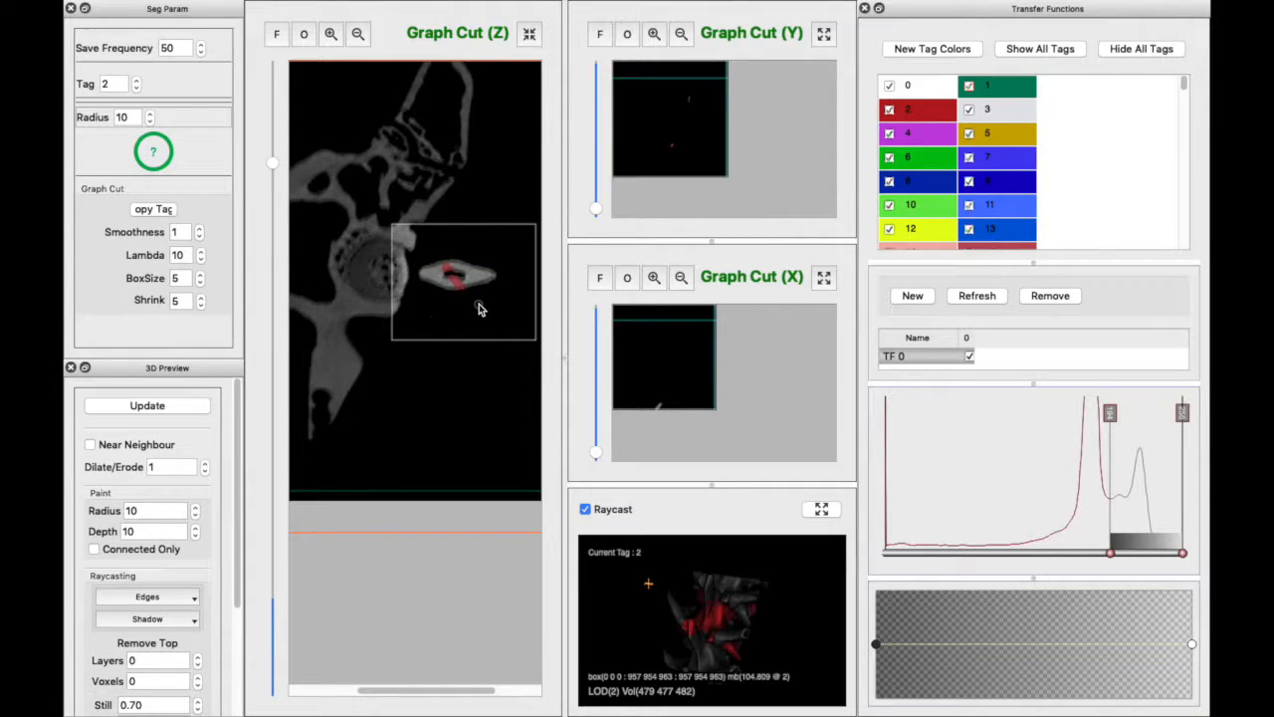
scroll(476, 310, up, 4)
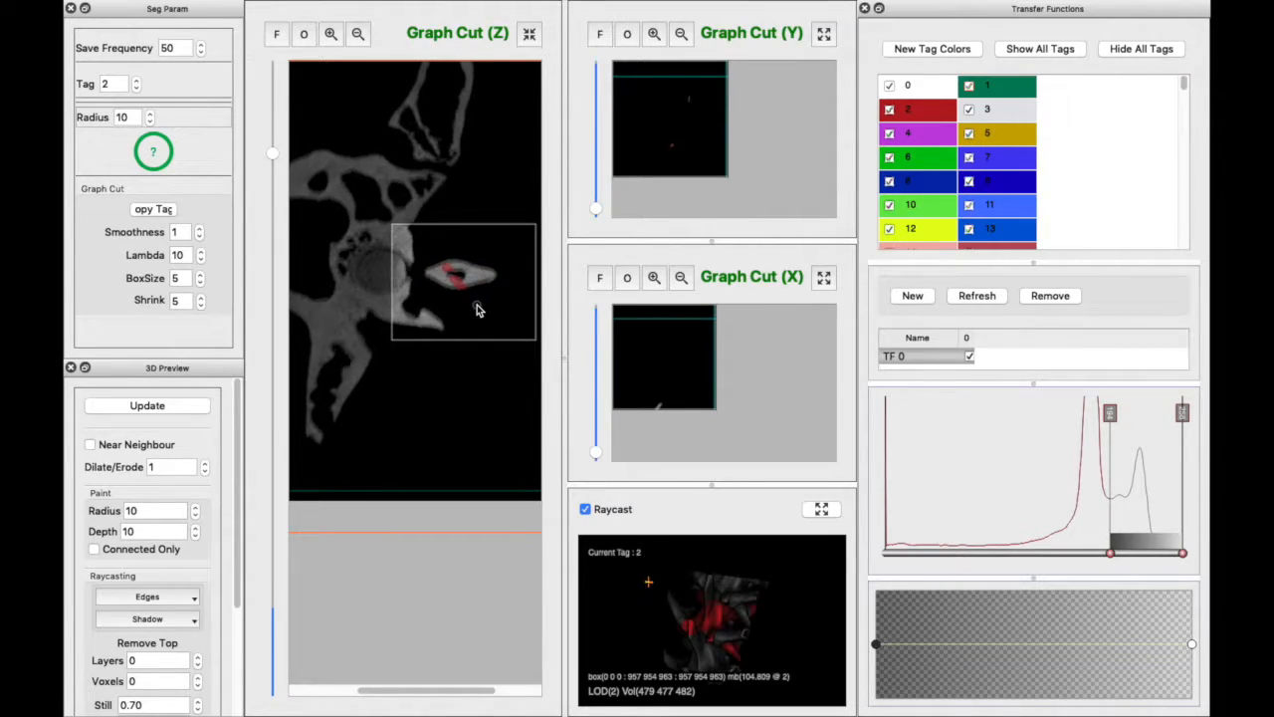
mouse_move(273, 154)
mouse_down()
mouse_move(272, 94)
mouse_move(272, 191)
mouse_move(271, 172)
mouse_up()
scroll(272, 174, up, 3)
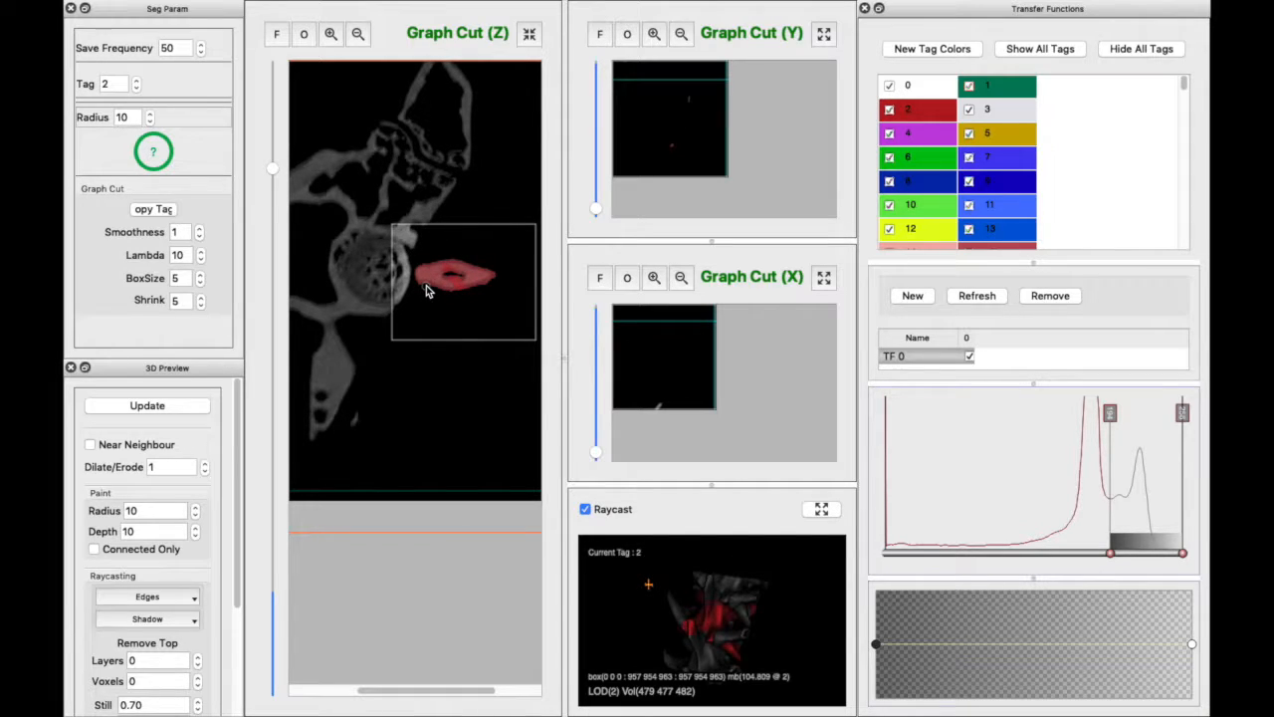
Set Shrink to 0 and copy the boxed bone's tag backward through the Z slices to the final one.
click(202, 306)
click(202, 306)
click(202, 305)
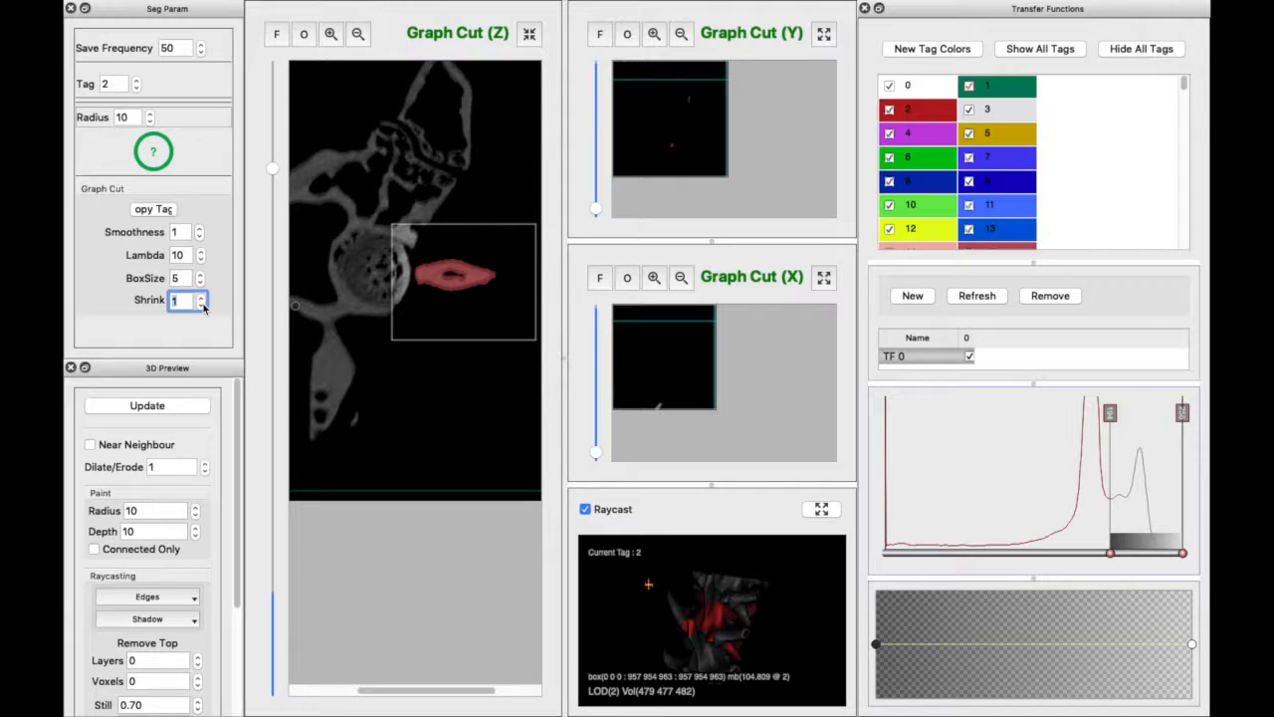
click(175, 209)
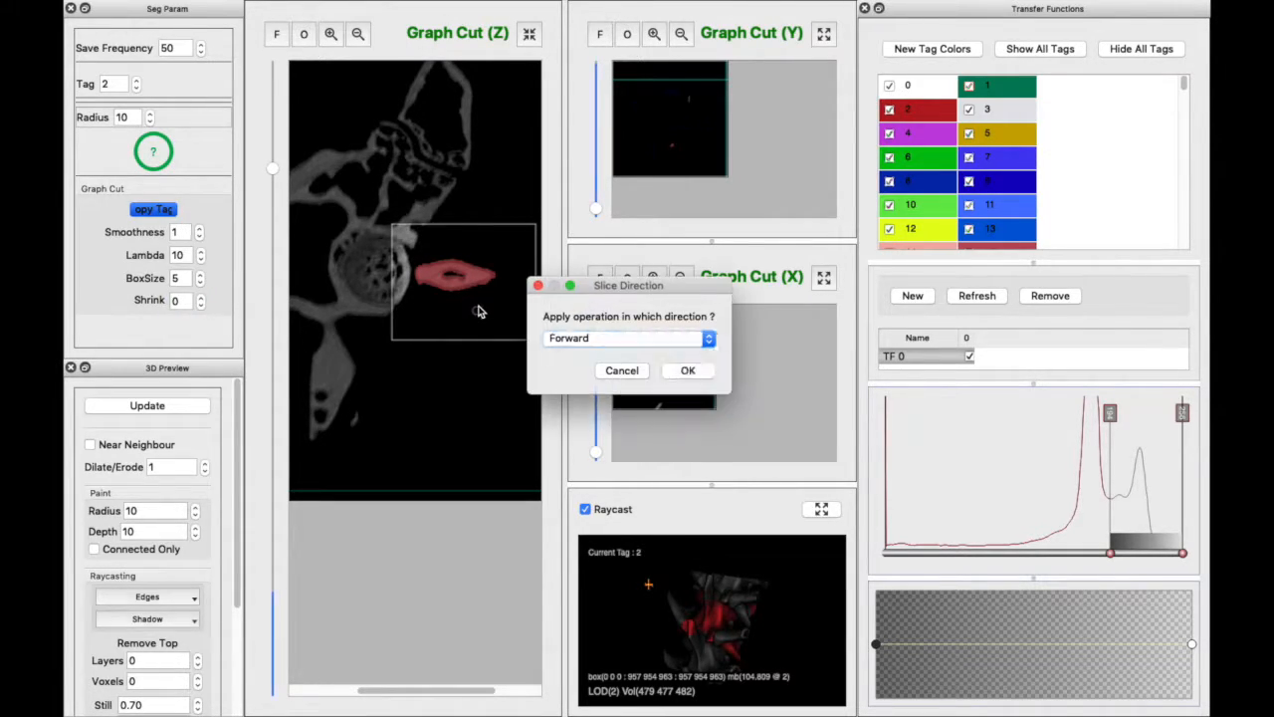
click(627, 338)
click(607, 353)
click(684, 370)
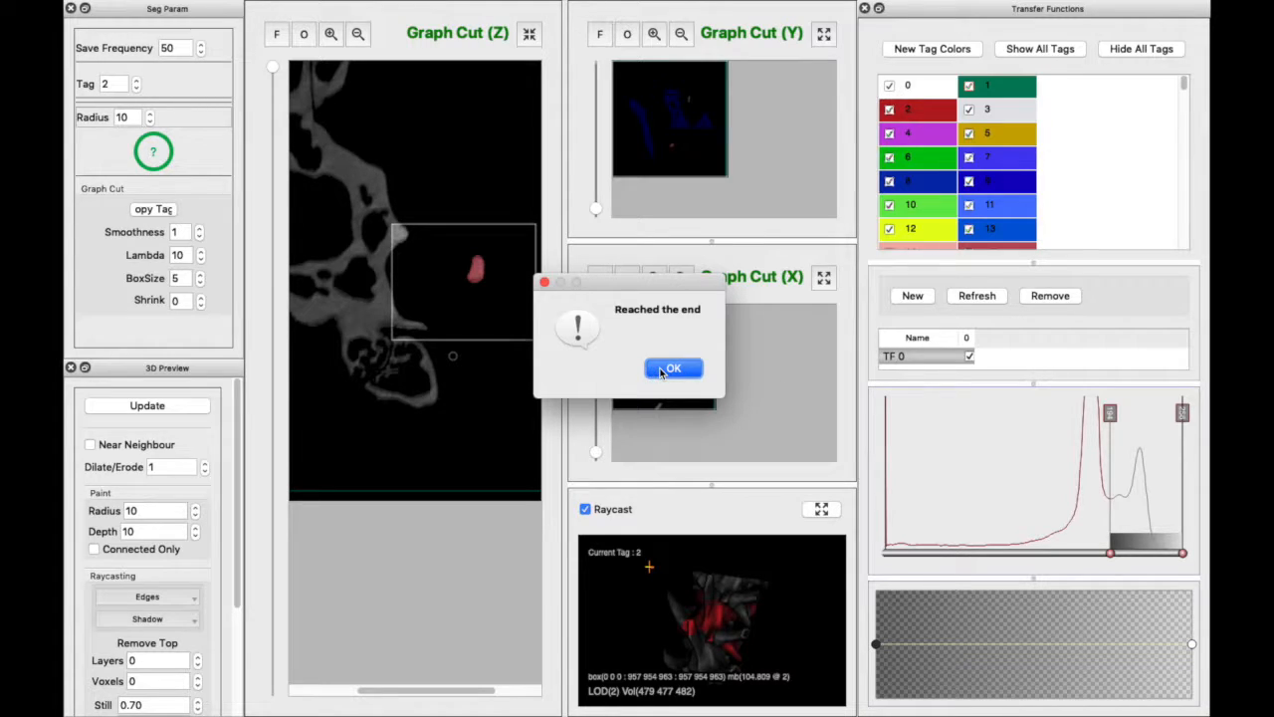
click(666, 369)
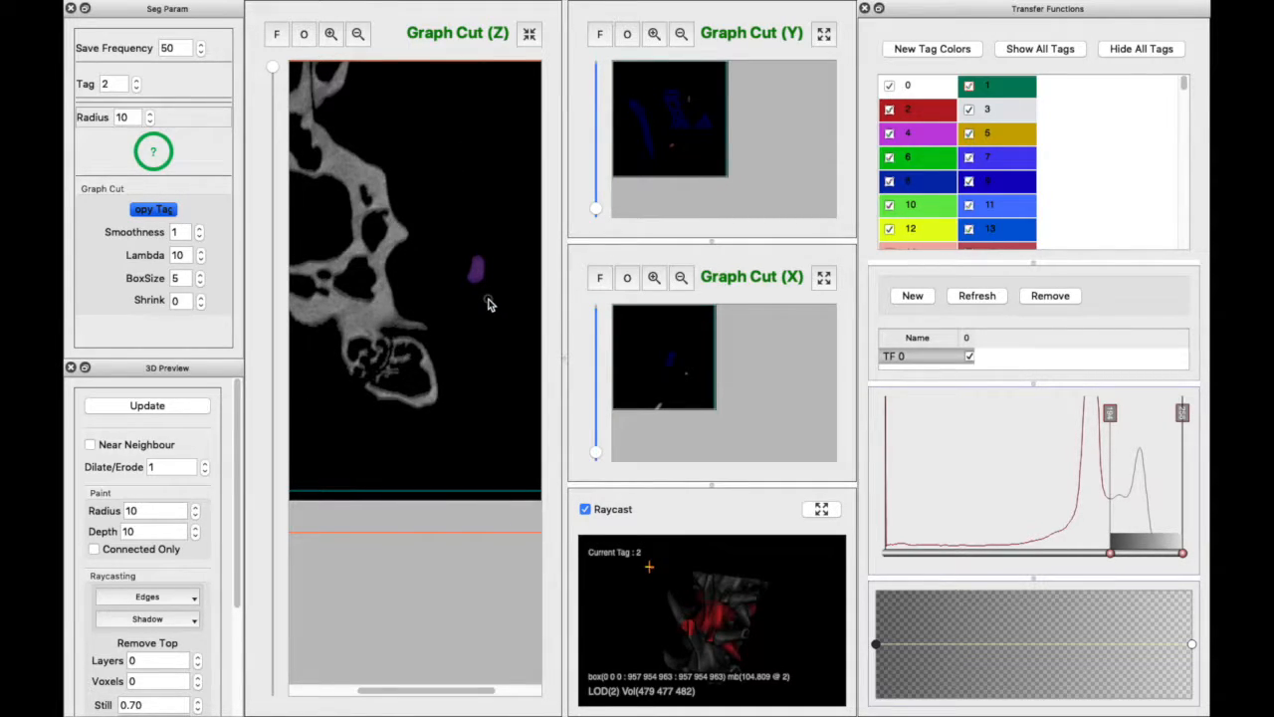
click(149, 211)
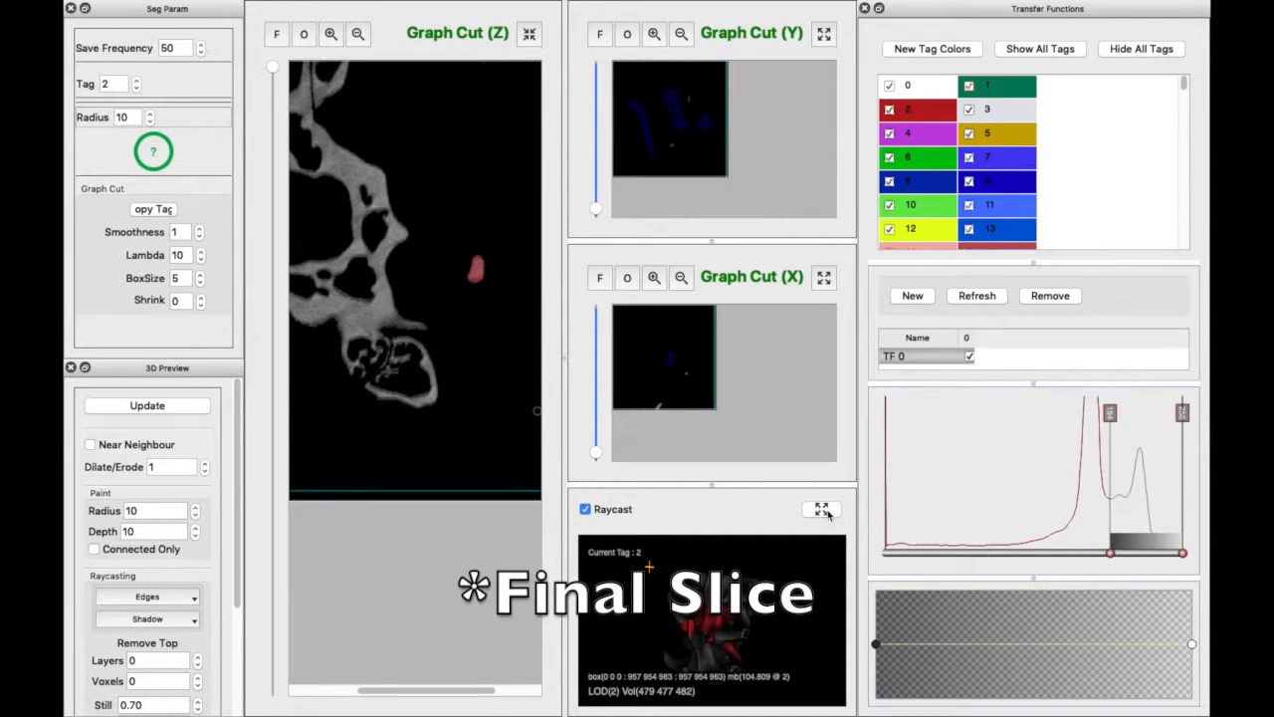
Save the tagging work to the volume's mask file.
mouse_move(137, 8)
click(195, 9)
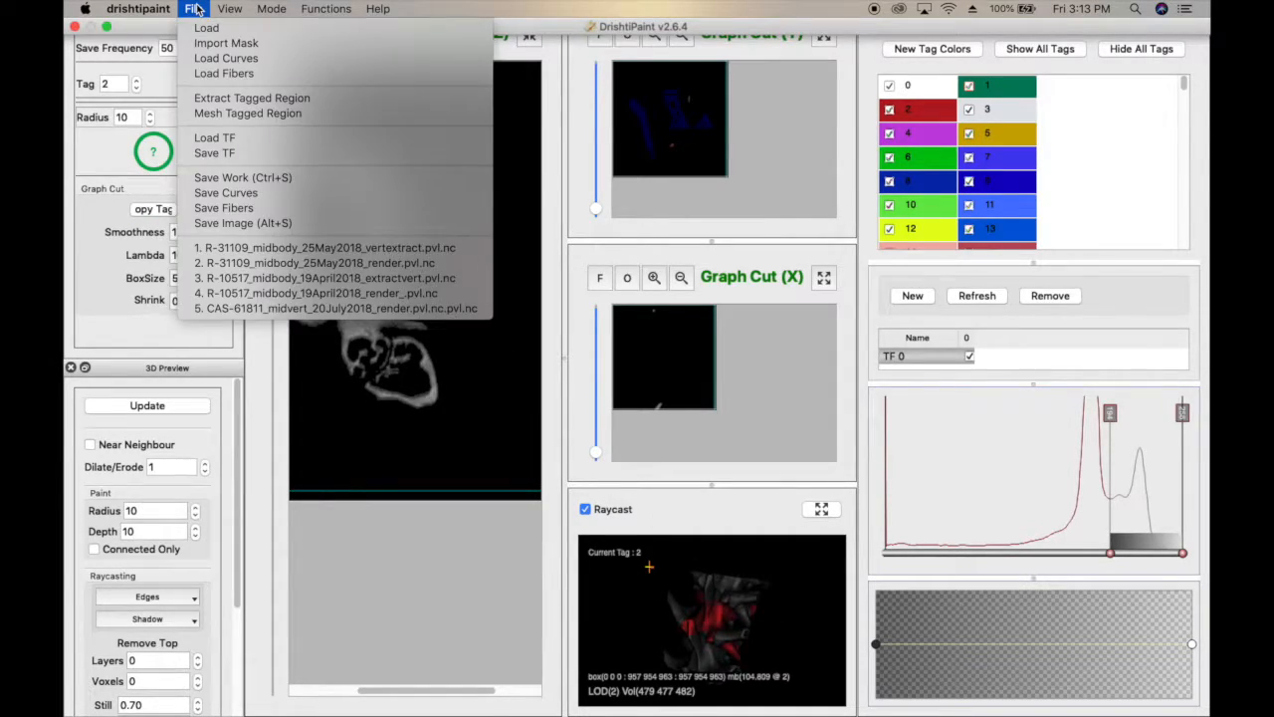
click(284, 181)
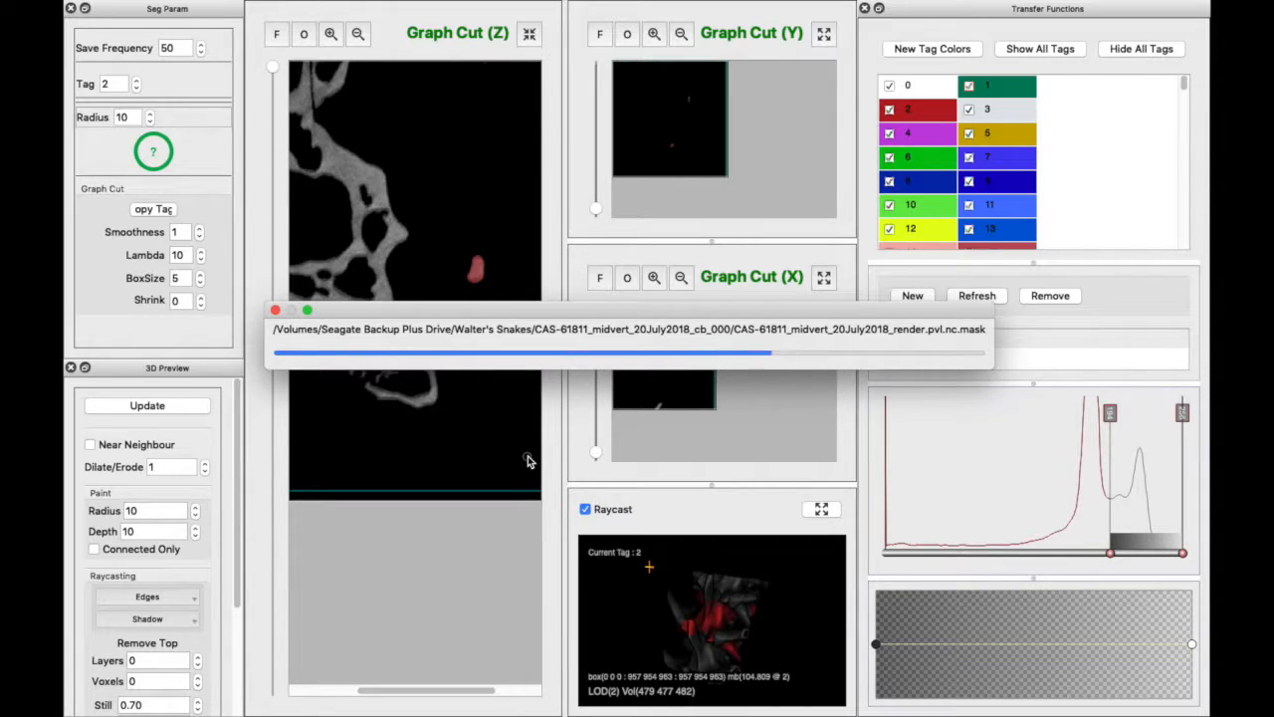
click(697, 364)
Enlarge the raycast preview, update it at subsampling level 2, and inspect the tagged vertebra from several angles.
click(821, 508)
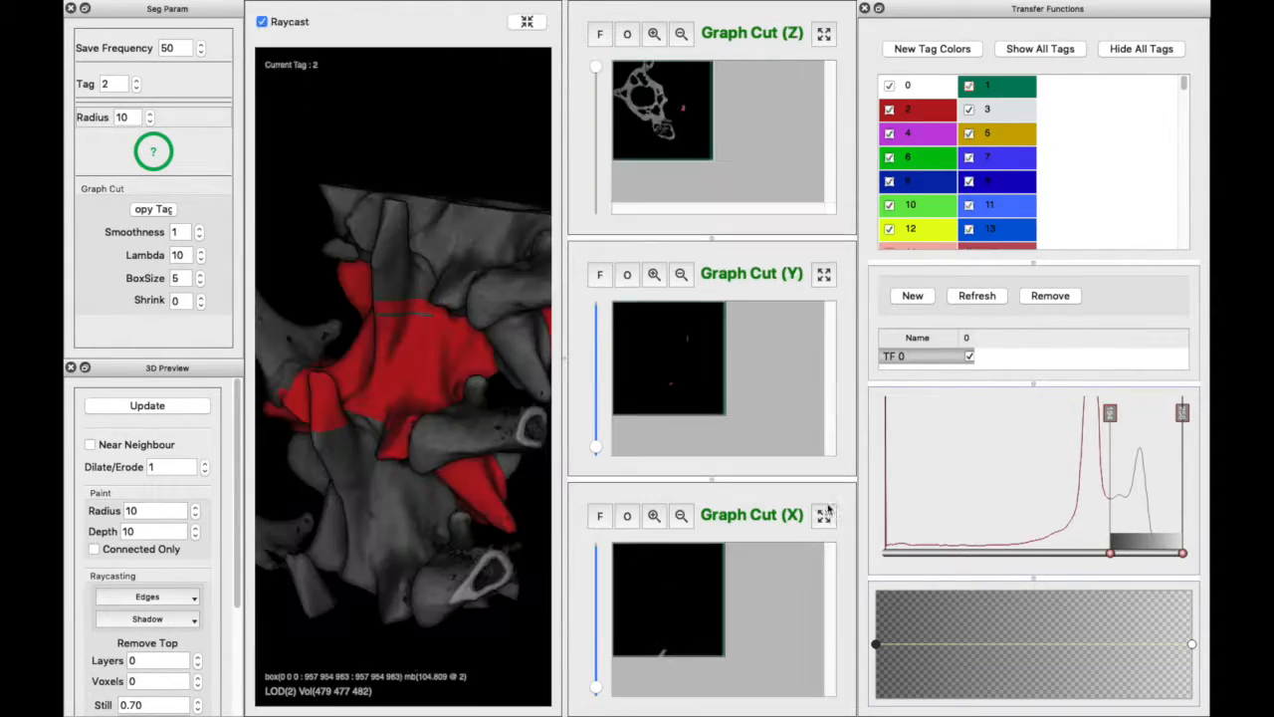
click(147, 406)
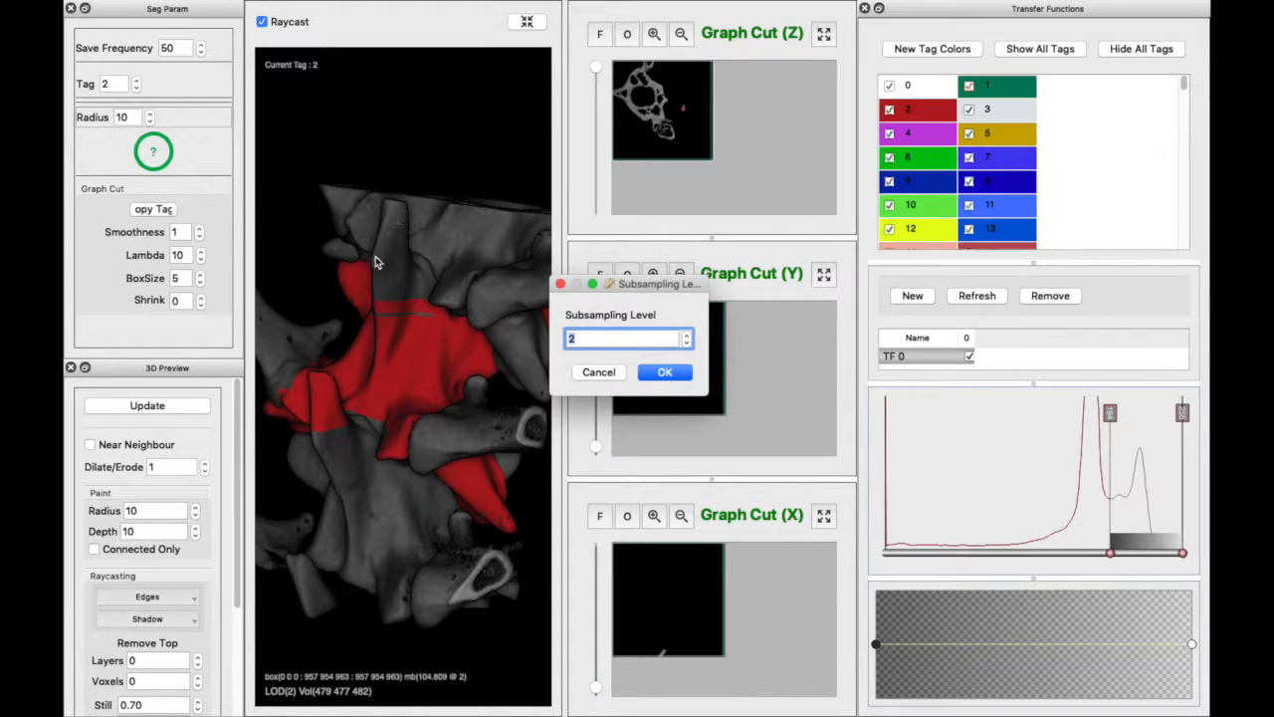
click(664, 372)
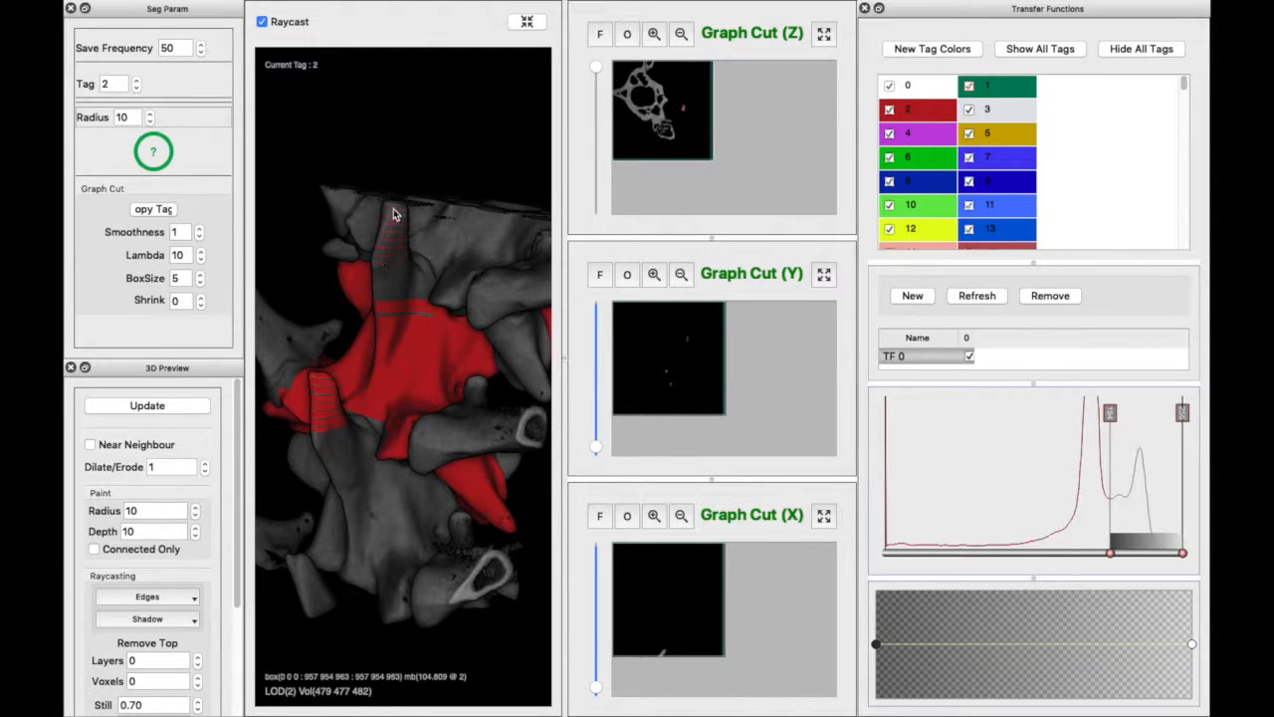
drag(399, 367, 473, 314)
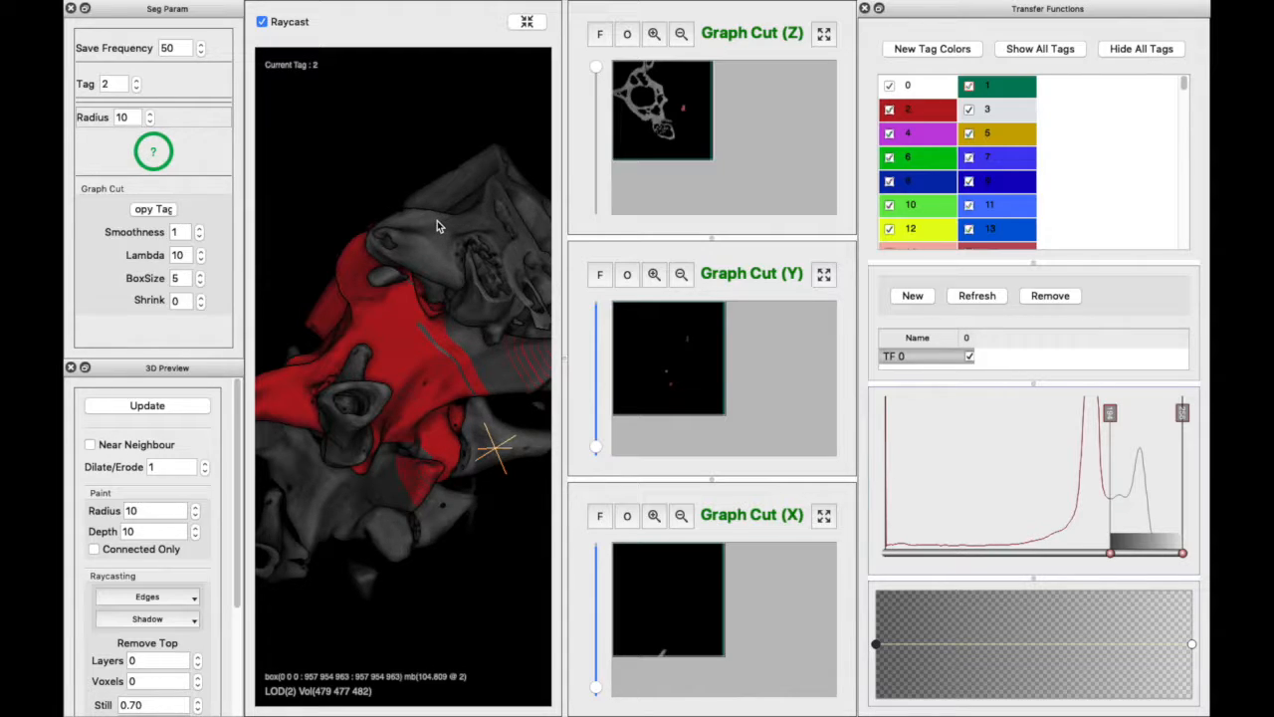
drag(437, 220, 433, 316)
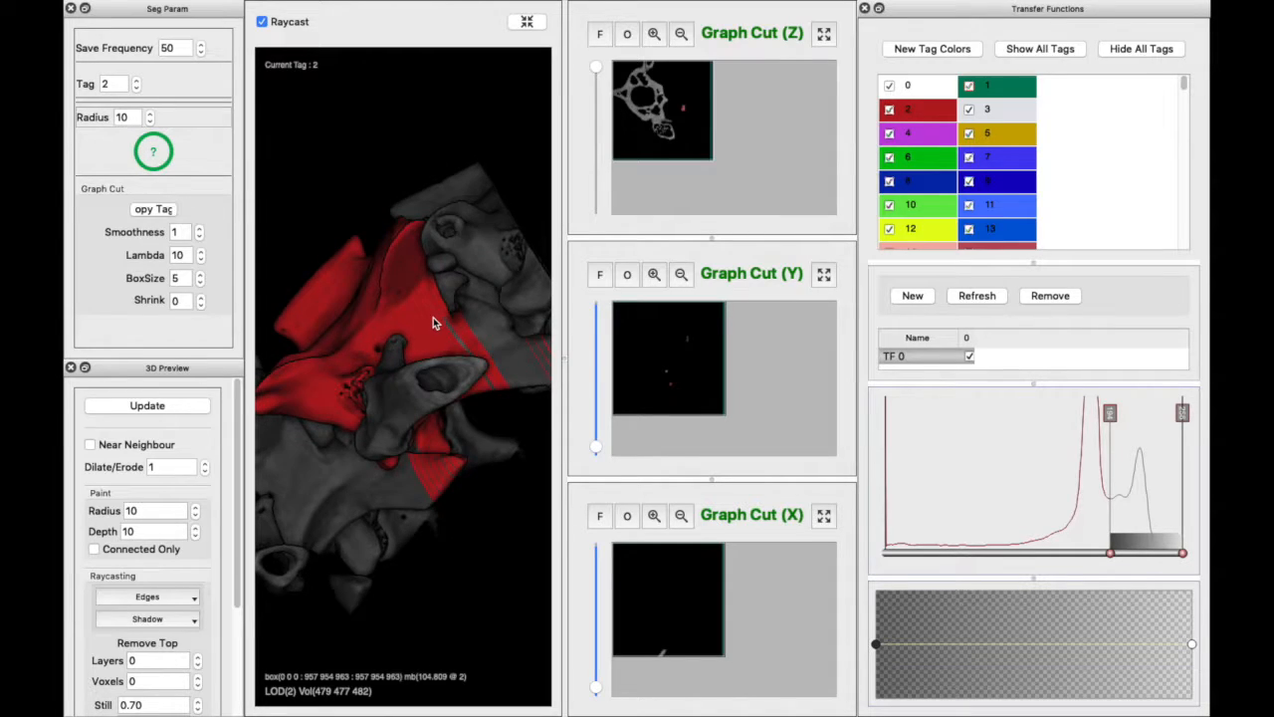
Enlarge the Y slice view and examine where the tag 2 vertebra borders the neighbouring bones across its slices.
click(824, 279)
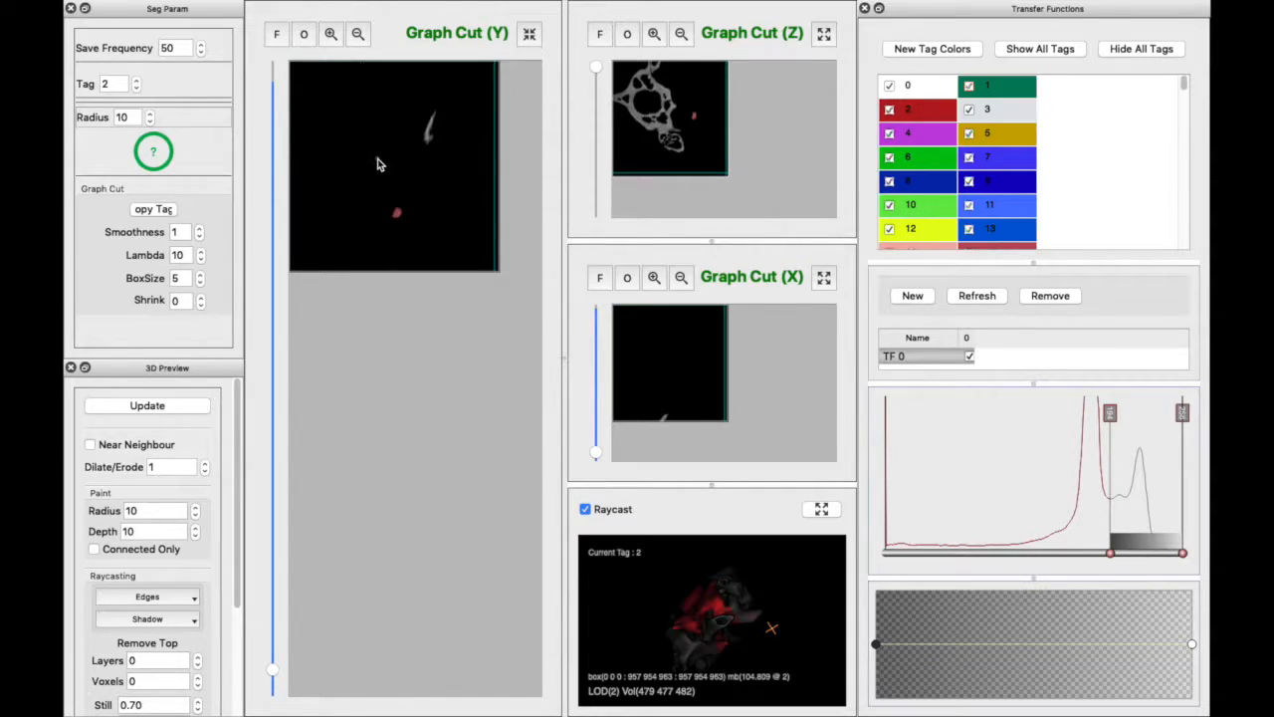
drag(273, 669, 259, 317)
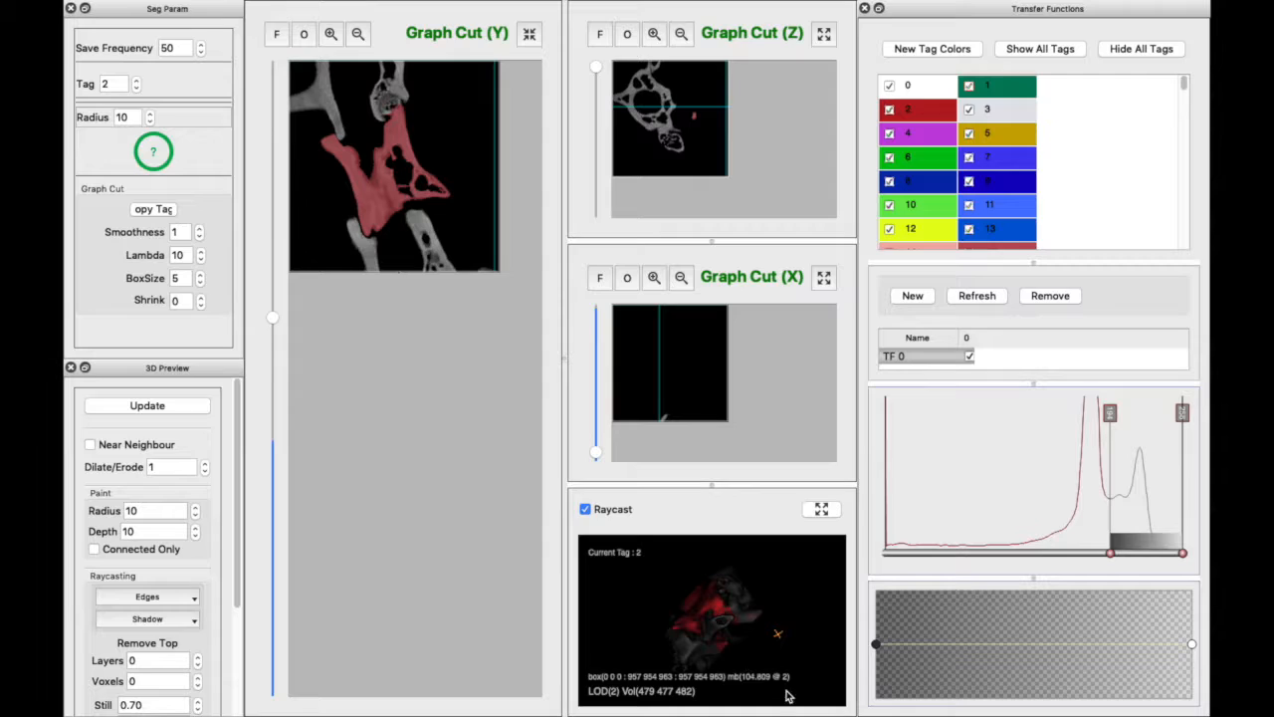
click(330, 34)
click(330, 34)
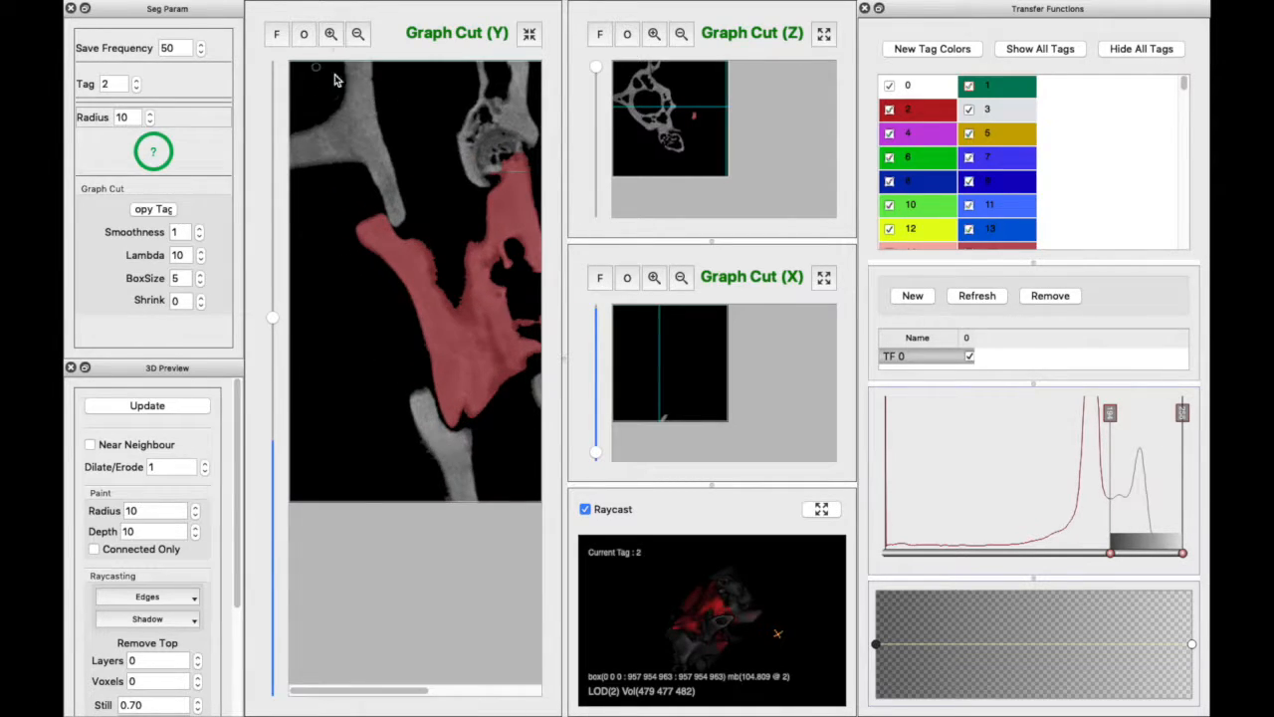
drag(326, 696, 389, 696)
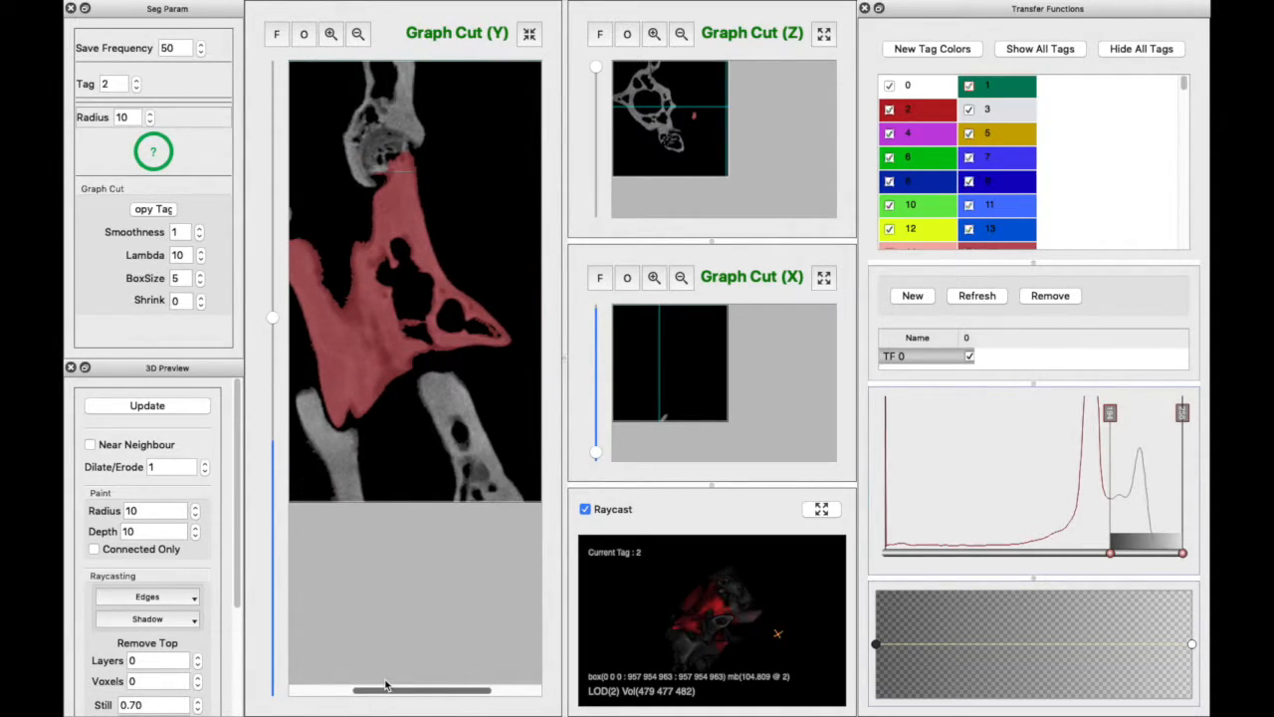
drag(273, 319, 293, 433)
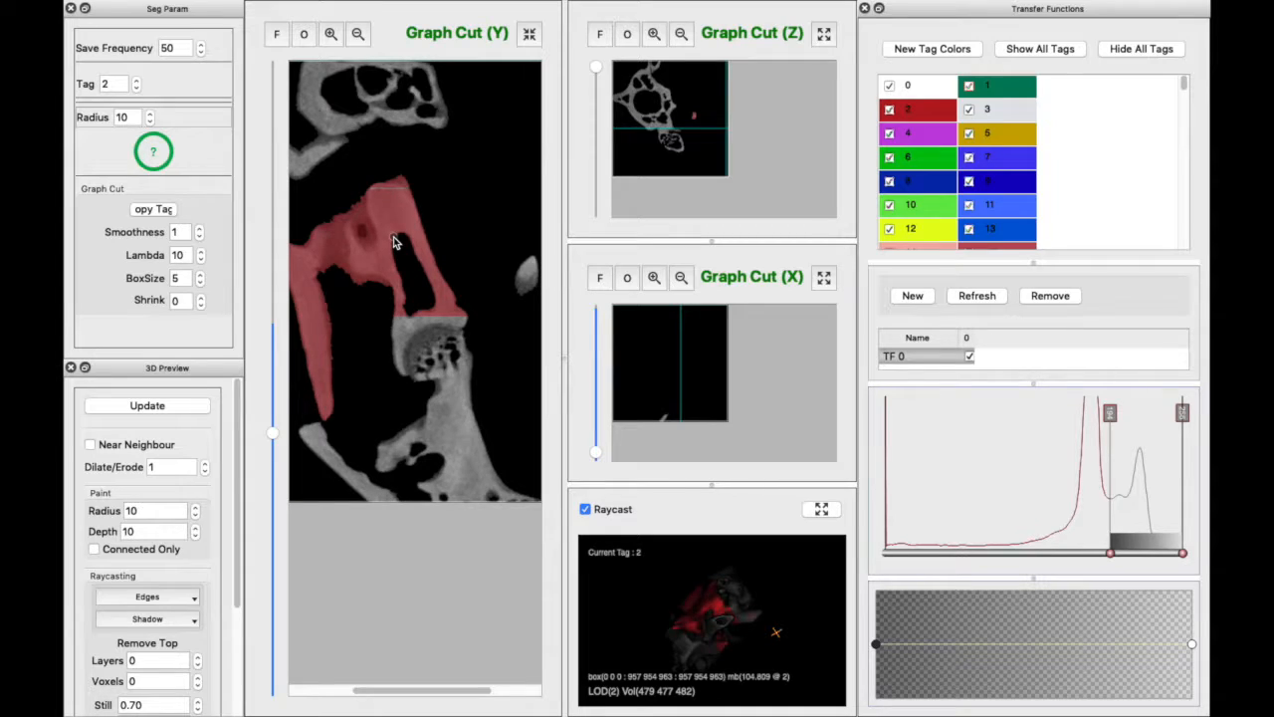
scroll(368, 228, down, 5)
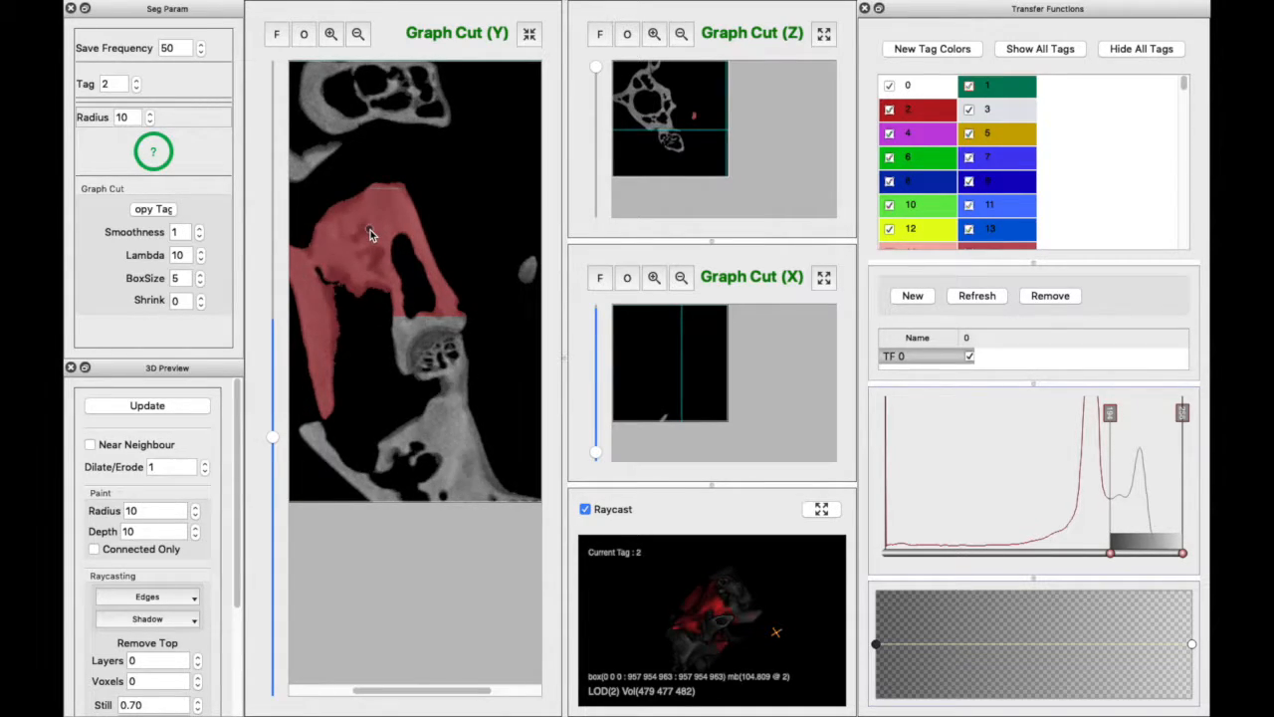
scroll(372, 235, down, 6)
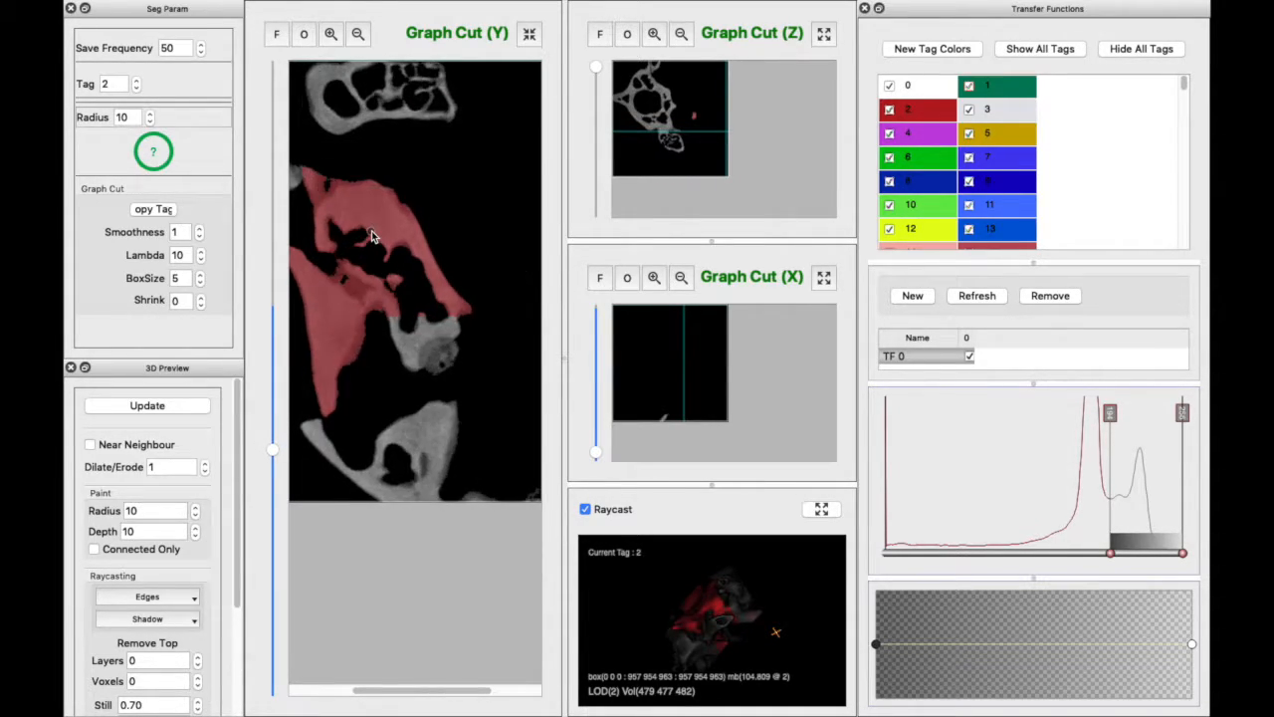
scroll(373, 234, down, 2)
scroll(370, 233, up, 4)
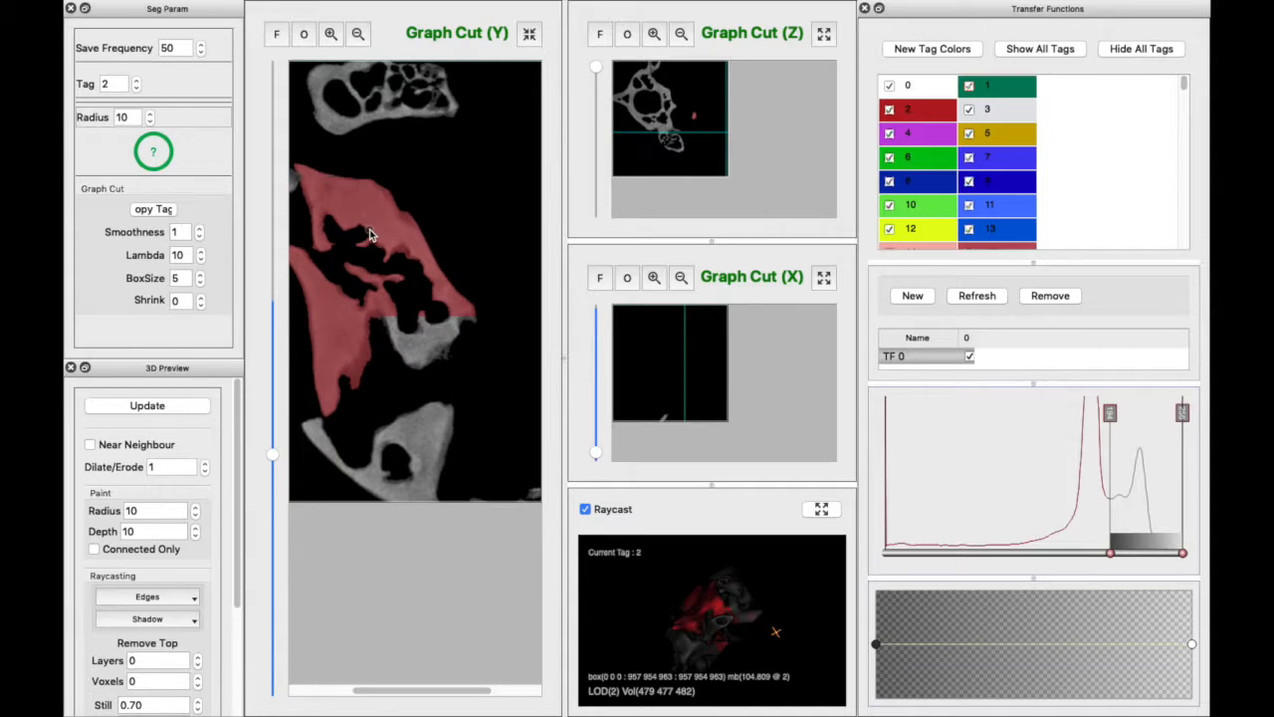
drag(272, 399, 274, 355)
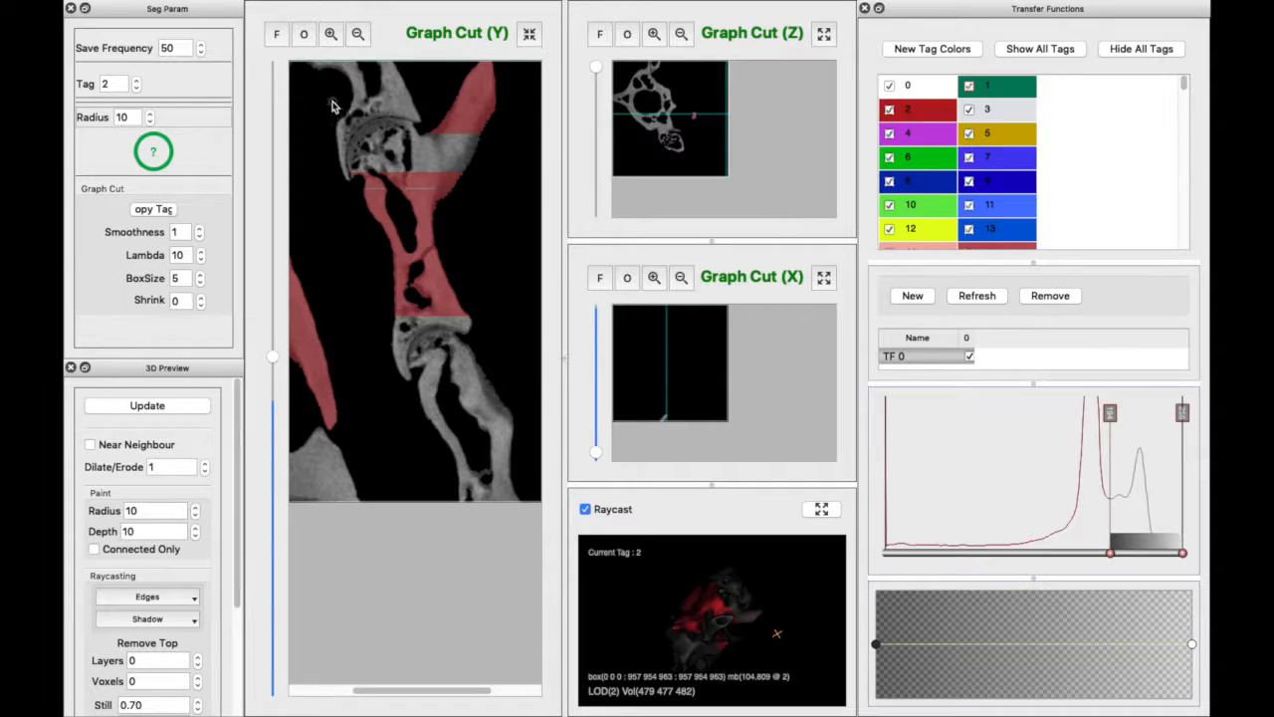
Box the partly tagged upper joint area between the middle vertebra and its neighbour in the Y view.
drag(313, 90, 502, 230)
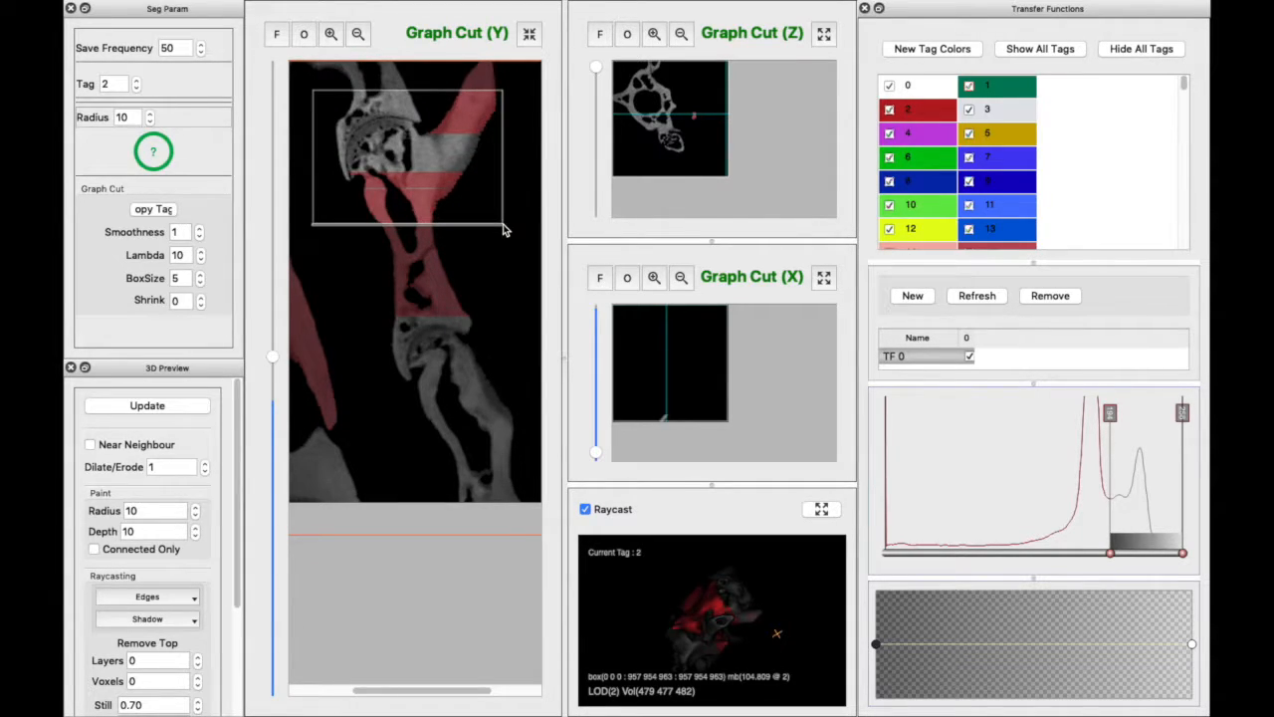
drag(273, 356, 319, 435)
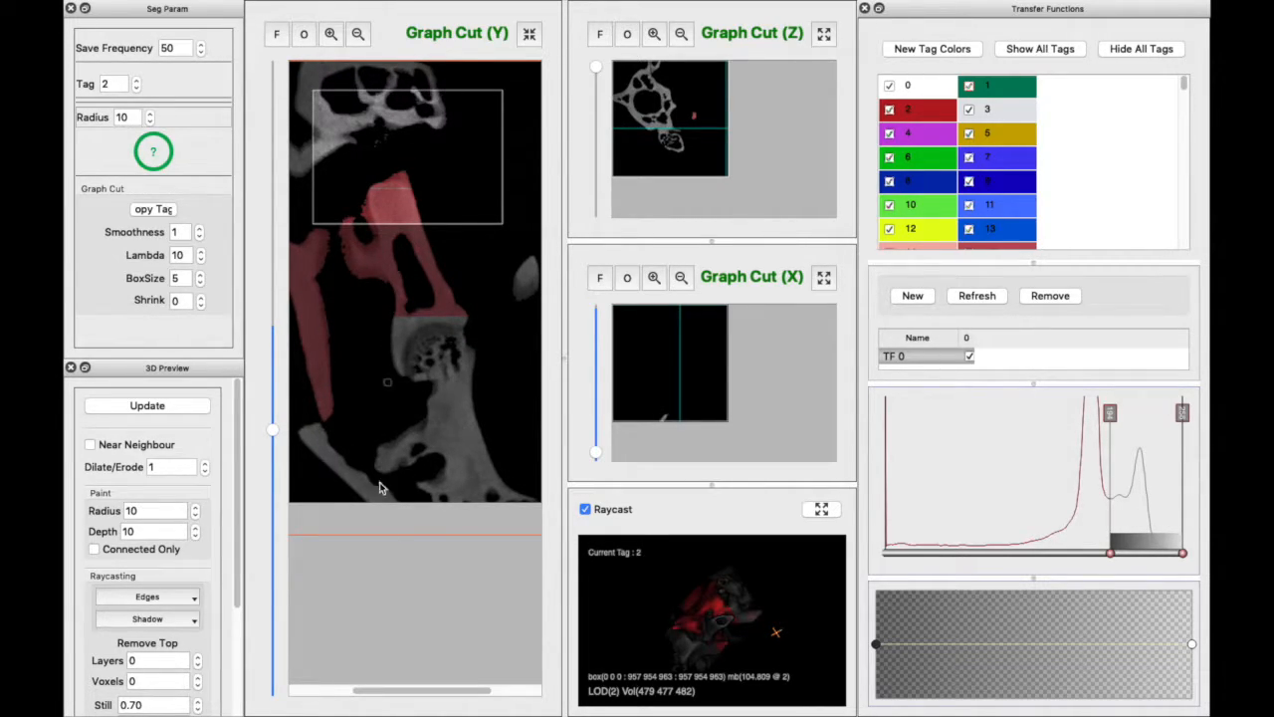
drag(418, 690, 410, 691)
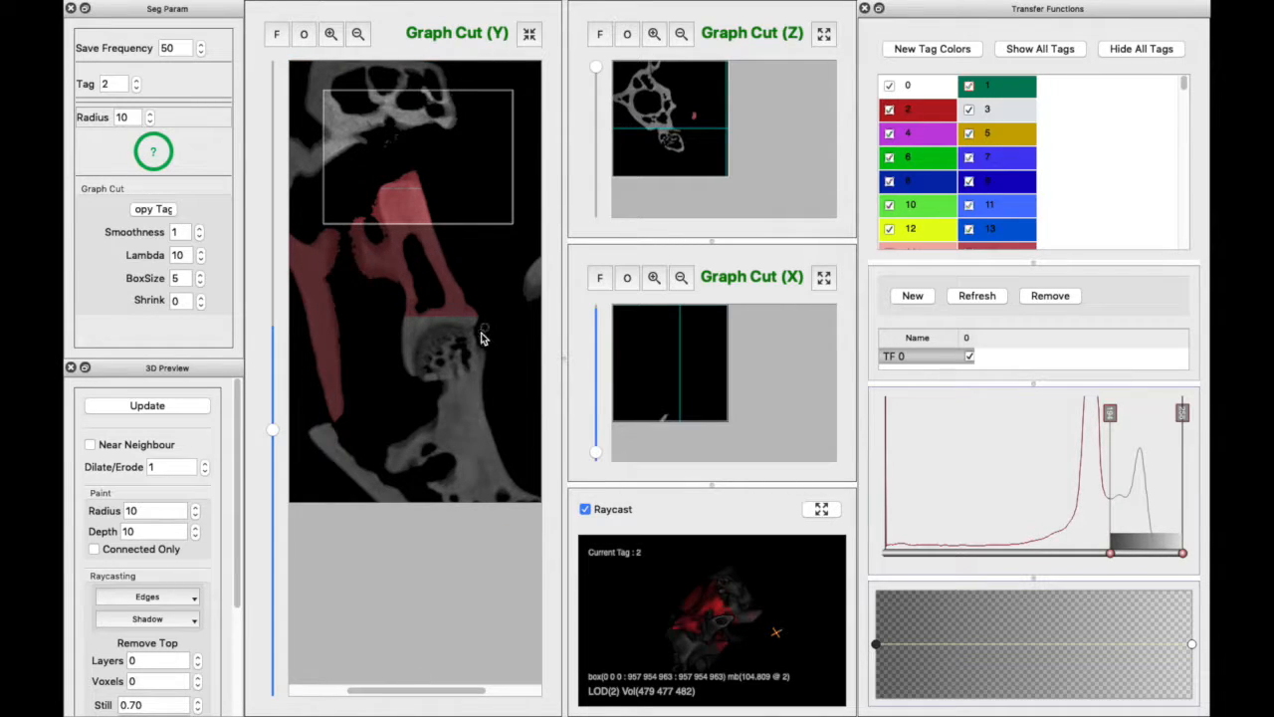
click(330, 34)
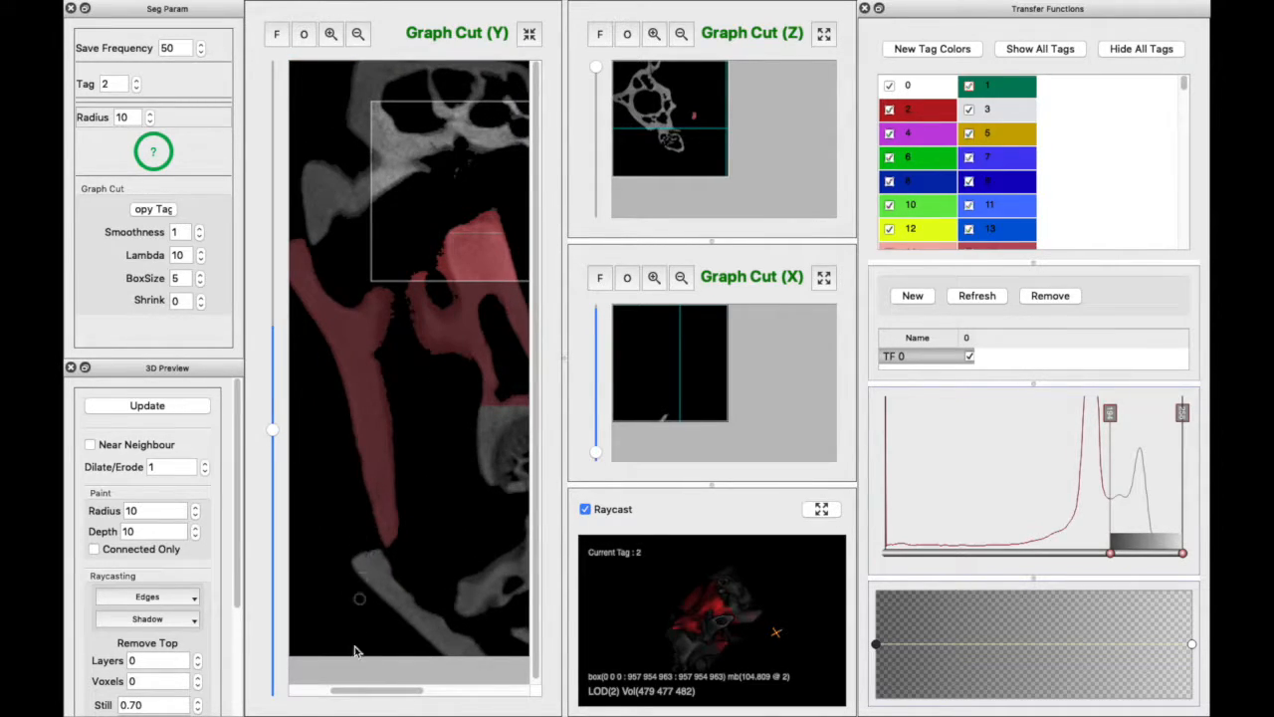
drag(360, 693, 392, 694)
drag(402, 693, 417, 690)
click(358, 33)
Examine the tag 2 boundary of the vertebra forward through the Y slices until the lower neighbouring bone is free of tagging.
scroll(480, 405, down, 15)
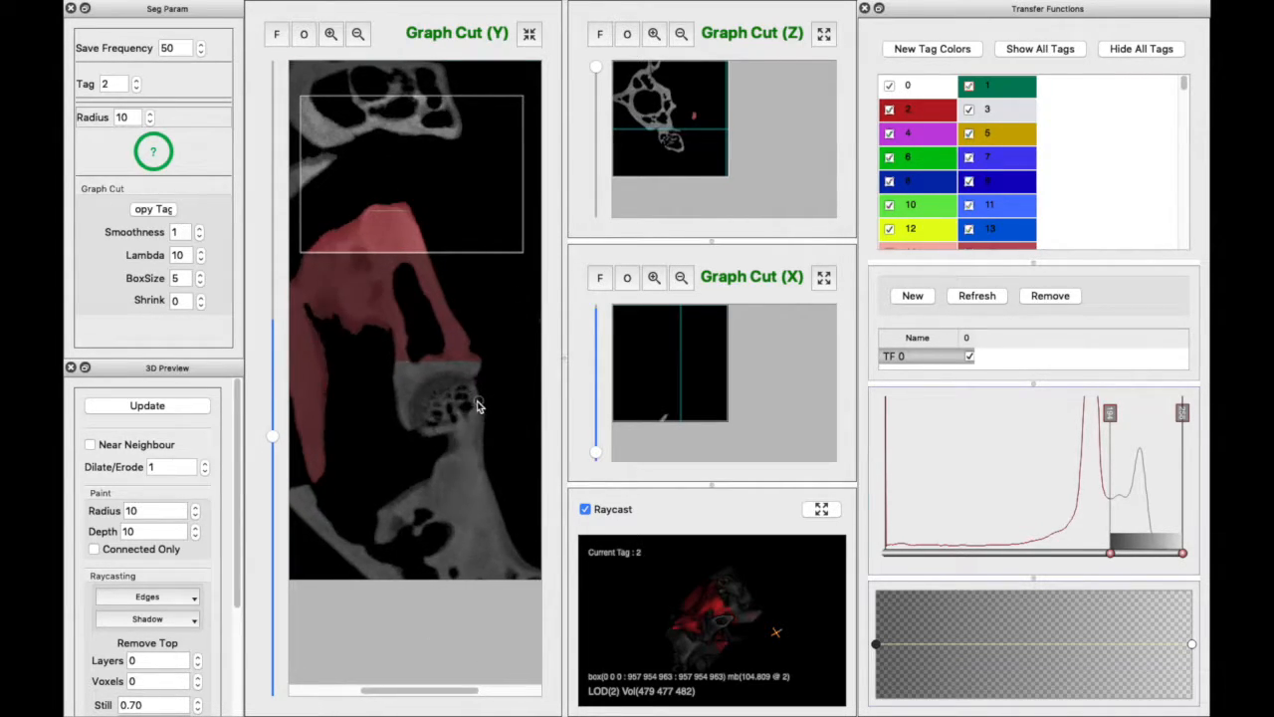
scroll(393, 237, down, 10)
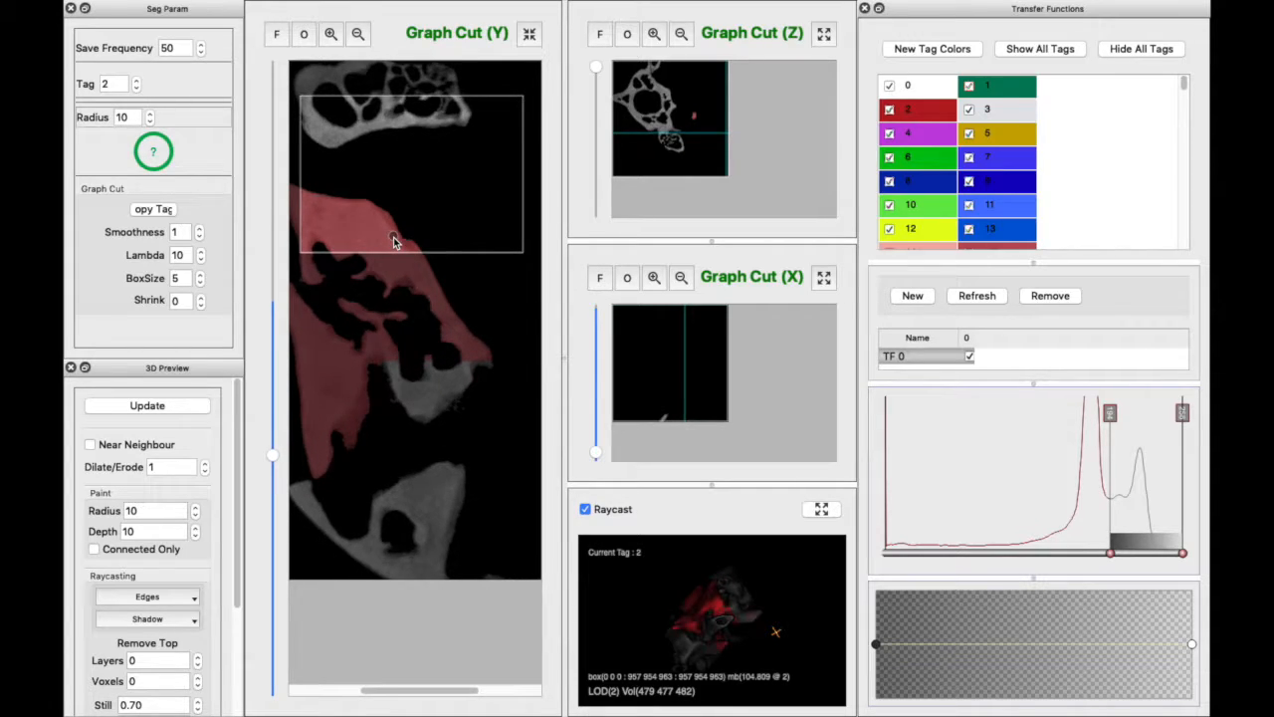
scroll(358, 238, down, 1)
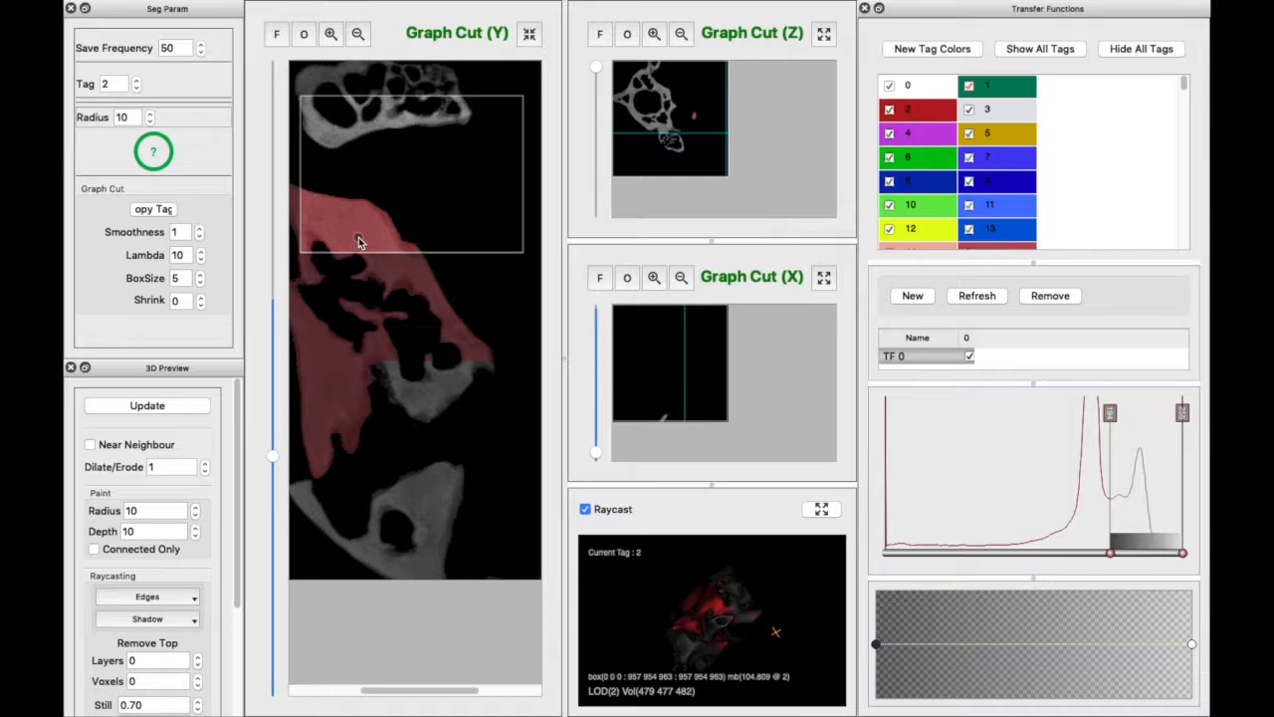
scroll(360, 241, down, 9)
scroll(360, 241, down, 9)
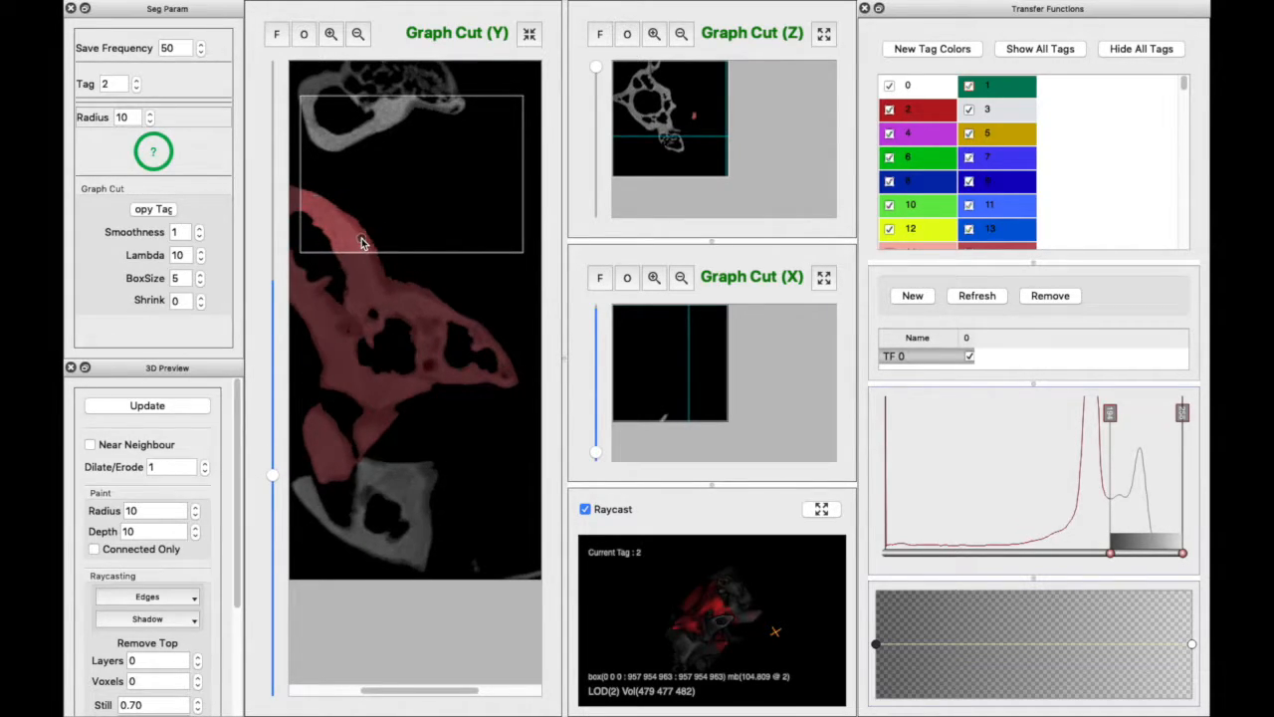
scroll(362, 241, down, 10)
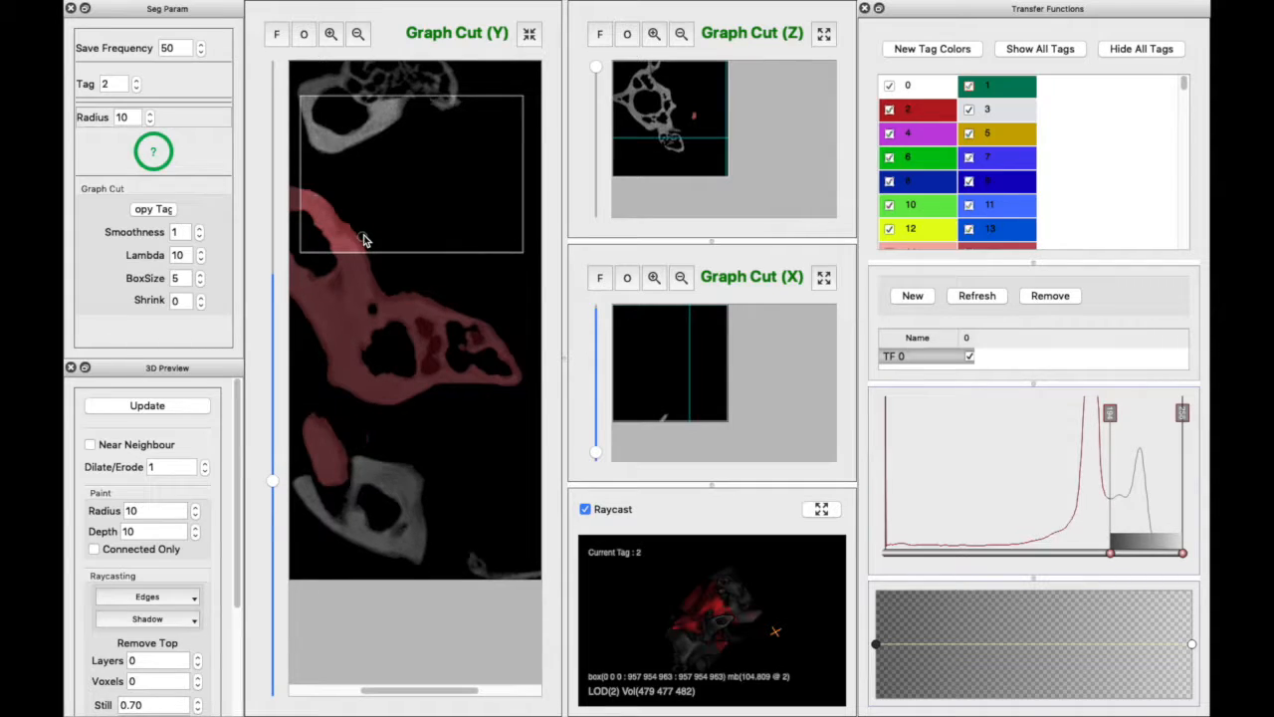
scroll(362, 240, down, 10)
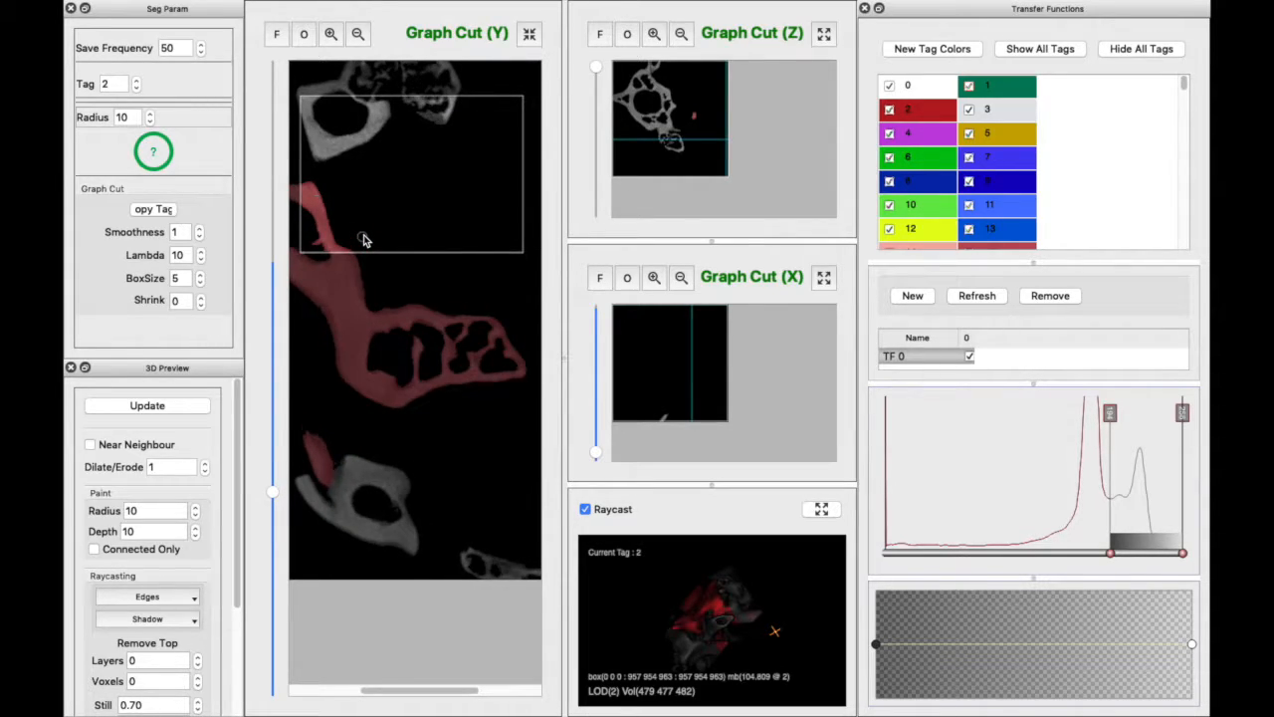
scroll(362, 240, down, 10)
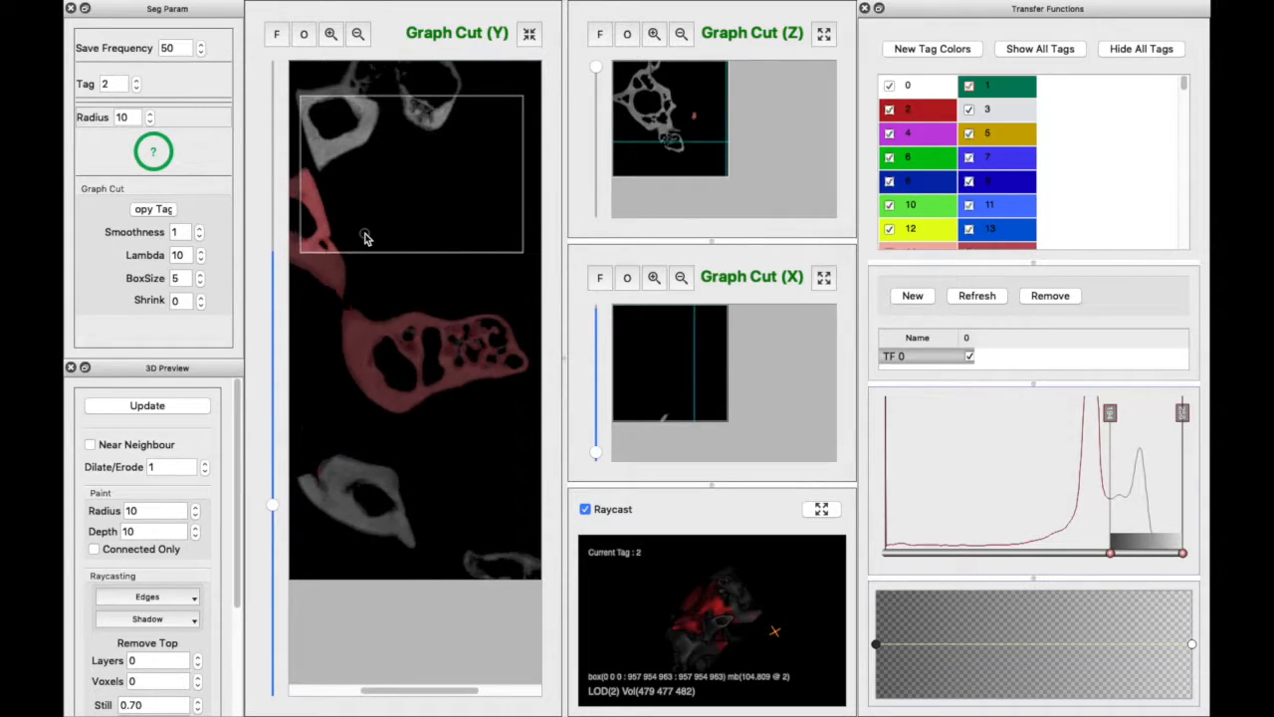
scroll(367, 236, down, 6)
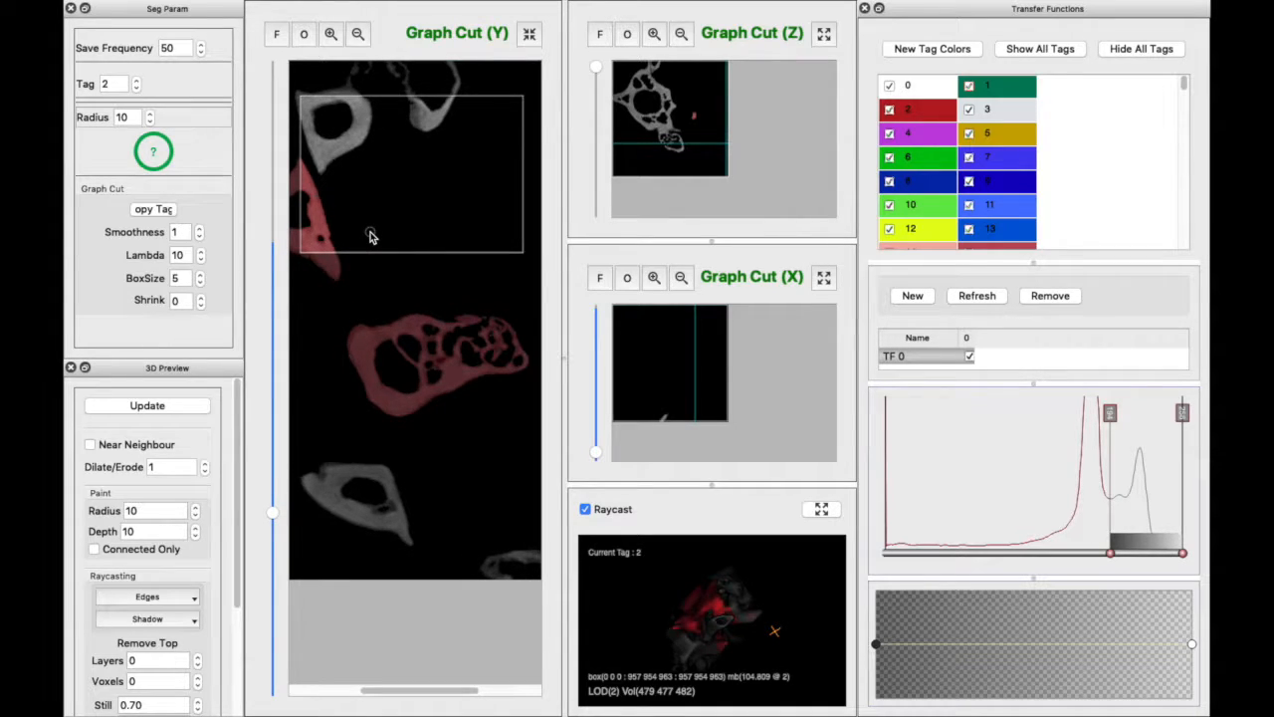
Go back through the Y slices one by one and check the separate tagged piece beside the lower neighbouring bone.
scroll(374, 233, up, 2)
scroll(377, 234, up, 1)
scroll(377, 234, up, 1)
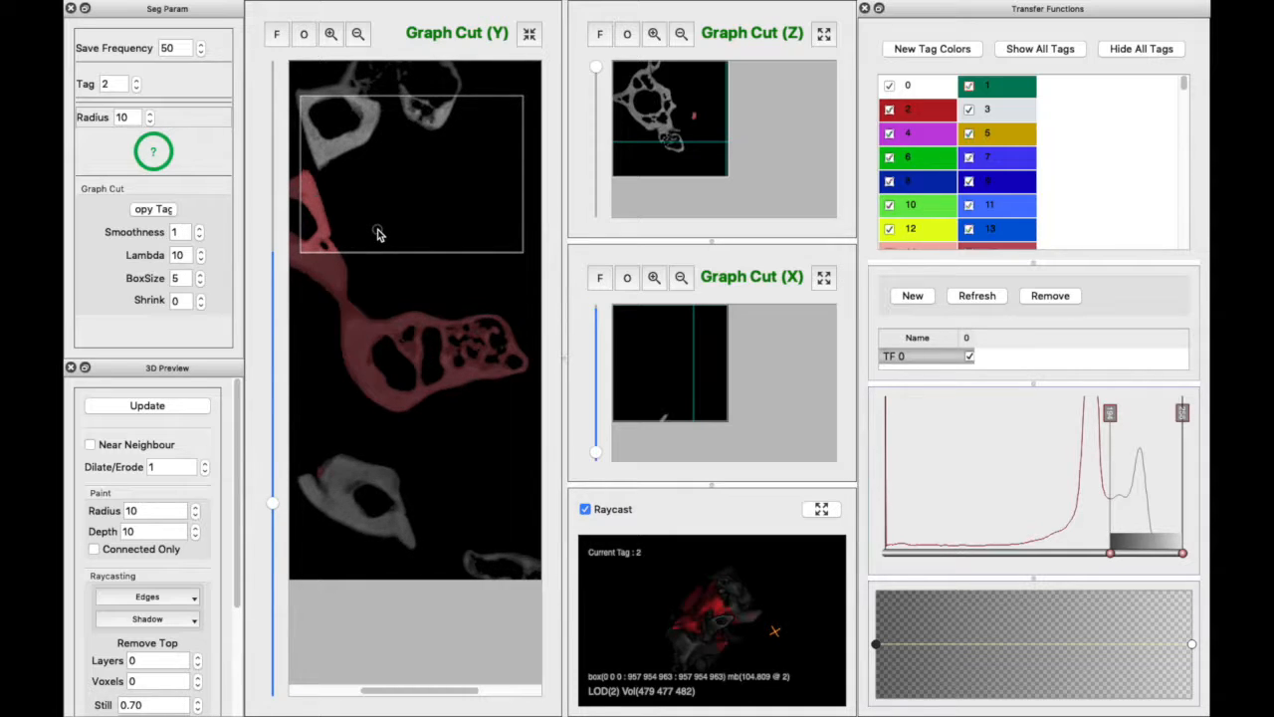
scroll(376, 234, up, 1)
scroll(377, 234, up, 1)
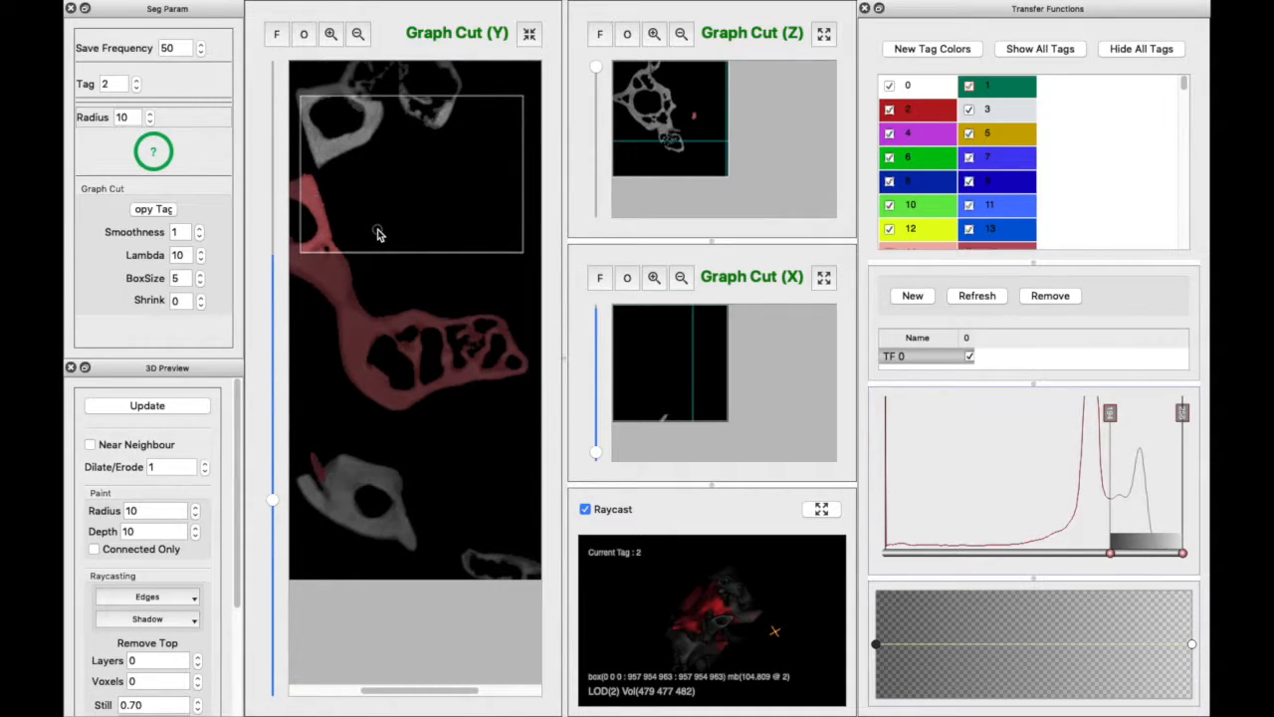
scroll(376, 233, up, 1)
scroll(376, 233, up, 1)
scroll(377, 234, up, 1)
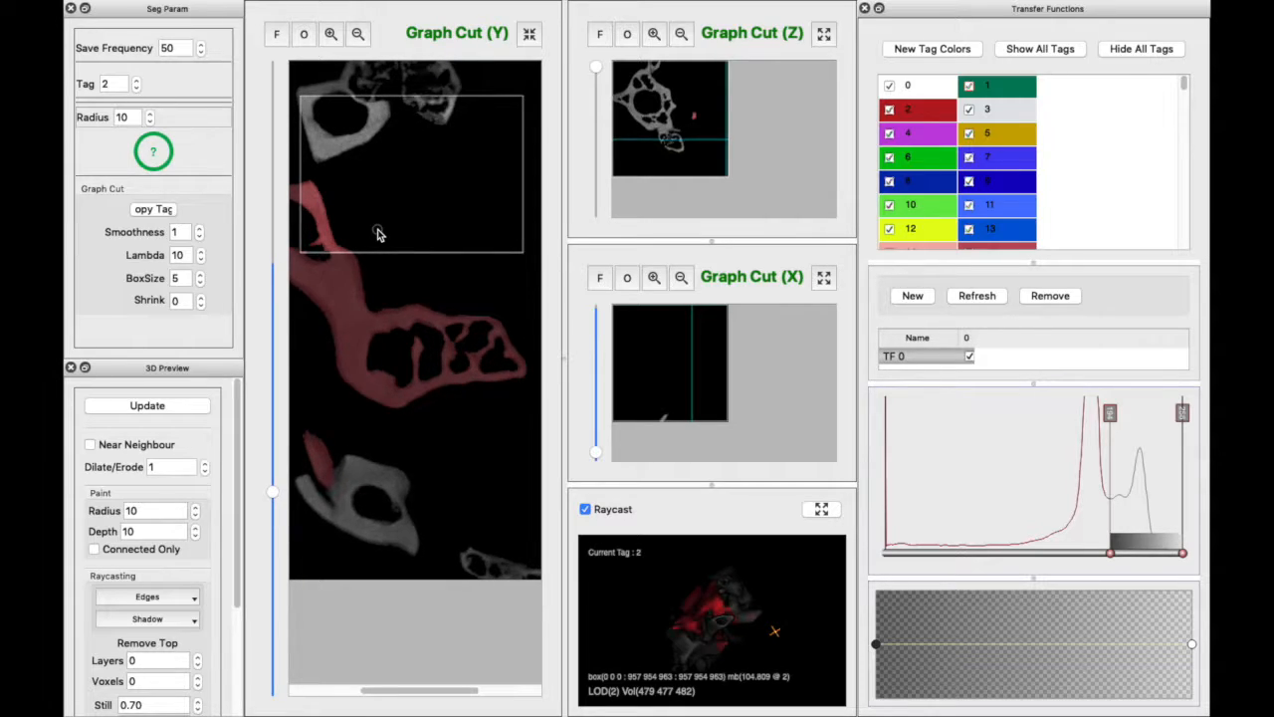
scroll(376, 233, up, 1)
scroll(377, 234, up, 1)
scroll(379, 234, up, 3)
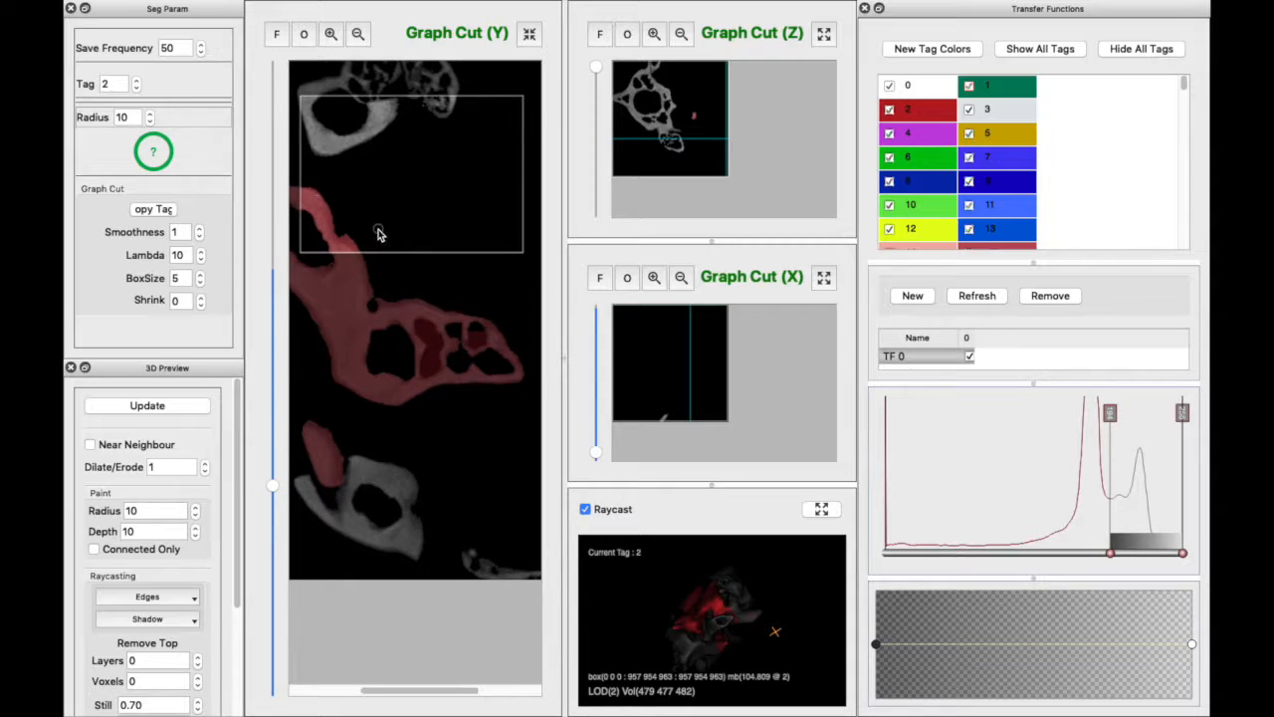
scroll(378, 233, up, 4)
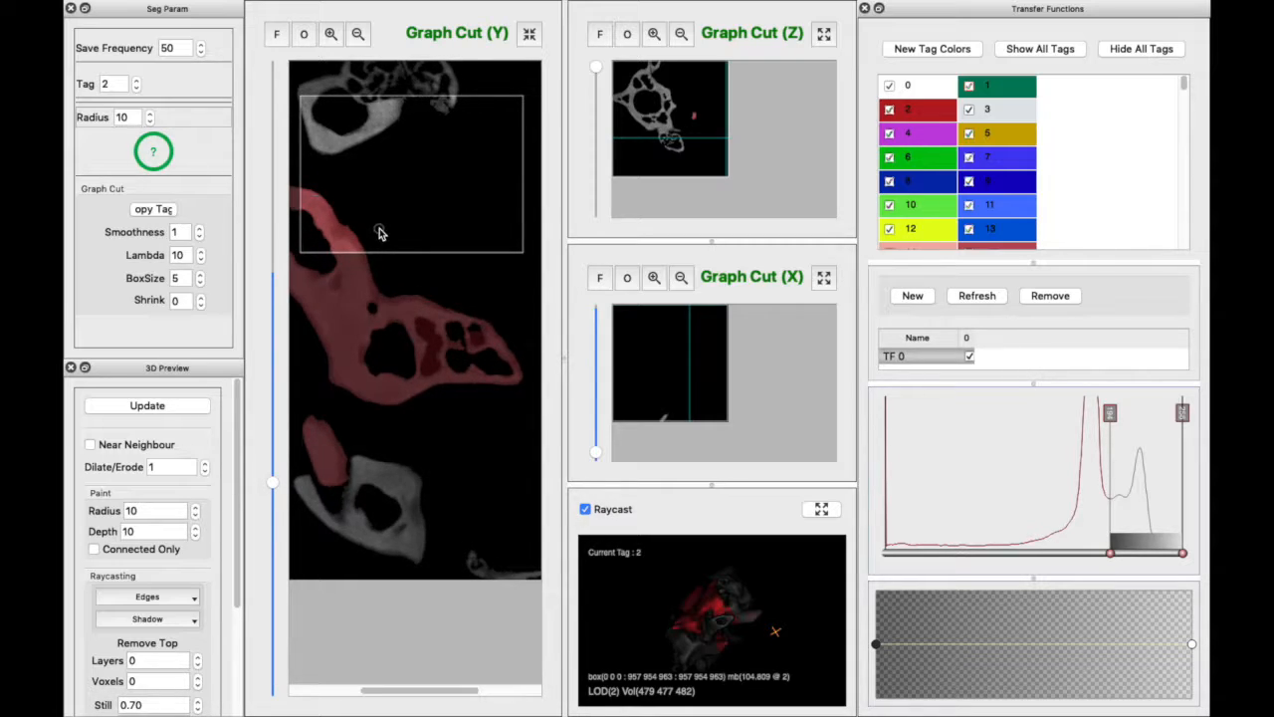
scroll(378, 232, up, 1)
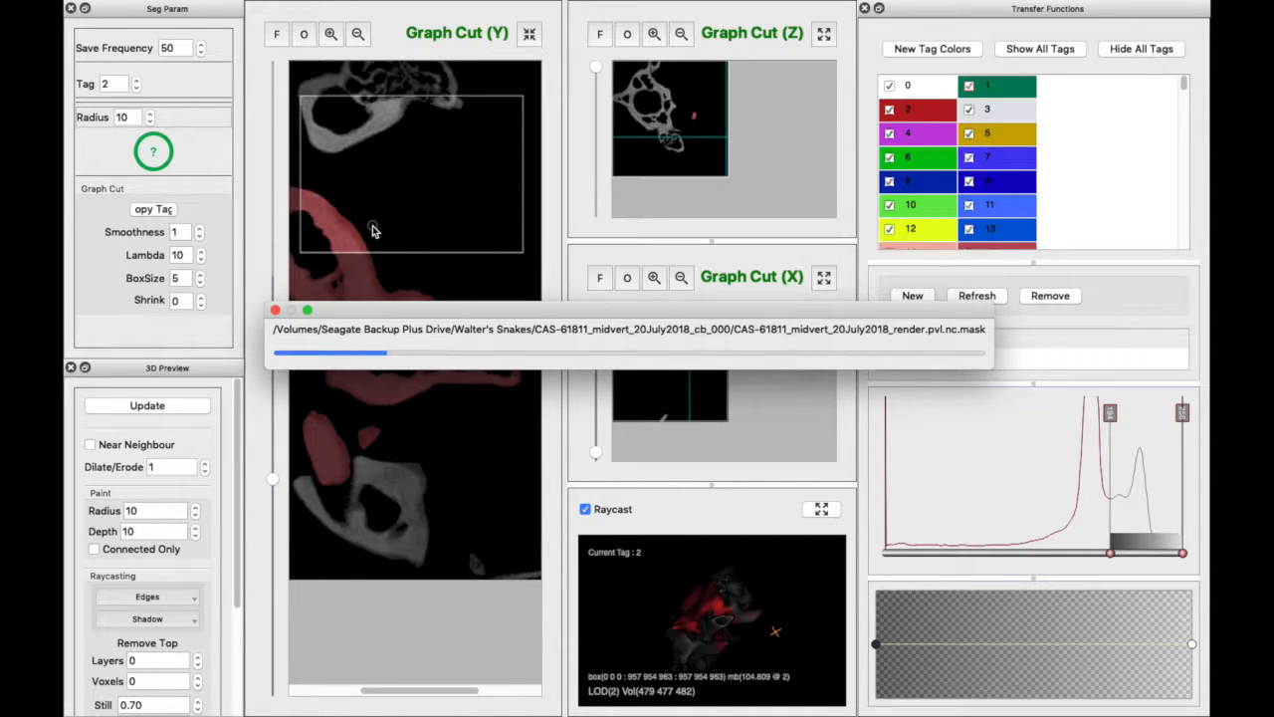
Set Save Frequency to 1000 and return to the Y slices where the lower joint is only partly tagged.
click(175, 49)
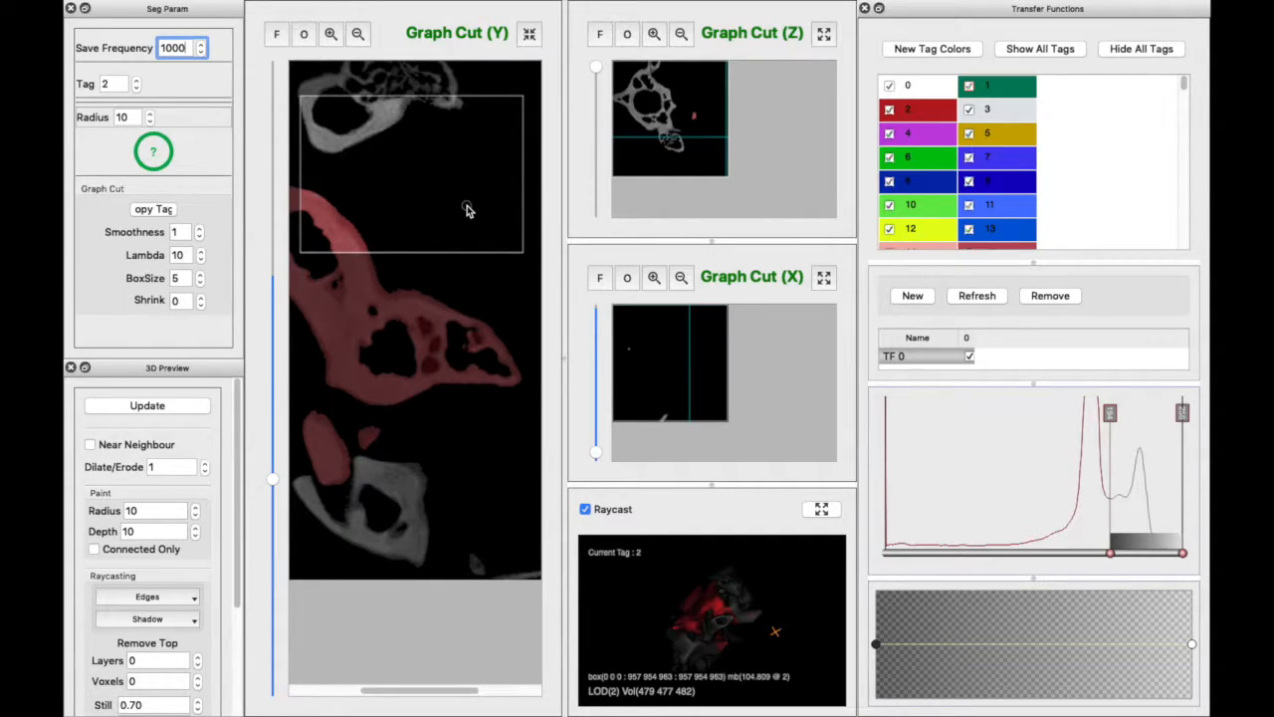
scroll(435, 199, up, 5)
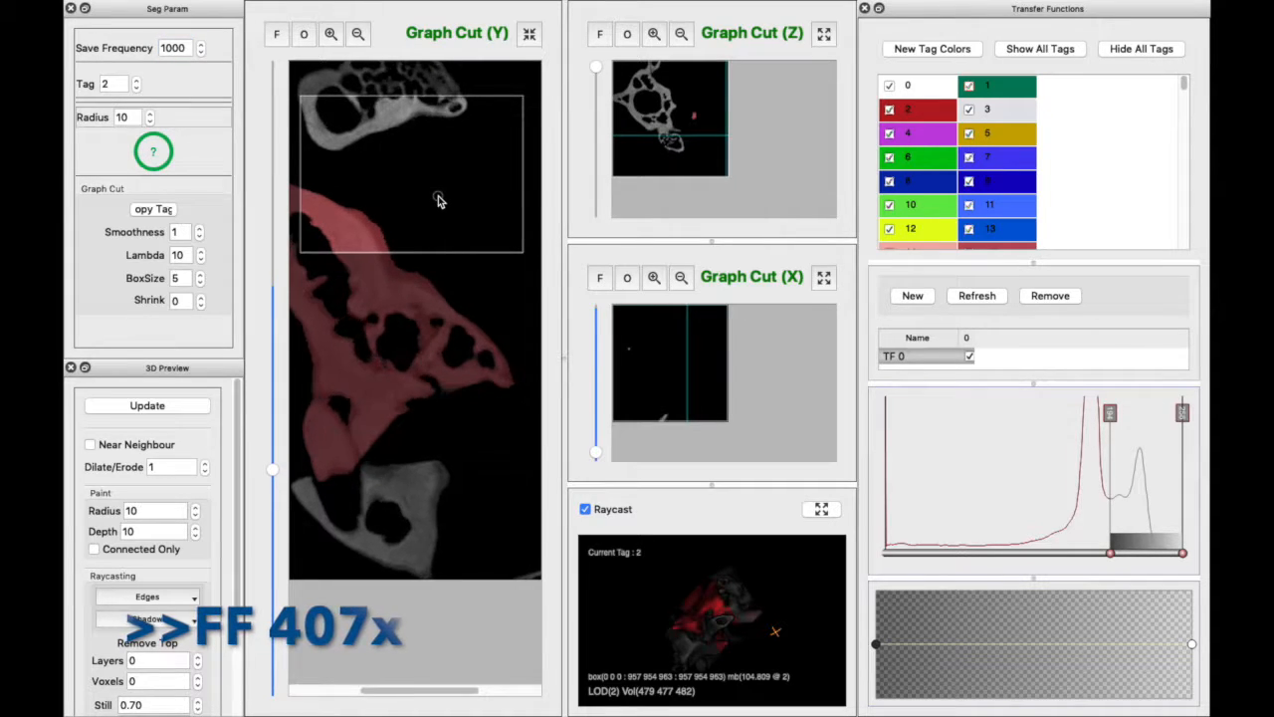
scroll(438, 201, up, 5)
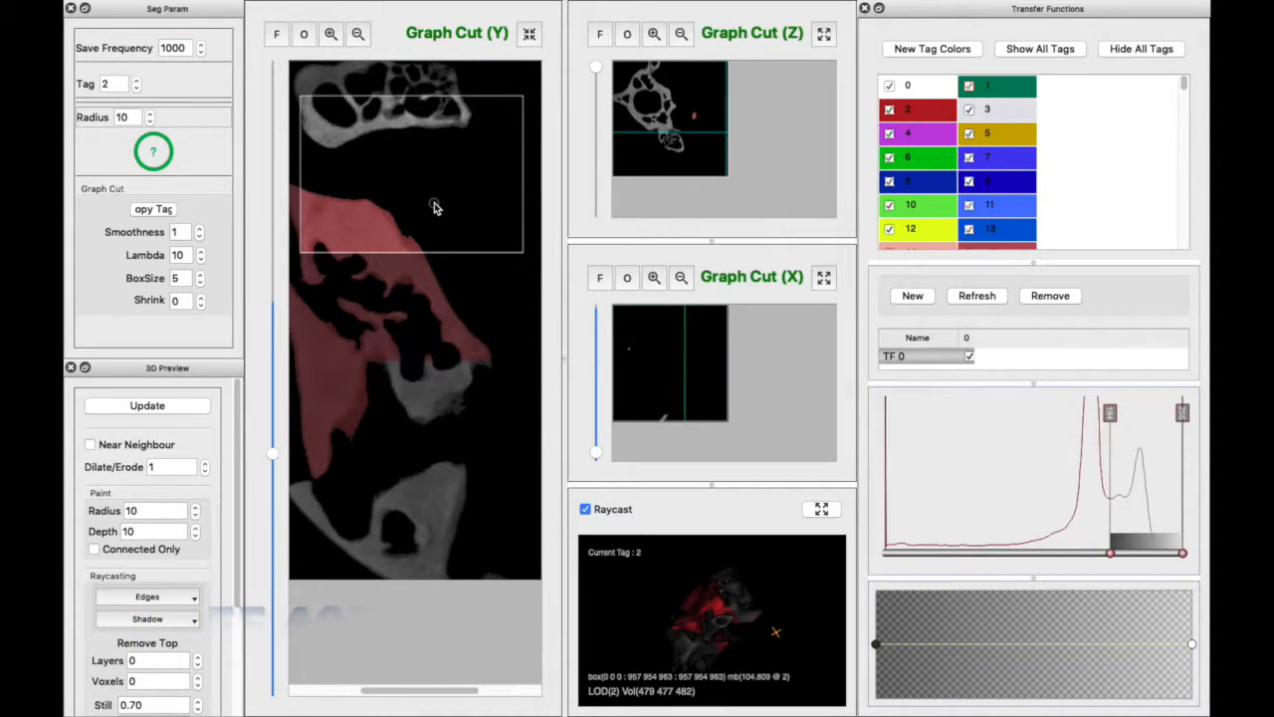
Narrow the selection box from its left side and advance through the Y slices to the partly tagged tip of the vertebra at the upper joint.
scroll(433, 205, up, 3)
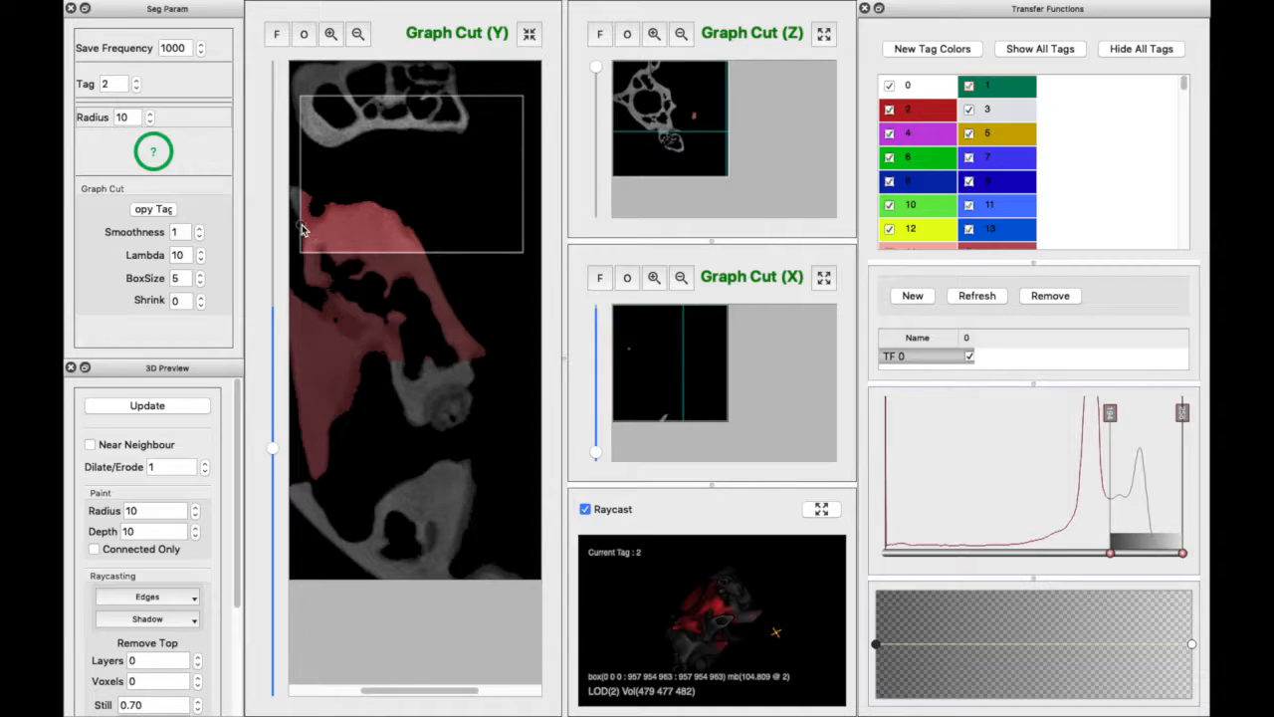
drag(302, 230, 317, 227)
scroll(447, 210, up, 4)
scroll(444, 215, up, 4)
scroll(444, 219, up, 4)
scroll(444, 219, up, 4)
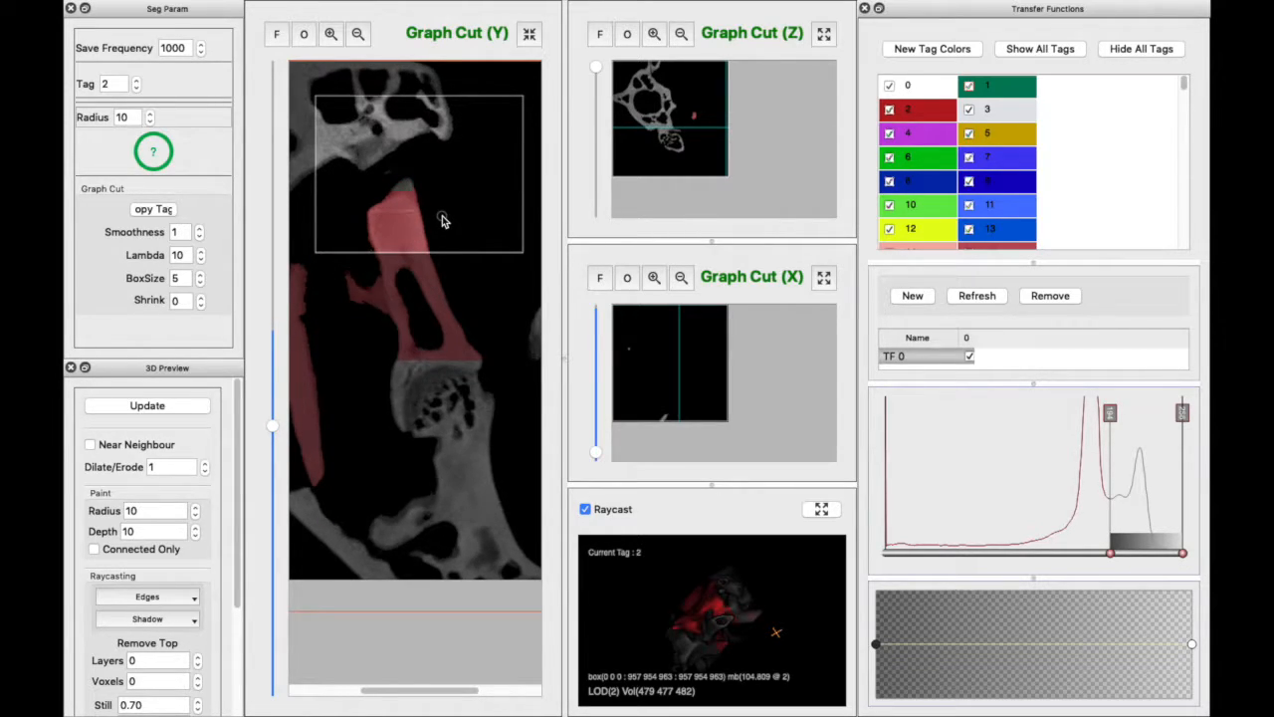
scroll(442, 219, up, 3)
scroll(443, 221, up, 1)
scroll(444, 221, up, 1)
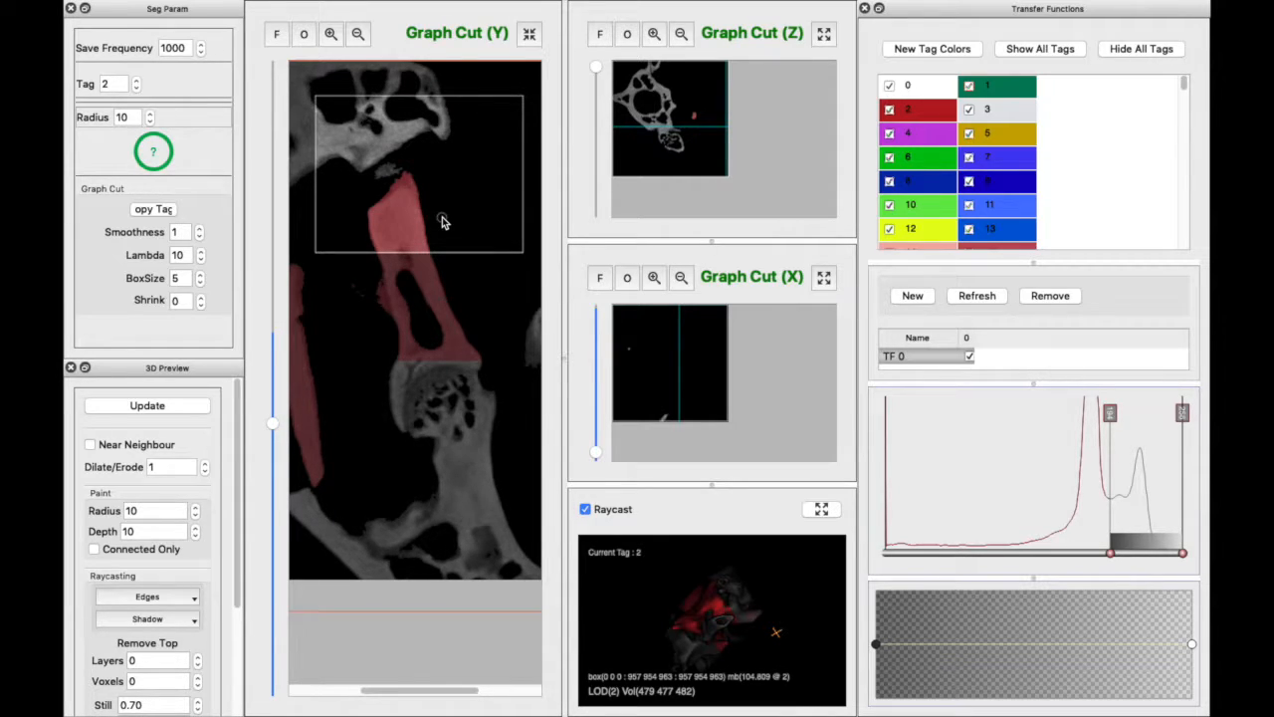
scroll(444, 221, up, 4)
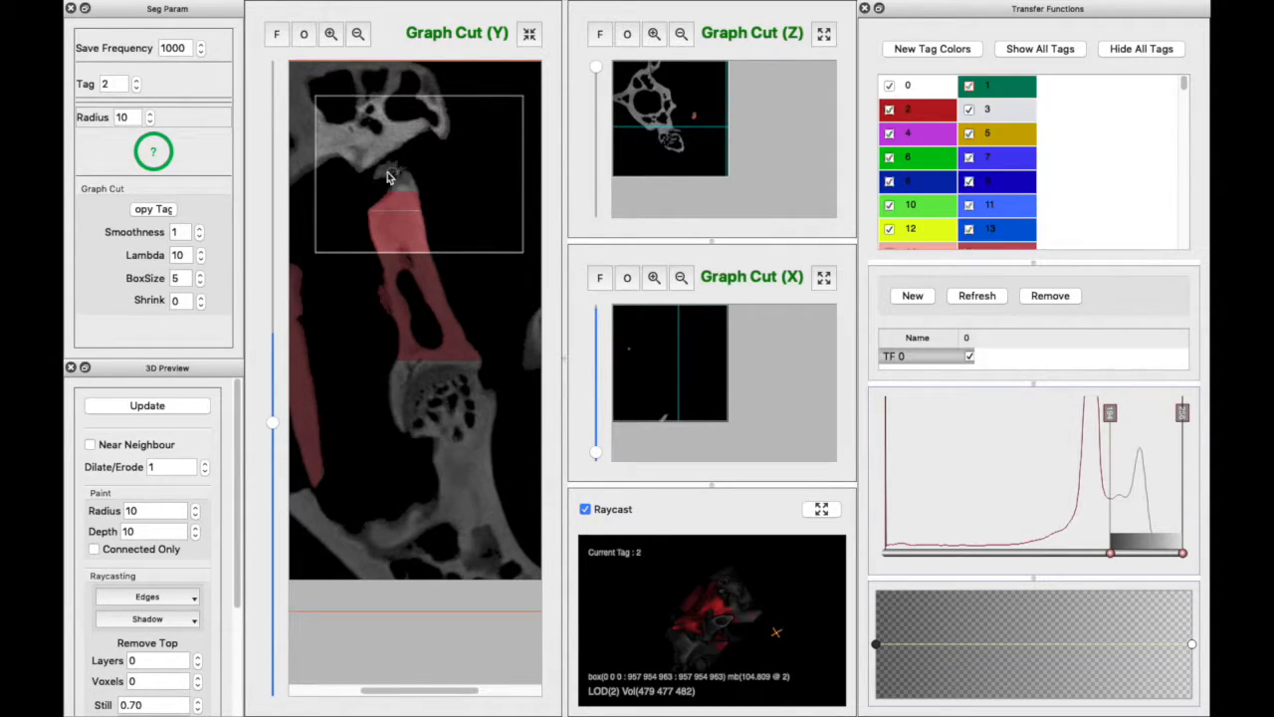
Go back a few Y slices and tag the small fragment above the vertebra's tip as tag 2.
scroll(393, 178, down, 2)
scroll(393, 178, up, 2)
scroll(415, 204, down, 1)
scroll(416, 206, down, 3)
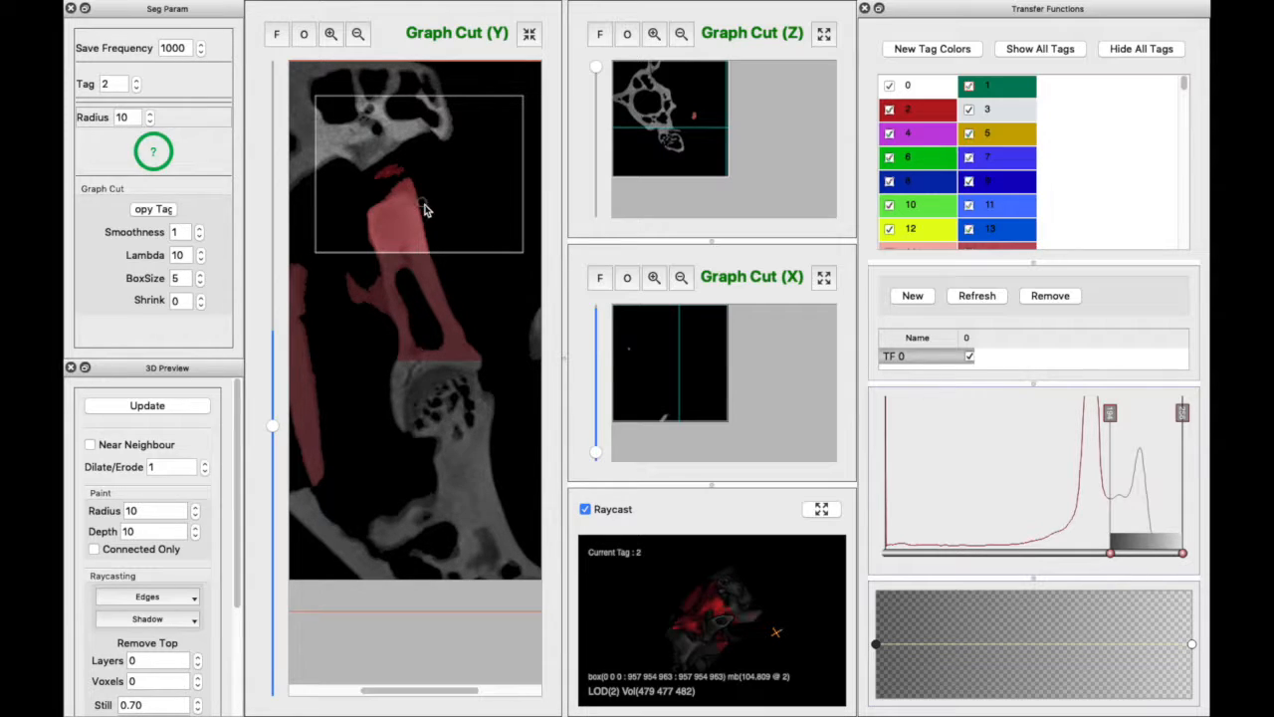
scroll(426, 216, down, 4)
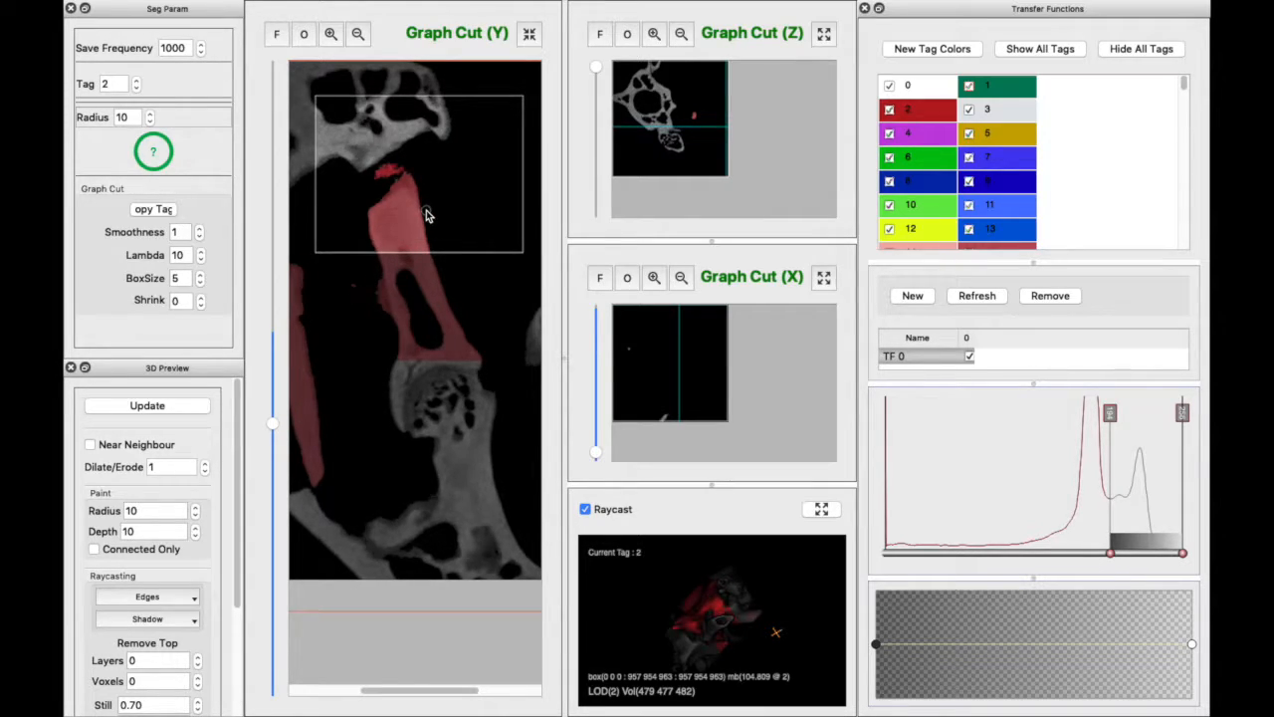
scroll(426, 216, down, 1)
Set Lambda to 14, clearing and re-running the tag 2 graph cut in the boxed upper joint over successive Y slices.
key(t)
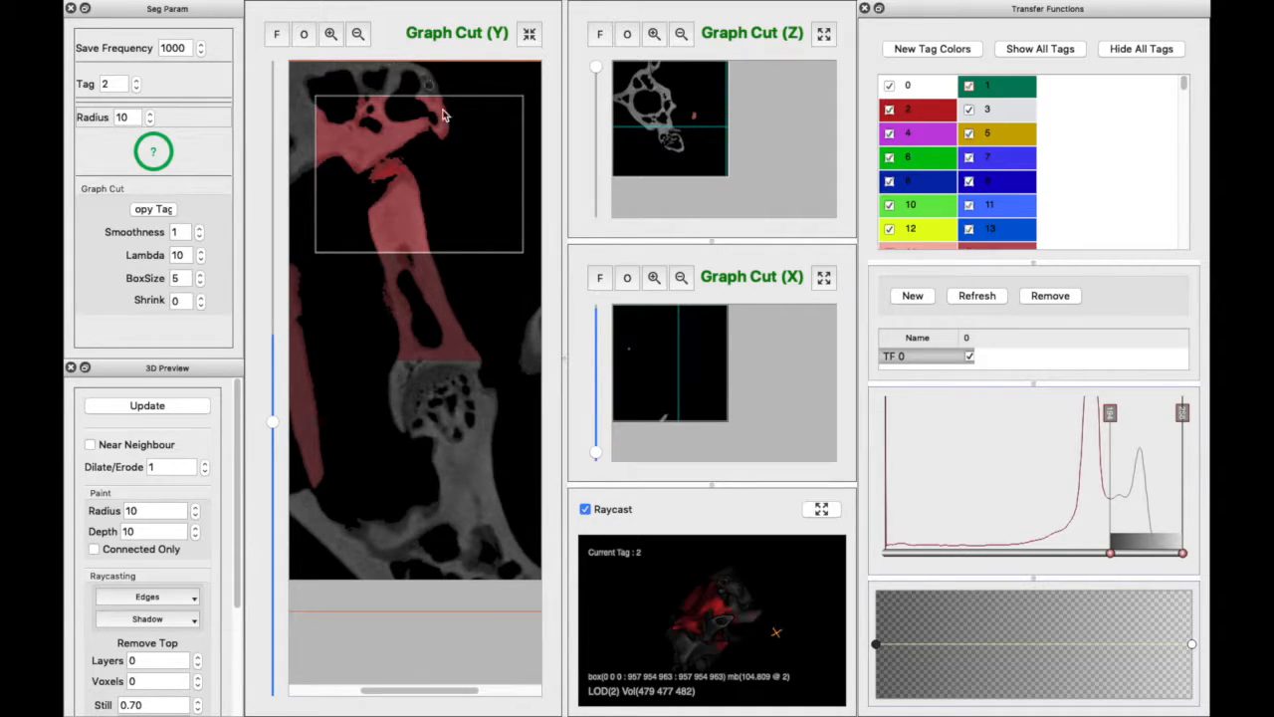
key(r)
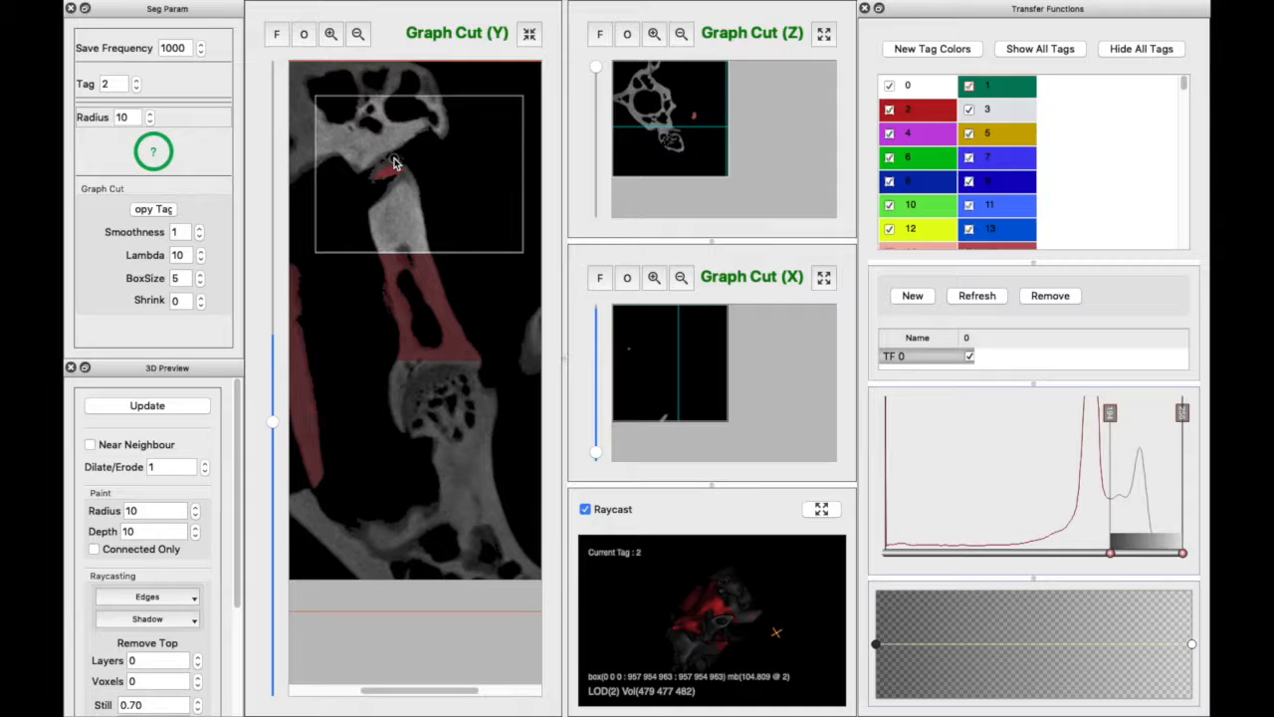
double_click(200, 253)
scroll(402, 213, up, 1)
key(t)
key(r)
click(200, 251)
key(t)
scroll(418, 215, up, 1)
key(t)
key(r)
click(202, 252)
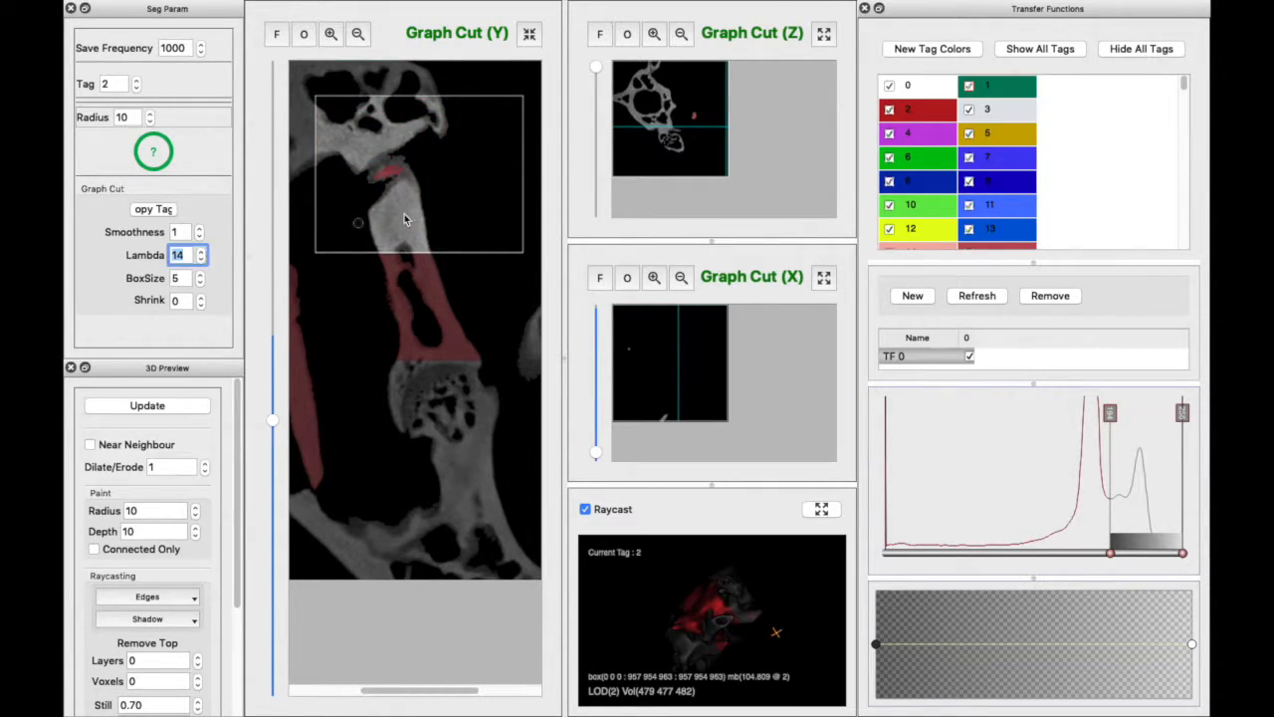
key(t)
scroll(407, 215, up, 1)
Set BoxSize to 4 and tag the boxed vertebra tip with its fragment as tag 2 in two consecutive Y slices.
key(t)
key(r)
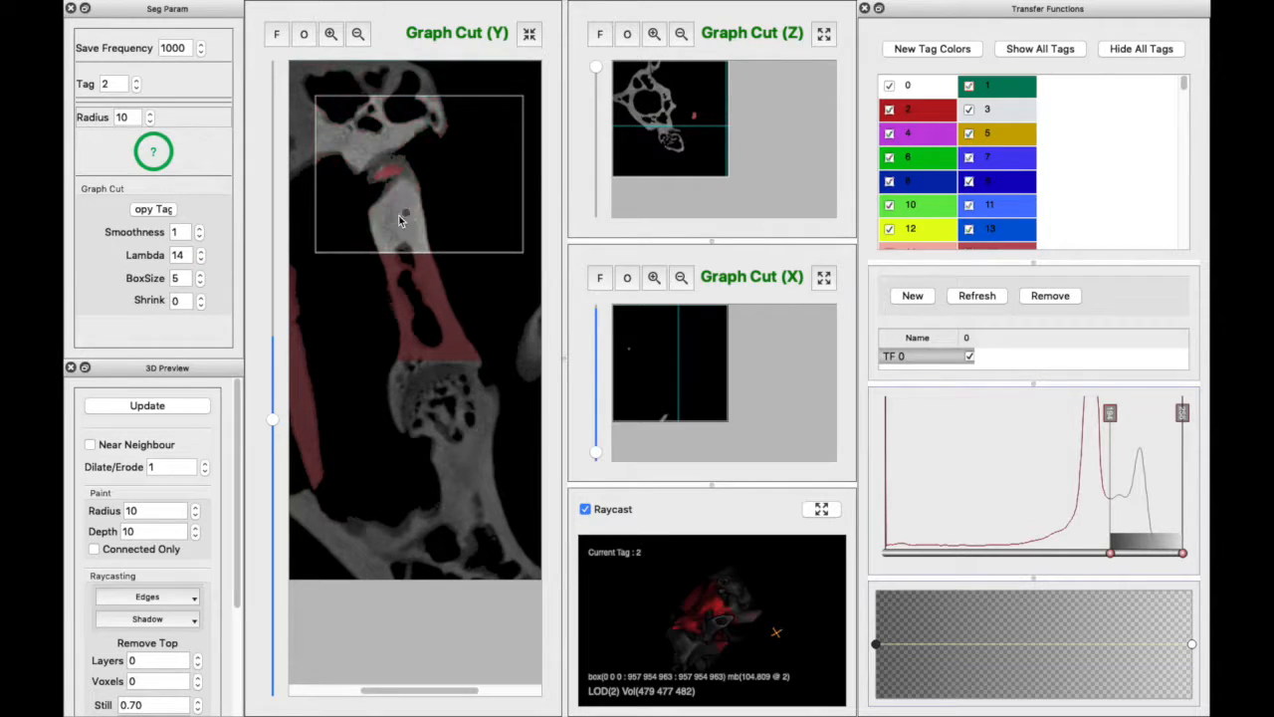
click(200, 284)
key(t)
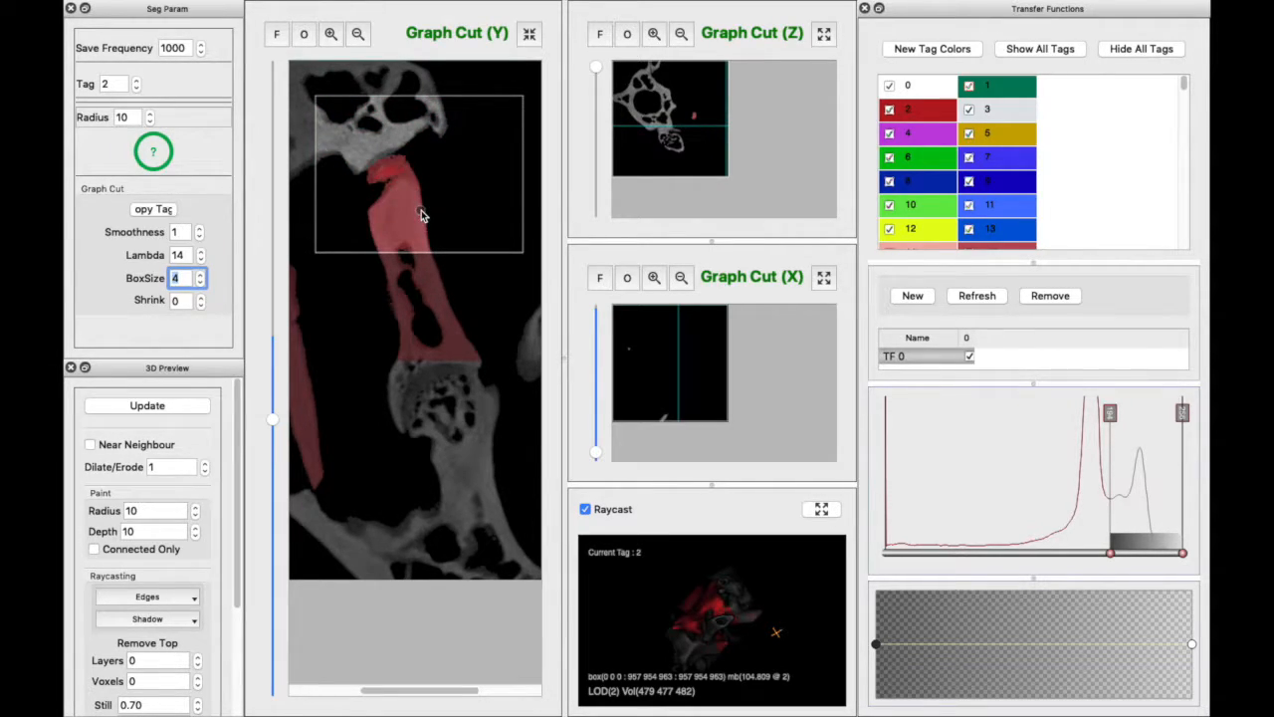
scroll(422, 216, up, 1)
key(t)
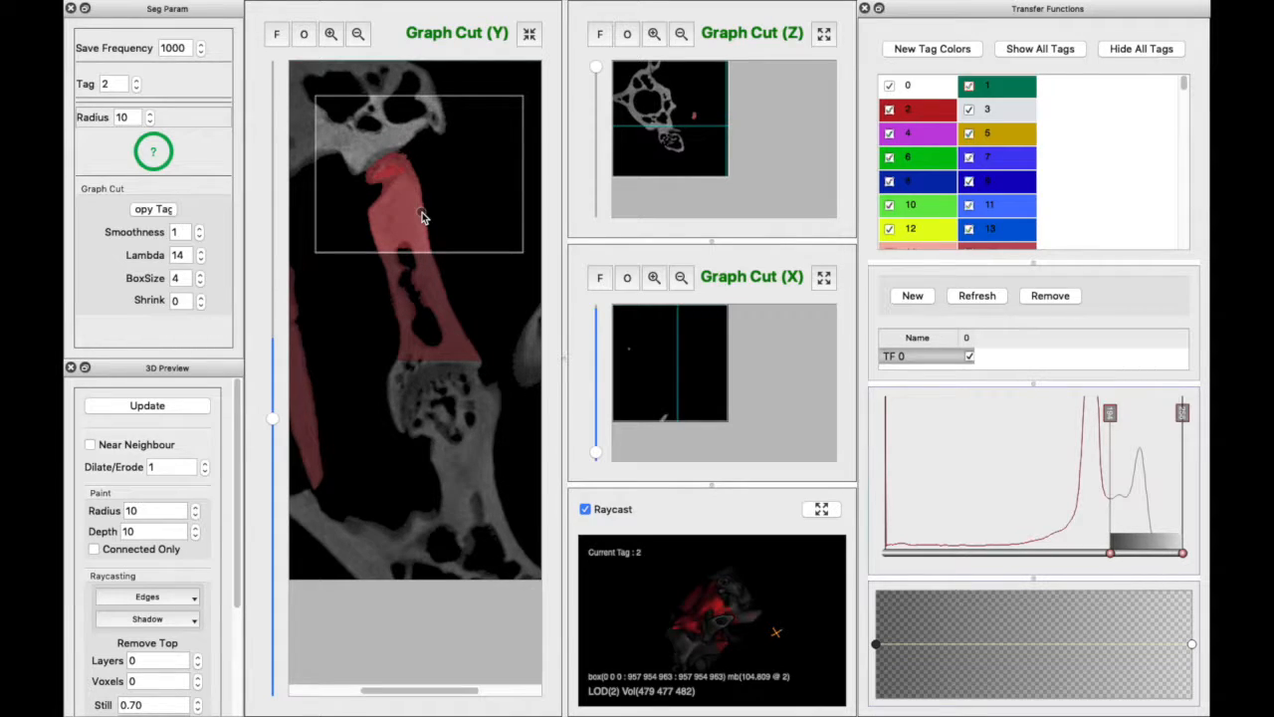
Apply the tag 2 graph cut to the upper end of the long bone on successive Y slices.
scroll(422, 216, up, 1)
key(t)
scroll(411, 198, up, 1)
key(t)
scroll(390, 189, up, 1)
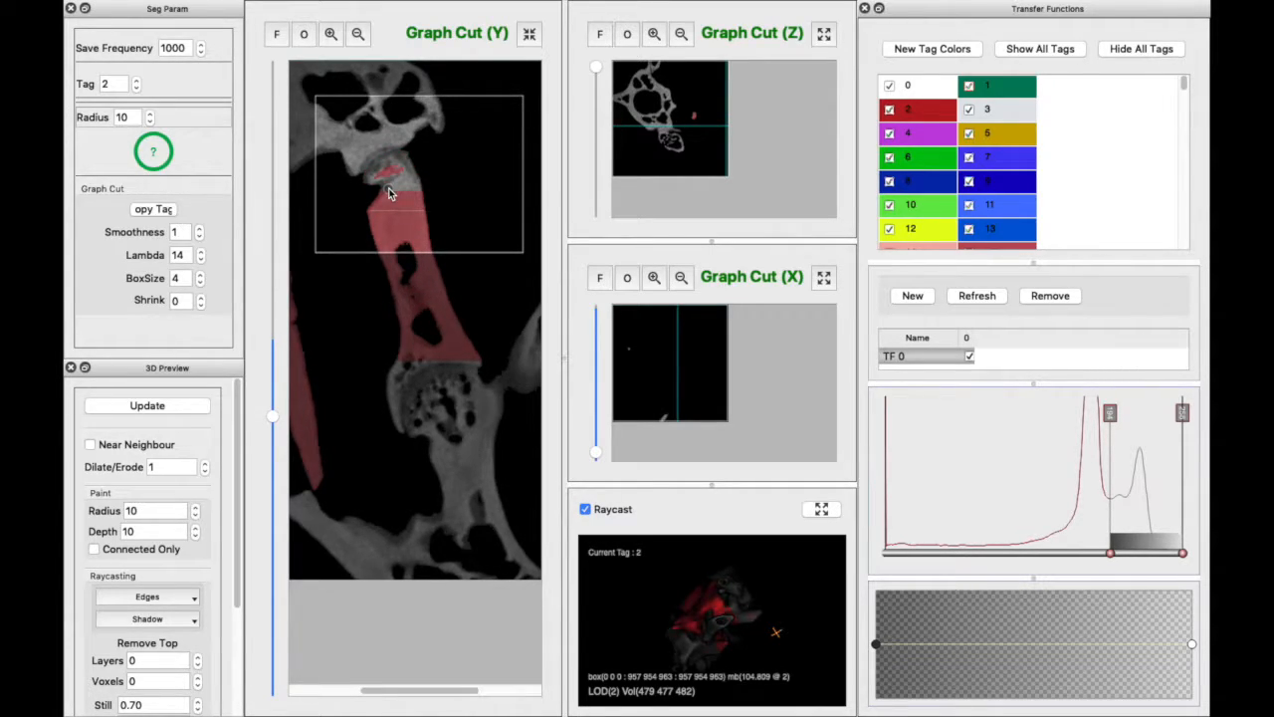
key(t)
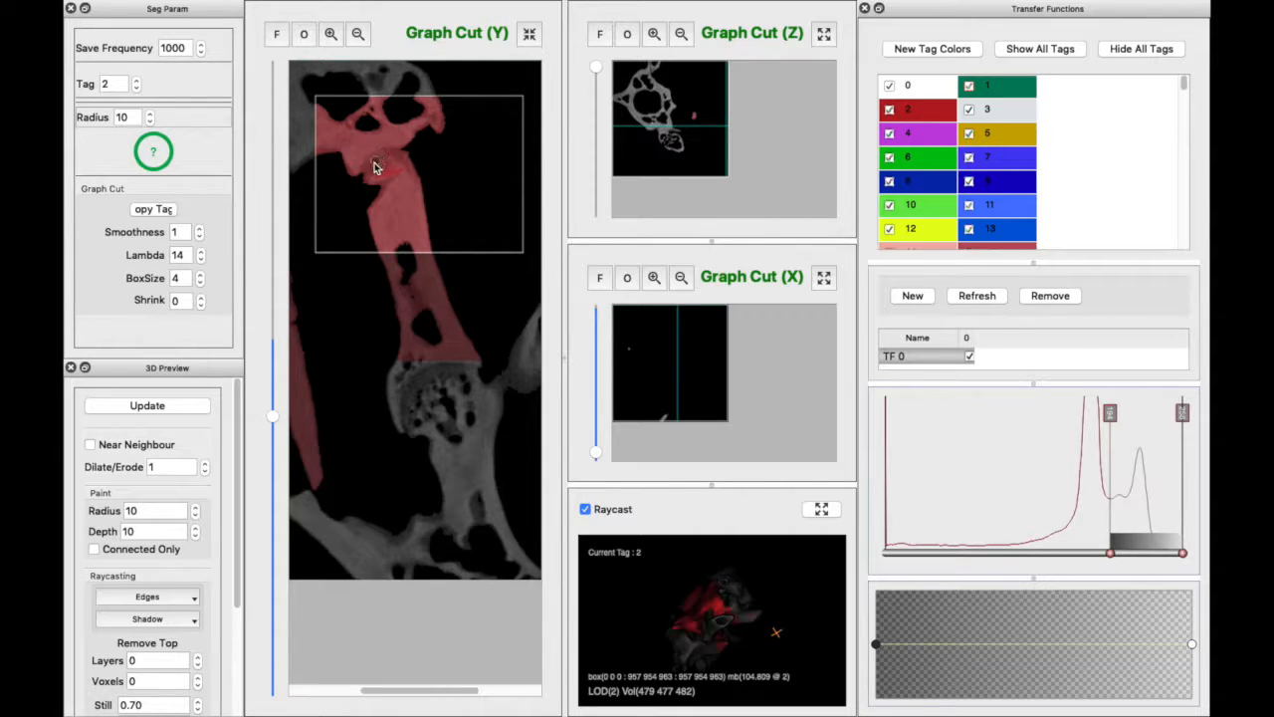
Reset the last graph cut, set BoxSize to 3, and paint tag 2 strokes across the bone's shaft and upper head.
key(r)
click(200, 283)
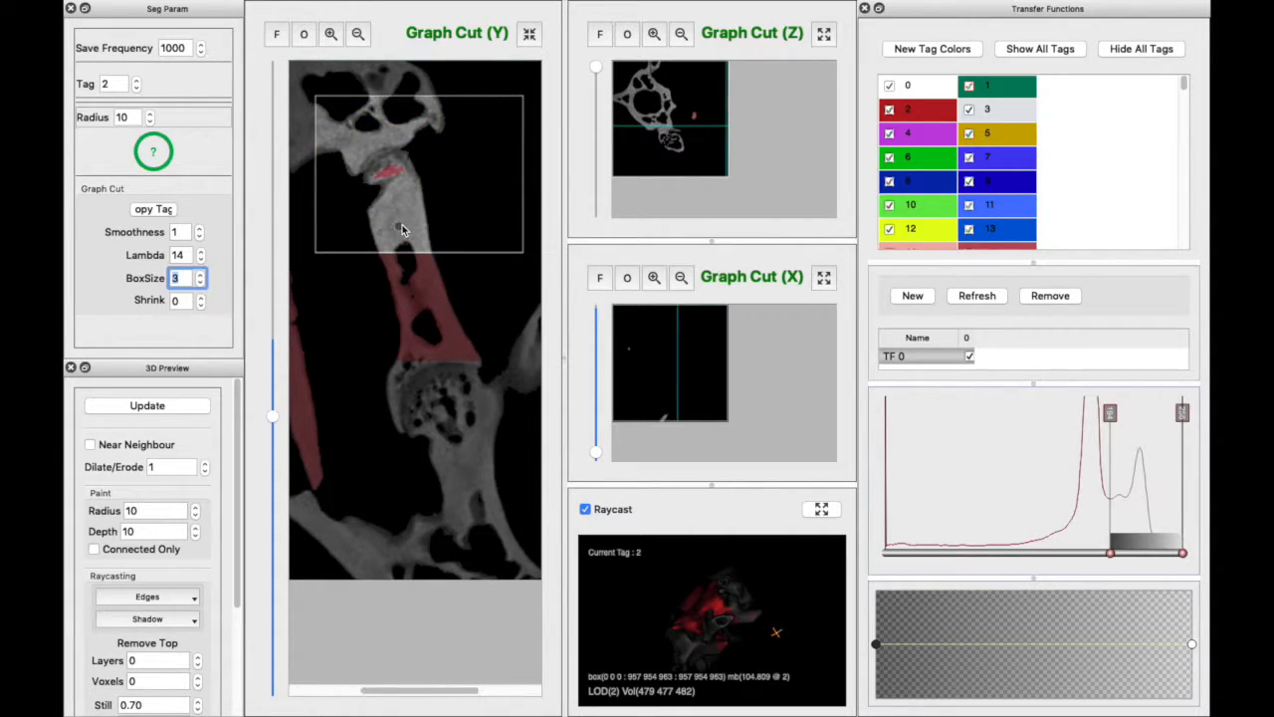
drag(425, 207, 360, 220)
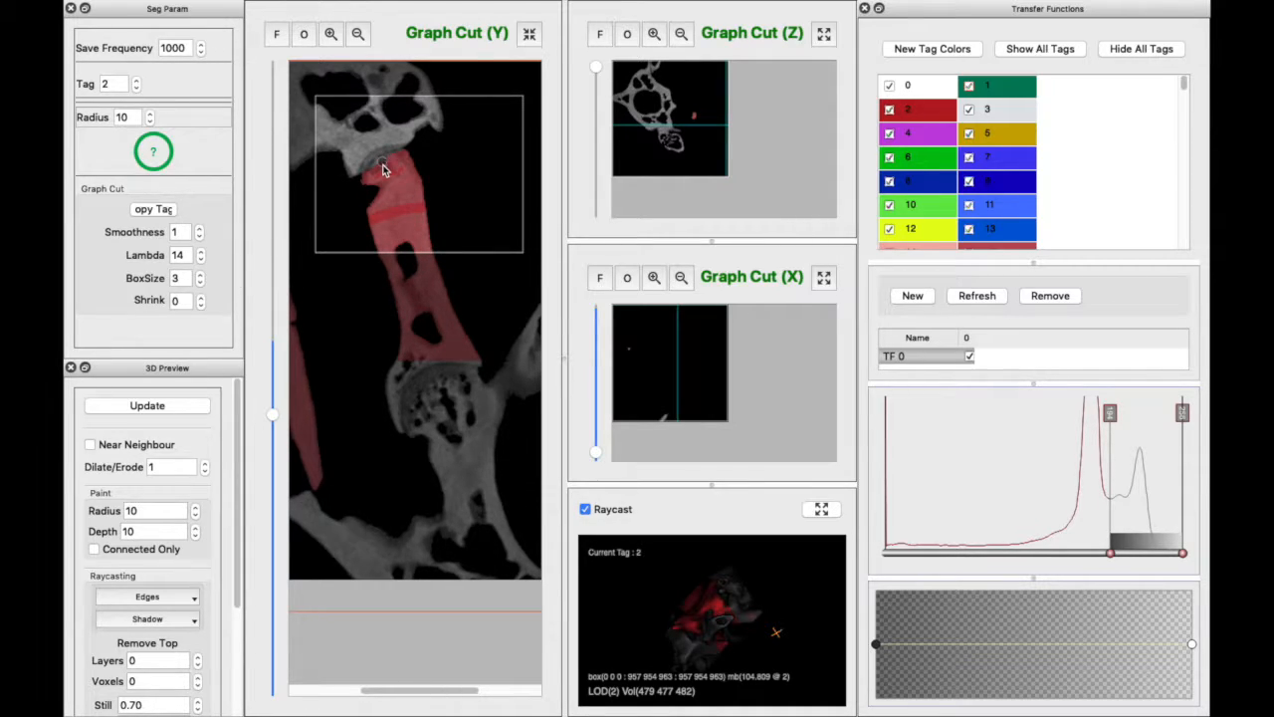
shift+drag(364, 171, 391, 157)
scroll(411, 191, down, 1)
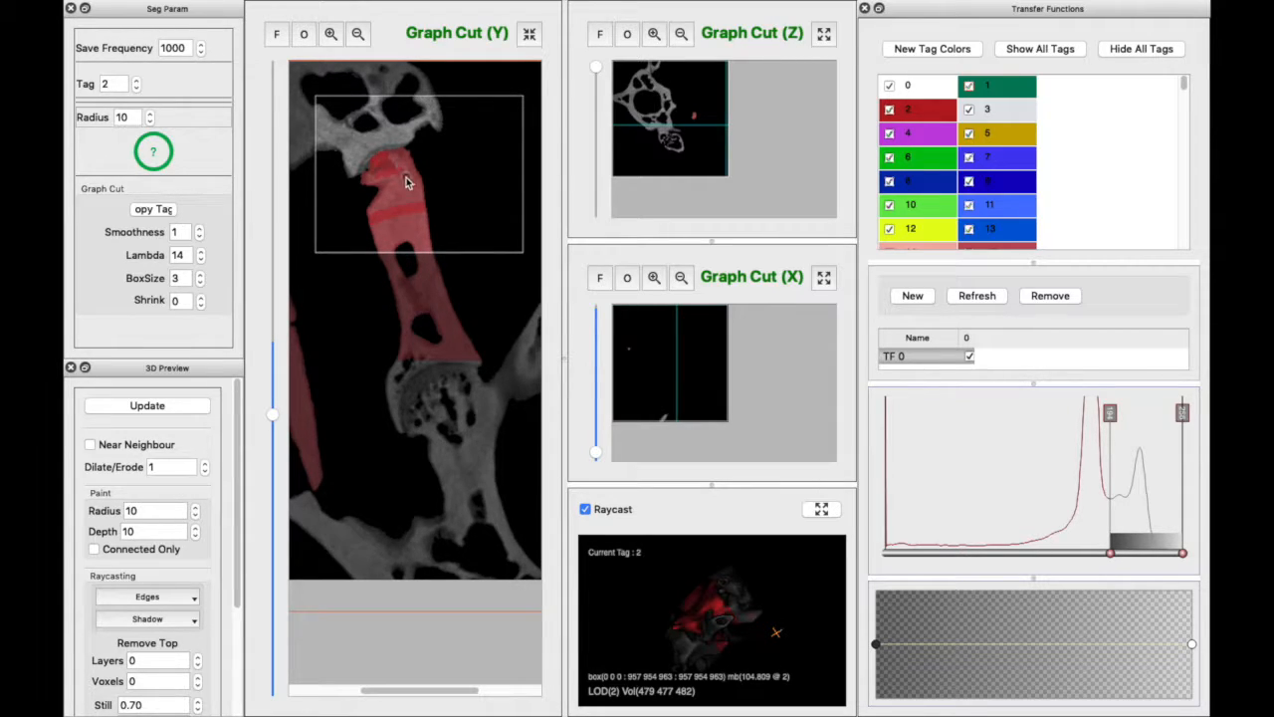
Try the graph cut on a further Y slice and reset its result.
scroll(403, 179, down, 1)
scroll(404, 177, down, 1)
key(t)
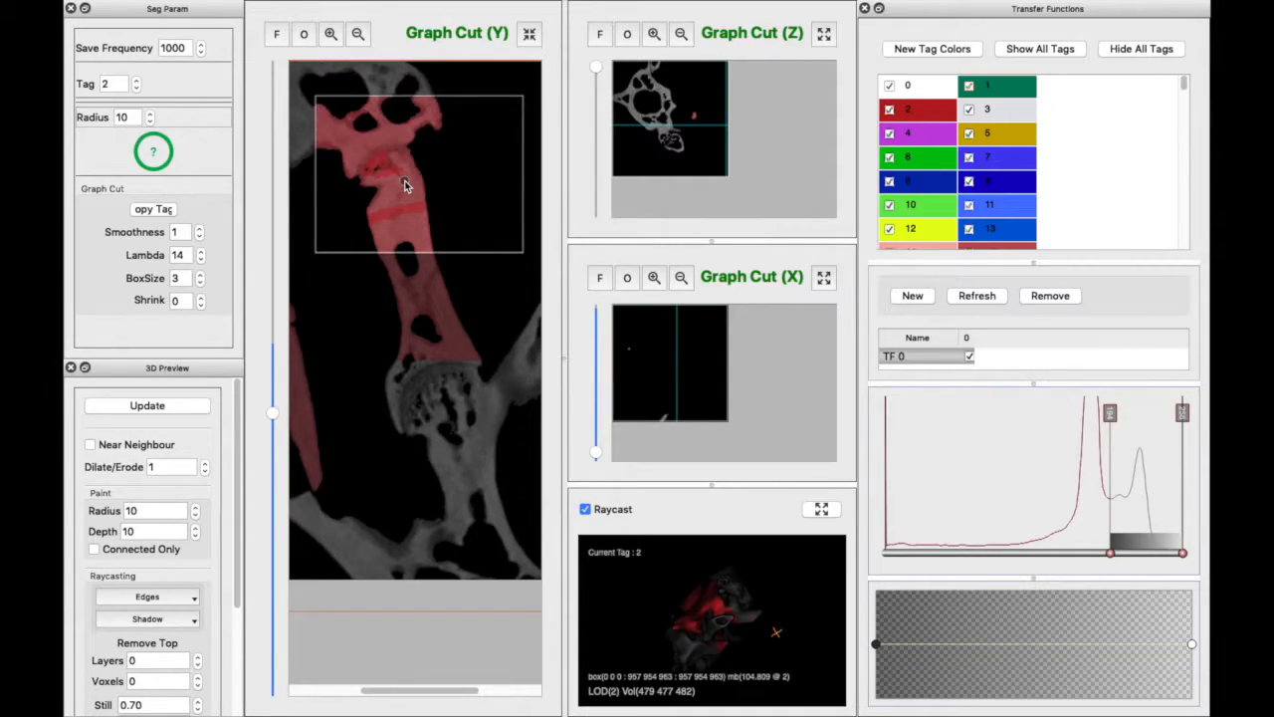
key(r)
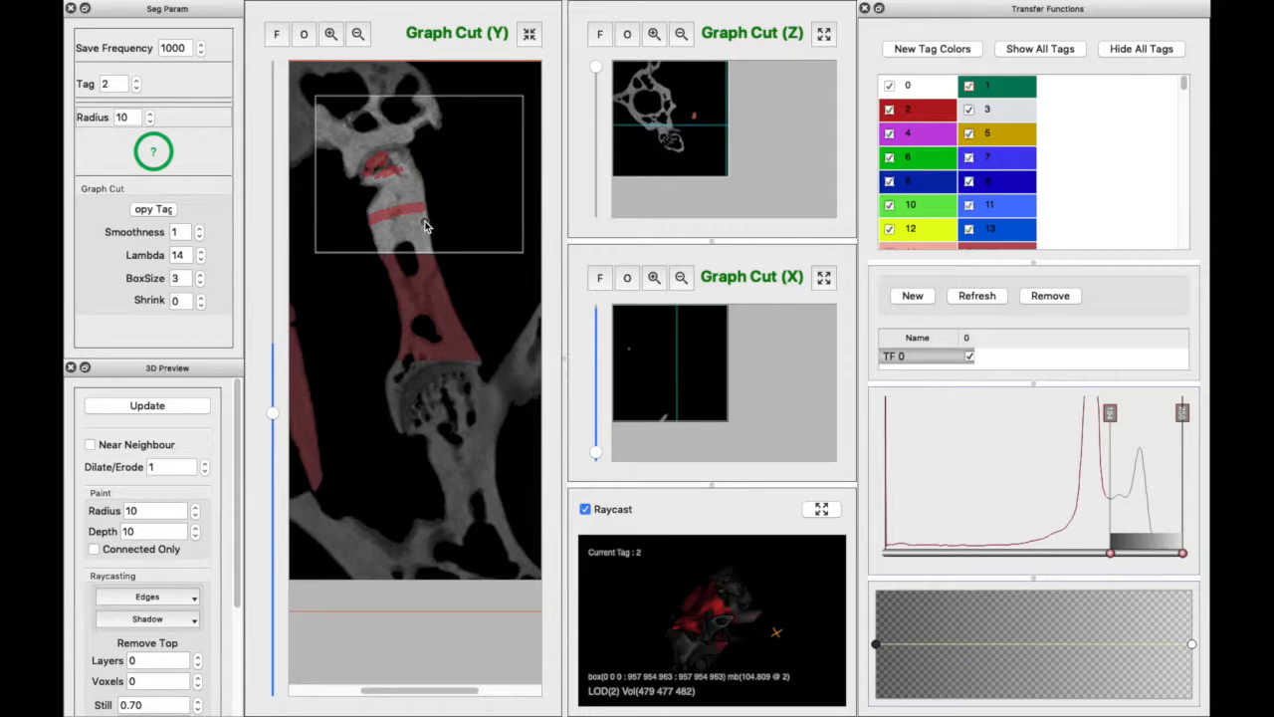
Paint additional tag 2 strokes on the bone's upper head, comparing the neighbouring Y slices.
drag(388, 185, 392, 169)
scroll(384, 200, up, 9)
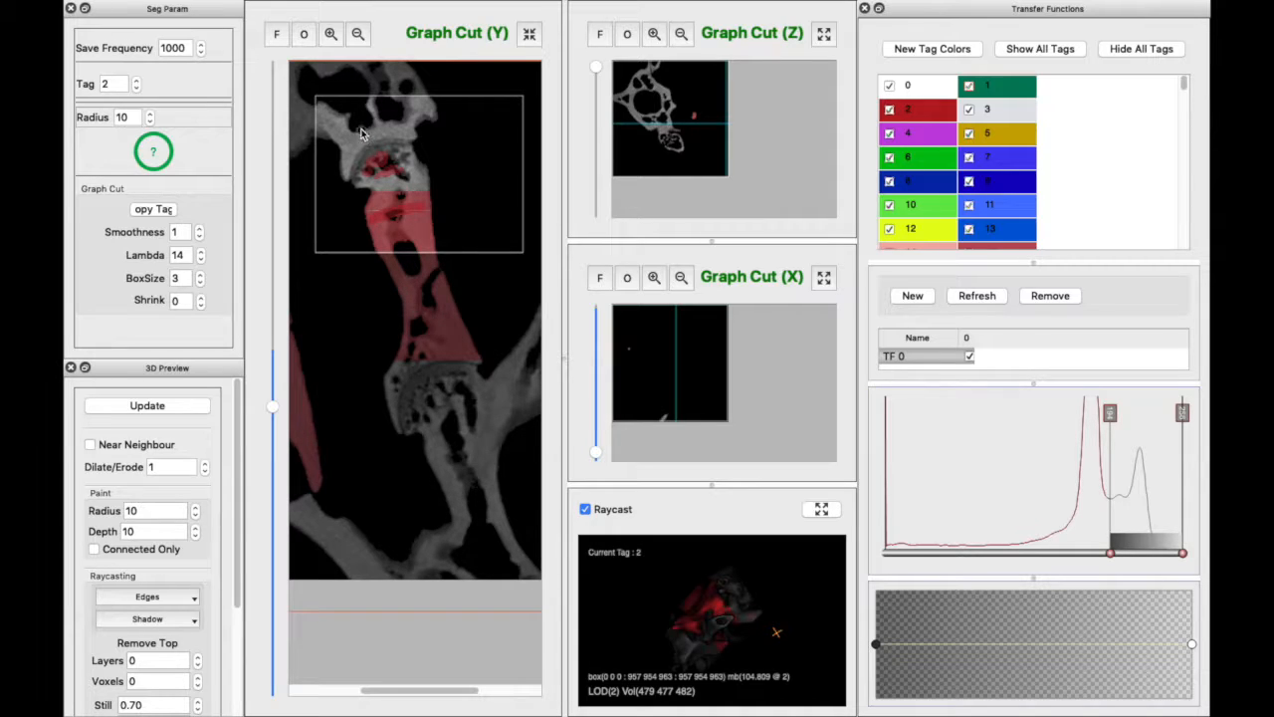
scroll(388, 190, up, 1)
scroll(388, 189, down, 5)
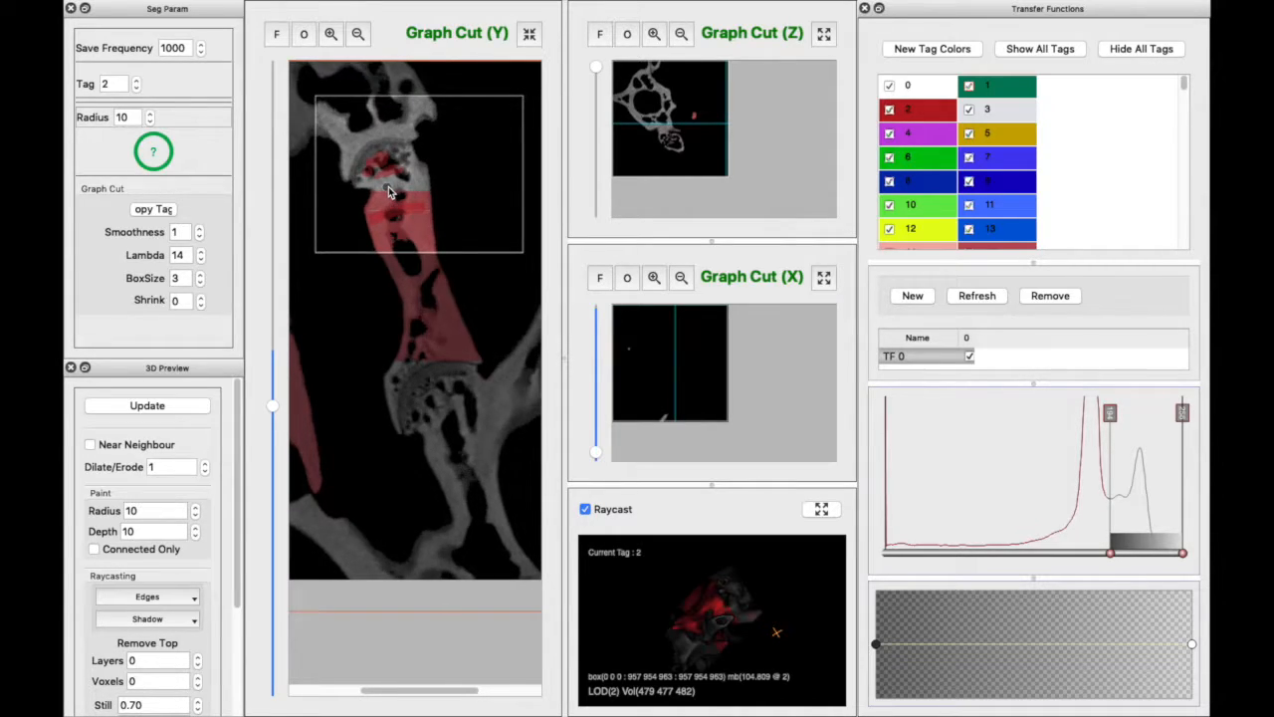
scroll(388, 192, down, 3)
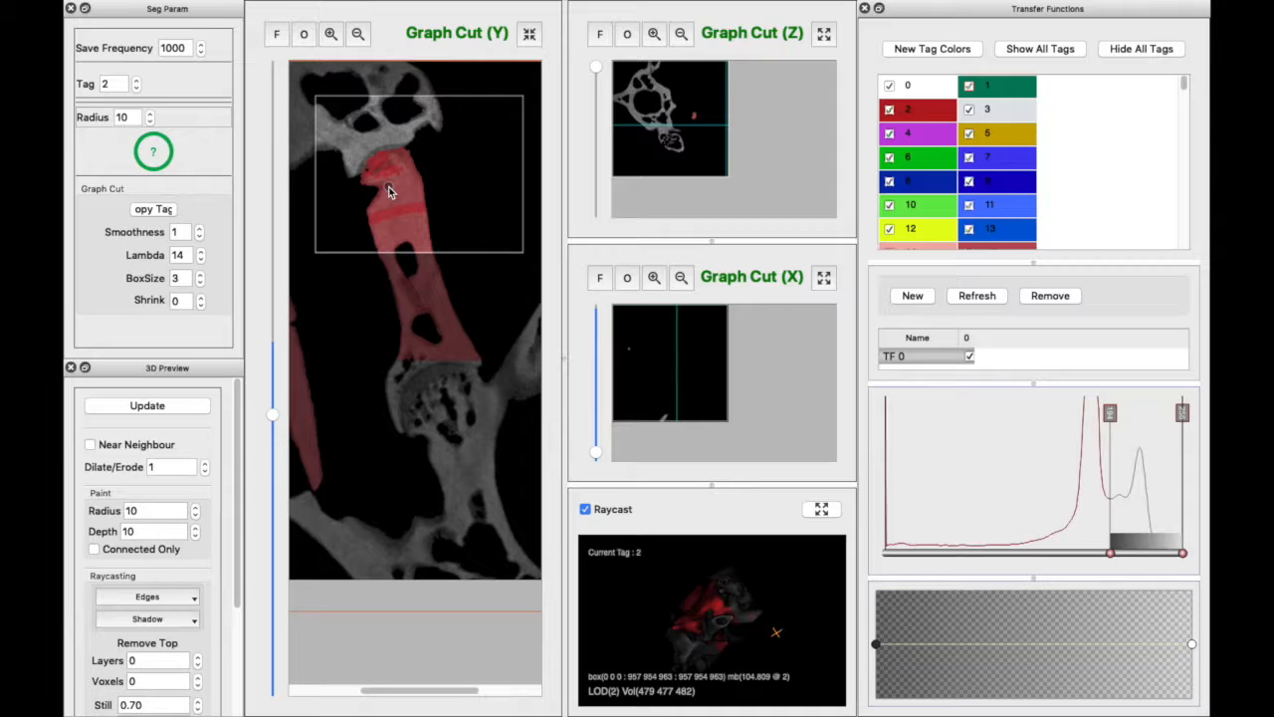
scroll(388, 186, up, 1)
scroll(388, 186, down, 1)
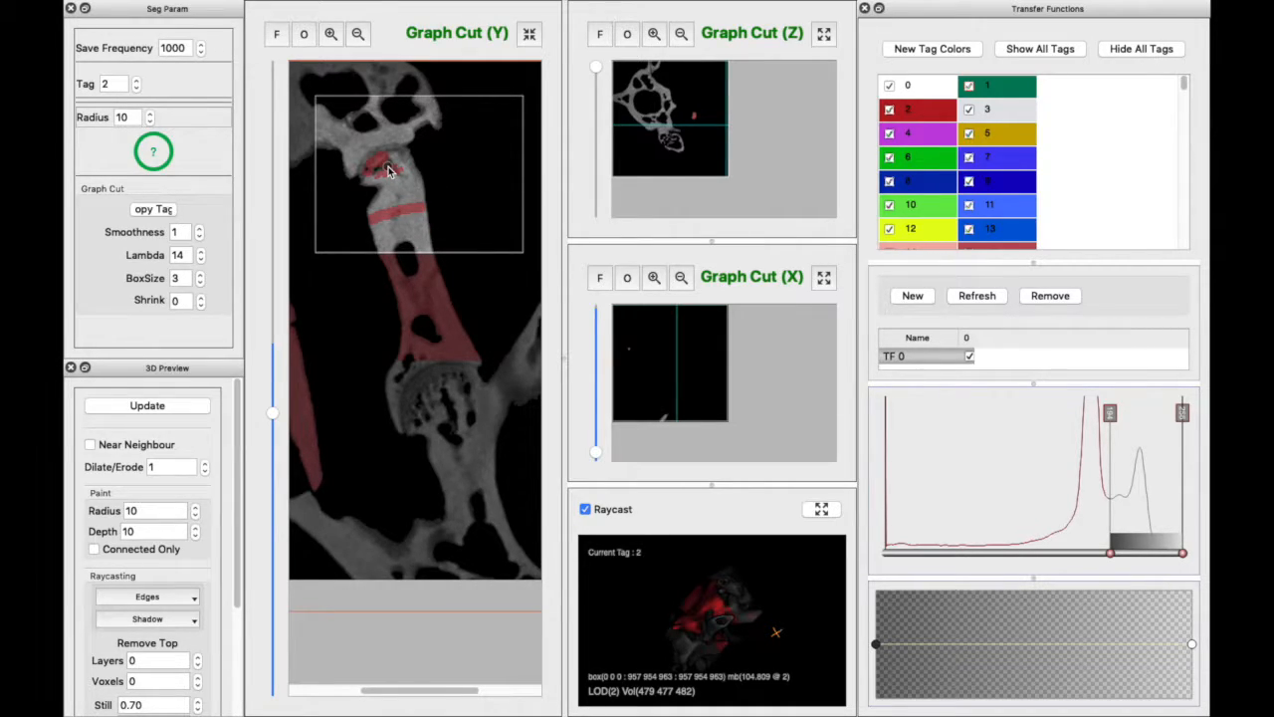
mouse_move(389, 172)
mouse_down()
mouse_move(415, 193)
mouse_move(408, 179)
mouse_up()
Set Lambda to 15, paint blocking strokes along the adjoining upper bone, and apply the graph cut.
click(201, 255)
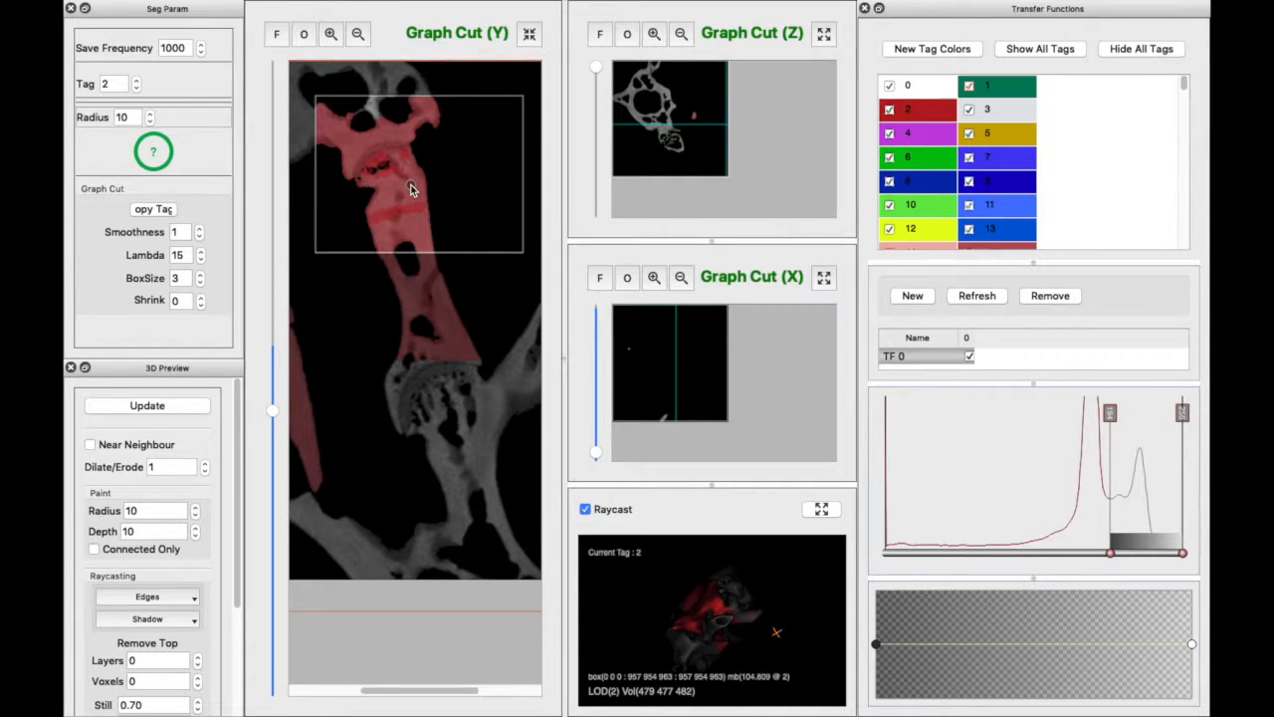
mouse_move(419, 129)
shift+mouse_down()
mouse_move(358, 123)
mouse_move(334, 148)
shift+mouse_up()
key(t)
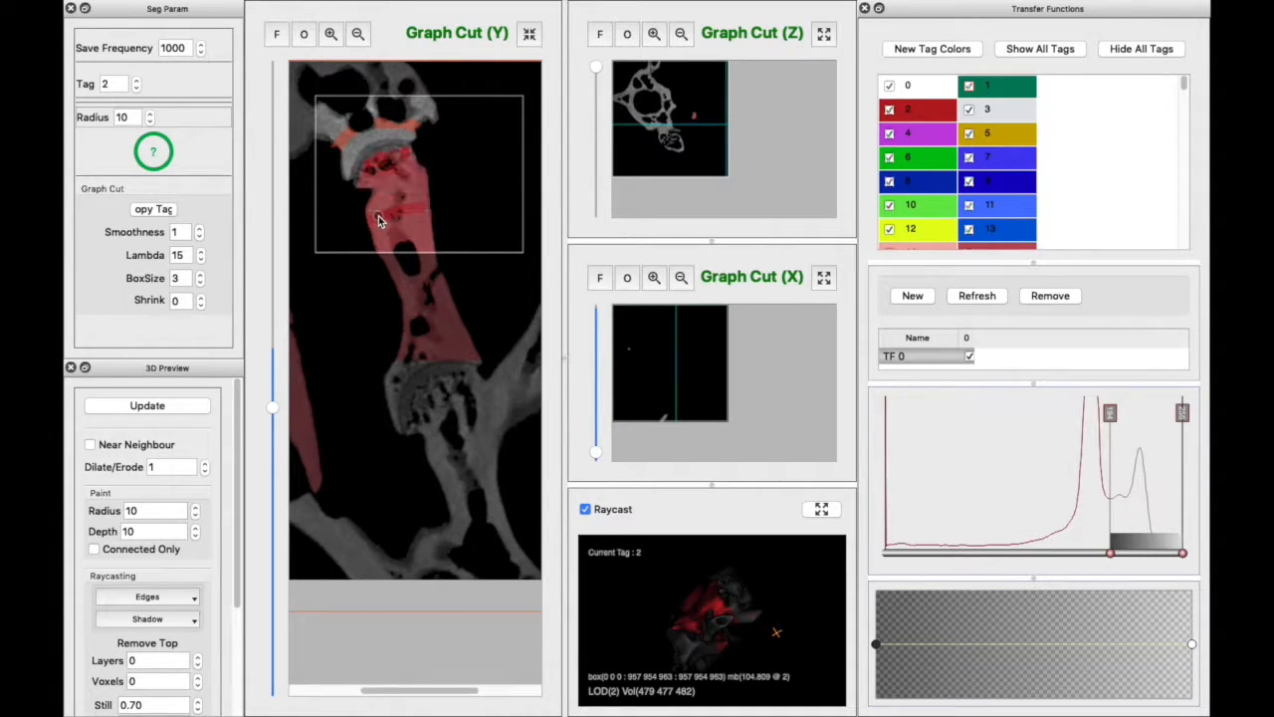
Propagate the tag 2 graph cut over the bone's head and shaft through the following Y slices.
scroll(381, 152, up, 2)
key(t)
scroll(400, 179, up, 2)
key(t)
scroll(393, 161, up, 2)
key(t)
scroll(393, 157, up, 2)
key(t)
scroll(398, 161, up, 2)
key(t)
scroll(399, 174, up, 2)
key(t)
scroll(404, 183, up, 2)
key(t)
scroll(403, 186, up, 1)
key(t)
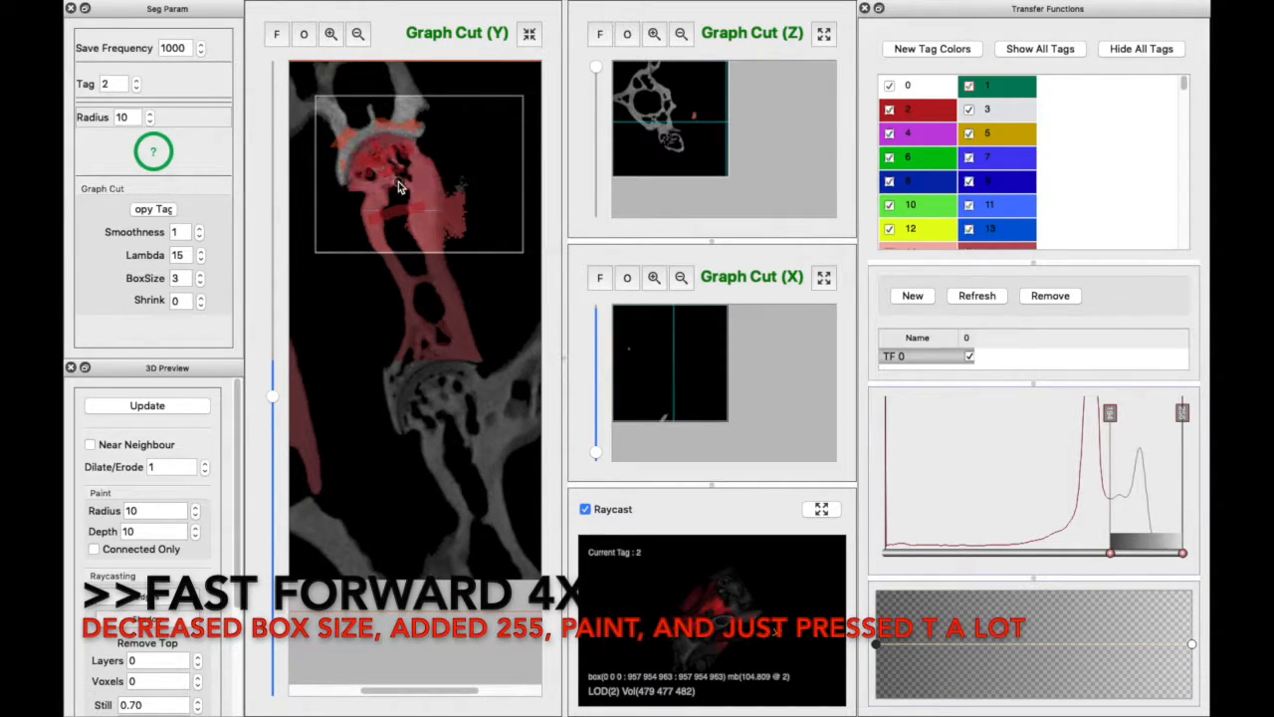
Set BoxSize to 2 and paint tag 2 over the emerging side projection, applying the graph cut to it.
key(t)
click(201, 283)
key(t)
drag(412, 237, 446, 231)
key(t)
Continue the tag 2 graph cut slice by slice as the side projection widens beside the bone's head.
key(t)
key(t)
scroll(410, 162, up, 1)
key(t)
scroll(406, 155, up, 1)
key(t)
scroll(393, 189, up, 2)
key(t)
scroll(389, 193, up, 2)
key(t)
key(t)
scroll(381, 159, up, 1)
key(t)
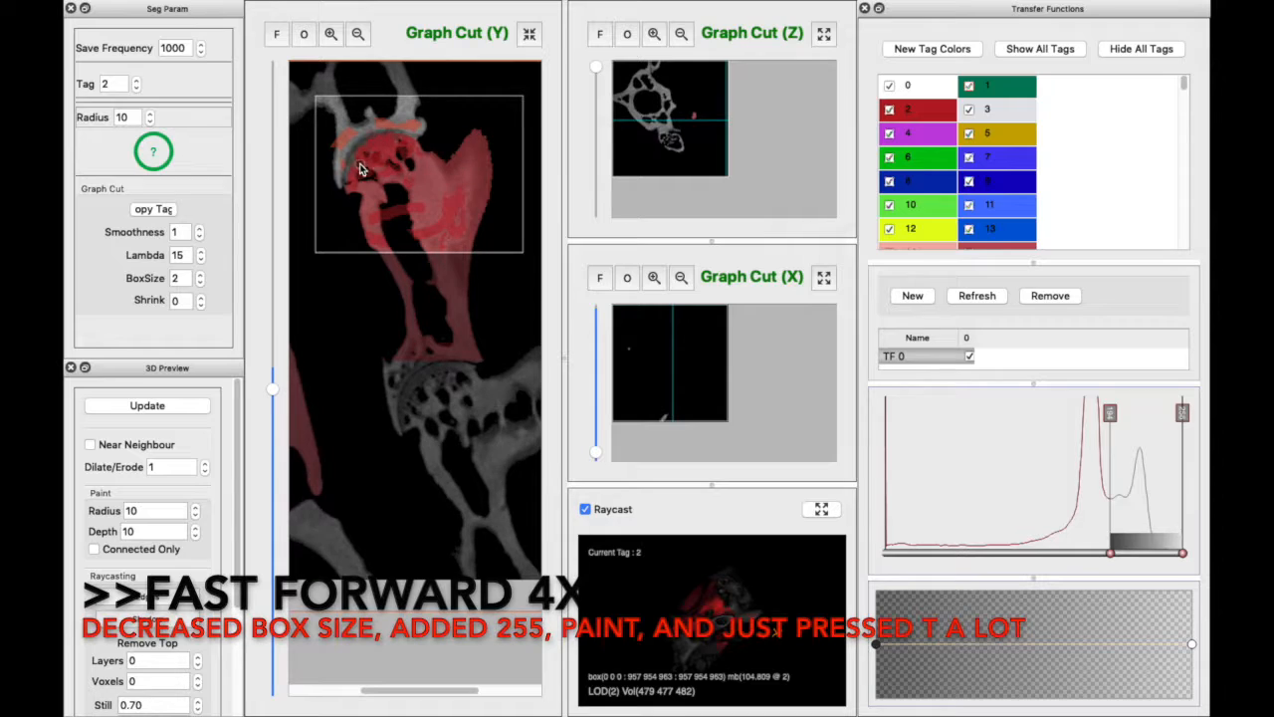
key(space)
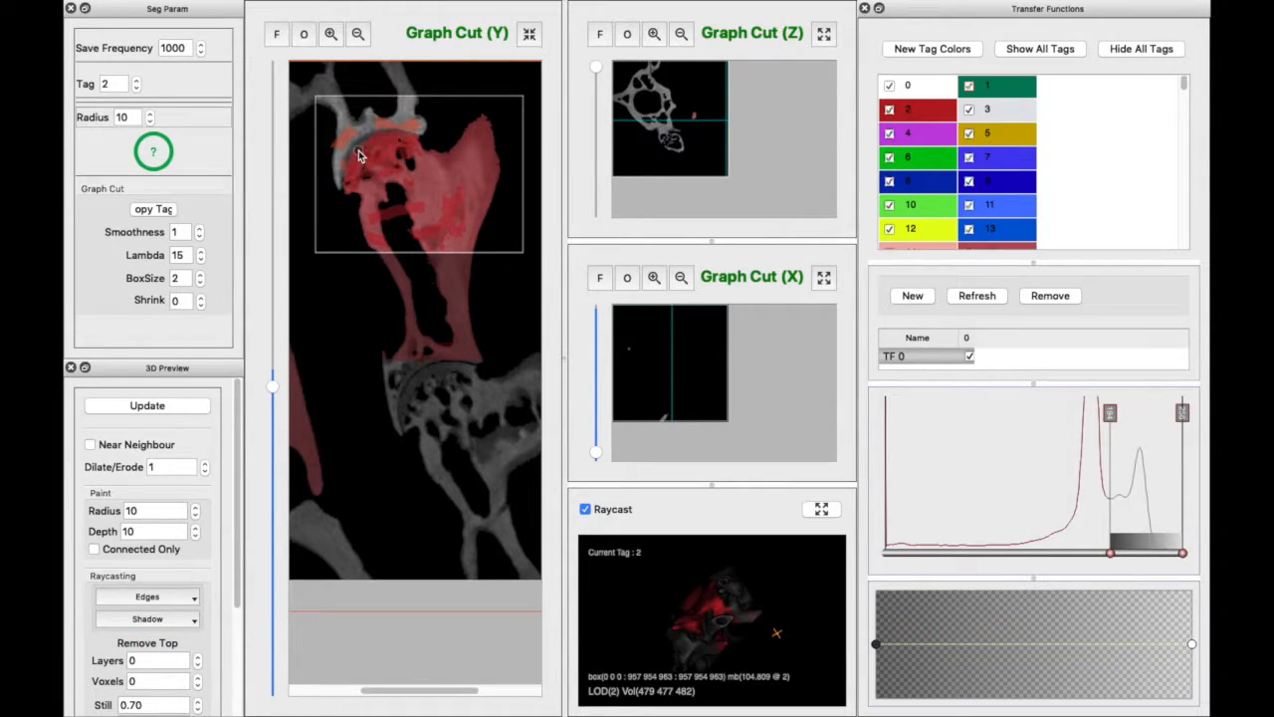
Carry the tag 2 graph cut for the rounded head, shaft and side projection through the further Y slices.
scroll(359, 223, up, 3)
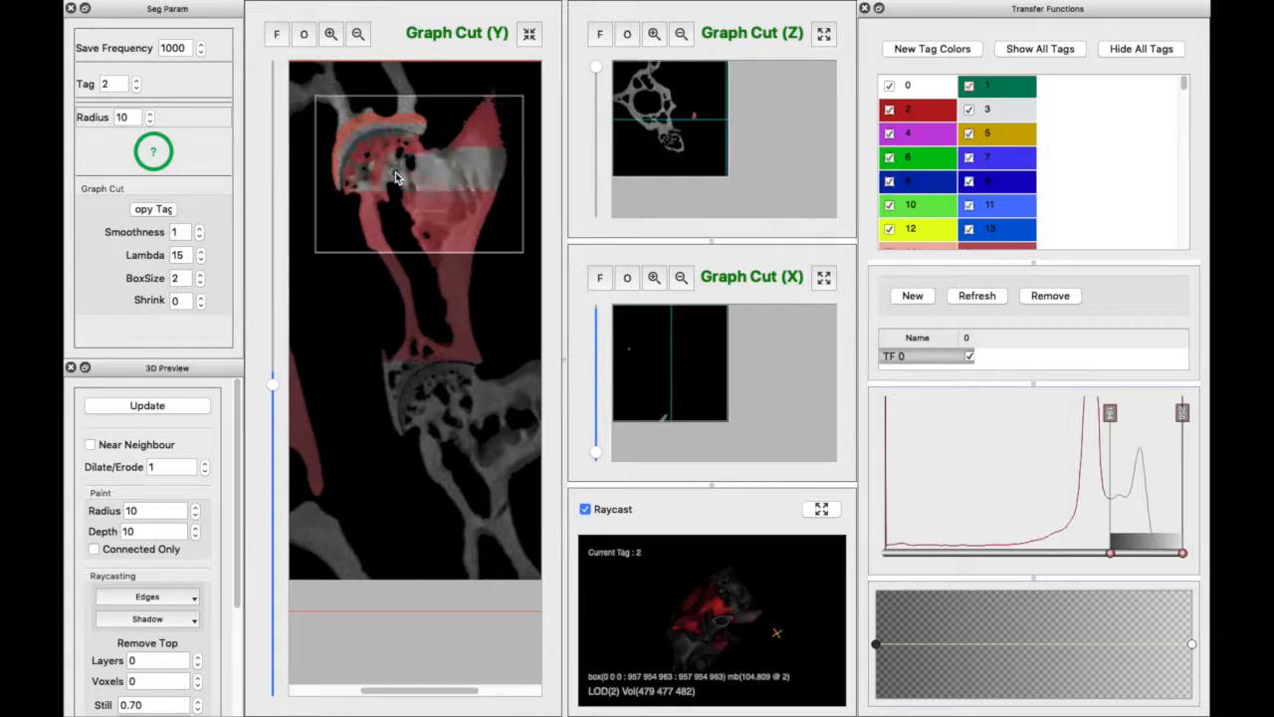
scroll(357, 164, up, 5)
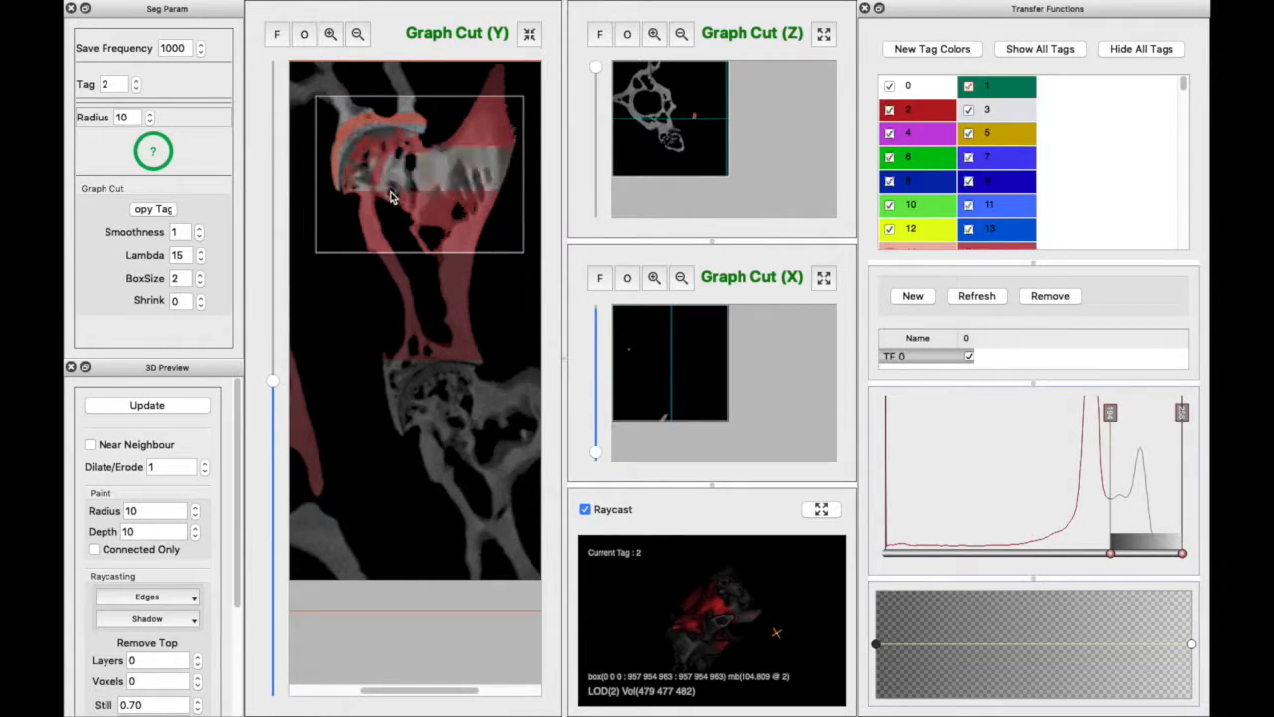
scroll(389, 191, up, 4)
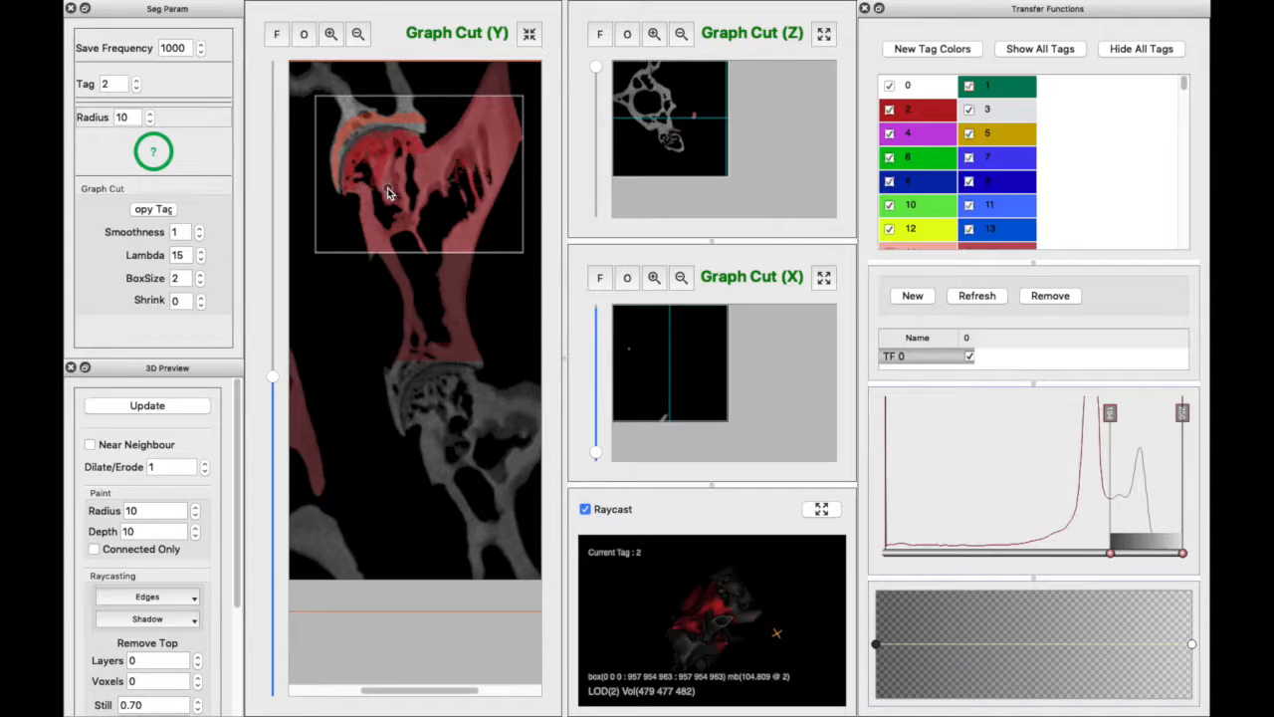
scroll(448, 194, up, 4)
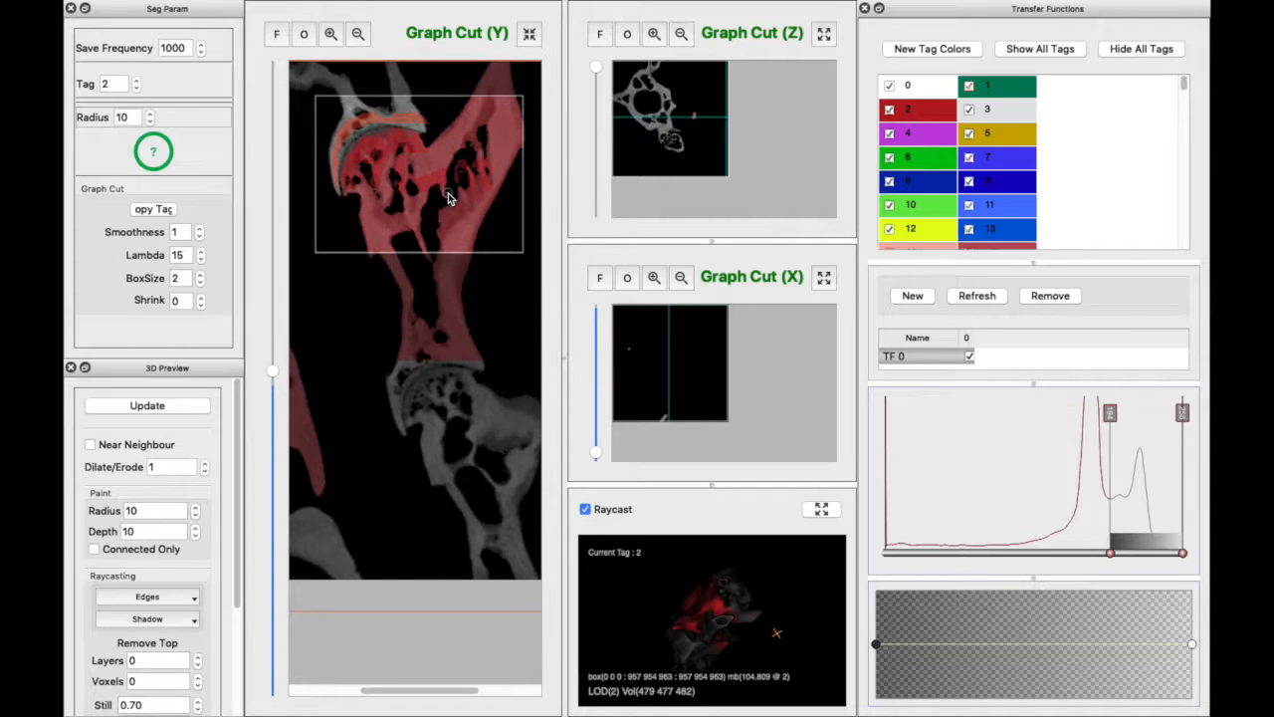
scroll(428, 187, up, 4)
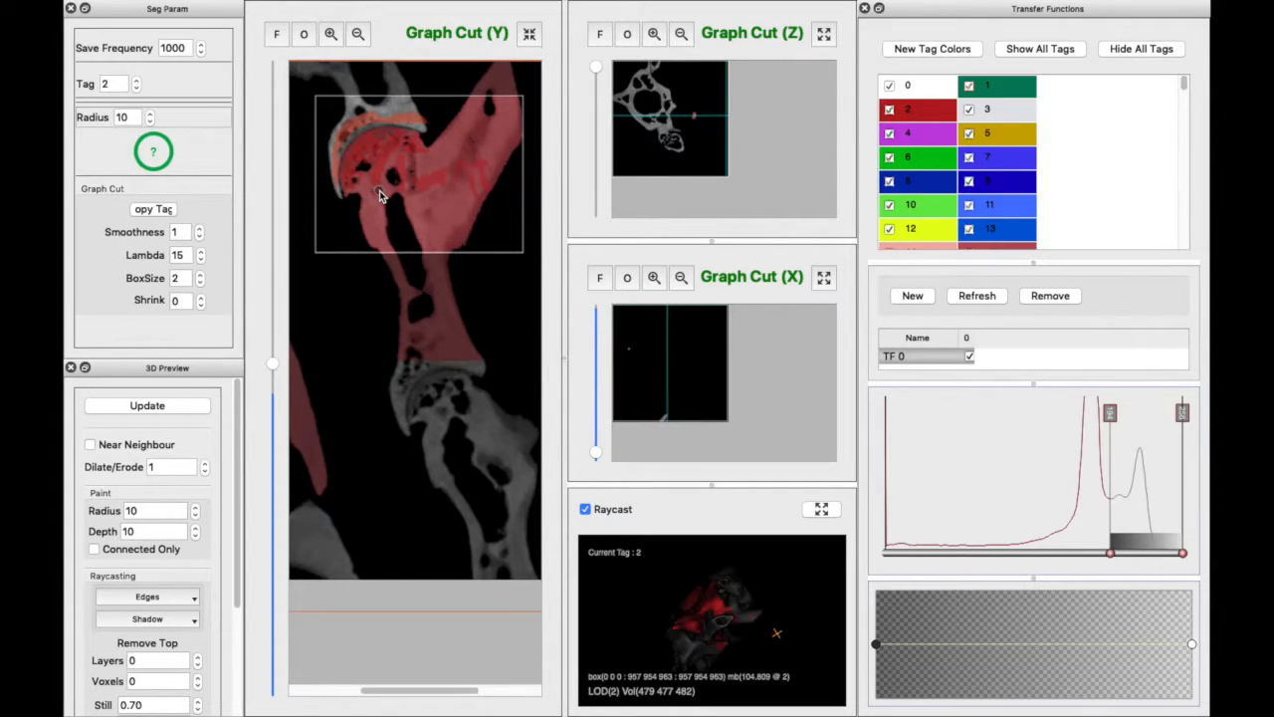
scroll(424, 197, up, 4)
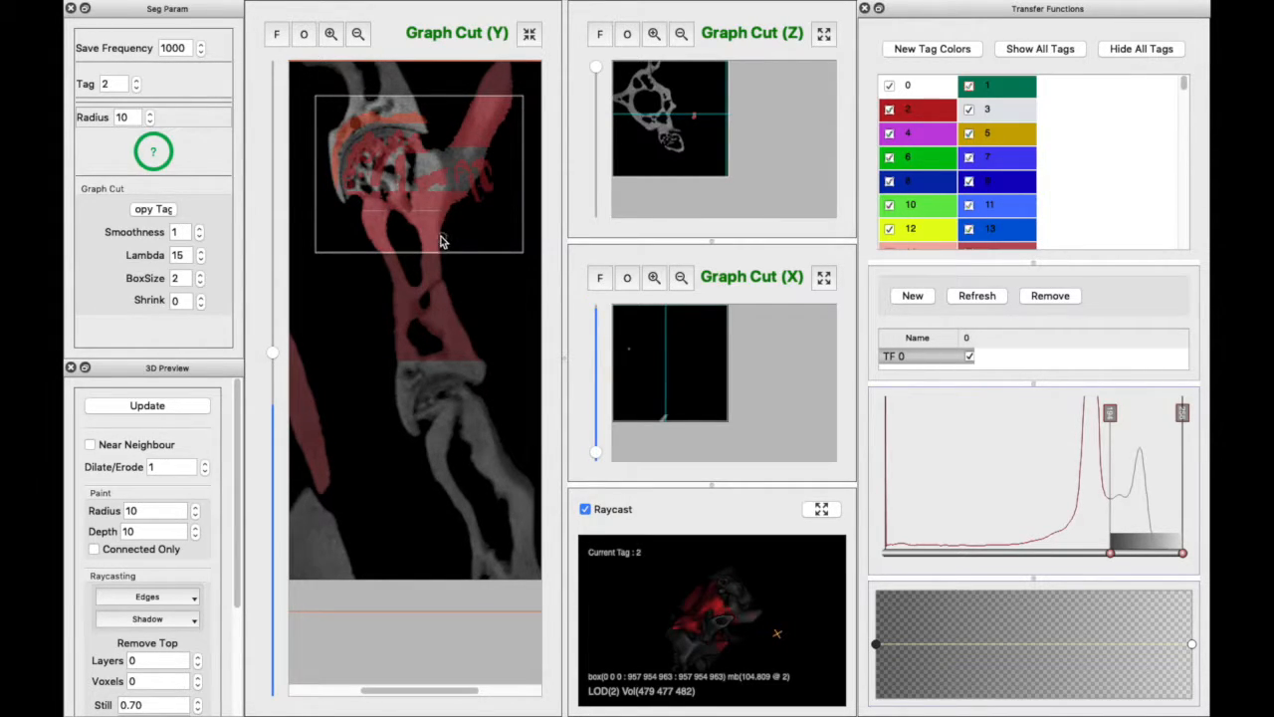
scroll(427, 233, up, 2)
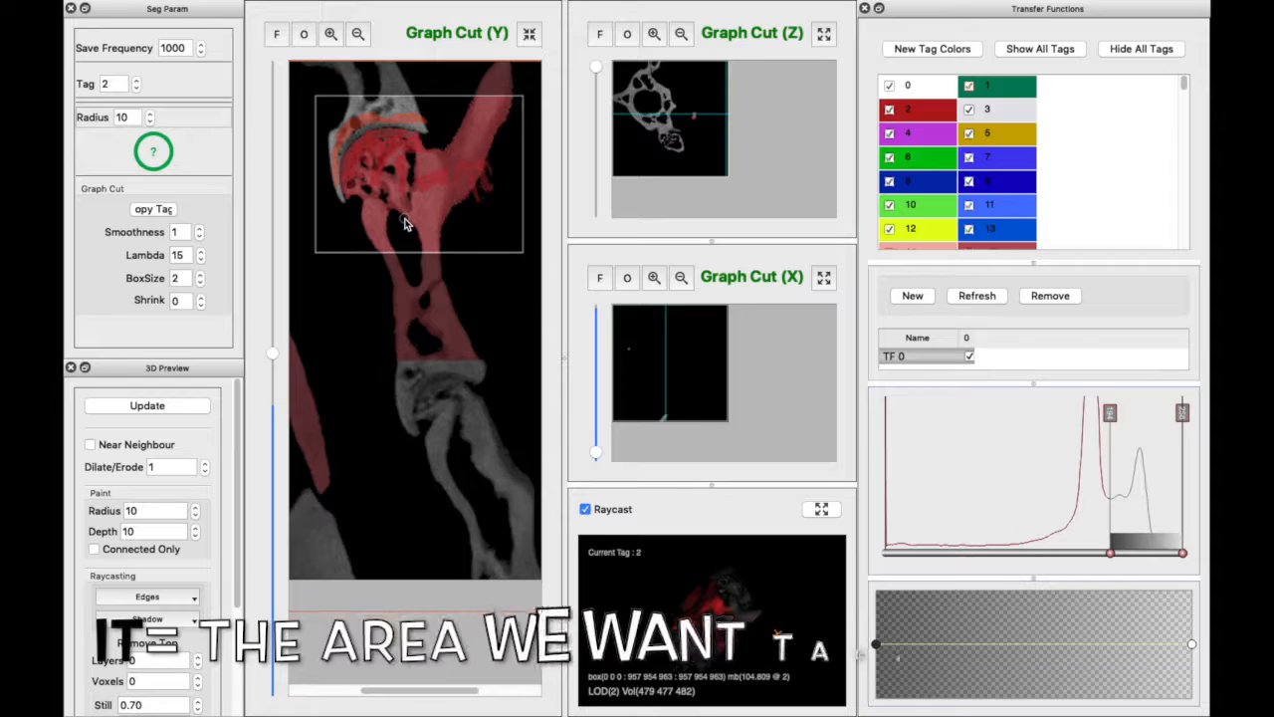
scroll(405, 223, up, 3)
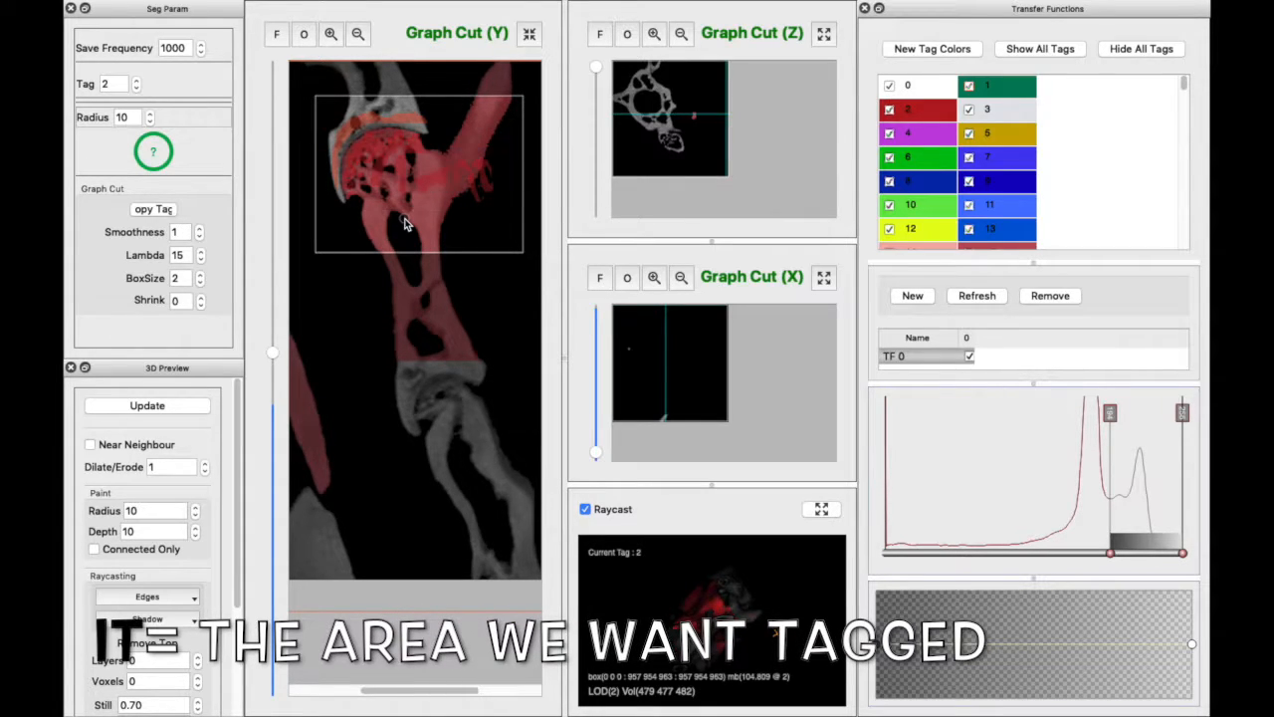
scroll(406, 221, up, 4)
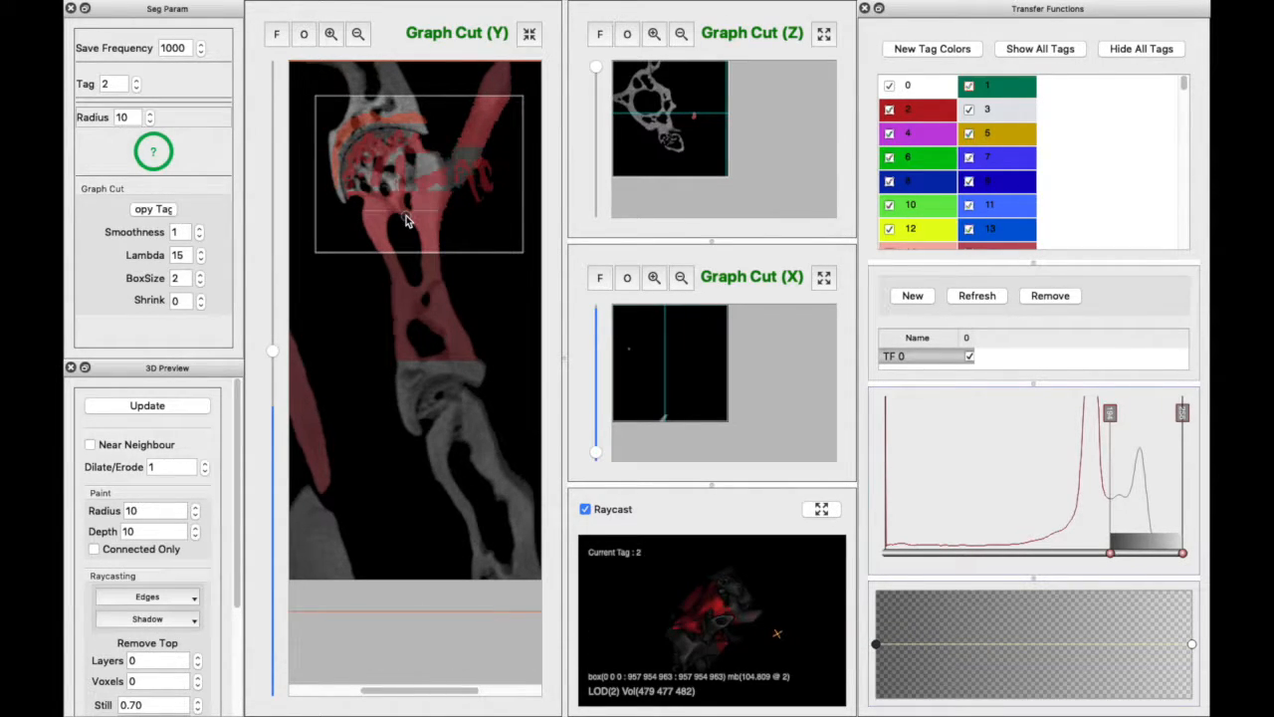
scroll(405, 214, up, 3)
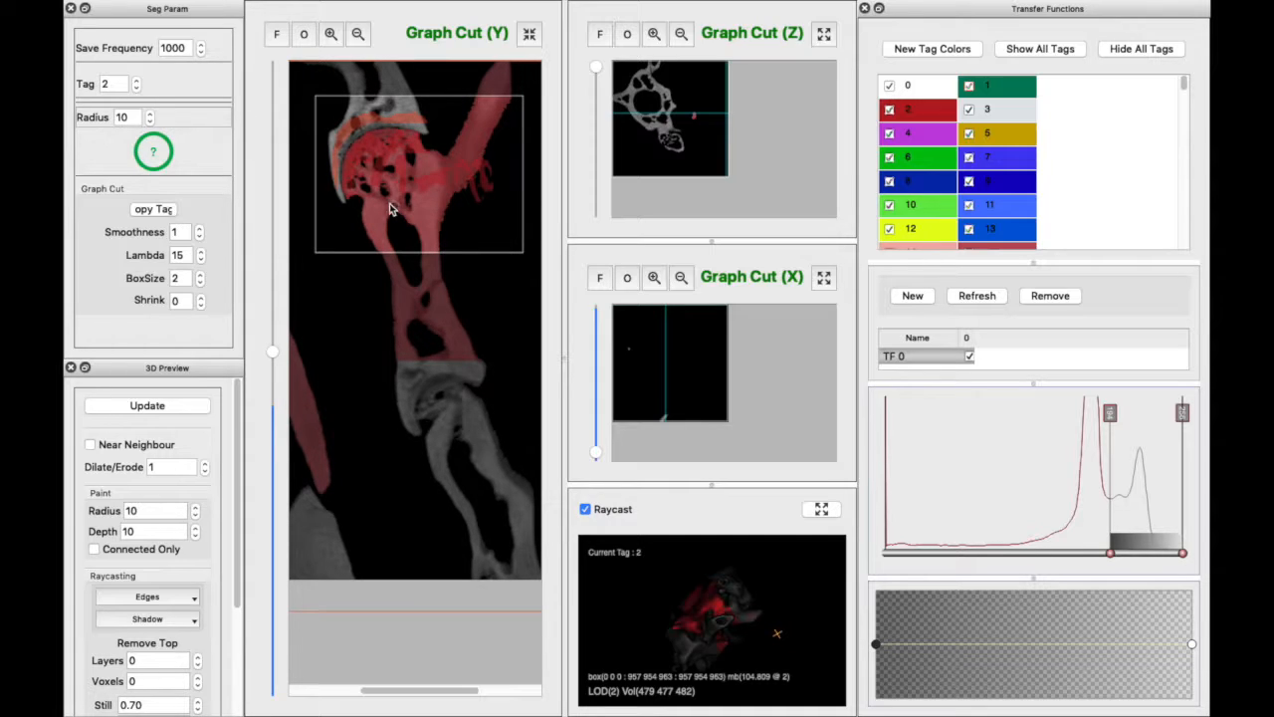
scroll(422, 212, up, 2)
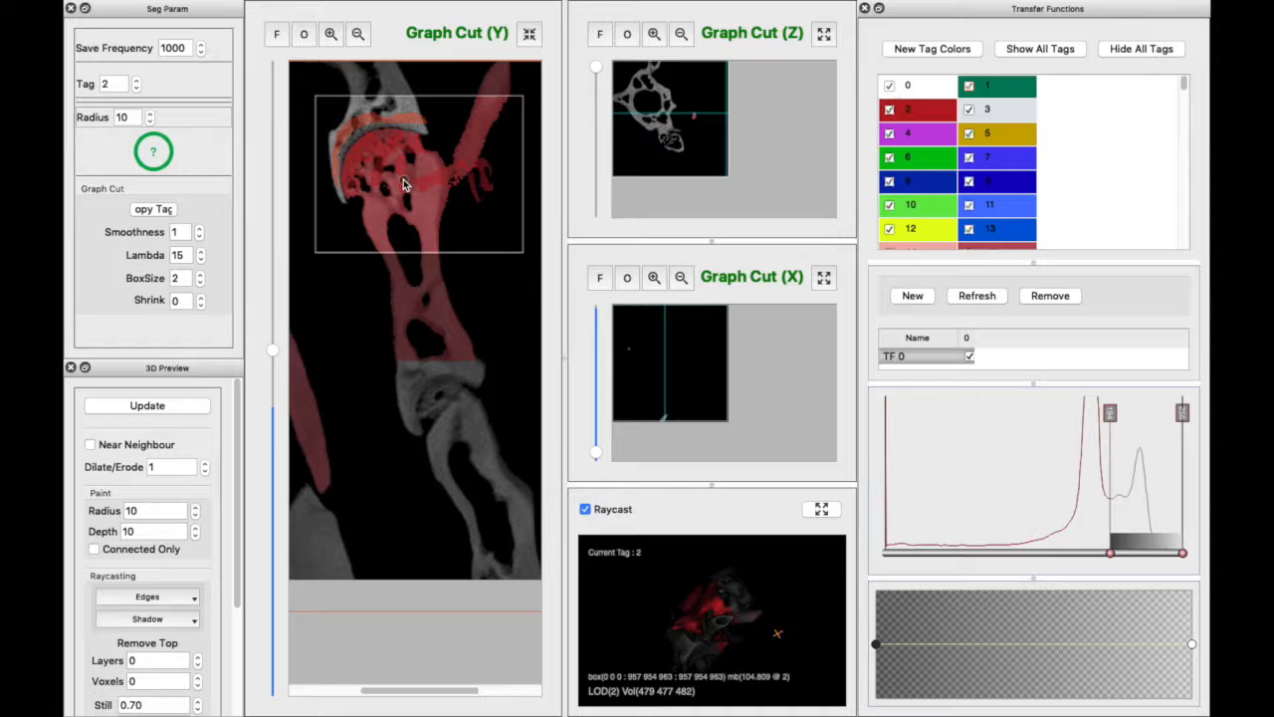
scroll(404, 177, up, 3)
key(t)
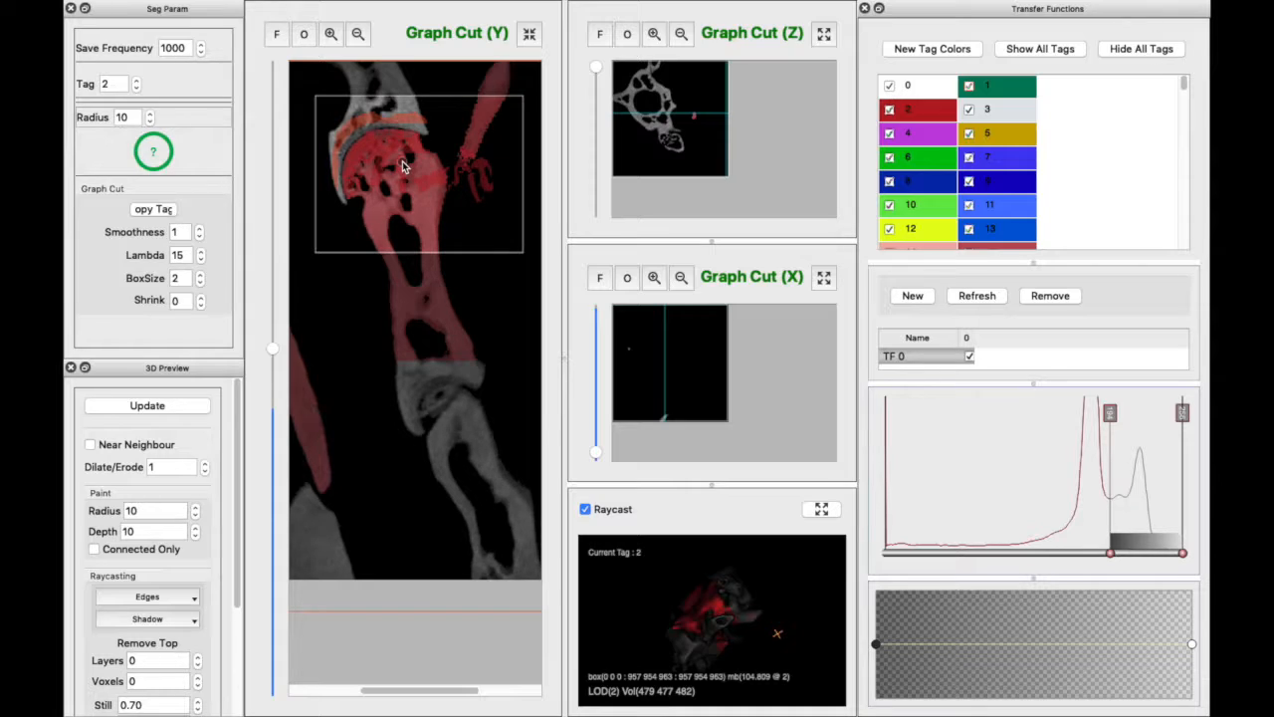
Clear the painted seed strokes around the upper joint and advance to the Y slices where the two bones separate.
scroll(409, 175, up, 1)
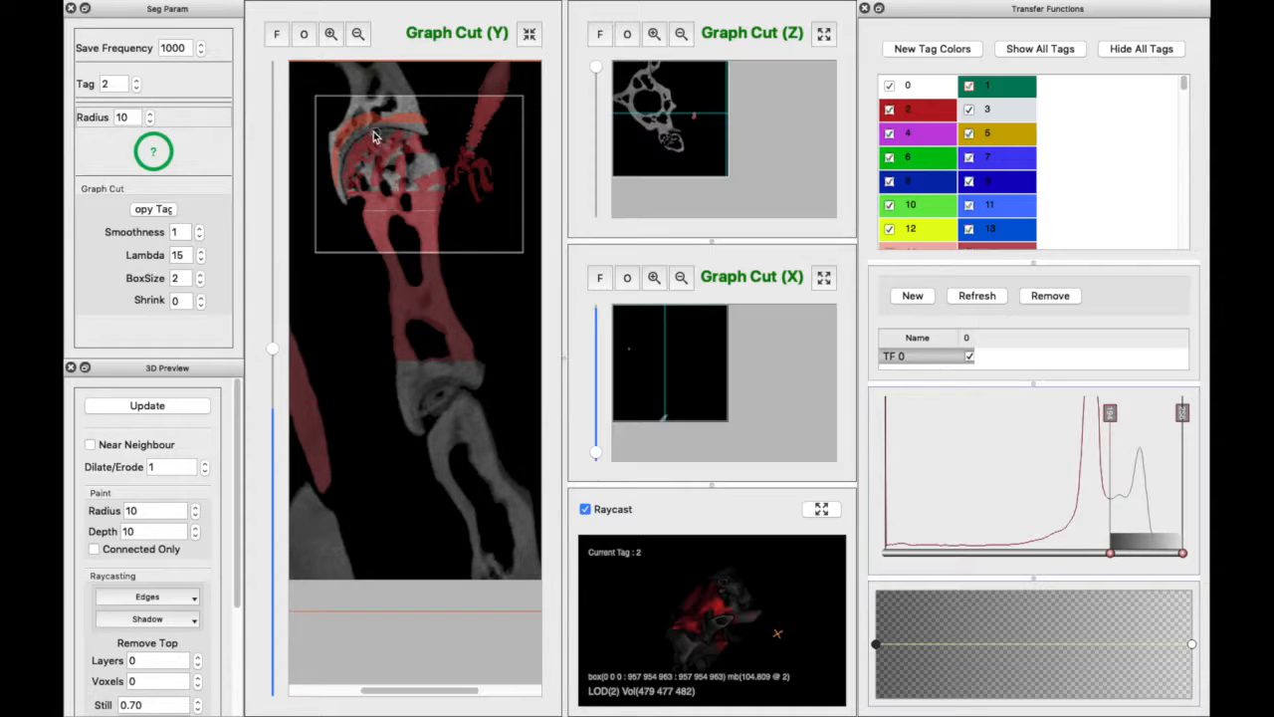
scroll(379, 137, up, 4)
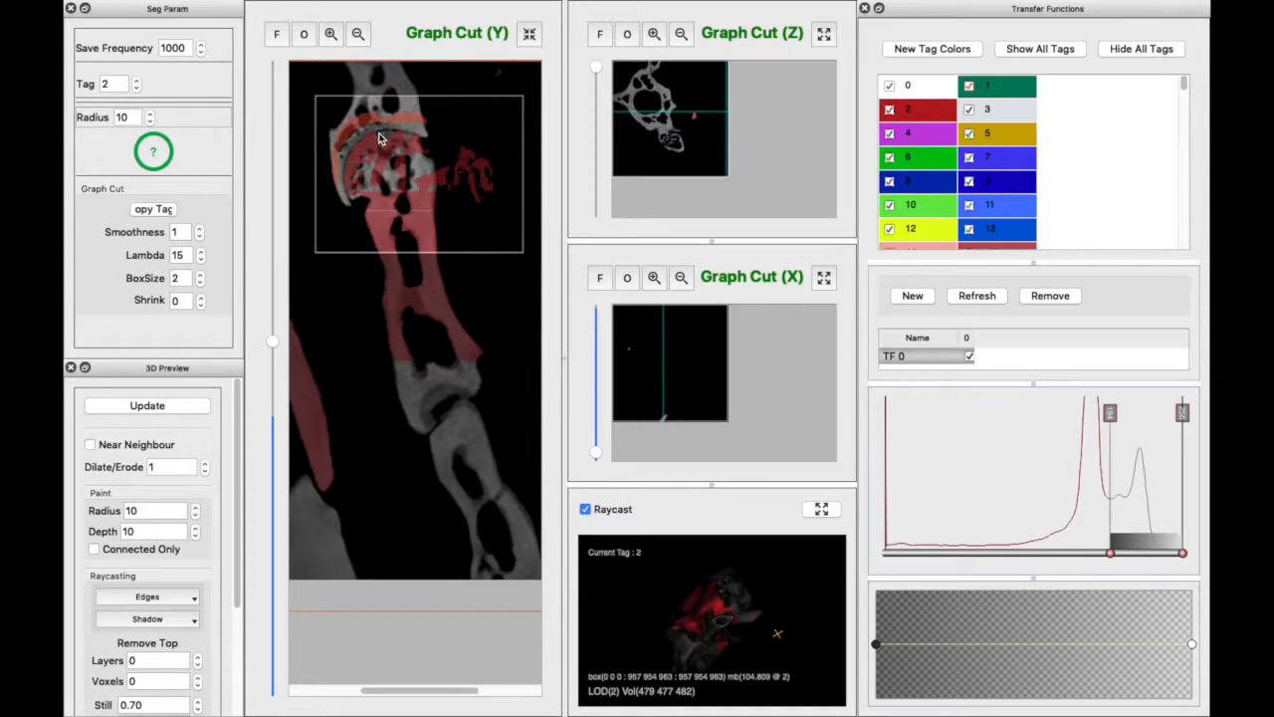
scroll(403, 194, down, 2)
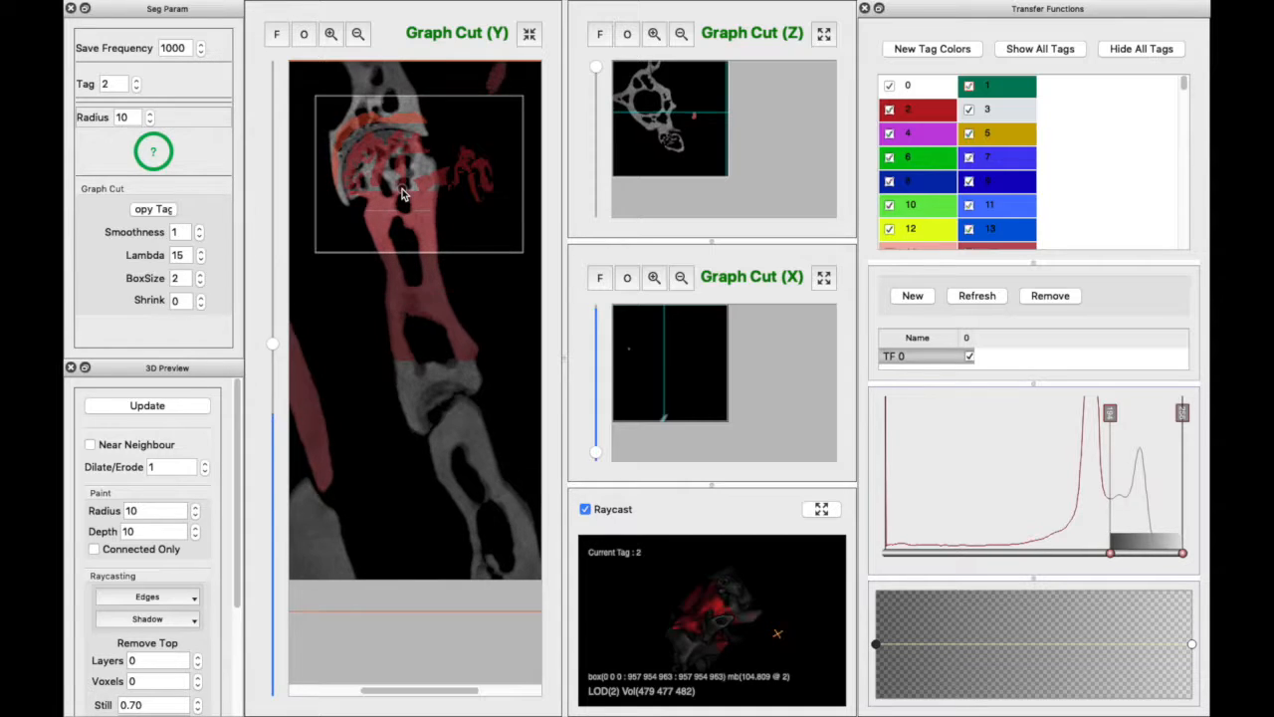
key(r)
scroll(403, 194, up, 5)
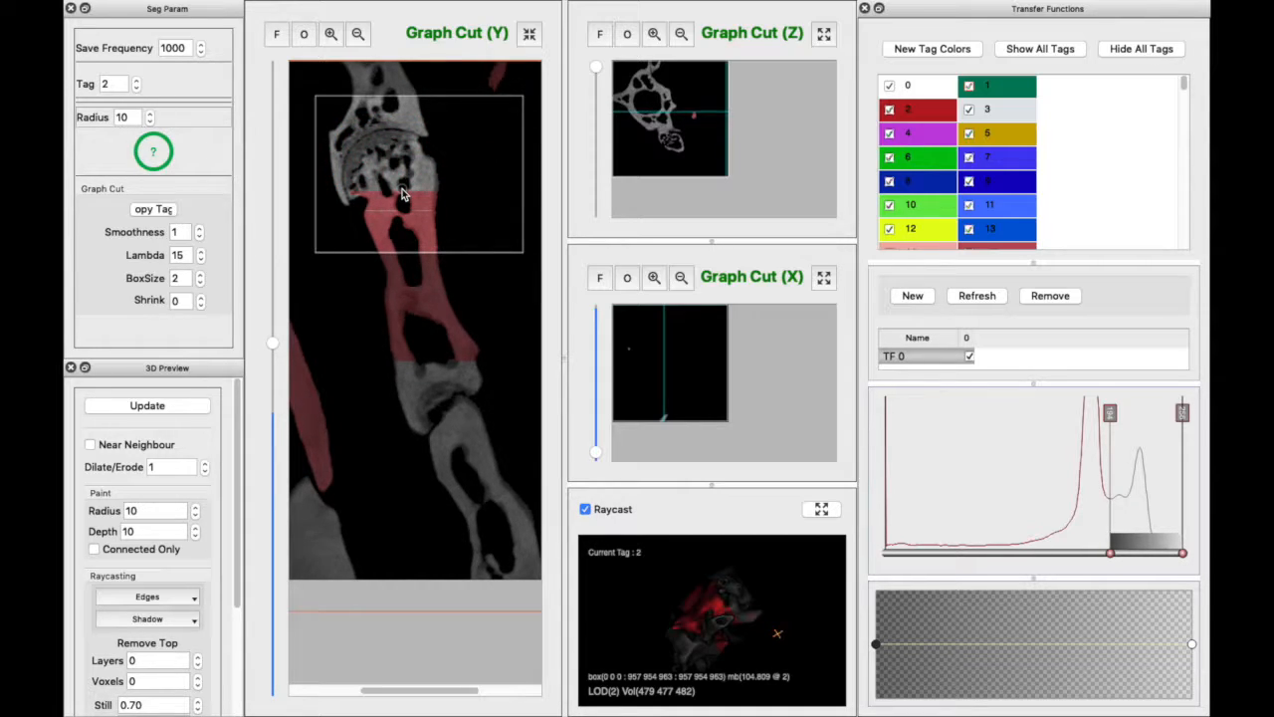
scroll(396, 192, up, 5)
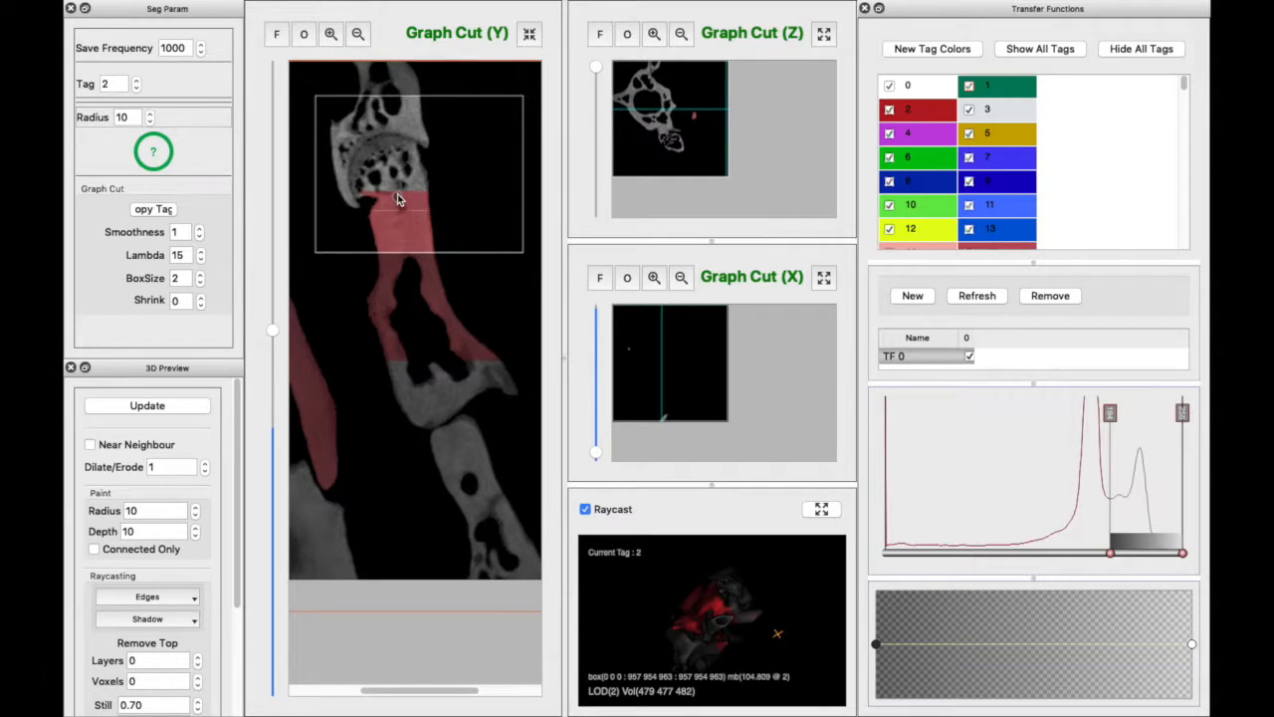
scroll(410, 203, up, 5)
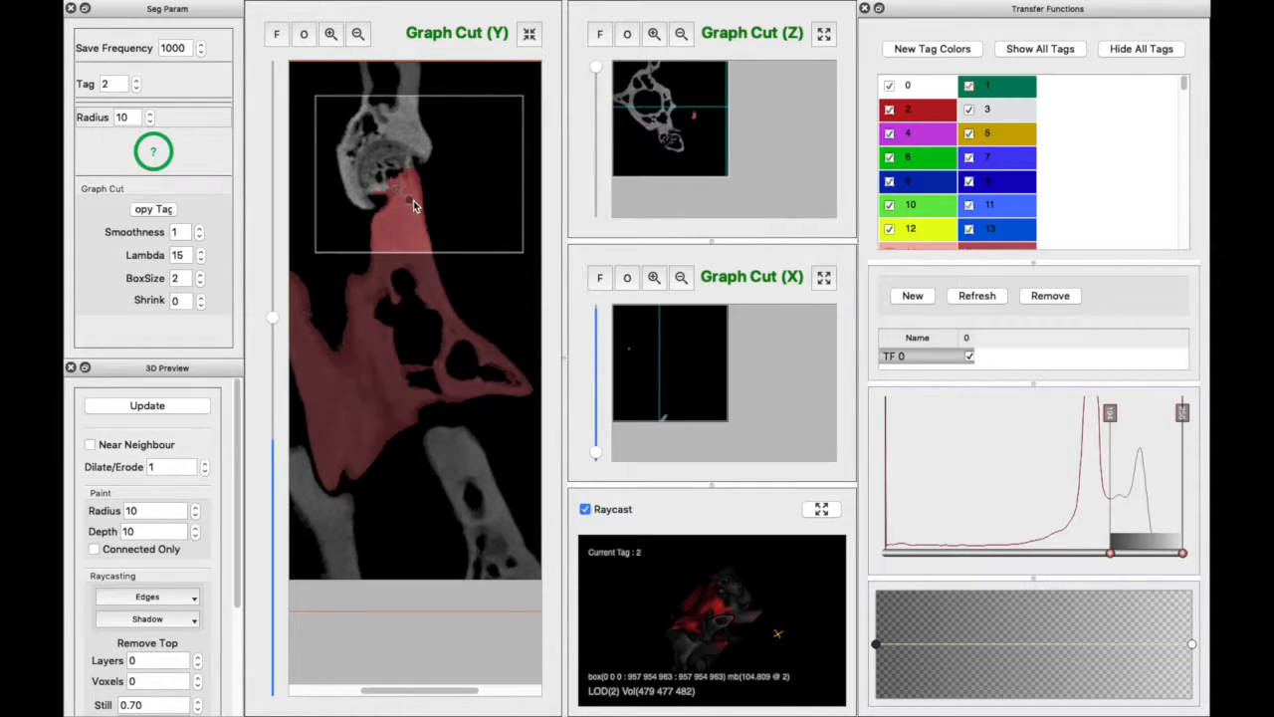
scroll(410, 211, up, 2)
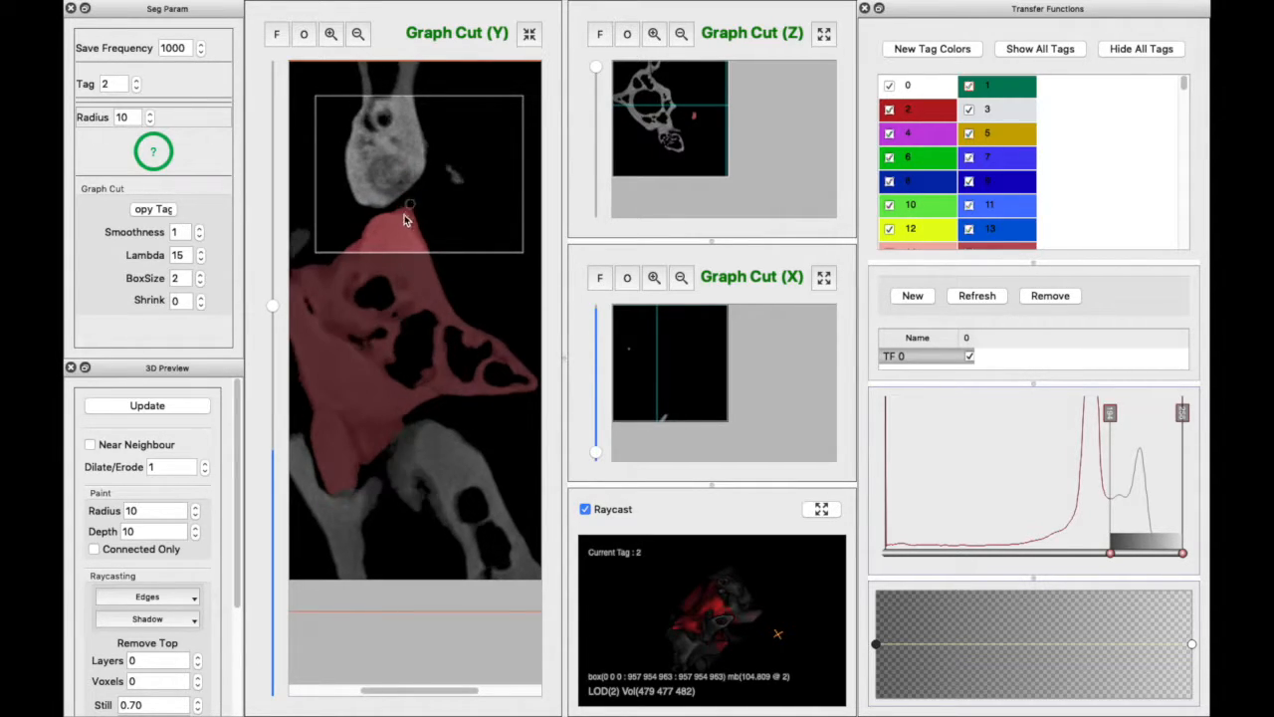
Carry the tag 2 graph cut for the bone's rounded tip inside the upper bone's socket through successive Y slices.
scroll(398, 231, down, 2)
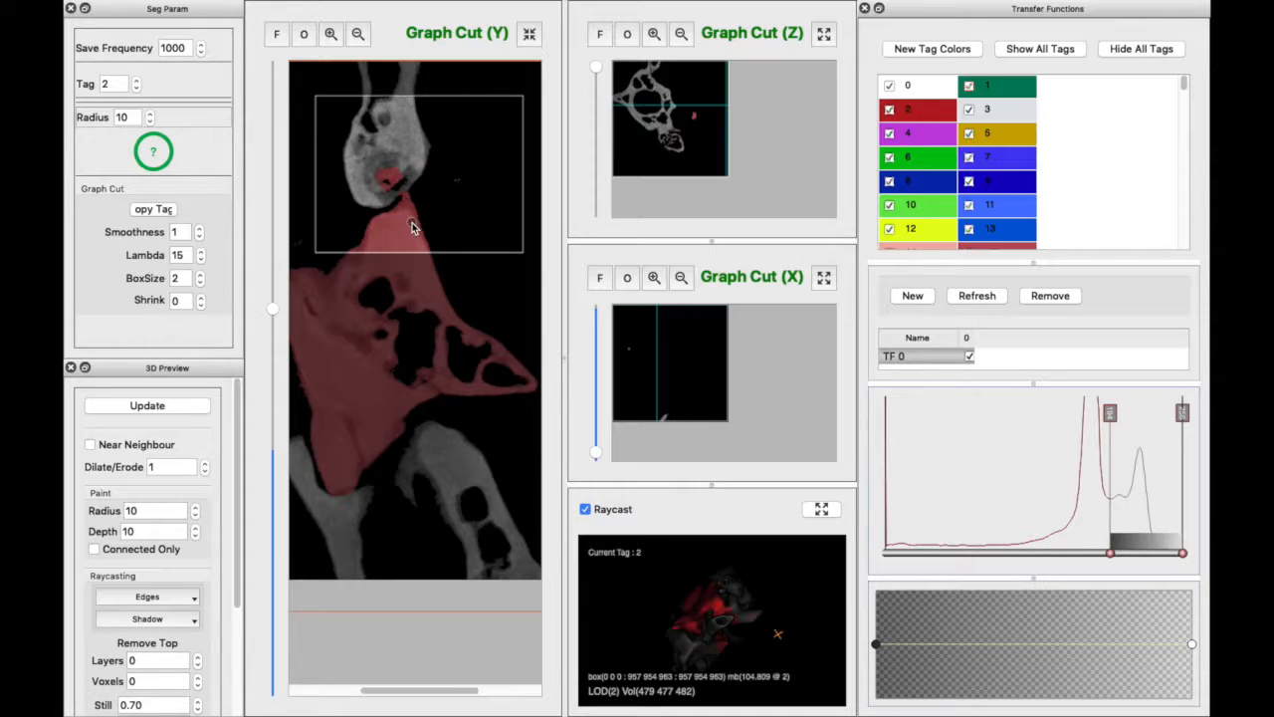
scroll(411, 224, up, 4)
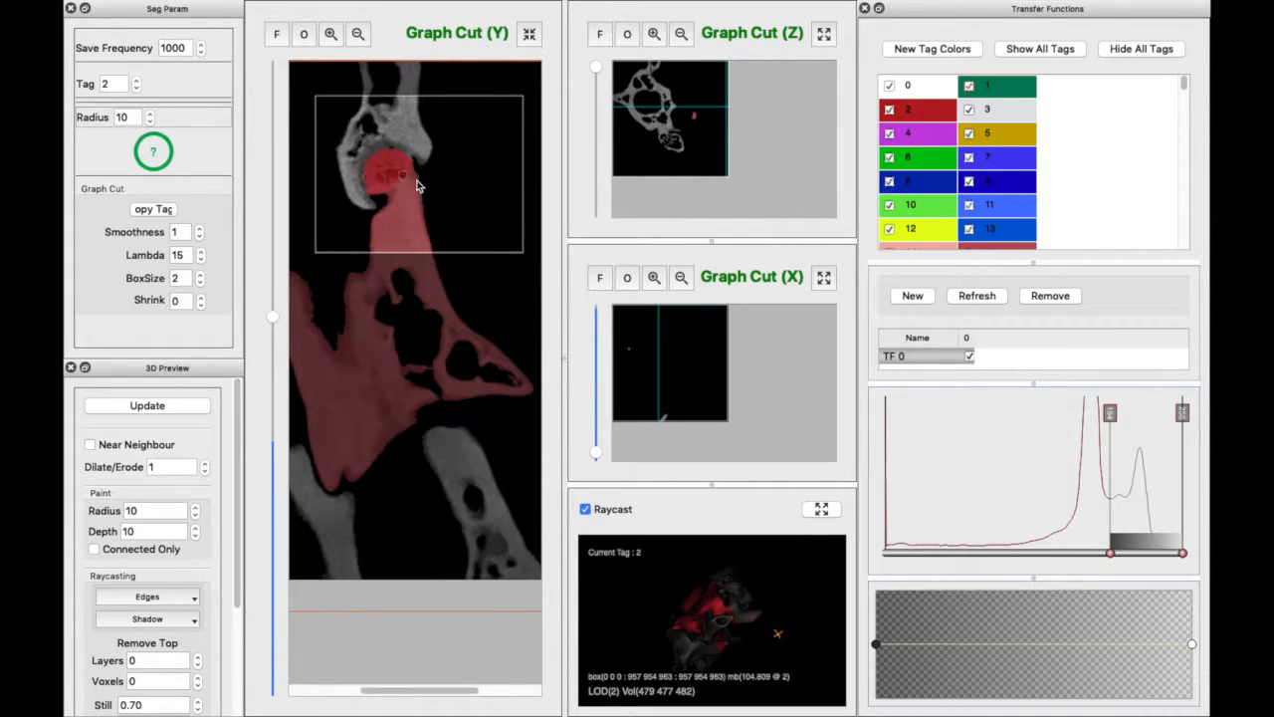
scroll(373, 163, down, 7)
scroll(395, 152, down, 1)
scroll(379, 162, down, 3)
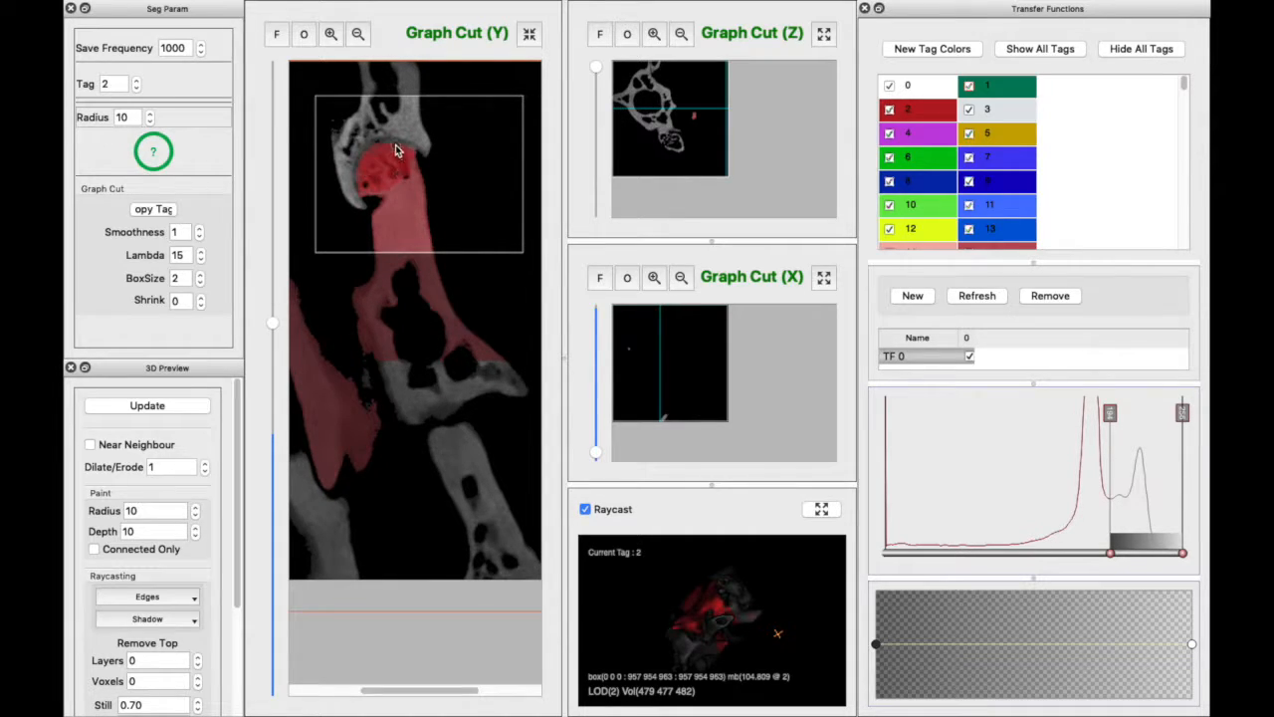
scroll(362, 165, down, 5)
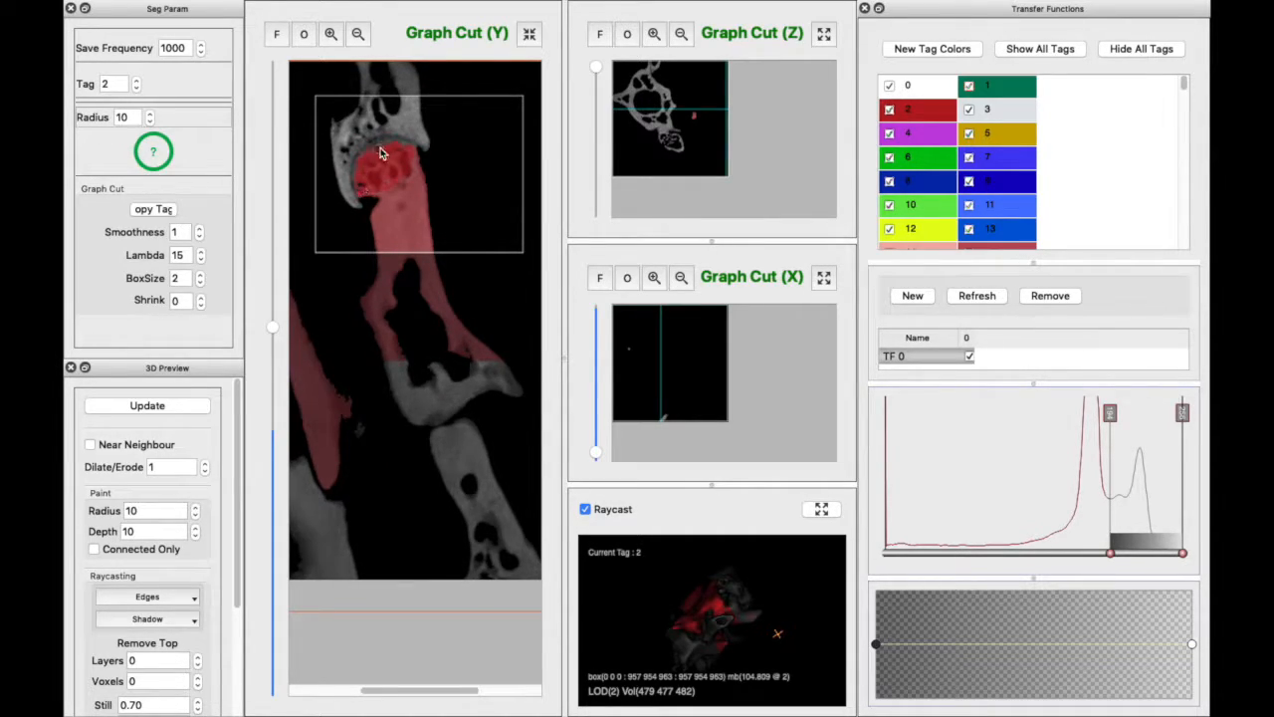
scroll(402, 191, down, 3)
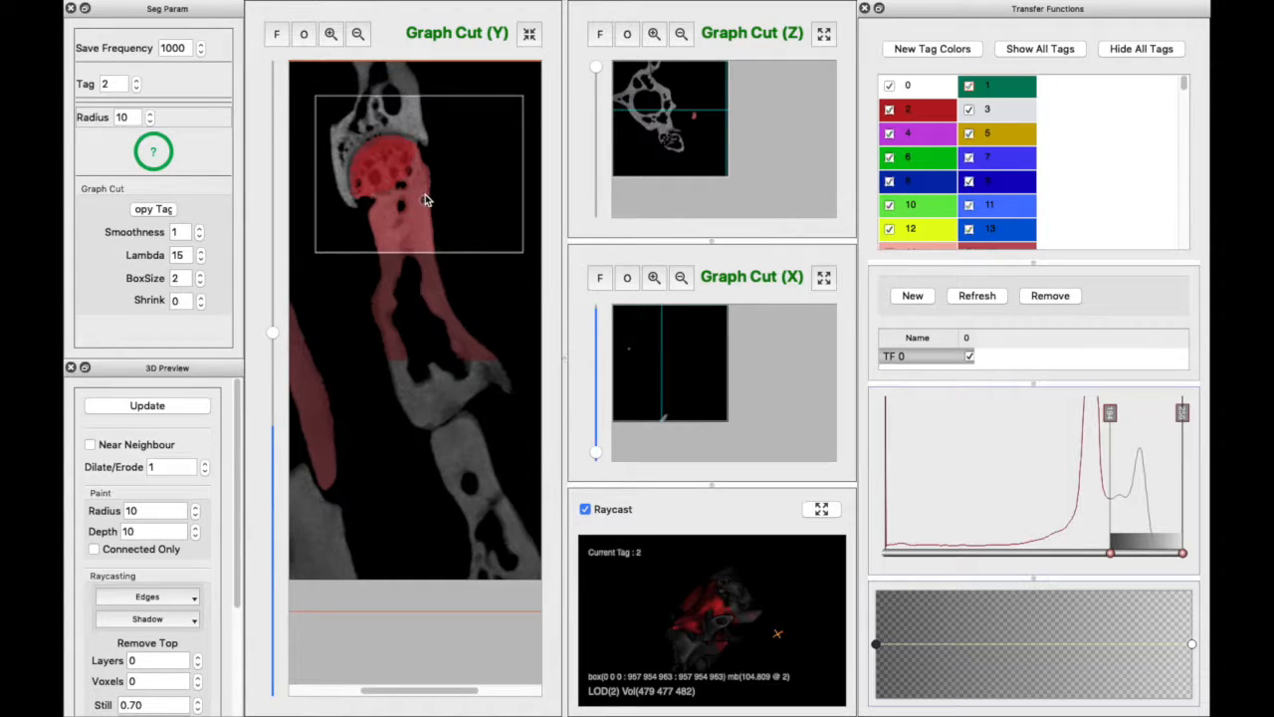
scroll(399, 160, down, 4)
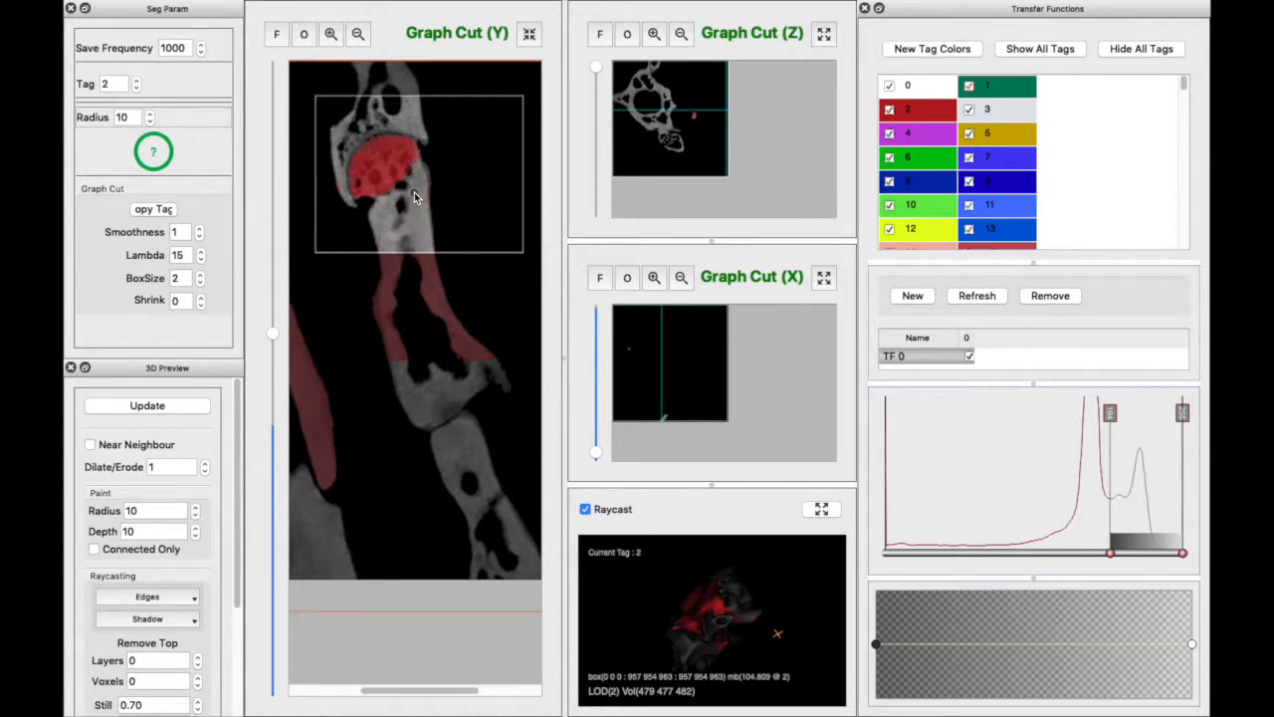
Extend the tag 2 graph cut over the rounded head, its shaft and the adjoining side projection through further Y slices.
scroll(374, 191, down, 4)
scroll(428, 207, down, 5)
scroll(448, 171, down, 6)
scroll(416, 194, down, 10)
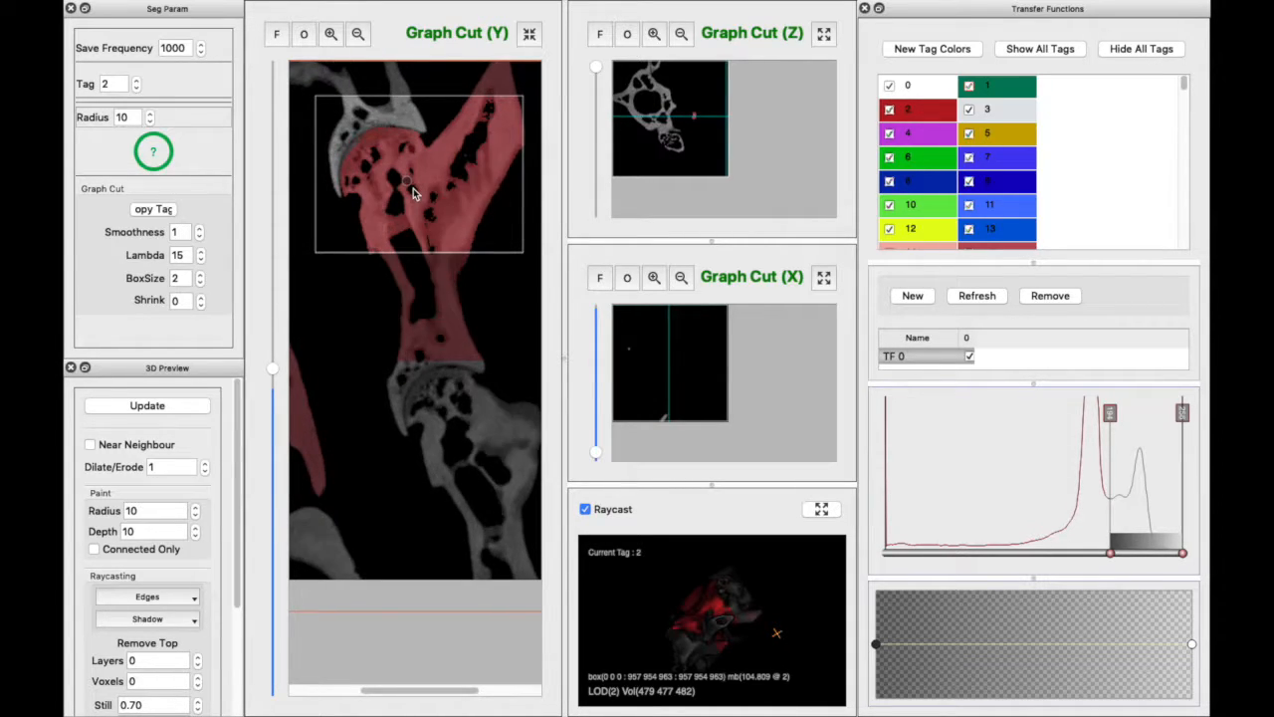
scroll(410, 191, down, 9)
scroll(403, 207, down, 9)
scroll(414, 206, down, 2)
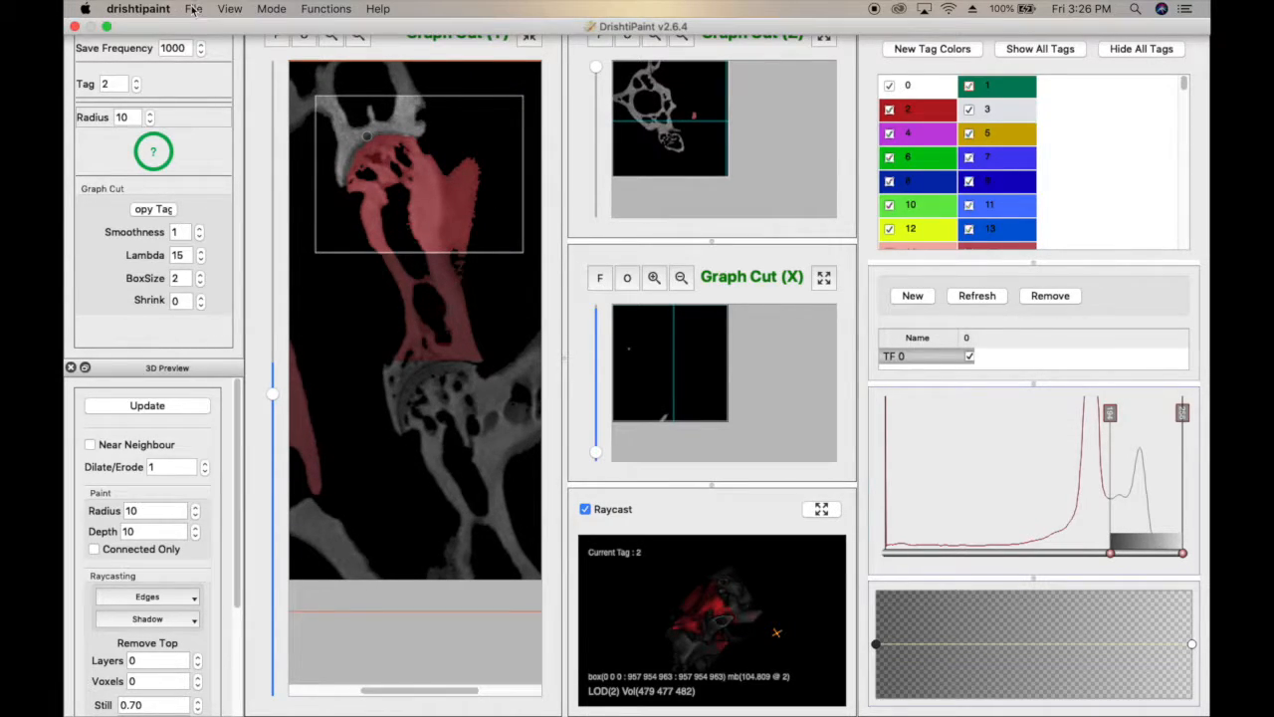
Save the segmentation work and update the enlarged 3D preview, orbiting it to inspect the tag 2 bone.
click(193, 10)
click(252, 183)
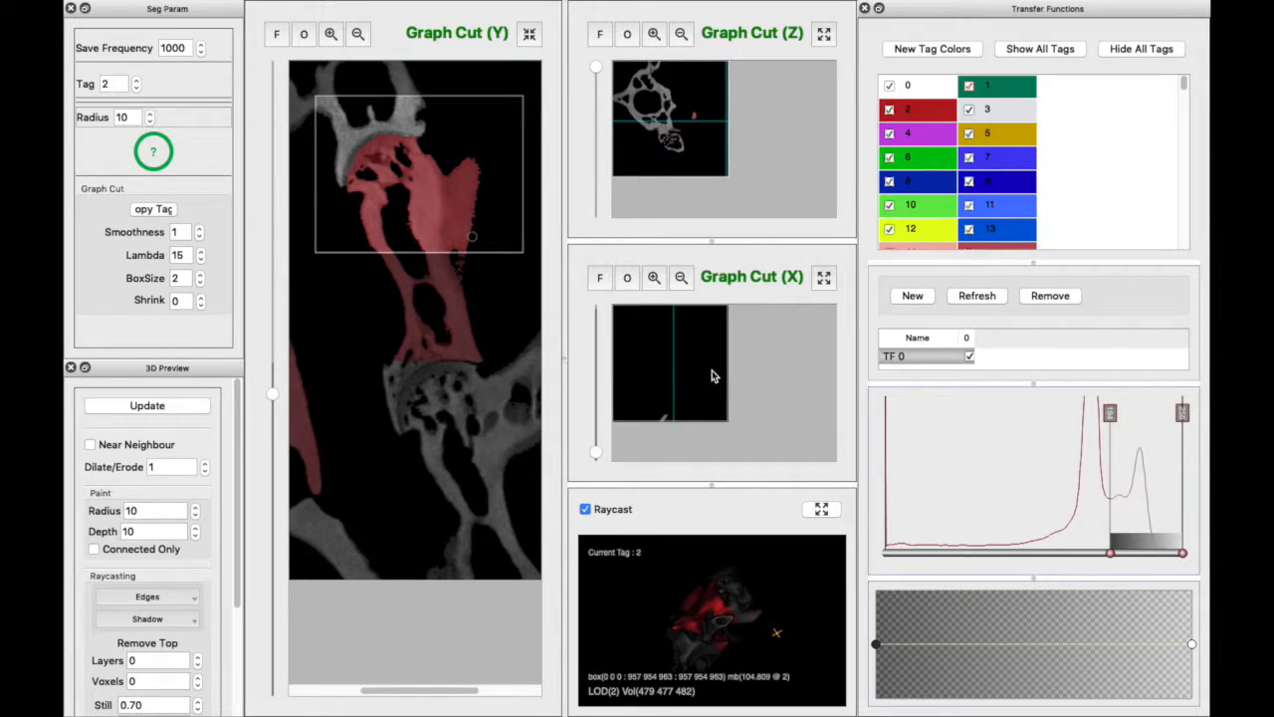
click(821, 511)
drag(377, 252, 316, 202)
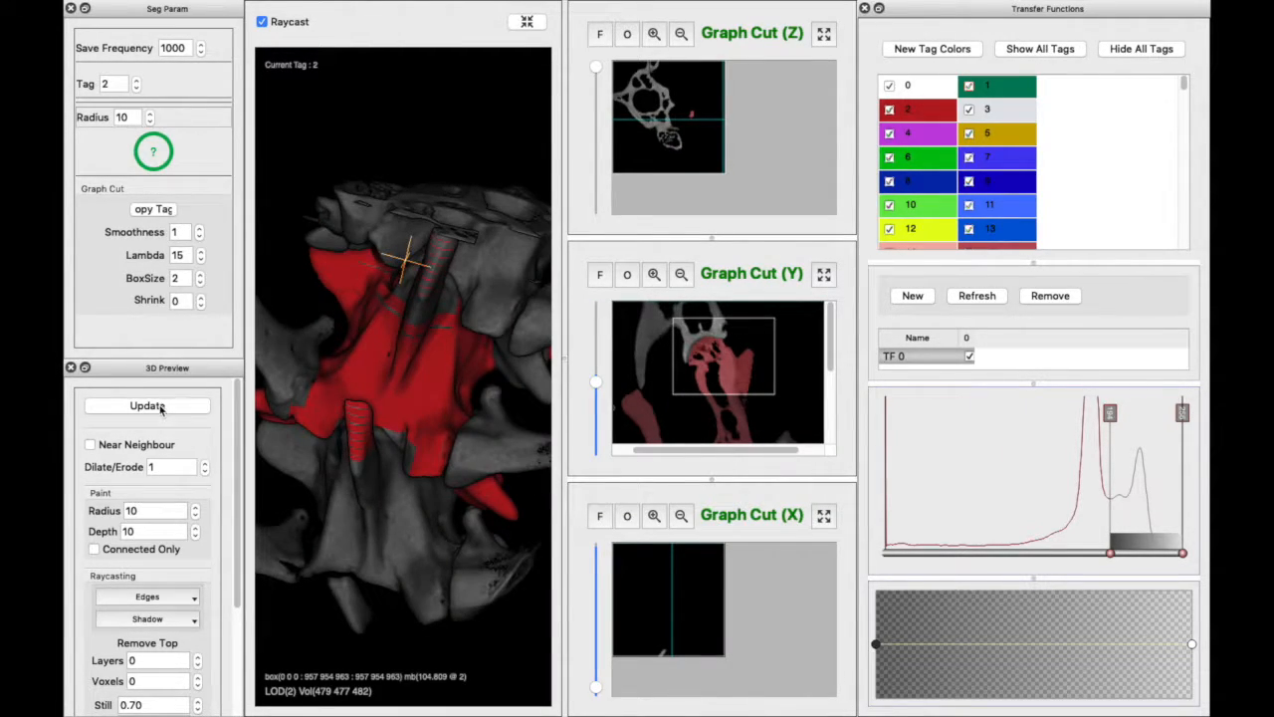
click(159, 407)
click(663, 372)
drag(398, 412, 476, 347)
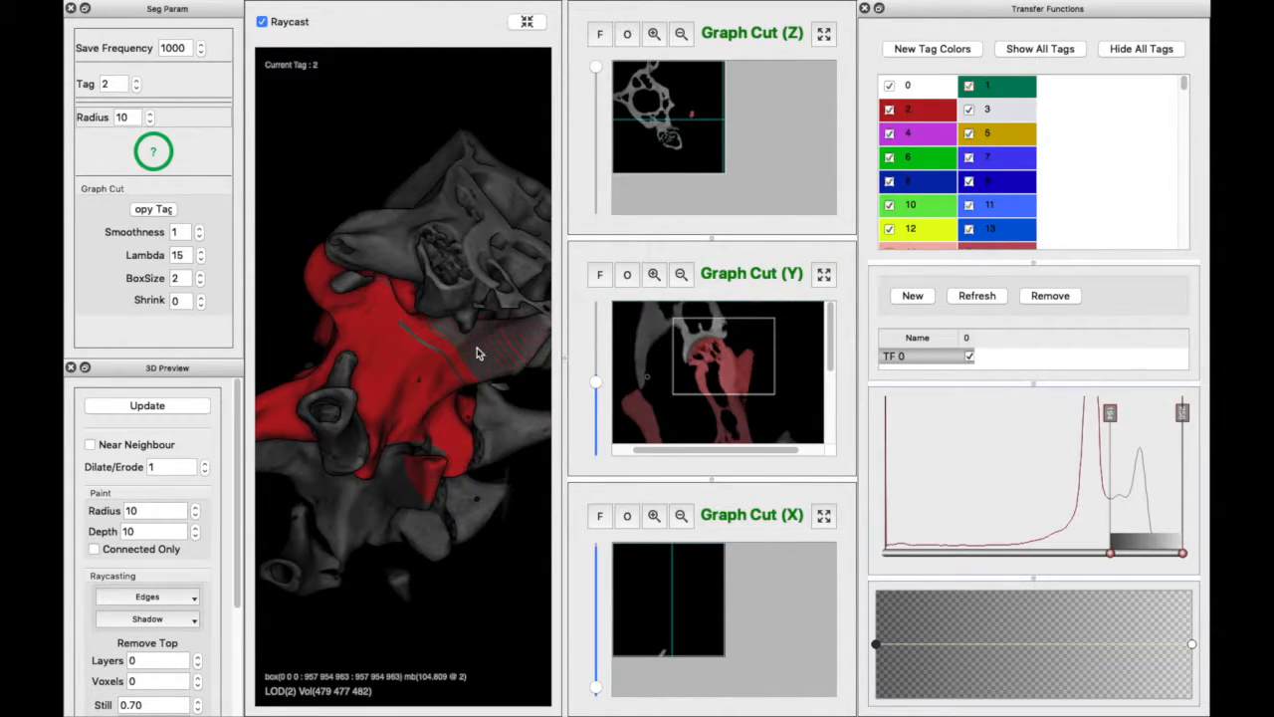
Close the program and reopen CAS-61811_midvert_20July2018_render.pvl.nc.pvl.nc in DrishtiPaint with subsampling level 2.
mouse_move(229, 8)
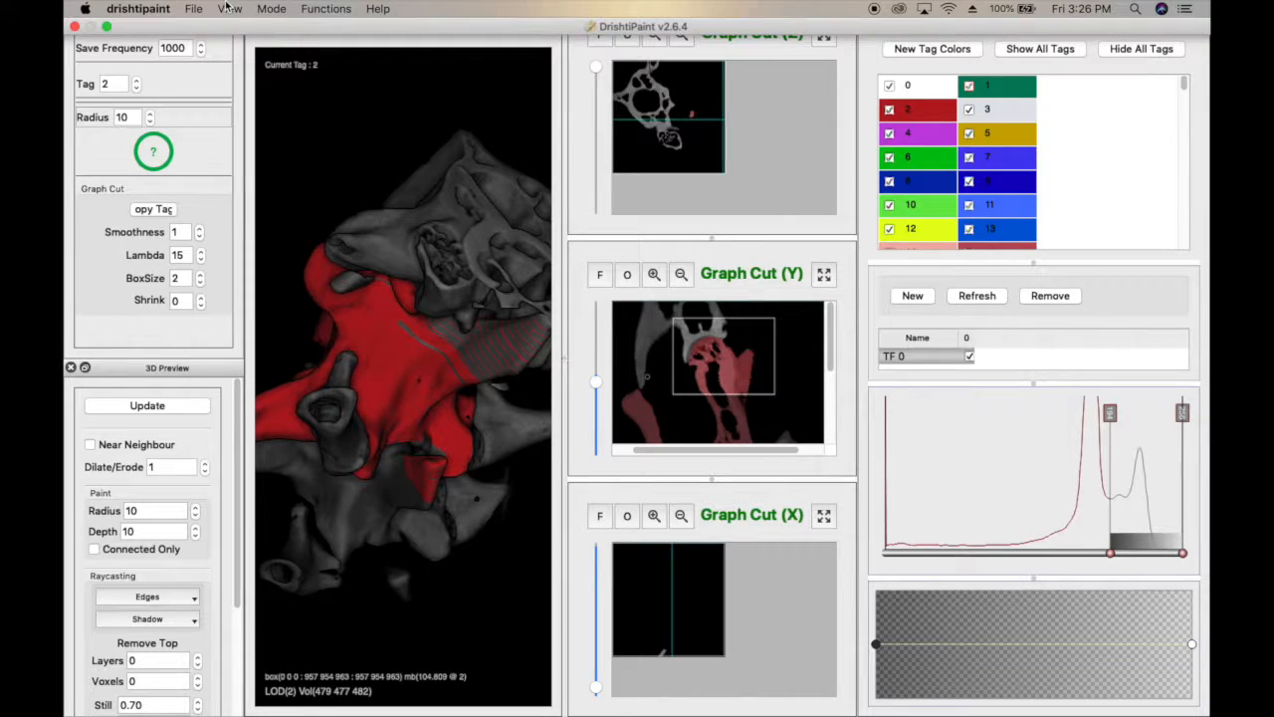
click(74, 26)
double_click(1002, 230)
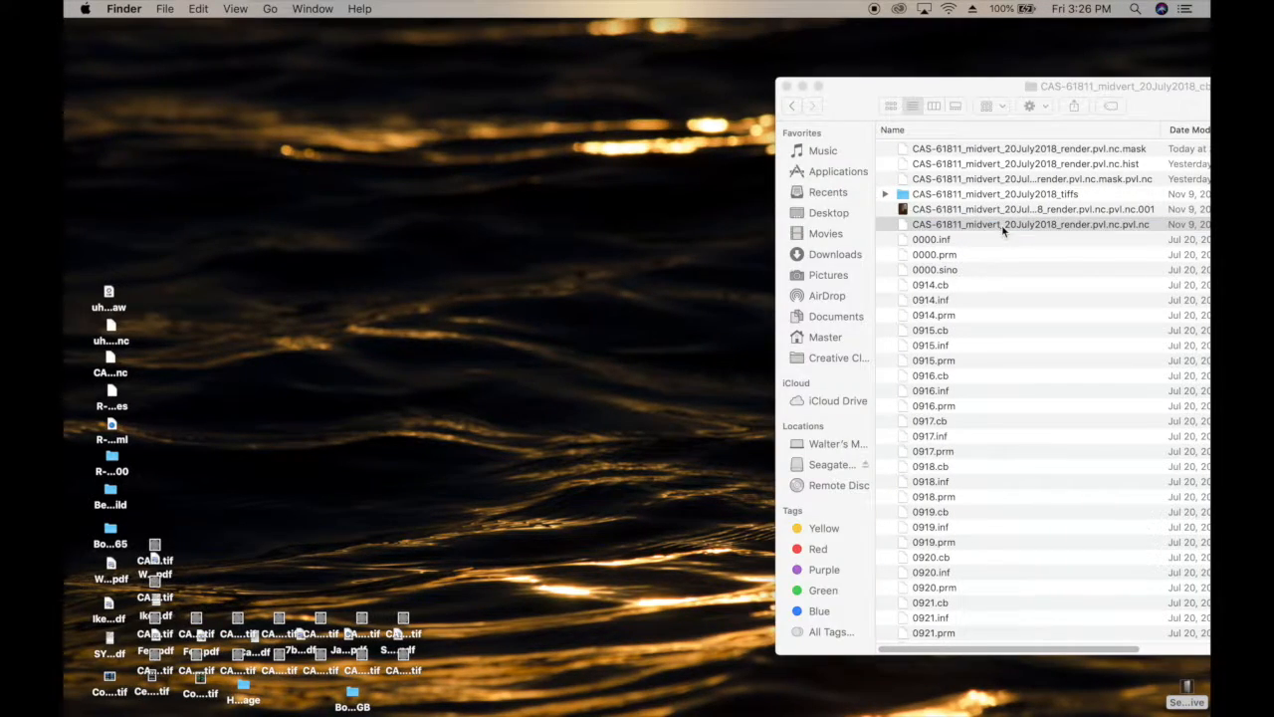
drag(996, 225, 507, 402)
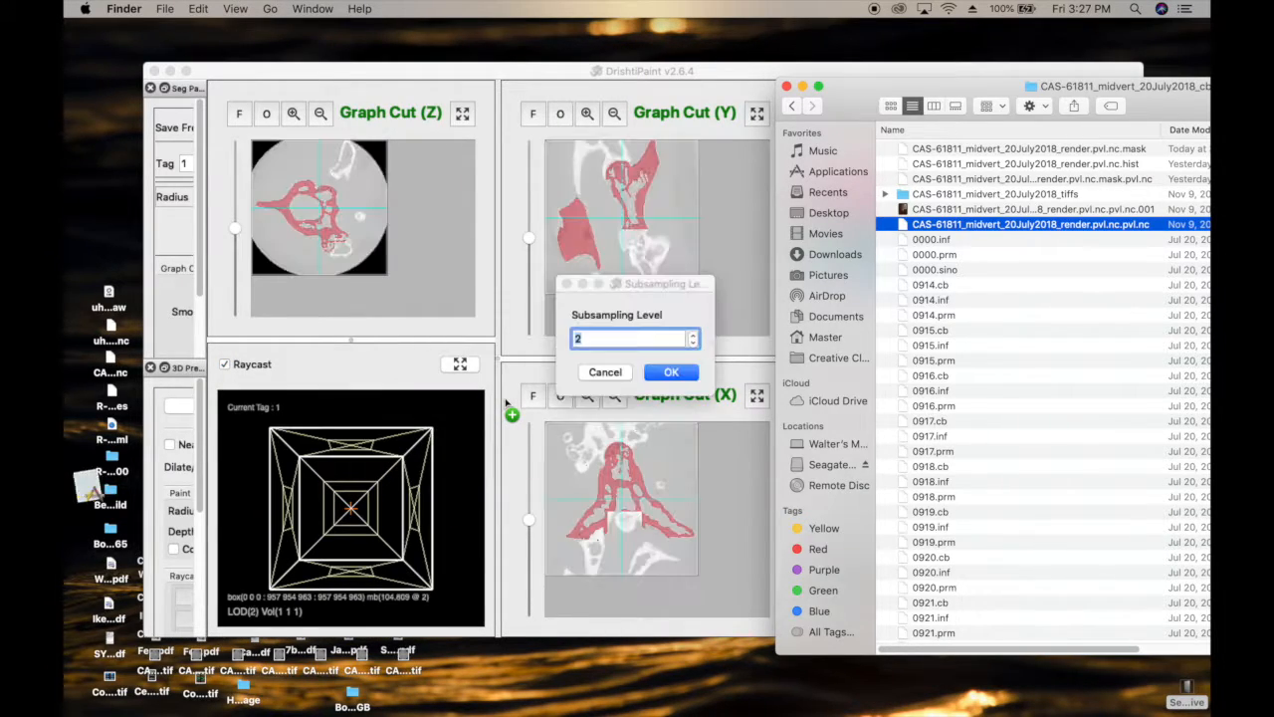
click(671, 369)
Maximize the DrishtiPaint window and narrow the transfer function to the bone peak at the bright end of the histogram.
click(186, 71)
drag(1153, 554, 1183, 553)
drag(913, 553, 1109, 553)
Enlarge the 3D preview, hide its bounding box and show only tag 2 to inspect the segmented vertebra.
click(524, 358)
key(b)
scroll(428, 328, up, 5)
mouse_move(418, 338)
mouse_down()
mouse_move(485, 200)
mouse_move(427, 318)
mouse_up()
click(1120, 52)
click(889, 109)
drag(369, 373, 406, 540)
drag(403, 492, 420, 453)
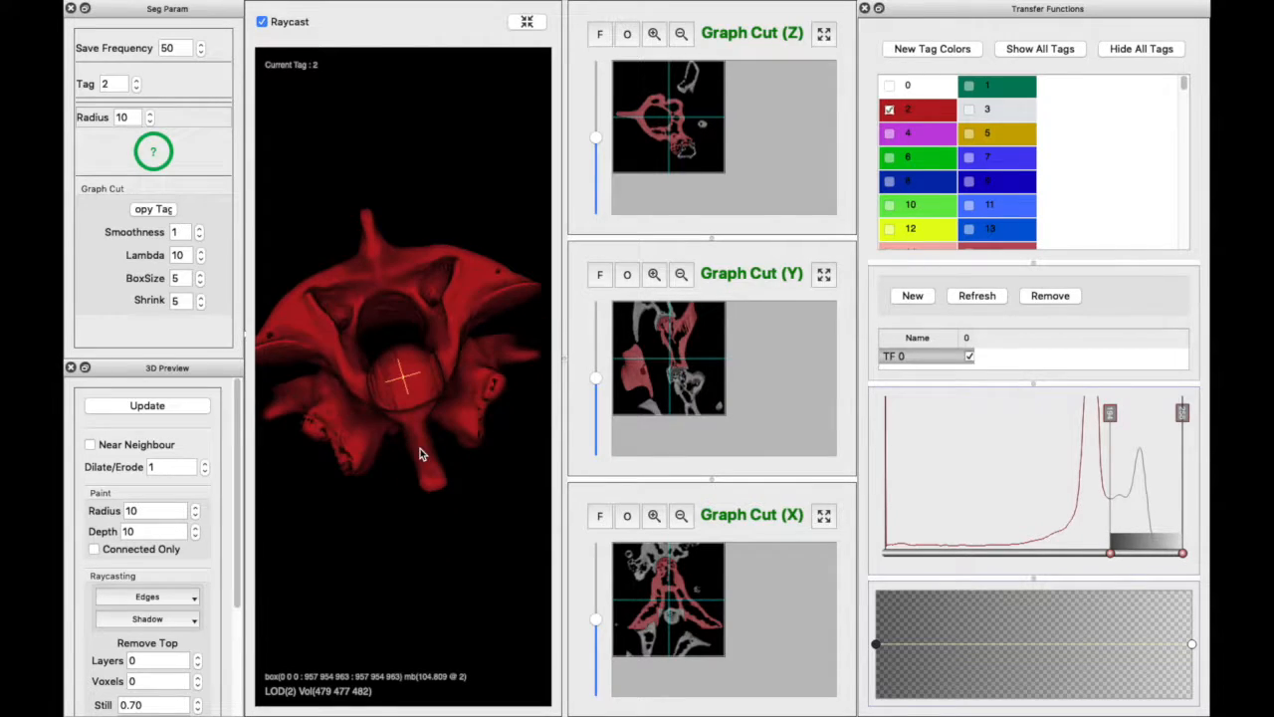
Locate the vertebra's rounded end in the 3D preview and magnify it in an enlarged X slice view.
drag(434, 376, 409, 530)
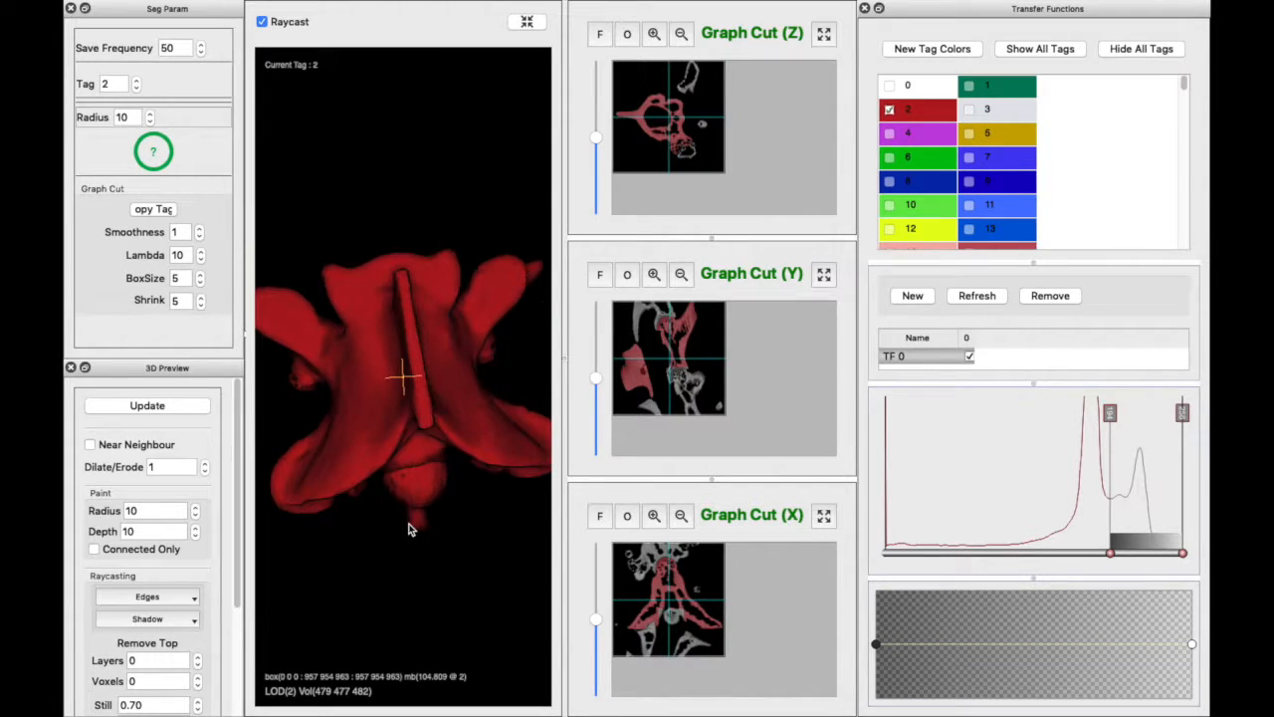
click(421, 474)
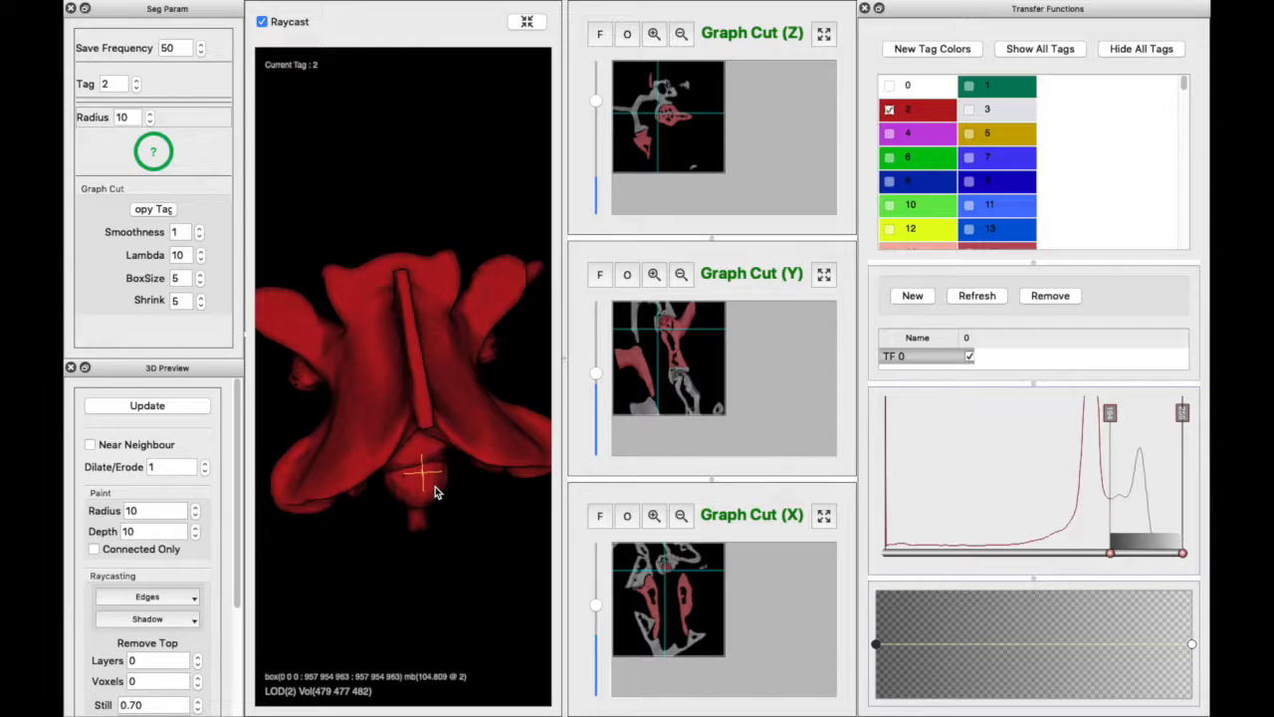
click(824, 517)
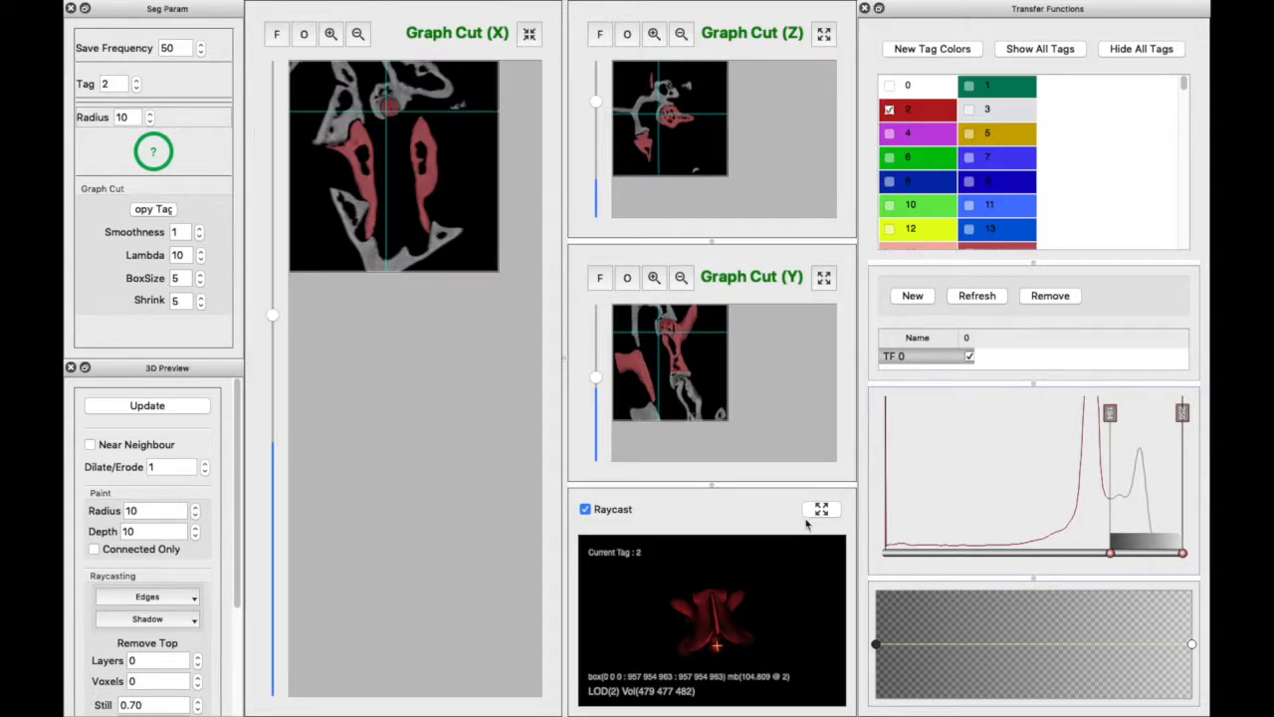
click(330, 35)
click(330, 35)
drag(350, 691, 432, 693)
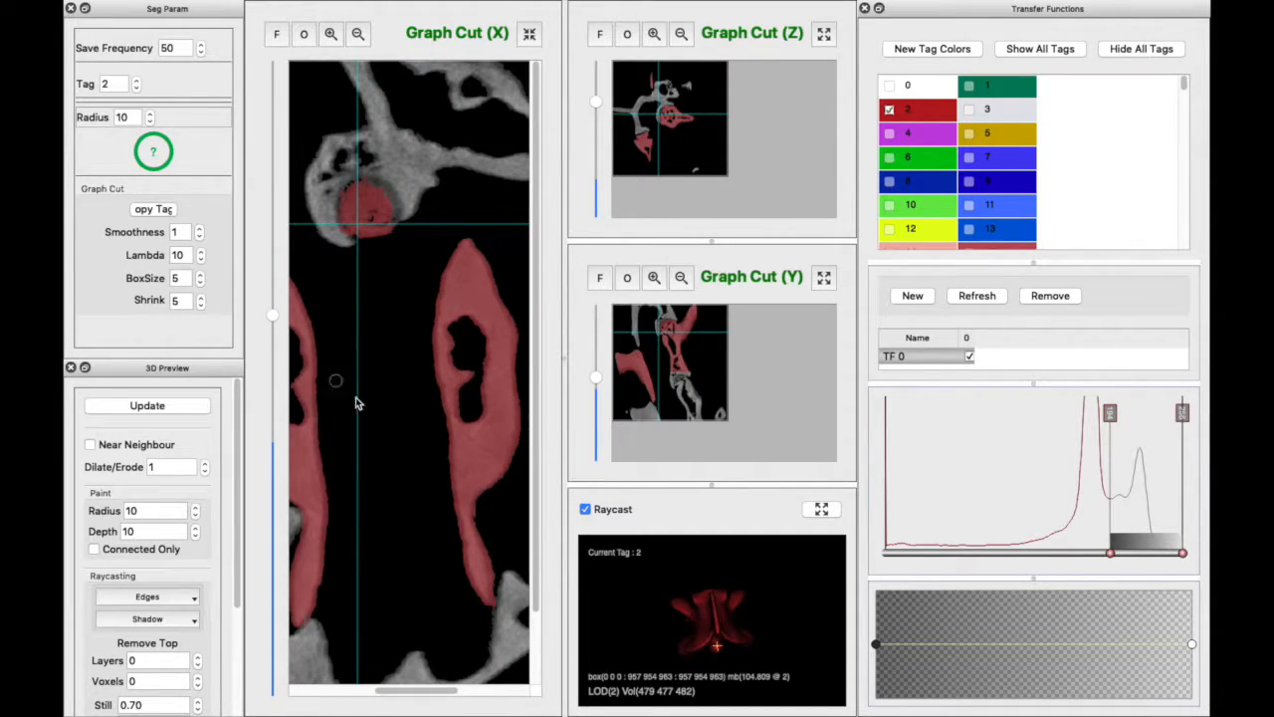
Go to the X slice where the rounded tip first appears and fit the graph cut box around the upper joint.
click(524, 681)
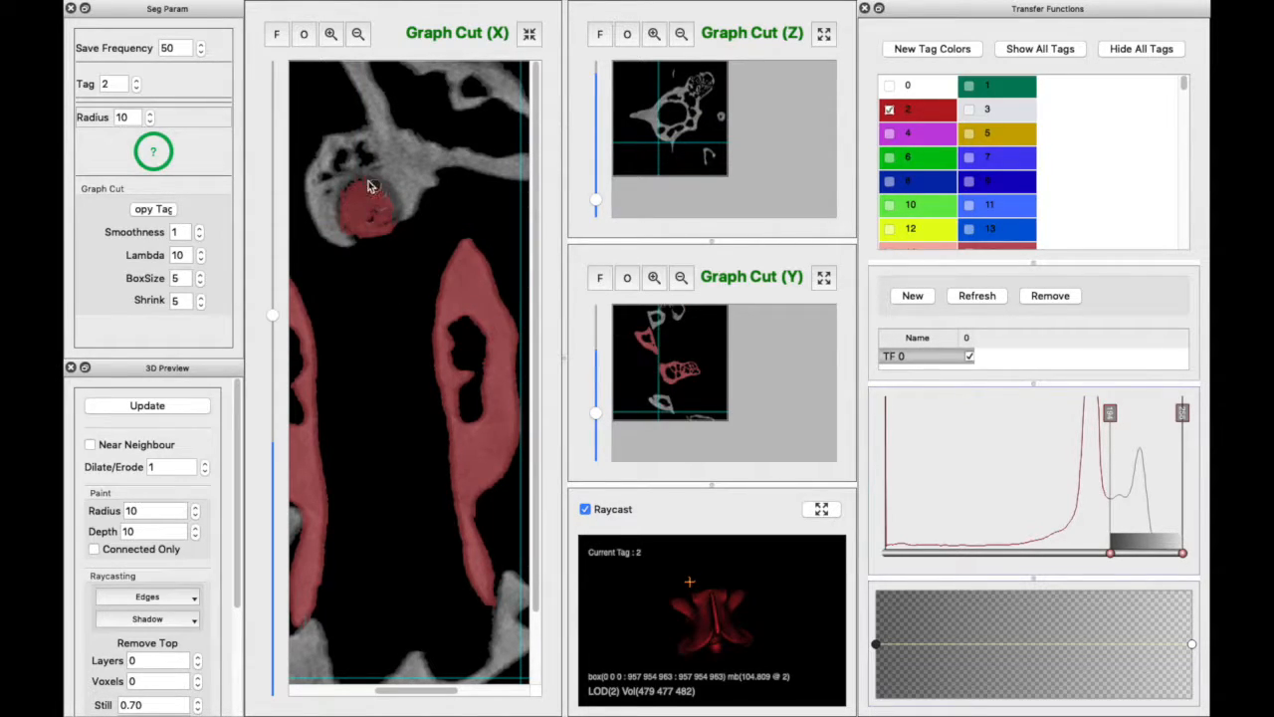
scroll(384, 269, up, 5)
scroll(375, 279, up, 4)
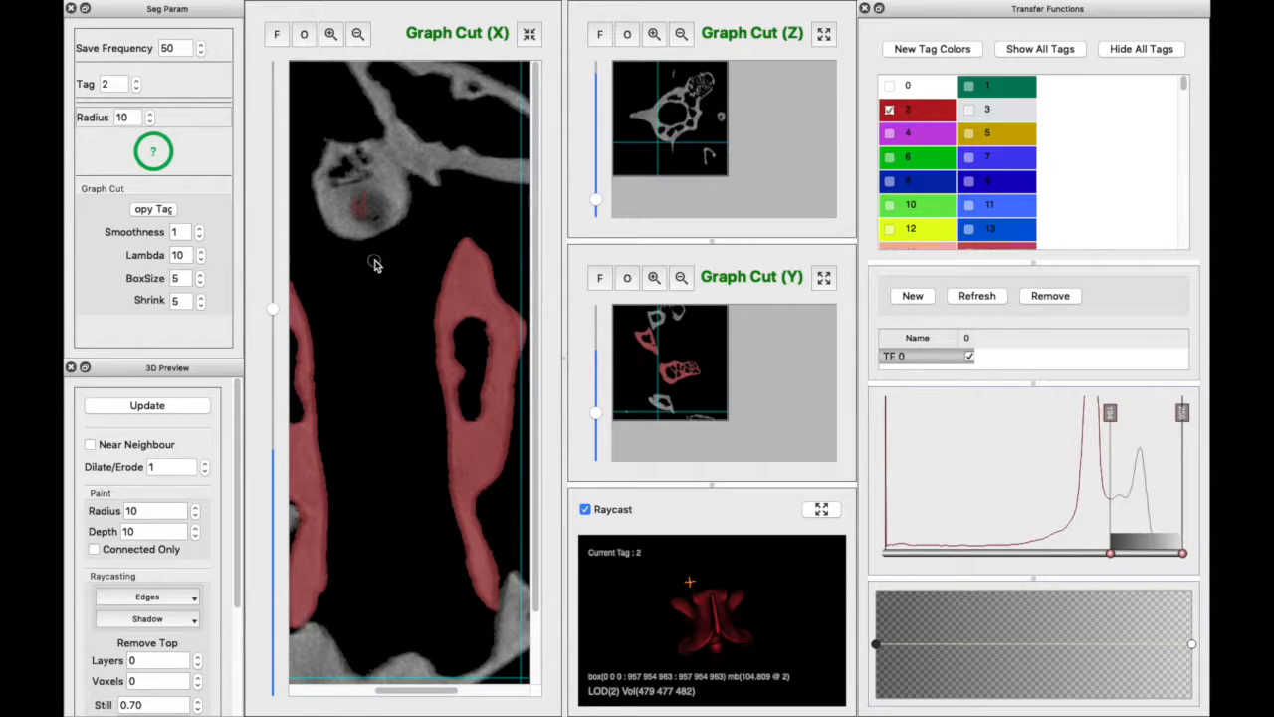
scroll(376, 263, up, 1)
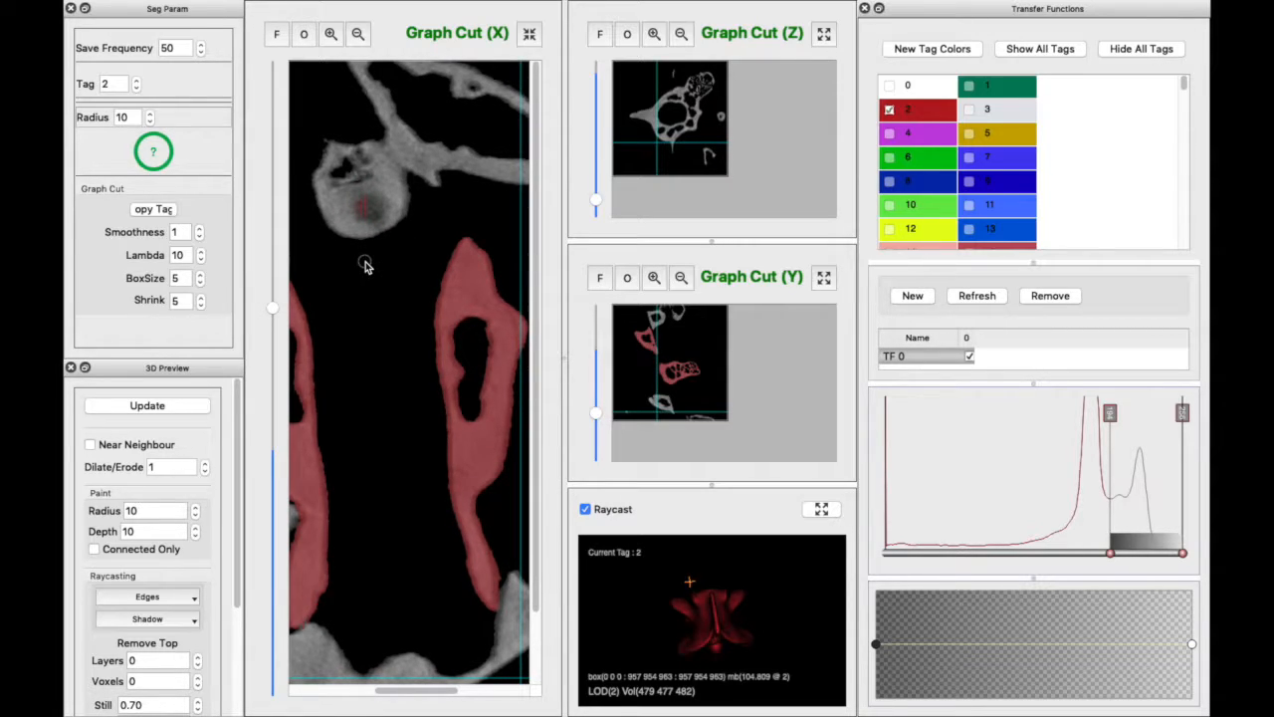
drag(292, 139, 453, 255)
drag(440, 691, 426, 692)
drag(489, 216, 480, 219)
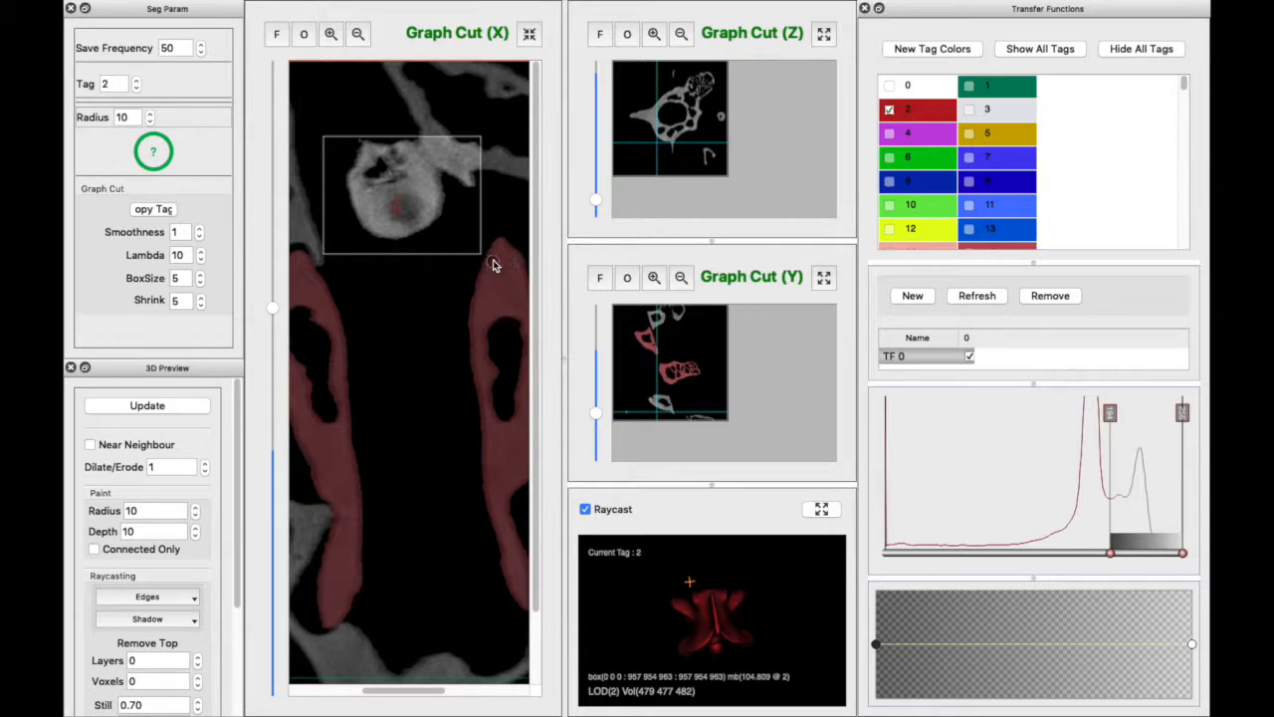
drag(323, 206, 329, 206)
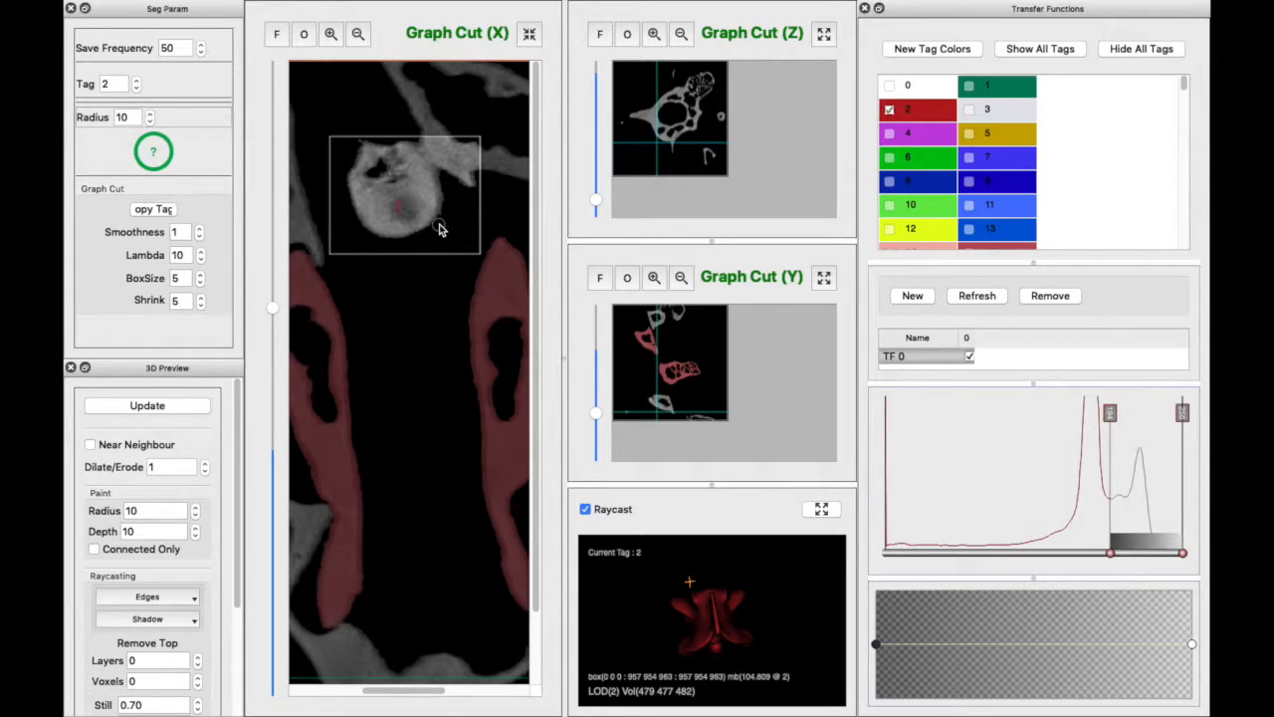
Set Smoothness to 2 and rerun the tag 2 graph cut on the first X slices of the rounded tip.
scroll(442, 229, down, 1)
scroll(442, 229, down, 1)
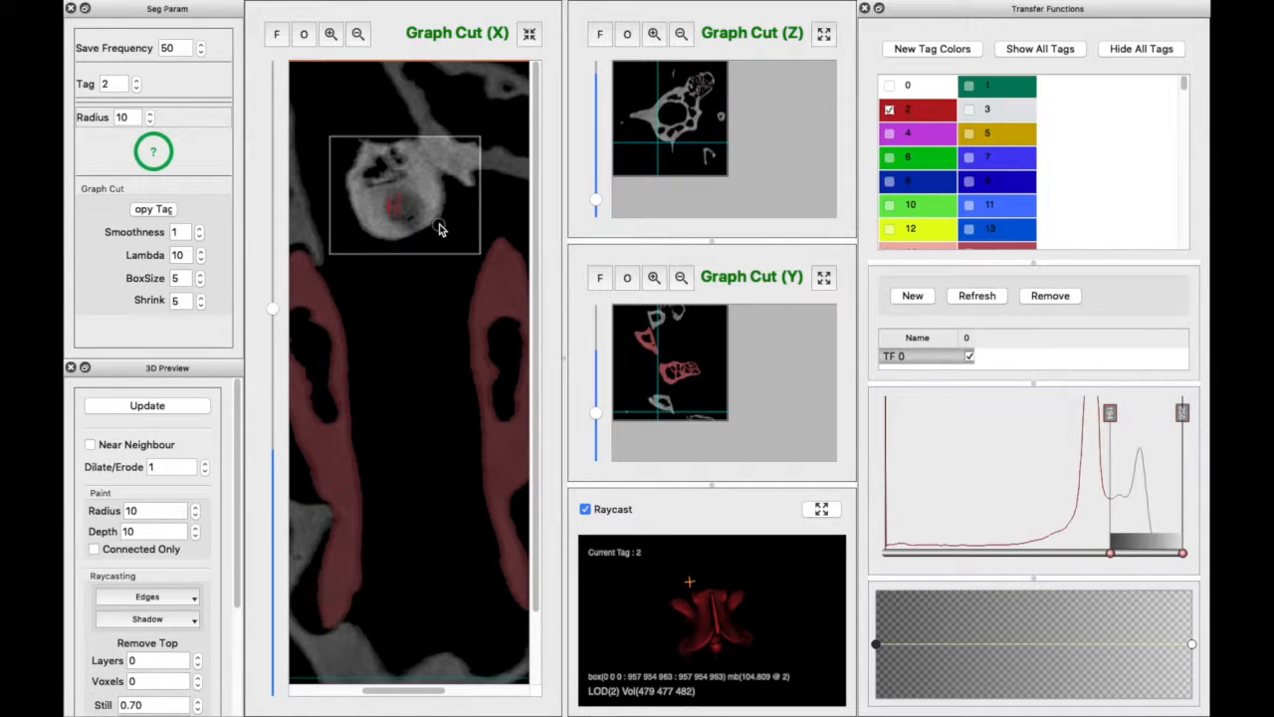
click(199, 228)
key(t)
scroll(411, 233, up, 1)
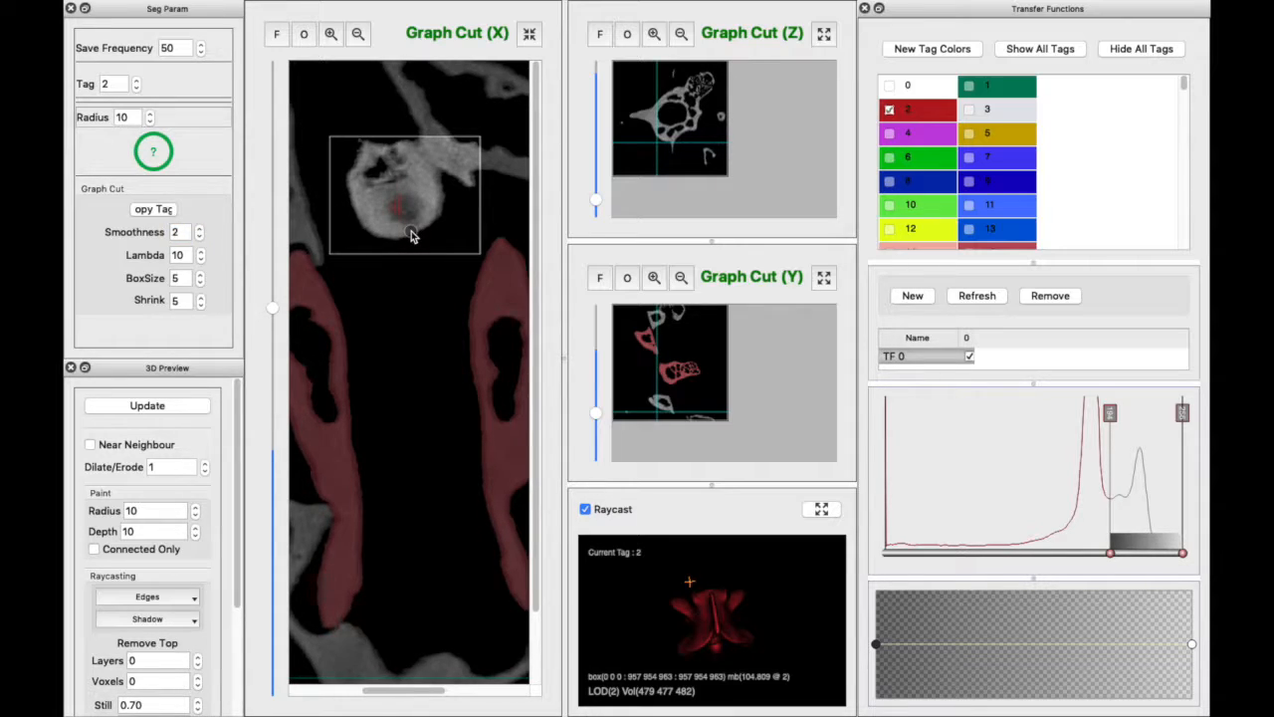
scroll(411, 235, up, 1)
scroll(411, 235, up, 1)
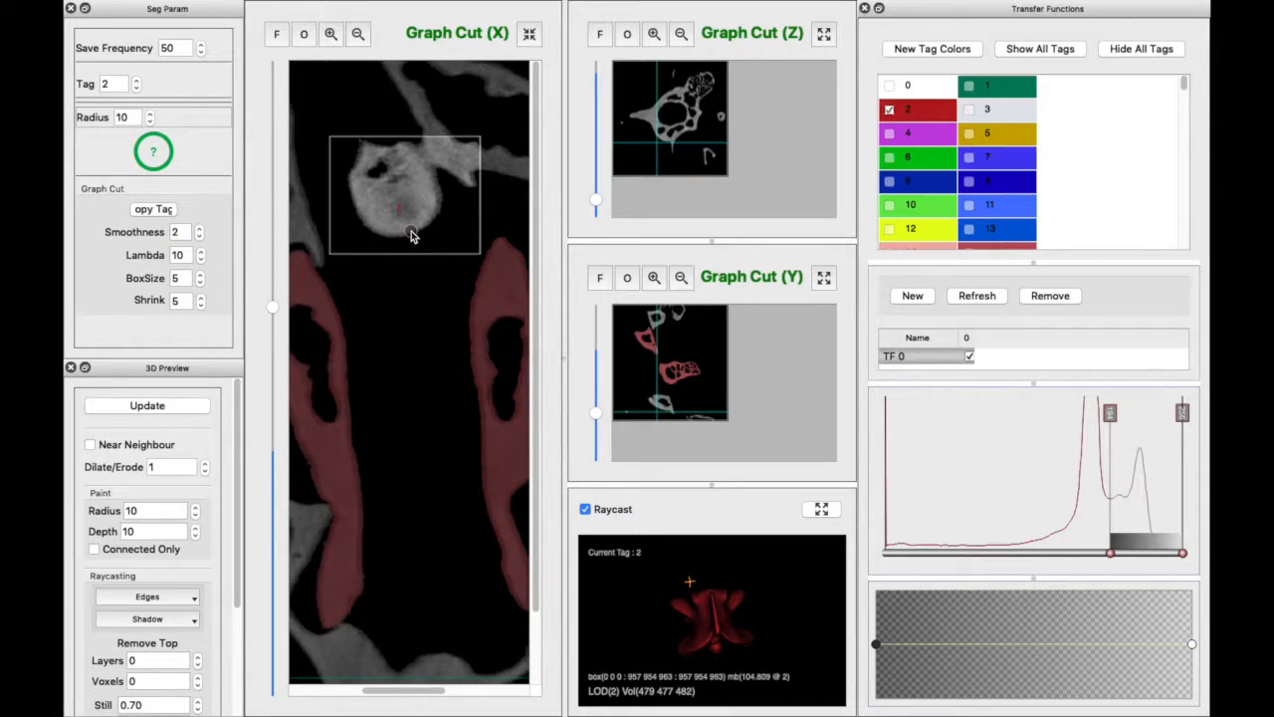
Carry the tag 2 graph cut through the next X slices as the rounded tip widens inside the socket.
scroll(401, 232, up, 1)
scroll(401, 232, up, 3)
scroll(416, 247, up, 1)
scroll(416, 245, up, 1)
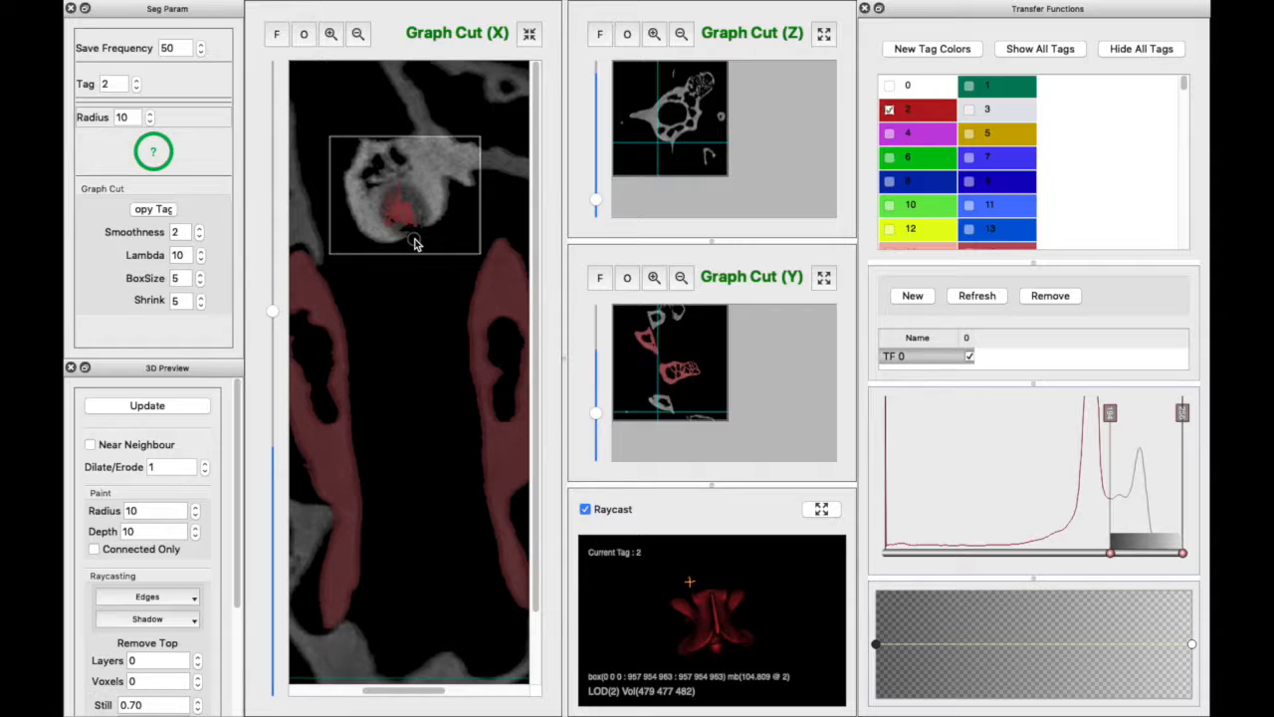
scroll(416, 245, up, 1)
scroll(420, 233, up, 1)
scroll(418, 233, up, 2)
scroll(443, 242, up, 1)
Raise Smoothness to 4 and rework the tag 2 region of the rounded head on the following X slices.
click(200, 229)
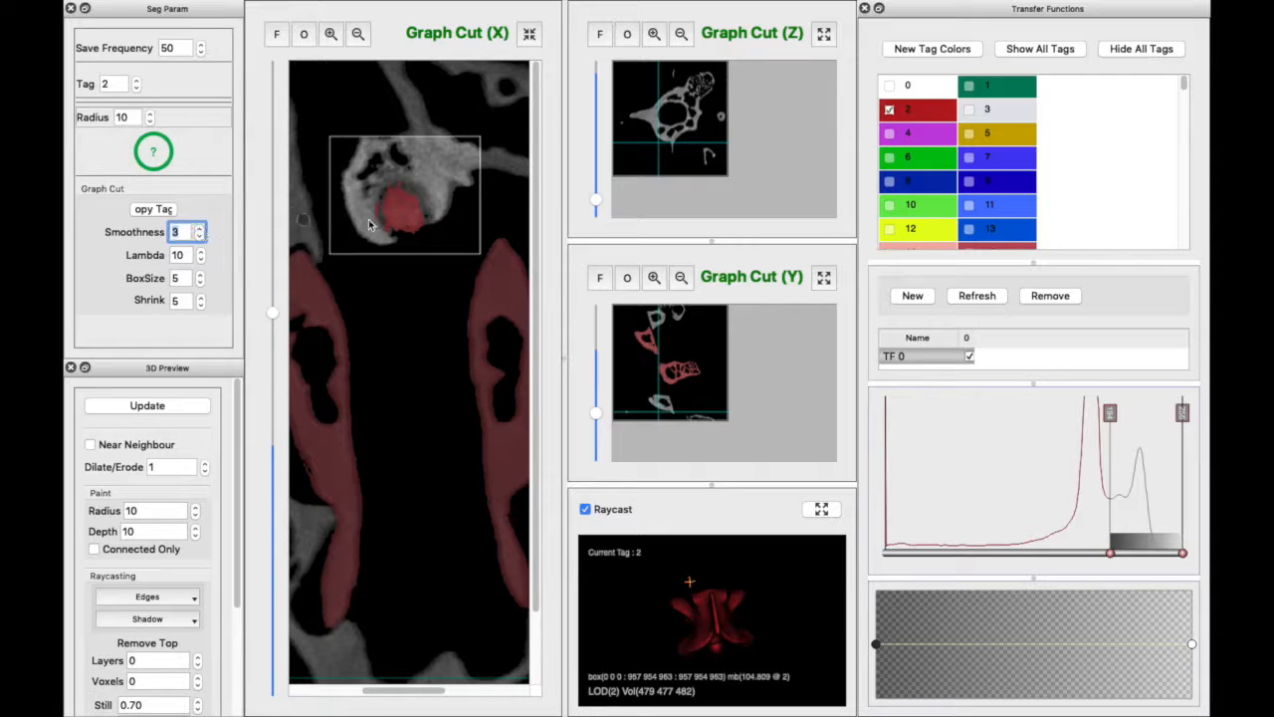
key(Up)
scroll(446, 235, down, 1)
scroll(446, 236, down, 1)
scroll(446, 236, down, 2)
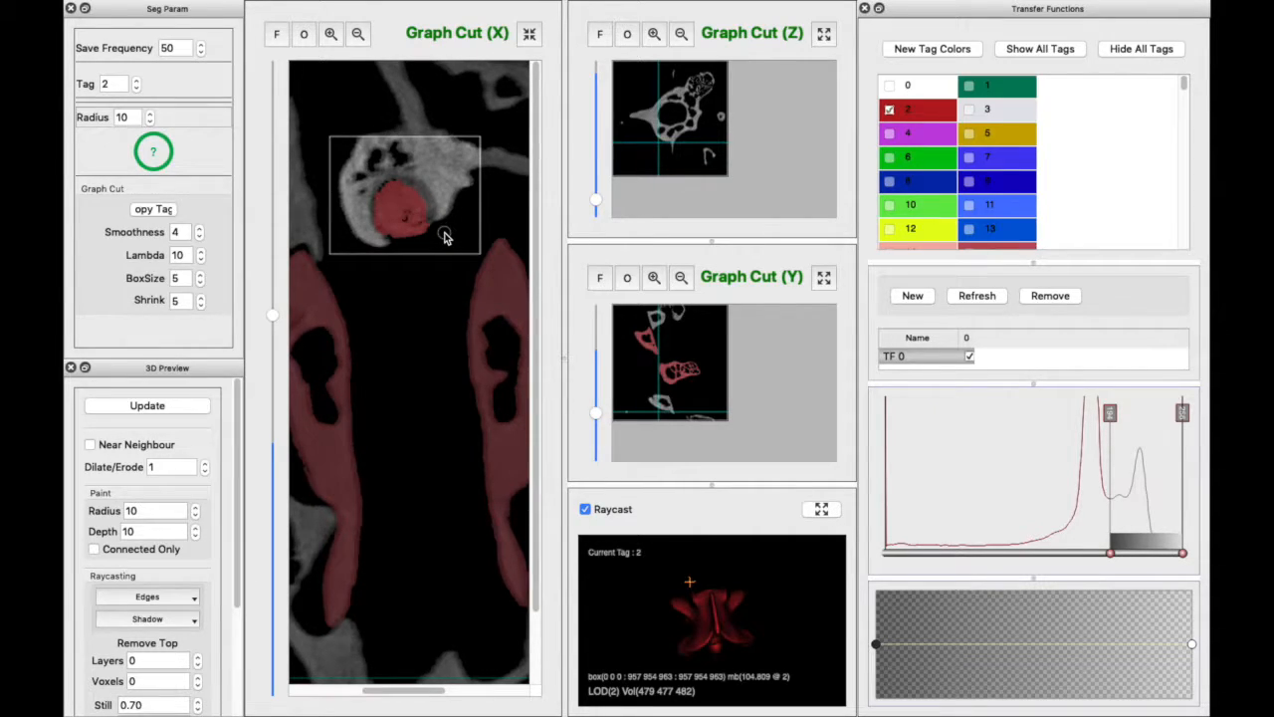
scroll(446, 236, down, 1)
scroll(446, 236, down, 1)
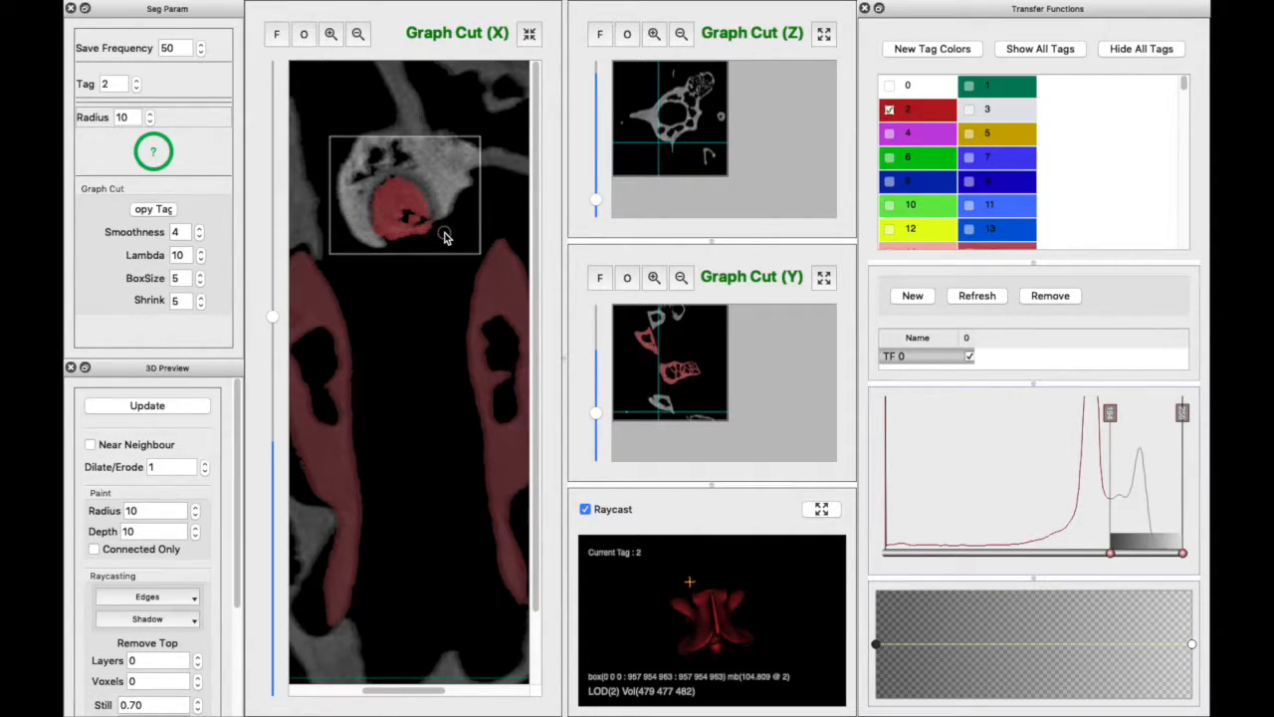
Continue the Smoothness 4 tag 2 pass over the full rounded head within its socket through further X slices.
scroll(446, 236, down, 1)
scroll(378, 212, down, 1)
scroll(444, 238, down, 2)
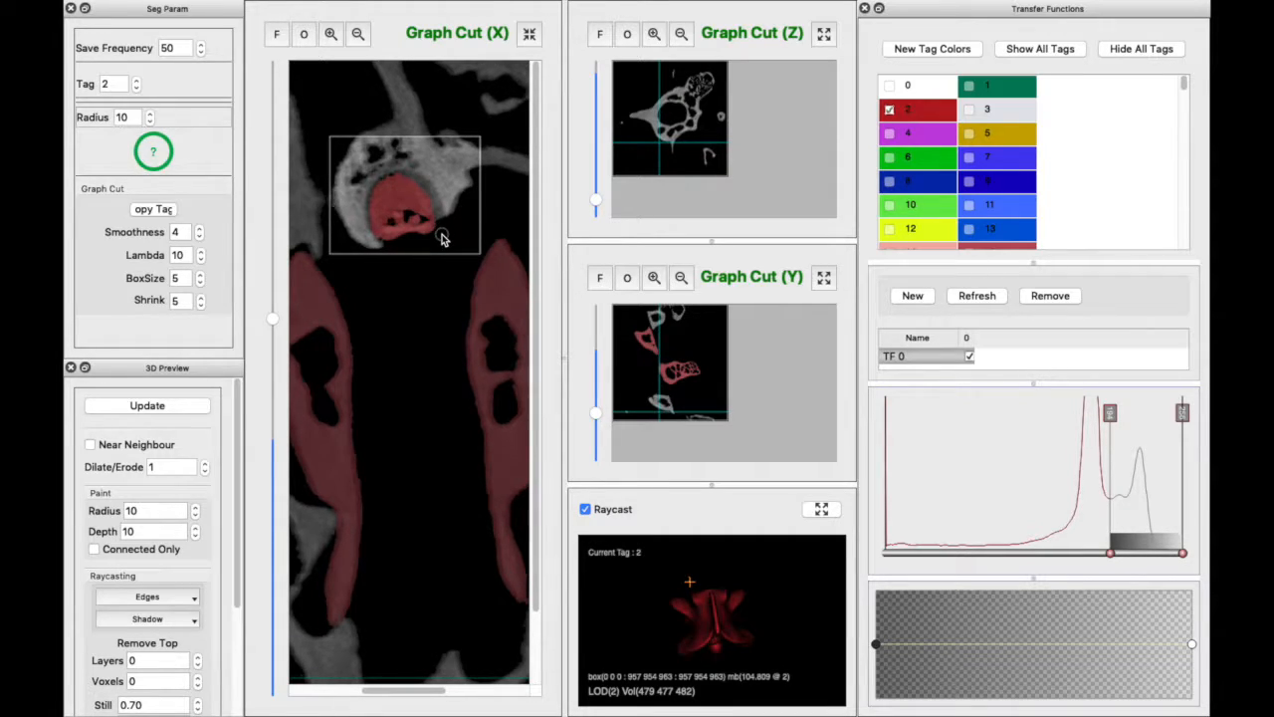
scroll(444, 239, down, 1)
scroll(444, 239, down, 4)
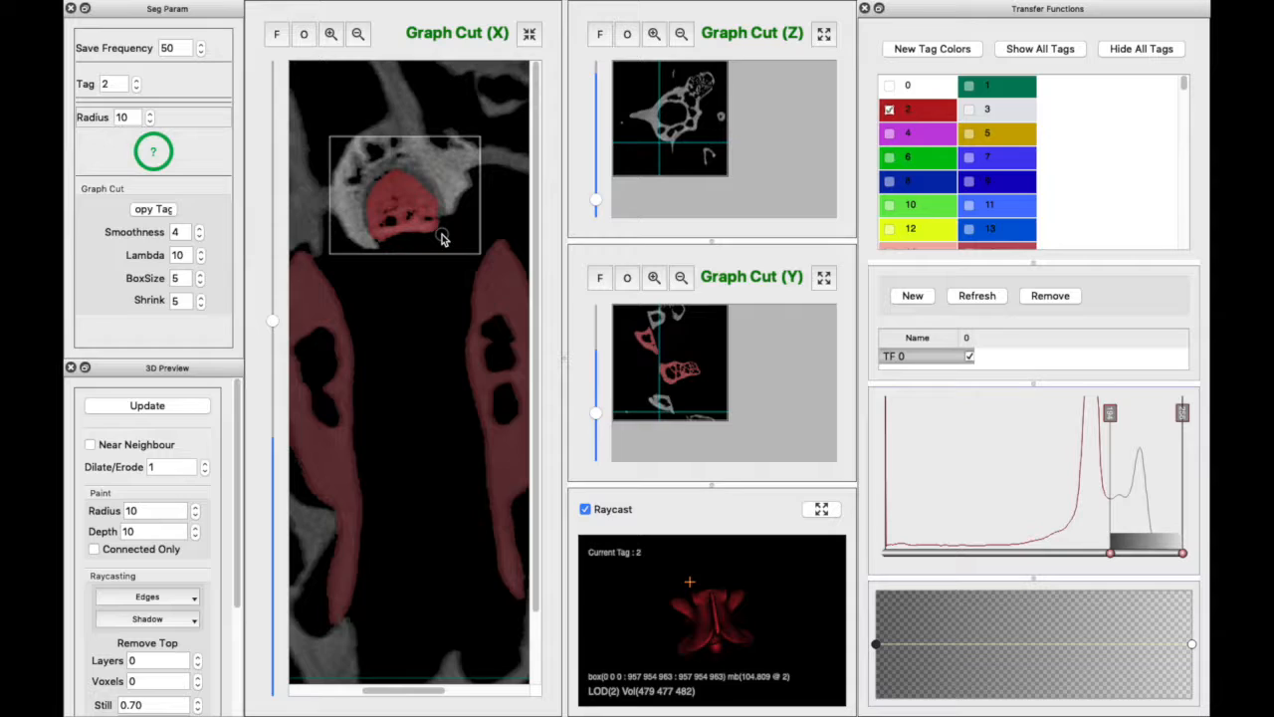
scroll(444, 239, down, 1)
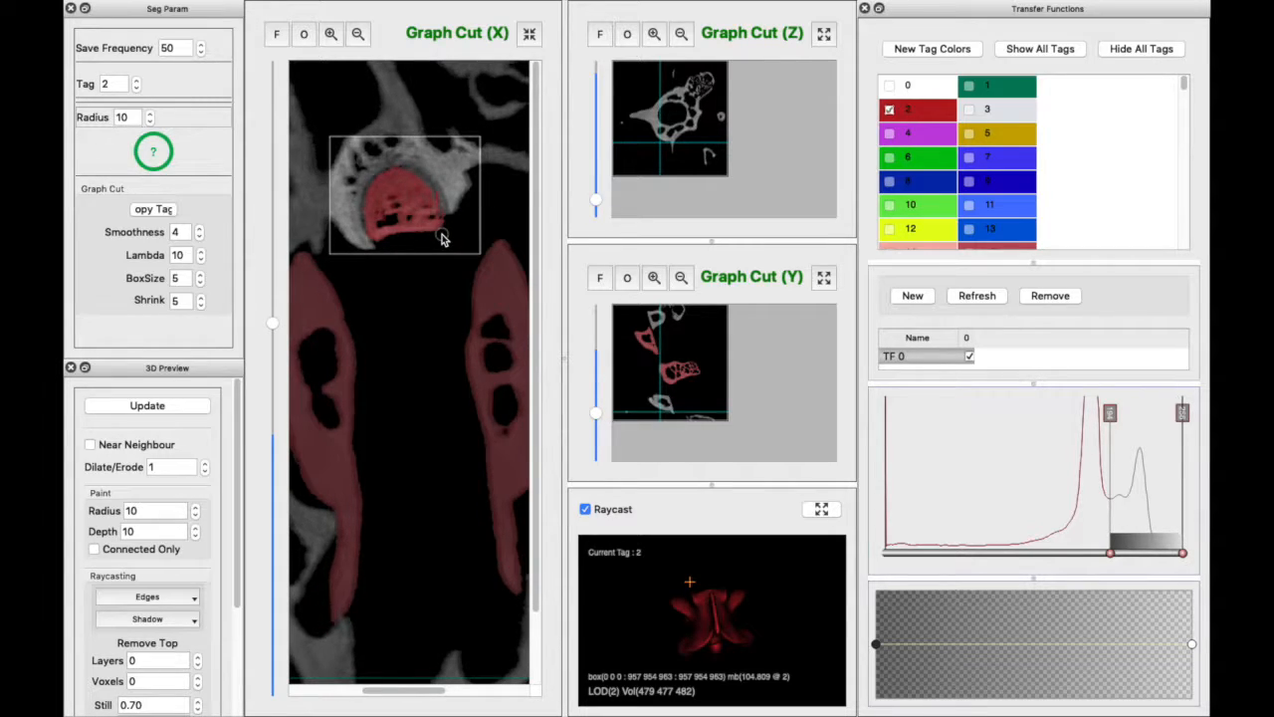
scroll(444, 238, down, 2)
scroll(444, 238, down, 3)
scroll(444, 238, down, 4)
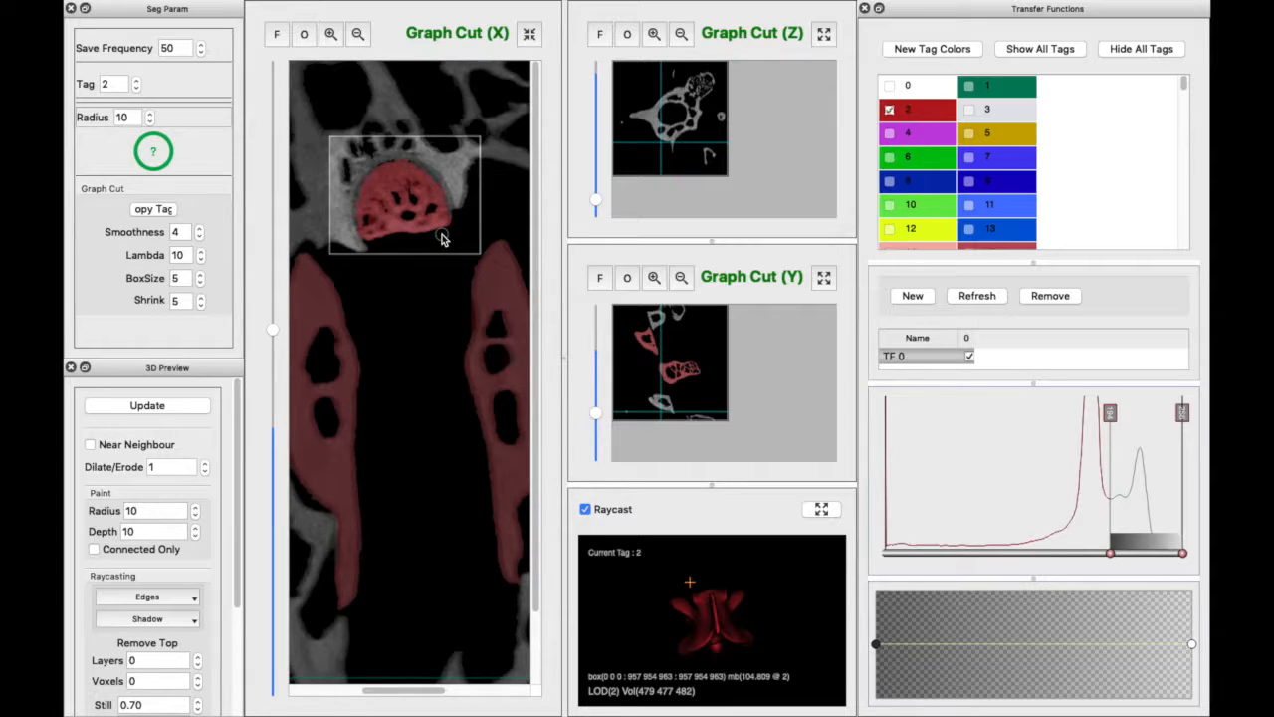
Continue the Smoothness 4 tag 2 graph cut through the X slices where the rounded head starts joining the neck.
scroll(444, 239, down, 1)
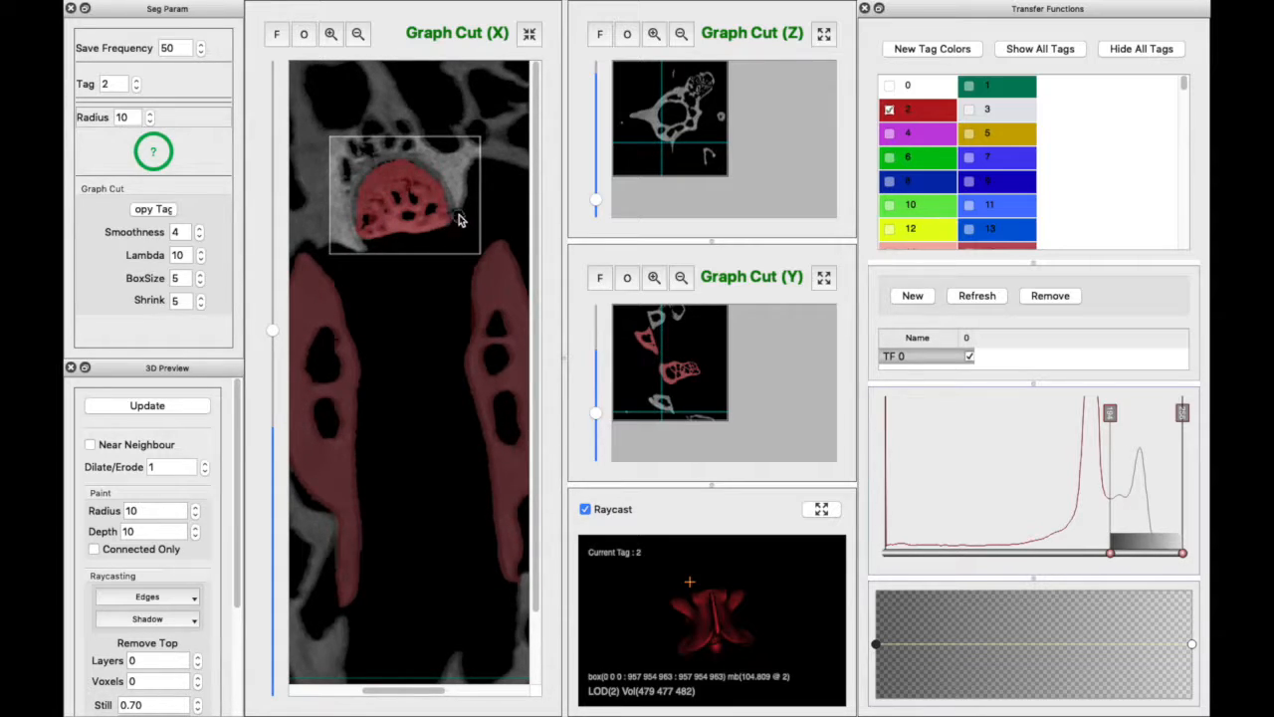
scroll(429, 241, down, 1)
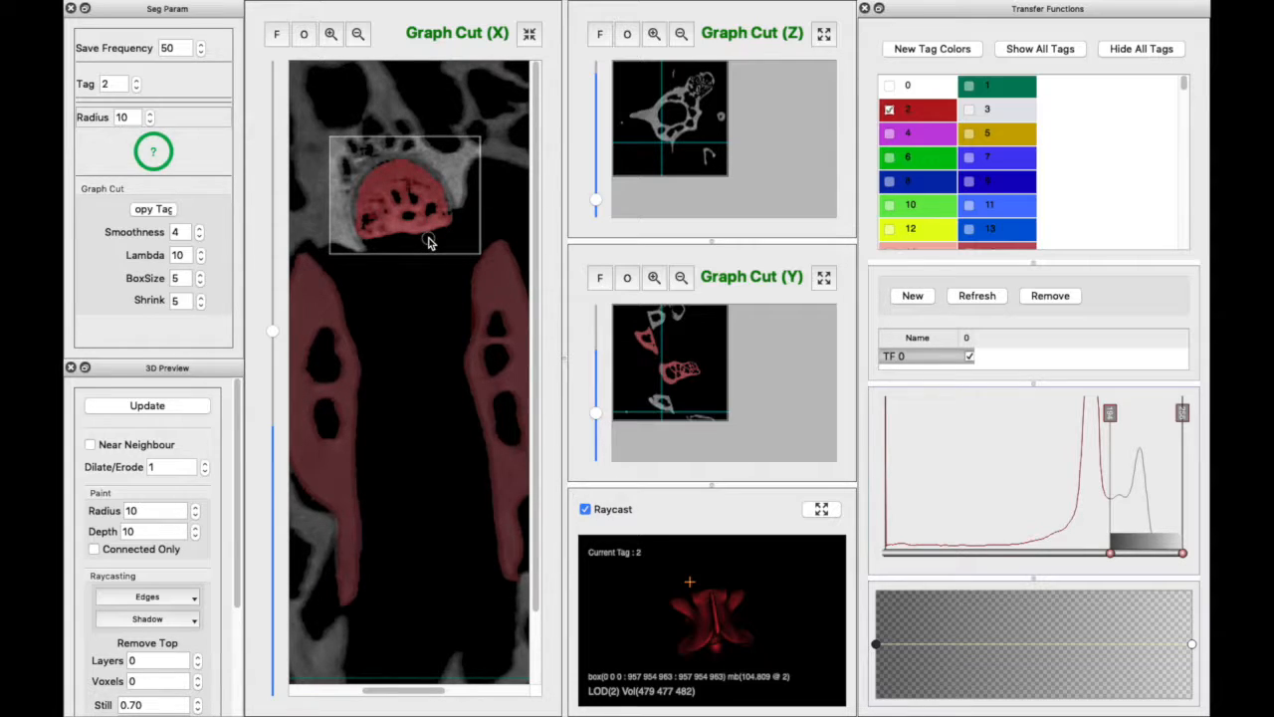
scroll(408, 221, down, 1)
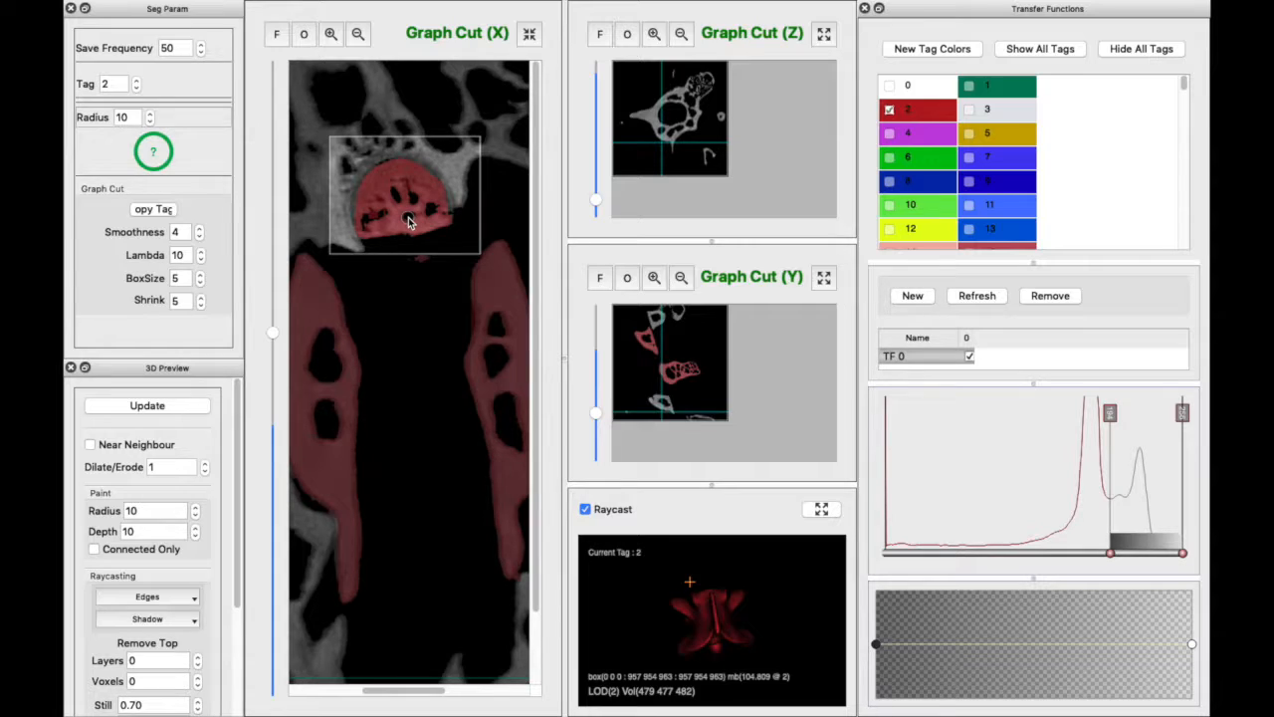
scroll(408, 221, down, 1)
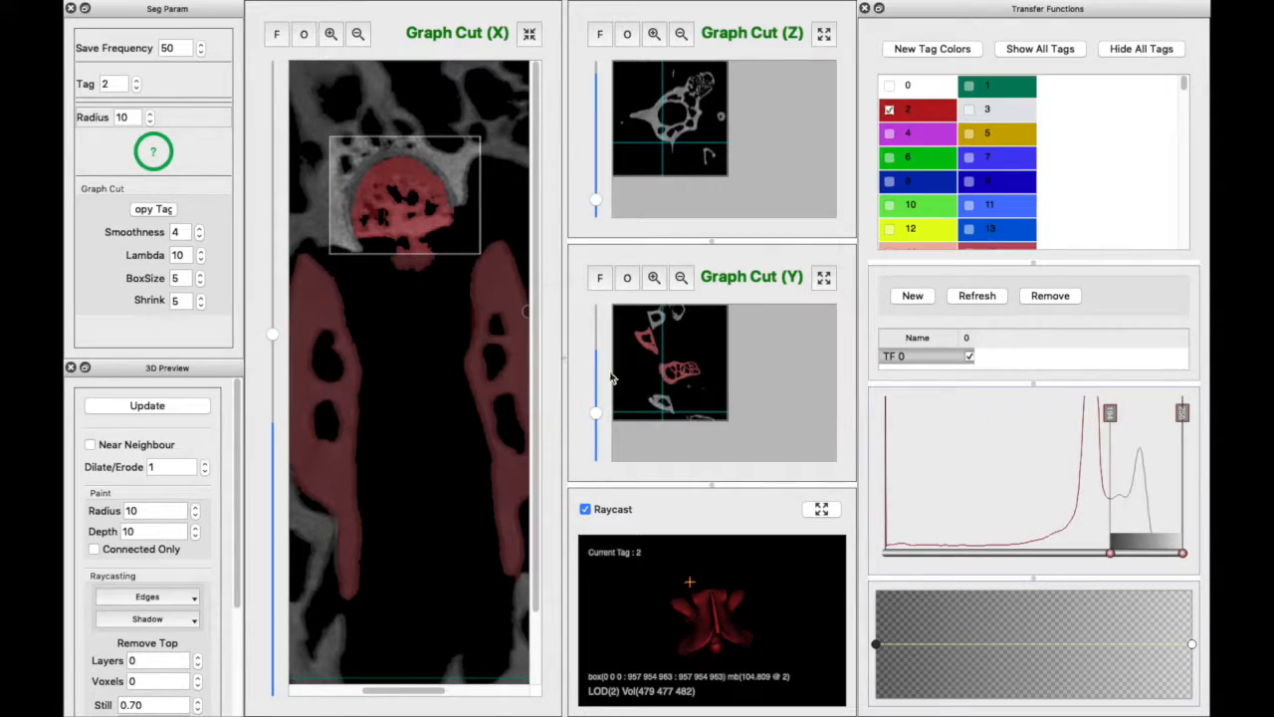
Set Save Frequency to 1000 and continue tagging the rounded head with tag 2 on the following X slices.
double_click(179, 50)
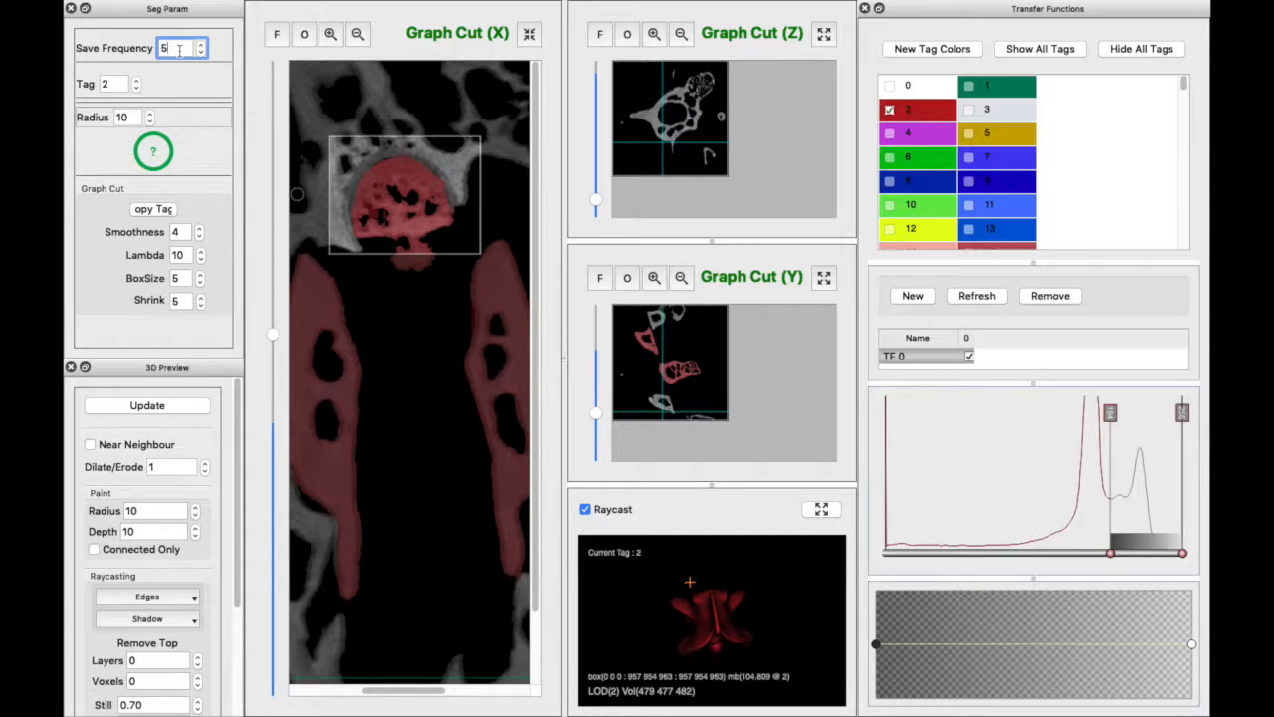
text(1000)
click(433, 223)
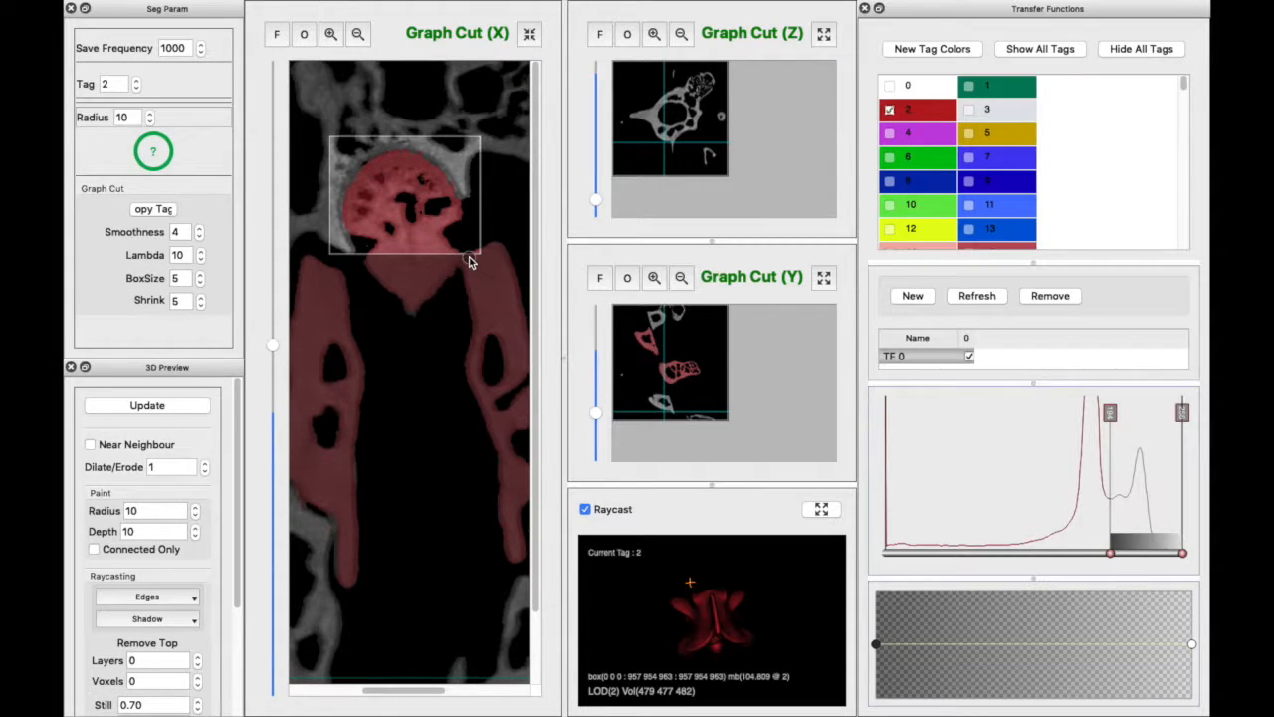
Tighten the graph cut box around the rounded head and carry tag 2 through the remaining X slices.
drag(479, 235, 470, 235)
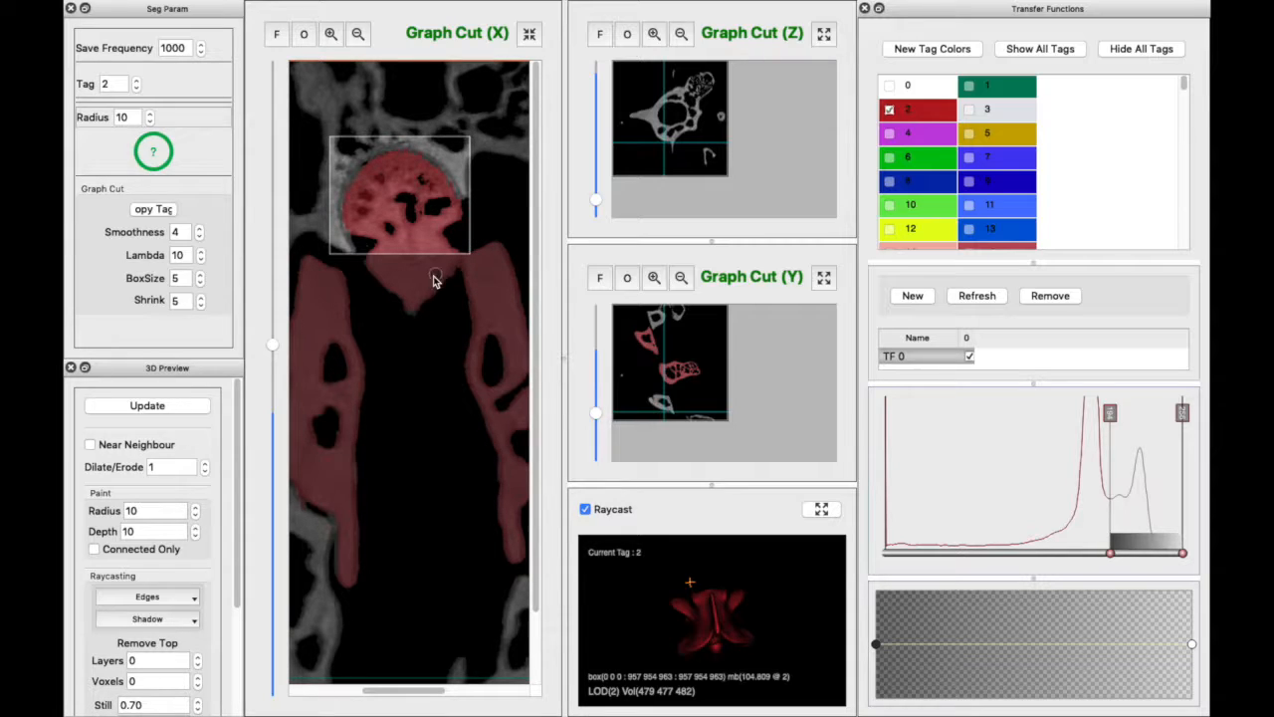
drag(419, 255, 419, 245)
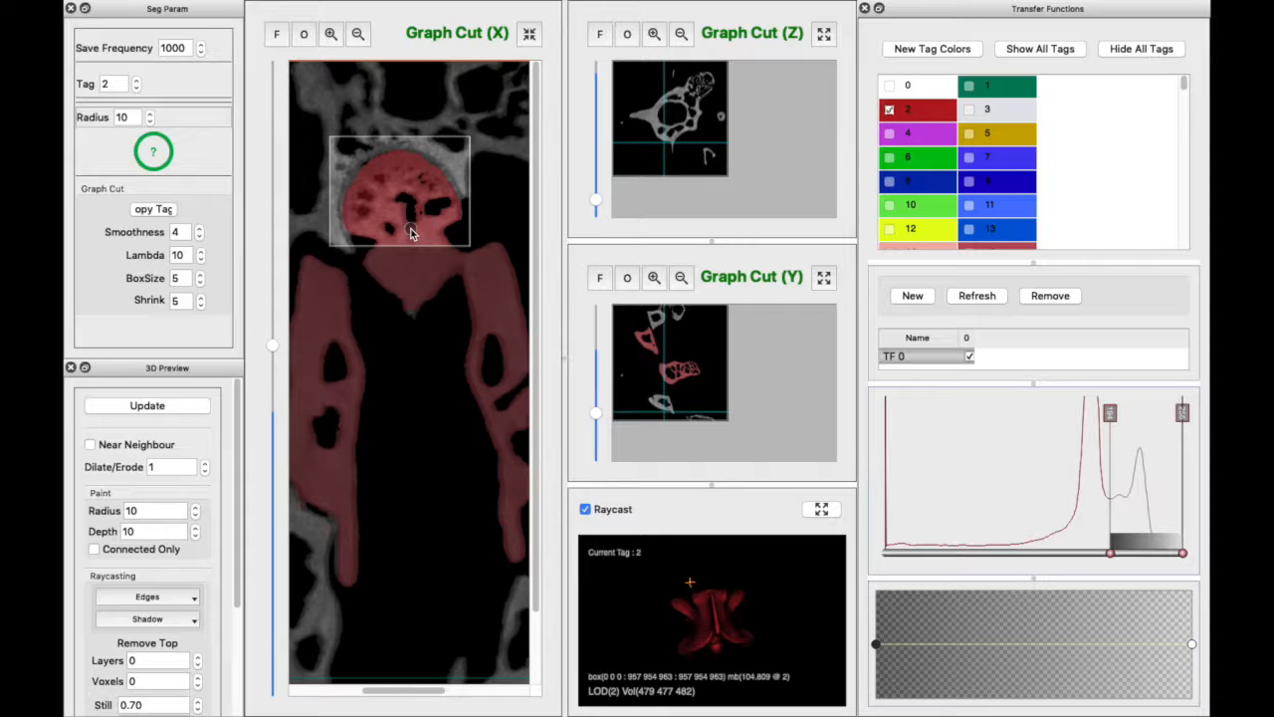
scroll(420, 223, down, 3)
scroll(420, 225, down, 5)
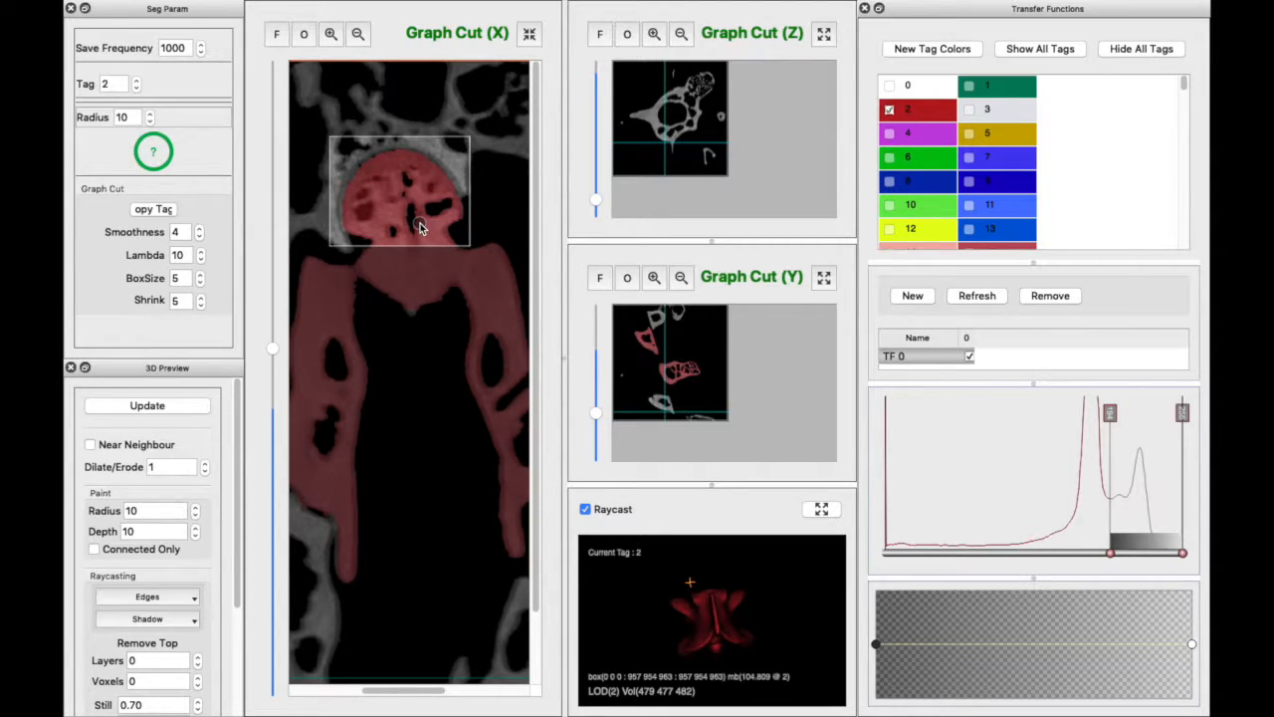
scroll(420, 227, down, 8)
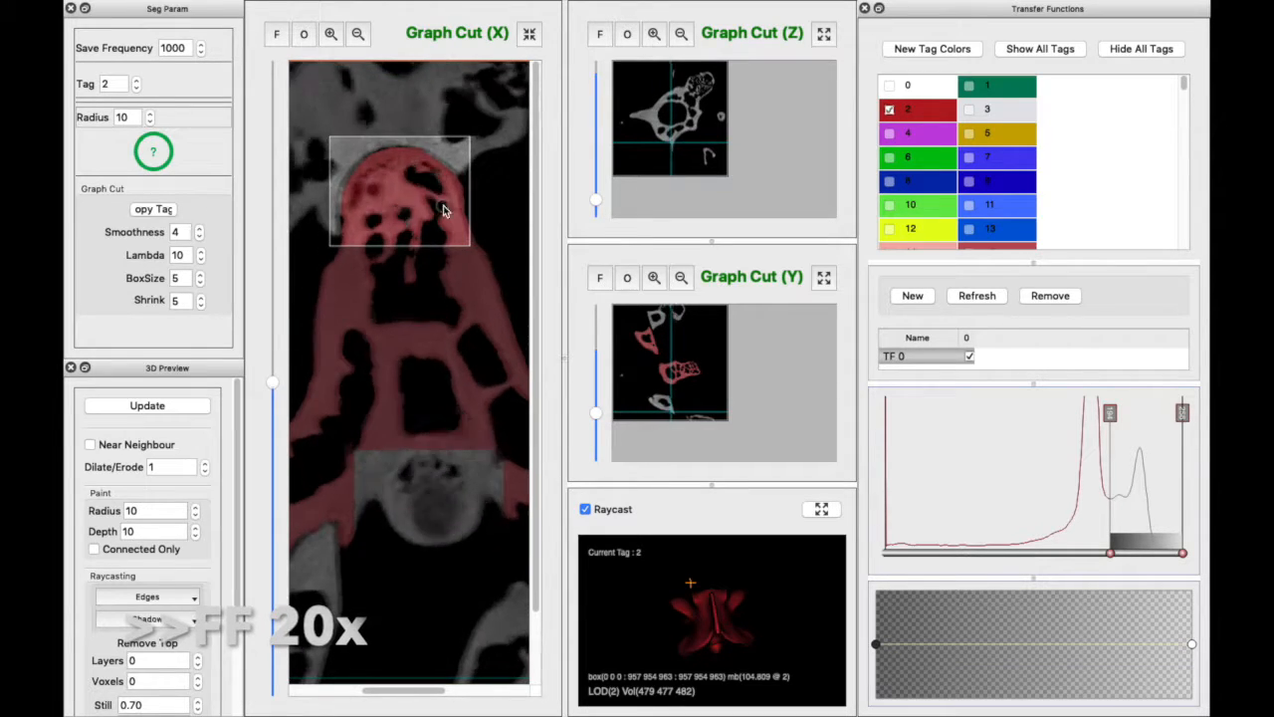
scroll(432, 220, down, 2)
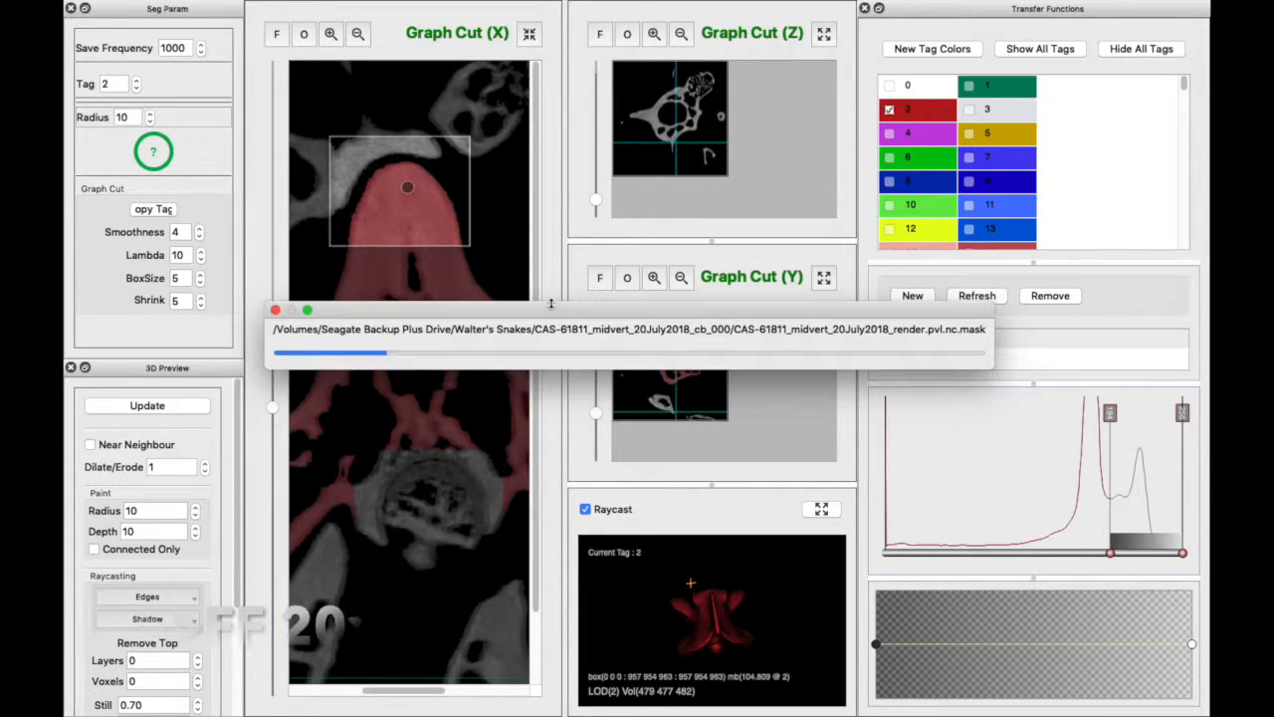
Enlarge the 3D preview and examine the rounded head beneath the vertebra up close.
click(821, 509)
drag(393, 353, 400, 474)
scroll(400, 468, up, 10)
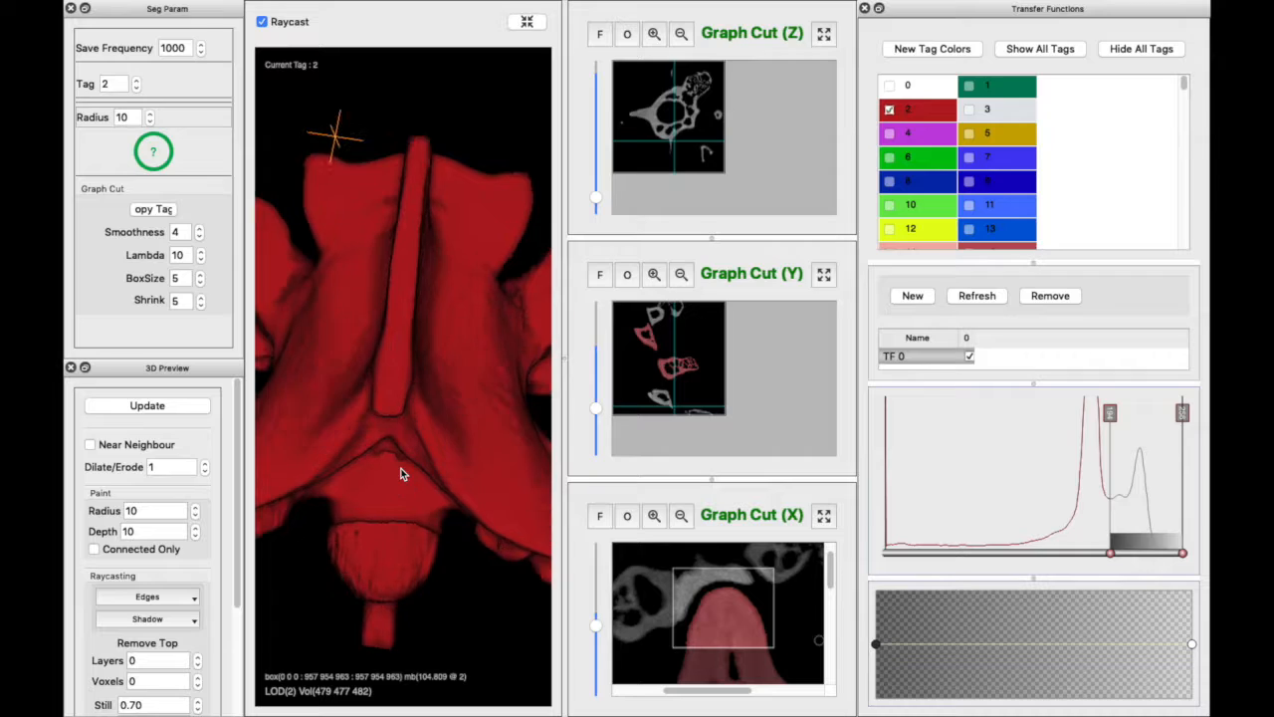
right_drag(387, 511, 440, 282)
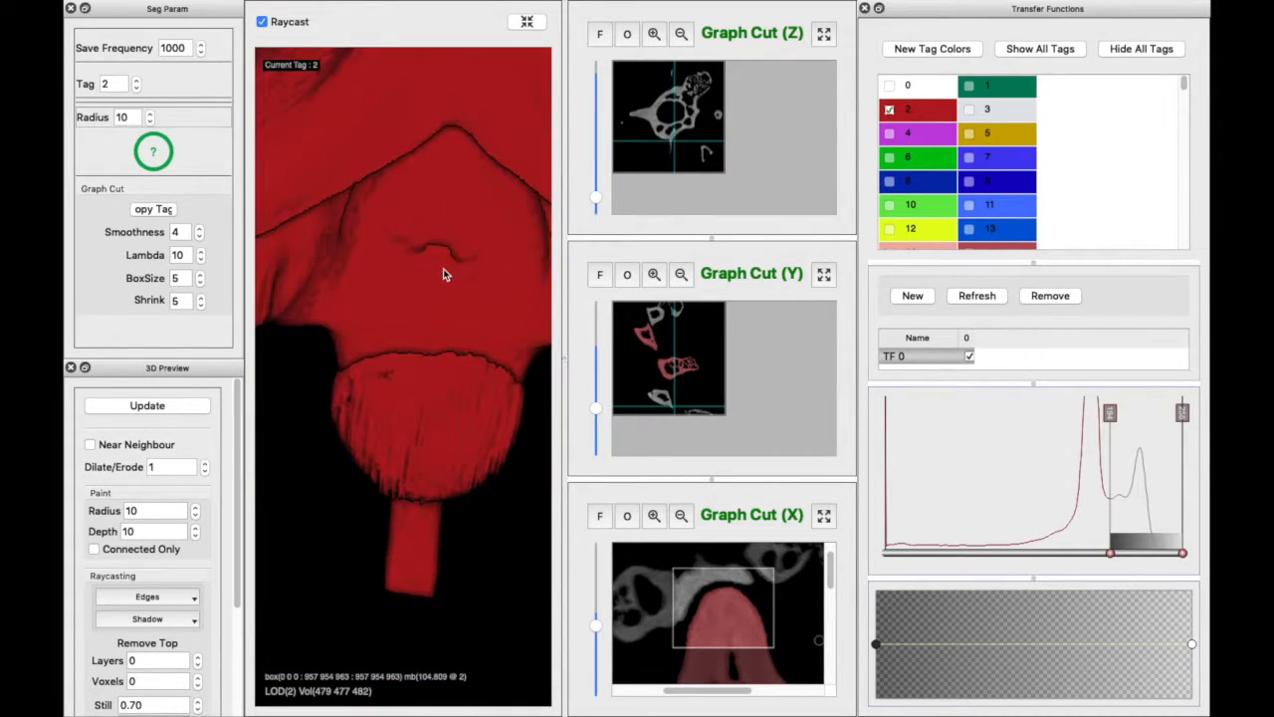
drag(441, 275, 435, 418)
Update the 3D preview at subsampling level 2 and inspect the surface of the rounded head.
click(154, 411)
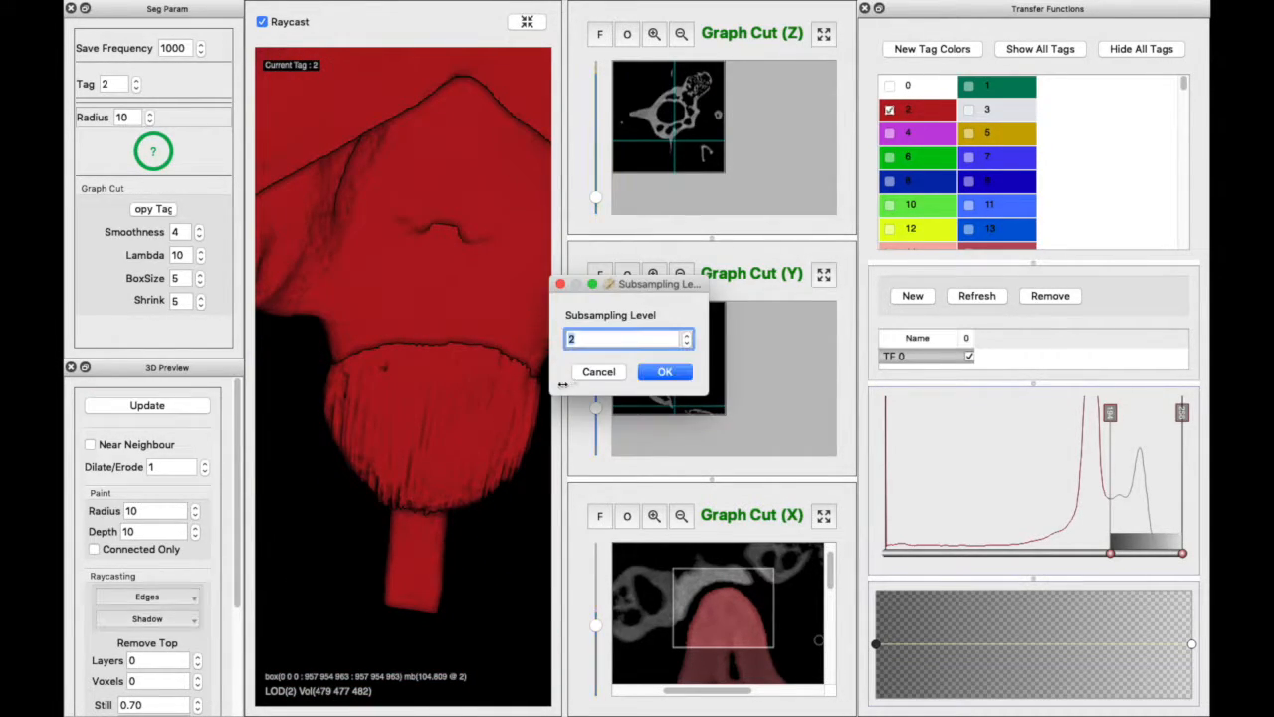
click(665, 373)
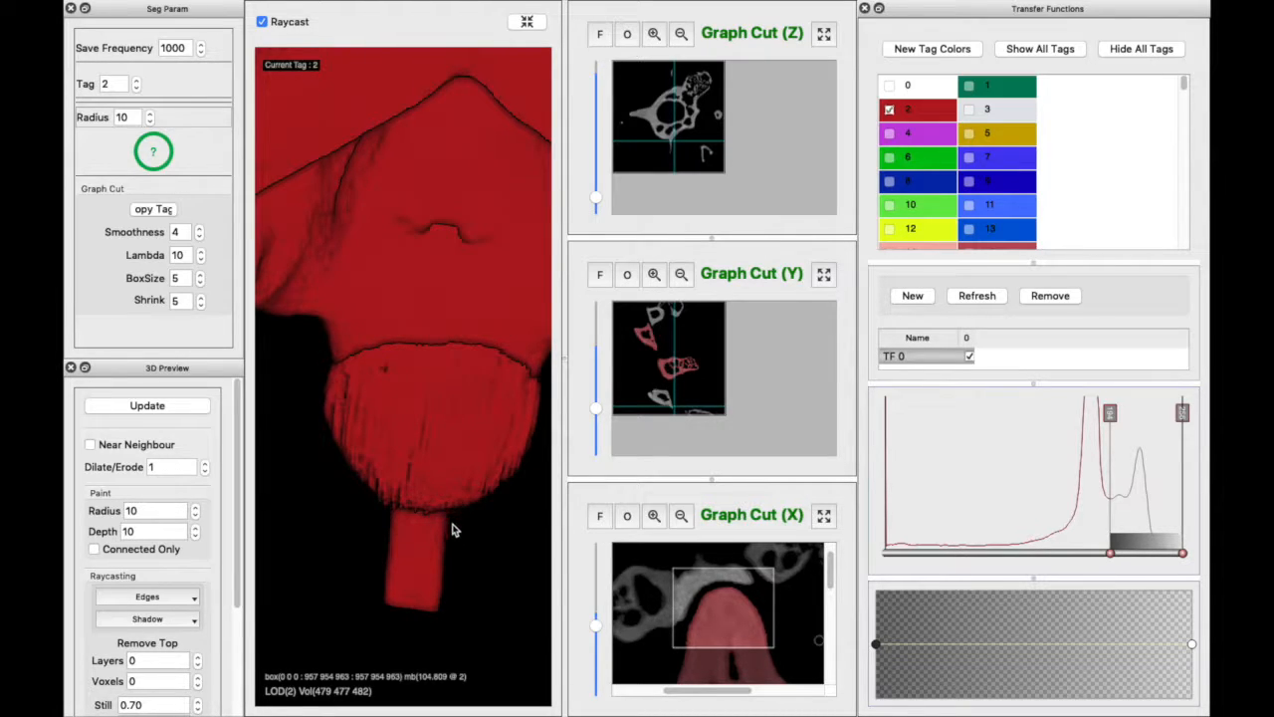
drag(449, 468, 443, 430)
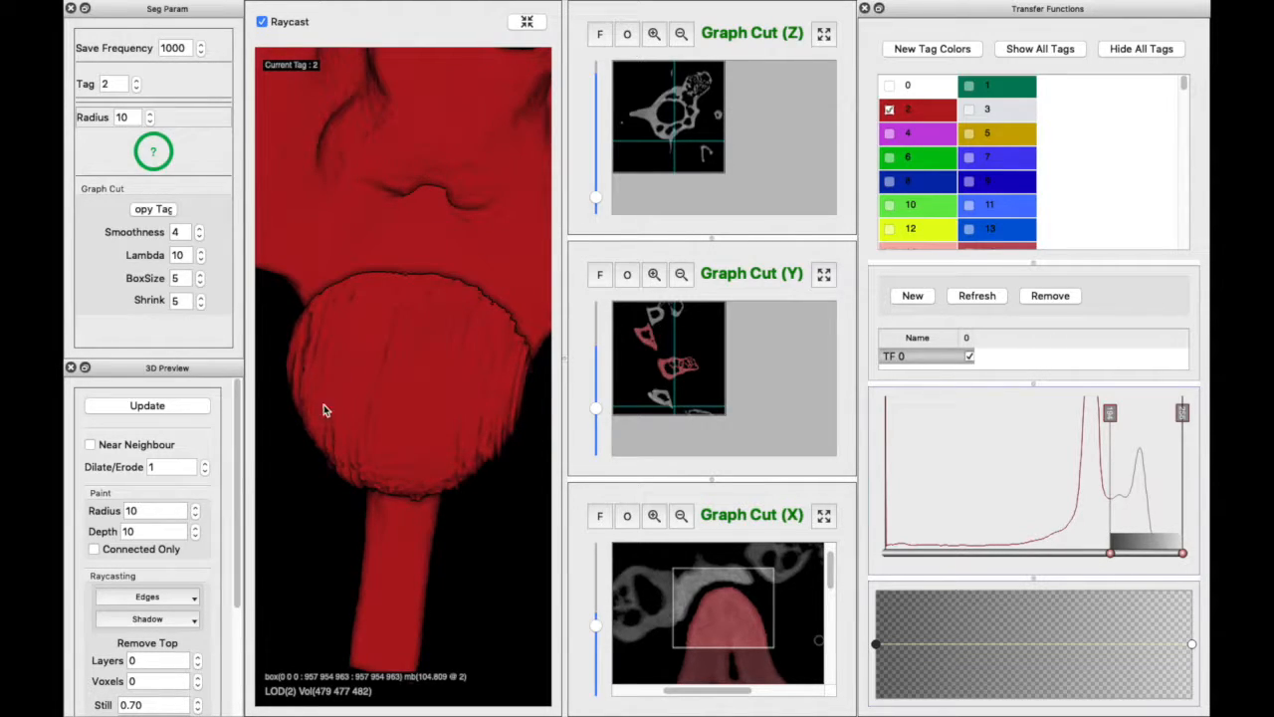
drag(447, 471, 431, 370)
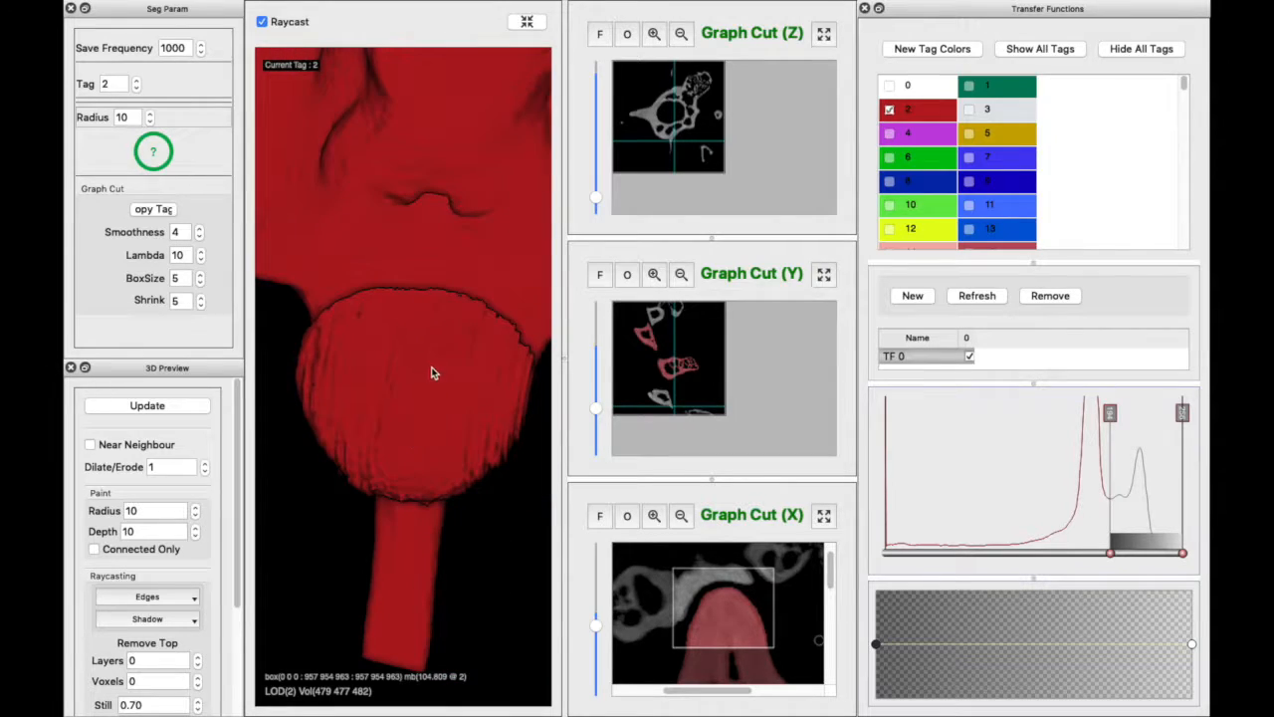
Close DrishtiPaint, reopen CAS-61811_midvert_20July2018_render.pvl.nc.pvl.nc from Finder, and show only tag 2 in the 3D preview.
mouse_move(252, 6)
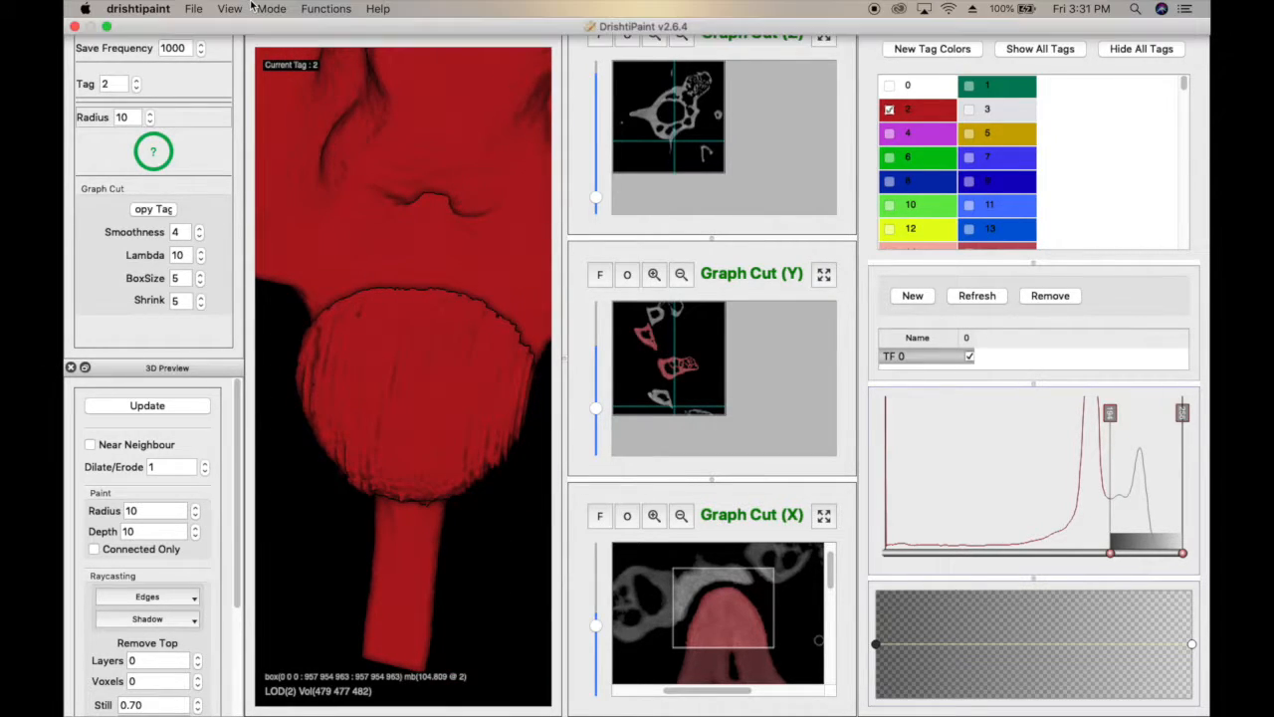
click(74, 27)
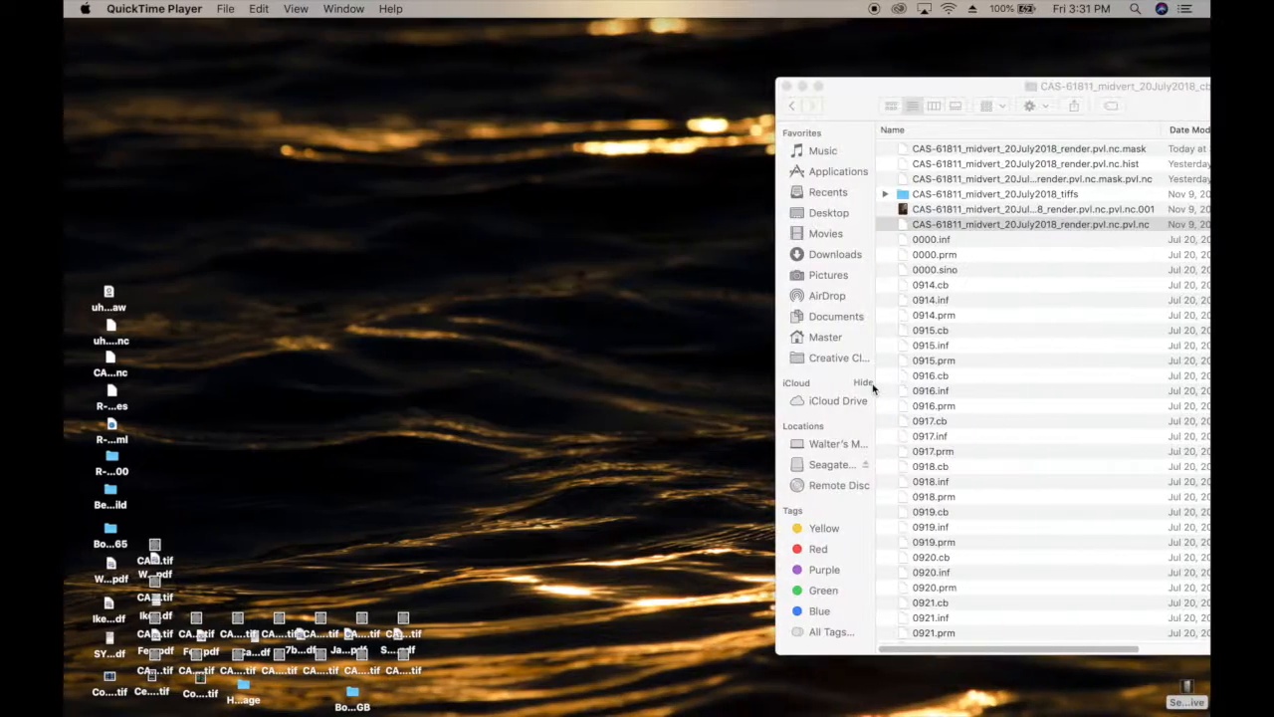
double_click(980, 224)
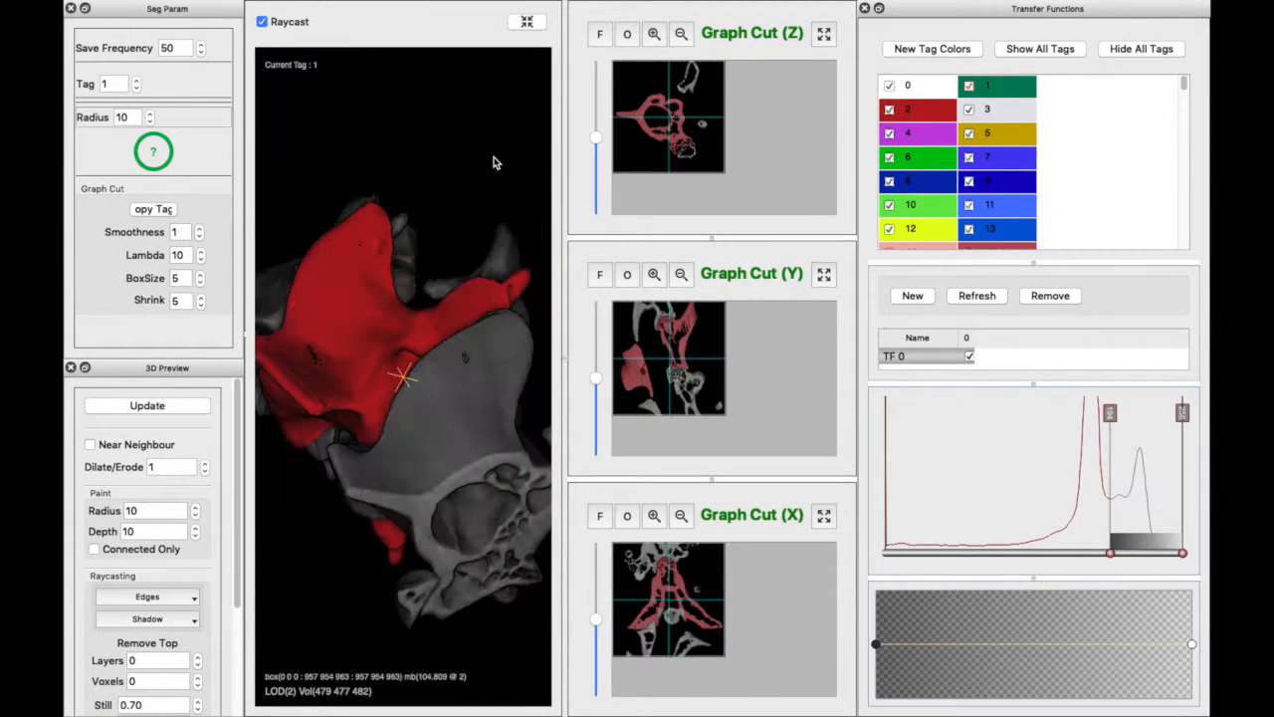
scroll(443, 270, up, 5)
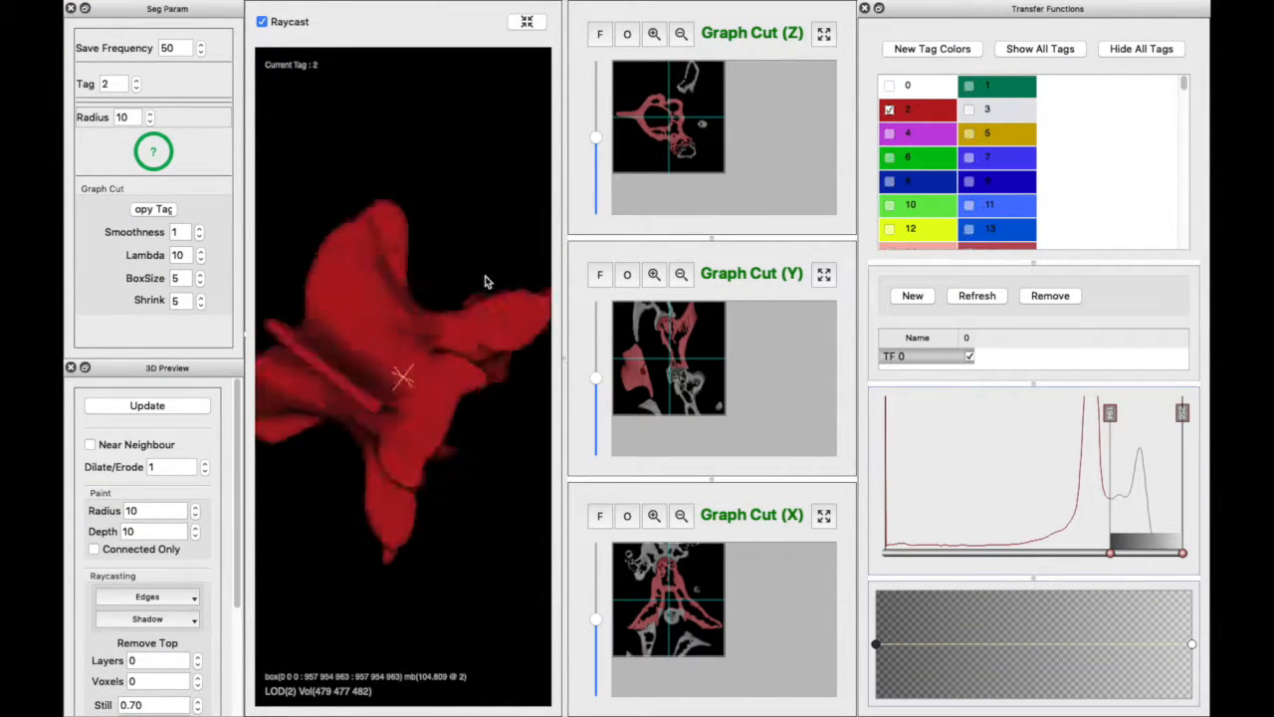
Examine the rounded head and the process below it in the 3D preview from several angles.
drag(397, 533, 416, 179)
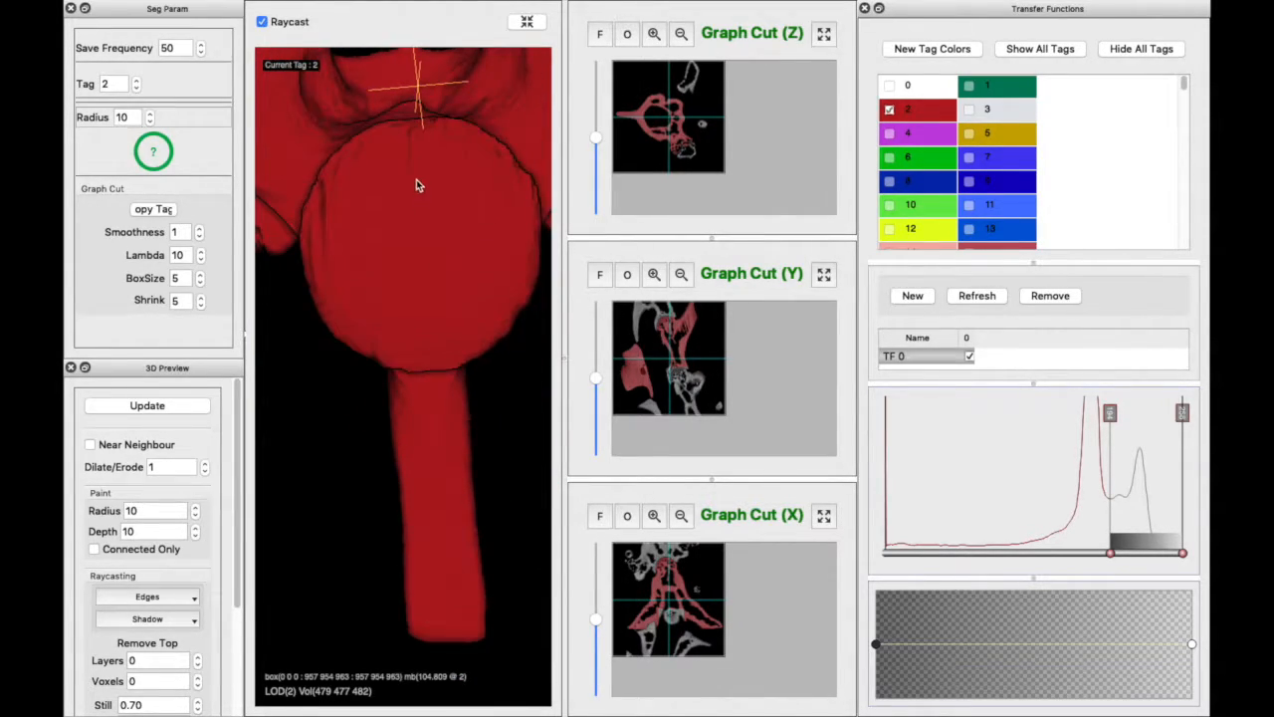
drag(426, 251, 297, 261)
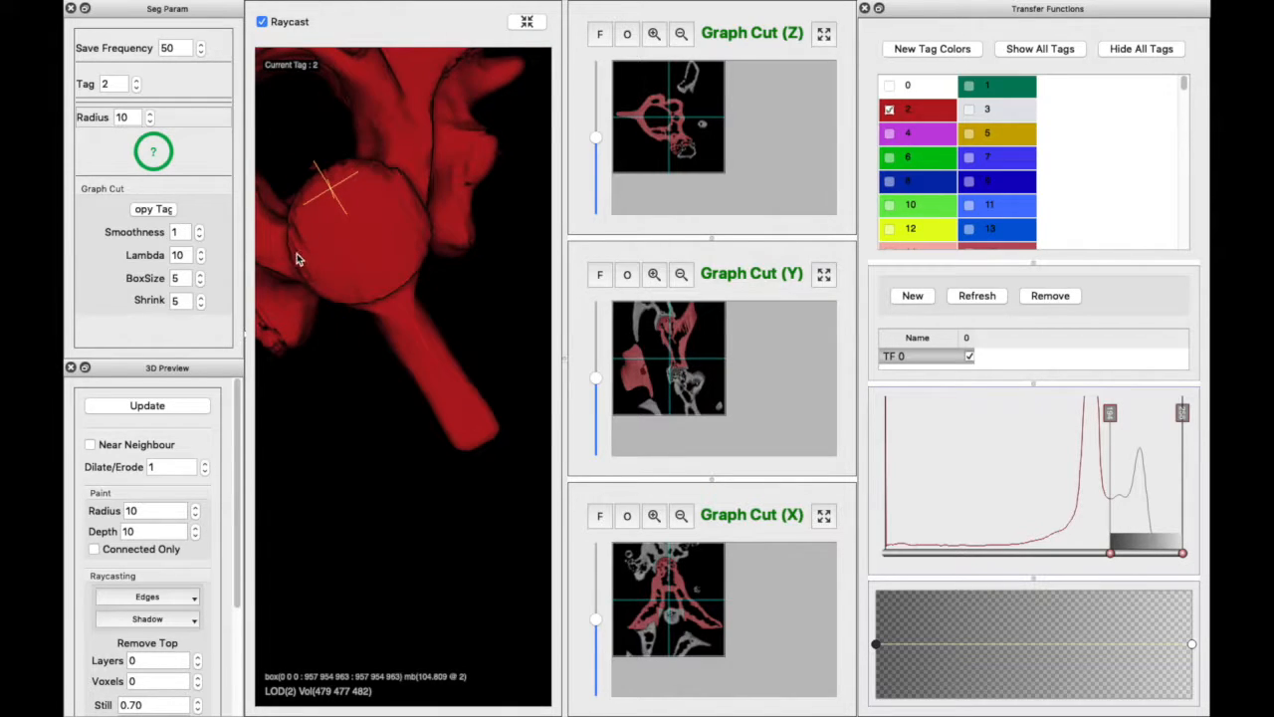
drag(430, 218, 347, 259)
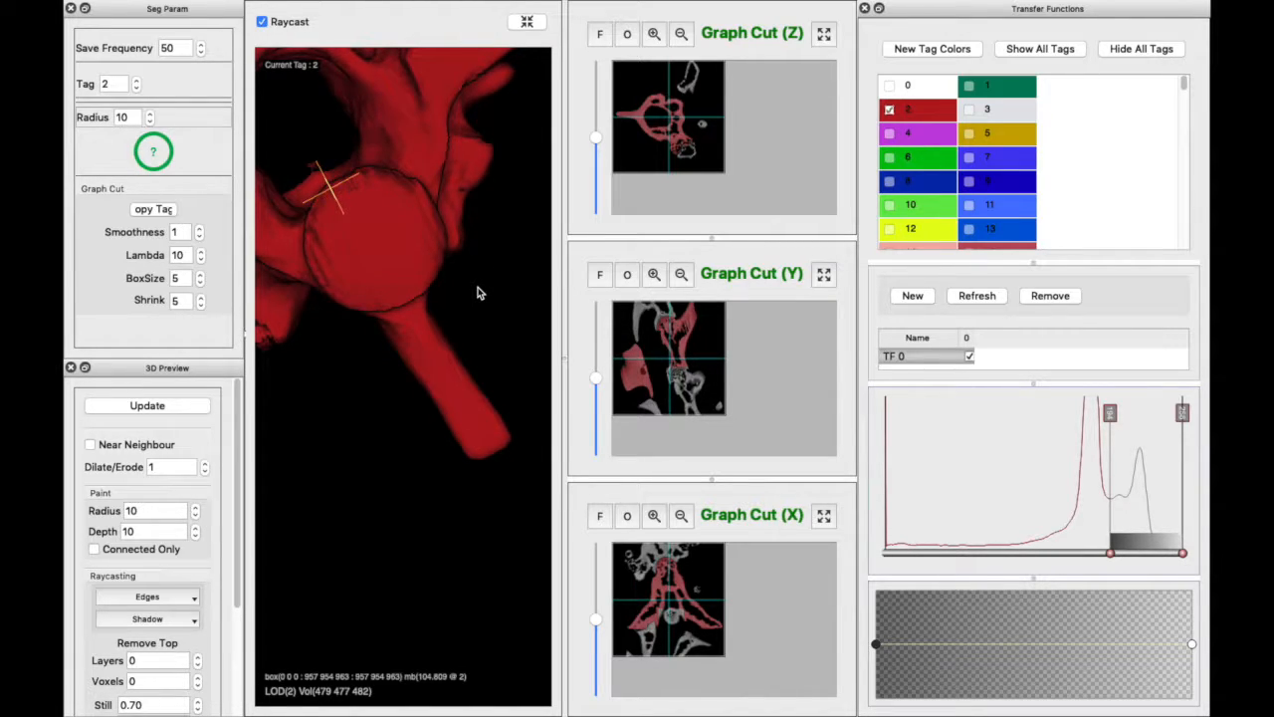
Enlarge the Z slice view and bring up the slices where the rounded head's tip sits in the socket.
click(823, 35)
click(330, 34)
click(330, 34)
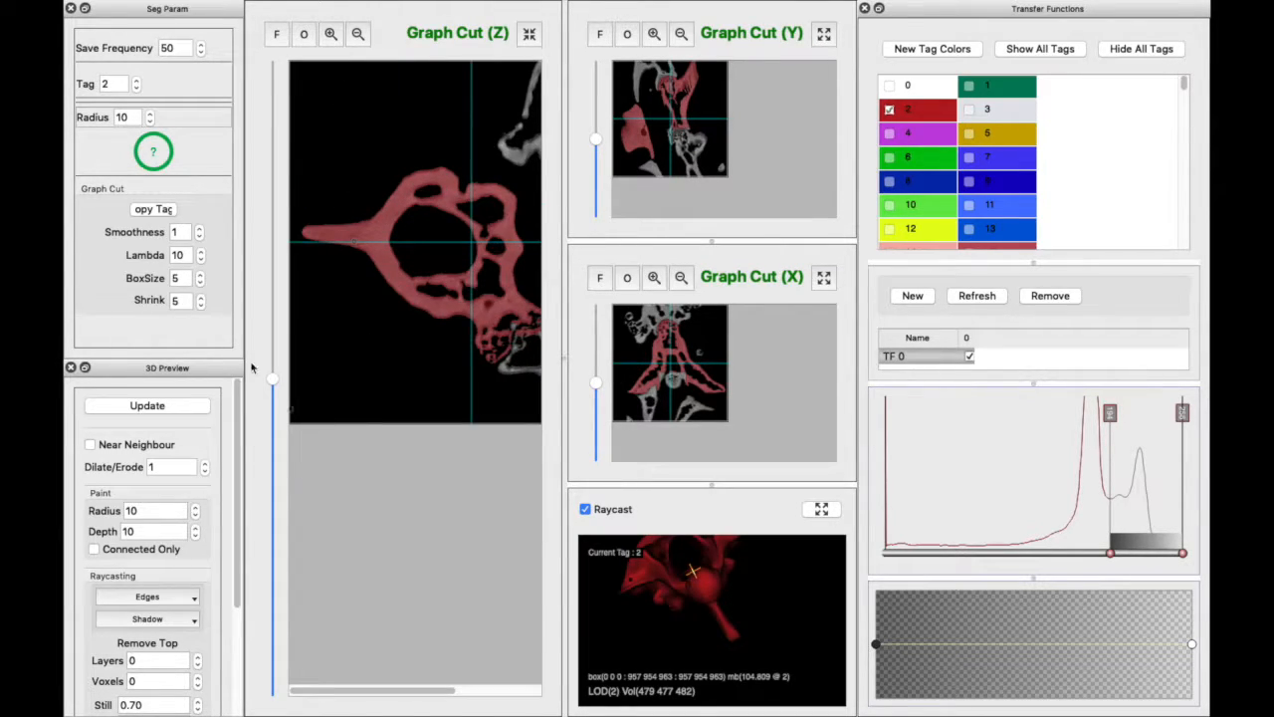
drag(275, 381, 277, 150)
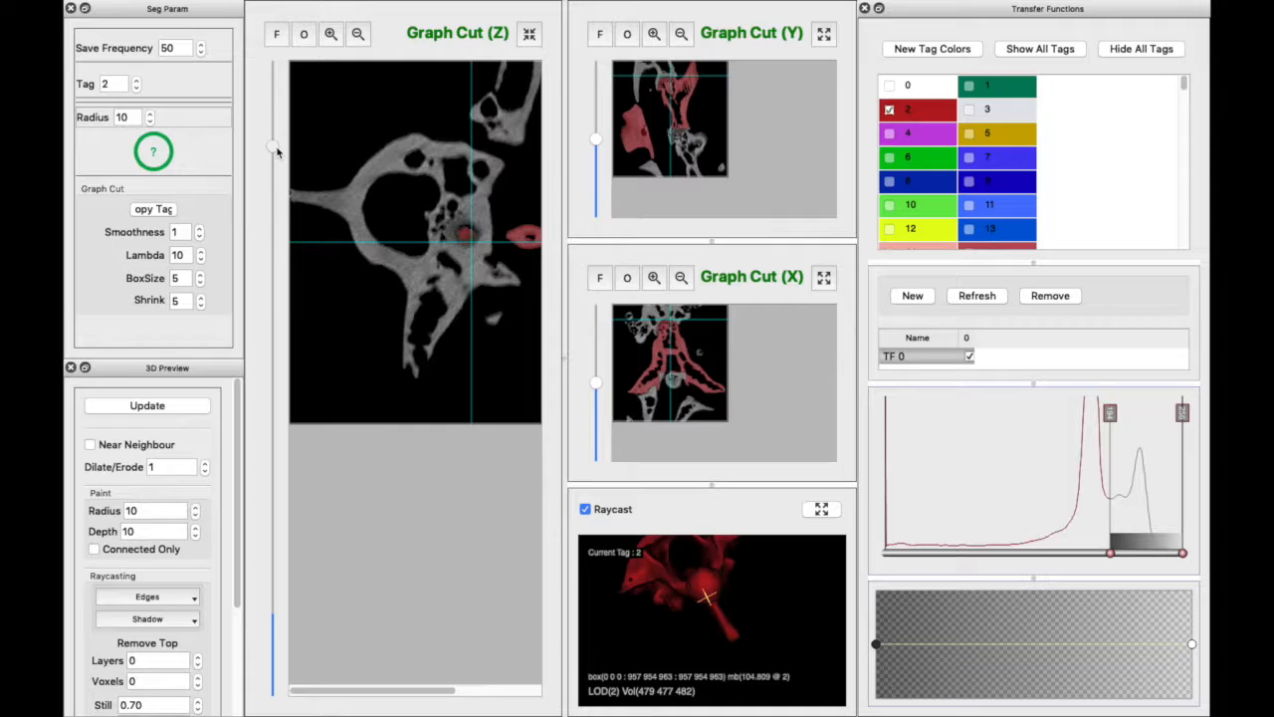
click(524, 398)
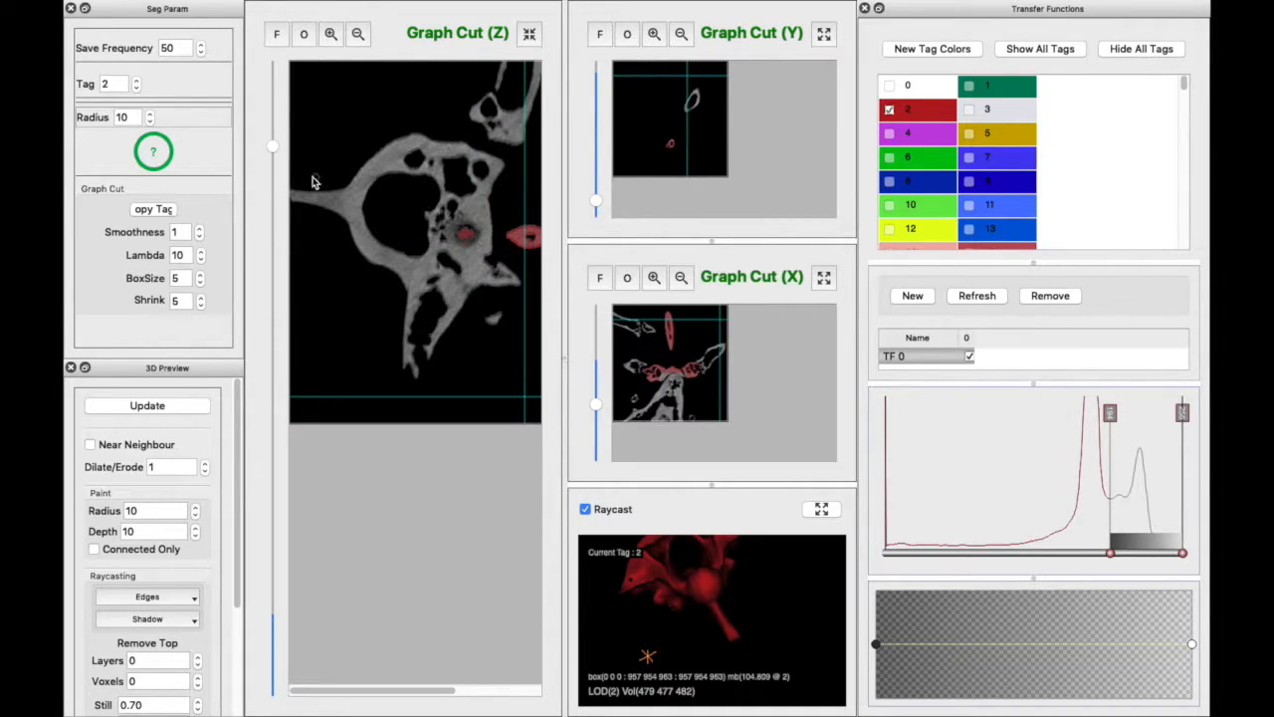
mouse_move(273, 147)
mouse_down()
mouse_move(271, 244)
mouse_move(286, 153)
mouse_up()
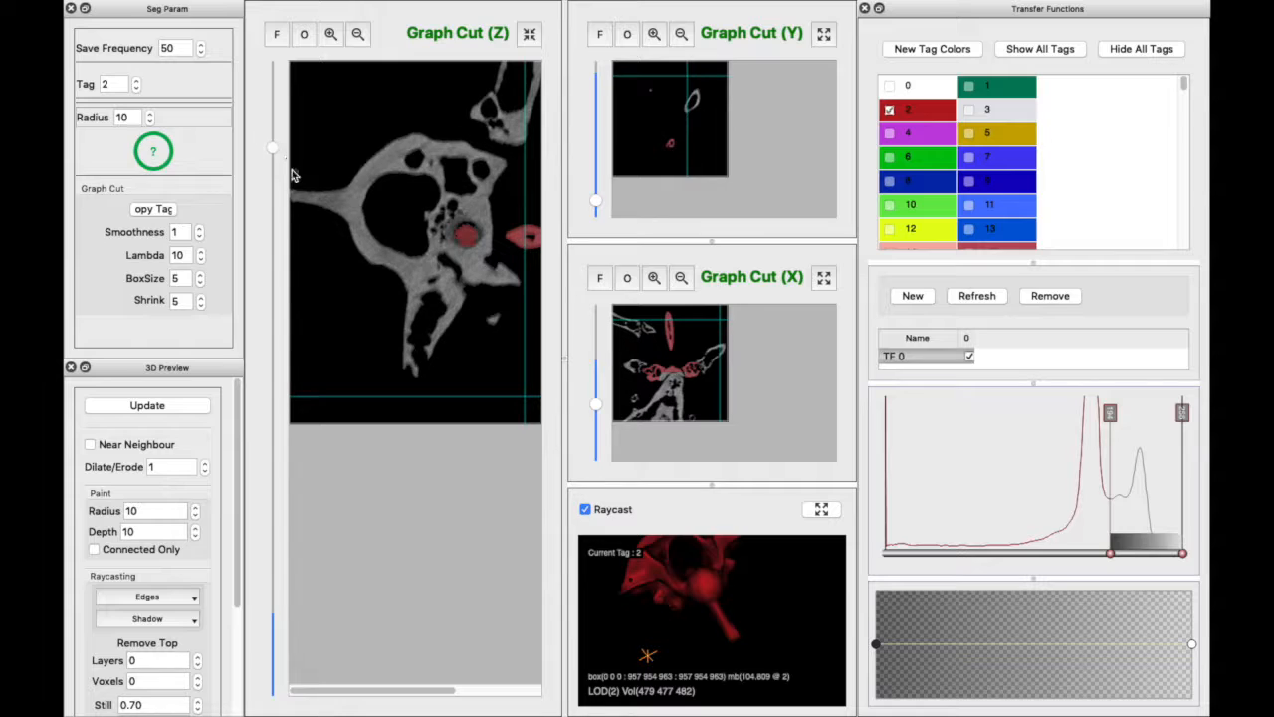
Brush tag 2 over the ragged tip of the rounded head in the enlarged Z slices where it meets the socket.
click(330, 33)
click(330, 34)
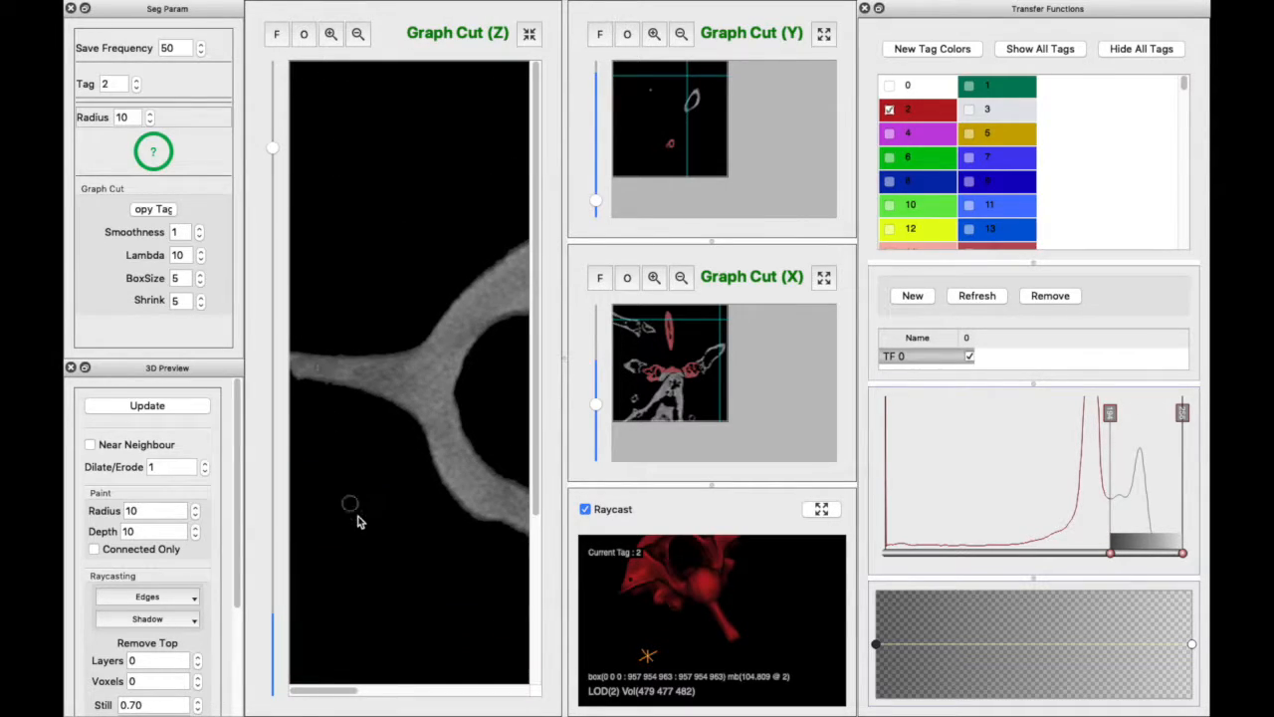
drag(330, 690, 413, 695)
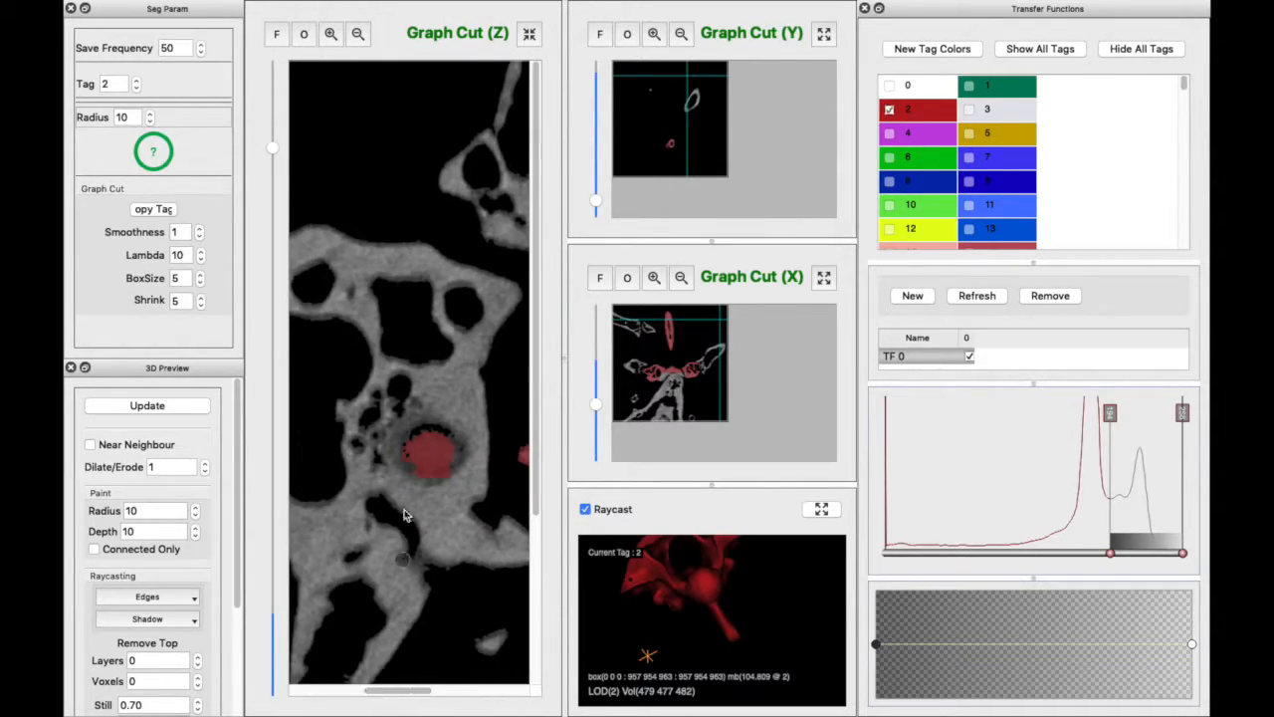
scroll(410, 487, down, 5)
scroll(401, 497, up, 8)
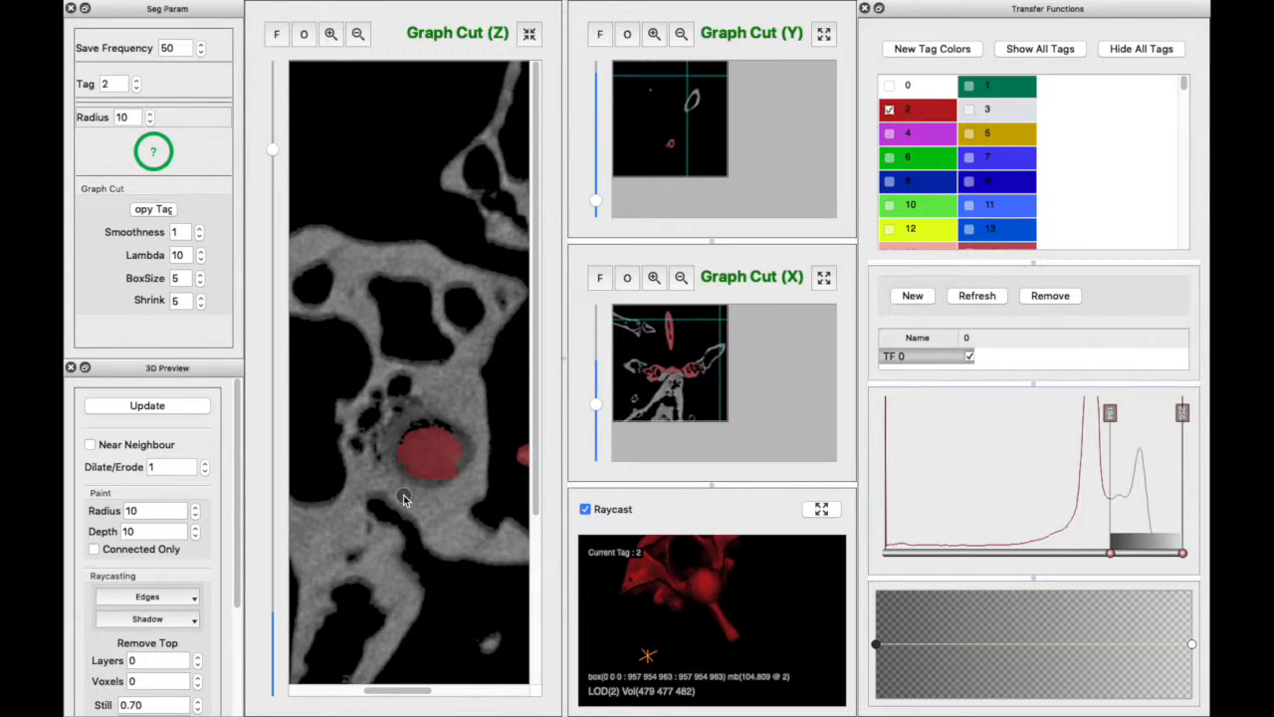
scroll(401, 501, up, 2)
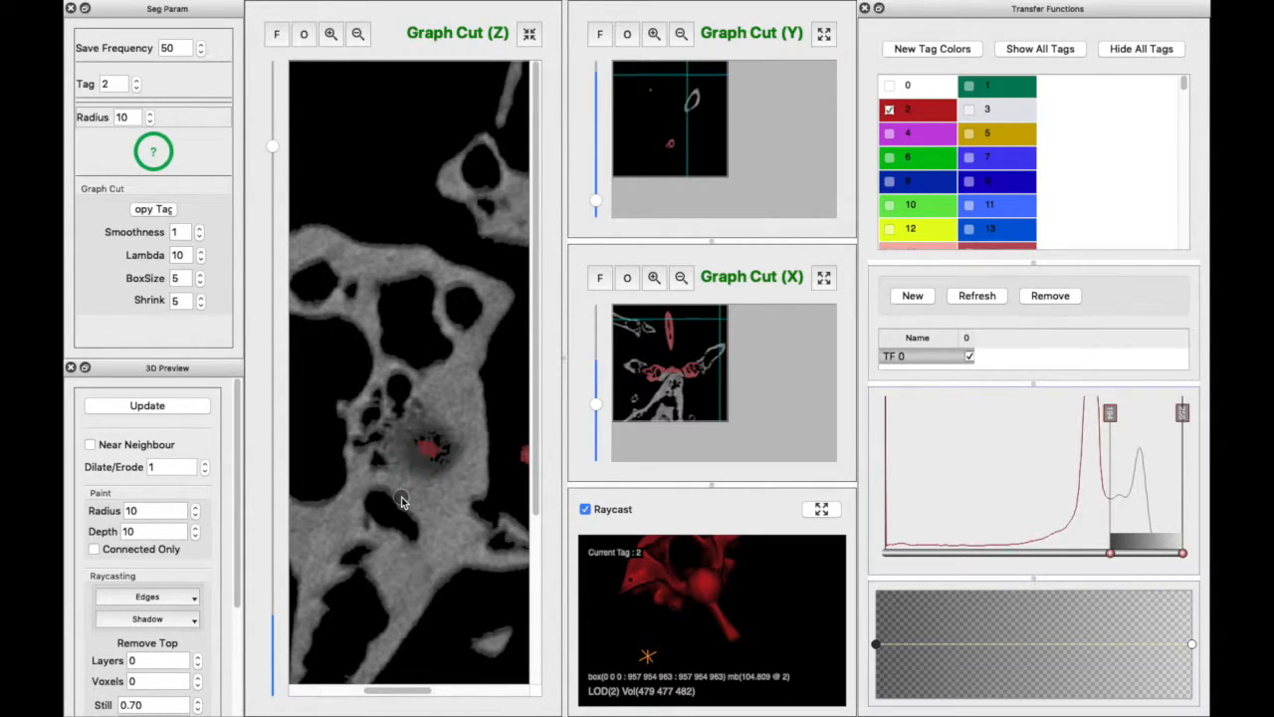
scroll(402, 501, down, 1)
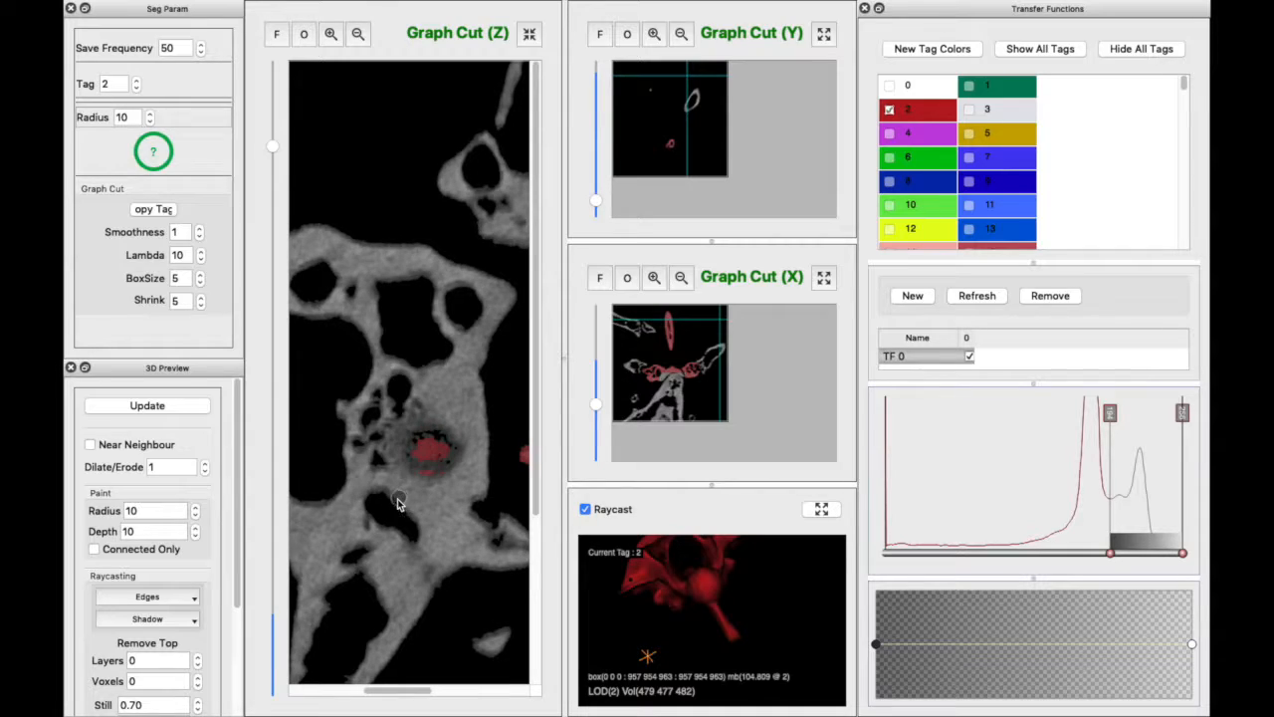
mouse_move(429, 441)
mouse_down()
mouse_move(439, 452)
mouse_move(419, 447)
mouse_up()
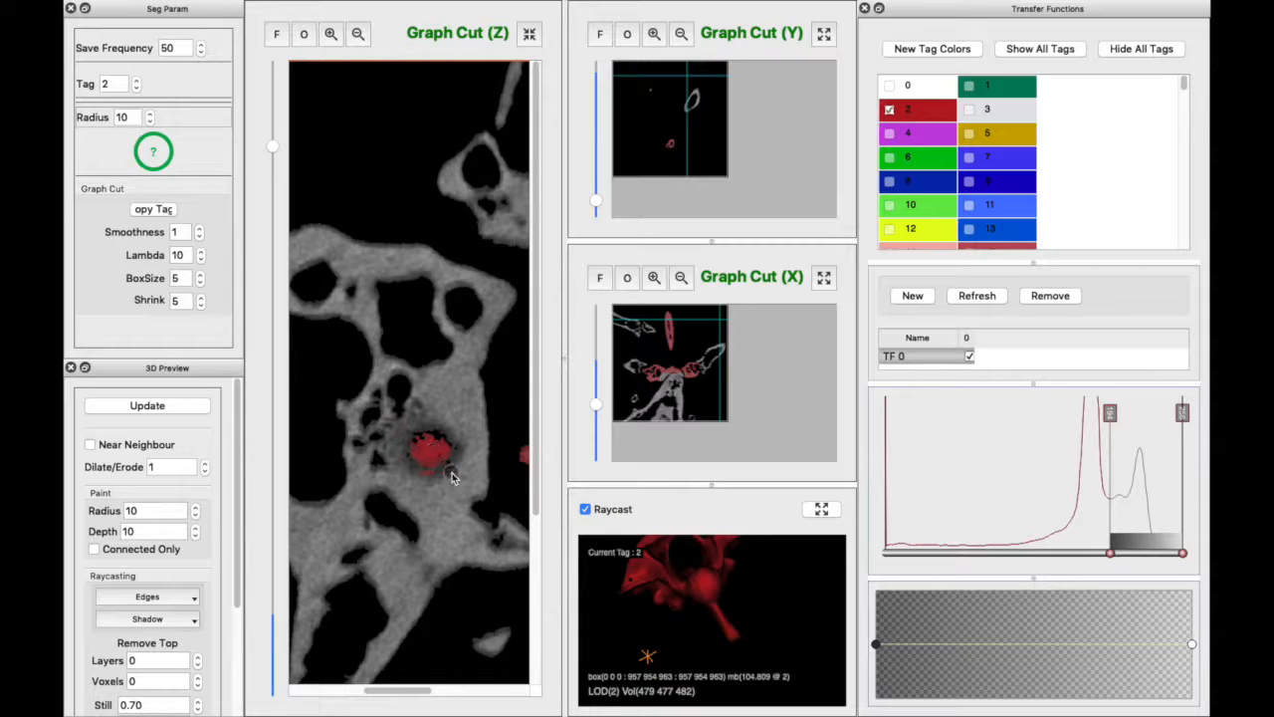
drag(428, 458, 424, 466)
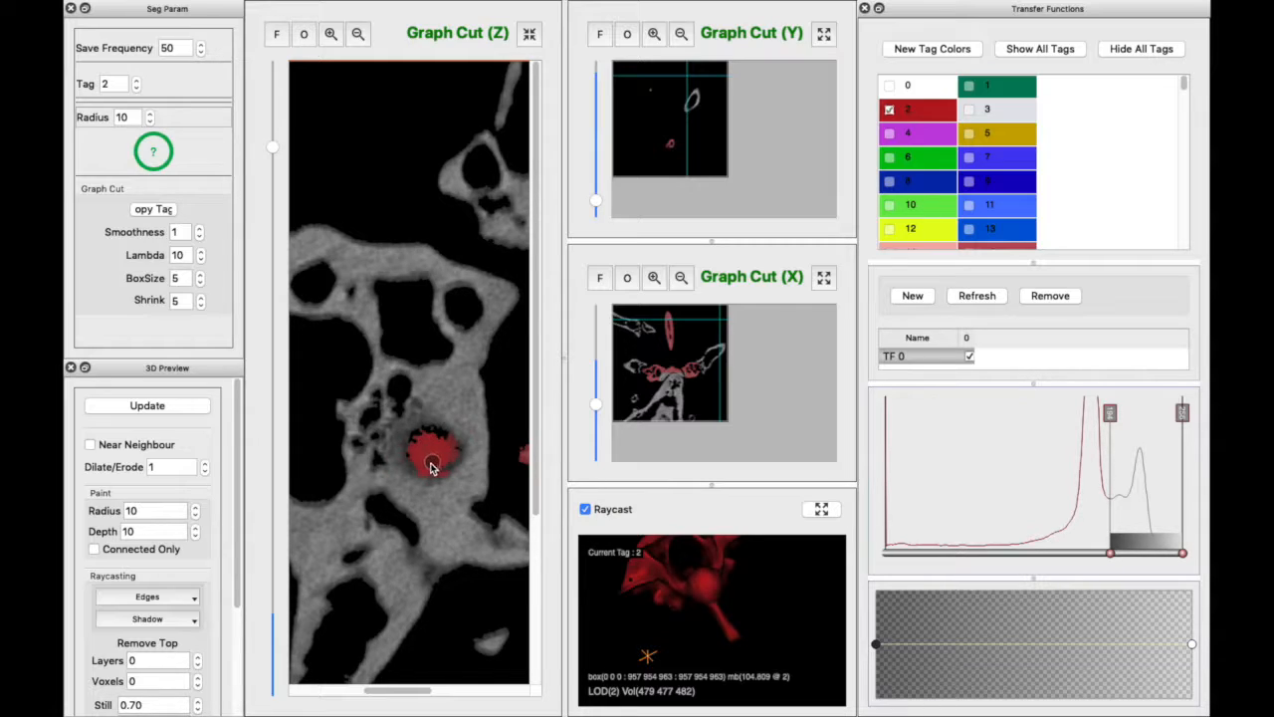
scroll(431, 466, down, 2)
mouse_move(432, 433)
mouse_down()
mouse_move(419, 468)
mouse_move(458, 458)
mouse_move(447, 445)
mouse_move(425, 468)
mouse_move(415, 441)
mouse_move(430, 469)
mouse_up()
scroll(429, 468, down, 2)
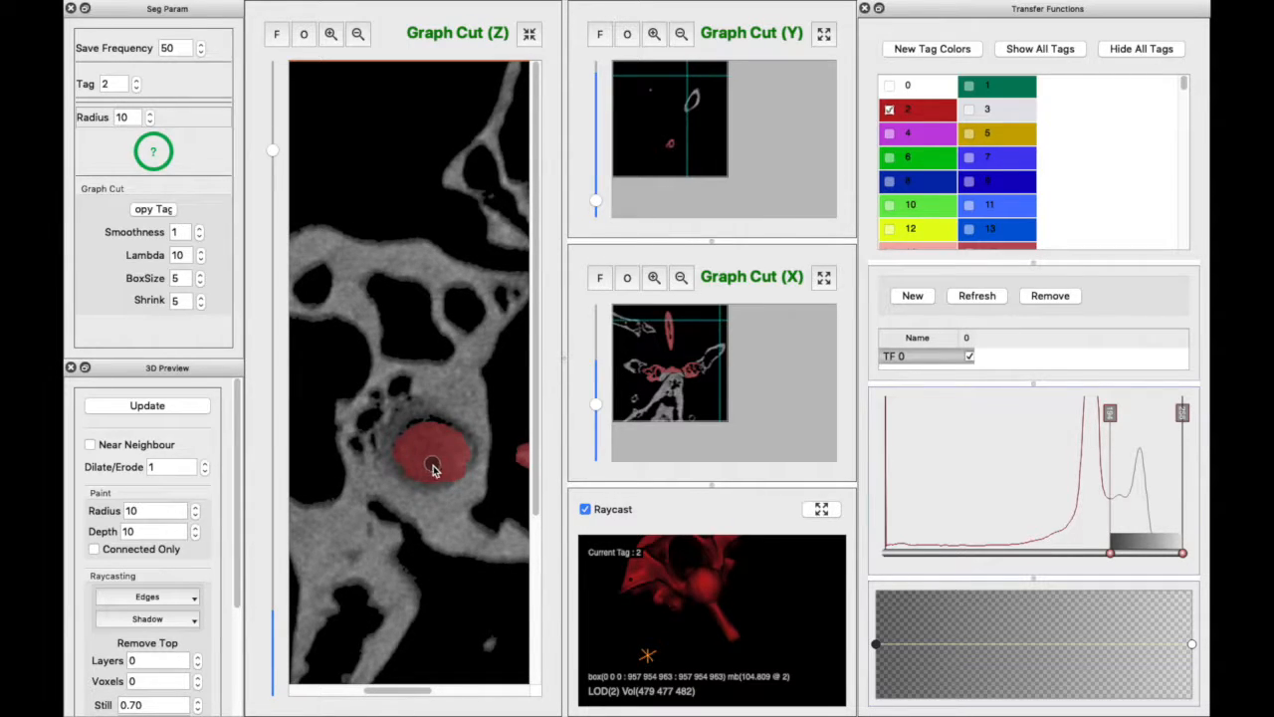
Touch up the tag 2 boundary along the lower edge of the rounded head's tip in the Z slices.
scroll(426, 497, up, 3)
scroll(410, 478, up, 5)
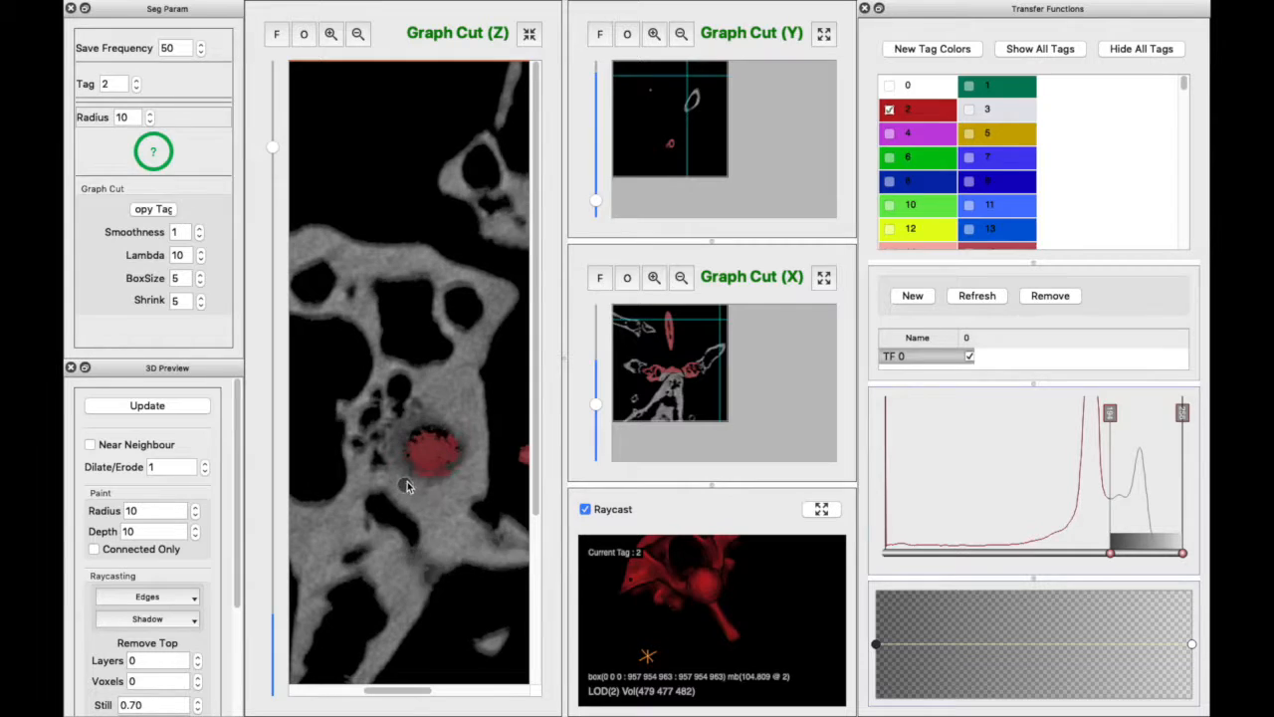
scroll(411, 477, down, 3)
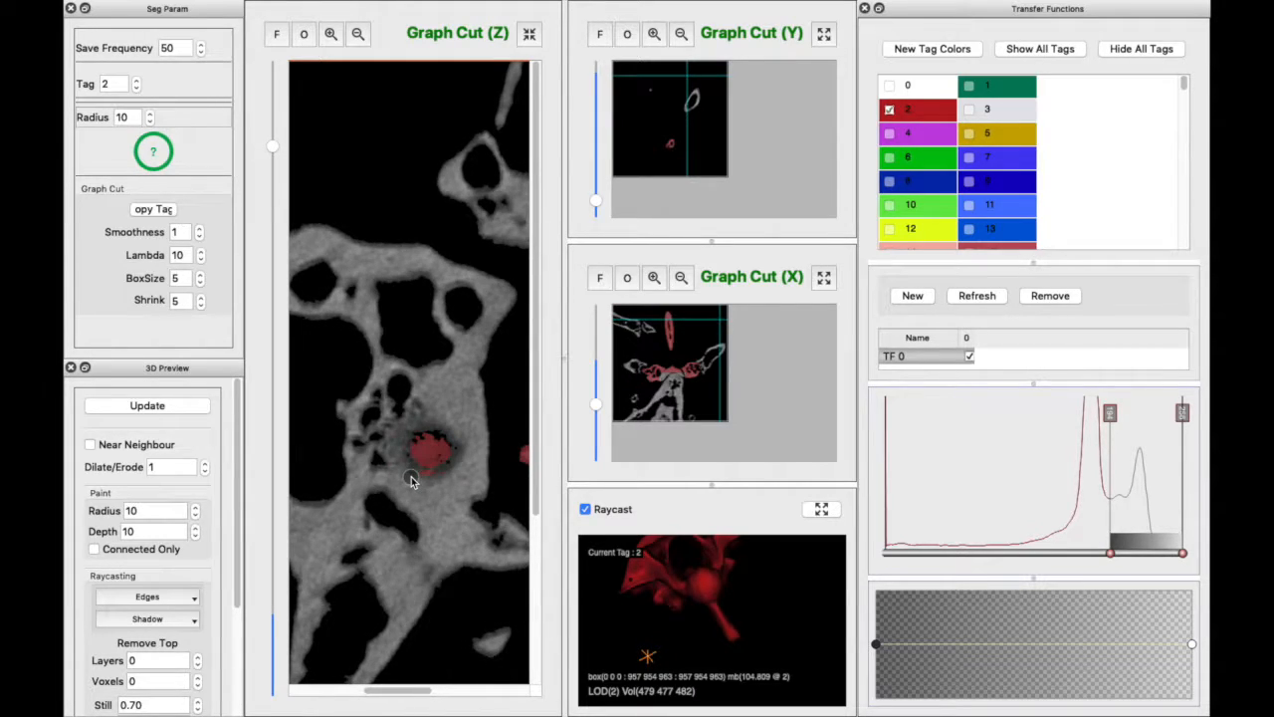
drag(447, 479, 409, 475)
scroll(473, 521, down, 4)
scroll(474, 520, down, 2)
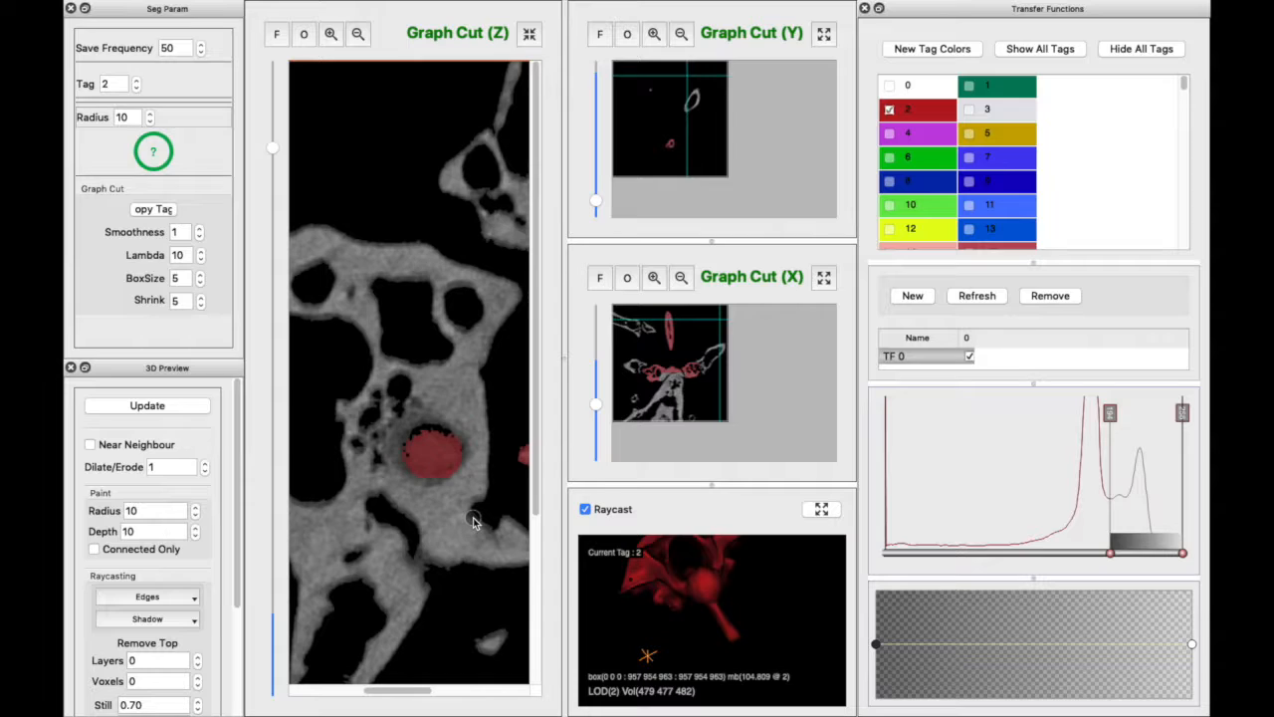
Brush a band over the socket bone around the lower and left edges of the rounded head's tip across neighbouring Z slices.
scroll(472, 518, down, 2)
scroll(416, 498, down, 3)
scroll(415, 504, down, 2)
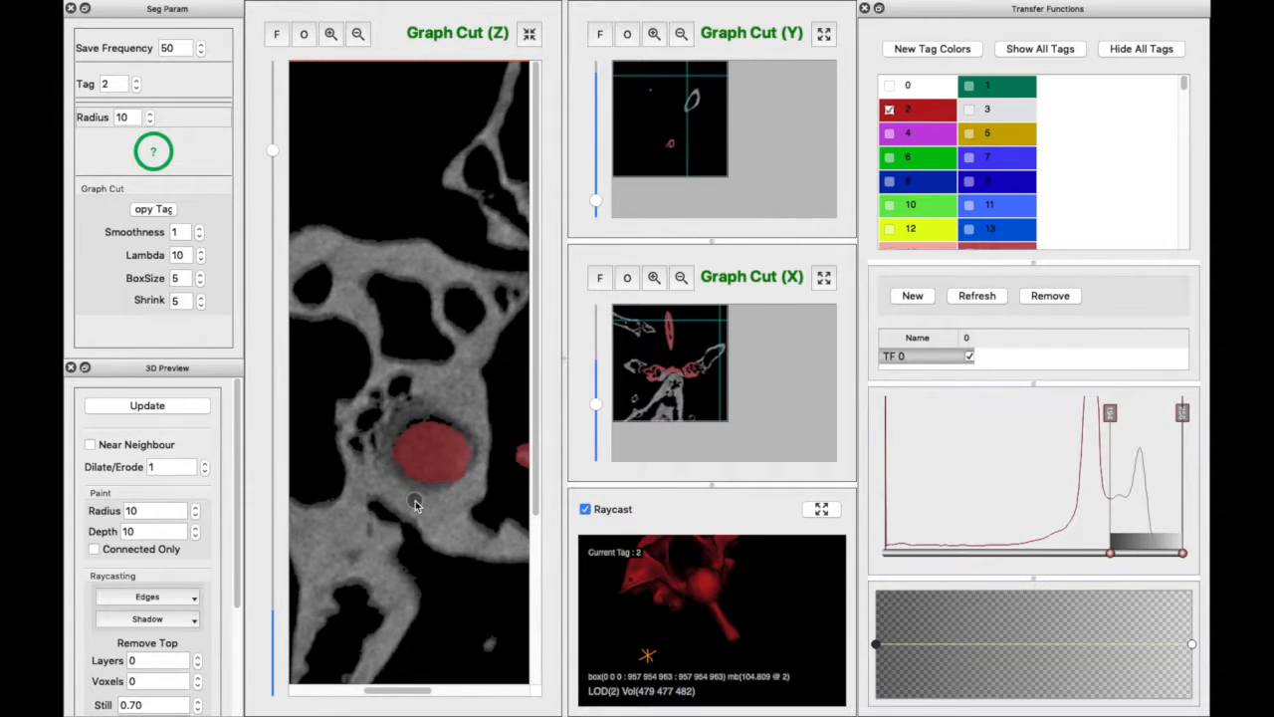
scroll(416, 505, up, 2)
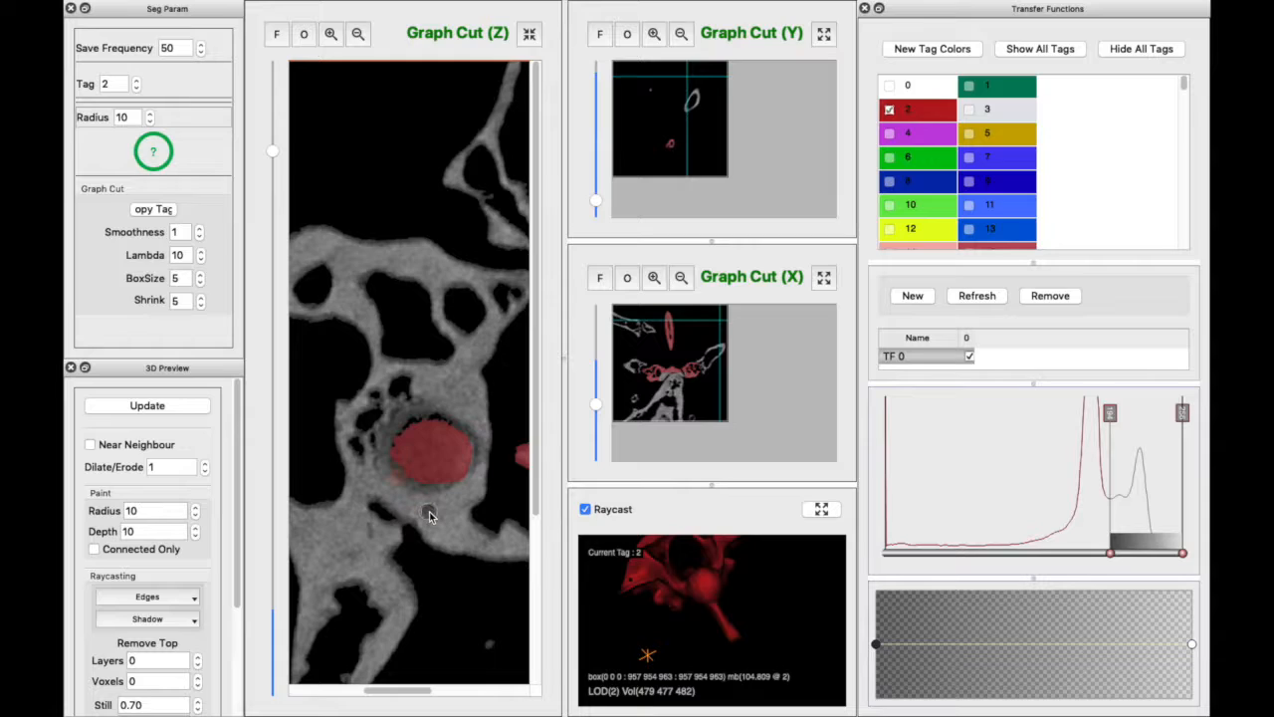
scroll(430, 516, up, 1)
scroll(430, 516, up, 1)
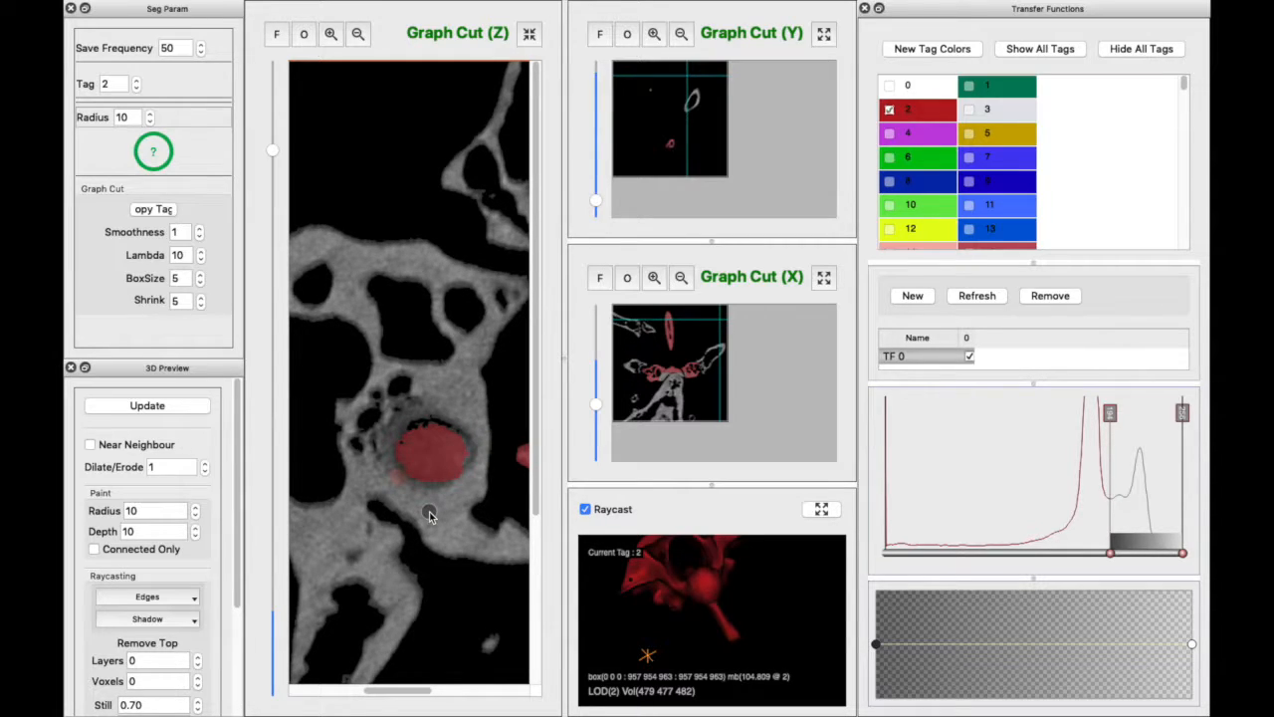
scroll(430, 514, up, 1)
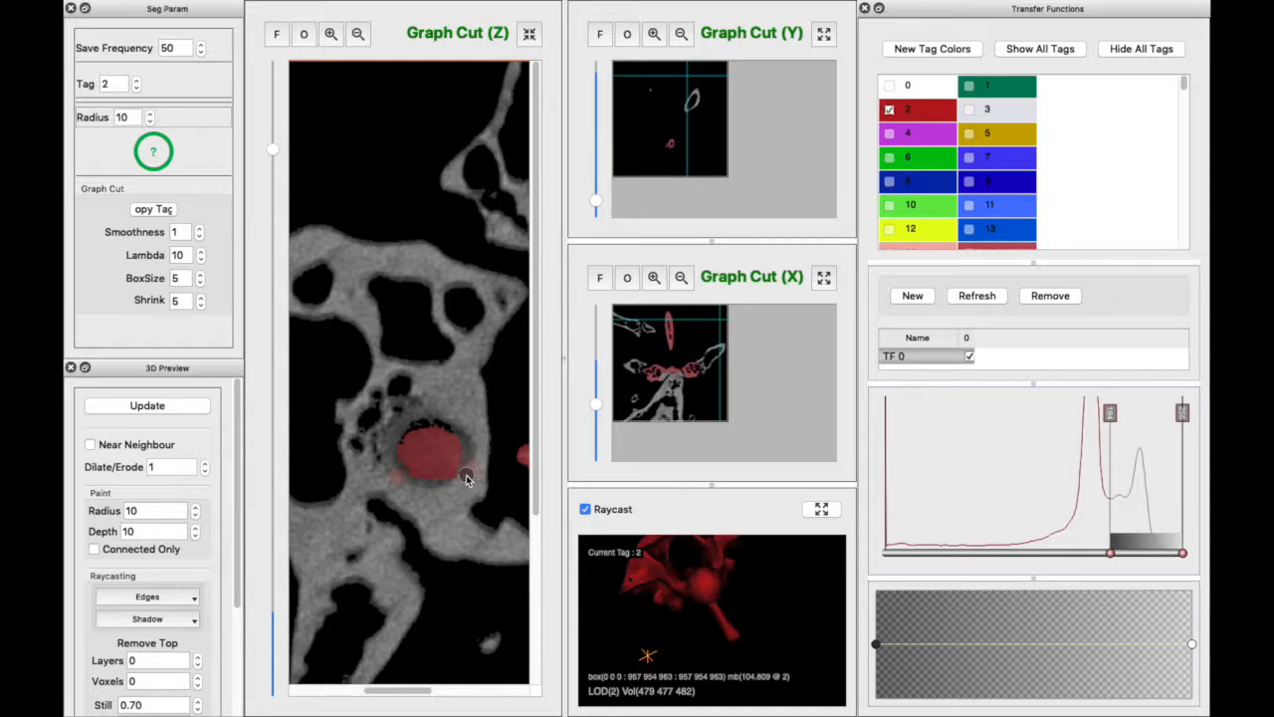
drag(458, 483, 394, 472)
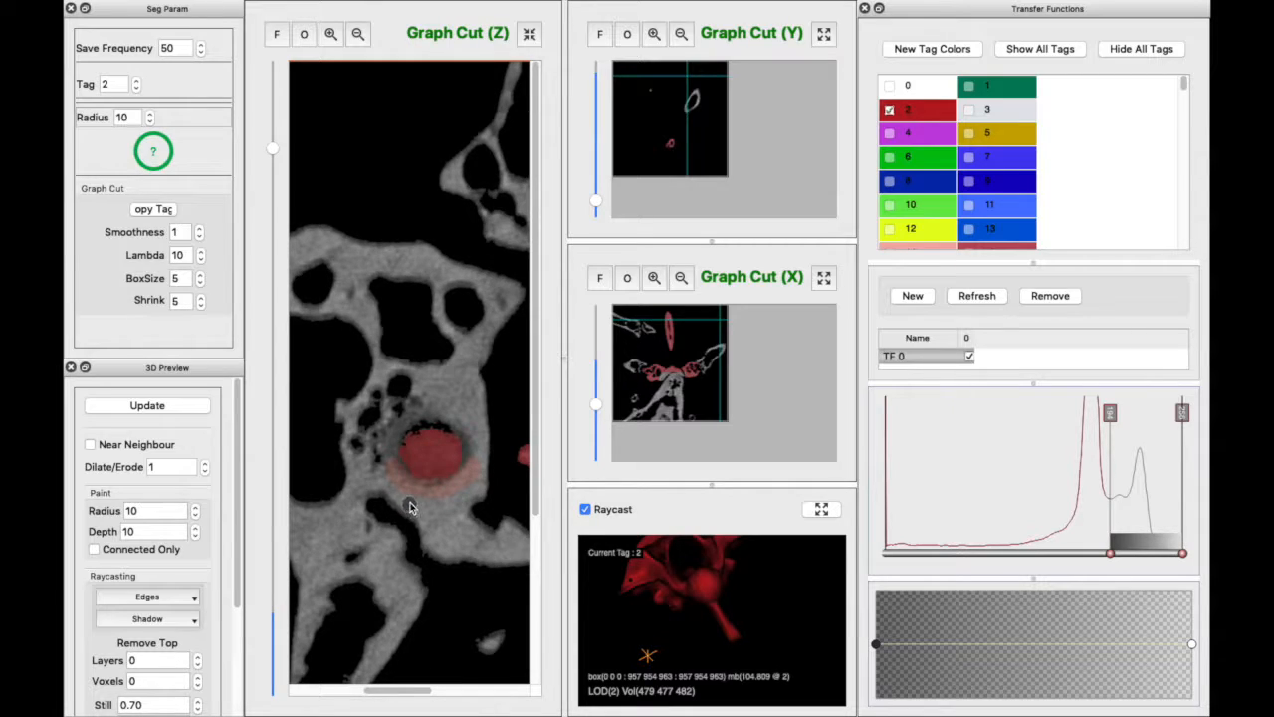
drag(395, 441, 392, 483)
scroll(404, 509, up, 1)
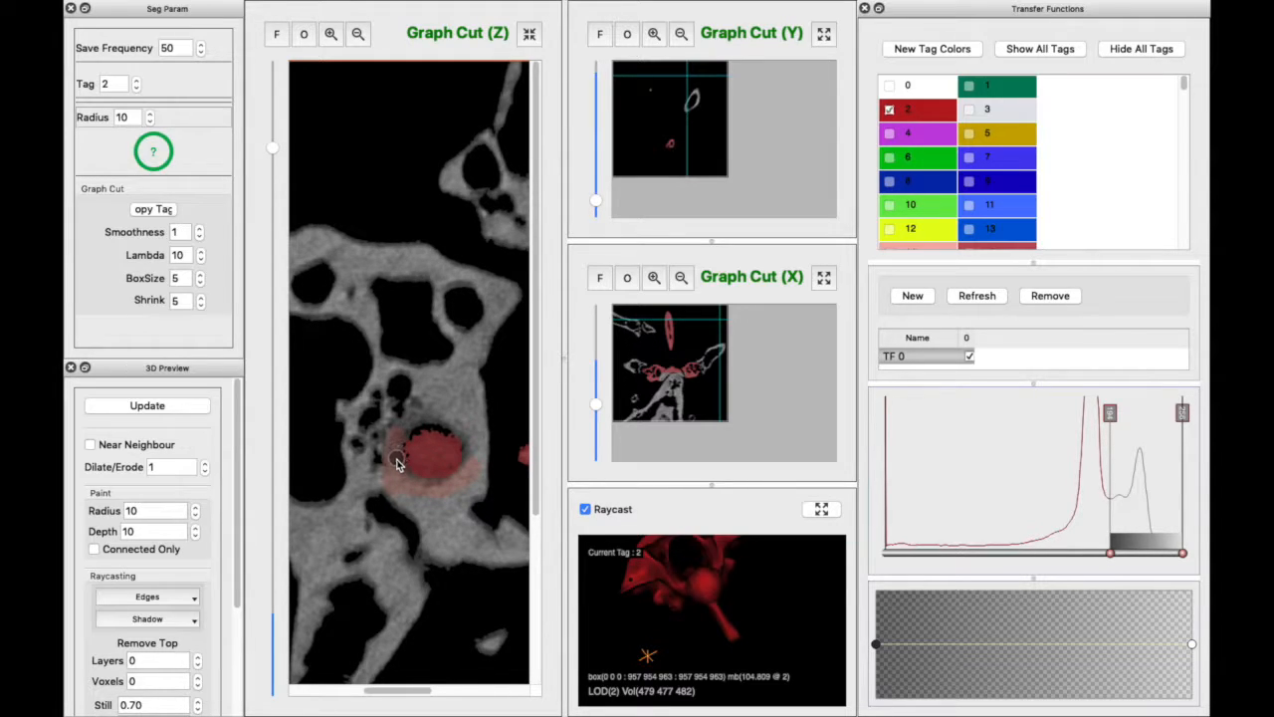
scroll(422, 515, up, 1)
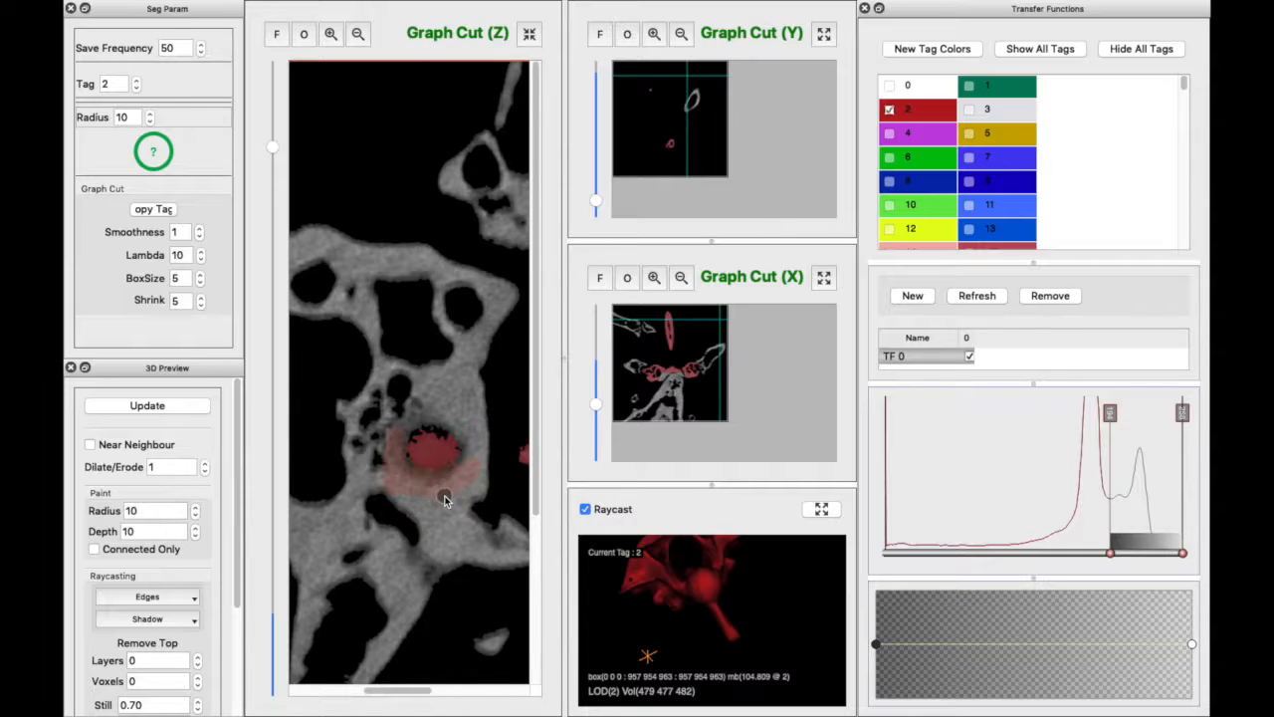
scroll(443, 499, up, 1)
scroll(445, 500, up, 2)
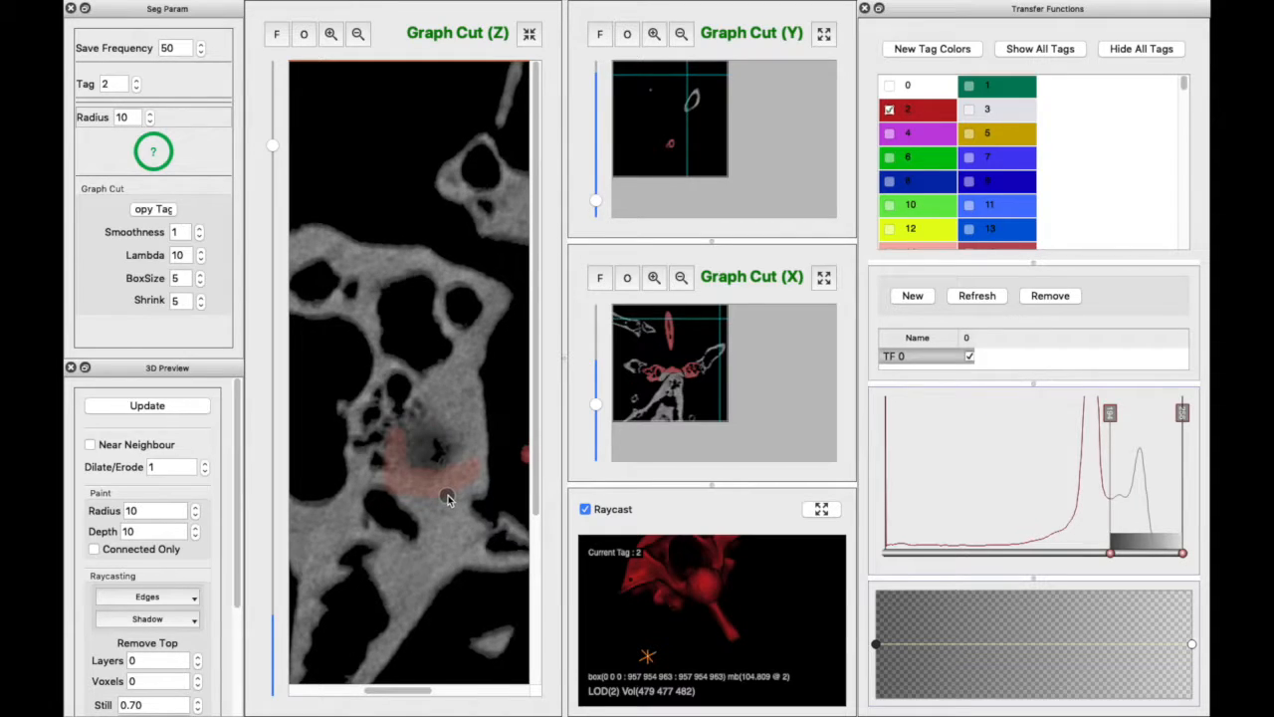
scroll(449, 485, up, 1)
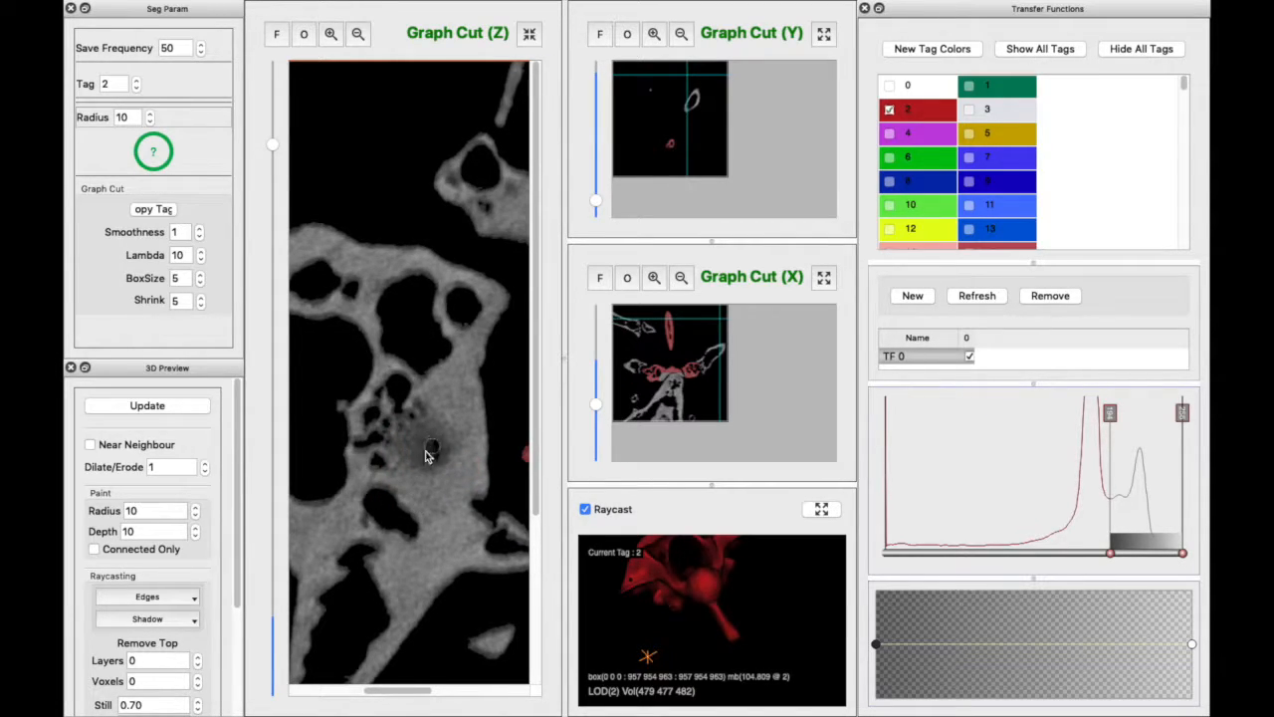
Check the rounded head through the further Z slices and save the work to the mask file.
scroll(470, 510, down, 3)
scroll(470, 512, down, 8)
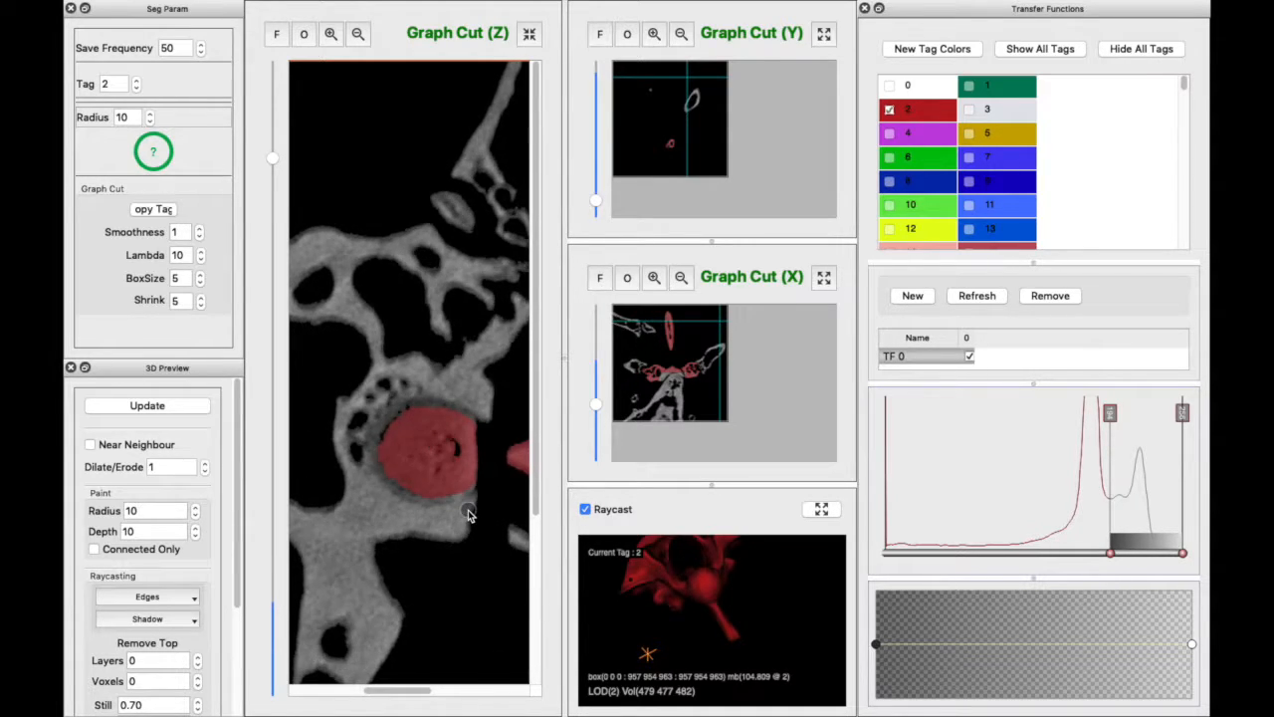
scroll(469, 515, down, 5)
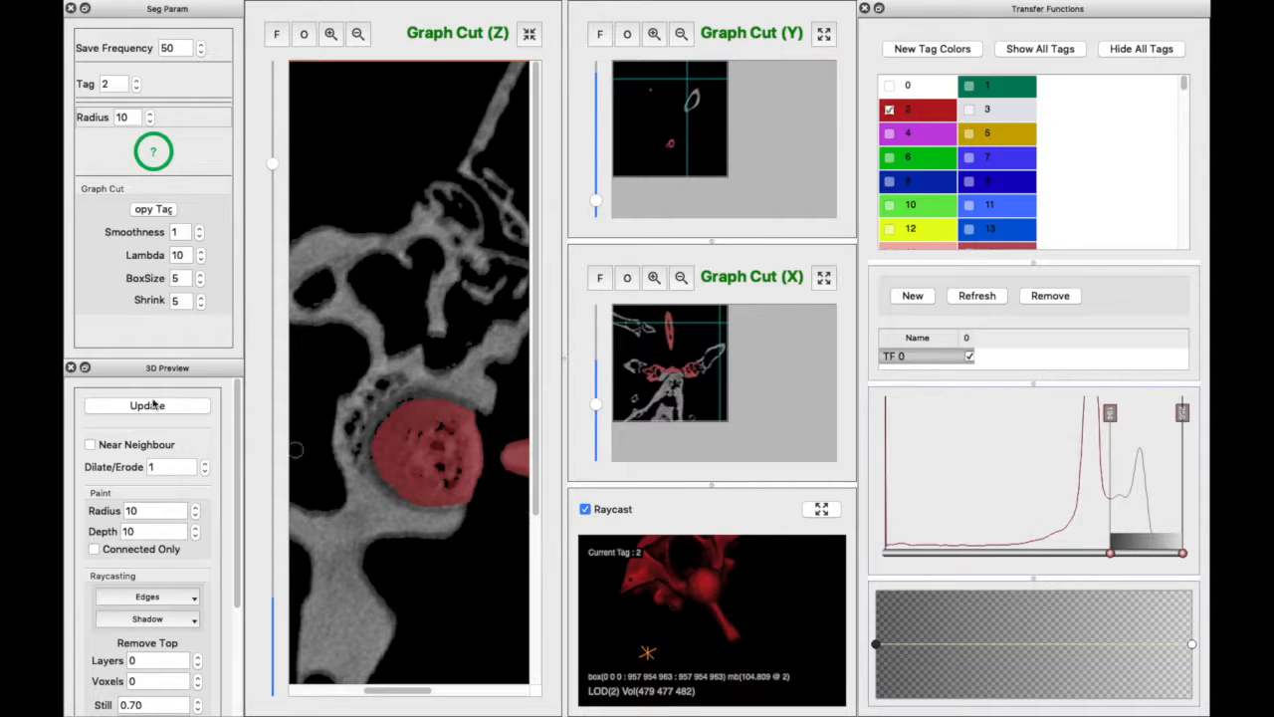
click(193, 8)
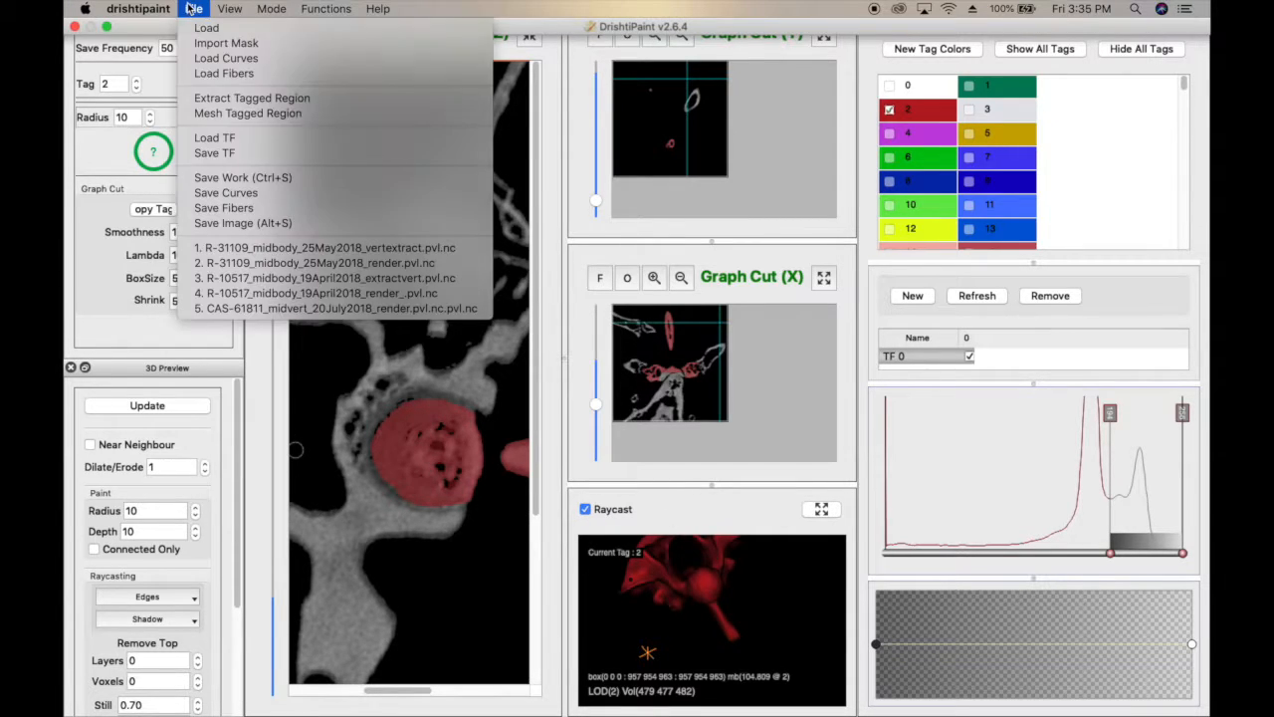
click(249, 180)
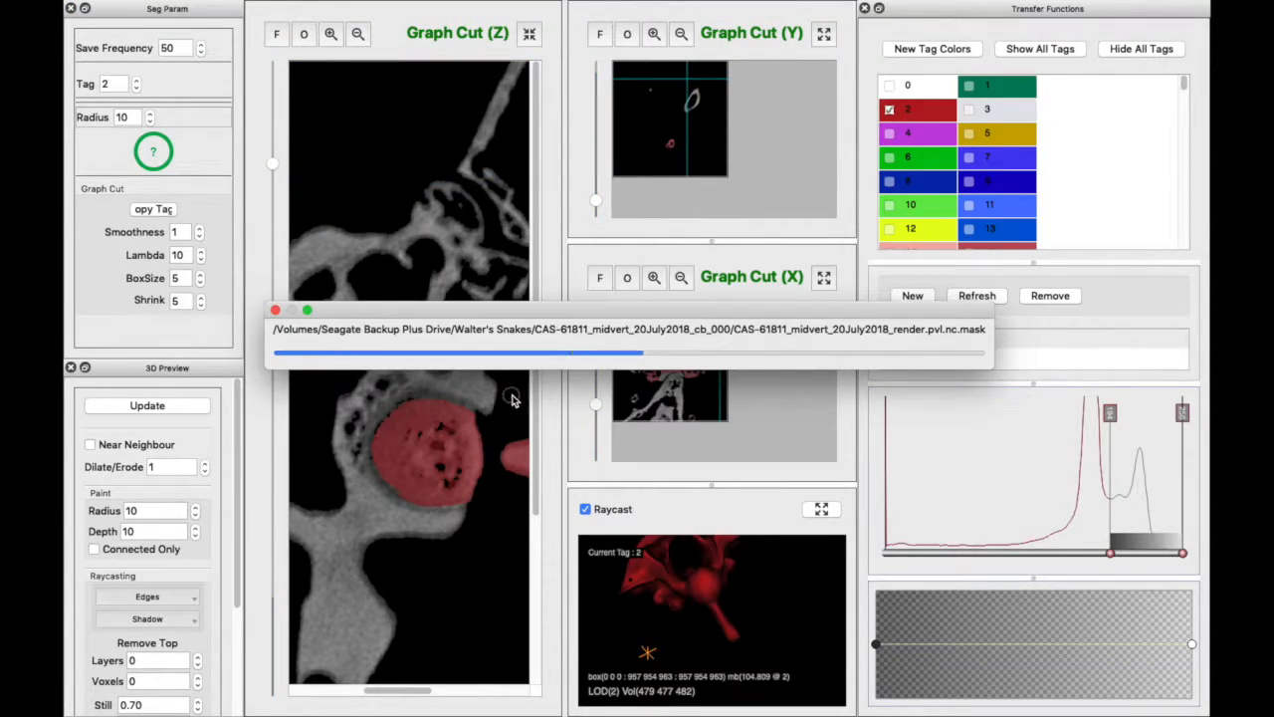
click(702, 370)
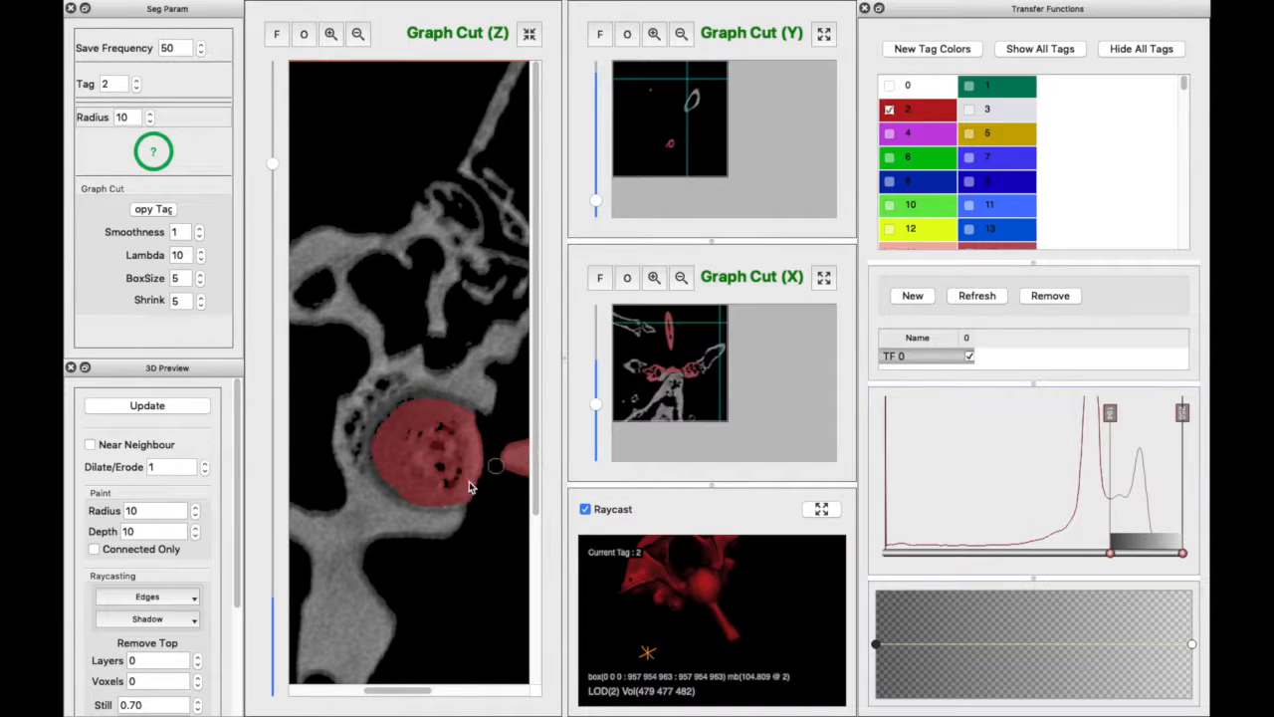
Pick a point near the rounded head's upper edge in the enlarged 3D preview and enlarge the matching Y slice around it.
click(822, 510)
drag(362, 290, 358, 316)
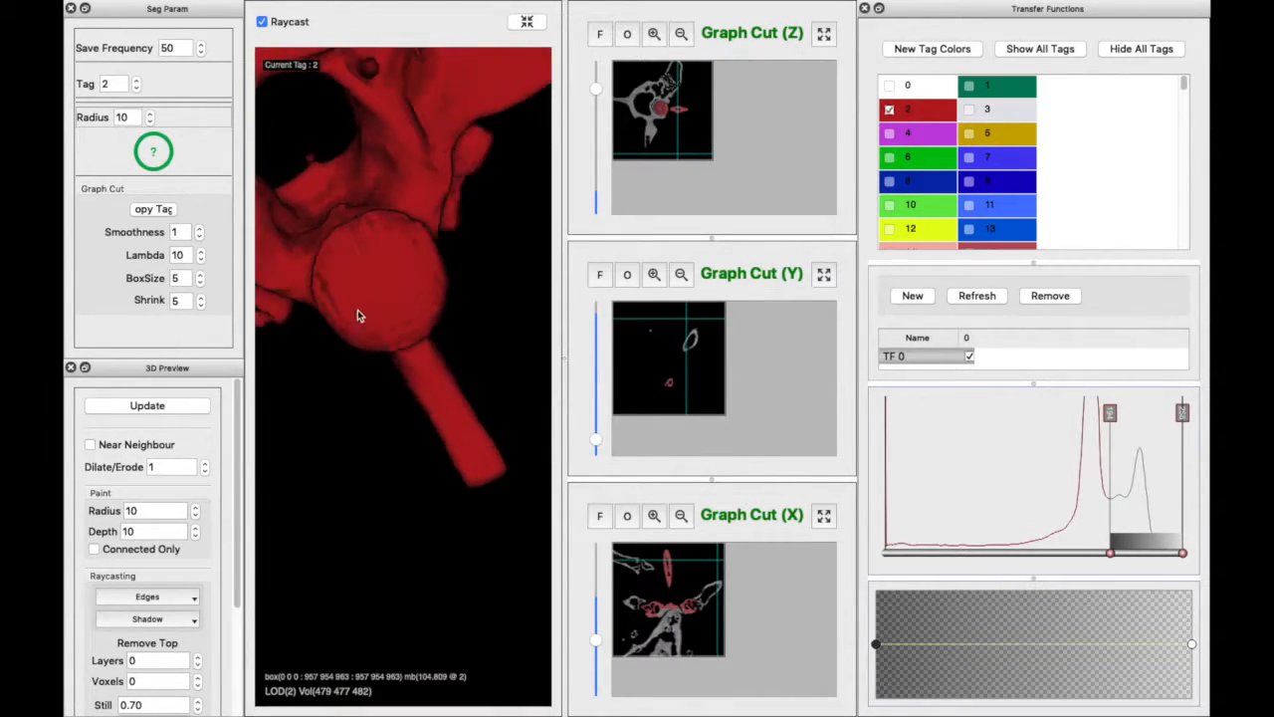
click(360, 248)
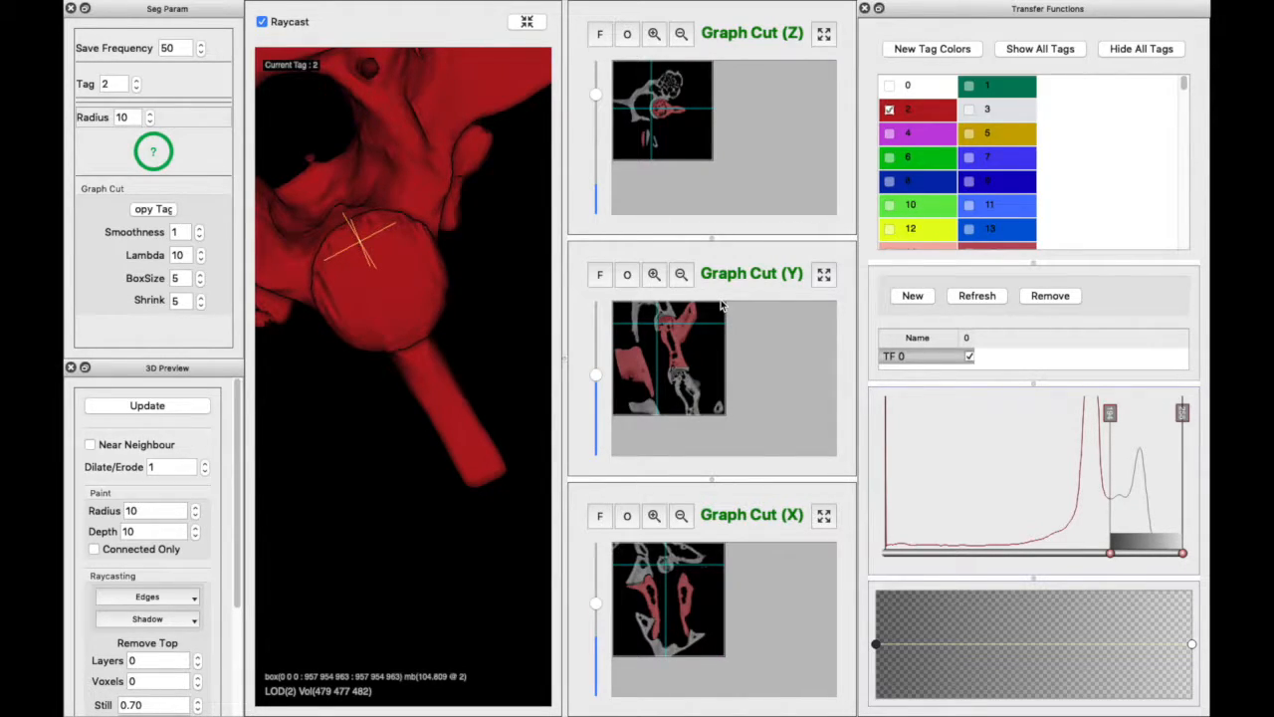
click(823, 276)
click(333, 38)
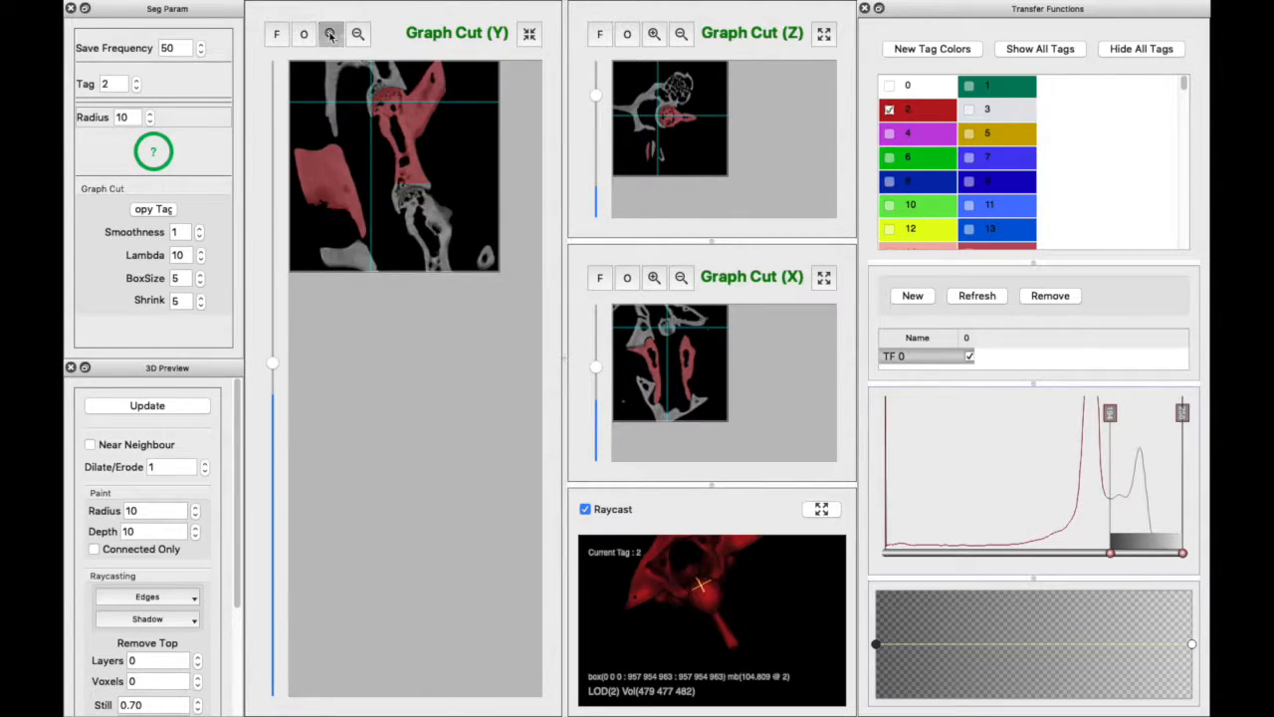
drag(363, 694, 421, 693)
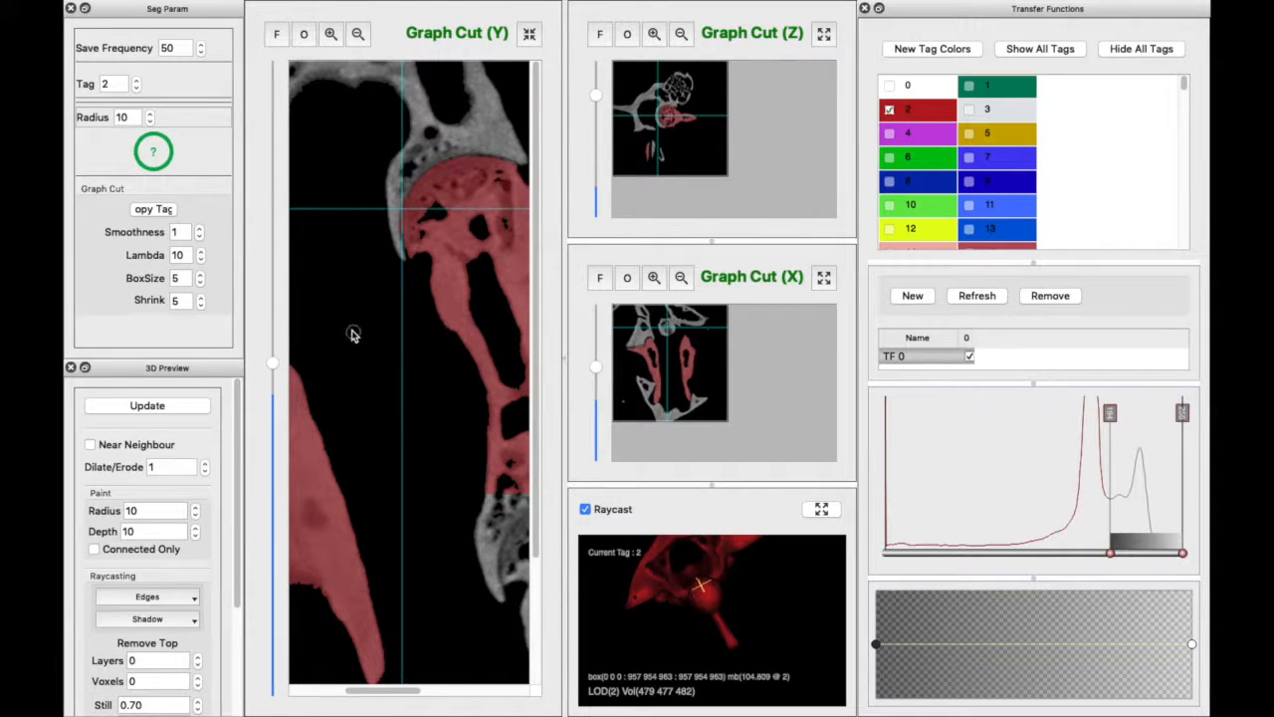
Examine the boundary between the rounded head and the surrounding socket bone through the neighbouring Y slices.
drag(350, 331, 347, 349)
scroll(397, 240, down, 2)
scroll(393, 246, down, 5)
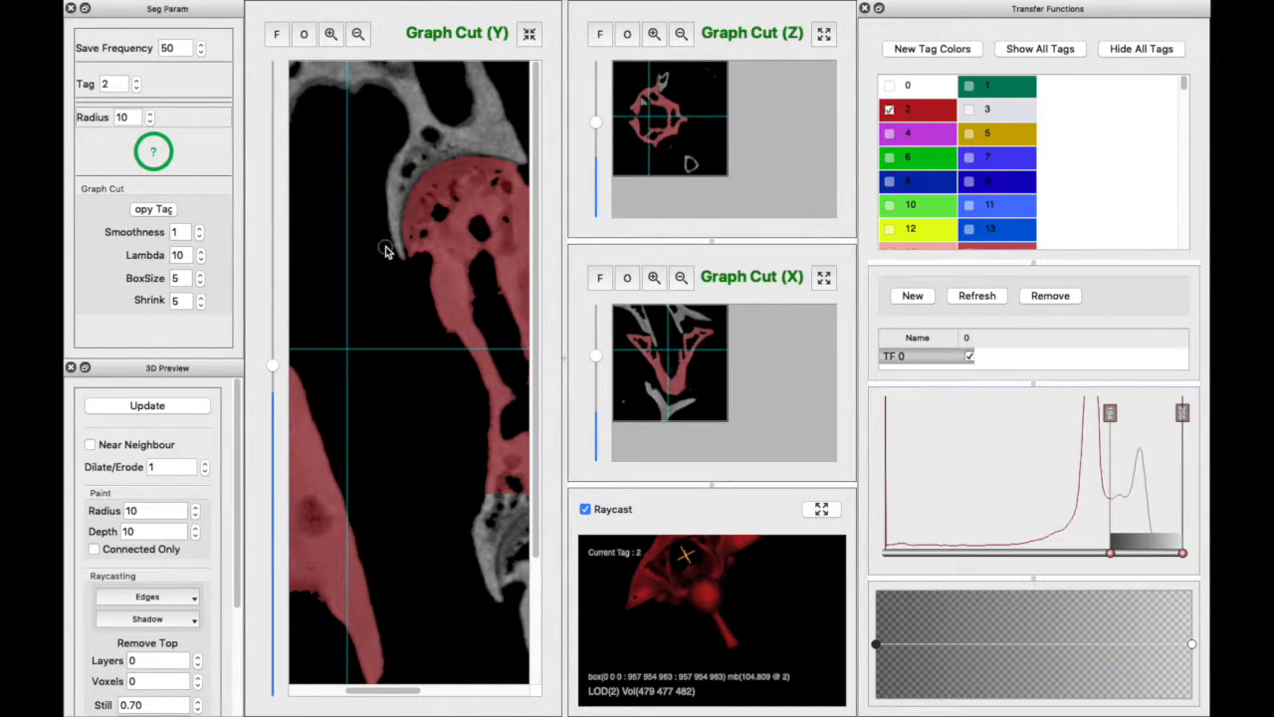
scroll(408, 274, down, 3)
scroll(407, 275, down, 2)
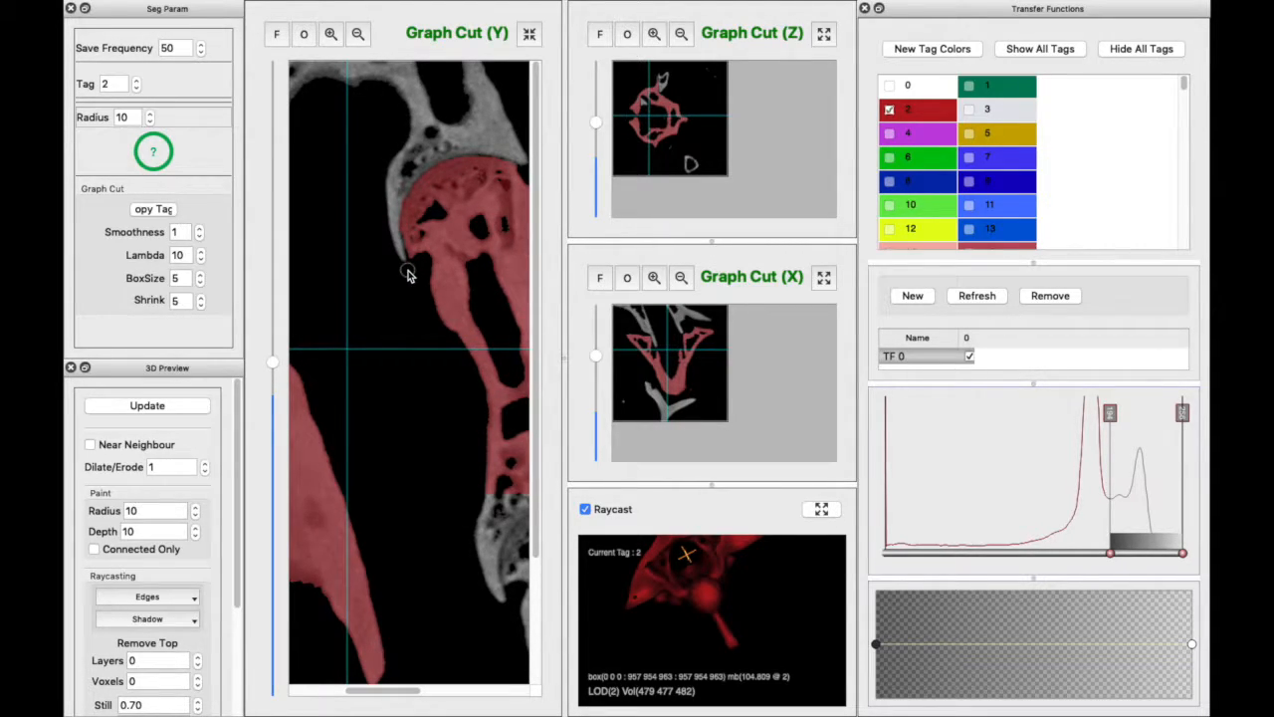
scroll(407, 275, down, 2)
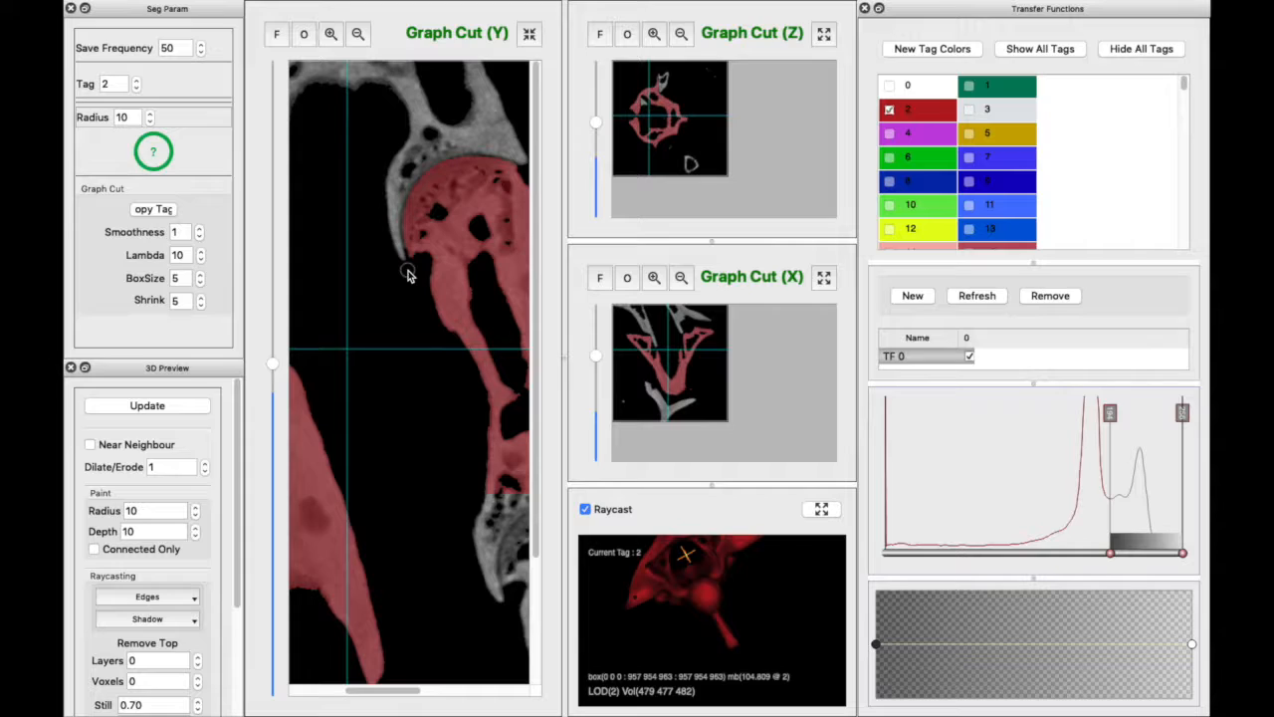
scroll(397, 261, down, 1)
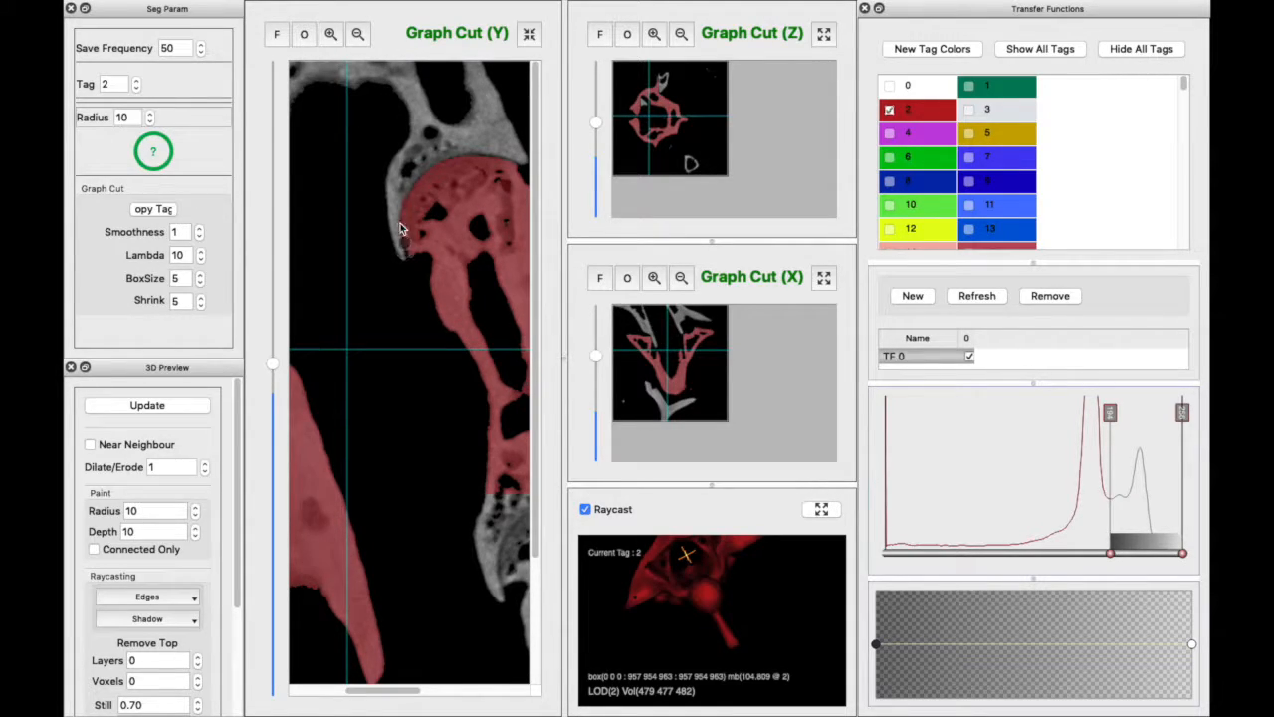
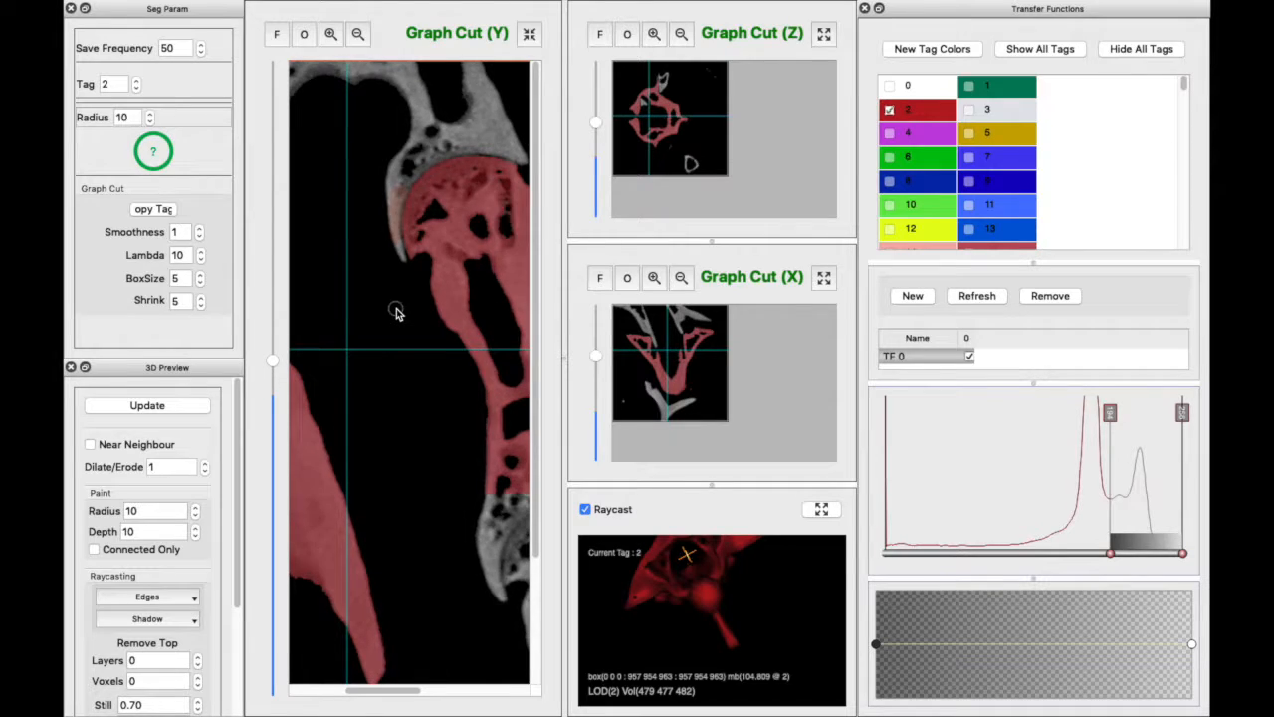
scroll(396, 312, up, 12)
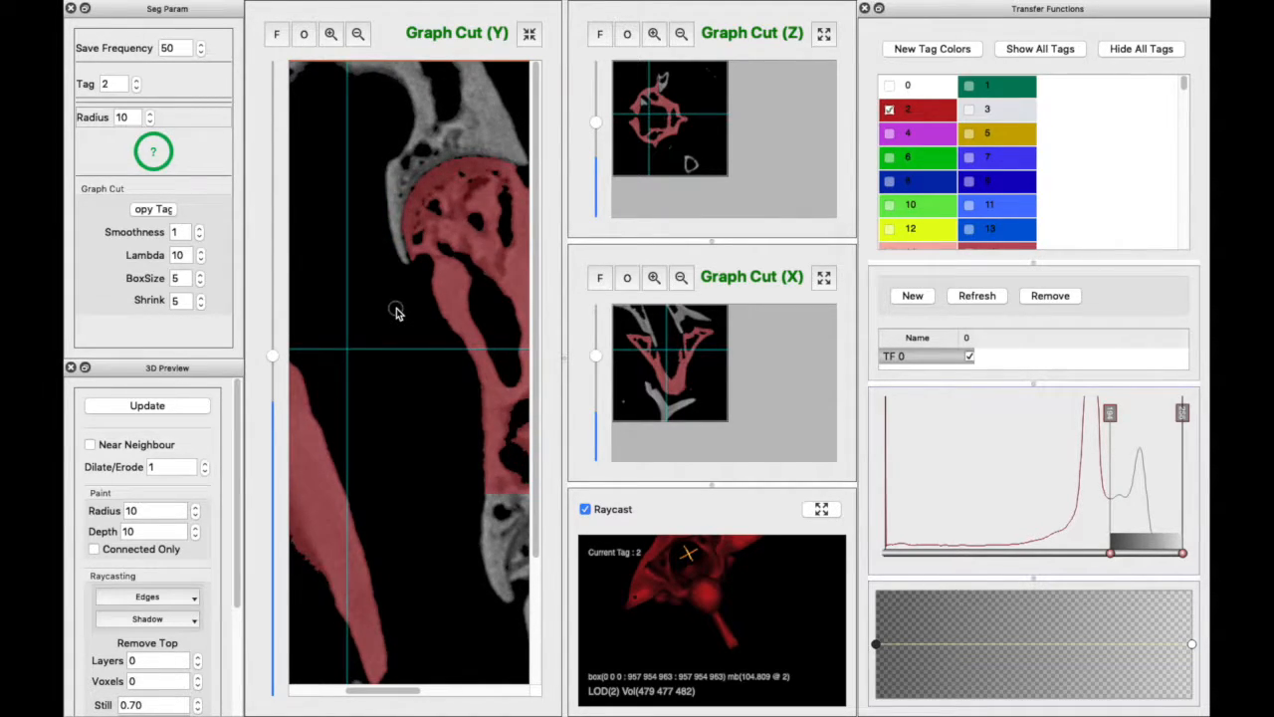
Recheck the tagged rounded head against its socket, back and forth over a few Y slices, down to the tag's lower cut-off.
scroll(396, 309, up, 3)
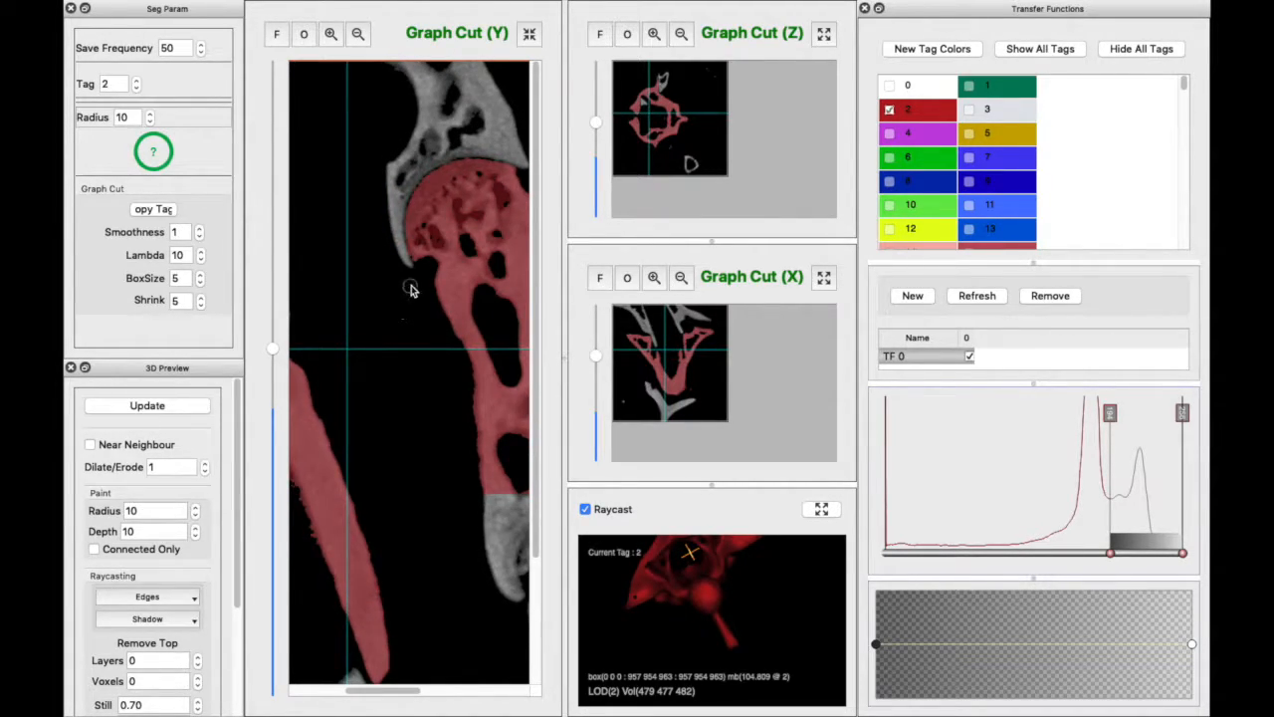
scroll(408, 282, down, 2)
scroll(414, 267, down, 3)
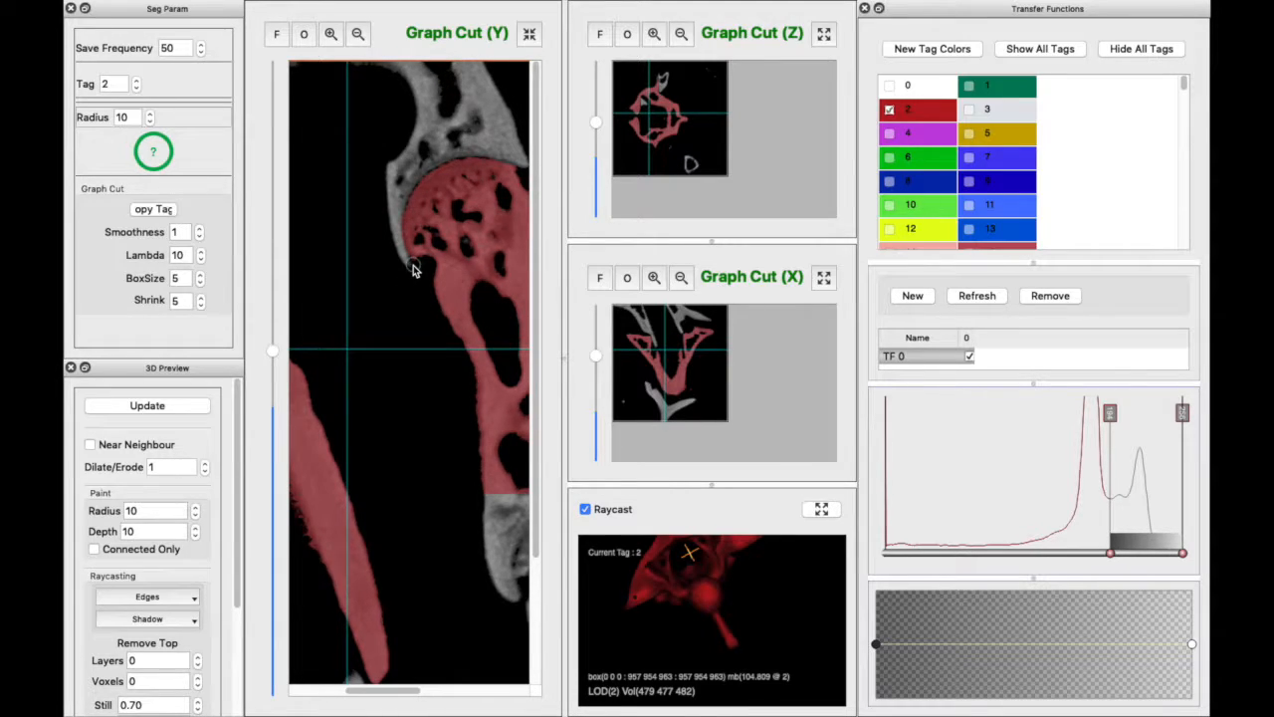
scroll(412, 272, up, 3)
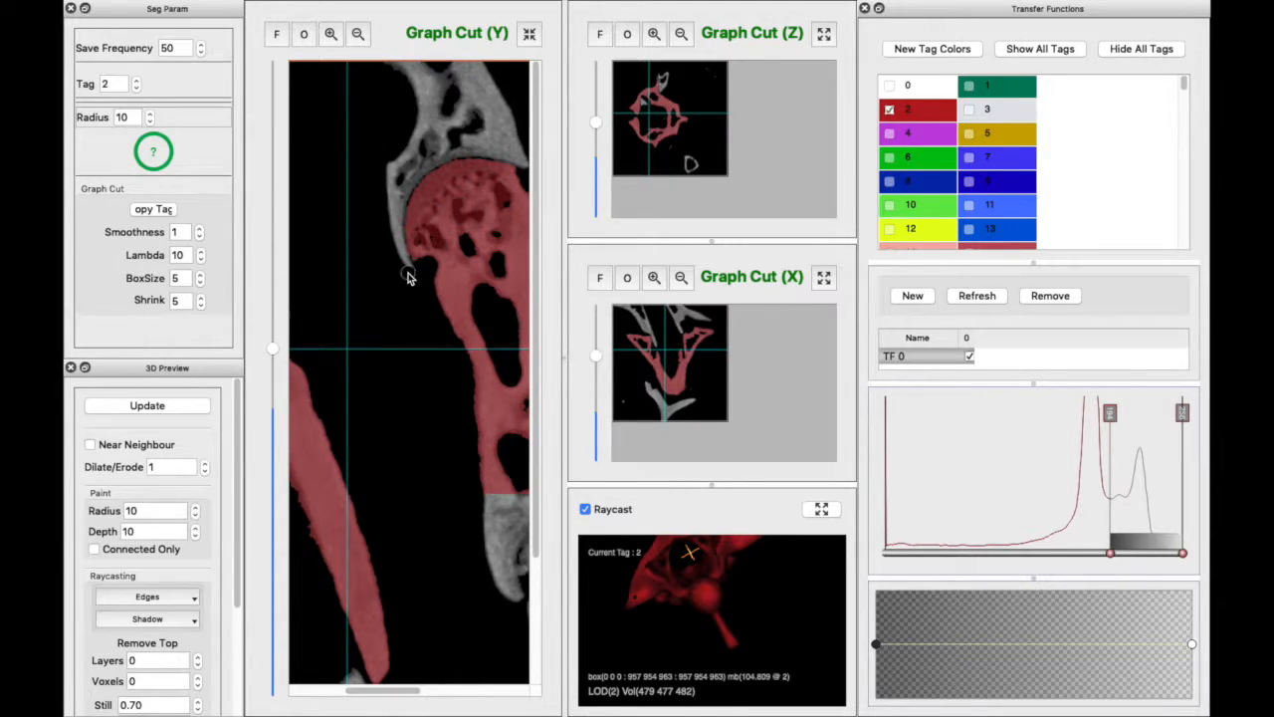
scroll(409, 276, down, 5)
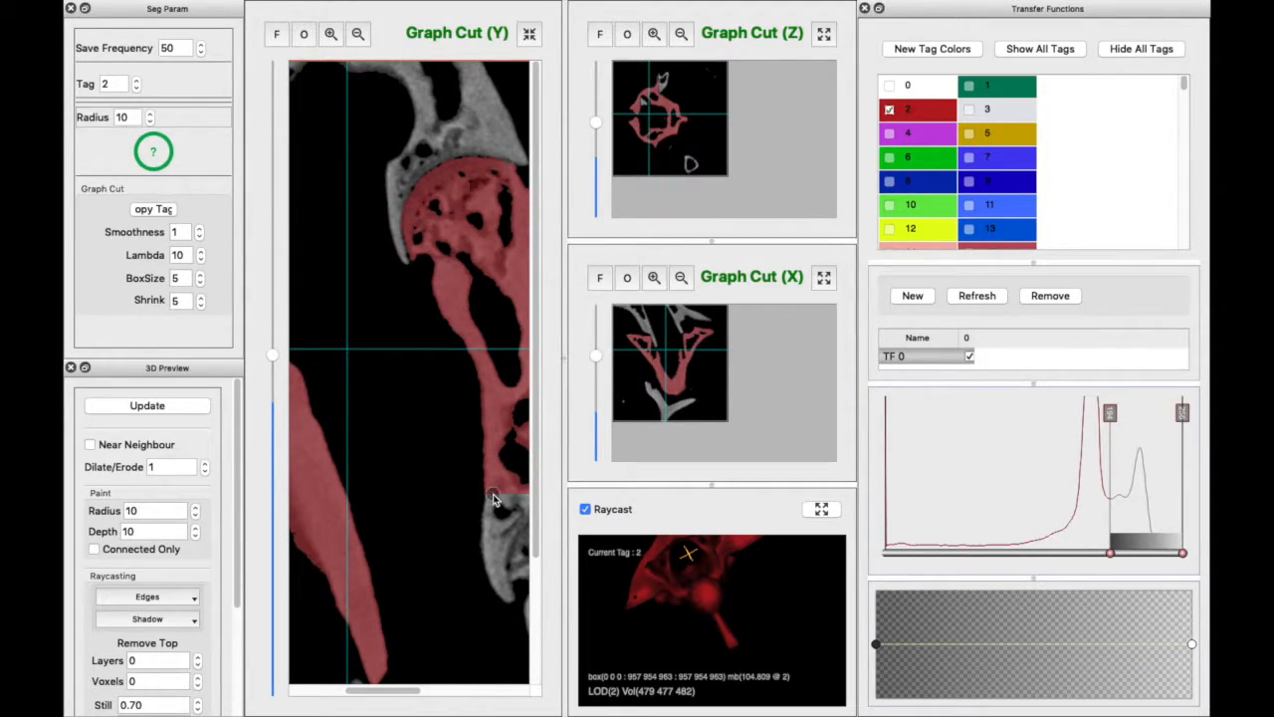
Enclose the joint at the vertebra's lower end in a selection box on a Y slice showing the socket and adjoining bone head.
scroll(373, 691, right, 5)
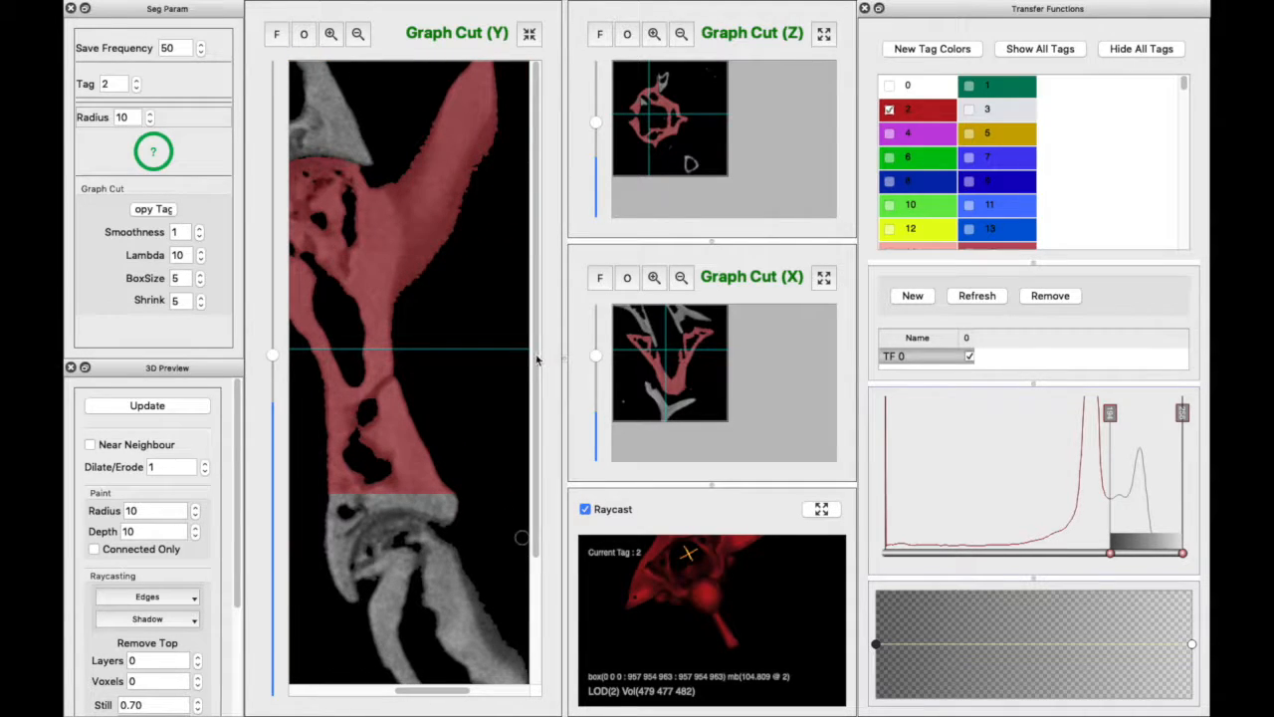
scroll(535, 360, down, 4)
drag(428, 695, 429, 696)
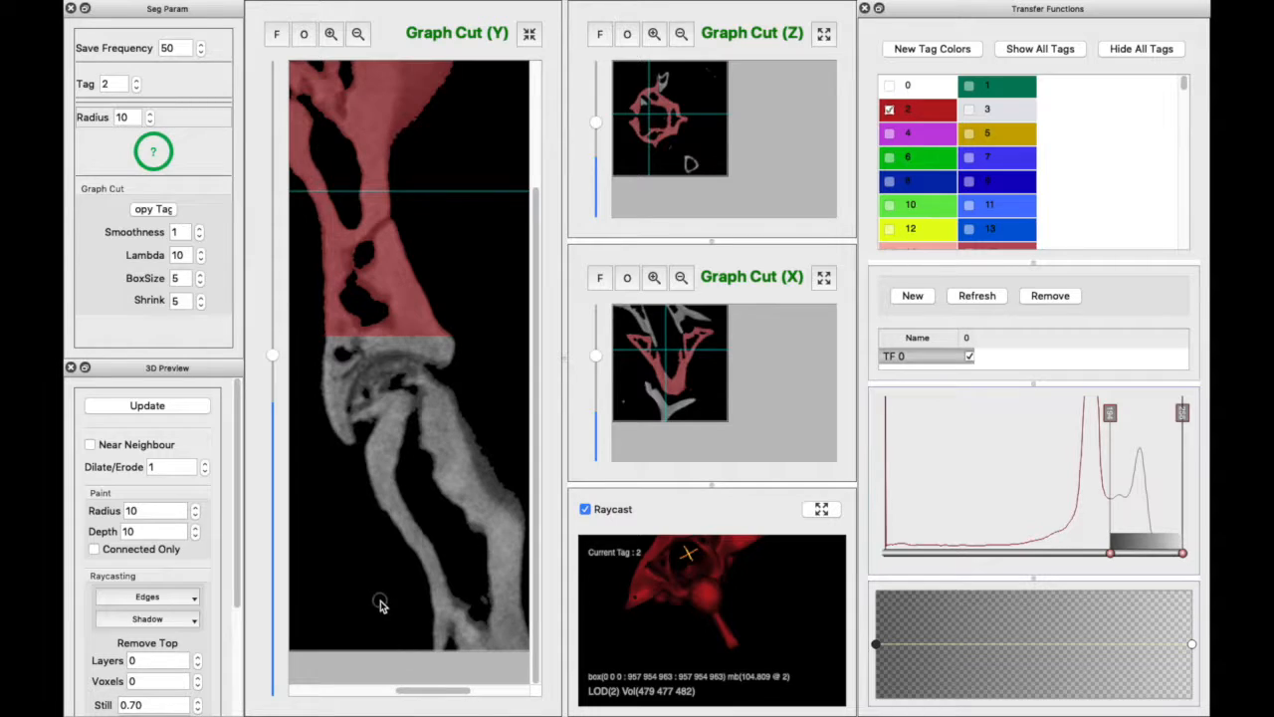
scroll(373, 589, down, 6)
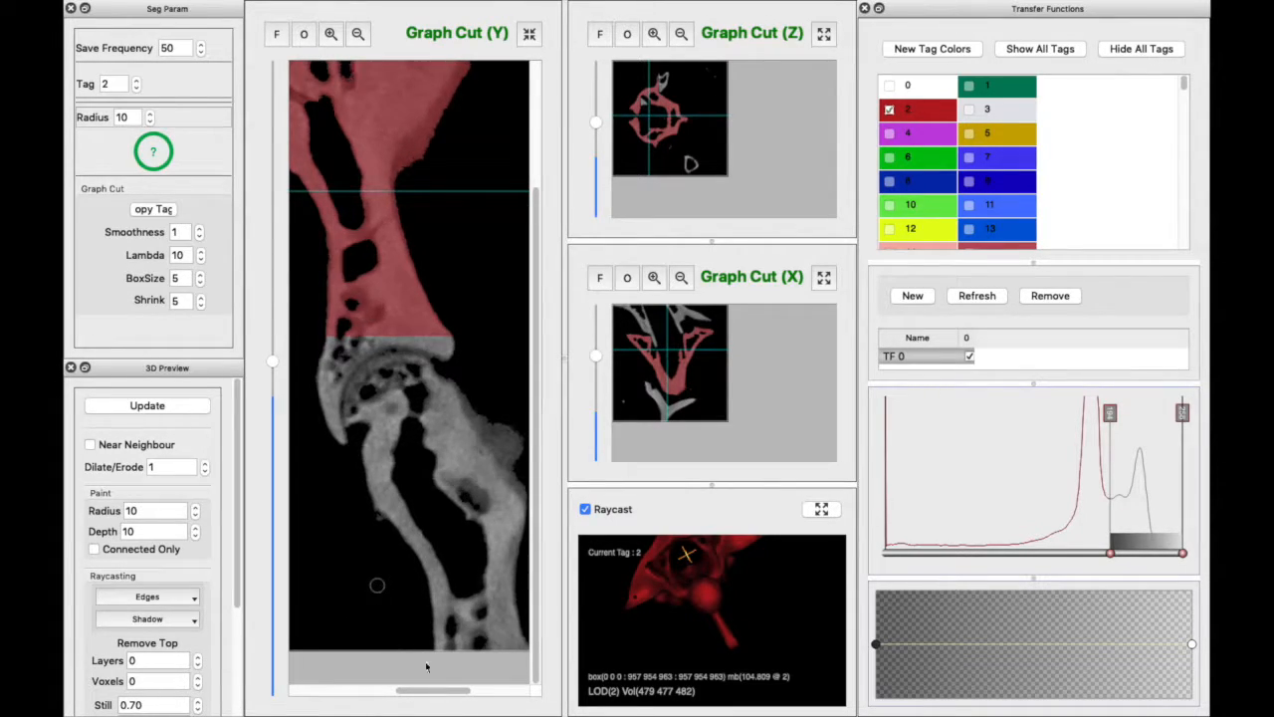
drag(435, 691, 433, 691)
scroll(404, 510, down, 2)
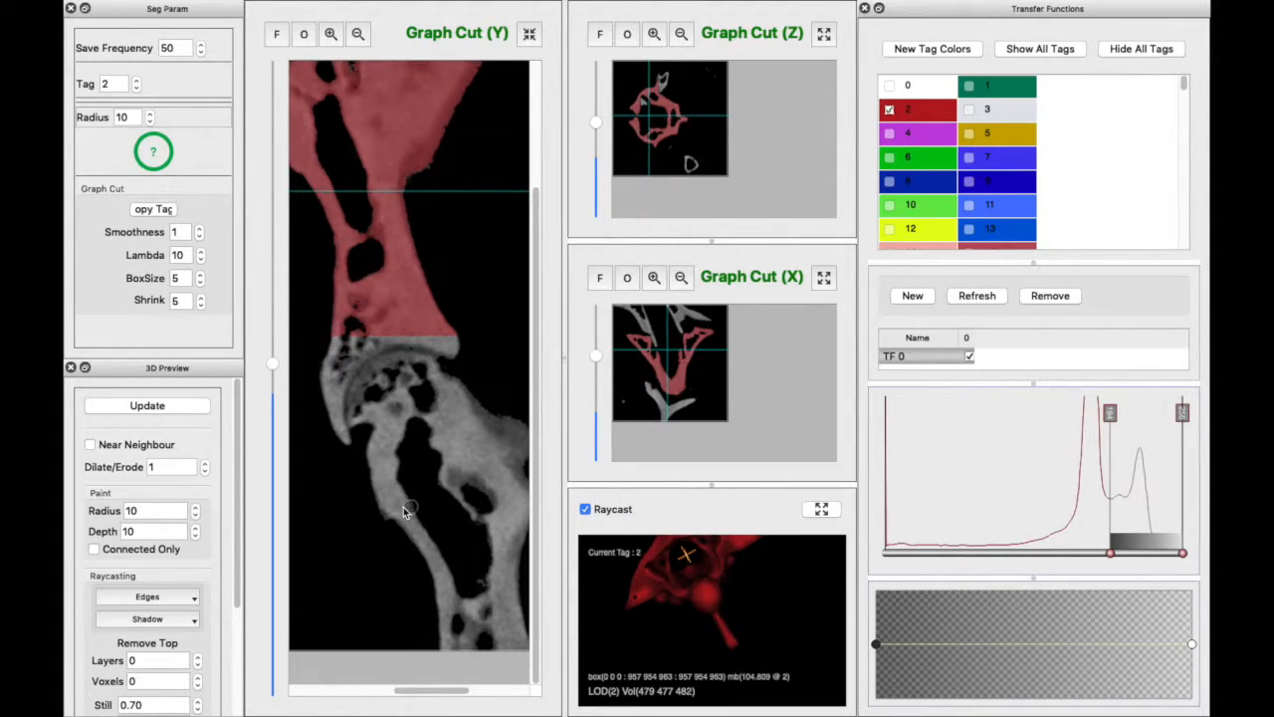
scroll(402, 509, down, 5)
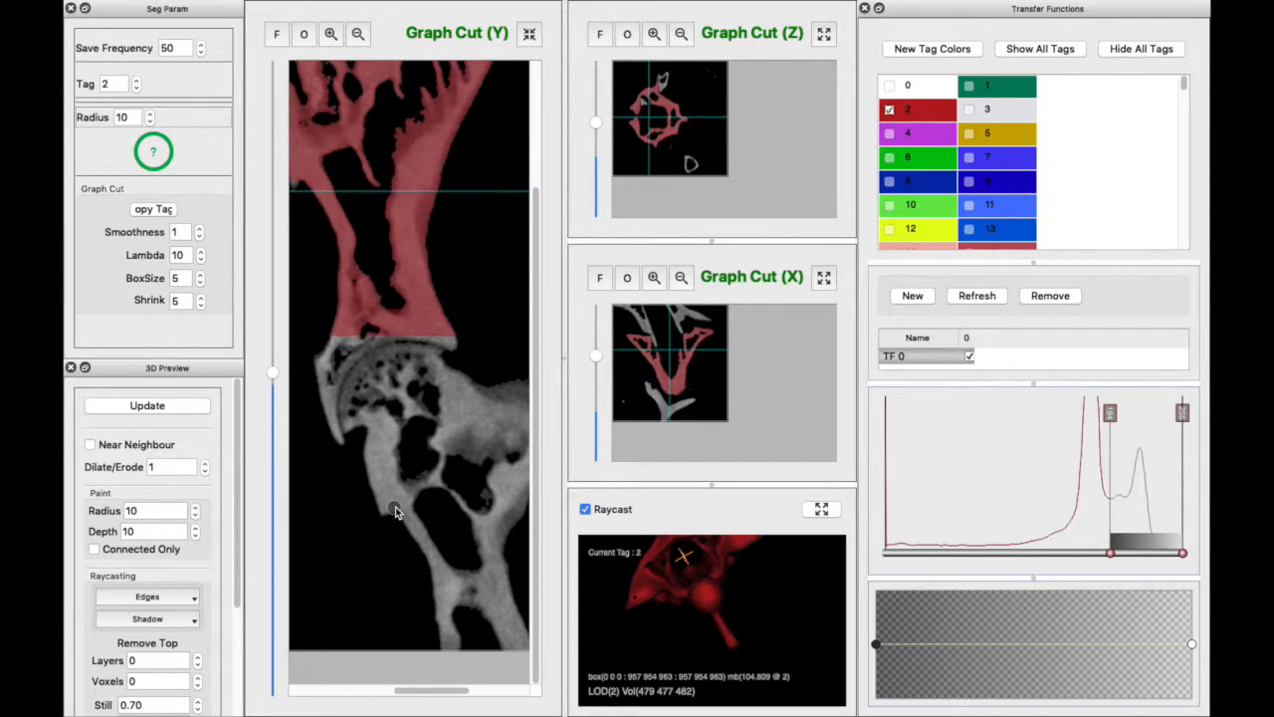
scroll(394, 509, down, 5)
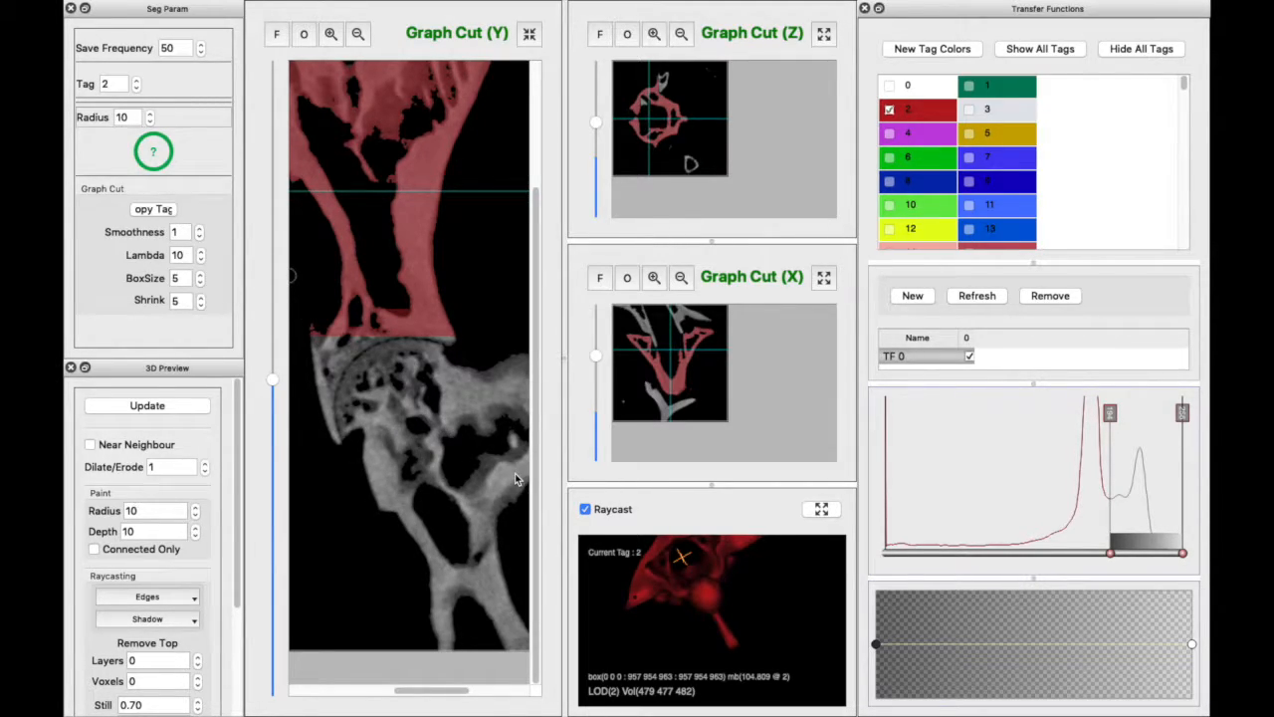
drag(291, 285, 520, 501)
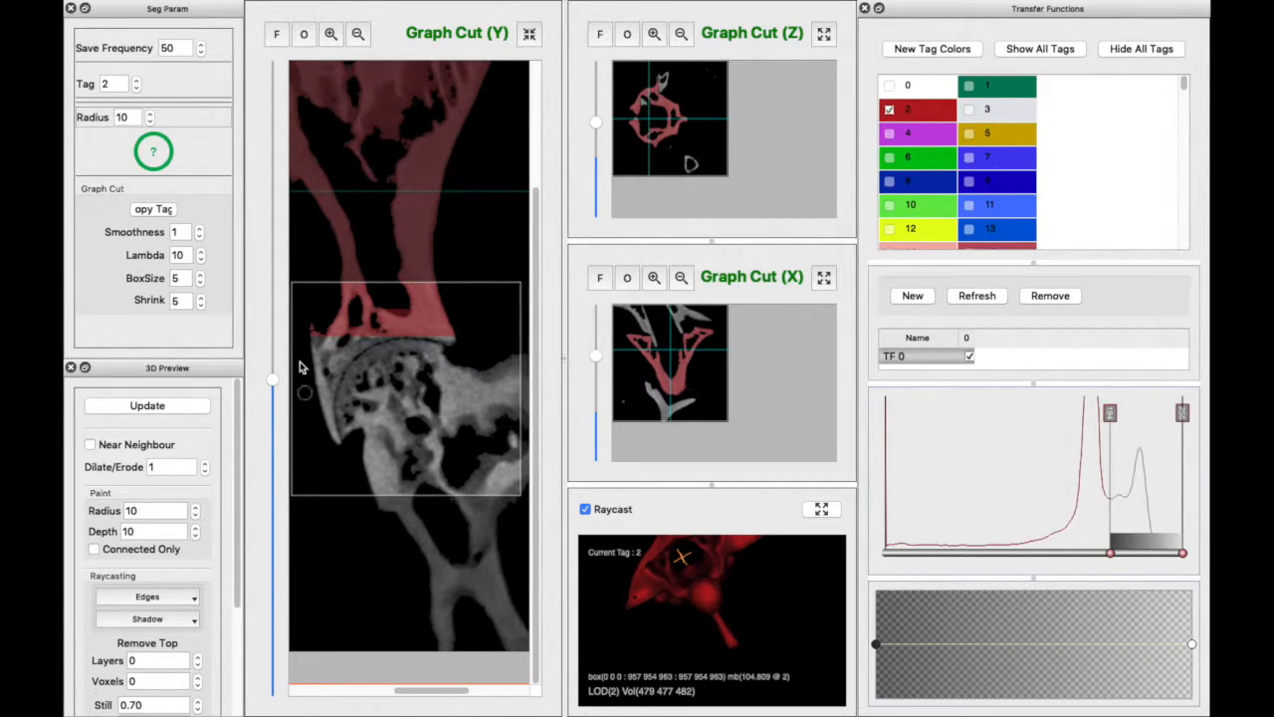
Set the save frequency to 1000, and the graph cut Lambda to 15 and BoxSize to 4.
double_click(185, 48)
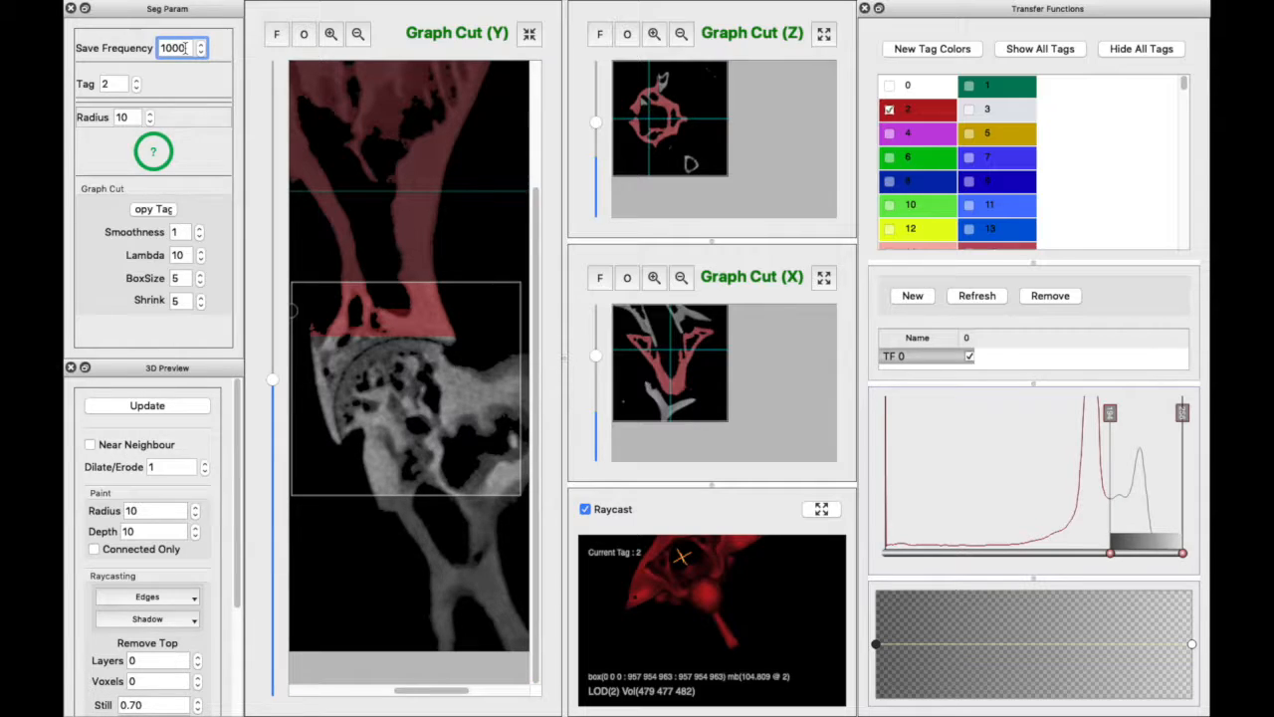
click(179, 255)
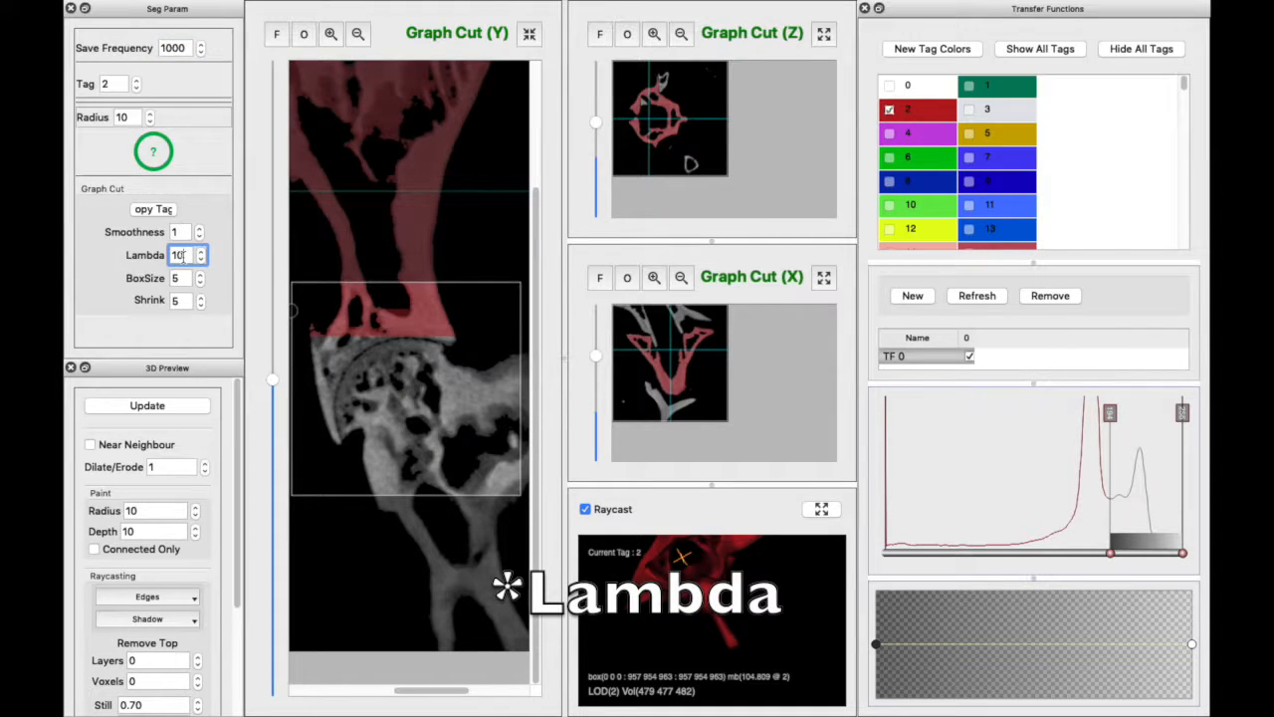
key(BackSpace)
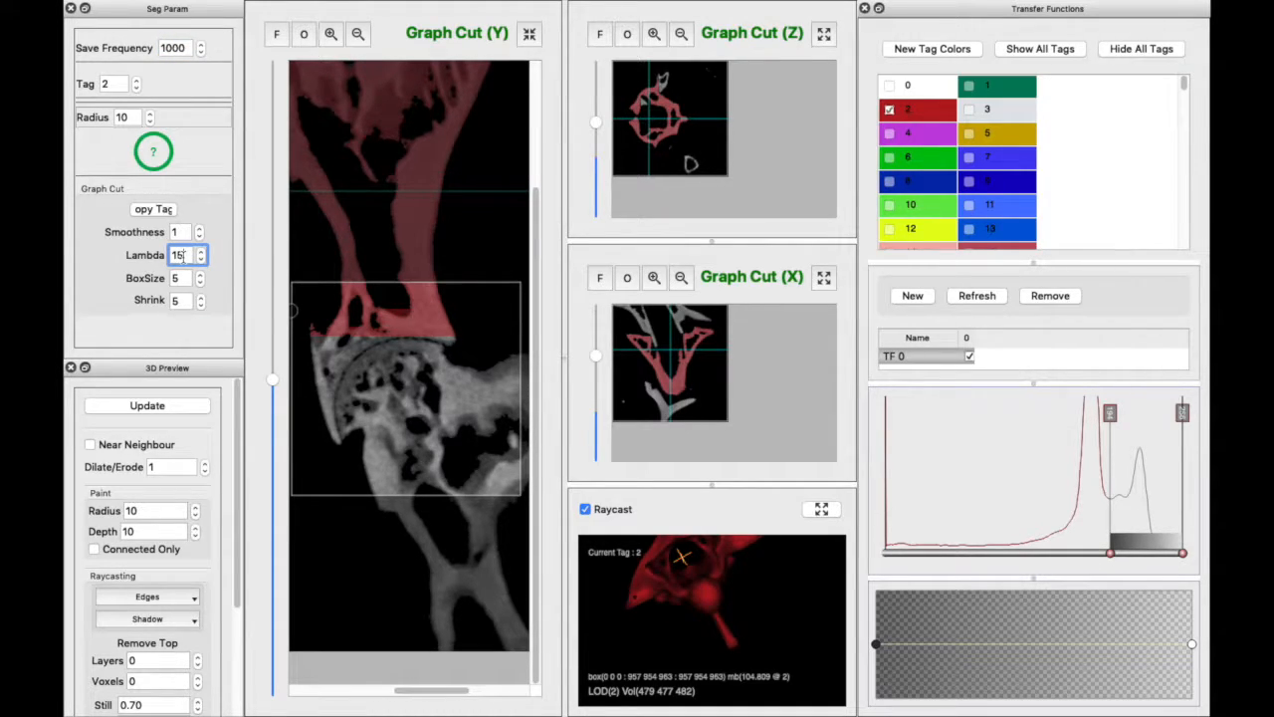
click(200, 282)
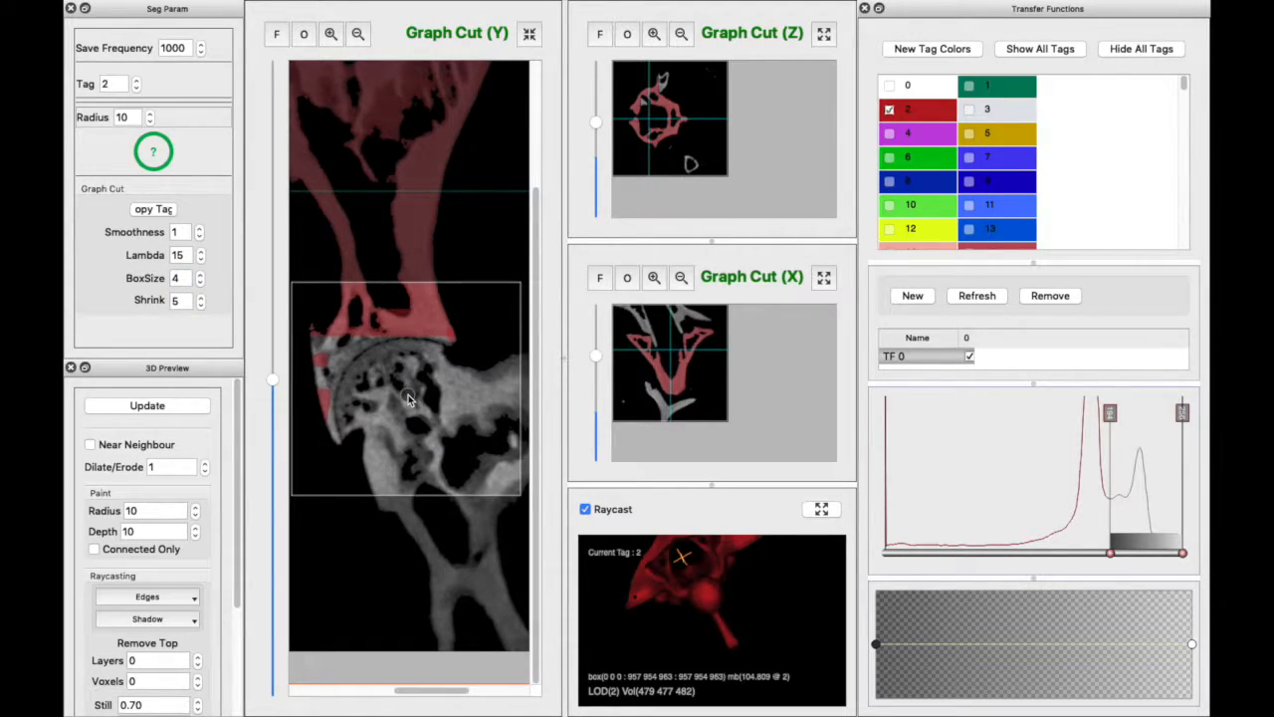
Tag the lower socket bone with graph cut in this Y slice, brushing its rim and tip and clearing spills into the adjoining head.
key(t)
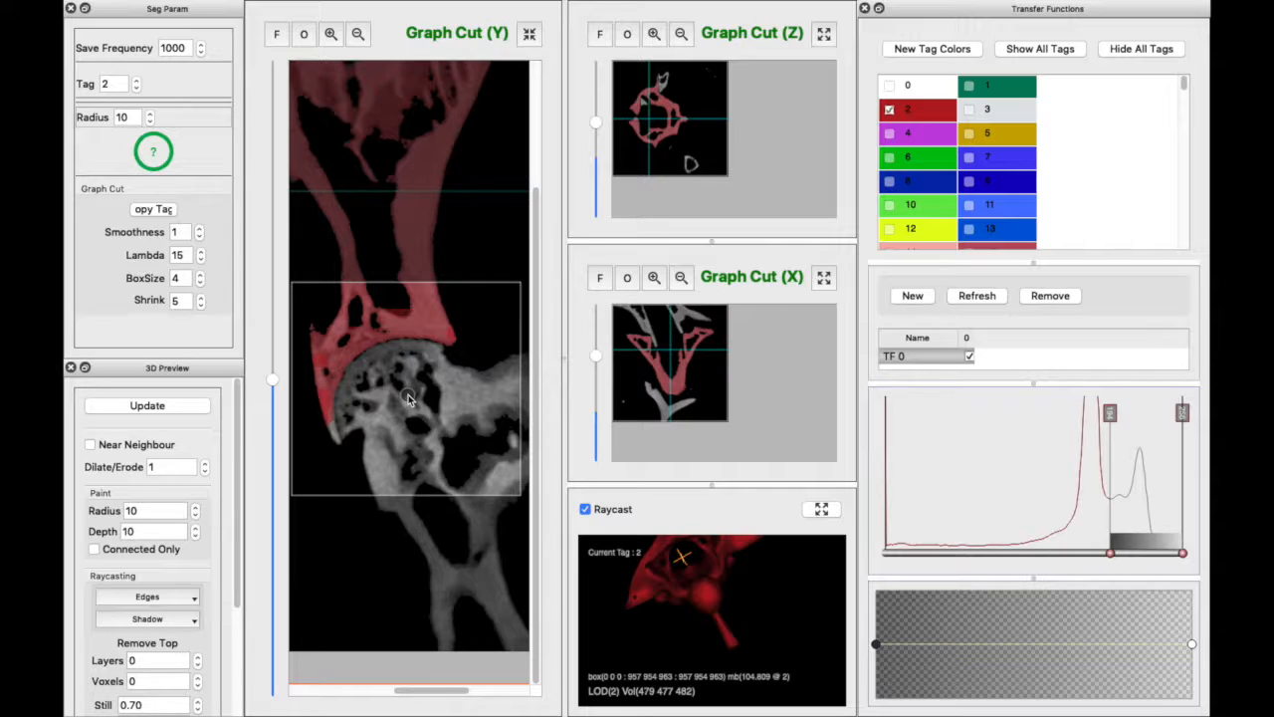
mouse_move(327, 439)
mouse_down()
mouse_move(346, 470)
mouse_move(341, 416)
mouse_move(338, 462)
mouse_move(379, 341)
mouse_up()
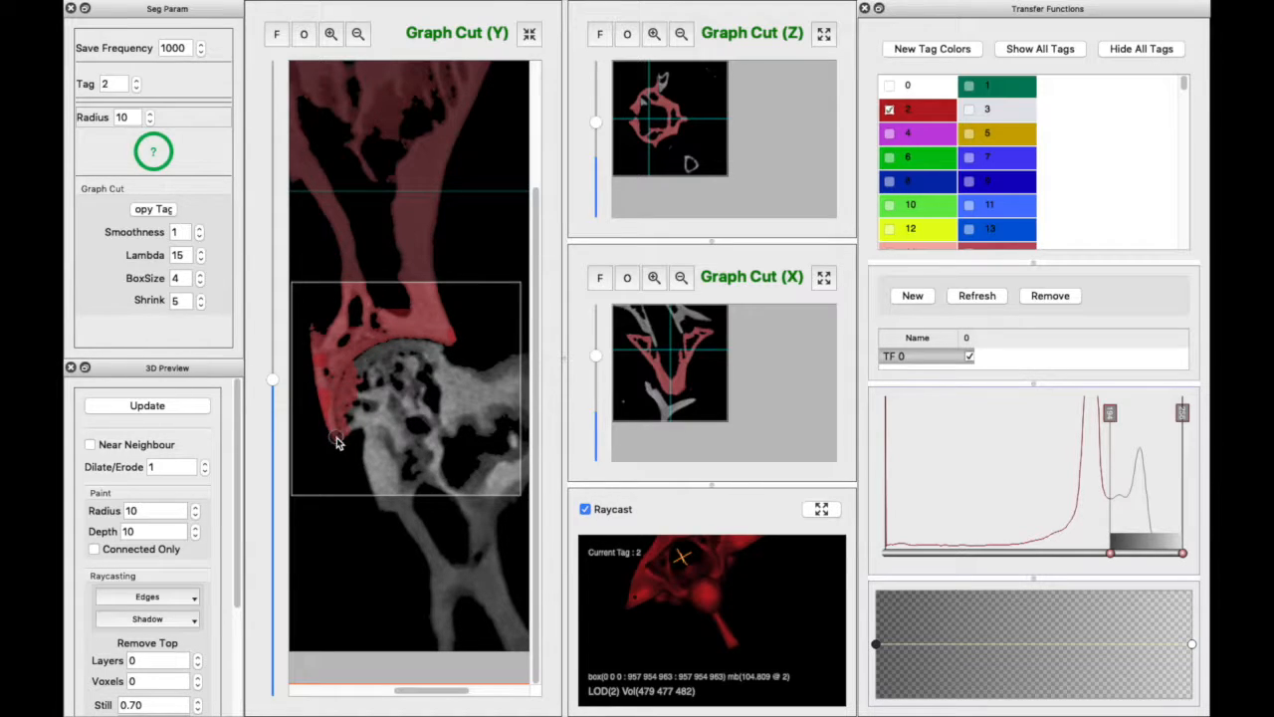
right_drag(336, 437, 333, 444)
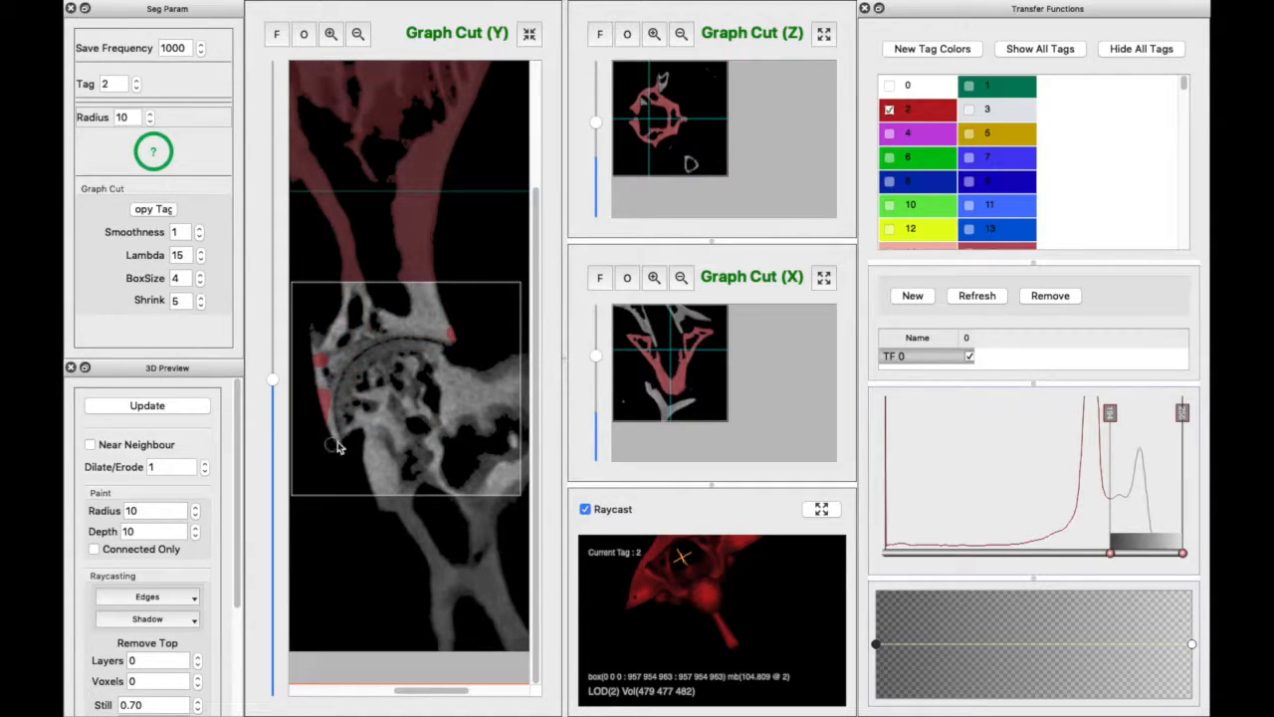
mouse_move(457, 302)
mouse_down()
mouse_move(319, 327)
mouse_move(394, 312)
mouse_move(321, 329)
mouse_move(392, 322)
mouse_move(332, 415)
mouse_move(331, 446)
mouse_up()
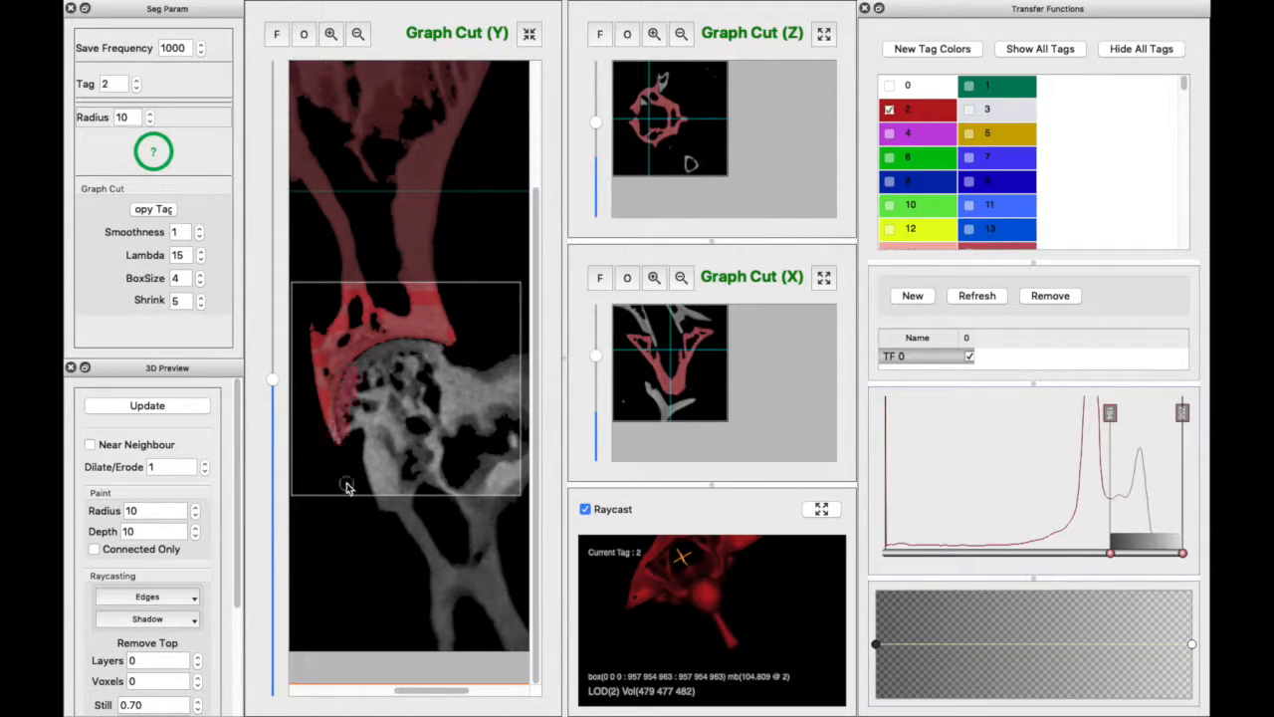
key(r)
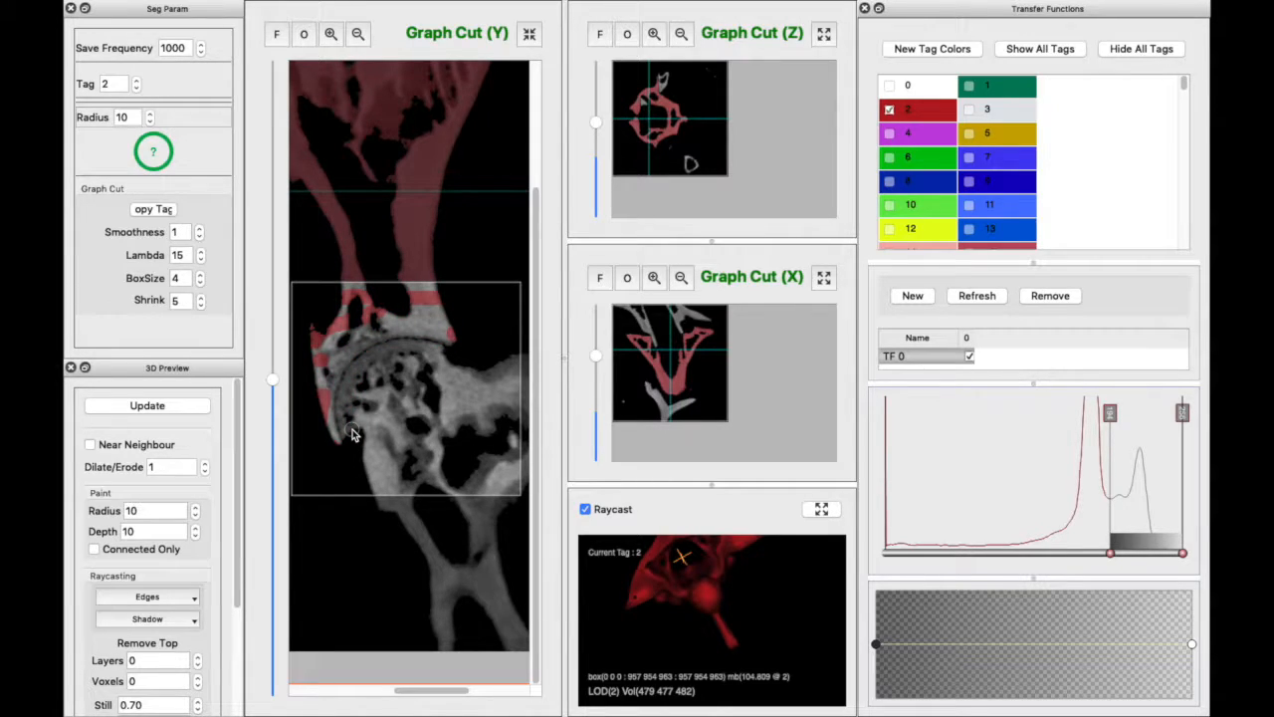
key(t)
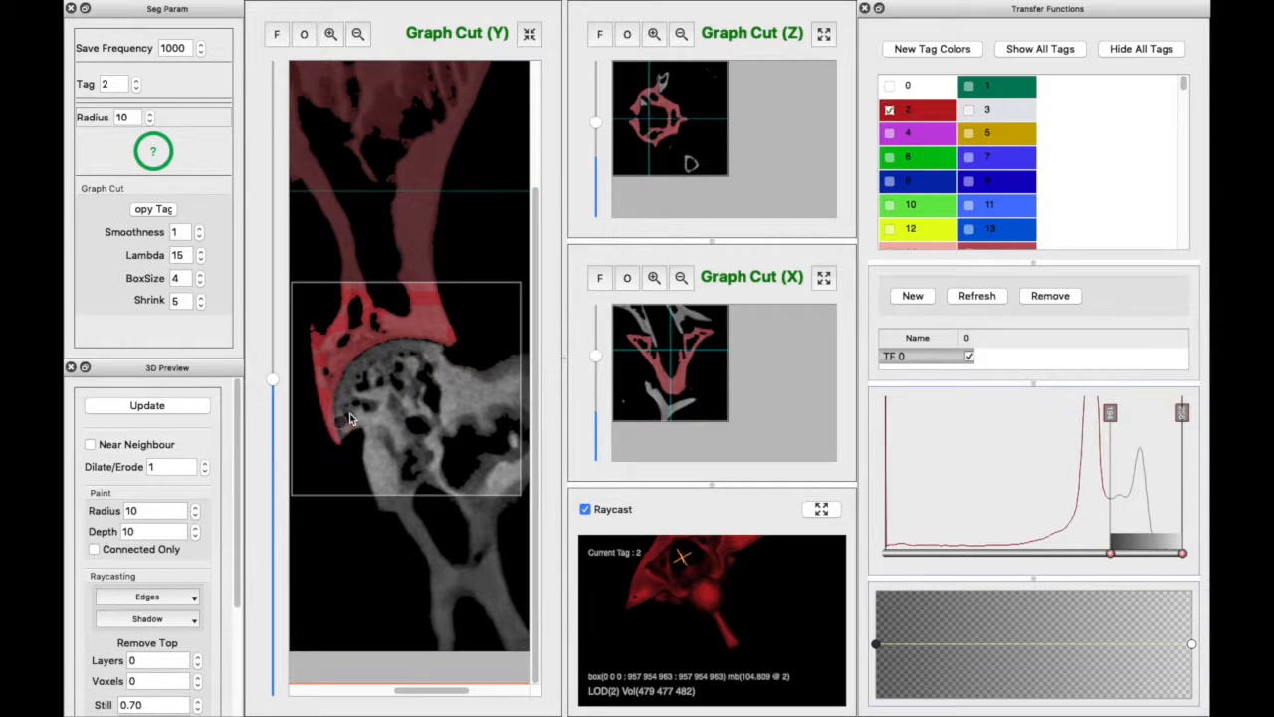
Try graph cut on the lower socket in the next Y slice, and clear the tag inside the box.
scroll(366, 428, down, 1)
key(t)
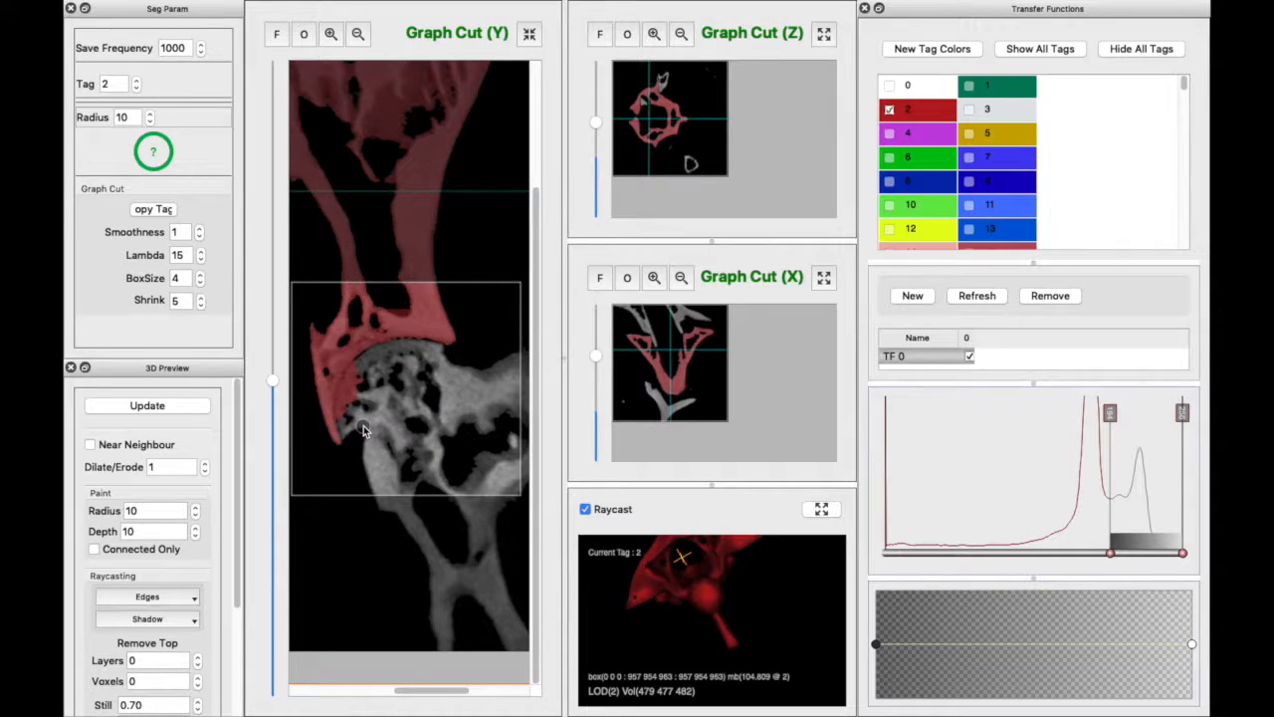
key(r)
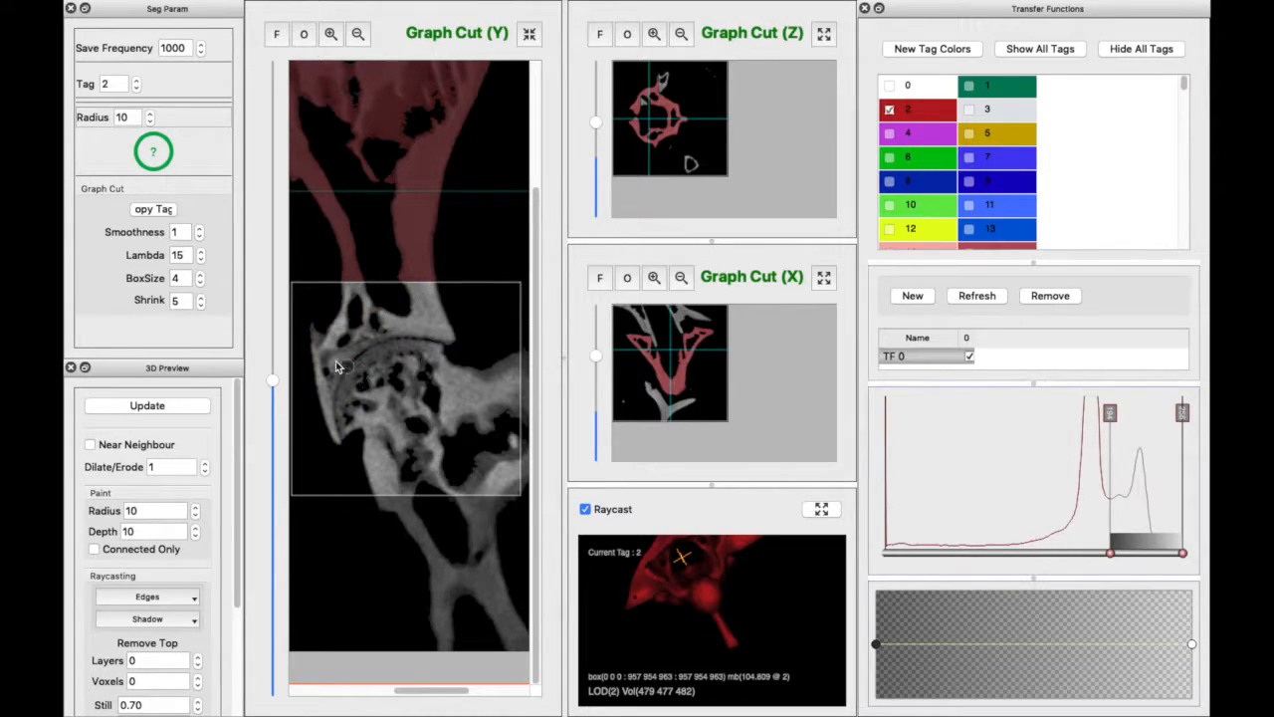
Examine through the Y slices where the lower socket separates from the adjoining bone's head.
scroll(388, 463, down, 5)
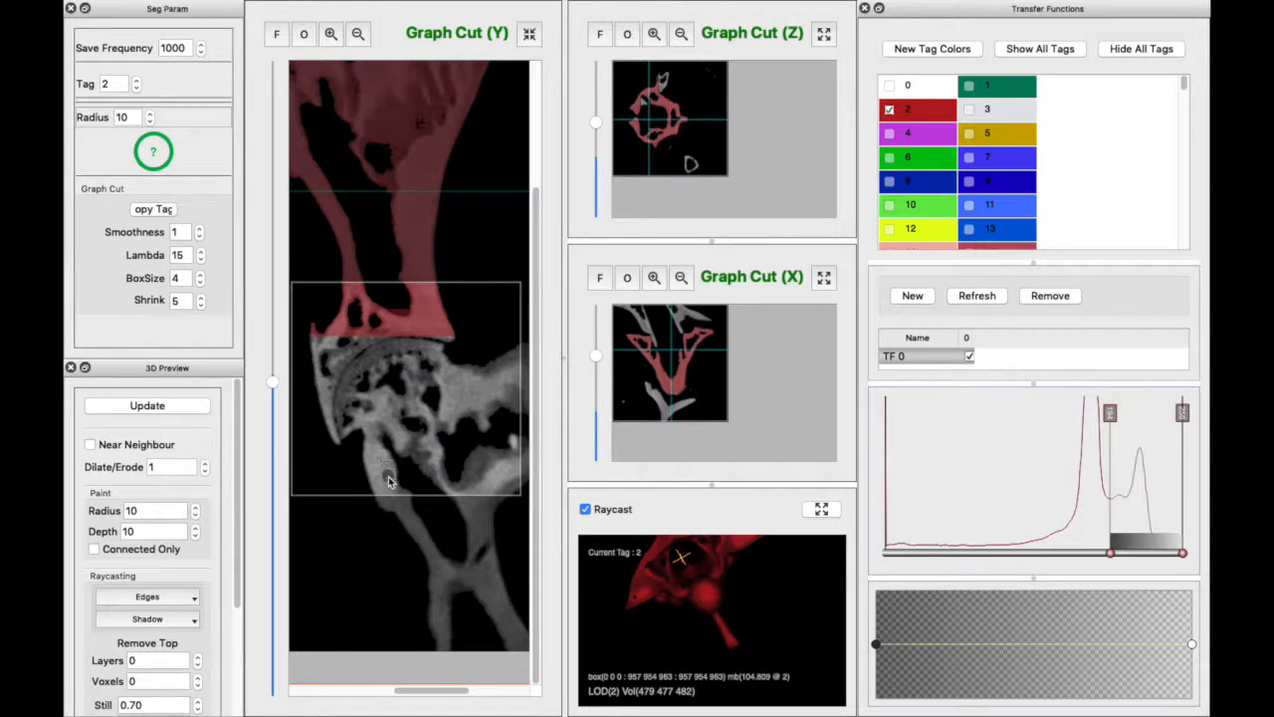
scroll(430, 438, down, 3)
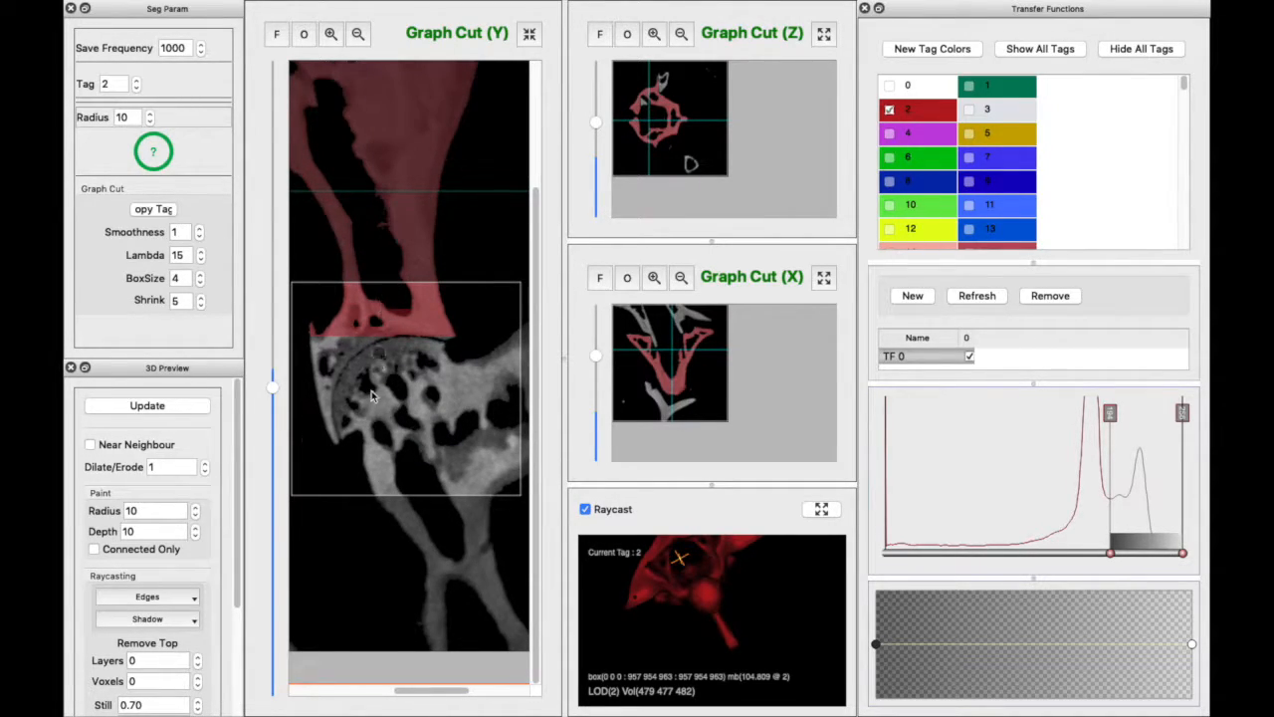
scroll(369, 424, up, 1)
scroll(367, 421, up, 5)
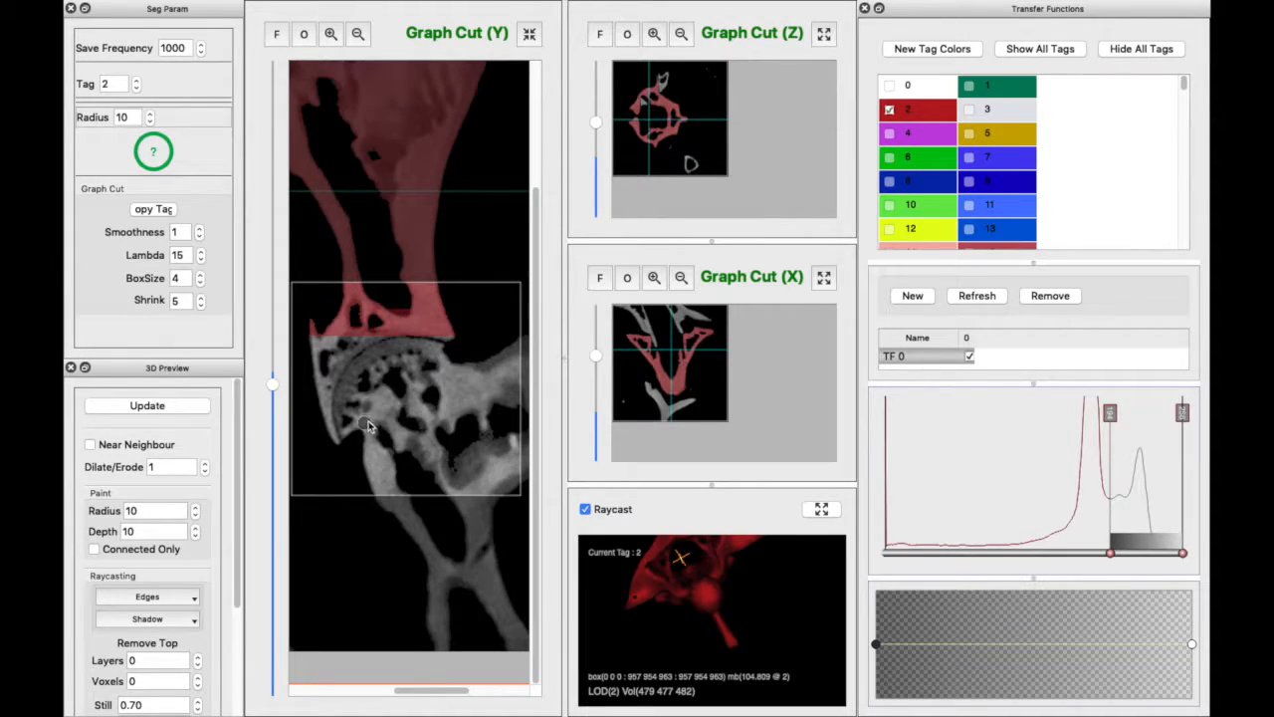
scroll(408, 164, up, 4)
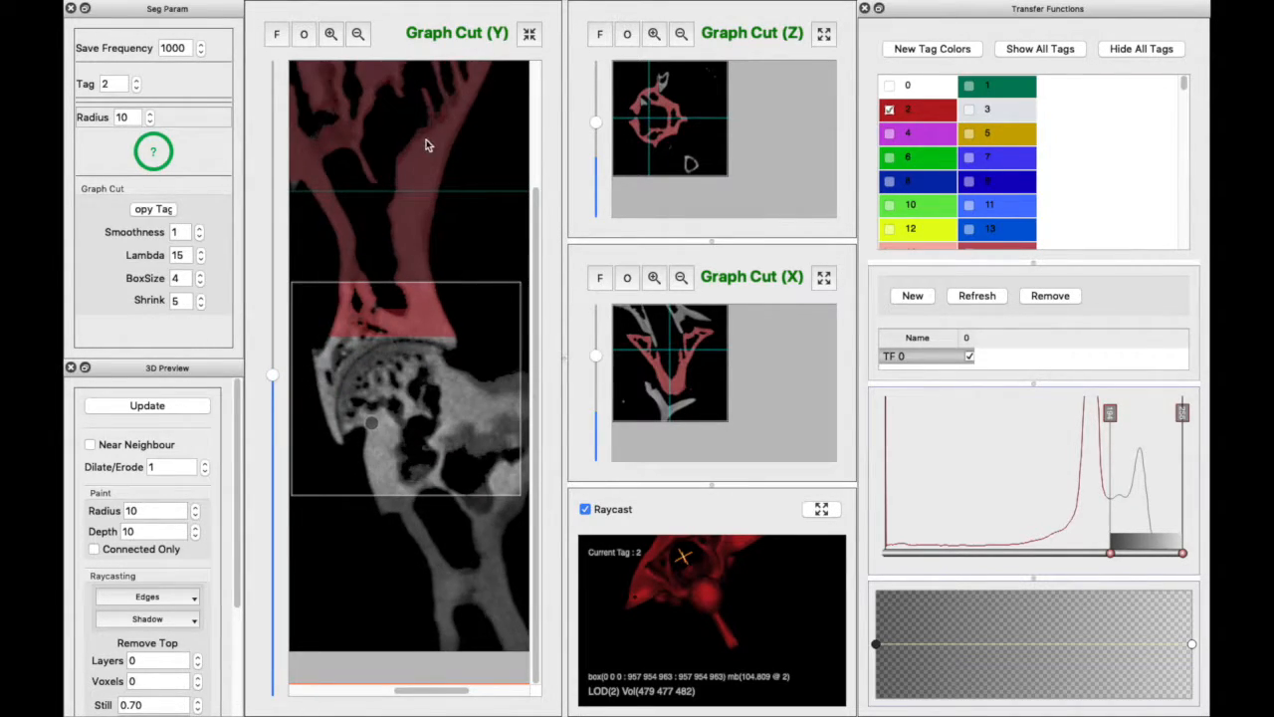
scroll(446, 411, up, 6)
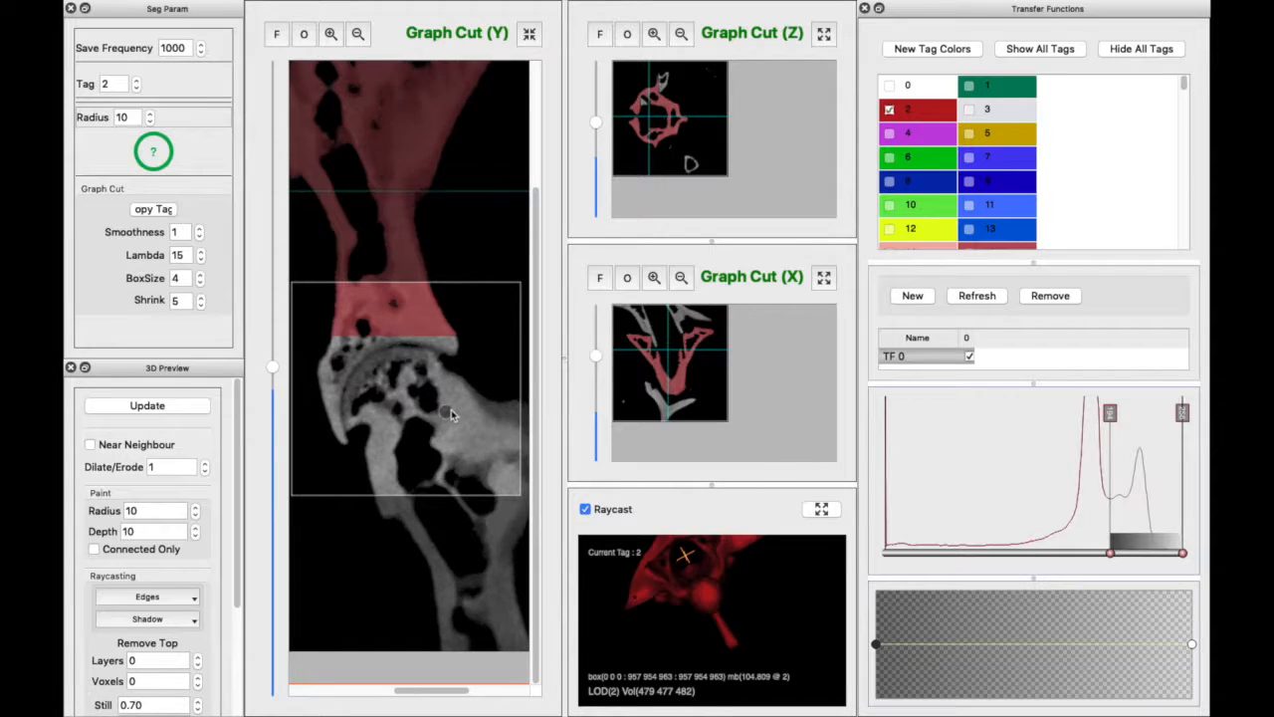
scroll(398, 406, up, 2)
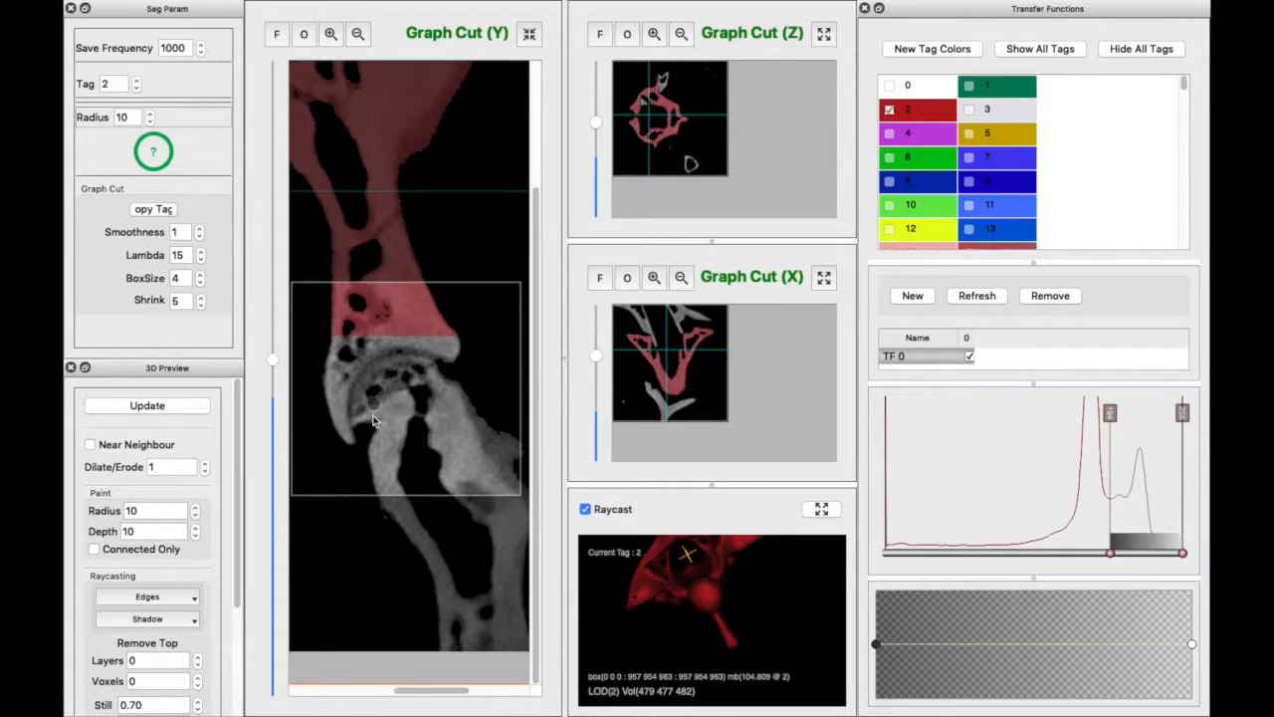
scroll(403, 436, up, 5)
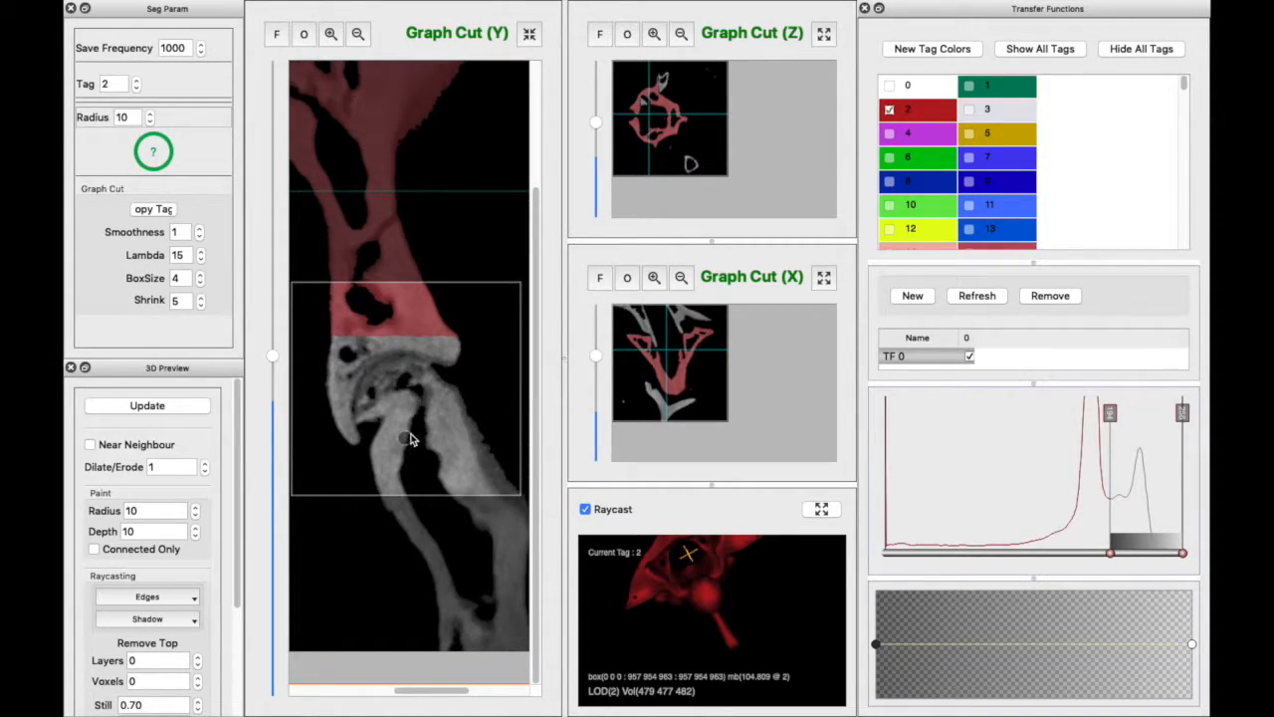
scroll(410, 428, up, 3)
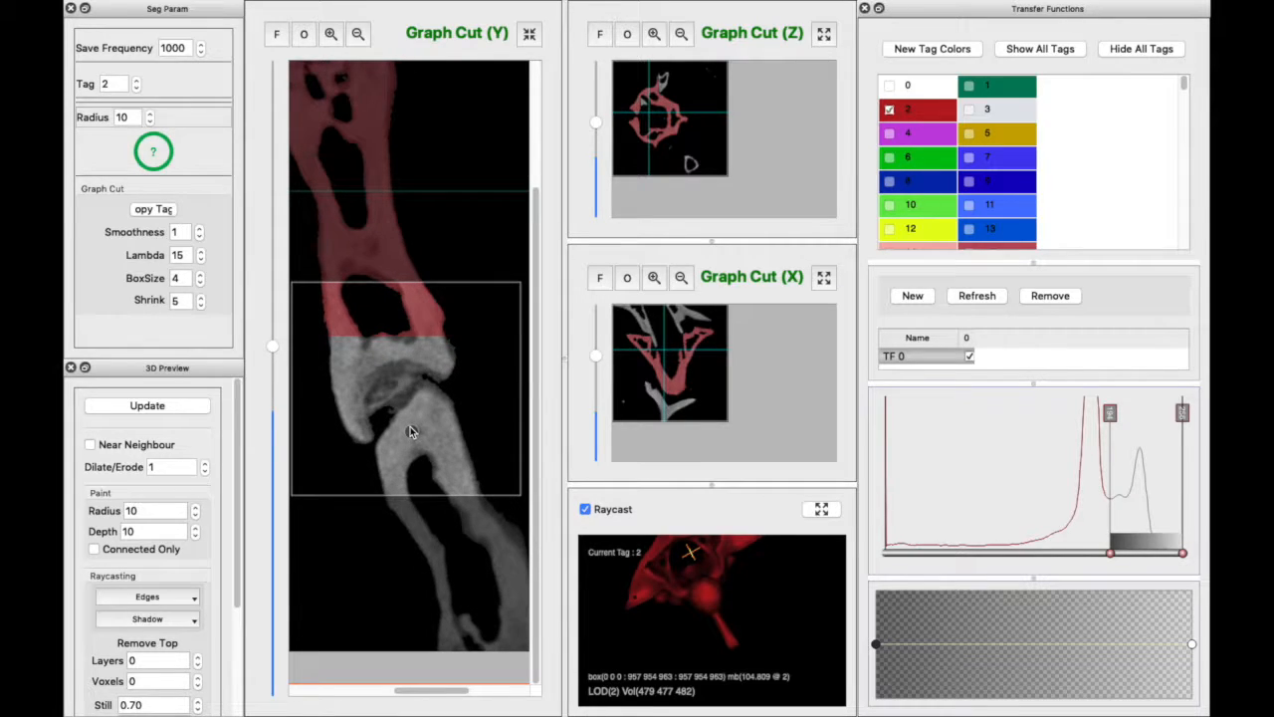
scroll(409, 425, up, 4)
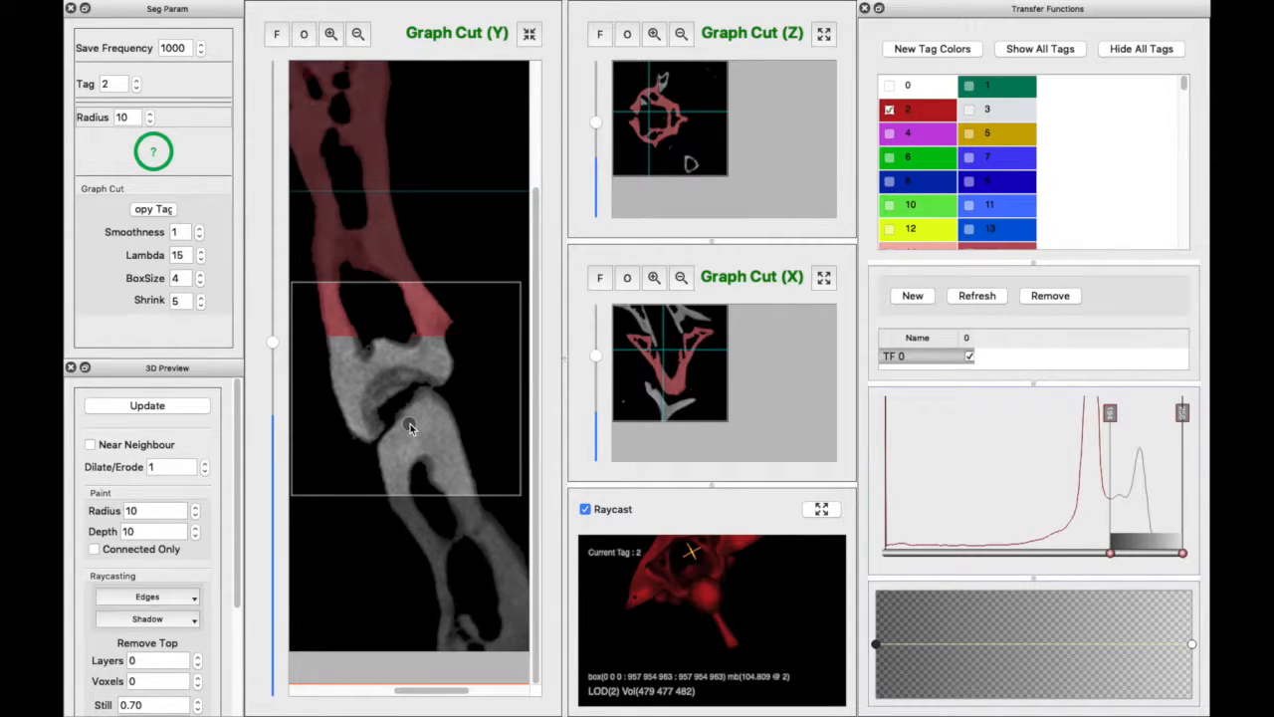
Switch to tag 8 and brush it over the joint gap and the upper tip of the adjoining bone's head.
scroll(410, 426, down, 2)
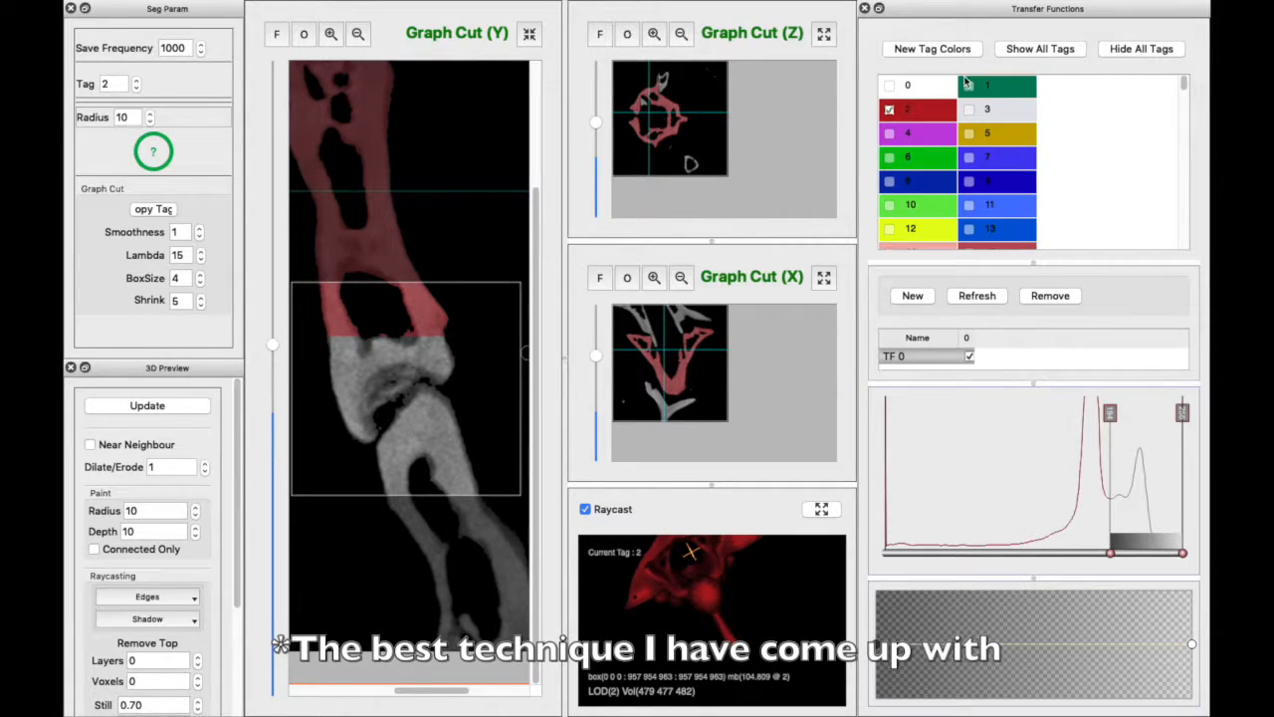
click(935, 179)
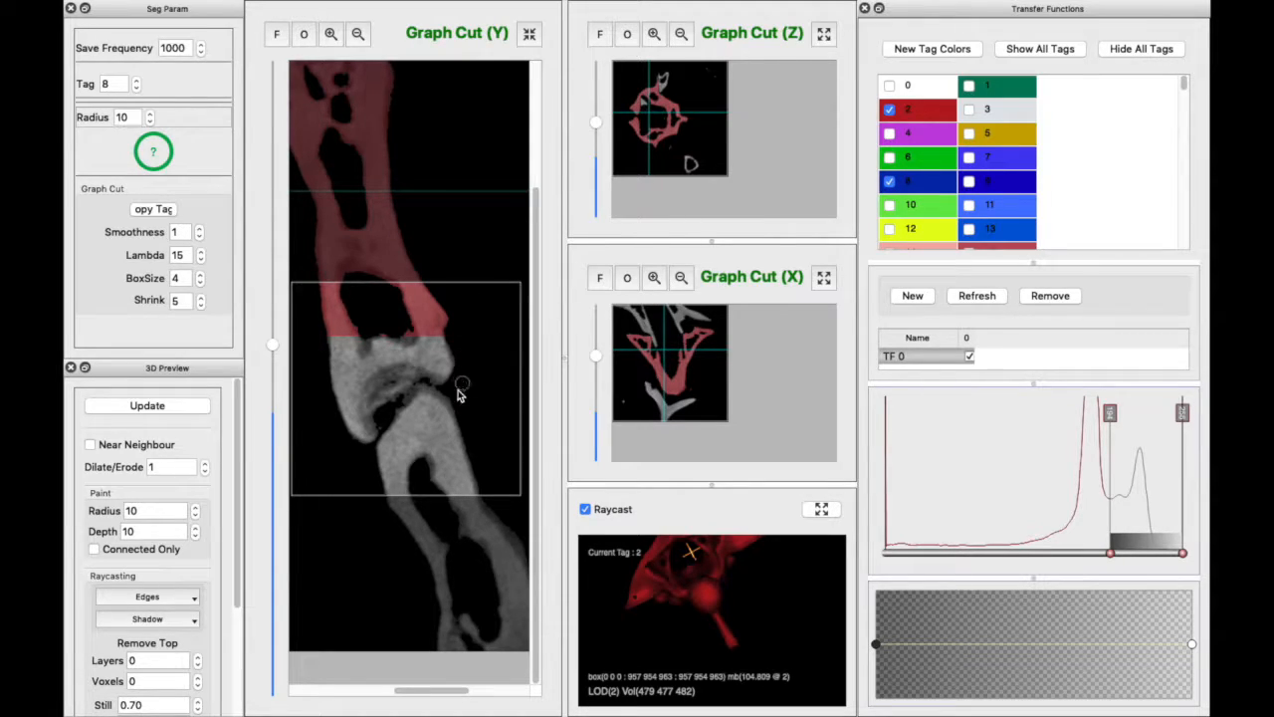
drag(423, 396, 415, 402)
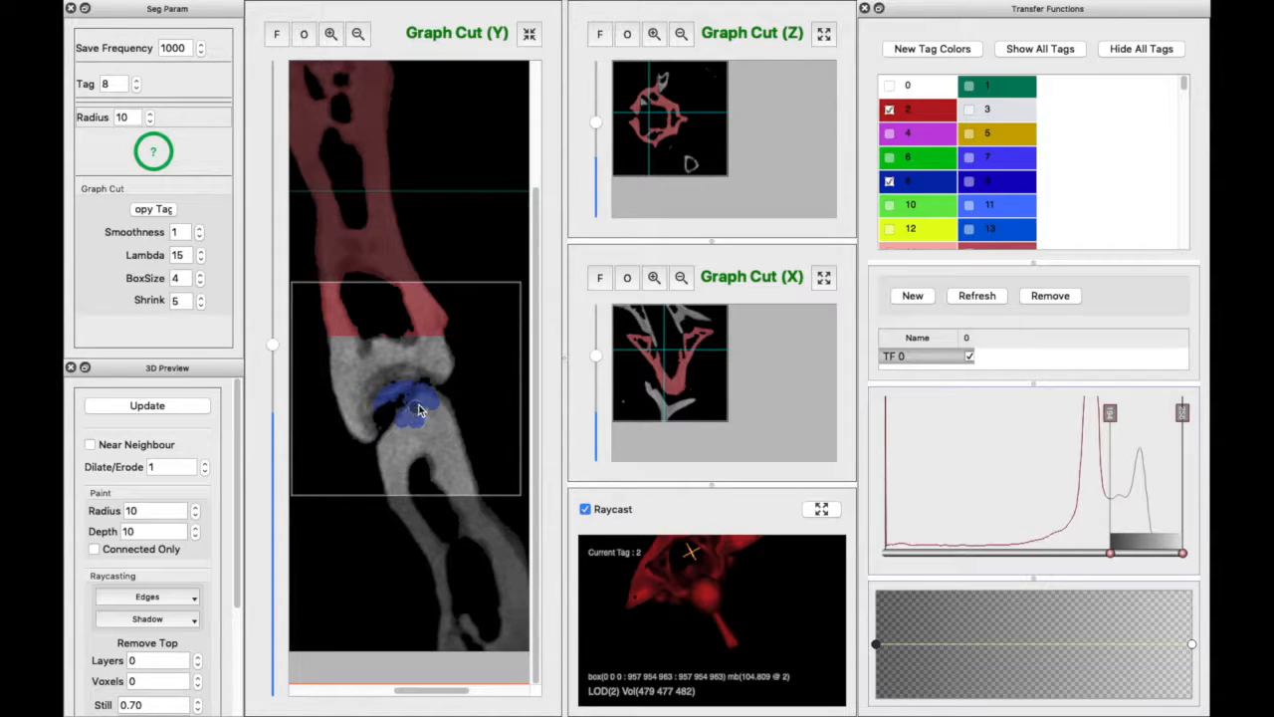
Tag the adjoining bone's head as 8 with graph cut in this Y slice and its immediate neighbours.
key(t)
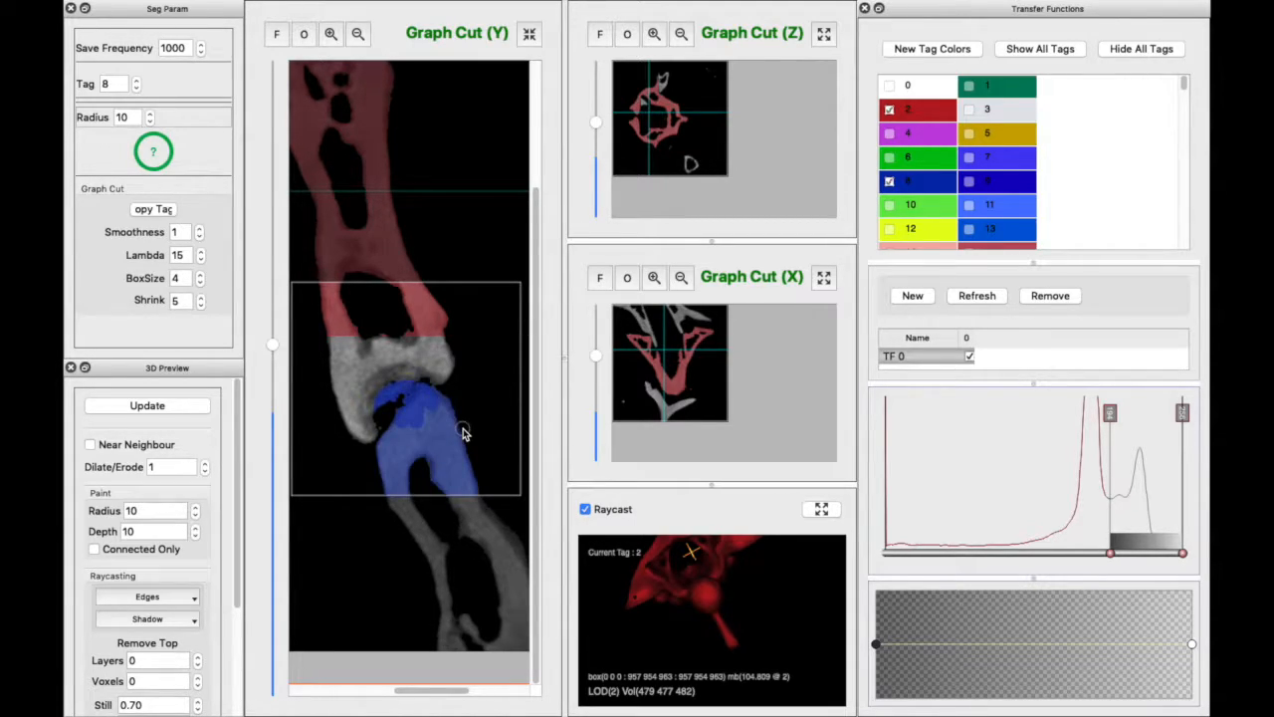
scroll(420, 437, up, 1)
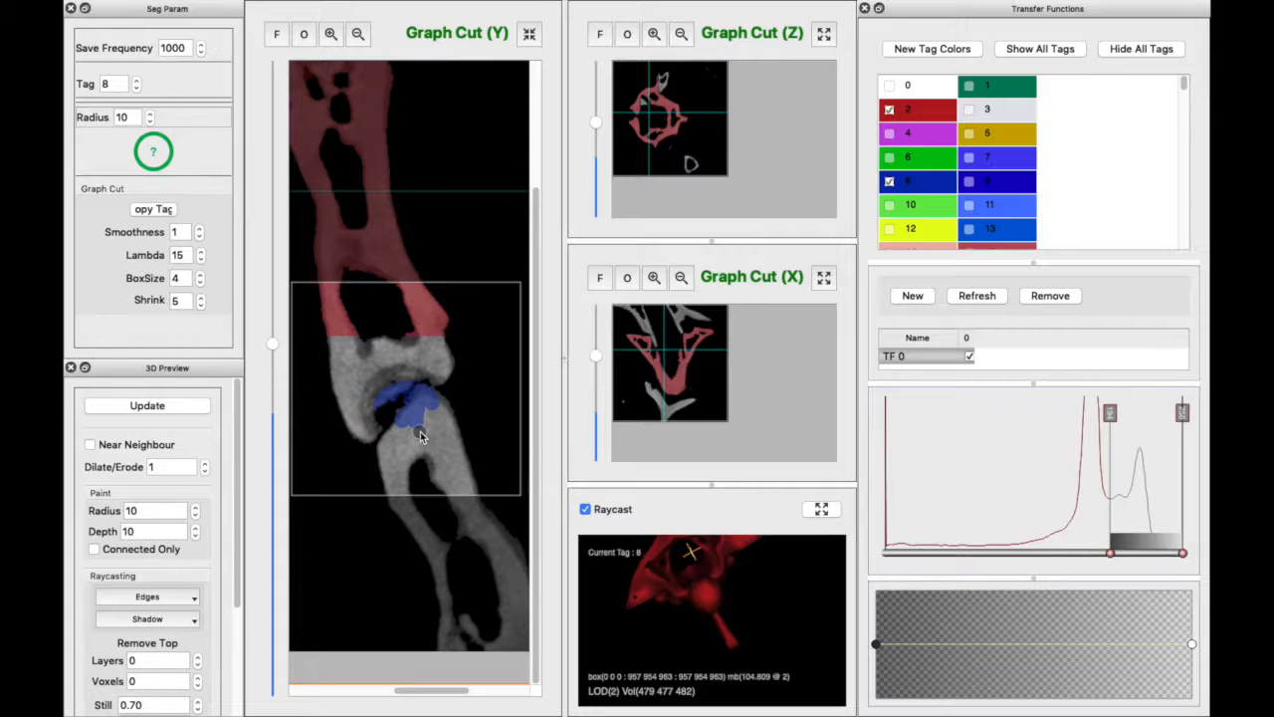
scroll(420, 437, down, 1)
scroll(420, 437, up, 1)
scroll(420, 437, down, 1)
scroll(420, 437, up, 1)
scroll(420, 437, down, 1)
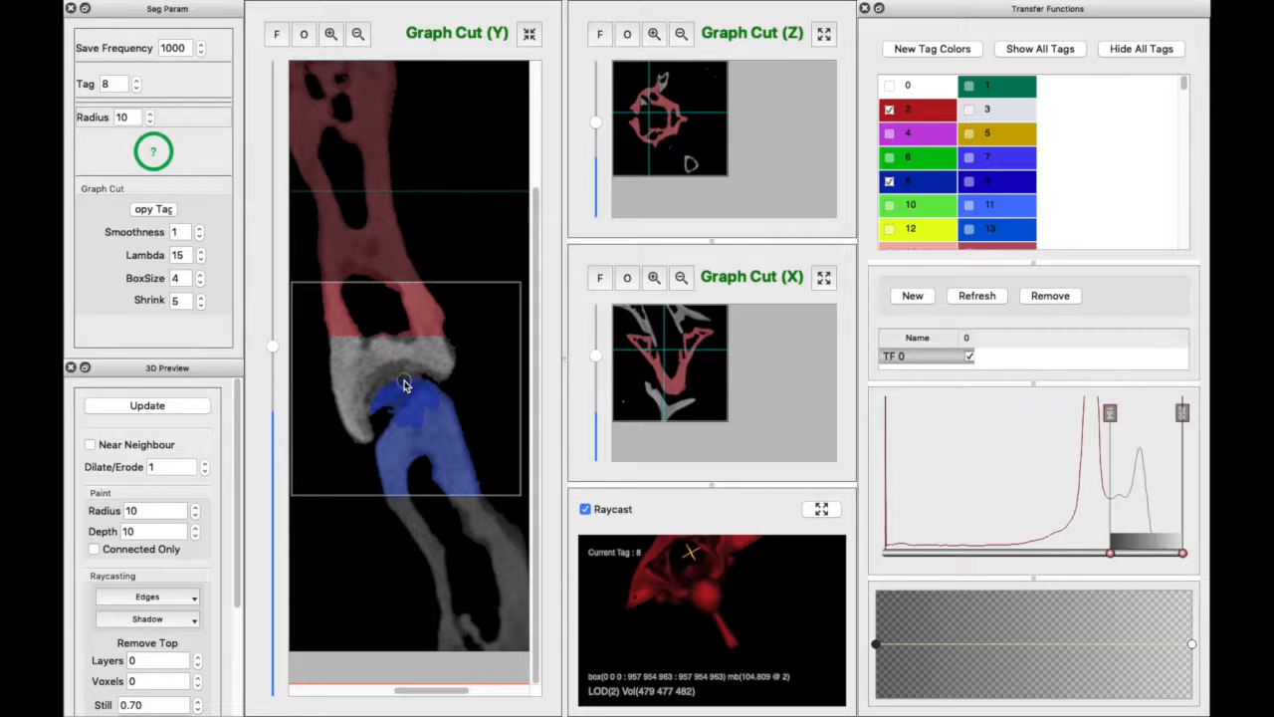
scroll(440, 436, down, 1)
key(t)
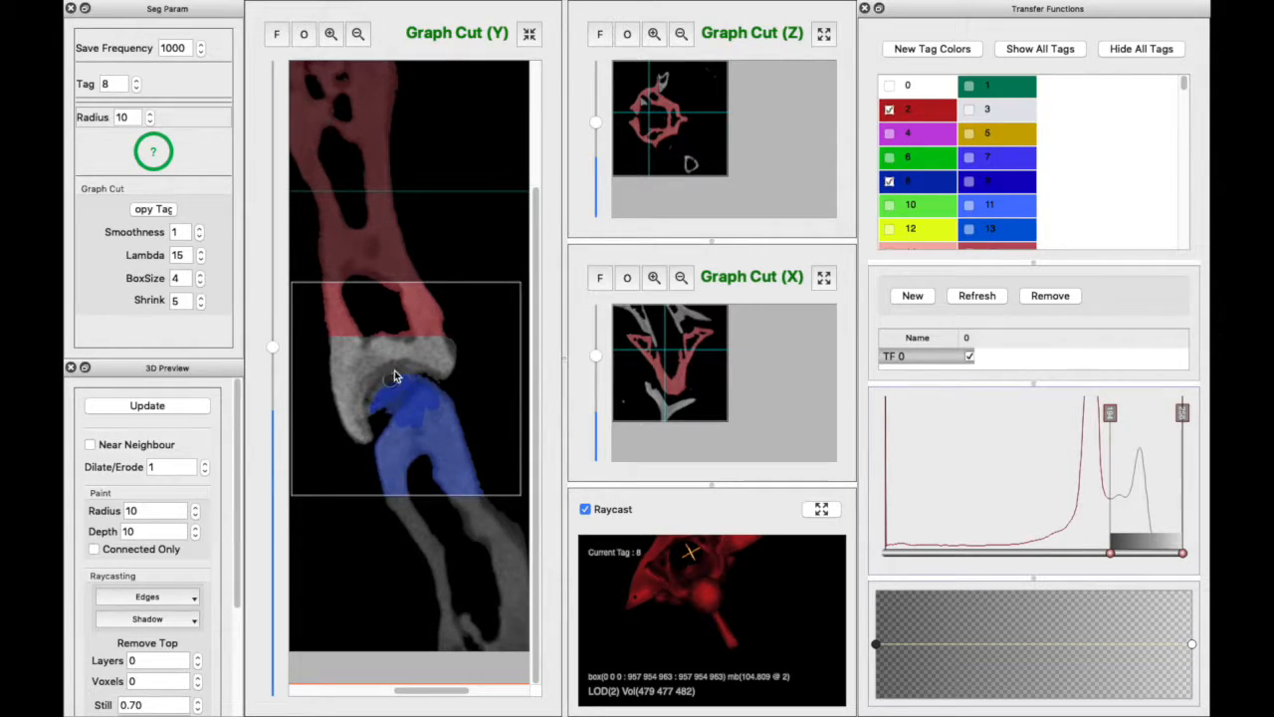
Carry the tag 8 graph cut of the adjoining head through the following Y slices, keeping the socket above it untagged.
scroll(380, 416, down, 2)
key(t)
scroll(432, 424, down, 2)
key(t)
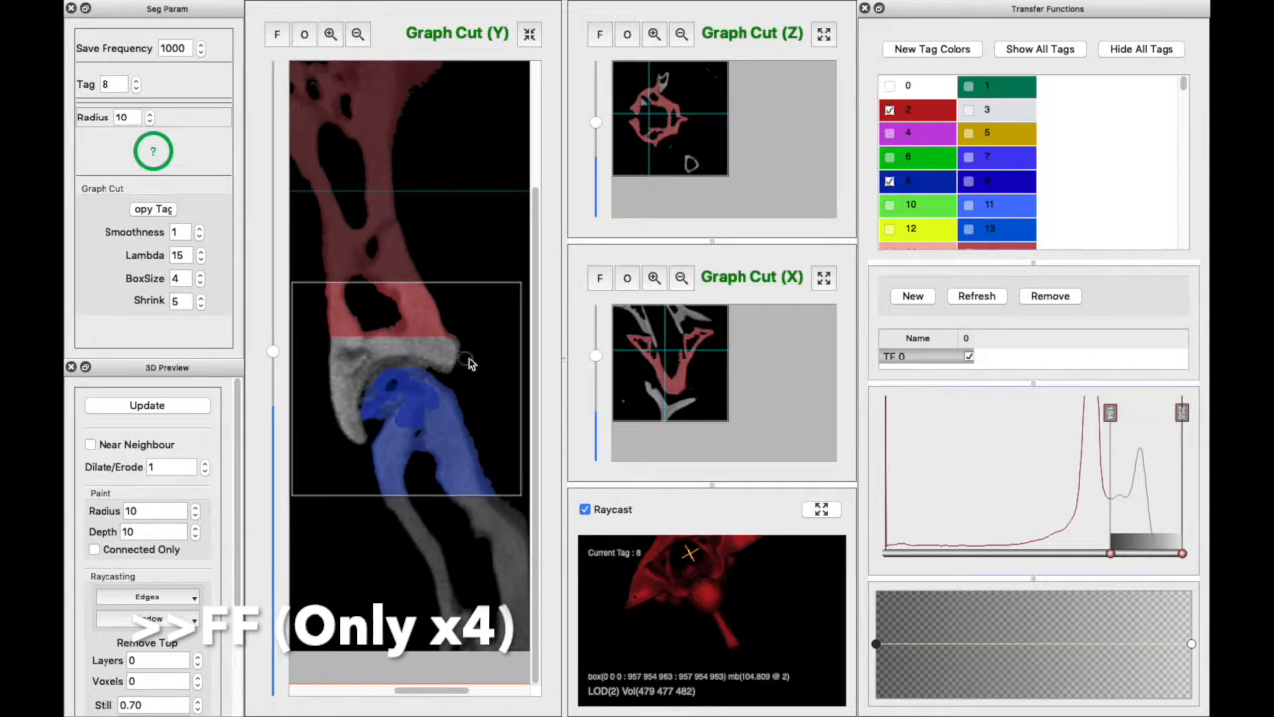
scroll(401, 366, down, 2)
key(t)
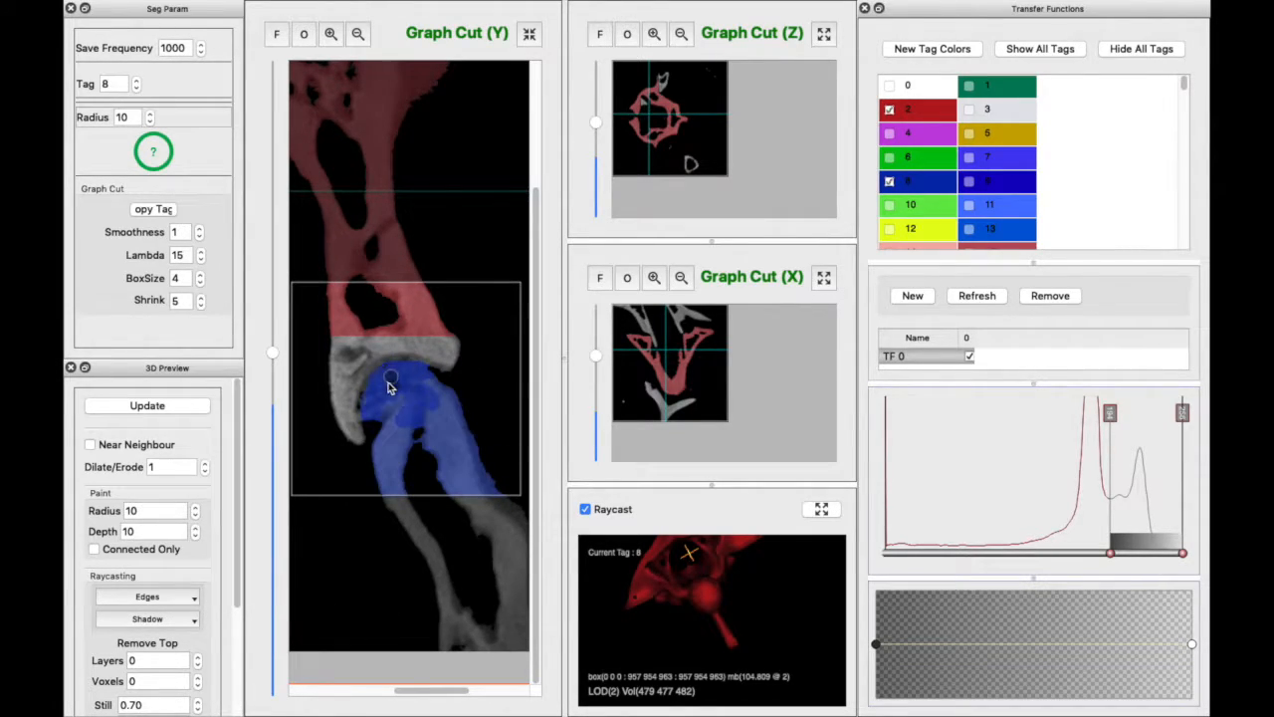
scroll(393, 414, down, 1)
key(t)
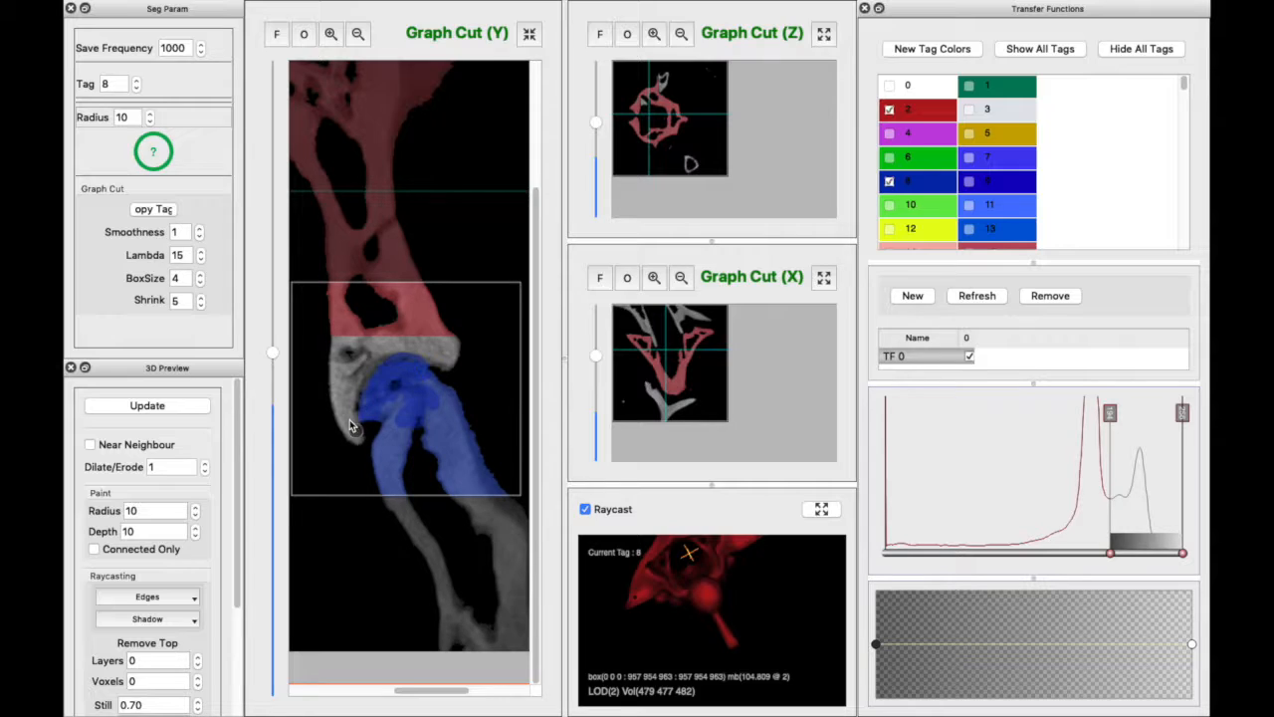
Graph-cut the adjoining head in the next Y slice, clearing the spill into the socket and rerunning with Lambda 16.
scroll(389, 439, down, 1)
key(t)
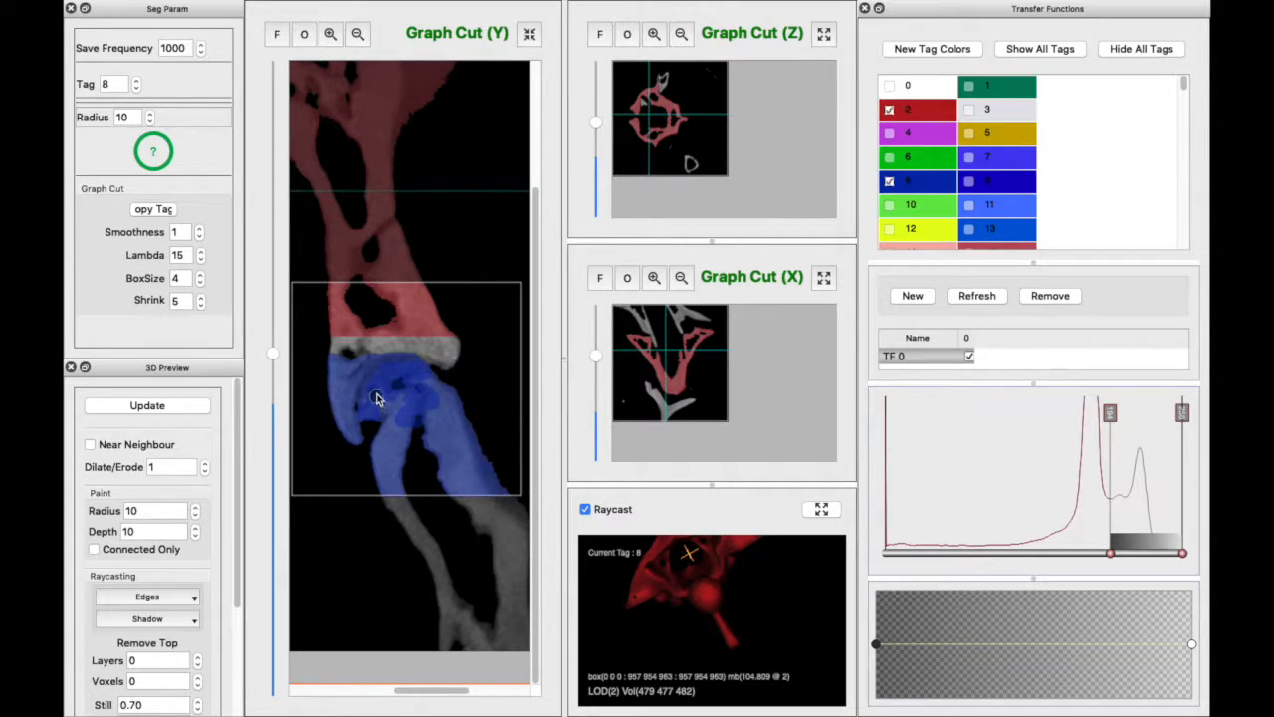
scroll(377, 397, down, 1)
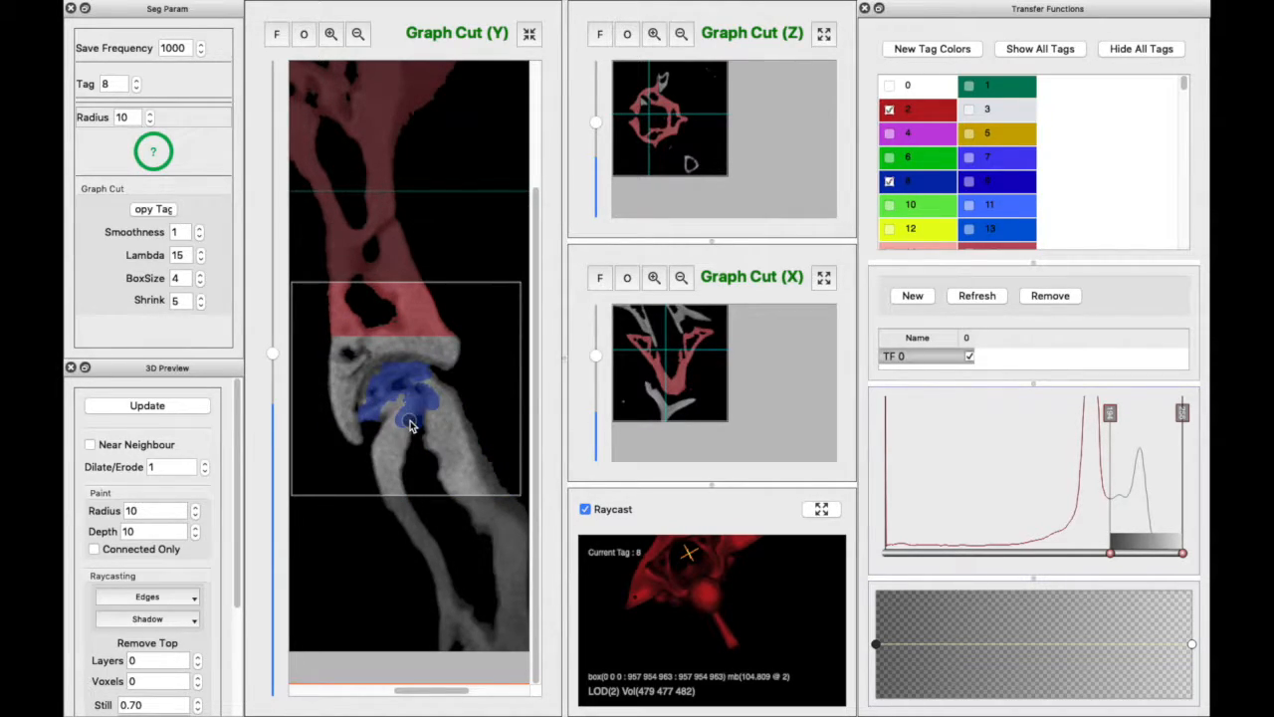
click(201, 252)
key(t)
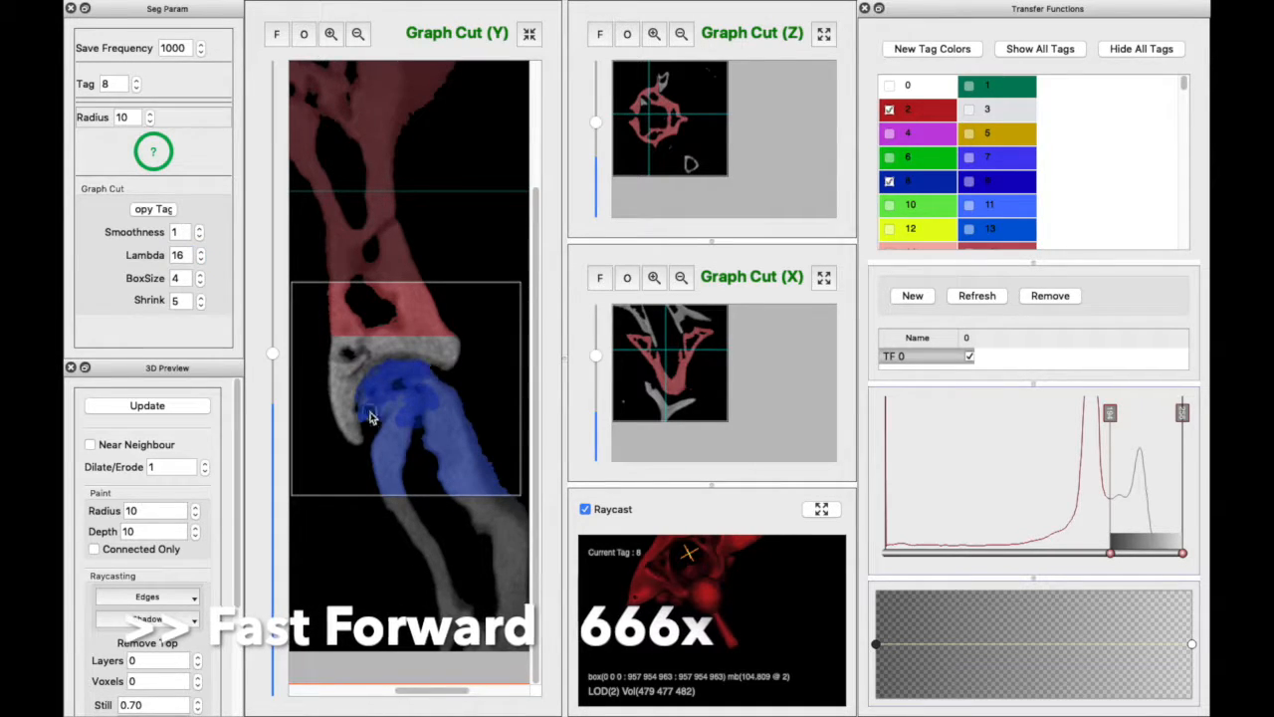
Tag the adjoining head as 8 over further Y slices, up to where its outer strut starts to flare.
scroll(418, 455, down, 1)
key(t)
scroll(310, 420, down, 1)
scroll(365, 418, down, 1)
key(t)
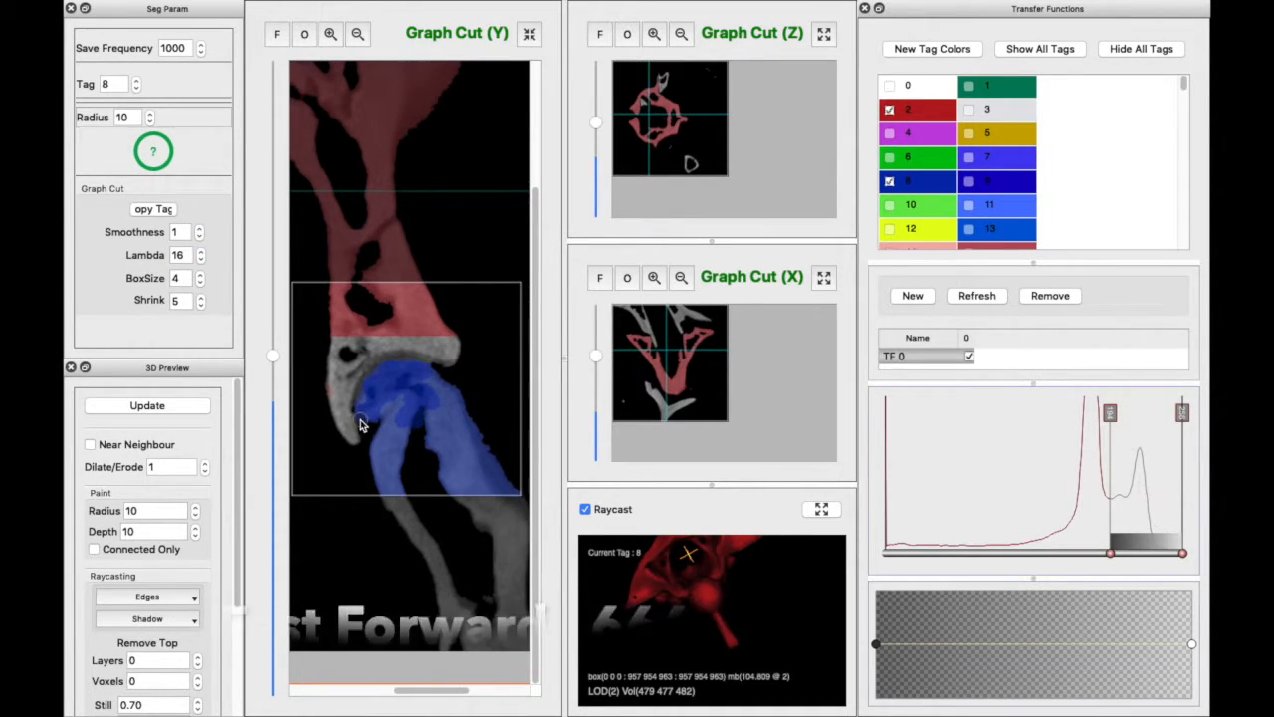
scroll(375, 394, down, 1)
scroll(374, 394, down, 1)
key(t)
scroll(365, 423, down, 1)
key(t)
scroll(402, 418, down, 1)
key(t)
scroll(401, 419, down, 1)
key(t)
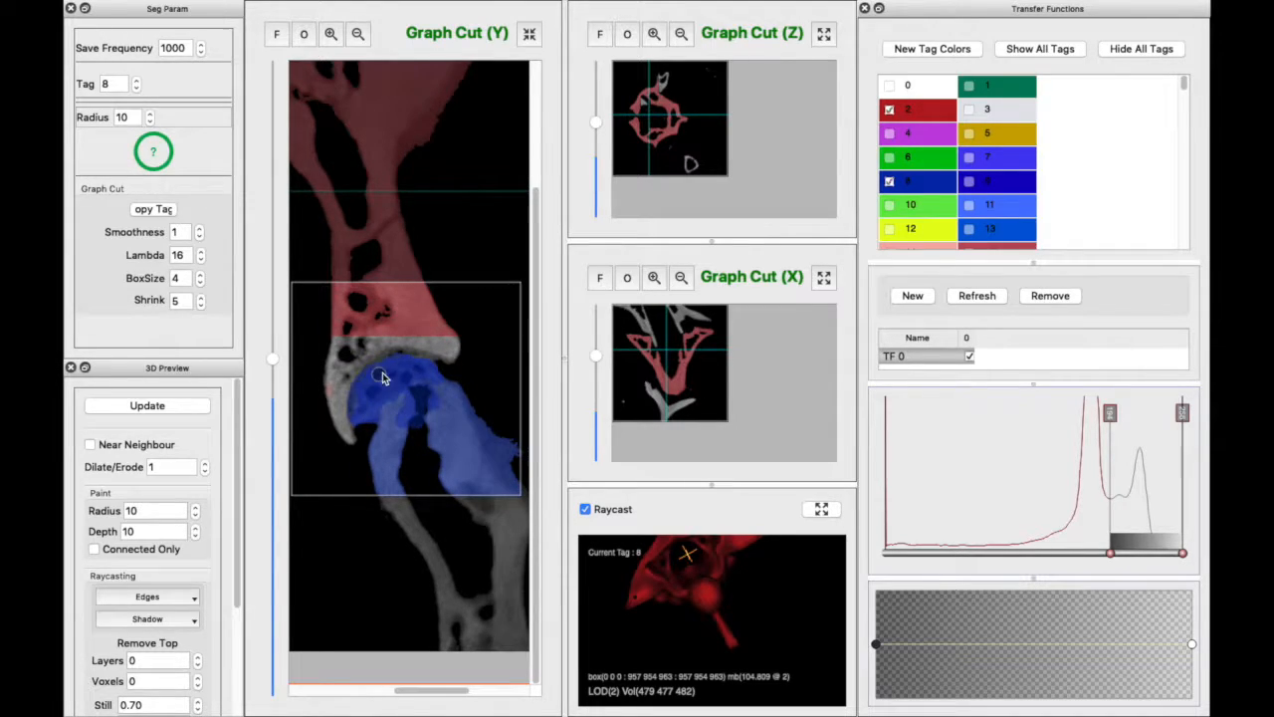
Graph-cut the adjoining head slice by slice through the Y slices where its outer strut grows into the side process.
scroll(438, 409, down, 1)
key(t)
scroll(443, 409, down, 1)
key(t)
scroll(440, 378, down, 1)
key(t)
scroll(402, 366, down, 1)
key(t)
scroll(360, 401, down, 1)
key(t)
scroll(400, 370, down, 1)
key(t)
scroll(406, 433, down, 1)
key(t)
scroll(391, 412, down, 3)
scroll(430, 413, down, 2)
key(t)
scroll(452, 421, down, 1)
key(t)
scroll(414, 389, down, 1)
key(t)
scroll(441, 384, down, 1)
key(t)
scroll(447, 415, down, 1)
key(t)
scroll(389, 438, down, 2)
key(t)
key(t)
scroll(401, 432, down, 1)
scroll(409, 421, down, 1)
Brush tag 8 across the inside of the adjoining head and graph-cut it together with the side process.
mouse_move(434, 364)
mouse_down()
mouse_move(354, 431)
mouse_move(405, 384)
mouse_up()
key(t)
scroll(398, 408, down, 1)
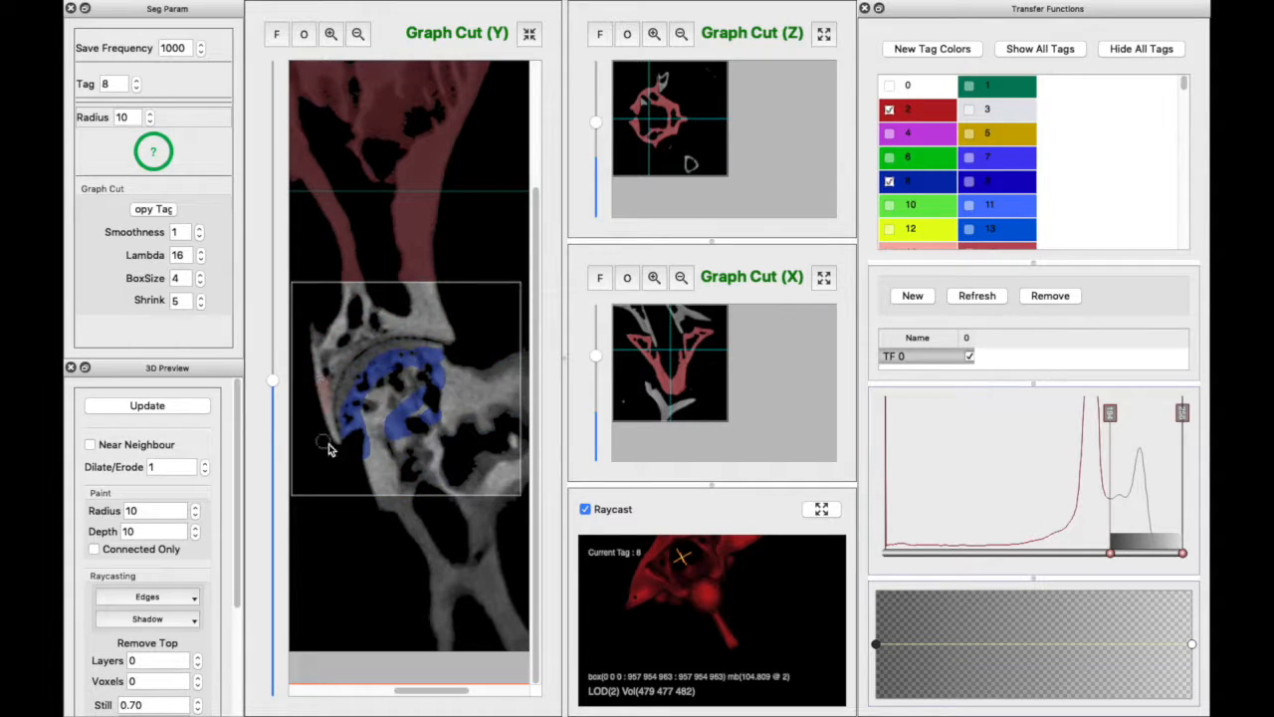
key(t)
scroll(408, 410, down, 1)
key(t)
scroll(383, 431, down, 1)
key(t)
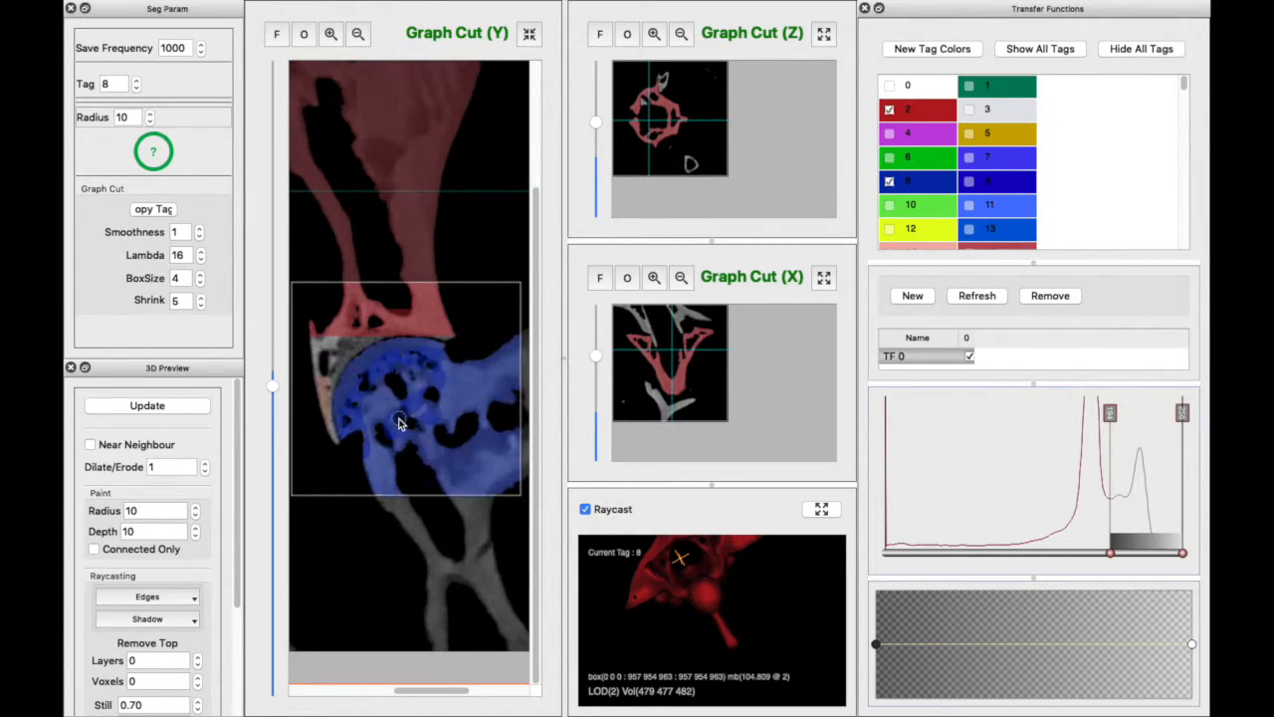
Tag the adjoining head and its narrow strut as 8 in the Y slices where the side process is separate.
scroll(398, 420, down, 2)
key(t)
scroll(398, 408, down, 2)
key(t)
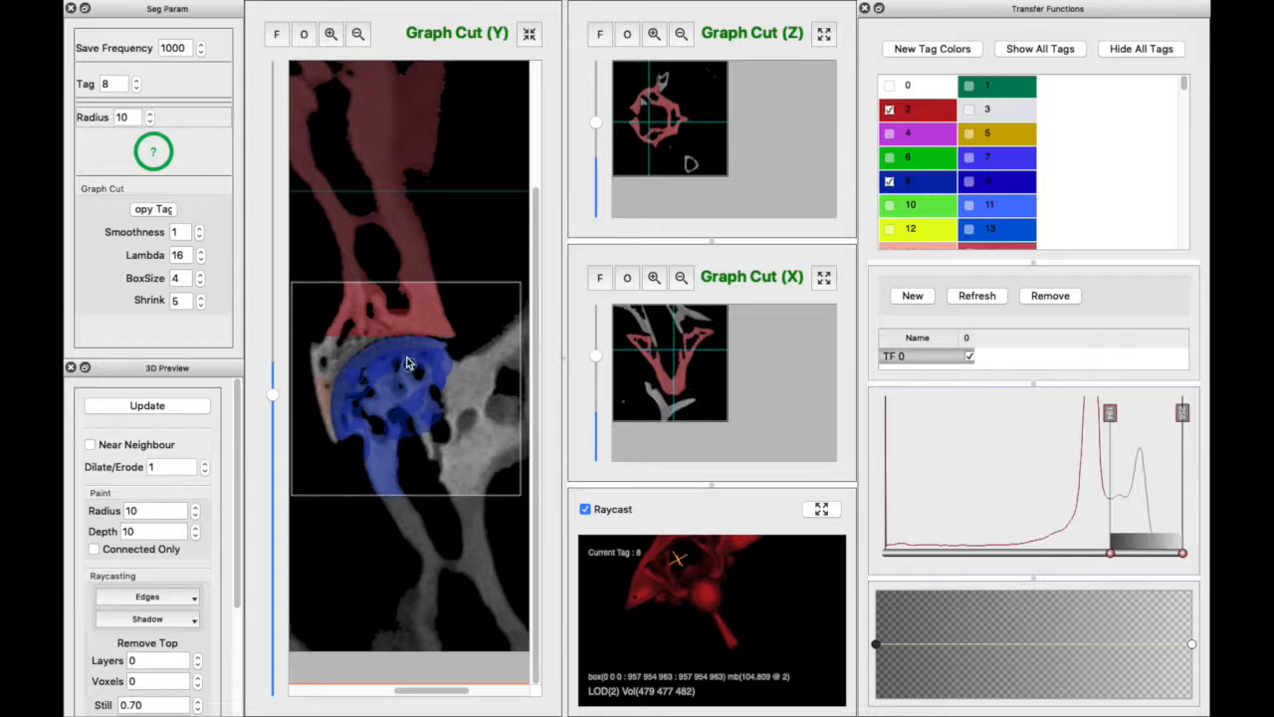
scroll(422, 371, down, 3)
key(t)
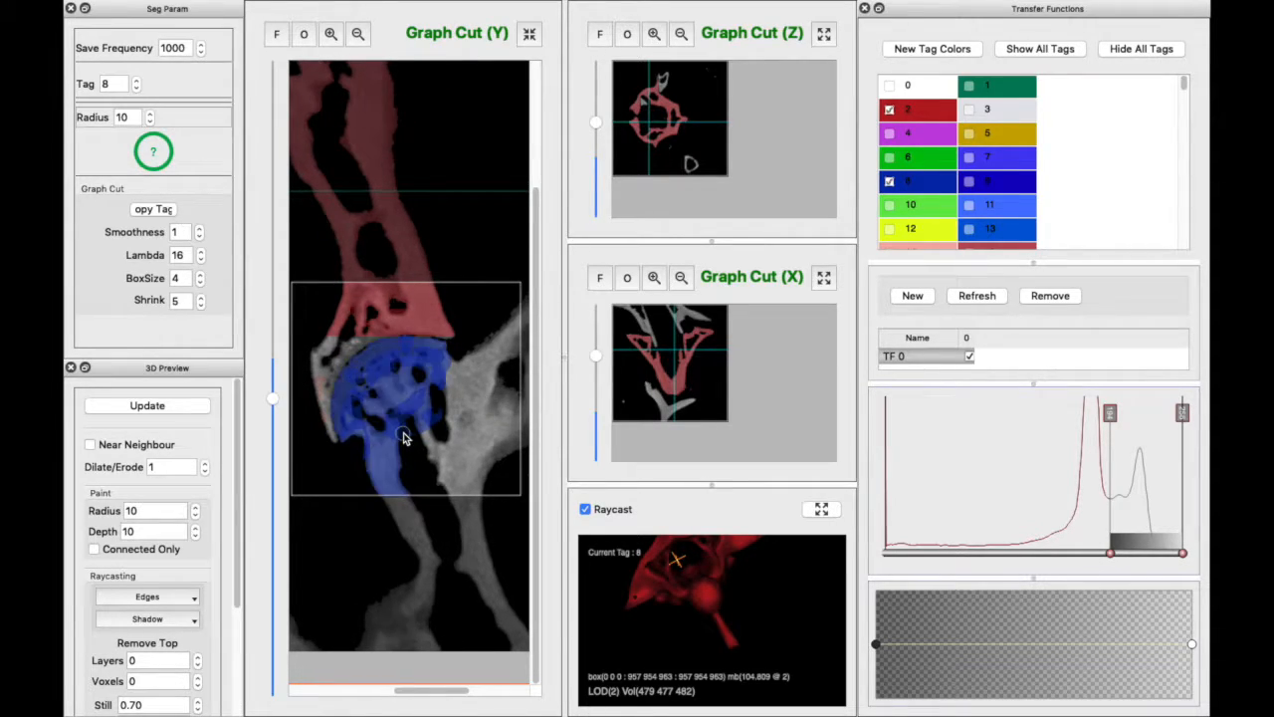
Extend the tag 8 graph cut through the Y slices up to where the side process merges with the neck.
scroll(405, 436, down, 2)
key(t)
scroll(408, 418, down, 3)
key(t)
scroll(404, 441, down, 3)
key(t)
scroll(403, 444, down, 1)
key(t)
scroll(403, 444, down, 1)
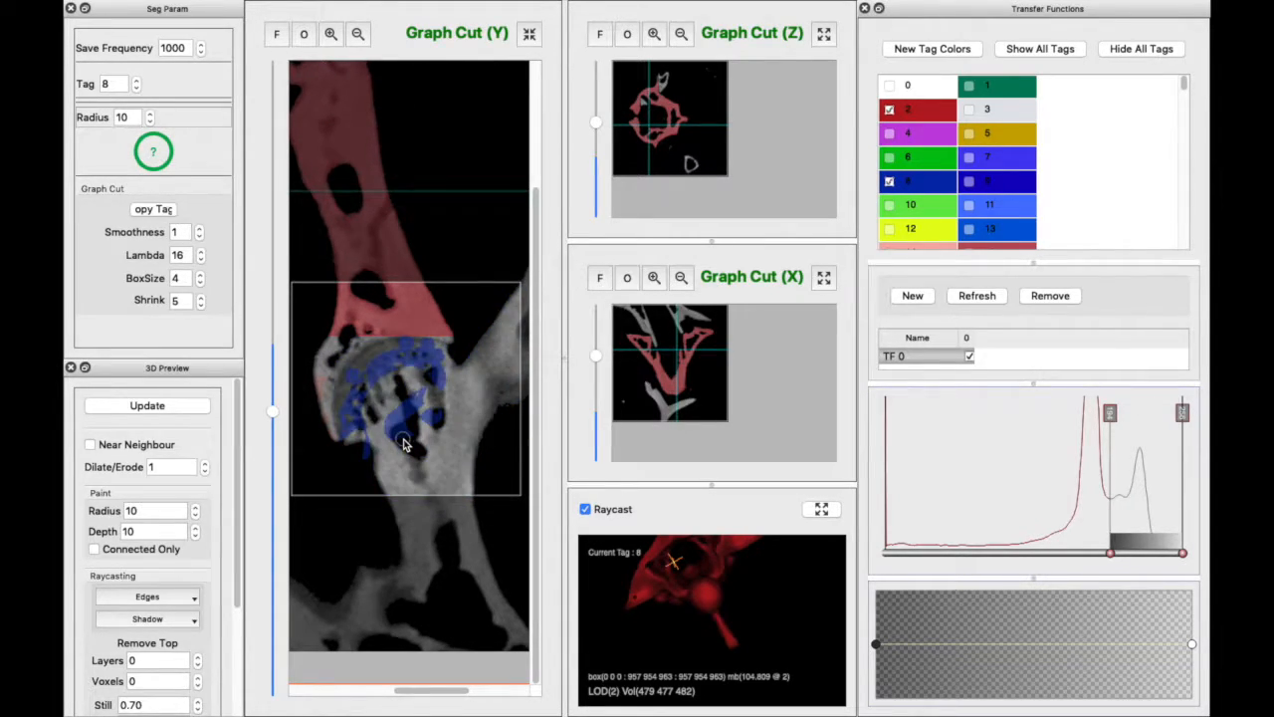
Graph-cut the adjoining head as tag 8 in the successive Y slices with the merged, solid neck.
key(t)
scroll(380, 410, down, 1)
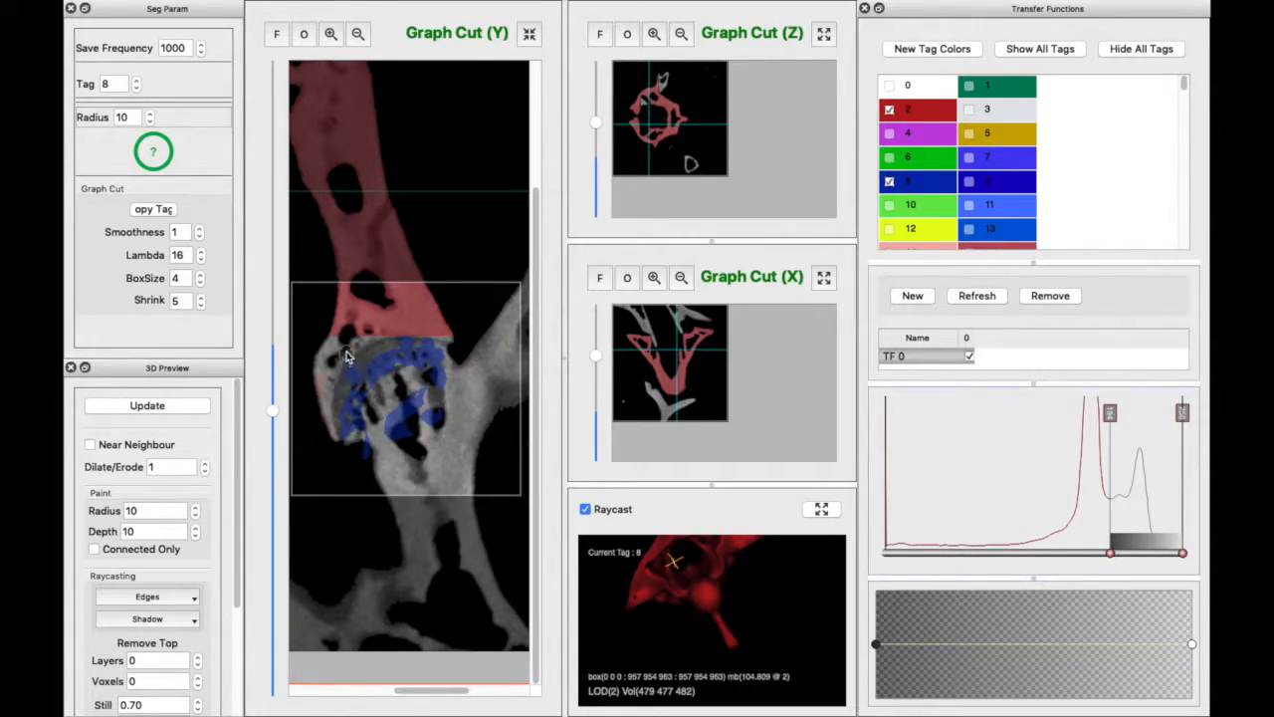
key(t)
scroll(410, 423, down, 1)
key(t)
scroll(410, 423, down, 1)
key(t)
scroll(409, 423, down, 1)
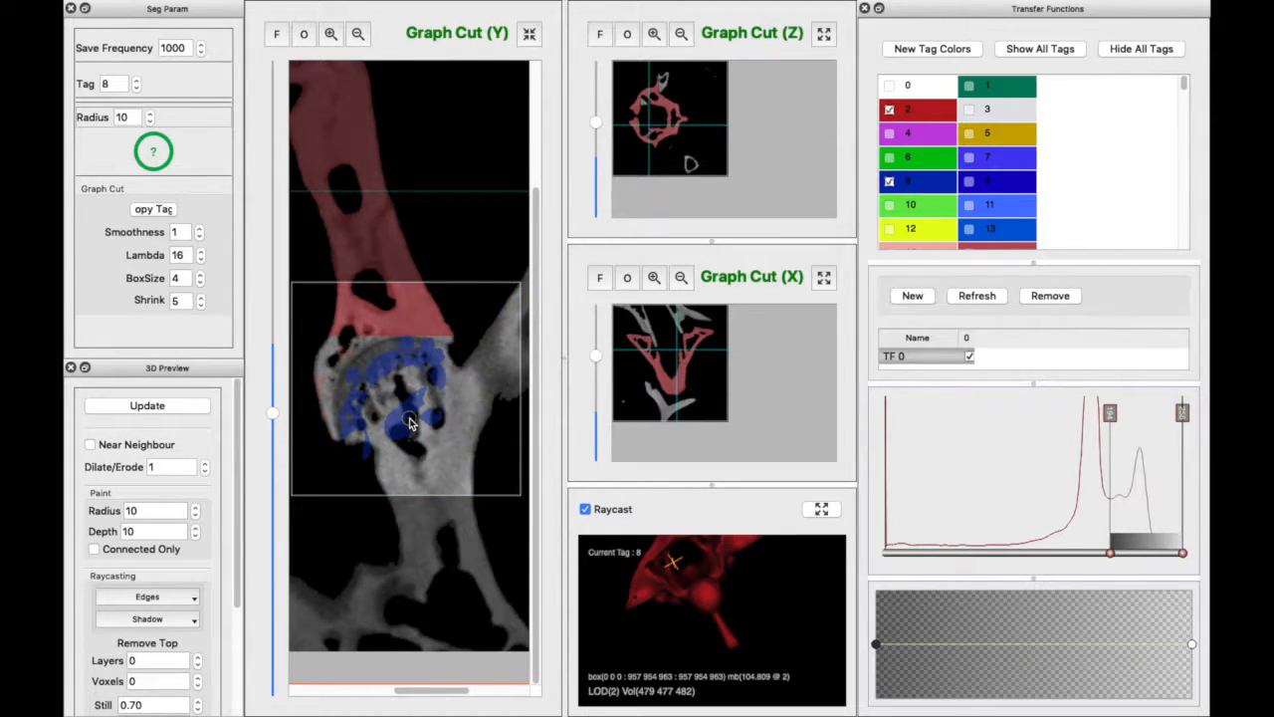
Go to the far Y slices where the adjoining head ends, and brush and graph-cut its last fragment beside the socket.
scroll(405, 410, down, 12)
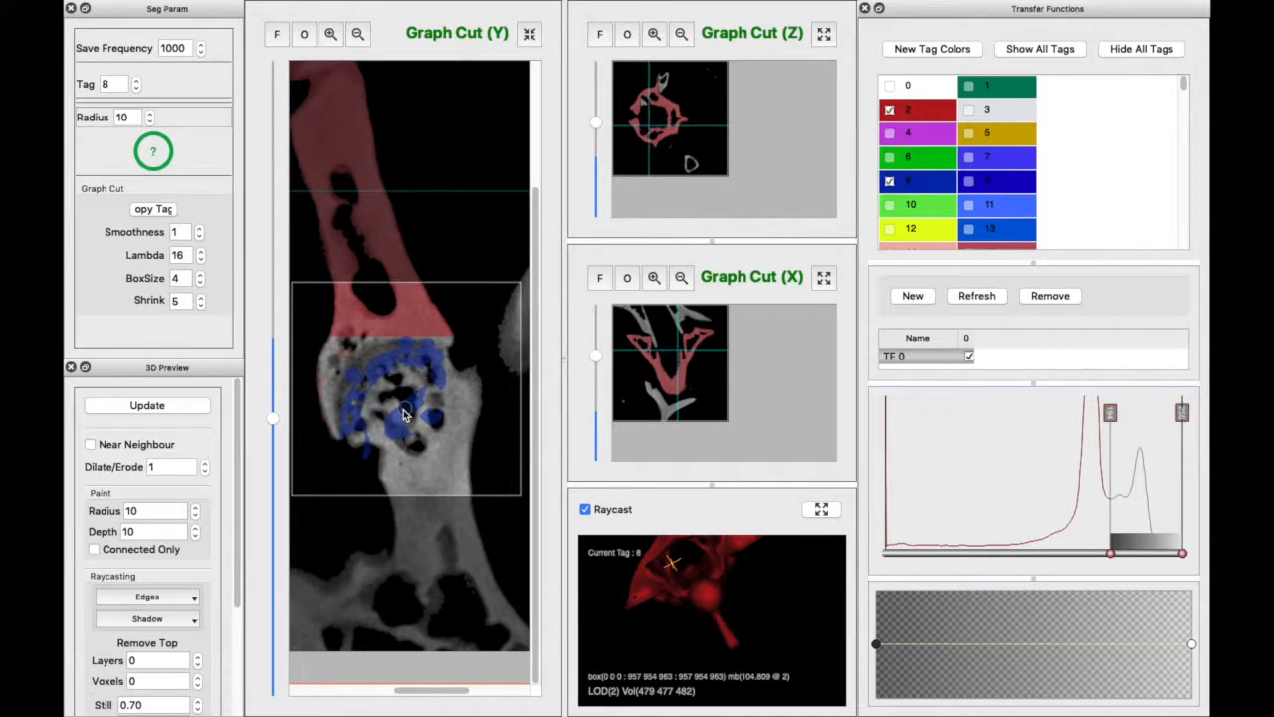
scroll(403, 409, down, 10)
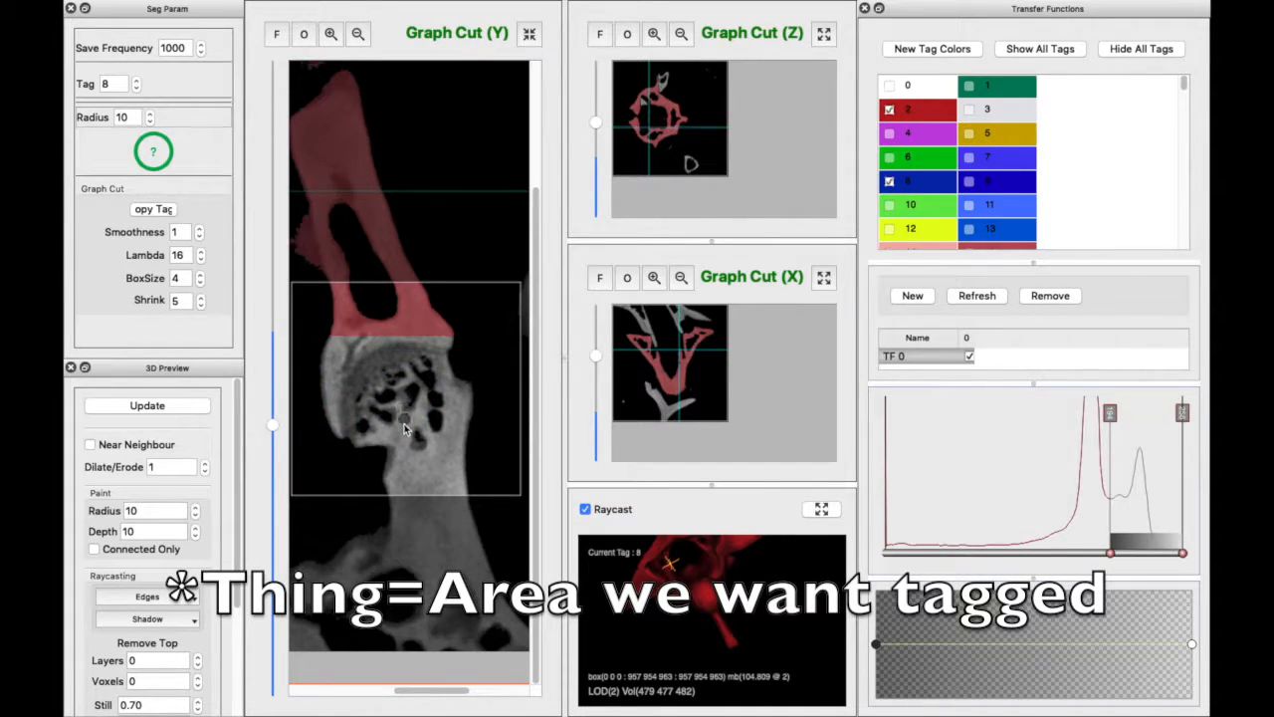
scroll(407, 422, down, 10)
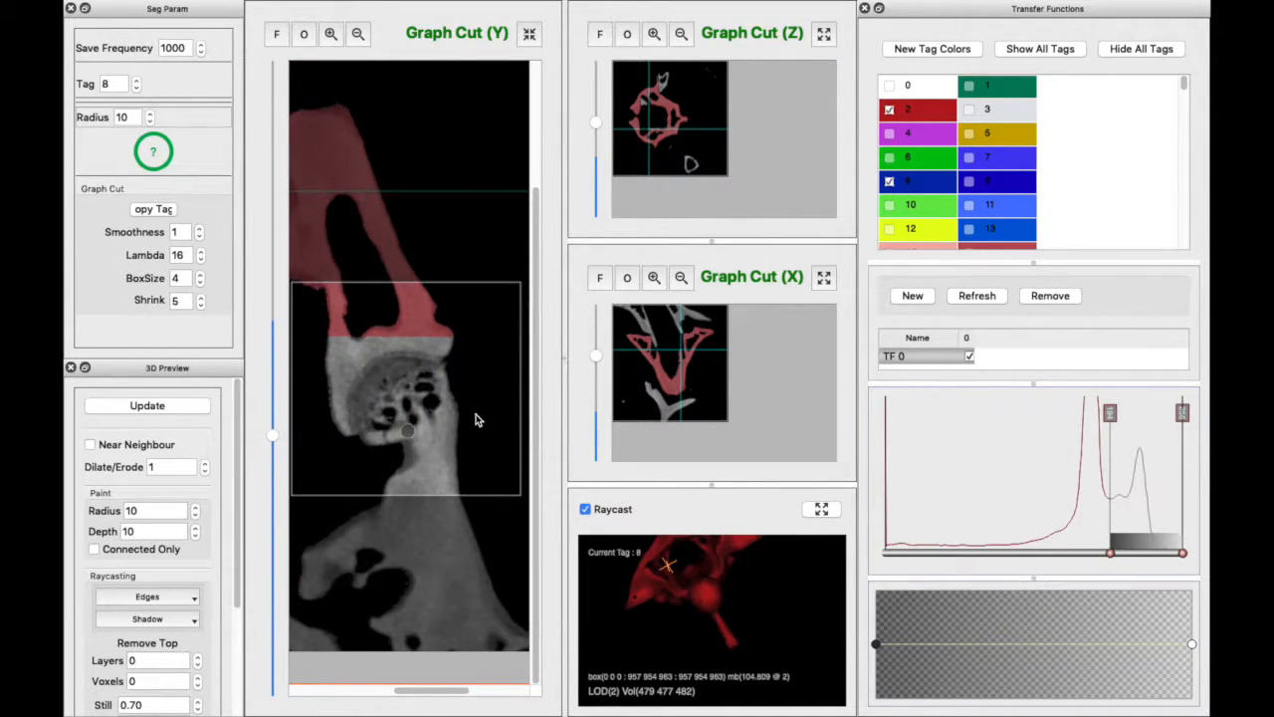
scroll(468, 412, down, 9)
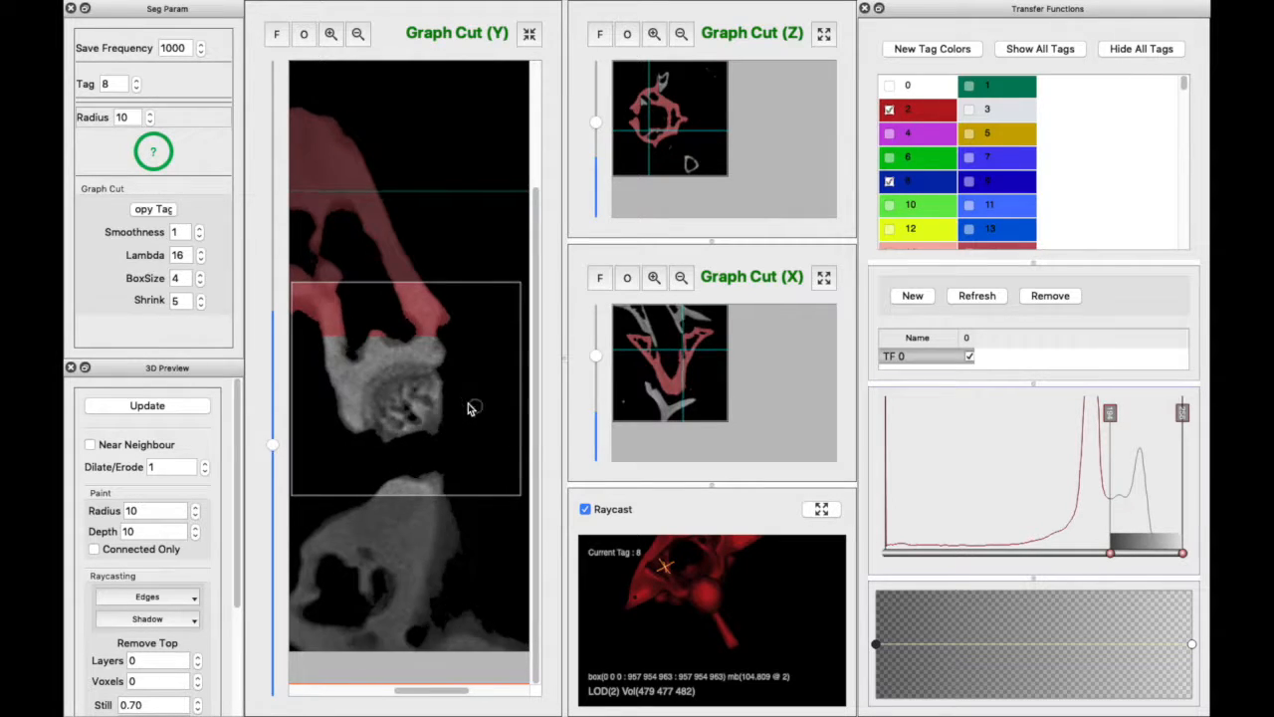
scroll(463, 415, down, 2)
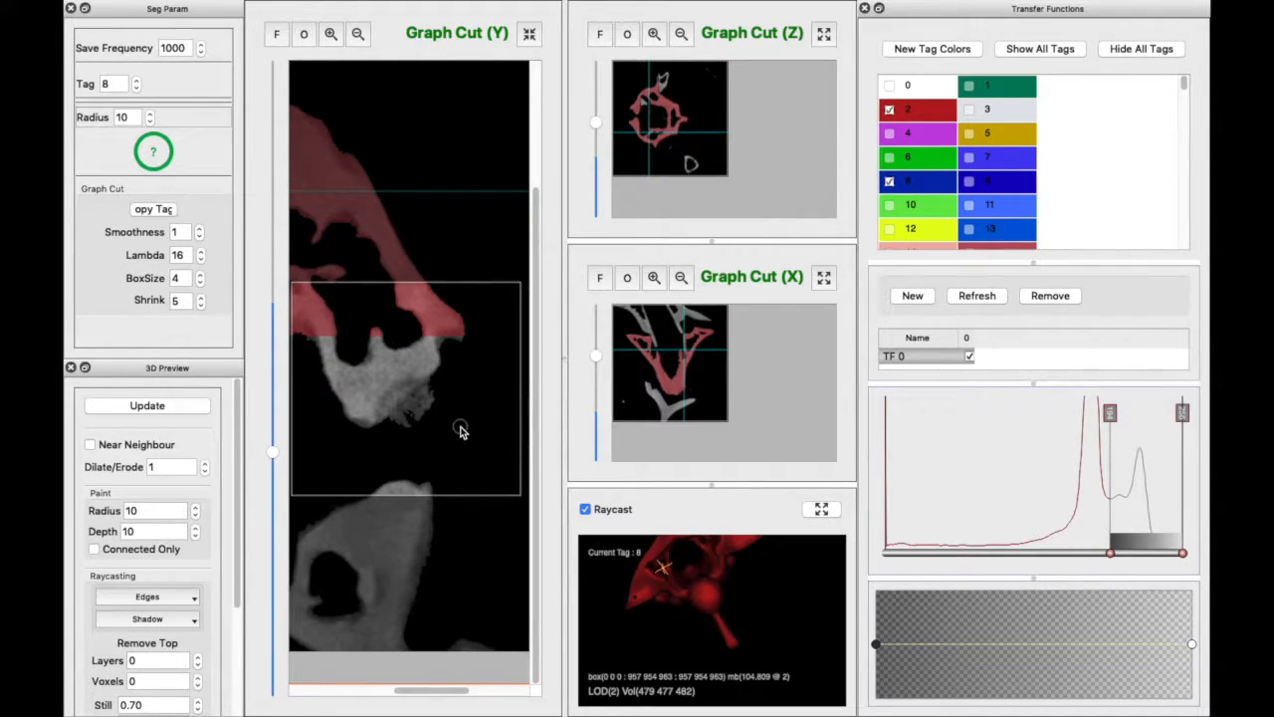
scroll(467, 422, down, 3)
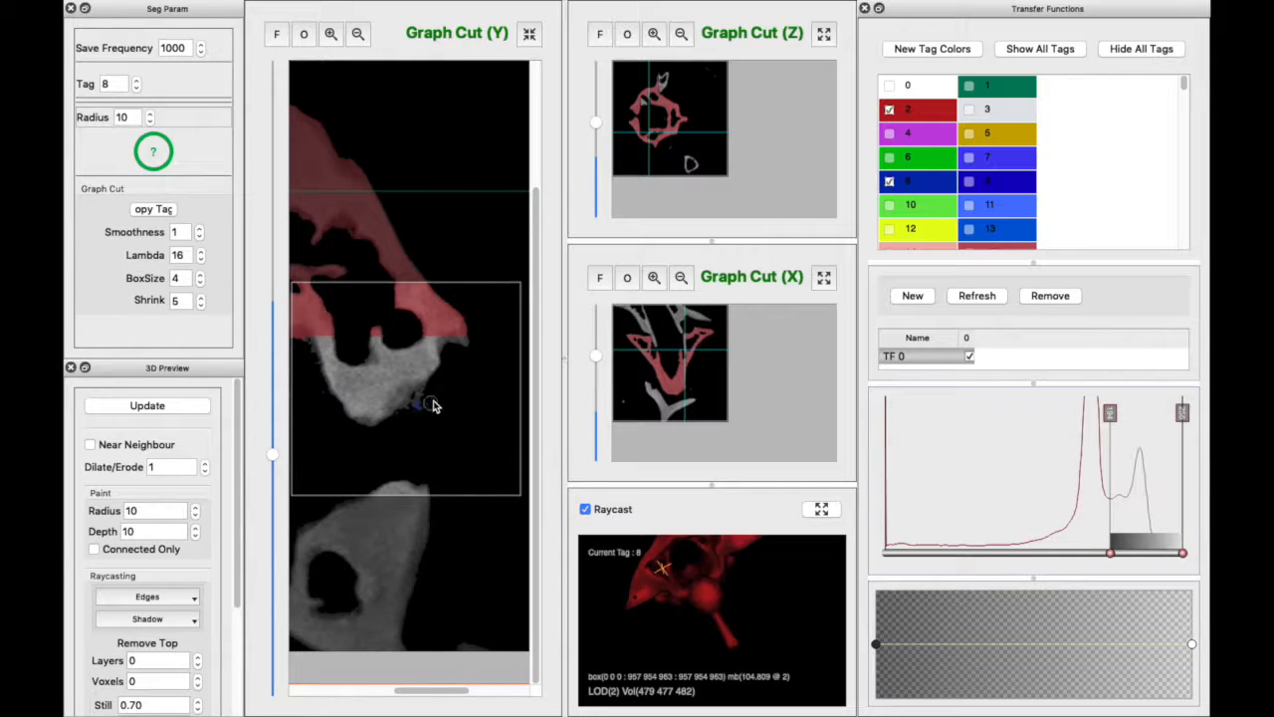
mouse_move(422, 400)
mouse_down()
mouse_move(406, 412)
mouse_move(416, 418)
mouse_move(425, 399)
mouse_move(394, 412)
mouse_move(410, 391)
mouse_move(422, 408)
mouse_move(398, 413)
mouse_move(418, 405)
mouse_move(398, 384)
mouse_move(369, 406)
mouse_move(415, 378)
mouse_up()
scroll(437, 425, up, 2)
scroll(428, 408, up, 1)
scroll(434, 420, up, 2)
scroll(435, 423, up, 1)
key(t)
Work back through the Y slices from the head's far end, tagging the adjoining head and neck as 8.
scroll(447, 427, up, 1)
scroll(428, 413, up, 1)
scroll(420, 406, up, 2)
scroll(356, 402, up, 1)
scroll(413, 411, up, 2)
scroll(396, 403, up, 1)
scroll(398, 387, up, 1)
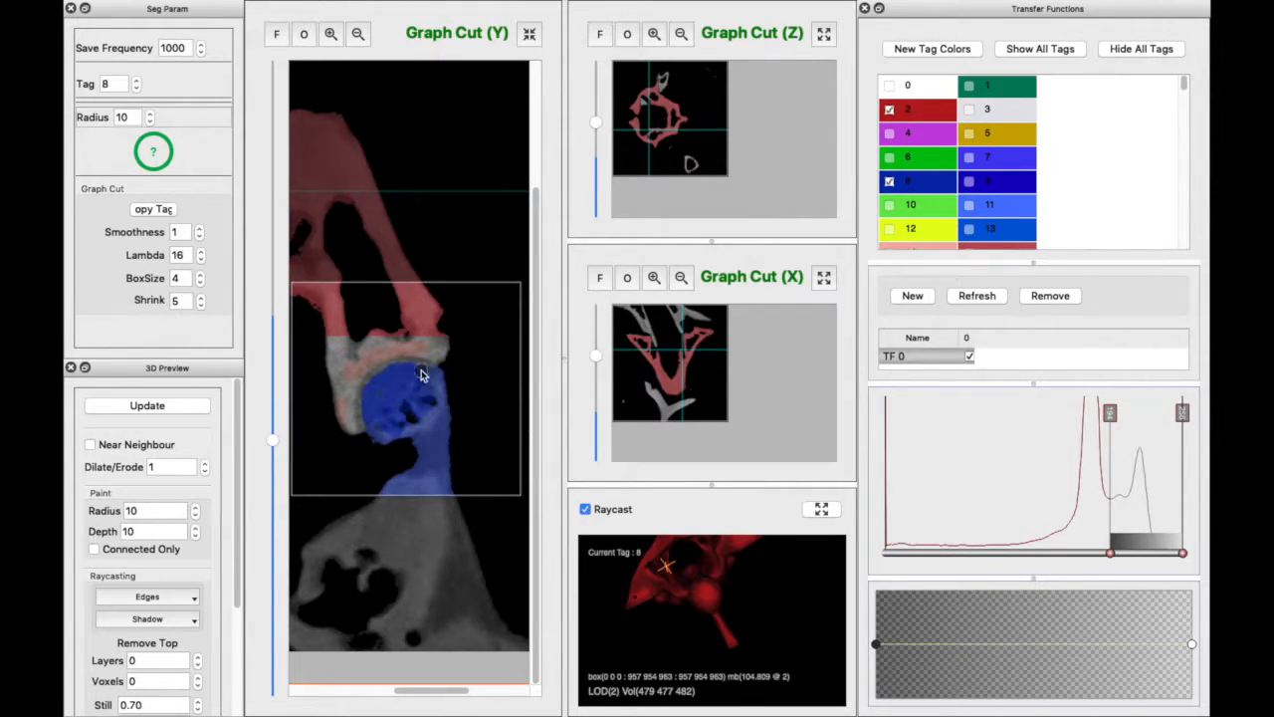
Clear the tag in this Y slice, readjust Lambda to 16, and retag the adjoining head in the slices before it.
key(r)
click(201, 252)
click(200, 260)
click(200, 260)
scroll(419, 427, up, 4)
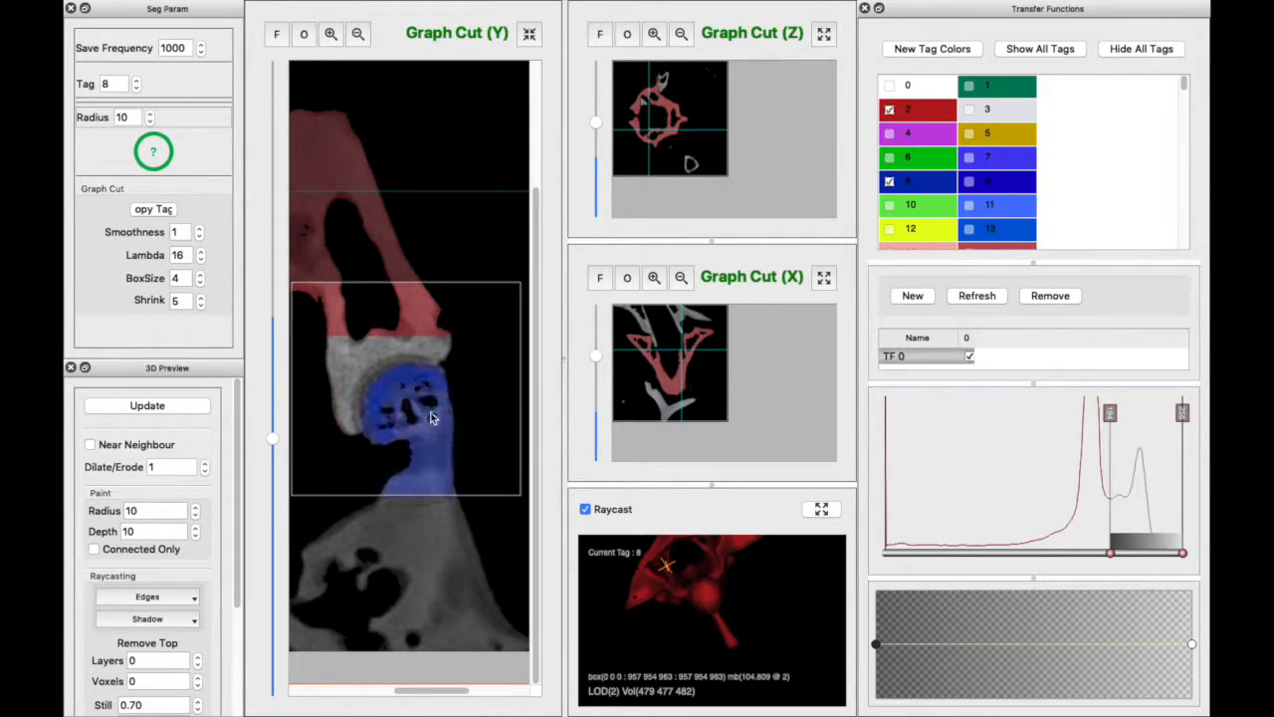
scroll(398, 373, up, 5)
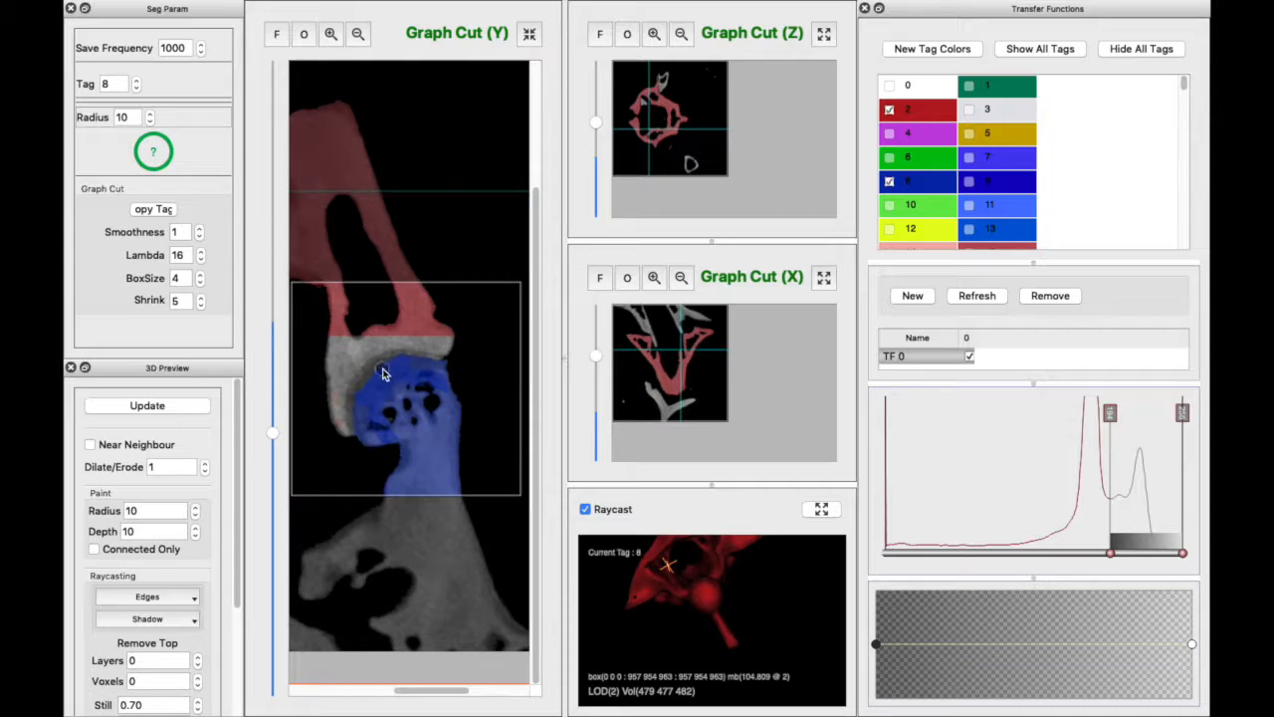
Brush tag 8 along the adjoining head's rim and graph-cut it back through the Y slices with the broad neck.
scroll(404, 415, up, 5)
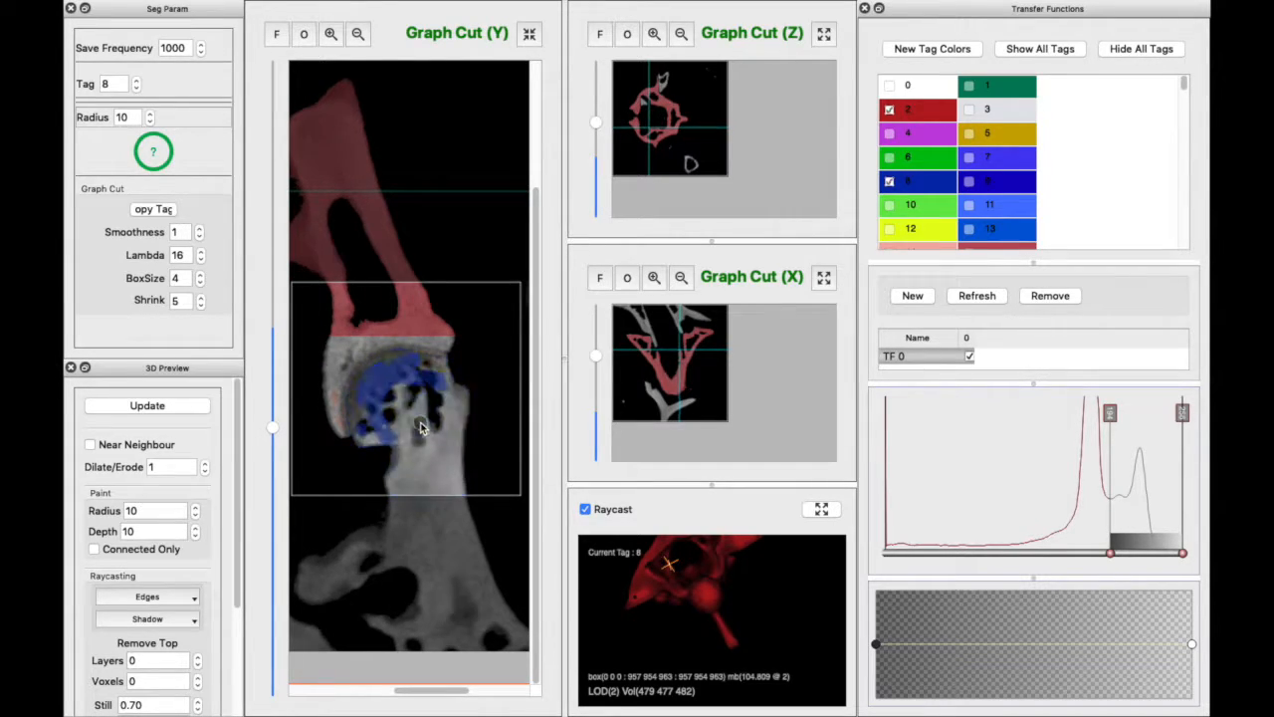
scroll(368, 383, up, 4)
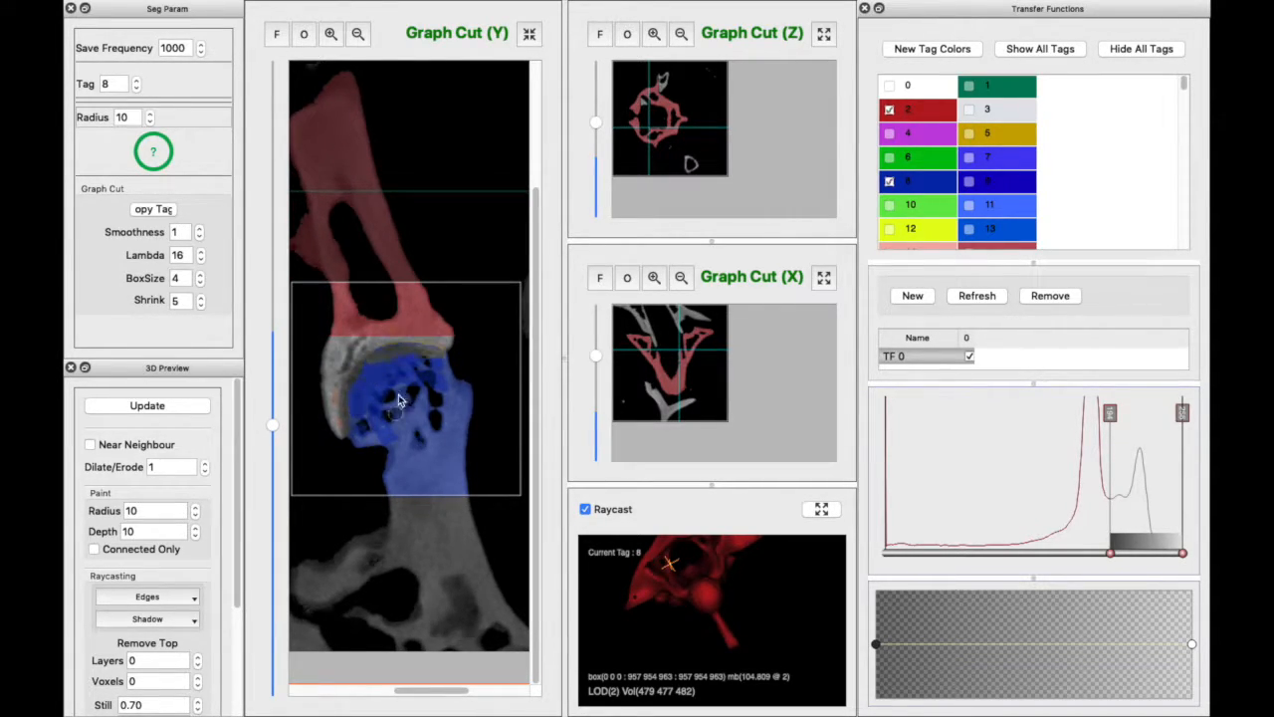
scroll(406, 413, up, 5)
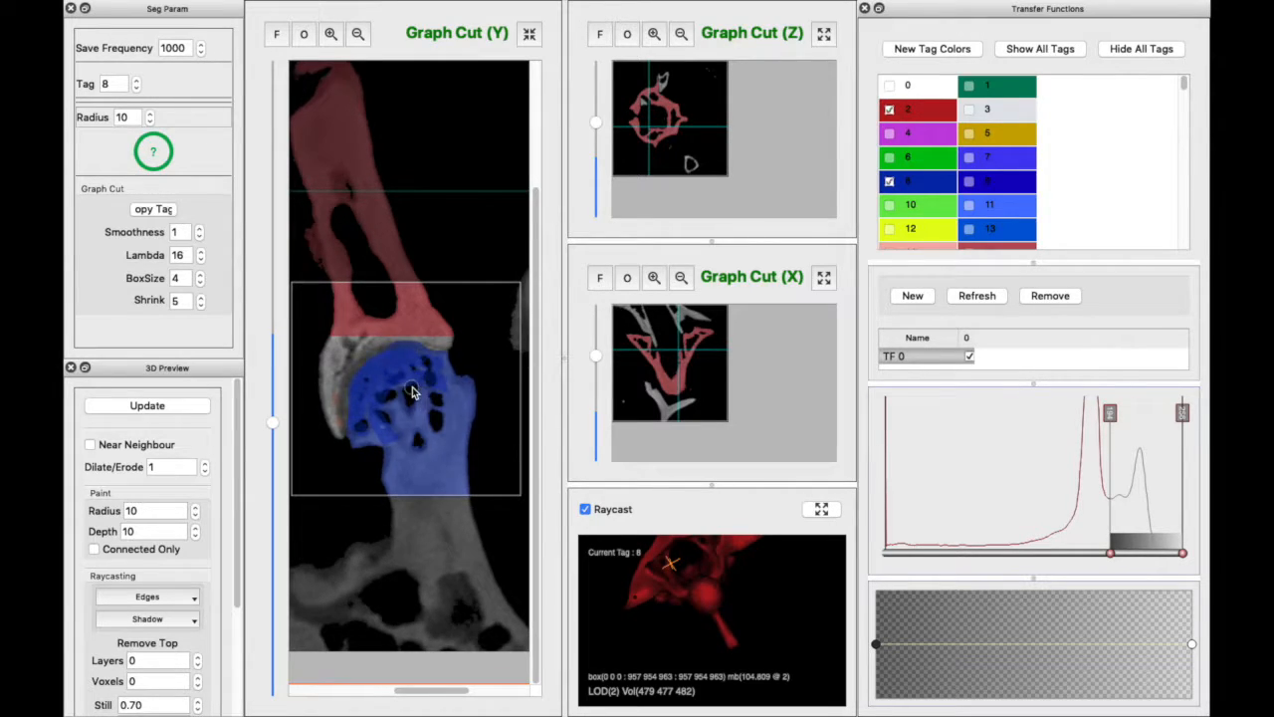
scroll(398, 409, up, 4)
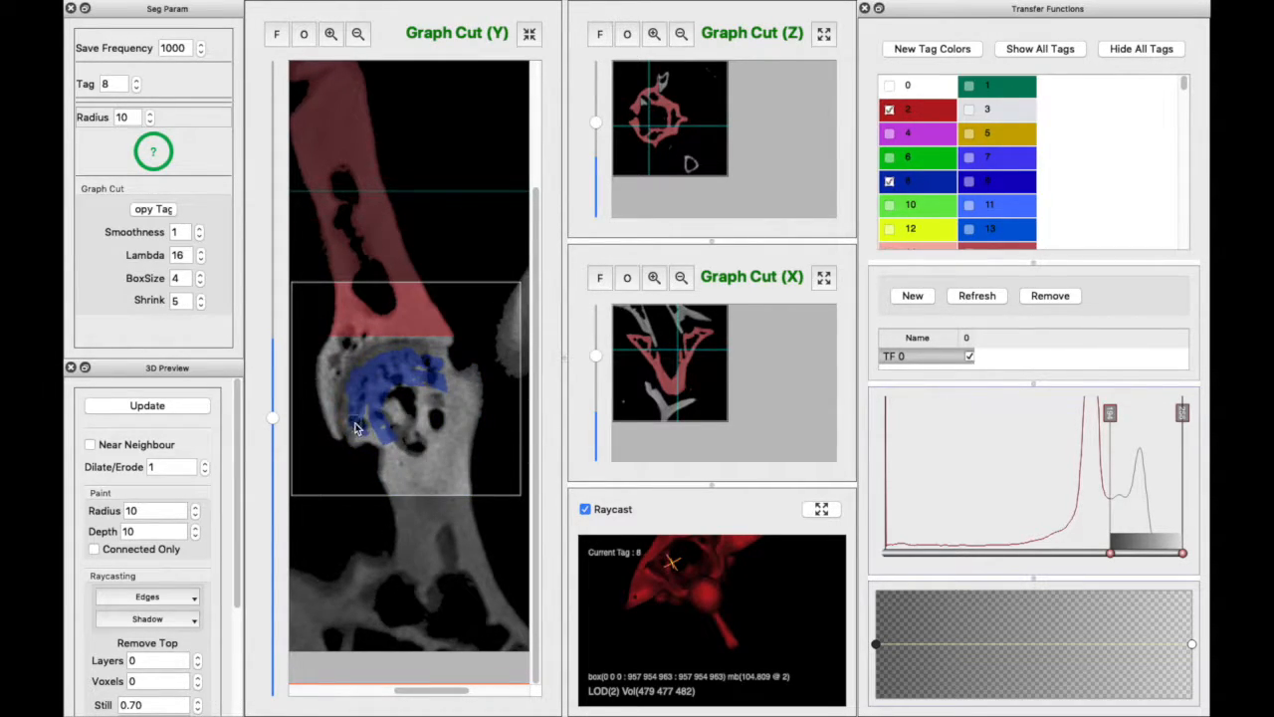
scroll(418, 423, up, 3)
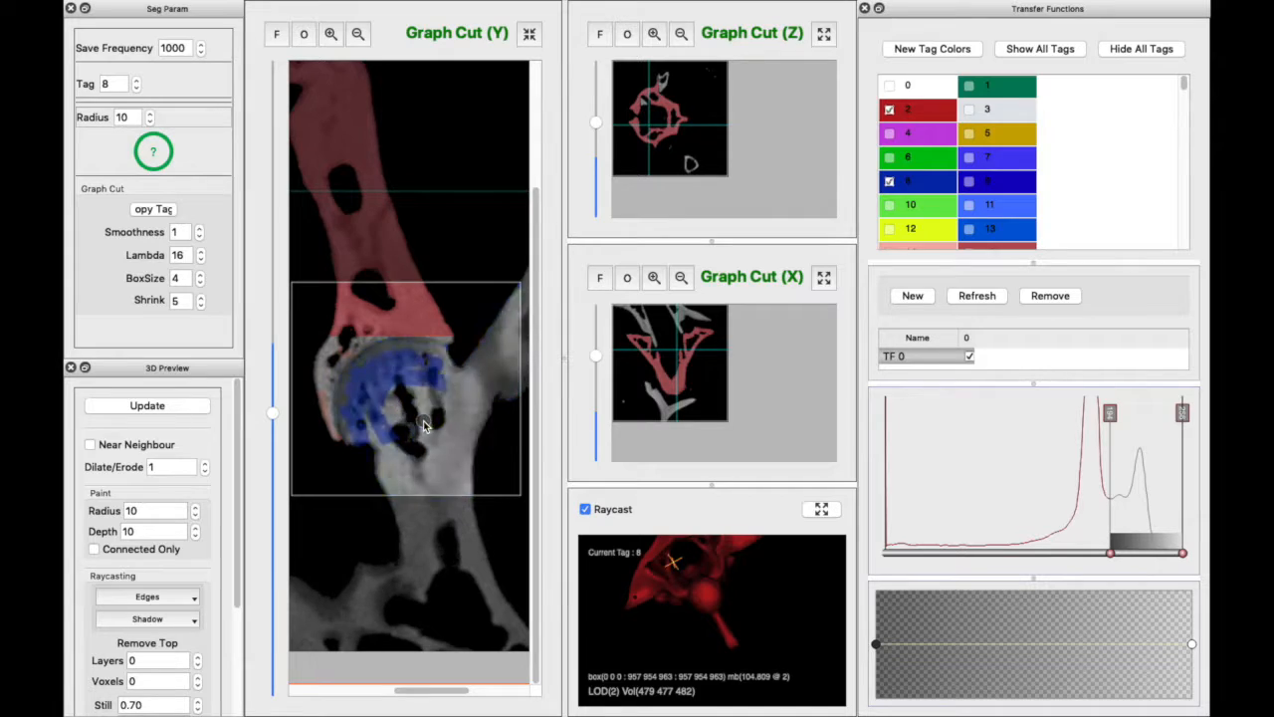
Save the tags, curves and fibers, and dismiss the confirmation message.
click(195, 7)
click(252, 188)
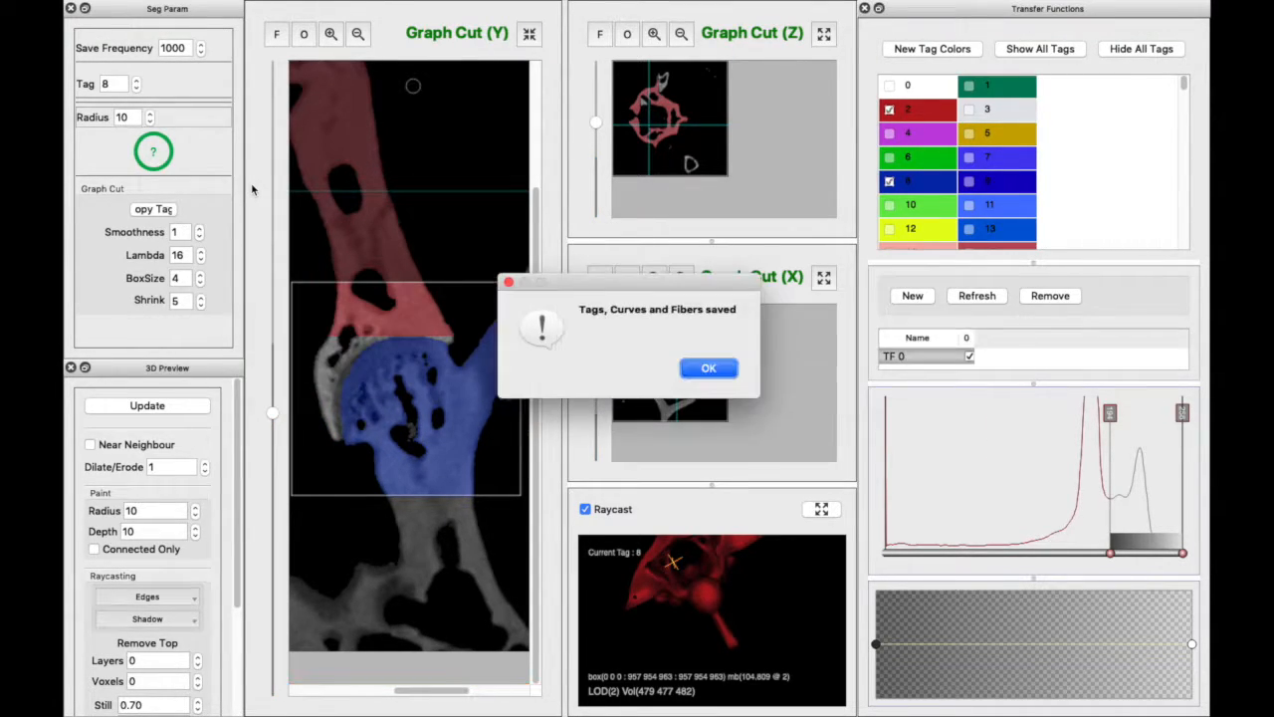
click(708, 367)
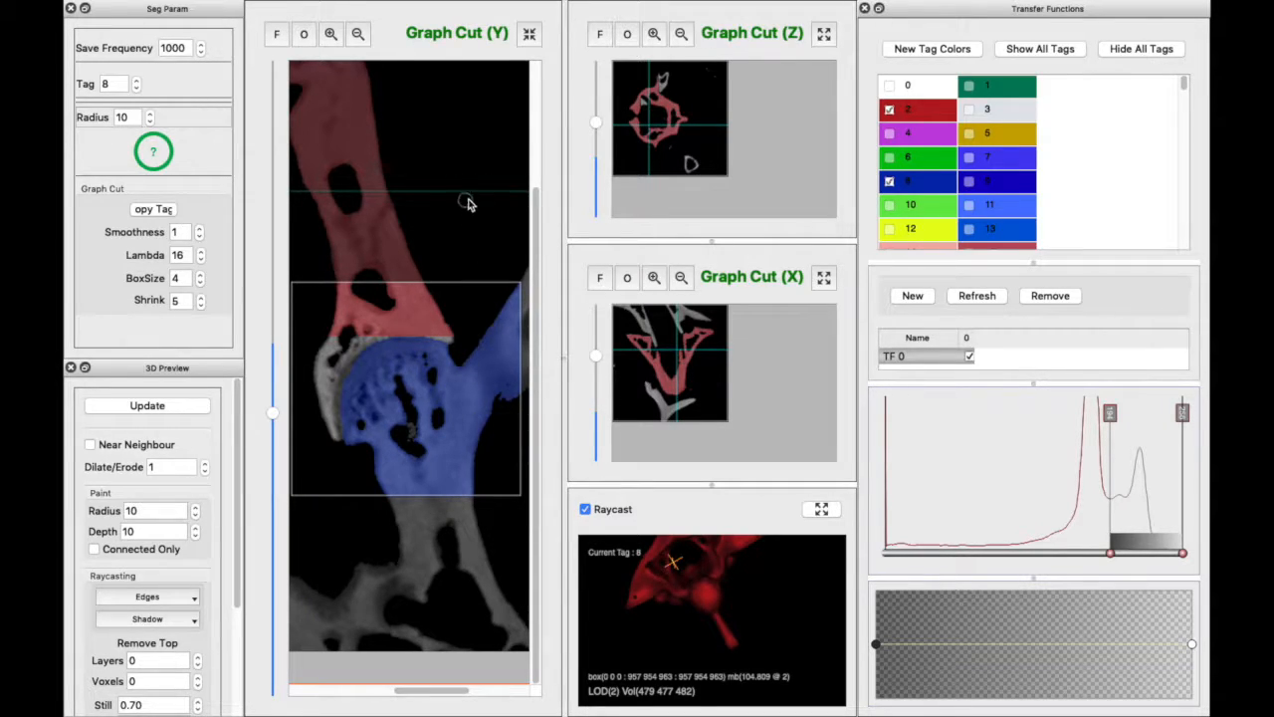
Close the region box, centre an enlarged X view on the adjoining head, and smooth its tag 8 with Smoothness 3.
key(b)
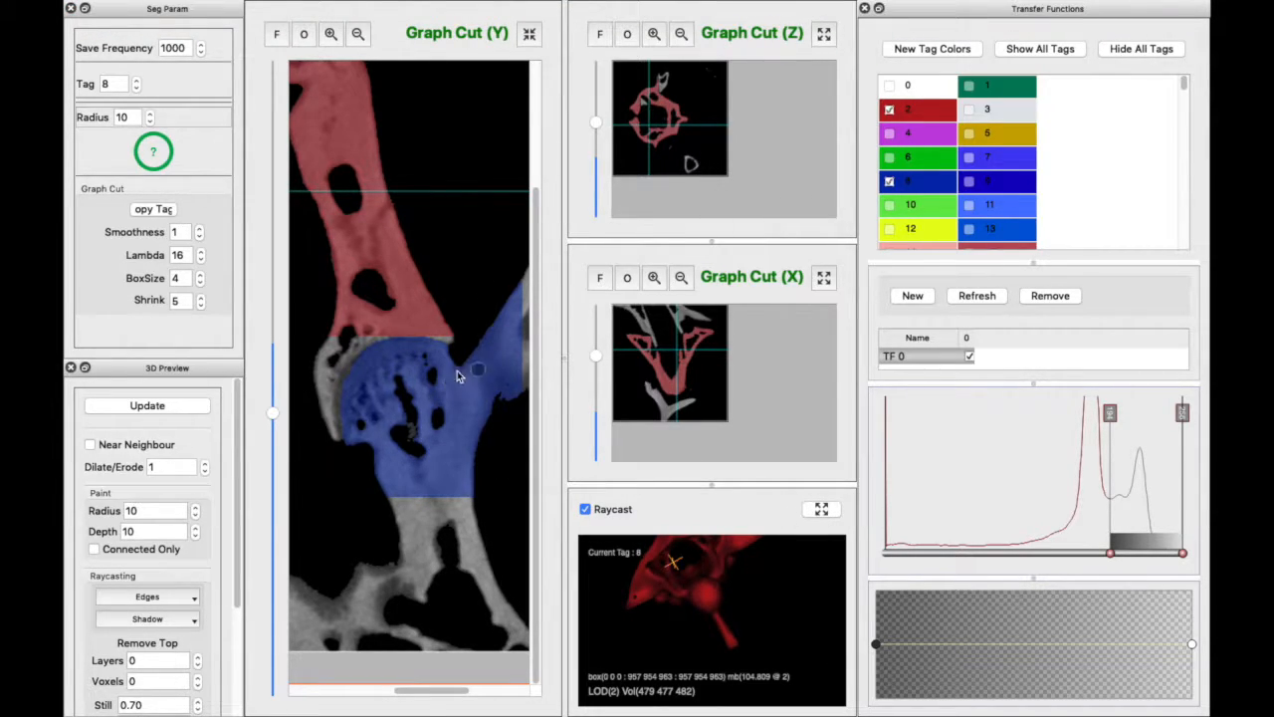
click(387, 362)
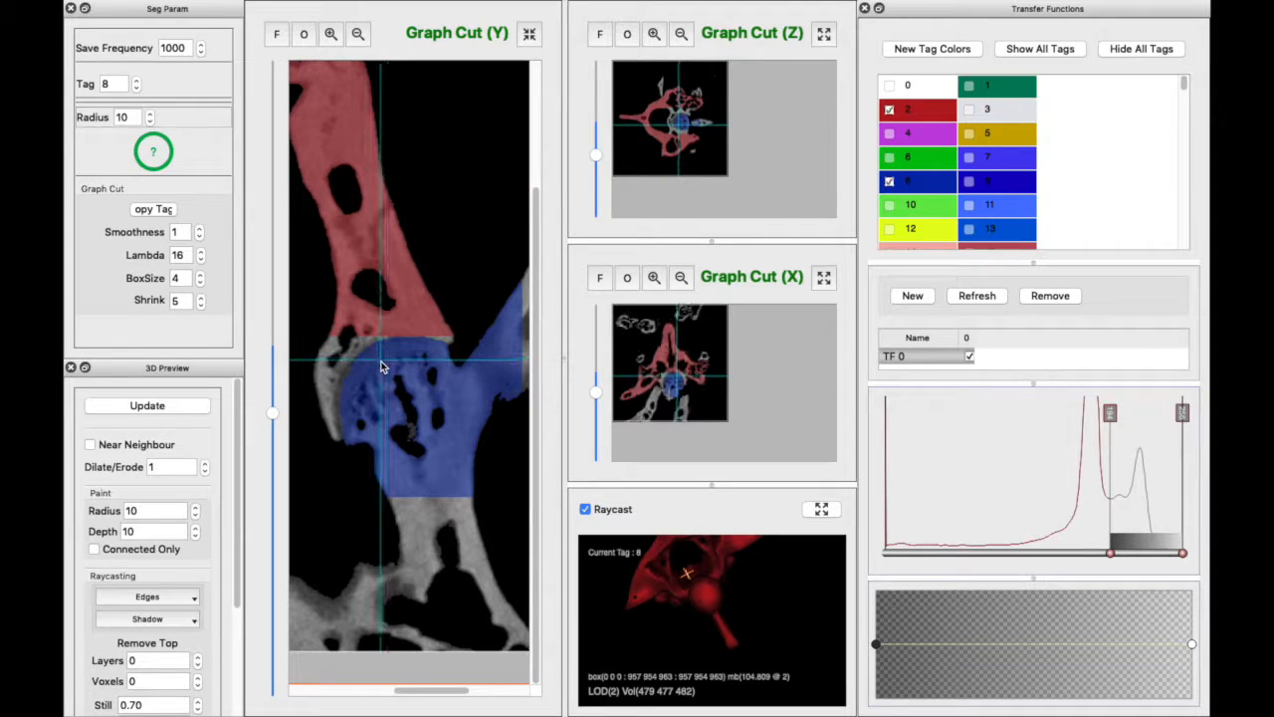
click(823, 277)
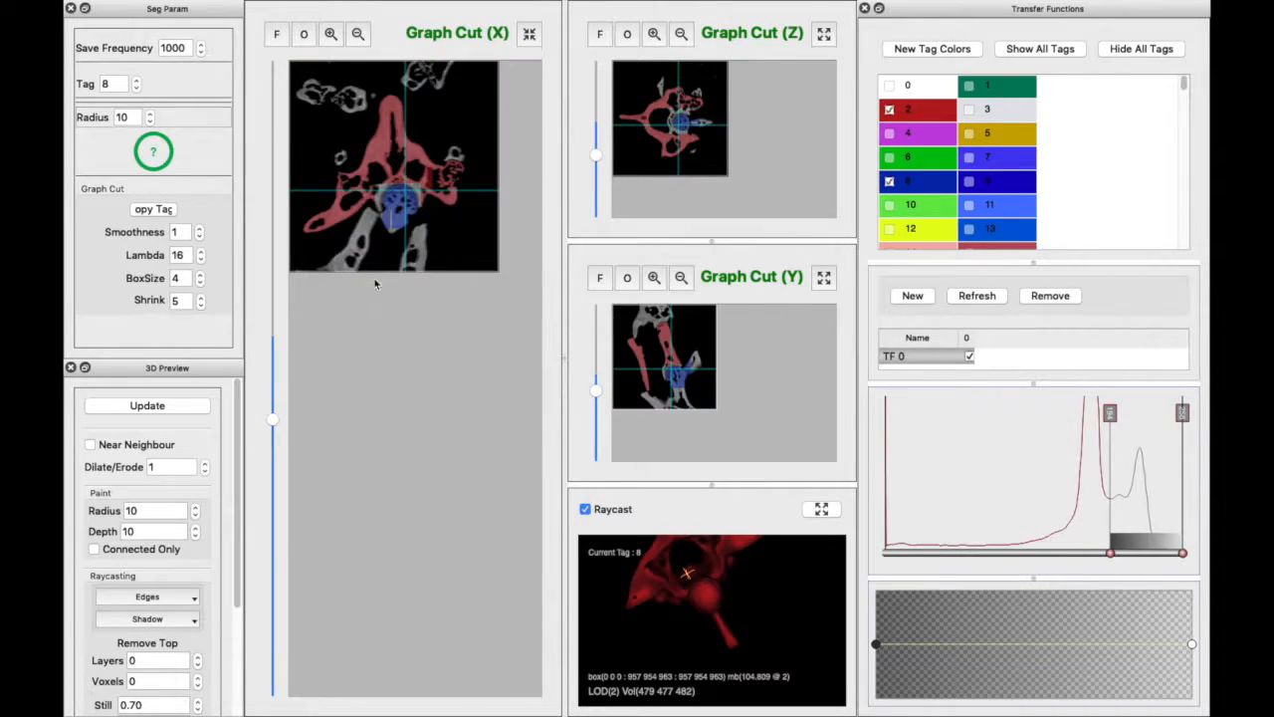
click(330, 34)
click(330, 33)
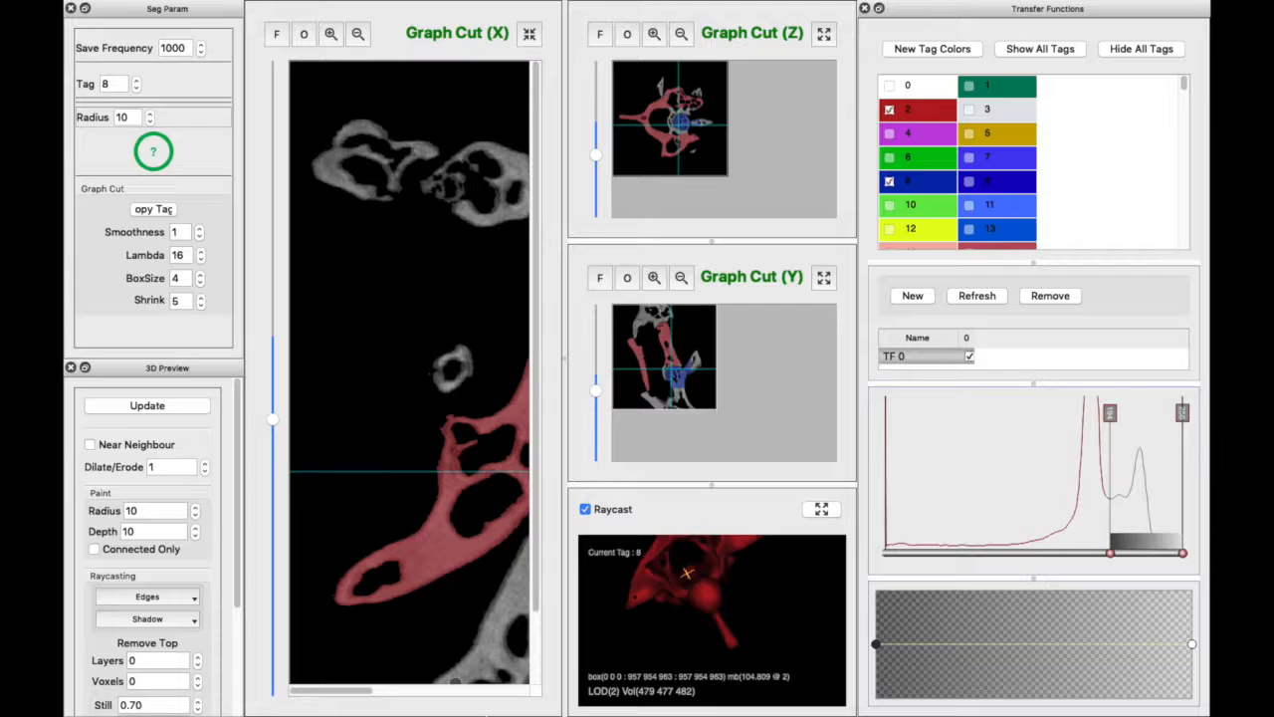
drag(335, 691, 410, 690)
drag(535, 455, 540, 533)
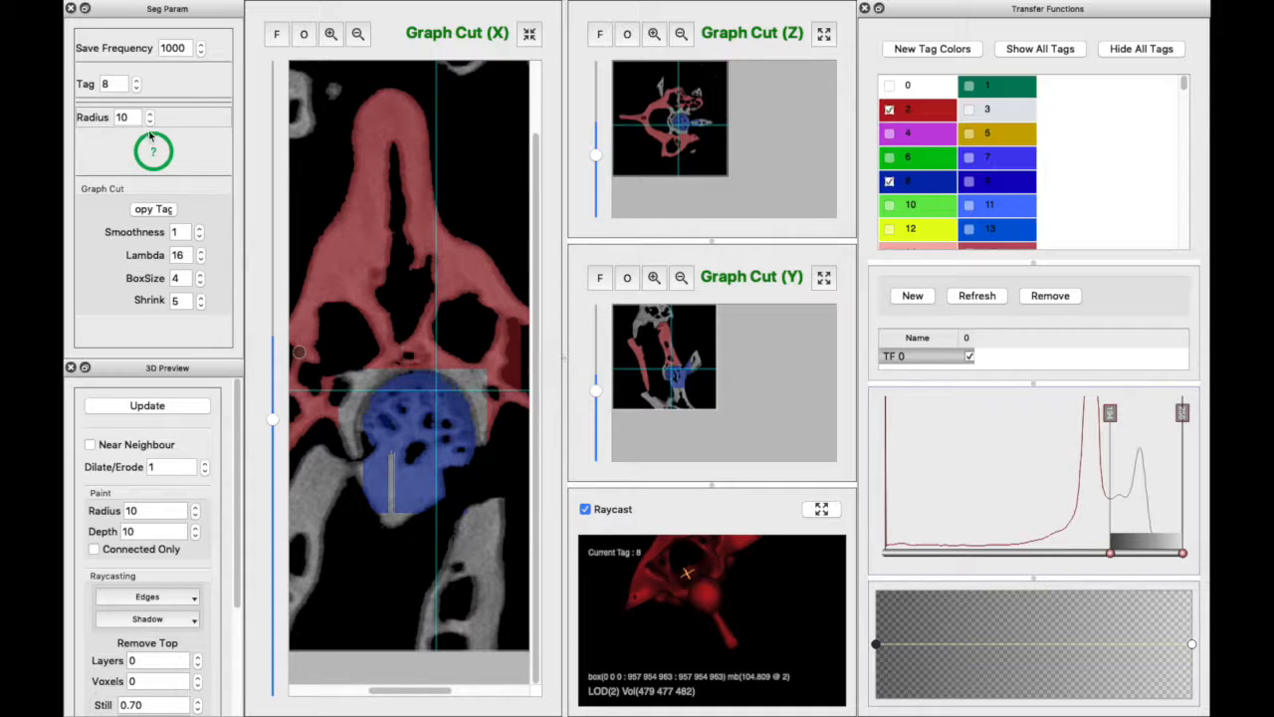
click(200, 228)
click(200, 229)
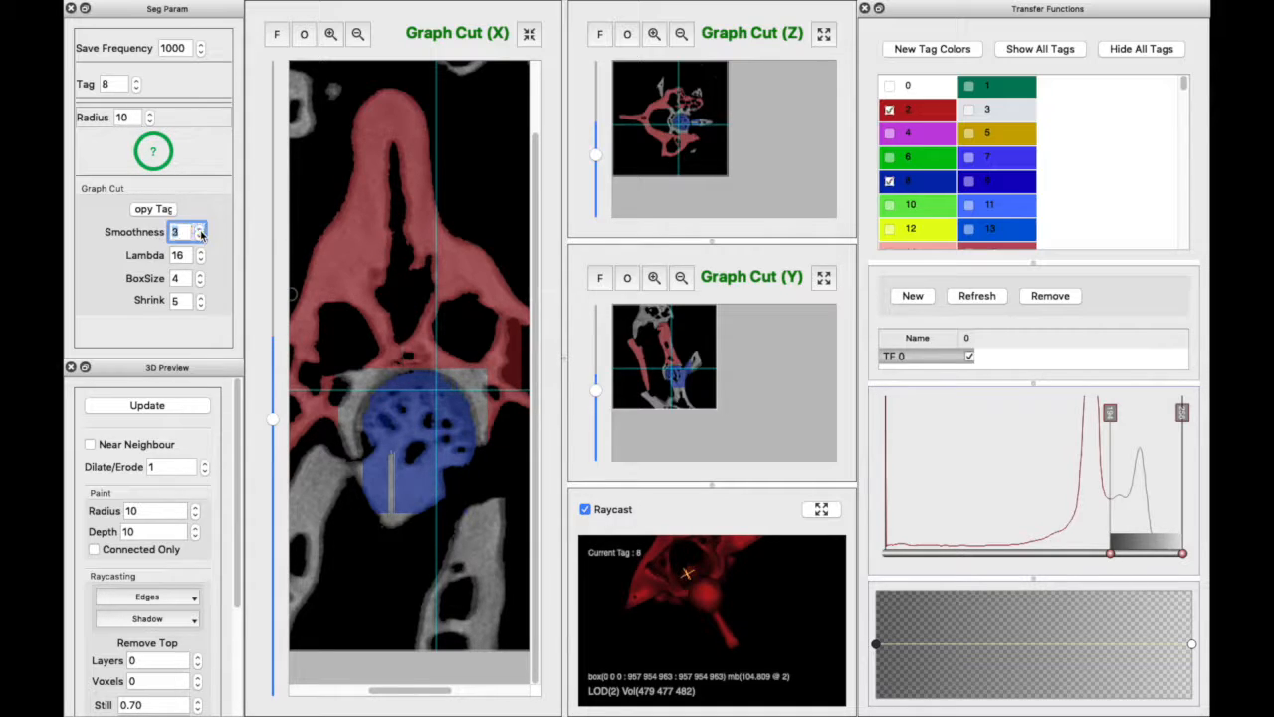
click(423, 472)
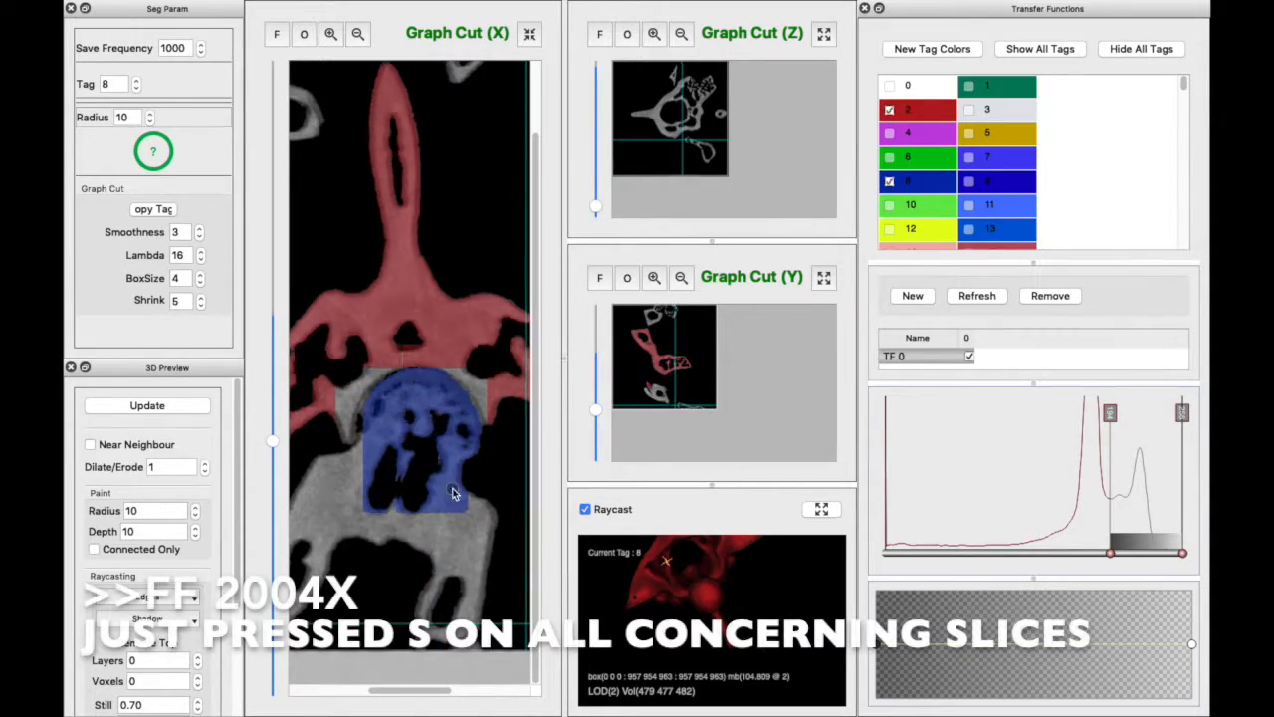
Set Smoothness to 5 and smooth tag 8 on the adjoining head across the remaining X slices.
click(199, 228)
click(199, 228)
scroll(450, 461, down, 20)
key(s)
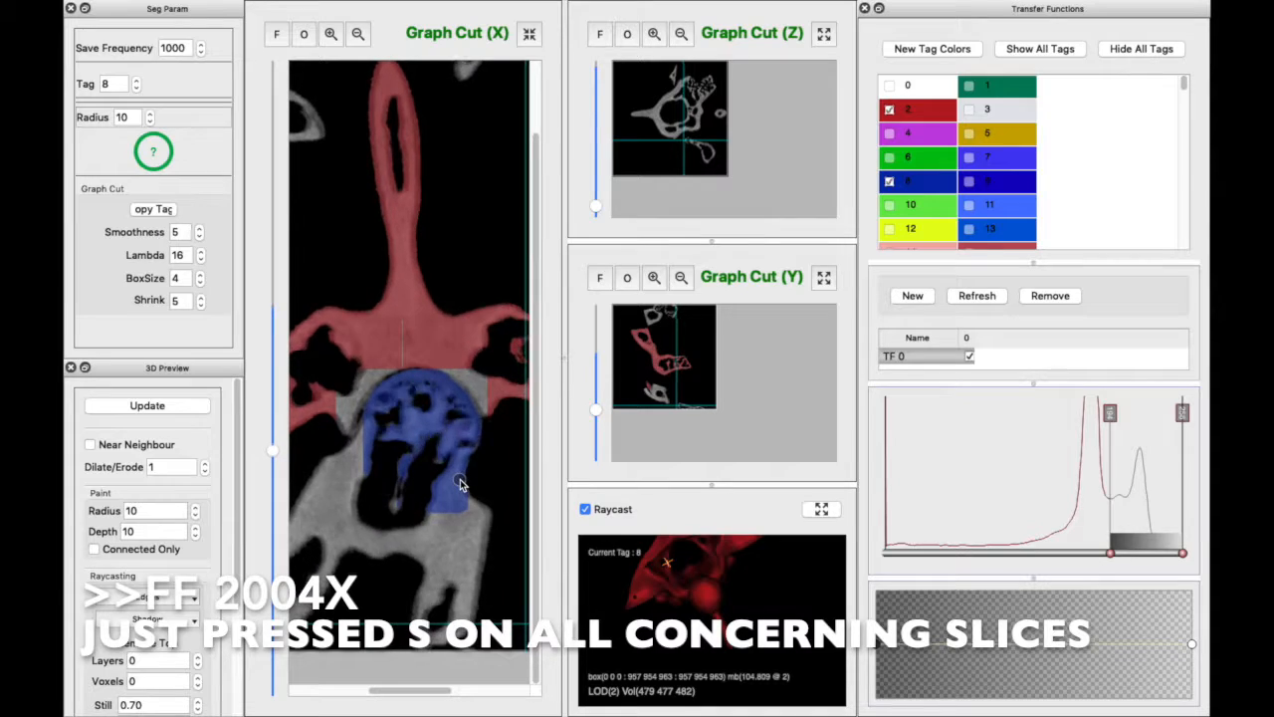
scroll(453, 453, up, 20)
key(s)
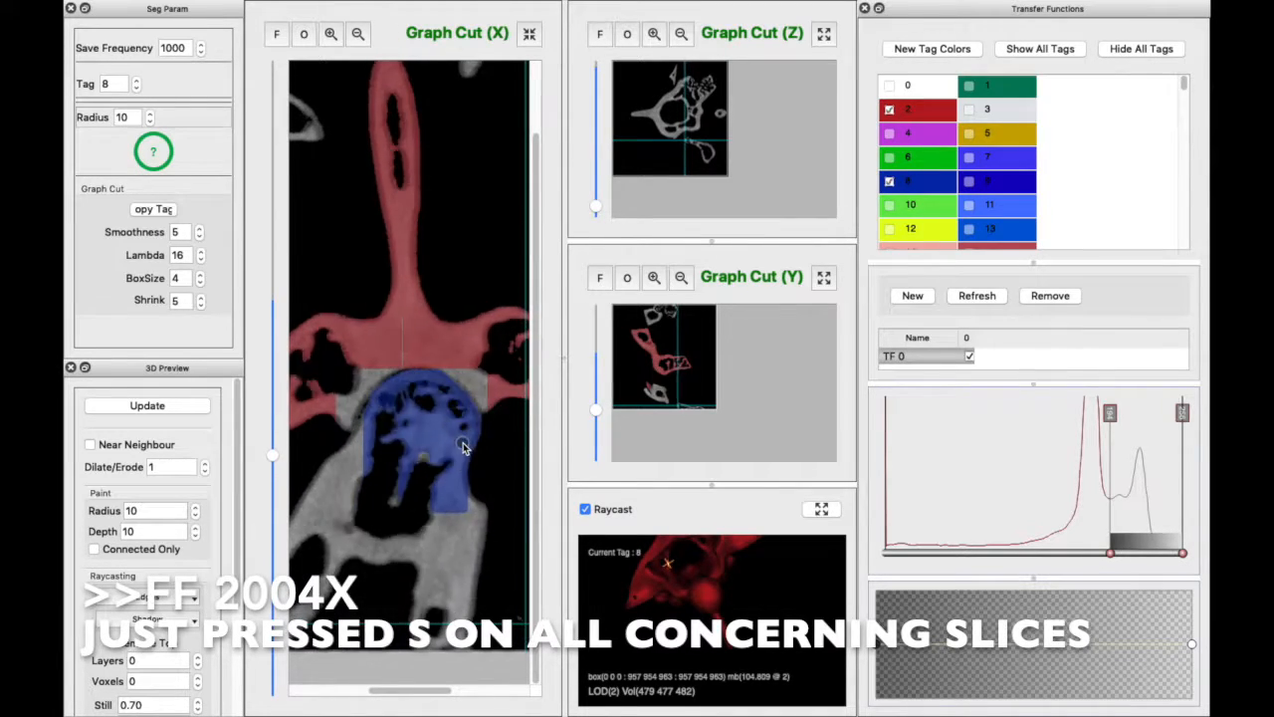
scroll(453, 448, up, 20)
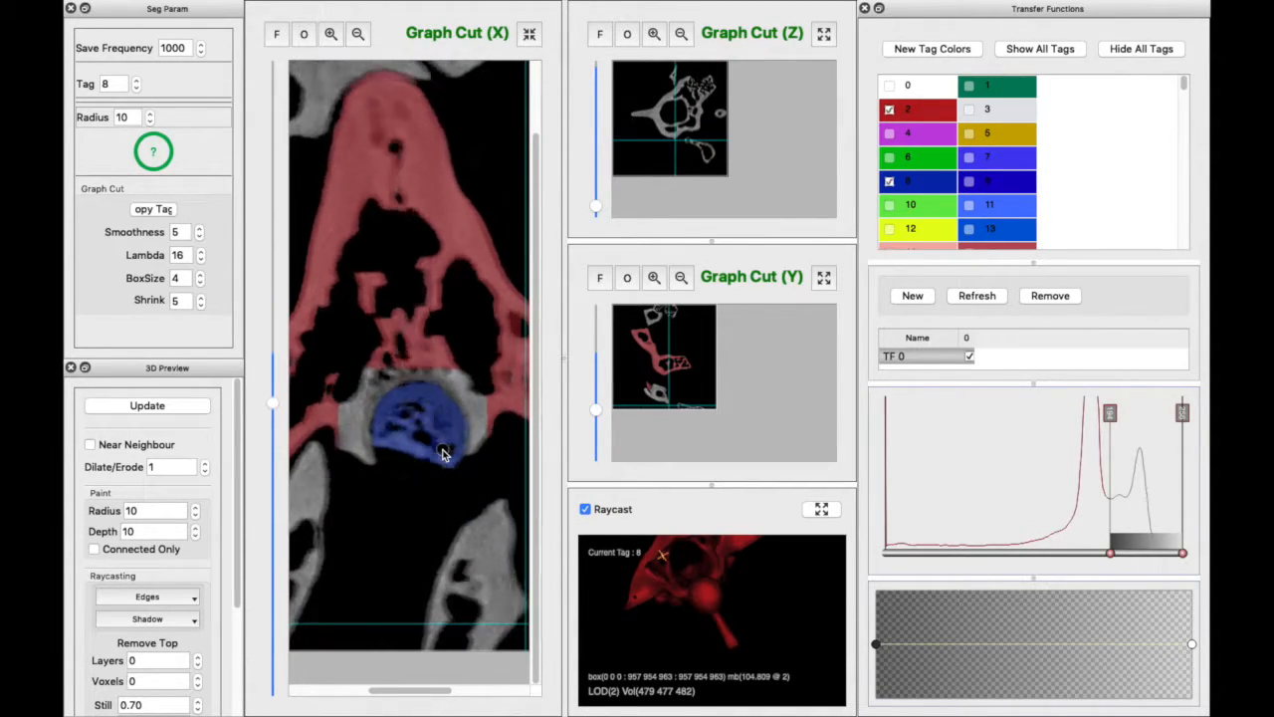
Save the tags, curves and fibers, and dismiss the confirmation message.
scroll(444, 486, up, 3)
key(super+s)
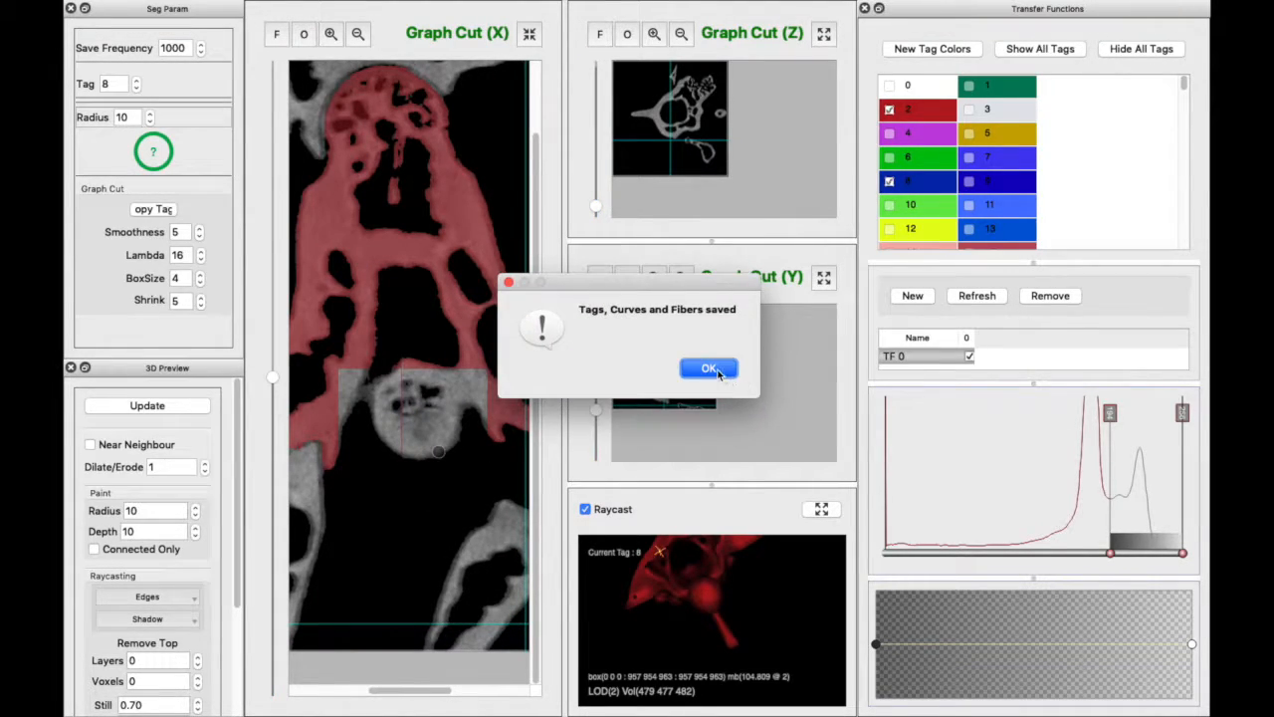
click(703, 373)
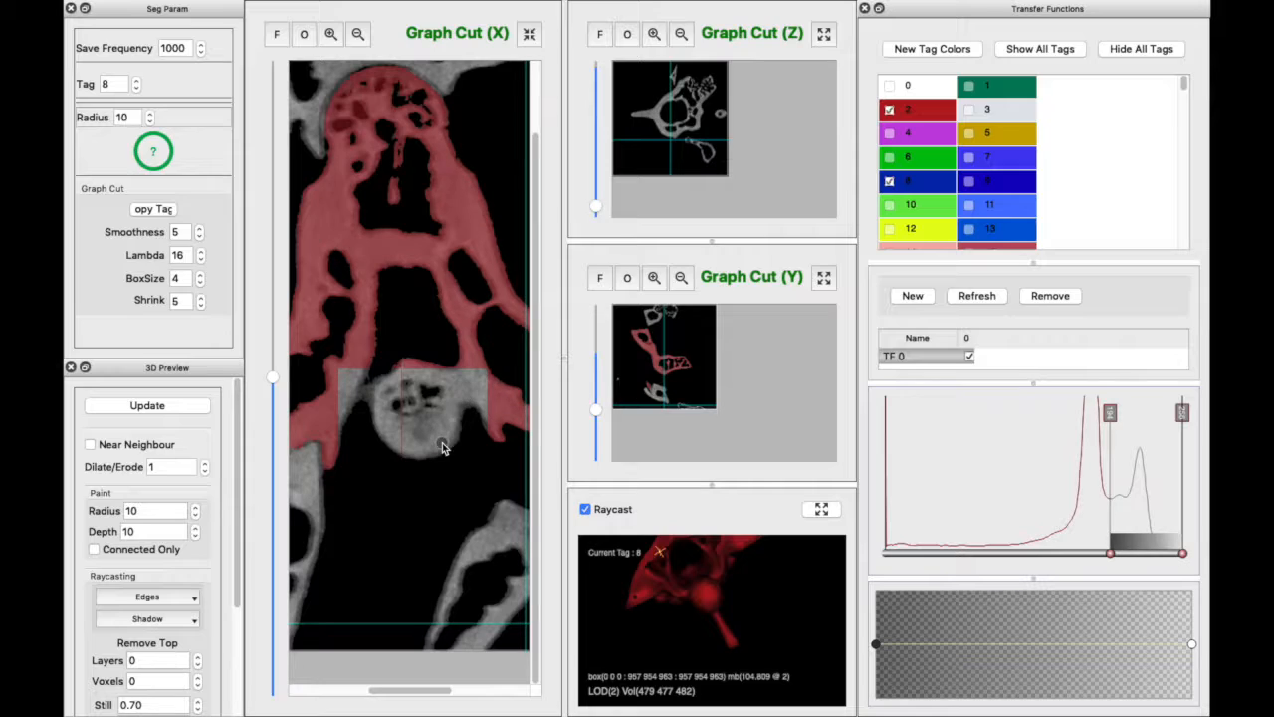
Enlarge the Y view and bring its slices to the joint by picking a point on the rotated 3D preview.
click(823, 280)
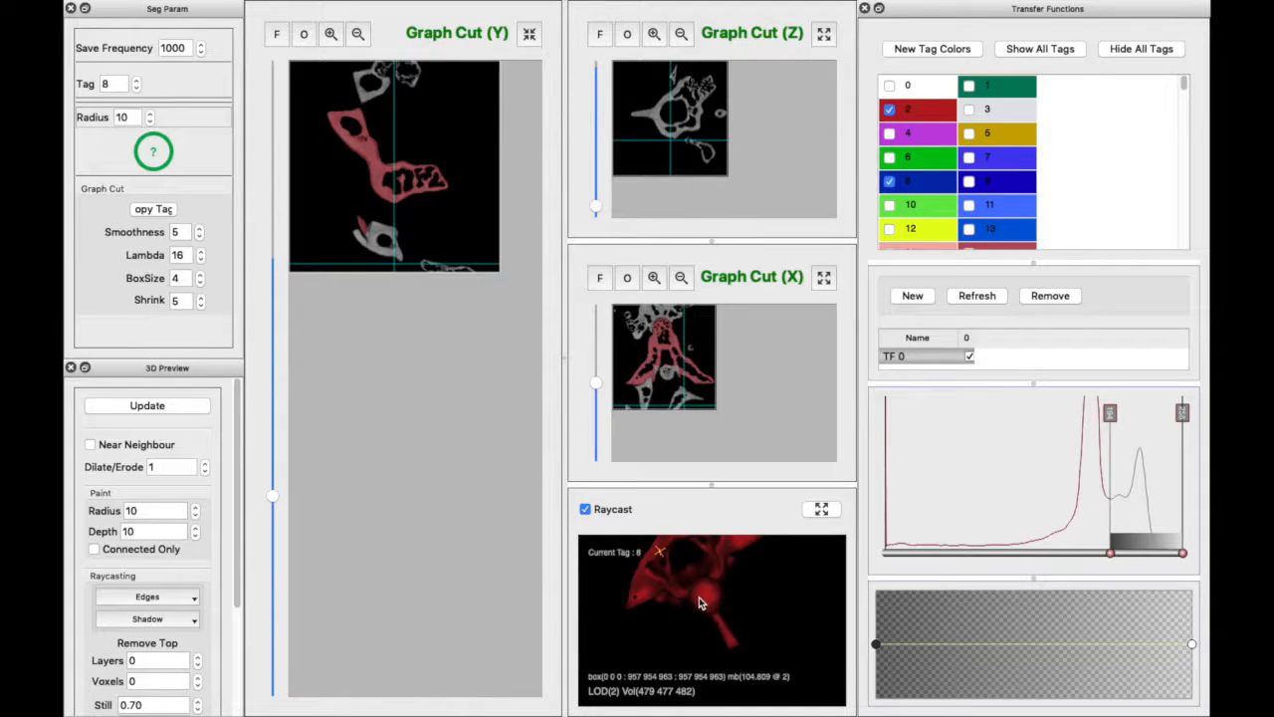
drag(667, 569, 681, 592)
click(672, 588)
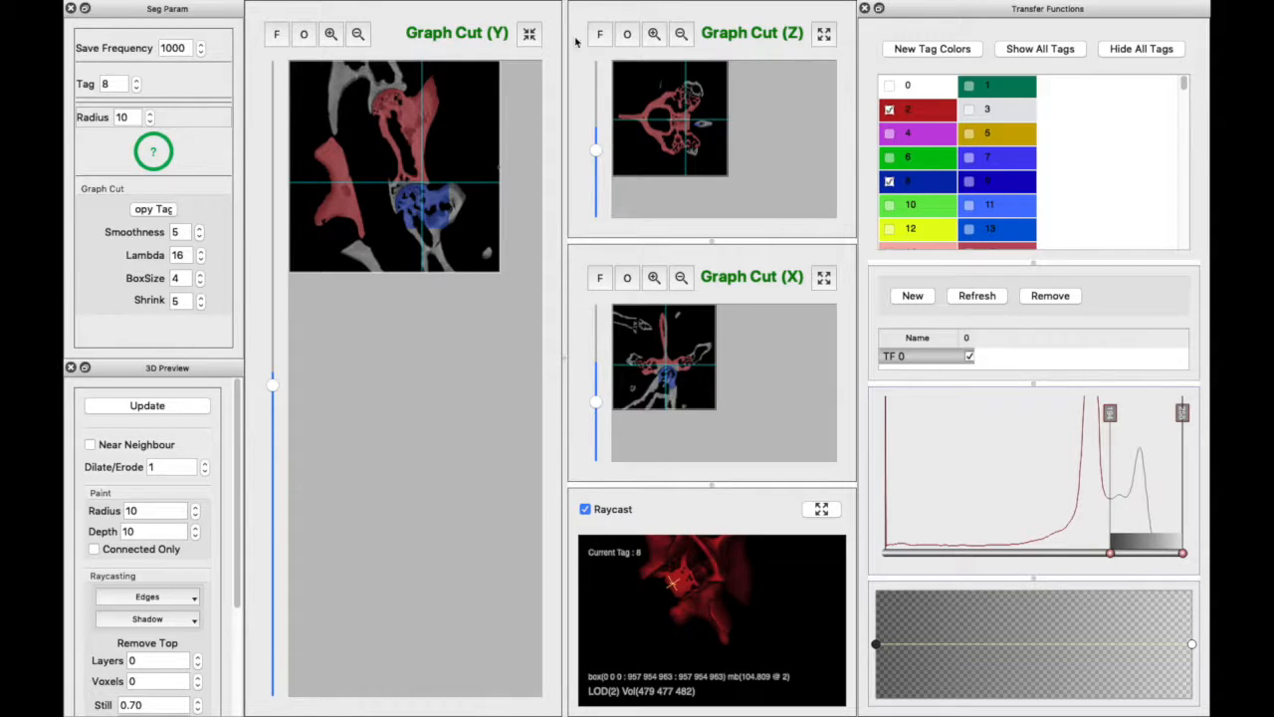
Find a Y slice with the socket clear of the blue head and box the joint for graph cut.
click(338, 38)
click(338, 38)
click(338, 38)
click(337, 38)
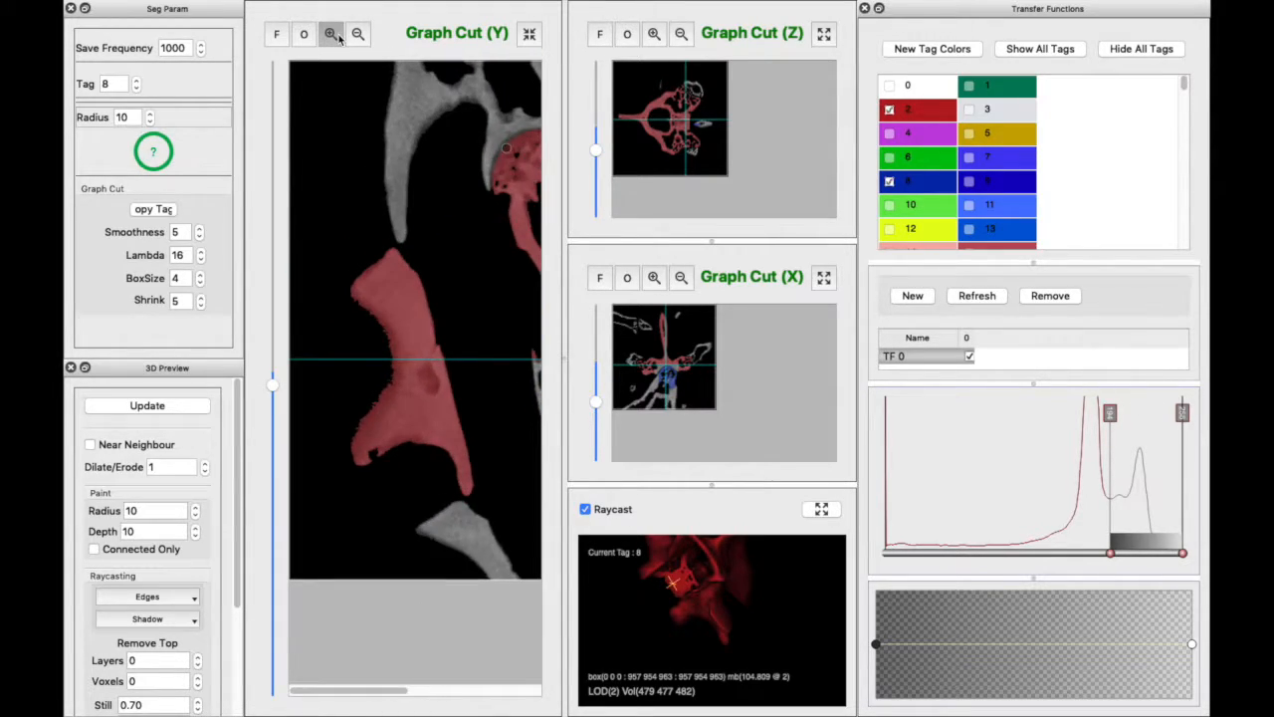
click(337, 38)
click(338, 38)
click(338, 38)
drag(317, 690, 418, 694)
drag(538, 398, 529, 603)
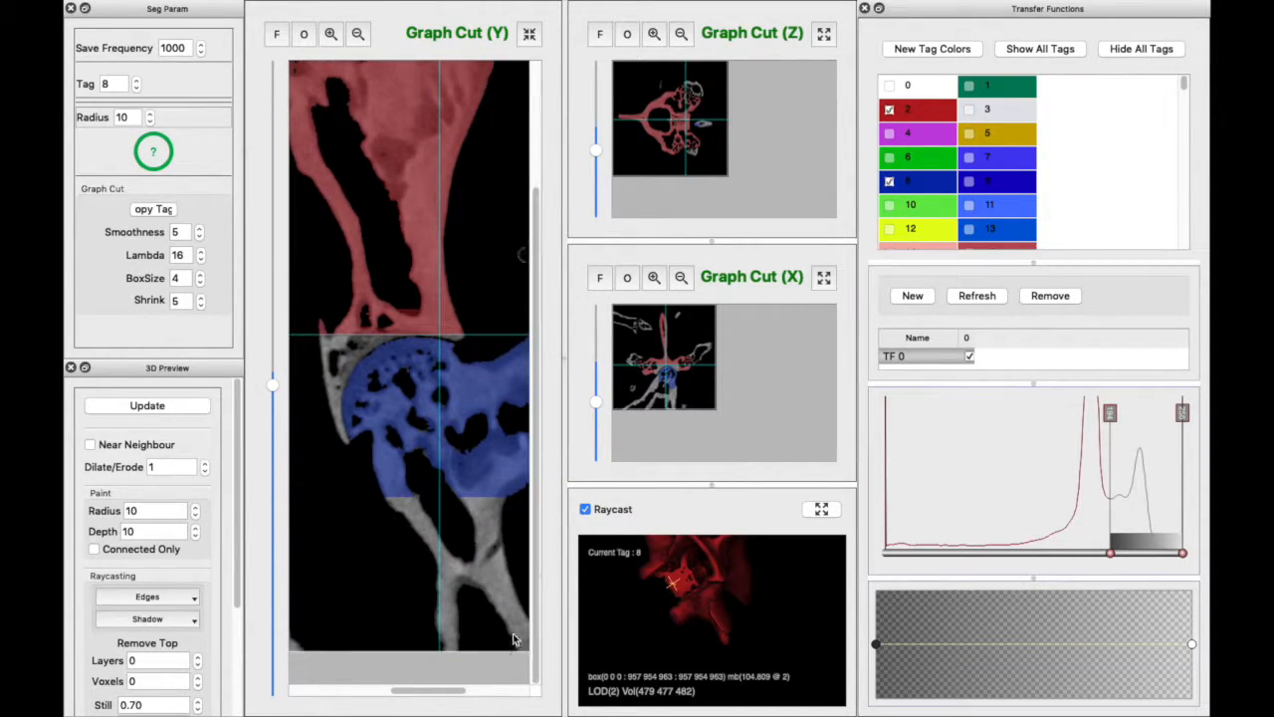
drag(422, 693, 412, 694)
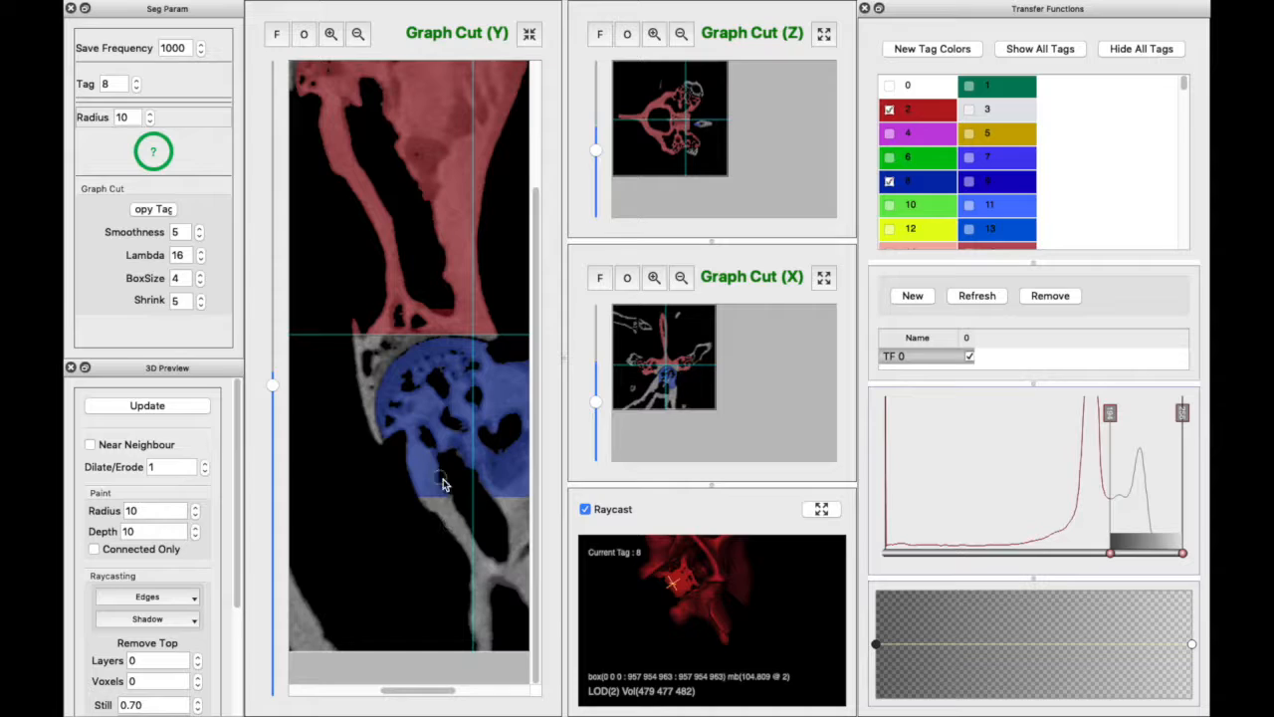
scroll(522, 639, down, 2)
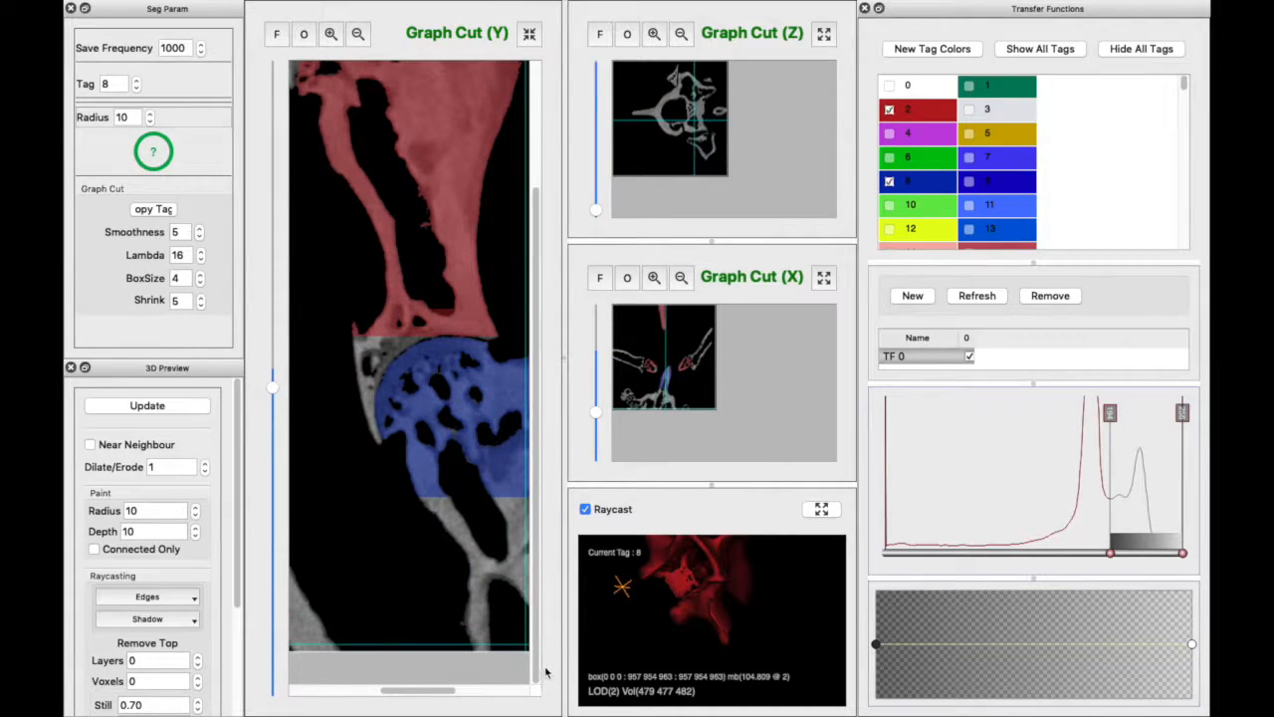
drag(273, 390, 275, 460)
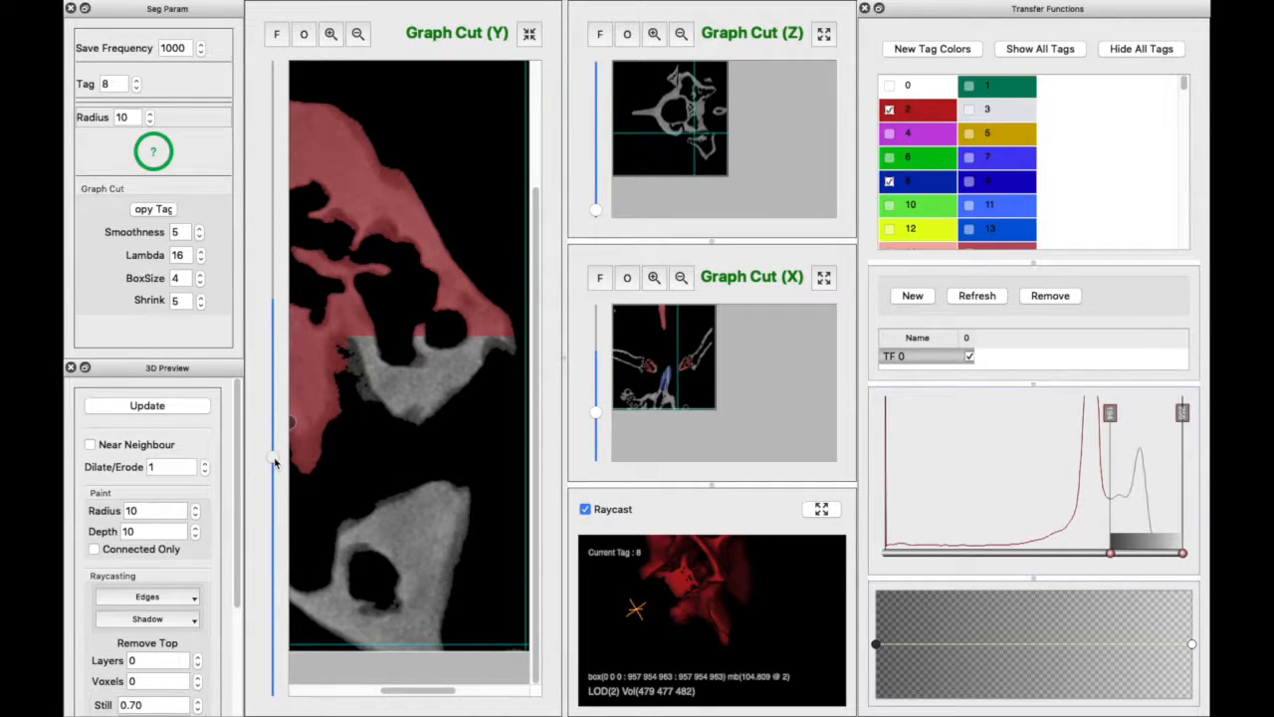
drag(277, 460, 282, 400)
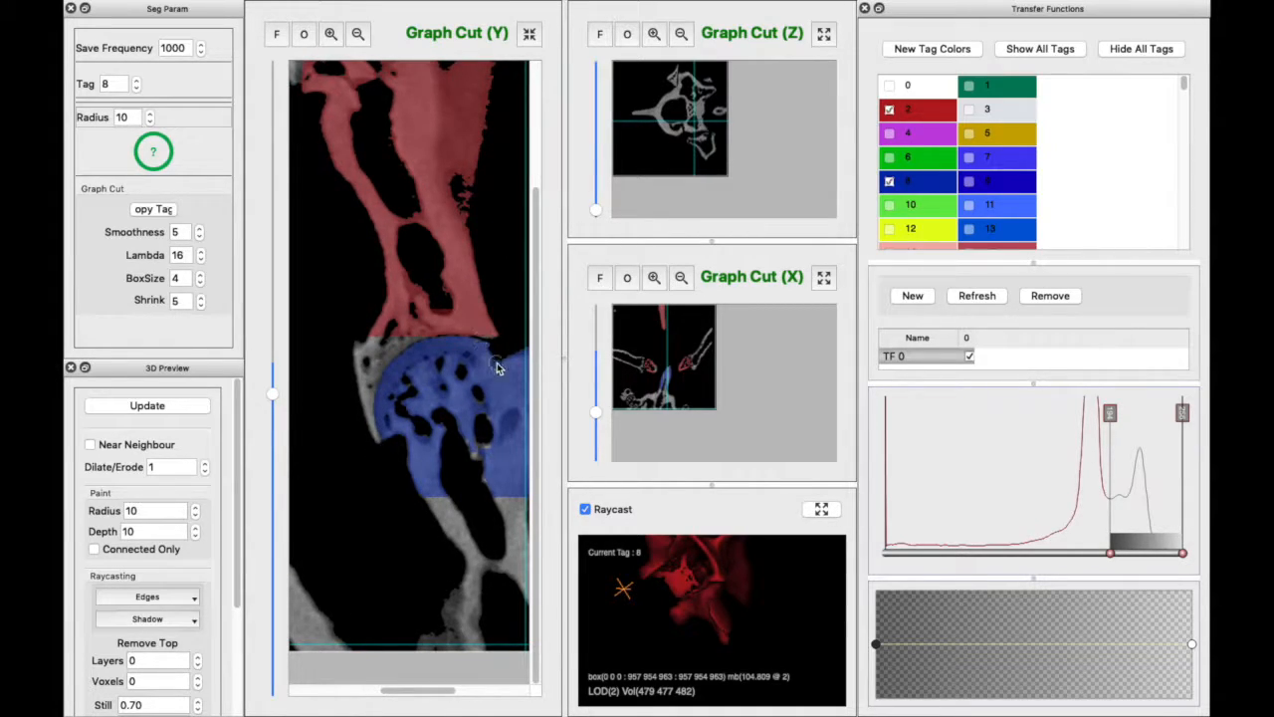
drag(315, 289, 528, 474)
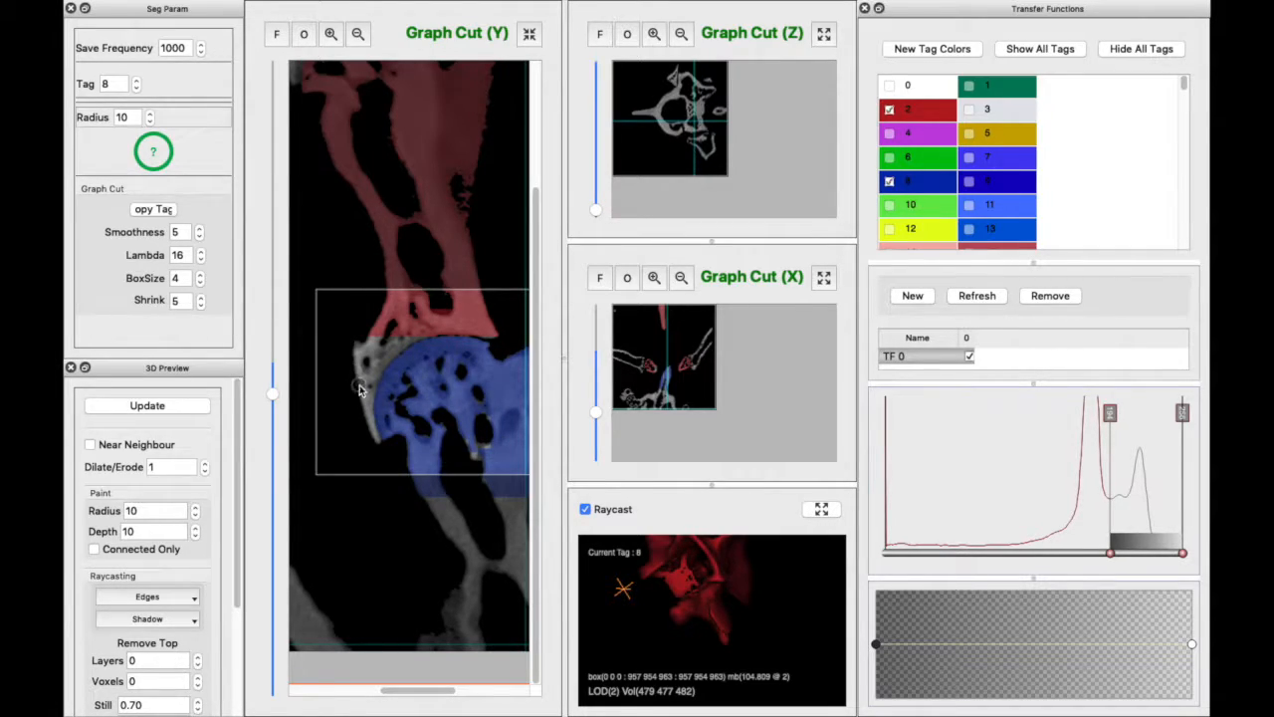
Set Lambda to 12 and BoxSize to 6, switch to tag 2, and graph-cut the untagged socket rim around the head.
double_click(201, 260)
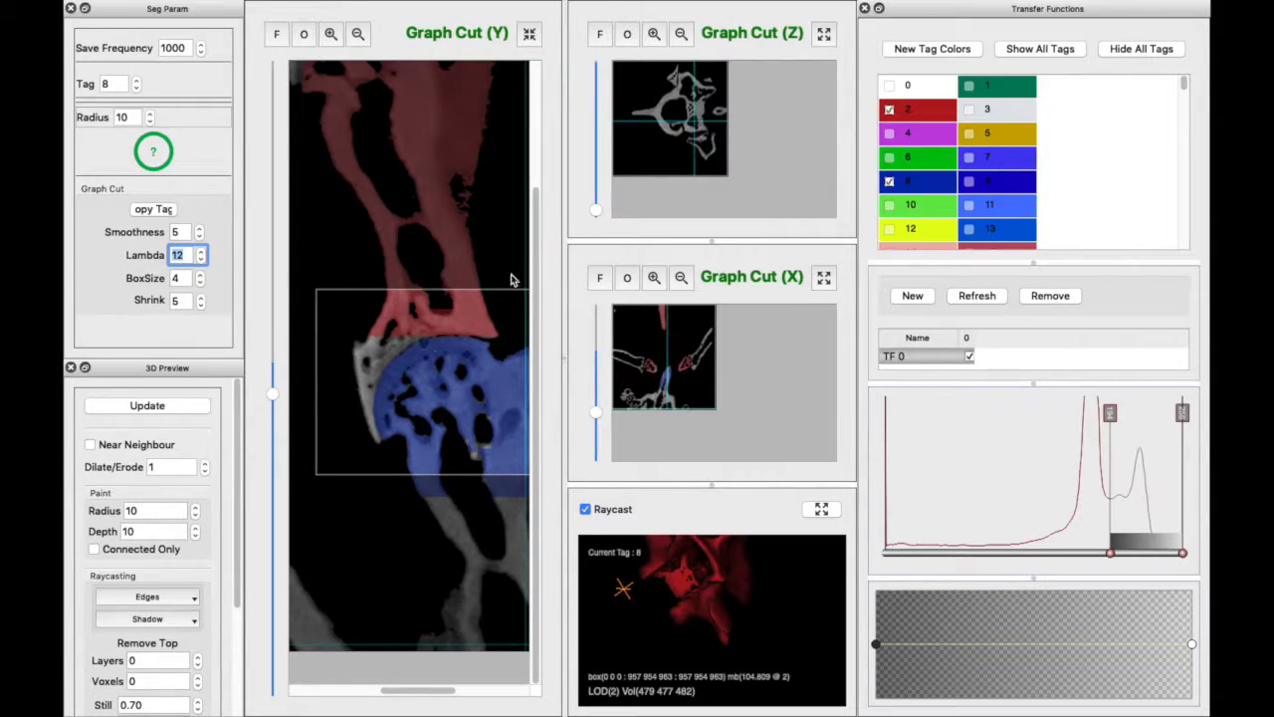
click(941, 114)
click(350, 400)
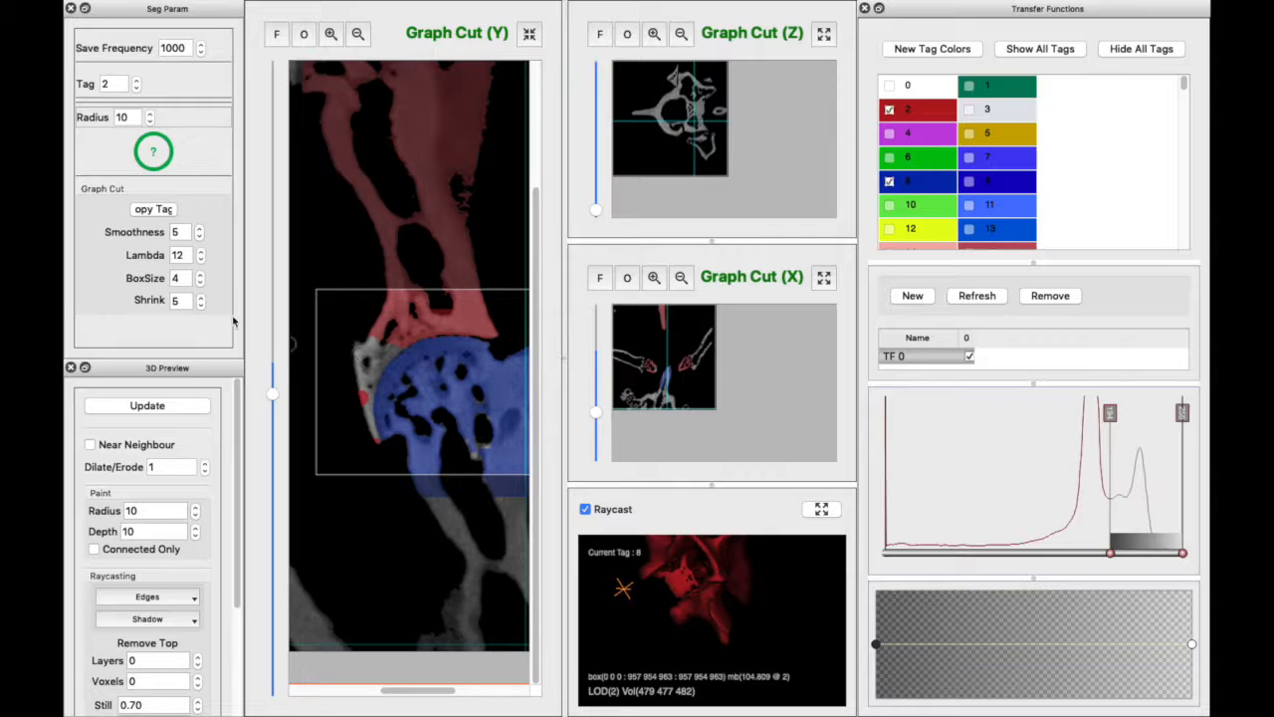
click(199, 277)
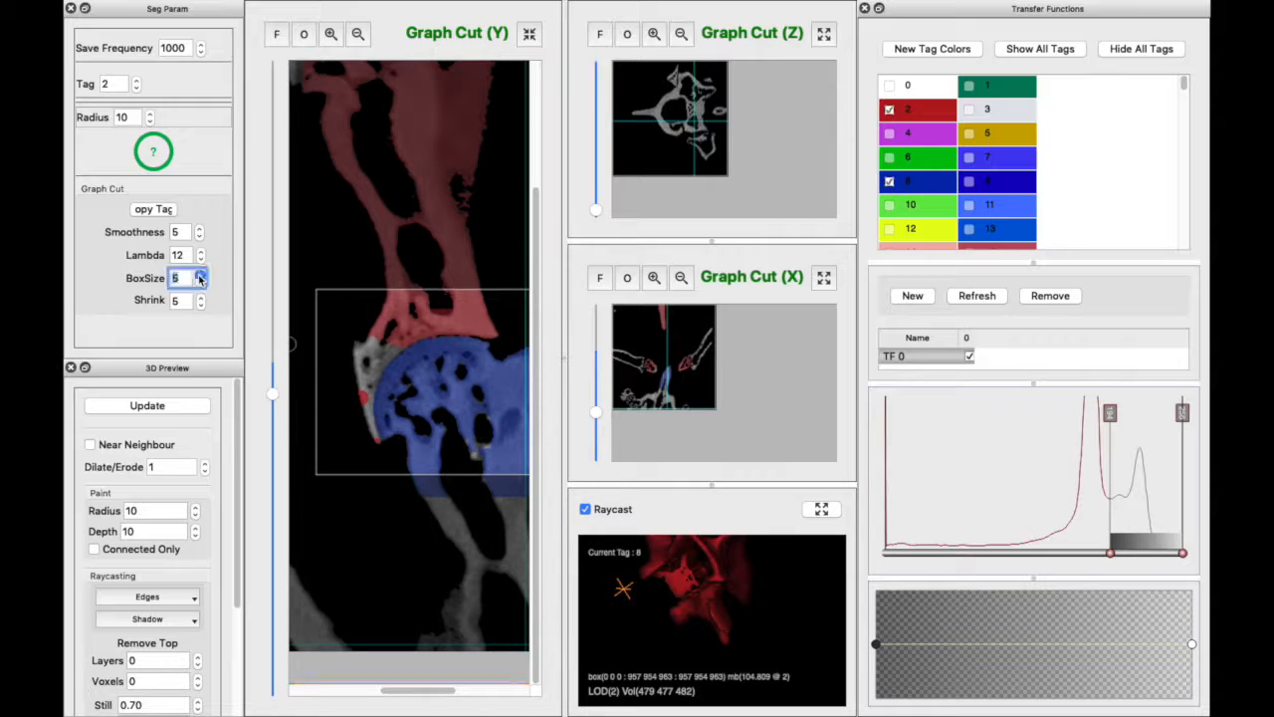
click(361, 429)
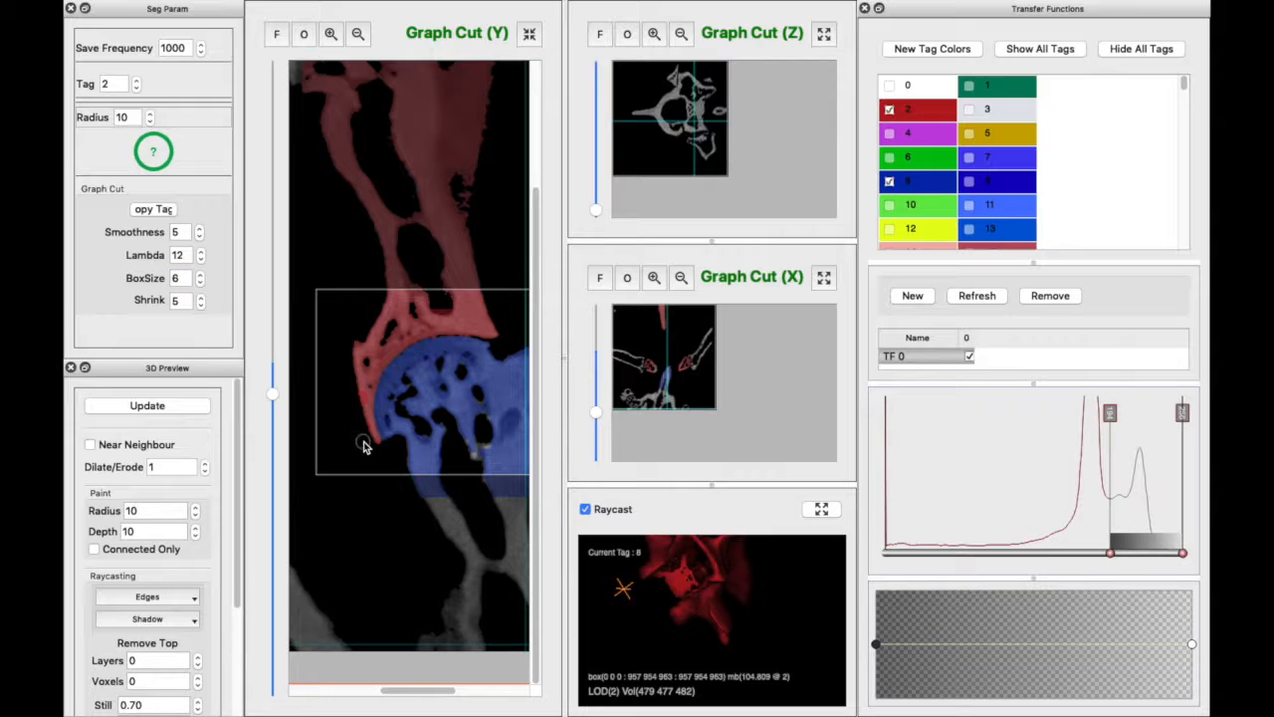
Graph-cut the lower socket as tag 2 one Y slice at a time, working back through the head's broad section.
scroll(367, 447, up, 1)
key(t)
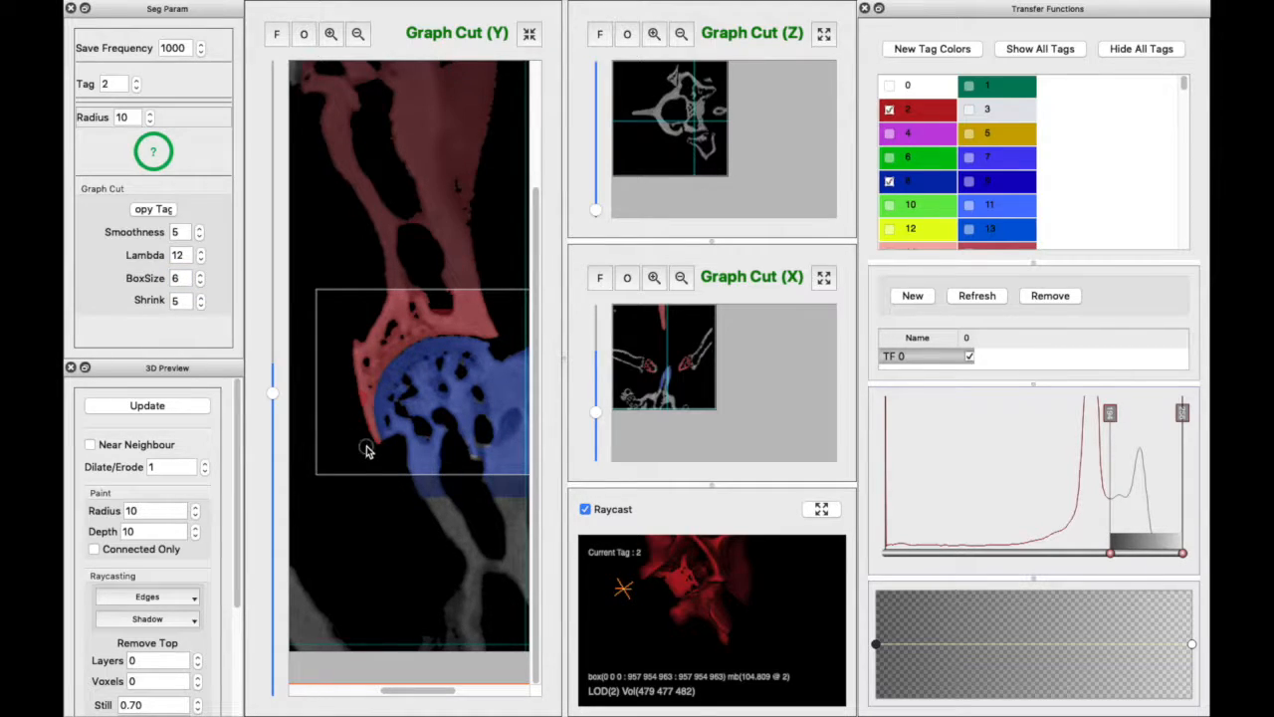
scroll(366, 447, up, 1)
key(t)
scroll(350, 451, up, 1)
key(t)
scroll(365, 450, up, 1)
key(t)
scroll(363, 450, up, 1)
key(t)
scroll(363, 450, up, 1)
key(t)
scroll(363, 450, up, 1)
key(t)
scroll(363, 449, up, 1)
key(t)
scroll(363, 450, up, 1)
key(t)
scroll(363, 450, up, 1)
key(t)
scroll(363, 450, up, 1)
key(t)
scroll(363, 450, up, 1)
key(t)
scroll(363, 450, up, 1)
key(t)
scroll(364, 450, up, 1)
key(t)
scroll(363, 450, up, 1)
key(t)
scroll(363, 449, up, 1)
key(t)
scroll(363, 450, up, 1)
key(t)
scroll(363, 450, up, 1)
key(t)
scroll(363, 450, up, 1)
key(t)
scroll(363, 450, up, 1)
key(t)
scroll(363, 450, up, 1)
key(t)
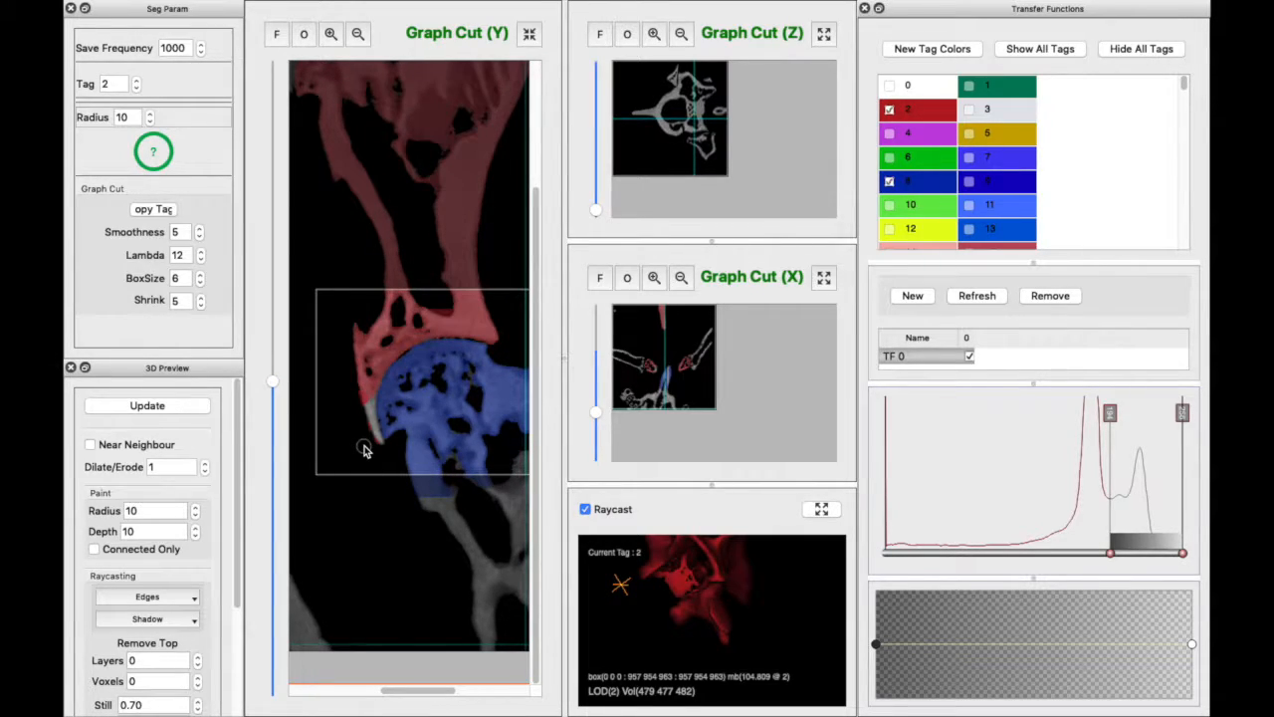
key(t)
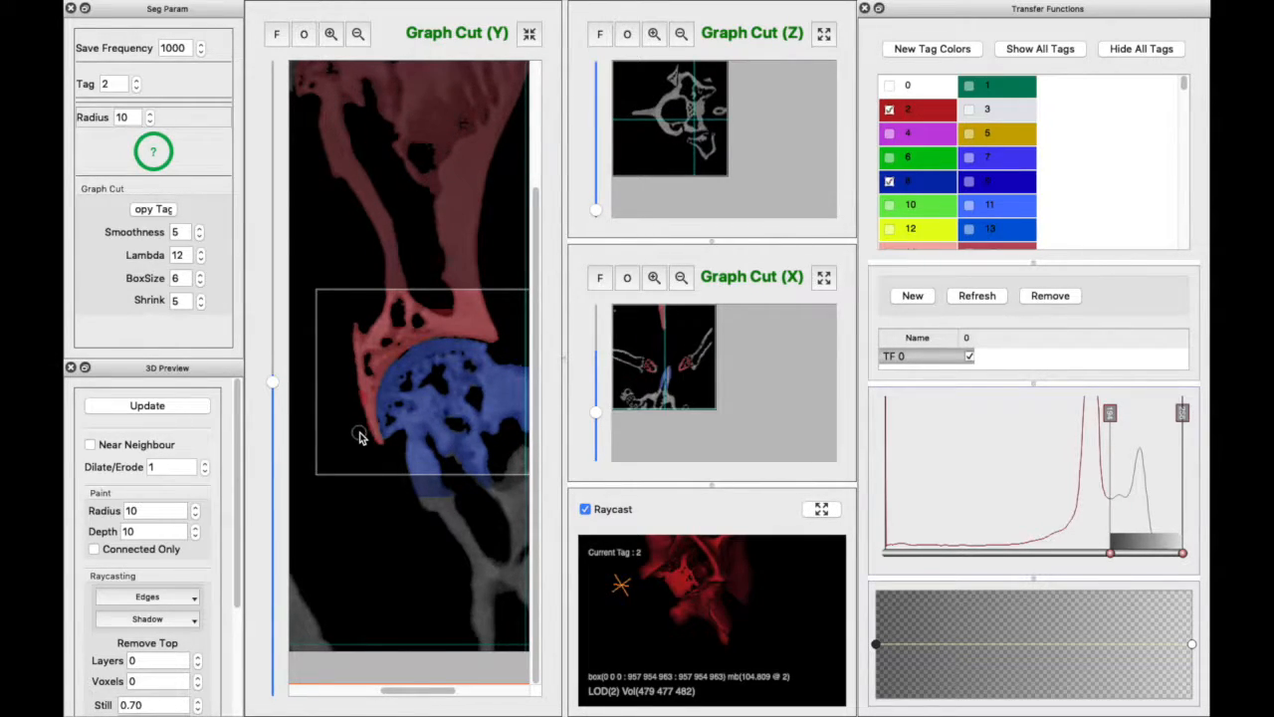
Extend the region box further up the vertebra and graph-cut the socket as tag 2 in the preceding Y slices.
scroll(361, 438, up, 1)
scroll(367, 465, up, 1)
scroll(367, 463, up, 1)
key(t)
scroll(367, 463, up, 1)
drag(478, 289, 481, 273)
key(t)
scroll(355, 386, up, 10)
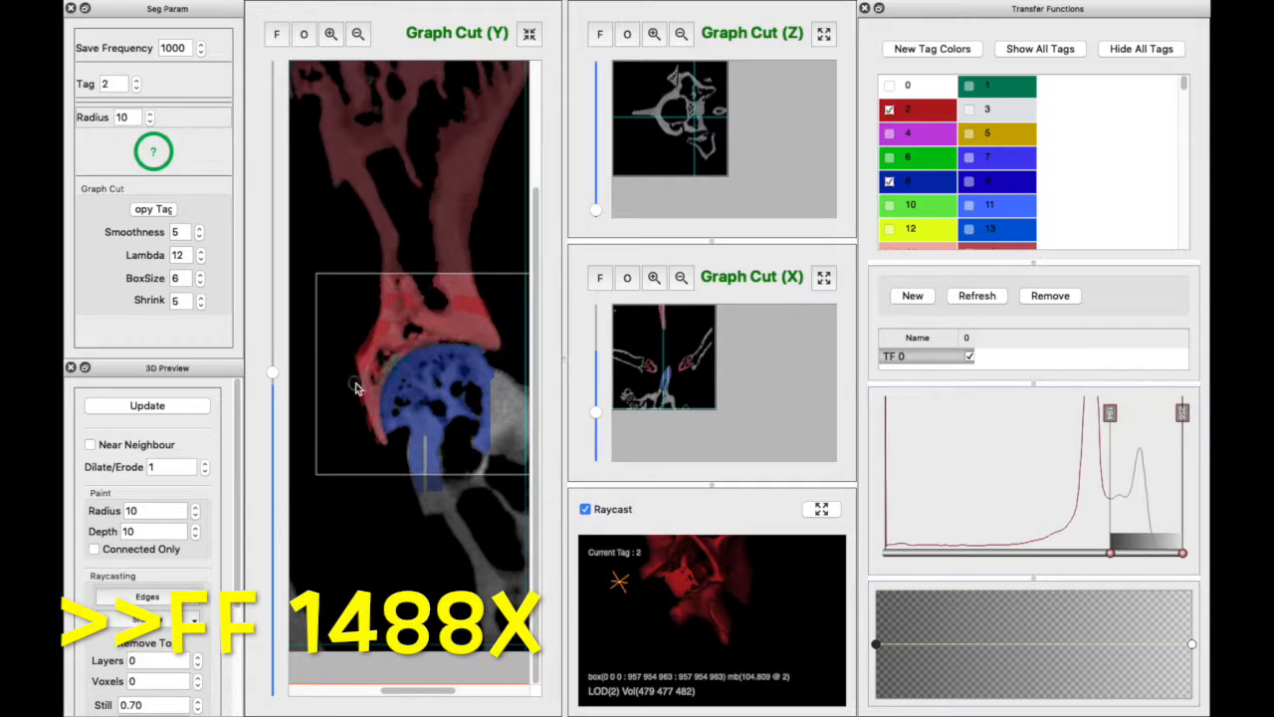
key(t)
scroll(375, 446, up, 4)
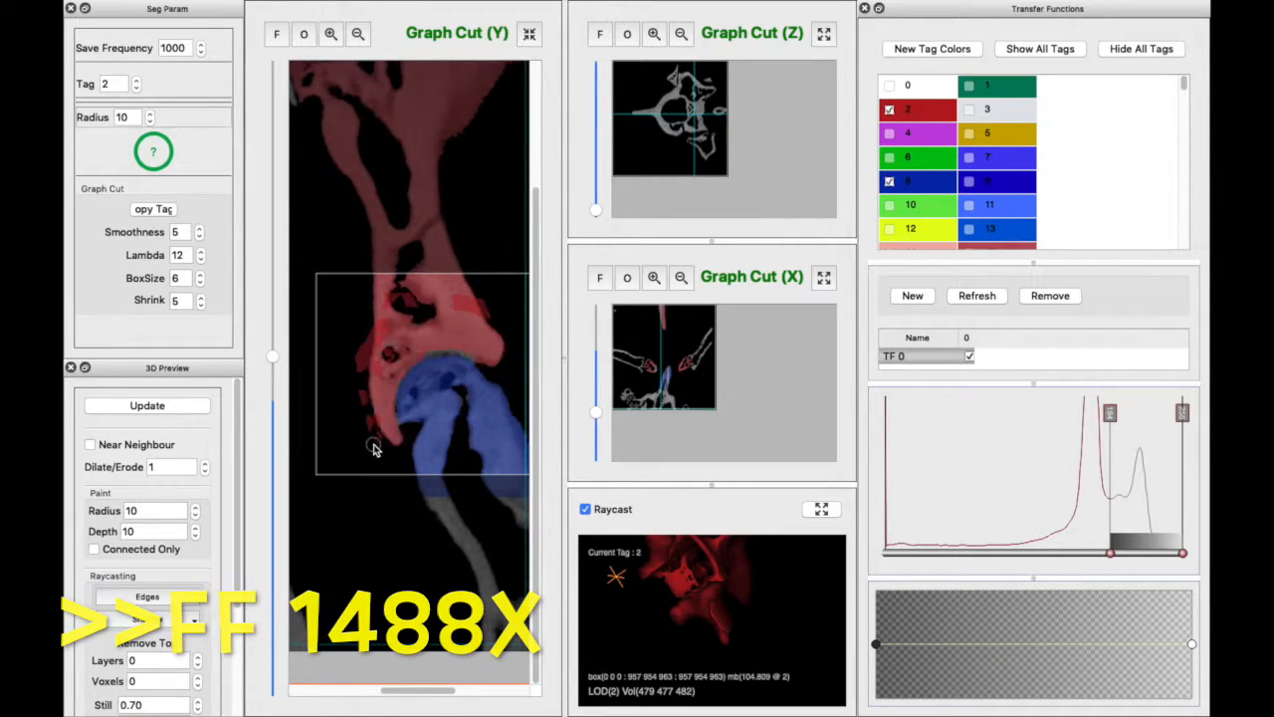
key(t)
Graph-cut the vertebra's lower end as tag 2 in the Y slices where it separates from the adjoining bone.
scroll(478, 388, up, 12)
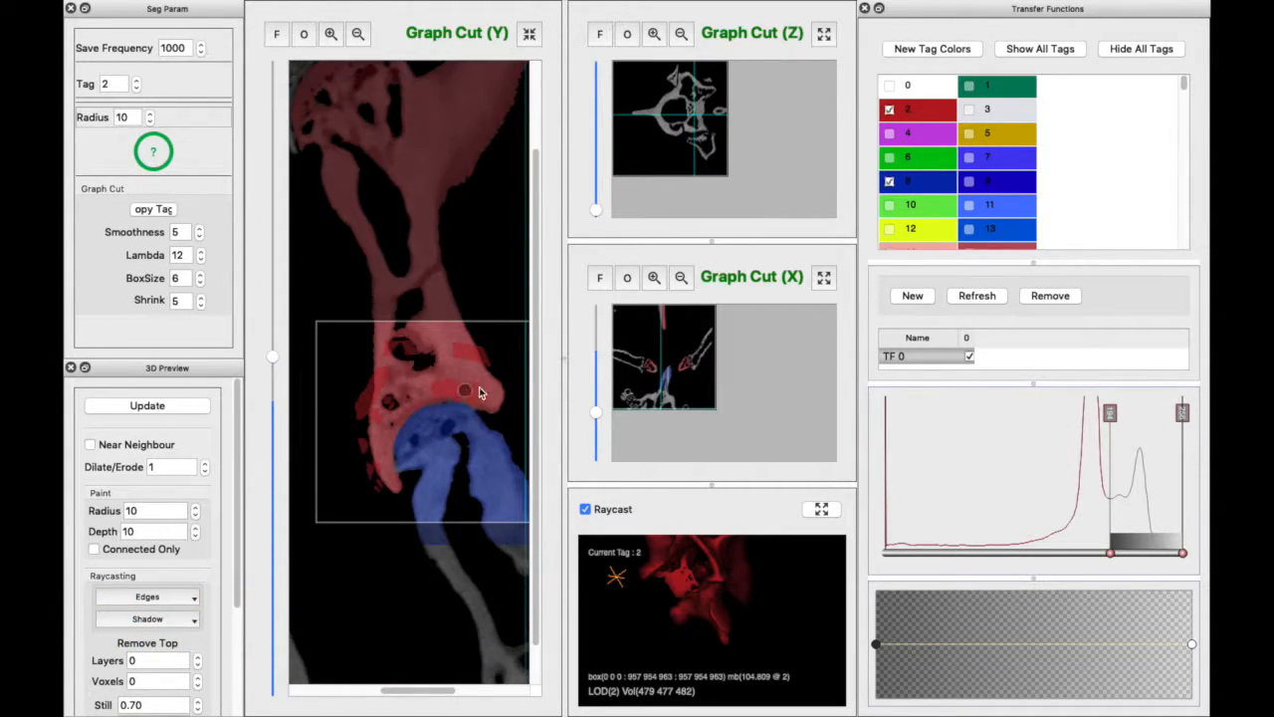
scroll(455, 474, up, 5)
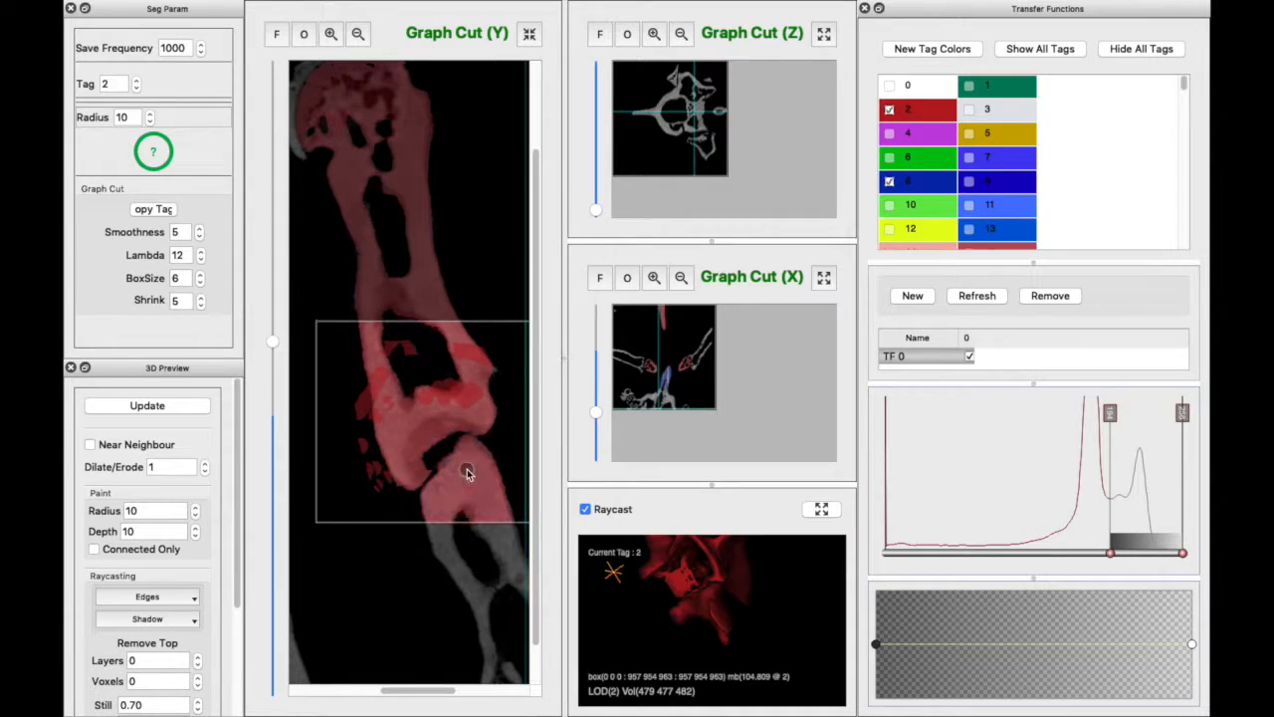
key(t)
scroll(419, 447, up, 4)
key(t)
scroll(419, 447, up, 4)
key(t)
scroll(461, 506, up, 6)
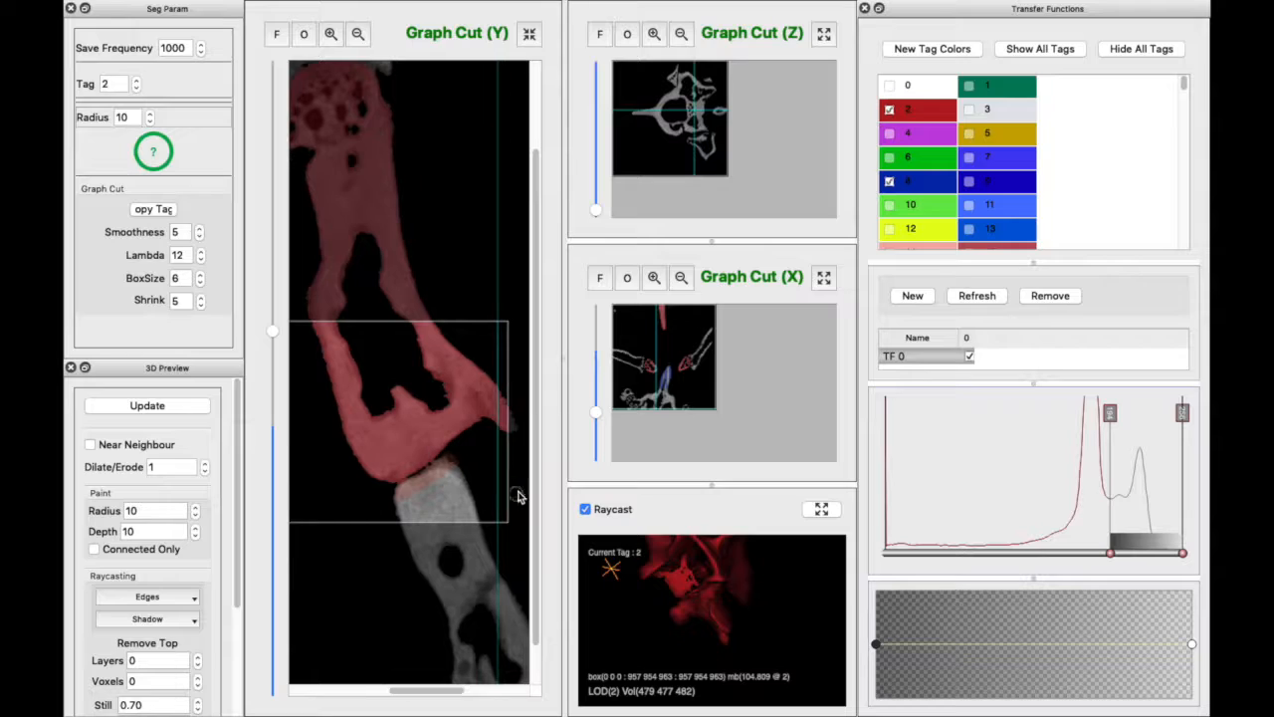
Graph-cut the vertebra's pointed lower process as tag 2 in the Y slices beyond the socket.
scroll(432, 536, up, 3)
key(t)
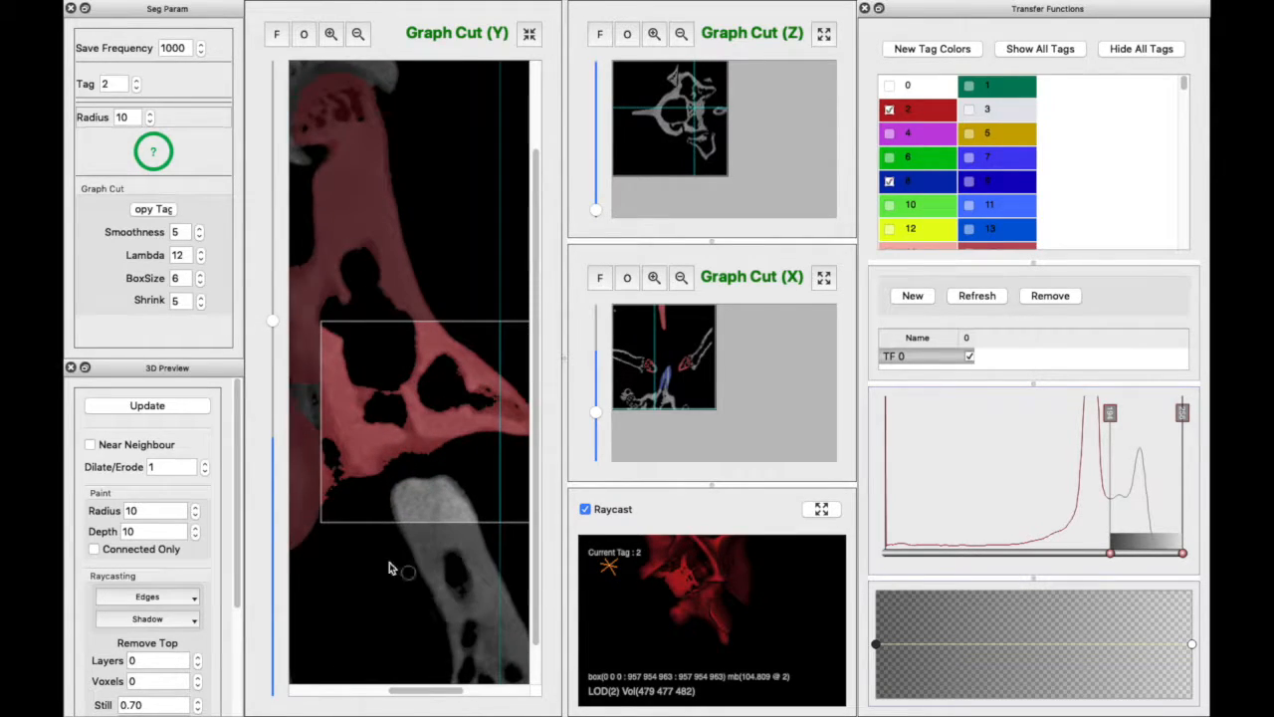
scroll(461, 478, up, 4)
key(t)
scroll(461, 477, left, 2)
click(358, 34)
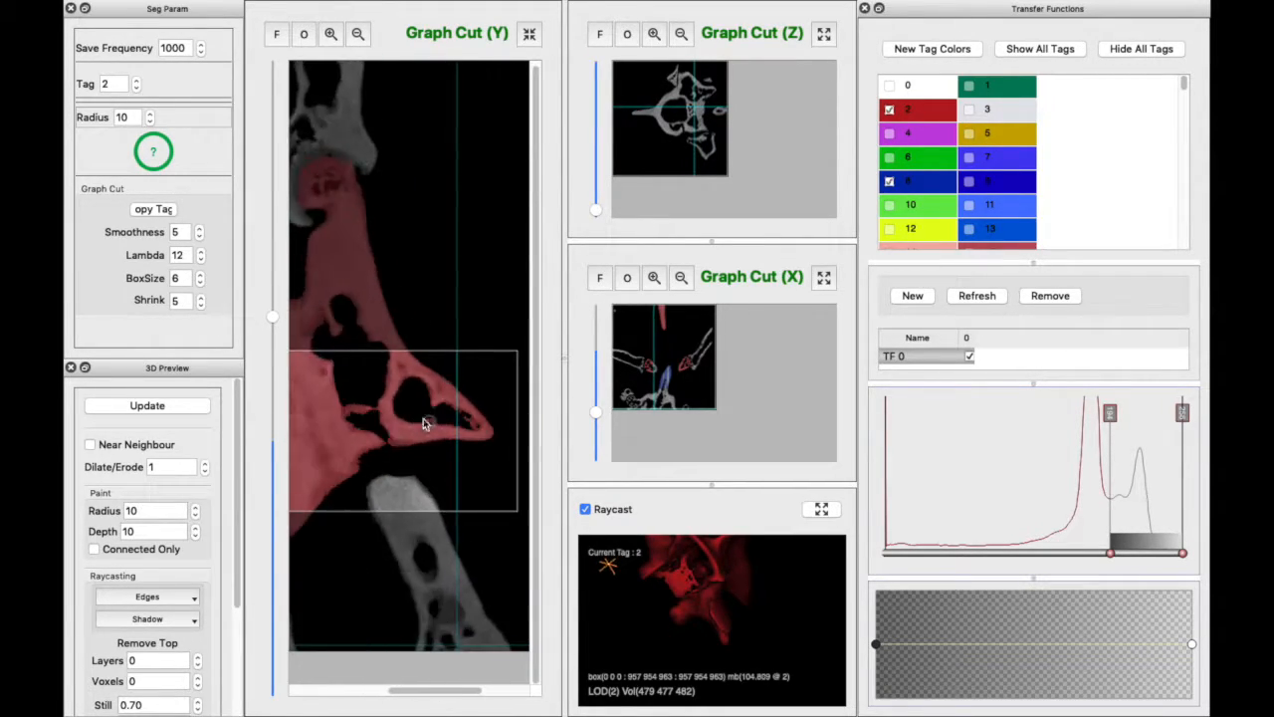
Graph-cut the remaining Y slices of the vertebra's pointed lower process as tag 2.
scroll(432, 421, down, 8)
drag(446, 378, 505, 463)
scroll(491, 455, down, 8)
scroll(478, 454, down, 10)
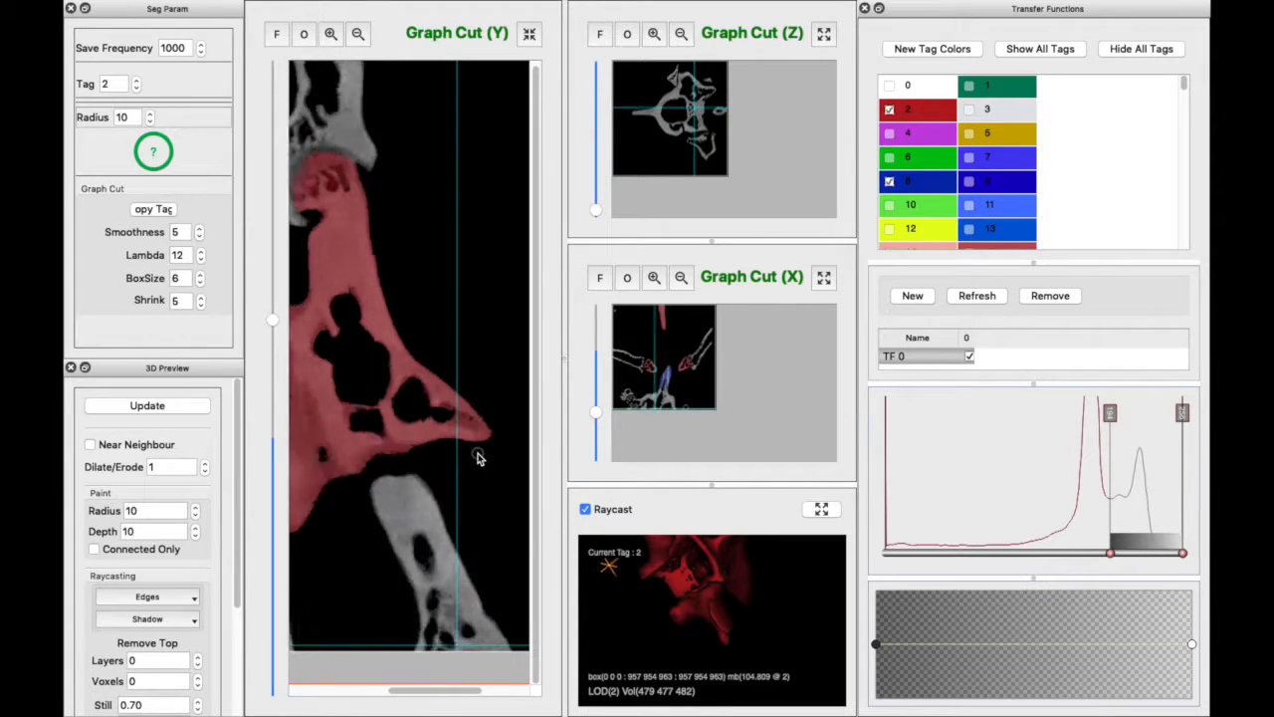
Draw a region box around the lower socket and tag 8 head and graph-cut the socket's first Y slices as tag 2.
drag(313, 369, 467, 513)
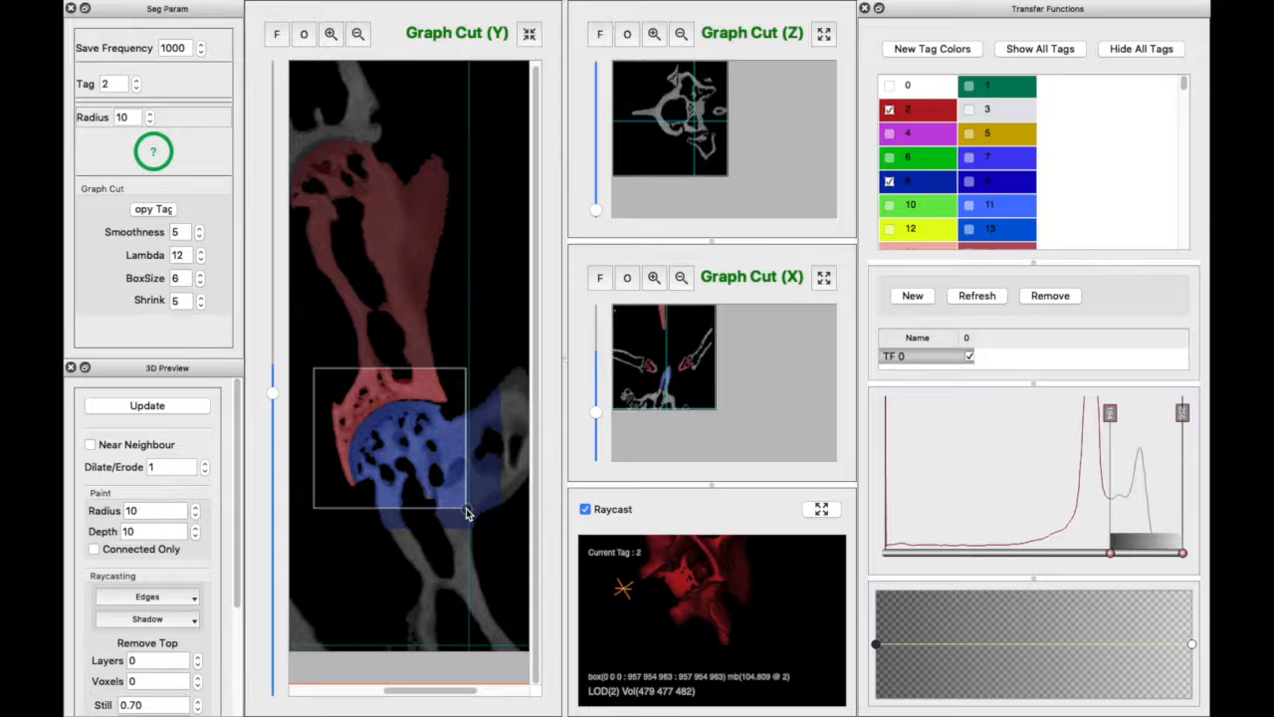
click(330, 36)
click(330, 36)
click(330, 36)
drag(381, 693, 419, 700)
scroll(493, 487, down, 5)
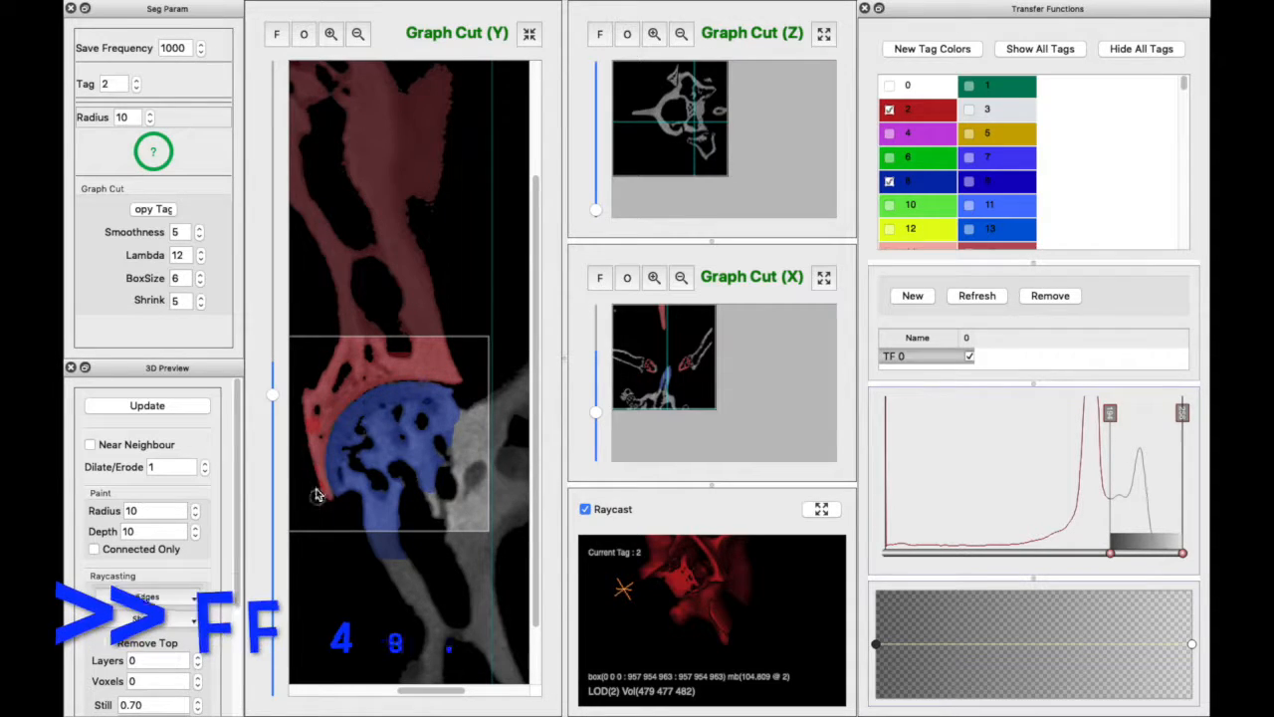
scroll(353, 514, down, 3)
scroll(368, 500, down, 10)
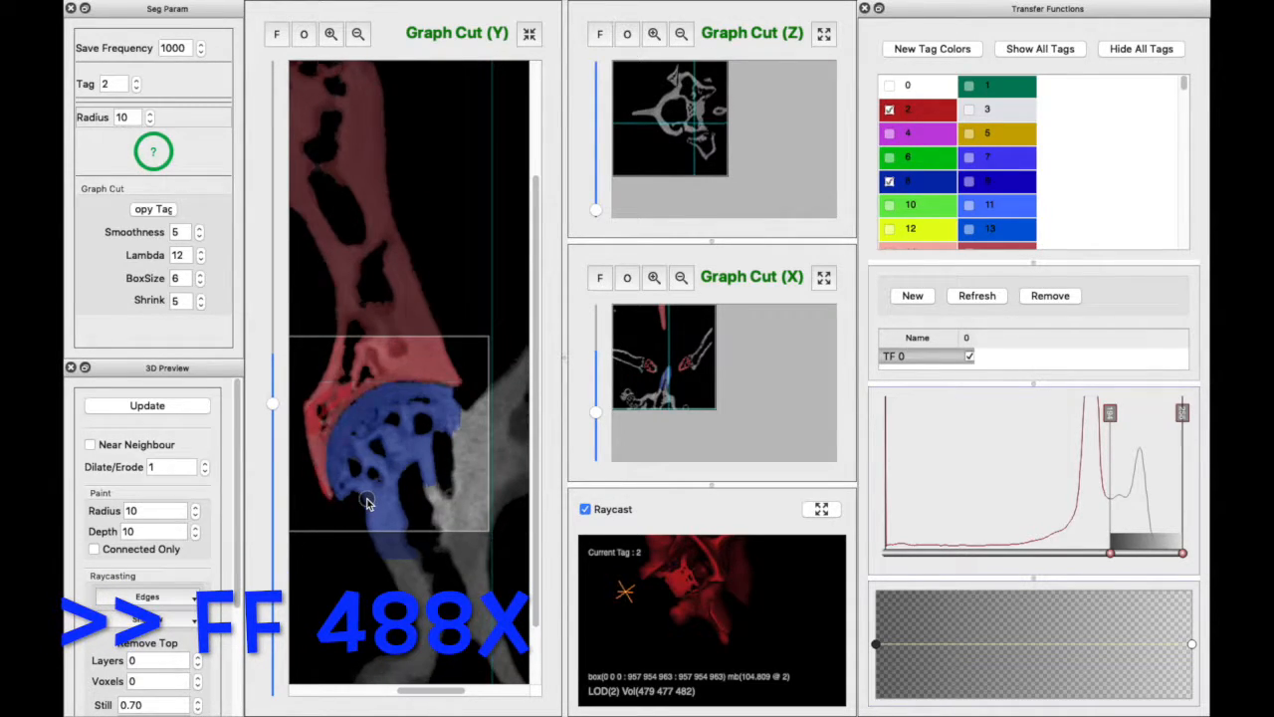
Graph-cut the socket wall as tag 2 in successive Y slices through the head to fill its untagged patches.
scroll(368, 501, down, 10)
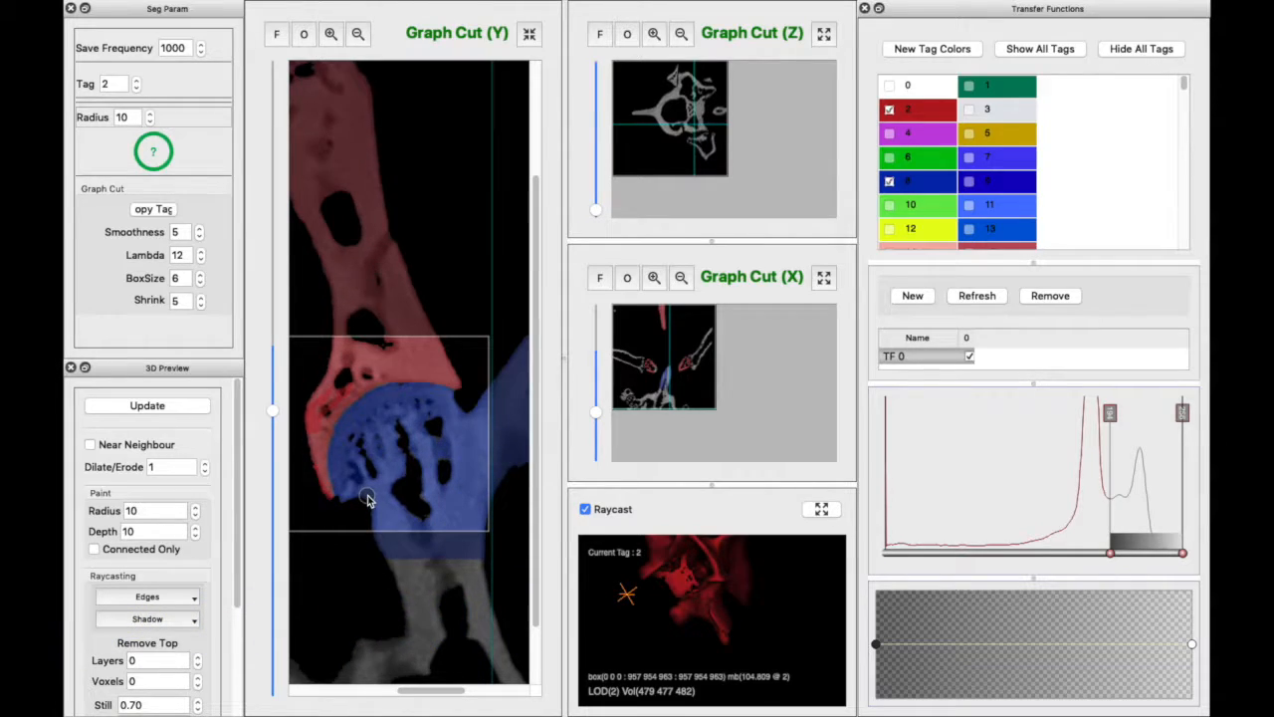
scroll(338, 493, down, 10)
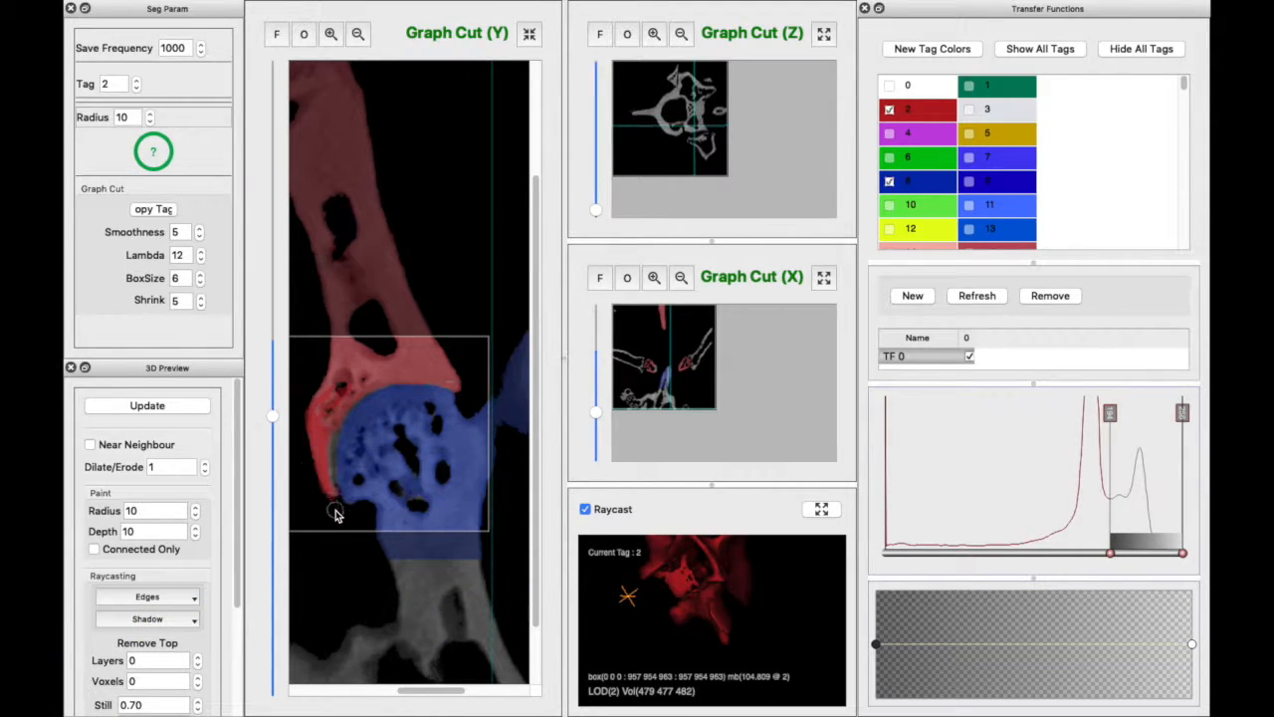
scroll(367, 487, down, 10)
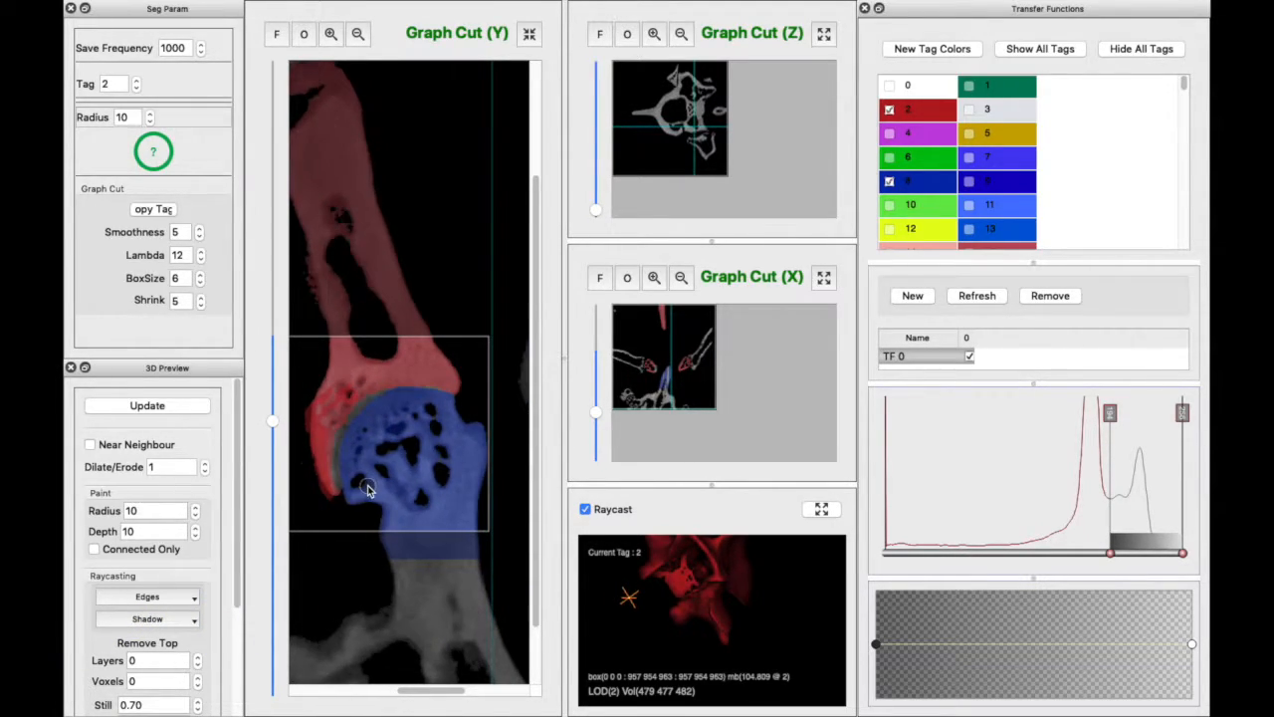
scroll(373, 492, down, 10)
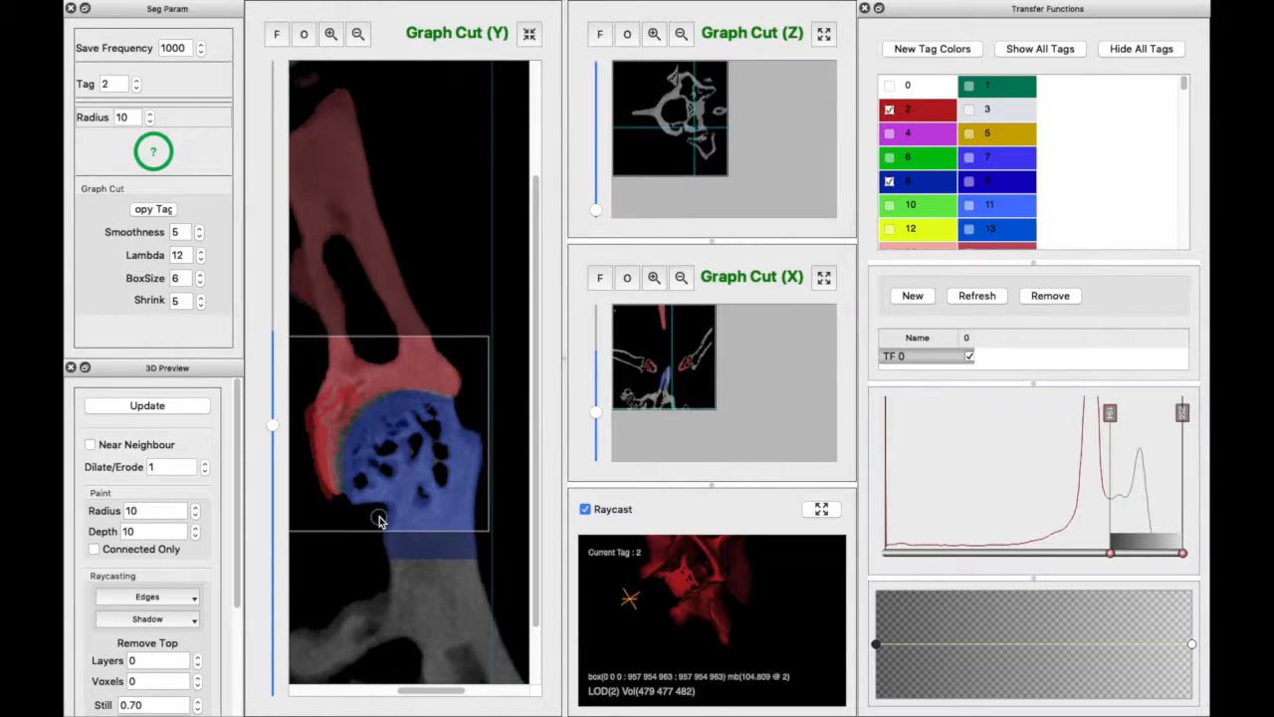
scroll(385, 507, down, 10)
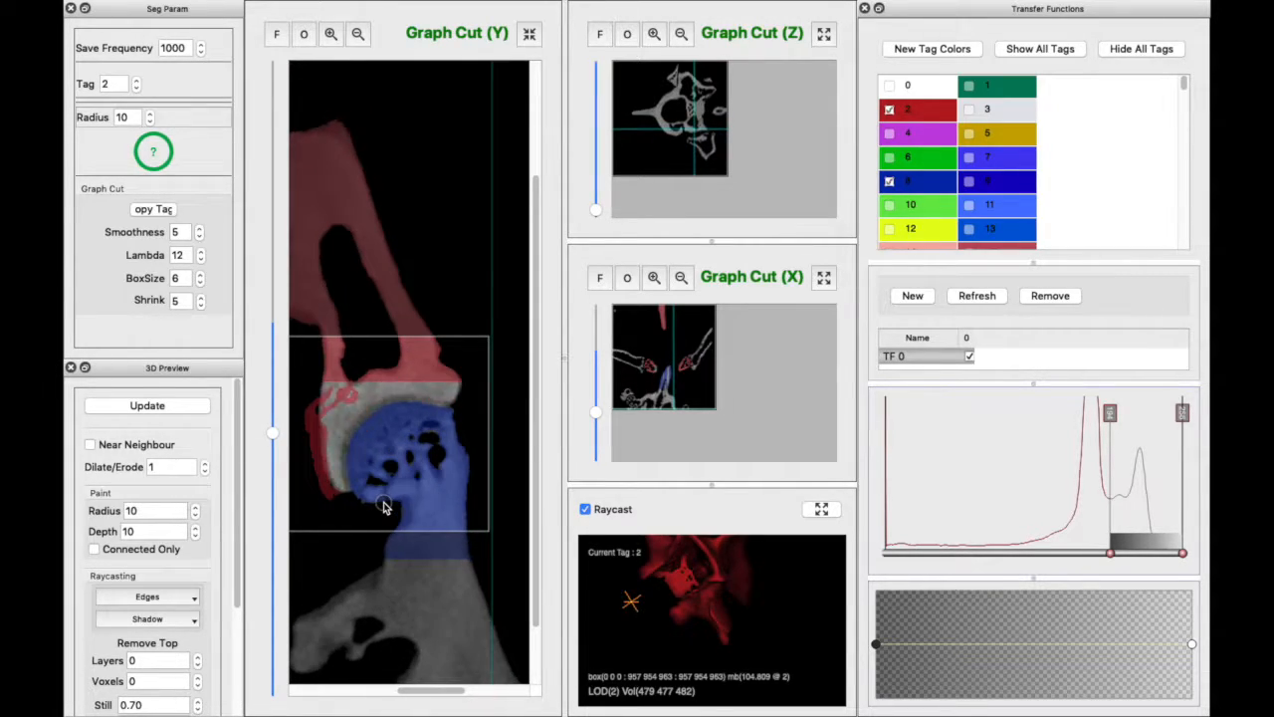
scroll(414, 503, down, 3)
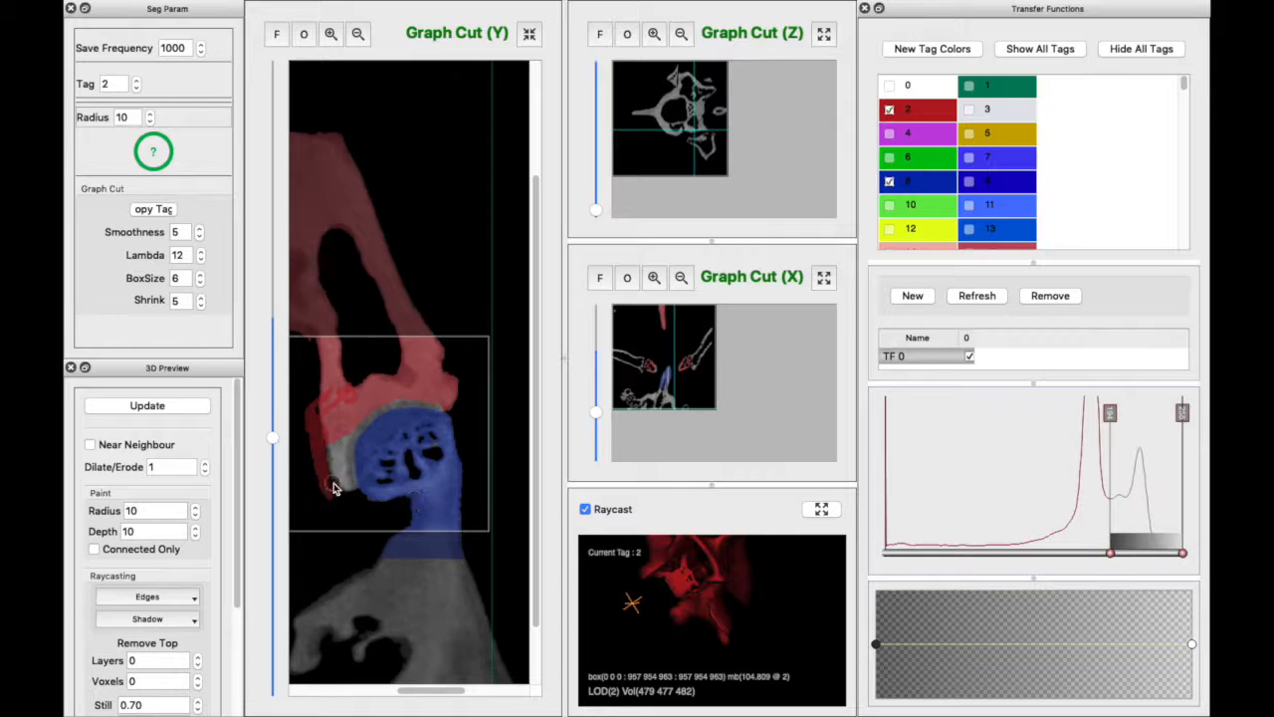
Graph-cut the vertebra as tag 2 in the Y slices beyond the head and save the work.
scroll(338, 490, down, 10)
scroll(375, 508, down, 10)
scroll(401, 458, down, 10)
scroll(409, 480, down, 8)
click(193, 9)
click(249, 177)
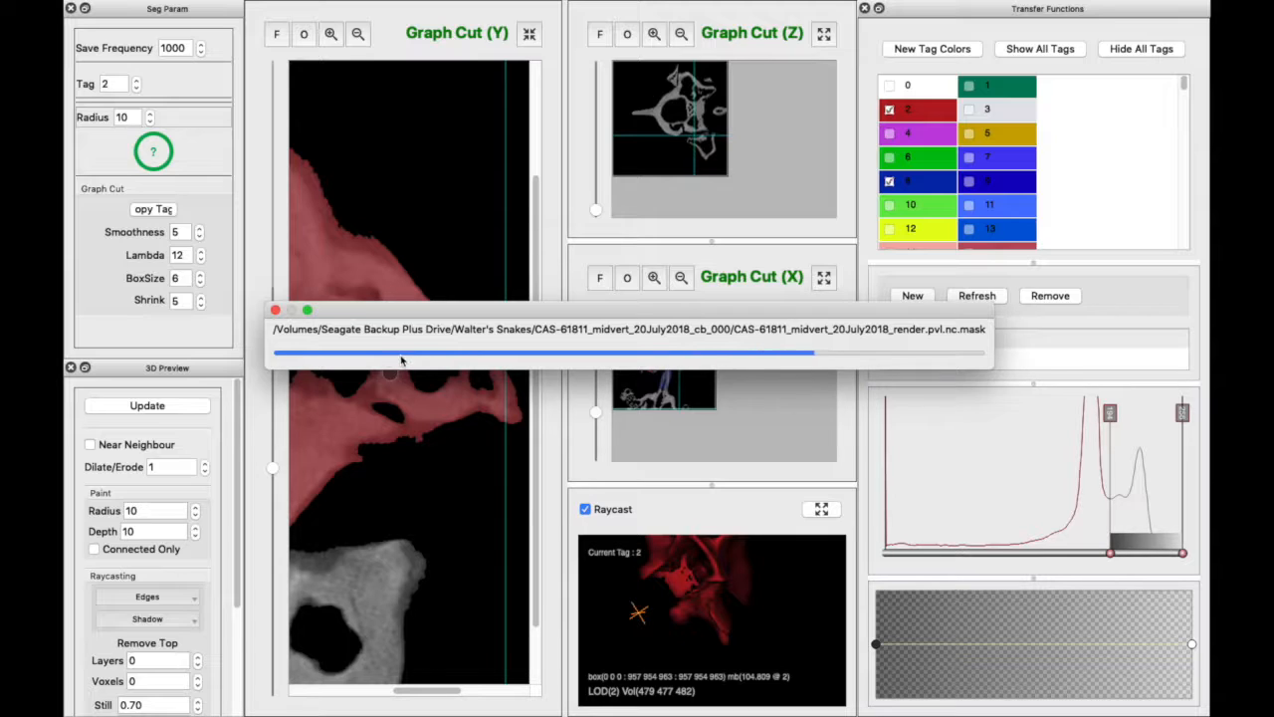
Enlarge the X graph-cut view and draw a region box around the socket's edge and tag 8 head.
click(824, 278)
click(331, 33)
click(331, 34)
click(332, 34)
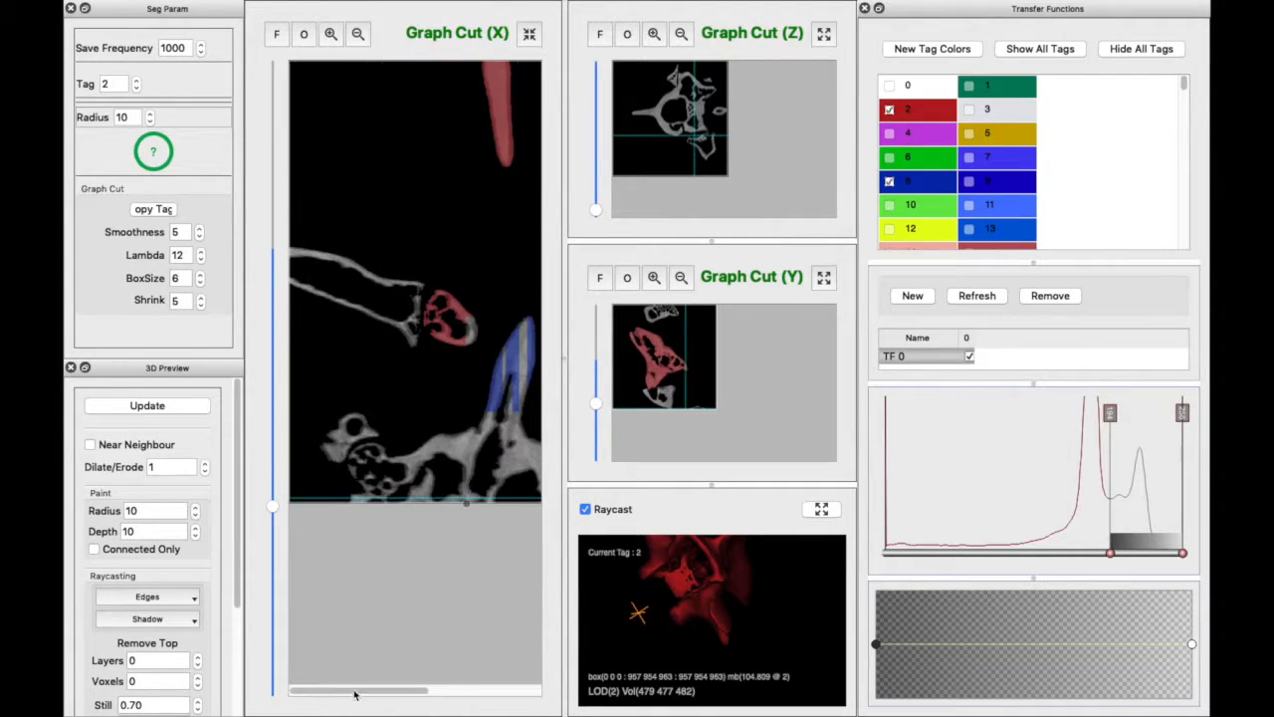
drag(356, 691, 419, 690)
scroll(386, 361, down, 8)
mouse_move(274, 500)
mouse_down()
mouse_move(267, 430)
mouse_move(274, 478)
mouse_up()
click(332, 34)
click(331, 34)
click(331, 34)
drag(338, 697, 373, 706)
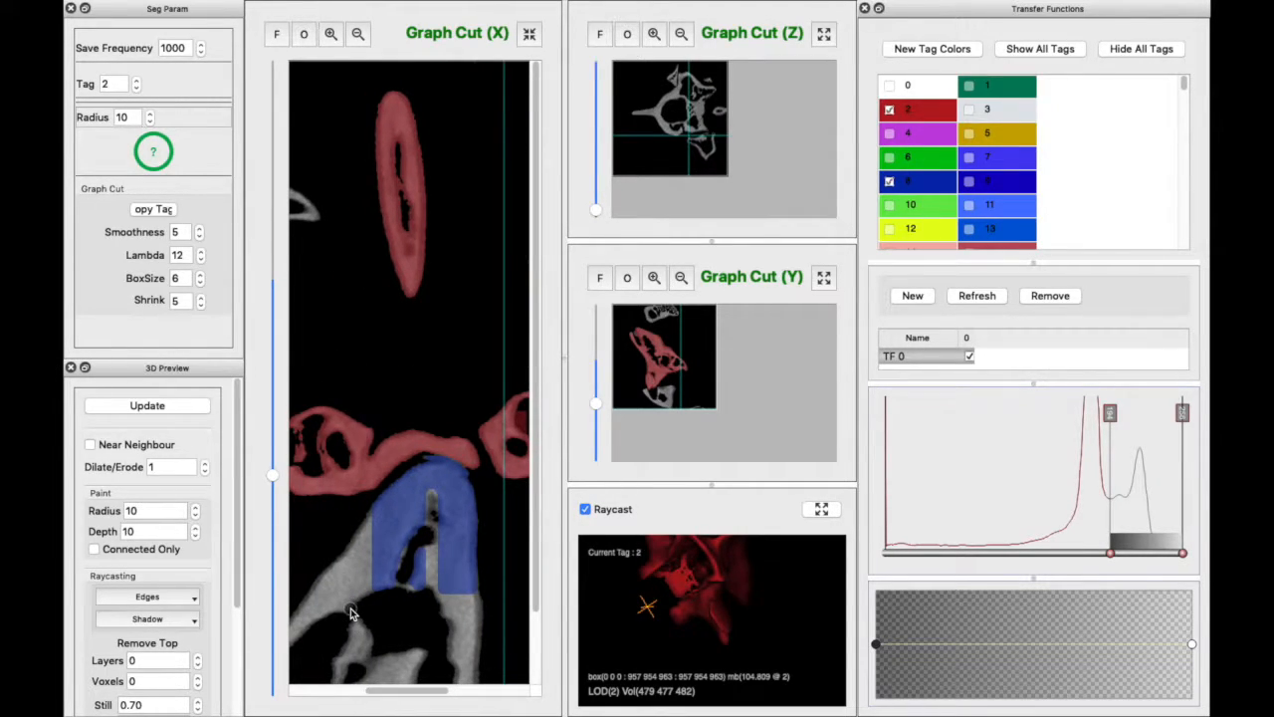
drag(317, 396, 472, 557)
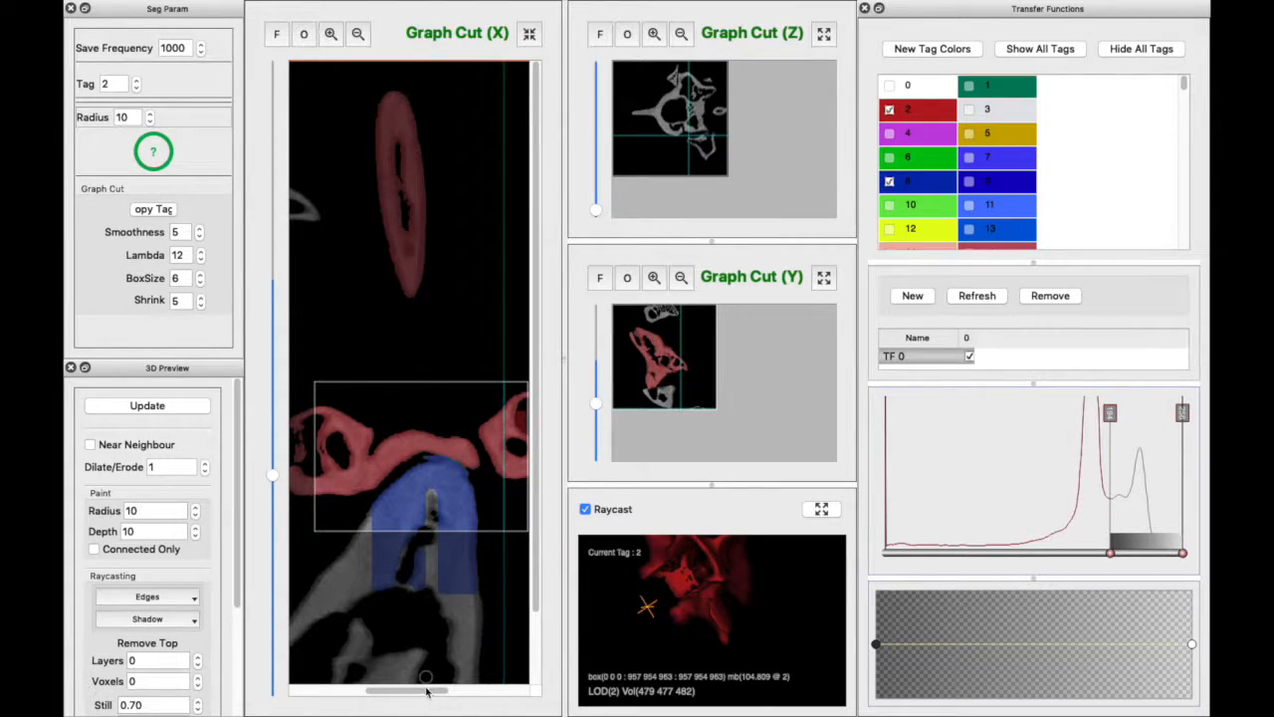
drag(426, 691, 432, 690)
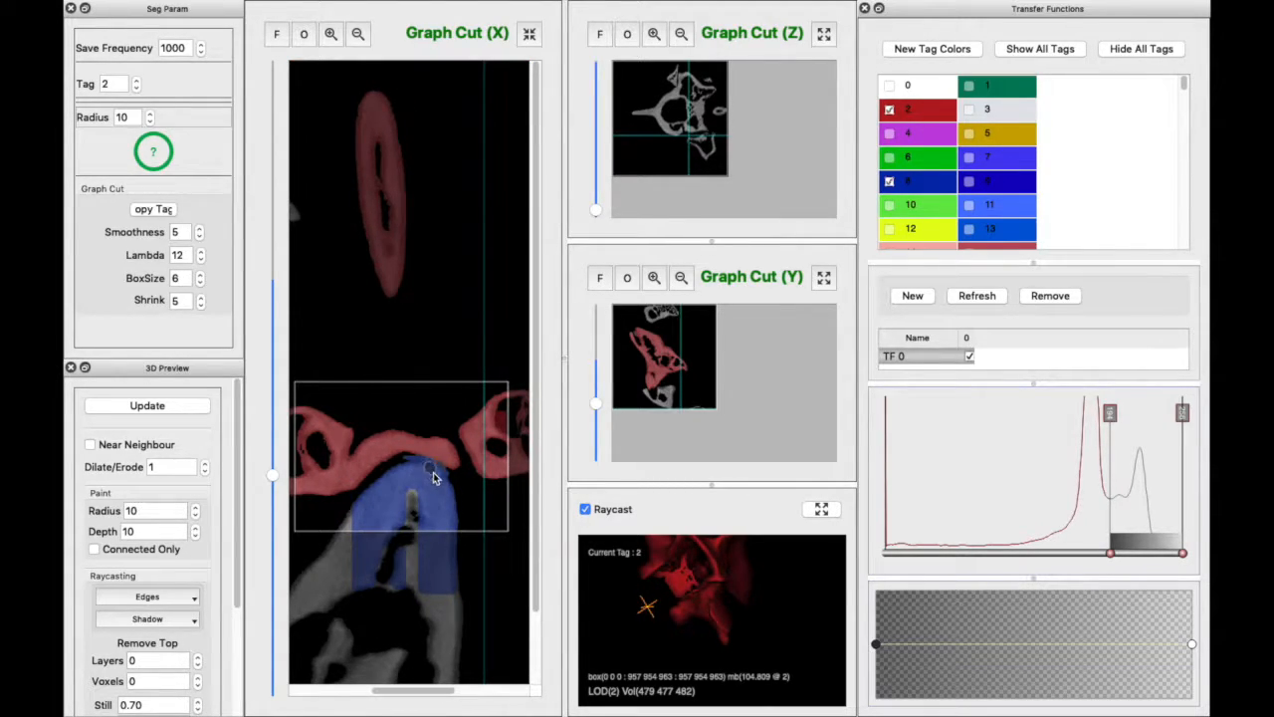
Set Smoothness to 1 and graph-cut the thin bone arch above the head as tag 2 in successive X slices.
triple_click(200, 237)
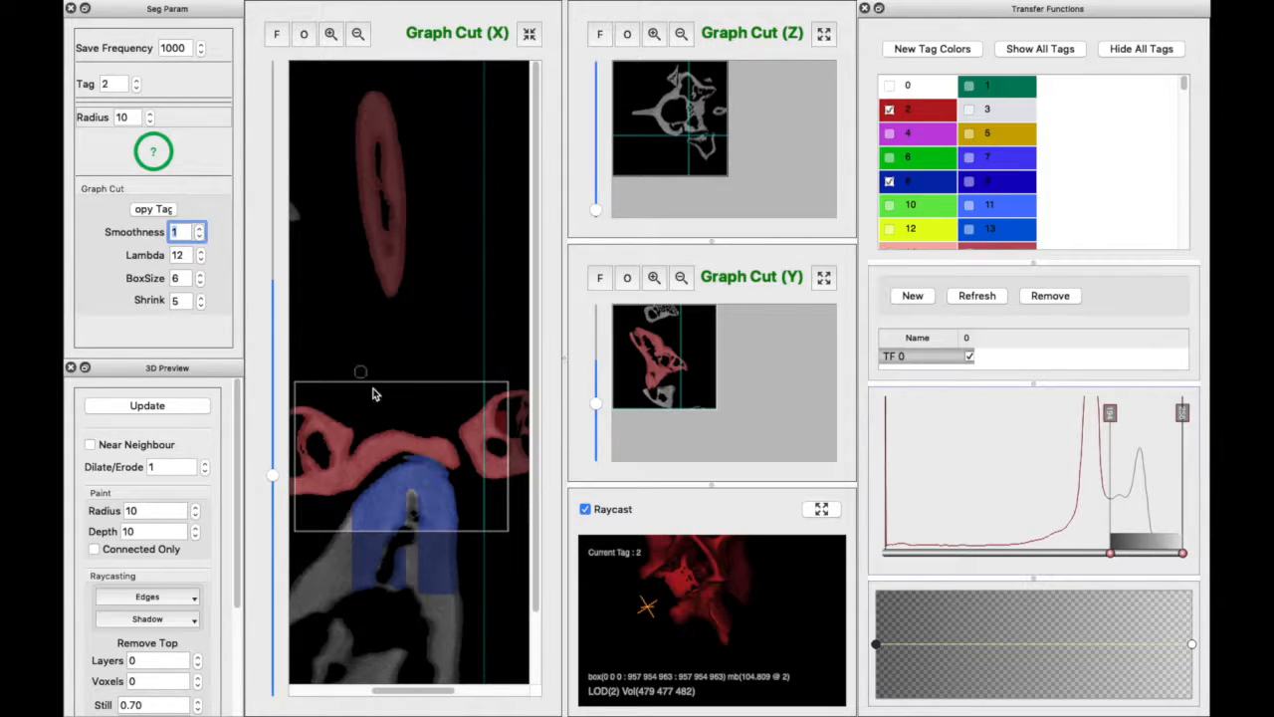
click(416, 486)
scroll(416, 486, up, 2)
scroll(416, 486, up, 2)
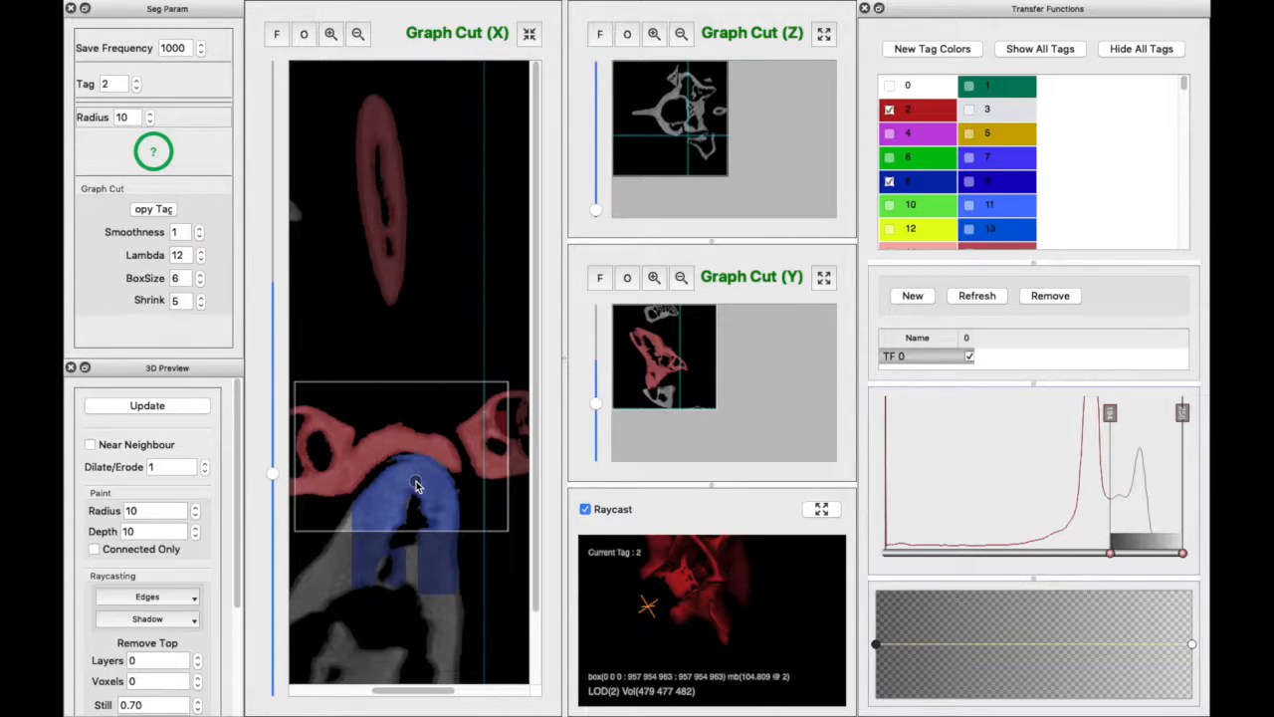
scroll(432, 496, up, 2)
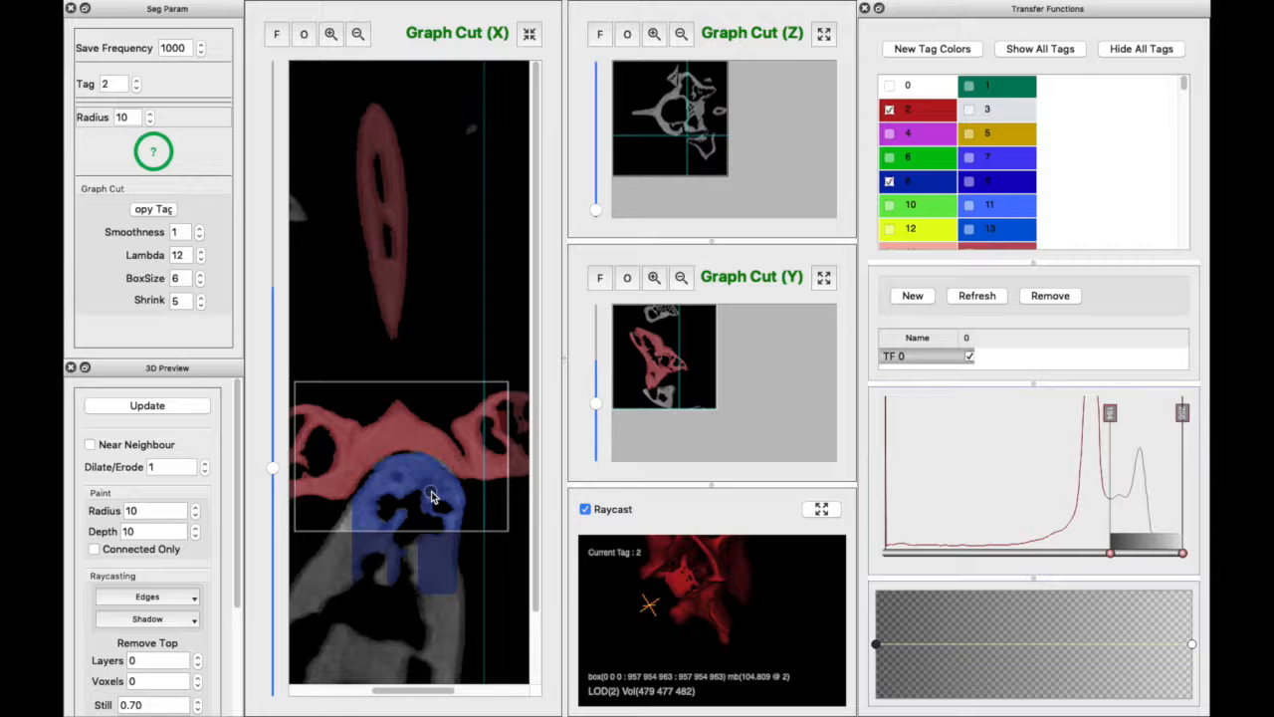
scroll(425, 491, up, 2)
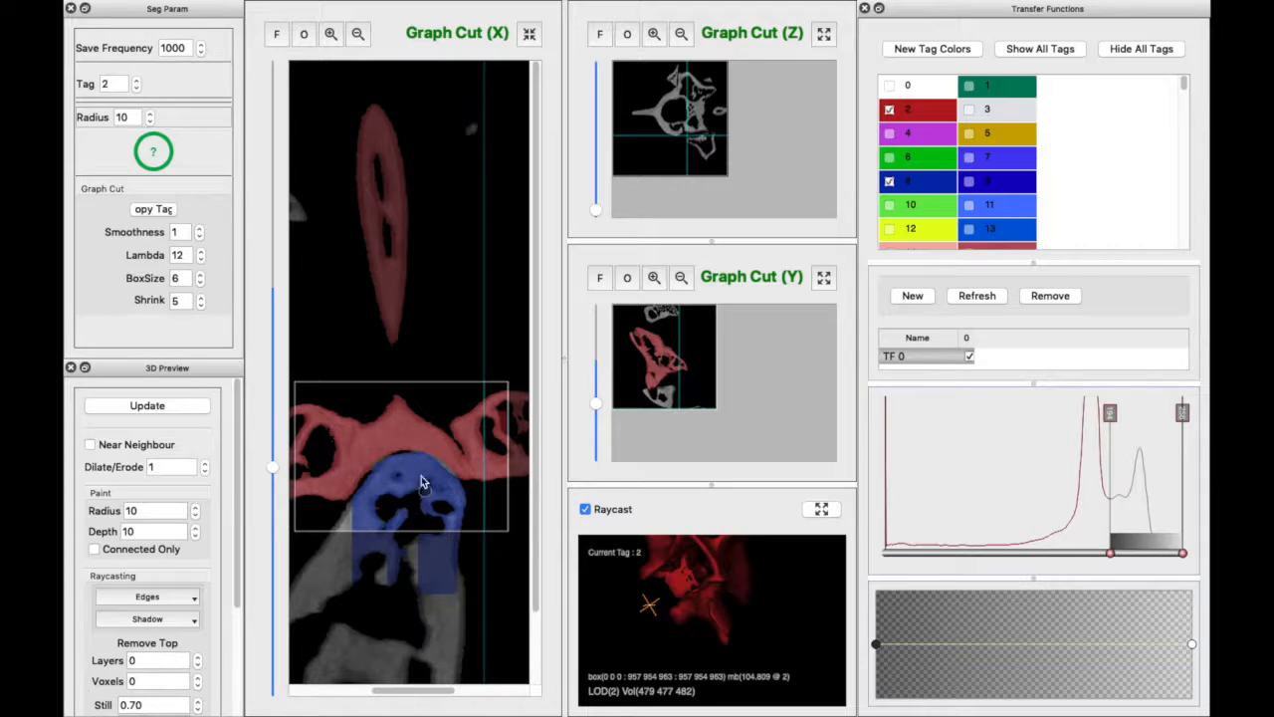
Set Smoothness to 2 and graph-cut the X slices where the arch joins the upper spine as tag 2.
scroll(402, 498, up, 1)
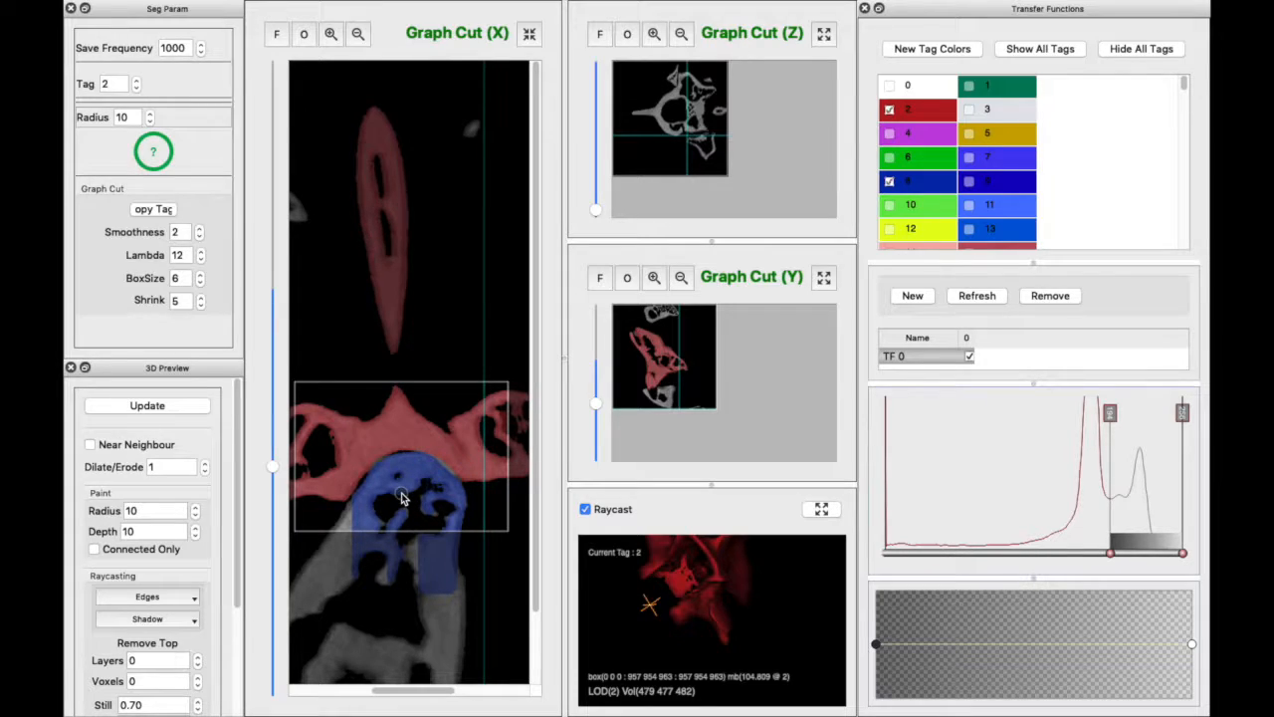
scroll(402, 497, up, 1)
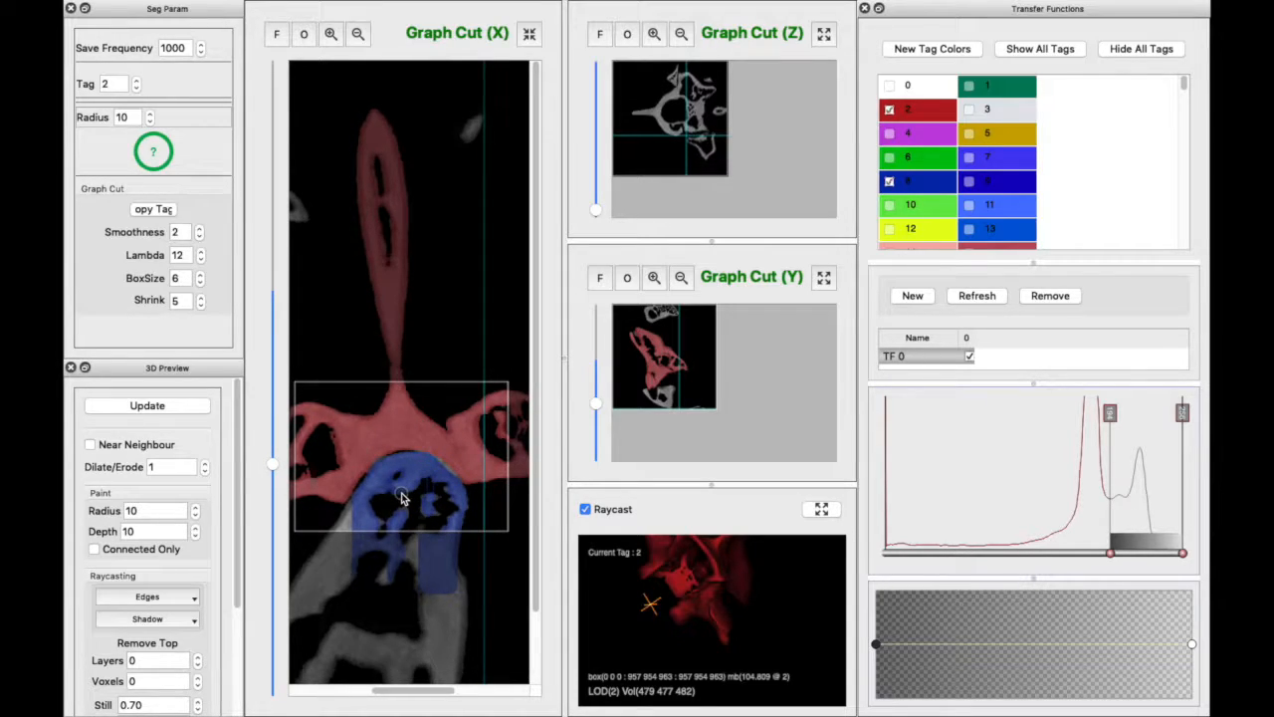
scroll(402, 498, up, 1)
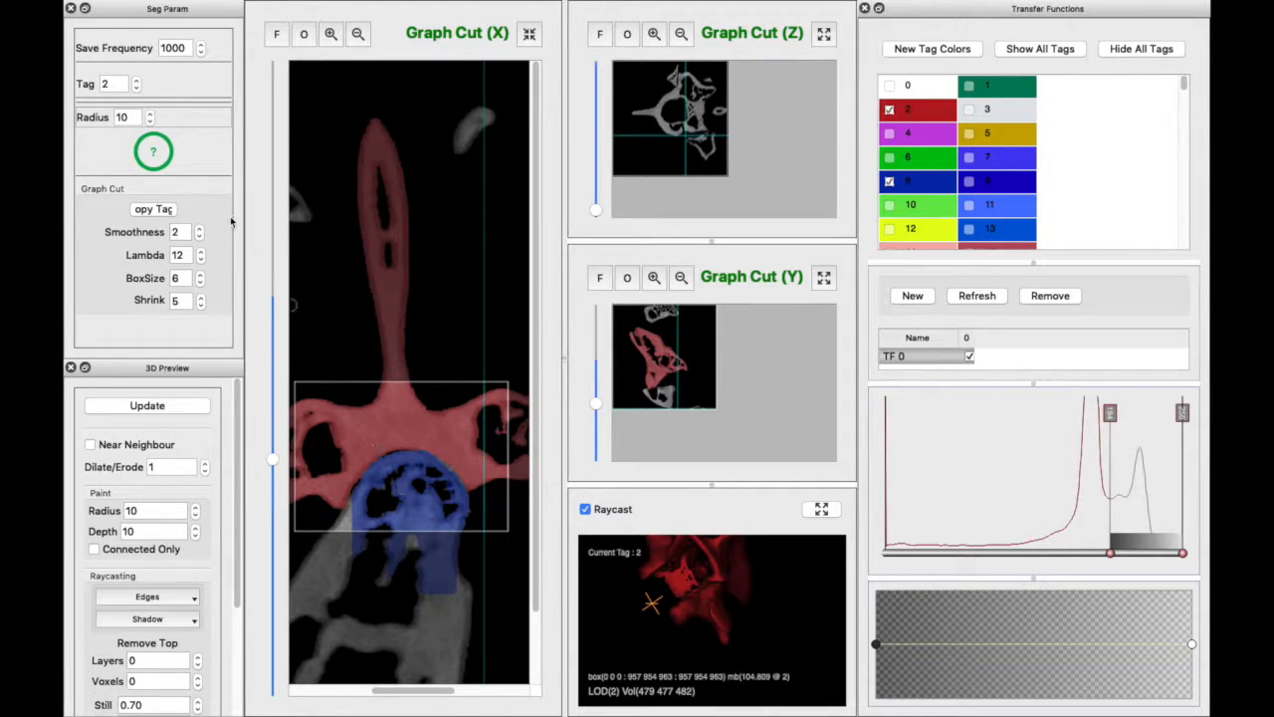
Set Smoothness to 4 and graph-cut the broadening arch over the head as tag 2 in the adjacent X slices.
scroll(403, 497, up, 2)
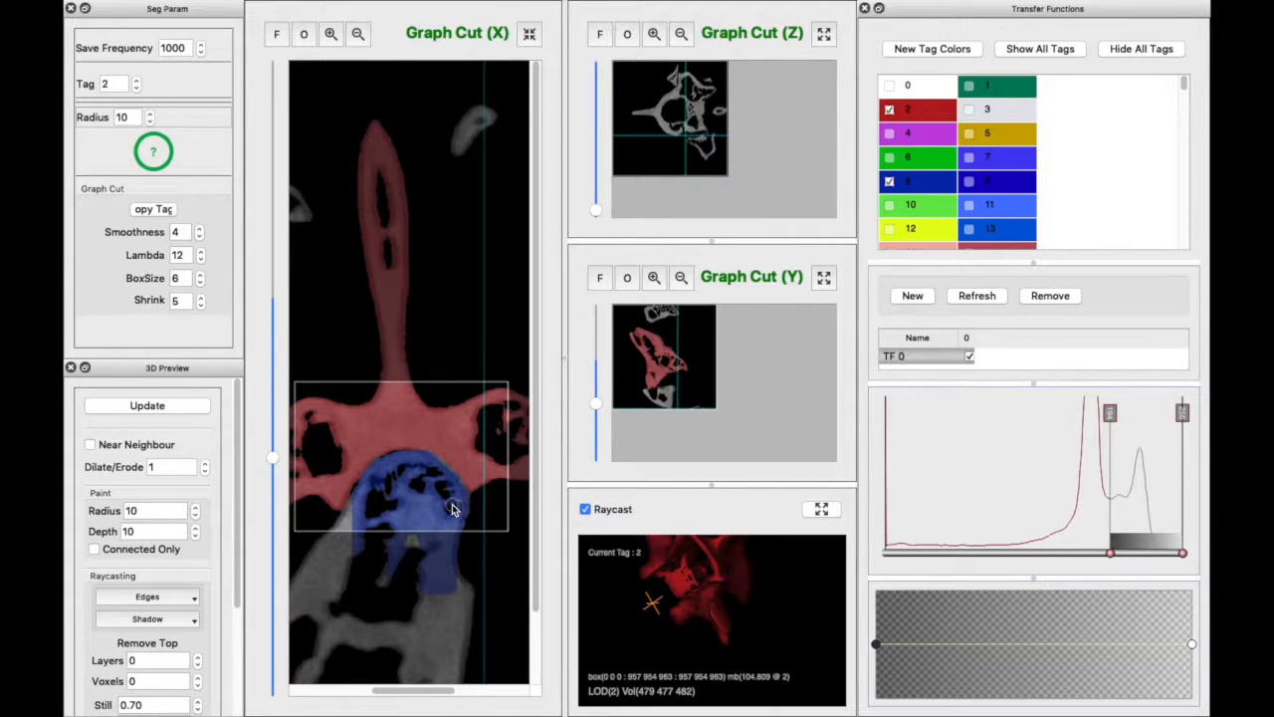
scroll(434, 497, up, 1)
scroll(434, 498, up, 1)
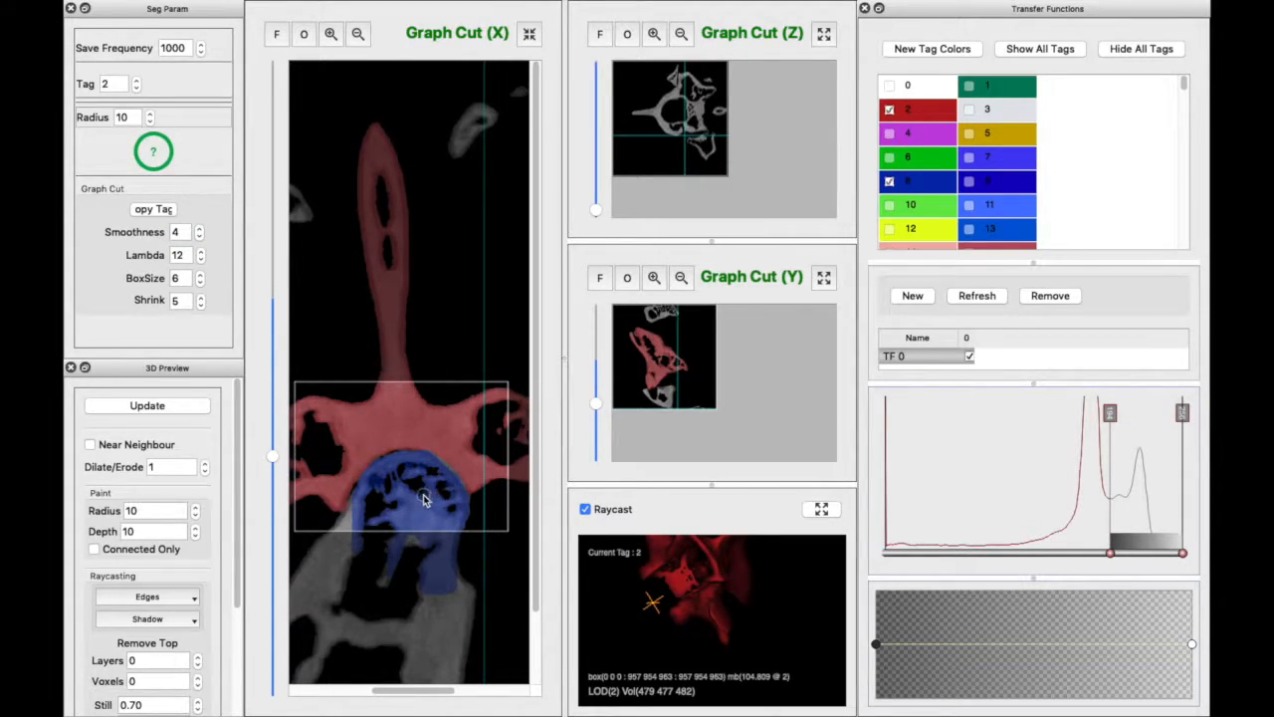
Tighten the region box's upper edge and sides around the socket while graph-cutting it as tag 2 in successive X slices.
scroll(397, 510, up, 2)
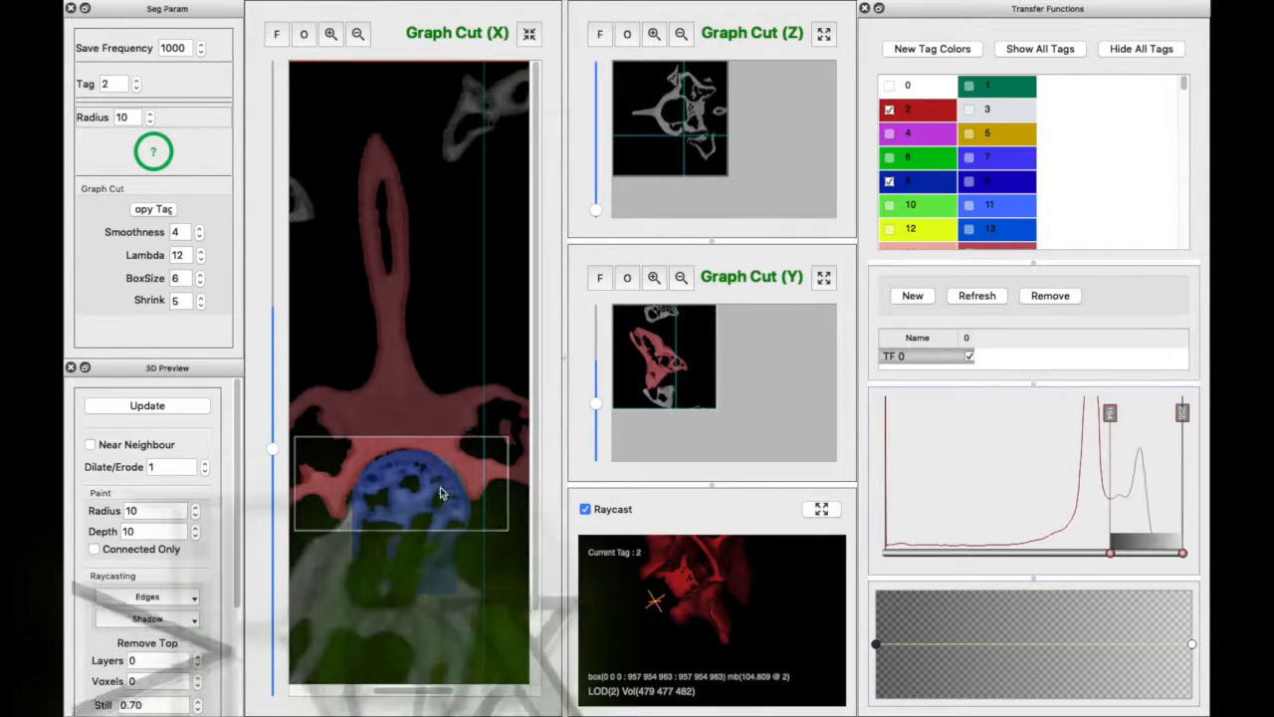
scroll(443, 493, up, 3)
drag(295, 497, 334, 497)
drag(508, 513, 480, 510)
scroll(432, 506, up, 5)
scroll(409, 509, up, 5)
drag(406, 530, 406, 542)
Graph-cut the socket as tag 2 through the head's rounded X sections, extending the region box downward.
scroll(396, 501, up, 5)
scroll(400, 500, up, 4)
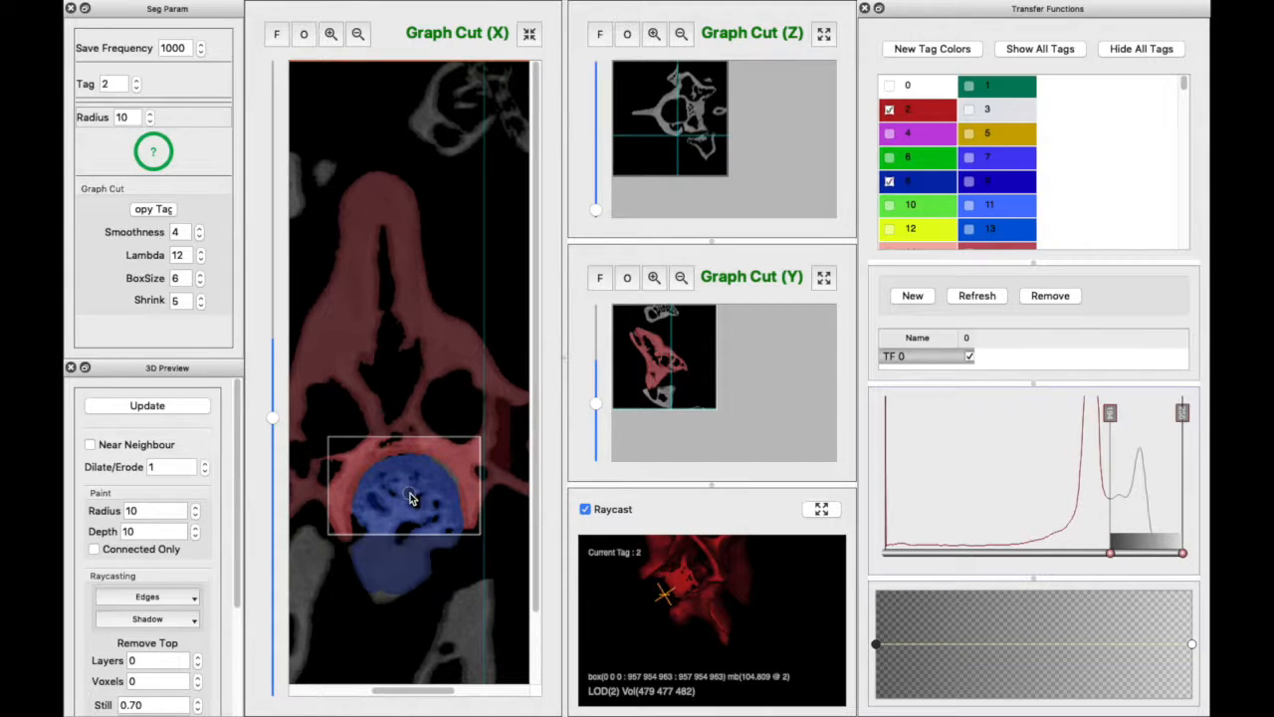
scroll(412, 497, up, 3)
scroll(404, 517, up, 6)
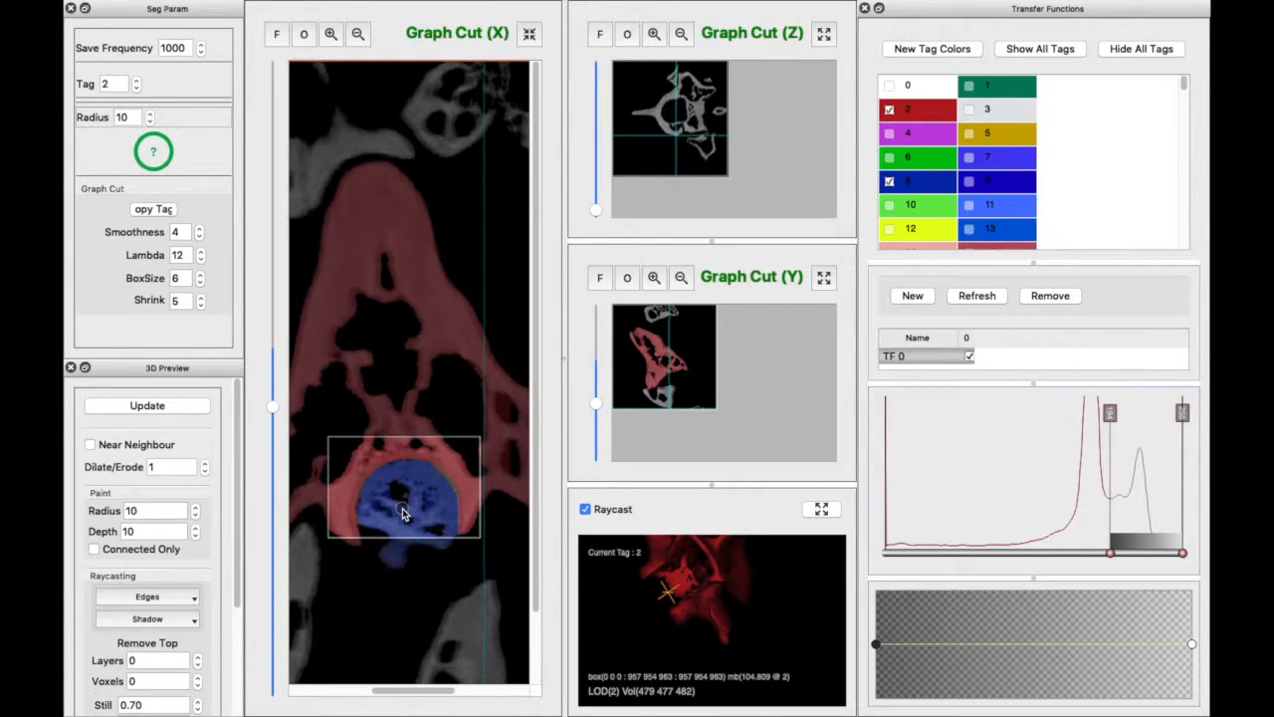
scroll(404, 525, up, 3)
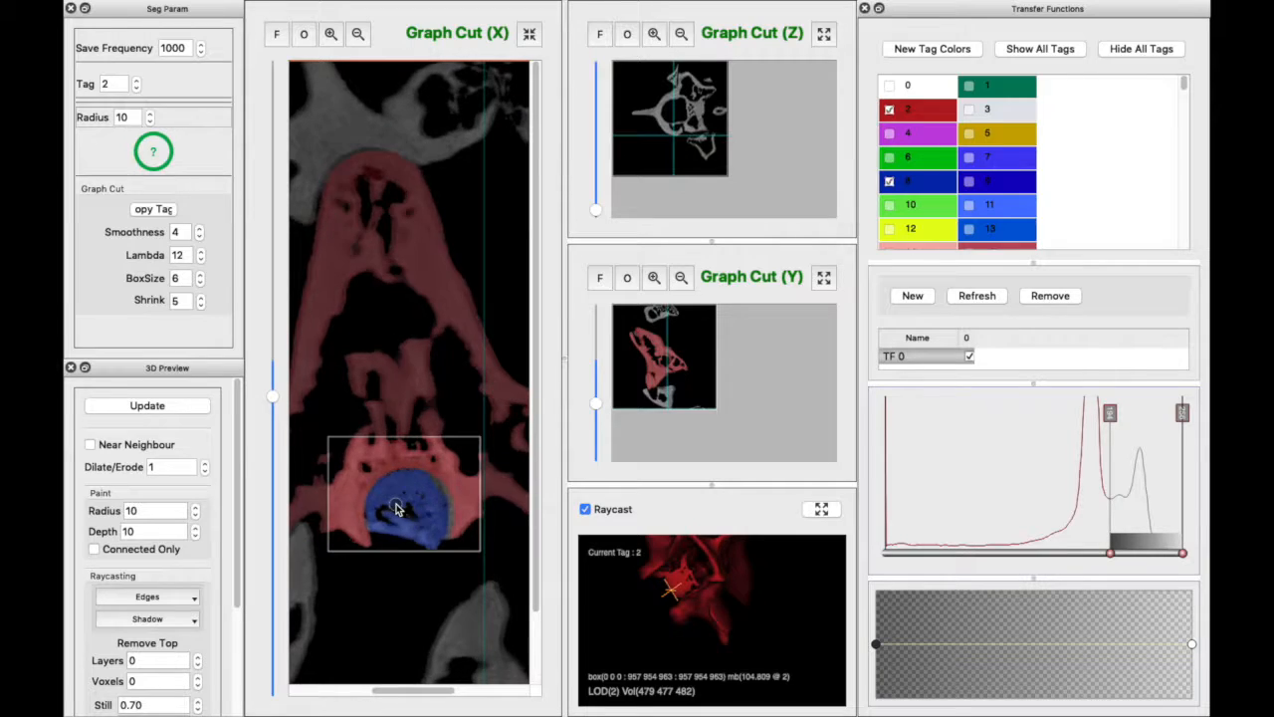
Set Smoothness to 2 and graph-cut the socket floor as tag 2 in X slices until past the head's tip.
scroll(428, 499, up, 5)
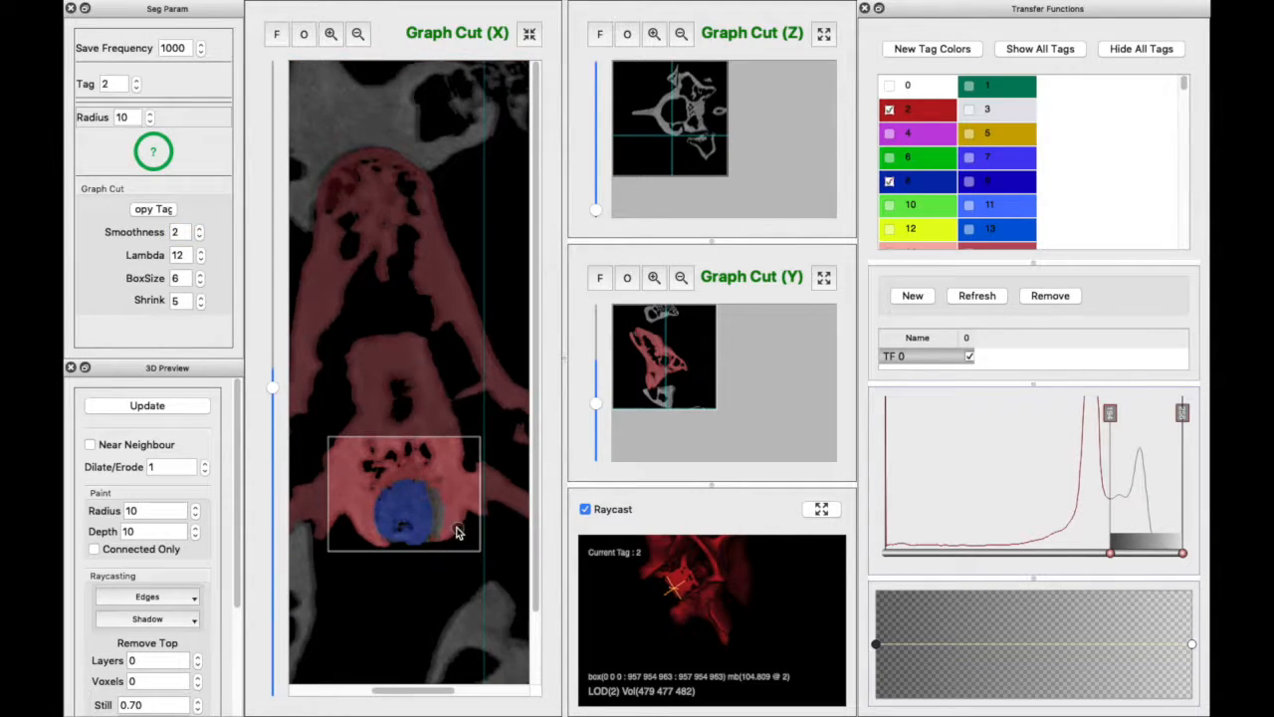
scroll(446, 530, up, 3)
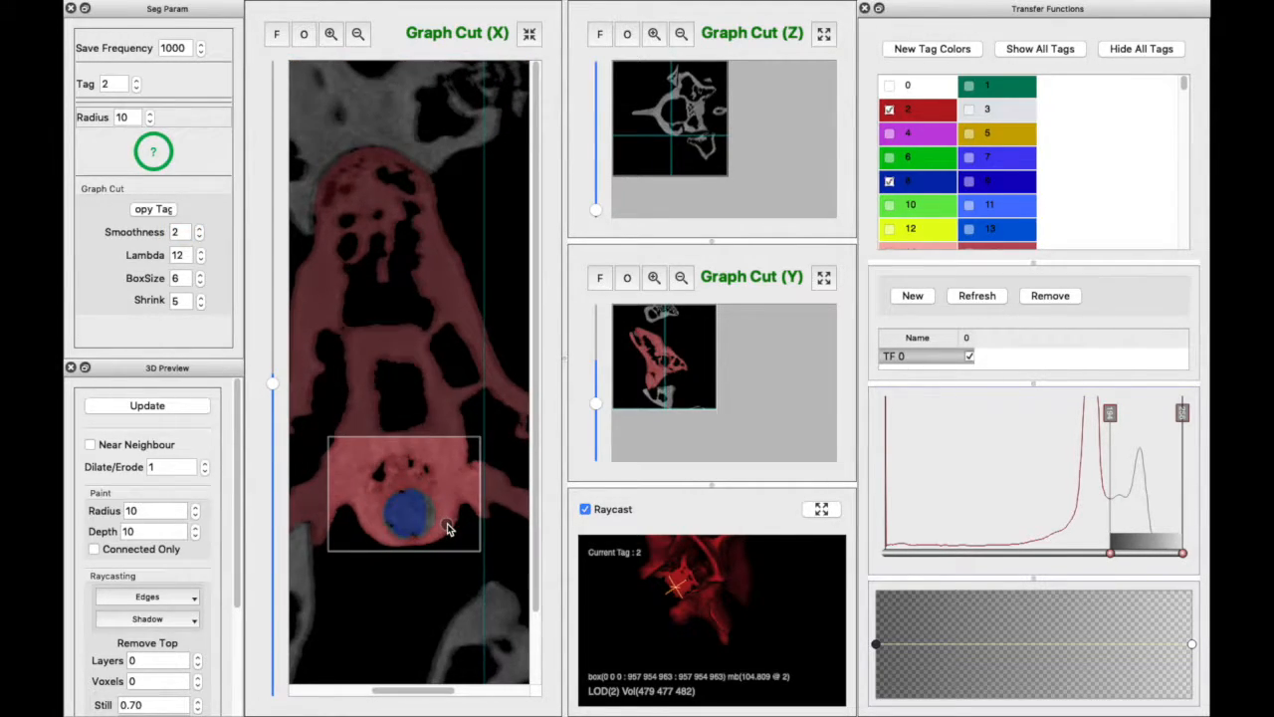
scroll(447, 521, up, 3)
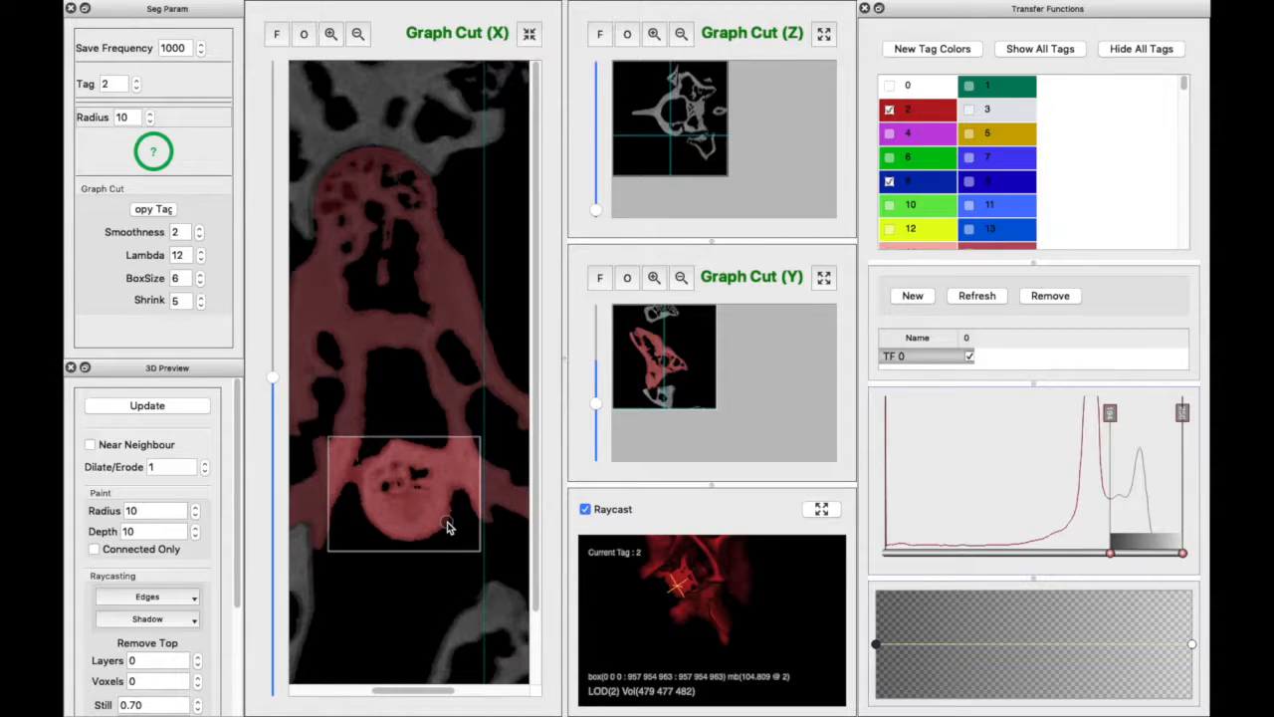
Clear the region box and save the segmentation work.
click(376, 600)
mouse_move(236, 3)
click(188, 7)
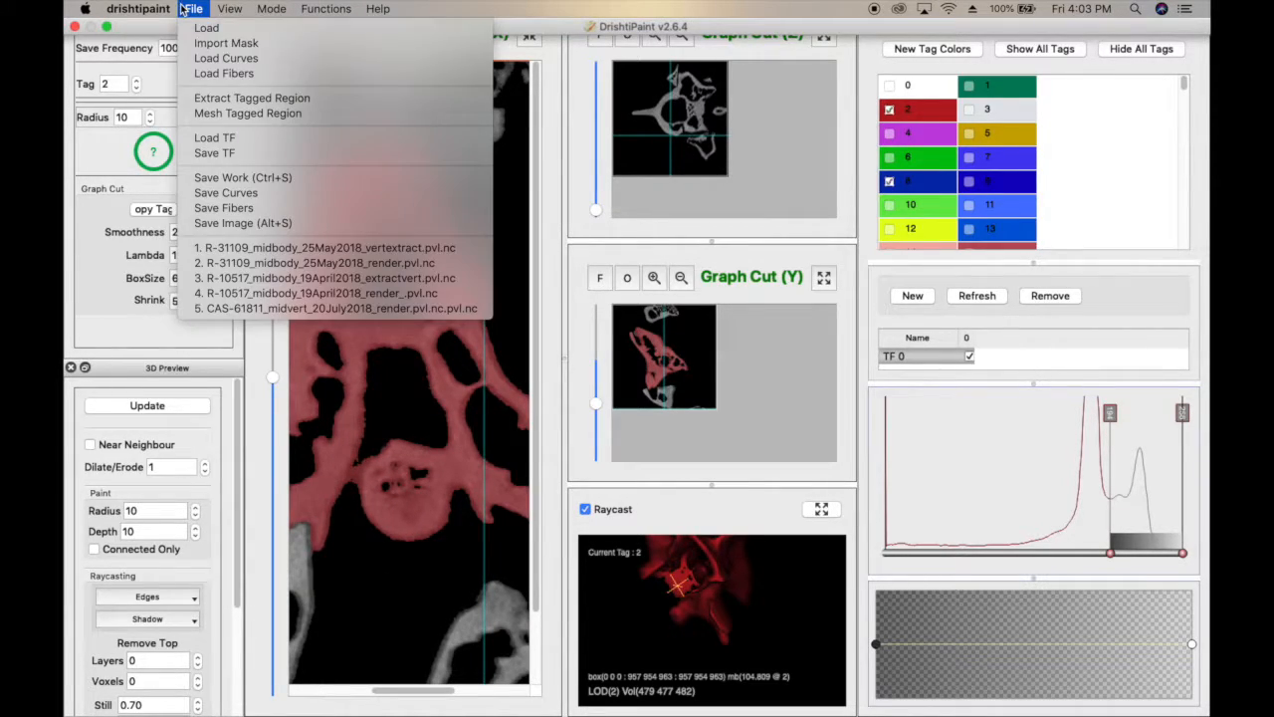
click(259, 176)
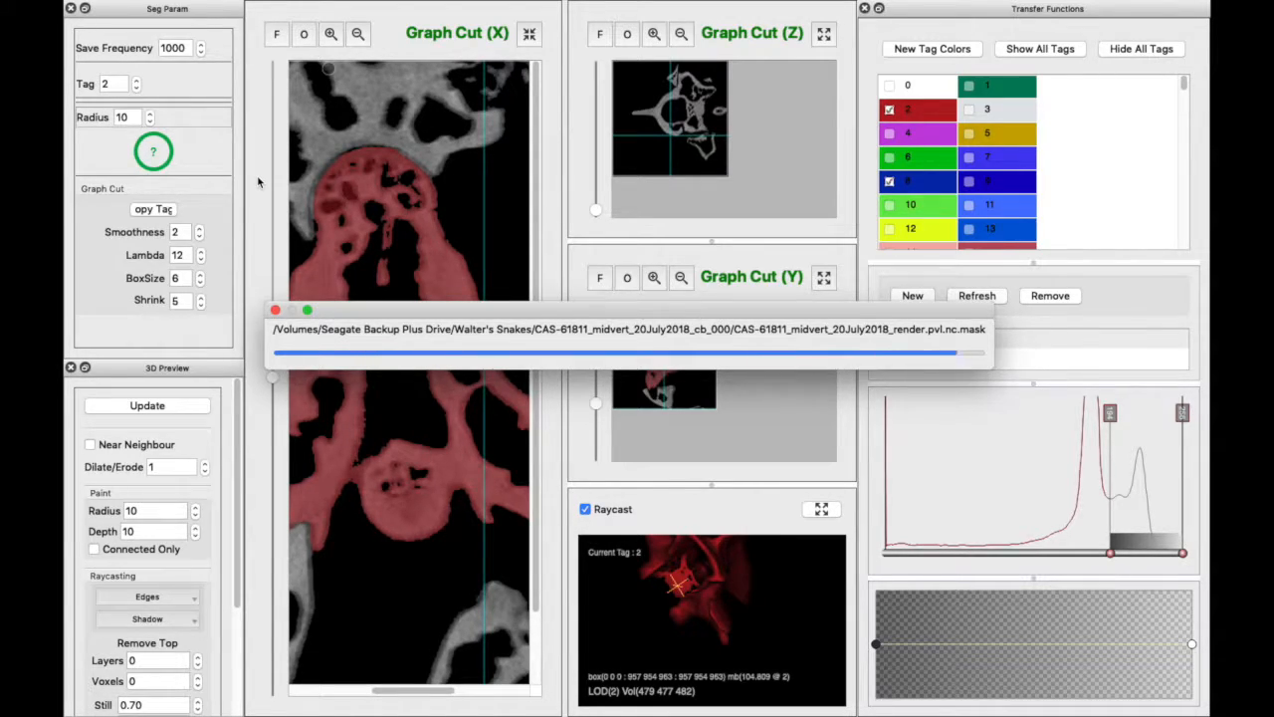
Enlarge the 3D preview, rotate the vertebra to show the lower socket, and update the preview at subsampling level 2.
click(821, 509)
drag(460, 321, 291, 293)
click(147, 406)
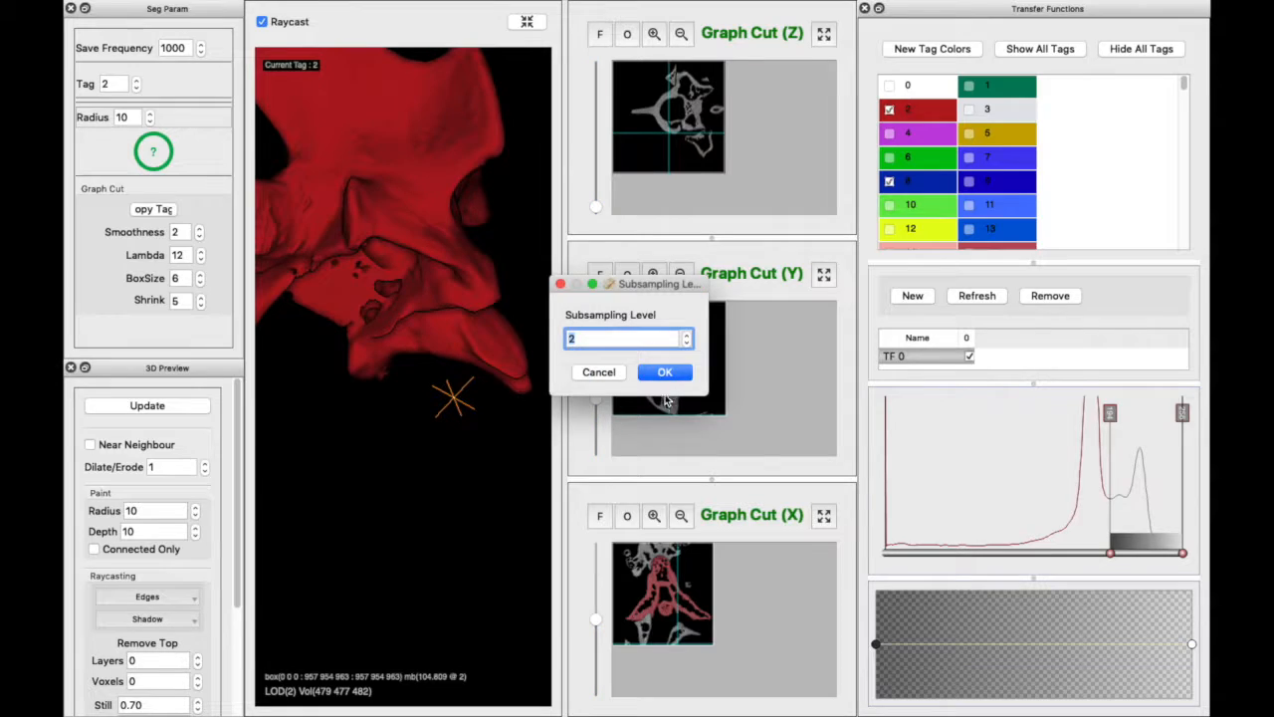
click(659, 373)
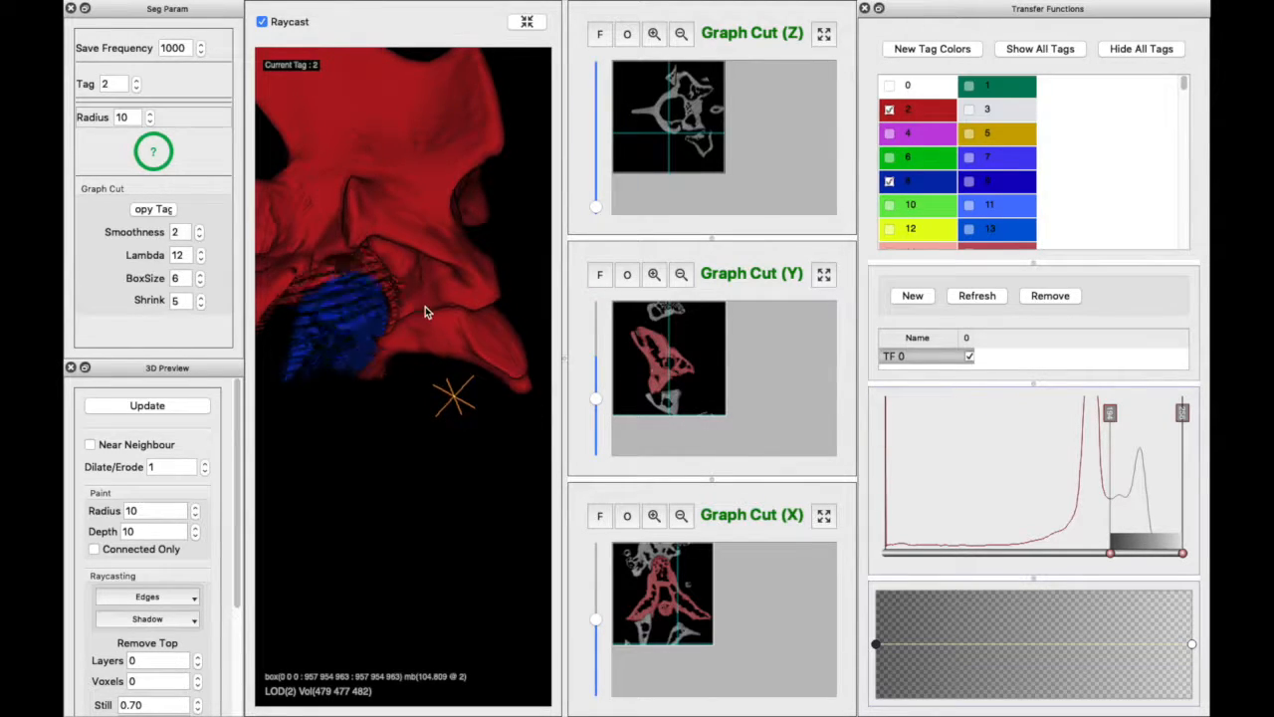
Close the current session, reload CAS-61811_midvert_20July2018_render.pvl.nc.pvl.nc into a fresh DrishtiPaint window, and enlarge the window to full screen.
drag(426, 307, 342, 228)
mouse_move(127, 6)
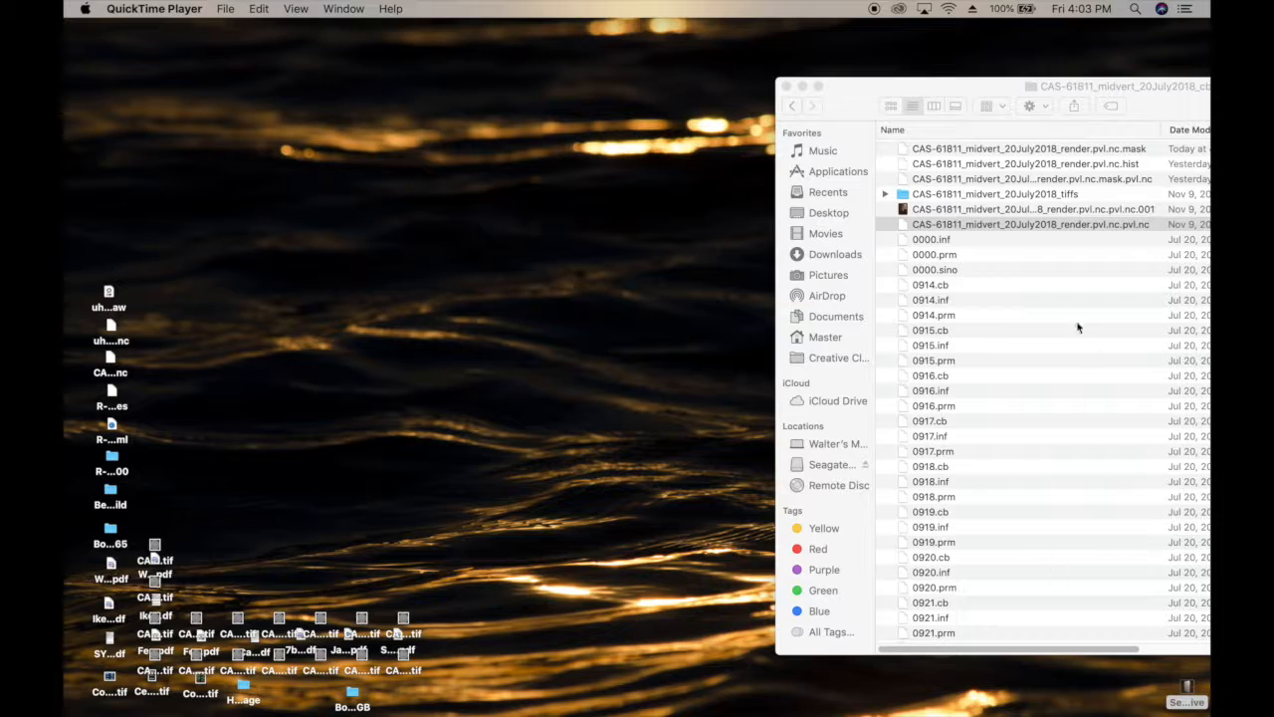
click(1003, 227)
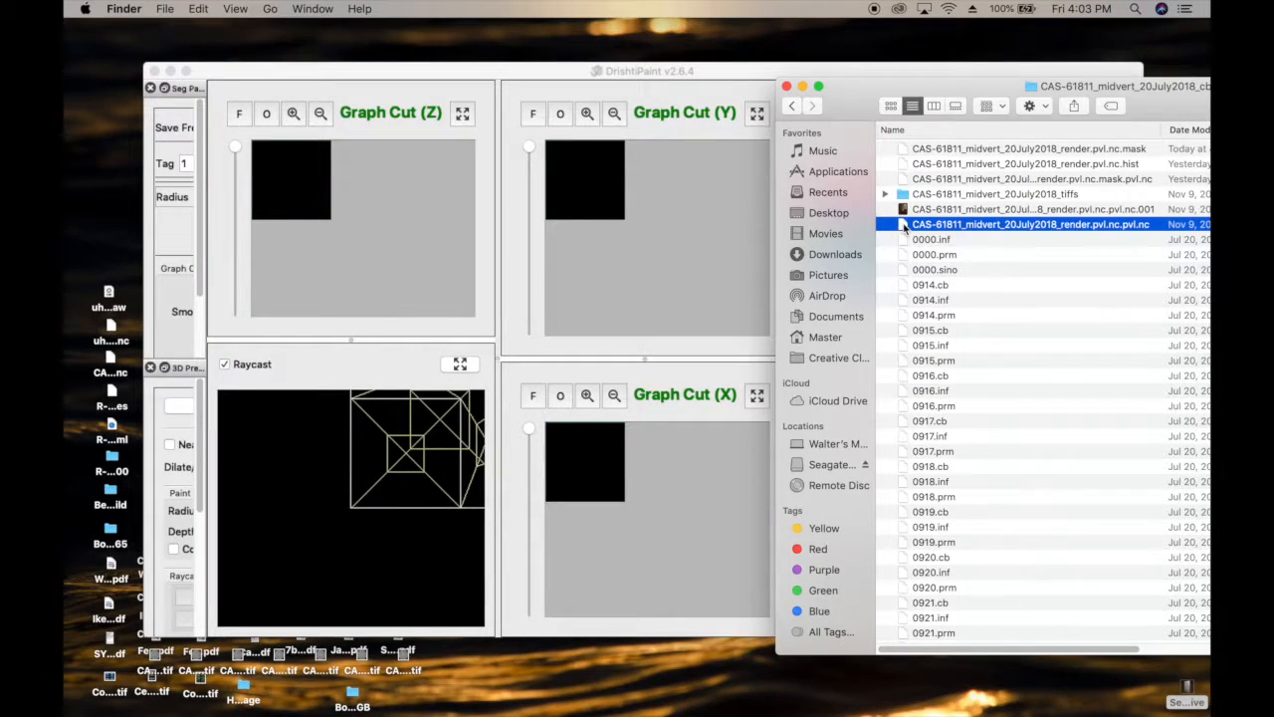
drag(904, 227, 296, 518)
click(186, 72)
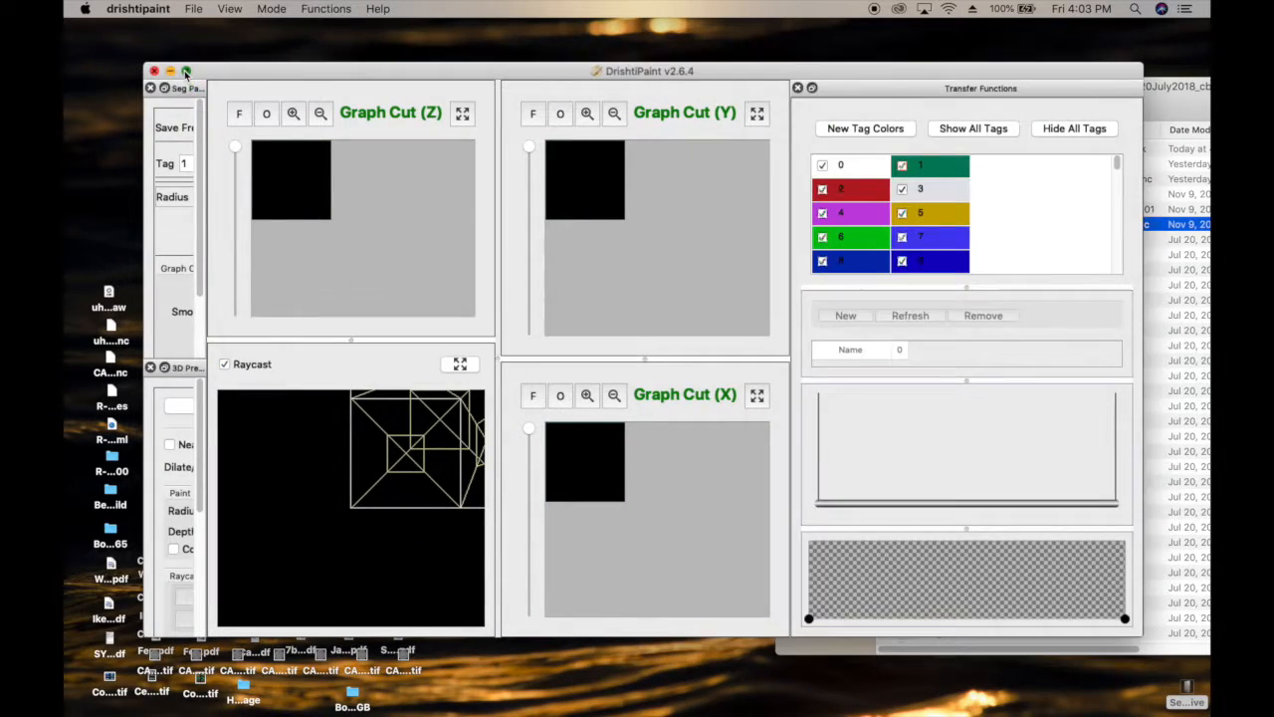
click(663, 369)
Raise the transfer function's lower threshold to just before the bone peak and hide the bounding box in the 3D preview.
mouse_move(908, 554)
mouse_down()
mouse_move(1124, 555)
mouse_move(1111, 553)
mouse_up()
click(524, 359)
drag(459, 318, 529, 222)
key(b)
drag(430, 282, 389, 285)
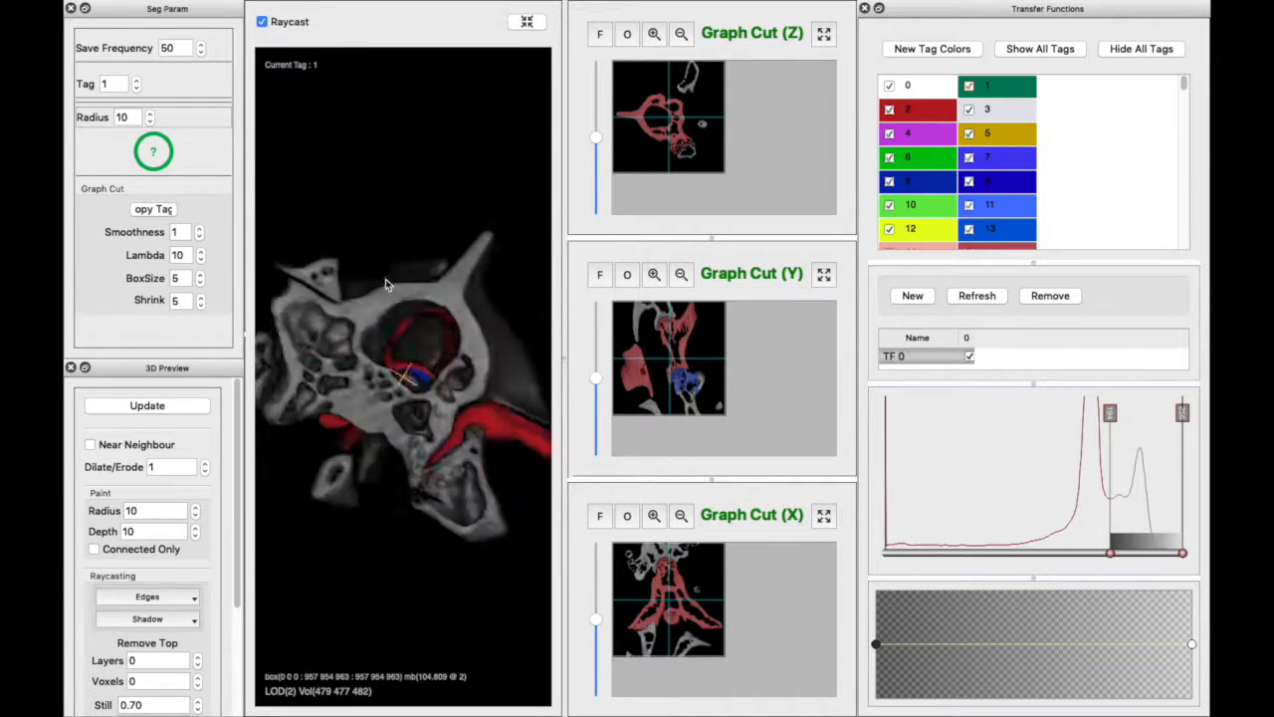
Display only tags 2 and 8 in the 3D preview and show a close-up of where the two bones meet.
click(889, 109)
click(889, 181)
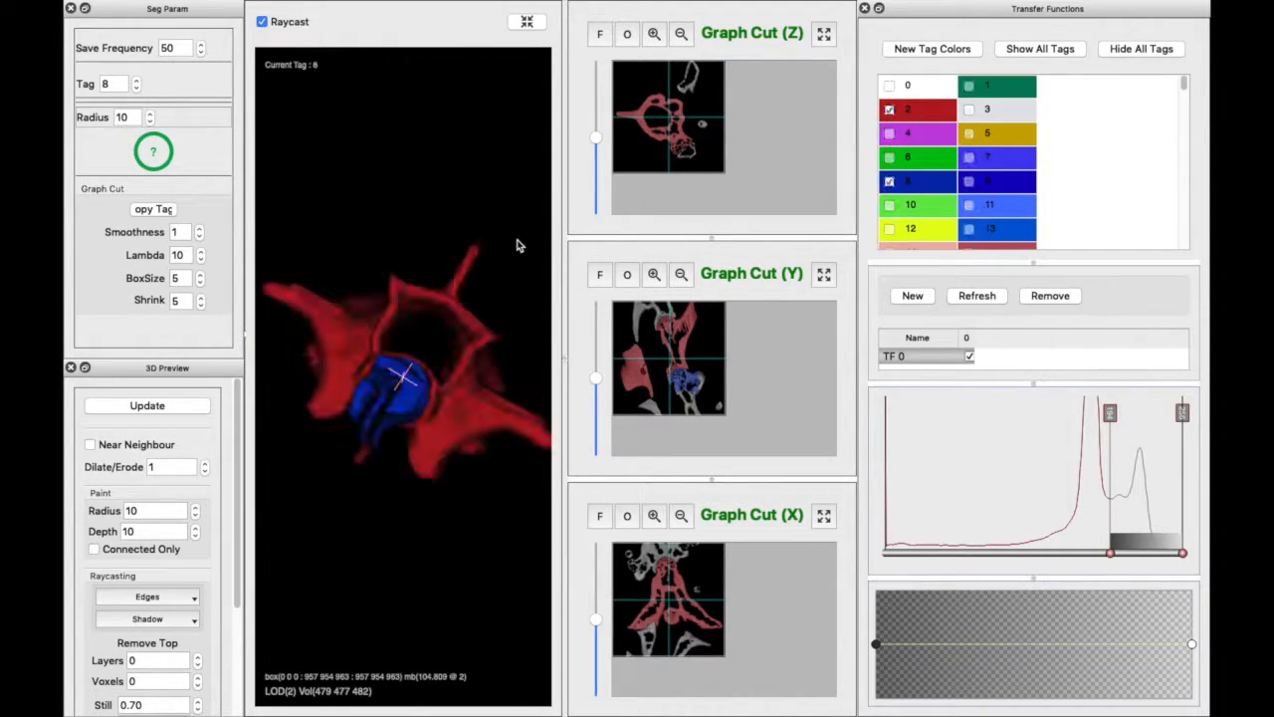
drag(521, 245, 406, 384)
scroll(427, 387, up, 10)
drag(425, 485, 412, 515)
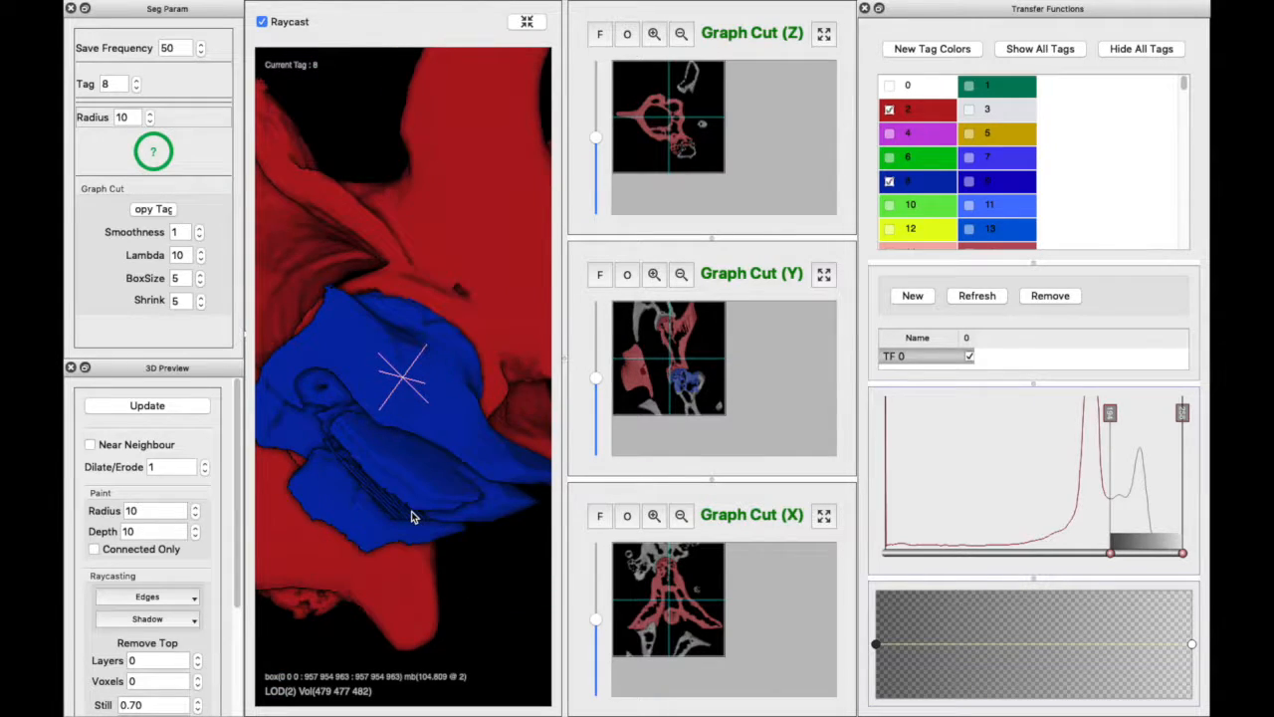
Hide tag 8 and examine the isolated tag 2 vertebra's rounded articular surface, neural spine and side processes in 3D.
click(889, 182)
drag(347, 246, 499, 334)
drag(529, 388, 501, 384)
drag(343, 423, 369, 148)
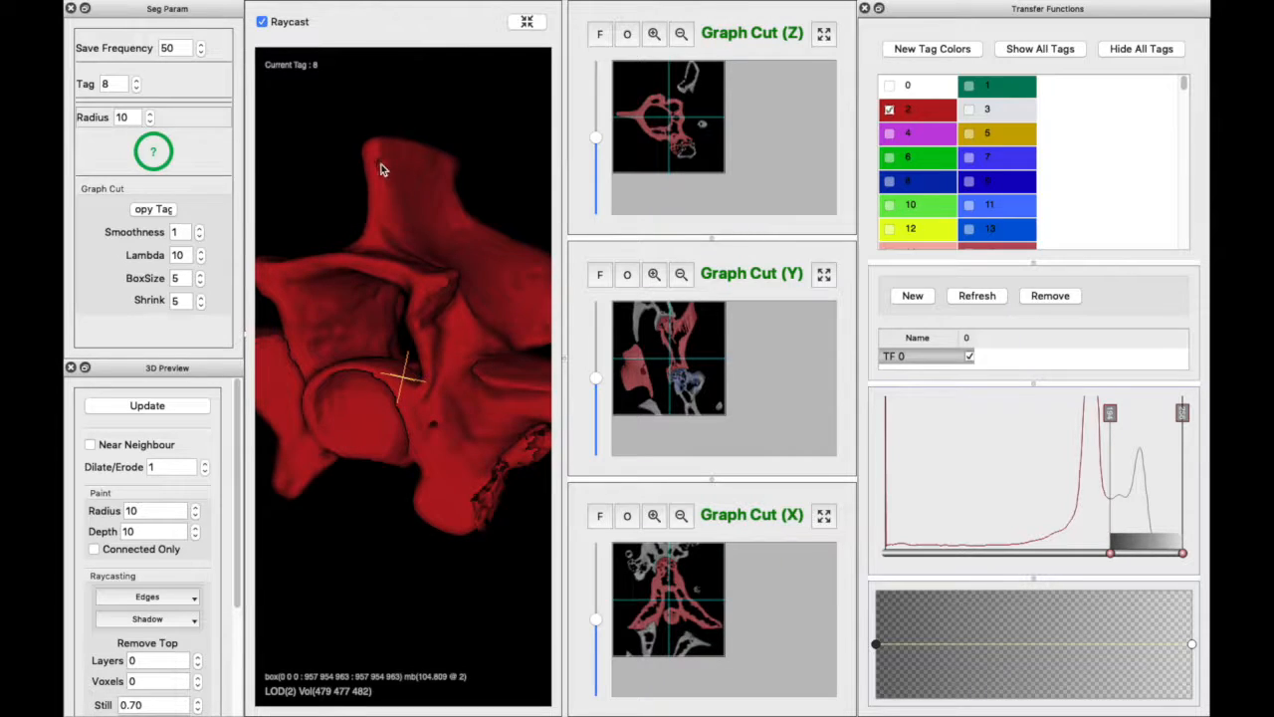
drag(395, 212, 351, 339)
drag(378, 449, 381, 440)
drag(324, 283, 363, 169)
drag(377, 259, 428, 693)
scroll(390, 386, down, 5)
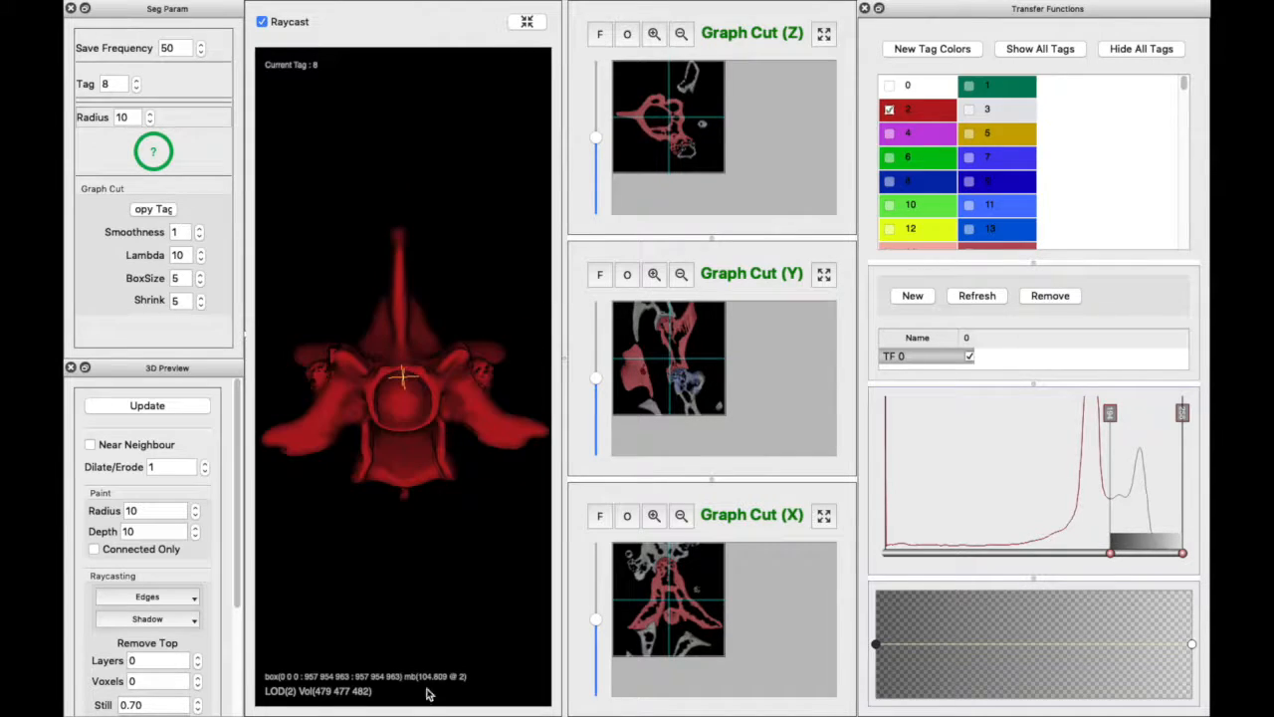
Examine the tag 2 vertebra from the front, sides and underside in the 3D preview, and close the DrishtiPaint window.
drag(389, 457, 398, 384)
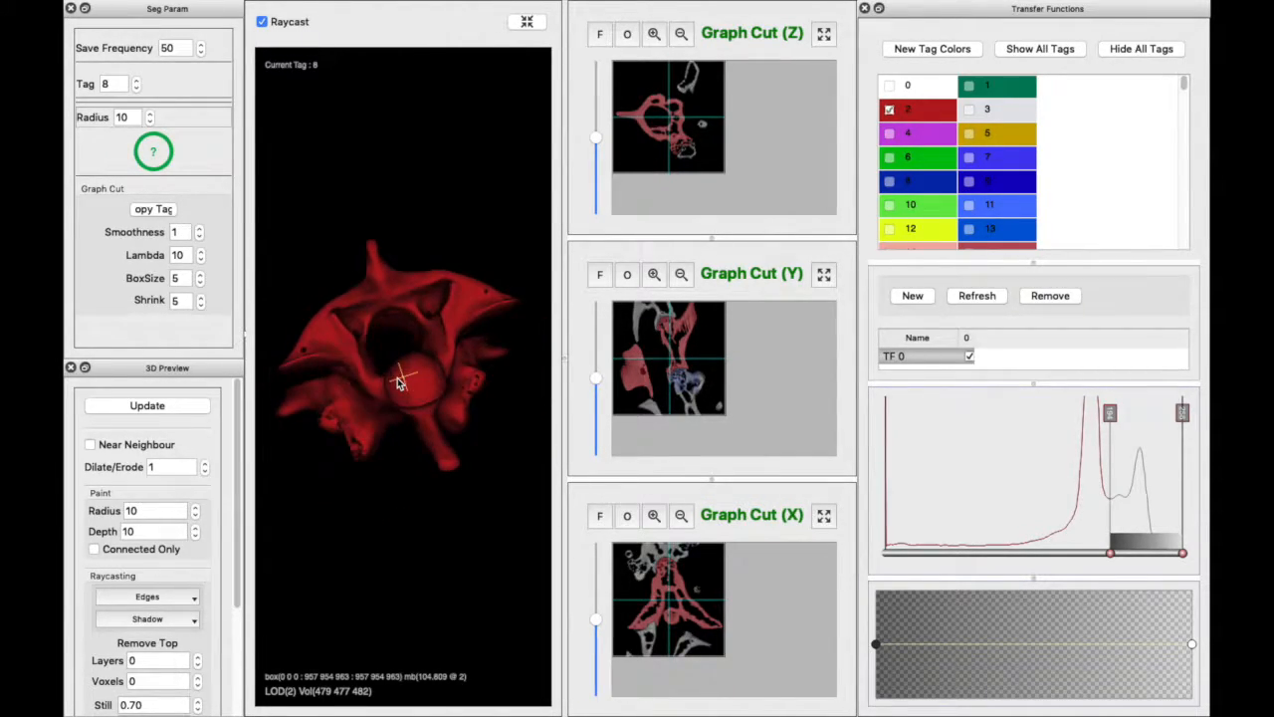
drag(465, 470, 471, 324)
scroll(456, 321, up, 5)
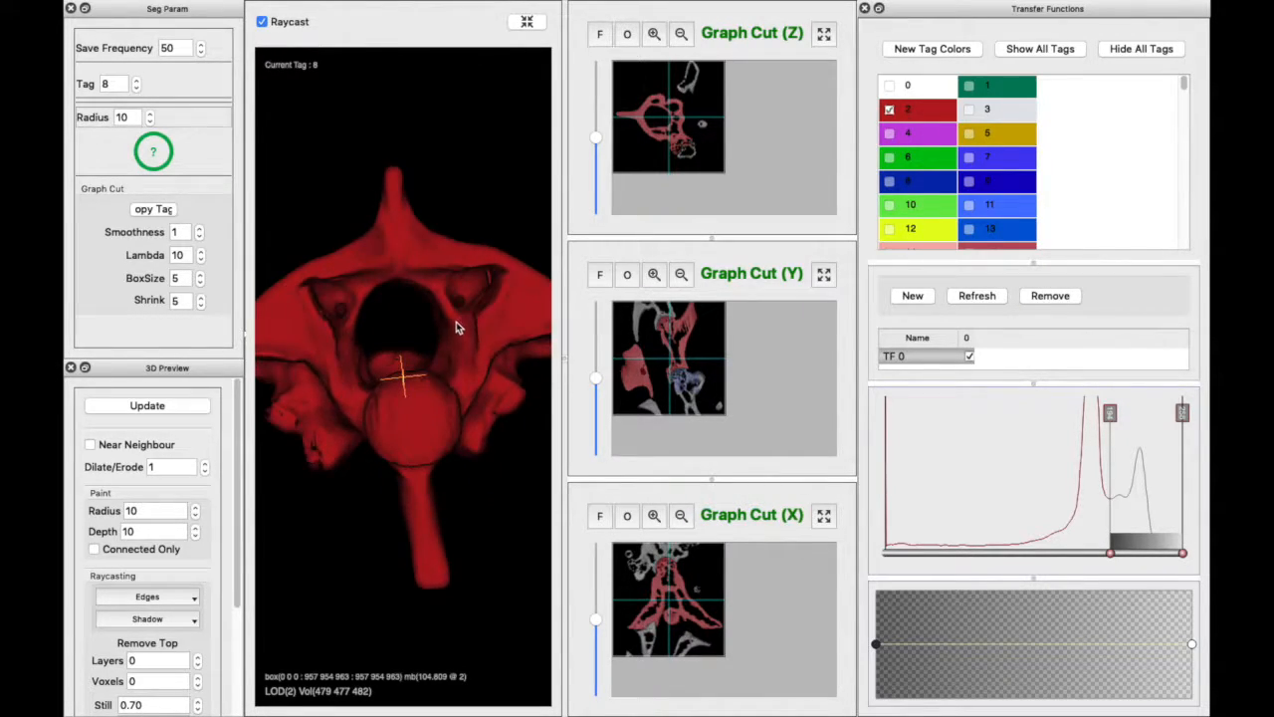
drag(442, 345, 442, 426)
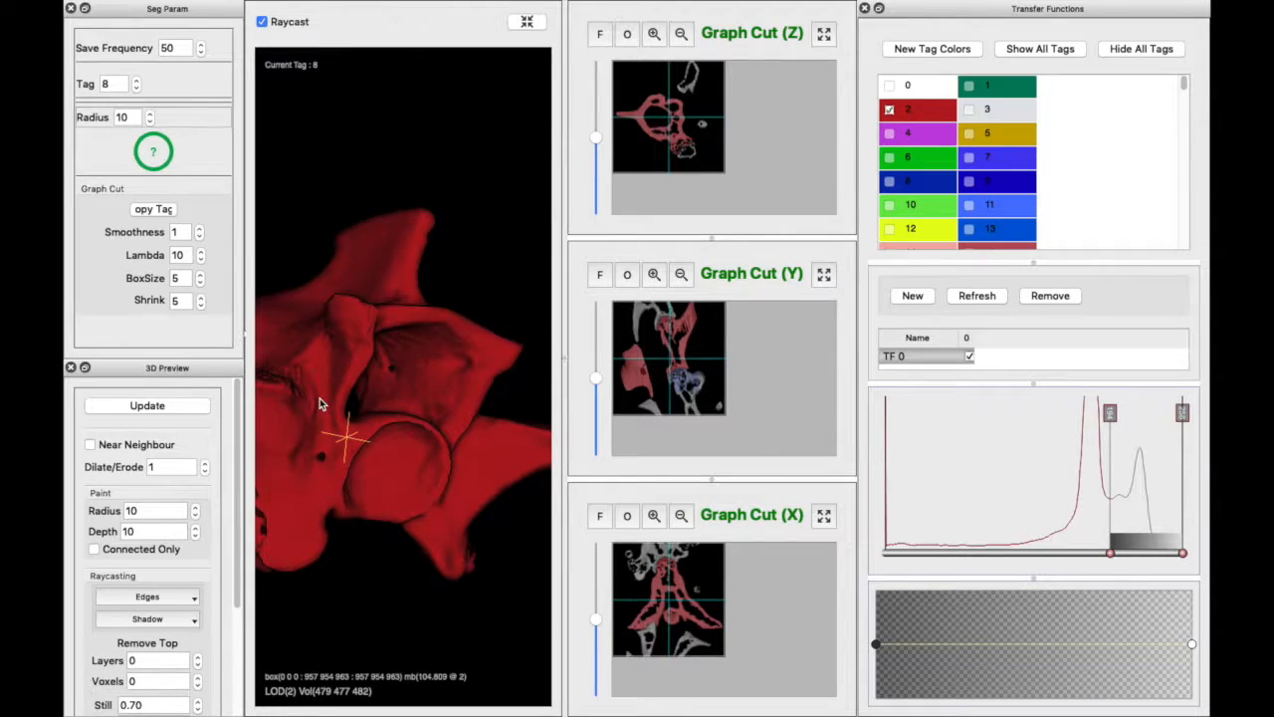
drag(319, 398, 392, 460)
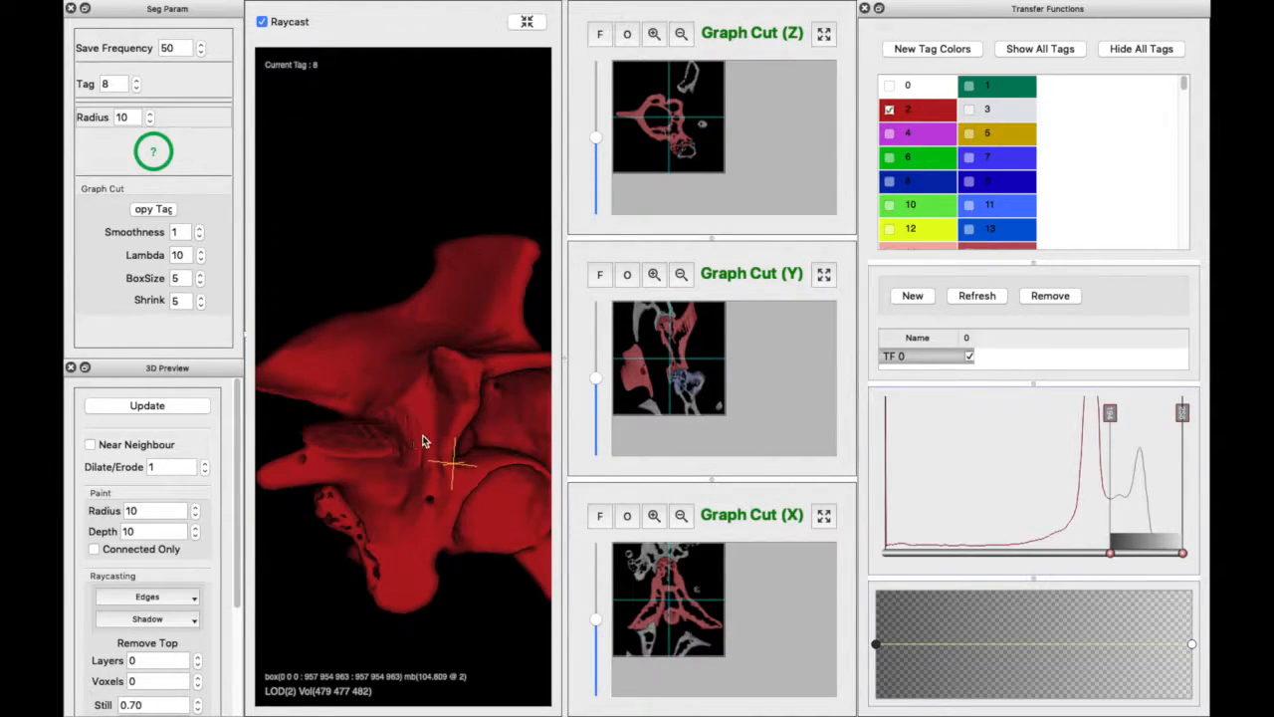
drag(370, 445, 321, 431)
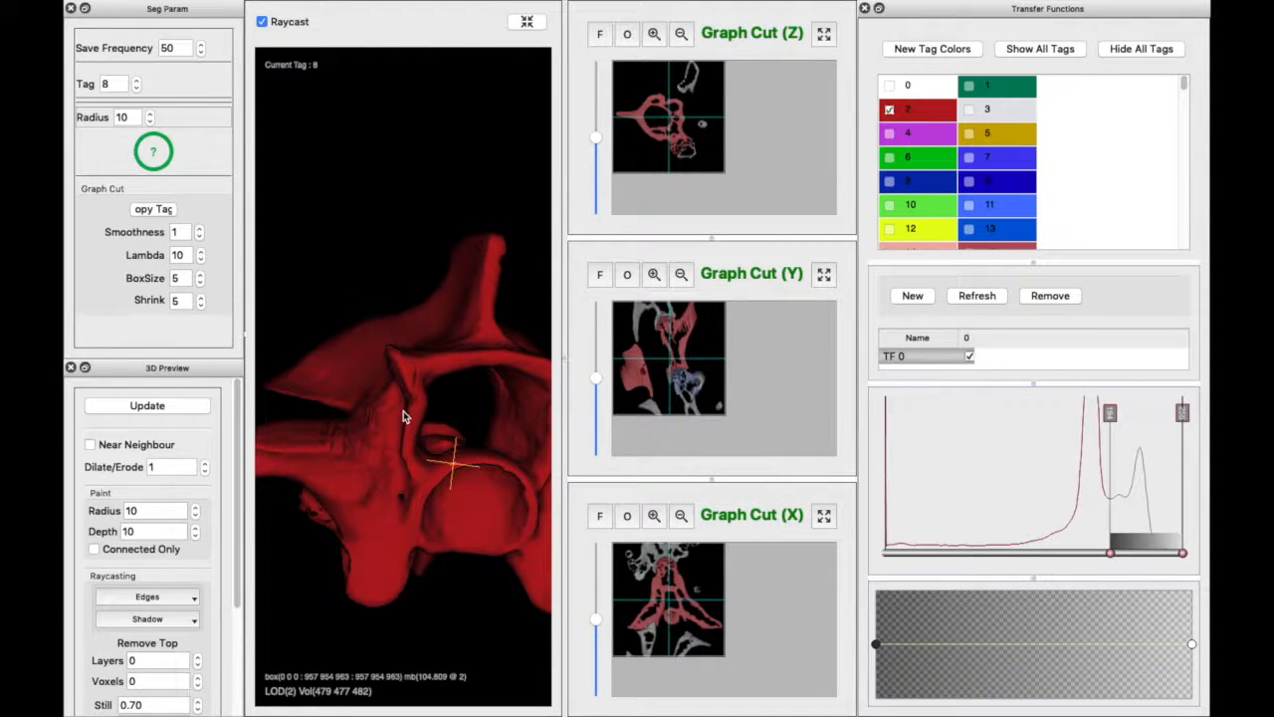
drag(407, 418, 393, 560)
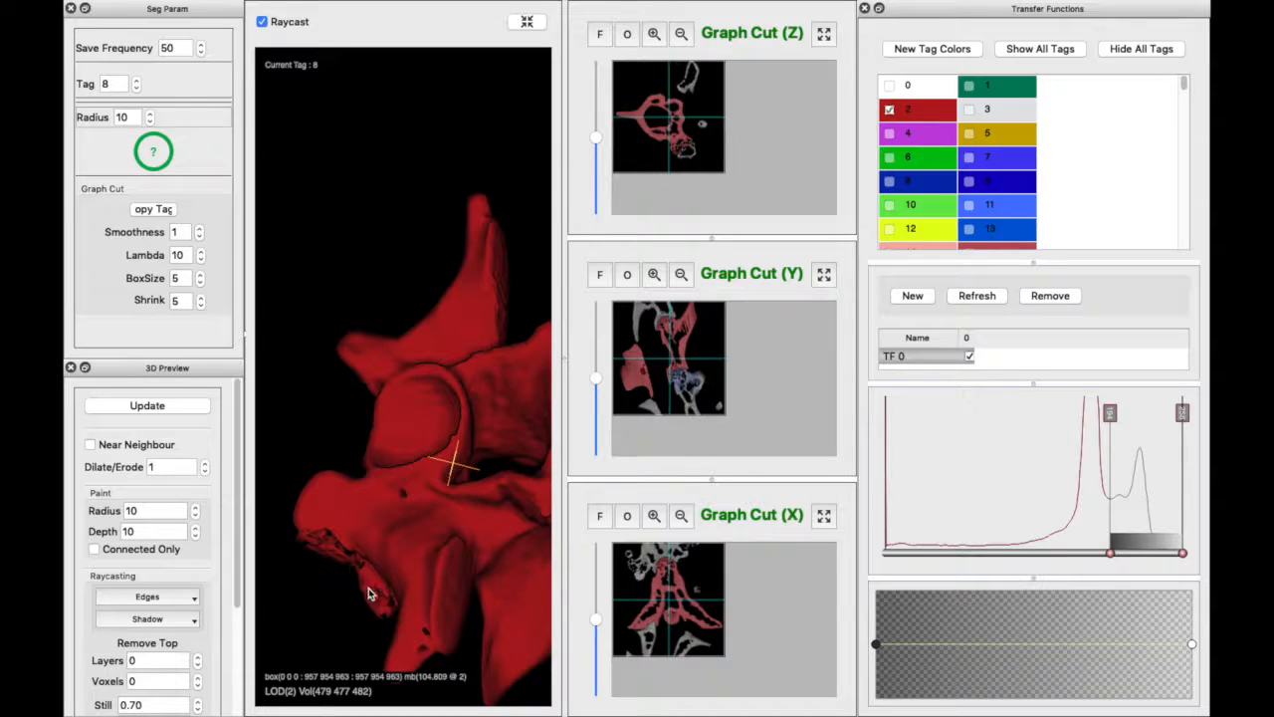
drag(376, 554, 406, 472)
drag(348, 159, 260, 558)
drag(194, 596, 431, 424)
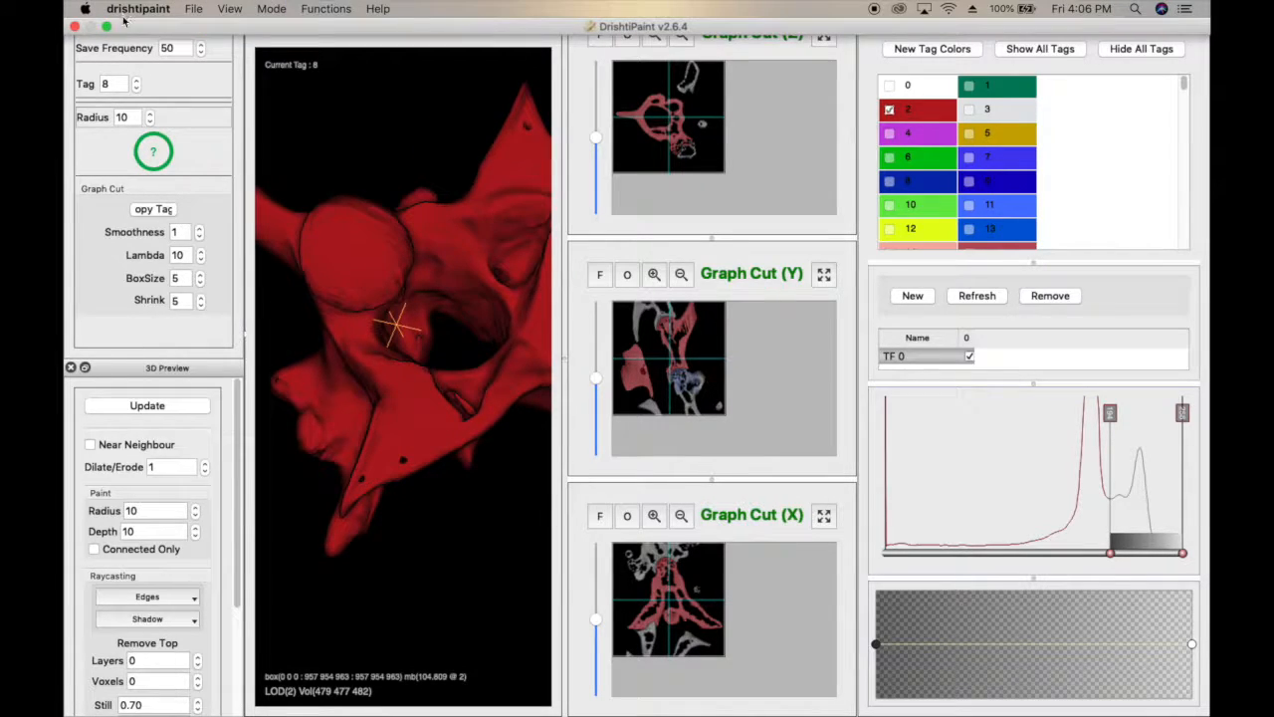
click(73, 27)
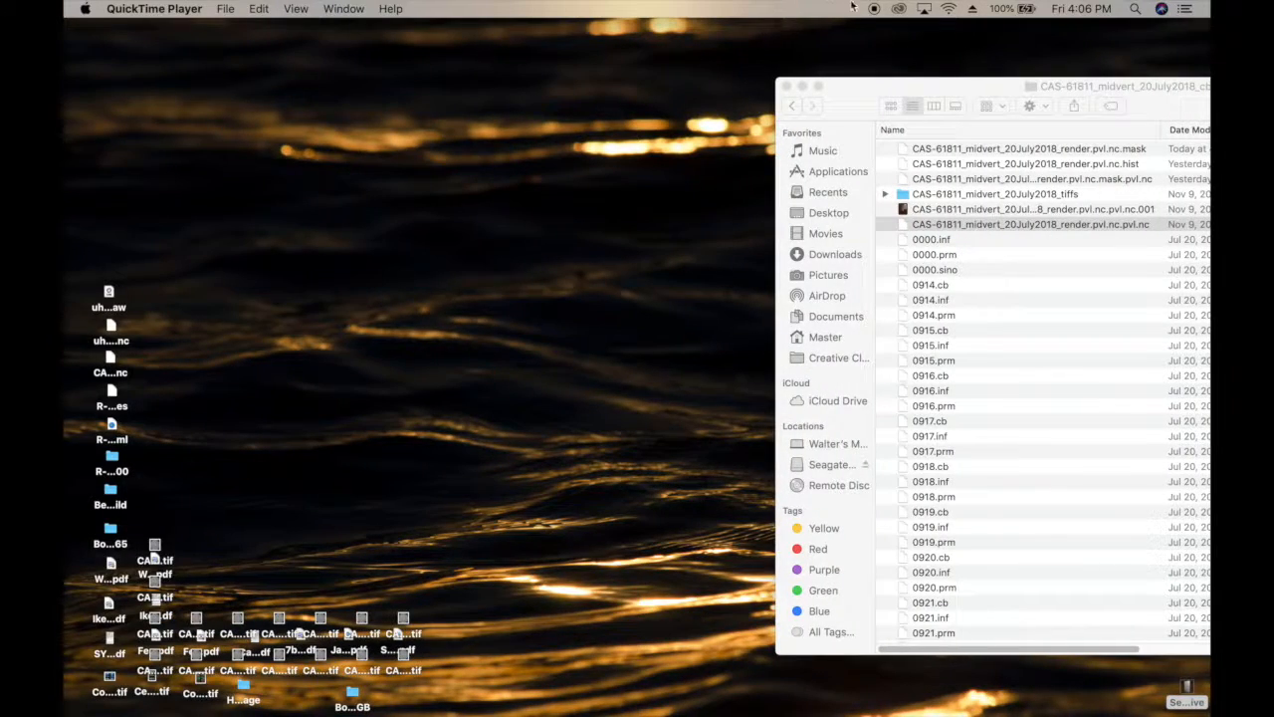